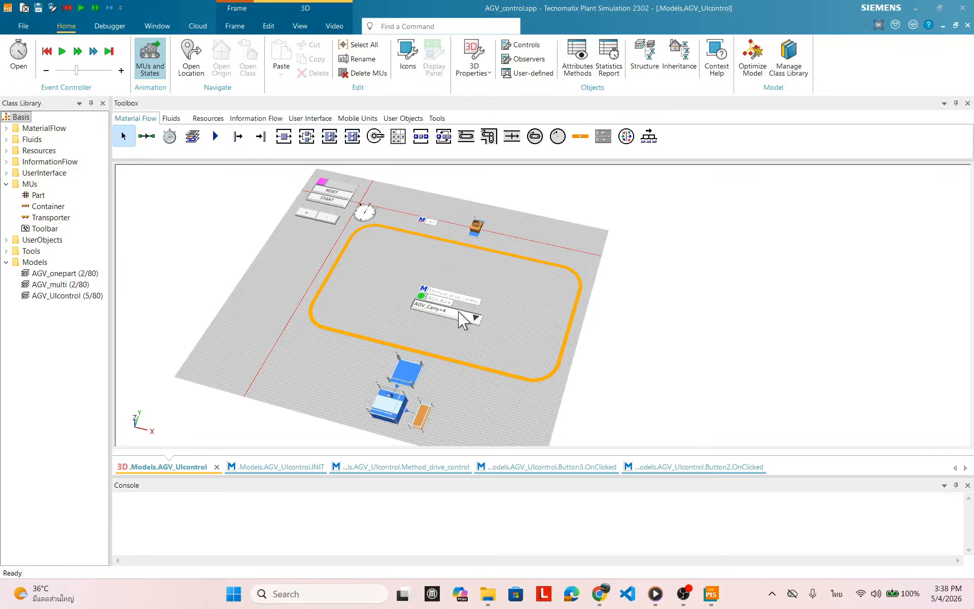
Step: Examine the AGV_UIcontrol model's loop track, drive-control method, AGV_Carry selector and START/RESET controls in 3D
{"action": "scroll", "coordinate": [523, 334], "scroll_direction": "up", "scroll_amount": 5}
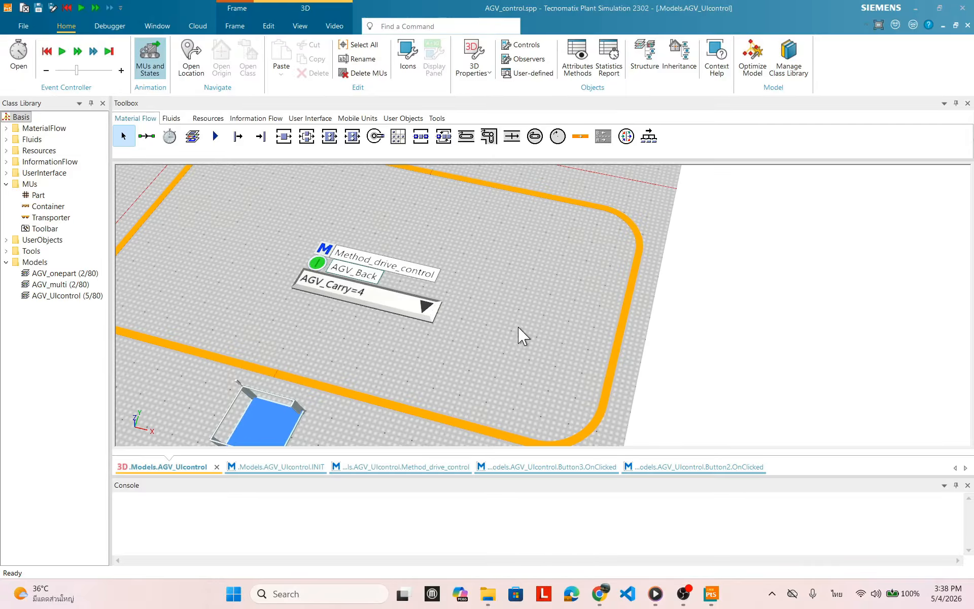
{"action": "left_click_drag", "start_coordinate": [286, 385], "coordinate": [435, 354]}
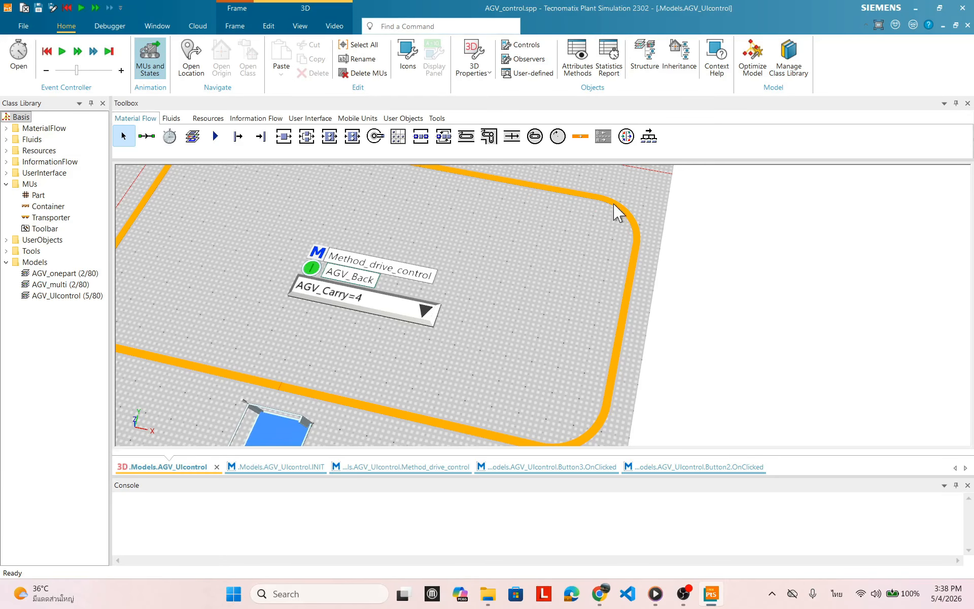
{"action": "scroll", "coordinate": [565, 280], "scroll_direction": "down", "scroll_amount": 1}
{"action": "left_click_drag", "start_coordinate": [457, 299], "coordinate": [398, 284]}
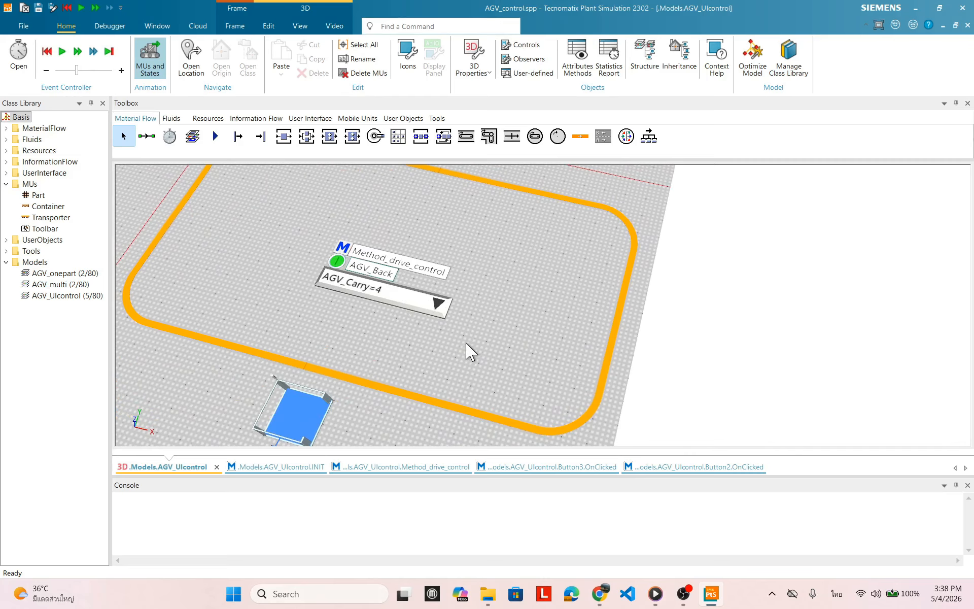
{"action": "left_click_drag", "start_coordinate": [472, 266], "coordinate": [466, 267]}
{"action": "left_click_drag", "start_coordinate": [494, 299], "coordinate": [572, 383]}
{"action": "left_click_drag", "start_coordinate": [571, 367], "coordinate": [577, 343]}
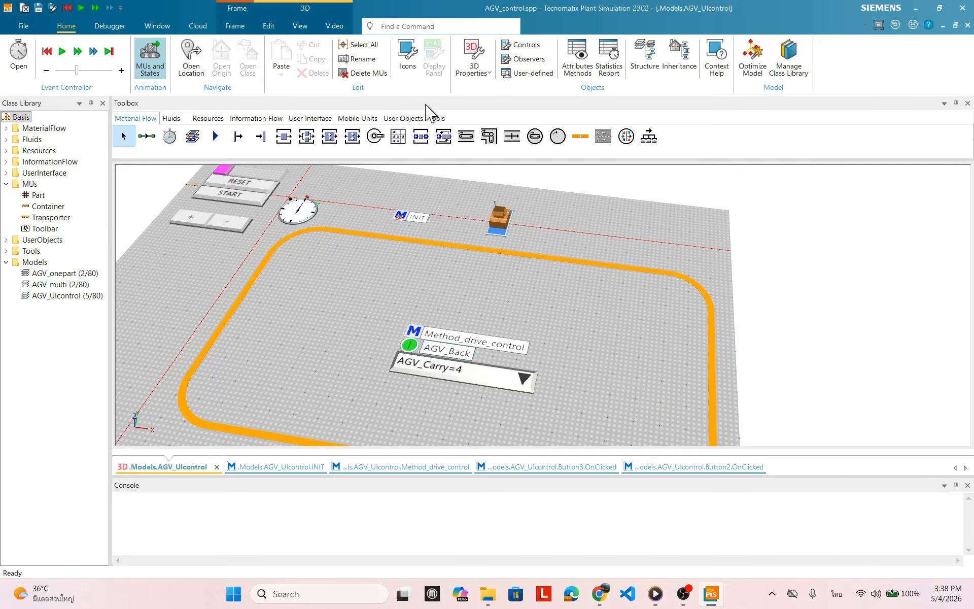
{"action": "left_click_drag", "start_coordinate": [389, 261], "coordinate": [763, 329]}
{"action": "left_click_drag", "start_coordinate": [406, 328], "coordinate": [496, 336]}
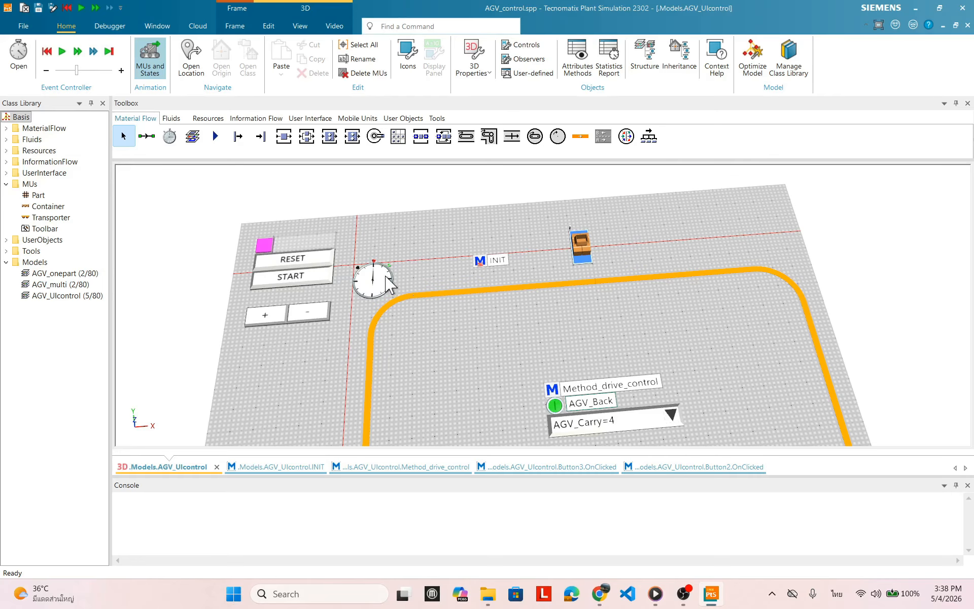
Step: Inspect the simulation controls of the AGV_UIcontrol model's EventController and dismiss its dialog without applying changes
{"action": "scroll", "coordinate": [445, 326], "scroll_direction": "up", "scroll_amount": 3}
{"action": "double_click", "coordinate": [384, 229]}
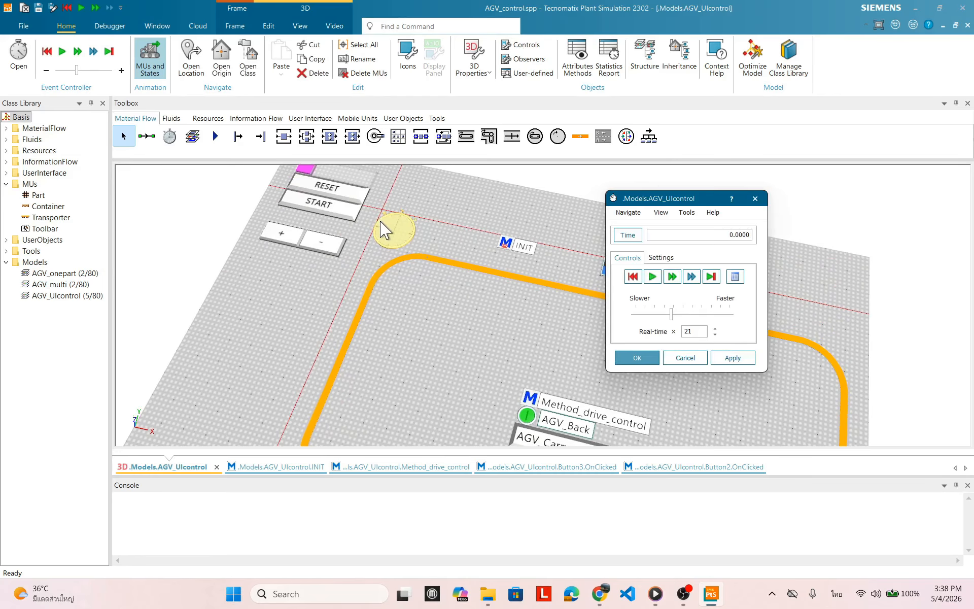
{"action": "left_click_drag", "start_coordinate": [683, 200], "coordinate": [474, 241]}
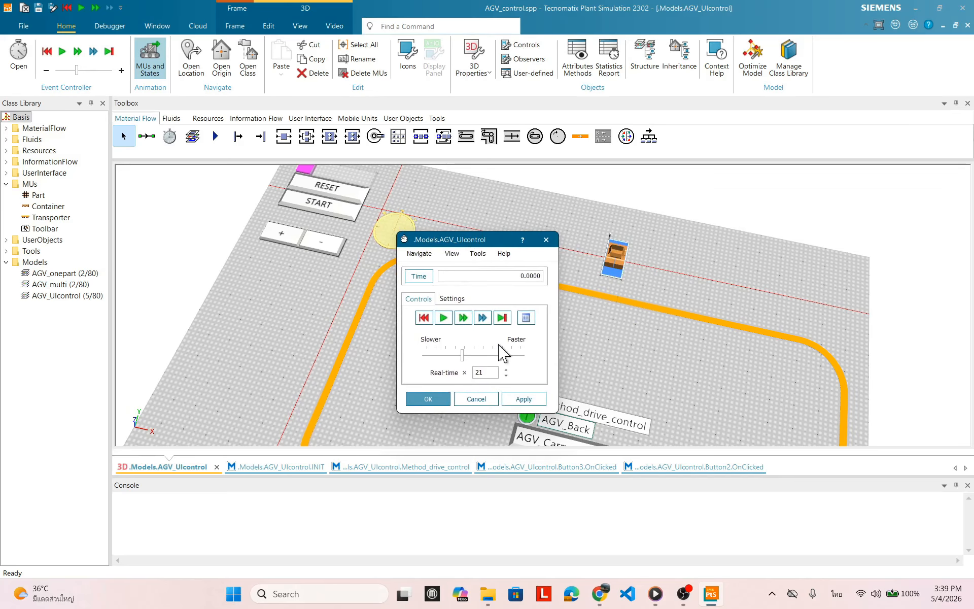
{"action": "left_click", "coordinate": [476, 398]}
Step: Examine the overall AGV_UIcontrol layout, including the looped track and the stations around it
{"action": "mouse_move", "coordinate": [406, 281]}
{"action": "left_mouse_down"}
{"action": "mouse_move", "coordinate": [394, 283]}
{"action": "mouse_move", "coordinate": [401, 292]}
{"action": "left_mouse_up"}
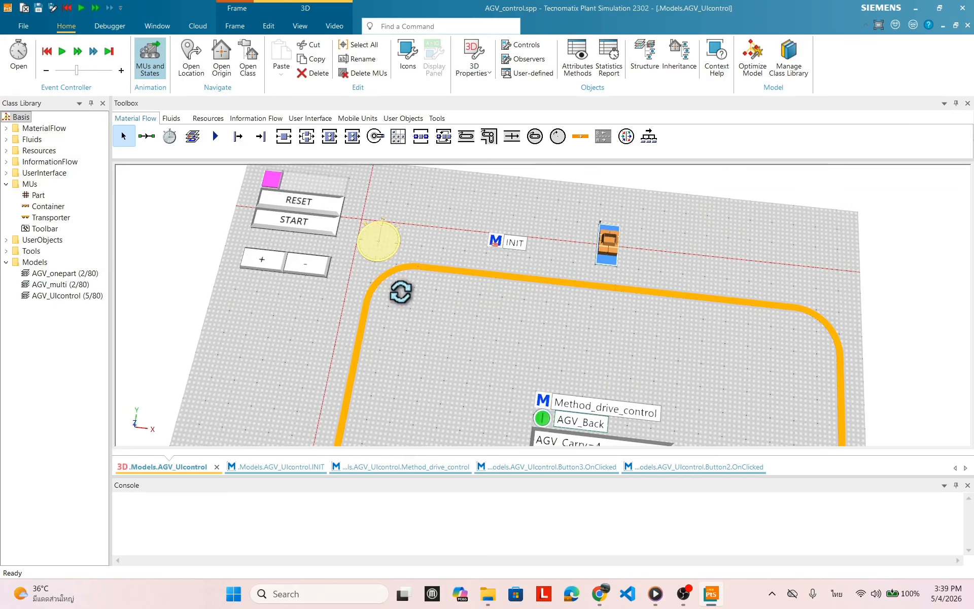
{"action": "scroll", "coordinate": [511, 354], "scroll_direction": "down", "scroll_amount": 3}
{"action": "left_click_drag", "start_coordinate": [561, 365], "coordinate": [565, 283]}
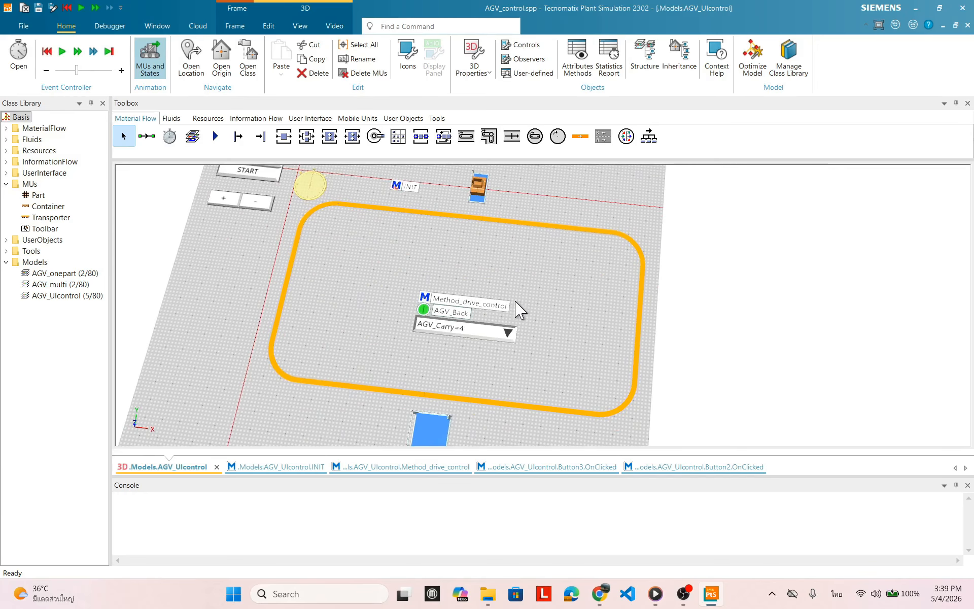
{"action": "left_click_drag", "start_coordinate": [583, 397], "coordinate": [557, 375]}
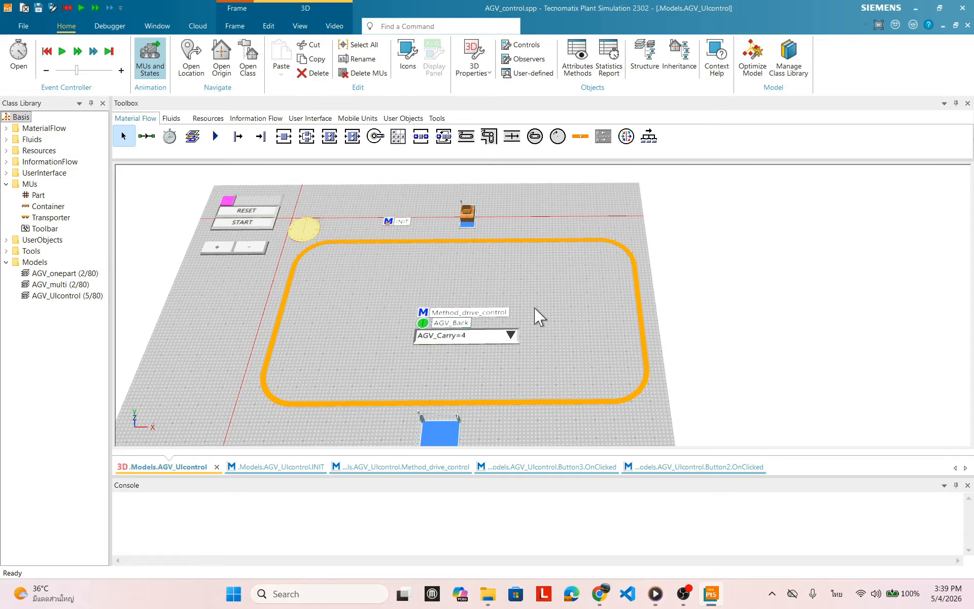
{"action": "scroll", "coordinate": [531, 296], "scroll_direction": "up", "scroll_amount": 2}
{"action": "left_click_drag", "start_coordinate": [531, 296], "coordinate": [578, 289]}
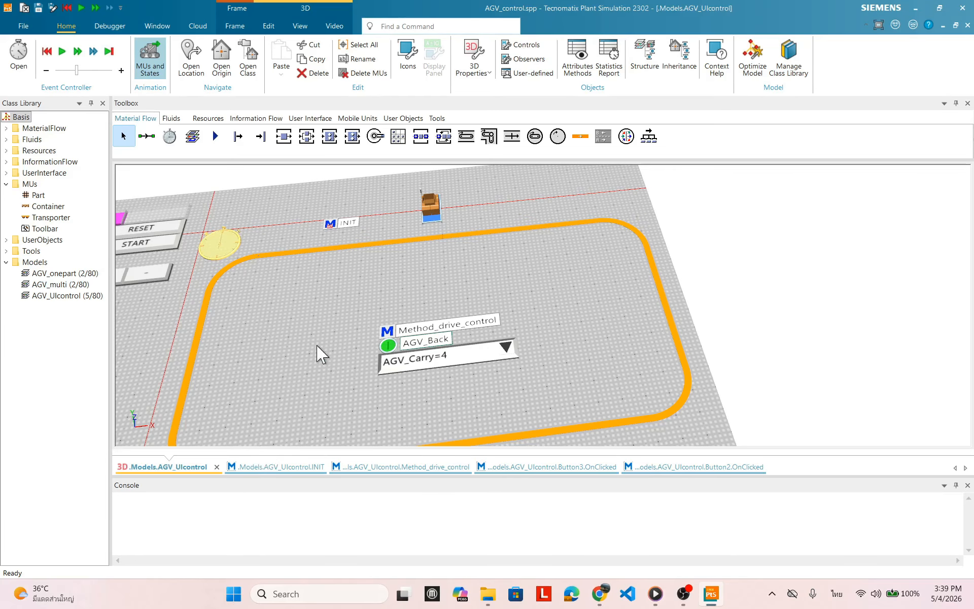
{"action": "left_click_drag", "start_coordinate": [524, 265], "coordinate": [433, 309]}
{"action": "left_click_drag", "start_coordinate": [530, 327], "coordinate": [504, 339]}
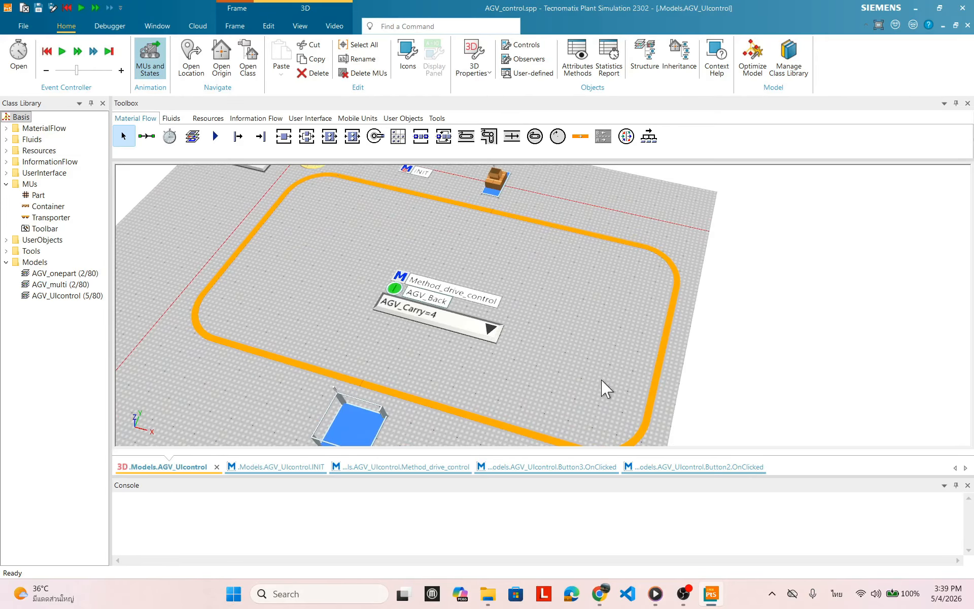
{"action": "left_click_drag", "start_coordinate": [604, 388], "coordinate": [619, 404]}
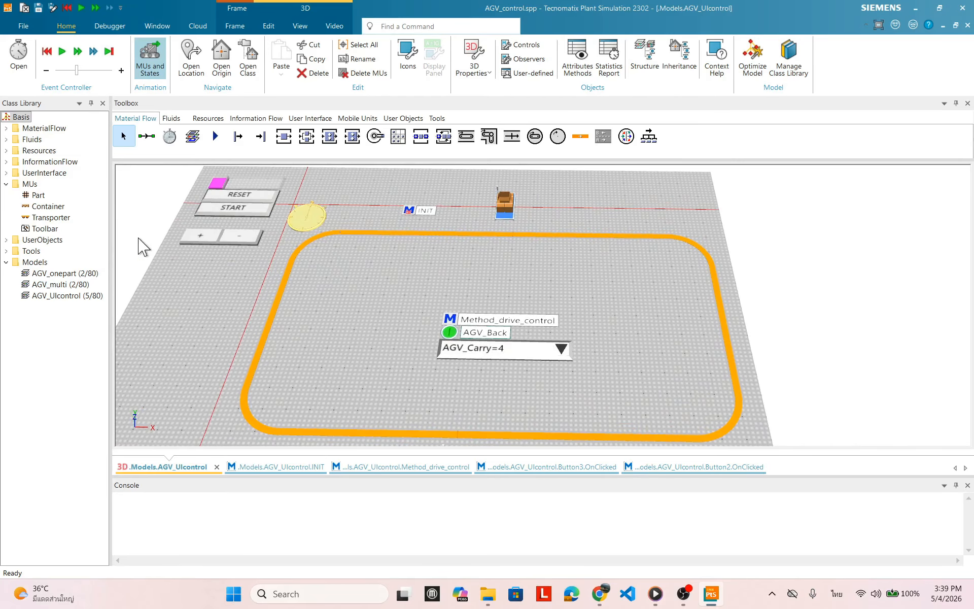
{"action": "left_click", "coordinate": [36, 262]}
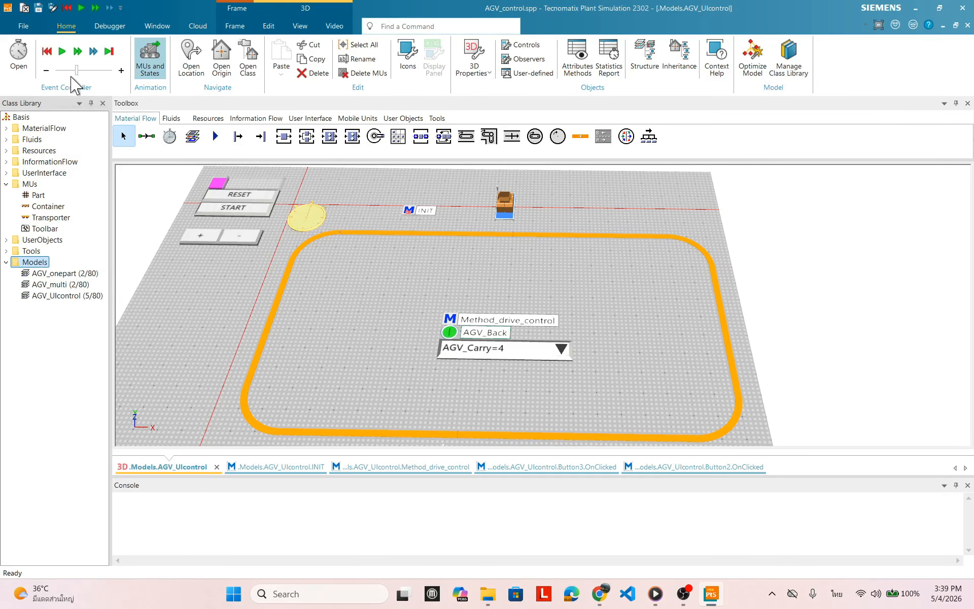
{"action": "right_click", "coordinate": [39, 263]}
{"action": "mouse_move", "coordinate": [77, 269]}
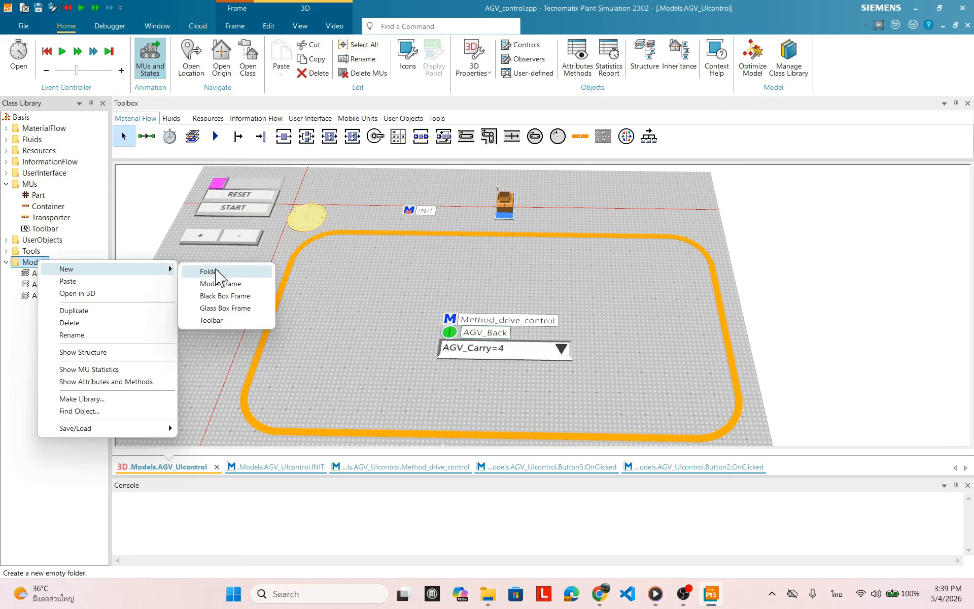
{"action": "left_click", "coordinate": [354, 324]}
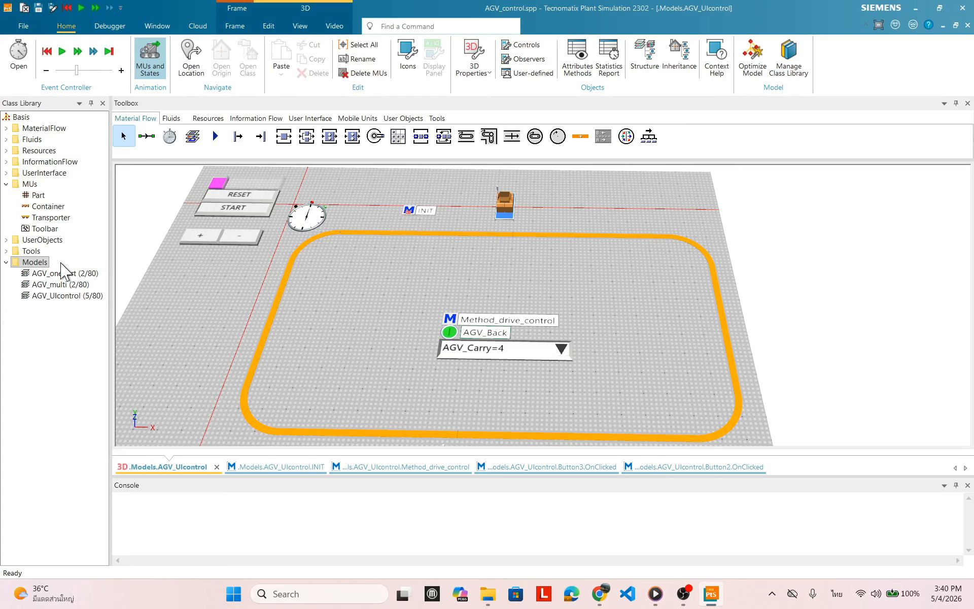
Step: Create a new model frame in the Models folder of the class library
{"action": "right_click", "coordinate": [40, 262]}
{"action": "mouse_move", "coordinate": [70, 272]}
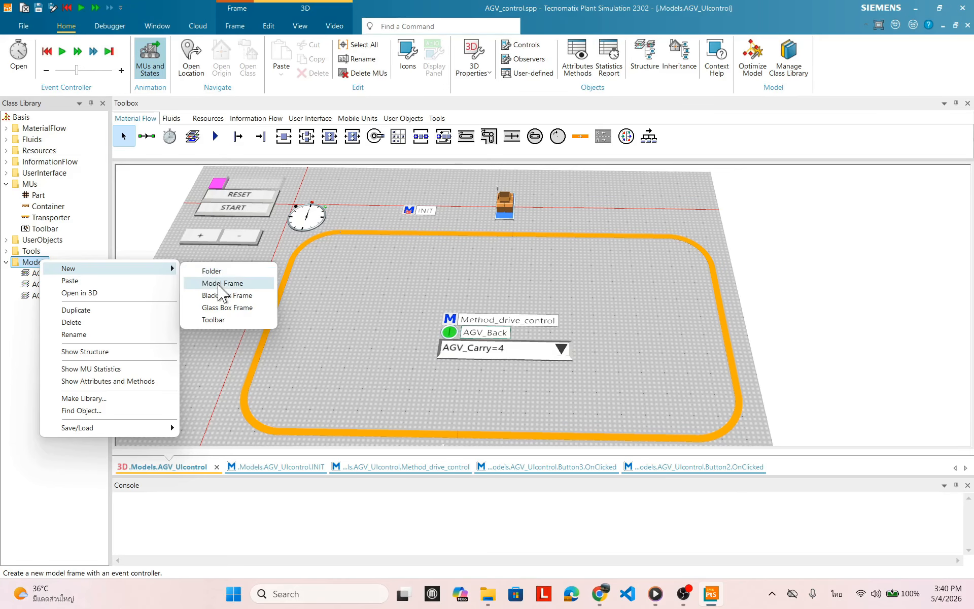
{"action": "left_click", "coordinate": [222, 284]}
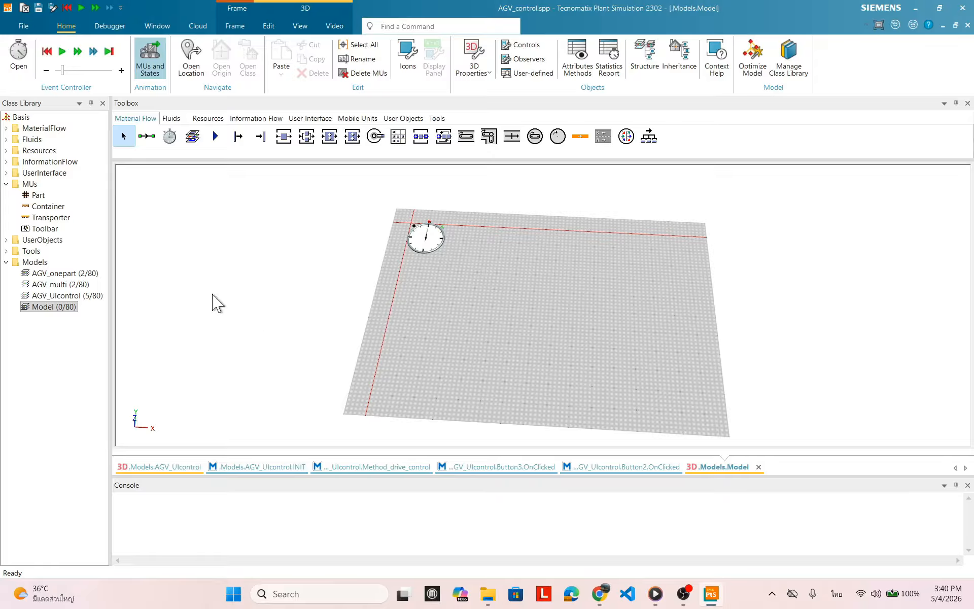
Step: Rename the newly created model frame in the Models folder to AGV_Pool
{"action": "left_click", "coordinate": [65, 274]}
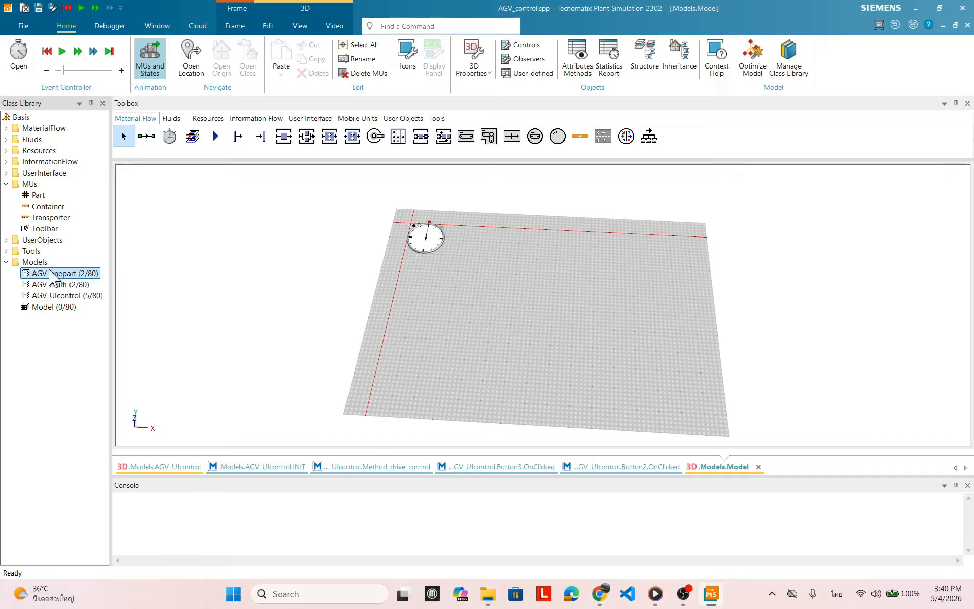
{"action": "left_click", "coordinate": [59, 305]}
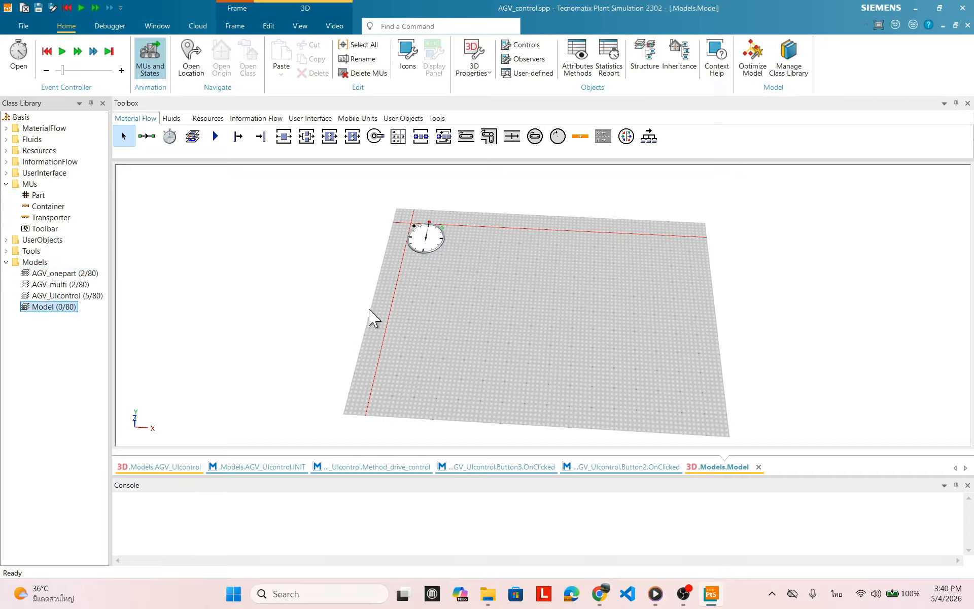
{"action": "left_click_drag", "start_coordinate": [472, 333], "coordinate": [561, 373]}
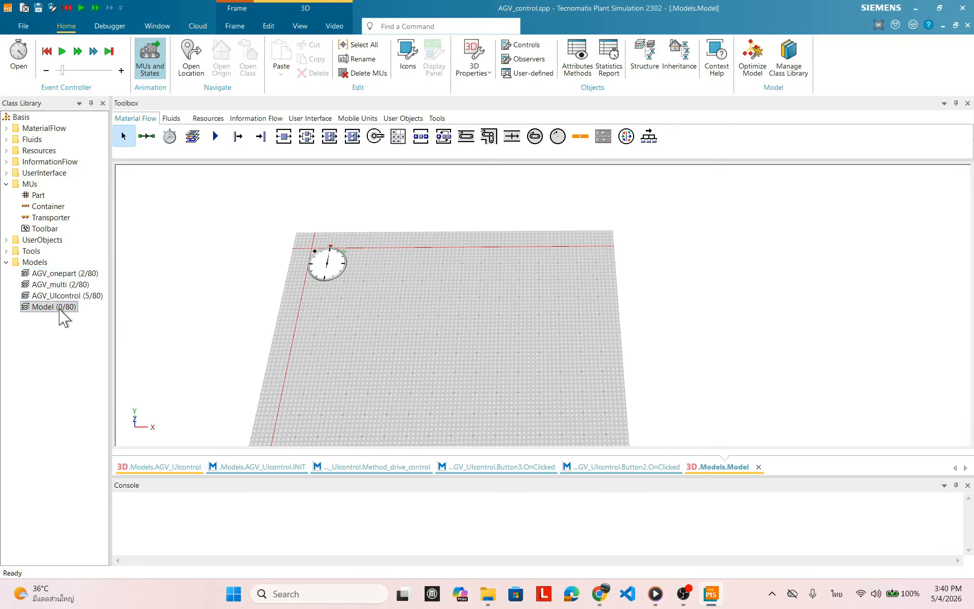
{"action": "left_click", "coordinate": [59, 310]}
{"action": "right_click", "coordinate": [60, 317]}
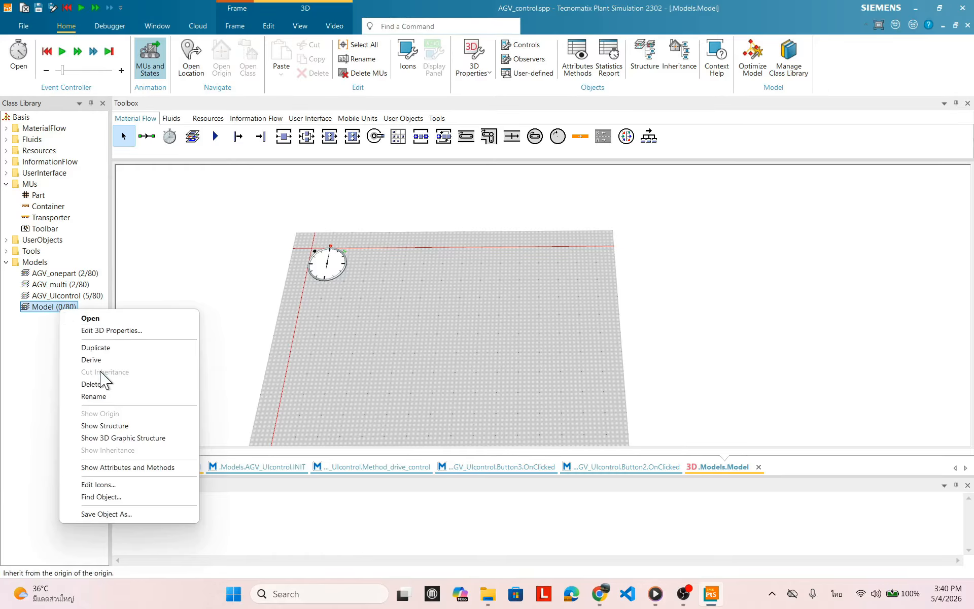
{"action": "left_click", "coordinate": [96, 397]}
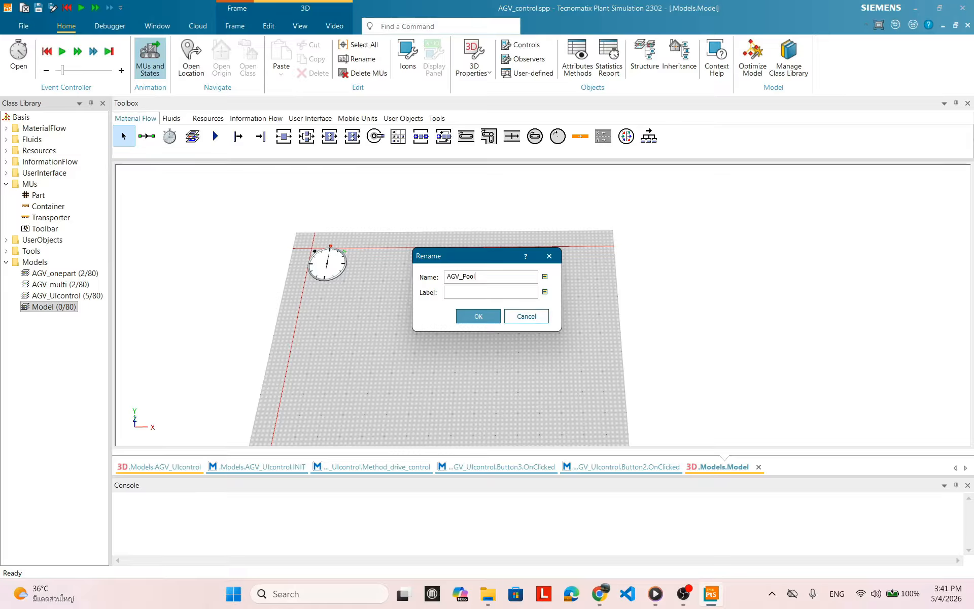
{"action": "left_click", "coordinate": [478, 316]}
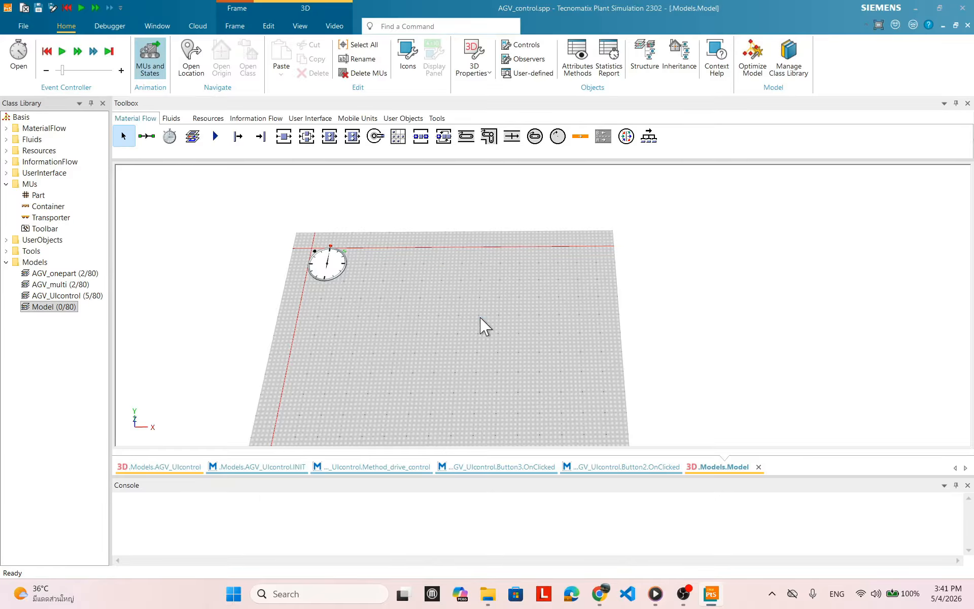
Step: Insert an AGVPool resource object into the AGV_Pool frame, diagonally below the EventController
{"action": "left_click_drag", "start_coordinate": [438, 359], "coordinate": [538, 394]}
{"action": "scroll", "coordinate": [525, 355], "scroll_direction": "up", "scroll_amount": 3}
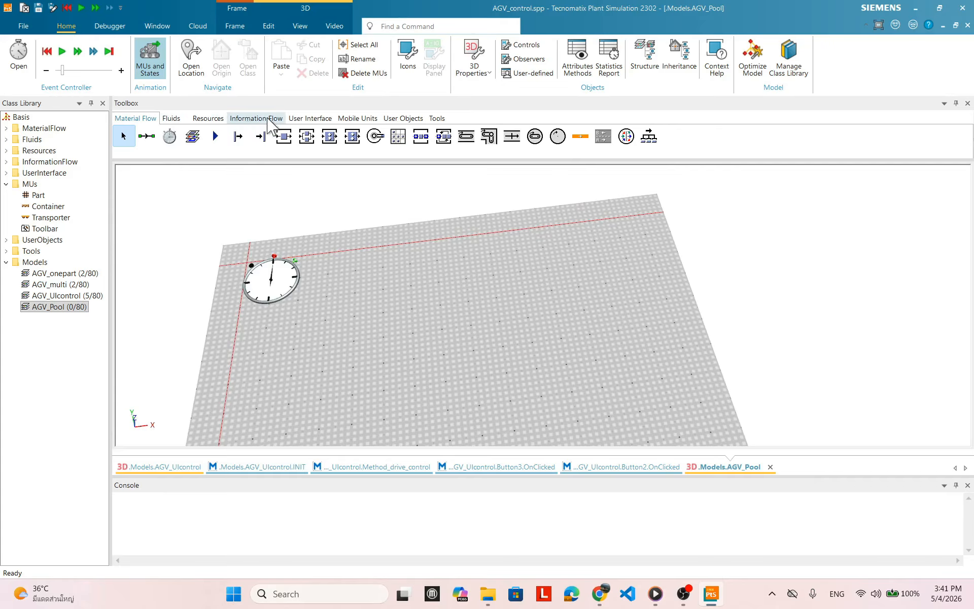
{"action": "left_click", "coordinate": [311, 120]}
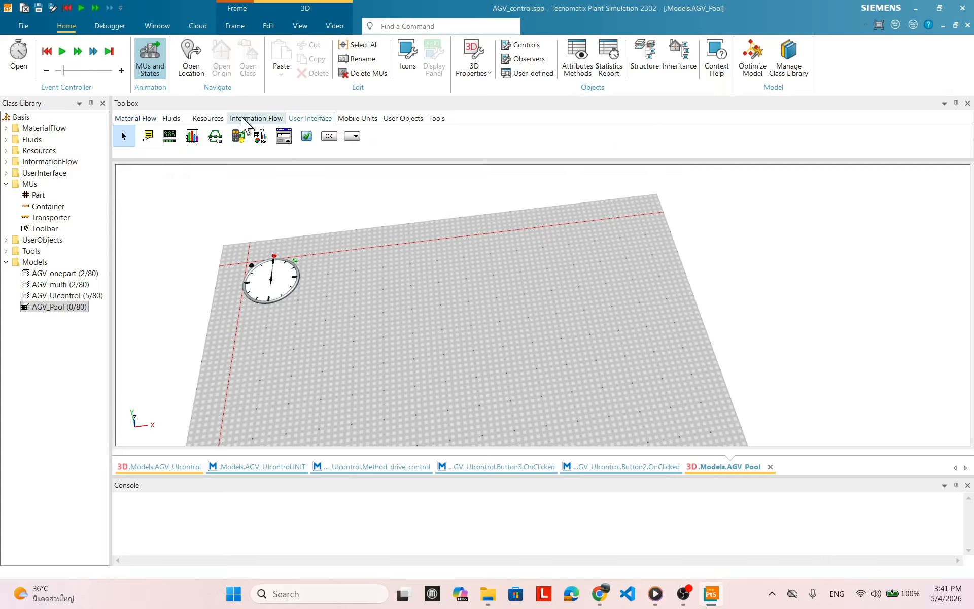
{"action": "left_click", "coordinate": [149, 120]}
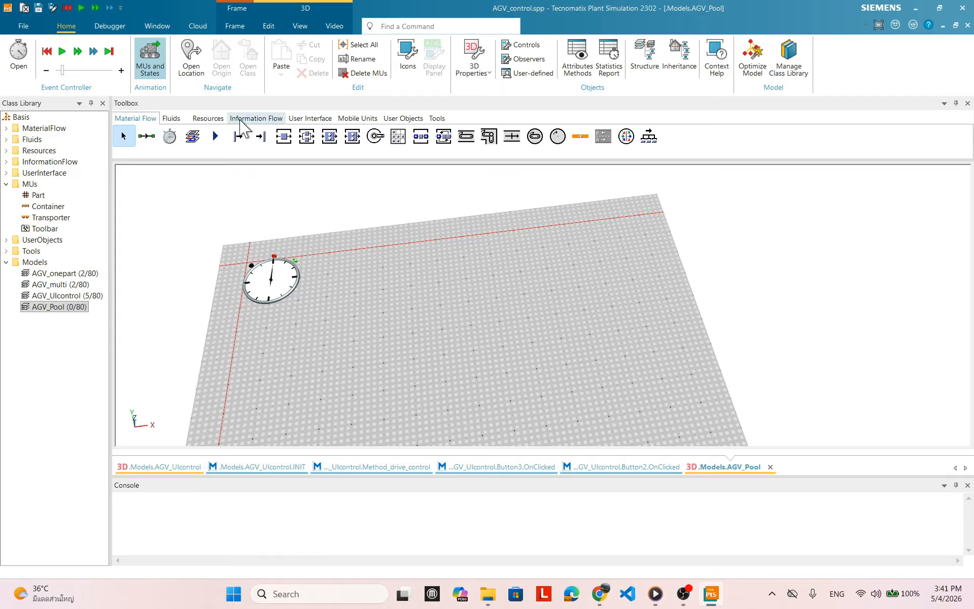
{"action": "left_click", "coordinate": [255, 122]}
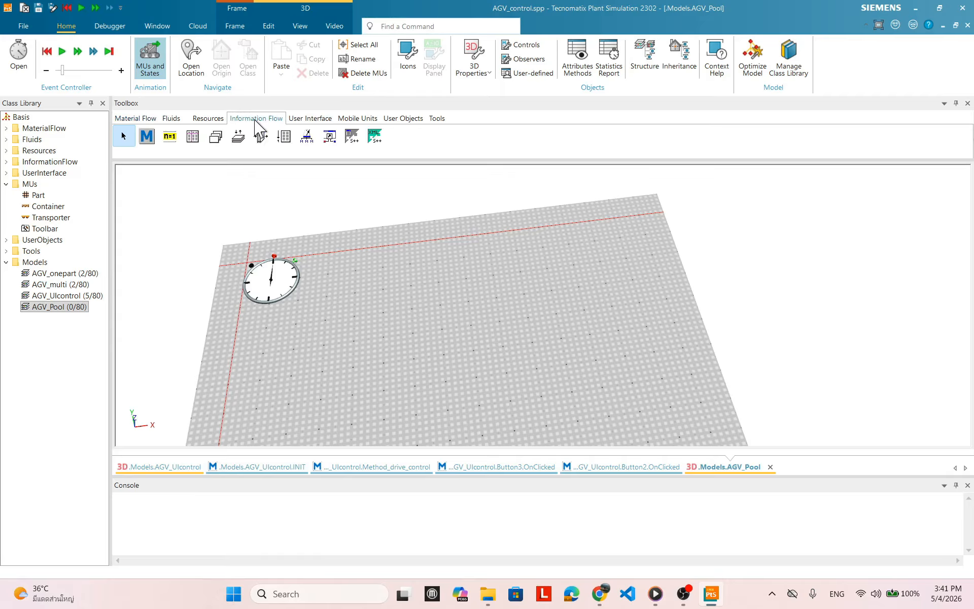
{"action": "left_click", "coordinate": [212, 121]}
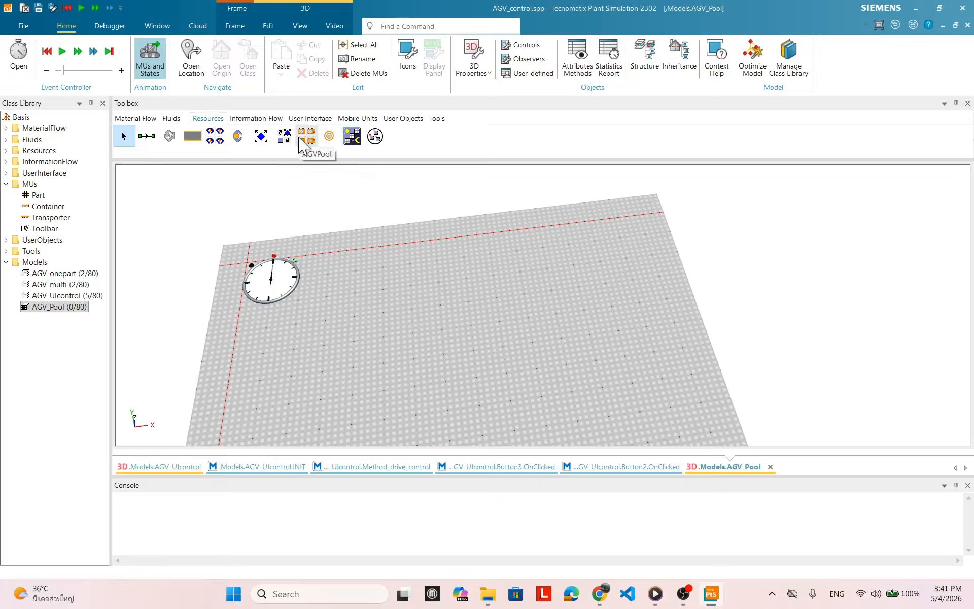
{"action": "left_click_drag", "start_coordinate": [304, 137], "coordinate": [416, 333]}
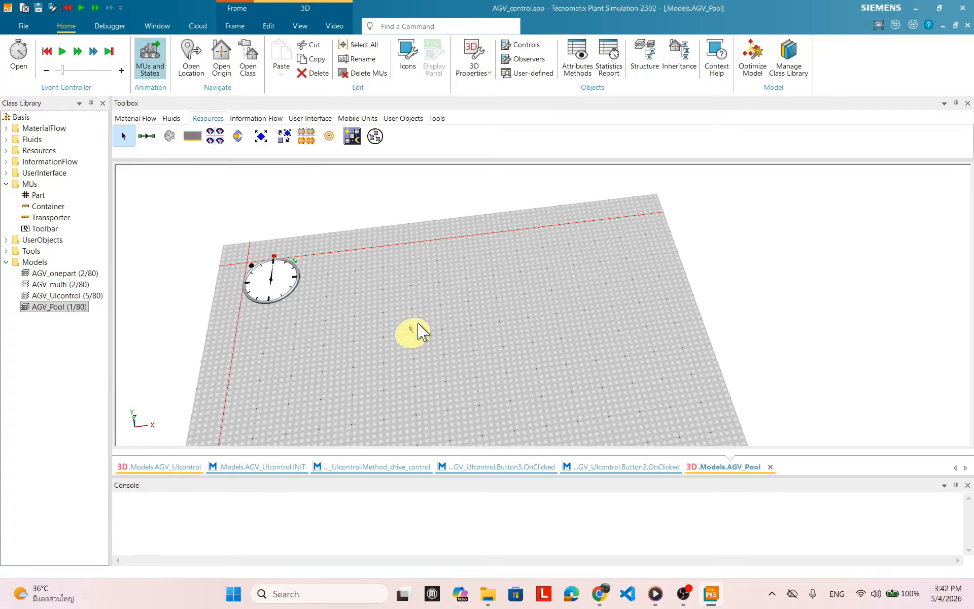
{"action": "left_click_drag", "start_coordinate": [603, 307], "coordinate": [533, 326]}
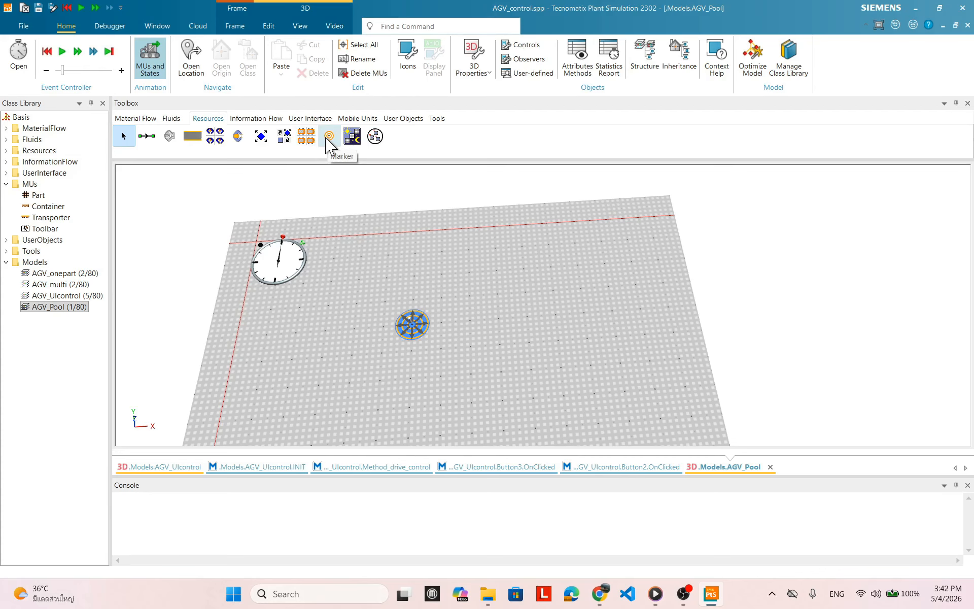
Step: Place a Marker in the AGV_Pool frame and position the AGVPool object just below it
{"action": "mouse_move", "coordinate": [328, 137]}
{"action": "left_mouse_down"}
{"action": "mouse_move", "coordinate": [416, 278]}
{"action": "mouse_move", "coordinate": [415, 352]}
{"action": "left_mouse_up"}
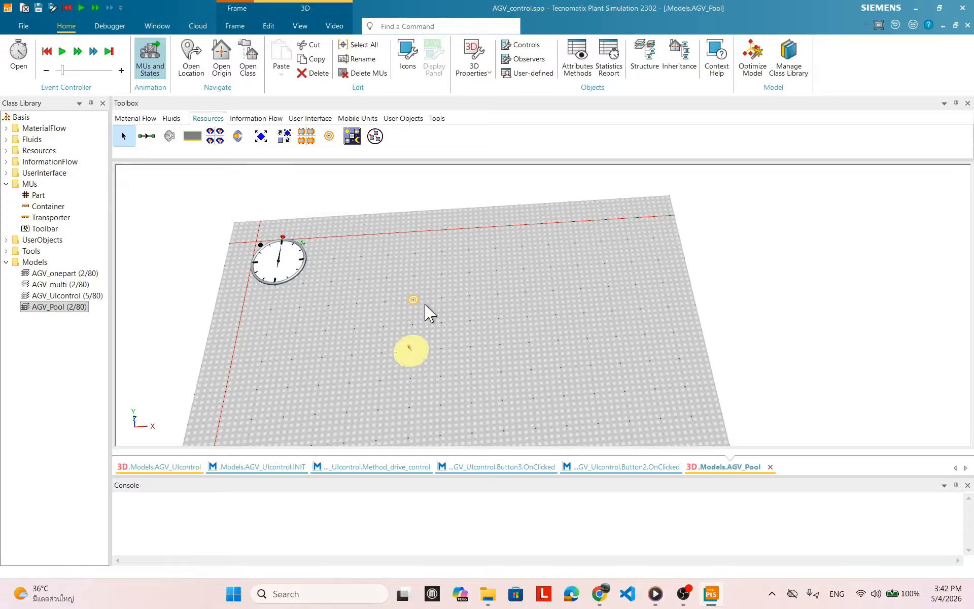
{"action": "left_click", "coordinate": [471, 328]}
{"action": "scroll", "coordinate": [476, 332], "scroll_direction": "down", "scroll_amount": 2}
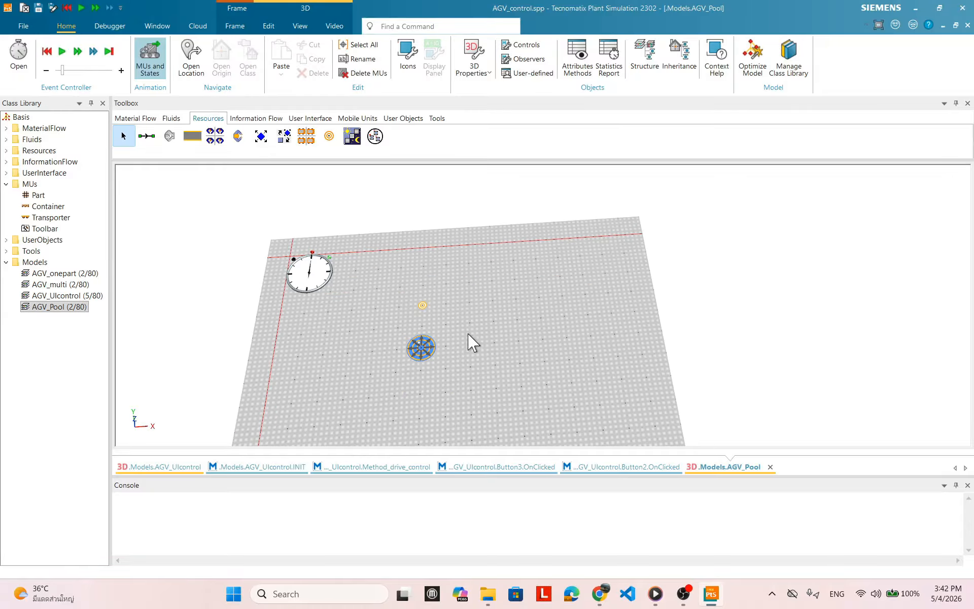
{"action": "left_click", "coordinate": [422, 345]}
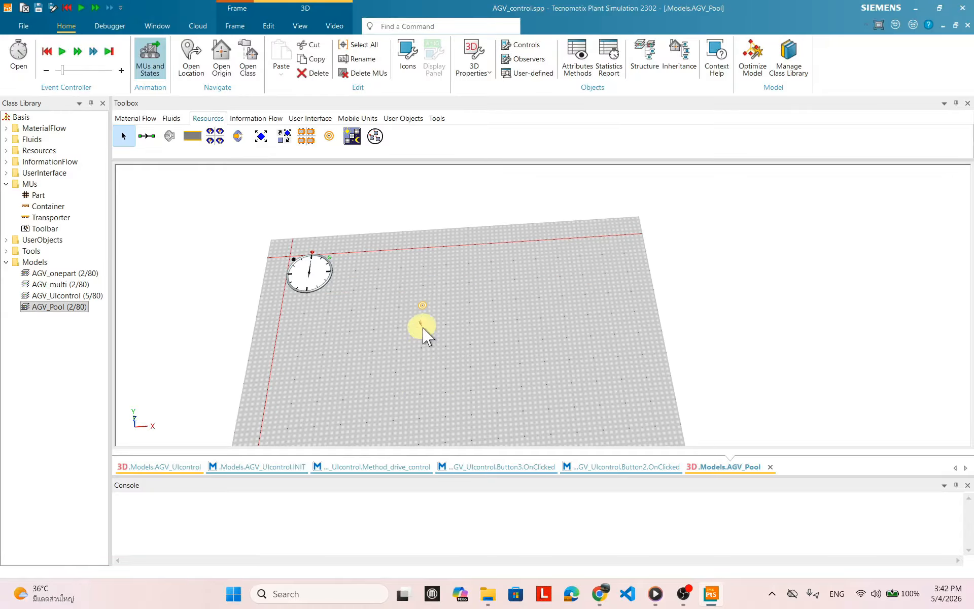
{"action": "scroll", "coordinate": [506, 330], "scroll_direction": "up", "scroll_amount": 2}
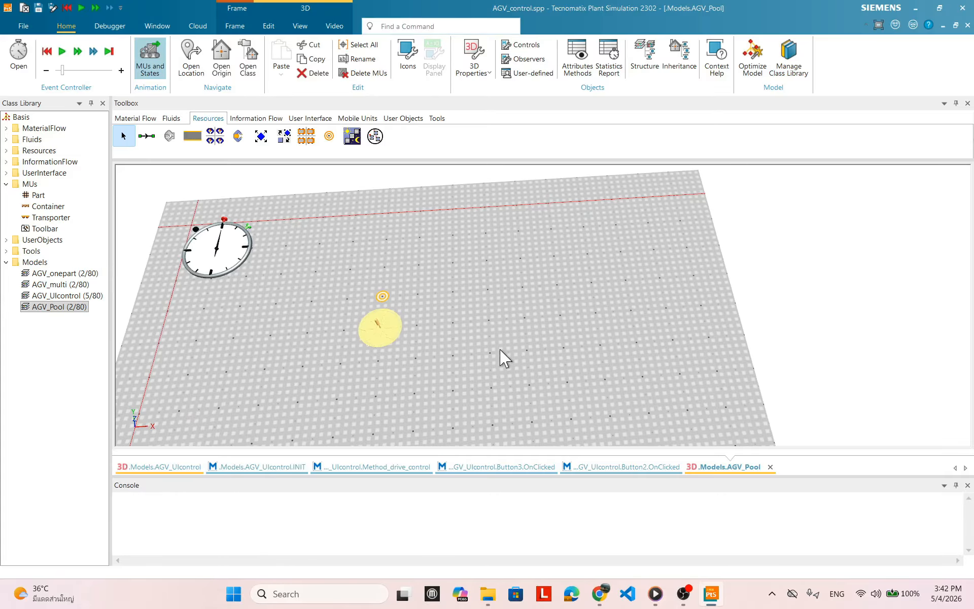
Step: Place a second Marker in the AGV_Pool frame, well below and to the left of the AGVPool object
{"action": "scroll", "coordinate": [394, 337], "scroll_direction": "down", "scroll_amount": 2}
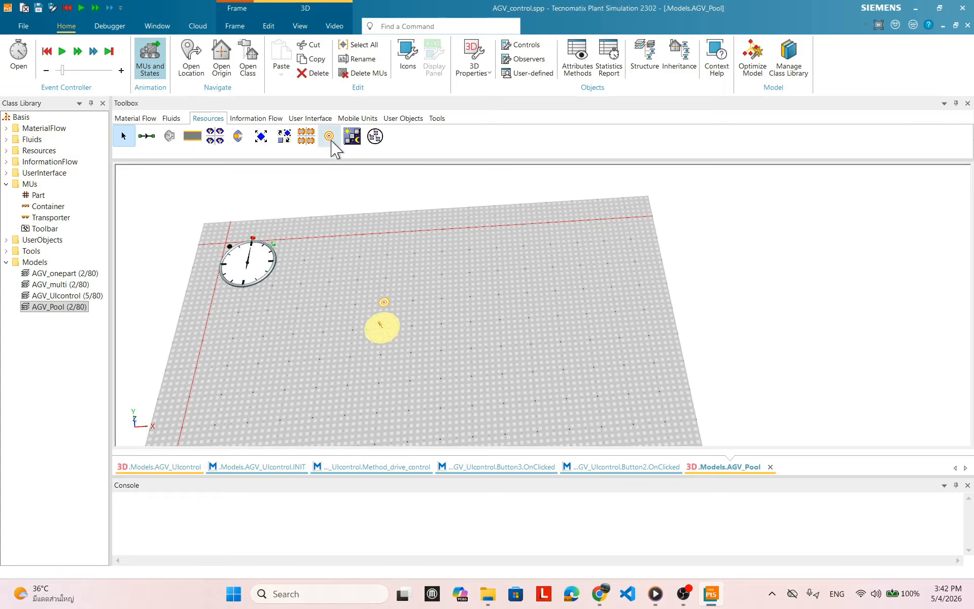
{"action": "mouse_move", "coordinate": [330, 136]}
{"action": "left_mouse_down"}
{"action": "mouse_move", "coordinate": [319, 402]}
{"action": "mouse_move", "coordinate": [281, 432]}
{"action": "left_mouse_up"}
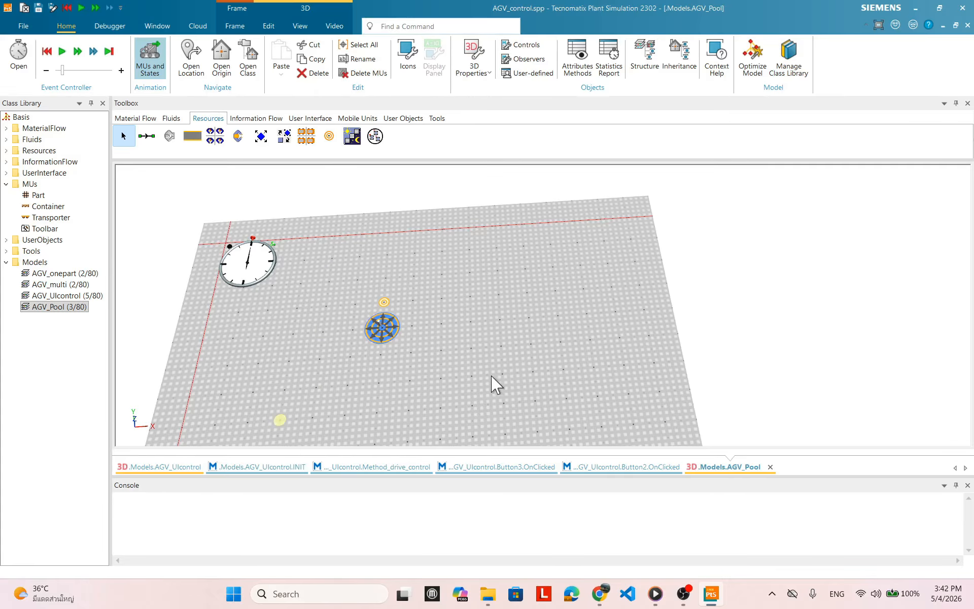
{"action": "scroll", "coordinate": [555, 351], "scroll_direction": "down", "scroll_amount": 2}
{"action": "left_click_drag", "start_coordinate": [432, 386], "coordinate": [390, 240]}
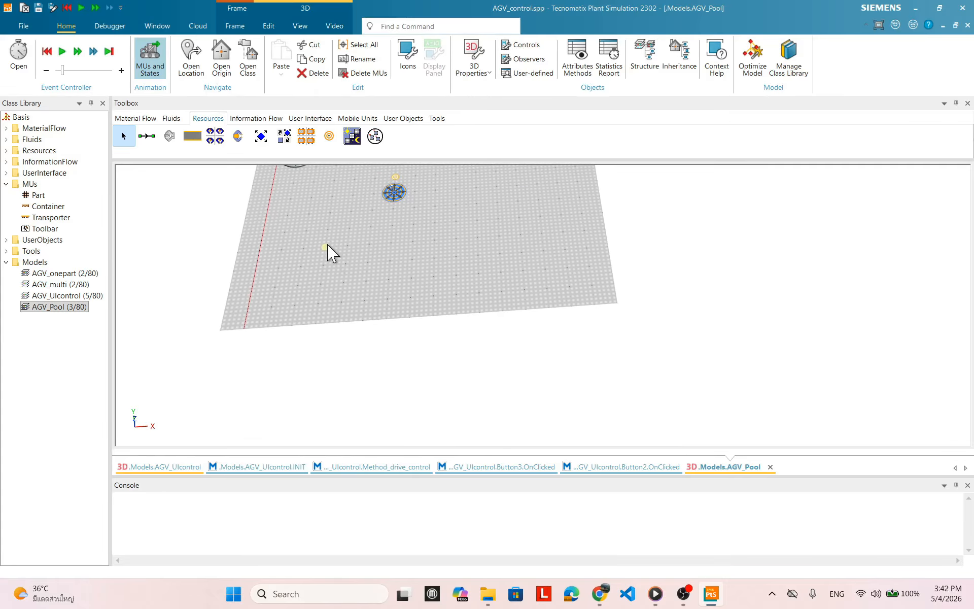
{"action": "left_click_drag", "start_coordinate": [326, 252], "coordinate": [332, 288]}
{"action": "mouse_move", "coordinate": [476, 263]}
{"action": "left_mouse_down"}
{"action": "mouse_move", "coordinate": [489, 246]}
{"action": "mouse_move", "coordinate": [509, 284]}
{"action": "left_mouse_up"}
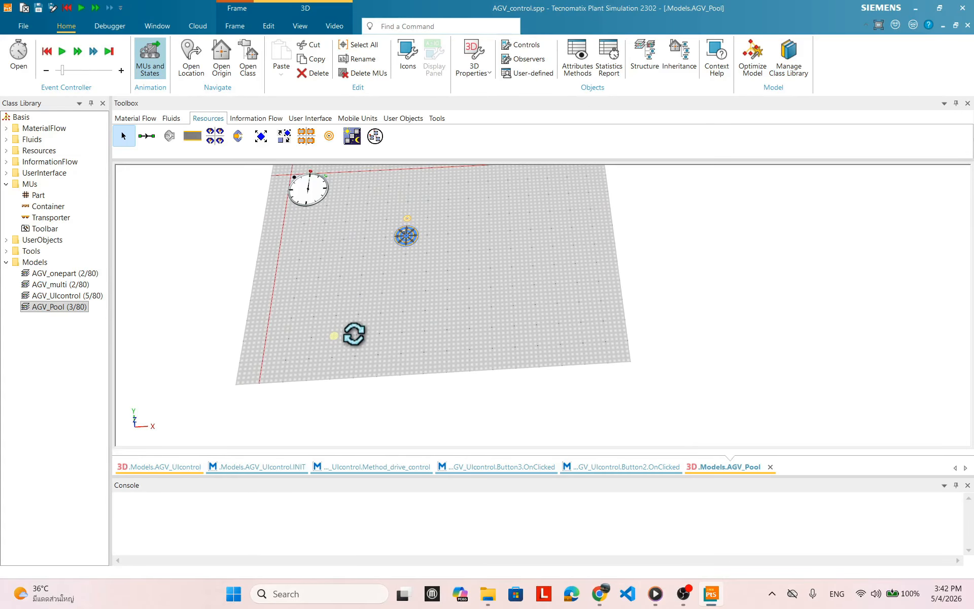
{"action": "left_click_drag", "start_coordinate": [351, 332], "coordinate": [411, 300]}
{"action": "scroll", "coordinate": [502, 313], "scroll_direction": "up", "scroll_amount": 4}
{"action": "left_click_drag", "start_coordinate": [569, 305], "coordinate": [571, 315]}
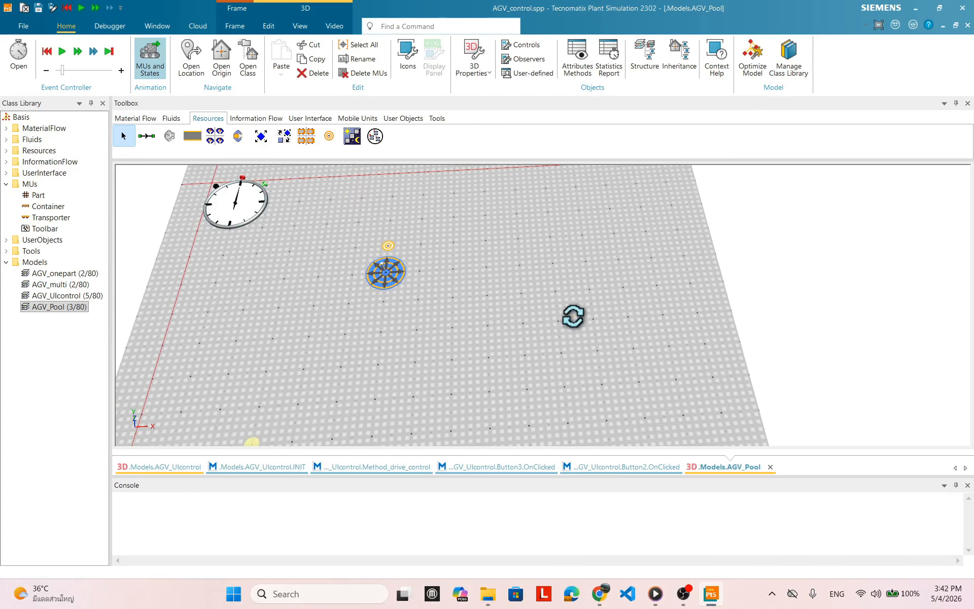
Step: Rename the marker directly above the AGVPool object to M1
{"action": "double_click", "coordinate": [388, 237]}
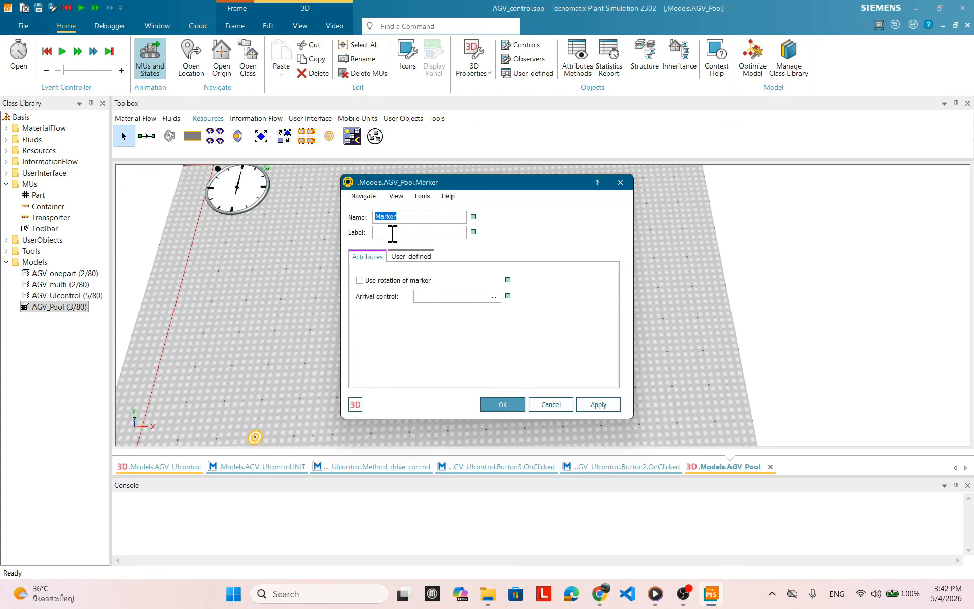
{"action": "left_click_drag", "start_coordinate": [482, 182], "coordinate": [606, 246]}
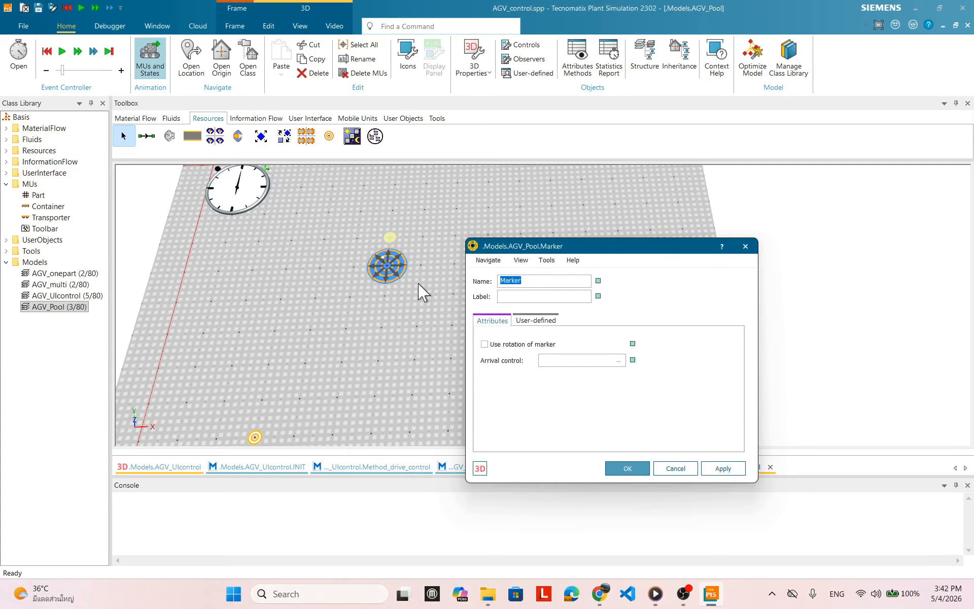
{"action": "type", "text": "M1"}
{"action": "left_click", "coordinate": [640, 475]}
Step: Rename the marker below and to the left of the AGVPool object, following the M-number naming scheme
{"action": "double_click", "coordinate": [255, 438]}
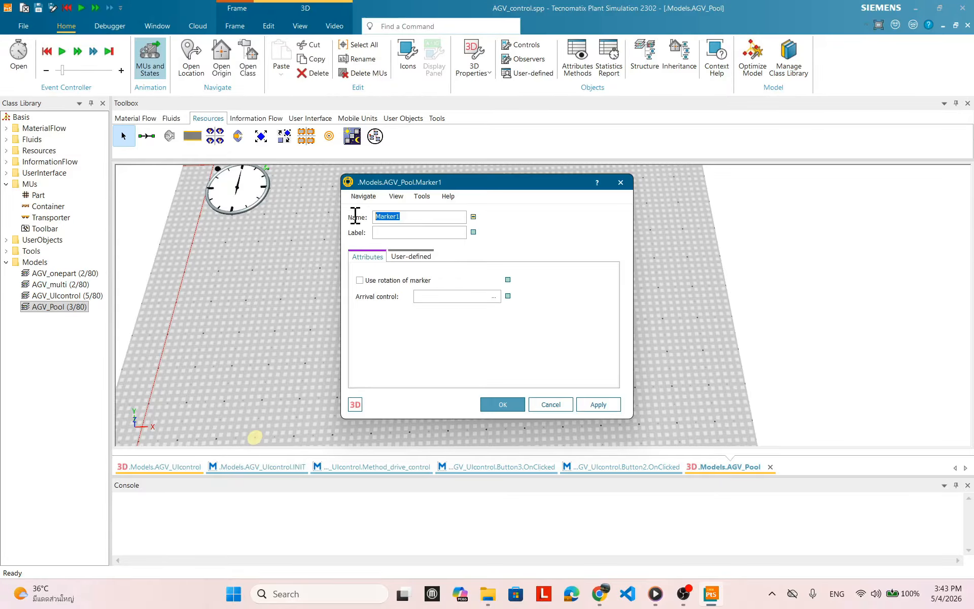
{"action": "type", "text": "M"}
{"action": "type", "text": "1"}
{"action": "left_click", "coordinate": [501, 404]}
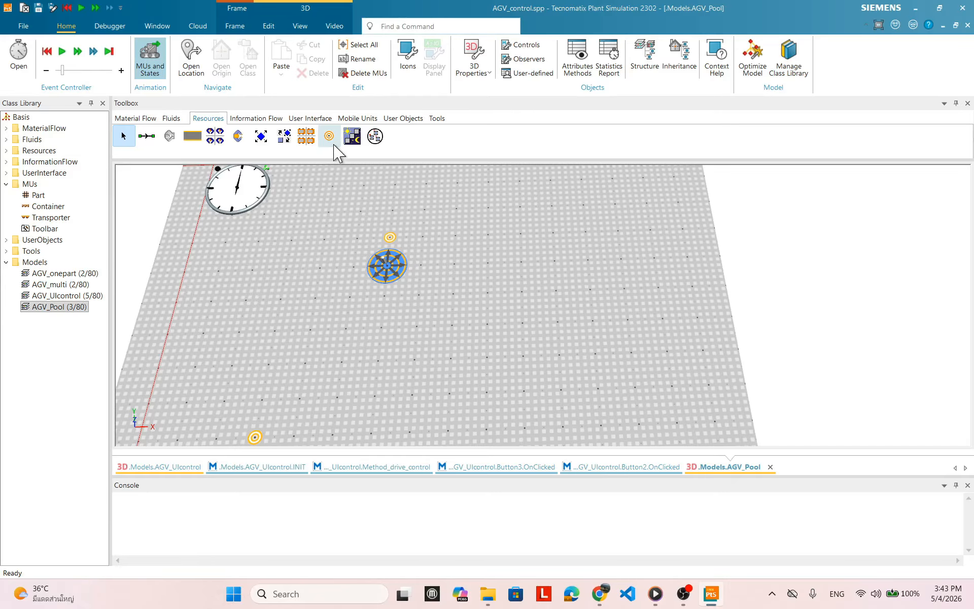
Step: Place a third Marker below and to the right of the AGVPool object and name it M3
{"action": "mouse_move", "coordinate": [330, 137]}
{"action": "left_mouse_down"}
{"action": "mouse_move", "coordinate": [449, 350]}
{"action": "mouse_move", "coordinate": [549, 437]}
{"action": "mouse_move", "coordinate": [555, 413]}
{"action": "left_mouse_up"}
{"action": "scroll", "coordinate": [520, 346], "scroll_direction": "down", "scroll_amount": 2}
{"action": "double_click", "coordinate": [554, 413]}
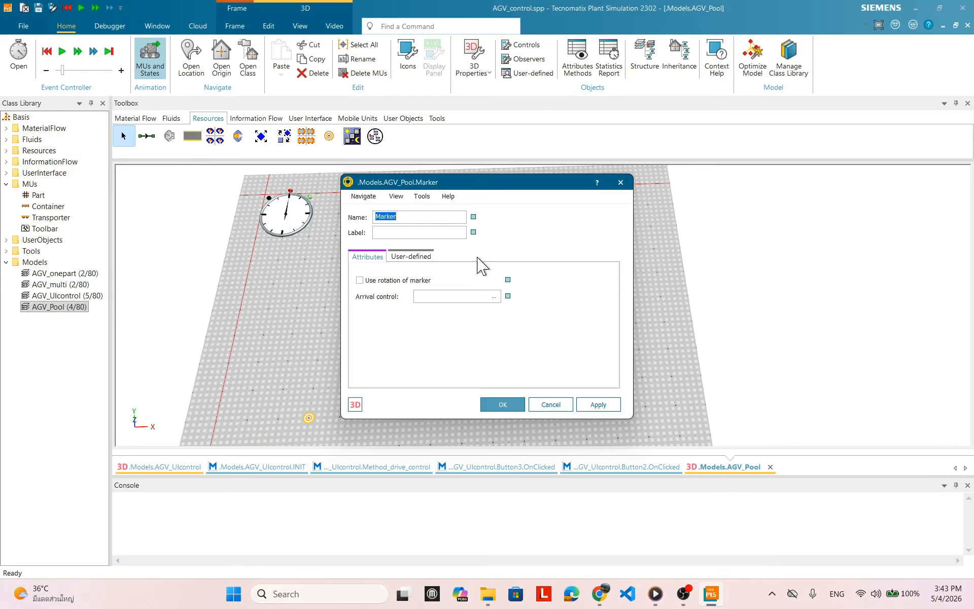
{"action": "left_click", "coordinate": [424, 215]}
{"action": "left_click_drag", "start_coordinate": [401, 217], "coordinate": [329, 223]}
{"action": "type", "text": "M3"}
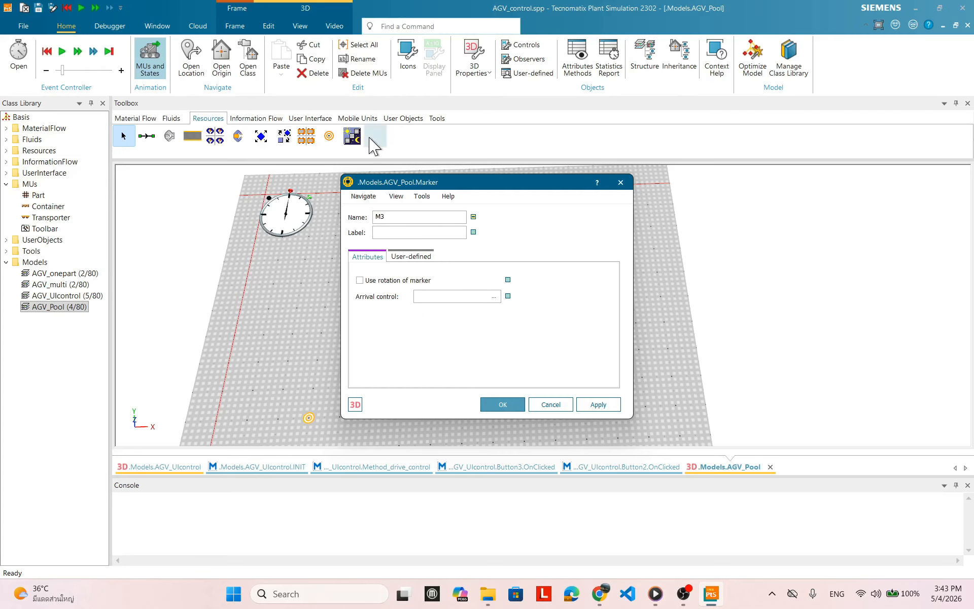
{"action": "left_click", "coordinate": [502, 404]}
{"action": "mouse_move", "coordinate": [548, 380]}
{"action": "left_mouse_down"}
{"action": "mouse_move", "coordinate": [387, 365]}
{"action": "mouse_move", "coordinate": [409, 365]}
{"action": "left_mouse_up"}
{"action": "left_click", "coordinate": [79, 347]}
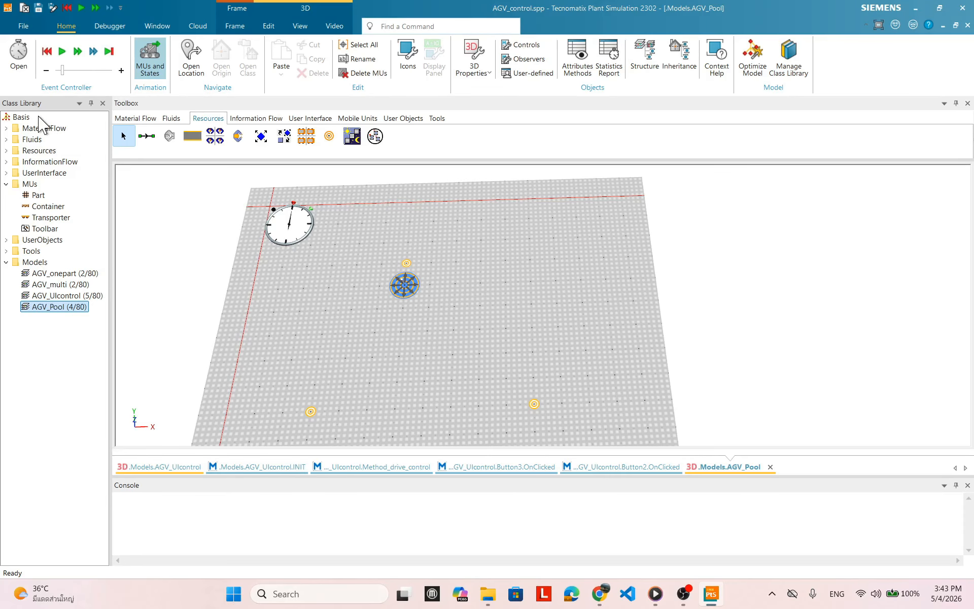
Step: Create a new folder under Basis in the class library and name it MyTransporter
{"action": "left_click", "coordinate": [17, 118]}
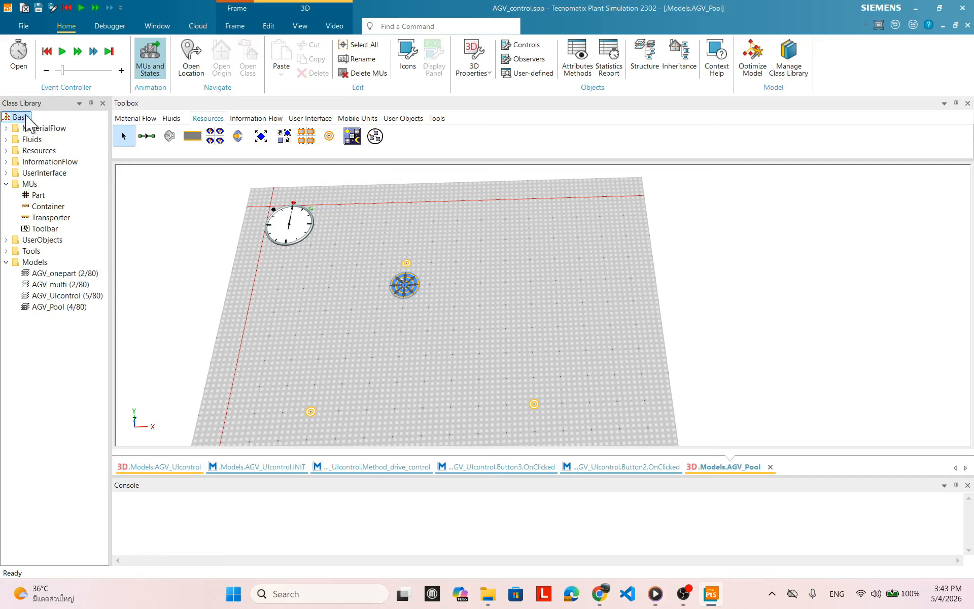
{"action": "right_click", "coordinate": [25, 117]}
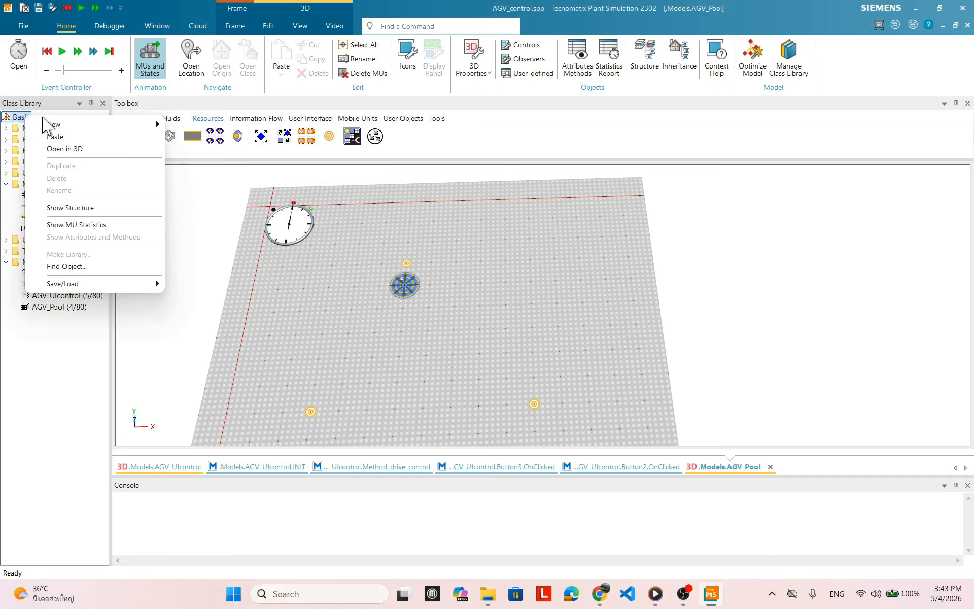
{"action": "mouse_move", "coordinate": [67, 125]}
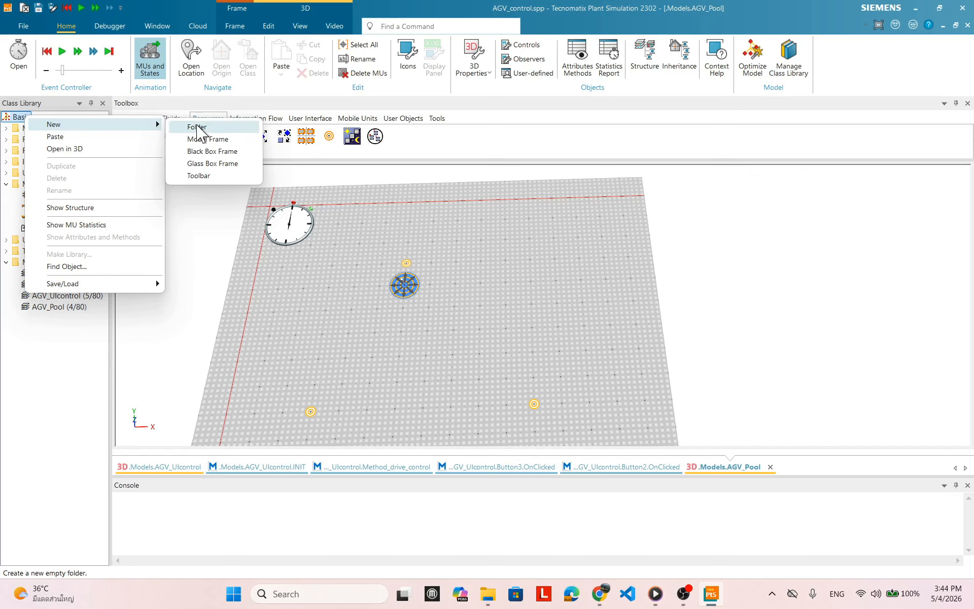
{"action": "left_click", "coordinate": [196, 127]}
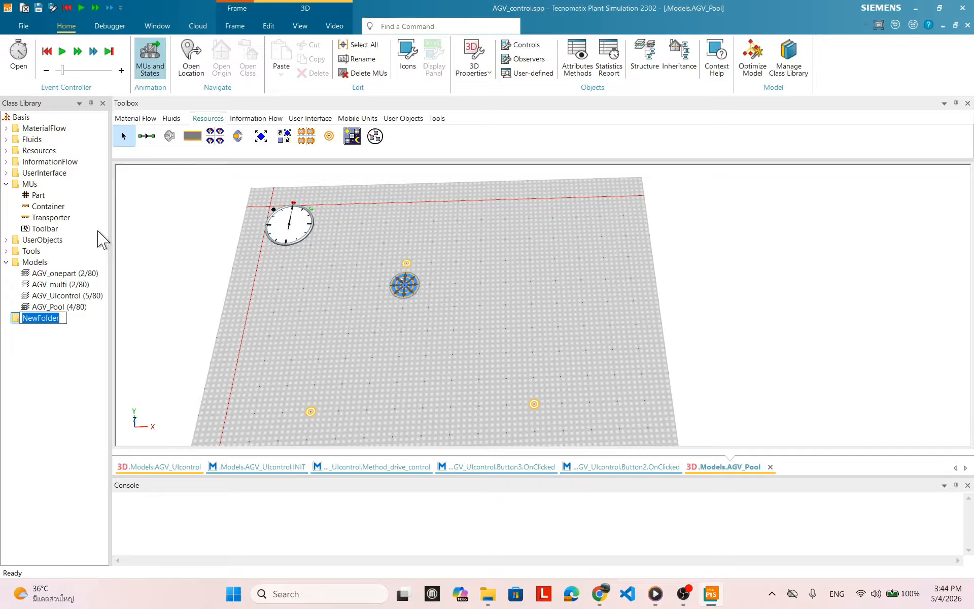
{"action": "type", "text": "My"}
{"action": "type", "text": "T"}
{"action": "type", "text": "ransp"}
{"action": "type", "text": "ort"}
{"action": "type", "text": "o"}
{"action": "type", "text": "r"}
{"action": "key", "text": "BackSpace"}
{"action": "key", "text": "BackSpace"}
{"action": "type", "text": "er"}
{"action": "key", "text": "Return"}
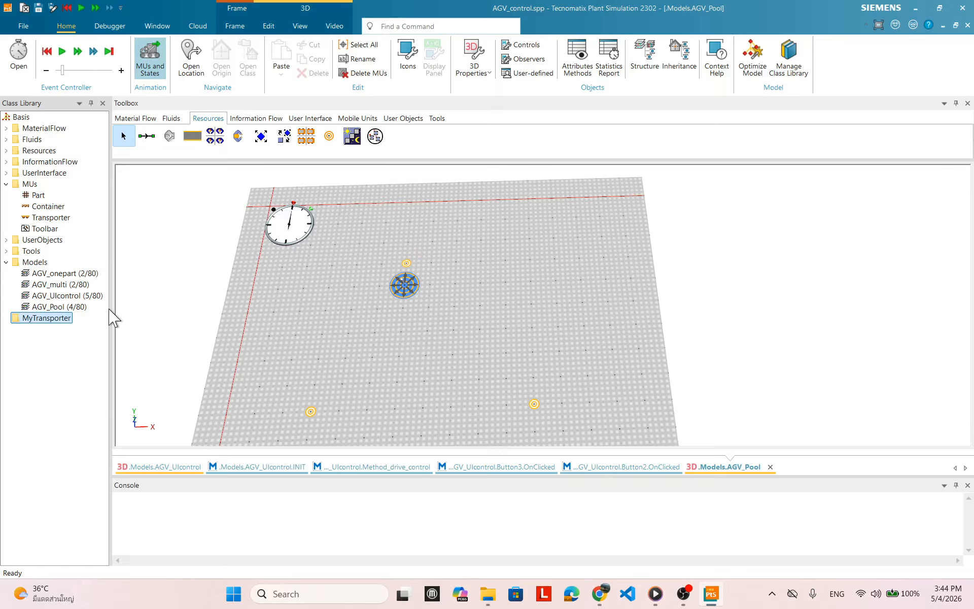
Step: Copy the Transporter class from the MUs folder into MyTransporter and duplicate it there
{"action": "left_click", "coordinate": [64, 217]}
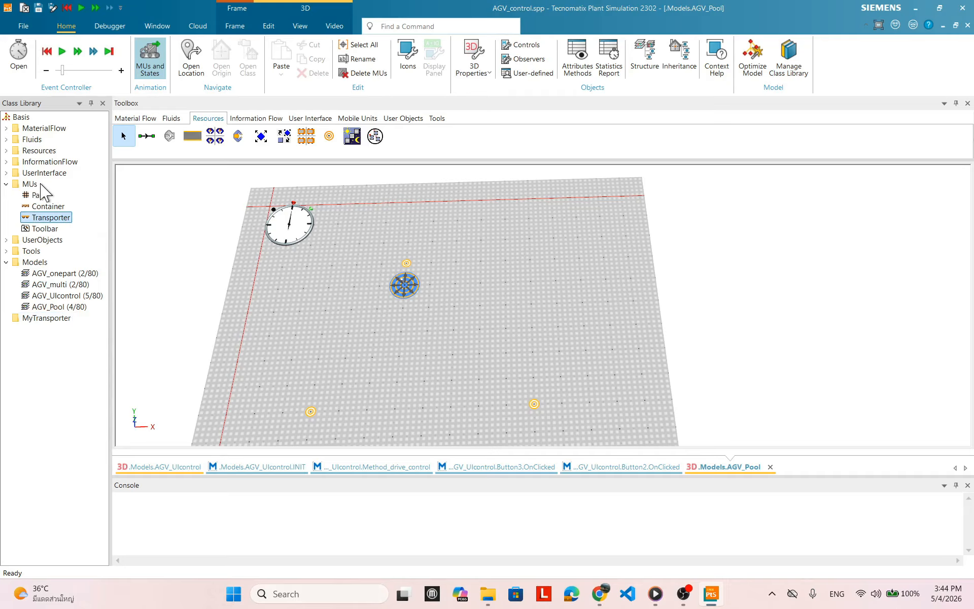
{"action": "left_click", "coordinate": [51, 218]}
{"action": "left_click", "coordinate": [87, 234]}
{"action": "left_click", "coordinate": [95, 225]}
{"action": "left_click_drag", "start_coordinate": [65, 218], "coordinate": [57, 319]}
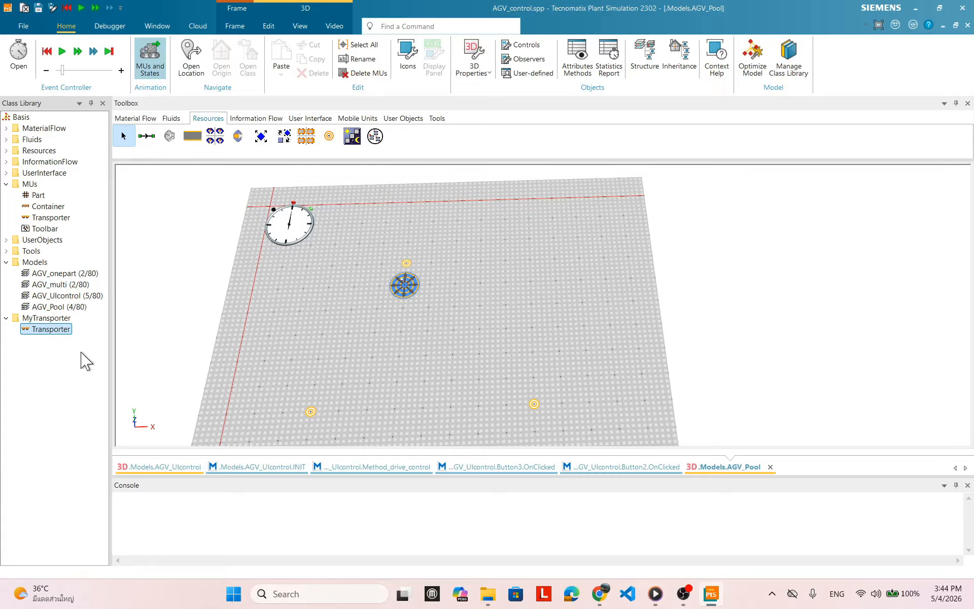
{"action": "right_click", "coordinate": [59, 330]}
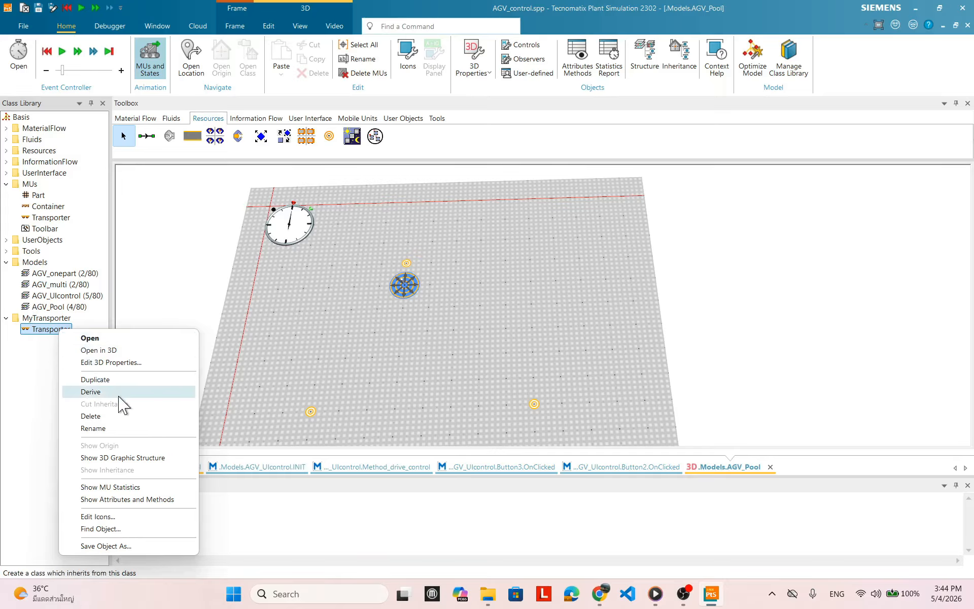
{"action": "left_click", "coordinate": [110, 380]}
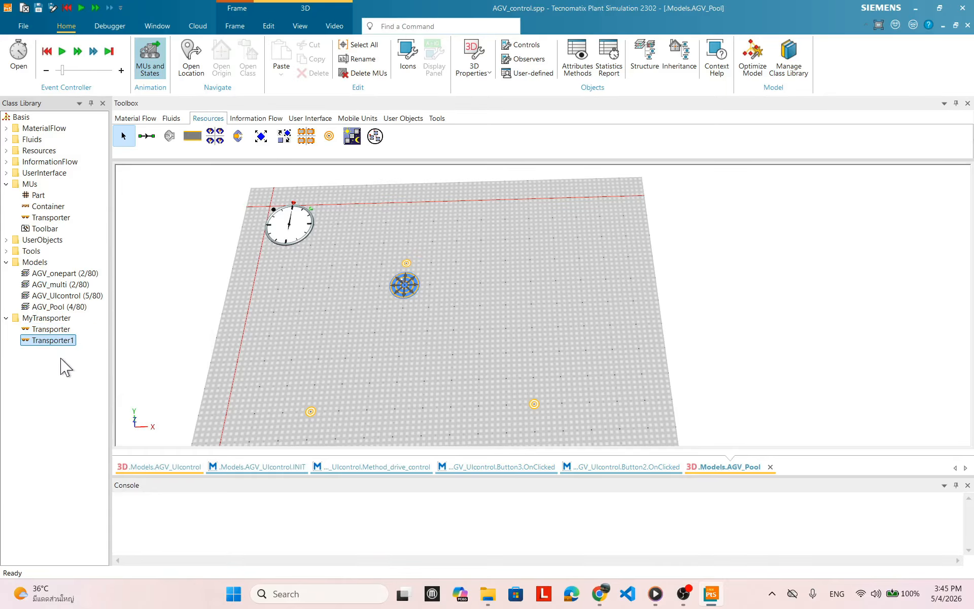
{"action": "left_click", "coordinate": [66, 331]}
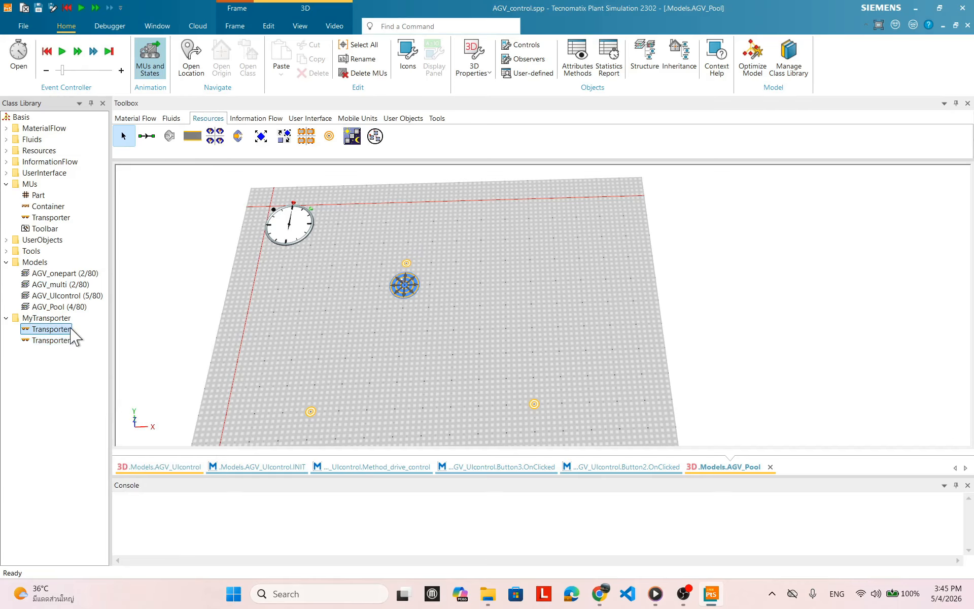
{"action": "right_click", "coordinate": [66, 333]}
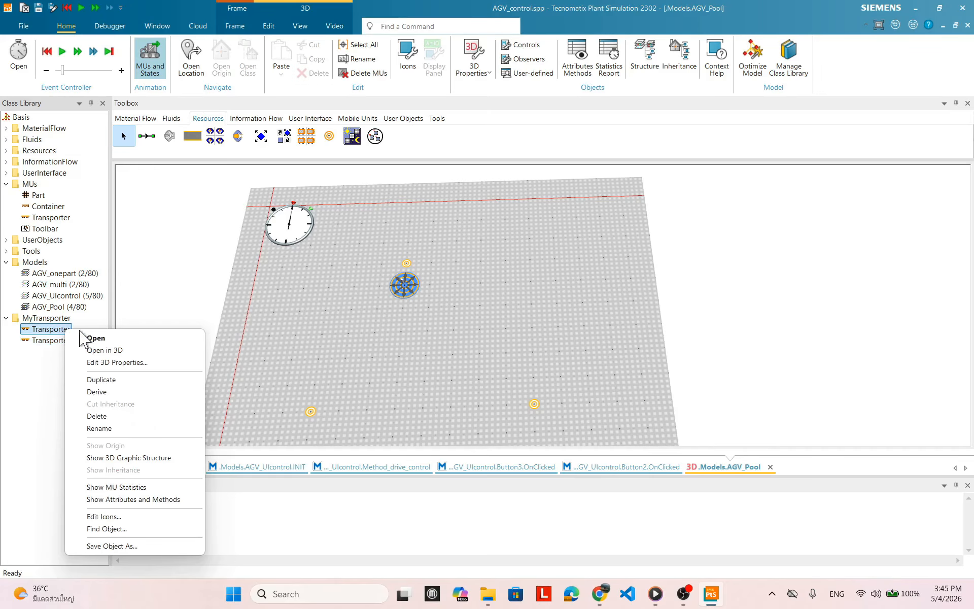
{"action": "left_click", "coordinate": [97, 339]}
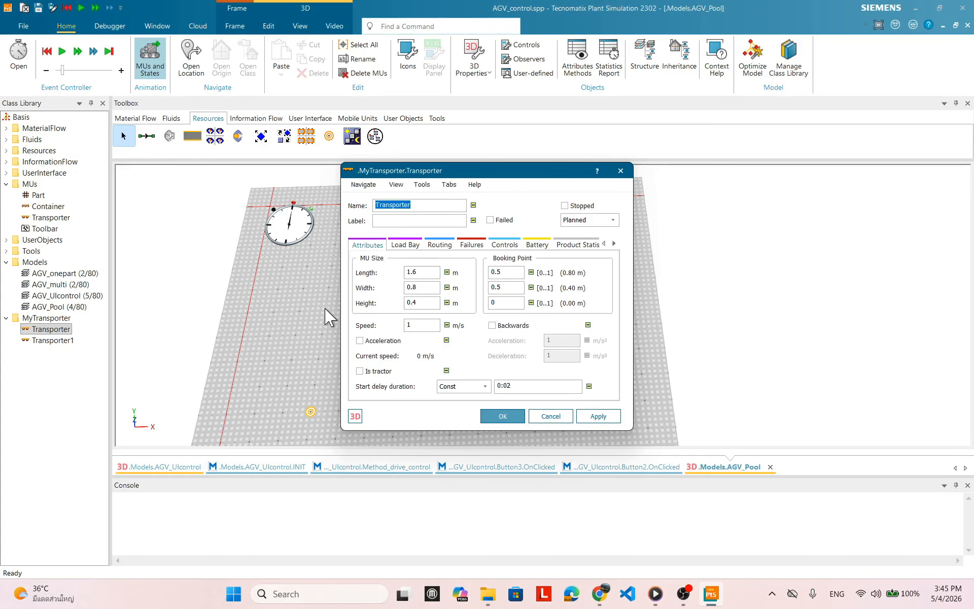
{"action": "left_click", "coordinate": [562, 419]}
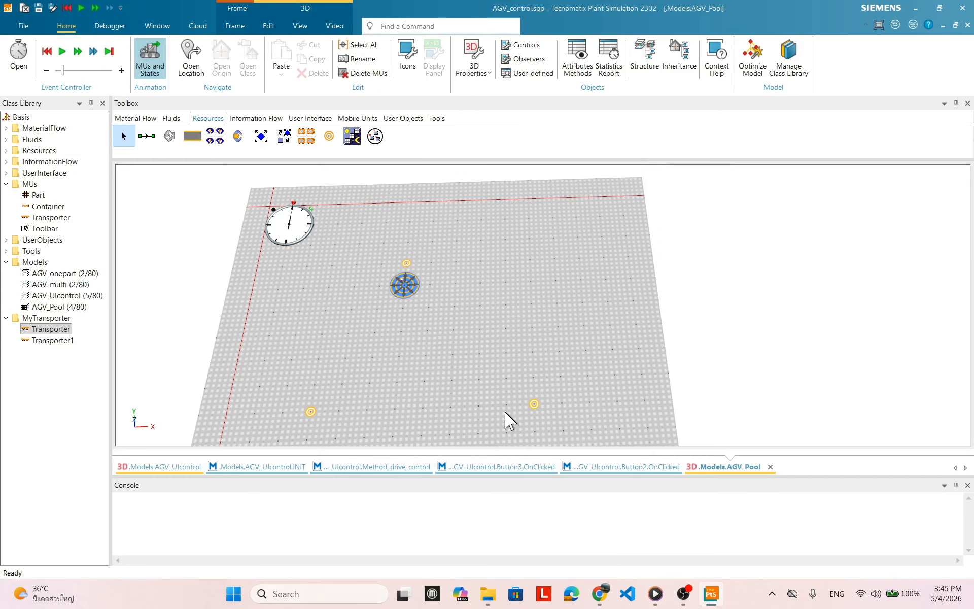
Step: Open the original Transporter class in the MyTransporter folder in its 3D view
{"action": "right_click", "coordinate": [53, 332]}
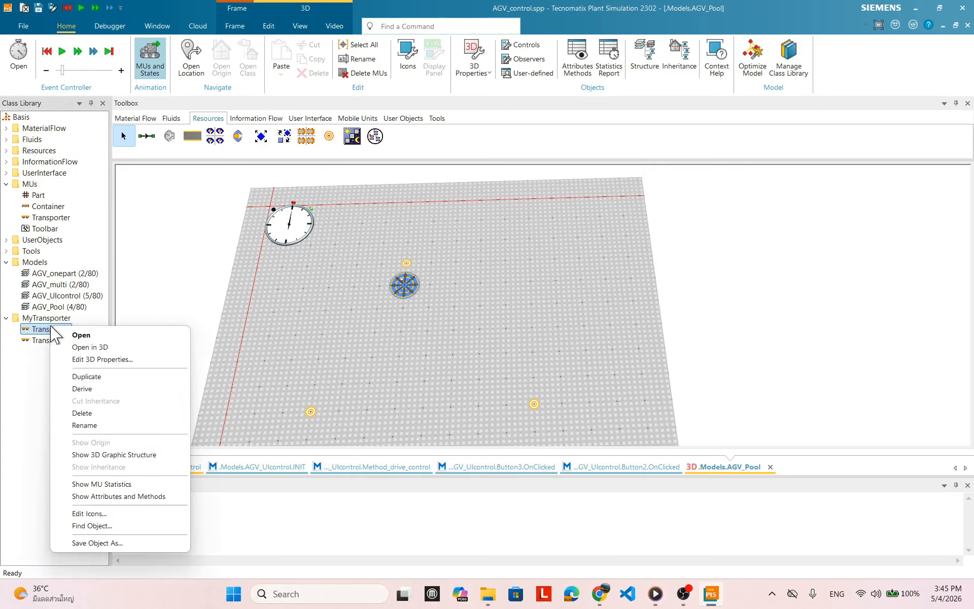
{"action": "left_click", "coordinate": [96, 347]}
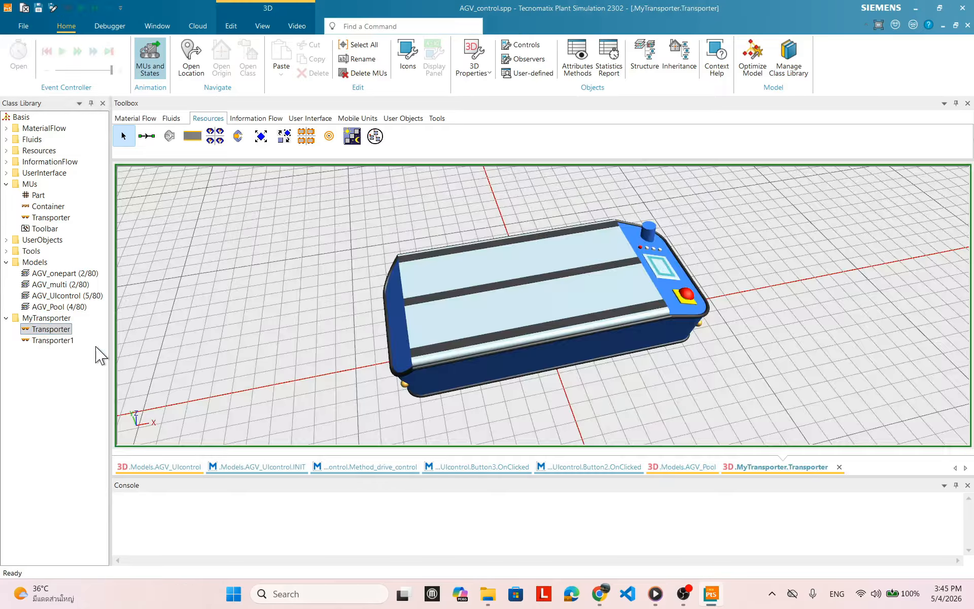
{"action": "left_click_drag", "start_coordinate": [590, 403], "coordinate": [606, 377]}
{"action": "scroll", "coordinate": [579, 369], "scroll_direction": "down", "scroll_amount": 5}
{"action": "left_click_drag", "start_coordinate": [717, 352], "coordinate": [601, 365]}
{"action": "left_click_drag", "start_coordinate": [560, 281], "coordinate": [536, 239]}
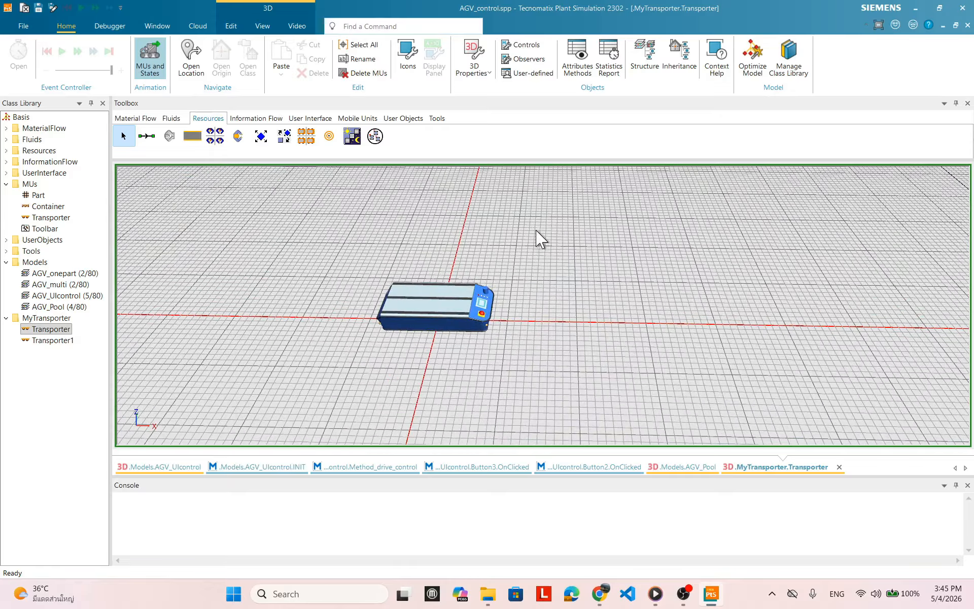
Step: Start exchanging the Transporter's 3D graphics and select Truck.s3d in the Transporters folder of s3d-graphics
{"action": "right_click", "coordinate": [538, 240]}
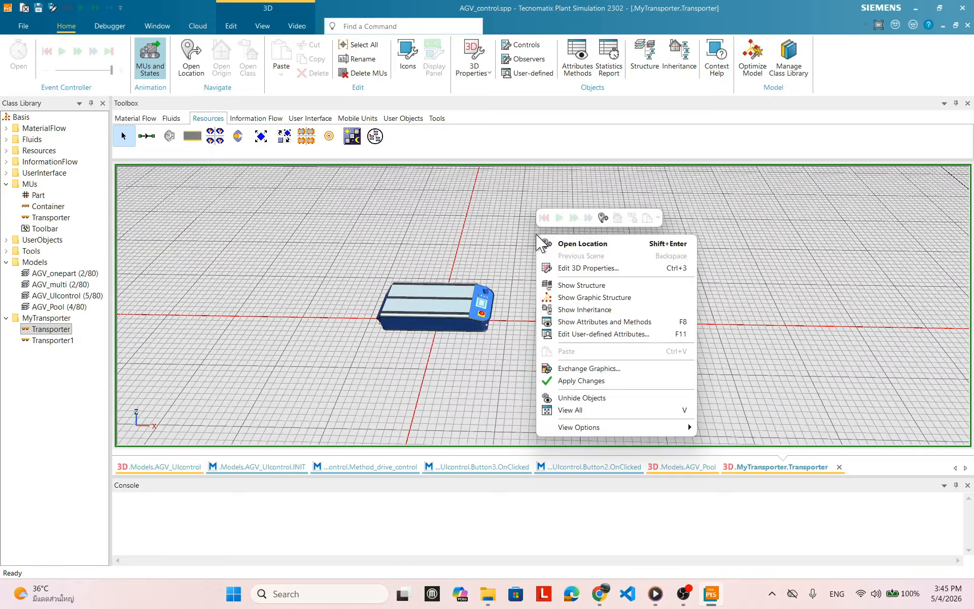
{"action": "left_click", "coordinate": [569, 369]}
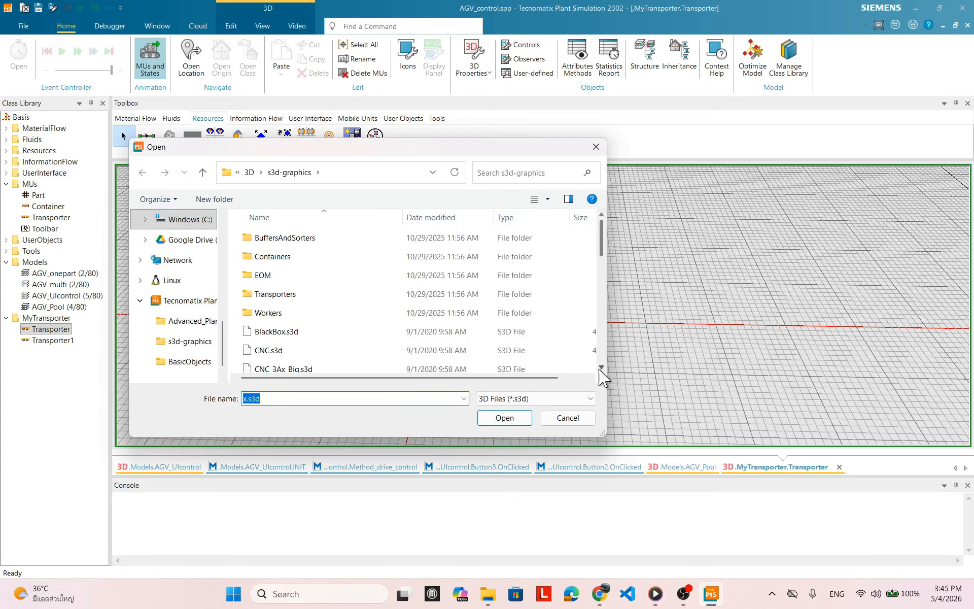
{"action": "left_click_drag", "start_coordinate": [602, 438], "coordinate": [697, 550]}
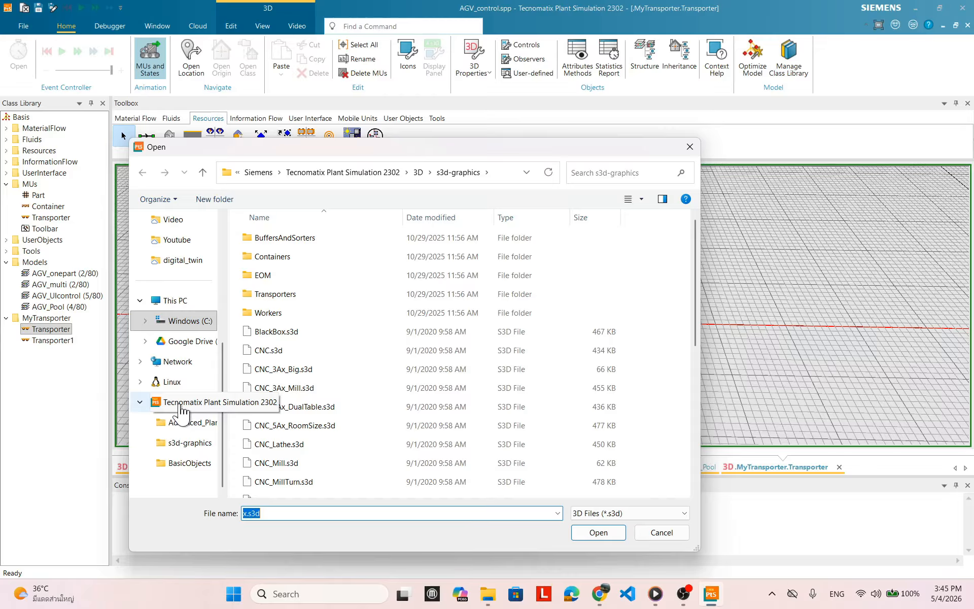
{"action": "left_click", "coordinate": [180, 405]}
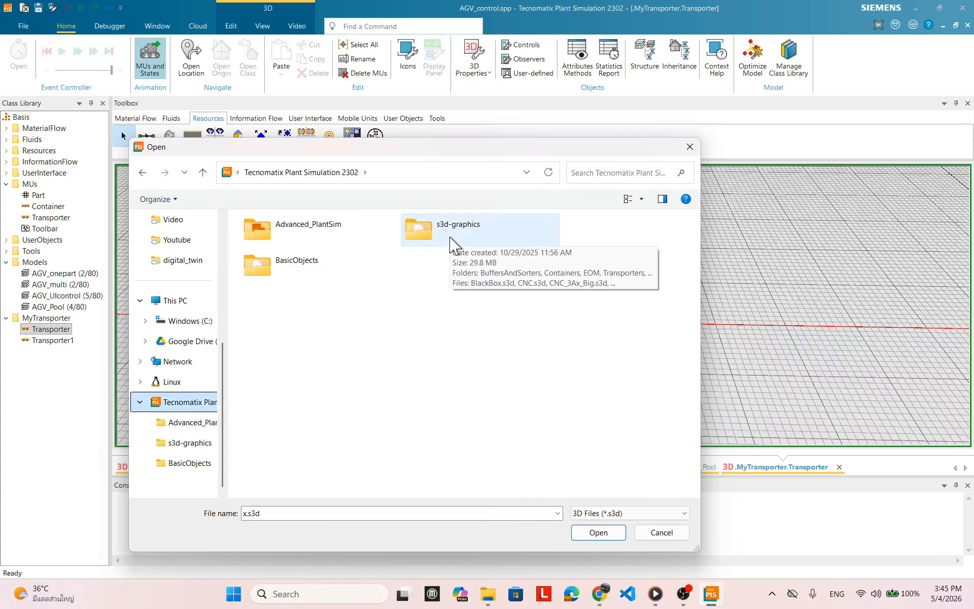
{"action": "double_click", "coordinate": [445, 237]}
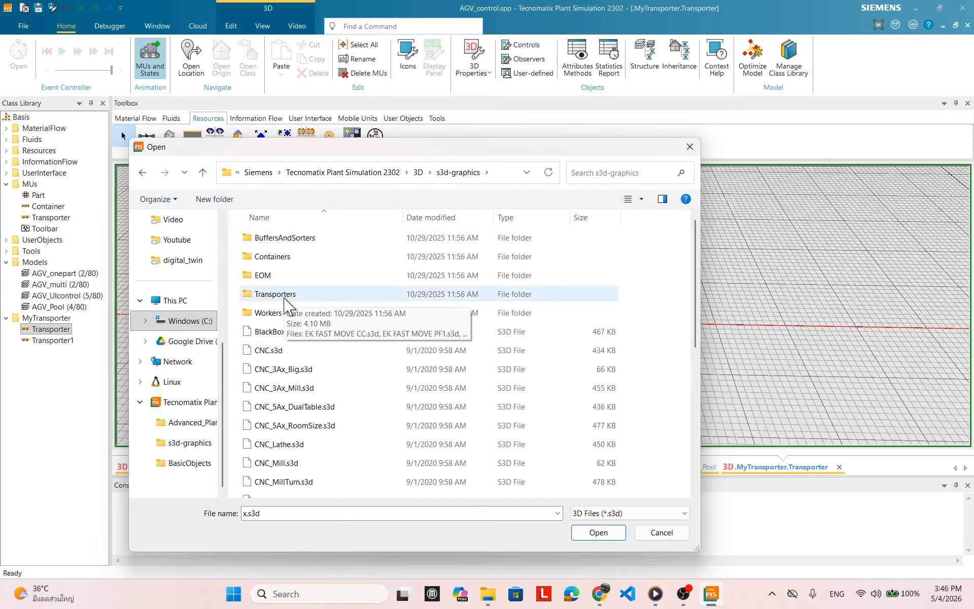
{"action": "double_click", "coordinate": [285, 295]}
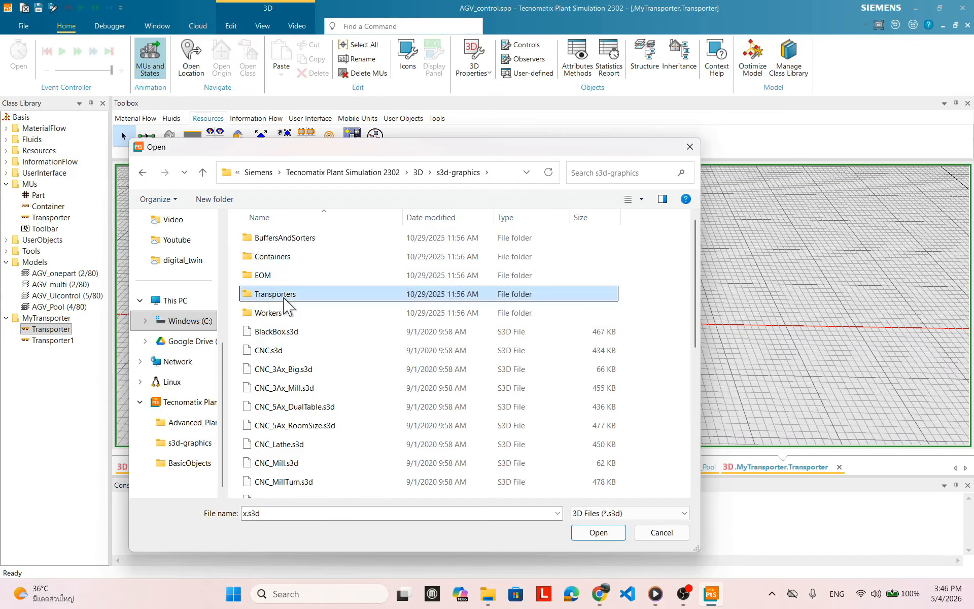
{"action": "scroll", "coordinate": [412, 336], "scroll_direction": "down", "scroll_amount": 1}
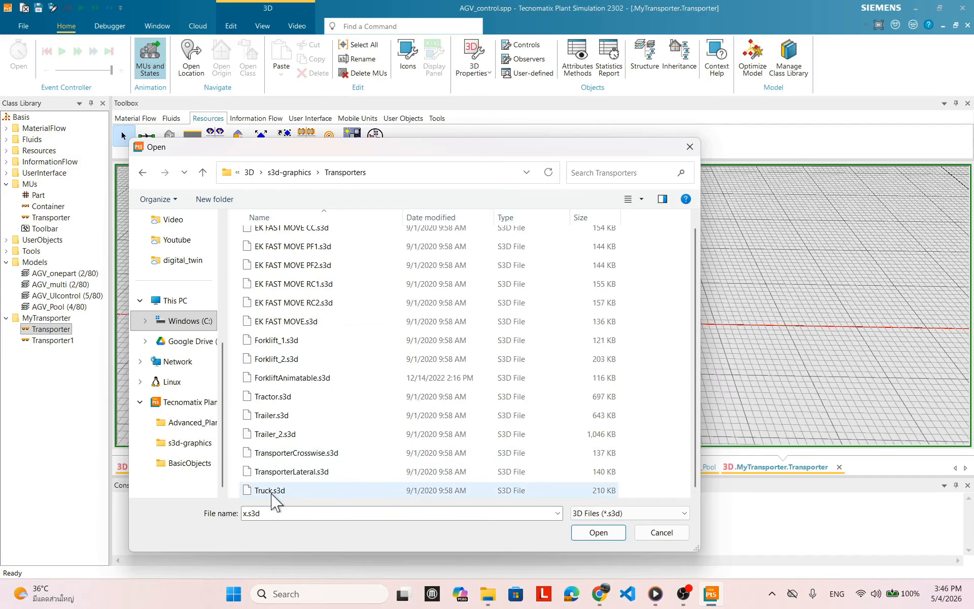
{"action": "left_click", "coordinate": [274, 495]}
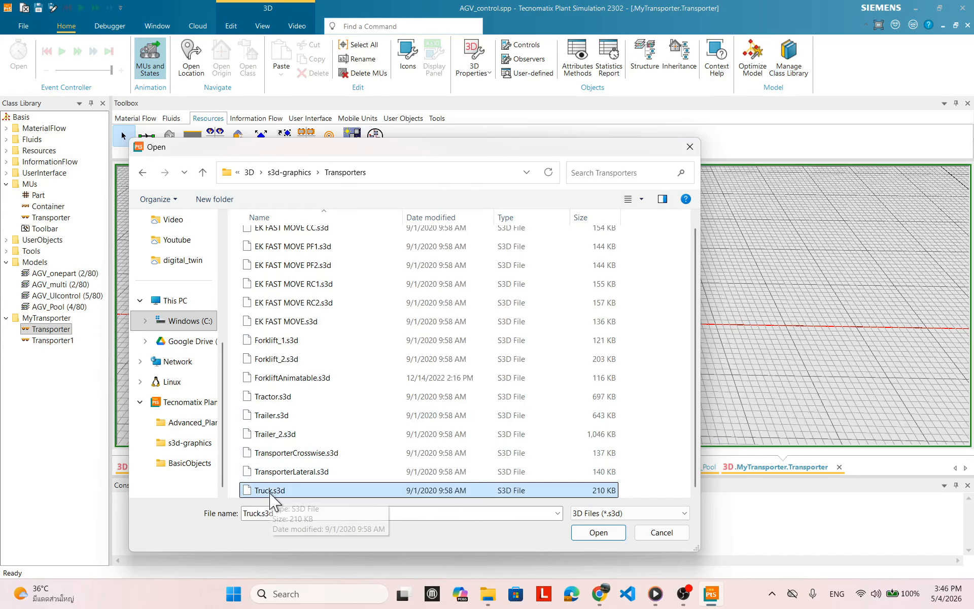
Step: Enable the file preview and examine the TransporterLateral, TransporterCrosswise, Trailer_2 and Tractor graphics
{"action": "left_click_drag", "start_coordinate": [377, 148], "coordinate": [430, 95]}
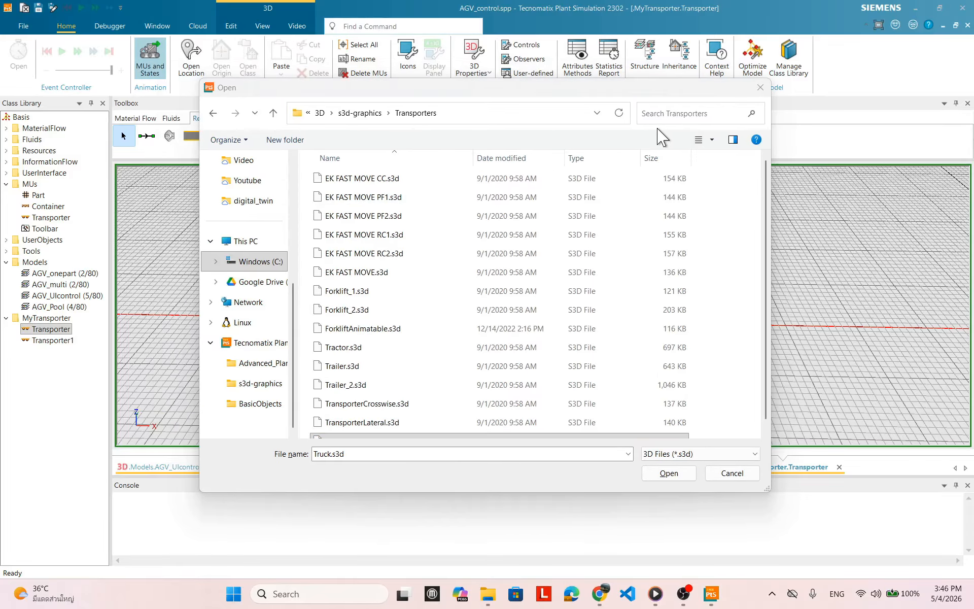
{"action": "left_click", "coordinate": [736, 144]}
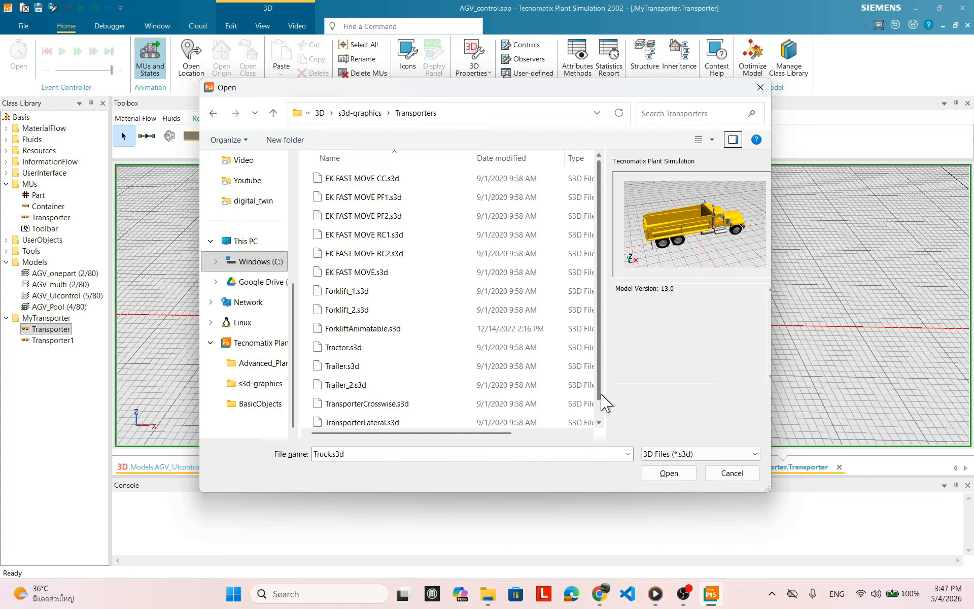
{"action": "scroll", "coordinate": [604, 419], "scroll_direction": "down", "scroll_amount": 1}
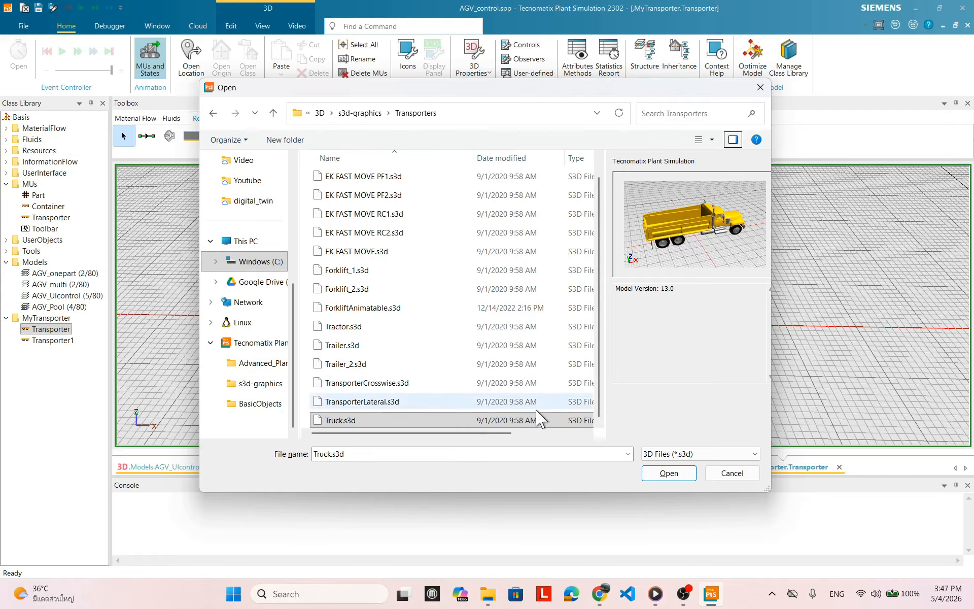
{"action": "left_click", "coordinate": [341, 403]}
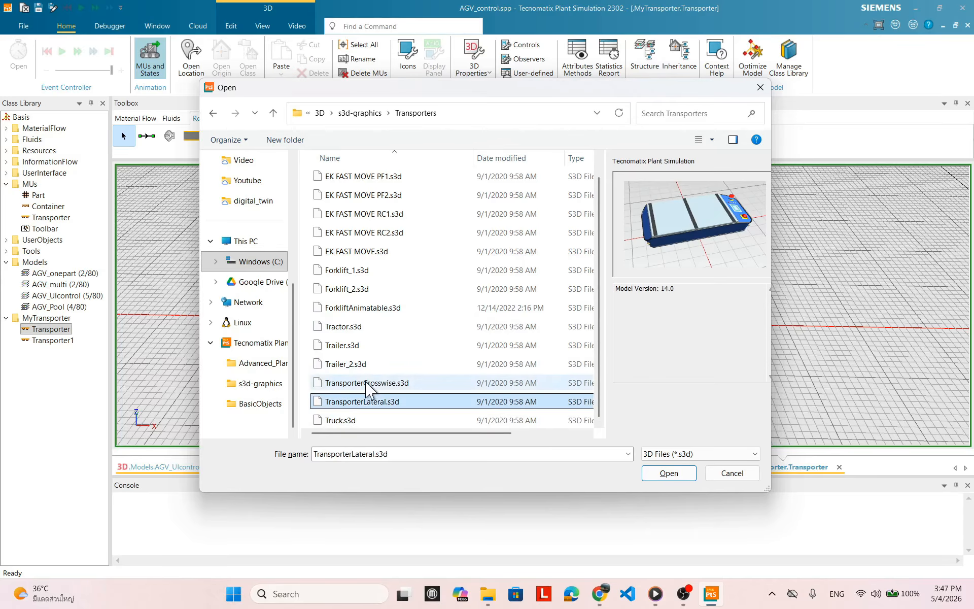
{"action": "left_click", "coordinate": [358, 383]}
{"action": "left_click", "coordinate": [361, 364]}
{"action": "left_click", "coordinate": [360, 327]}
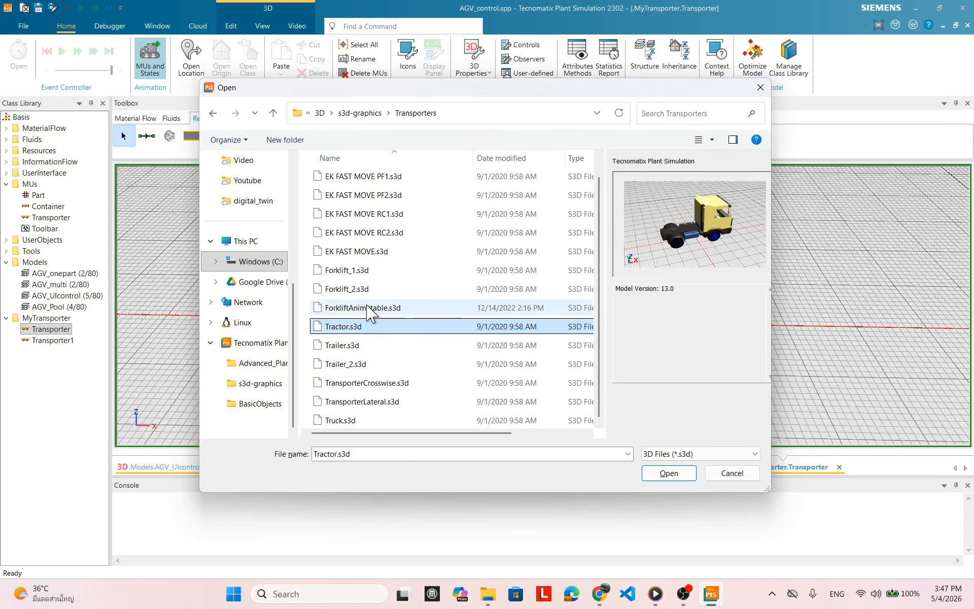
Step: Load Truck.s3d as the Transporter's graphic and accept its 3 x 2 places as the x-dimension and y-dimension
{"action": "left_click", "coordinate": [348, 421]}
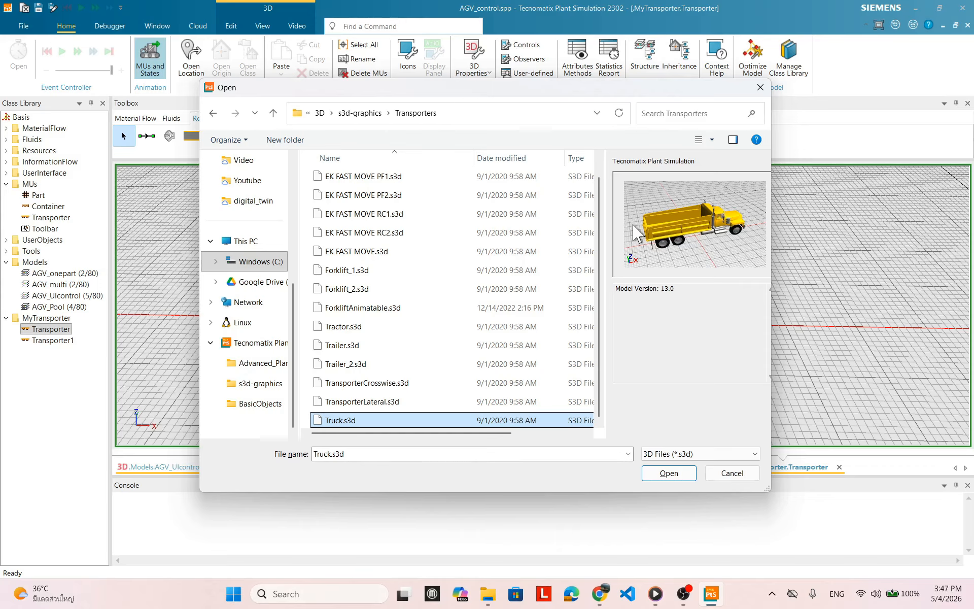
{"action": "left_click", "coordinate": [670, 474]}
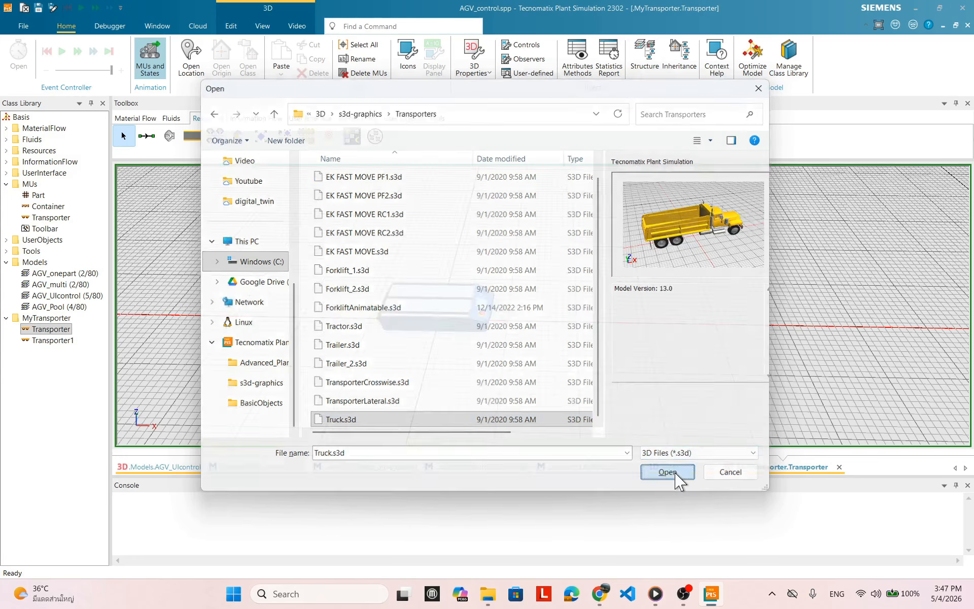
{"action": "left_click_drag", "start_coordinate": [510, 216], "coordinate": [762, 200]}
{"action": "left_click", "coordinate": [796, 341]}
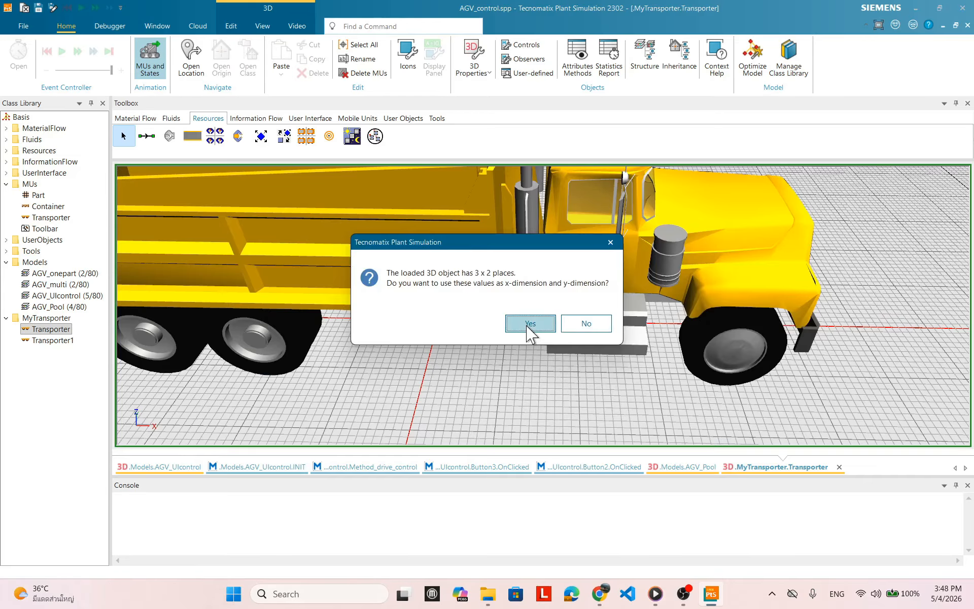
{"action": "left_click", "coordinate": [527, 325]}
Step: Open the 3D properties of the dumptruck graphic and set its uniform scale to 0.5
{"action": "scroll", "coordinate": [473, 266], "scroll_direction": "down", "scroll_amount": 5}
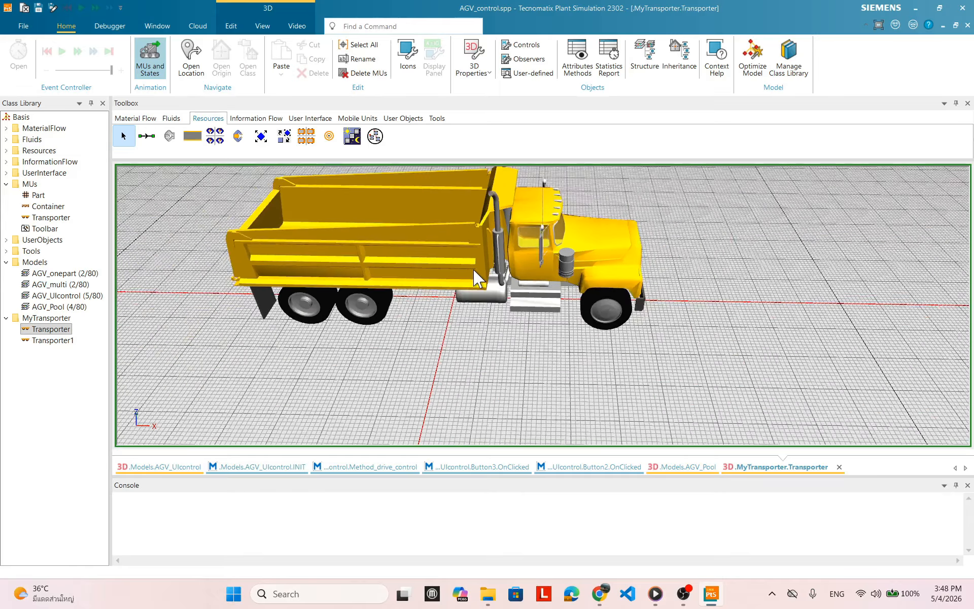
{"action": "left_click_drag", "start_coordinate": [445, 330], "coordinate": [522, 344]}
{"action": "left_click", "coordinate": [463, 278]}
{"action": "right_click", "coordinate": [463, 279]}
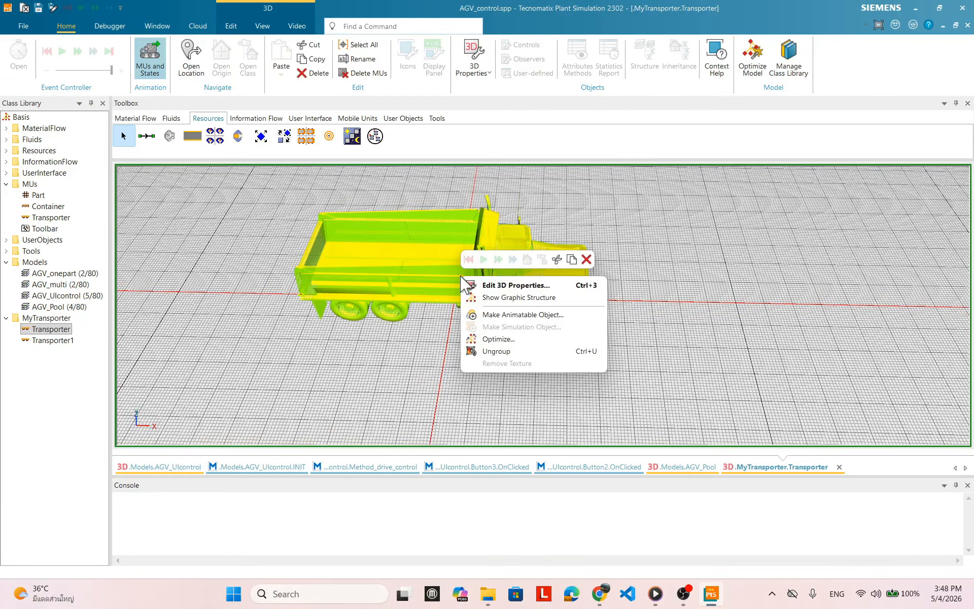
{"action": "left_click", "coordinate": [524, 285]}
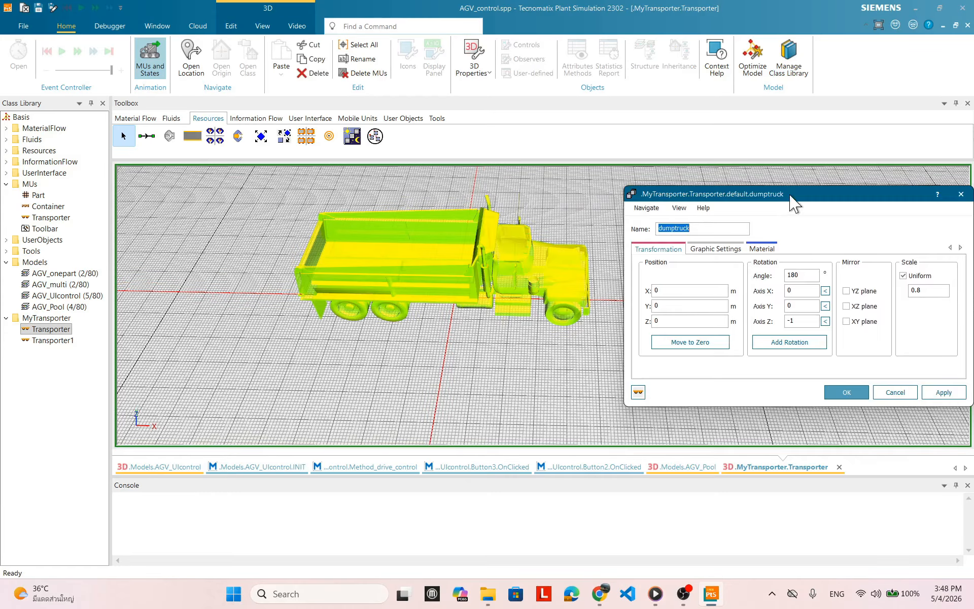
{"action": "left_click_drag", "start_coordinate": [791, 195], "coordinate": [719, 229]}
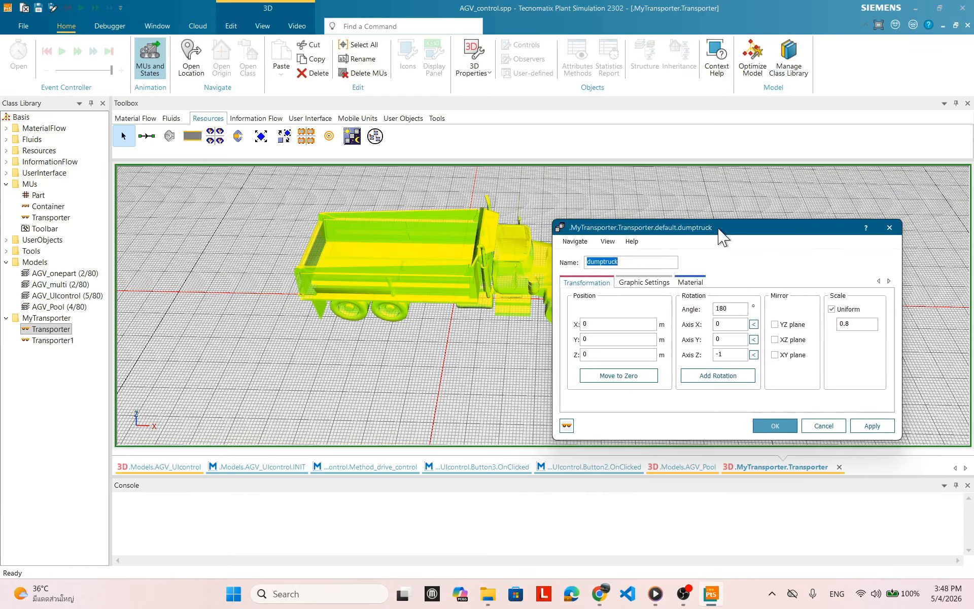
{"action": "left_click", "coordinate": [865, 325]}
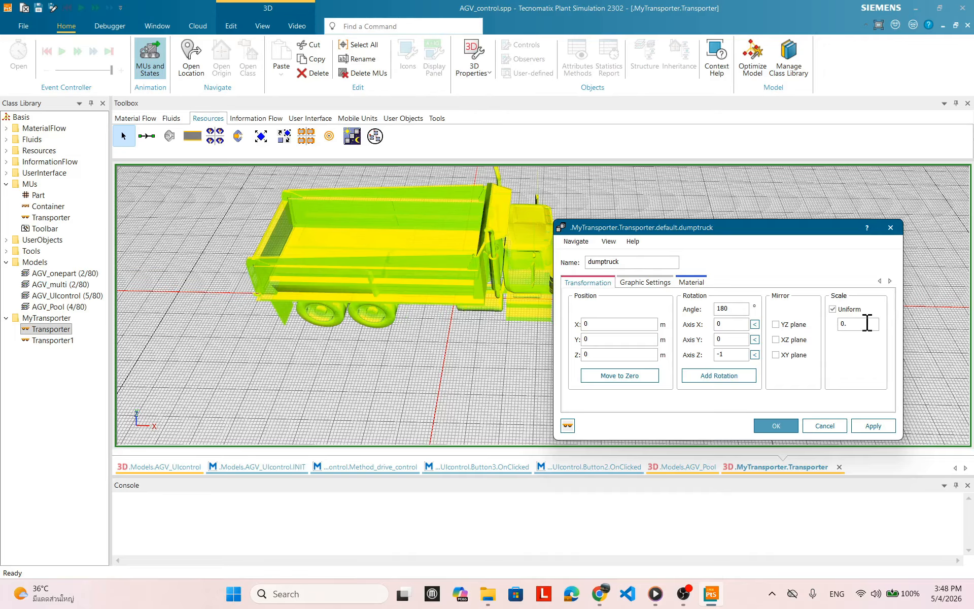
{"action": "type", "text": "5"}
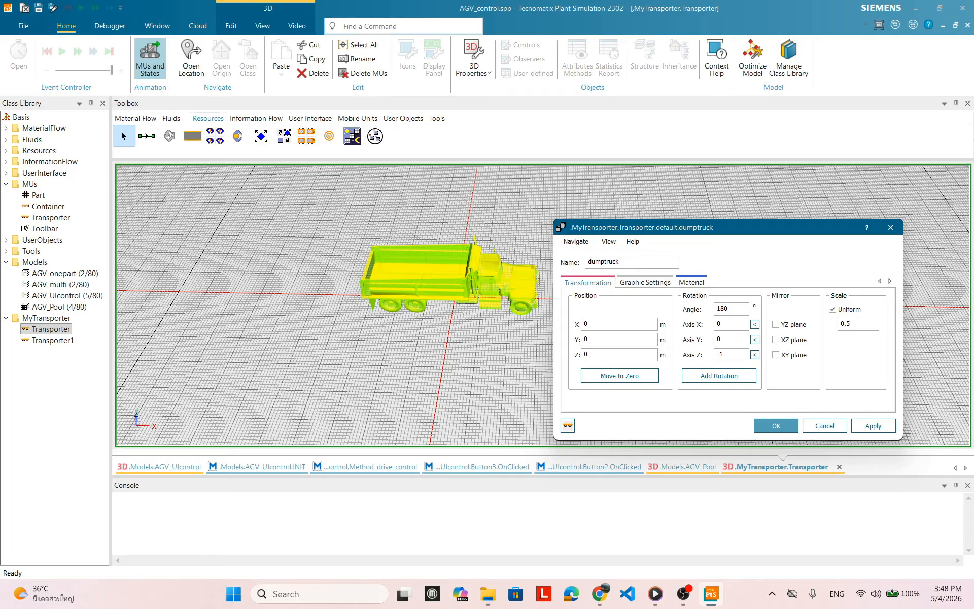
Step: Set the dumptruck graphic's uniform scale to 0.6, apply it and close the 3D properties
{"action": "key", "text": "BackSpace"}
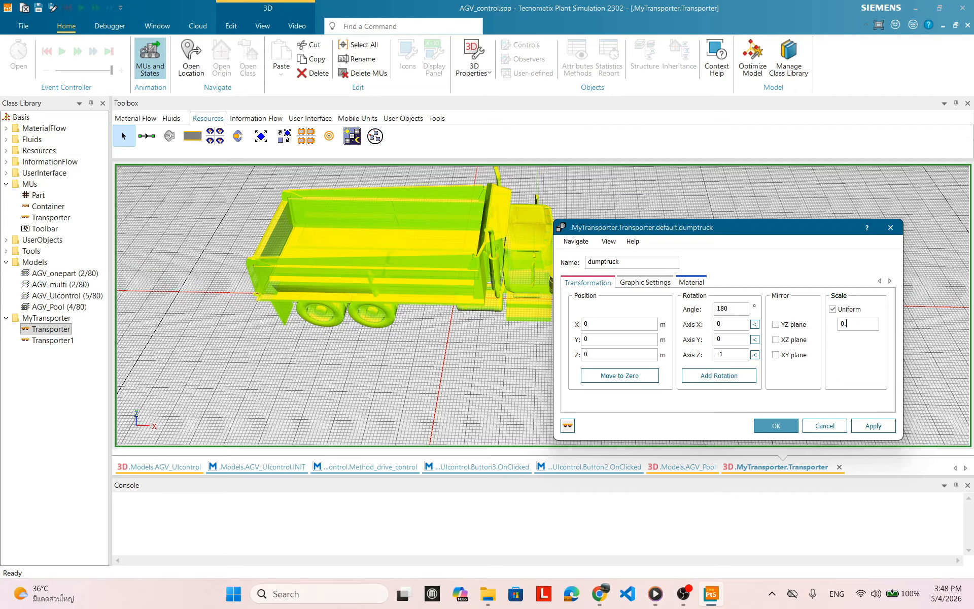
{"action": "type", "text": "6"}
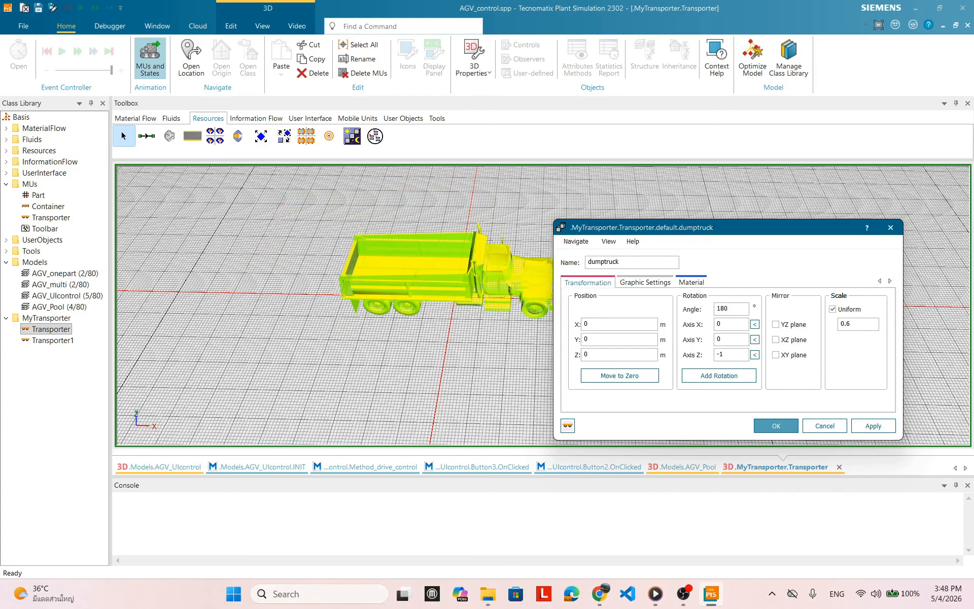
{"action": "left_click", "coordinate": [880, 427]}
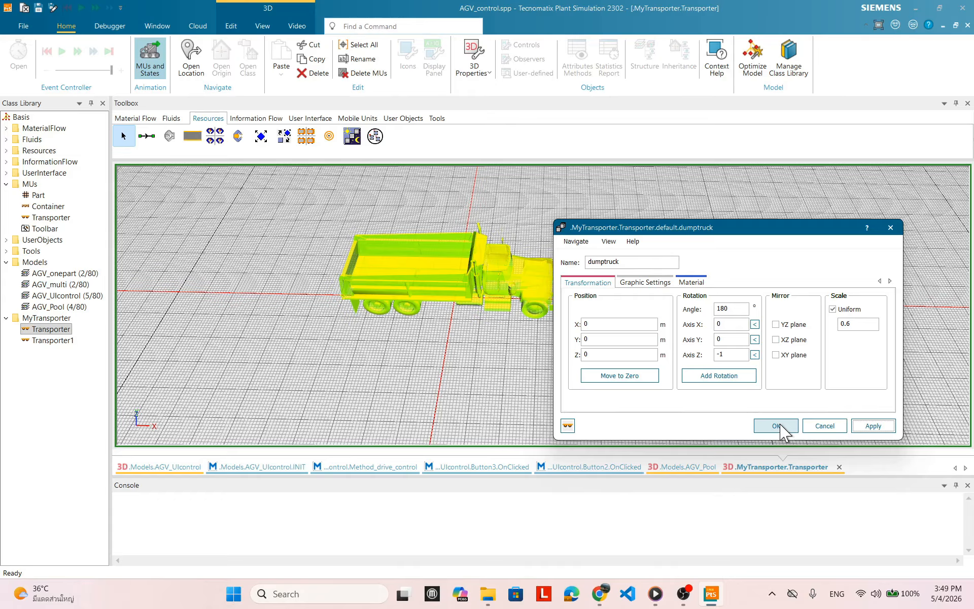
{"action": "left_click_drag", "start_coordinate": [716, 234], "coordinate": [634, 209]}
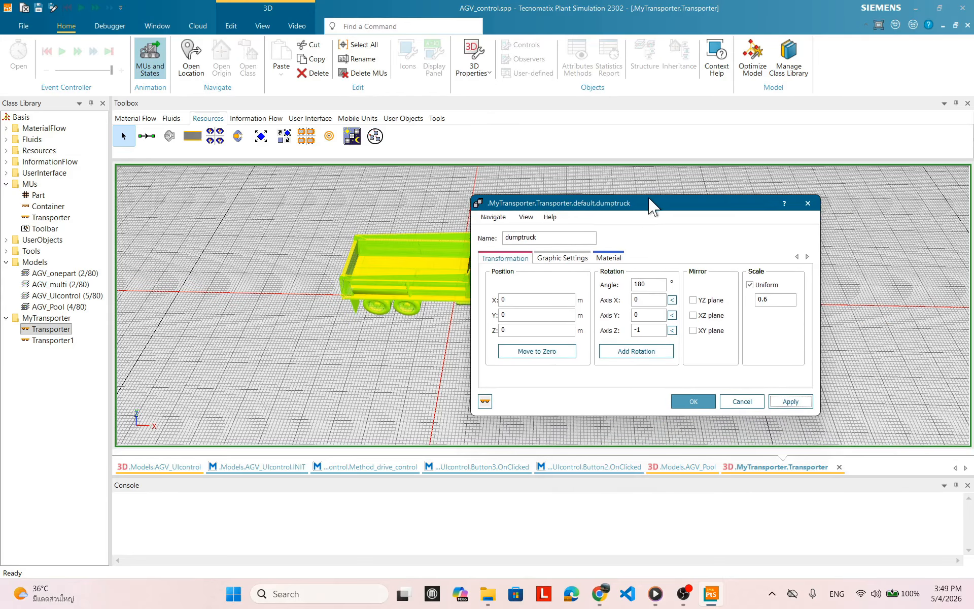
{"action": "left_click_drag", "start_coordinate": [539, 204], "coordinate": [594, 190]}
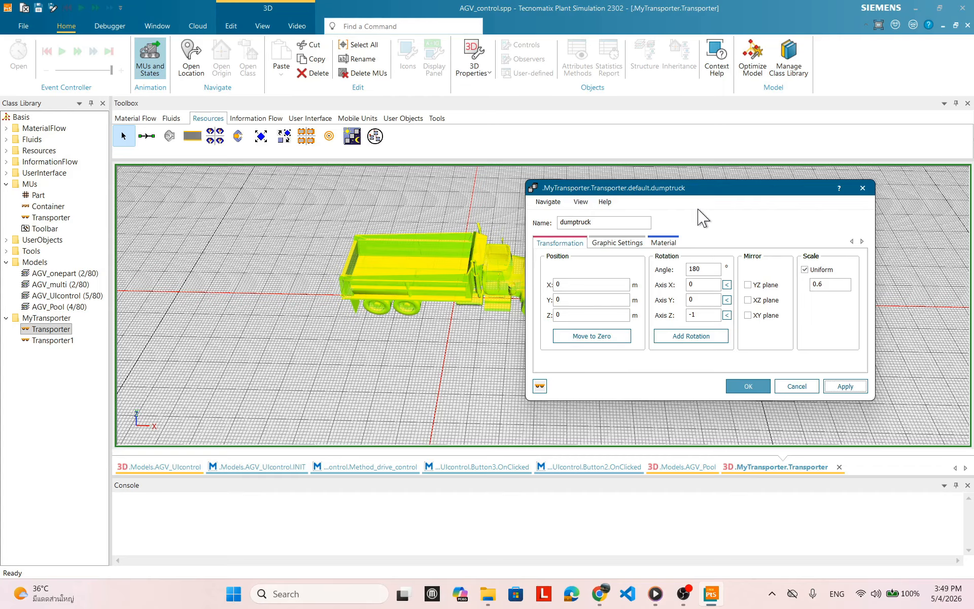
{"action": "left_click_drag", "start_coordinate": [706, 189], "coordinate": [674, 193]}
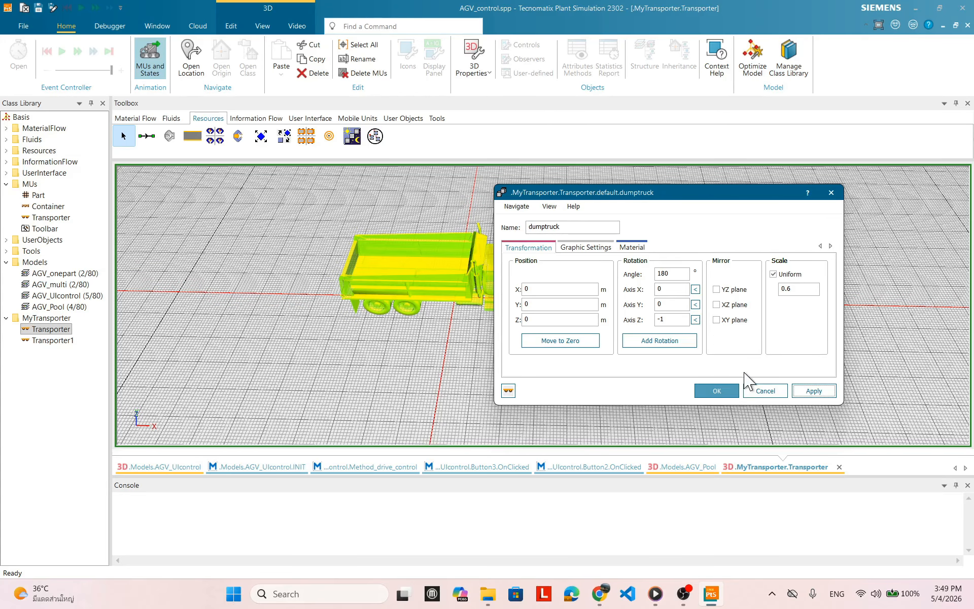
{"action": "left_click", "coordinate": [716, 390]}
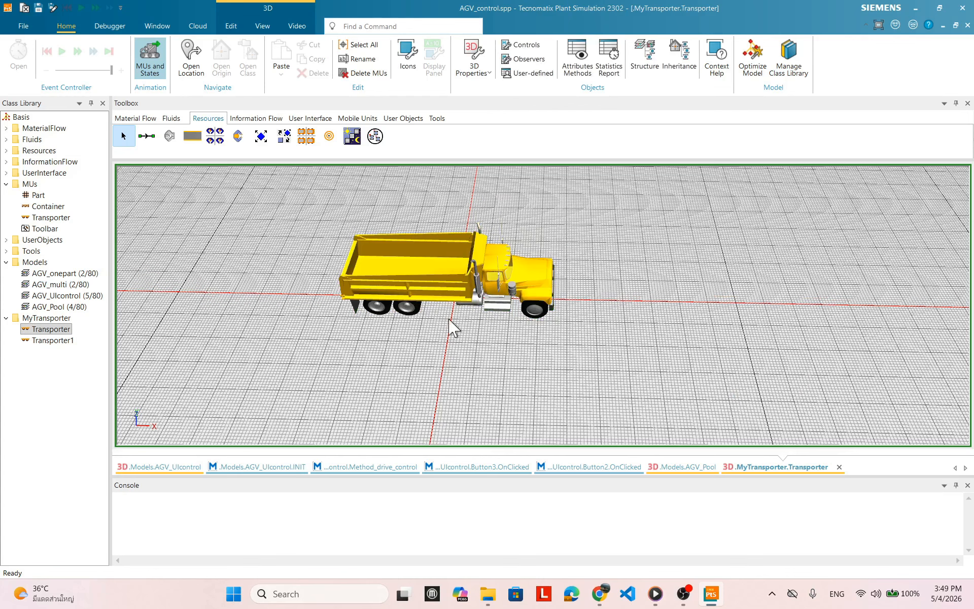
Step: Rename the Transporter class in the MyTransporter folder to Truck
{"action": "right_click", "coordinate": [55, 332]}
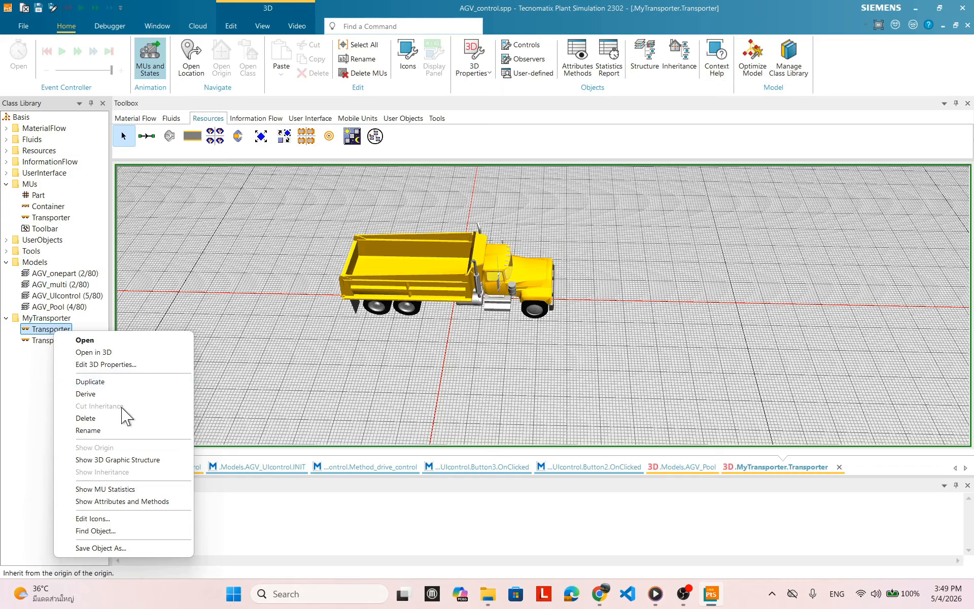
{"action": "left_click", "coordinate": [96, 430]}
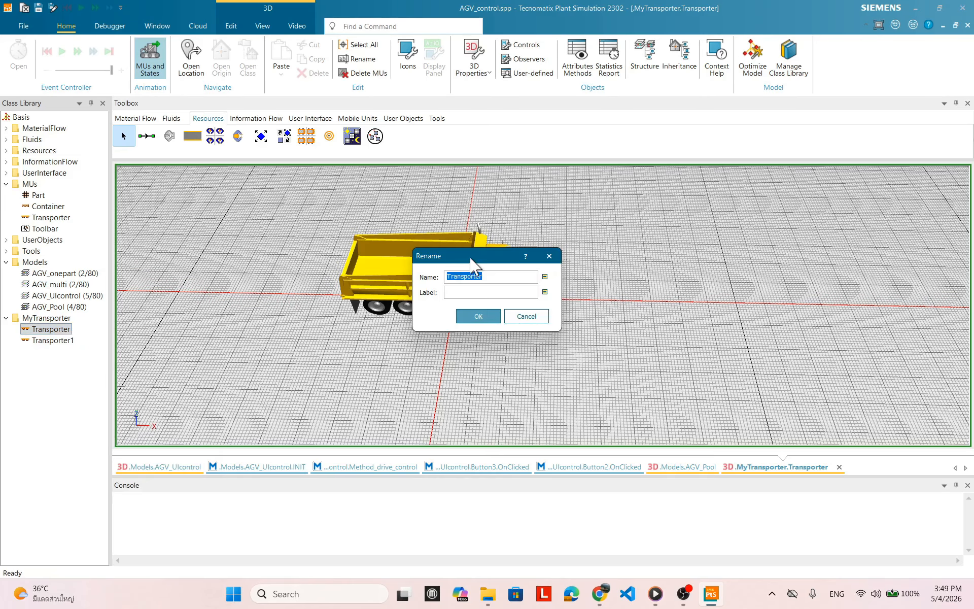
{"action": "left_click_drag", "start_coordinate": [472, 258], "coordinate": [346, 351]}
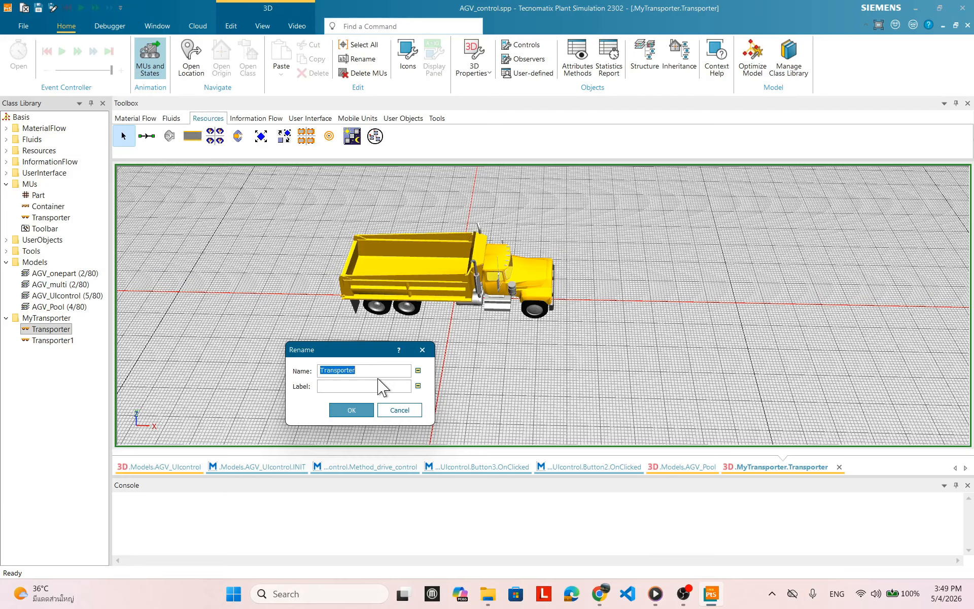
{"action": "type", "text": "Truck"}
{"action": "left_click", "coordinate": [354, 411]}
Step: Open the Transporter1 class in the MyTransporter folder in its 3D view
{"action": "left_click", "coordinate": [44, 340]}
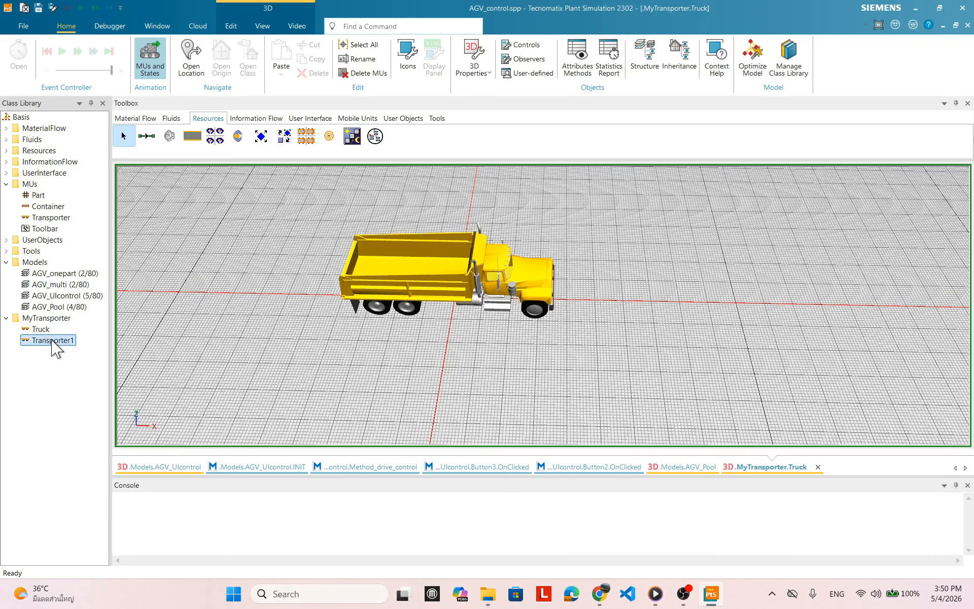
{"action": "right_click", "coordinate": [55, 348]}
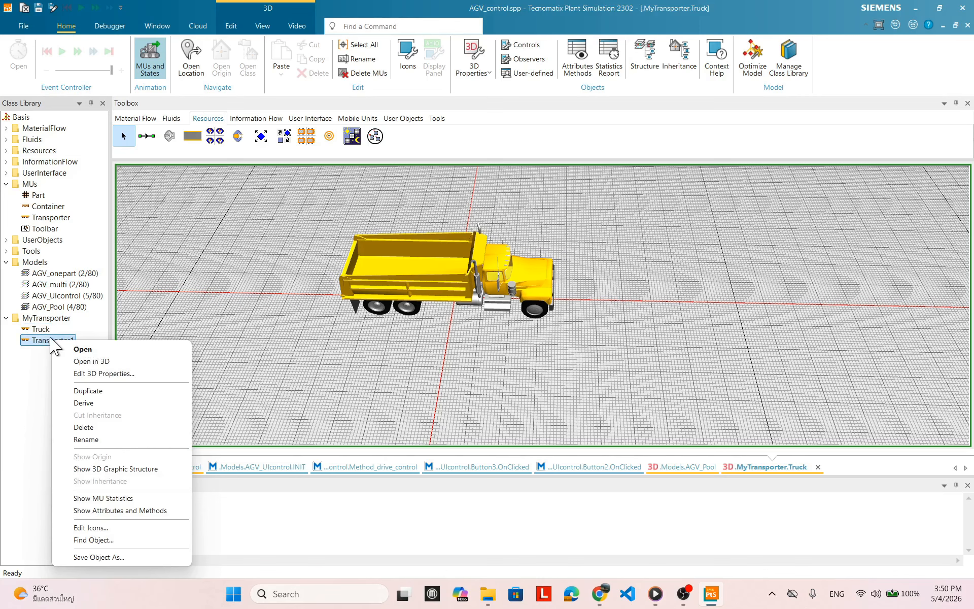
{"action": "left_click", "coordinate": [96, 361]}
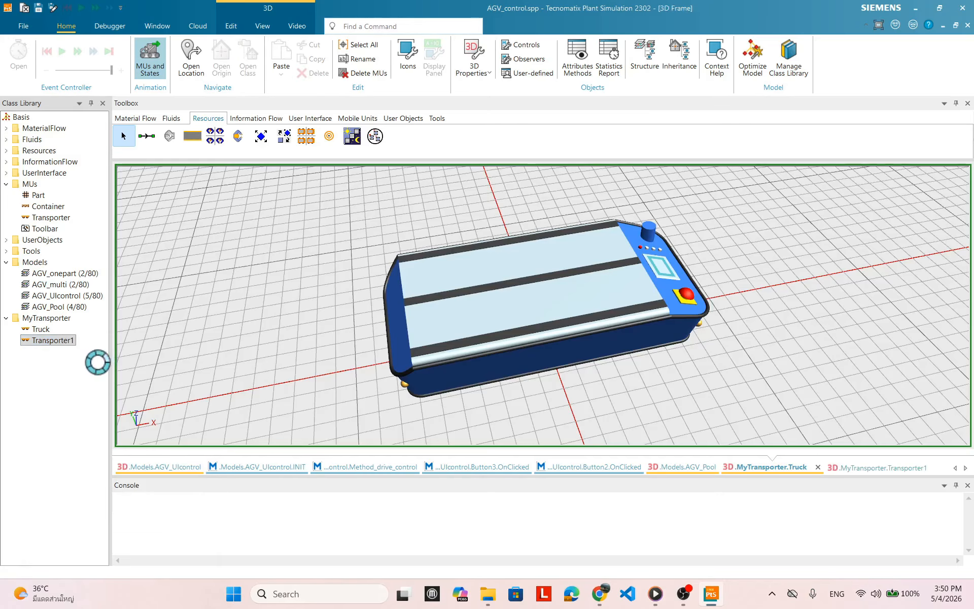
Step: Rename the Transporter1 class in the MyTransporter folder to Folklift
{"action": "scroll", "coordinate": [682, 326], "scroll_direction": "down", "scroll_amount": 4}
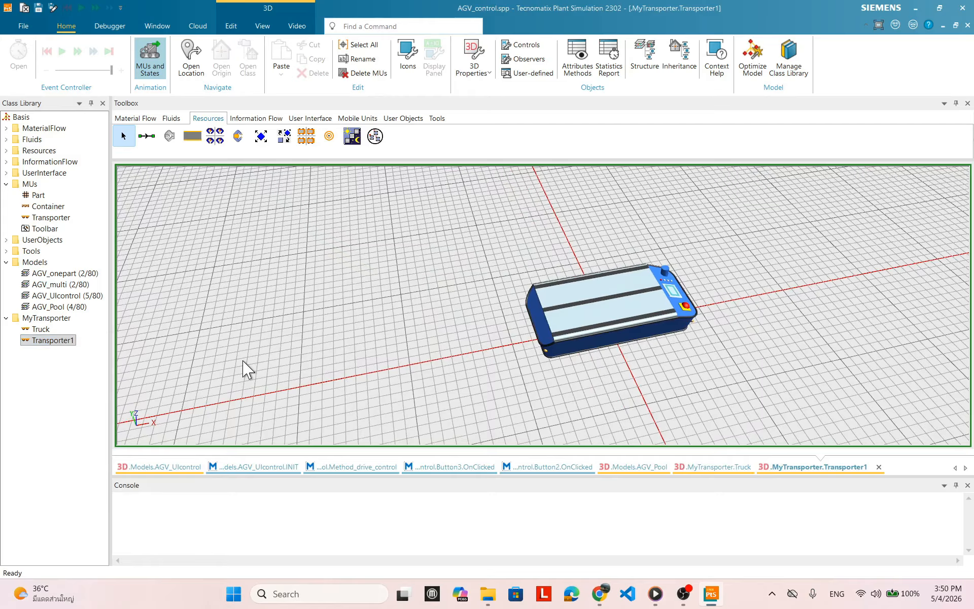
{"action": "right_click", "coordinate": [63, 342]}
{"action": "left_click", "coordinate": [98, 441]}
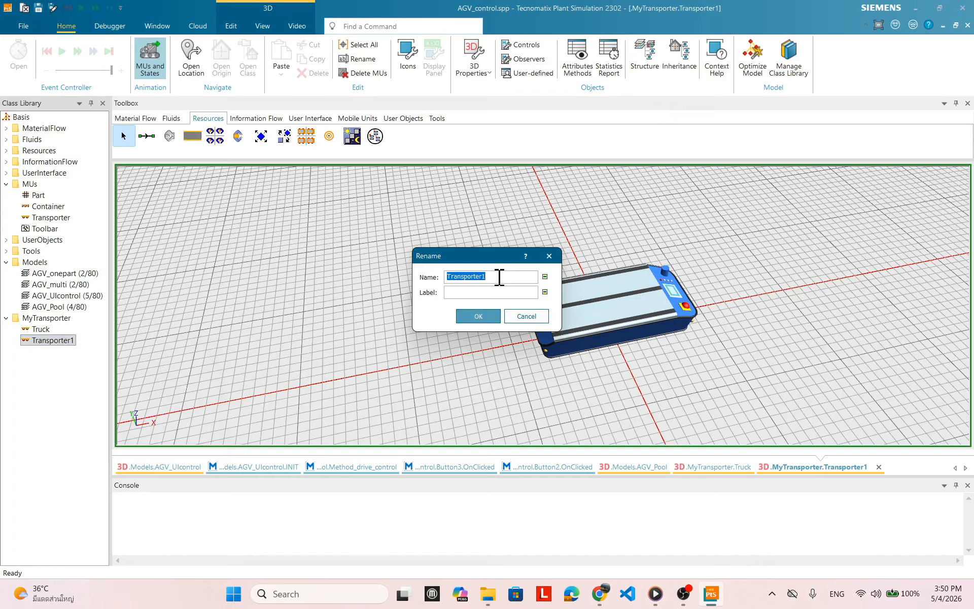
{"action": "type", "text": "Folklift"}
{"action": "left_click", "coordinate": [474, 317]}
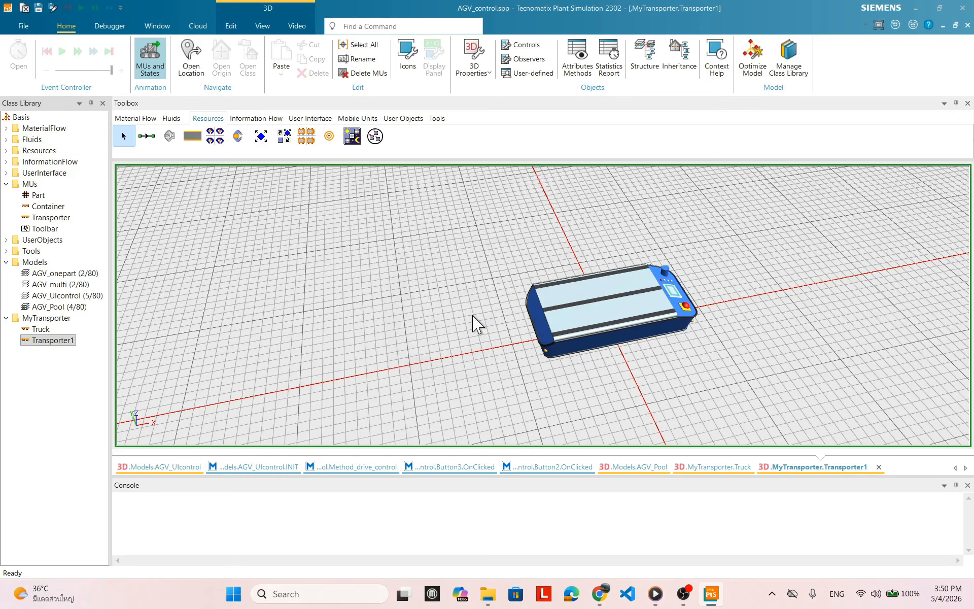
Step: Start exchanging the 3D graphics of the Folklift class and open the file selection for the Transporters graphics folder
{"action": "left_click_drag", "start_coordinate": [783, 282], "coordinate": [617, 256]}
{"action": "right_click", "coordinate": [618, 256]}
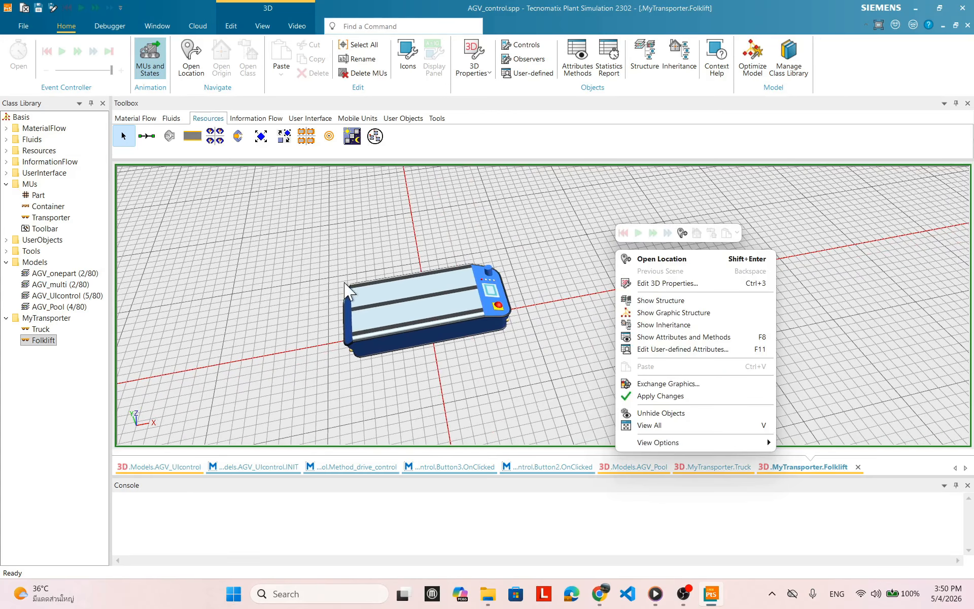
{"action": "left_click", "coordinate": [375, 233]}
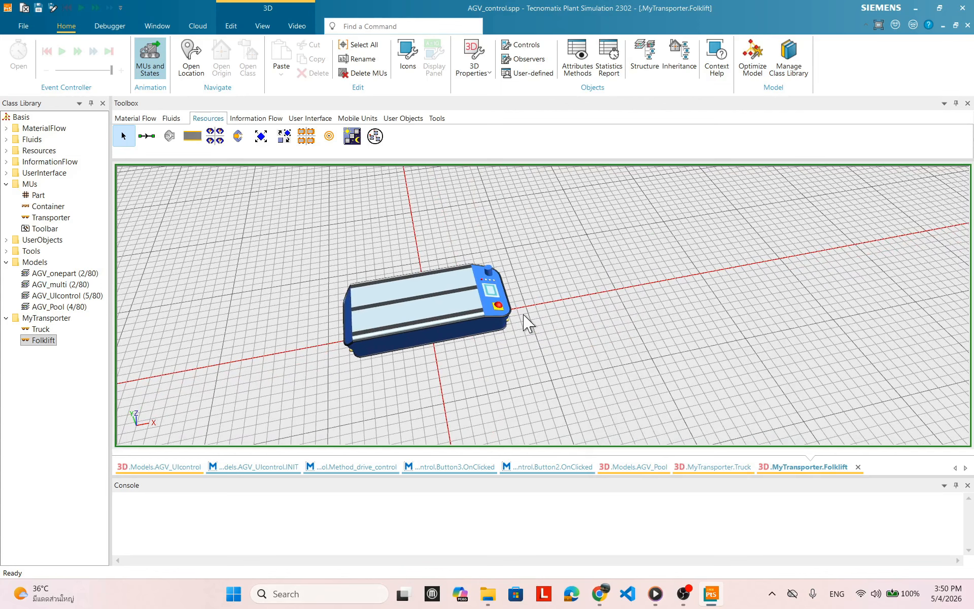
{"action": "right_click", "coordinate": [600, 246]}
{"action": "left_click", "coordinate": [671, 380]}
{"action": "scroll", "coordinate": [560, 290], "scroll_direction": "down", "scroll_amount": 1}
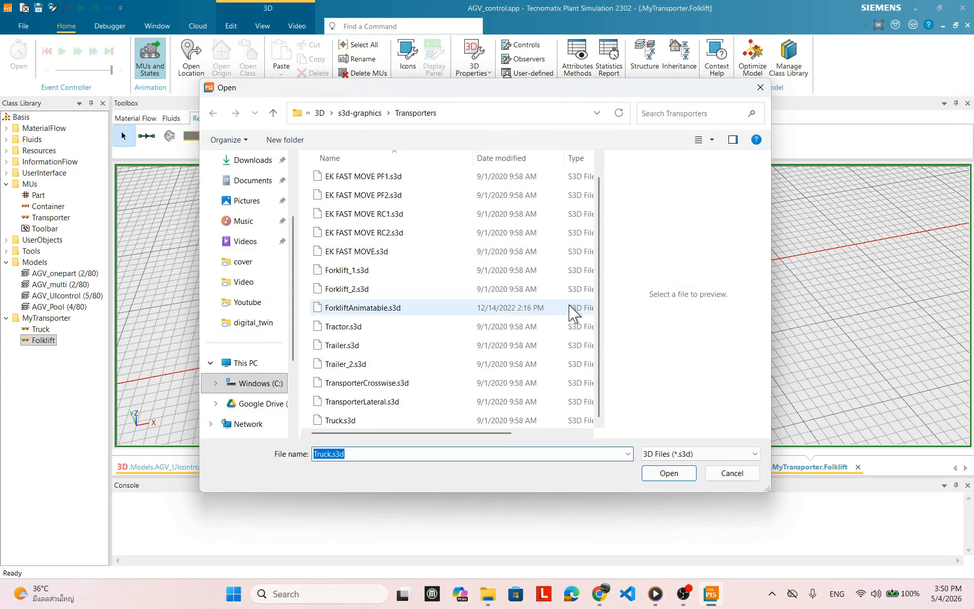
Step: Compare the previews of the transporter graphics and replace the Folklift class's graphic with ForkliftAnimatable.s3d
{"action": "left_click", "coordinate": [365, 364]}
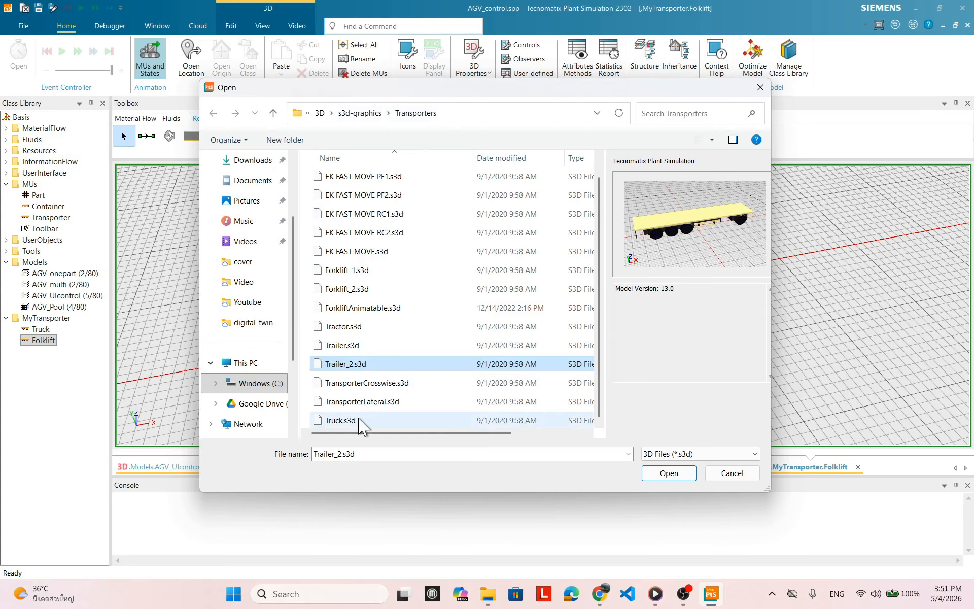
{"action": "left_click", "coordinate": [368, 401]}
{"action": "left_click", "coordinate": [369, 364]}
{"action": "left_click", "coordinate": [369, 327]}
{"action": "left_click", "coordinate": [370, 308]}
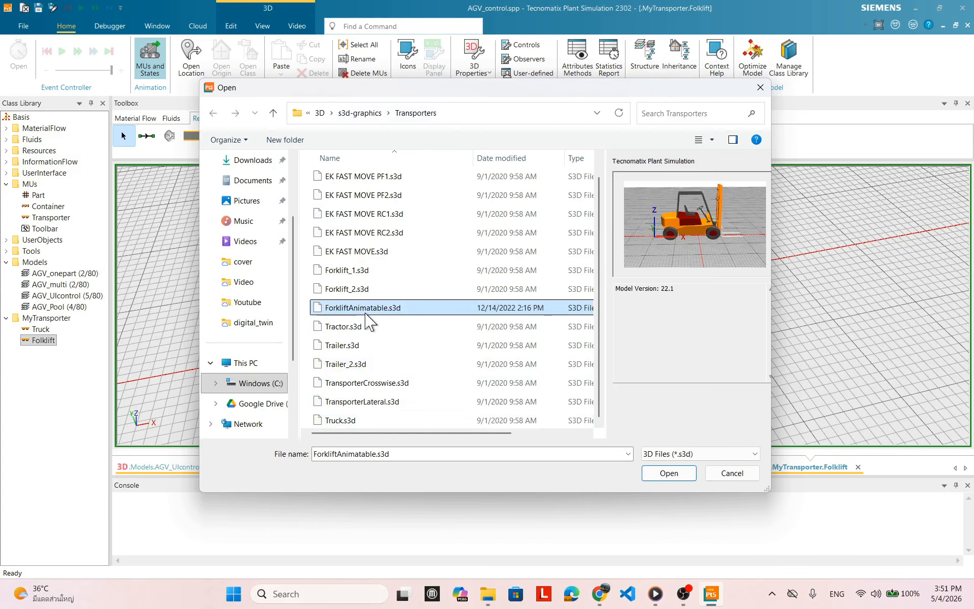
{"action": "left_click", "coordinate": [365, 290]}
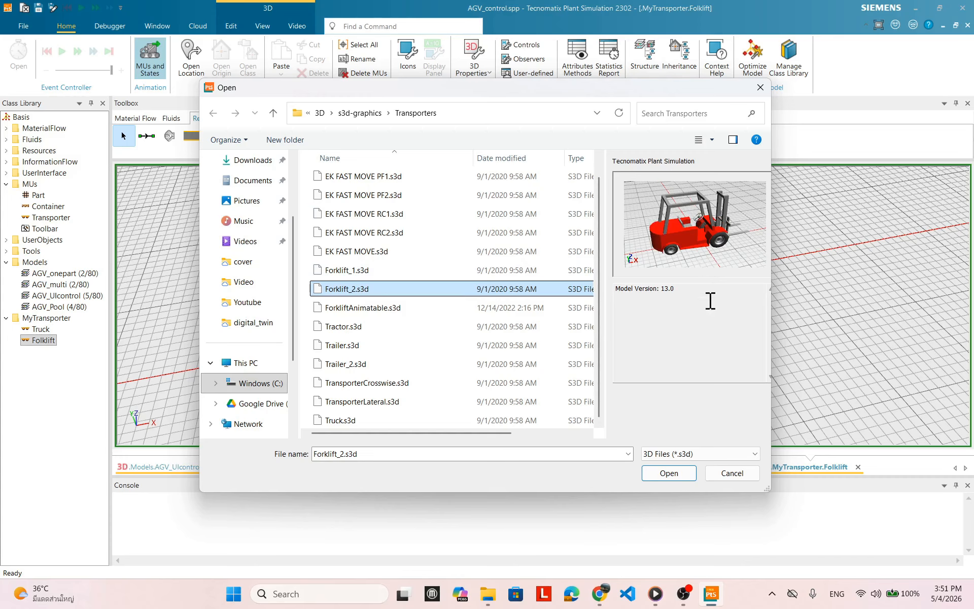
{"action": "left_click", "coordinate": [390, 308]}
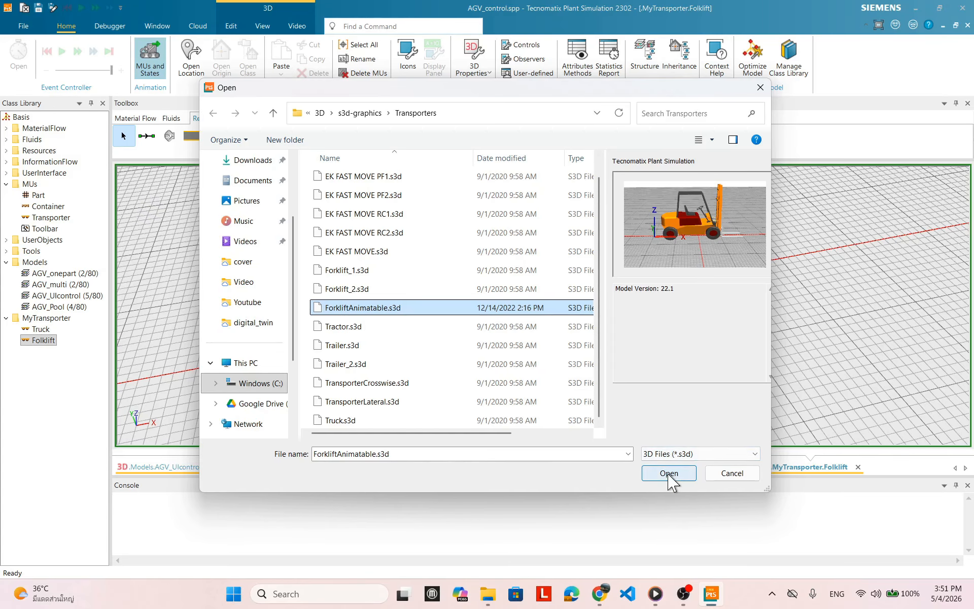
{"action": "left_click", "coordinate": [667, 477]}
{"action": "scroll", "coordinate": [682, 322], "scroll_direction": "down", "scroll_amount": 2}
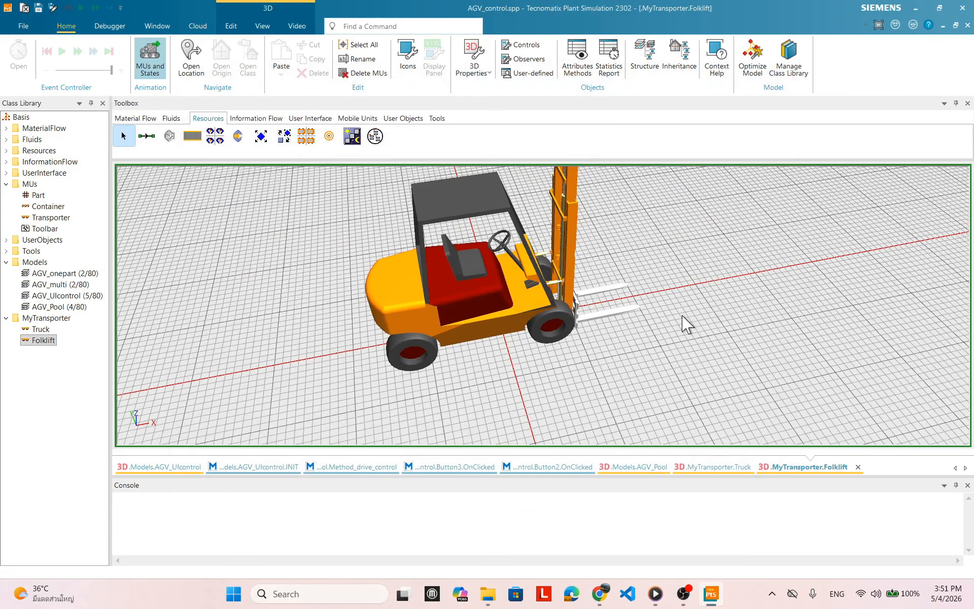
{"action": "left_click_drag", "start_coordinate": [552, 365], "coordinate": [522, 352]}
{"action": "left_click_drag", "start_coordinate": [554, 326], "coordinate": [521, 362]}
{"action": "scroll", "coordinate": [572, 393], "scroll_direction": "down", "scroll_amount": 2}
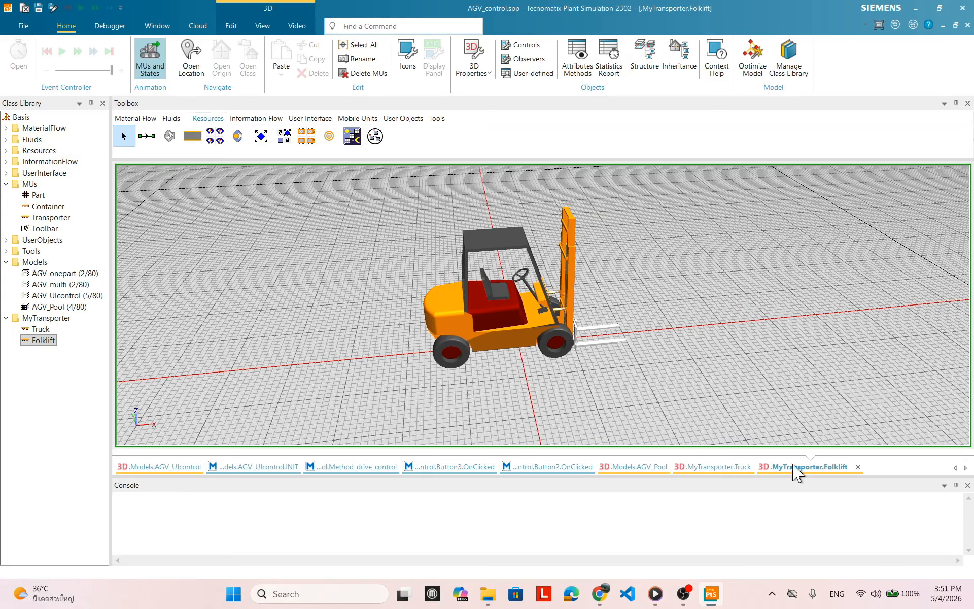
Step: Close the 3D views of the Folklift and Truck classes to return to the AGV_Pool frame
{"action": "left_click", "coordinate": [858, 467]}
{"action": "left_click", "coordinate": [817, 467]}
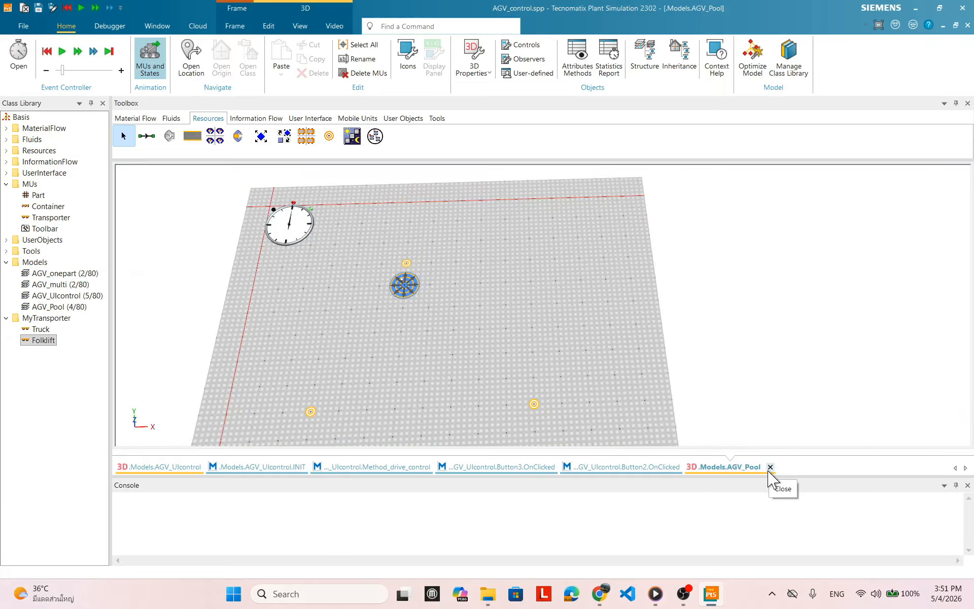
{"action": "left_click_drag", "start_coordinate": [426, 263], "coordinate": [428, 294]}
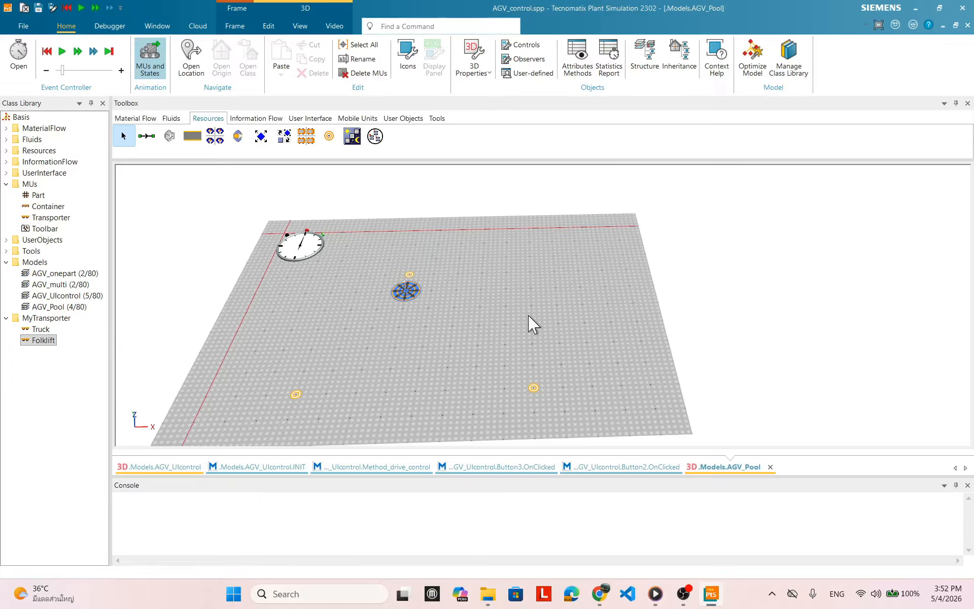
{"action": "left_click_drag", "start_coordinate": [604, 321], "coordinate": [452, 339]}
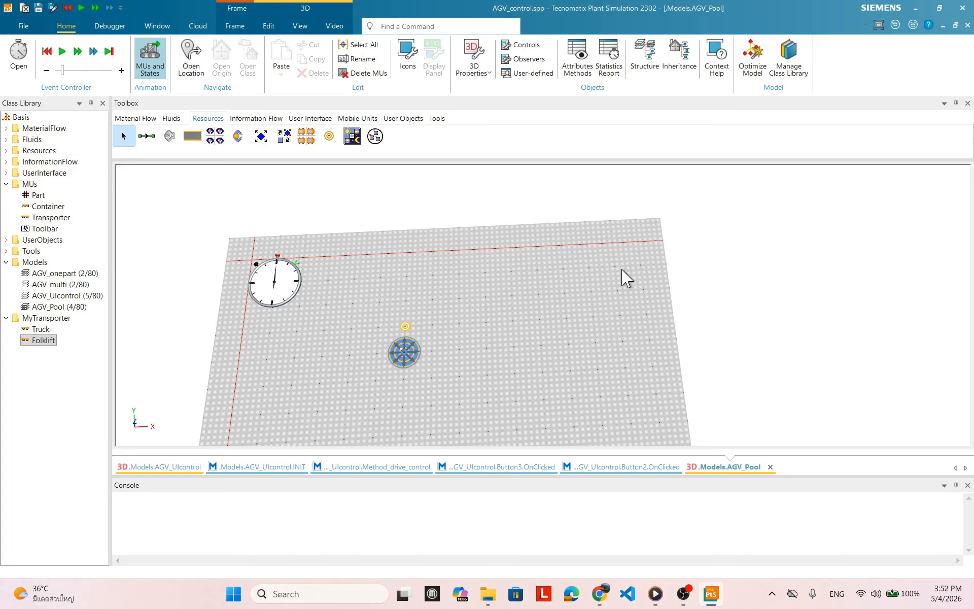
Step: Draw a straight TwoLaneTrack about 17 m long behind the event controller, running along the X axis towards the origin
{"action": "left_click", "coordinate": [276, 119]}
{"action": "left_click", "coordinate": [309, 119]}
{"action": "left_click", "coordinate": [359, 119]}
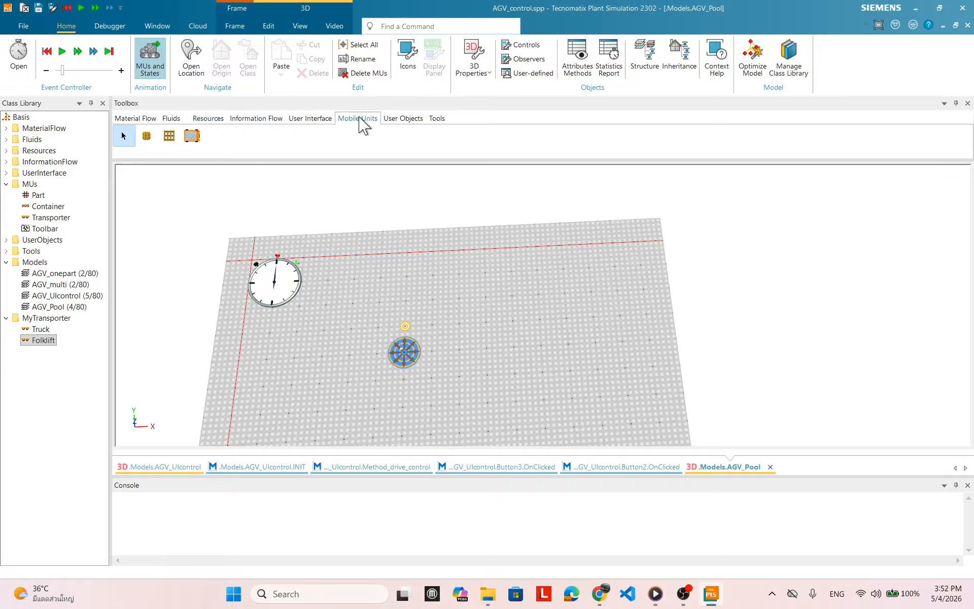
{"action": "left_click", "coordinate": [171, 118]}
{"action": "left_click", "coordinate": [135, 119]}
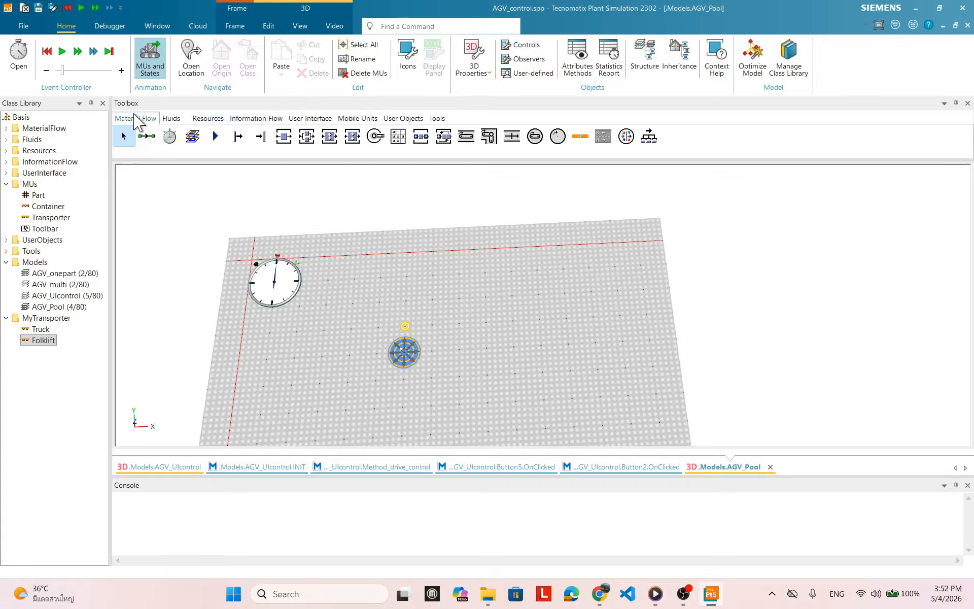
{"action": "left_click", "coordinate": [602, 140]}
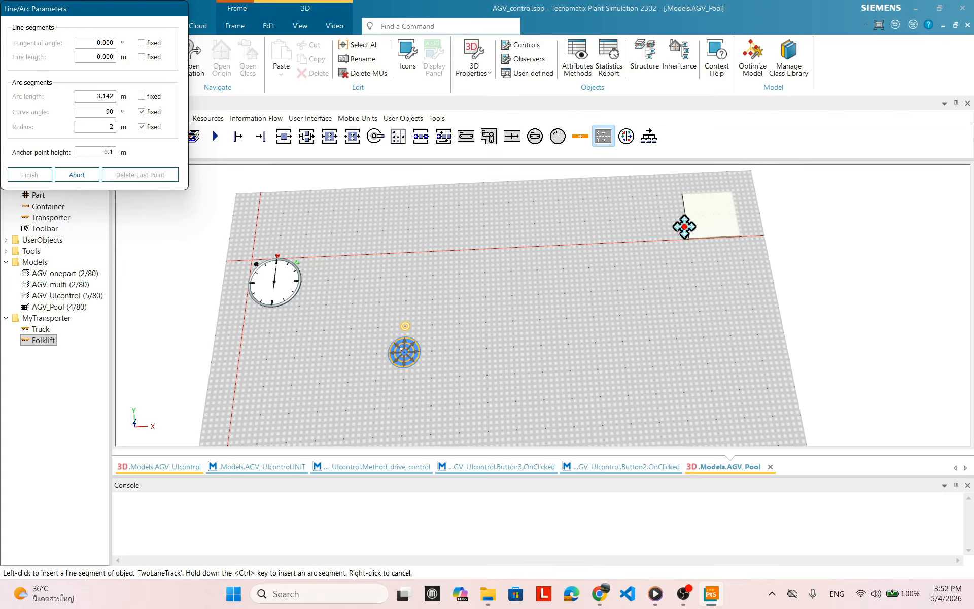
{"action": "left_click", "coordinate": [687, 226]}
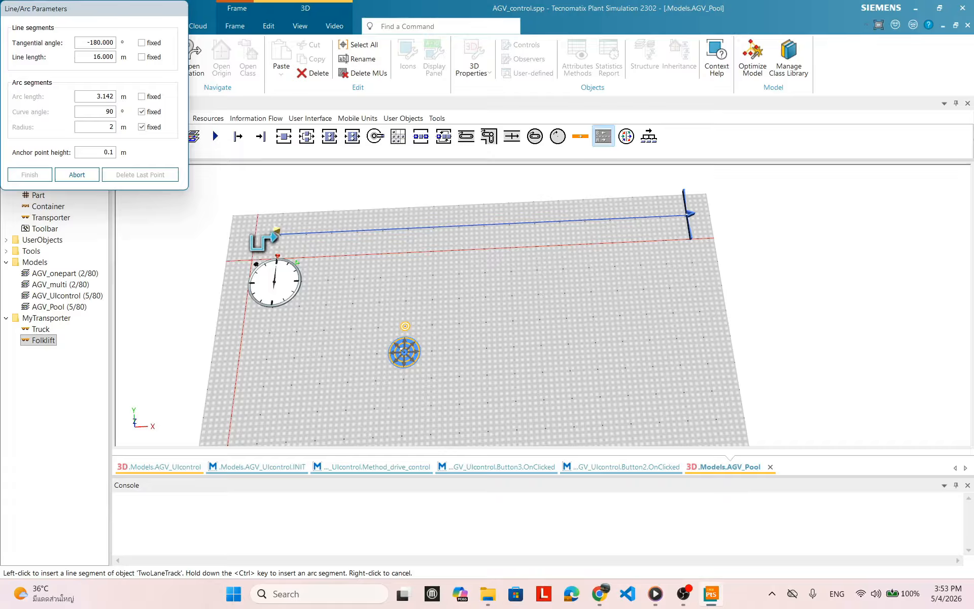
{"action": "left_click", "coordinate": [253, 237]}
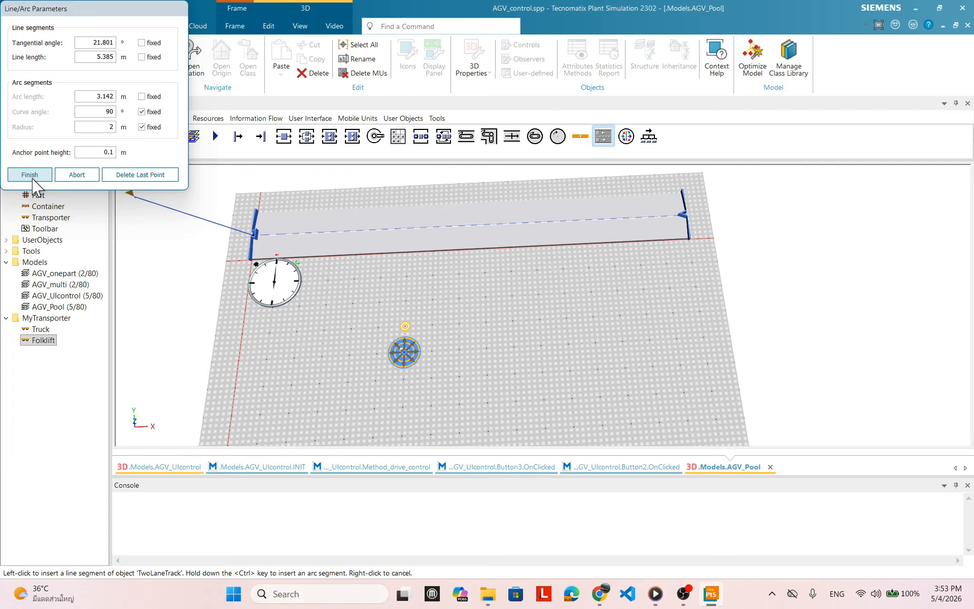
{"action": "left_click", "coordinate": [29, 174]}
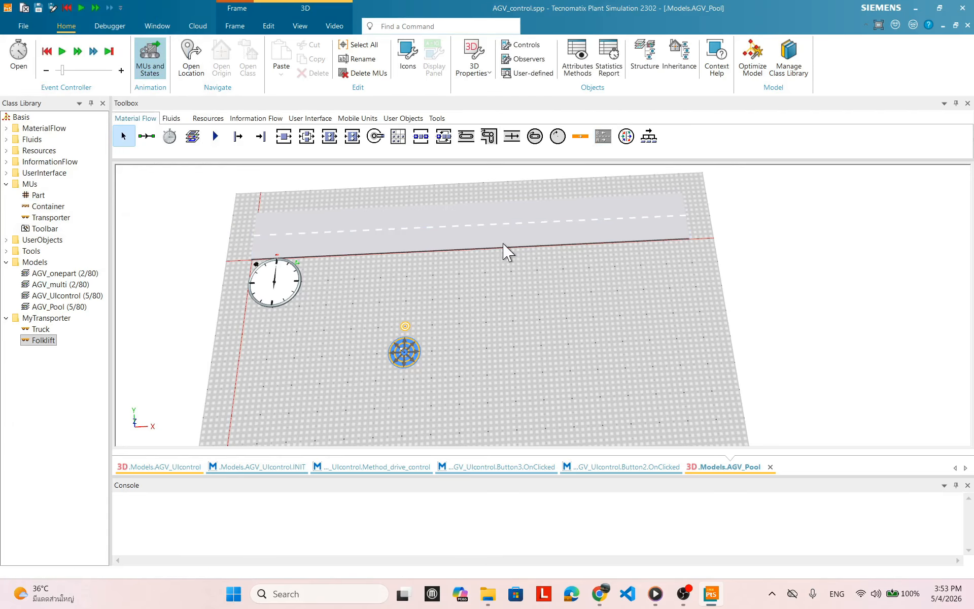
Step: Examine the two-lane track and its position relative to the AGVPool and markers from several angles
{"action": "left_click_drag", "start_coordinate": [546, 259], "coordinate": [583, 261]}
{"action": "left_click_drag", "start_coordinate": [537, 296], "coordinate": [522, 276]}
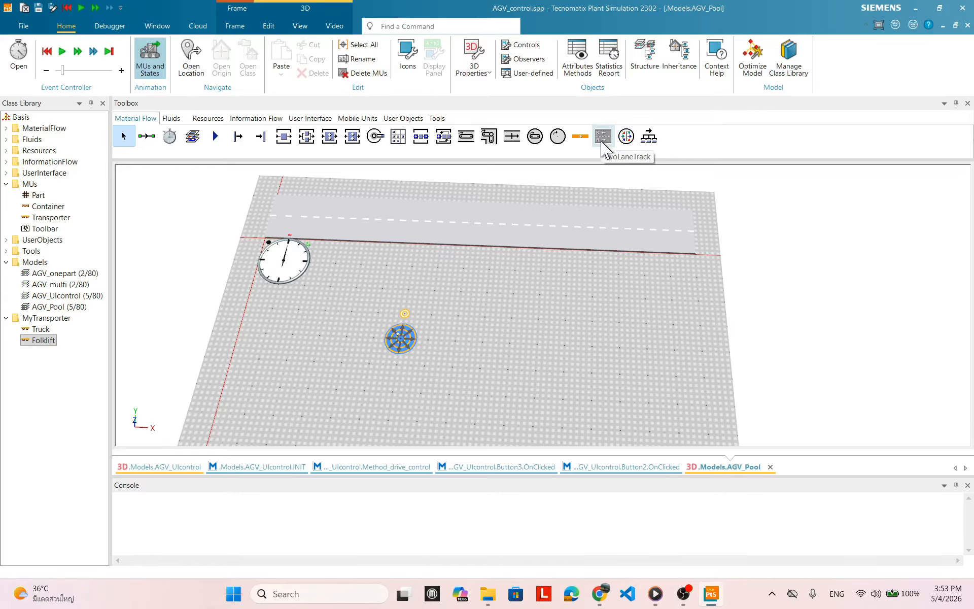
{"action": "left_click", "coordinate": [607, 246]}
{"action": "left_click", "coordinate": [557, 293]}
{"action": "left_click_drag", "start_coordinate": [600, 315], "coordinate": [568, 352]}
{"action": "scroll", "coordinate": [568, 352], "scroll_direction": "up", "scroll_amount": 3}
{"action": "left_click_drag", "start_coordinate": [606, 390], "coordinate": [614, 391]}
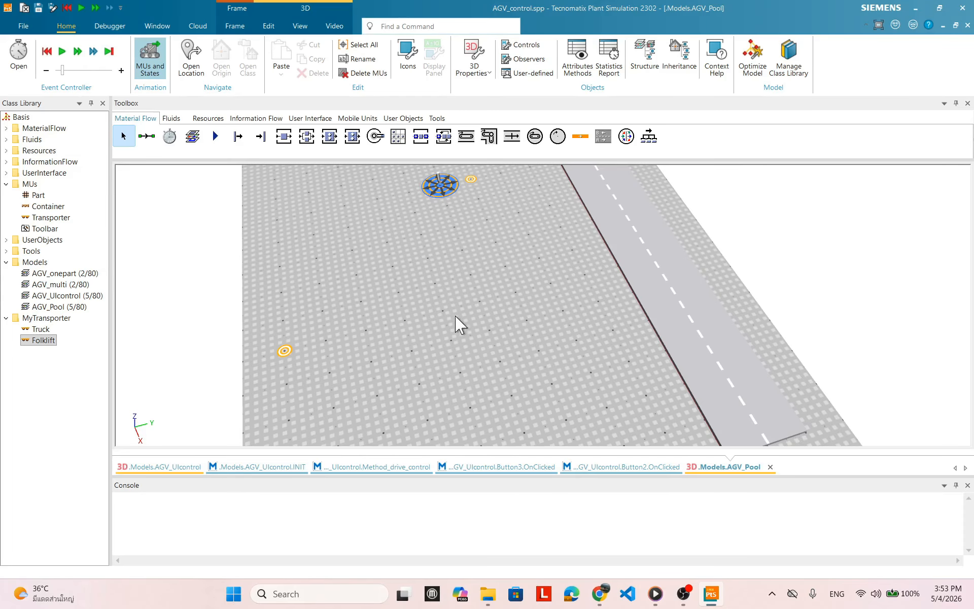
{"action": "left_click_drag", "start_coordinate": [457, 322], "coordinate": [530, 487]}
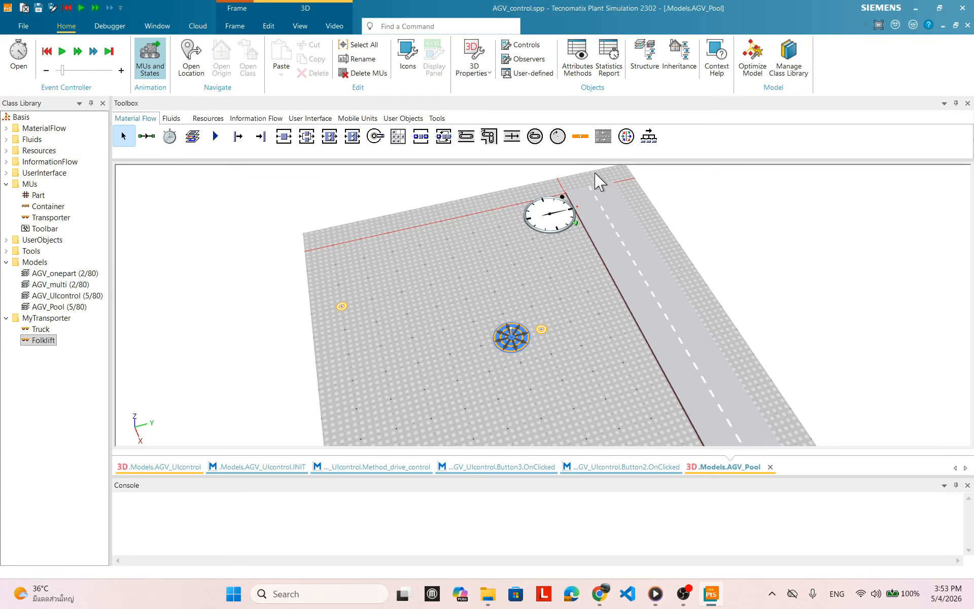
{"action": "left_click_drag", "start_coordinate": [722, 413], "coordinate": [553, 252]}
{"action": "left_click_drag", "start_coordinate": [636, 349], "coordinate": [539, 391]}
Step: Open the two-lane track's properties, set the lane A length to 20 m and apply it
{"action": "double_click", "coordinate": [540, 355]}
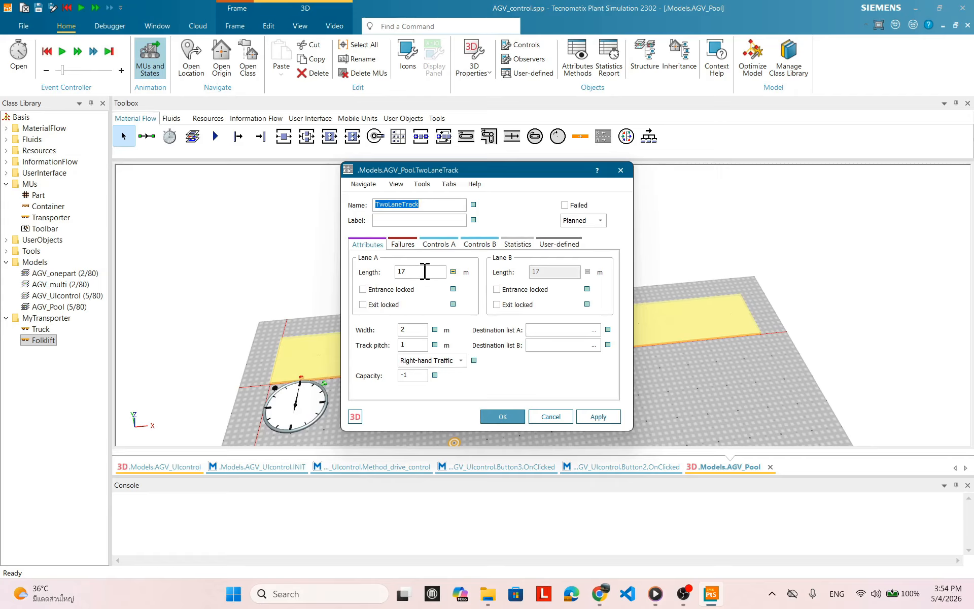
{"action": "left_click", "coordinate": [430, 271]}
{"action": "left_click", "coordinate": [586, 420]}
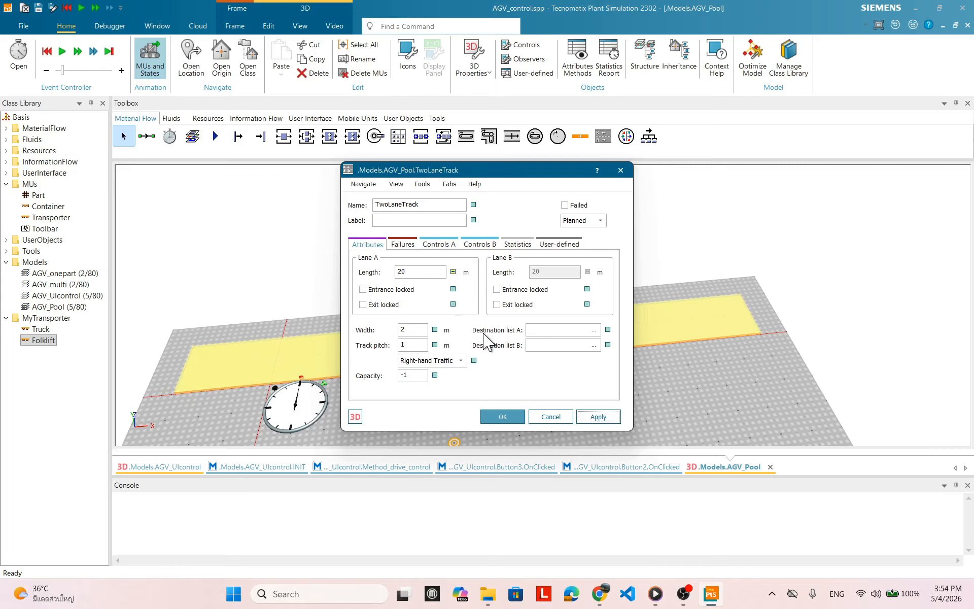
Step: Set the track to Left-hand Traffic with a width of 4 m and a track pitch of 2 m, and accept the properties
{"action": "left_click", "coordinate": [460, 361]}
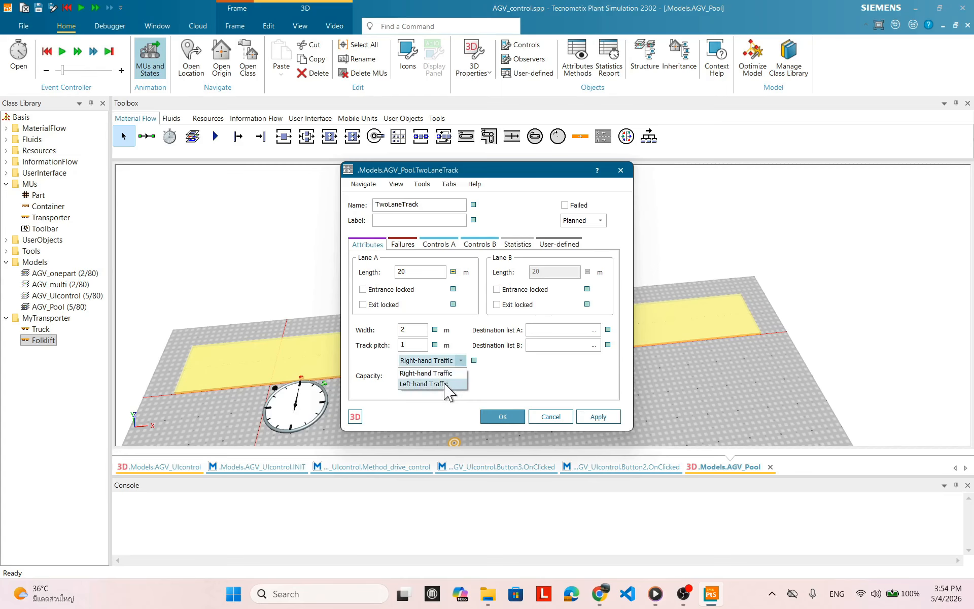
{"action": "left_click", "coordinate": [447, 384]}
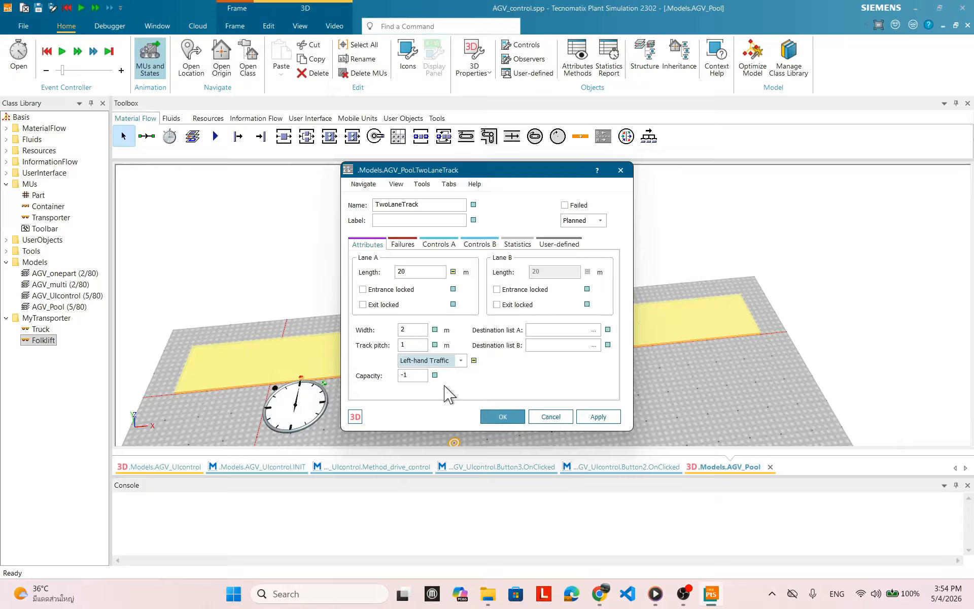
{"action": "left_click", "coordinate": [415, 329]}
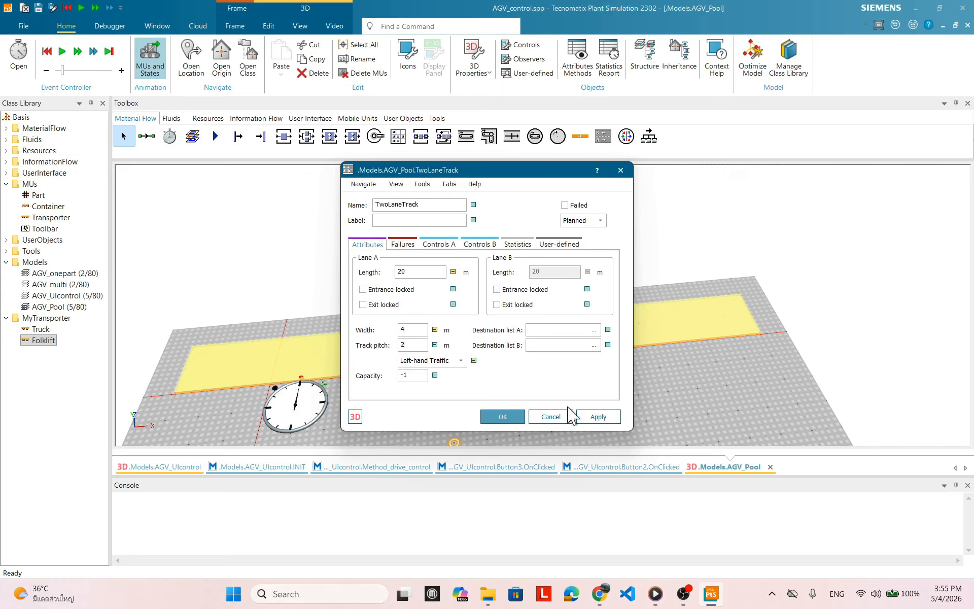
{"action": "left_click", "coordinate": [597, 417]}
{"action": "left_click", "coordinate": [507, 417]}
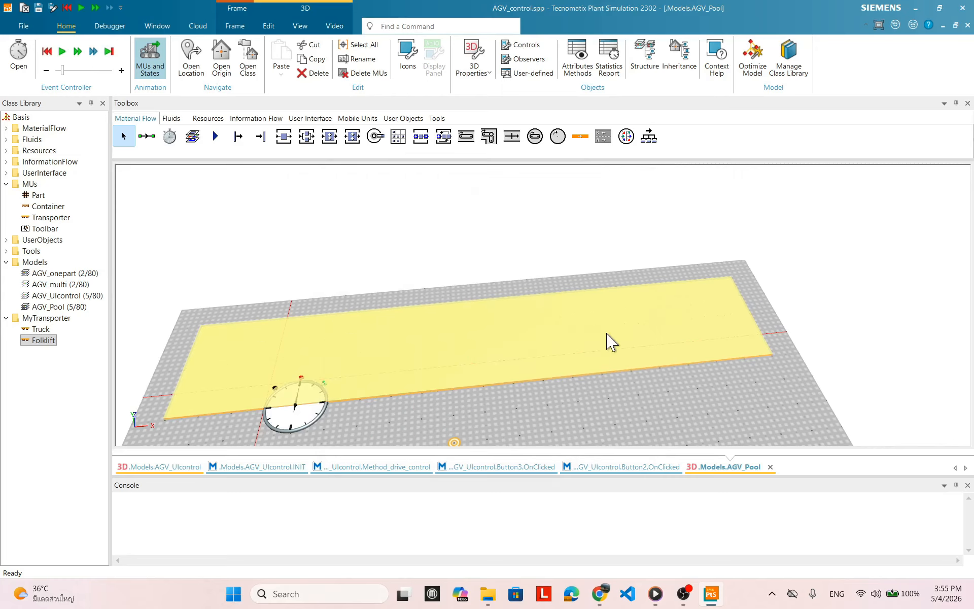
Step: Move the two-lane track clear of the event controller so its front edge lies along the X axis, and deselect it
{"action": "left_click_drag", "start_coordinate": [609, 335], "coordinate": [515, 412]}
{"action": "left_click", "coordinate": [516, 410]}
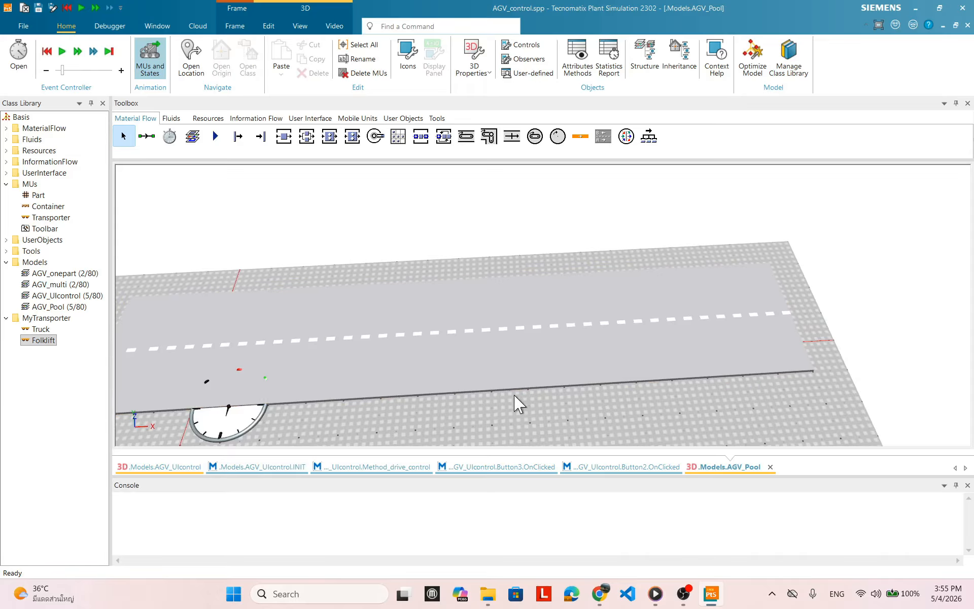
{"action": "left_click_drag", "start_coordinate": [570, 435], "coordinate": [616, 374]}
{"action": "left_click_drag", "start_coordinate": [257, 371], "coordinate": [235, 413]}
{"action": "scroll", "coordinate": [528, 330], "scroll_direction": "down", "scroll_amount": 4}
{"action": "left_click", "coordinate": [490, 272]}
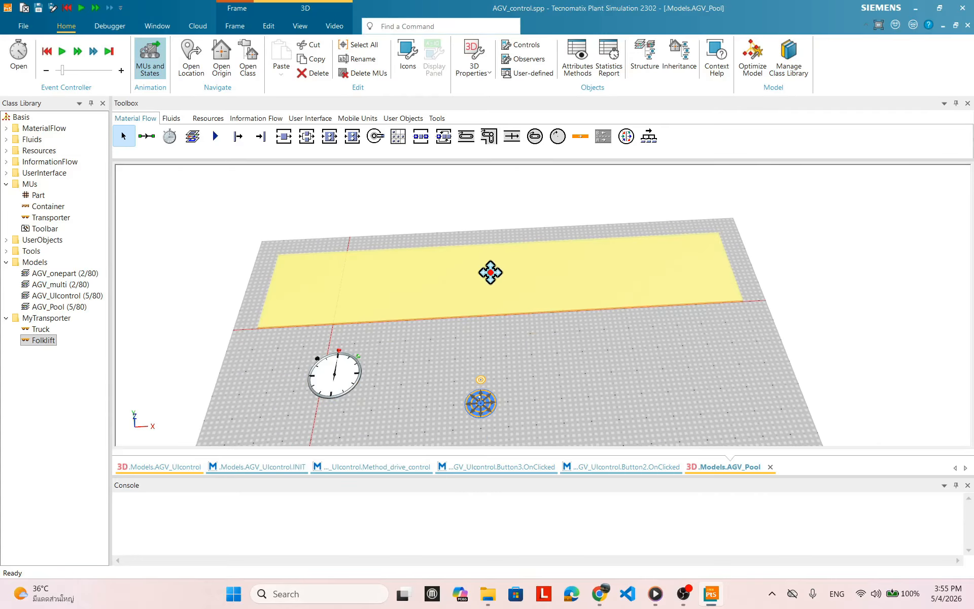
{"action": "left_click", "coordinate": [618, 402]}
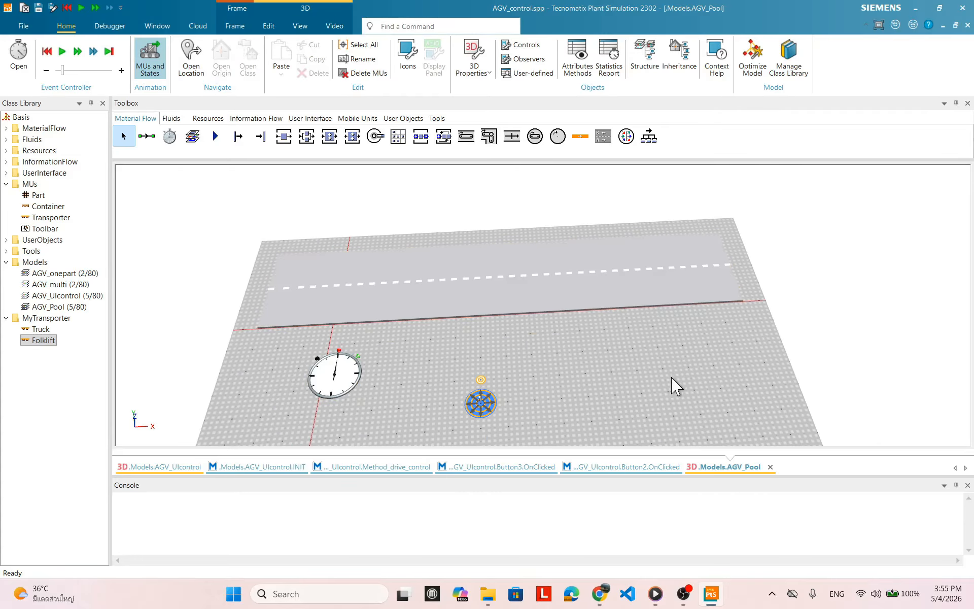
Step: Insert a Source just beyond the end of the two-lane track that is farthest from the origin
{"action": "left_click_drag", "start_coordinate": [577, 388], "coordinate": [645, 332]}
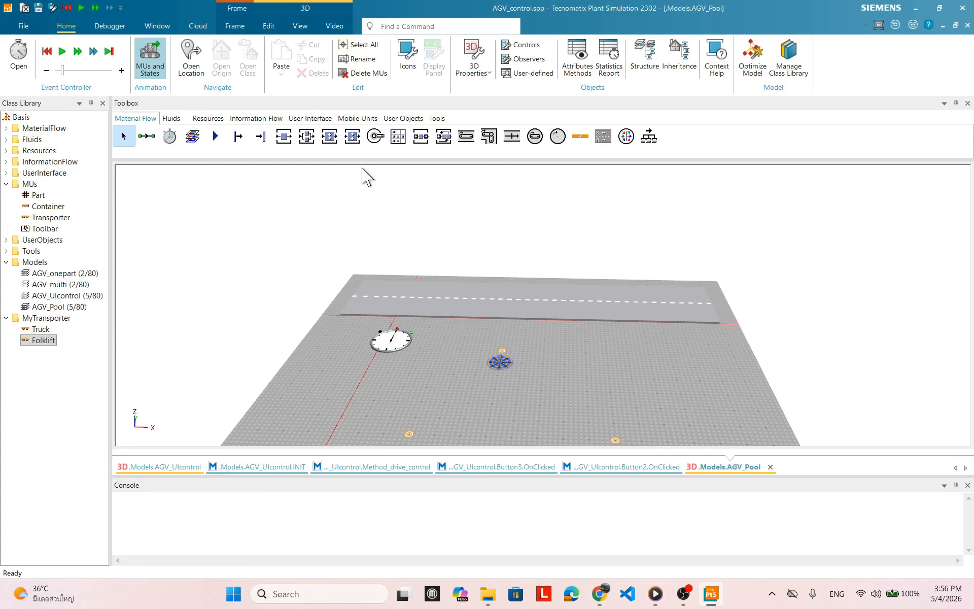
{"action": "left_click_drag", "start_coordinate": [241, 141], "coordinate": [744, 315]}
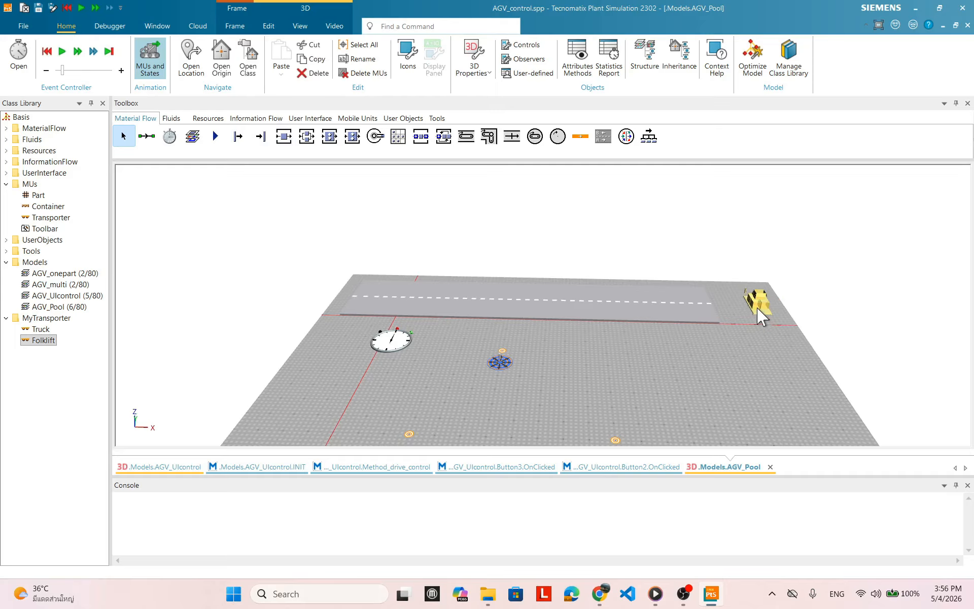
Step: Connect the Source to the near end of the two-lane track with a Connector
{"action": "left_click_drag", "start_coordinate": [736, 390], "coordinate": [635, 400]}
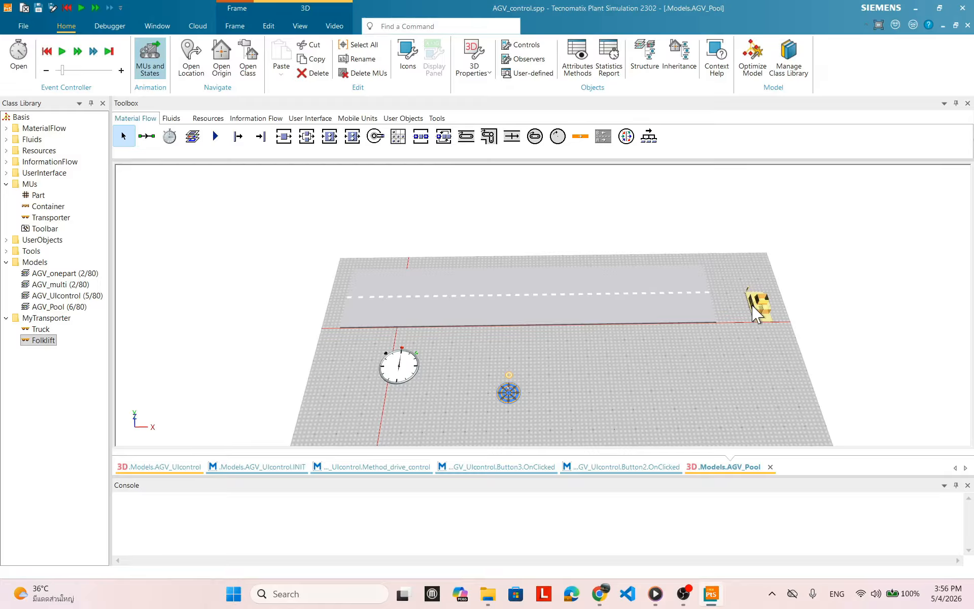
{"action": "left_click", "coordinate": [147, 136]}
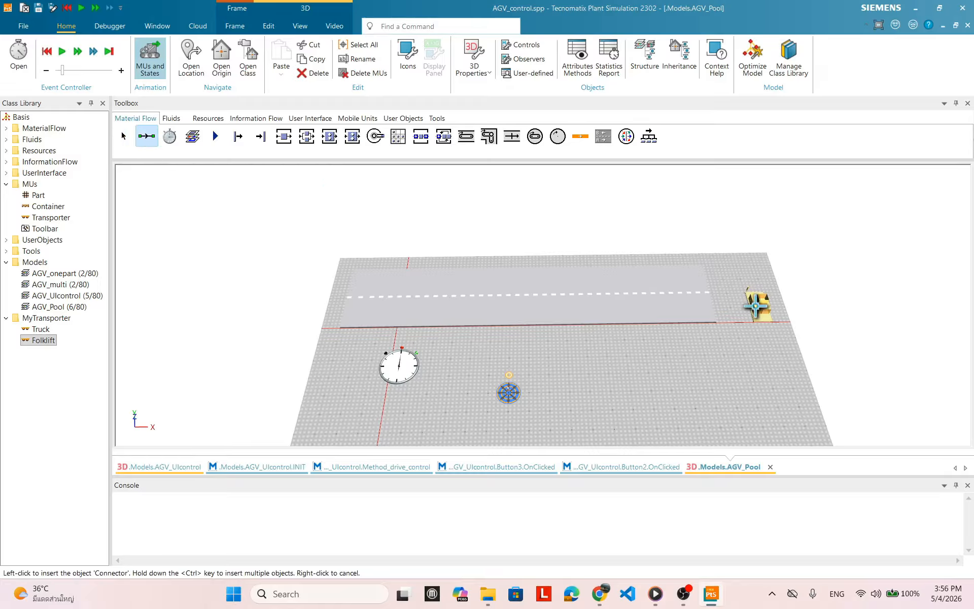
{"action": "right_click", "coordinate": [720, 305]}
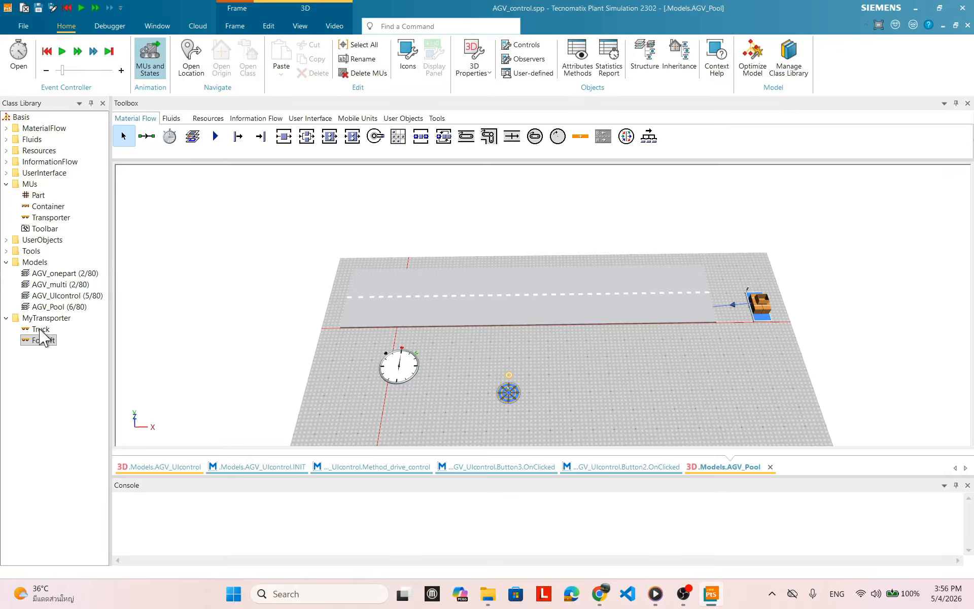
Step: Assign the Truck class from MyTransporter to the Source as the transporter it produces
{"action": "left_click", "coordinate": [41, 328]}
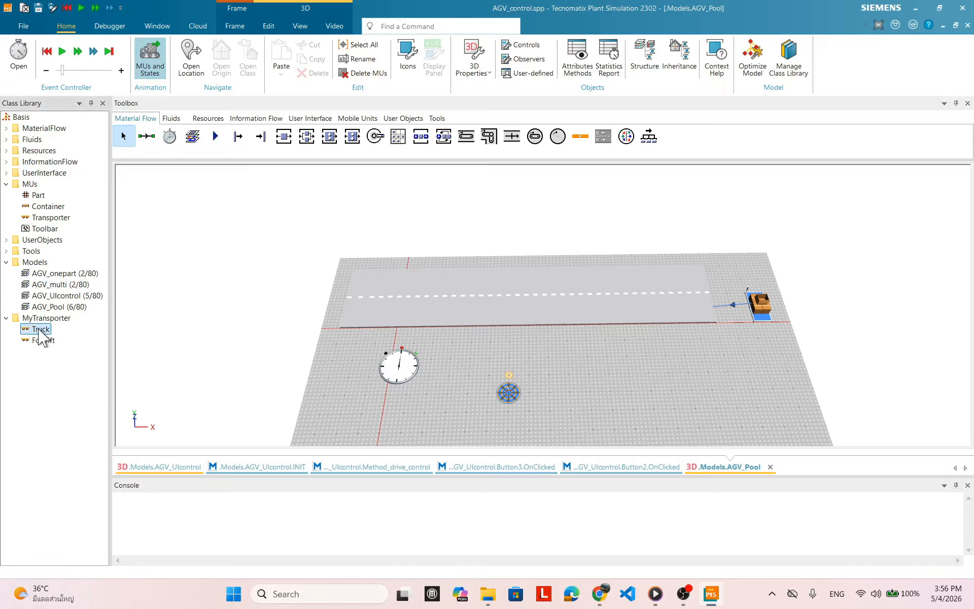
{"action": "mouse_move", "coordinate": [39, 331]}
{"action": "left_mouse_down"}
{"action": "mouse_move", "coordinate": [767, 326]}
{"action": "mouse_move", "coordinate": [765, 305]}
{"action": "mouse_move", "coordinate": [766, 313]}
{"action": "left_mouse_up"}
{"action": "left_click_drag", "start_coordinate": [564, 342], "coordinate": [597, 307]}
{"action": "left_click_drag", "start_coordinate": [650, 326], "coordinate": [631, 320]}
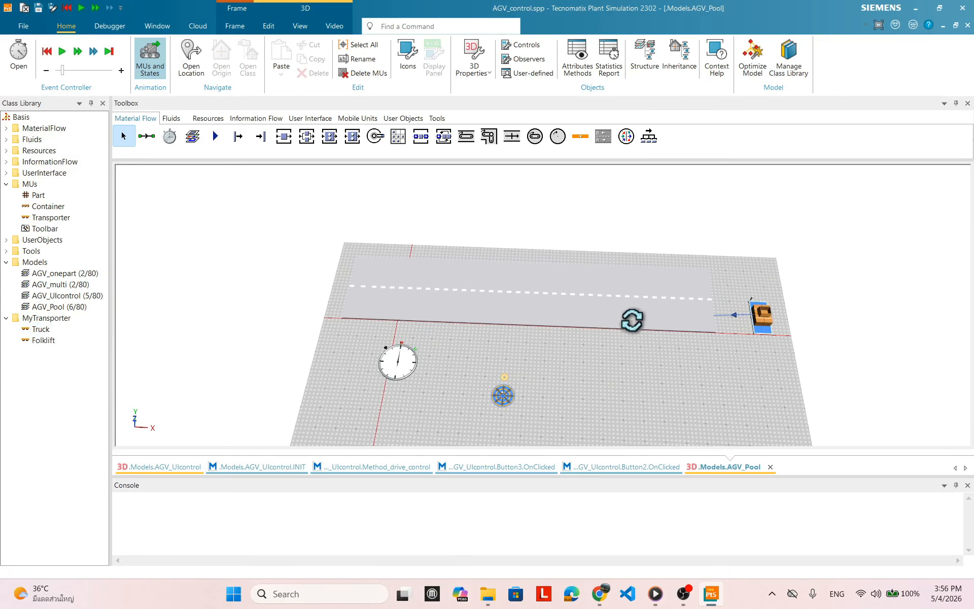
Step: Insert a Drain next to the Source, facing the other lane at the same end of the two-lane track
{"action": "left_click_drag", "start_coordinate": [639, 357], "coordinate": [656, 344]}
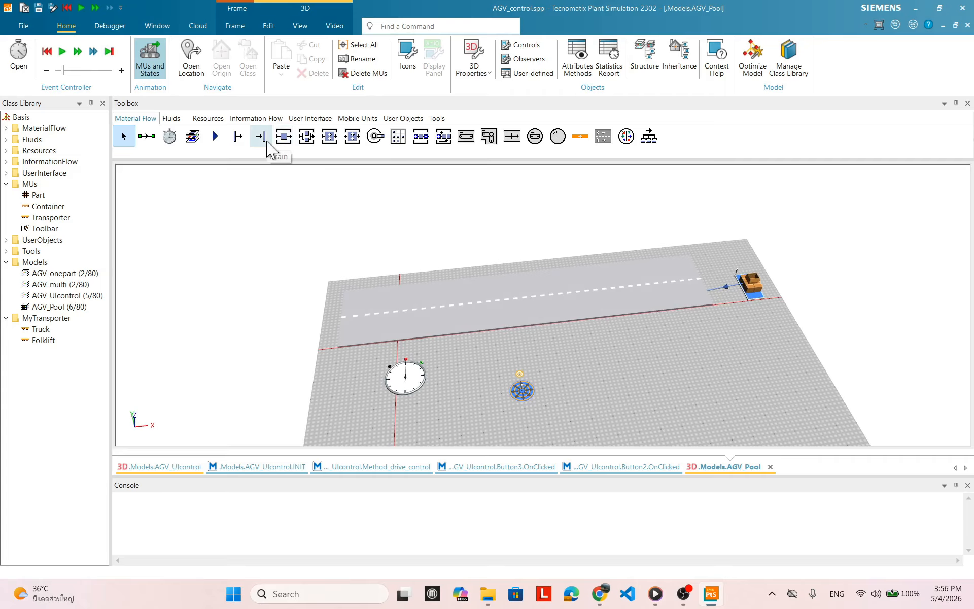
{"action": "left_click_drag", "start_coordinate": [267, 147], "coordinate": [743, 261]}
{"action": "left_click_drag", "start_coordinate": [740, 257], "coordinate": [742, 260]}
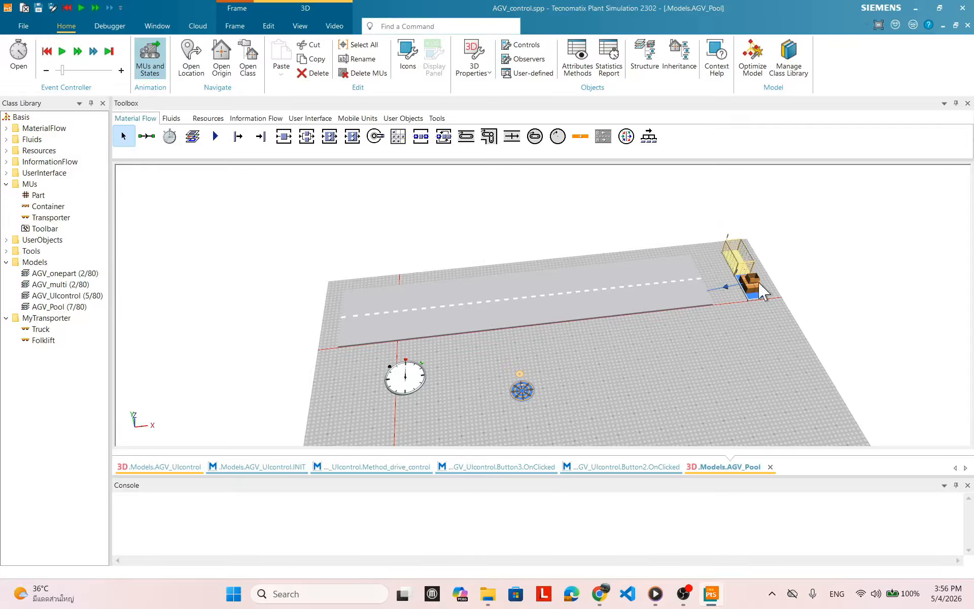
Step: Connect the two-lane track to the Drain with a Connector
{"action": "scroll", "coordinate": [800, 319], "scroll_direction": "up", "scroll_amount": 1}
{"action": "scroll", "coordinate": [730, 334], "scroll_direction": "up", "scroll_amount": 1}
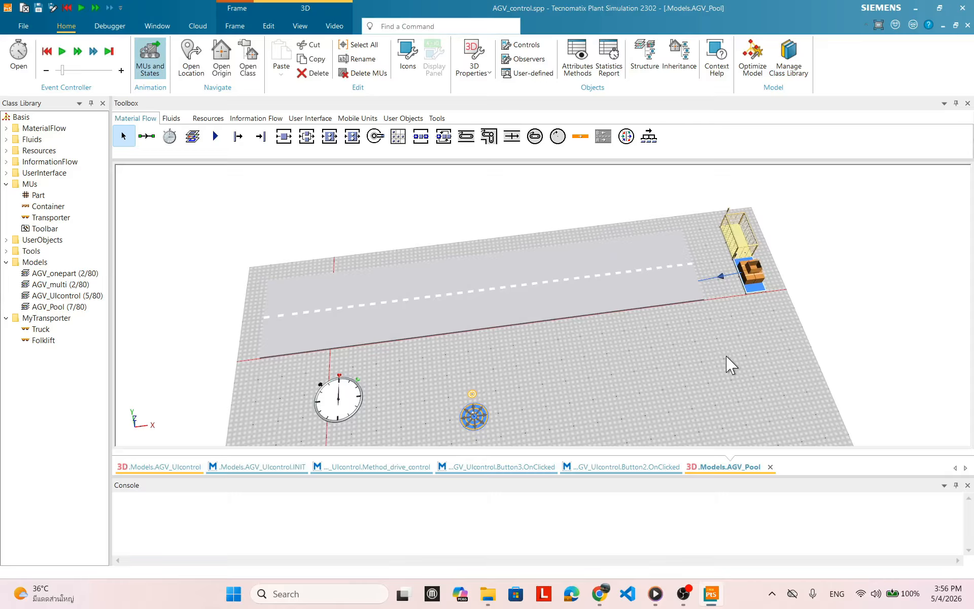
{"action": "right_click", "coordinate": [730, 361]}
{"action": "left_click", "coordinate": [705, 293]}
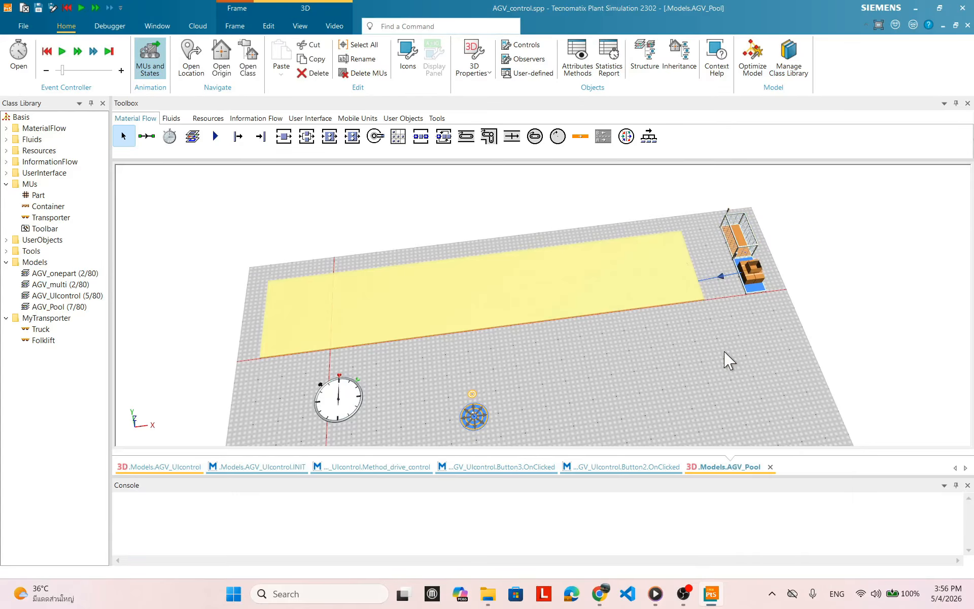
{"action": "left_click", "coordinate": [713, 270]}
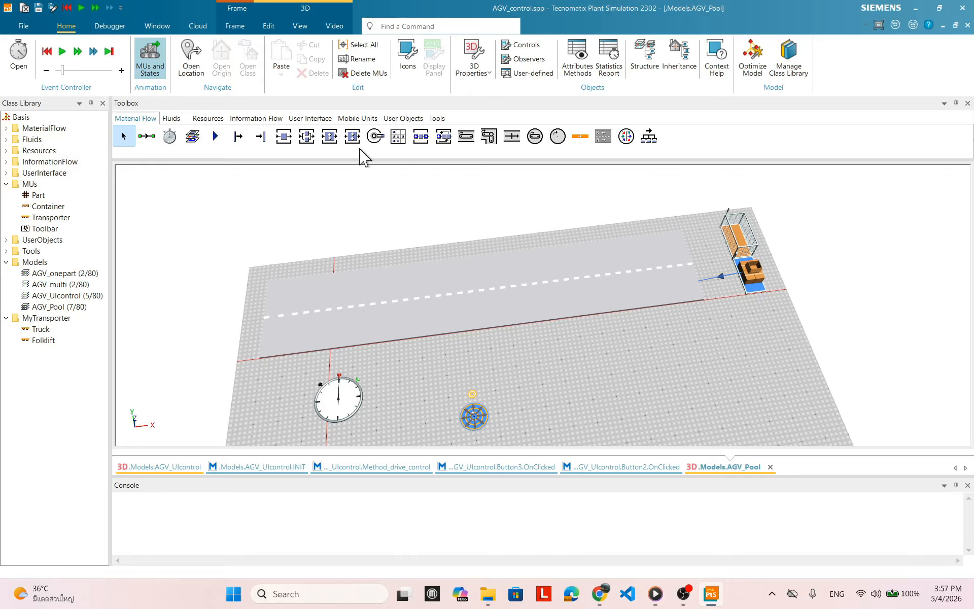
{"action": "left_click", "coordinate": [146, 137]}
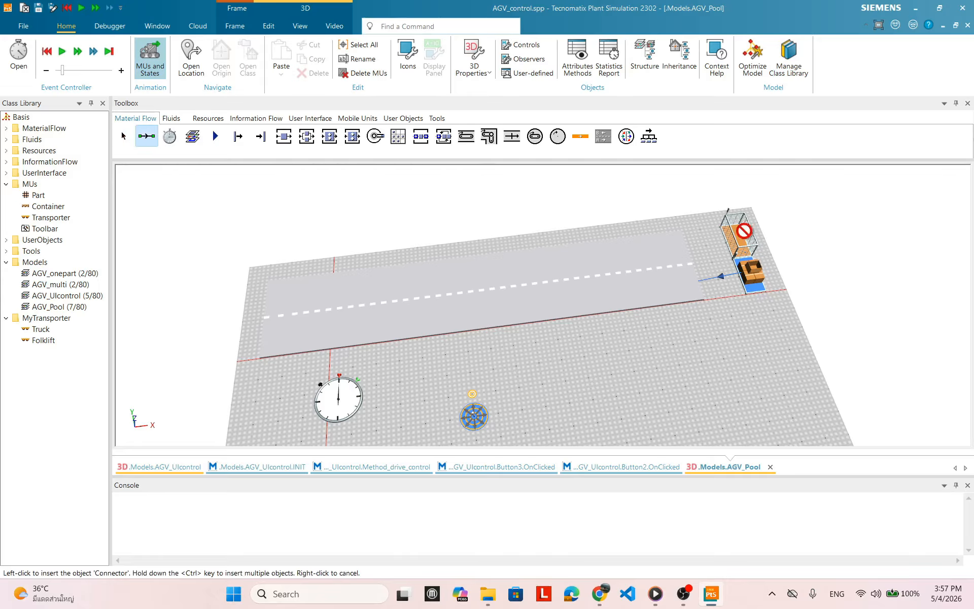
{"action": "left_click", "coordinate": [654, 252]}
{"action": "left_click", "coordinate": [738, 237]}
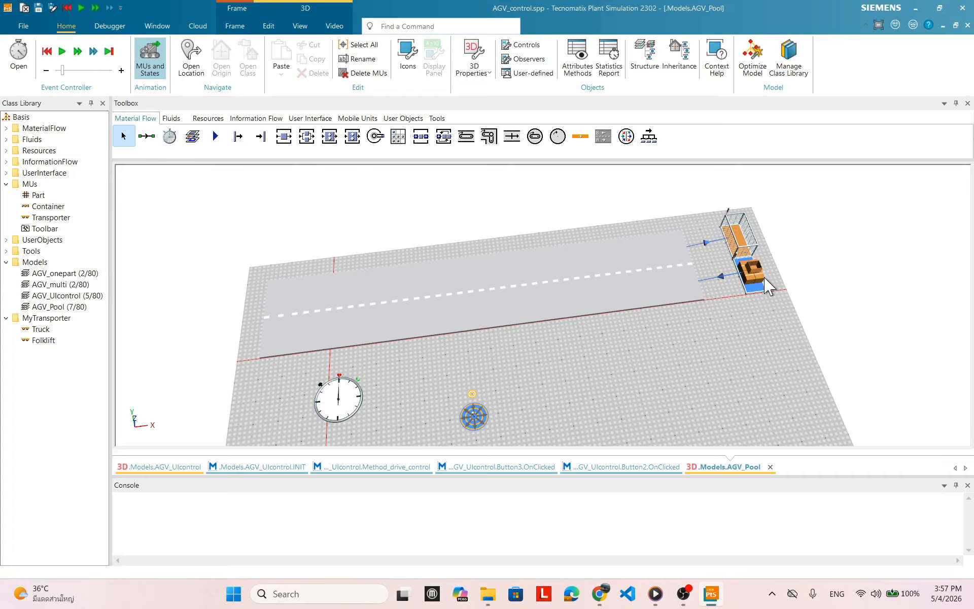
Step: Start the simulation and watch the trucks enter the two-lane track
{"action": "left_click_drag", "start_coordinate": [768, 286], "coordinate": [699, 320]}
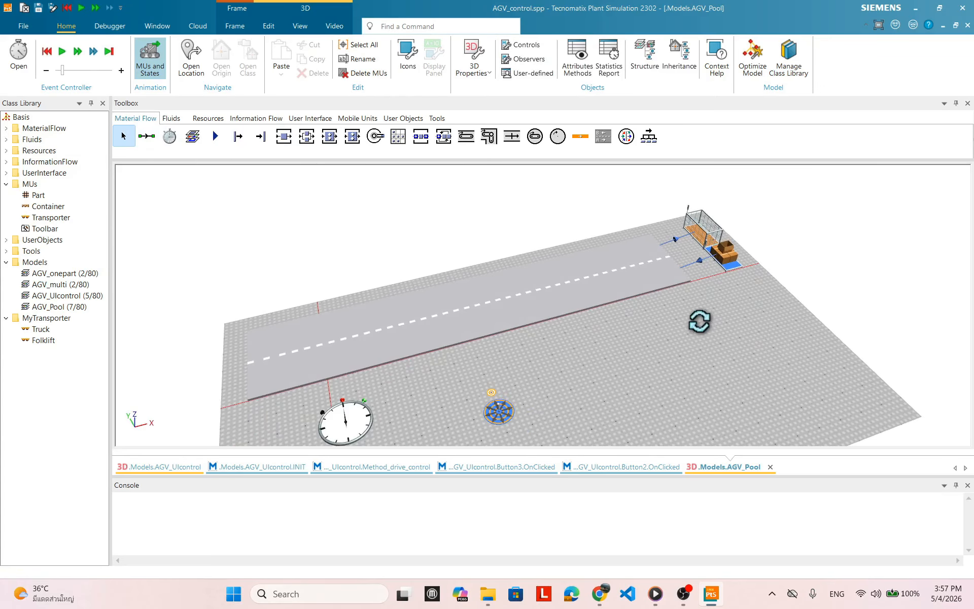
{"action": "left_click_drag", "start_coordinate": [720, 394], "coordinate": [588, 274]}
{"action": "right_click", "coordinate": [590, 274]}
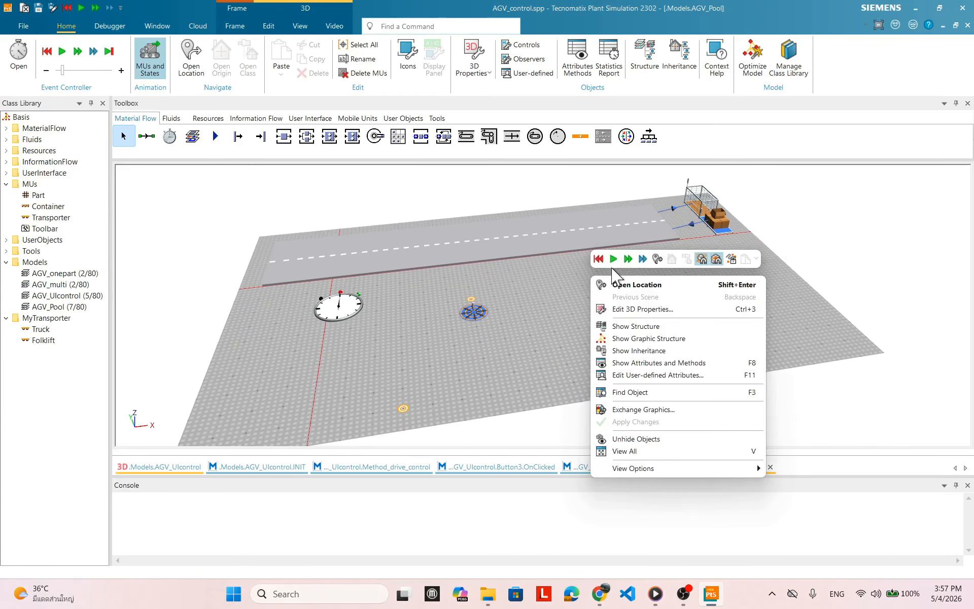
{"action": "left_click", "coordinate": [612, 258]}
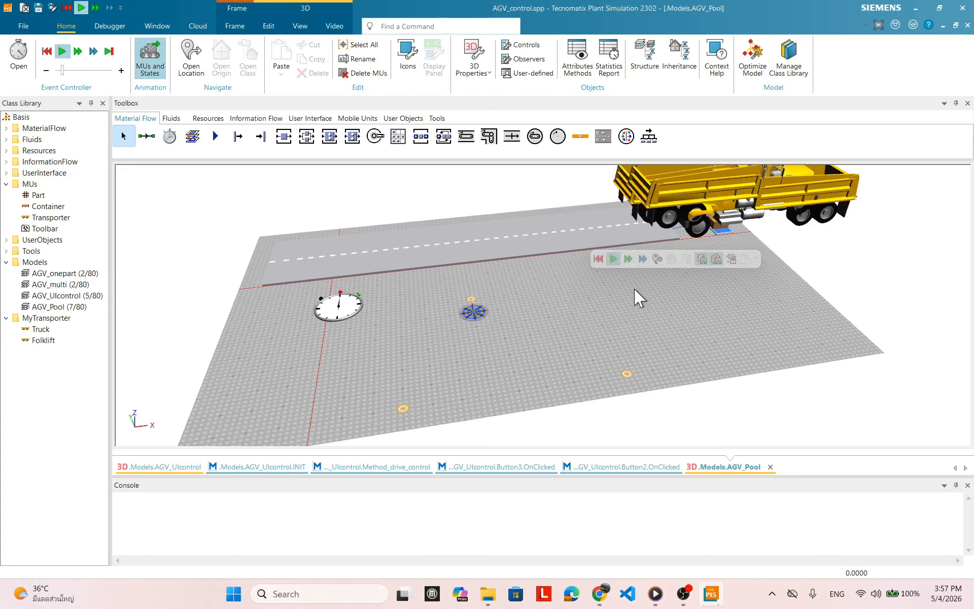
{"action": "left_click_drag", "start_coordinate": [609, 330], "coordinate": [617, 304]}
{"action": "right_click", "coordinate": [628, 313]}
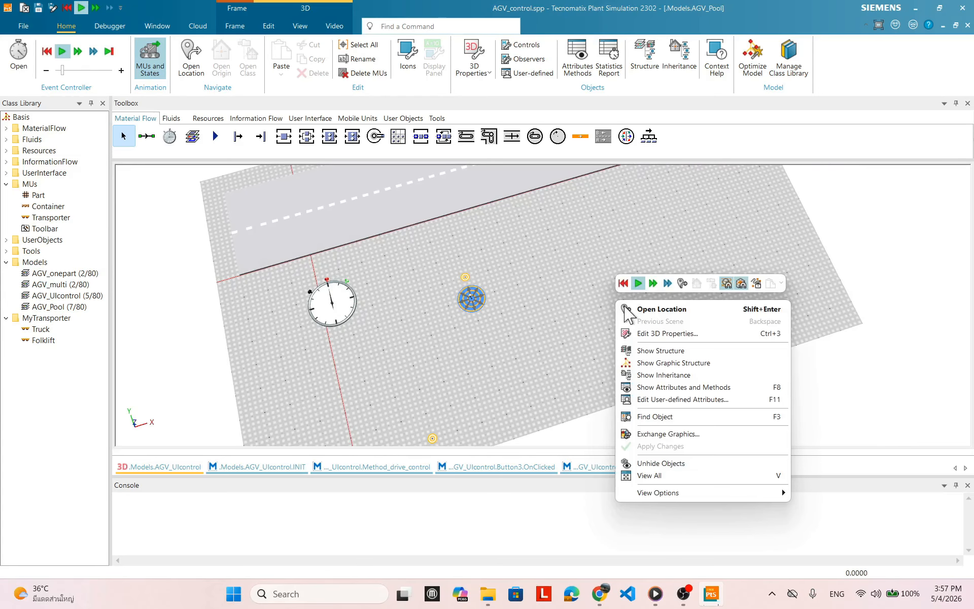
{"action": "key", "text": "Escape"}
Step: Open the event controller of AGV_Pool, set the real-time factor to 2 and apply it
{"action": "double_click", "coordinate": [317, 307]}
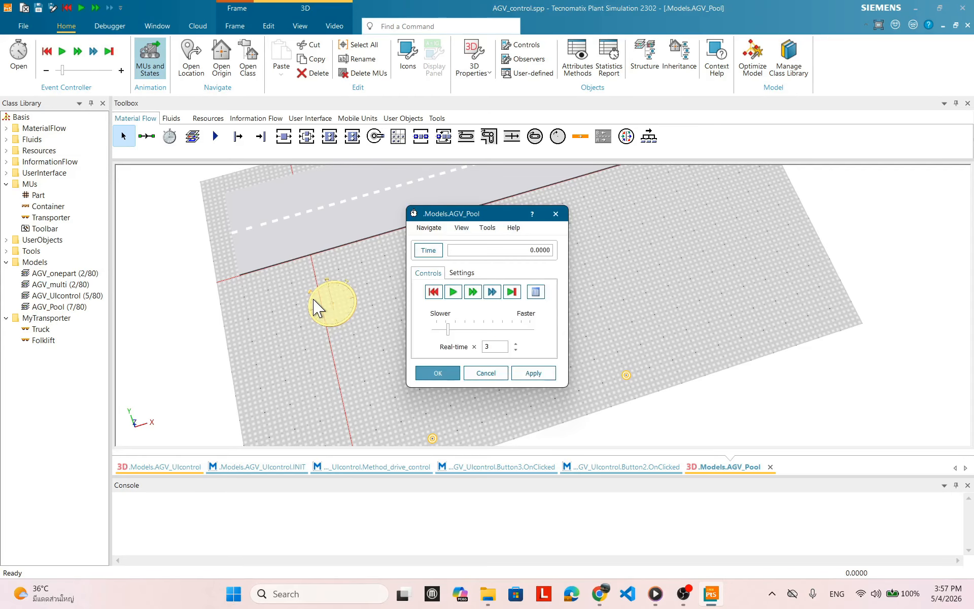
{"action": "left_click_drag", "start_coordinate": [649, 272], "coordinate": [662, 366]}
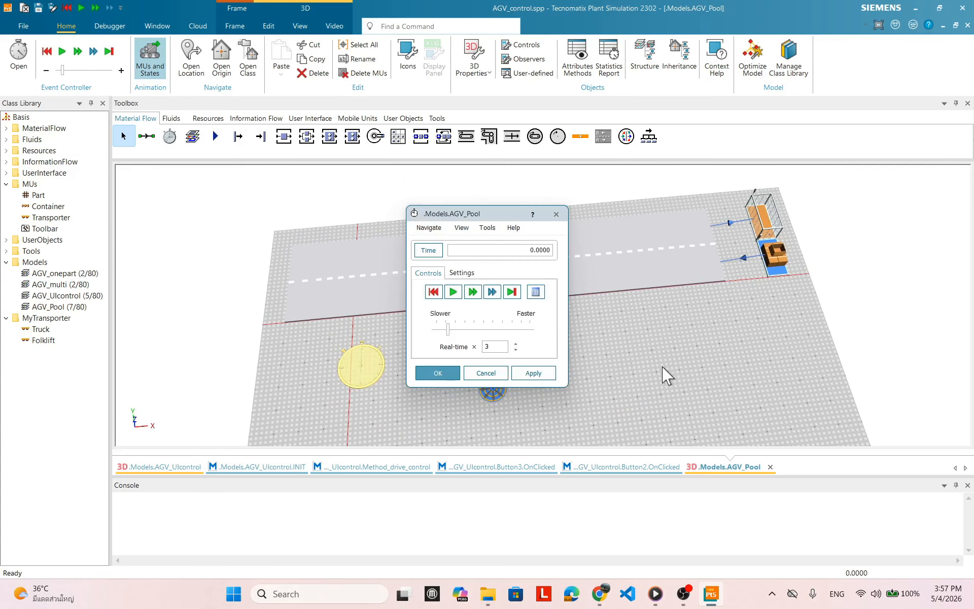
{"action": "left_click_drag", "start_coordinate": [448, 330], "coordinate": [443, 331]}
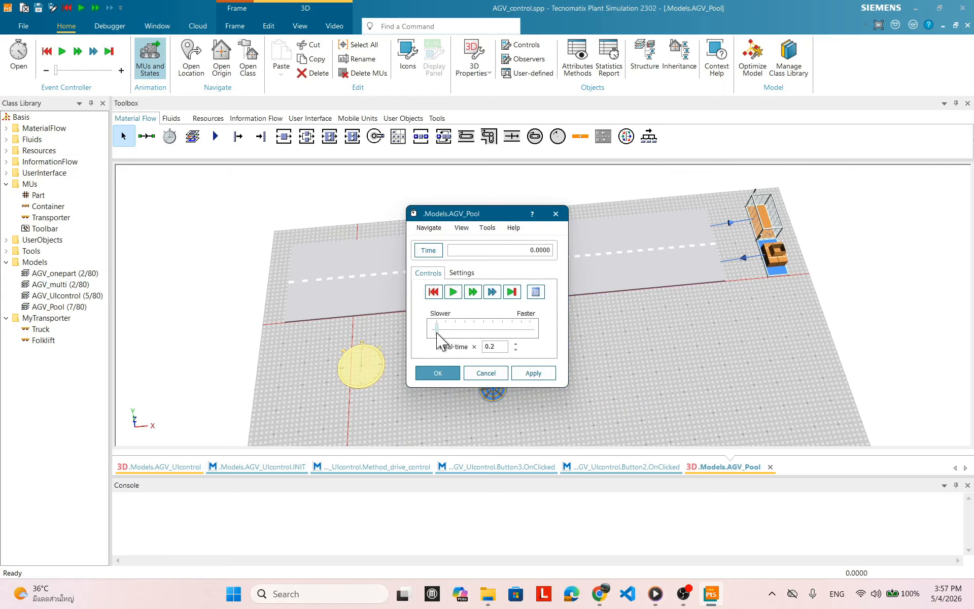
{"action": "left_click_drag", "start_coordinate": [436, 335], "coordinate": [446, 336]}
{"action": "left_click", "coordinate": [533, 373]}
Step: Run the simulation twice to watch the trucks on the track, resetting it after each run, and close the event controller
{"action": "left_click", "coordinate": [453, 292]}
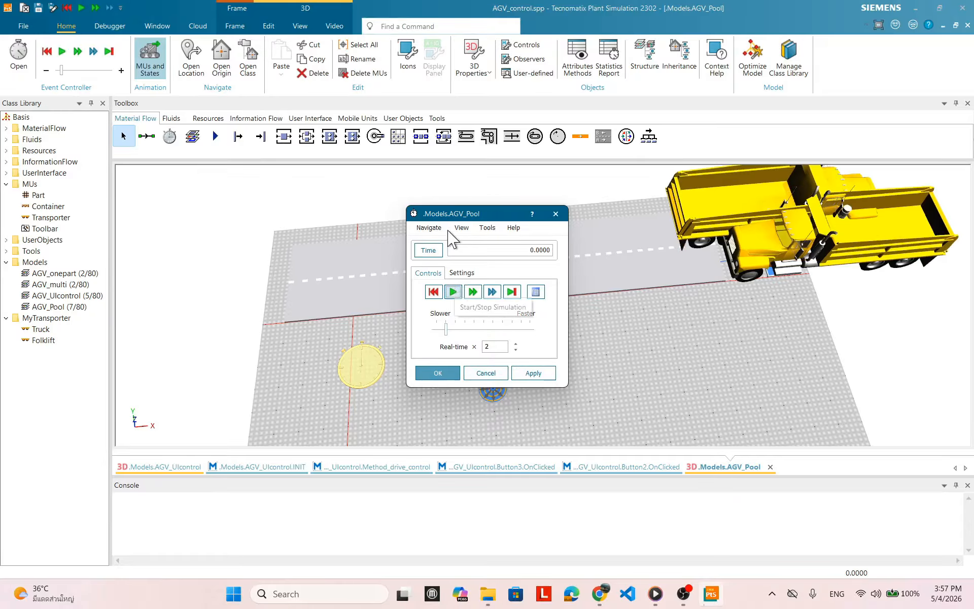
{"action": "left_click_drag", "start_coordinate": [497, 214], "coordinate": [602, 361]}
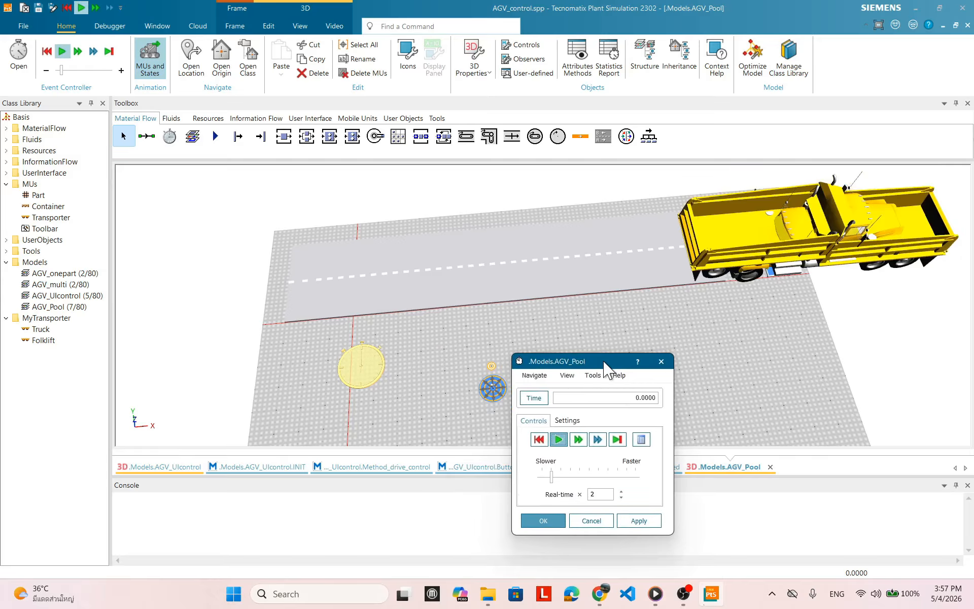
{"action": "left_click", "coordinate": [539, 439]}
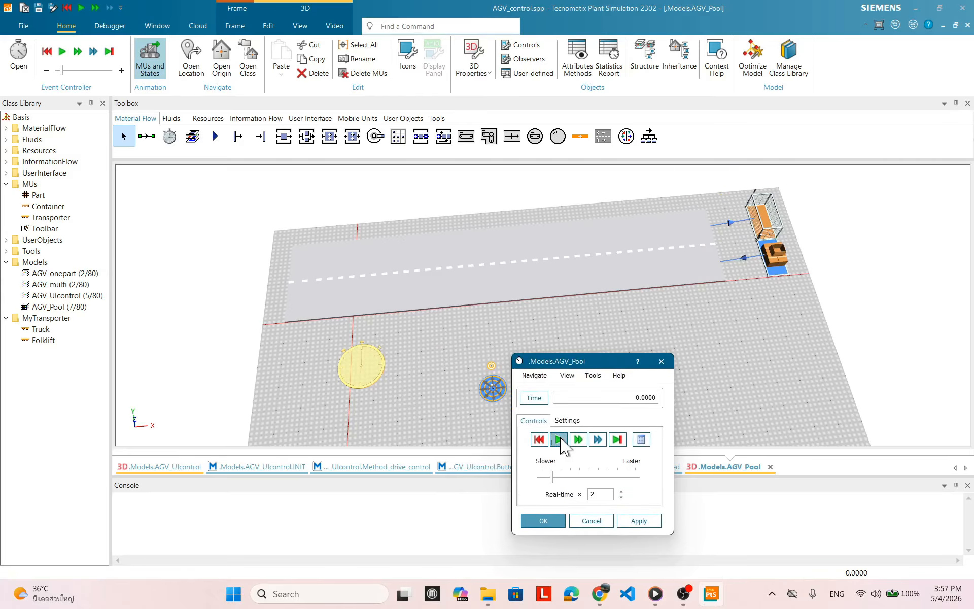
{"action": "left_click", "coordinate": [560, 439]}
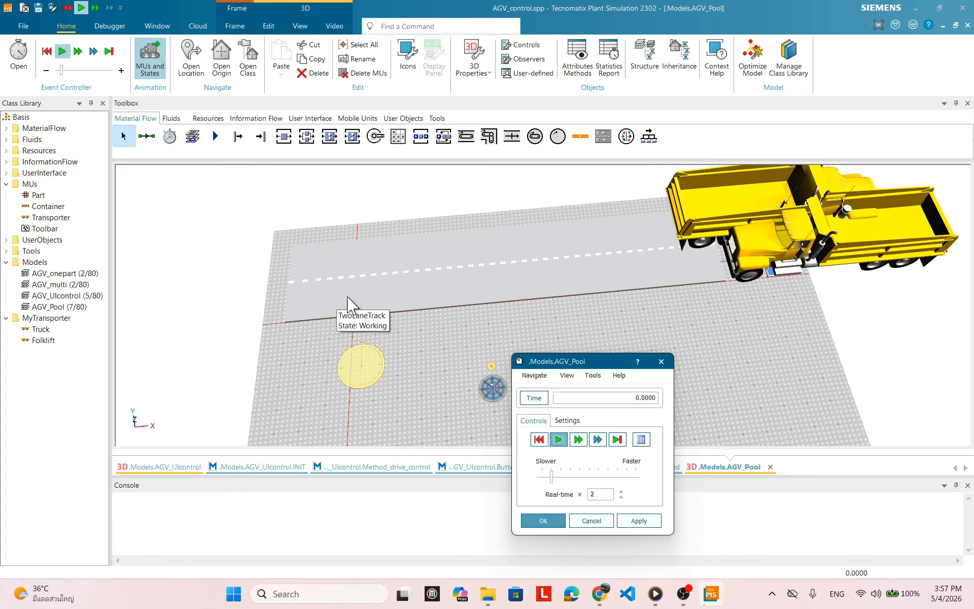
{"action": "left_click", "coordinate": [558, 439]}
{"action": "left_click", "coordinate": [539, 440]}
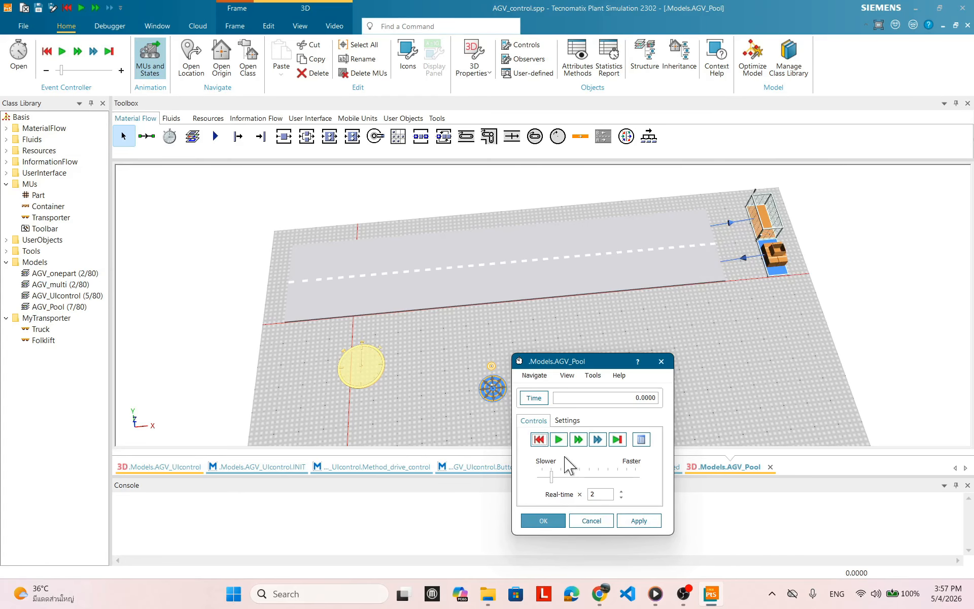
{"action": "left_click", "coordinate": [553, 520]}
Step: Move the Drain closer to the Source so it lines up with the adjacent lane's connector, and deselect it
{"action": "mouse_move", "coordinate": [695, 352]}
{"action": "left_mouse_down"}
{"action": "mouse_move", "coordinate": [691, 377]}
{"action": "mouse_move", "coordinate": [713, 361]}
{"action": "left_mouse_up"}
{"action": "left_click", "coordinate": [796, 279]}
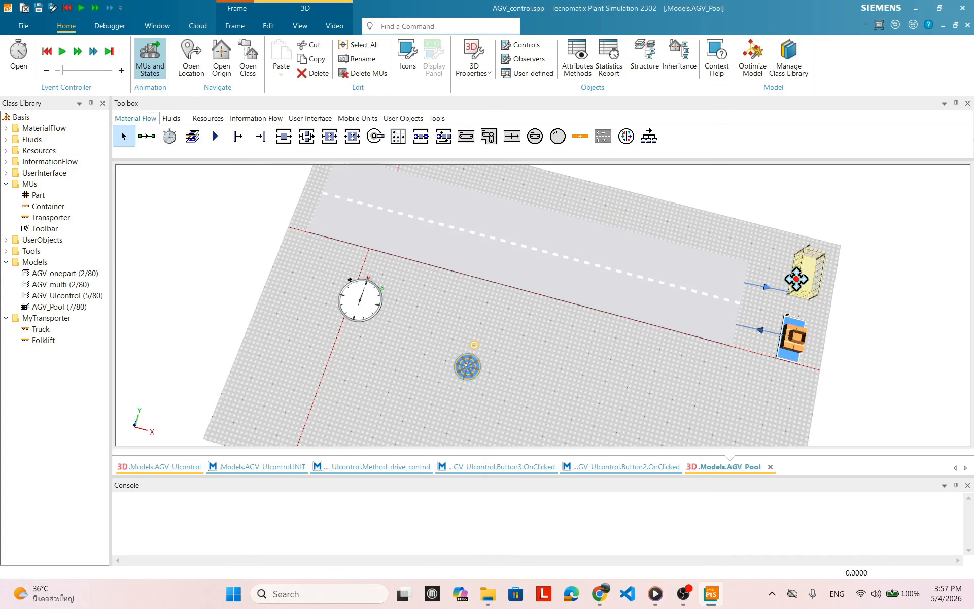
{"action": "left_click_drag", "start_coordinate": [796, 279], "coordinate": [796, 285]}
{"action": "left_click", "coordinate": [687, 405]}
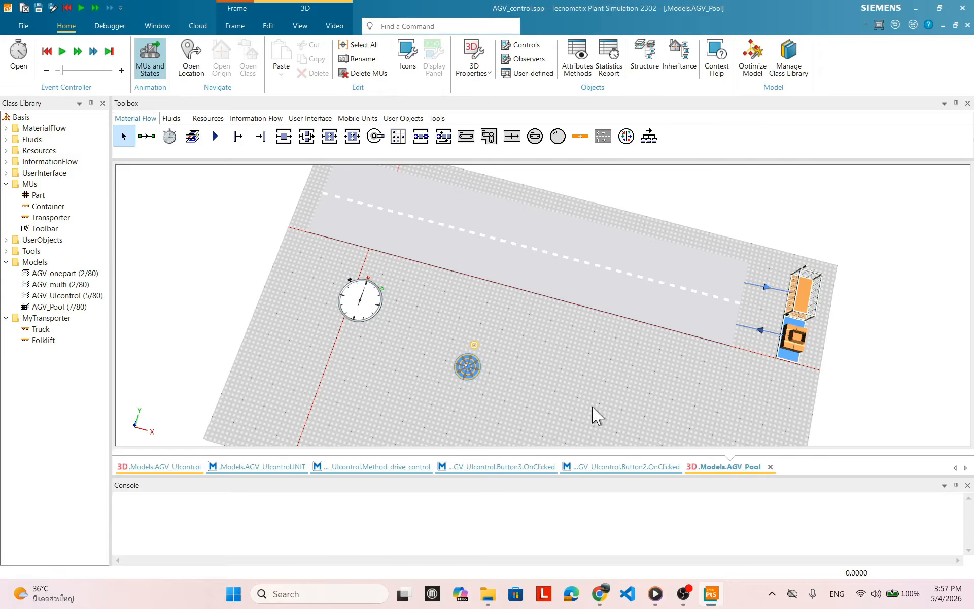
Step: Loop the track's end opposite the Source back onto itself with a Connector routed through two corner points beyond that end
{"action": "left_click_drag", "start_coordinate": [593, 406], "coordinate": [656, 476]}
{"action": "left_click_drag", "start_coordinate": [440, 397], "coordinate": [455, 403]}
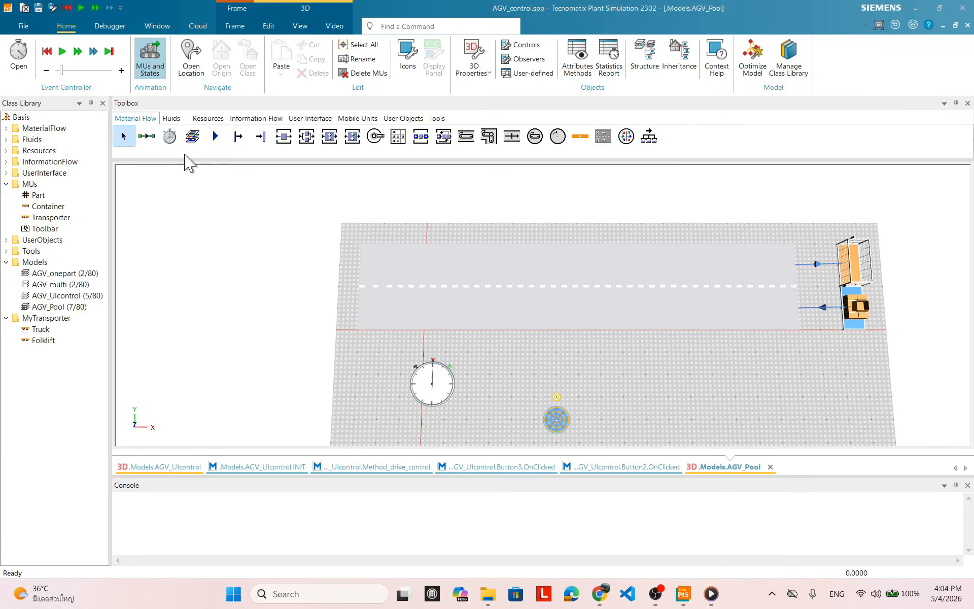
{"action": "left_click", "coordinate": [146, 136]}
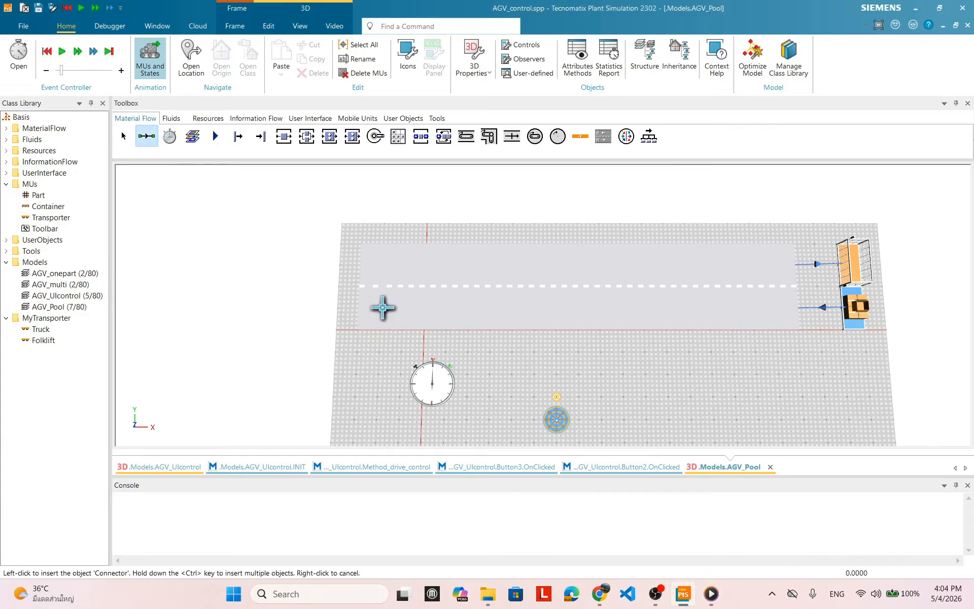
{"action": "left_click", "coordinate": [383, 307]}
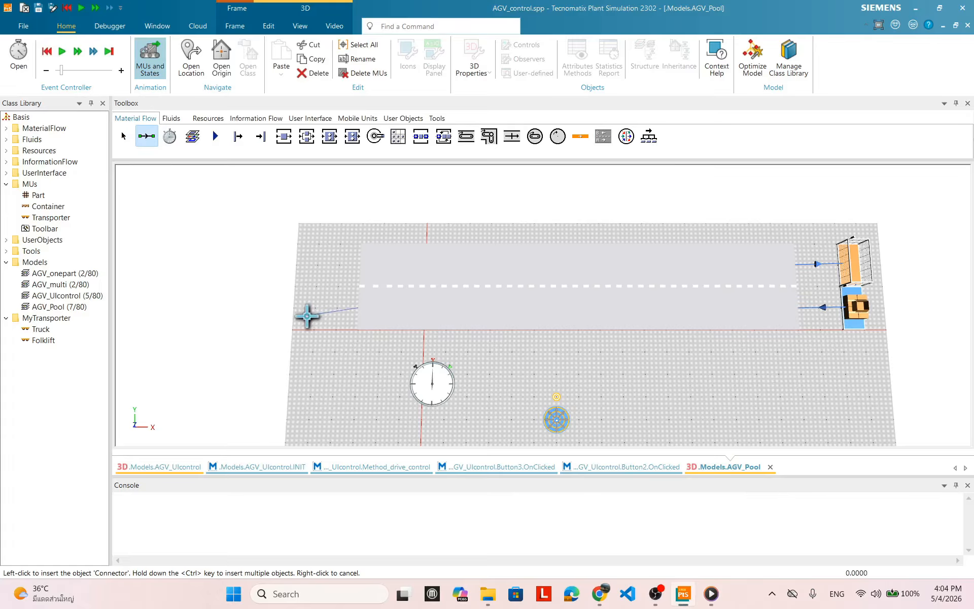
{"action": "left_click", "coordinate": [314, 307]}
{"action": "left_click", "coordinate": [316, 242]}
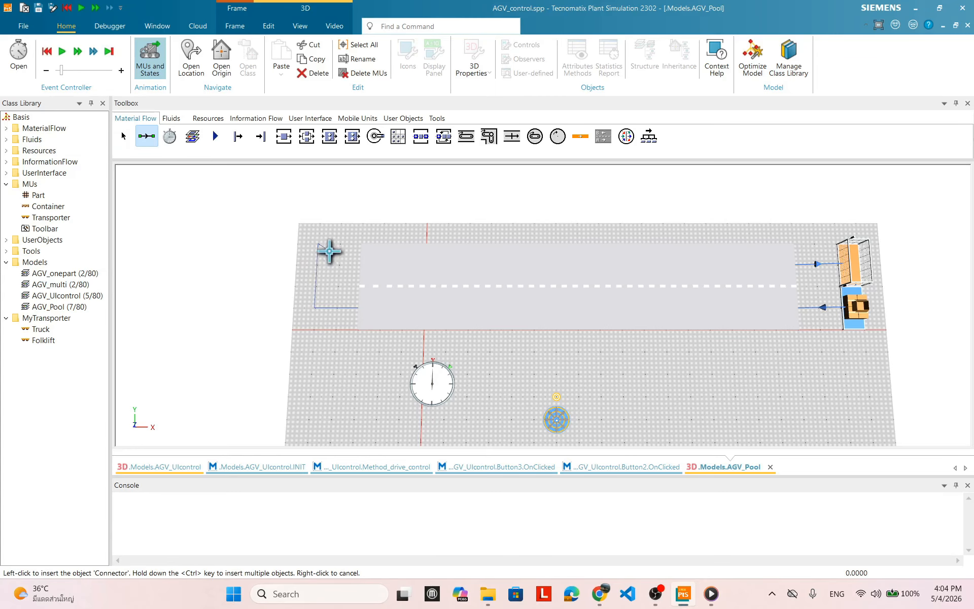
{"action": "left_click", "coordinate": [374, 264]}
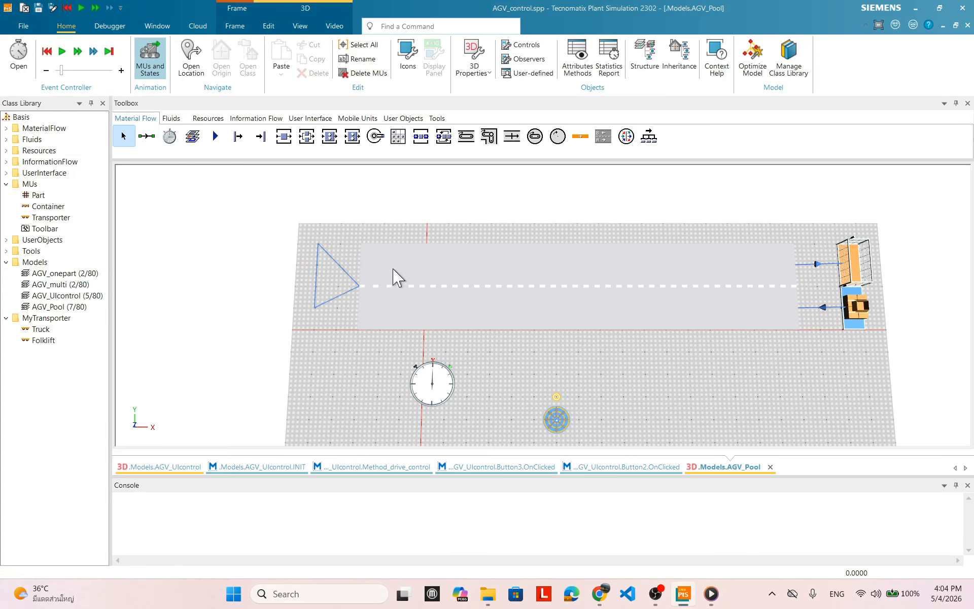
{"action": "left_click", "coordinate": [411, 311]}
Step: Start the simulation to check how trucks travel with the looped connector in place
{"action": "right_click", "coordinate": [790, 364]}
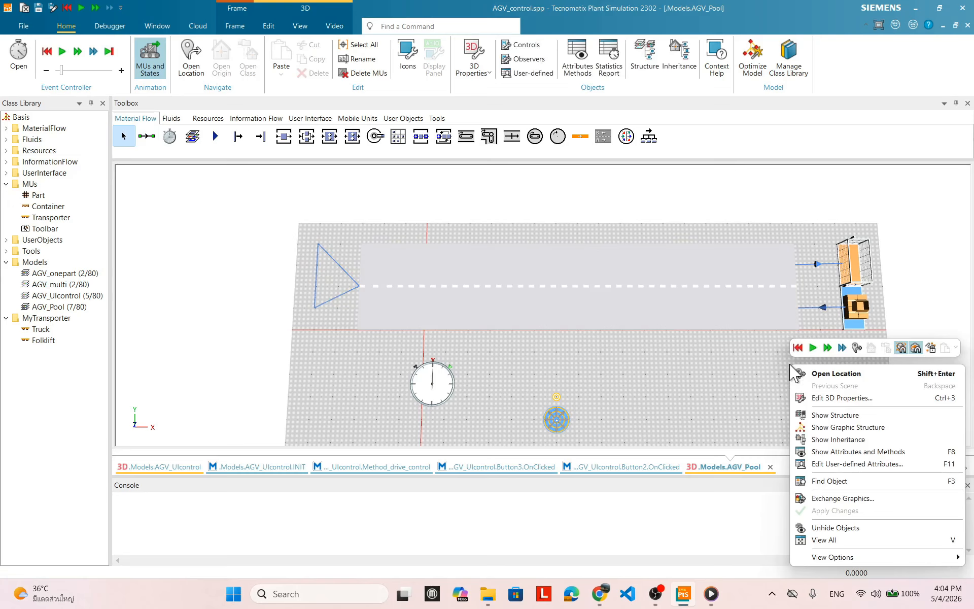
{"action": "left_click", "coordinate": [811, 348]}
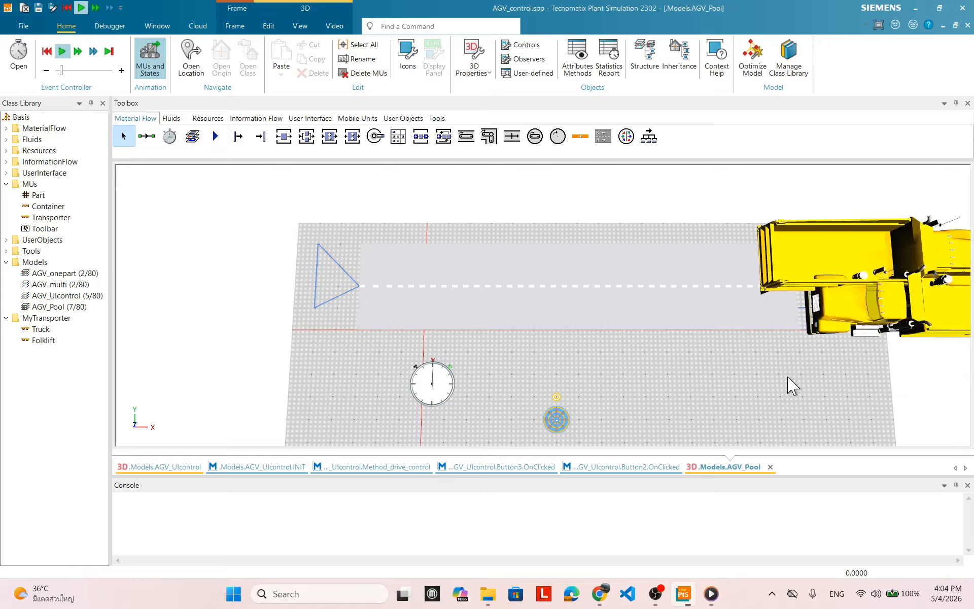
{"action": "right_click", "coordinate": [800, 380]}
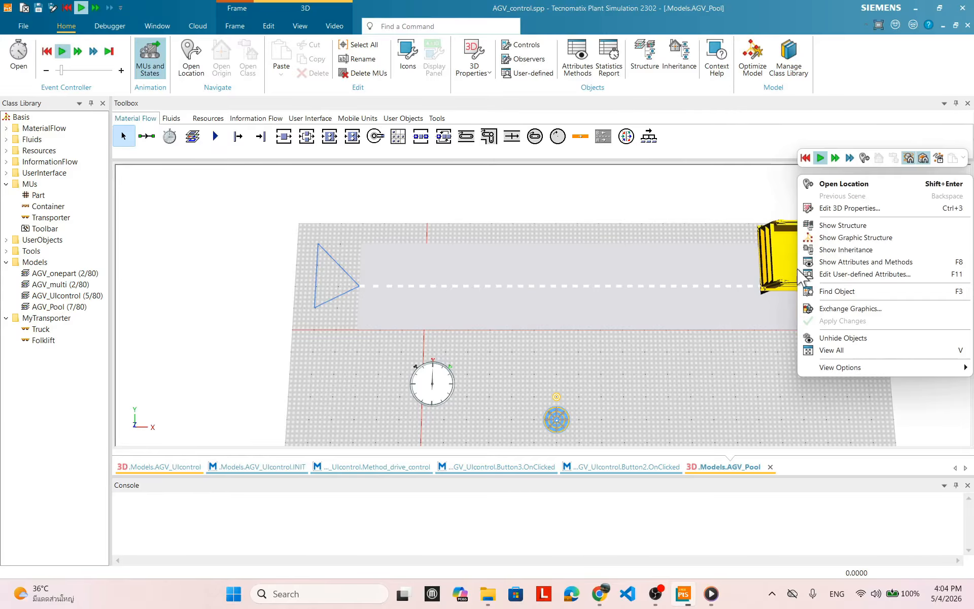
{"action": "left_click", "coordinate": [778, 172]}
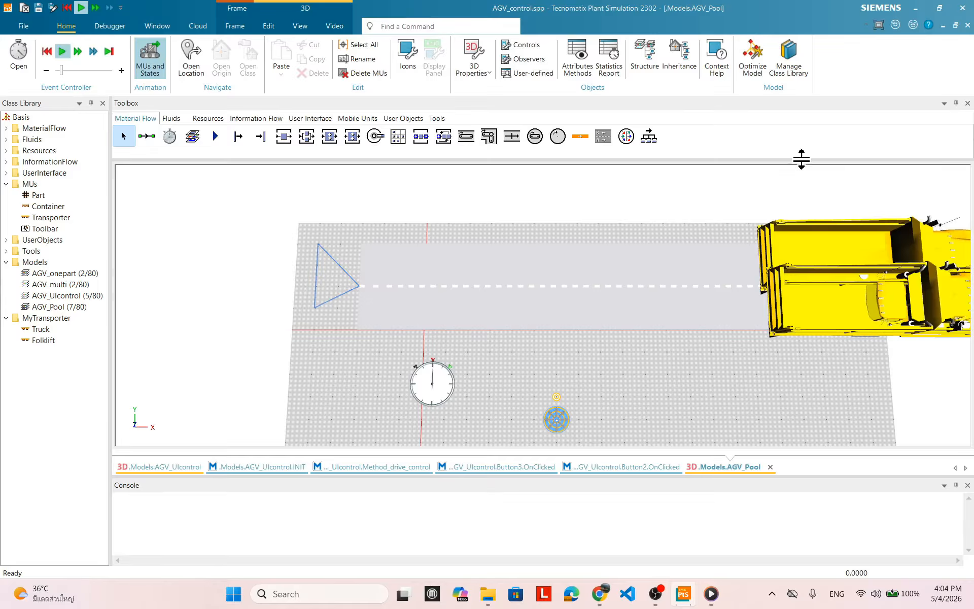
Step: Reset the simulation and delete the looped Connector at the track's end opposite the Source
{"action": "right_click", "coordinate": [792, 387]}
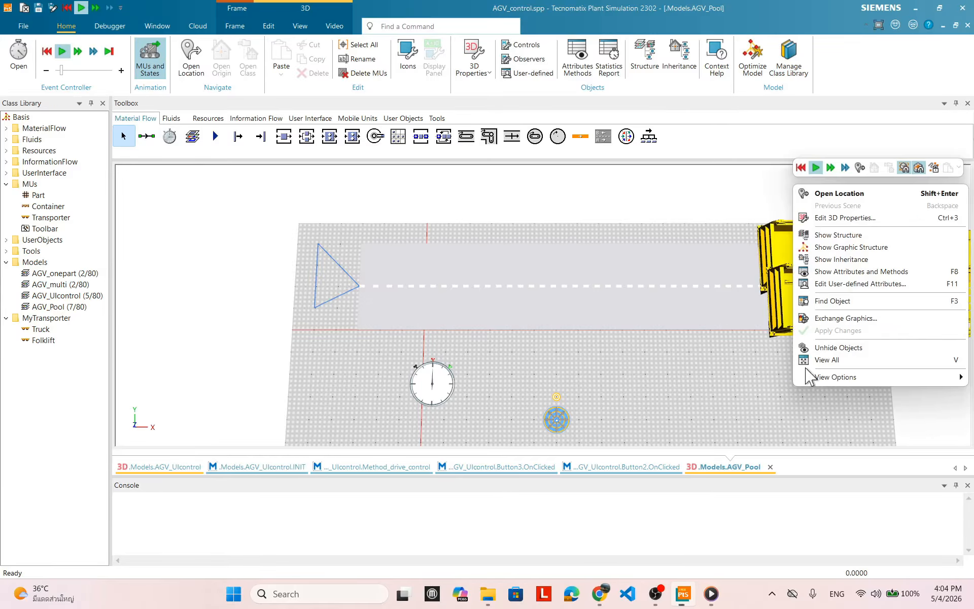
{"action": "left_click", "coordinate": [800, 168]}
{"action": "left_click_drag", "start_coordinate": [551, 356], "coordinate": [482, 345]}
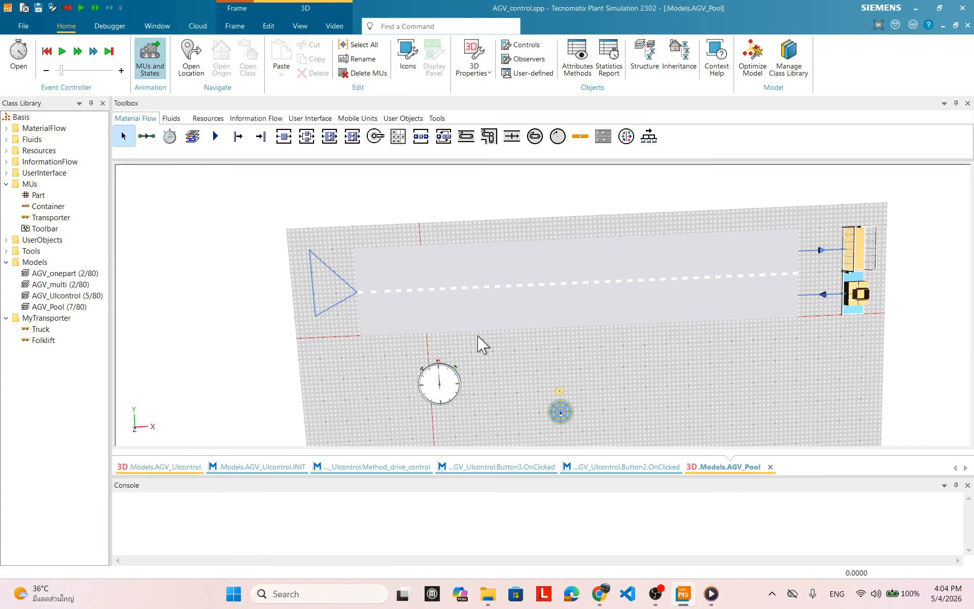
{"action": "left_click", "coordinate": [324, 320]}
{"action": "key", "text": "Delete"}
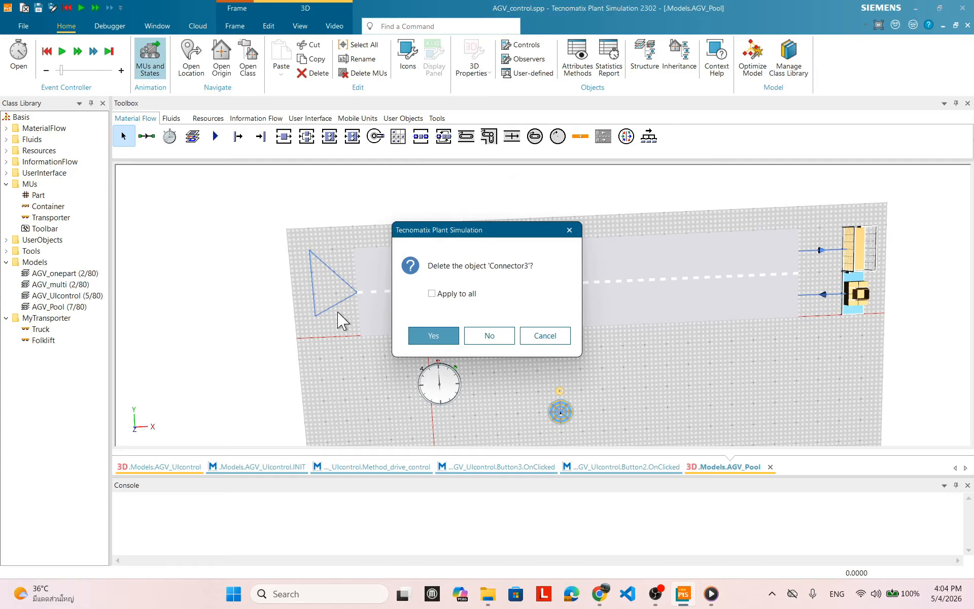
{"action": "left_click", "coordinate": [424, 336]}
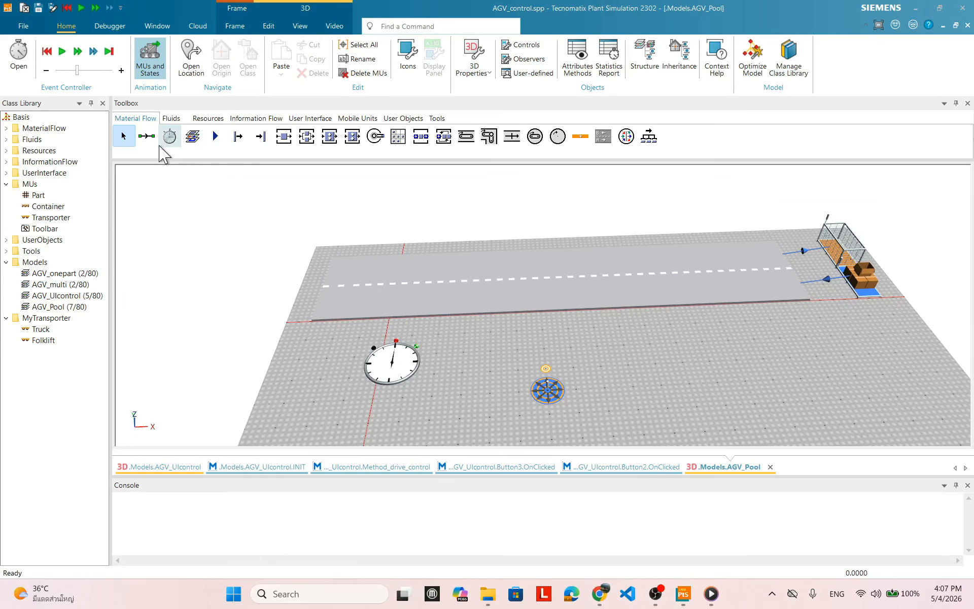
Step: Redraw the loop Connector from the lane's end opposite the Source through two outer corner points and back to the track
{"action": "left_click", "coordinate": [147, 136]}
{"action": "left_click", "coordinate": [318, 302]}
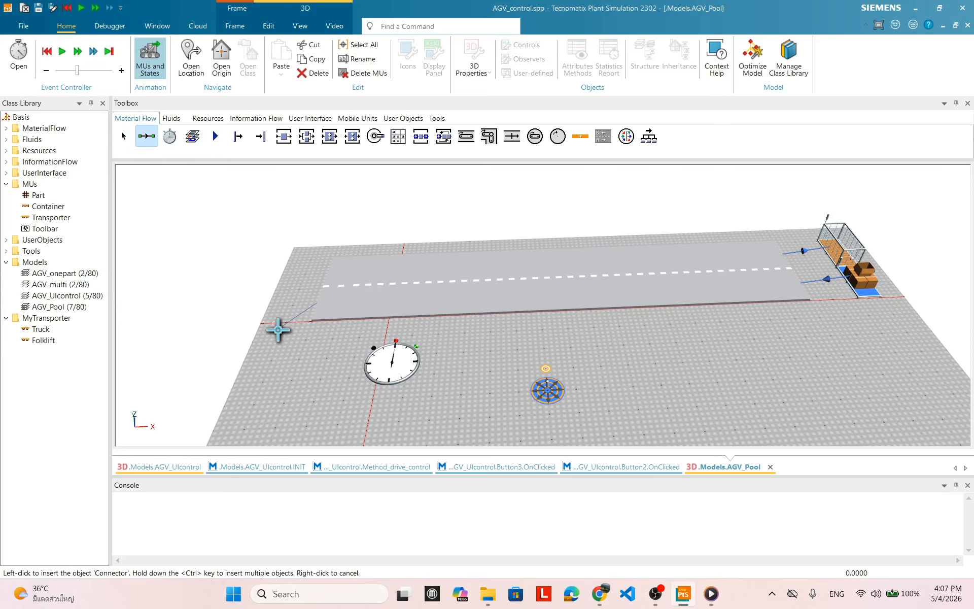
{"action": "left_click", "coordinate": [276, 326]}
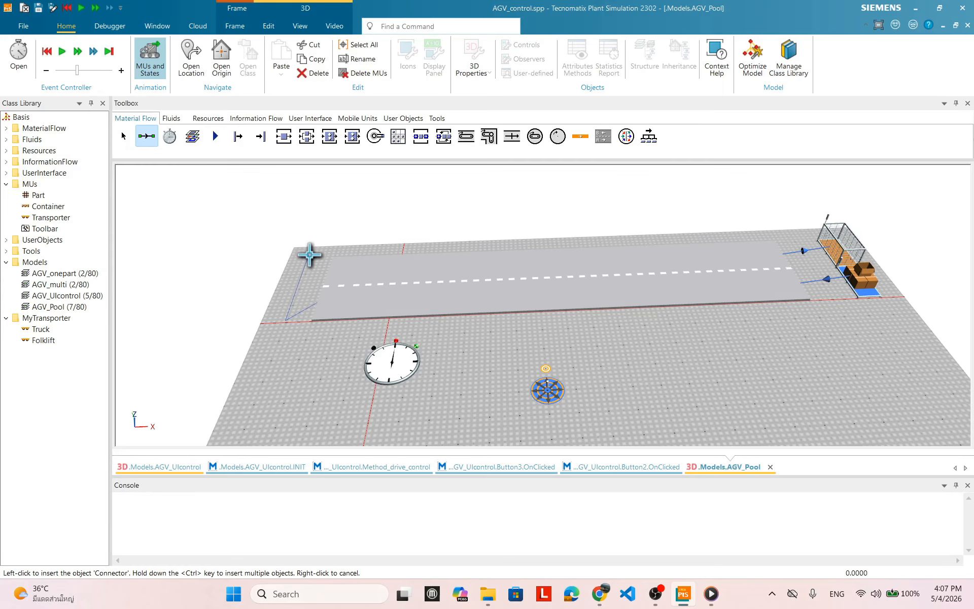
{"action": "left_click", "coordinate": [326, 276]}
{"action": "left_click_drag", "start_coordinate": [438, 297], "coordinate": [451, 321]}
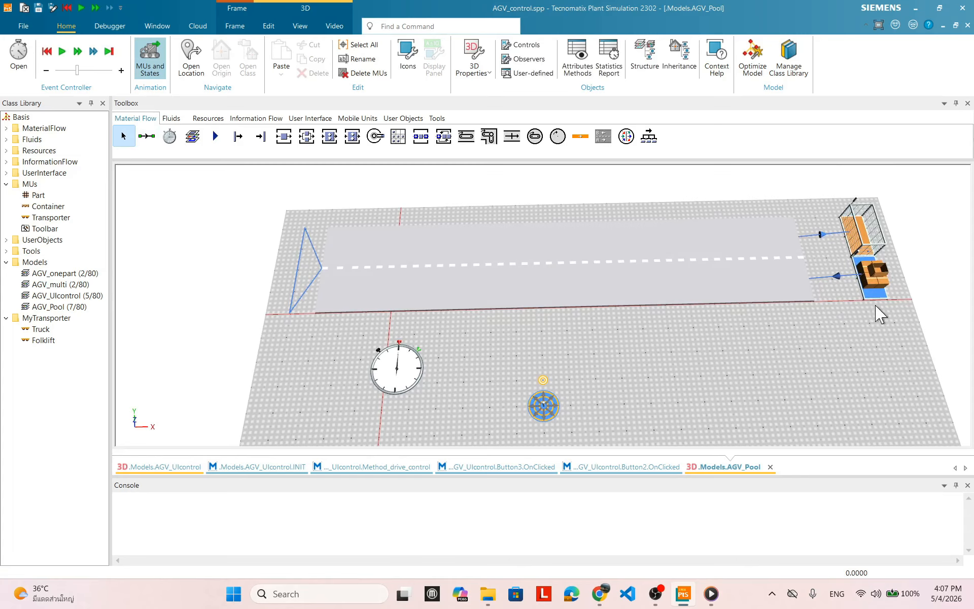
Step: Run the simulation to check the trucks on the redrawn loop, and reset it
{"action": "right_click", "coordinate": [743, 337]}
{"action": "key", "text": "Escape"}
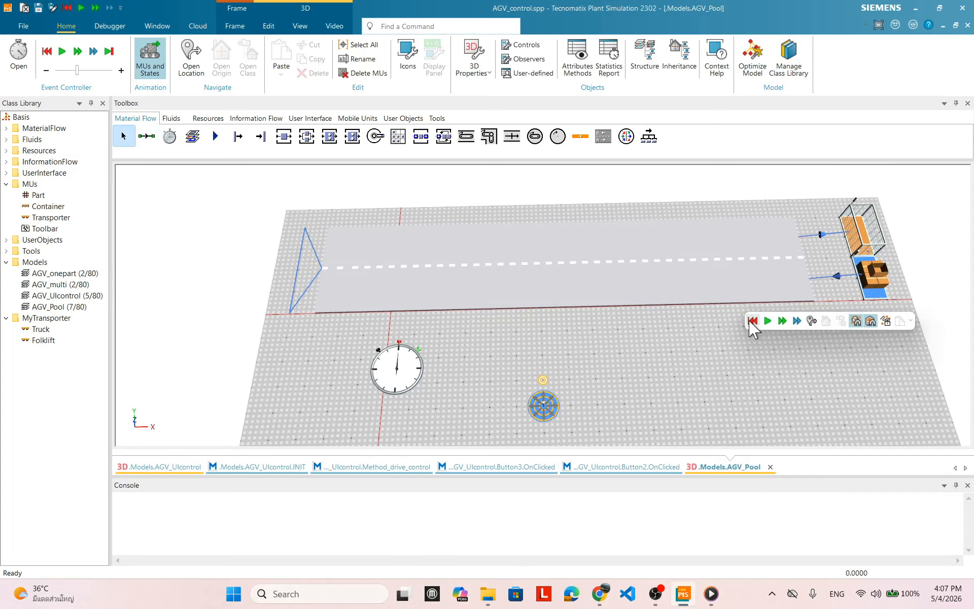
{"action": "left_click", "coordinate": [767, 320]}
{"action": "right_click", "coordinate": [722, 338]}
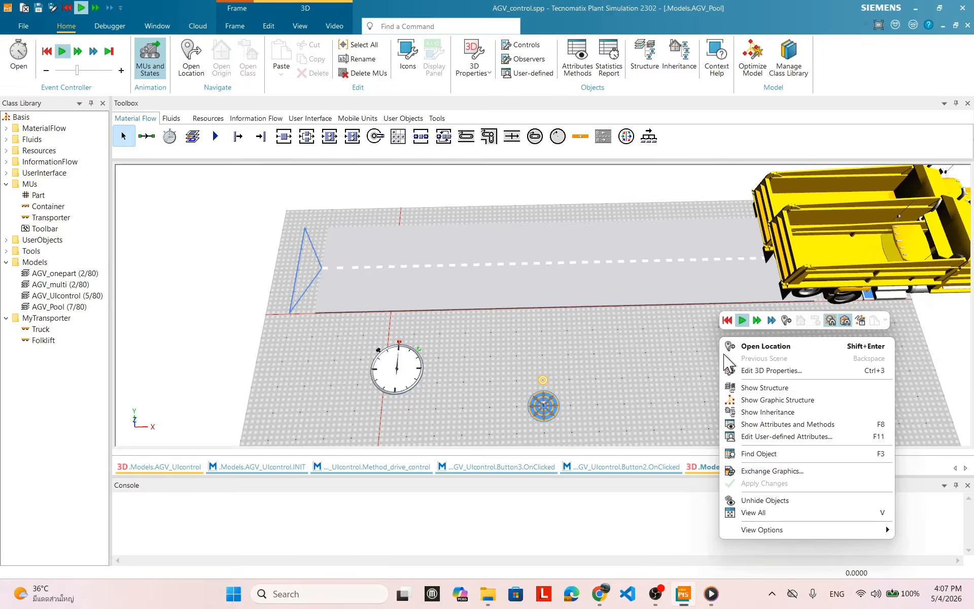
{"action": "left_click", "coordinate": [726, 320]}
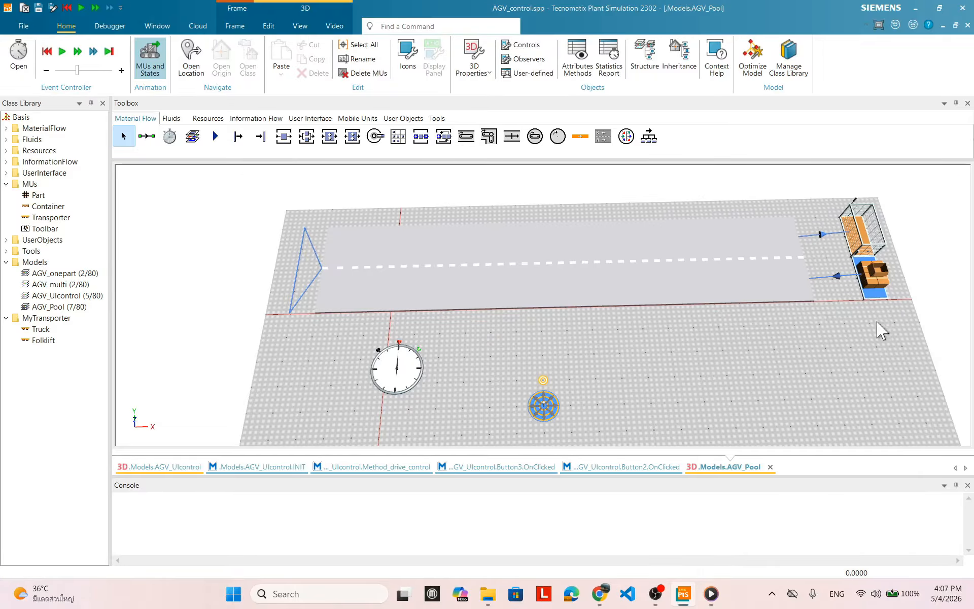
Step: Set the Source's creation amount to 1 so it produces a single Truck
{"action": "double_click", "coordinate": [877, 280]}
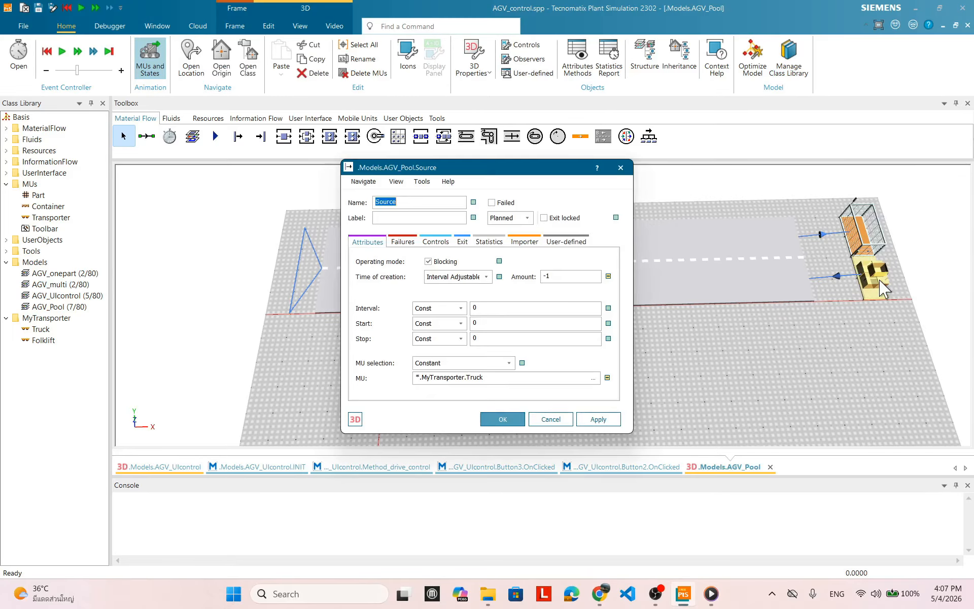
{"action": "left_click", "coordinate": [583, 279]}
{"action": "type", "text": "1"}
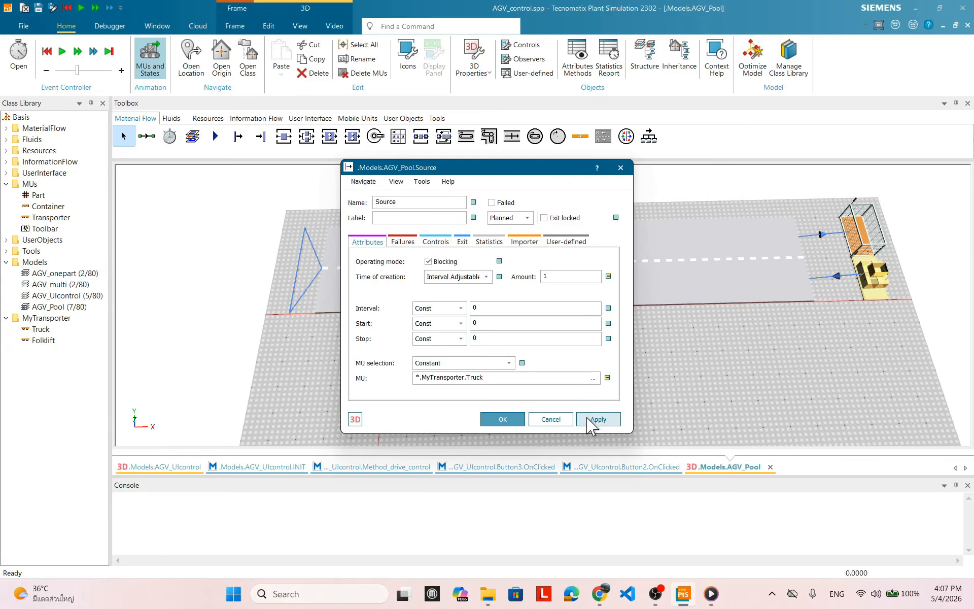
{"action": "left_click", "coordinate": [499, 421]}
Step: Run the simulation to watch the single truck travel the looped track
{"action": "right_click", "coordinate": [776, 358]}
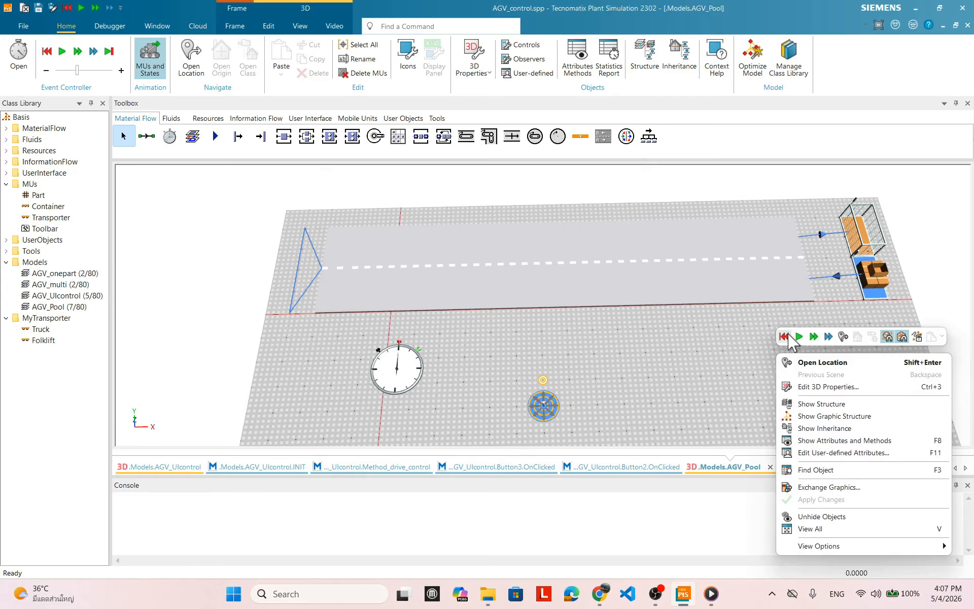
{"action": "left_click", "coordinate": [797, 336]}
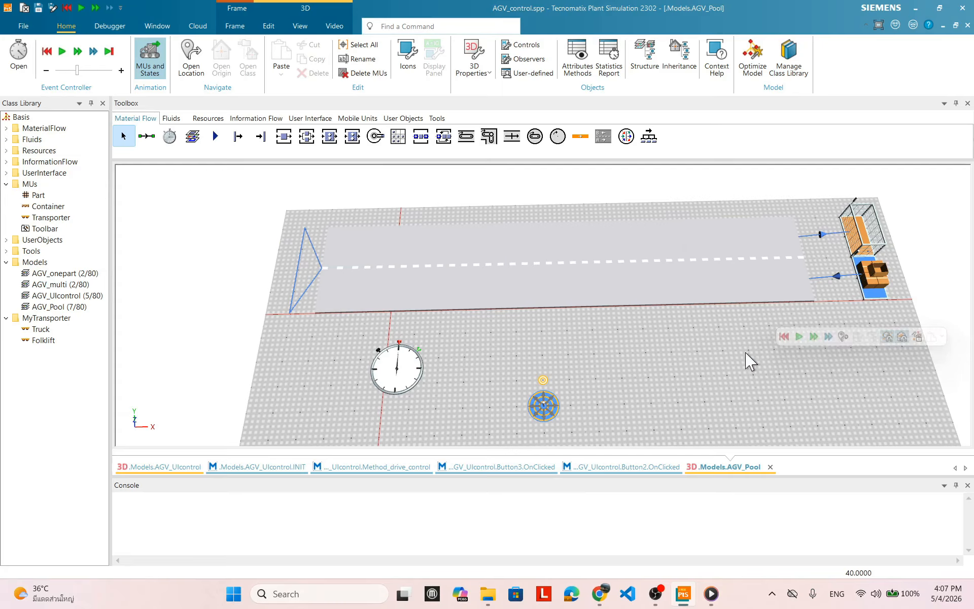
{"action": "right_click", "coordinate": [677, 352]}
{"action": "left_click", "coordinate": [634, 340]}
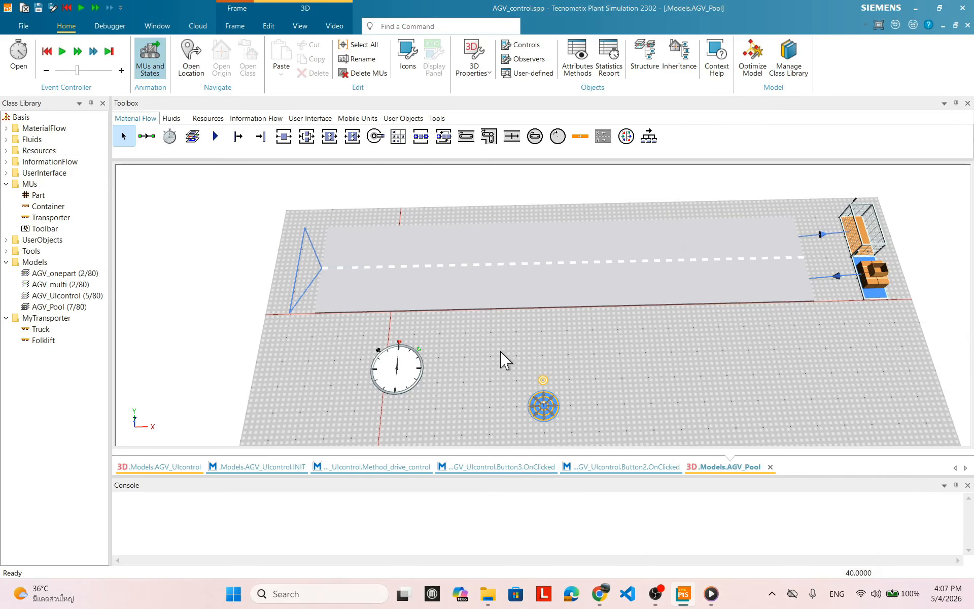
Step: Slow the event controller's real-time factor to 1, and reset and restart the simulation
{"action": "left_click", "coordinate": [417, 370]}
{"action": "double_click", "coordinate": [416, 370]}
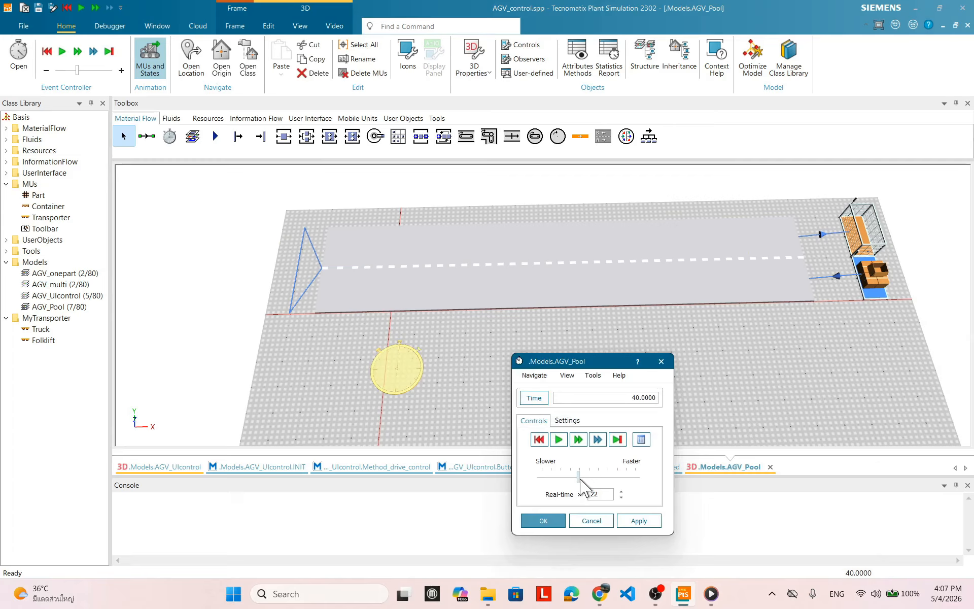
{"action": "left_click_drag", "start_coordinate": [580, 479], "coordinate": [550, 481]}
{"action": "left_click", "coordinate": [640, 521]}
{"action": "left_click", "coordinate": [538, 440]}
{"action": "left_click", "coordinate": [557, 439]}
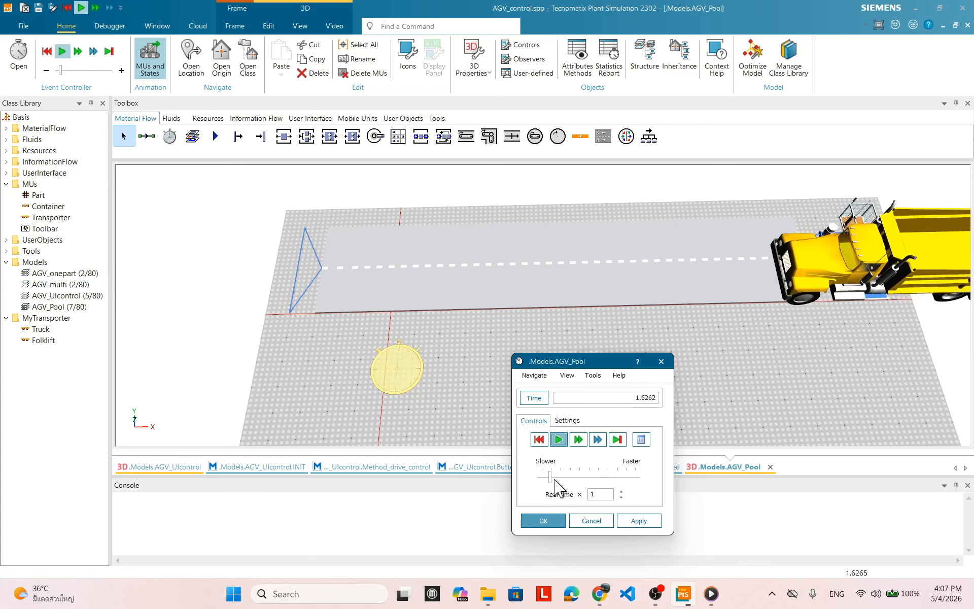
Step: Raise the real-time factor to 4.5 while watching the truck, reset the simulation, and close the event controller
{"action": "left_click", "coordinate": [620, 490]}
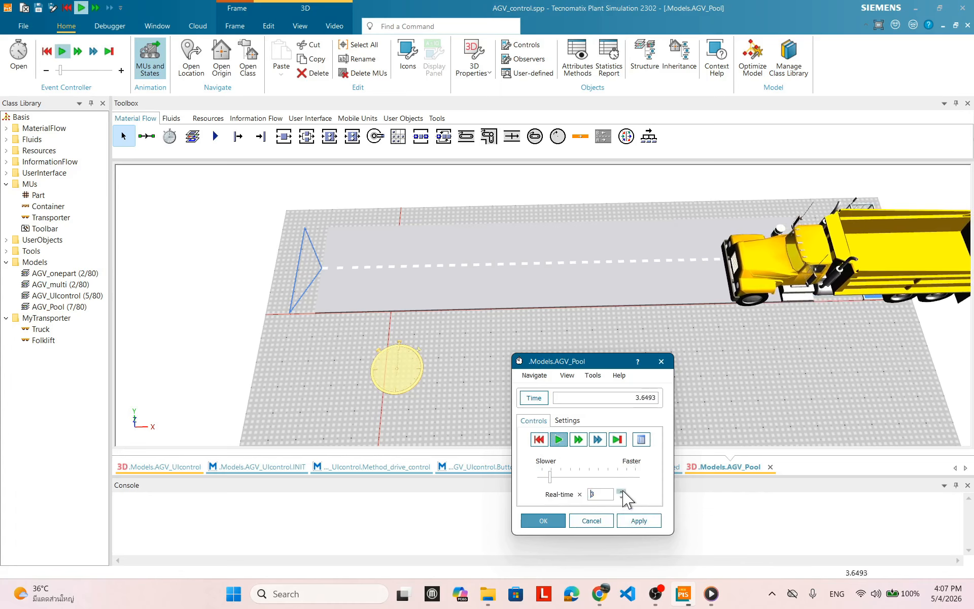
{"action": "left_click", "coordinate": [621, 491]}
{"action": "left_click", "coordinate": [621, 491]}
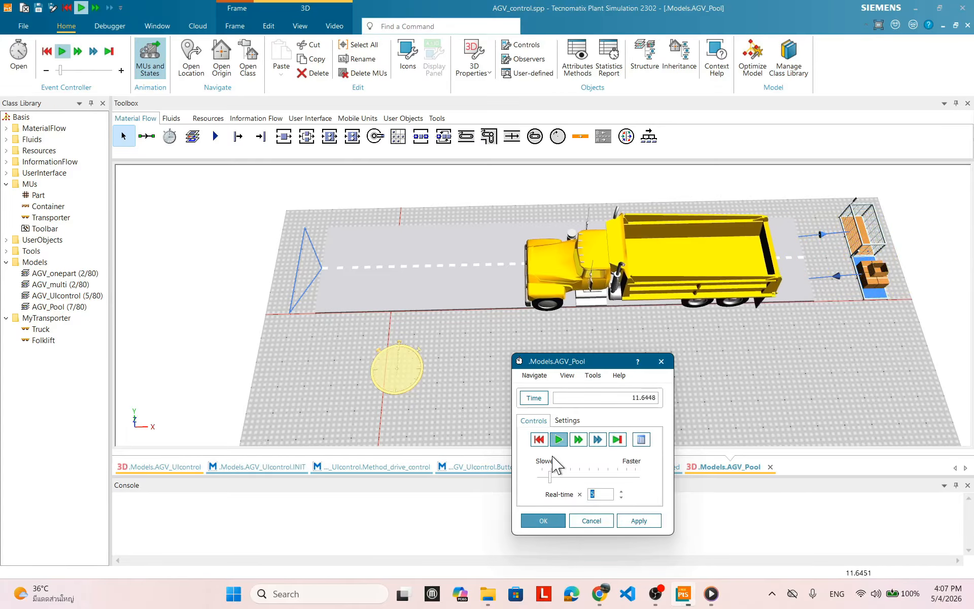
{"action": "left_click_drag", "start_coordinate": [551, 478], "coordinate": [548, 479]}
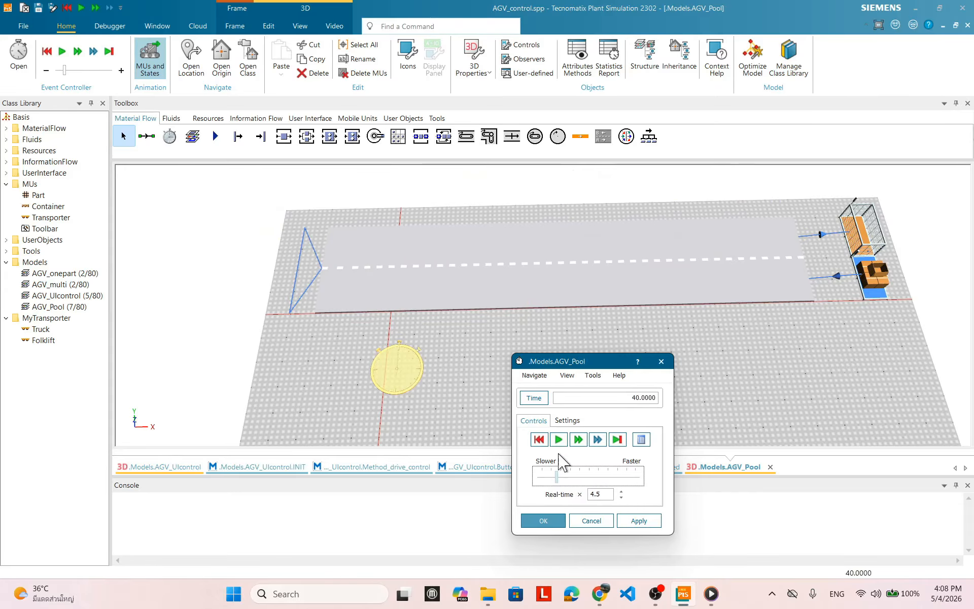
{"action": "left_click", "coordinate": [540, 440]}
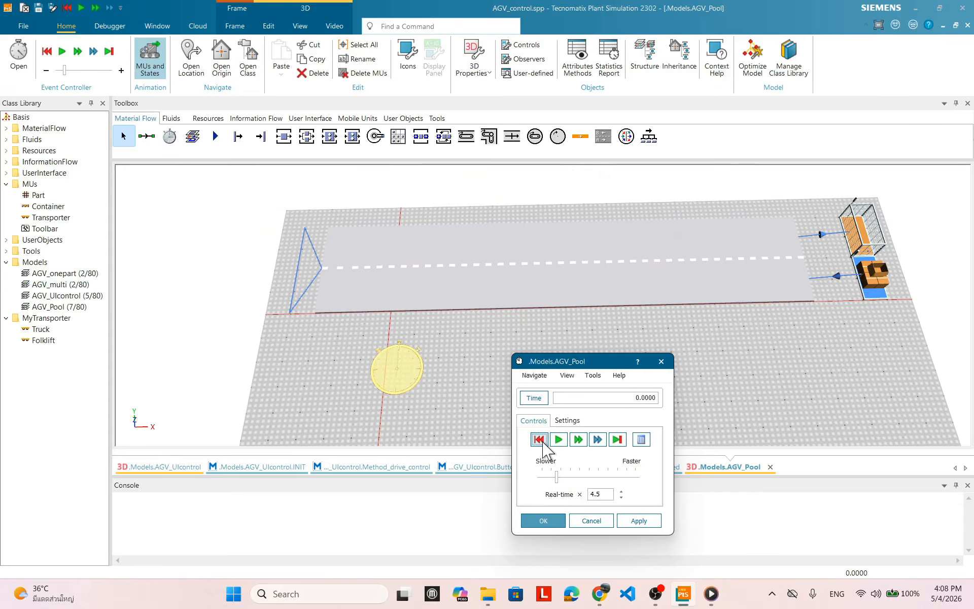
{"action": "left_click", "coordinate": [542, 521]}
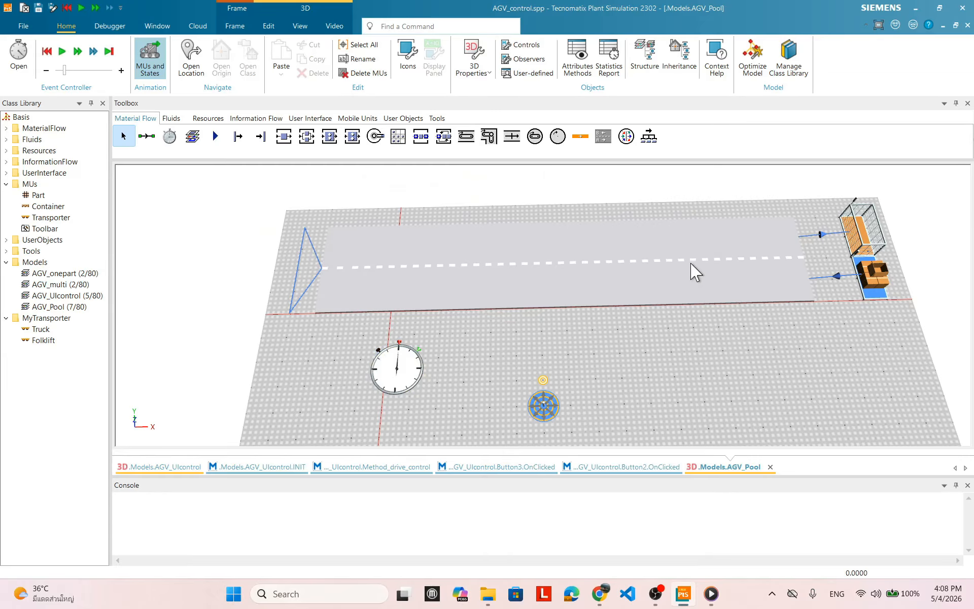
Step: Examine the Truck class's 3D transformation, appearance, MU animation, graphics and state settings, and its routing settings, discarding any changes
{"action": "left_click_drag", "start_coordinate": [695, 271], "coordinate": [660, 339]}
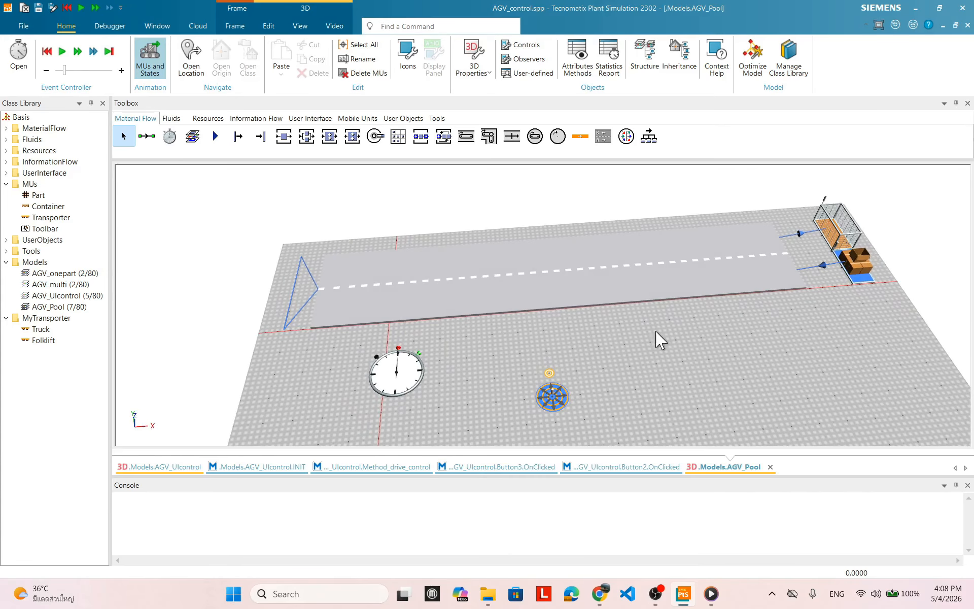
{"action": "double_click", "coordinate": [45, 330]}
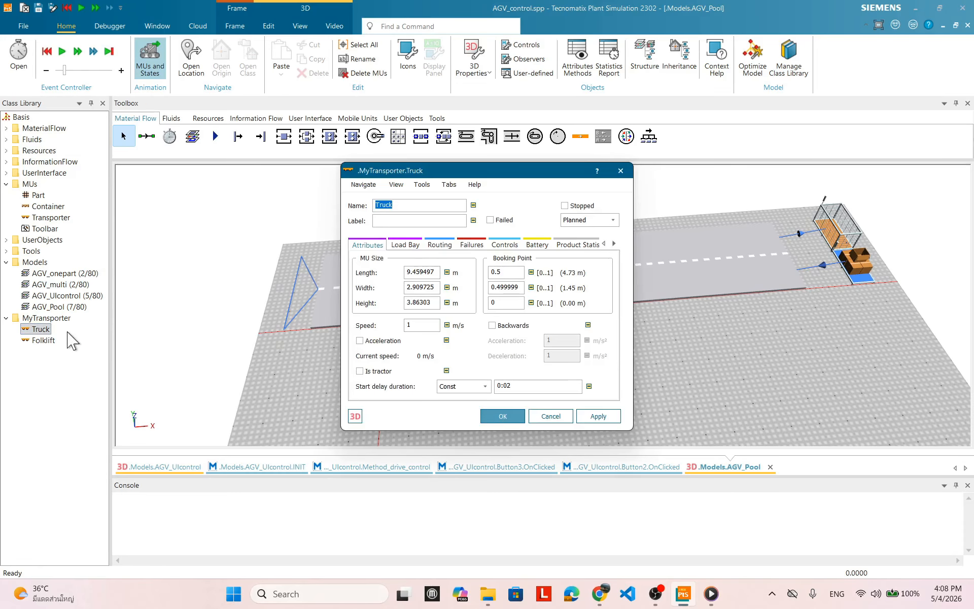
{"action": "left_click", "coordinate": [354, 416]}
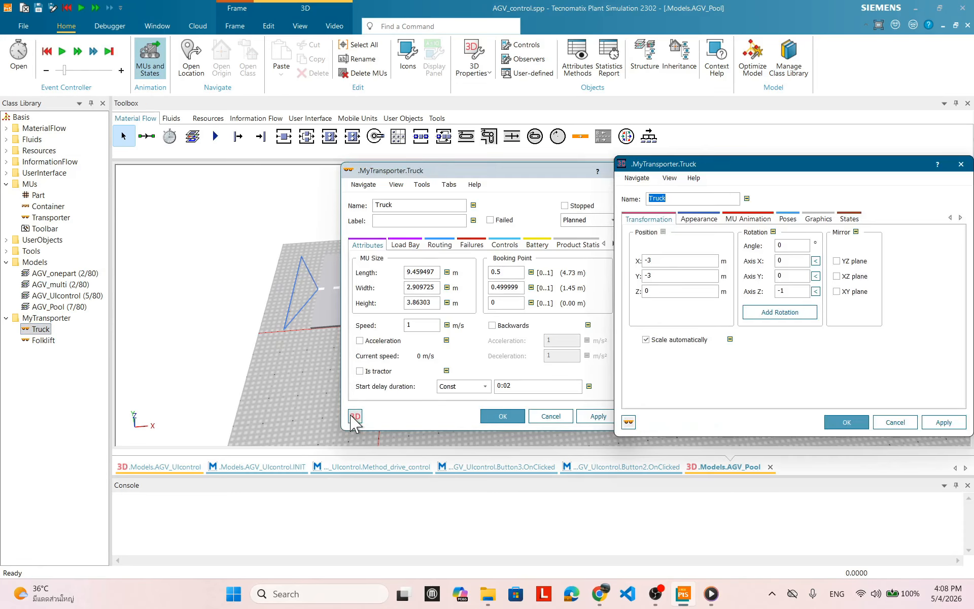
{"action": "left_click", "coordinate": [697, 219]}
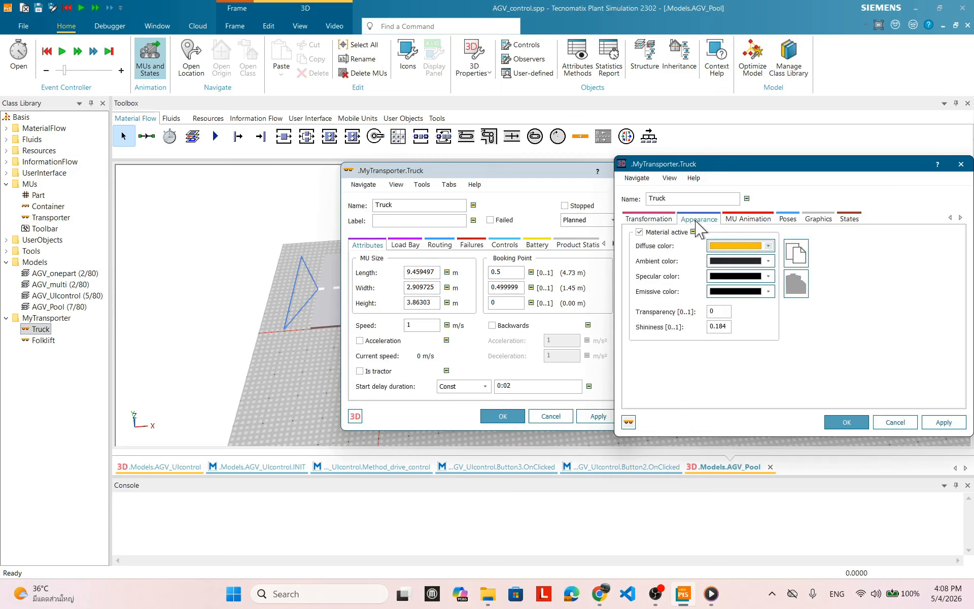
{"action": "left_click", "coordinate": [646, 219]}
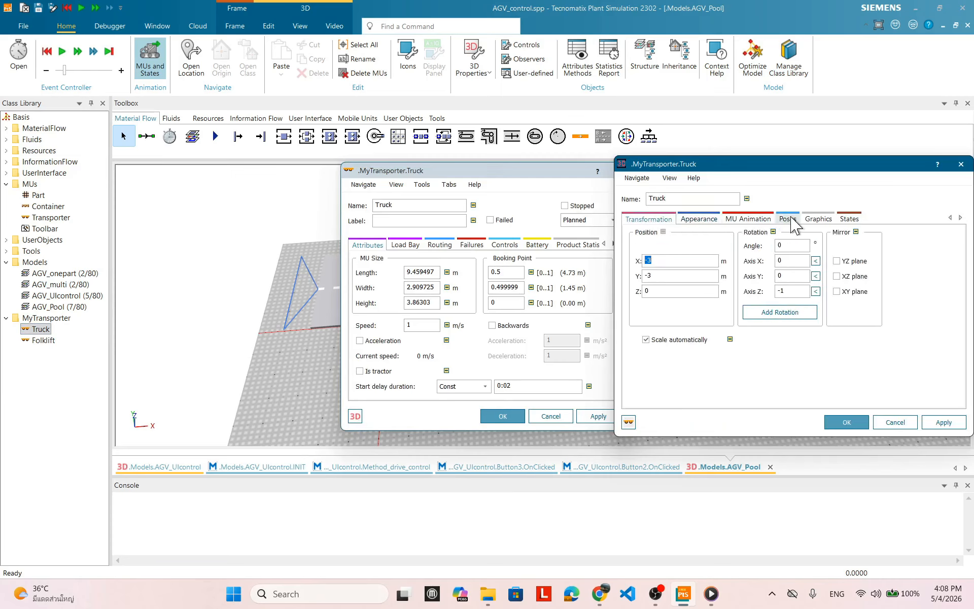
{"action": "left_click", "coordinate": [818, 219]}
{"action": "left_click_drag", "start_coordinate": [813, 173], "coordinate": [764, 177]}
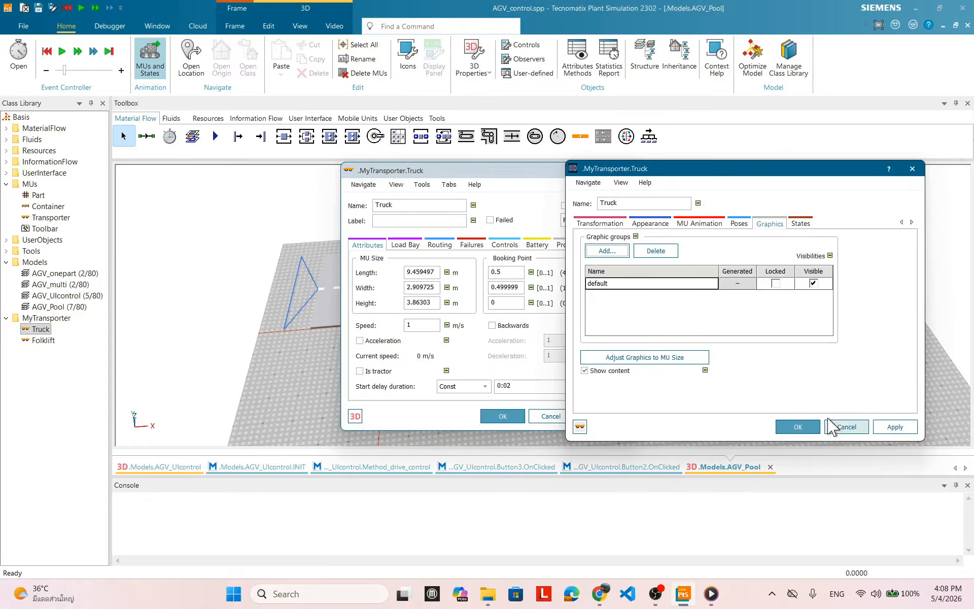
{"action": "left_click", "coordinate": [650, 224]}
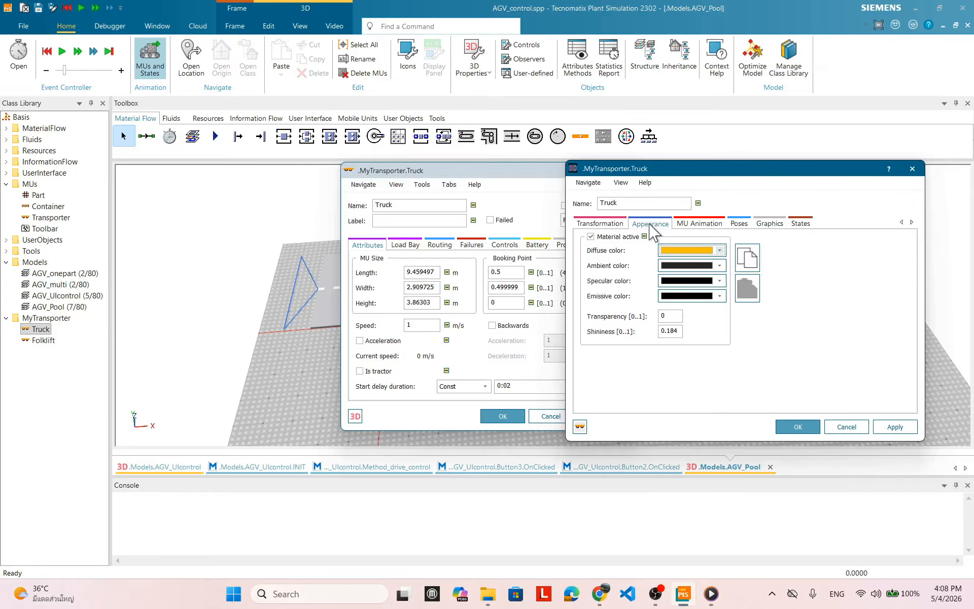
{"action": "left_click", "coordinate": [696, 227]}
{"action": "left_click", "coordinate": [801, 224]}
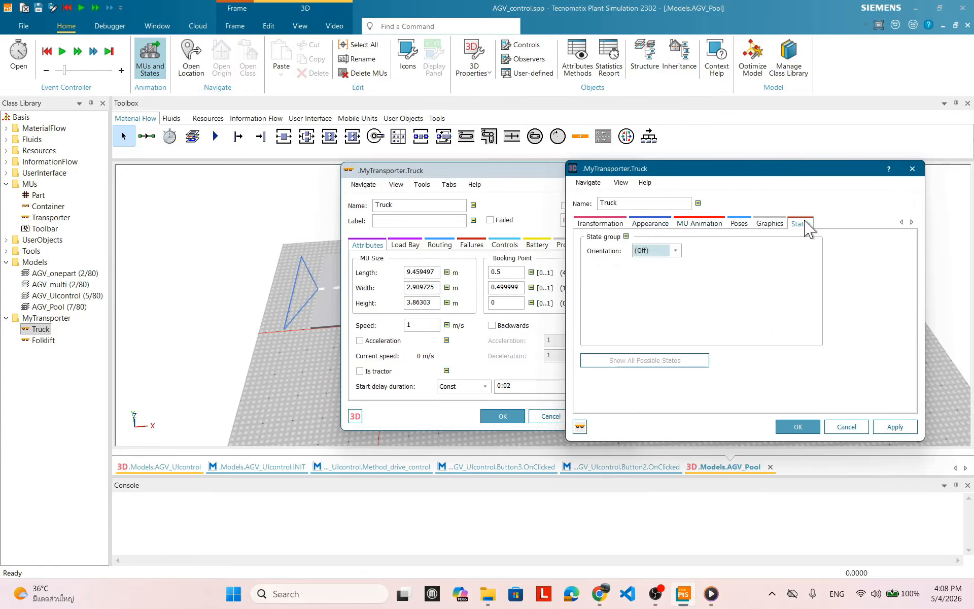
{"action": "left_click", "coordinate": [615, 225]}
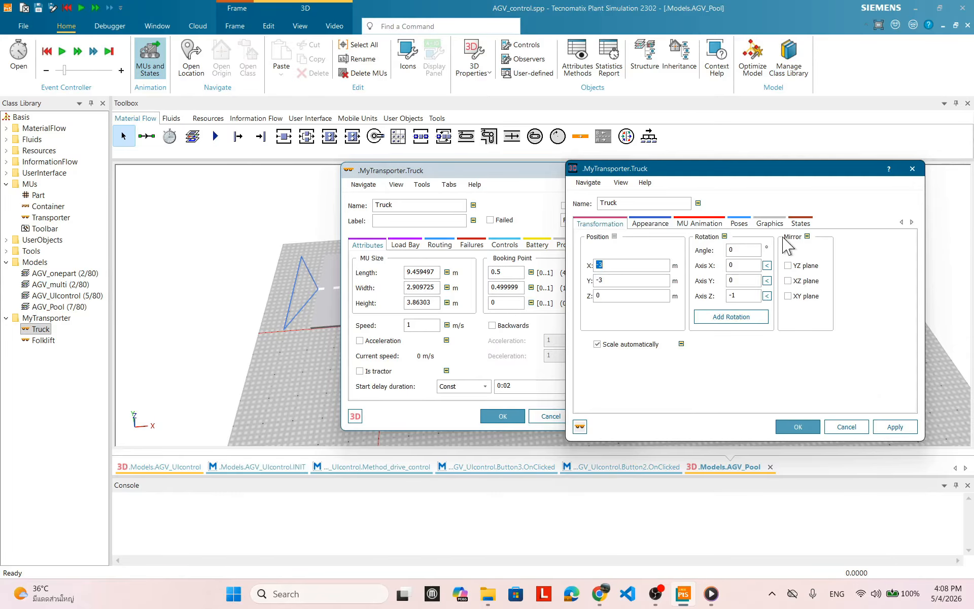
{"action": "left_click", "coordinate": [846, 427]}
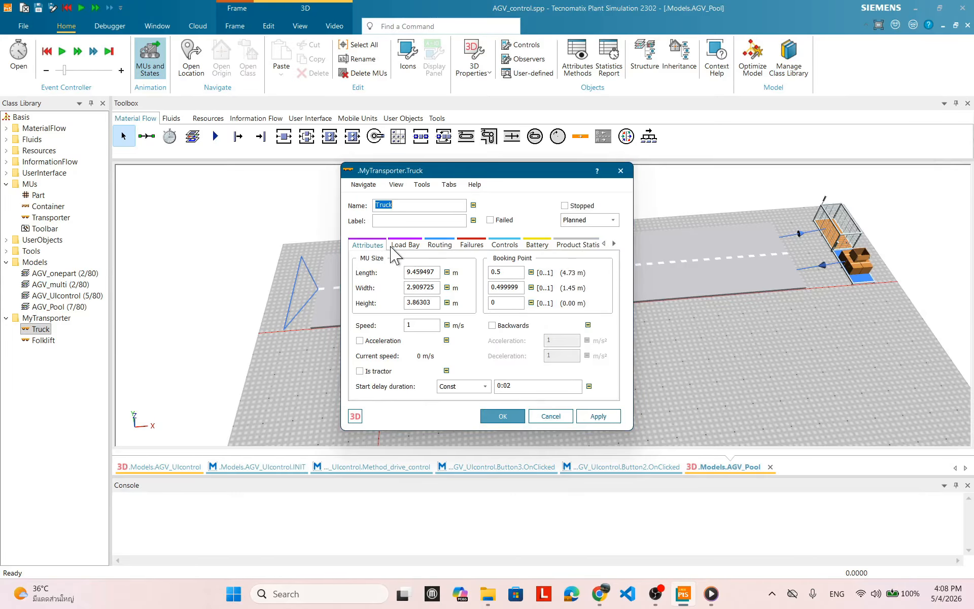
{"action": "left_click", "coordinate": [439, 245]}
{"action": "left_click", "coordinate": [549, 409]}
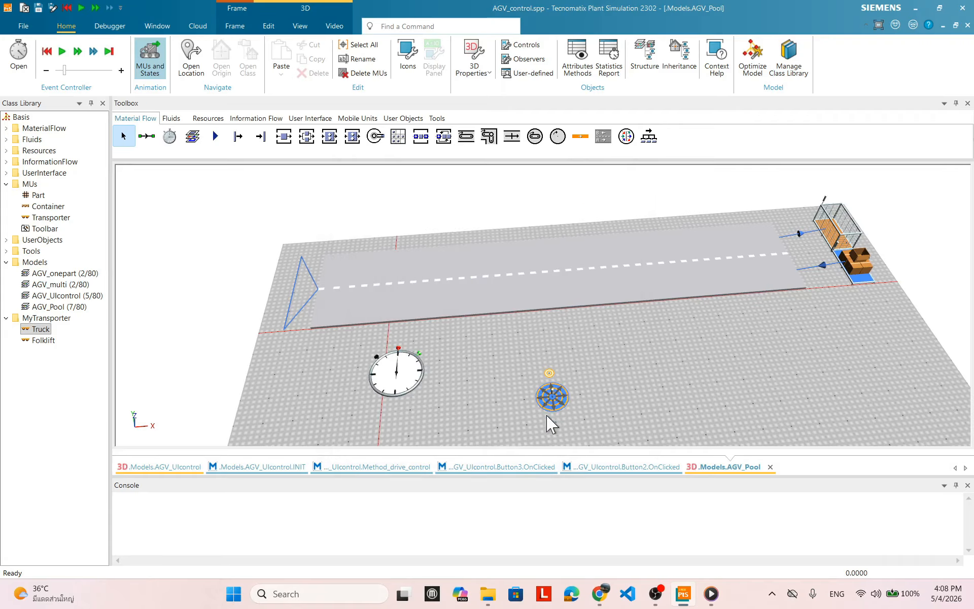
Step: Review the Truck class's 3D properties again, from appearance and MU animation to states and transformation, and discard any changes
{"action": "right_click", "coordinate": [42, 330]}
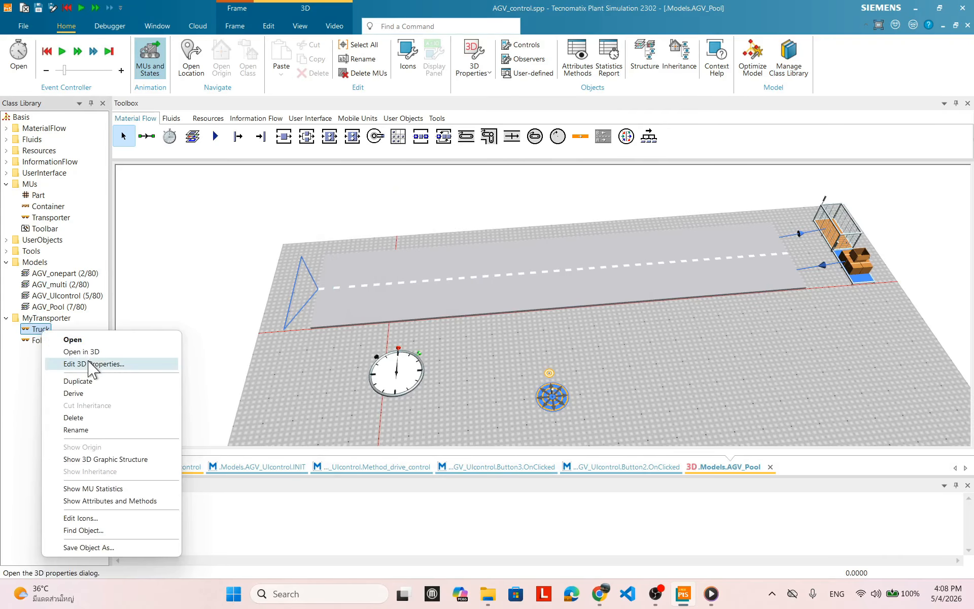
{"action": "left_click", "coordinate": [94, 363]}
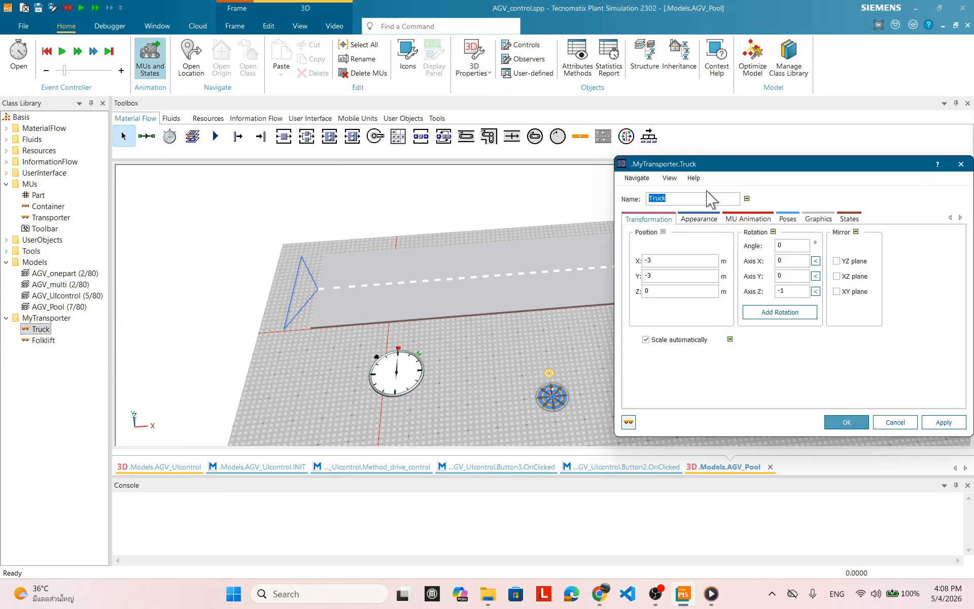
{"action": "left_click_drag", "start_coordinate": [755, 171], "coordinate": [437, 207]}
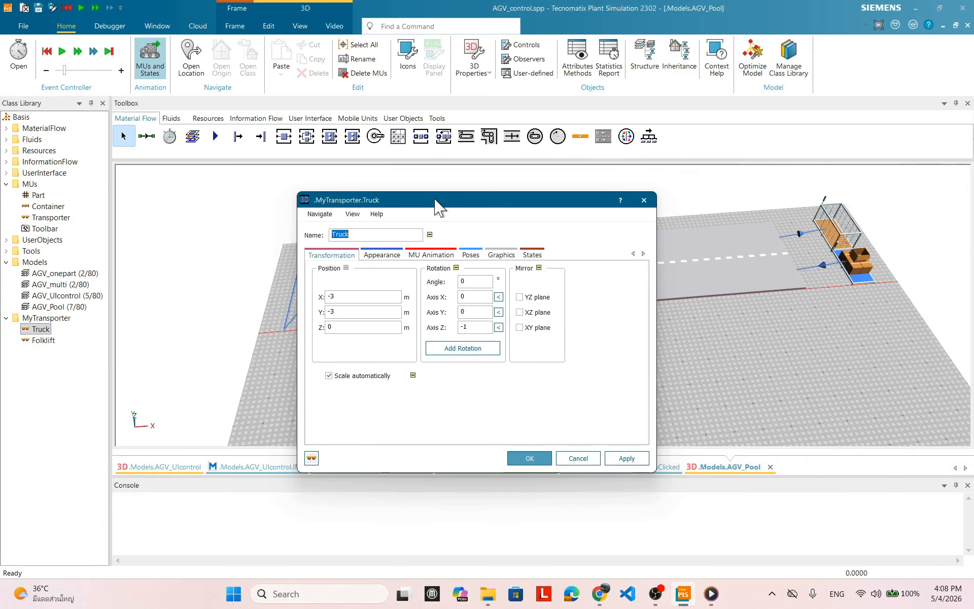
{"action": "left_click", "coordinate": [388, 255]}
{"action": "left_click", "coordinate": [435, 255]}
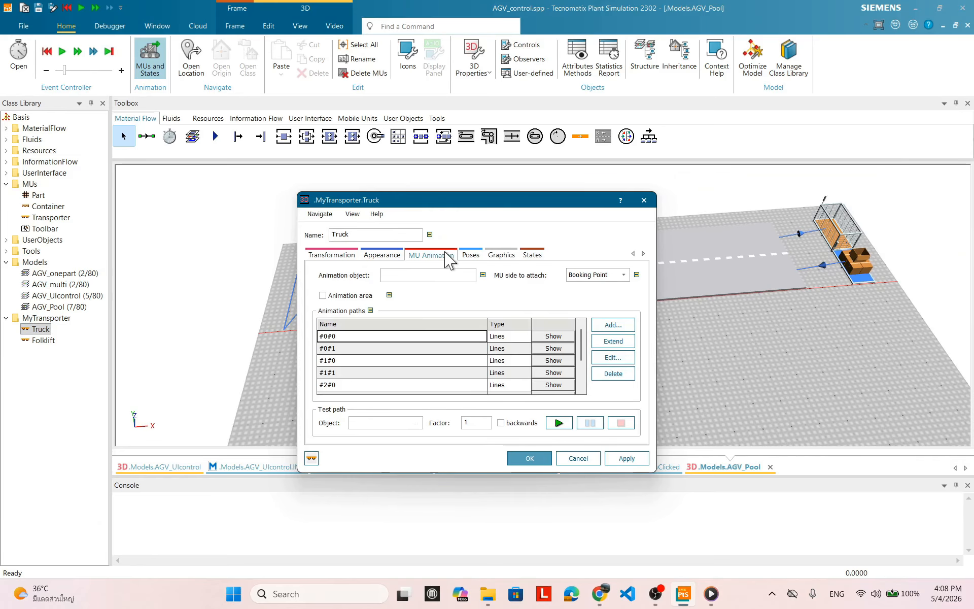
{"action": "left_click", "coordinate": [501, 254]}
{"action": "left_click", "coordinate": [532, 254]}
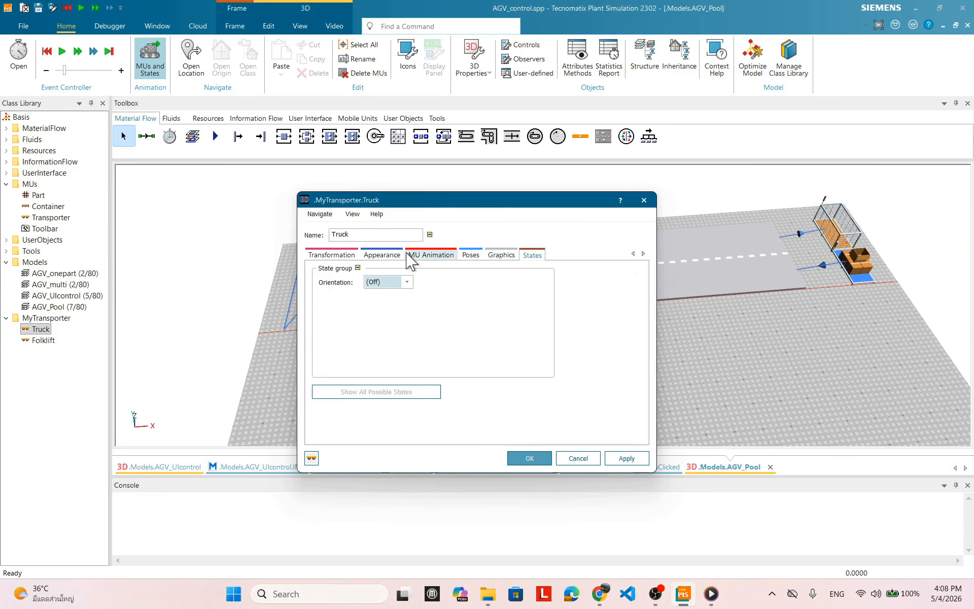
{"action": "left_click", "coordinate": [335, 254]}
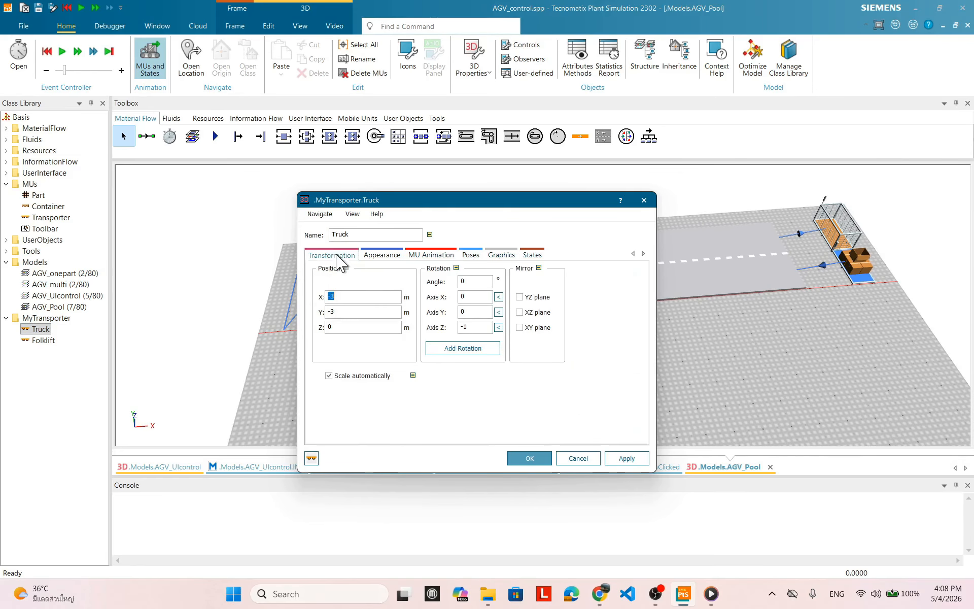
{"action": "left_click", "coordinate": [579, 460]}
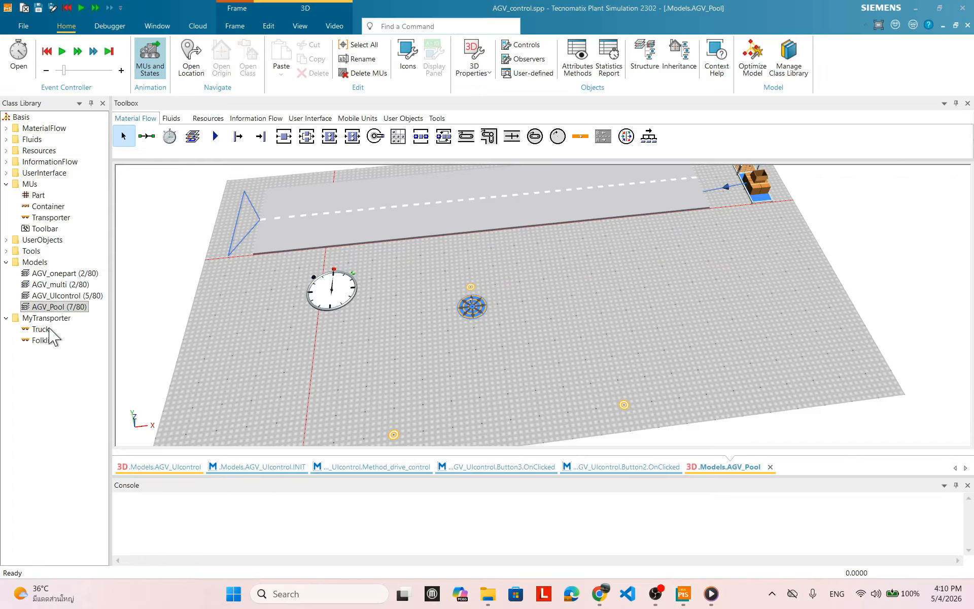
Step: Open the Truck class in 3D and set the dumptruck graphic's uniform scale to 0.4
{"action": "left_click", "coordinate": [49, 328]}
{"action": "right_click", "coordinate": [46, 329]}
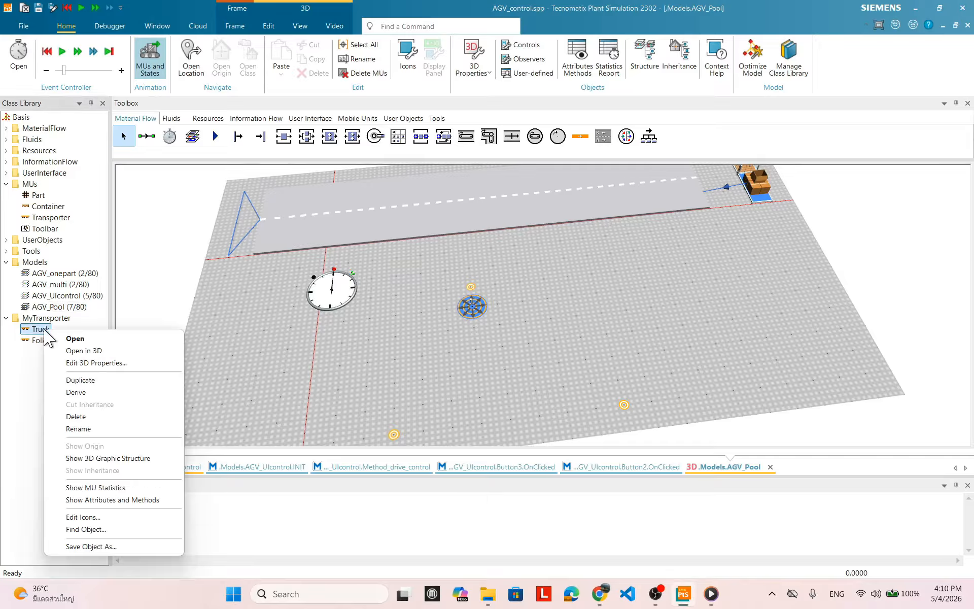
{"action": "left_click", "coordinate": [84, 350]}
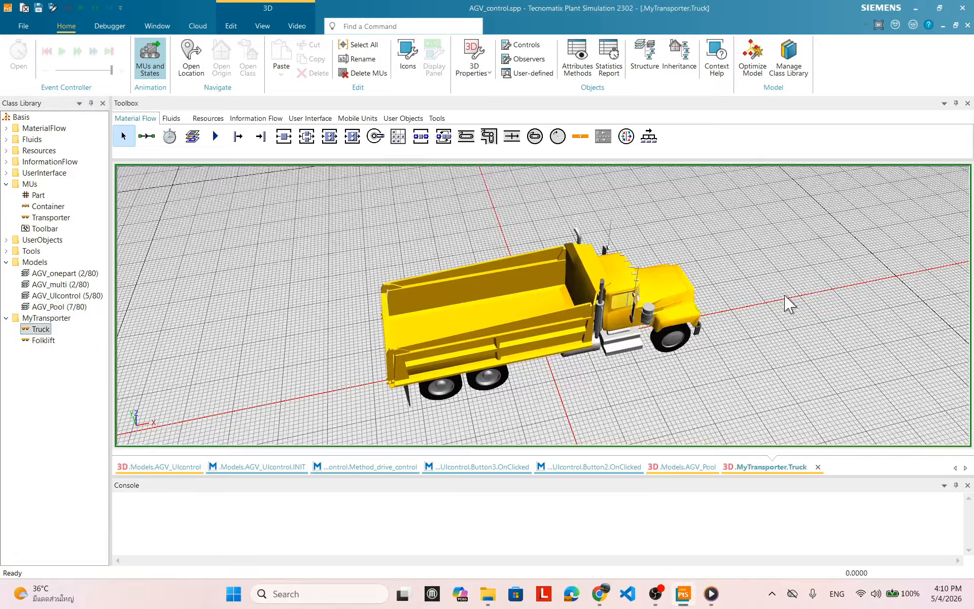
{"action": "left_click_drag", "start_coordinate": [788, 303], "coordinate": [695, 376]}
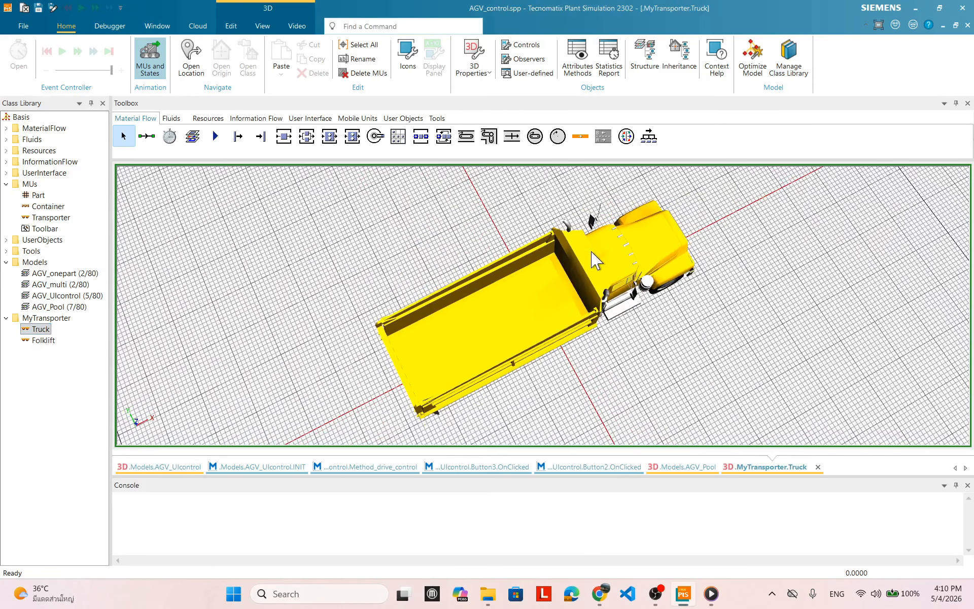
{"action": "double_click", "coordinate": [604, 266]}
{"action": "left_click_drag", "start_coordinate": [764, 198], "coordinate": [247, 292]}
{"action": "left_click", "coordinate": [417, 385]}
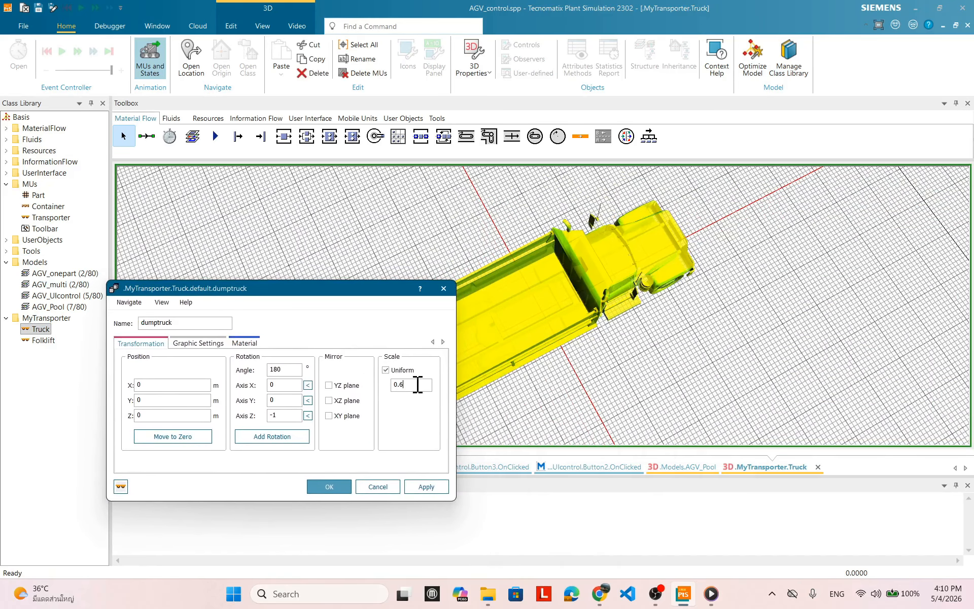
{"action": "key", "text": "BackSpace"}
{"action": "type", "text": "4"}
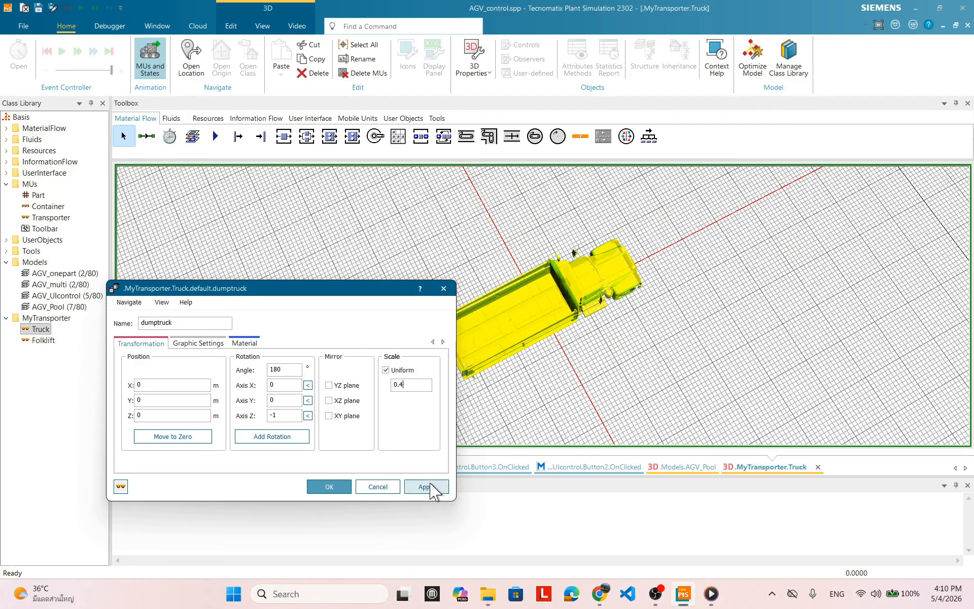
{"action": "left_click", "coordinate": [329, 486]}
{"action": "left_click_drag", "start_coordinate": [506, 397], "coordinate": [350, 364]}
Step: Close the AGV_UIcontrol frame and the Truck's 3D view, and return to the AGV_Pool frame
{"action": "left_click", "coordinate": [163, 466]}
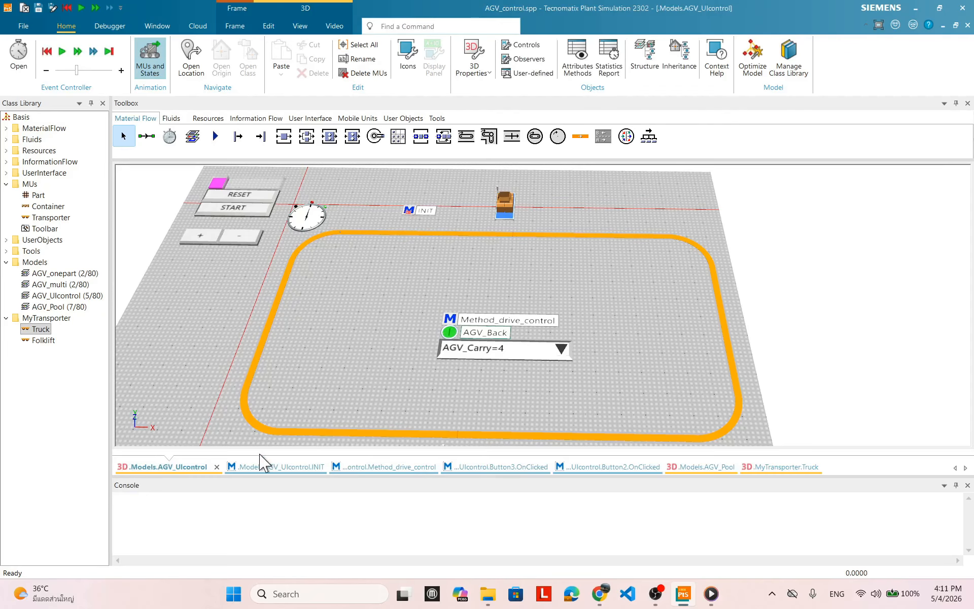
{"action": "left_click", "coordinate": [216, 466]}
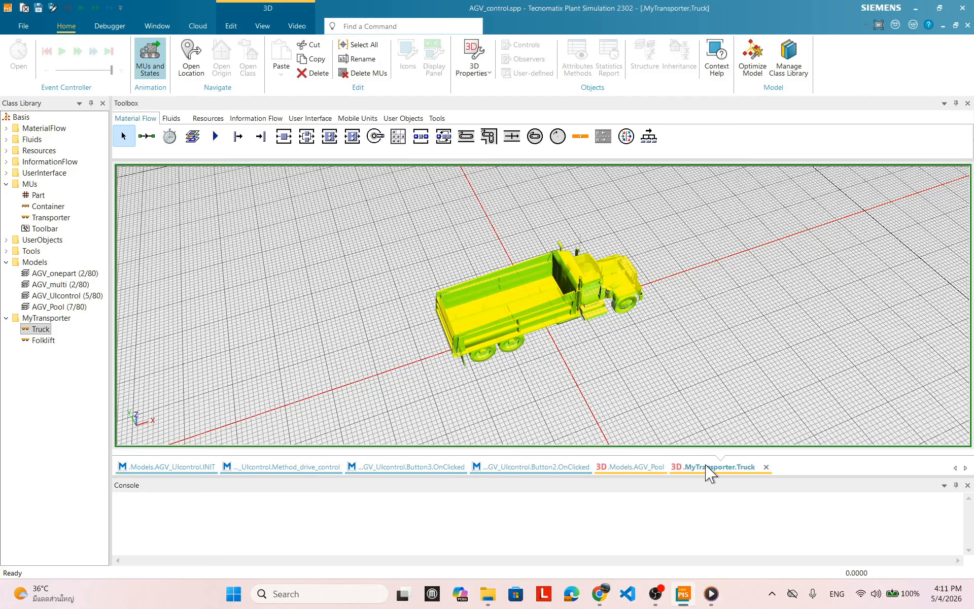
{"action": "left_click", "coordinate": [636, 467]}
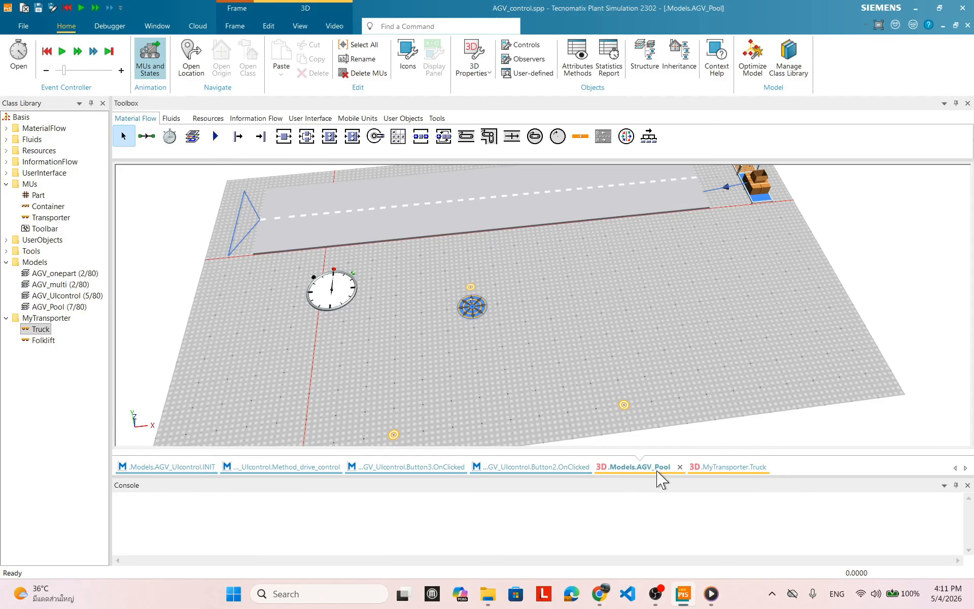
{"action": "left_click", "coordinate": [715, 467]}
{"action": "left_click", "coordinate": [766, 466]}
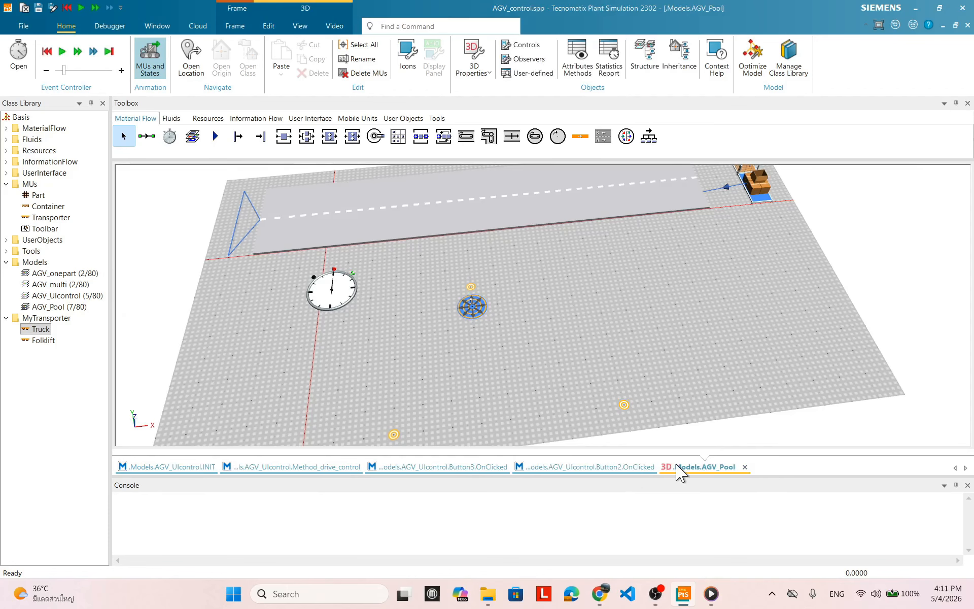
Step: Run the simulation to check the rescaled truck on the track, reset it, and close the event controller
{"action": "left_click_drag", "start_coordinate": [512, 277], "coordinate": [561, 326]}
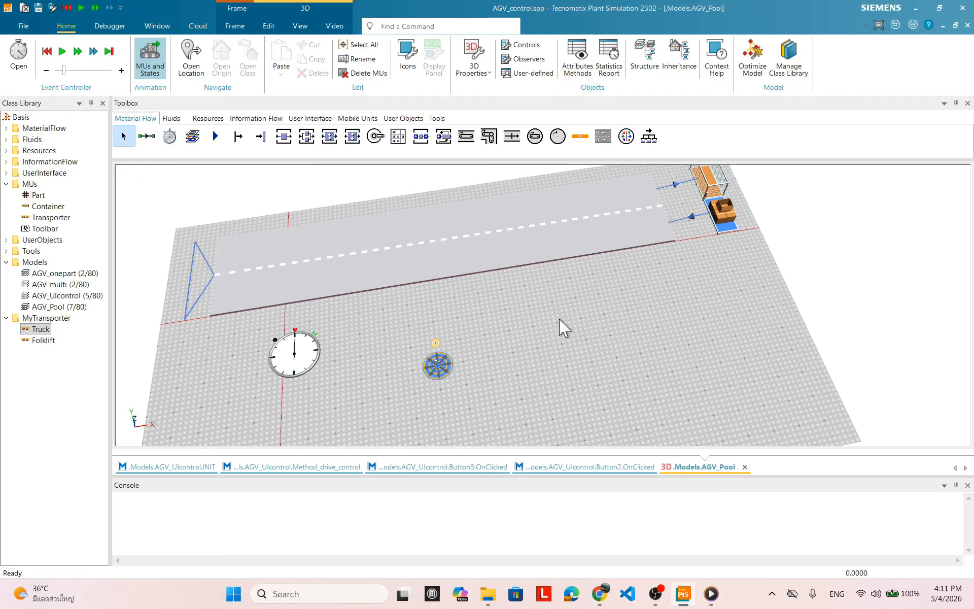
{"action": "scroll", "coordinate": [535, 297], "scroll_direction": "down", "scroll_amount": 1}
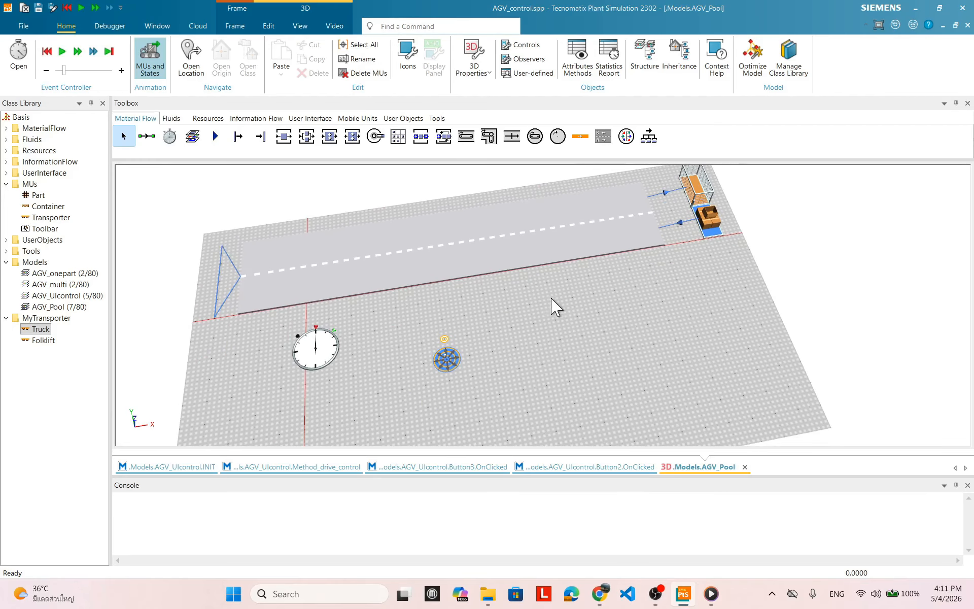
{"action": "scroll", "coordinate": [556, 307], "scroll_direction": "up", "scroll_amount": 1}
{"action": "double_click", "coordinate": [310, 322]}
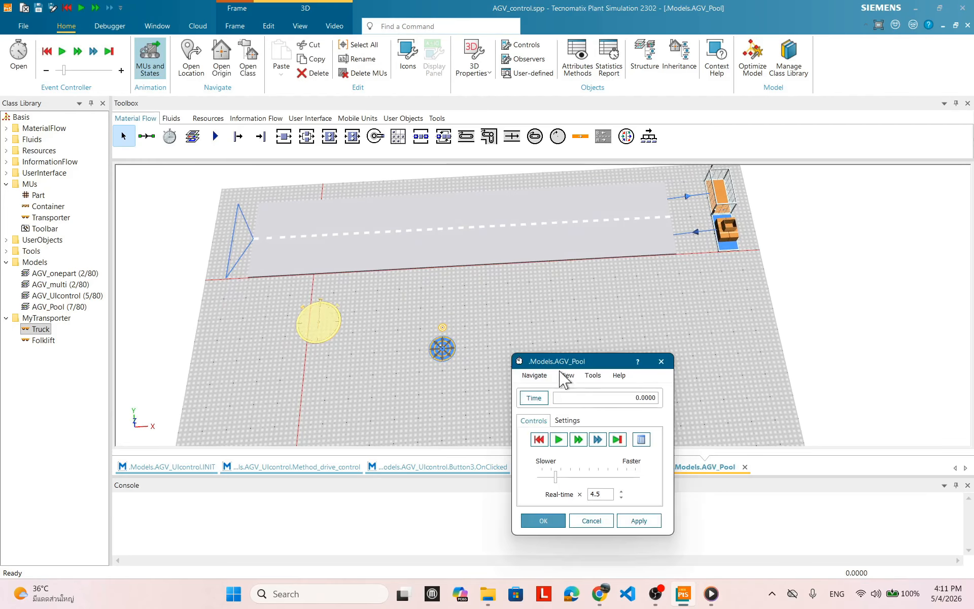
{"action": "left_click", "coordinate": [558, 440]}
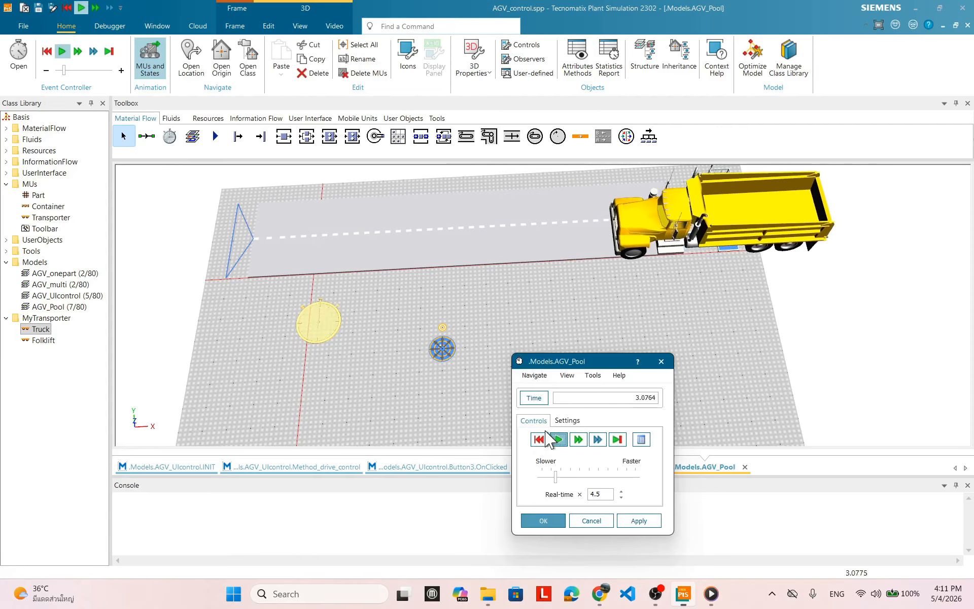
{"action": "left_click_drag", "start_coordinate": [561, 345], "coordinate": [572, 337]}
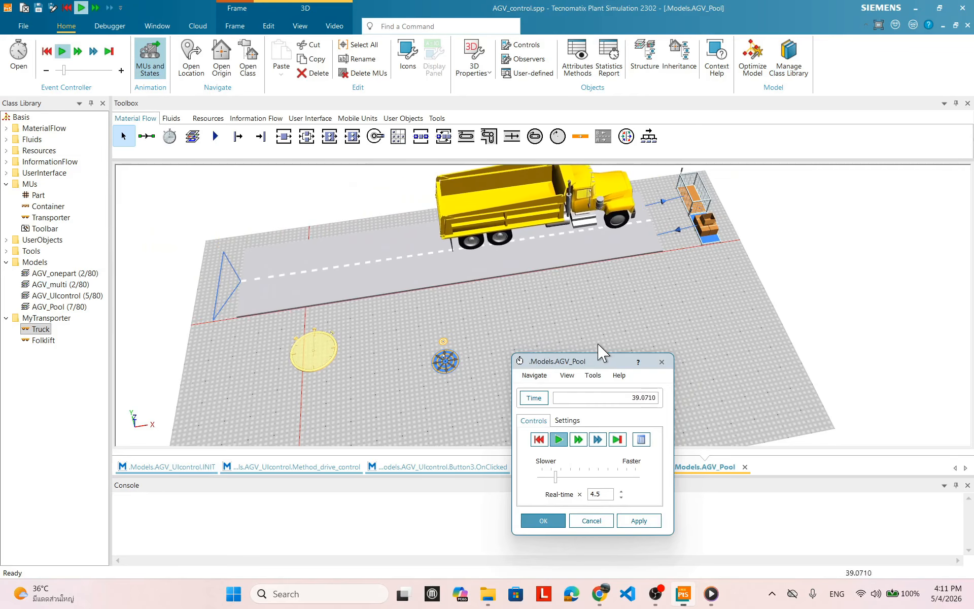
{"action": "left_click", "coordinate": [539, 440]}
{"action": "left_click", "coordinate": [551, 523]}
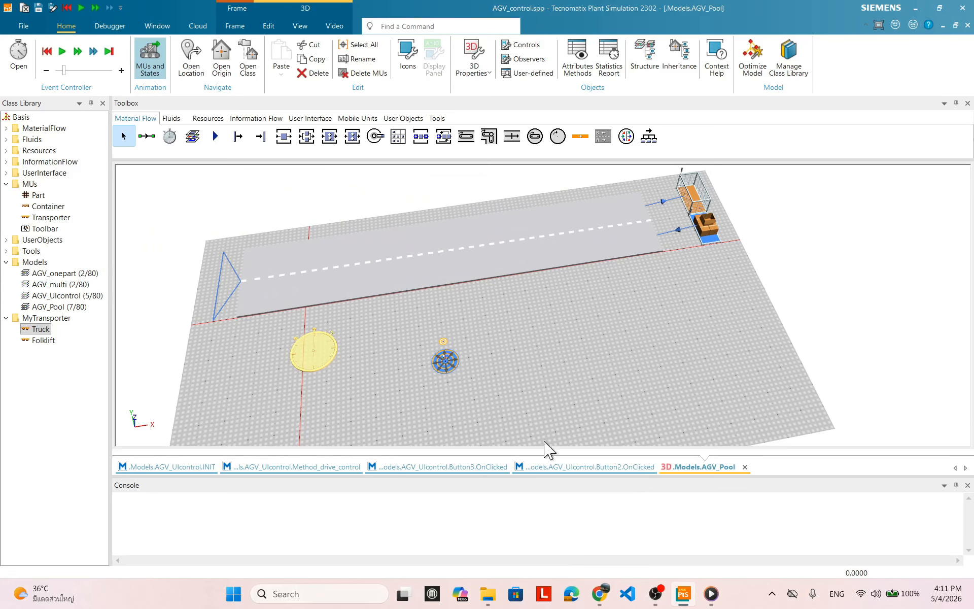
Step: Delete the connector that loops the two lanes together at the track end opposite the Source and Drain
{"action": "scroll", "coordinate": [637, 373], "scroll_direction": "down", "scroll_amount": 2}
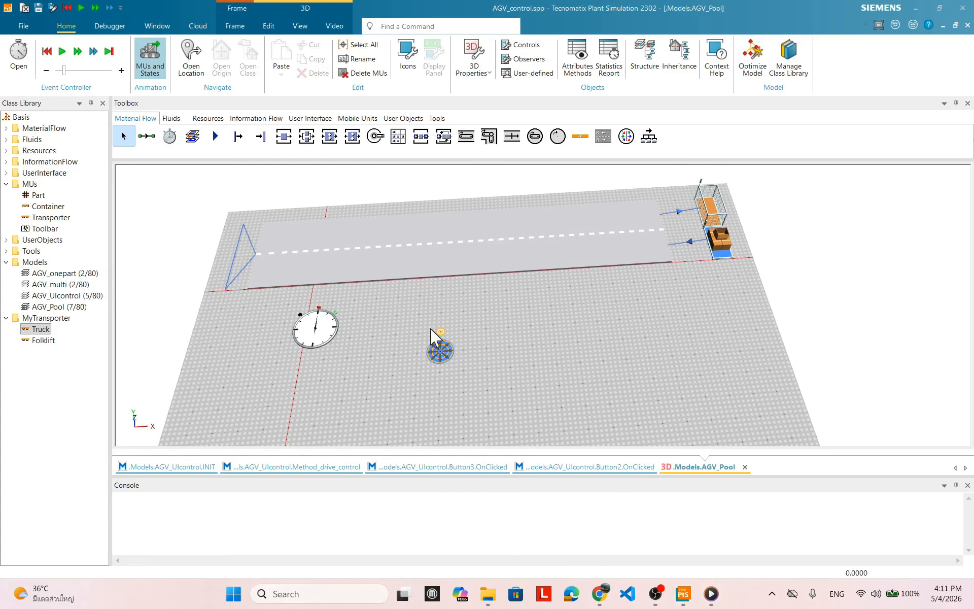
{"action": "left_click_drag", "start_coordinate": [402, 290], "coordinate": [351, 276]}
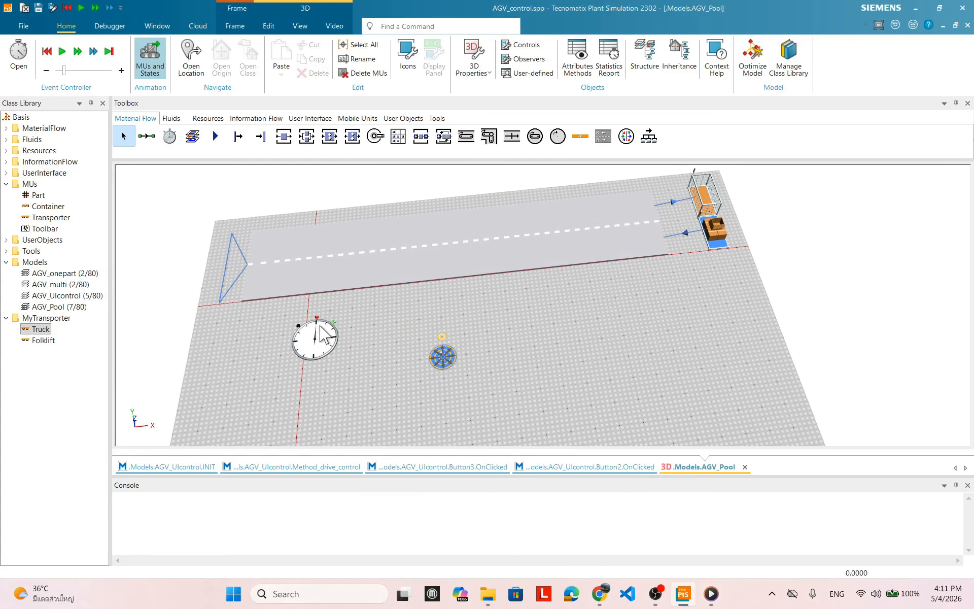
{"action": "left_click_drag", "start_coordinate": [463, 320], "coordinate": [521, 348]}
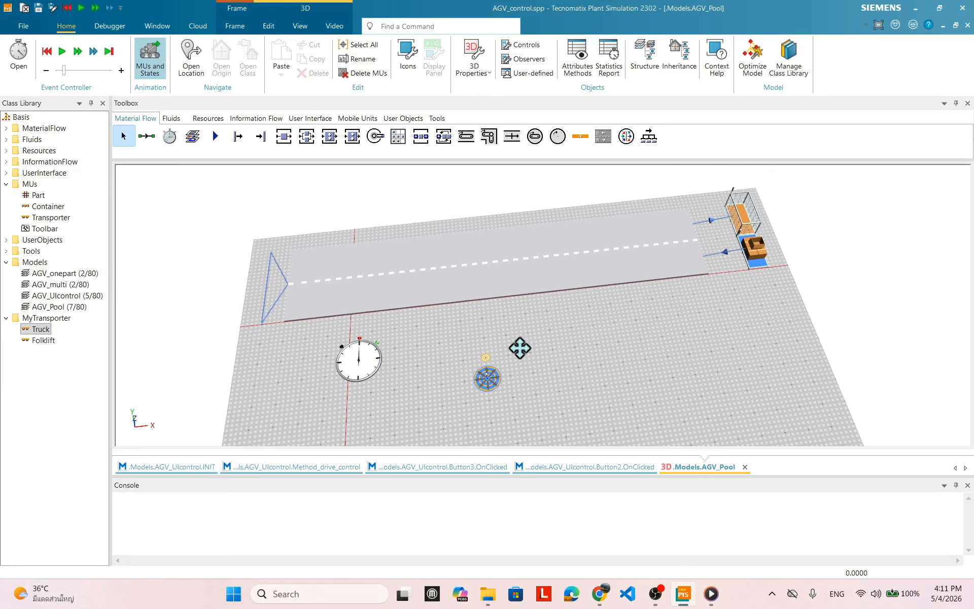
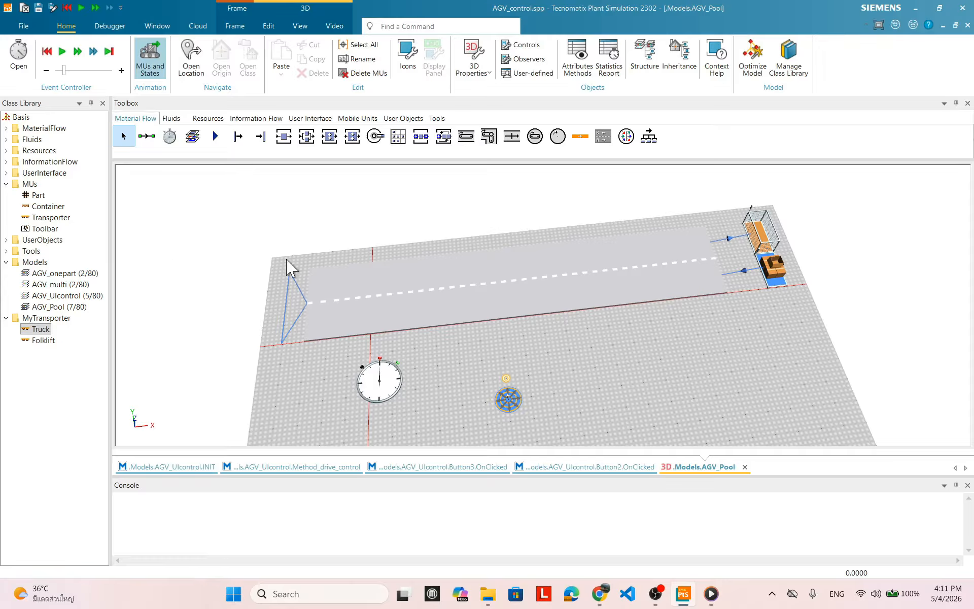
{"action": "left_click", "coordinate": [294, 280]}
{"action": "right_click", "coordinate": [299, 287]}
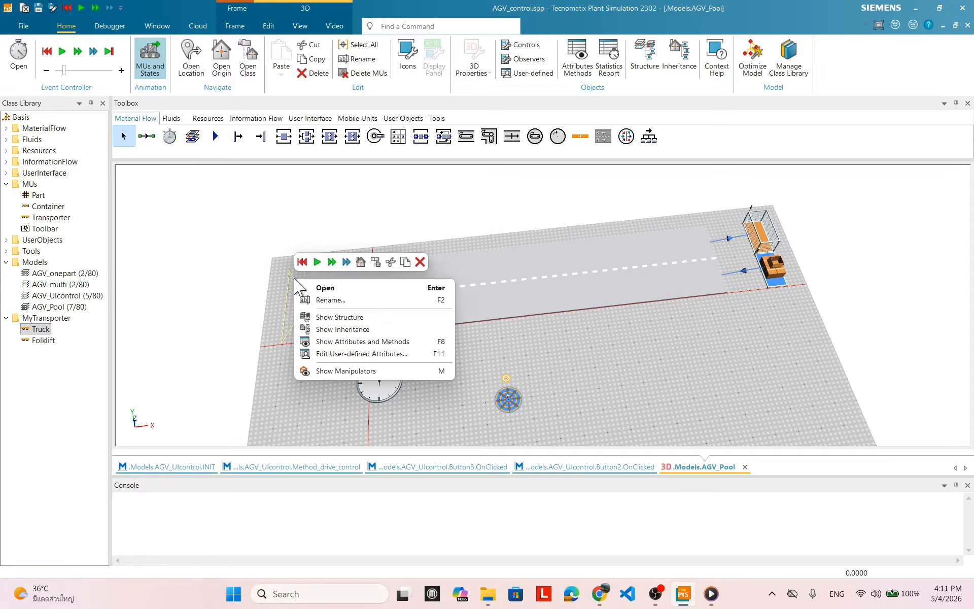
{"action": "left_click", "coordinate": [420, 262]}
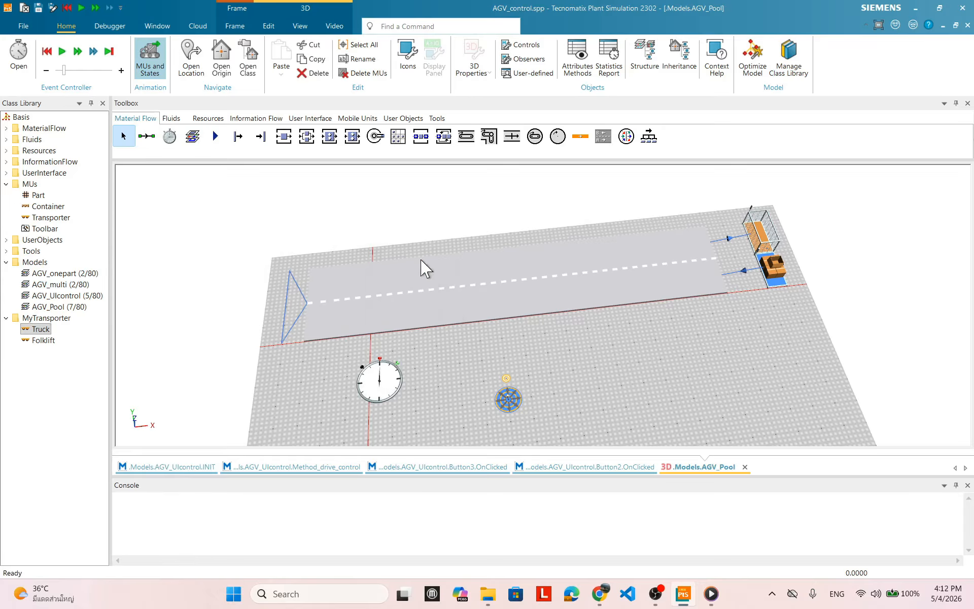
{"action": "left_click", "coordinate": [434, 335]}
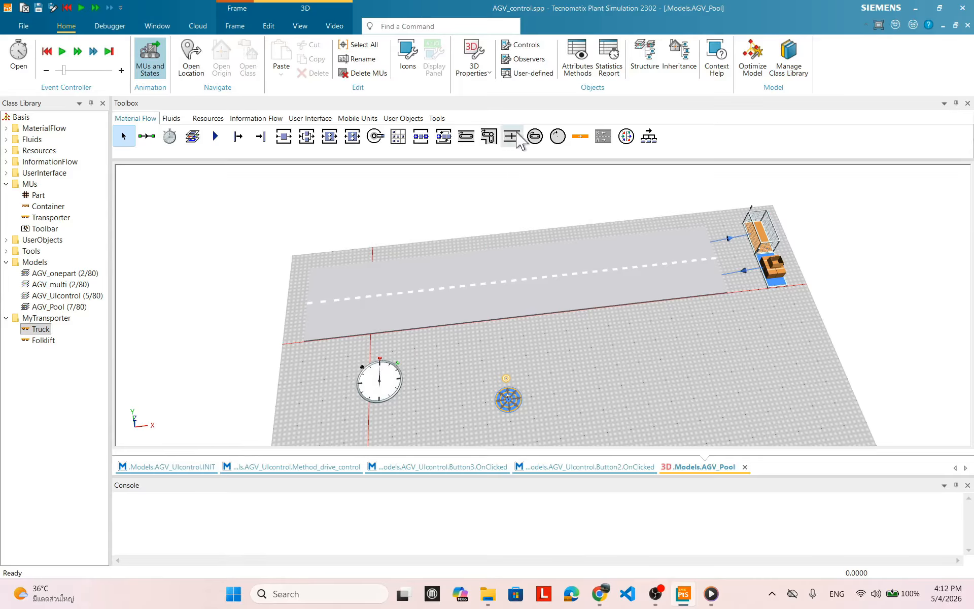
Step: Draw a U-shaped Track at the open end of the two-lane track, with a 1 m line and a 180° arc of 1 m radius
{"action": "left_click", "coordinate": [581, 137]}
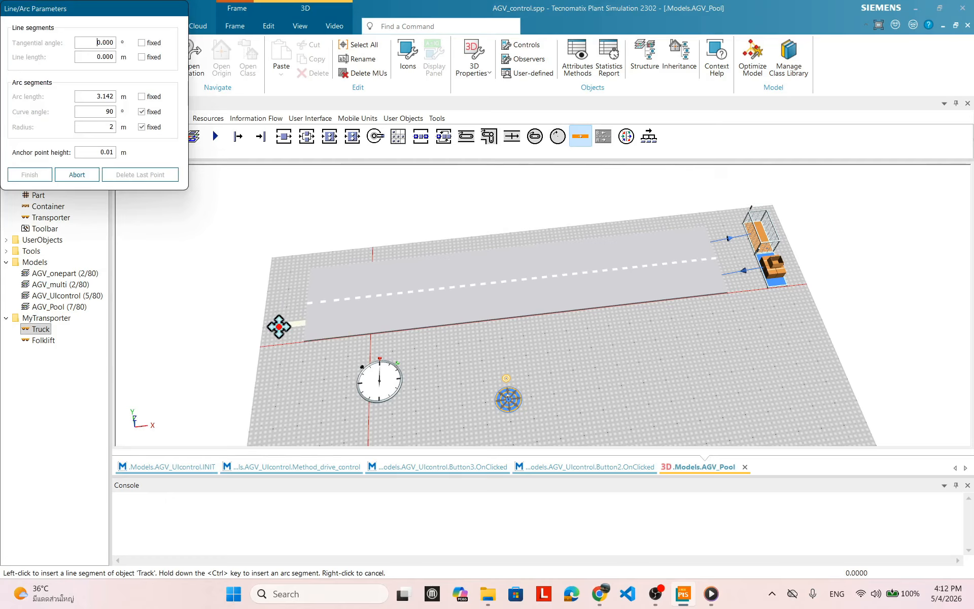
{"action": "left_click", "coordinate": [282, 334]}
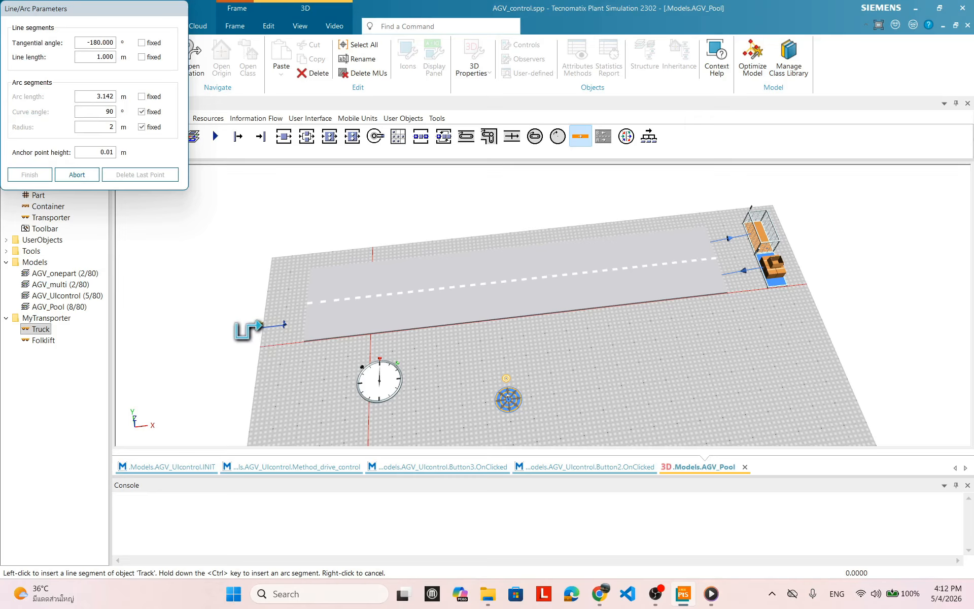
{"action": "left_click", "coordinate": [262, 326]}
{"action": "key", "text": "ctrl"}
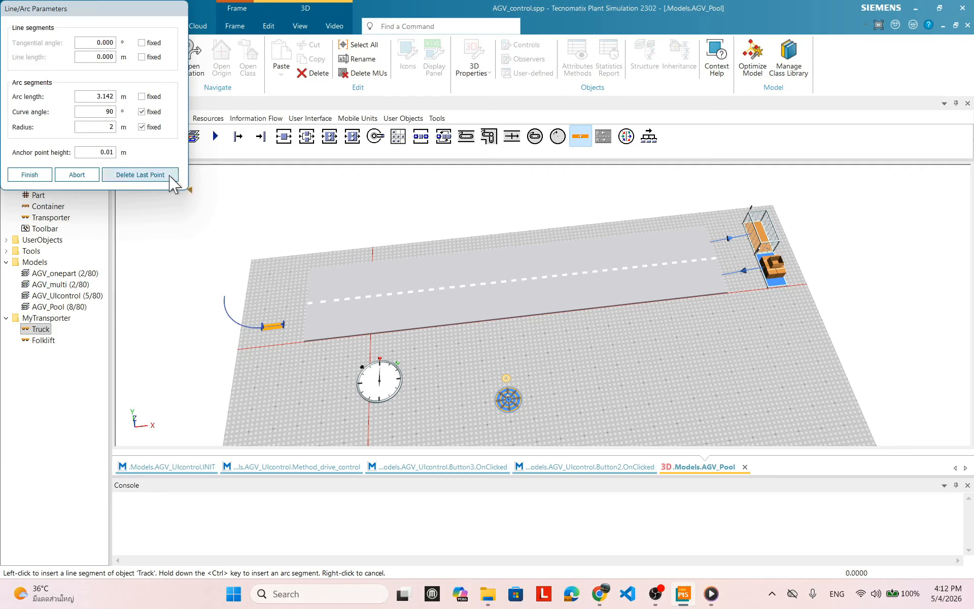
{"action": "double_click", "coordinate": [115, 125]}
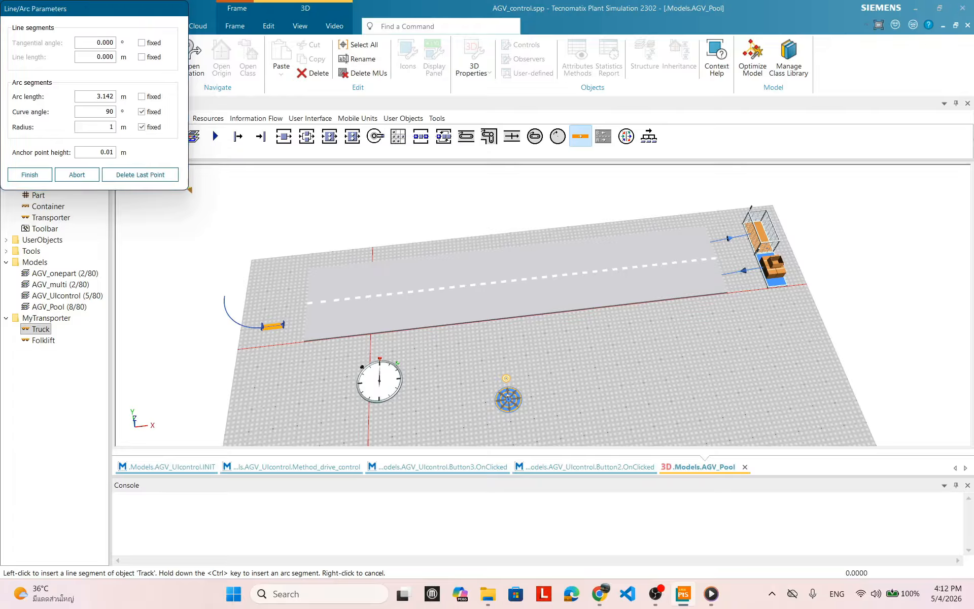
{"action": "double_click", "coordinate": [96, 111]}
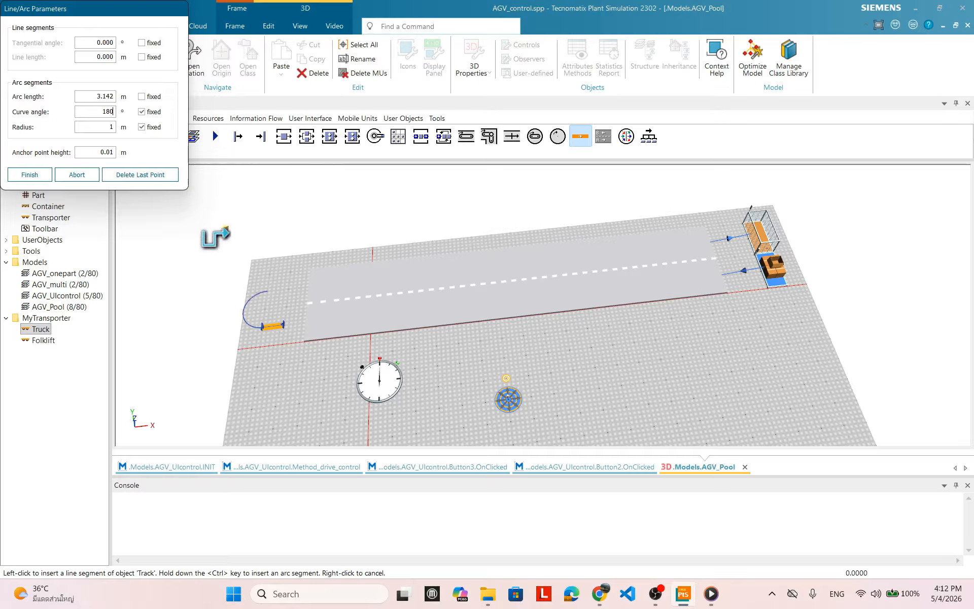
{"action": "left_click", "coordinate": [300, 284], "text": "ctrl"}
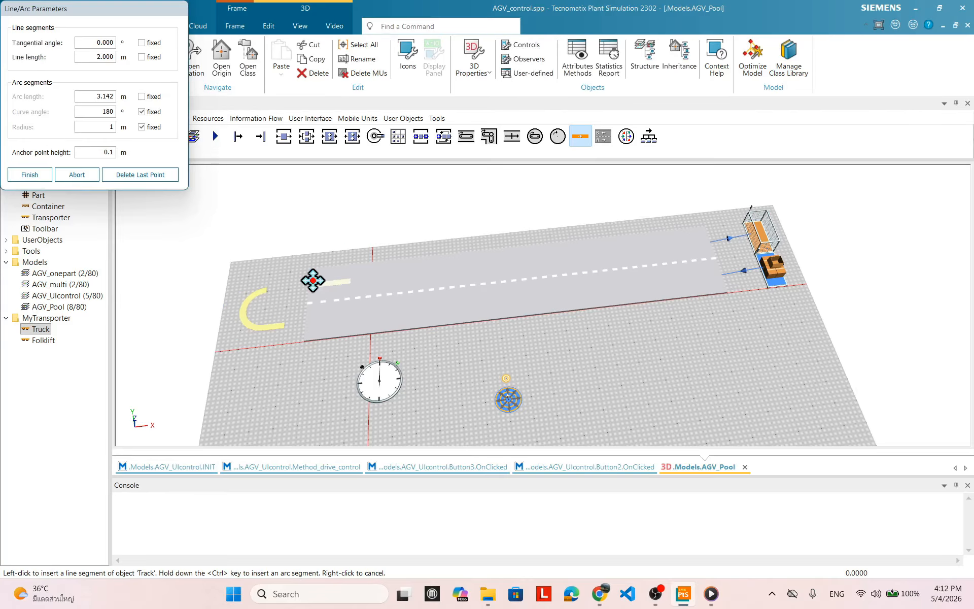
Step: Draw a short straight Track from the open end of the U-shaped track's arc toward the two-lane track
{"action": "left_click", "coordinate": [265, 287]}
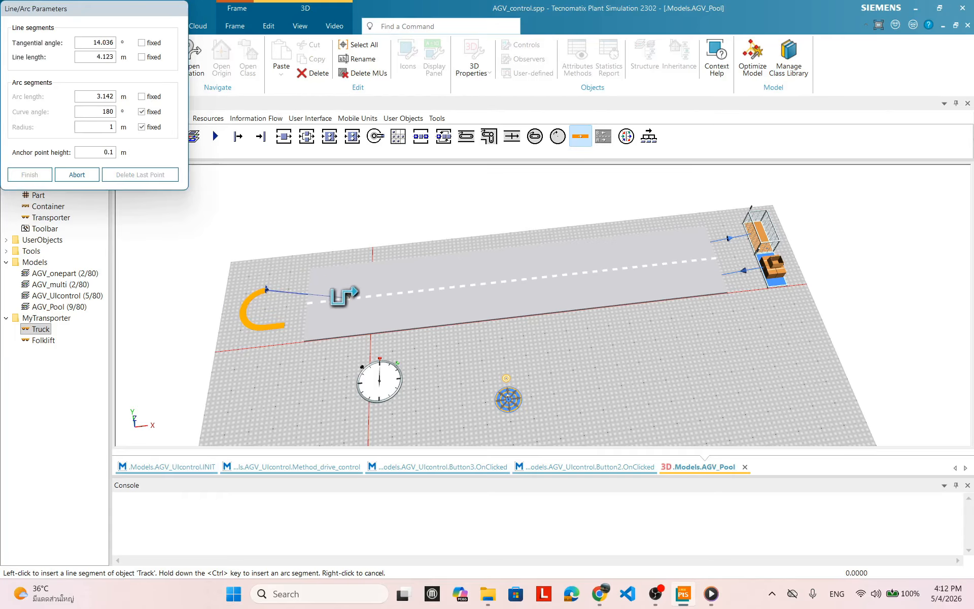
{"action": "left_click", "coordinate": [289, 283]}
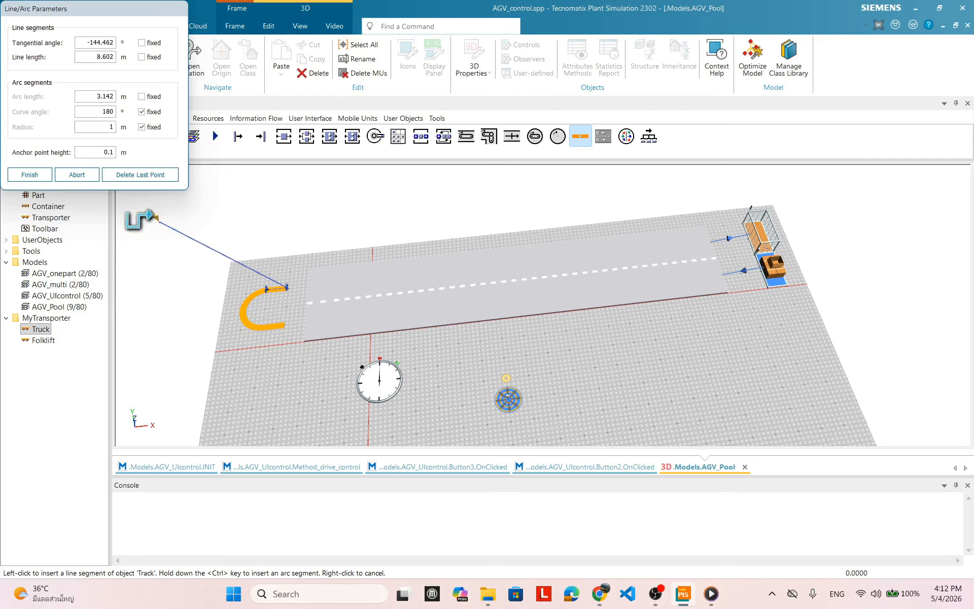
{"action": "left_click", "coordinate": [36, 175]}
{"action": "left_click_drag", "start_coordinate": [485, 313], "coordinate": [372, 319]}
{"action": "left_click", "coordinate": [254, 302]}
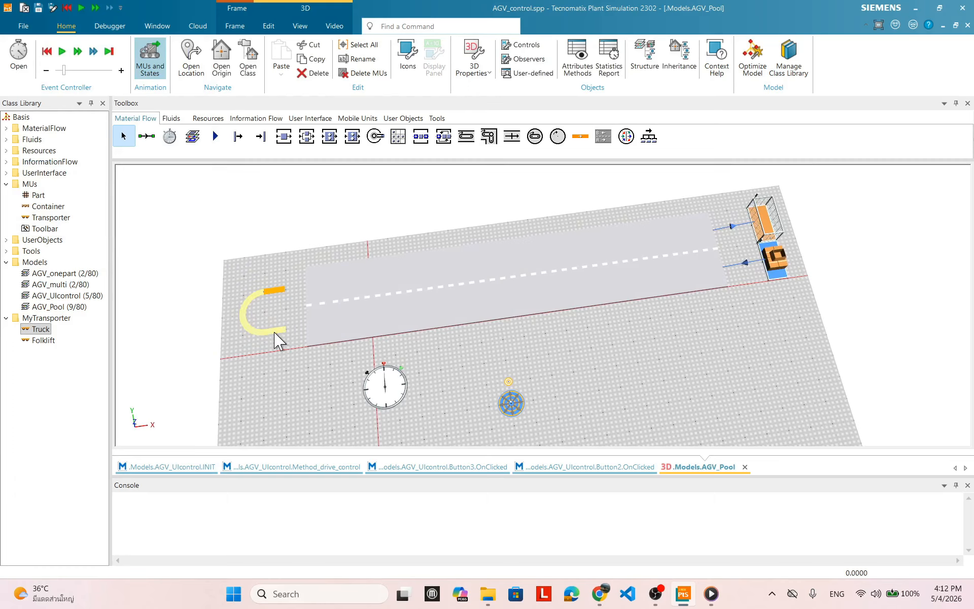
Step: Move the short straight track piece away from the arc's end and back against it
{"action": "mouse_move", "coordinate": [277, 333]}
{"action": "left_mouse_down"}
{"action": "mouse_move", "coordinate": [252, 323]}
{"action": "mouse_move", "coordinate": [276, 332]}
{"action": "left_mouse_up"}
{"action": "left_click", "coordinate": [278, 291]}
{"action": "scroll", "coordinate": [308, 307], "scroll_direction": "up", "scroll_amount": 1}
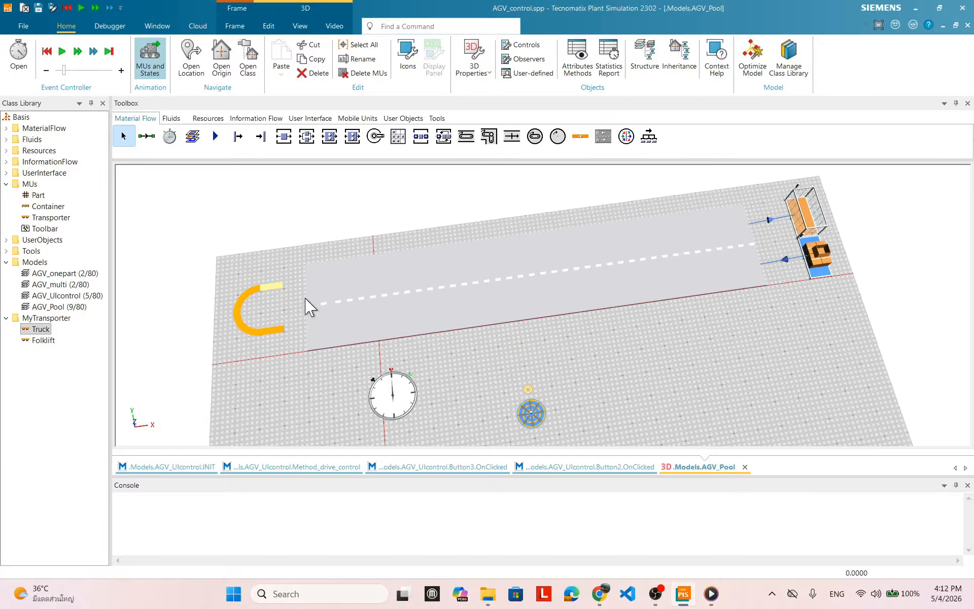
{"action": "scroll", "coordinate": [308, 307], "scroll_direction": "up", "scroll_amount": 10}
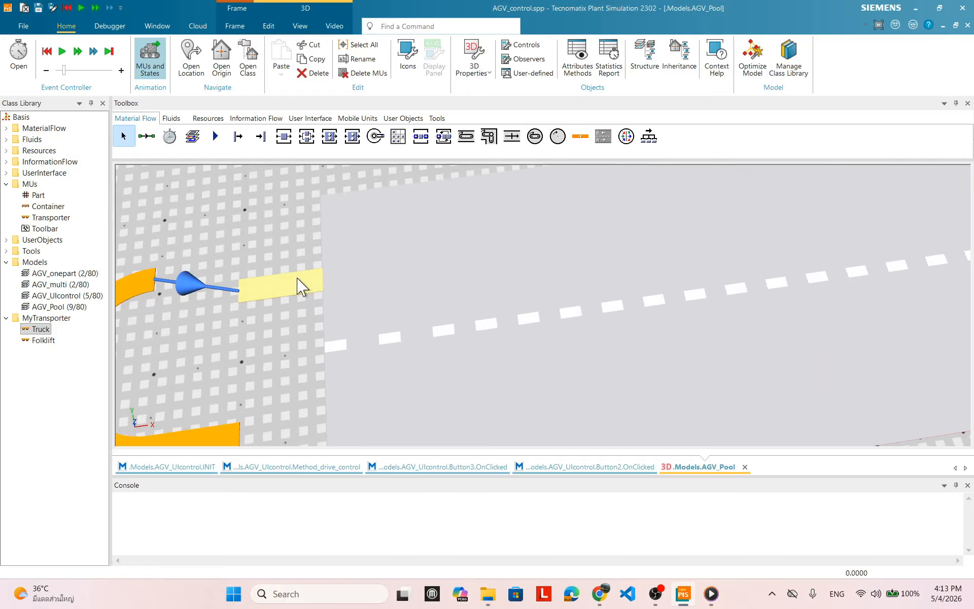
{"action": "left_click_drag", "start_coordinate": [282, 300], "coordinate": [215, 279]}
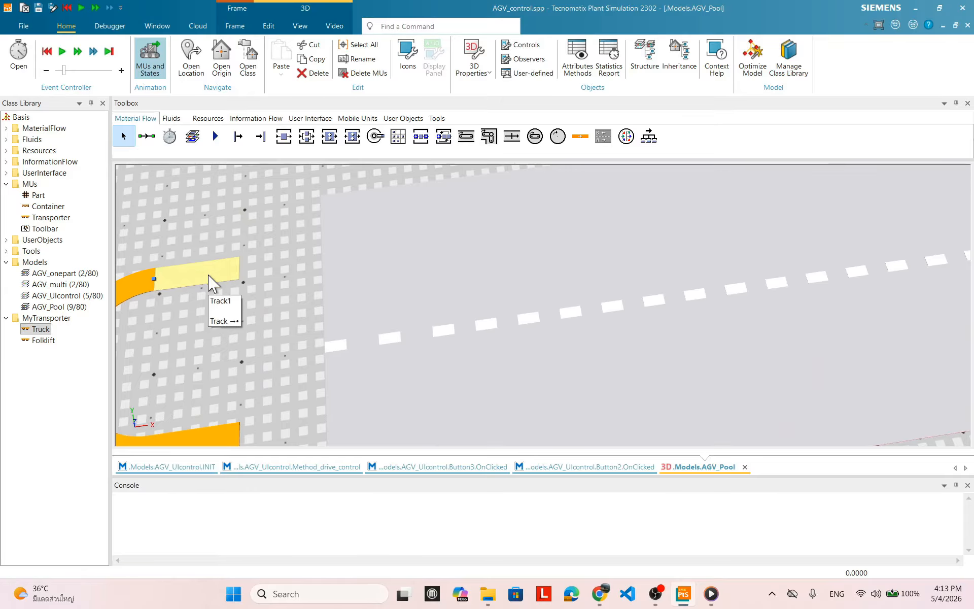
Step: Delete the short straight Track1 and the curved Track at the open end of the two-lane track
{"action": "key", "text": "Delete"}
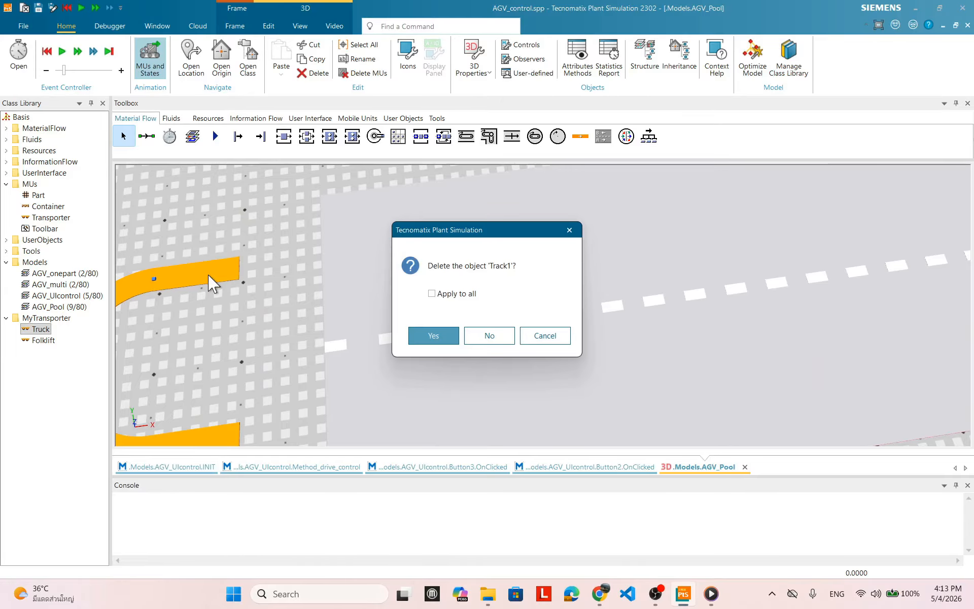
{"action": "left_click", "coordinate": [435, 335]}
{"action": "left_click_drag", "start_coordinate": [185, 299], "coordinate": [172, 249]}
{"action": "left_click", "coordinate": [156, 409]}
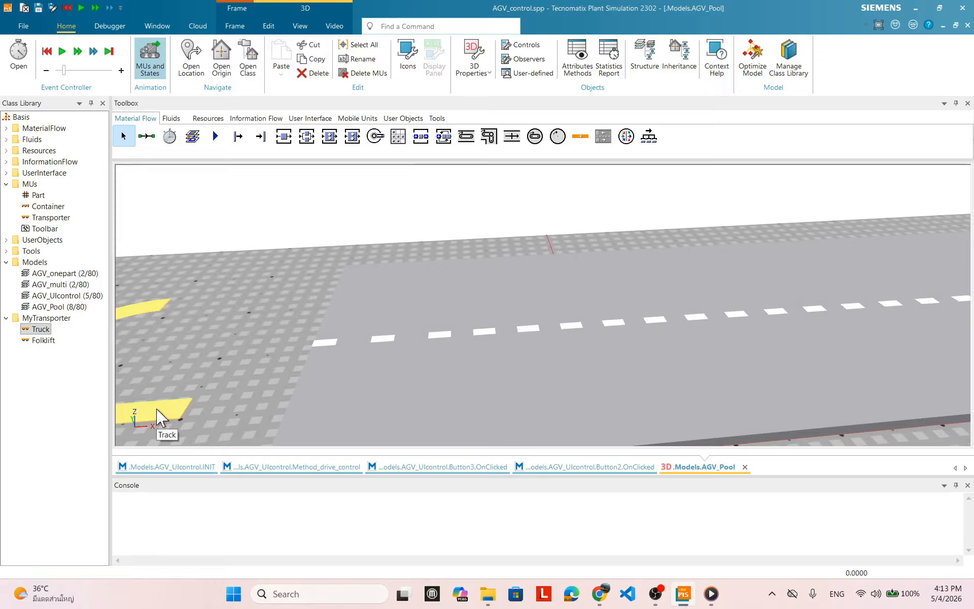
{"action": "key", "text": "Delete"}
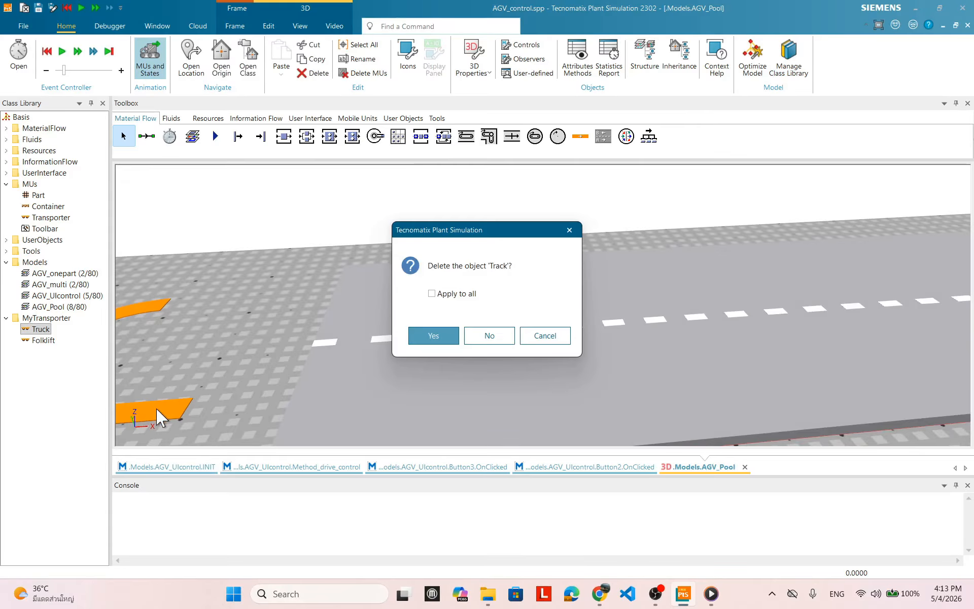
{"action": "left_click", "coordinate": [433, 336]}
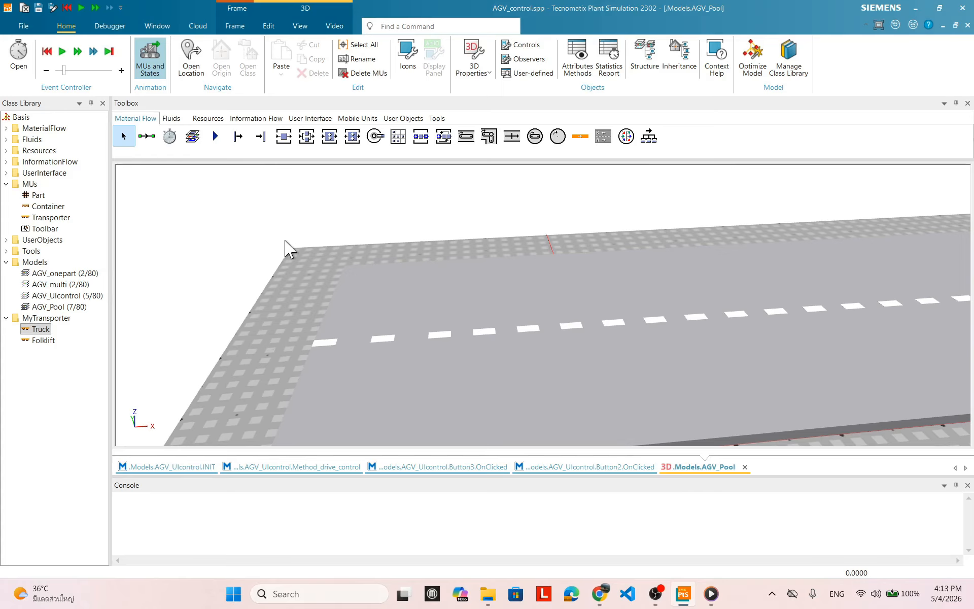
Step: Draw one continuous U-shaped Track at the open end: 1 m line, 180° arc of 1 m radius and a 1 m line back
{"action": "left_click", "coordinate": [581, 137]}
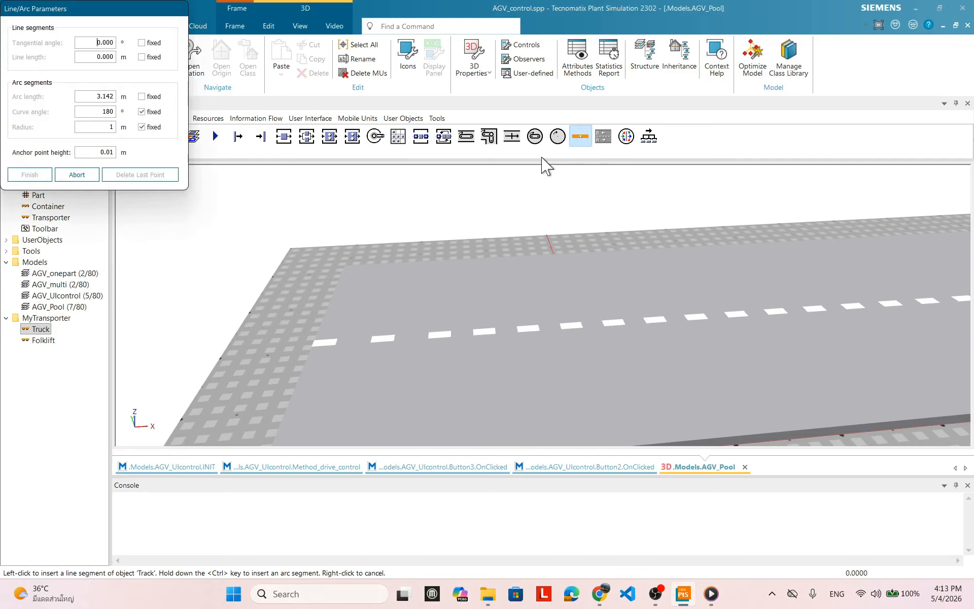
{"action": "left_click", "coordinate": [289, 400]}
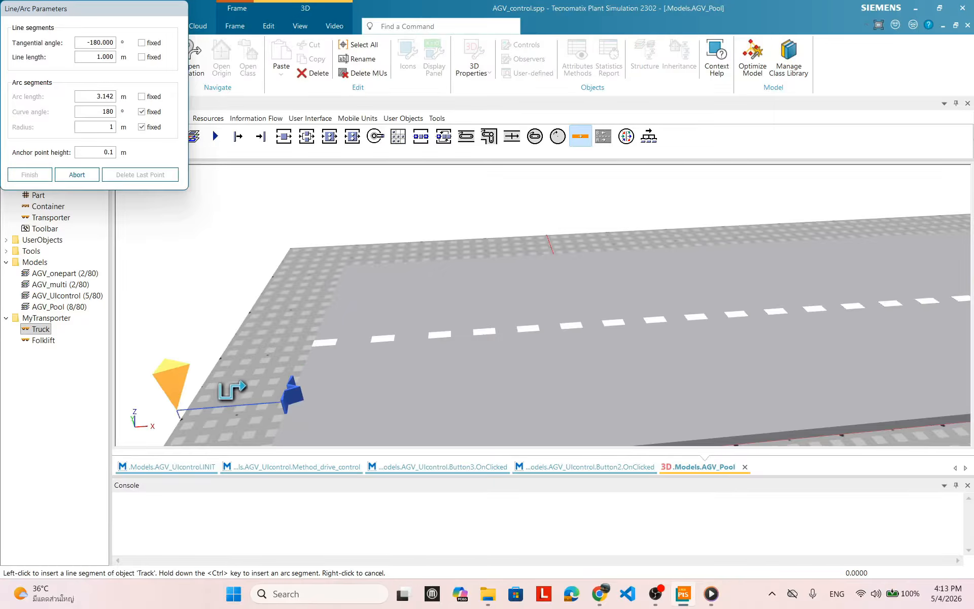
{"action": "left_click_drag", "start_coordinate": [227, 393], "coordinate": [348, 403]}
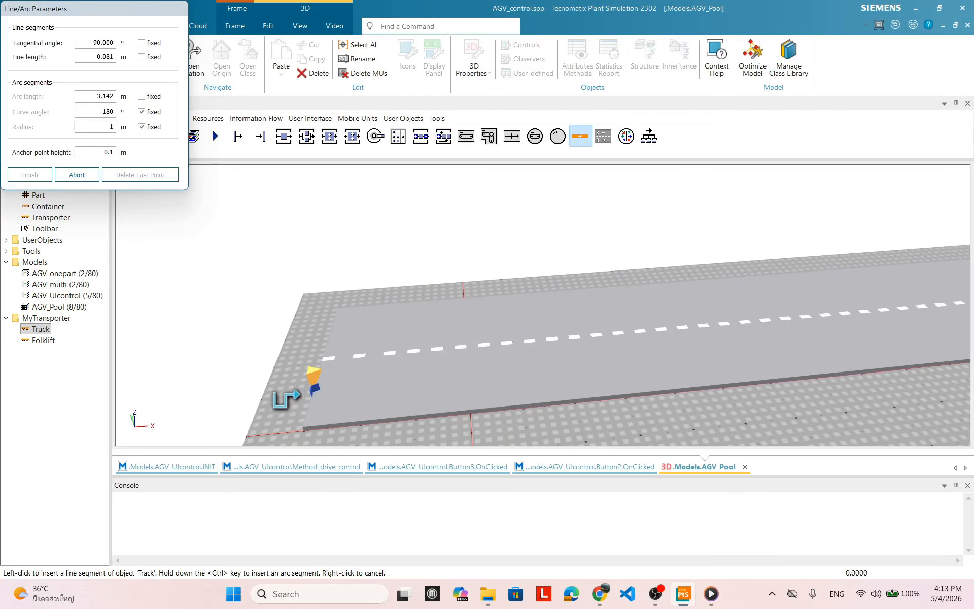
{"action": "left_click", "coordinate": [242, 375]}
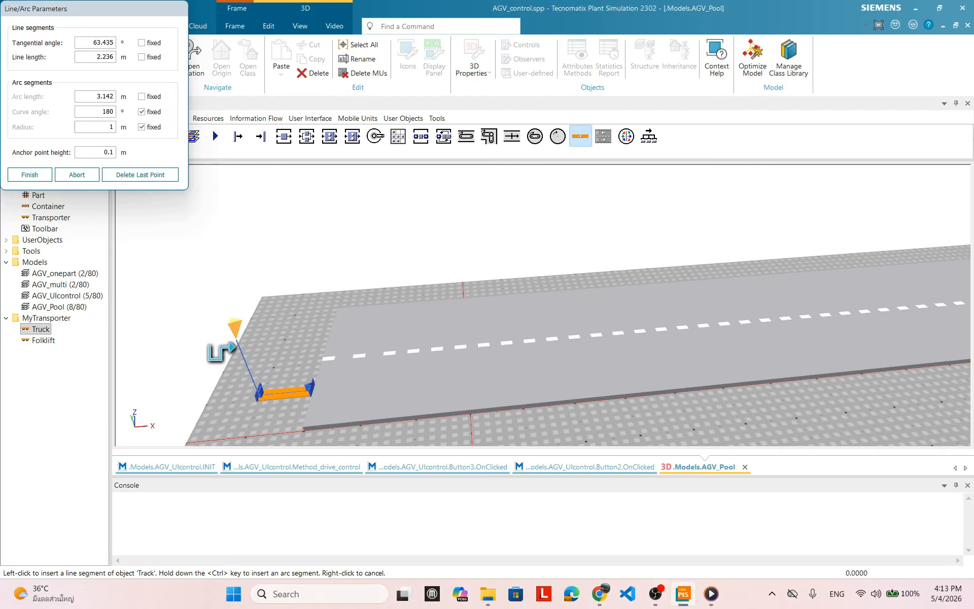
{"action": "key", "text": "ctrl"}
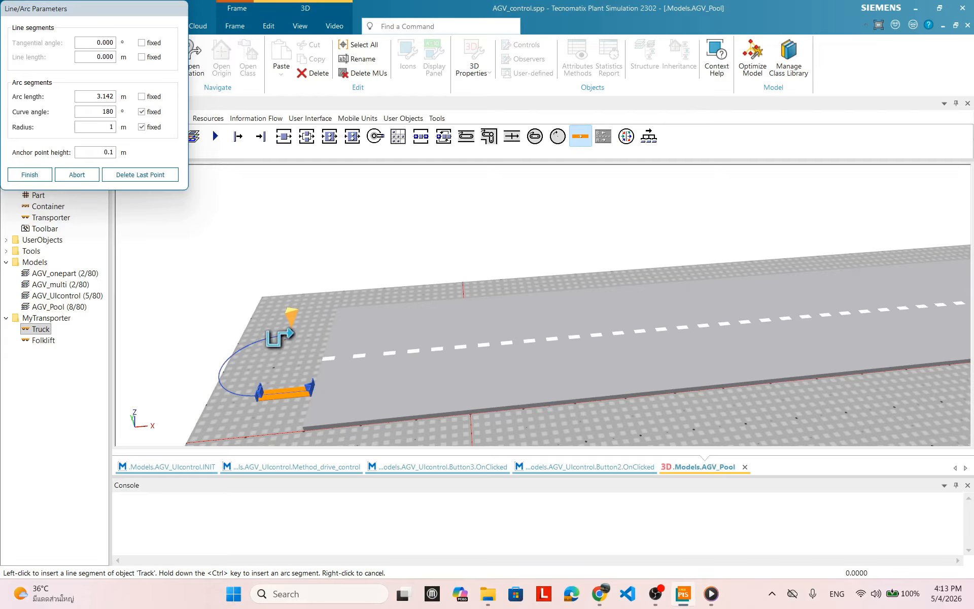
{"action": "left_click", "coordinate": [278, 337], "text": "ctrl"}
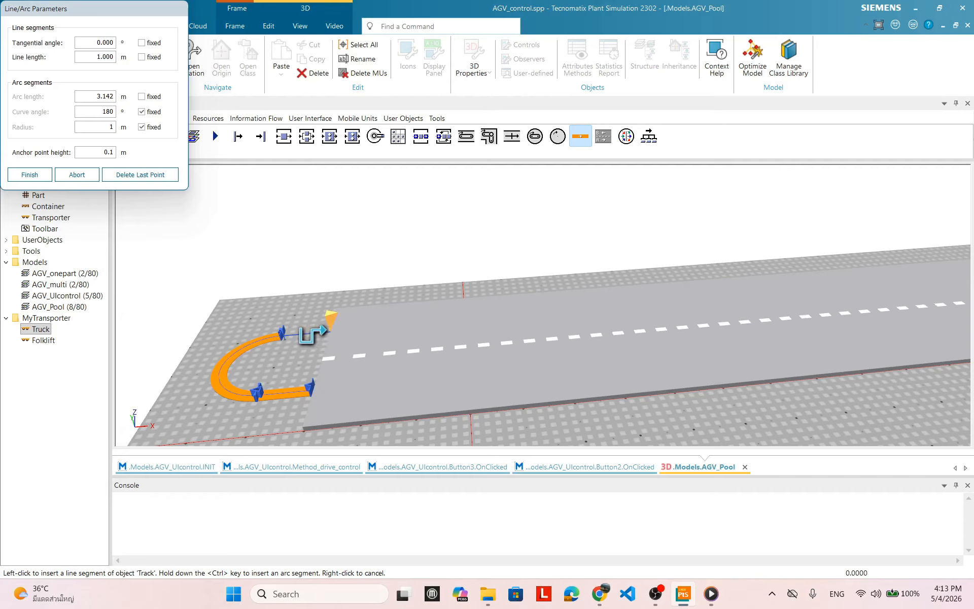
{"action": "left_click", "coordinate": [326, 331]}
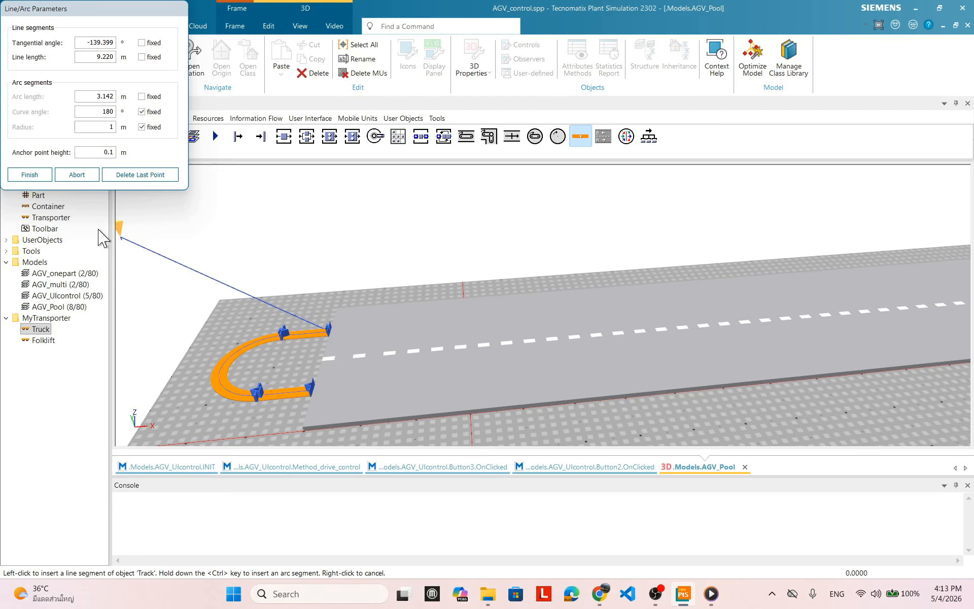
{"action": "left_click", "coordinate": [30, 174]}
Step: Set the U-shaped track's width to 2 m
{"action": "left_click_drag", "start_coordinate": [621, 342], "coordinate": [642, 340]}
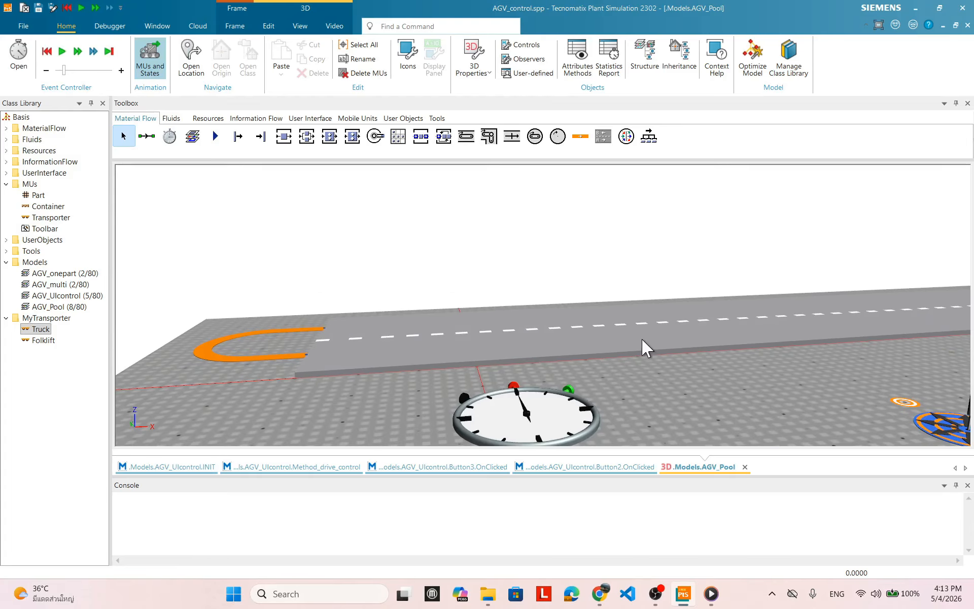
{"action": "left_click_drag", "start_coordinate": [573, 322], "coordinate": [567, 342]}
{"action": "double_click", "coordinate": [272, 354]}
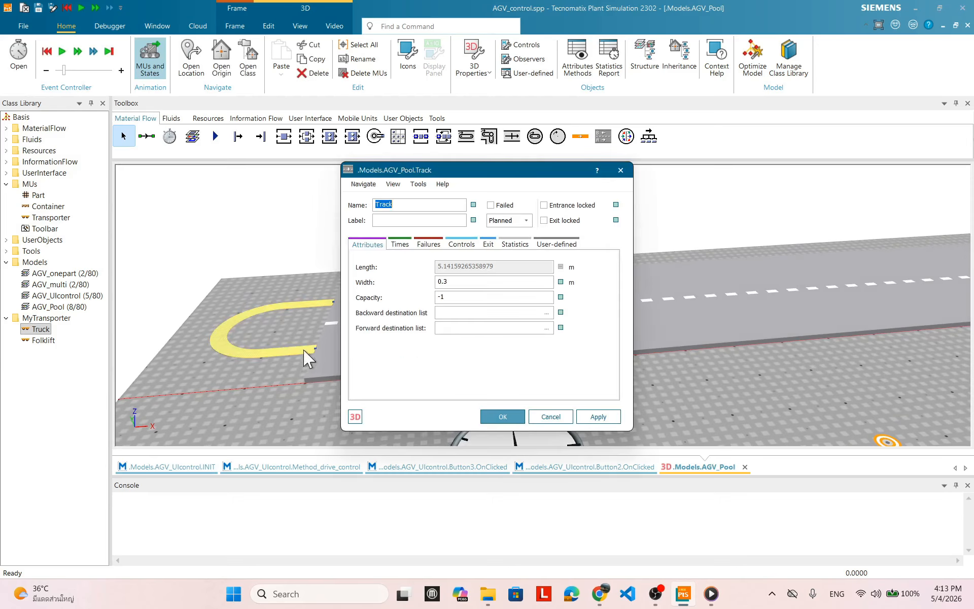
{"action": "left_click", "coordinate": [469, 282]}
{"action": "left_click", "coordinate": [598, 416]}
{"action": "left_click_drag", "start_coordinate": [267, 288], "coordinate": [304, 293]}
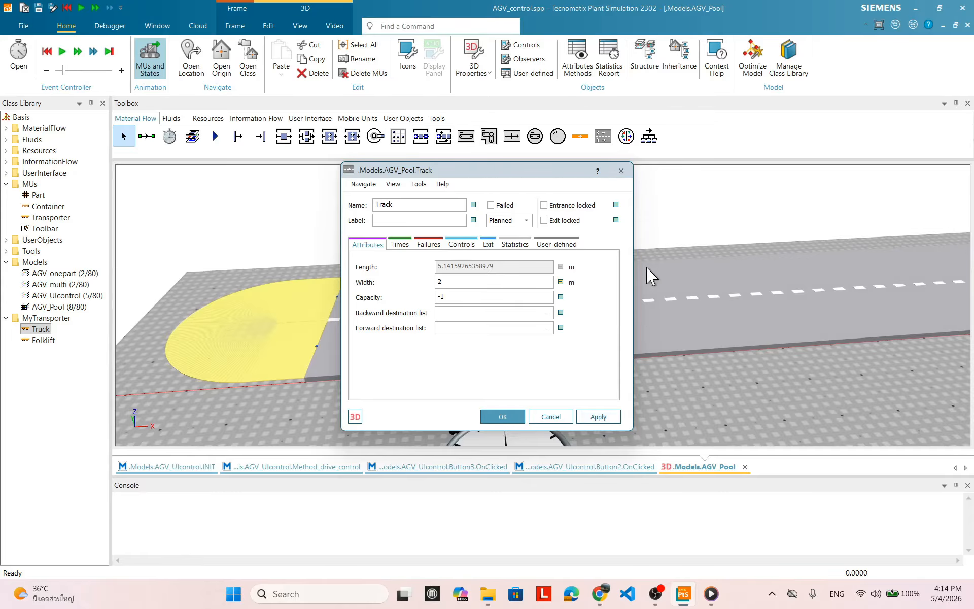
{"action": "left_click_drag", "start_coordinate": [538, 172], "coordinate": [619, 214]}
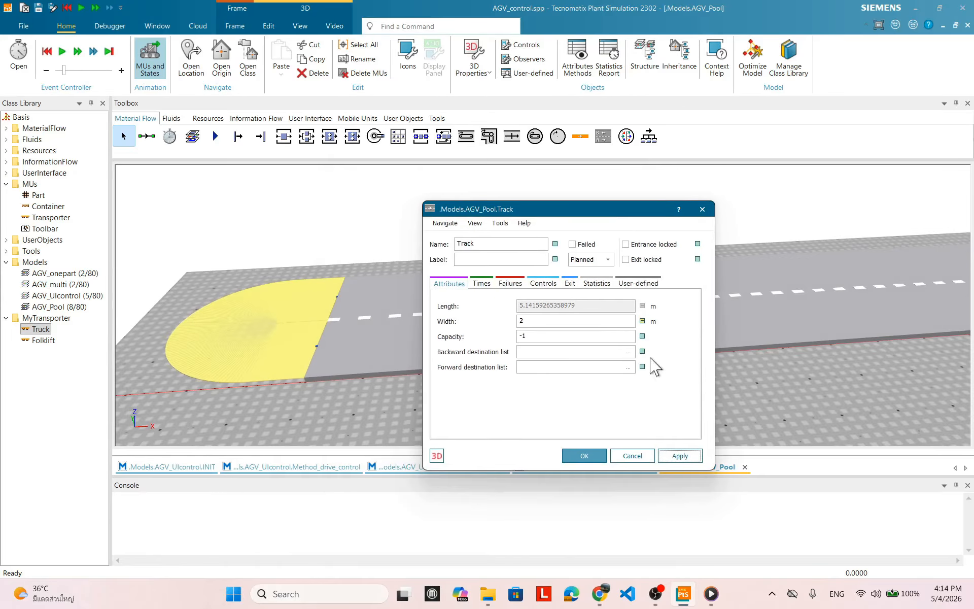
{"action": "left_click", "coordinate": [583, 456]}
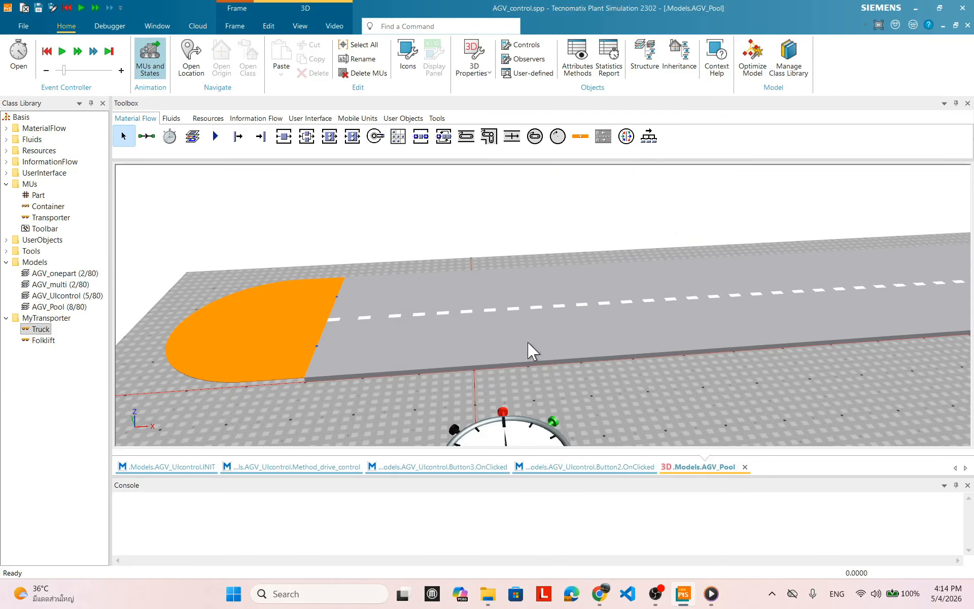
Step: Open the U-shaped track's 3D properties and show its appearance settings
{"action": "left_click_drag", "start_coordinate": [530, 350], "coordinate": [554, 321]}
{"action": "scroll", "coordinate": [568, 311], "scroll_direction": "up", "scroll_amount": 5}
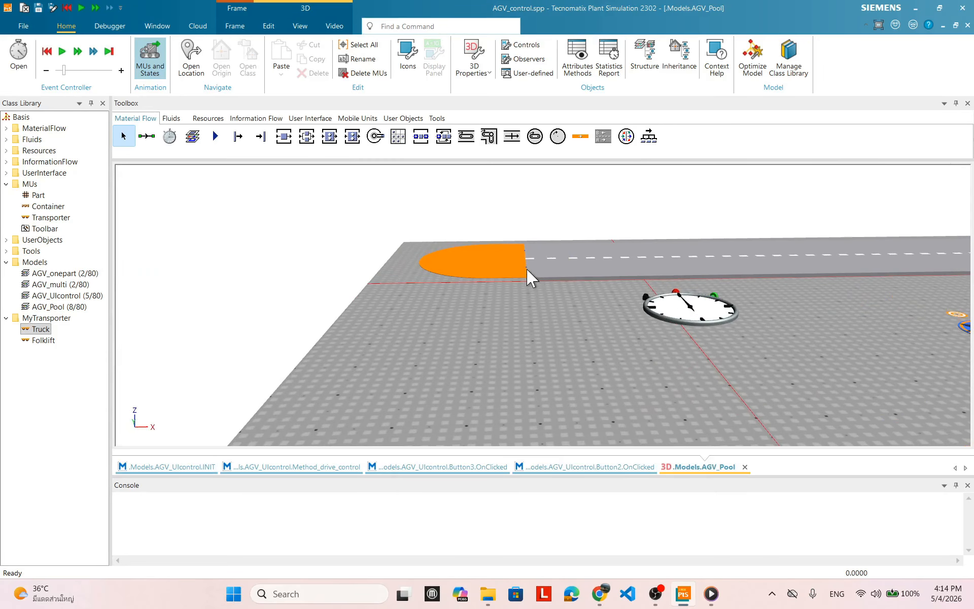
{"action": "scroll", "coordinate": [536, 279], "scroll_direction": "up", "scroll_amount": 5}
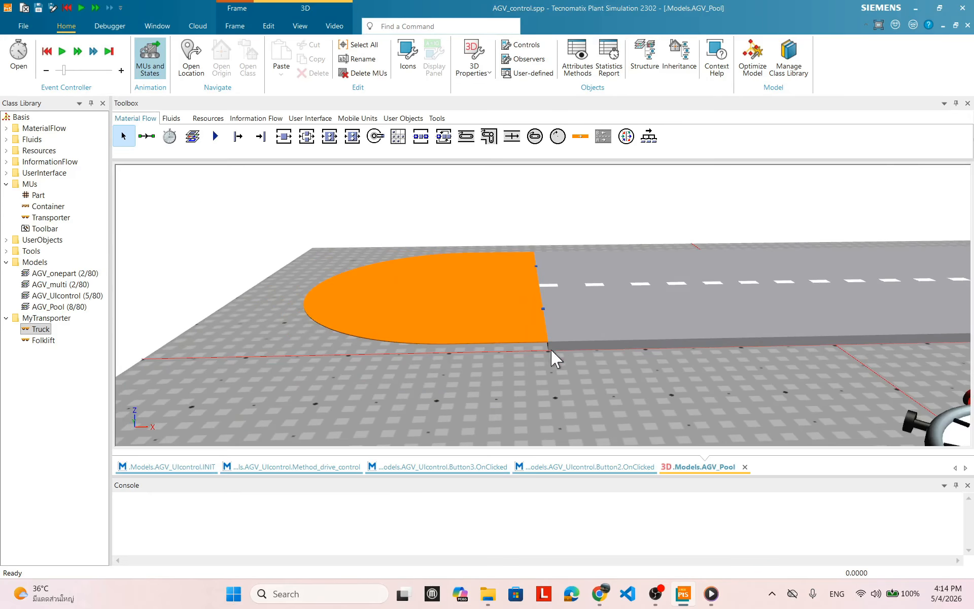
{"action": "left_click_drag", "start_coordinate": [534, 380], "coordinate": [550, 352]}
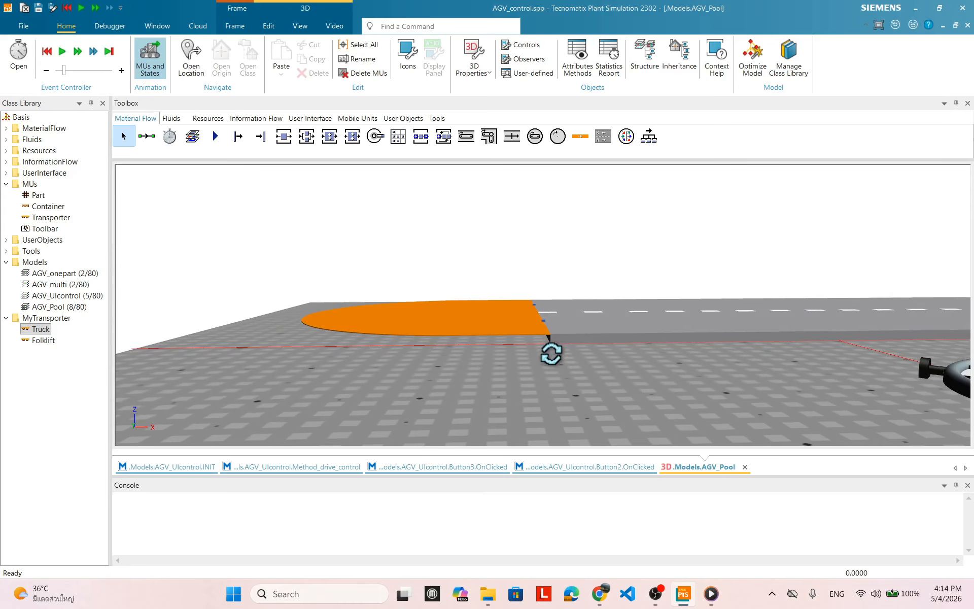
{"action": "left_click", "coordinate": [508, 333]}
{"action": "double_click", "coordinate": [508, 333]}
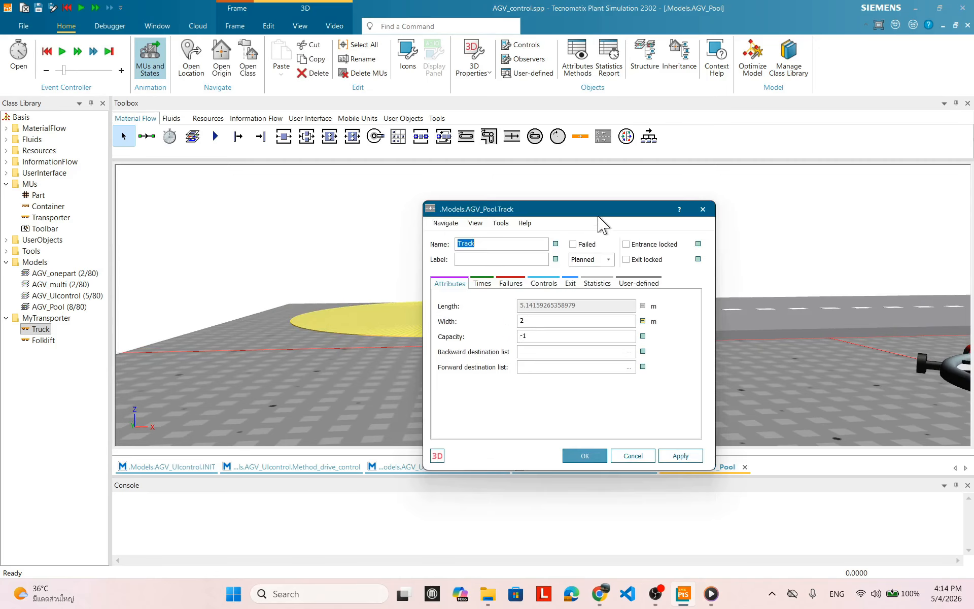
{"action": "left_click_drag", "start_coordinate": [601, 223], "coordinate": [721, 243]}
{"action": "left_click", "coordinate": [561, 477]}
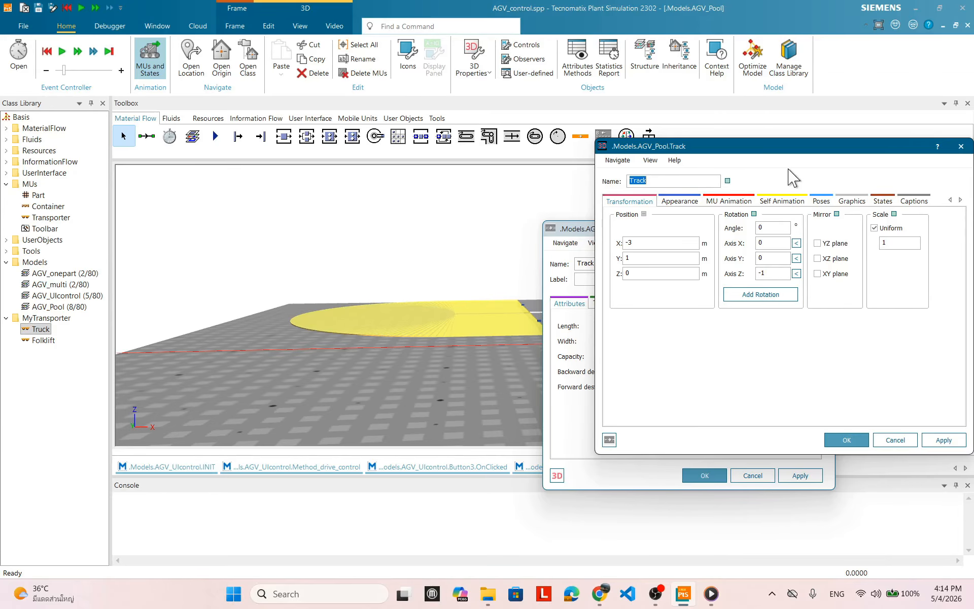
{"action": "left_click_drag", "start_coordinate": [777, 152], "coordinate": [745, 246]}
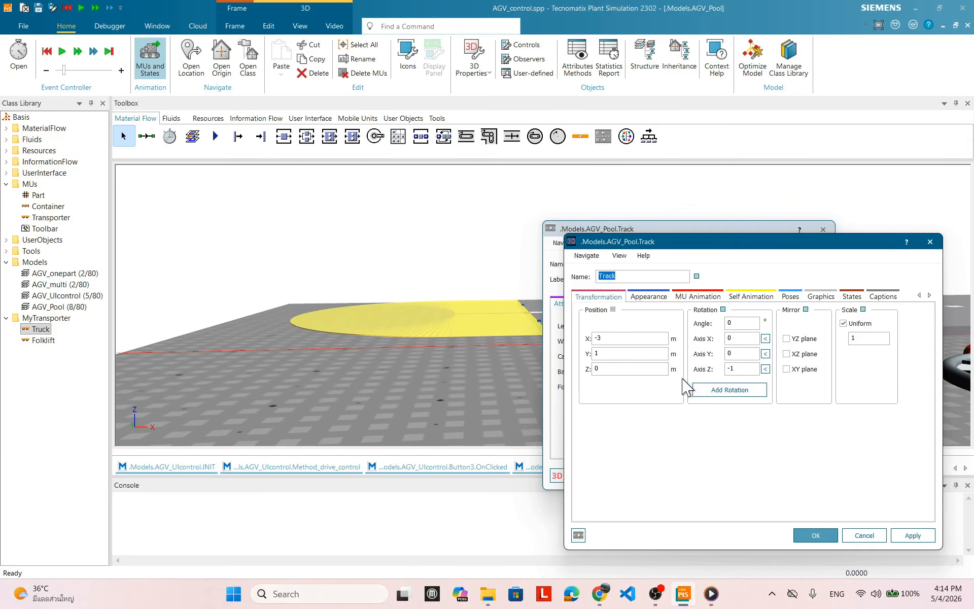
{"action": "left_click", "coordinate": [648, 297]}
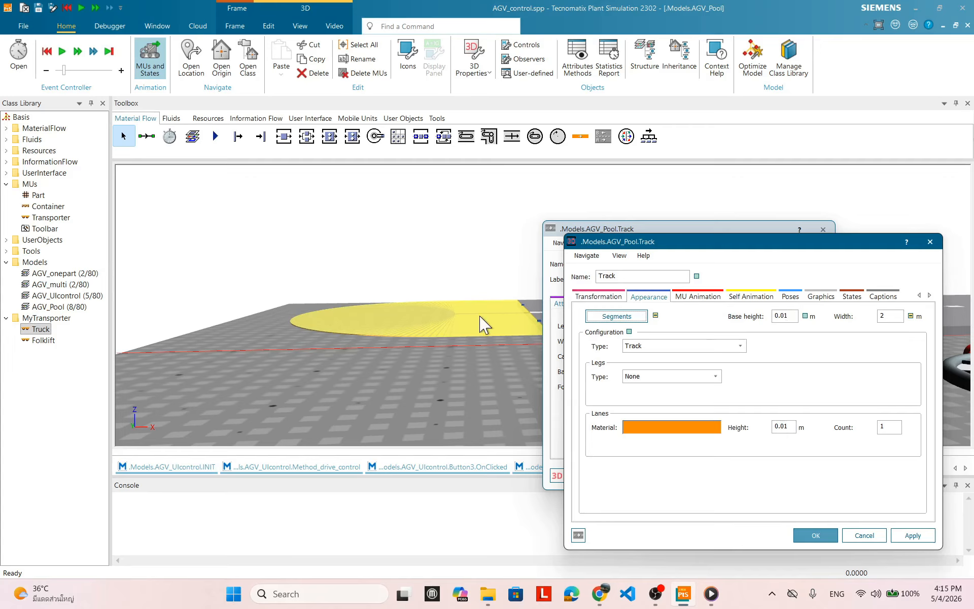
Step: Try a base height of 0.1 m for the U-shaped track, and set it back to 0.01 m
{"action": "left_click_drag", "start_coordinate": [515, 365], "coordinate": [518, 356]}
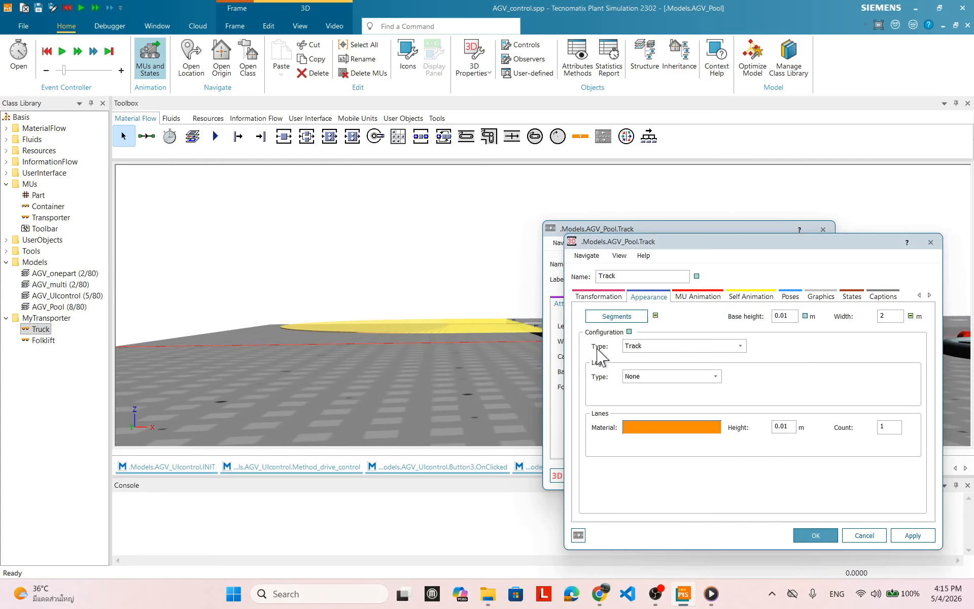
{"action": "left_click_drag", "start_coordinate": [769, 248], "coordinate": [822, 257]}
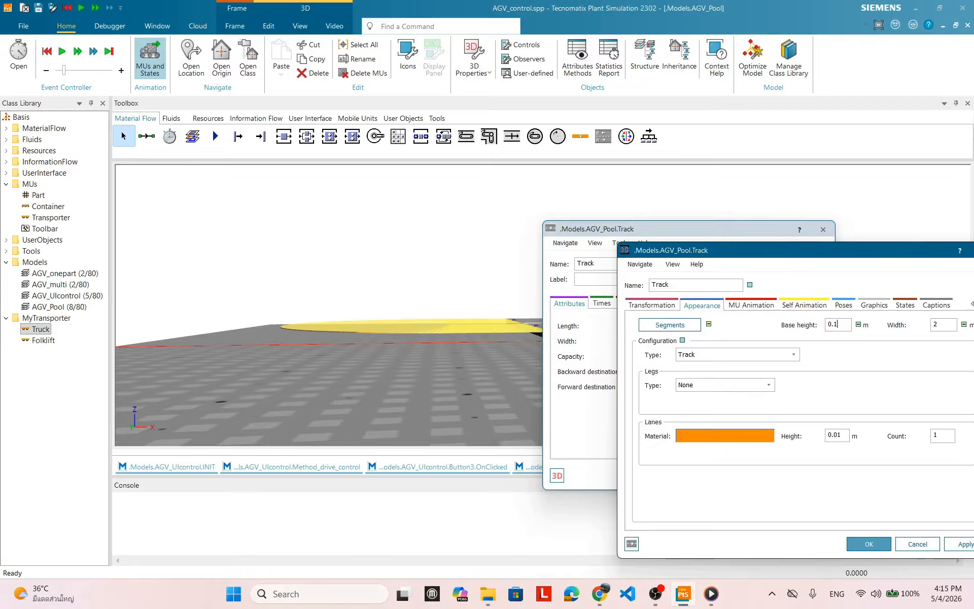
{"action": "left_click", "coordinate": [963, 544]}
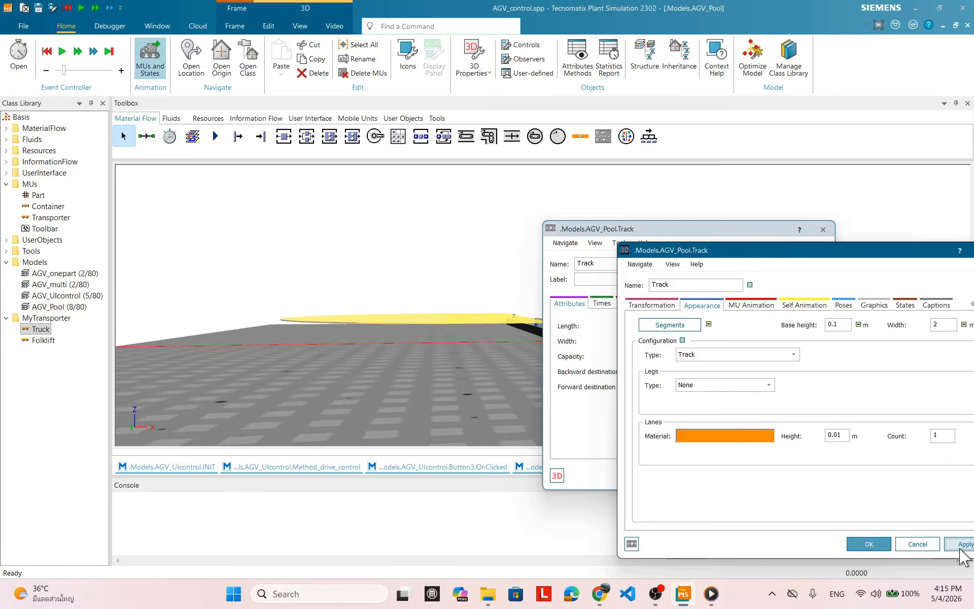
{"action": "left_click", "coordinate": [474, 353]}
{"action": "left_click_drag", "start_coordinate": [474, 354], "coordinate": [471, 351]}
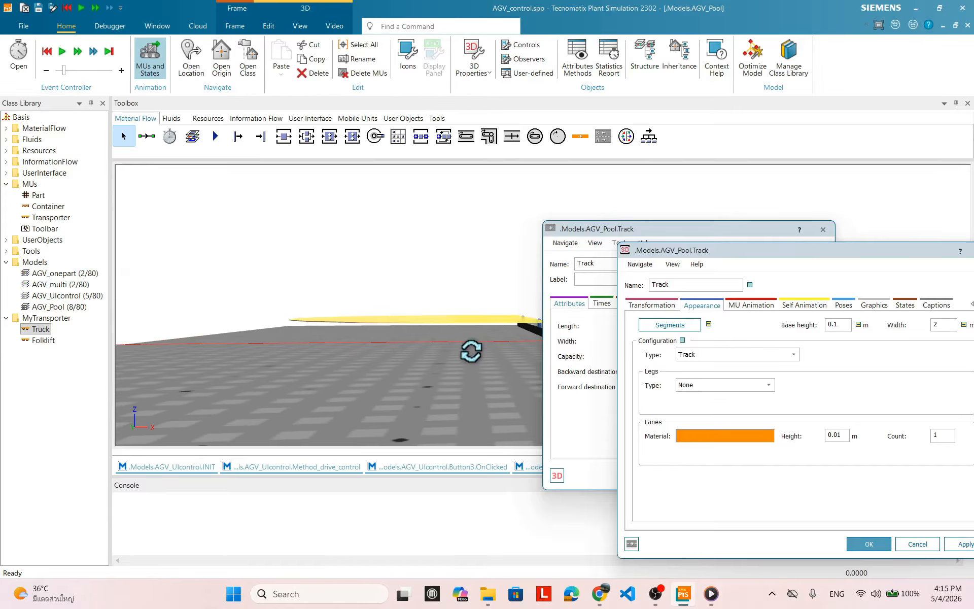
{"action": "left_click", "coordinate": [847, 324]}
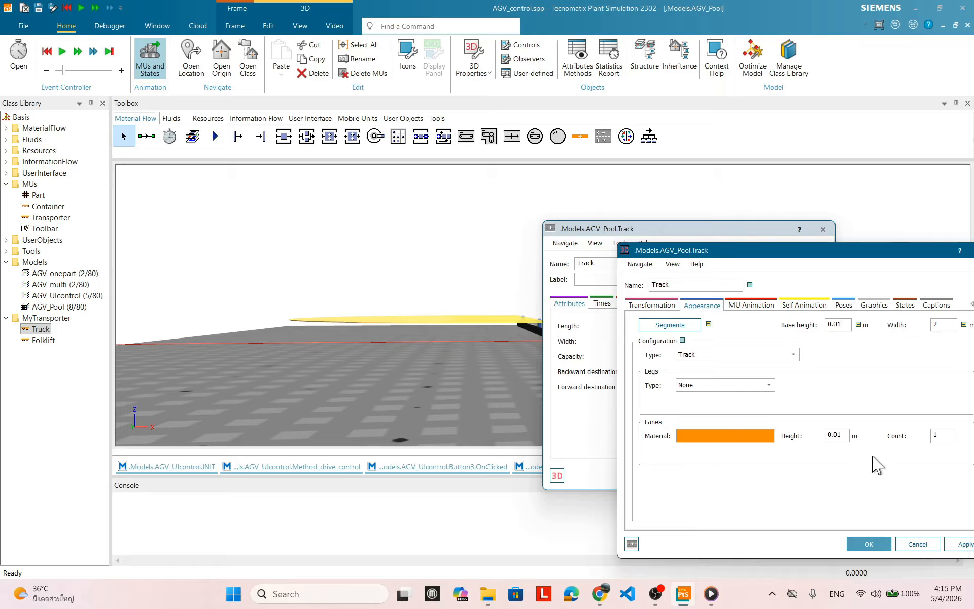
{"action": "left_click", "coordinate": [957, 544]}
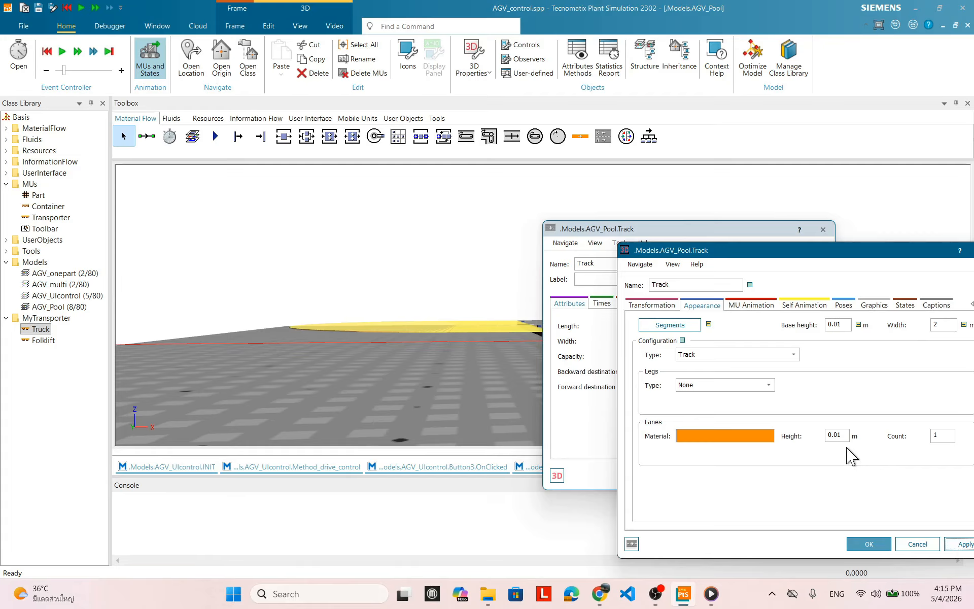
Step: Set the lane height of the U-shaped track to 0.1 m and close its settings
{"action": "left_click", "coordinate": [515, 391]}
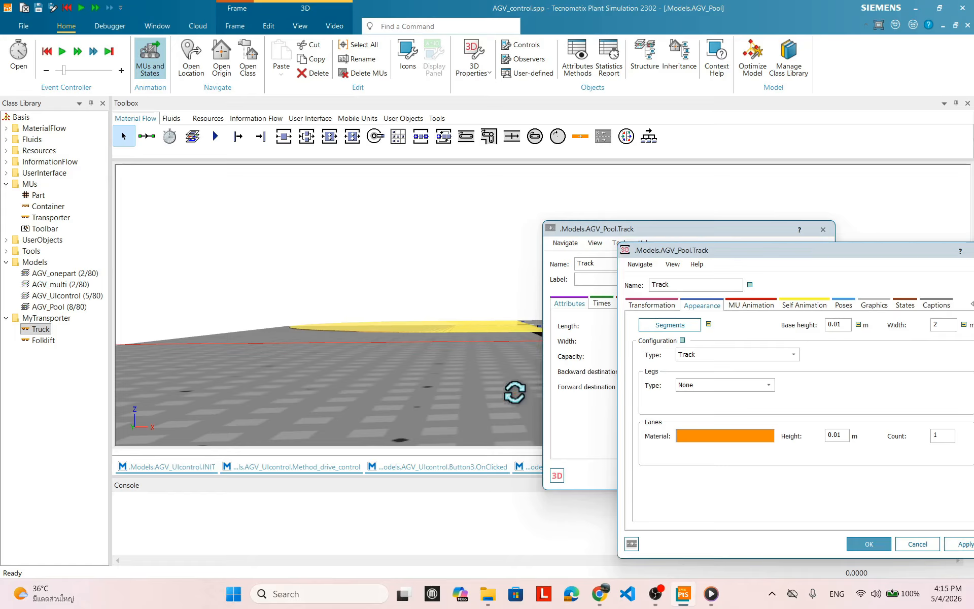
{"action": "left_click", "coordinate": [842, 434]}
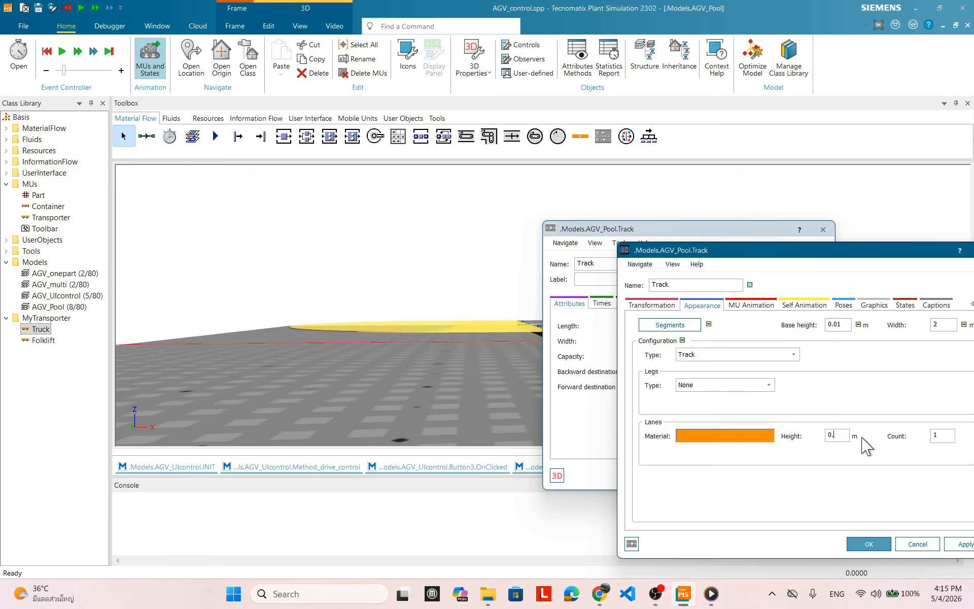
{"action": "type", "text": "1"}
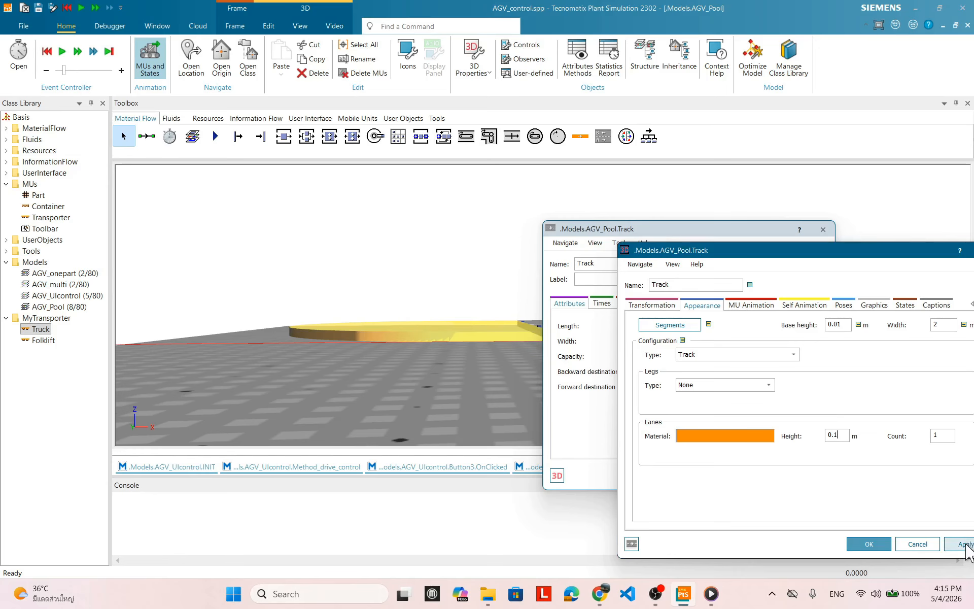
{"action": "left_click_drag", "start_coordinate": [532, 386], "coordinate": [386, 325]}
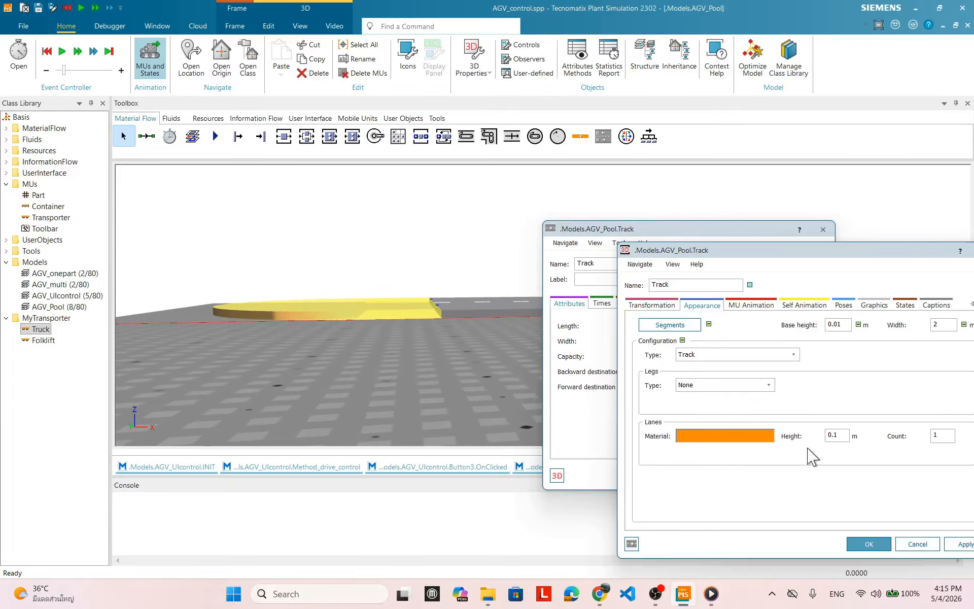
{"action": "left_click", "coordinate": [875, 547]}
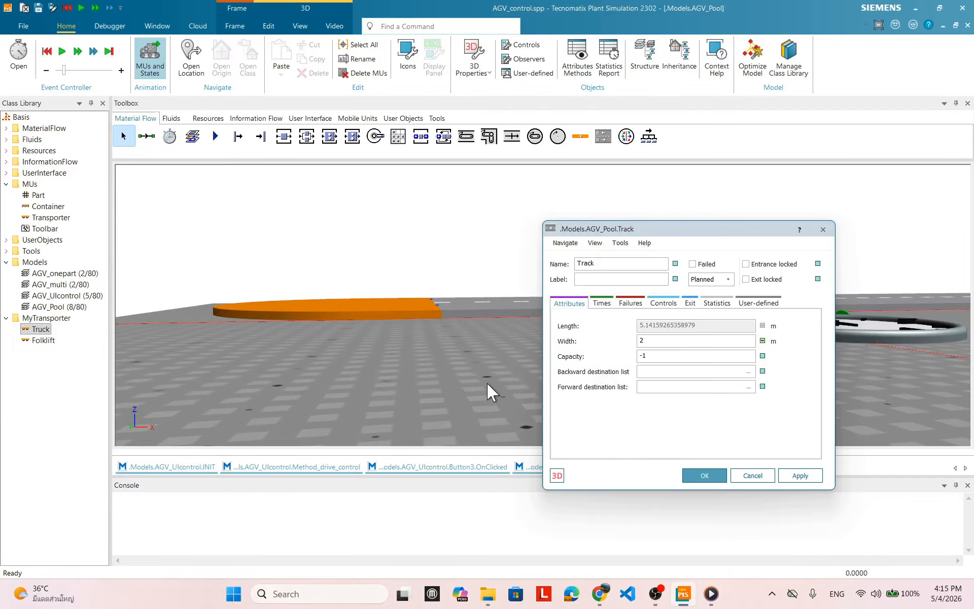
{"action": "left_click_drag", "start_coordinate": [458, 304], "coordinate": [469, 350]}
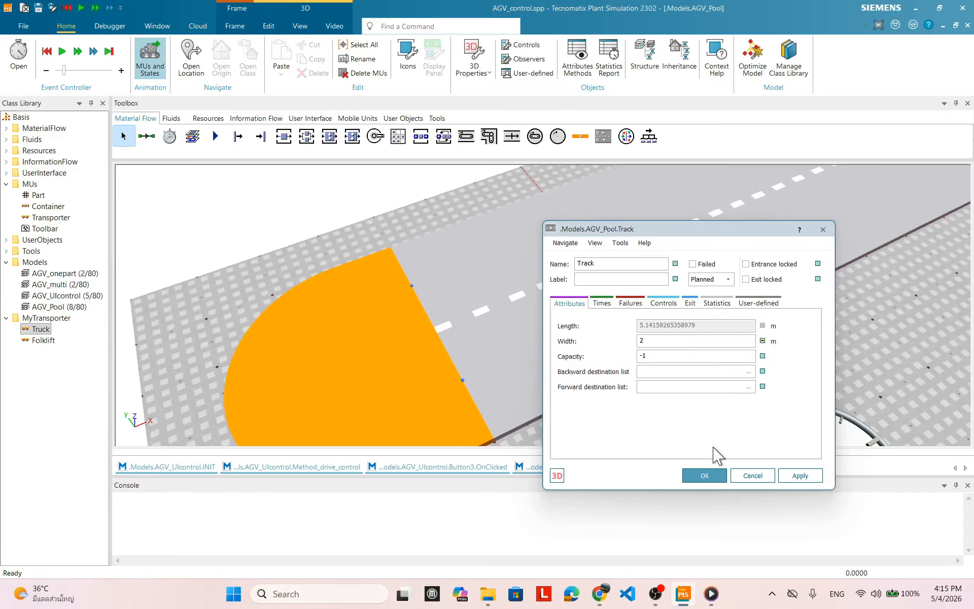
{"action": "left_click", "coordinate": [703, 475]}
Step: Reopen the U-shaped track's 3D properties and show its appearance settings
{"action": "left_click_drag", "start_coordinate": [630, 426], "coordinate": [559, 346]}
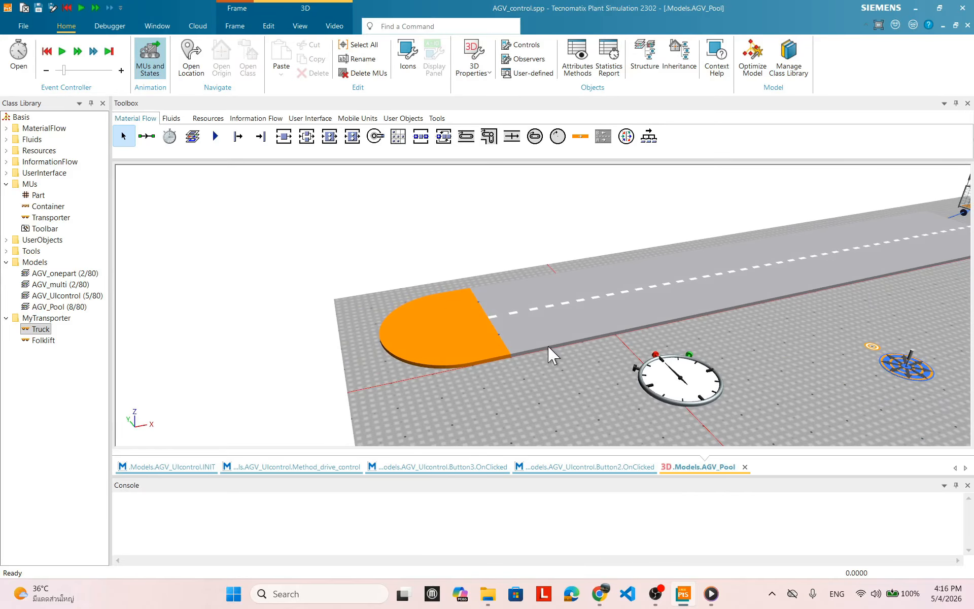
{"action": "left_click", "coordinate": [462, 344]}
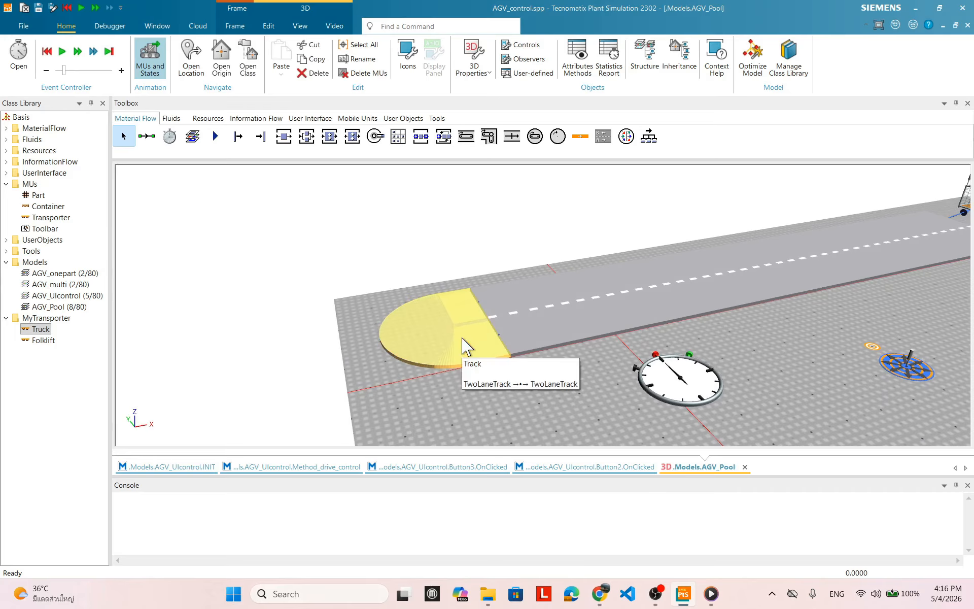
{"action": "double_click", "coordinate": [435, 344]}
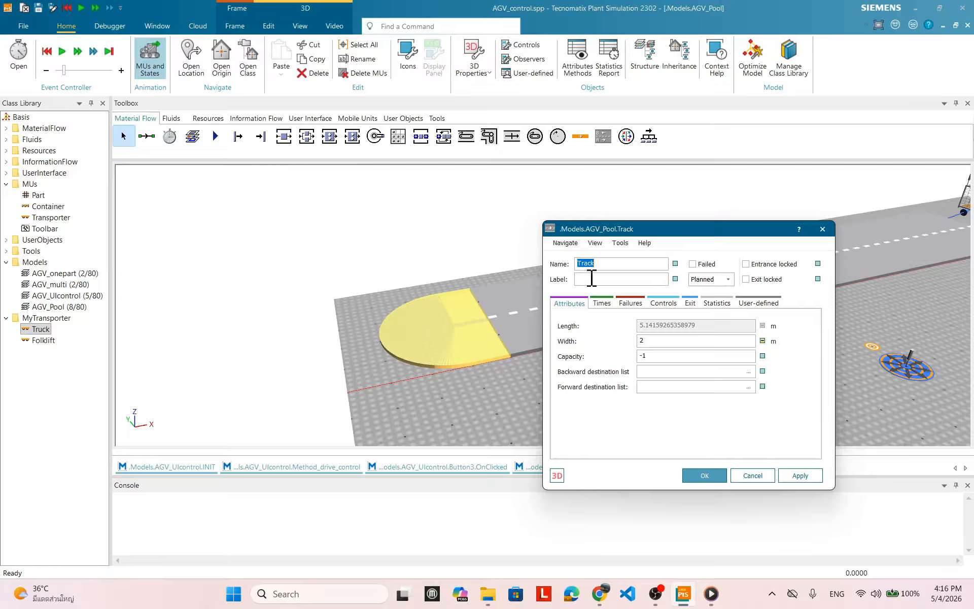
{"action": "left_click_drag", "start_coordinate": [613, 234], "coordinate": [638, 234]}
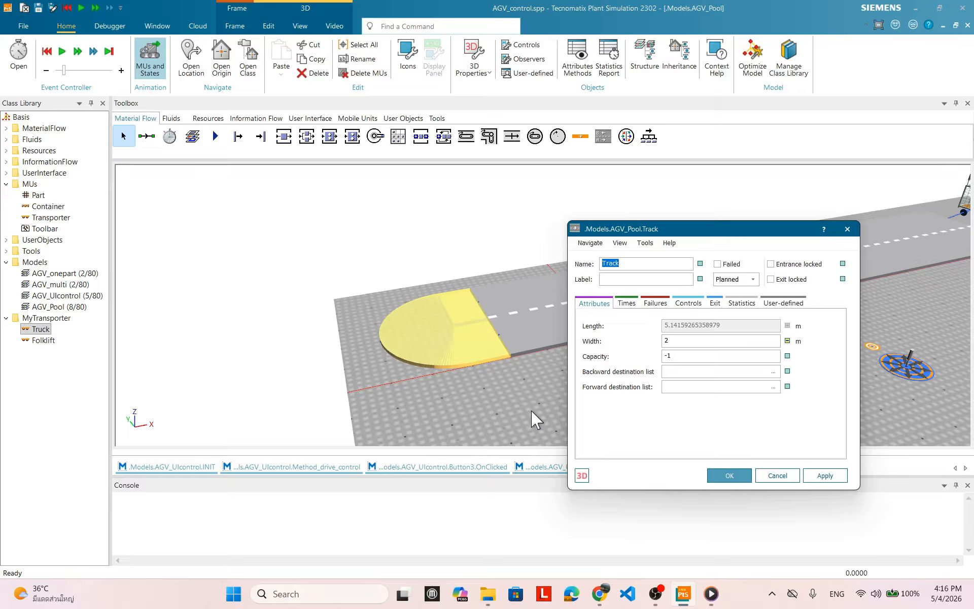
{"action": "left_click", "coordinate": [582, 475]}
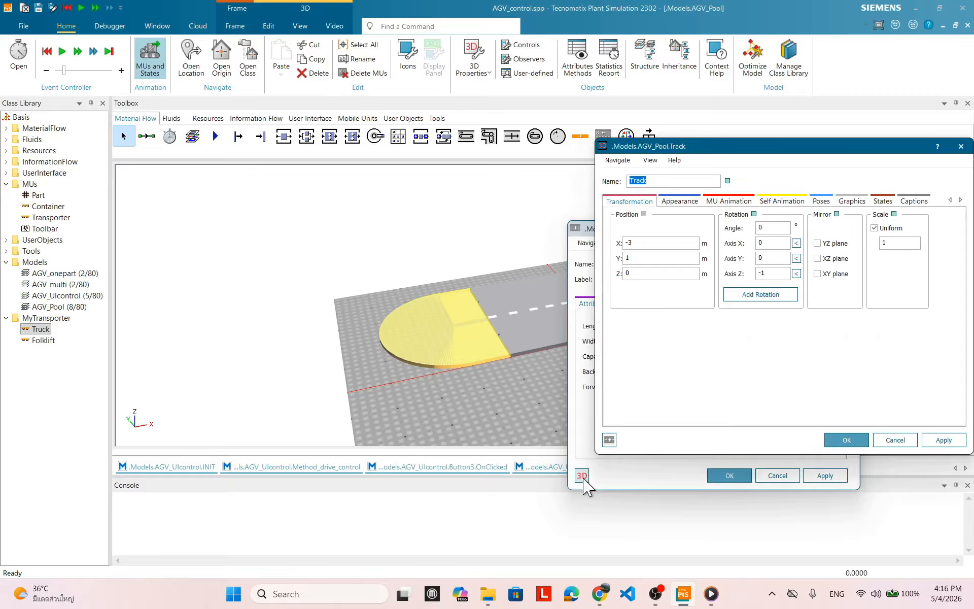
{"action": "left_click", "coordinate": [679, 201]}
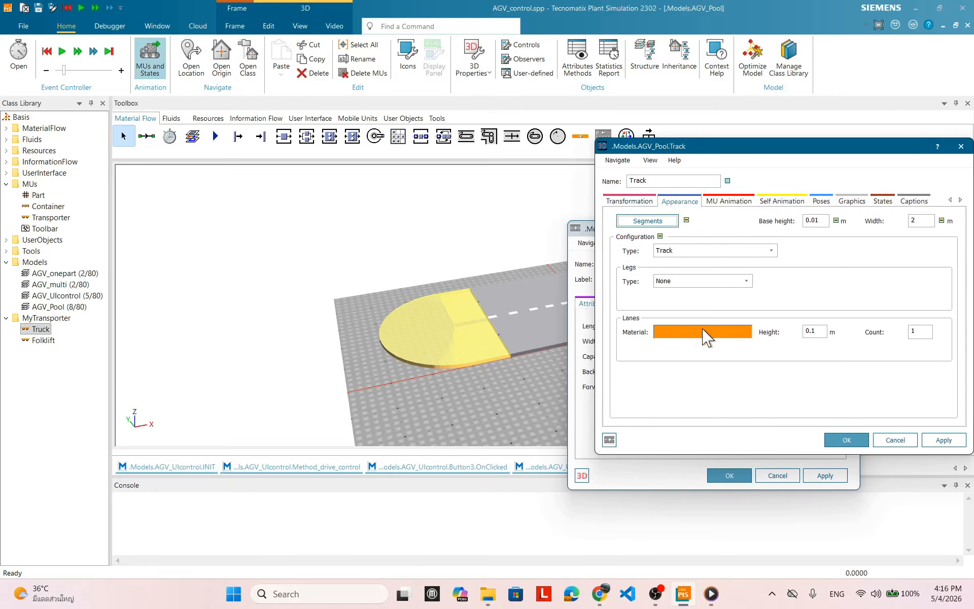
{"action": "left_click", "coordinate": [856, 201]}
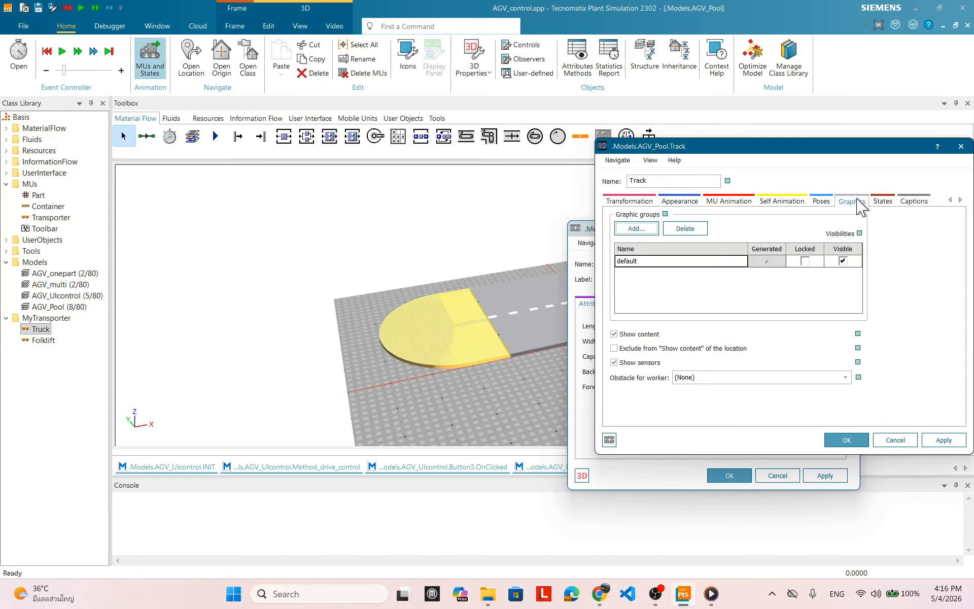
{"action": "left_click", "coordinate": [674, 202]}
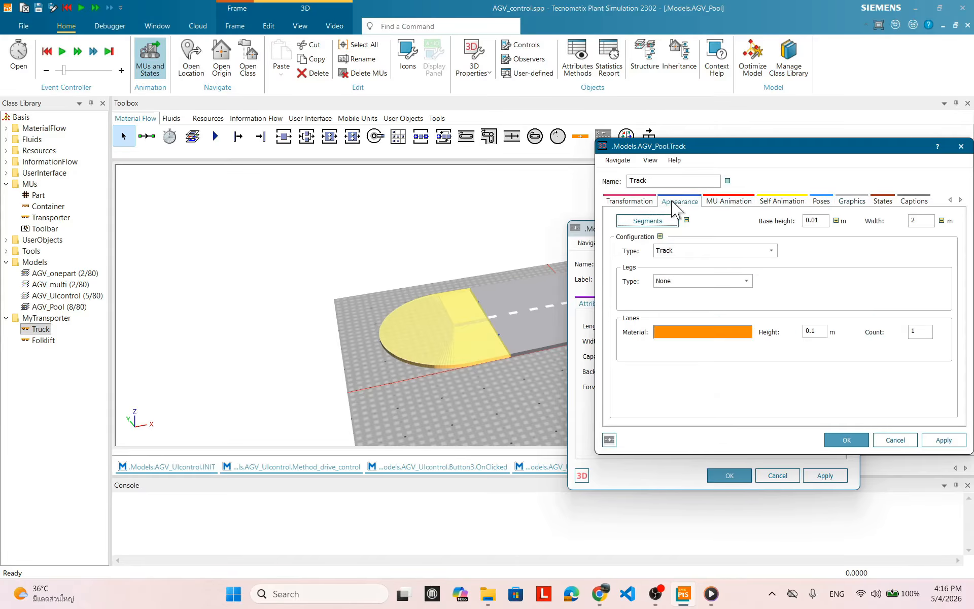
Step: Change the diffuse color of the U-shaped track's lane material to light gray and accept the 3D properties
{"action": "left_click", "coordinate": [702, 334]}
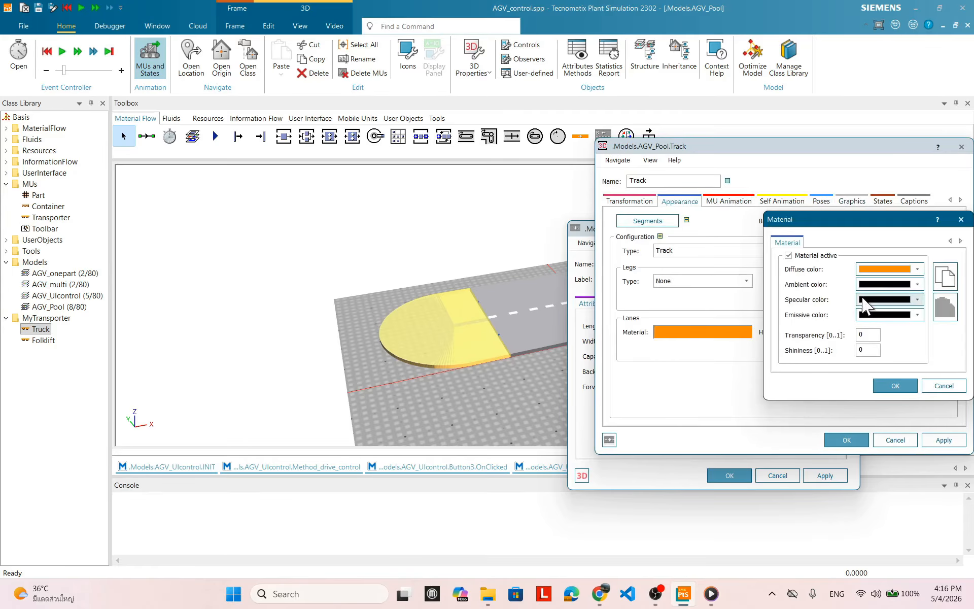
{"action": "left_click", "coordinate": [910, 269]}
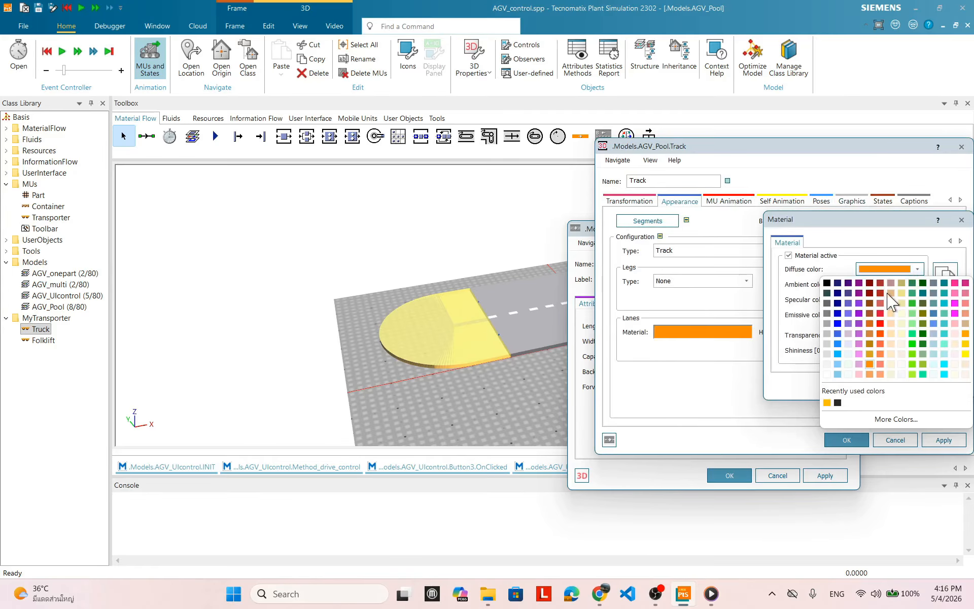
{"action": "left_click", "coordinate": [827, 314]}
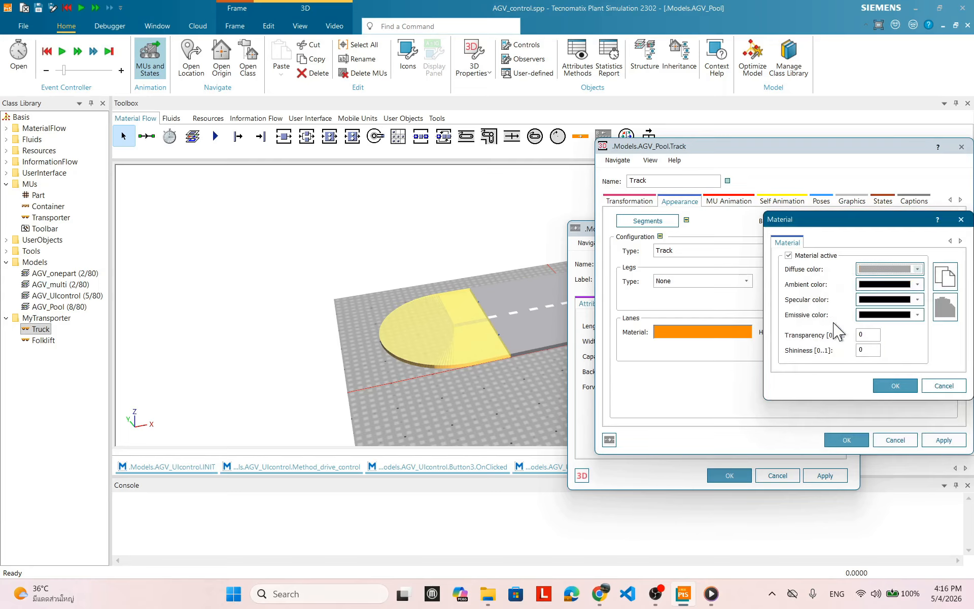
{"action": "left_click", "coordinate": [874, 386]}
{"action": "left_click", "coordinate": [945, 440]}
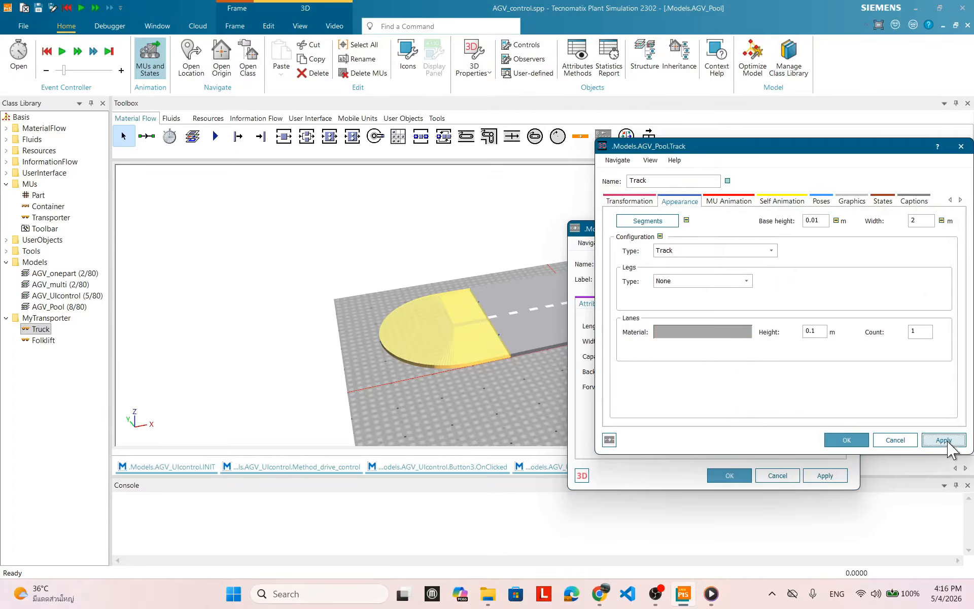
{"action": "left_click", "coordinate": [863, 441]}
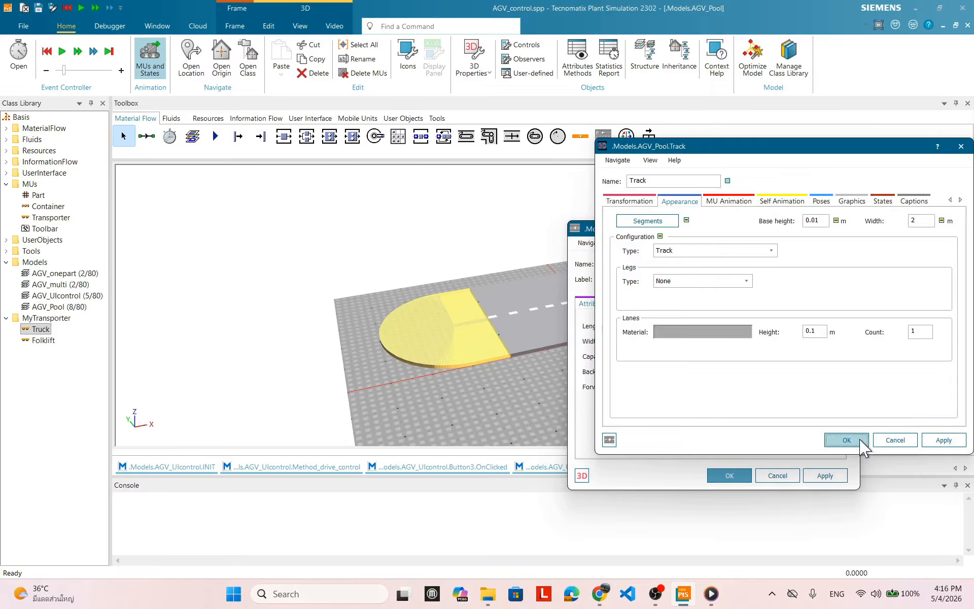
Step: Try a darker gray as the diffuse color of the U-shaped track's lane material
{"action": "left_click", "coordinate": [503, 418]}
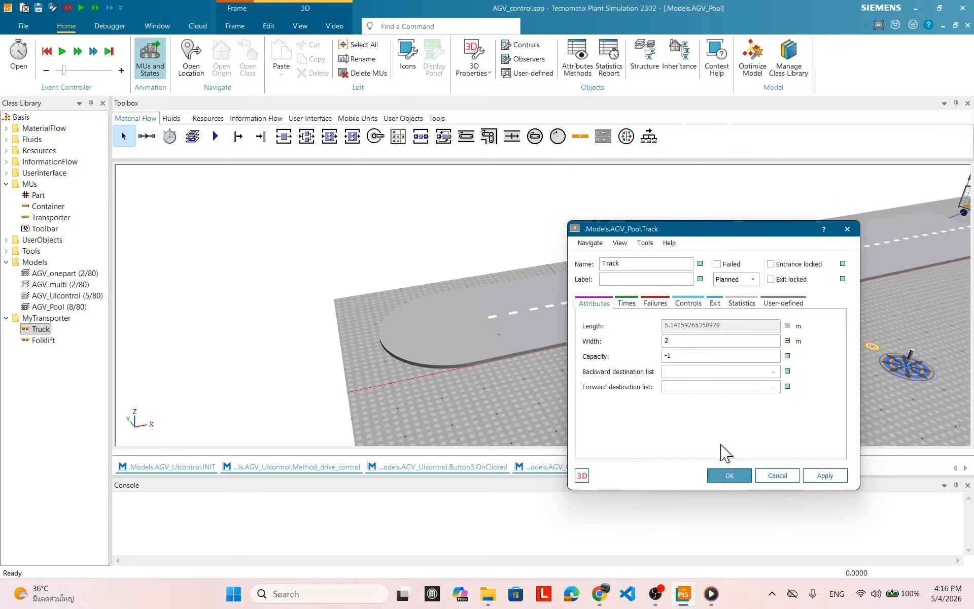
{"action": "left_click_drag", "start_coordinate": [577, 355], "coordinate": [506, 380]}
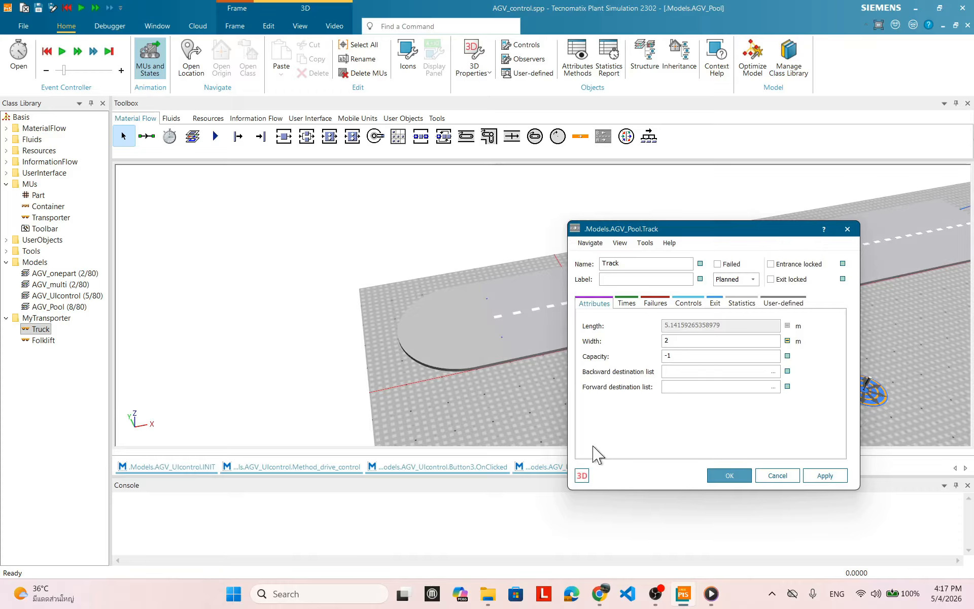
{"action": "left_click", "coordinate": [581, 475]}
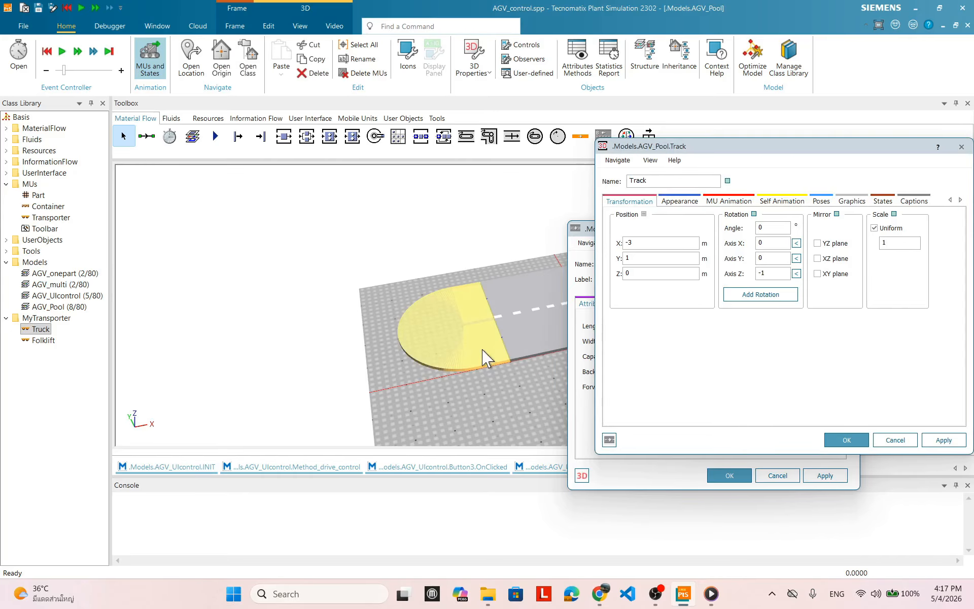
{"action": "left_click", "coordinate": [679, 201]}
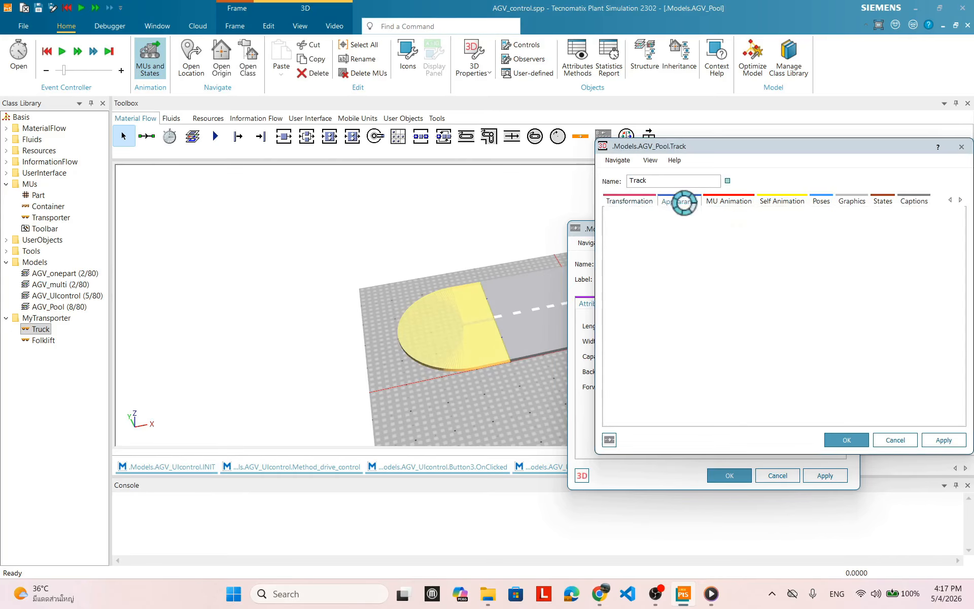
{"action": "left_click", "coordinate": [735, 336]}
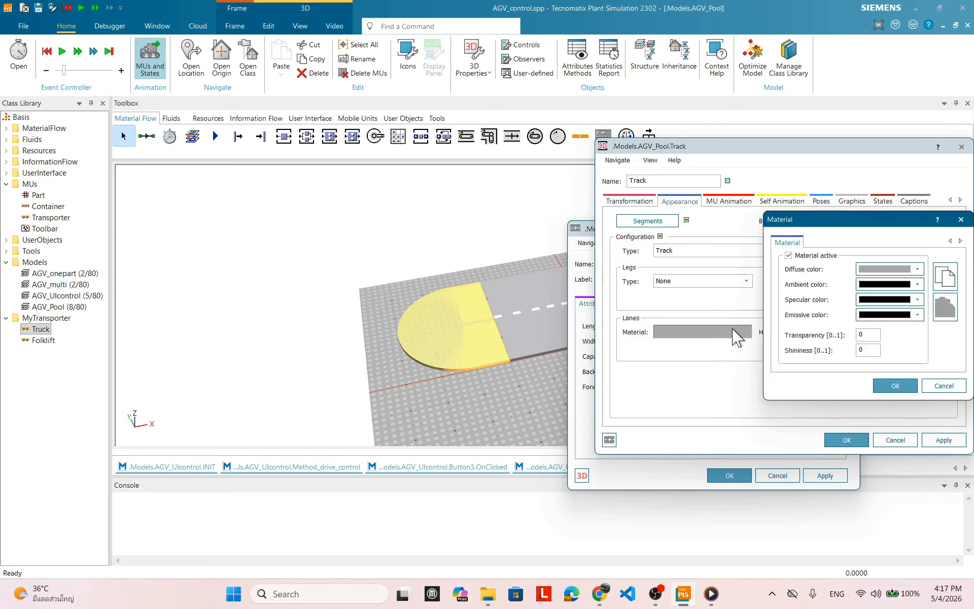
{"action": "left_click", "coordinate": [887, 268]}
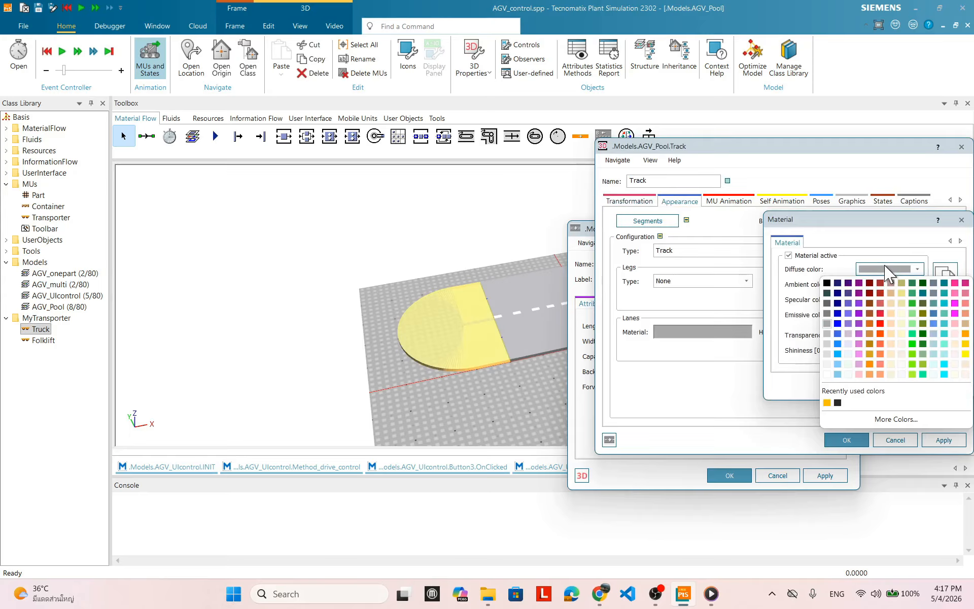
{"action": "left_click", "coordinate": [827, 314]}
{"action": "left_click", "coordinate": [896, 385]}
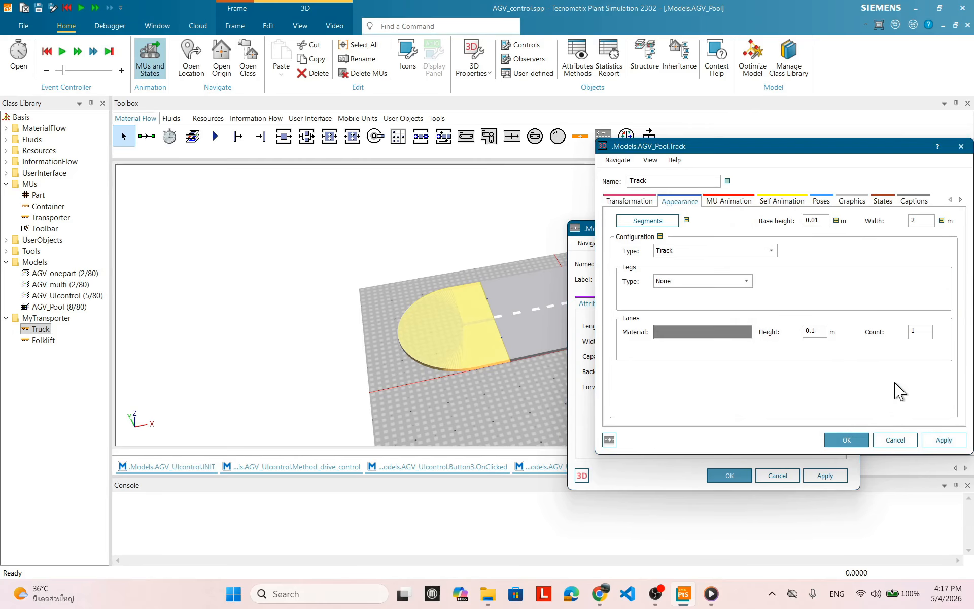
{"action": "left_click", "coordinate": [858, 441]}
{"action": "left_click", "coordinate": [733, 478]}
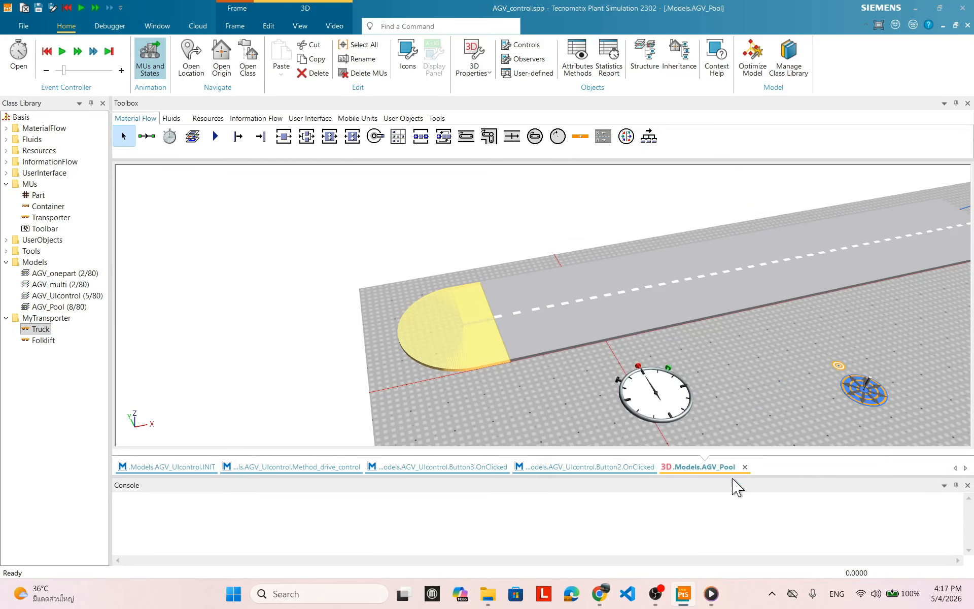
Step: Compare the turning track's color with the two-lane track and bring up the turning track's appearance settings again
{"action": "left_click_drag", "start_coordinate": [616, 369], "coordinate": [649, 335]}
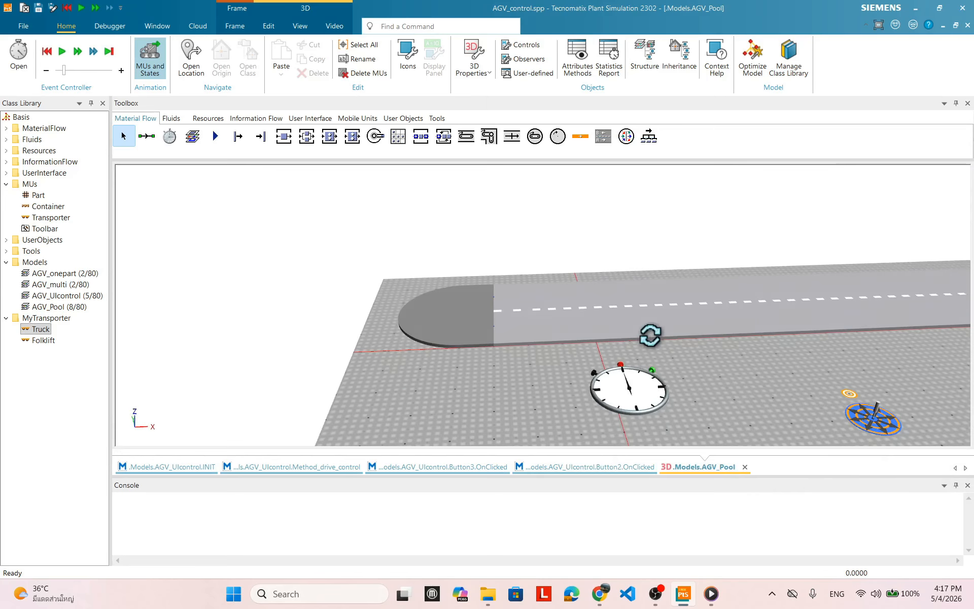
{"action": "left_click", "coordinate": [446, 337]}
{"action": "right_click", "coordinate": [446, 336]}
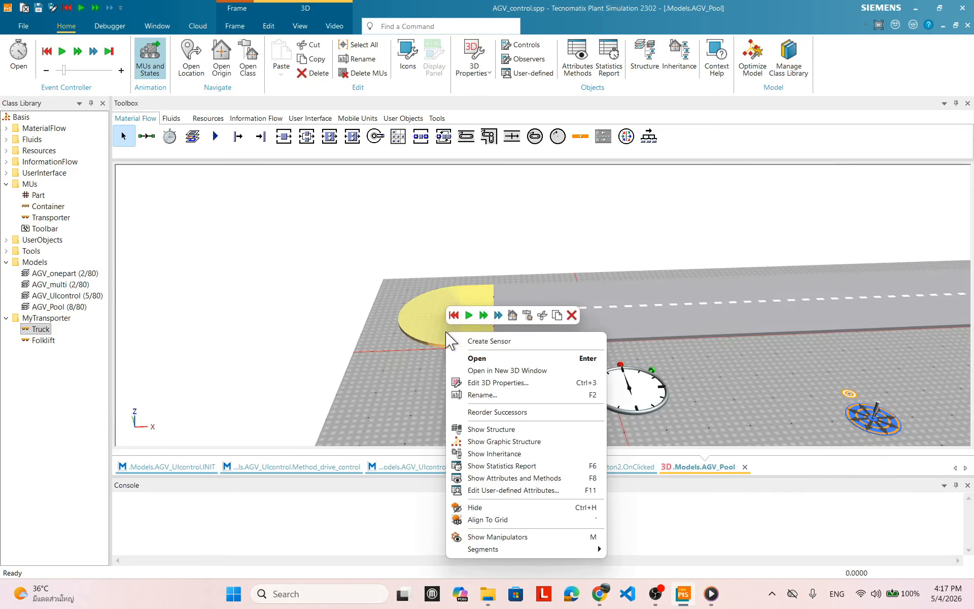
{"action": "left_click", "coordinate": [404, 327]}
{"action": "double_click", "coordinate": [414, 316]}
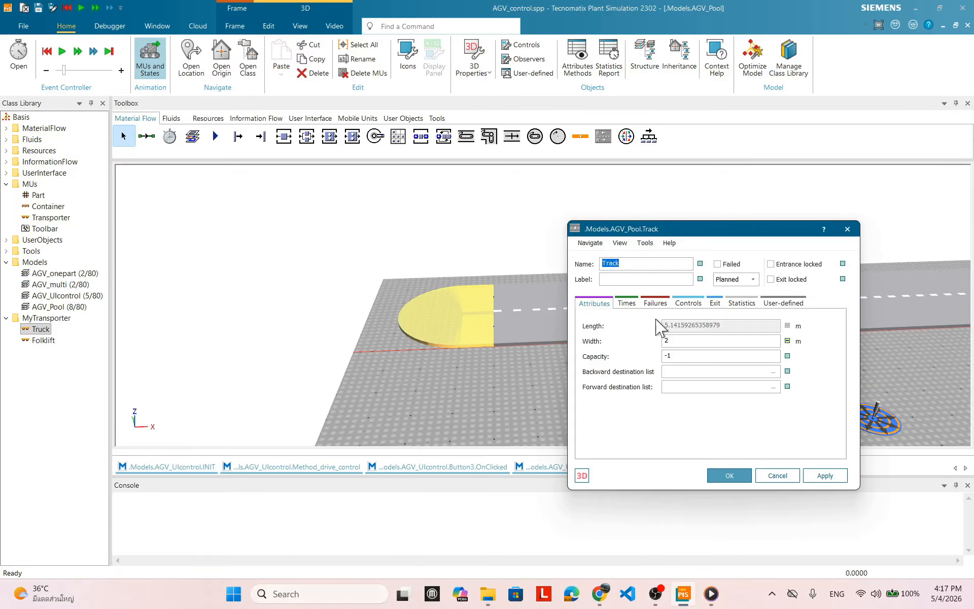
{"action": "left_click", "coordinate": [581, 475]}
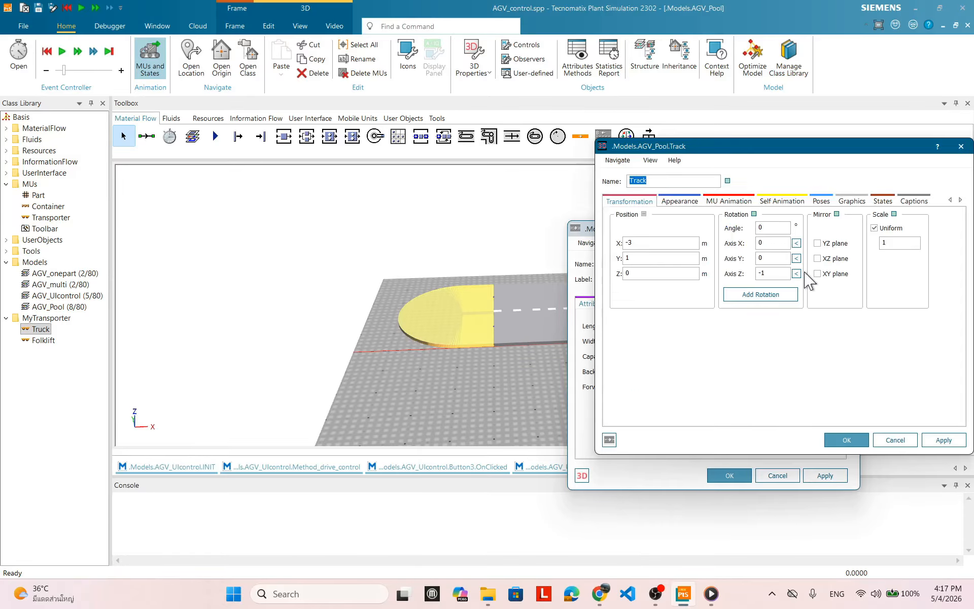
{"action": "left_click", "coordinate": [691, 201]}
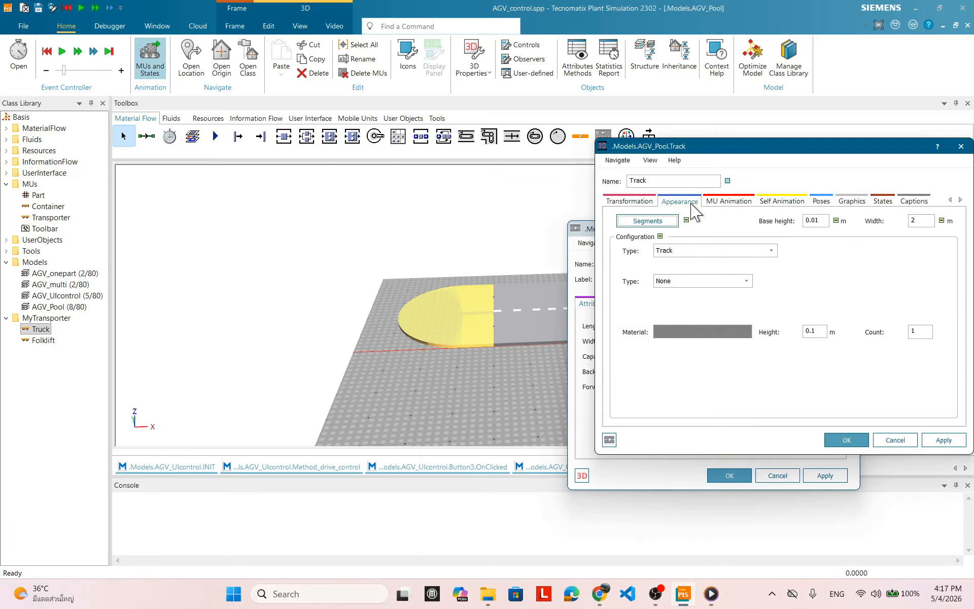
Step: Set the diffuse color of the U-shaped track's lane material to the lighter gray and confirm all its settings
{"action": "left_click", "coordinate": [703, 332]}
{"action": "left_click", "coordinate": [883, 269]}
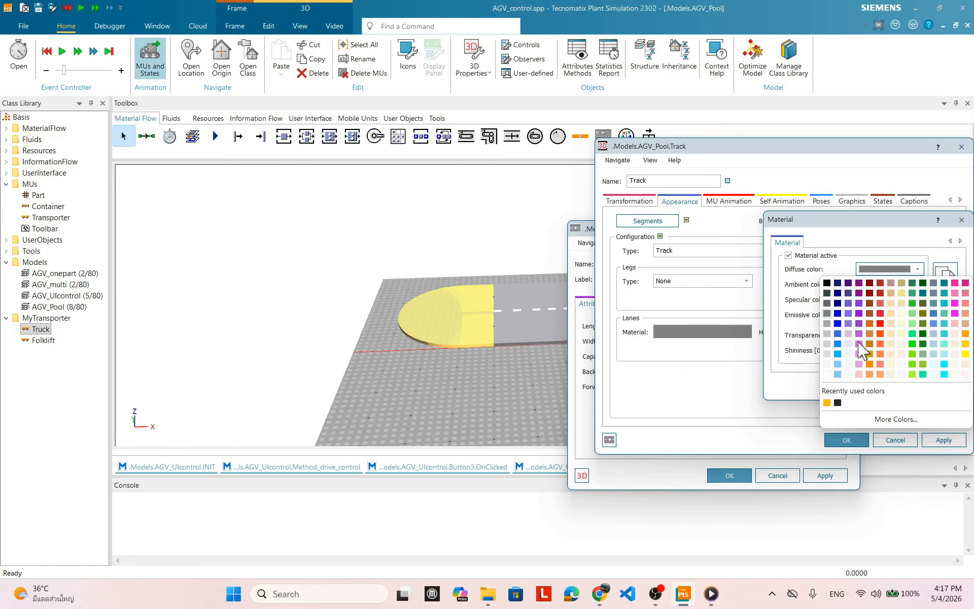
{"action": "left_click", "coordinate": [826, 324]}
{"action": "left_click_drag", "start_coordinate": [866, 230], "coordinate": [789, 238]}
{"action": "left_click", "coordinate": [815, 395]}
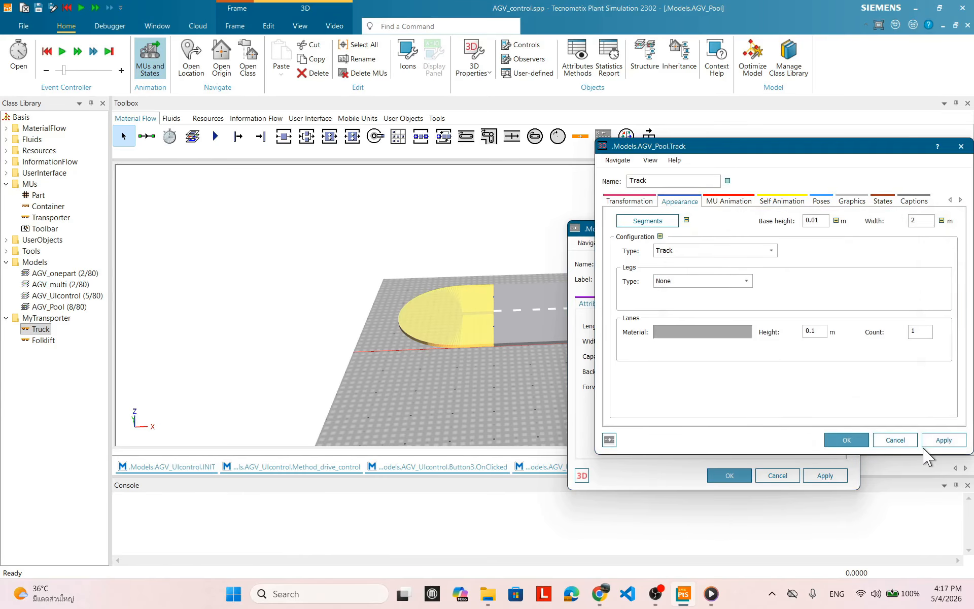
{"action": "left_click", "coordinate": [944, 440]}
{"action": "left_click", "coordinate": [848, 441]}
{"action": "left_click", "coordinate": [729, 479]}
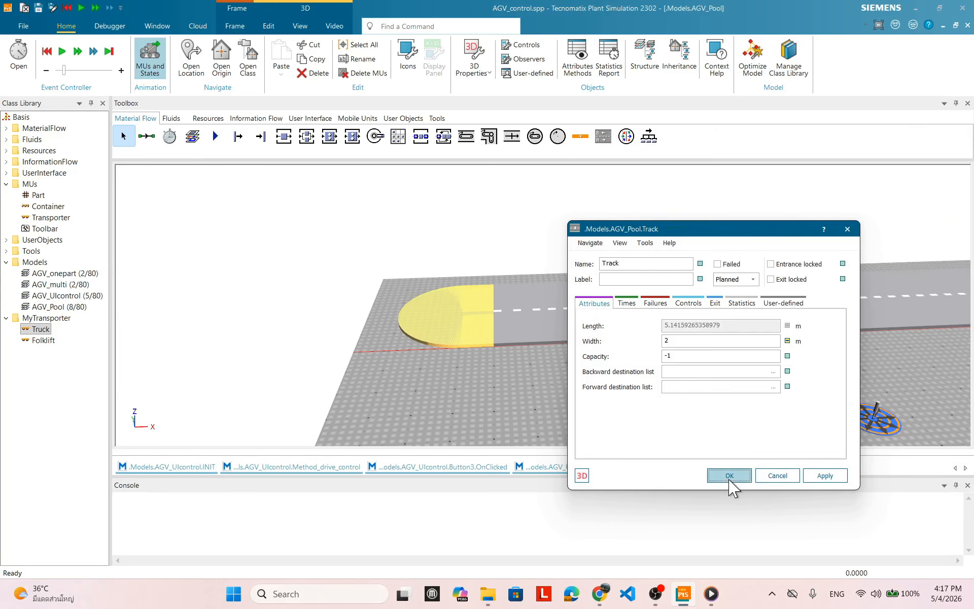
Step: Reset and run the AGV_Pool simulation to check the truck's size on the track, then reset it
{"action": "left_click_drag", "start_coordinate": [775, 368], "coordinate": [670, 324]}
{"action": "scroll", "coordinate": [692, 336], "scroll_direction": "down", "scroll_amount": 5}
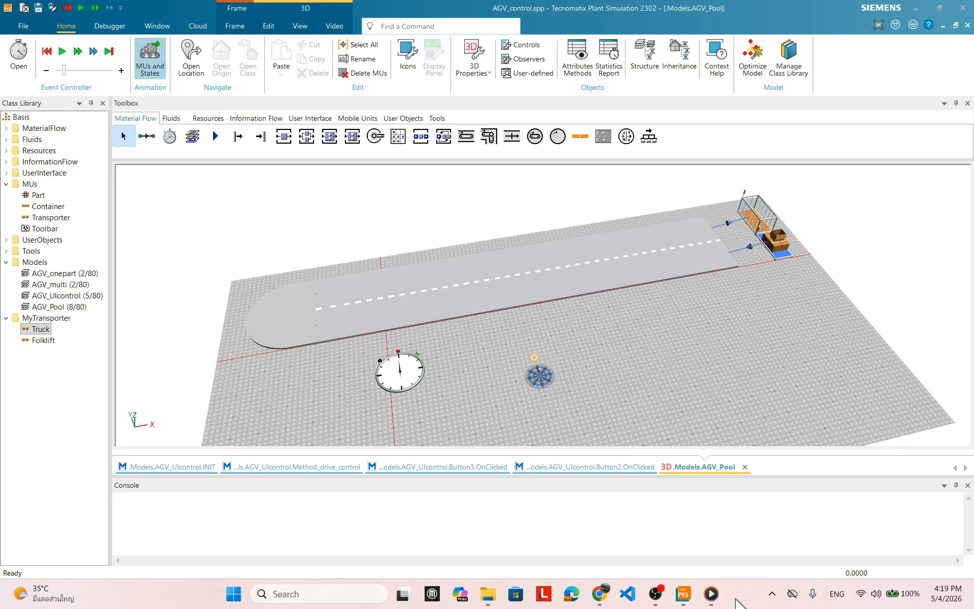
{"action": "right_click", "coordinate": [660, 331]}
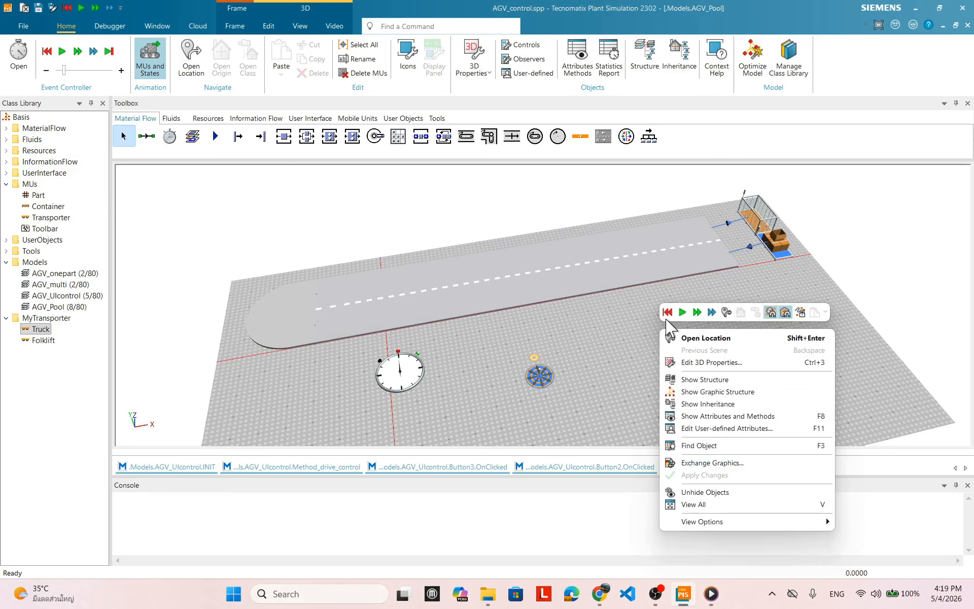
{"action": "left_click", "coordinate": [665, 319]}
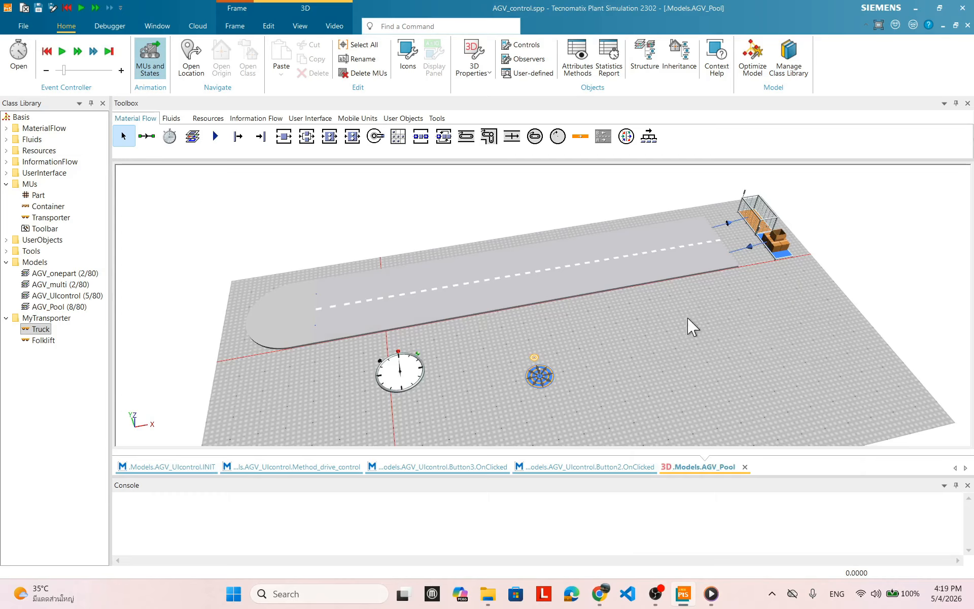
{"action": "right_click", "coordinate": [655, 339]}
{"action": "left_click", "coordinate": [677, 322]}
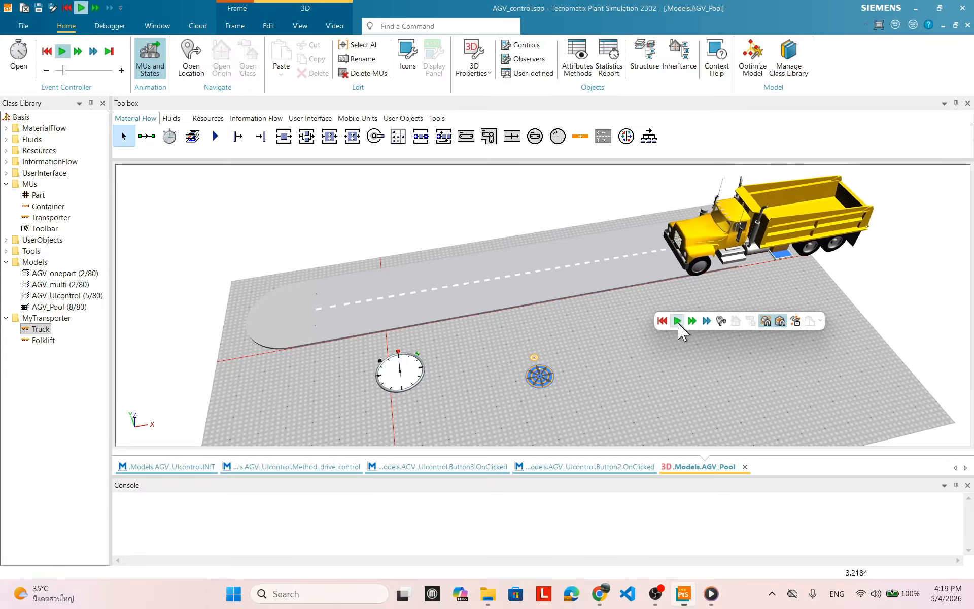
{"action": "left_click", "coordinate": [662, 320]}
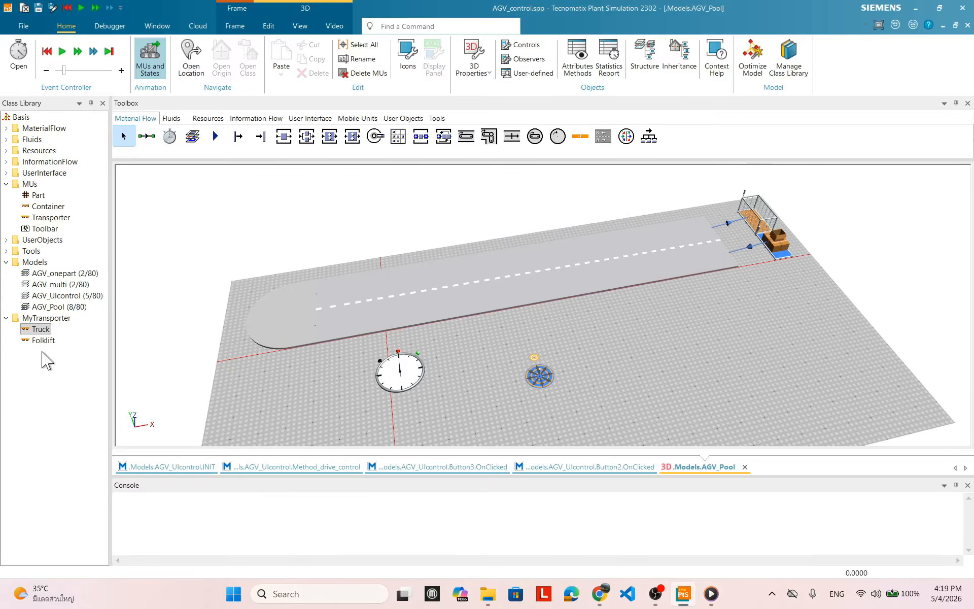
Step: Open the Truck transporter in 3D and set the uniform scale of its dumptruck graphic to 0.3
{"action": "right_click", "coordinate": [44, 331]}
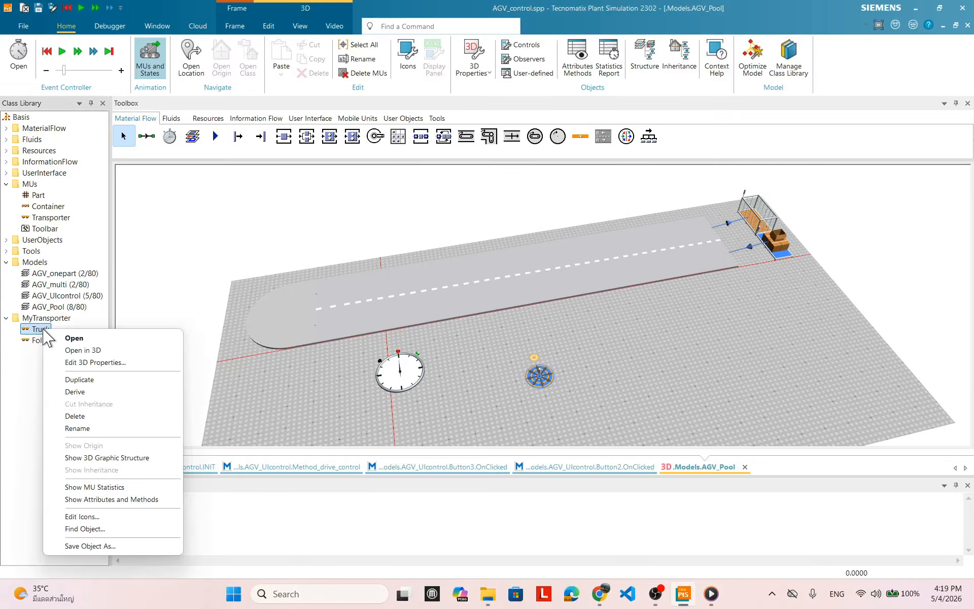
{"action": "left_click", "coordinate": [83, 349]}
{"action": "double_click", "coordinate": [460, 364]}
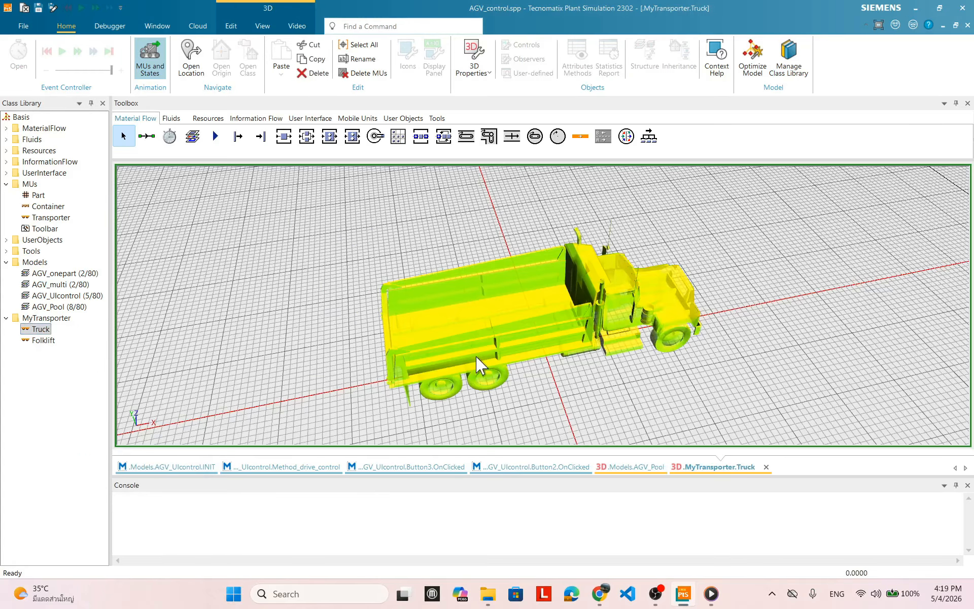
{"action": "left_click_drag", "start_coordinate": [833, 195], "coordinate": [663, 247]}
{"action": "left_click", "coordinate": [771, 343]}
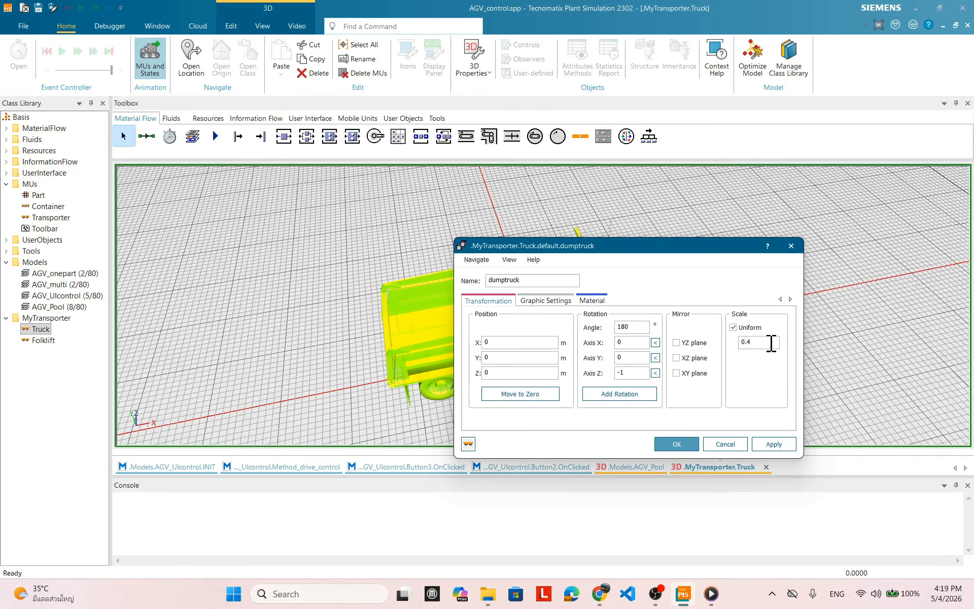
{"action": "key", "text": "BackSpace"}
{"action": "type", "text": "3"}
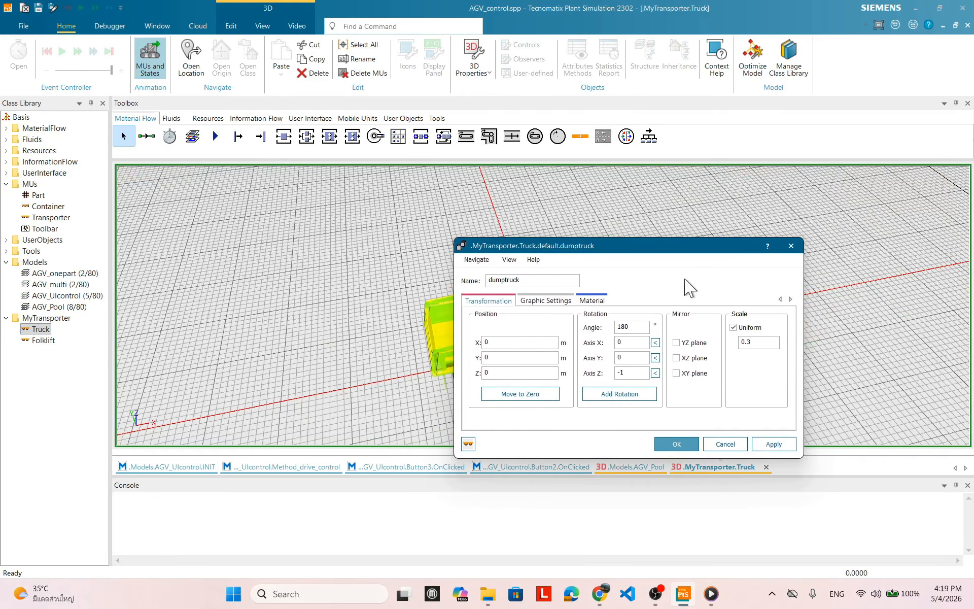
{"action": "left_click_drag", "start_coordinate": [659, 249], "coordinate": [667, 214]}
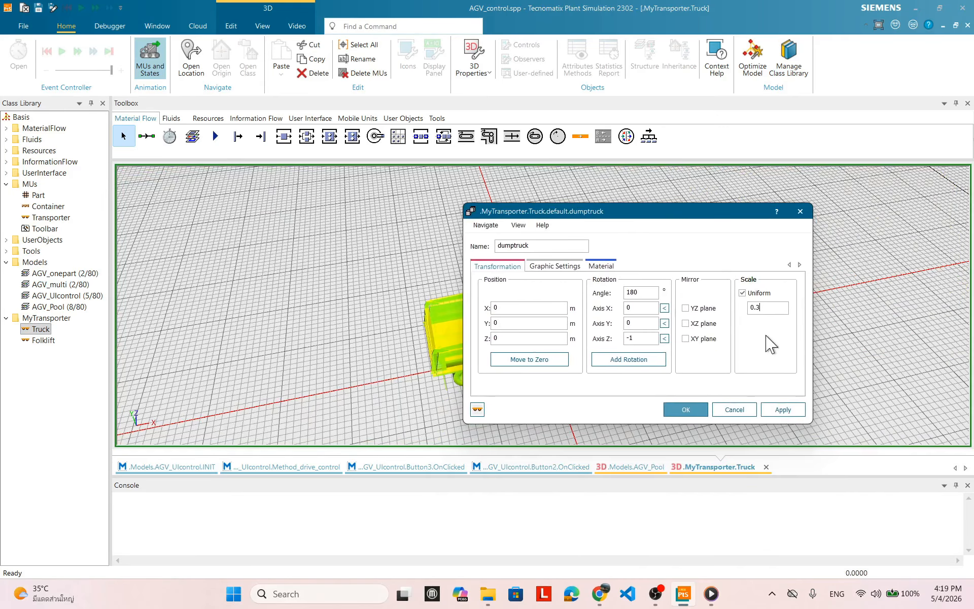
{"action": "left_click", "coordinate": [701, 409]}
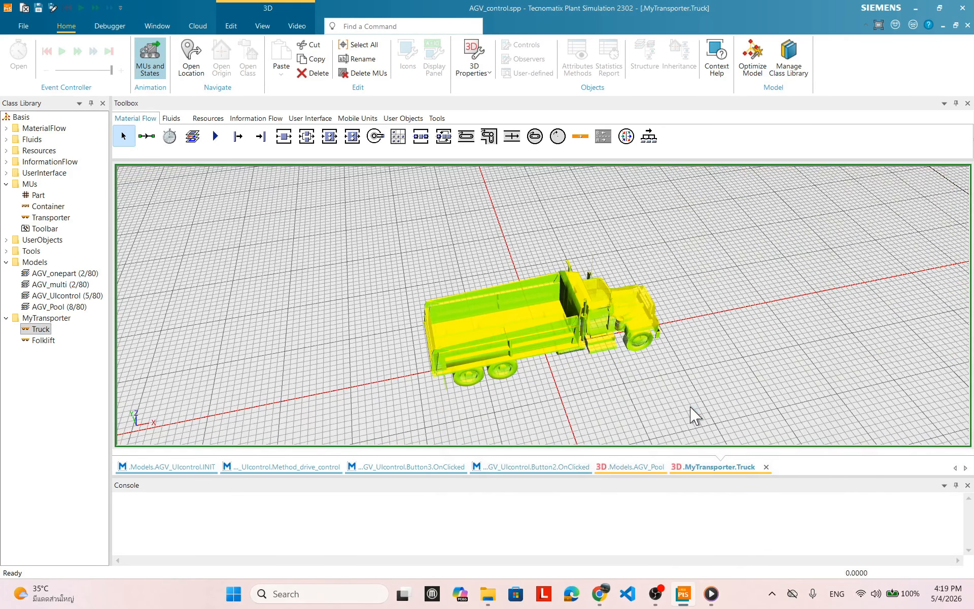
{"action": "right_click", "coordinate": [644, 391]}
{"action": "left_click", "coordinate": [559, 403]}
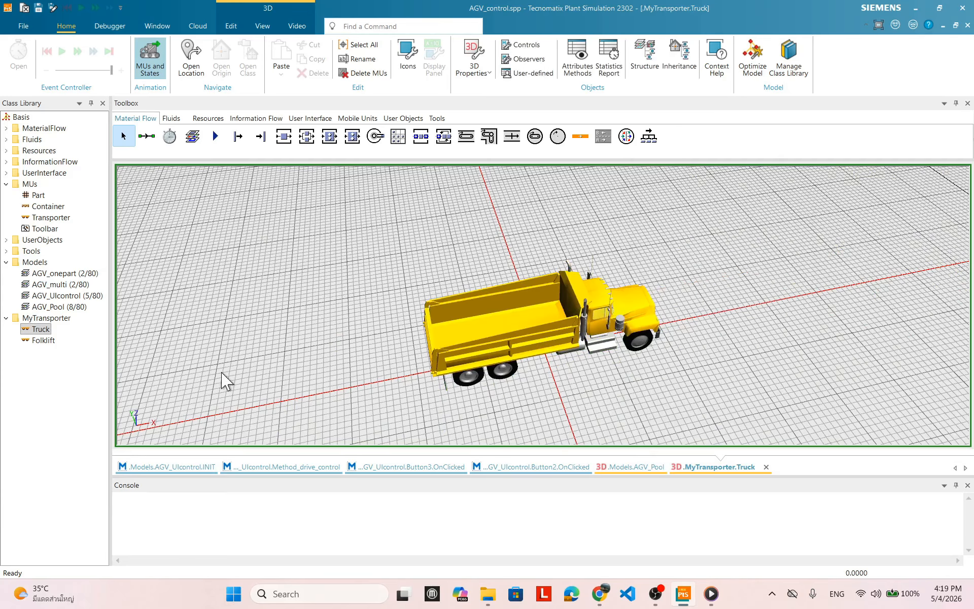
Step: Return to the AGV_Pool model, run the simulation to watch the rescaled truck drive the track, and reset it
{"action": "left_click", "coordinate": [641, 467]}
{"action": "right_click", "coordinate": [660, 303]}
{"action": "left_click", "coordinate": [663, 293]}
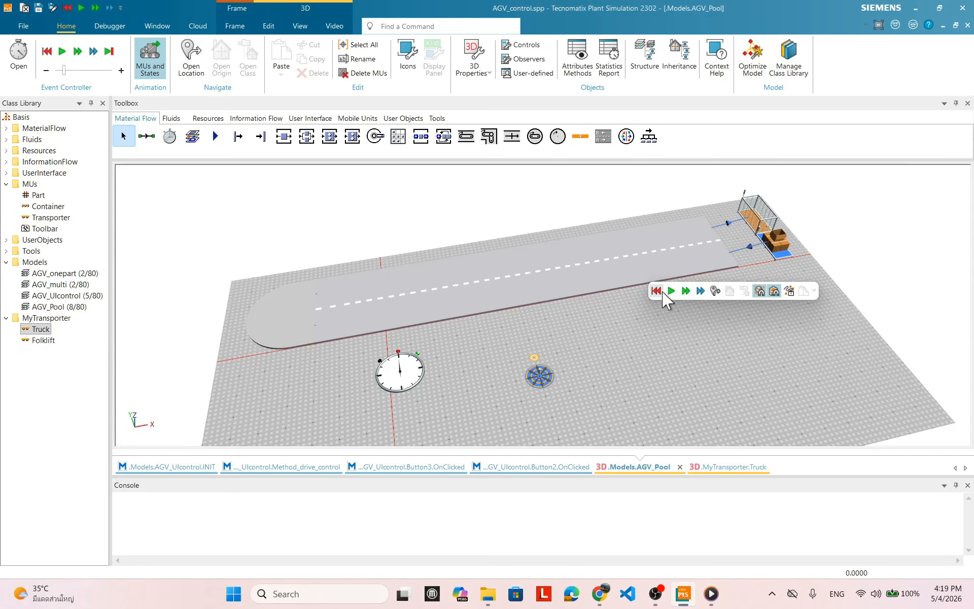
{"action": "left_click", "coordinate": [670, 290]}
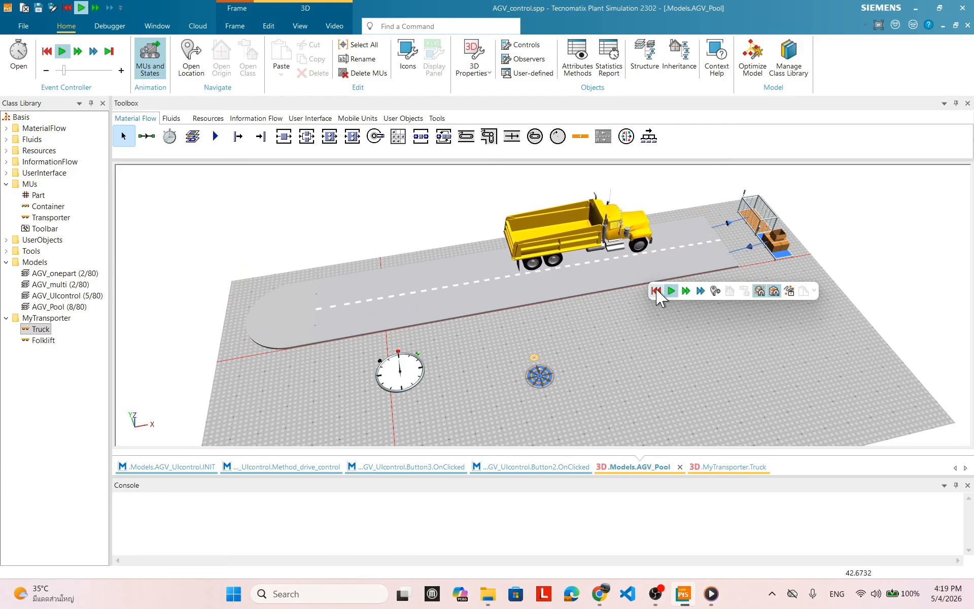
{"action": "left_click", "coordinate": [656, 292]}
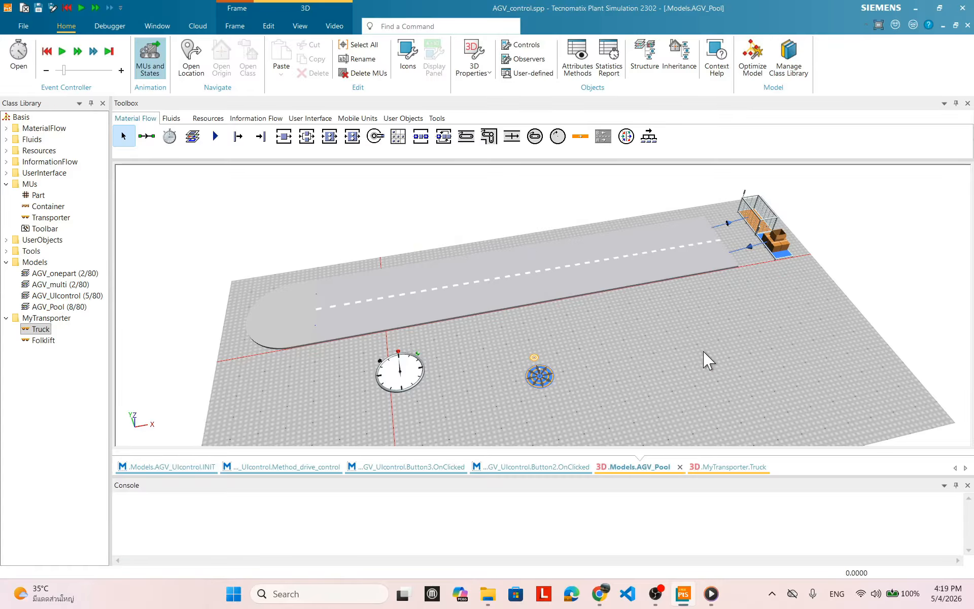
{"action": "right_click", "coordinate": [649, 310]}
{"action": "key", "text": "Escape"}
{"action": "left_click_drag", "start_coordinate": [631, 328], "coordinate": [626, 341]}
{"action": "left_click_drag", "start_coordinate": [574, 383], "coordinate": [543, 320]}
{"action": "left_click", "coordinate": [426, 281]}
{"action": "left_click", "coordinate": [524, 280]}
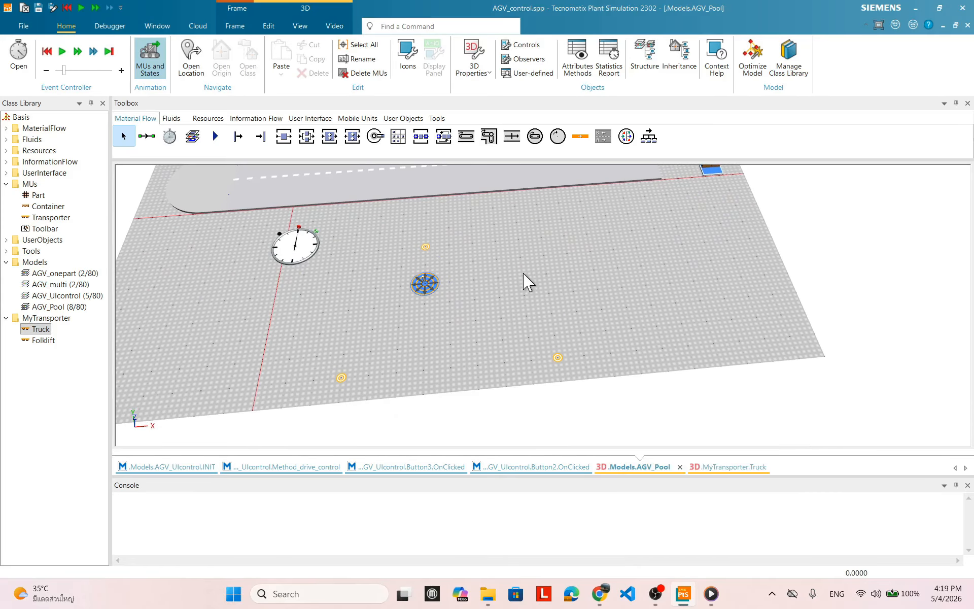
{"action": "left_click_drag", "start_coordinate": [524, 280], "coordinate": [686, 330]}
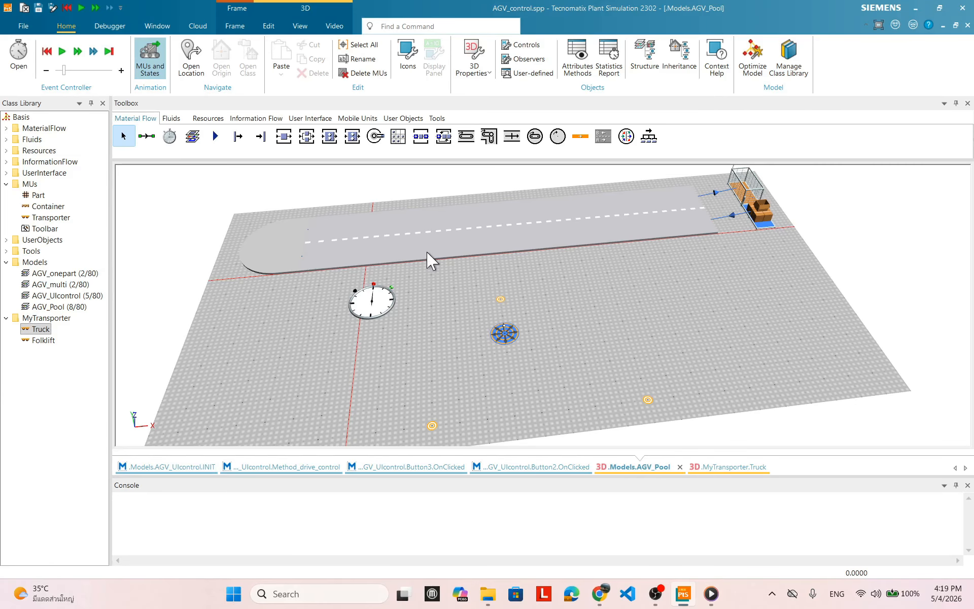
{"action": "left_click_drag", "start_coordinate": [560, 297], "coordinate": [562, 304]}
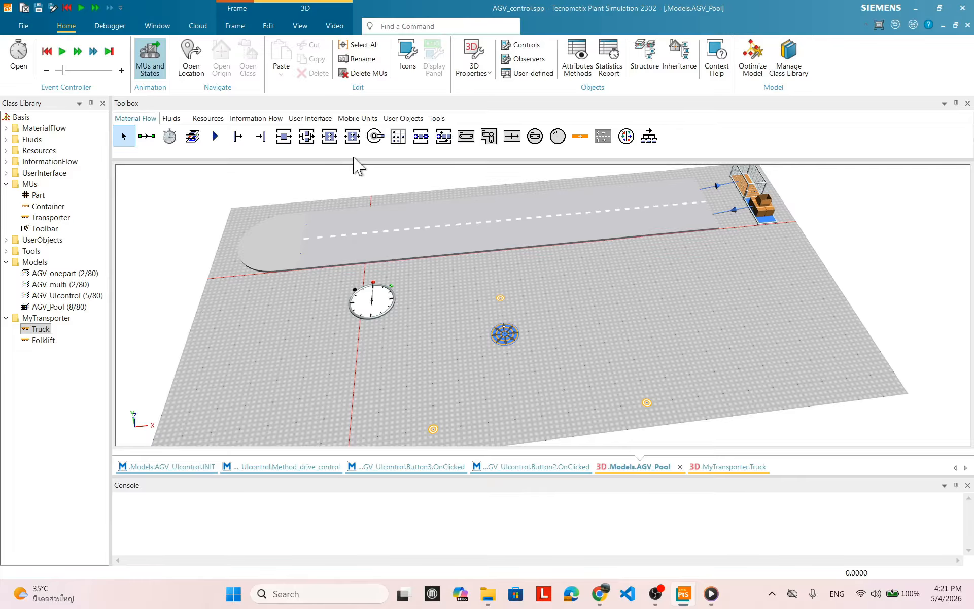
Step: Insert a Method object into the AGV_Pool frame between the two-lane track and the AGVPool
{"action": "left_click", "coordinate": [237, 121]}
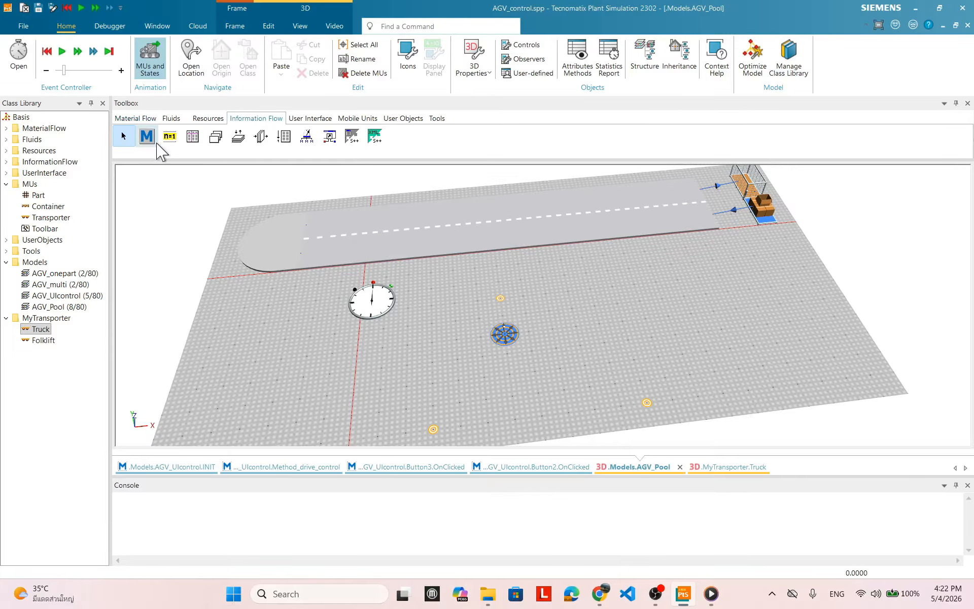
{"action": "left_click_drag", "start_coordinate": [146, 137], "coordinate": [648, 317]}
{"action": "left_click_drag", "start_coordinate": [564, 270], "coordinate": [542, 274]}
{"action": "left_click", "coordinate": [629, 319]}
{"action": "left_click_drag", "start_coordinate": [622, 348], "coordinate": [615, 329]}
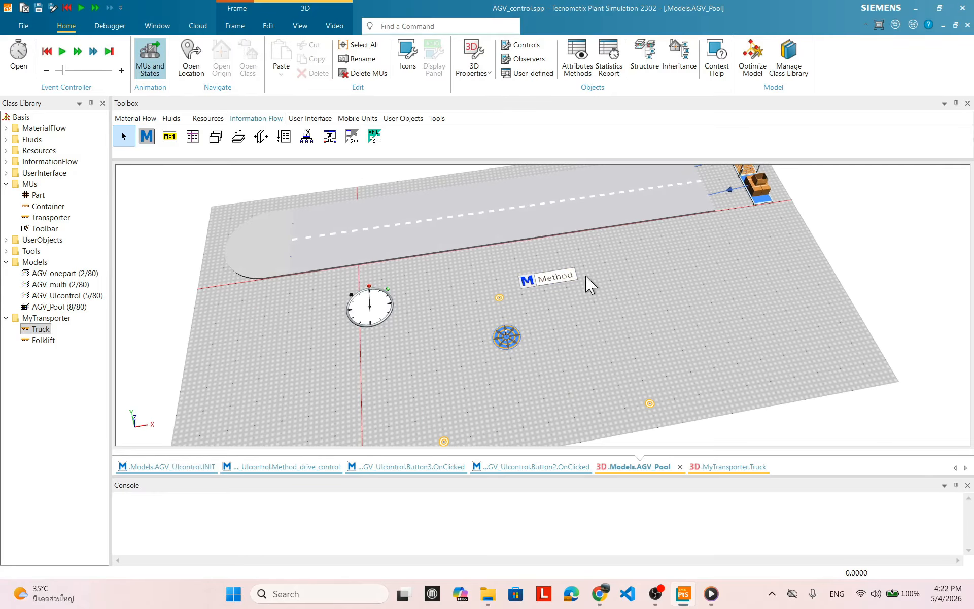
{"action": "left_click", "coordinate": [377, 251]}
{"action": "left_click", "coordinate": [453, 307]}
Step: Create a sensor on the two-lane track for Lane A at 15 m, without assigning a control
{"action": "right_click", "coordinate": [392, 240]}
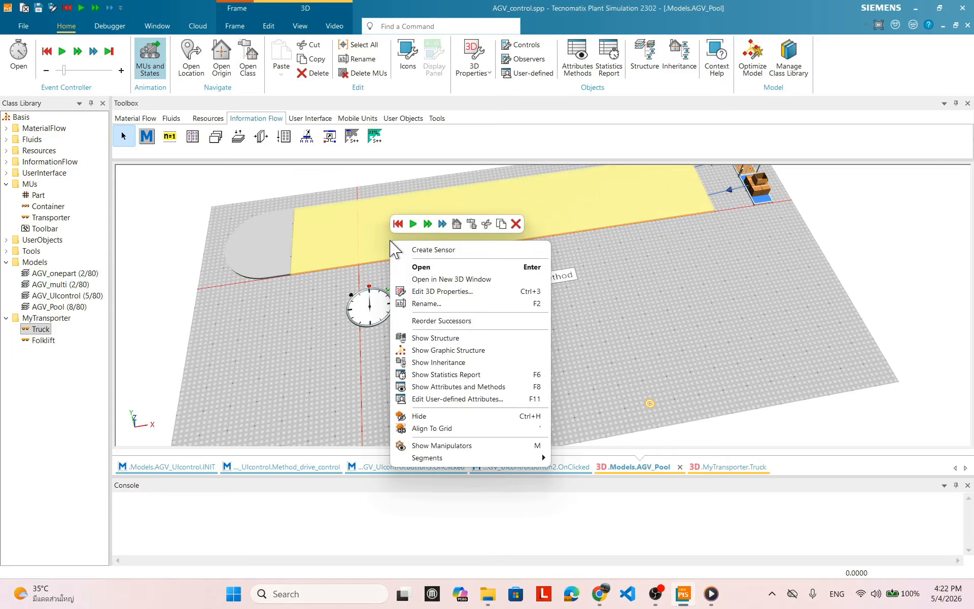
{"action": "left_click", "coordinate": [458, 250]}
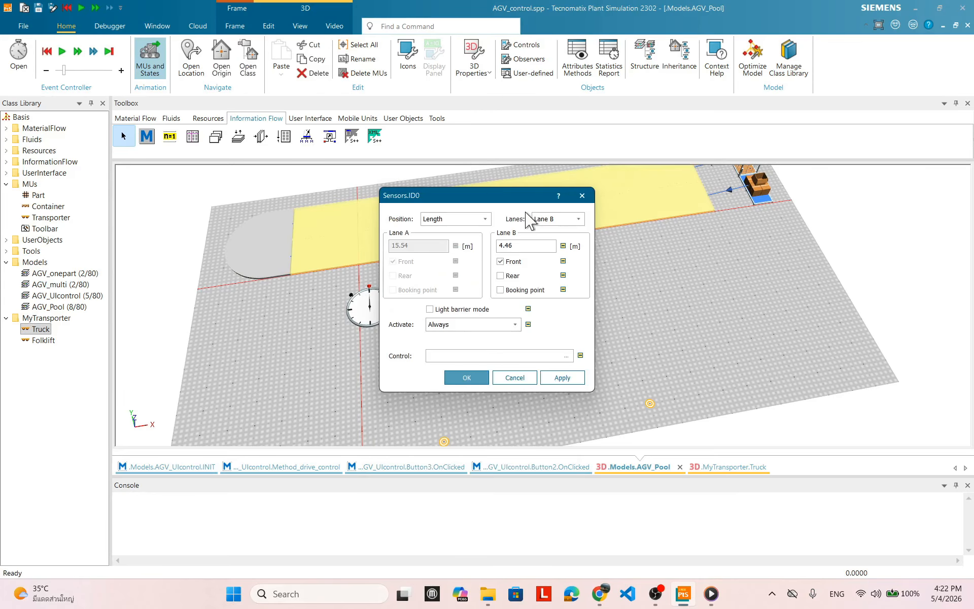
{"action": "left_click_drag", "start_coordinate": [486, 198], "coordinate": [489, 224]}
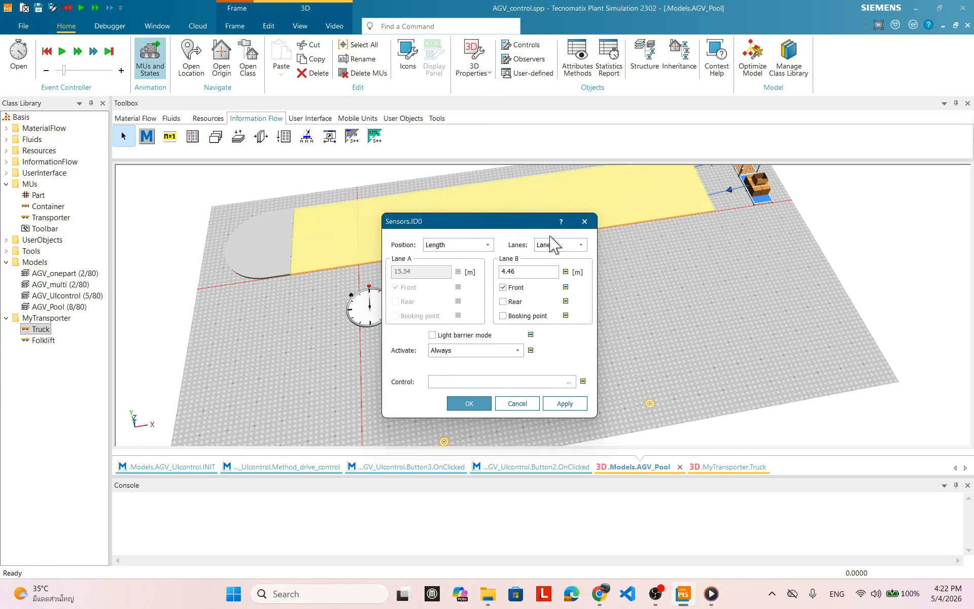
{"action": "left_click", "coordinate": [578, 244]}
{"action": "left_click", "coordinate": [556, 256]}
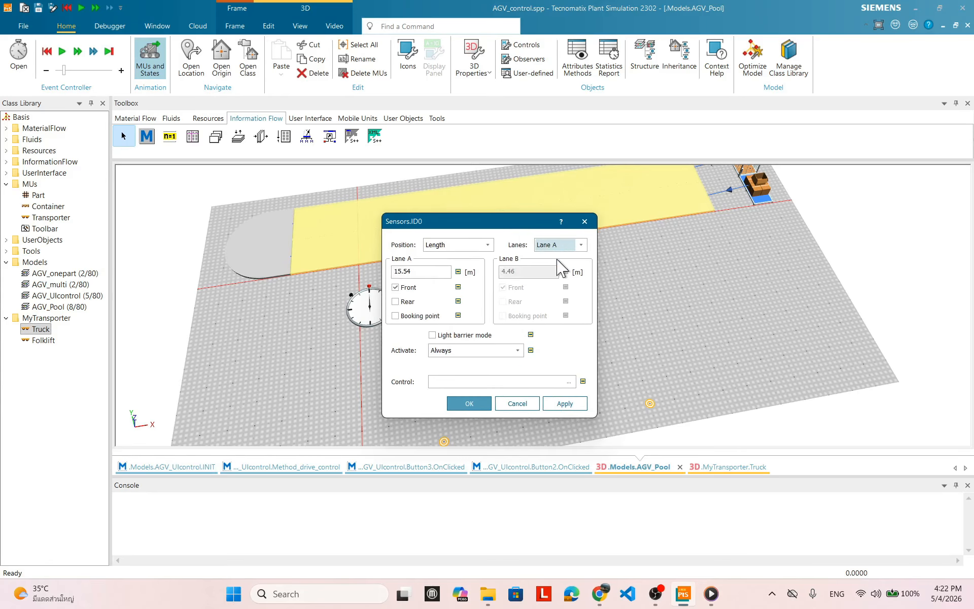
{"action": "double_click", "coordinate": [428, 272]}
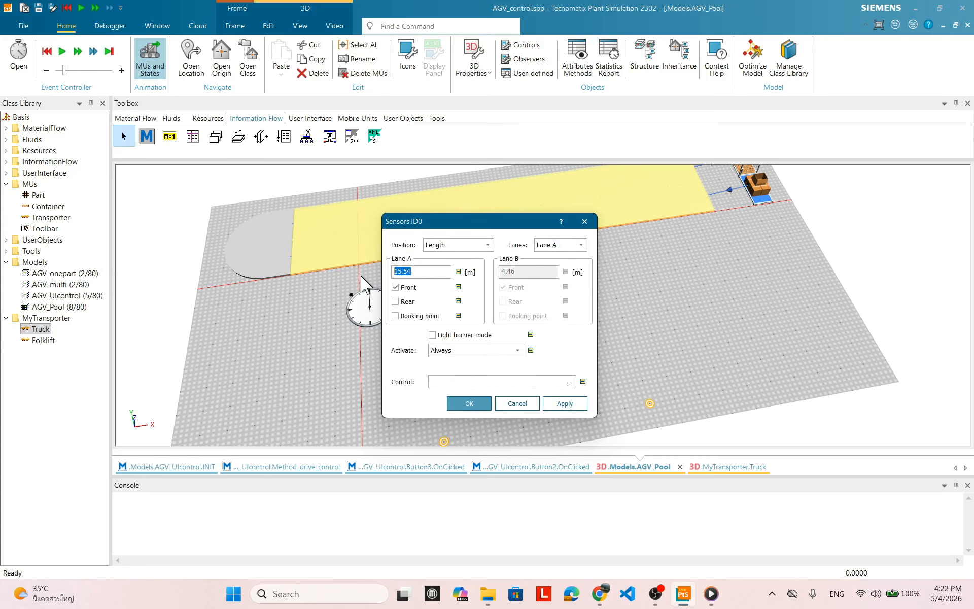
{"action": "type", "text": "15"}
{"action": "left_click_drag", "start_coordinate": [513, 221], "coordinate": [359, 224]}
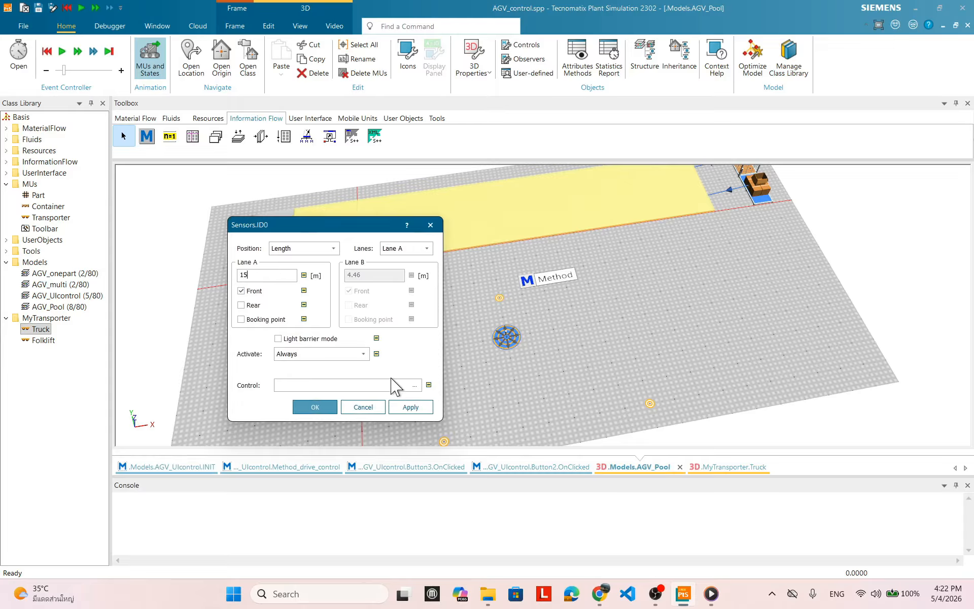
{"action": "left_click", "coordinate": [414, 385]}
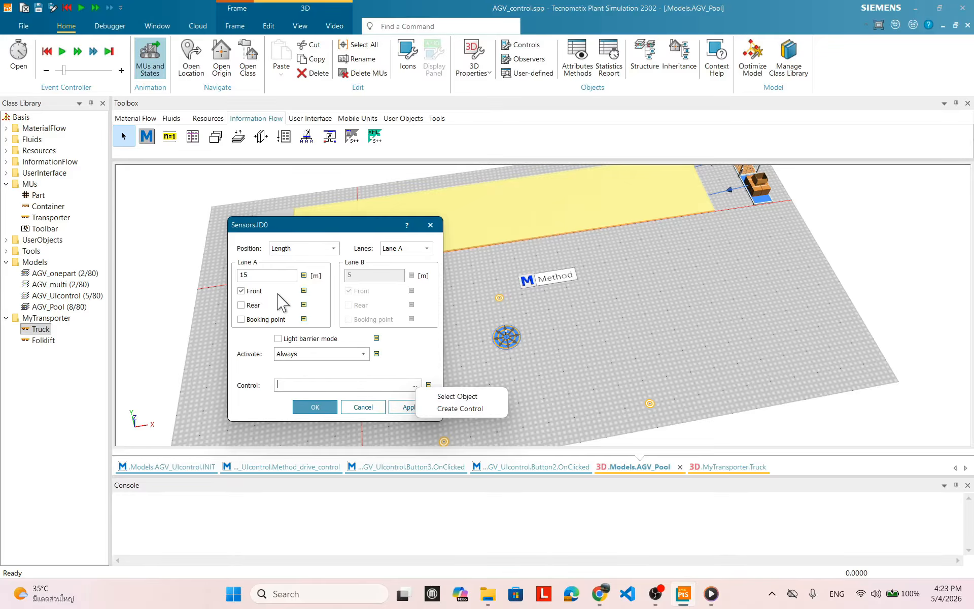
{"action": "left_click", "coordinate": [327, 410]}
Step: Rename the Method object as Control_center and move it closer to the two-lane track
{"action": "mouse_move", "coordinate": [611, 306]}
{"action": "left_mouse_down"}
{"action": "mouse_move", "coordinate": [605, 293]}
{"action": "mouse_move", "coordinate": [624, 307]}
{"action": "left_mouse_up"}
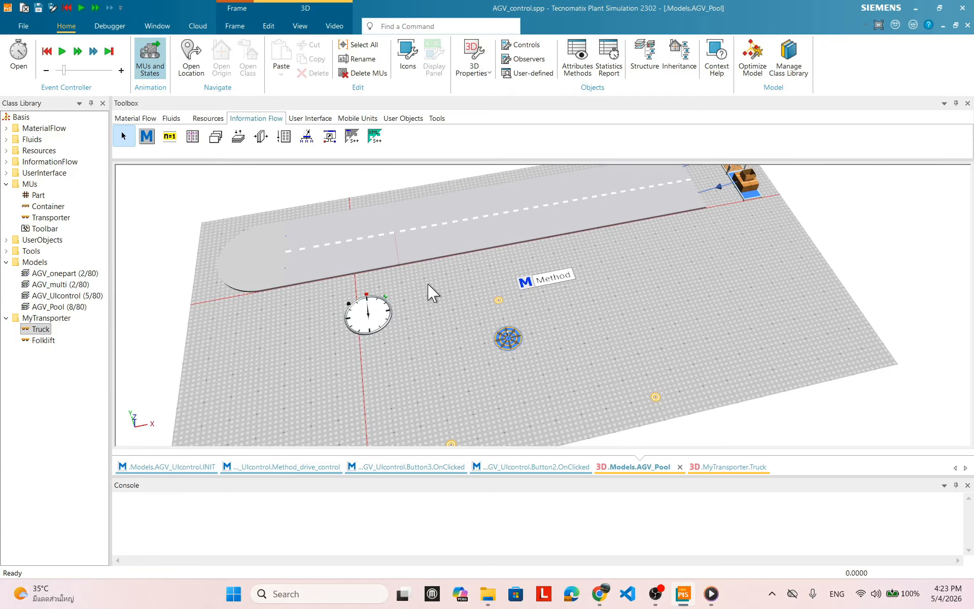
{"action": "scroll", "coordinate": [398, 266], "scroll_direction": "up", "scroll_amount": 8}
{"action": "scroll", "coordinate": [395, 266], "scroll_direction": "down", "scroll_amount": 10}
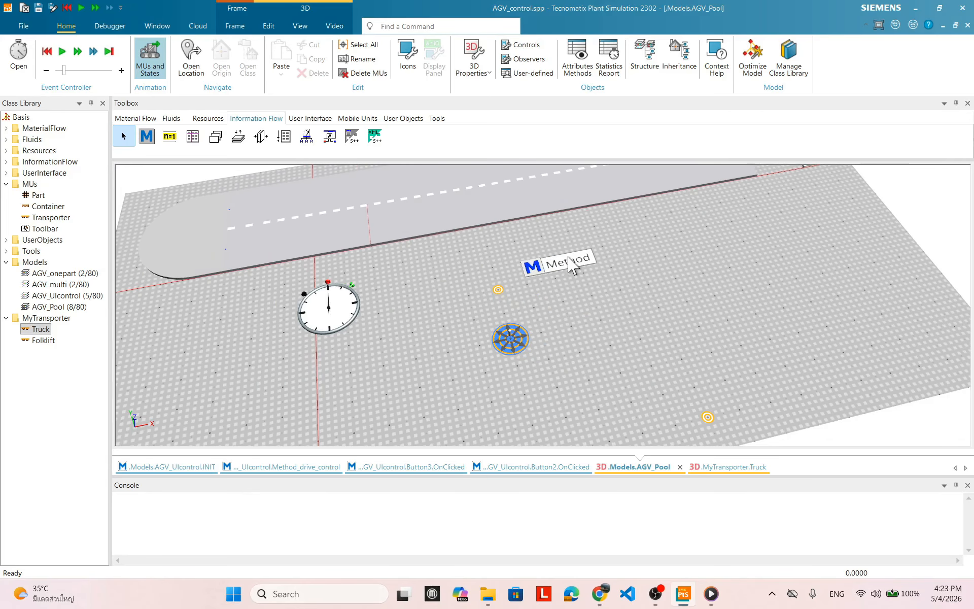
{"action": "left_click_drag", "start_coordinate": [764, 287], "coordinate": [761, 284]}
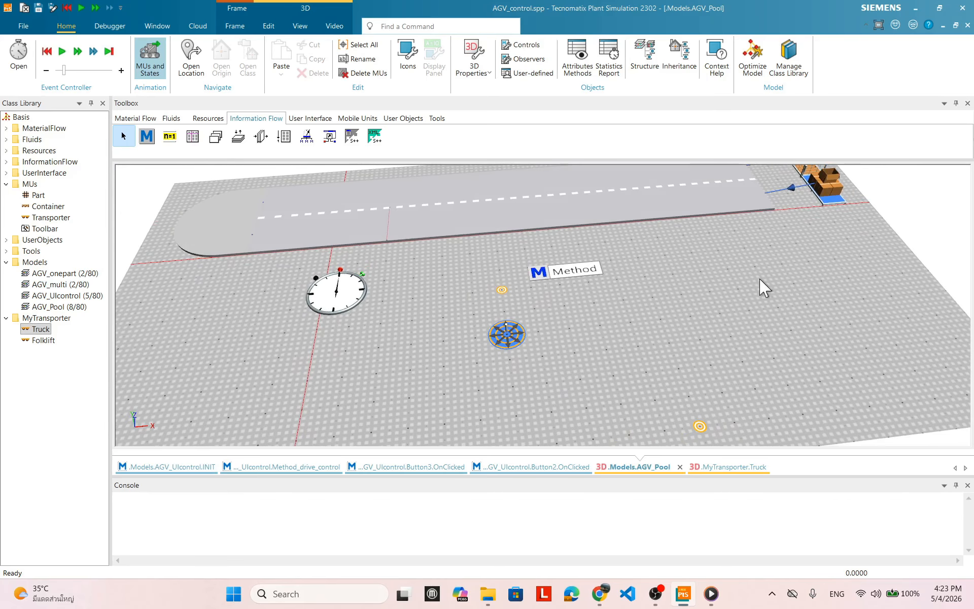
{"action": "left_click", "coordinate": [603, 273]}
{"action": "right_click", "coordinate": [577, 268]}
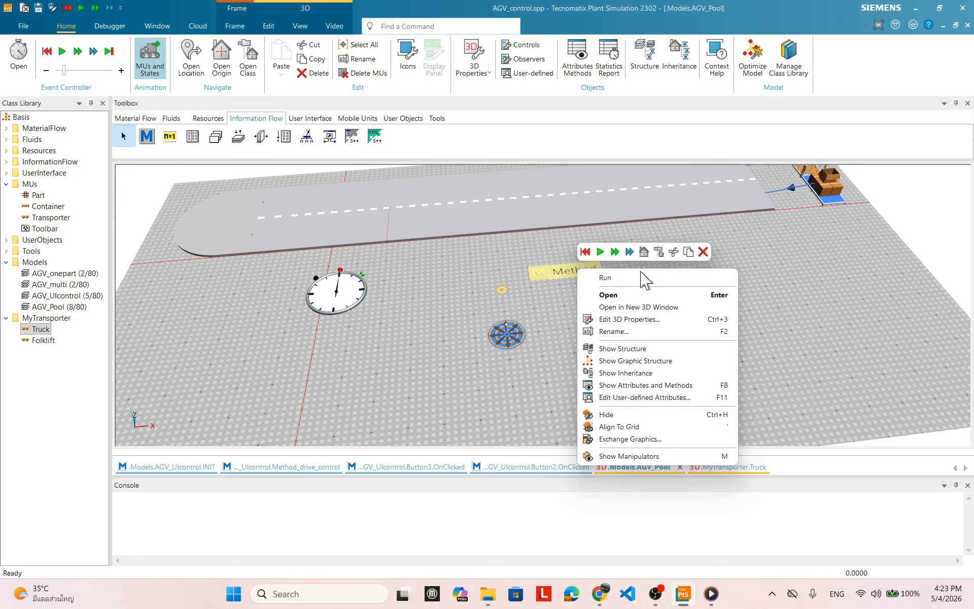
{"action": "left_click", "coordinate": [626, 333]}
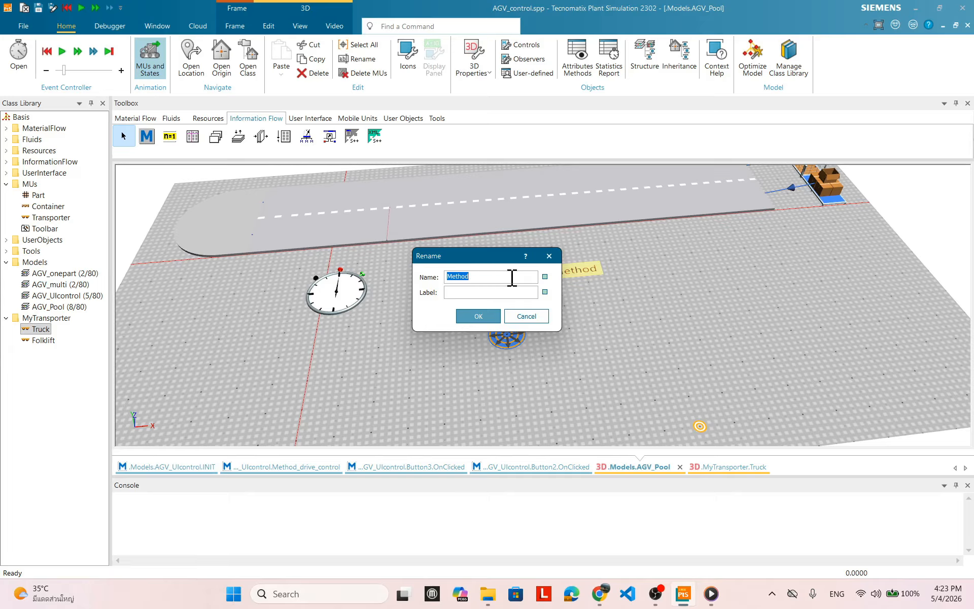
{"action": "type", "text": "Center"}
{"action": "key", "text": "BackSpace"}
{"action": "key", "text": "BackSpace"}
{"action": "key", "text": "BackSpace"}
{"action": "type", "text": "ntrrol_center"}
{"action": "left_click", "coordinate": [474, 319]}
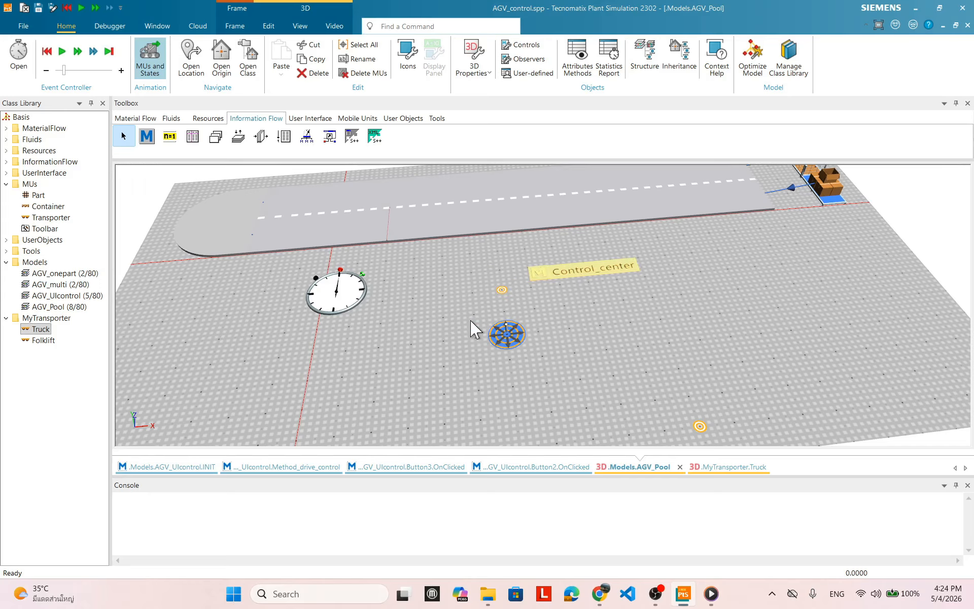
{"action": "left_click_drag", "start_coordinate": [581, 271], "coordinate": [550, 254]}
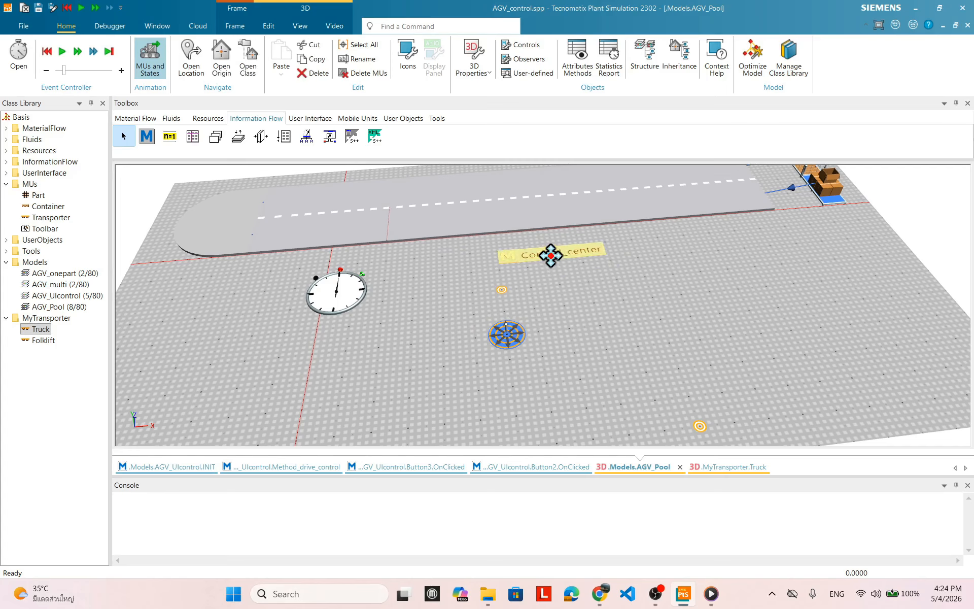
{"action": "left_click", "coordinate": [611, 299]}
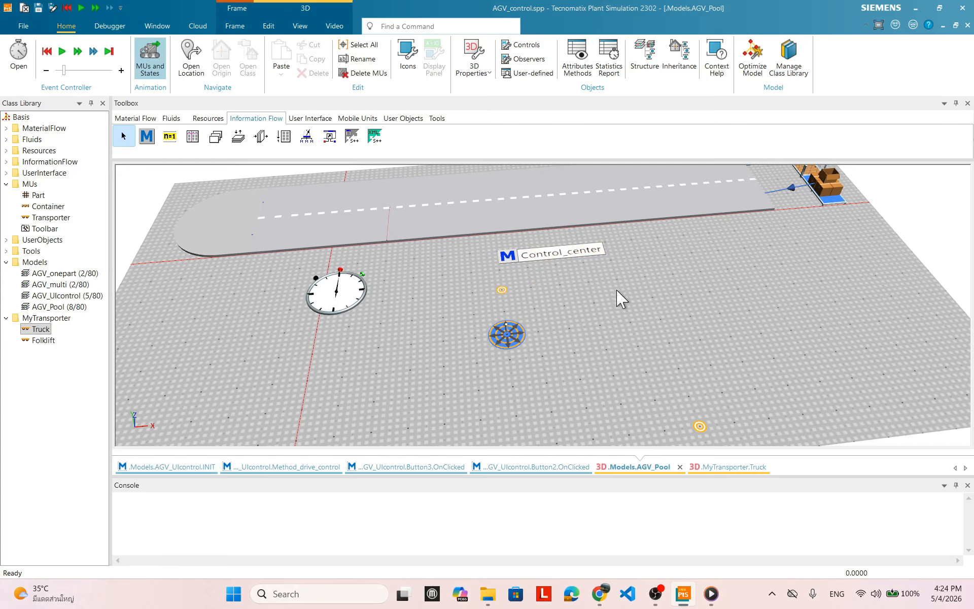
{"action": "left_click", "coordinate": [751, 601]}
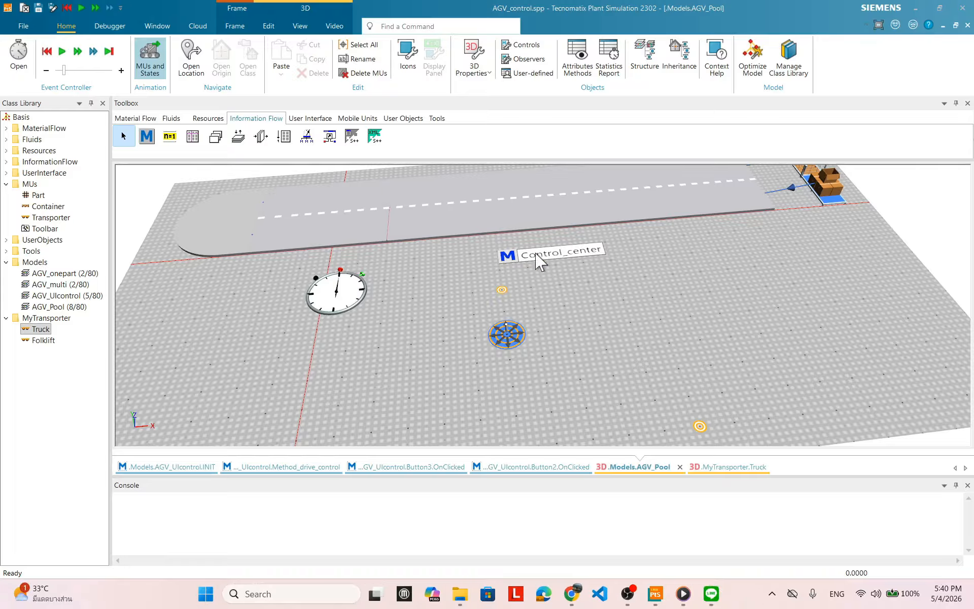
{"action": "scroll", "coordinate": [431, 264], "scroll_direction": "up", "scroll_amount": 2}
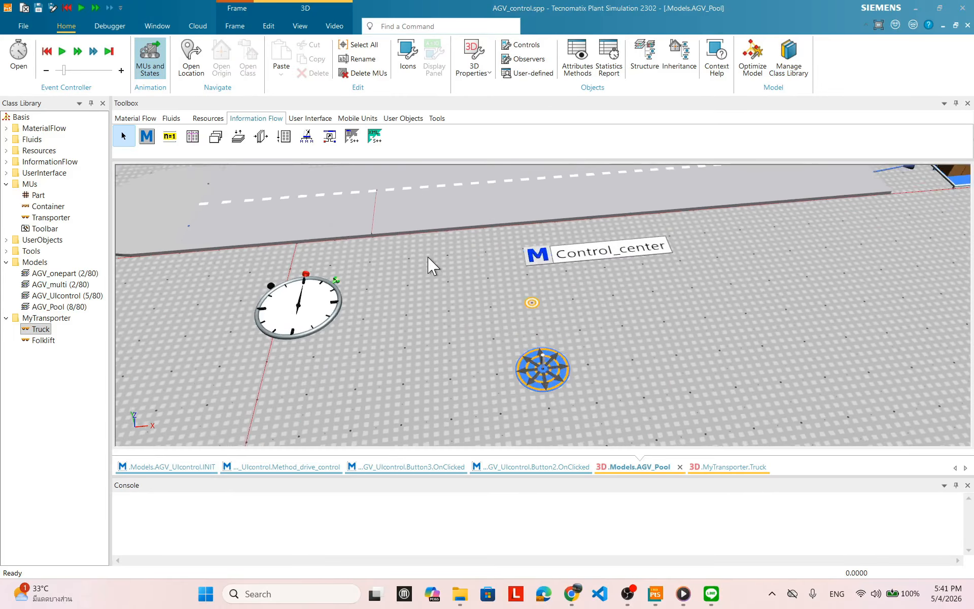
{"action": "scroll", "coordinate": [429, 264], "scroll_direction": "up", "scroll_amount": 3}
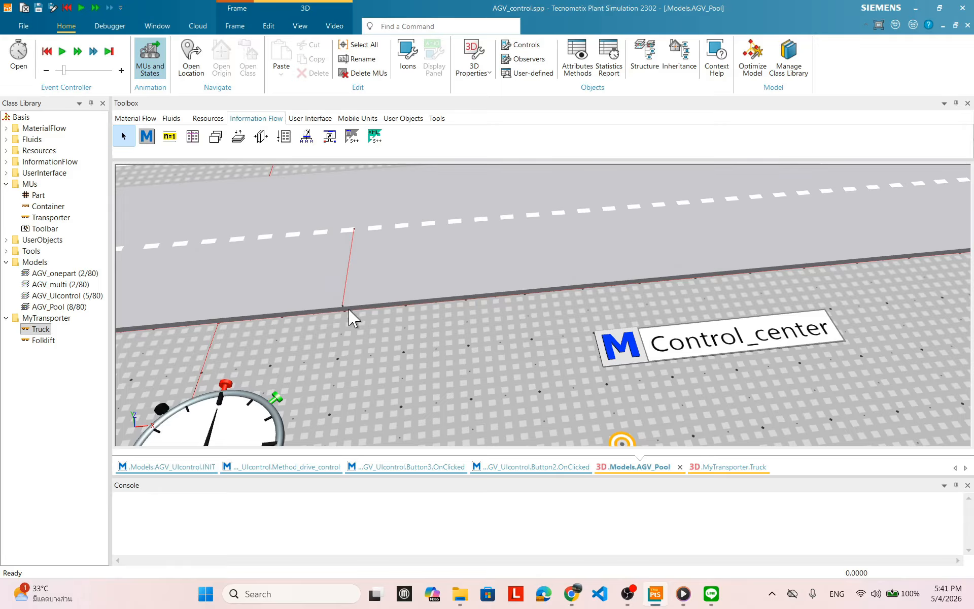
{"action": "double_click", "coordinate": [343, 308]}
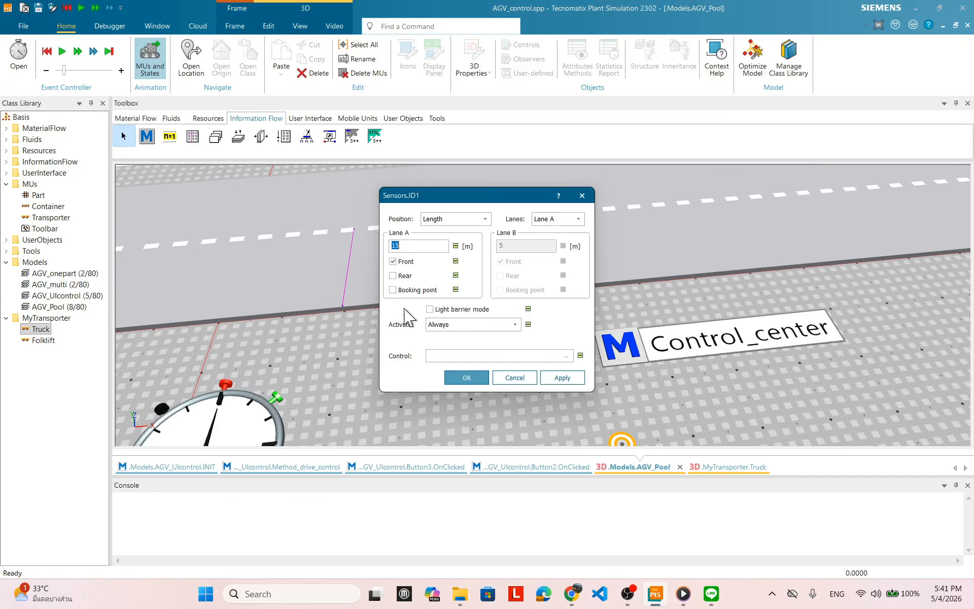
{"action": "left_click", "coordinate": [566, 355]}
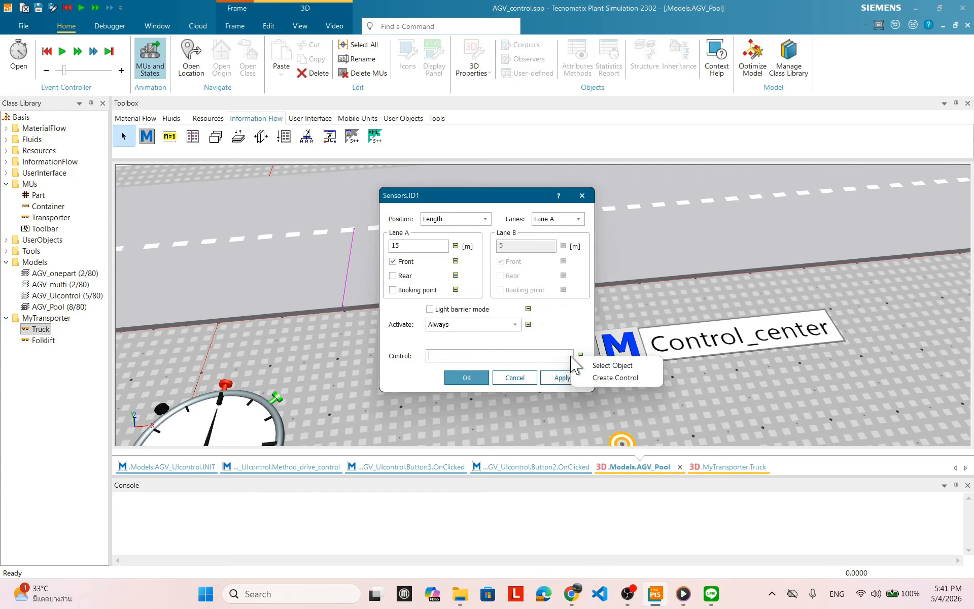
{"action": "left_click", "coordinate": [624, 365]}
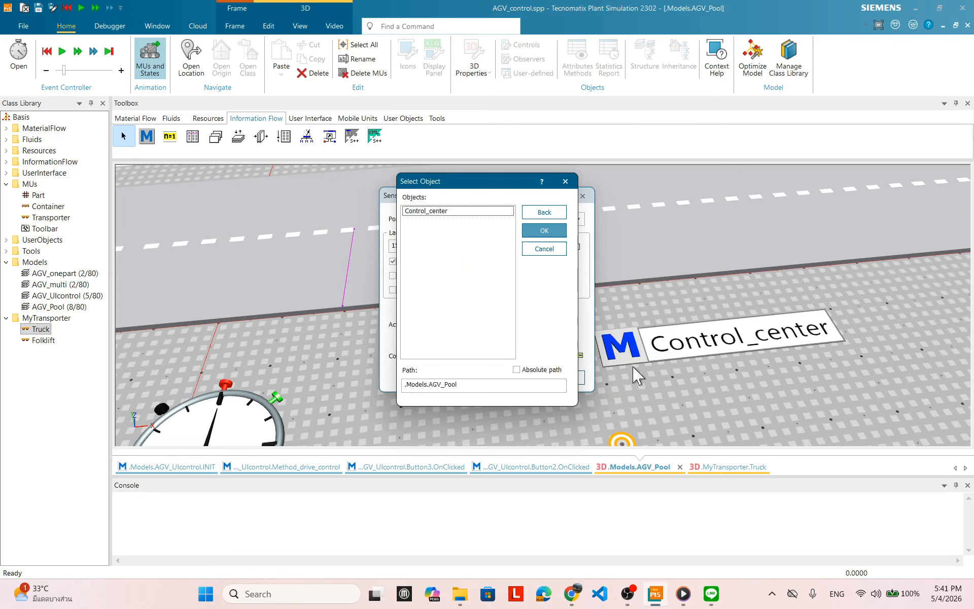
{"action": "left_click", "coordinate": [446, 212]}
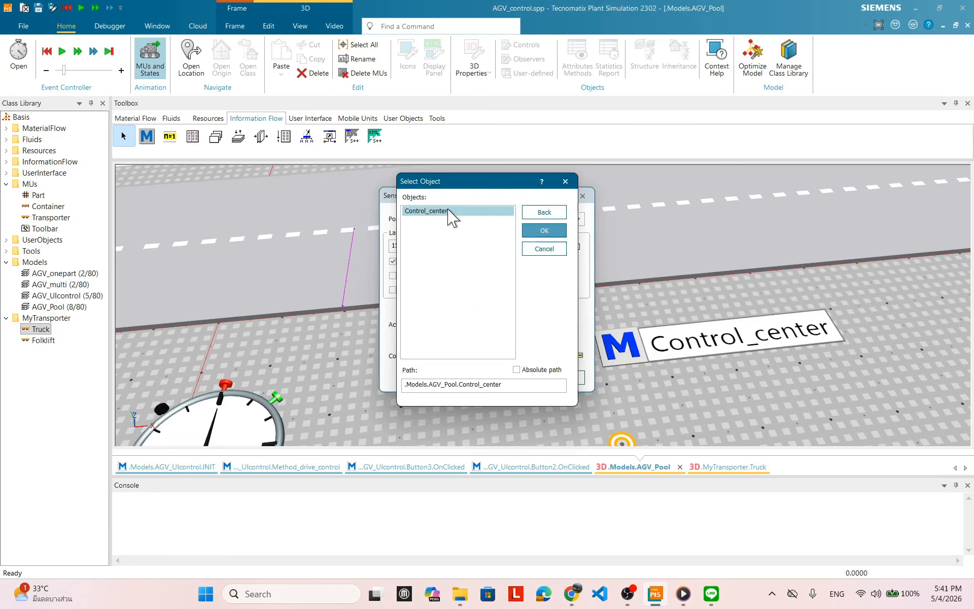
{"action": "left_click", "coordinate": [548, 250]}
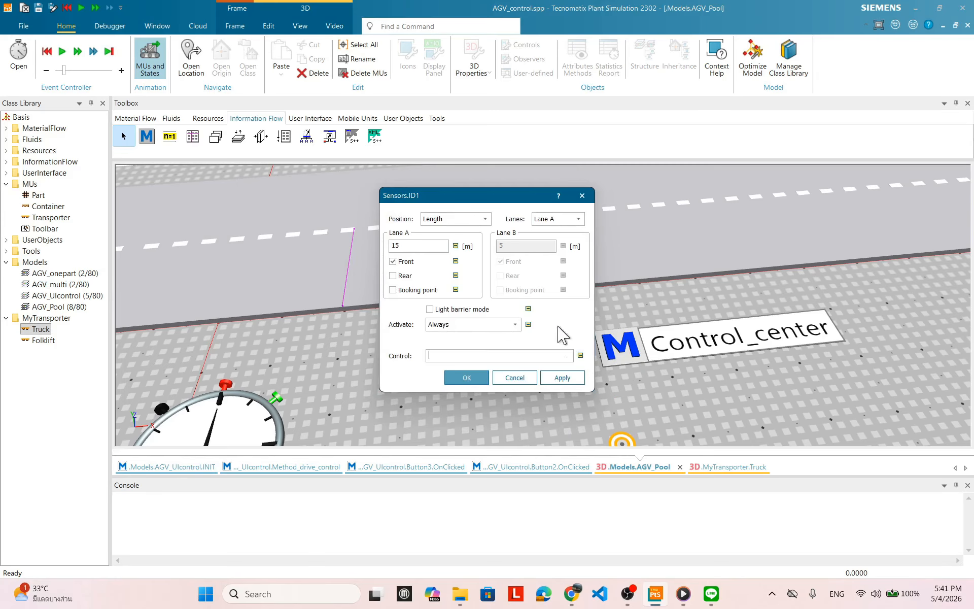
{"action": "left_click", "coordinate": [515, 377]}
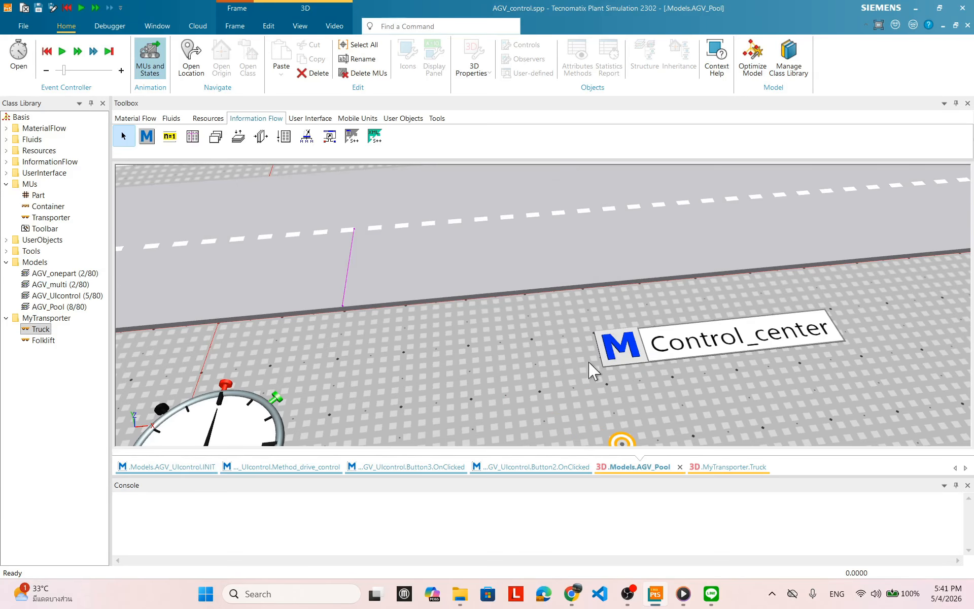
Step: Rename the Control_center method as AGV_Control_center
{"action": "right_click", "coordinate": [697, 350]}
{"action": "left_click", "coordinate": [732, 404]}
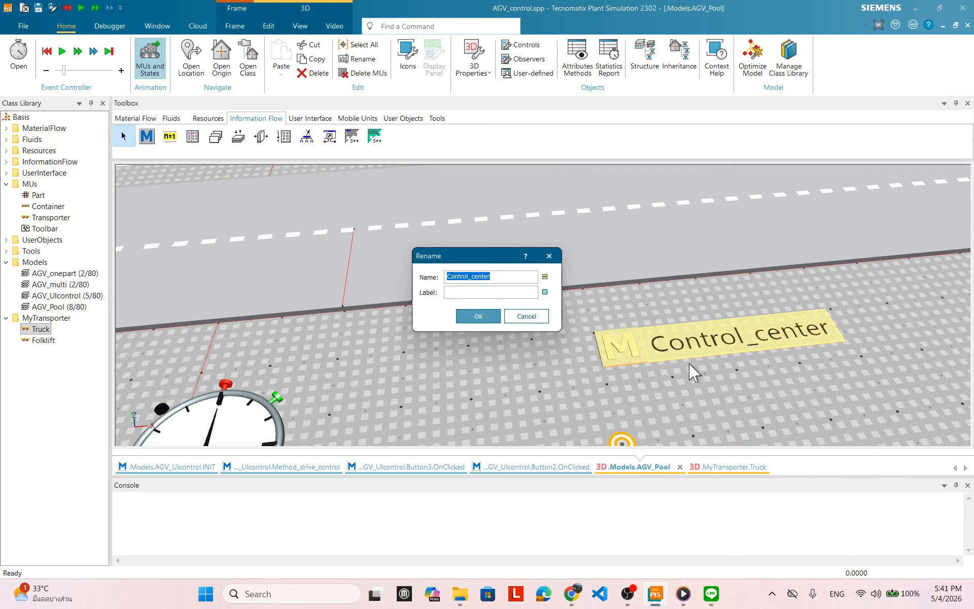
{"action": "left_click", "coordinate": [446, 276]}
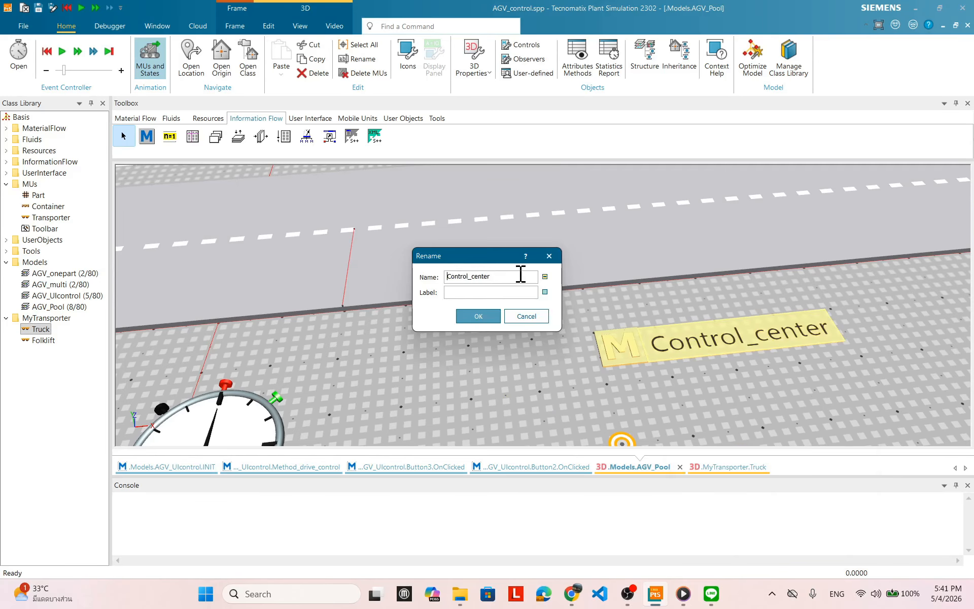
{"action": "type", "text": "AGV_"}
{"action": "left_click", "coordinate": [486, 320]}
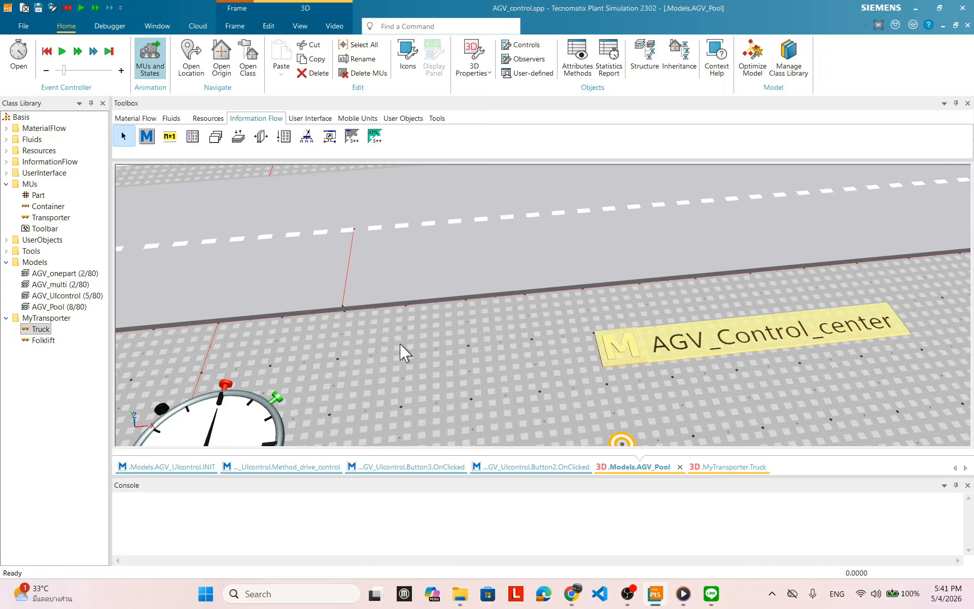
Step: Assign the AGV_Control_center method as the control of the 15 m Lane A sensor on the two-lane track
{"action": "double_click", "coordinate": [344, 307]}
{"action": "left_click", "coordinate": [568, 356]}
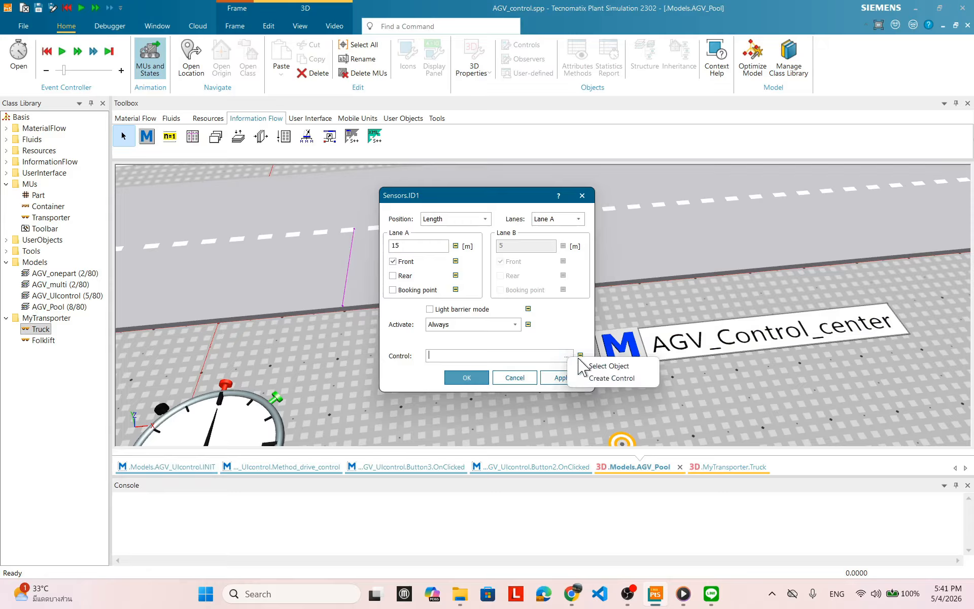
{"action": "left_click", "coordinate": [583, 365]}
{"action": "left_click", "coordinate": [440, 212]}
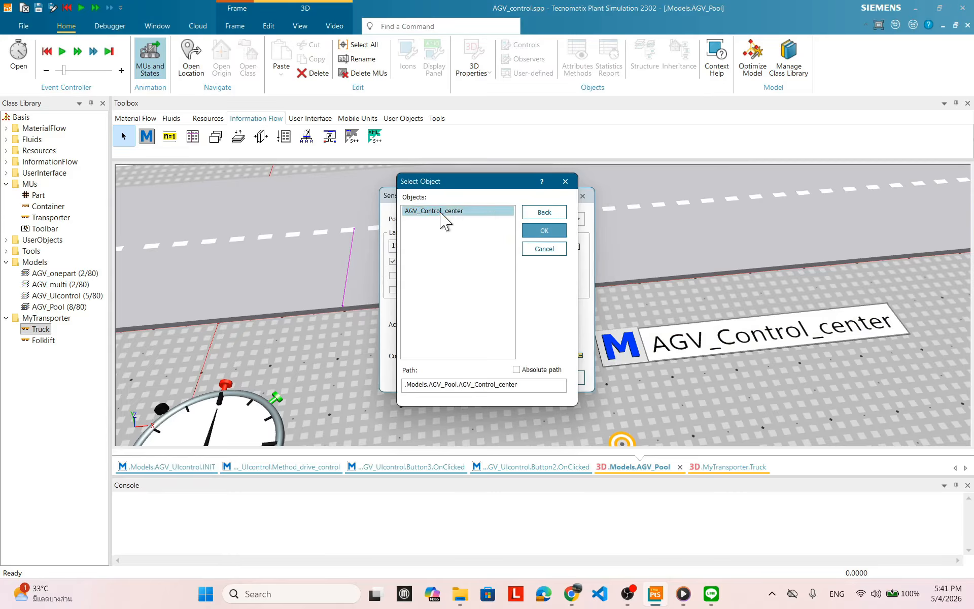
{"action": "left_click", "coordinate": [544, 230]}
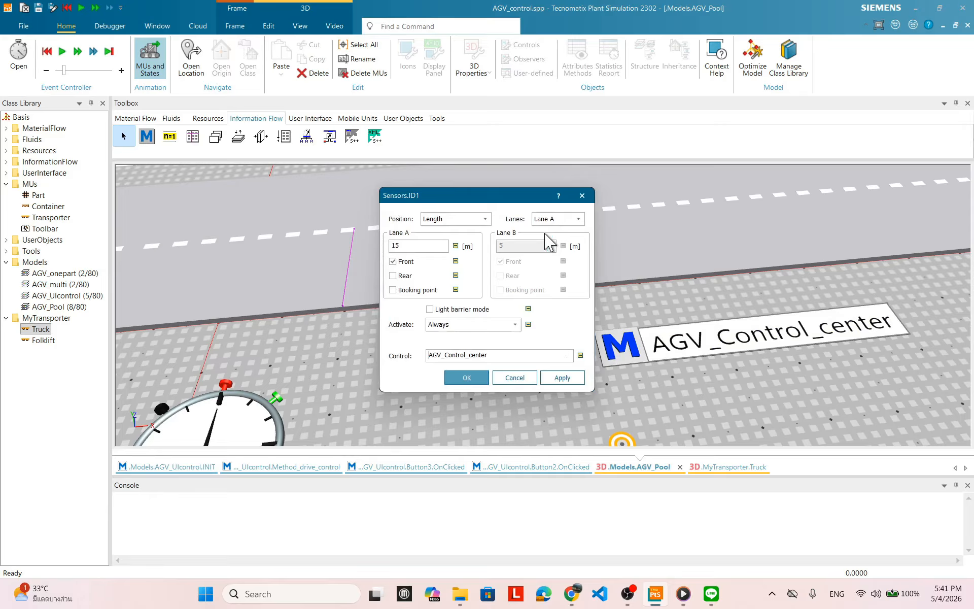
{"action": "left_click", "coordinate": [502, 376]}
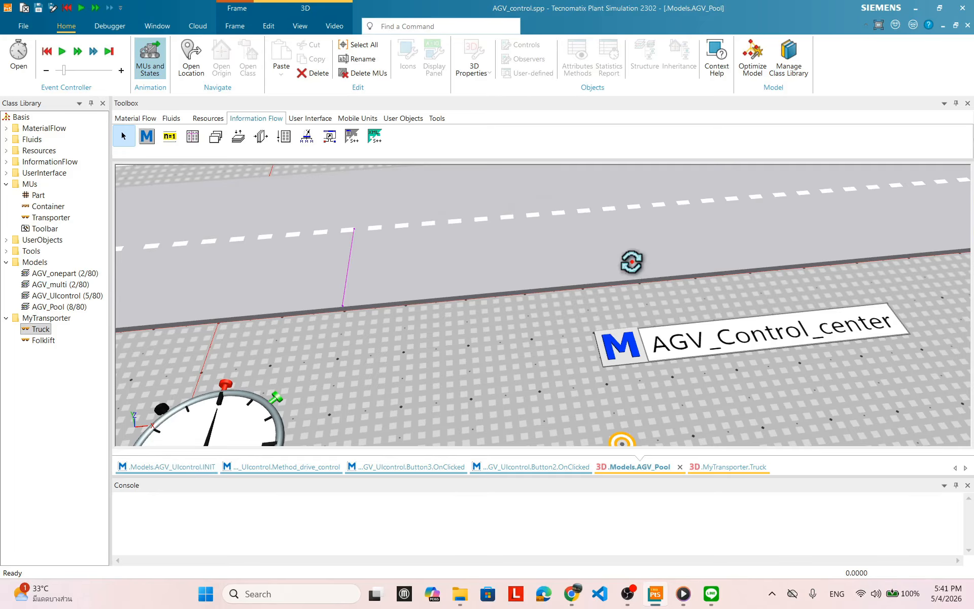
Step: Open the AGV_Control_center method and add the statement @.Stopped :=True below the parameter line
{"action": "scroll", "coordinate": [631, 274], "scroll_direction": "down", "scroll_amount": 5}
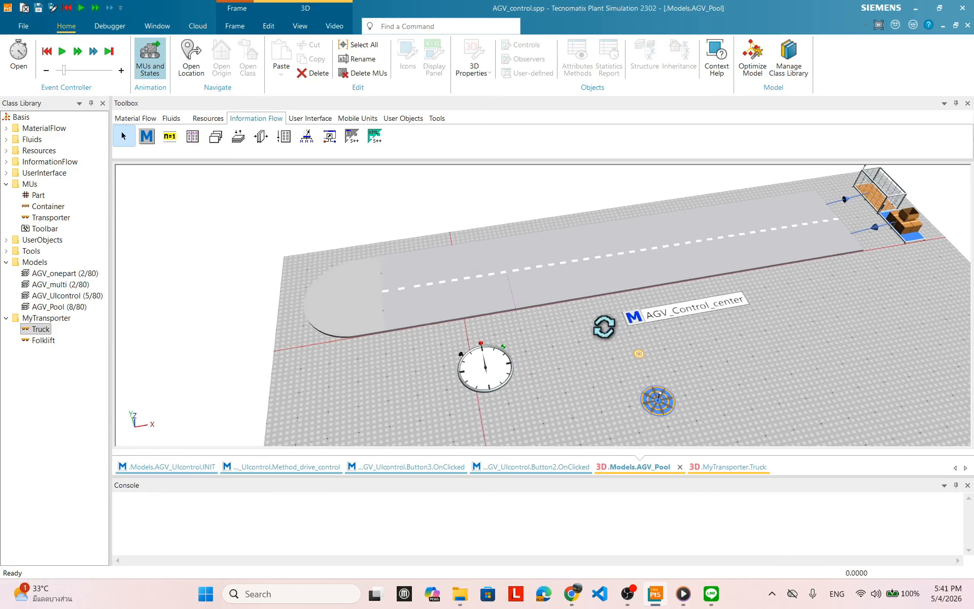
{"action": "left_click_drag", "start_coordinate": [604, 327], "coordinate": [752, 382]}
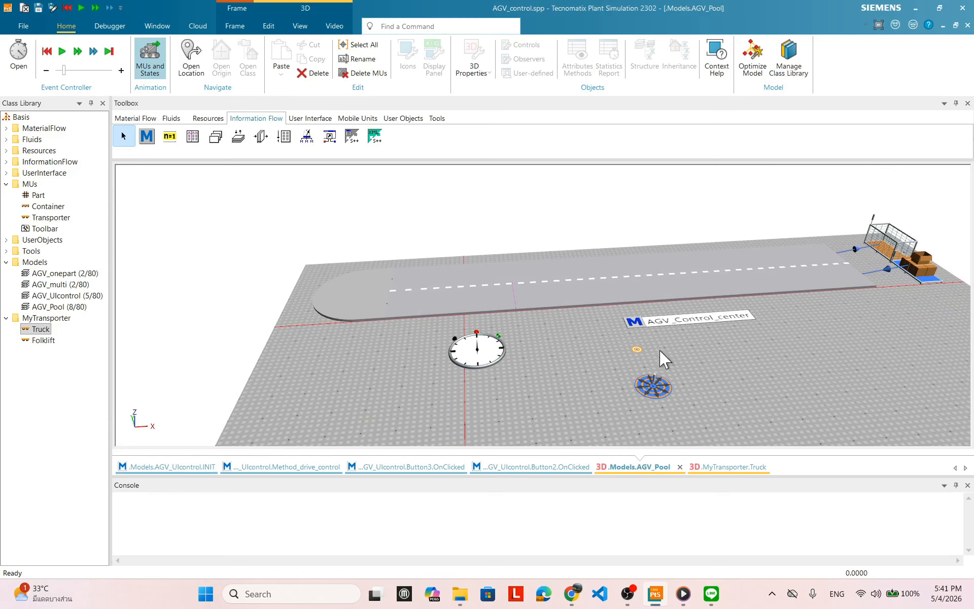
{"action": "left_click_drag", "start_coordinate": [661, 351], "coordinate": [619, 365]}
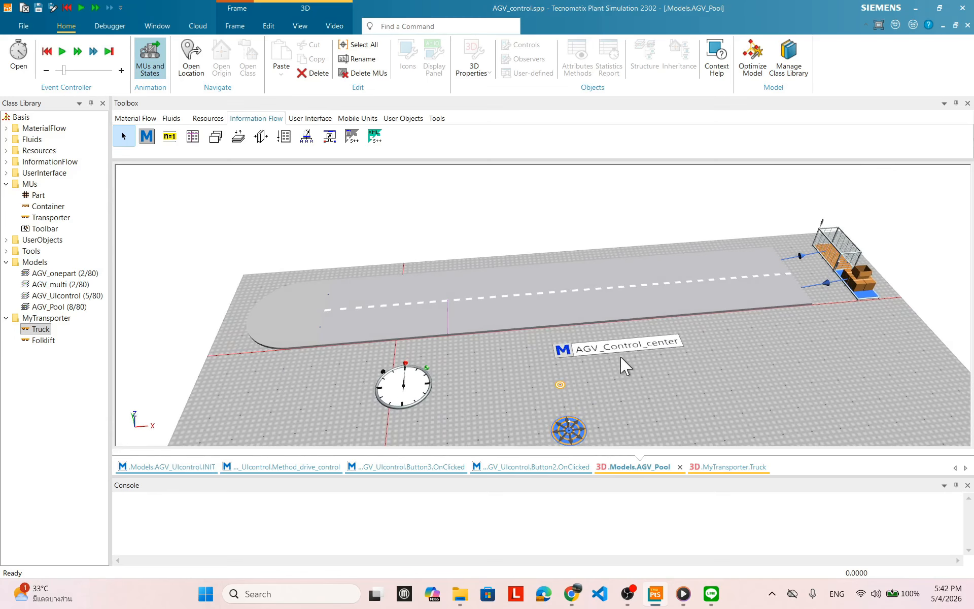
{"action": "double_click", "coordinate": [607, 348]}
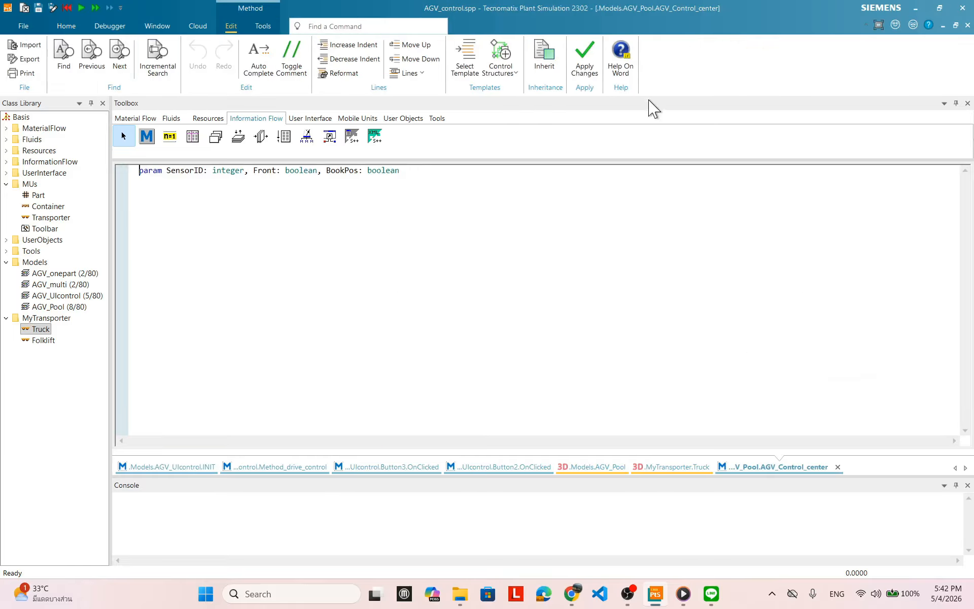
{"action": "left_click", "coordinate": [235, 208]}
{"action": "type", "text": "S"}
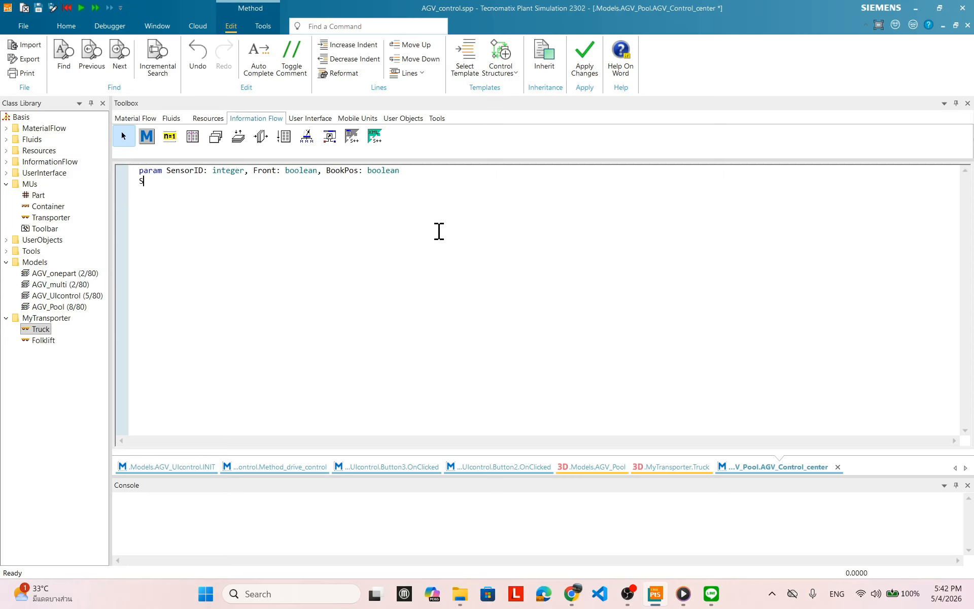
{"action": "key", "text": "BackSpace"}
{"action": "type", "text": "@.Stopp"}
{"action": "key", "text": "BackSpace"}
{"action": "type", "text": "ped"}
{"action": "type", "text": ":=True"}
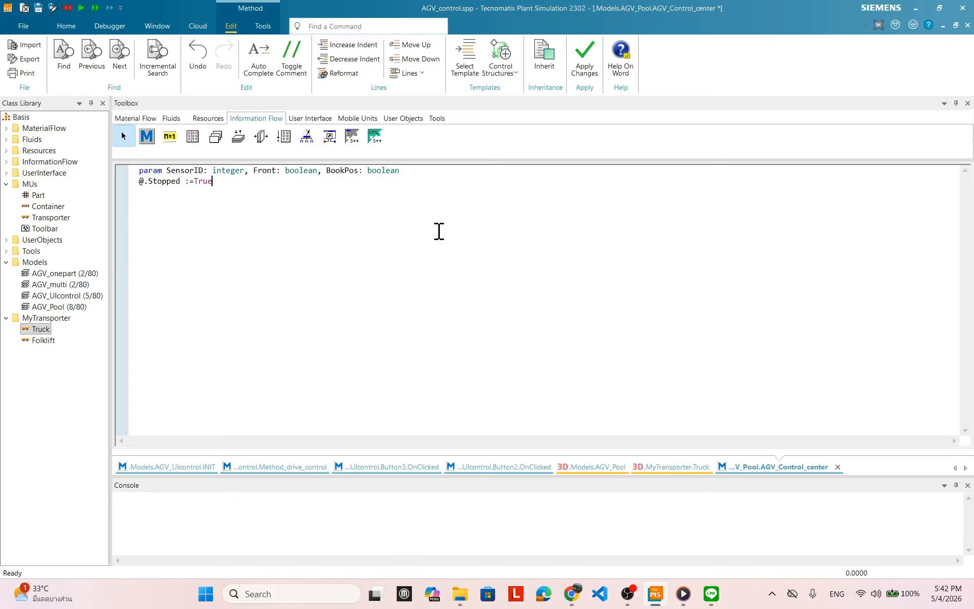
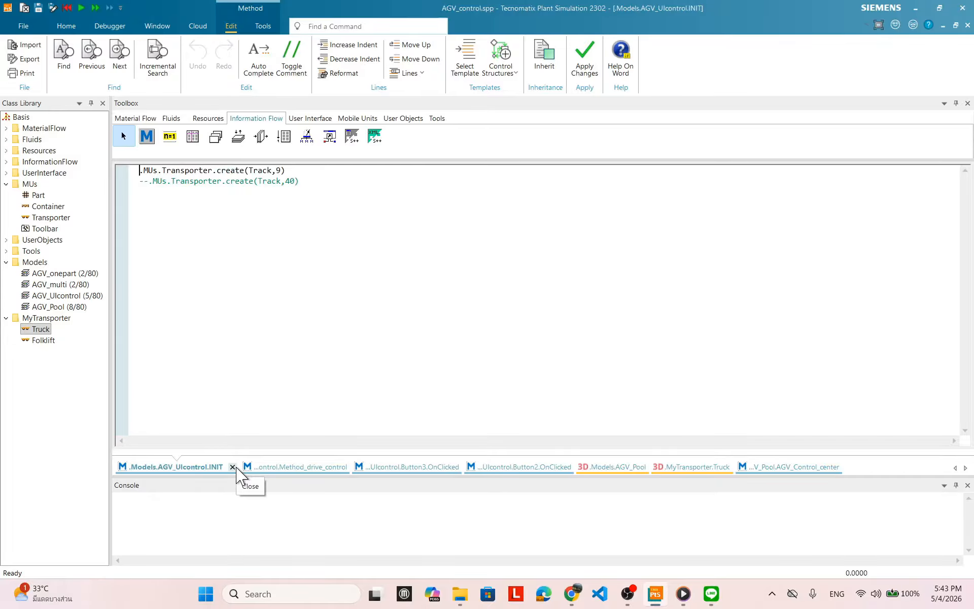
Step: Close the four AGV_UIcontrol method windows and the MyTransporter.Truck window, leaving the AGV_Pool frame and the AGV_Control_center method open
{"action": "left_click", "coordinate": [232, 466]}
{"action": "left_click", "coordinate": [230, 467]}
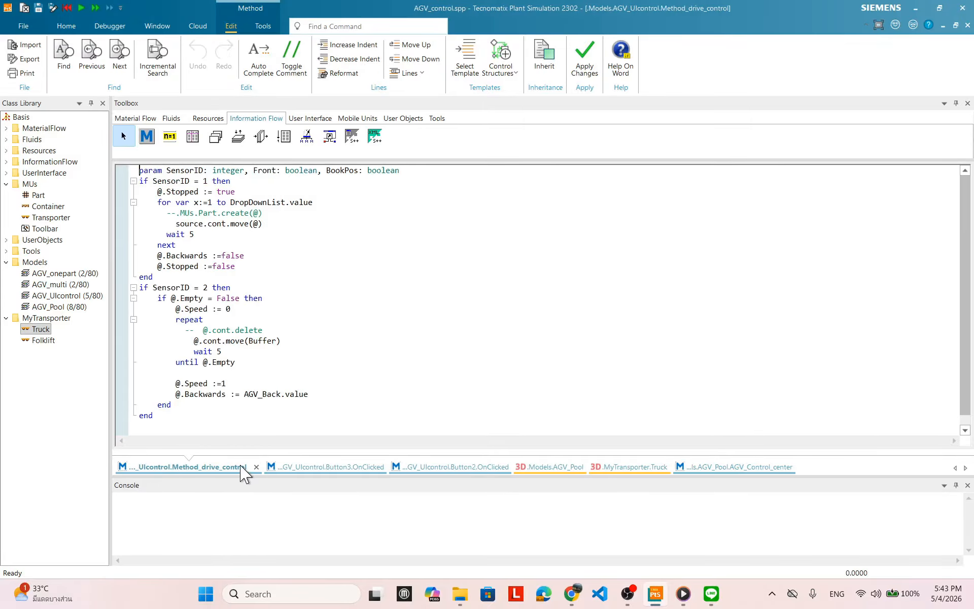
{"action": "left_click", "coordinate": [256, 466]}
{"action": "left_click", "coordinate": [238, 467]}
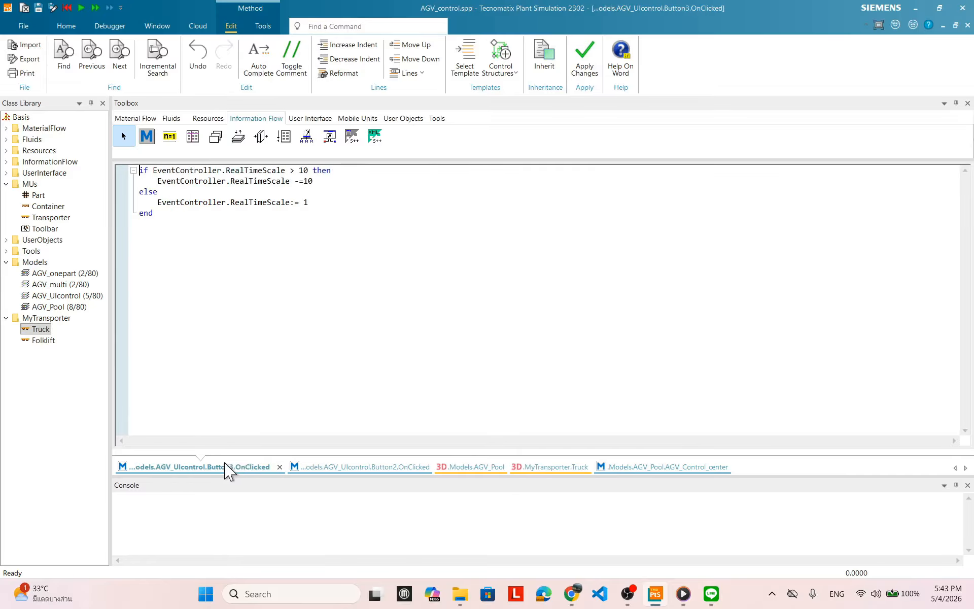
{"action": "left_click", "coordinate": [278, 466]}
{"action": "left_click", "coordinate": [239, 467]}
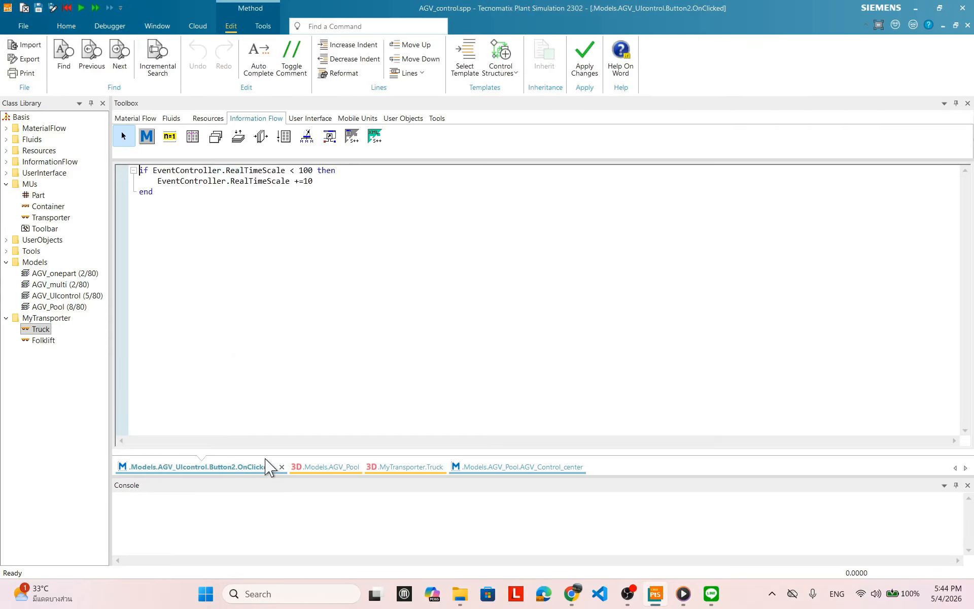
{"action": "left_click", "coordinate": [282, 467]}
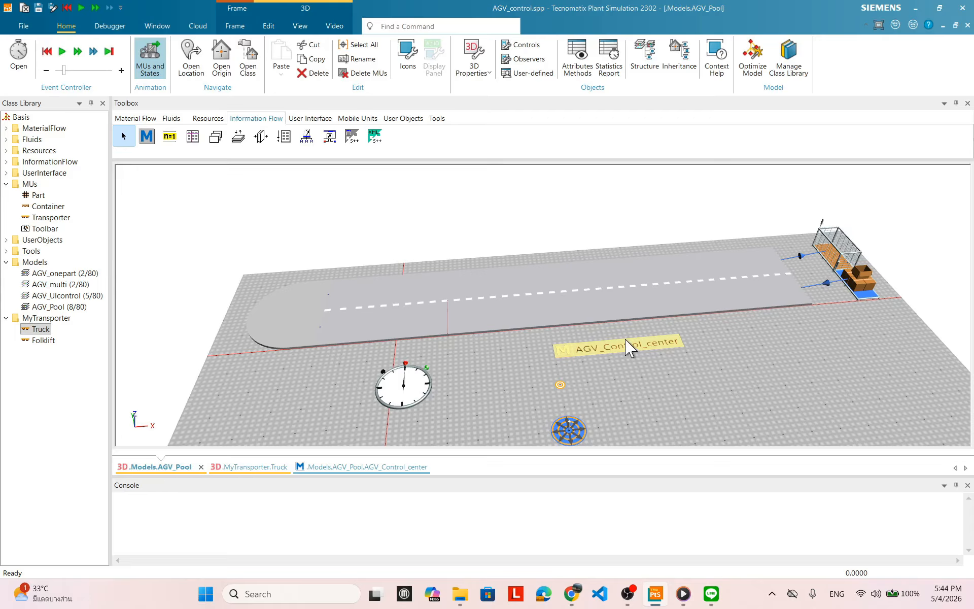
{"action": "left_click", "coordinate": [356, 475]}
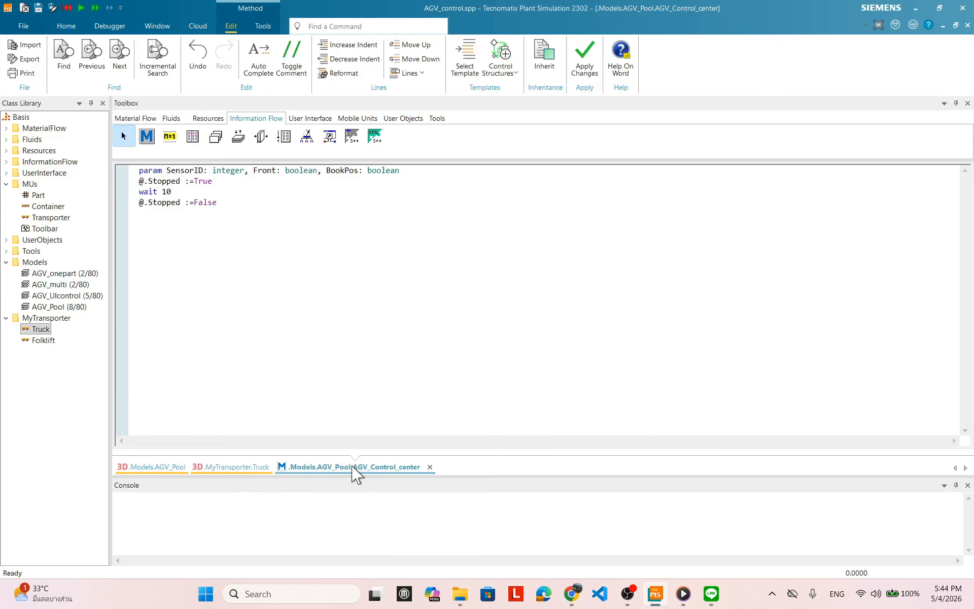
{"action": "left_click", "coordinate": [238, 467]}
{"action": "left_click", "coordinate": [287, 467]}
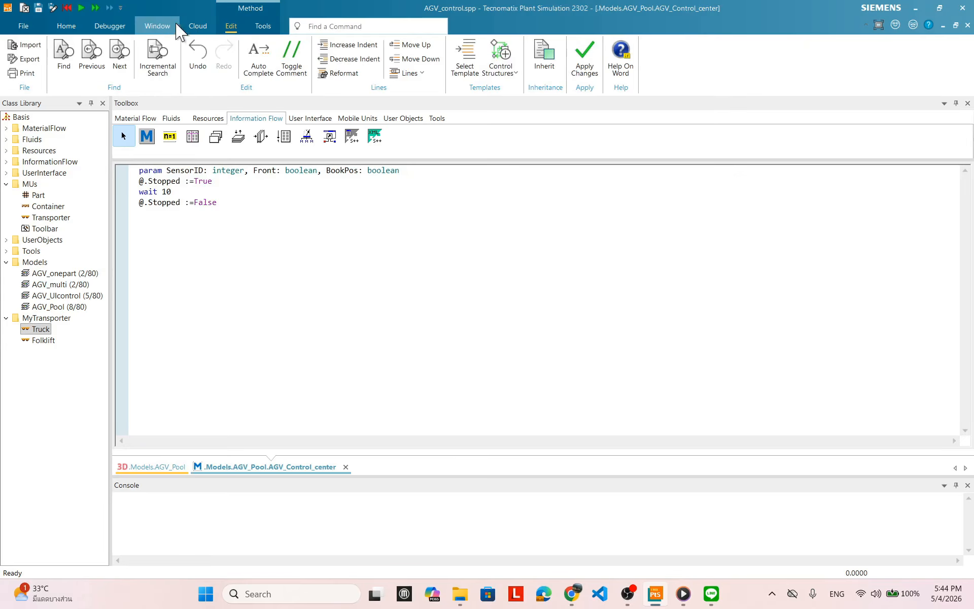
Step: Tile the AGV_Control_center method window and the AGV_Pool 3D window vertically, side by side
{"action": "left_click", "coordinate": [158, 27]}
{"action": "left_click", "coordinate": [347, 74]}
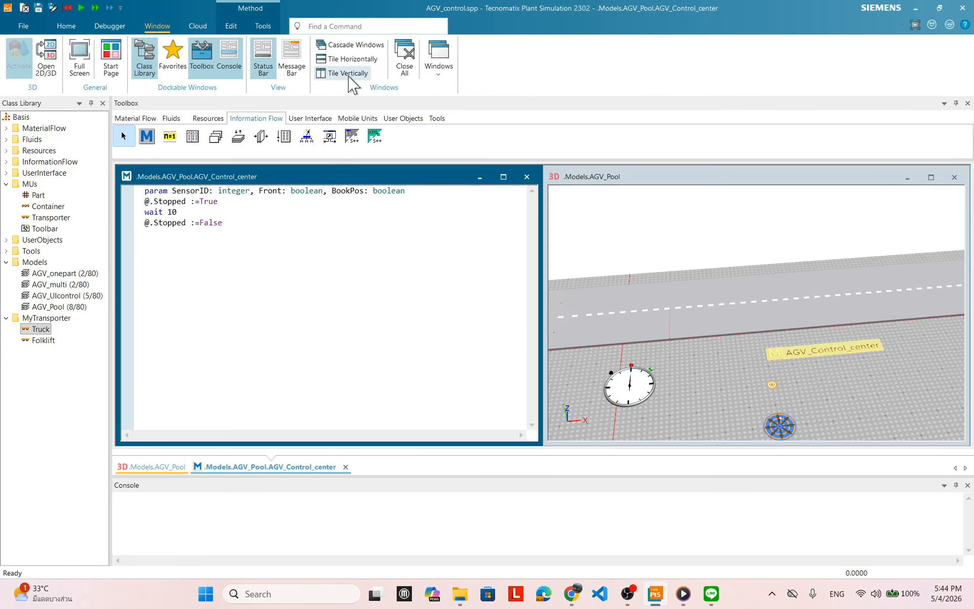
{"action": "scroll", "coordinate": [697, 340], "scroll_direction": "down", "scroll_amount": 5}
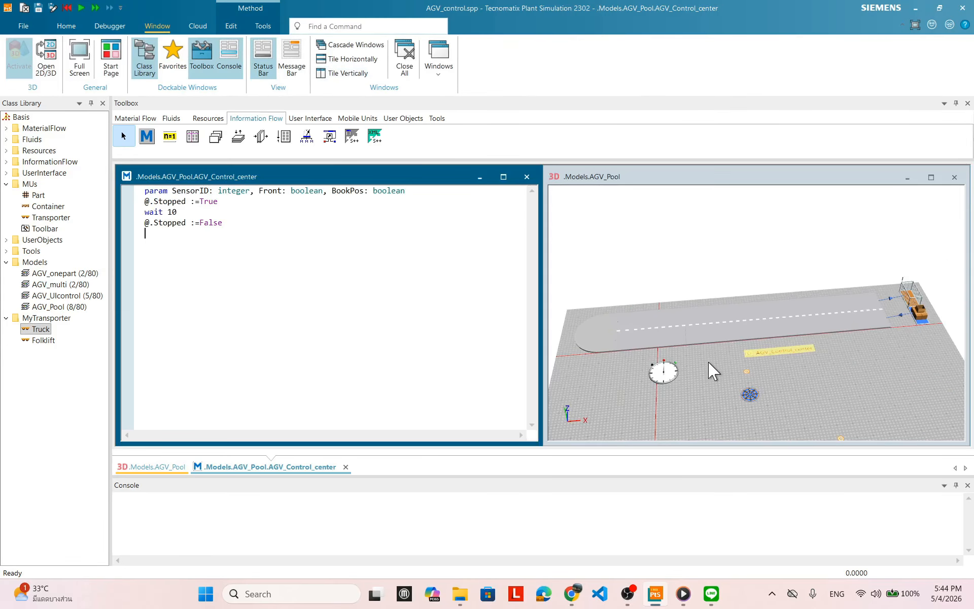
{"action": "left_click", "coordinate": [710, 323]}
{"action": "left_click_drag", "start_coordinate": [710, 323], "coordinate": [710, 344]}
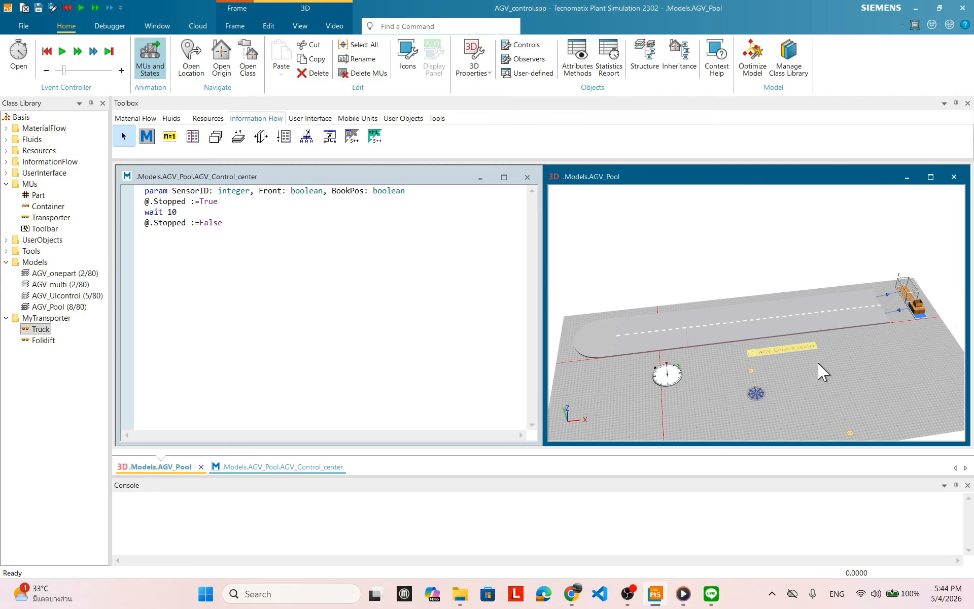
{"action": "left_click", "coordinate": [313, 230]}
{"action": "right_click", "coordinate": [313, 230]}
{"action": "left_click", "coordinate": [446, 214]}
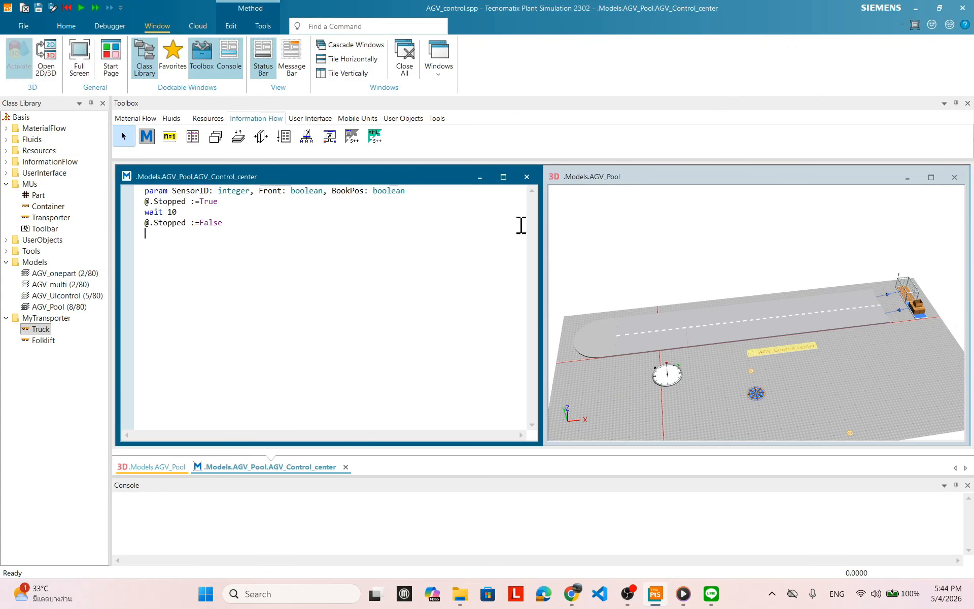
Step: Run the AGV_Pool simulation, watch the truck travel along the track, and reset the model
{"action": "right_click", "coordinate": [794, 366]}
{"action": "left_click", "coordinate": [824, 348]}
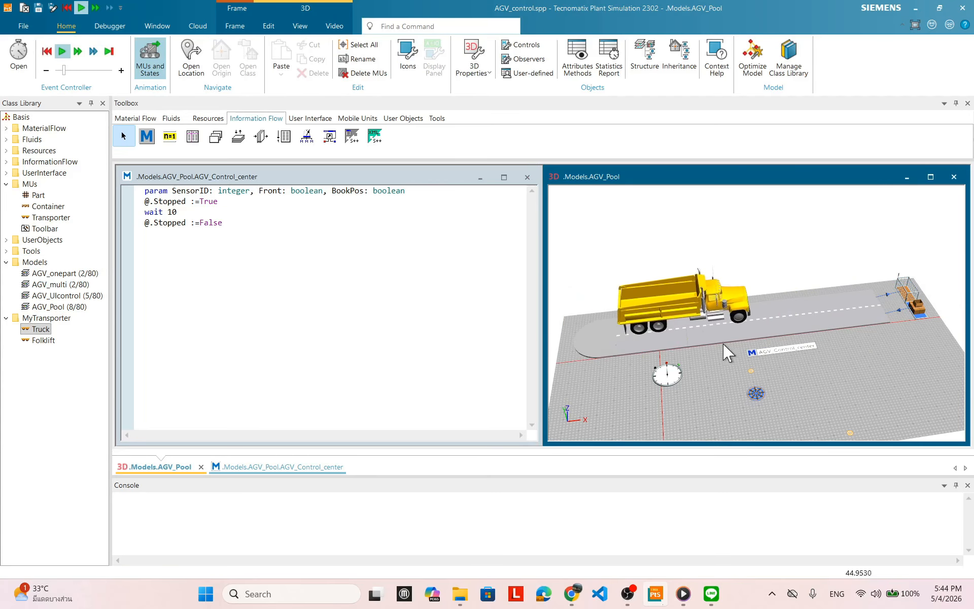
{"action": "mouse_move", "coordinate": [731, 353]}
{"action": "left_mouse_down"}
{"action": "mouse_move", "coordinate": [714, 382]}
{"action": "mouse_move", "coordinate": [720, 353]}
{"action": "left_mouse_up"}
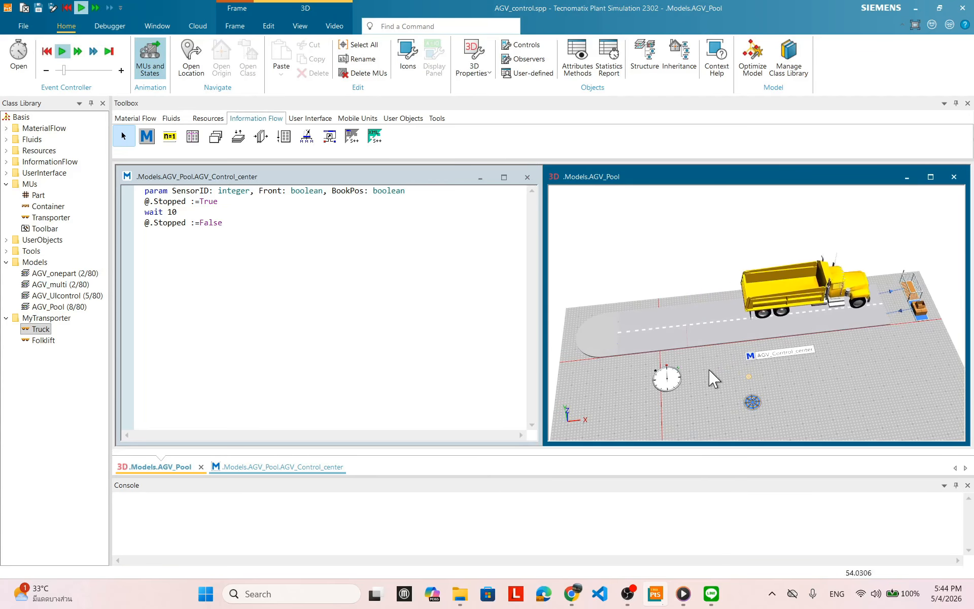
{"action": "scroll", "coordinate": [831, 379], "scroll_direction": "up", "scroll_amount": 4}
{"action": "scroll", "coordinate": [830, 378], "scroll_direction": "down", "scroll_amount": 3}
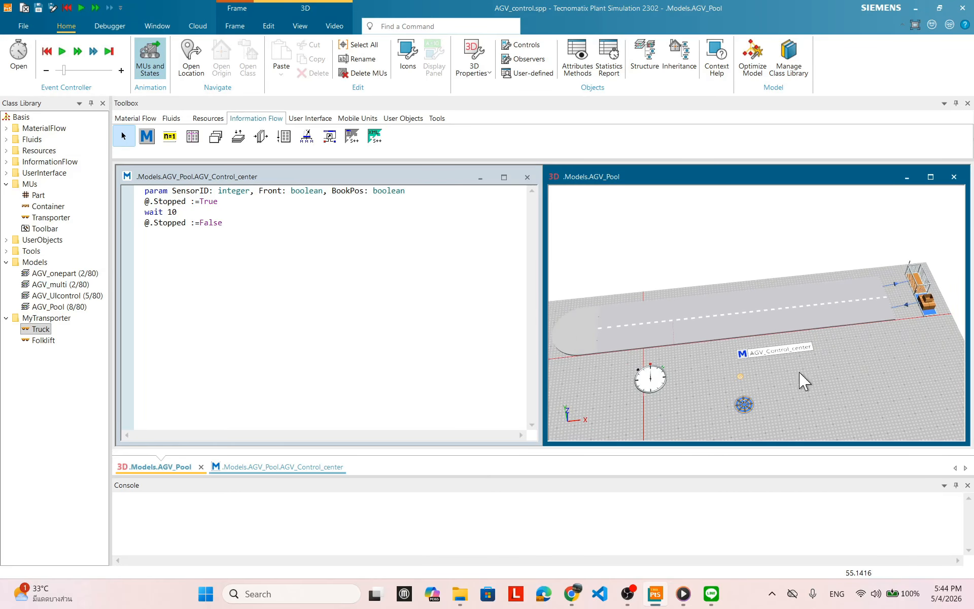
{"action": "right_click", "coordinate": [790, 373]}
{"action": "left_click", "coordinate": [798, 356]}
Step: Set the AGVPool's AGV to .MyTransporter.Folklift from the class library and accept the settings
{"action": "scroll", "coordinate": [680, 328], "scroll_direction": "down", "scroll_amount": 3}
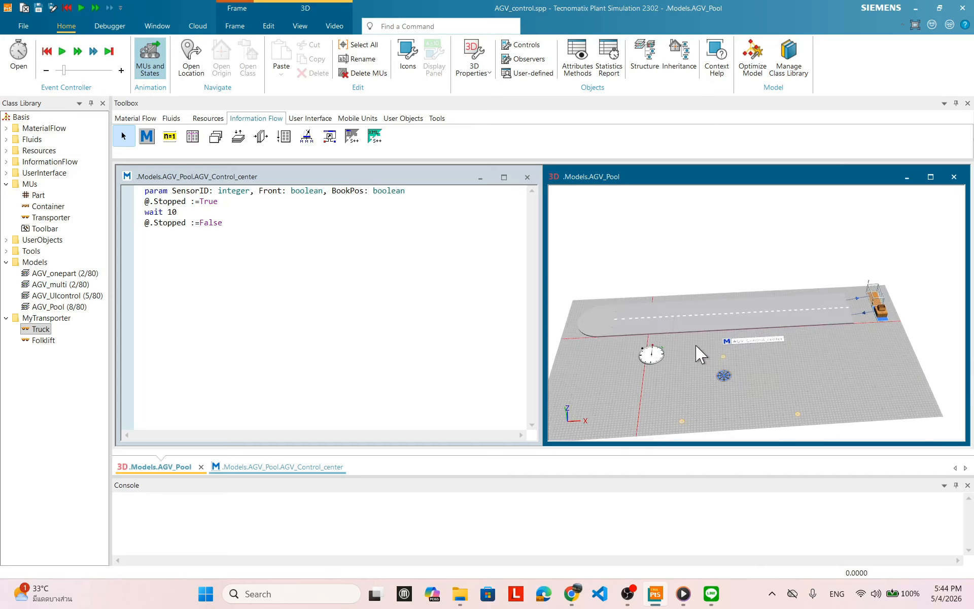
{"action": "left_click_drag", "start_coordinate": [747, 362], "coordinate": [692, 309]}
{"action": "mouse_move", "coordinate": [649, 307]}
{"action": "left_mouse_down"}
{"action": "mouse_move", "coordinate": [650, 320]}
{"action": "mouse_move", "coordinate": [637, 322]}
{"action": "mouse_move", "coordinate": [659, 326]}
{"action": "mouse_move", "coordinate": [641, 317]}
{"action": "mouse_move", "coordinate": [652, 307]}
{"action": "left_mouse_up"}
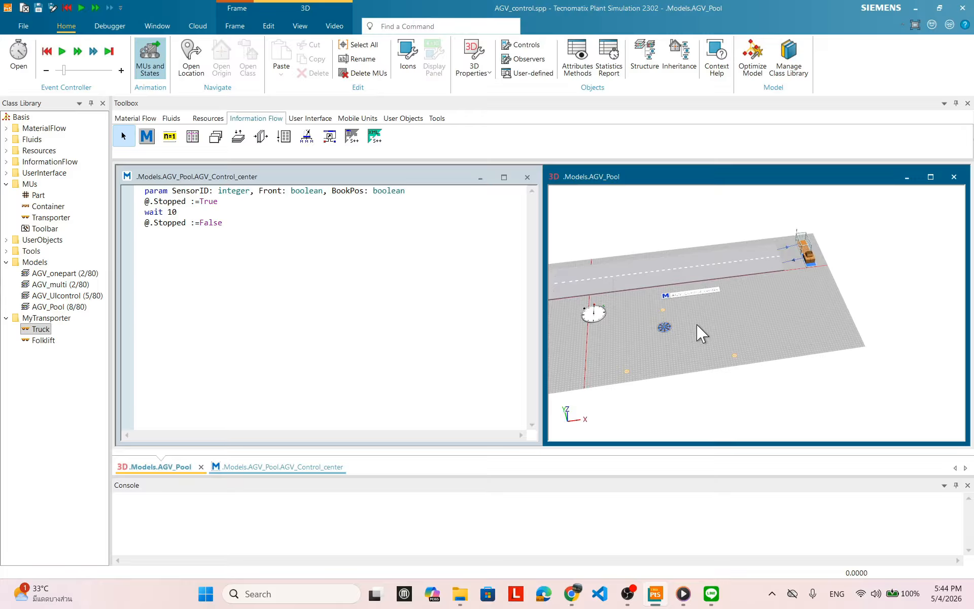
{"action": "scroll", "coordinate": [701, 332], "scroll_direction": "up", "scroll_amount": 3}
{"action": "scroll", "coordinate": [710, 312], "scroll_direction": "up", "scroll_amount": 1}
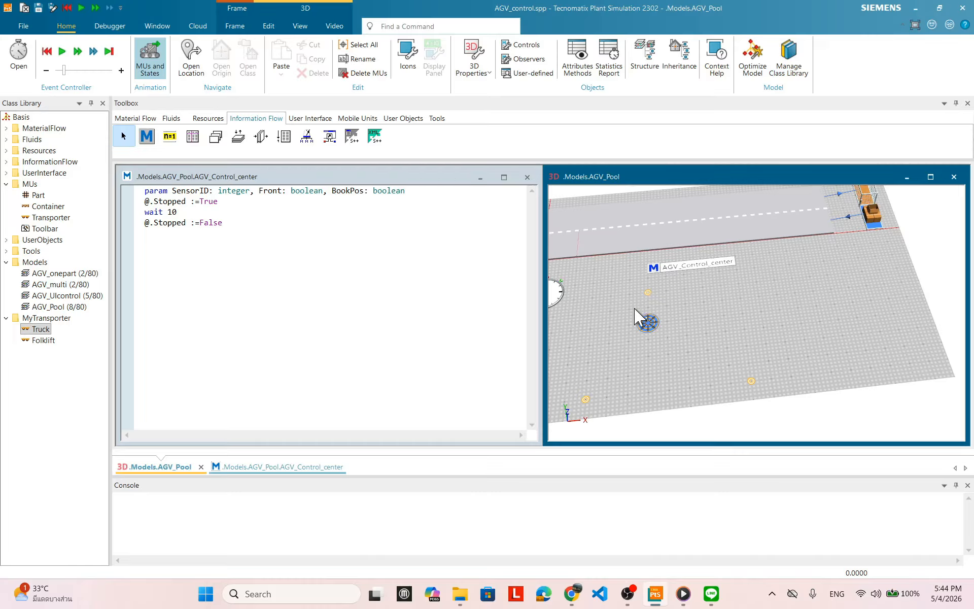
{"action": "double_click", "coordinate": [646, 323]}
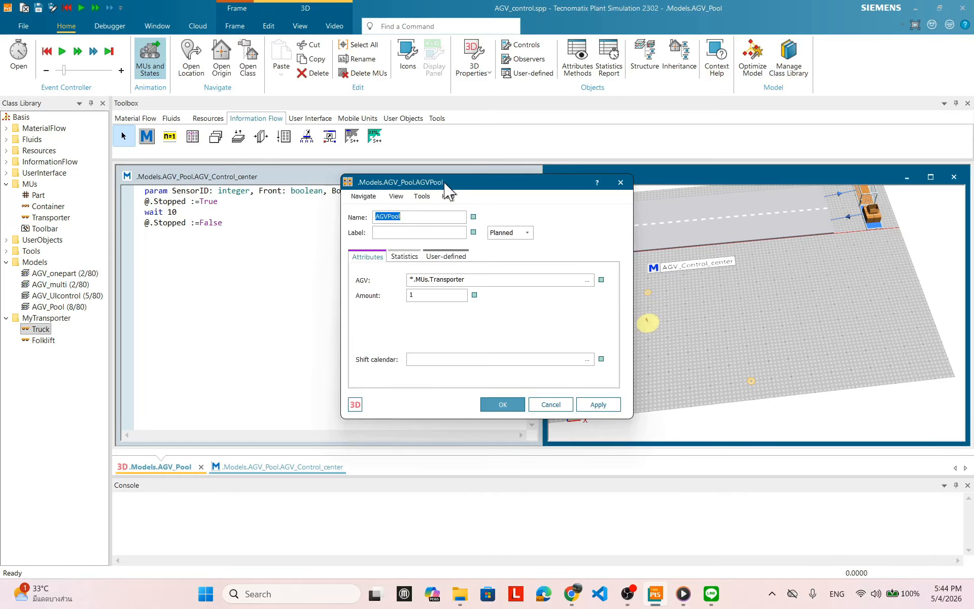
{"action": "left_click_drag", "start_coordinate": [445, 183], "coordinate": [549, 231]}
{"action": "left_click", "coordinate": [560, 327]}
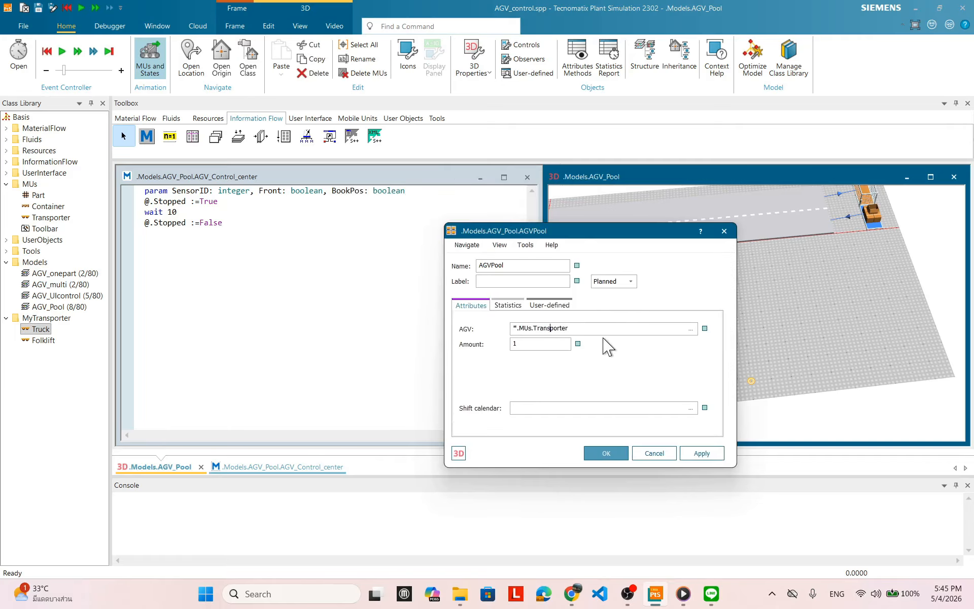
{"action": "left_click_drag", "start_coordinate": [603, 332], "coordinate": [506, 326]}
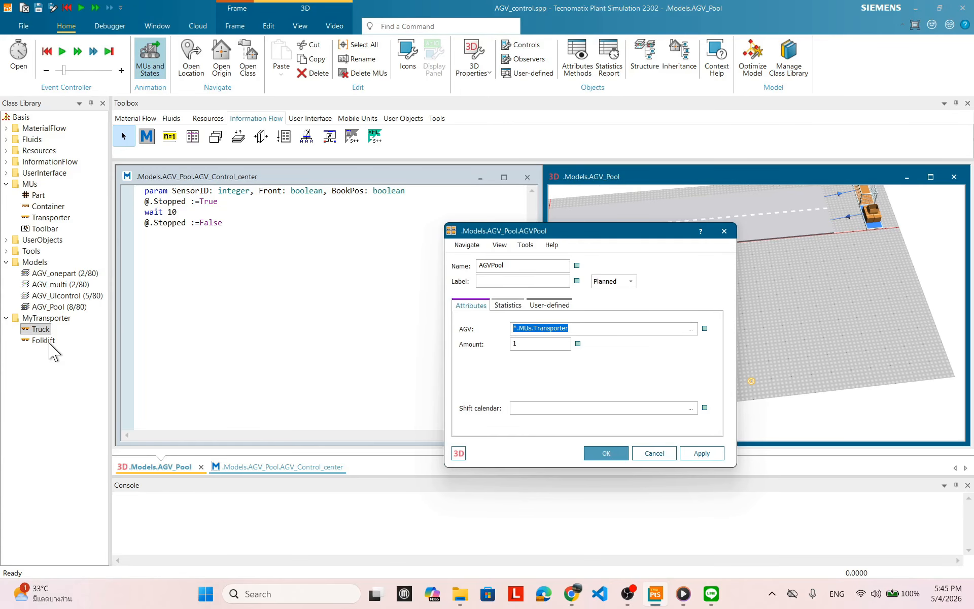
{"action": "left_click_drag", "start_coordinate": [49, 344], "coordinate": [491, 332]}
{"action": "key", "text": "Delete"}
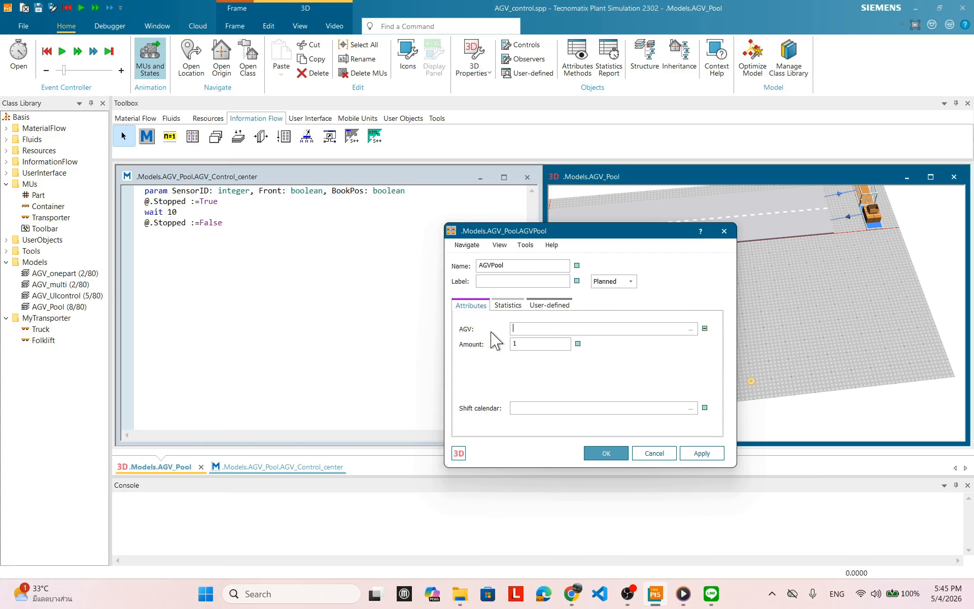
{"action": "left_click_drag", "start_coordinate": [41, 341], "coordinate": [549, 329]}
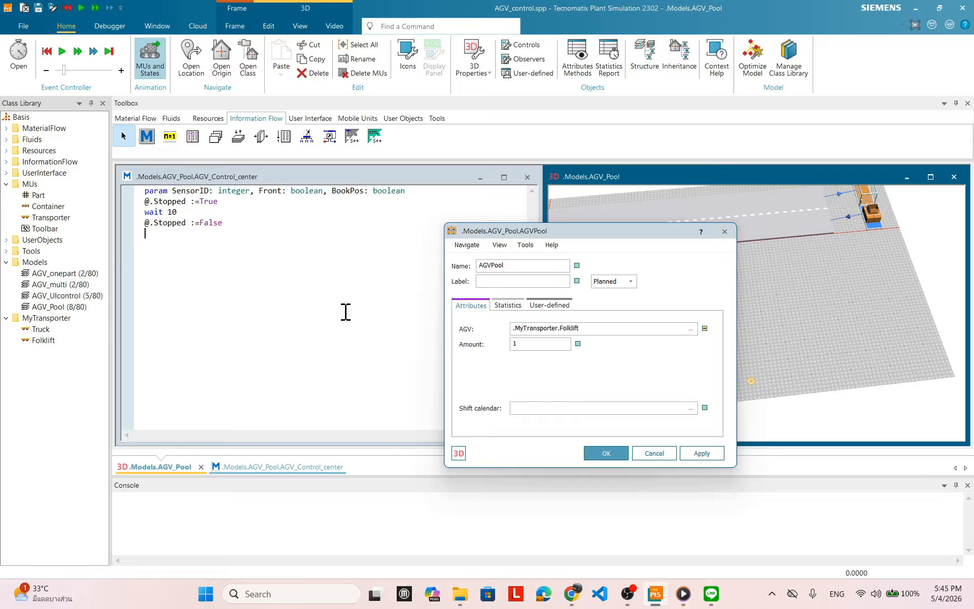
{"action": "left_click", "coordinate": [564, 329]}
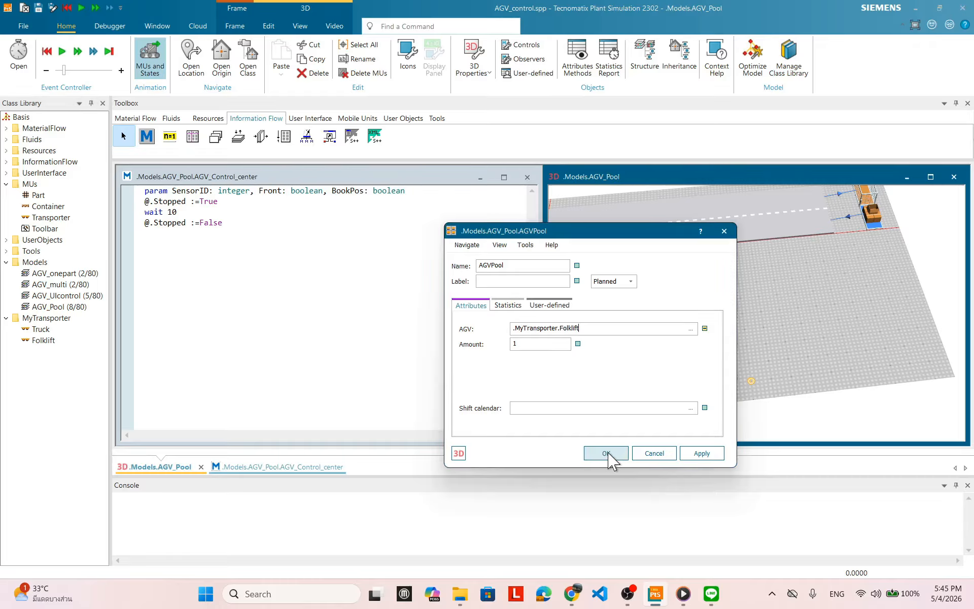
{"action": "left_click", "coordinate": [608, 453]}
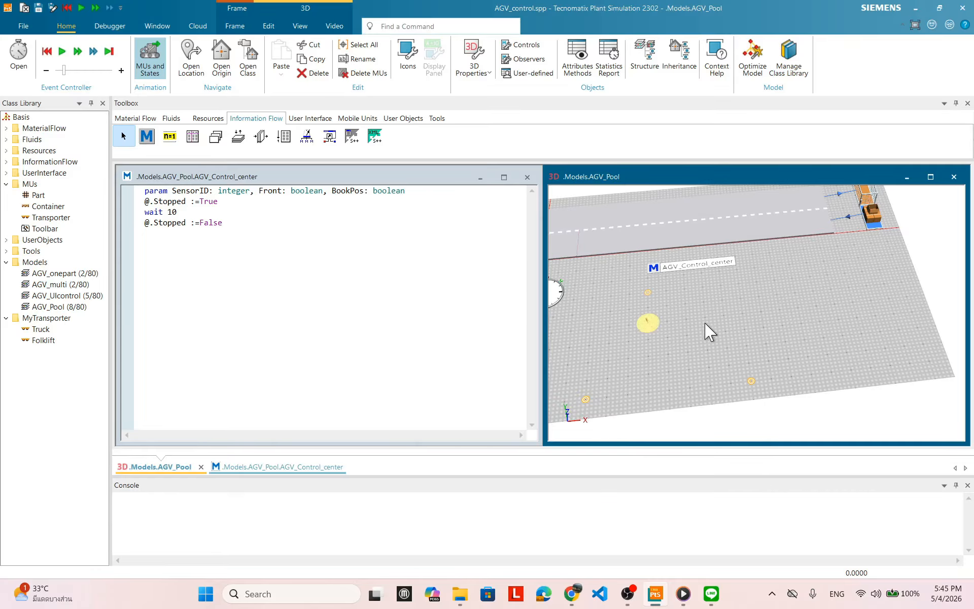
Step: Open the AGV_Control_center method from the 3D model
{"action": "left_click", "coordinate": [705, 328]}
{"action": "scroll", "coordinate": [700, 322], "scroll_direction": "up", "scroll_amount": 1}
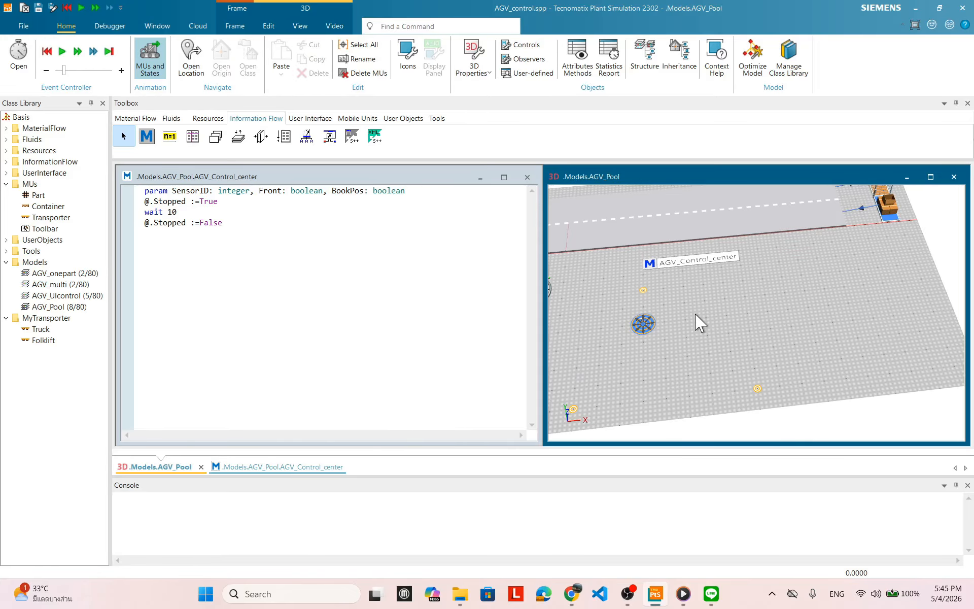
{"action": "scroll", "coordinate": [700, 322], "scroll_direction": "down", "scroll_amount": 1}
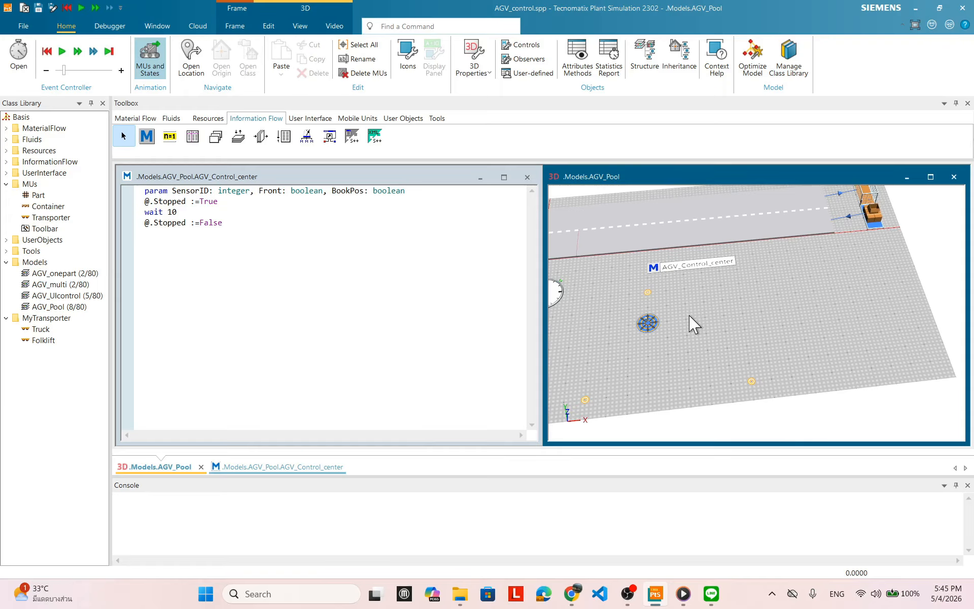
{"action": "scroll", "coordinate": [725, 316], "scroll_direction": "down", "scroll_amount": 1}
{"action": "left_click", "coordinate": [682, 277]}
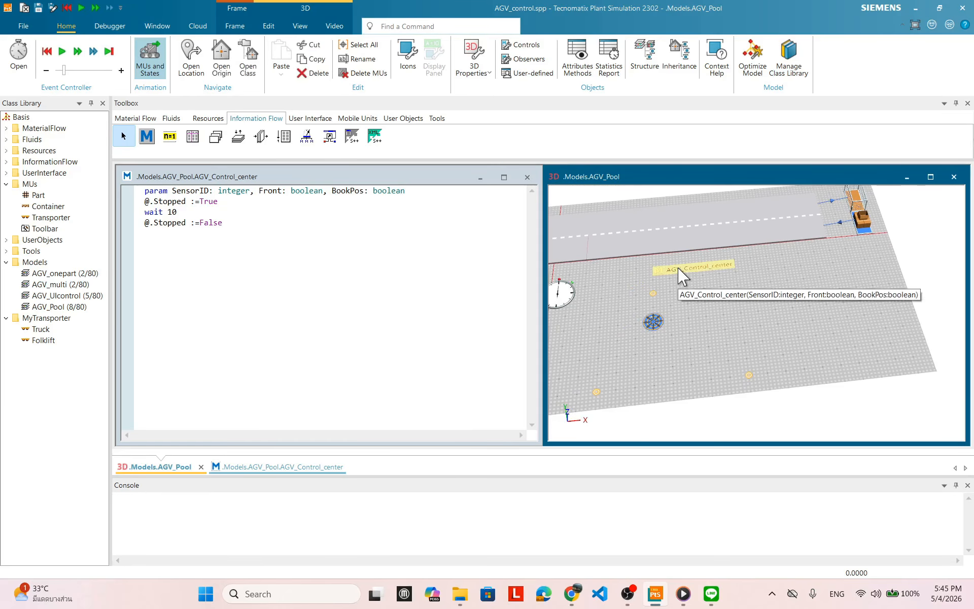
{"action": "double_click", "coordinate": [683, 276]}
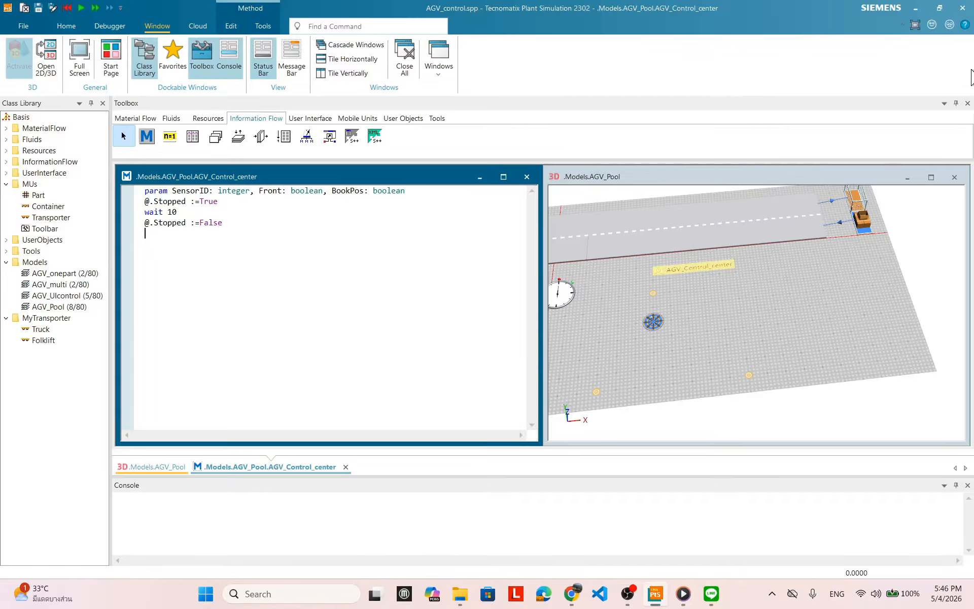
Step: Open the online Plant Simulation Help in the browser and search this document for AGV.pool
{"action": "left_click", "coordinate": [967, 25]}
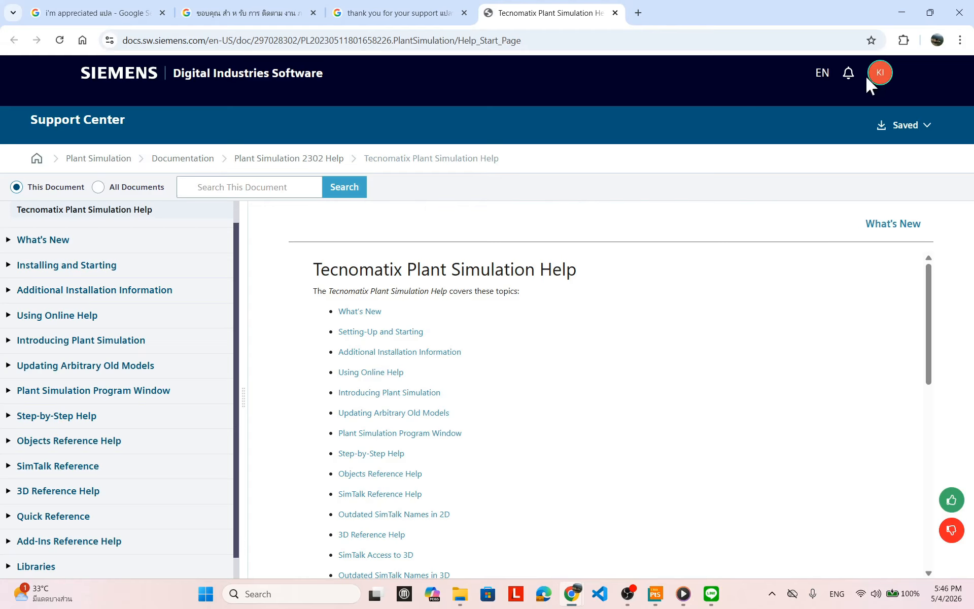
{"action": "left_click", "coordinate": [238, 195]}
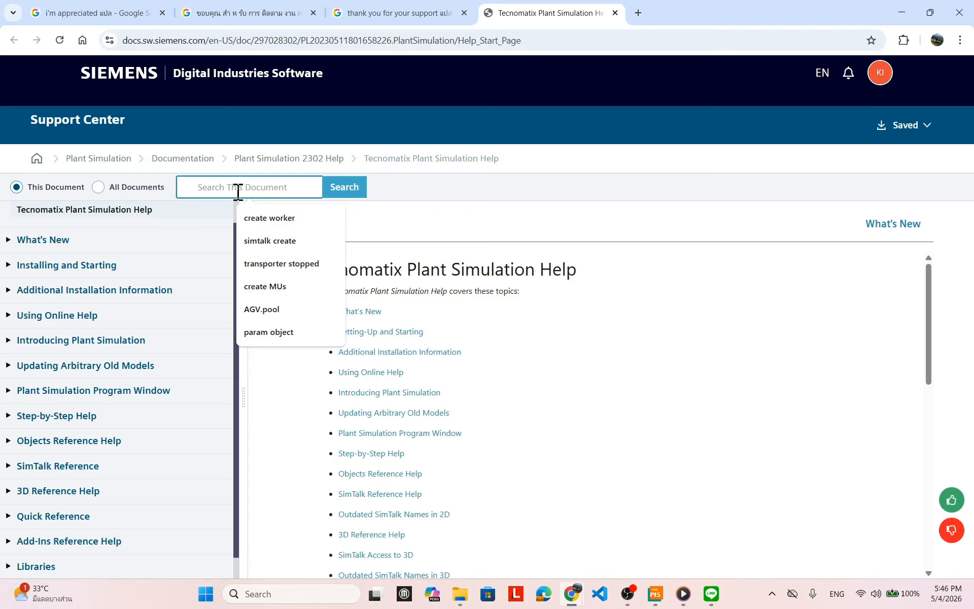
{"action": "type", "text": "AGV"}
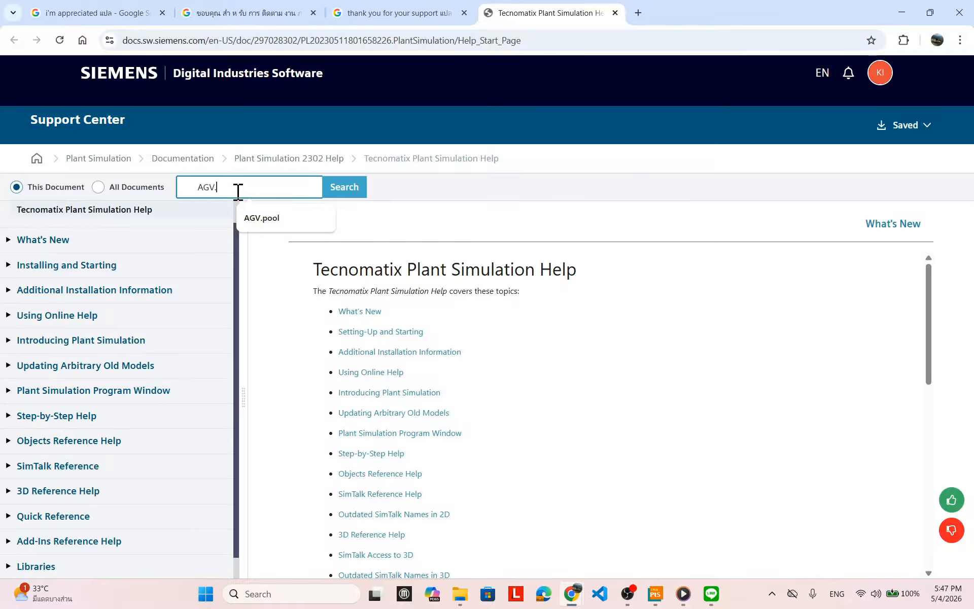
{"action": "type", "text": "."}
{"action": "left_click", "coordinate": [259, 218]}
{"action": "left_click", "coordinate": [343, 187]}
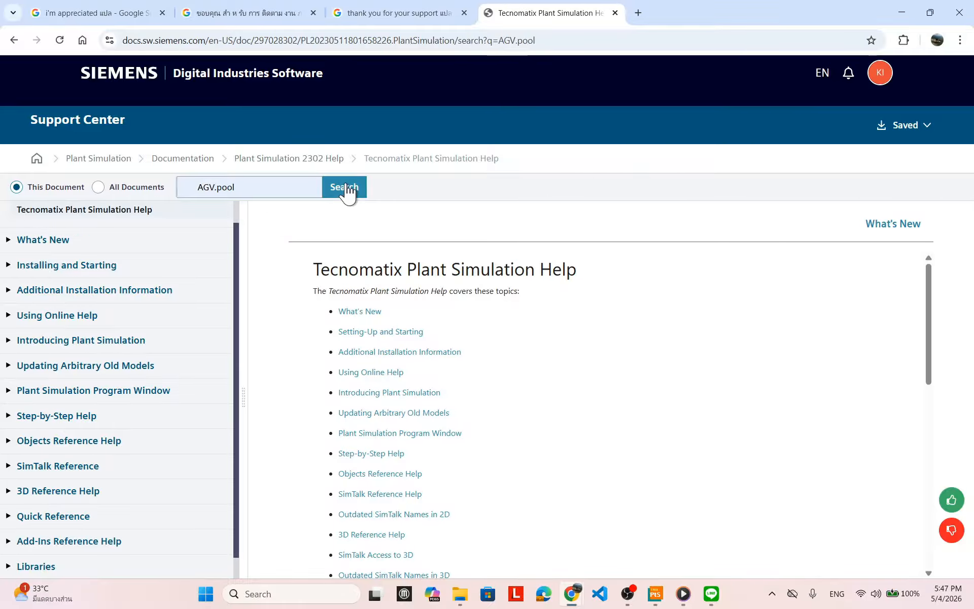
Step: Look through the search results and read the AGVPool [SimTalk] topic with its return value and example
{"action": "scroll", "coordinate": [520, 367], "scroll_direction": "down", "scroll_amount": 5}
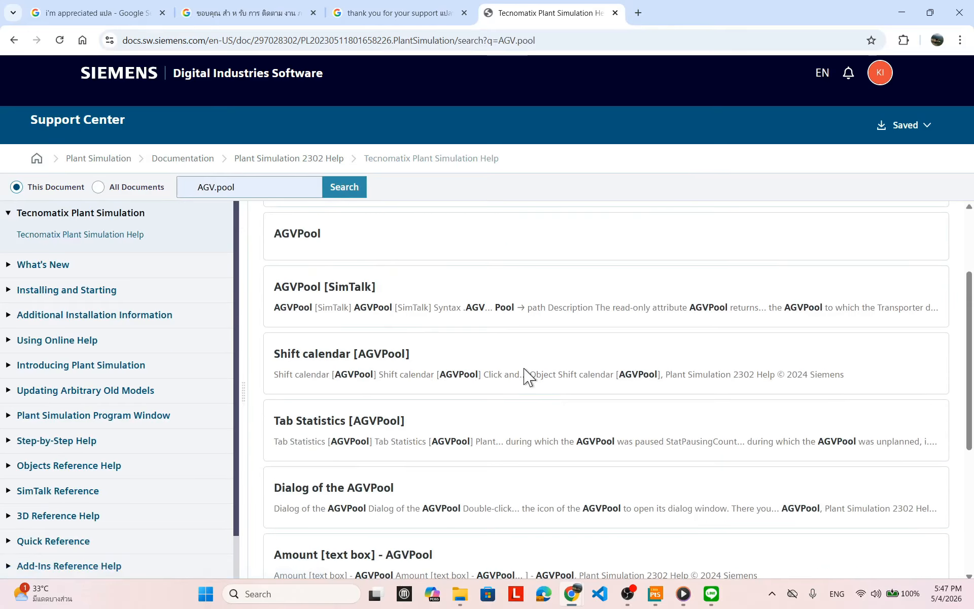
{"action": "scroll", "coordinate": [545, 435], "scroll_direction": "down", "scroll_amount": 1}
{"action": "scroll", "coordinate": [546, 435], "scroll_direction": "up", "scroll_amount": 3}
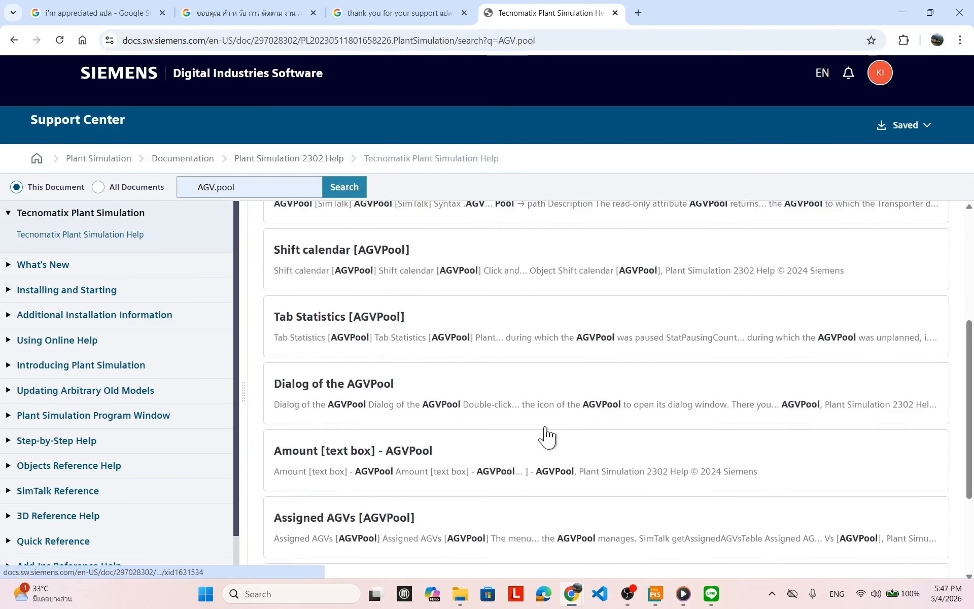
{"action": "scroll", "coordinate": [546, 435], "scroll_direction": "up", "scroll_amount": 2}
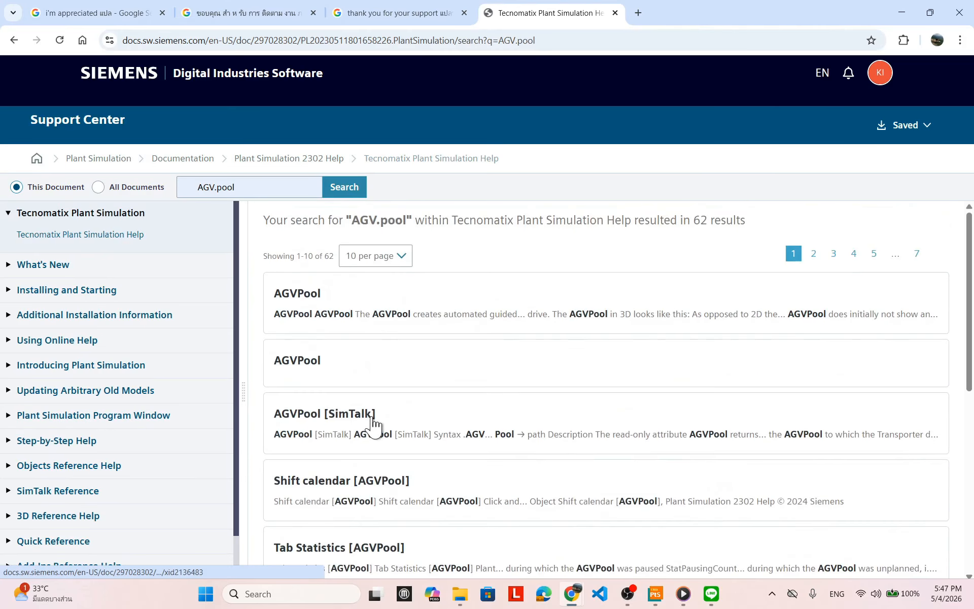
{"action": "left_click", "coordinate": [348, 419]}
{"action": "scroll", "coordinate": [550, 431], "scroll_direction": "down", "scroll_amount": 3}
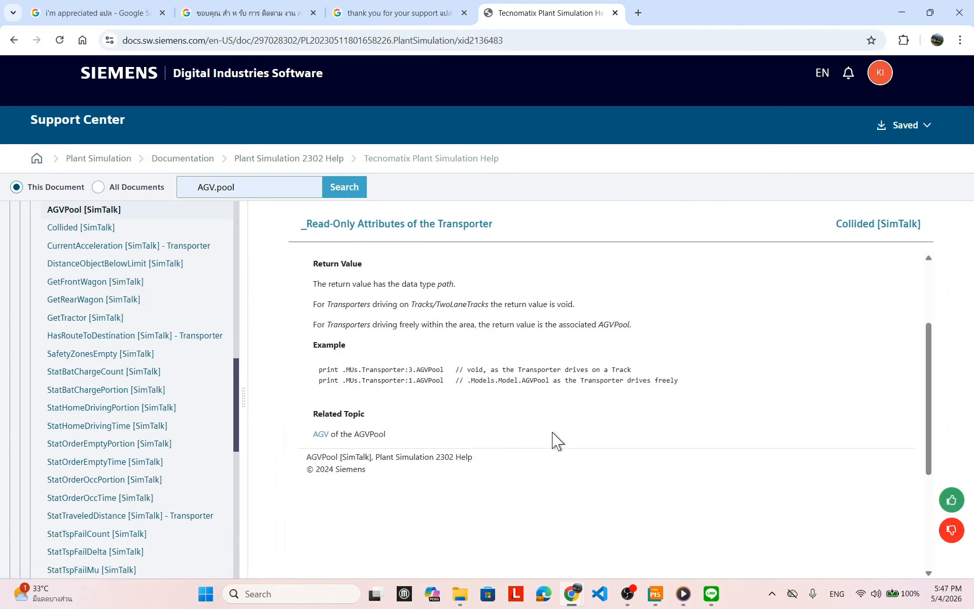
{"action": "scroll", "coordinate": [468, 444], "scroll_direction": "up", "scroll_amount": 2}
{"action": "scroll", "coordinate": [471, 451], "scroll_direction": "down", "scroll_amount": 1}
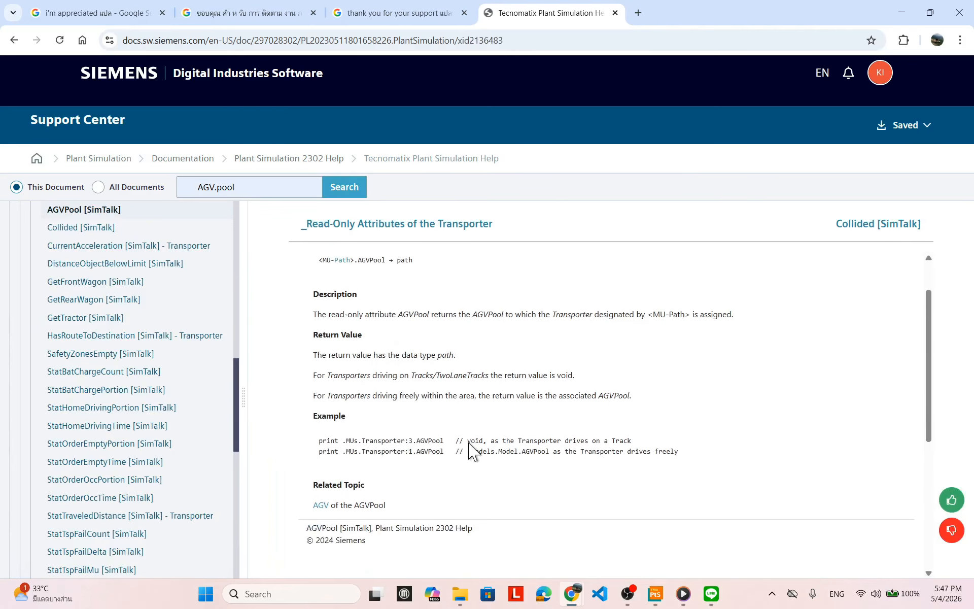
Step: Read the related AGV text box topic of the AGVPool and open its related setRoute topic
{"action": "left_click", "coordinate": [321, 498]}
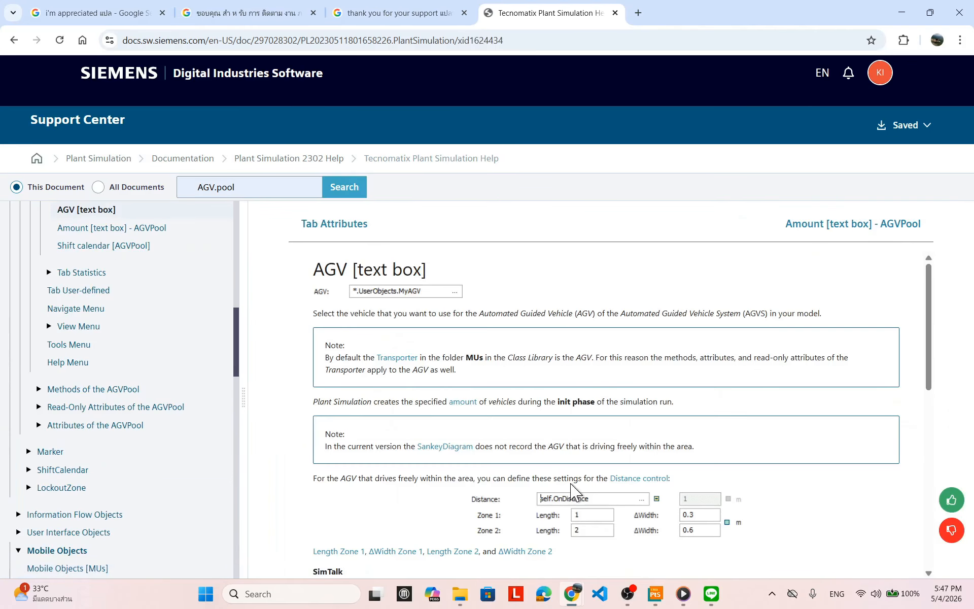
{"action": "scroll", "coordinate": [611, 483], "scroll_direction": "down", "scroll_amount": 5}
{"action": "scroll", "coordinate": [610, 482], "scroll_direction": "up", "scroll_amount": 1}
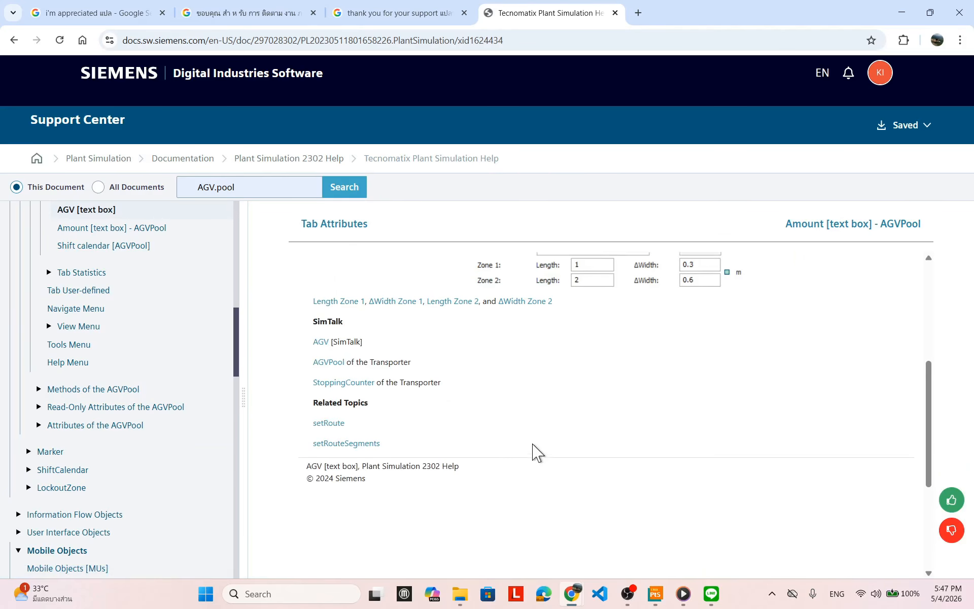
{"action": "scroll", "coordinate": [532, 451], "scroll_direction": "up", "scroll_amount": 3}
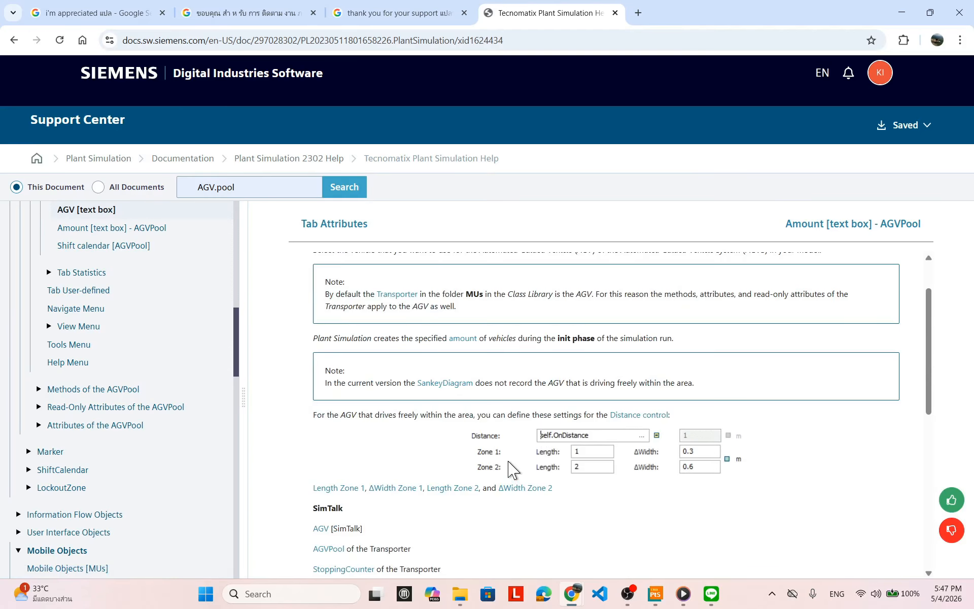
{"action": "scroll", "coordinate": [514, 474], "scroll_direction": "down", "scroll_amount": 3}
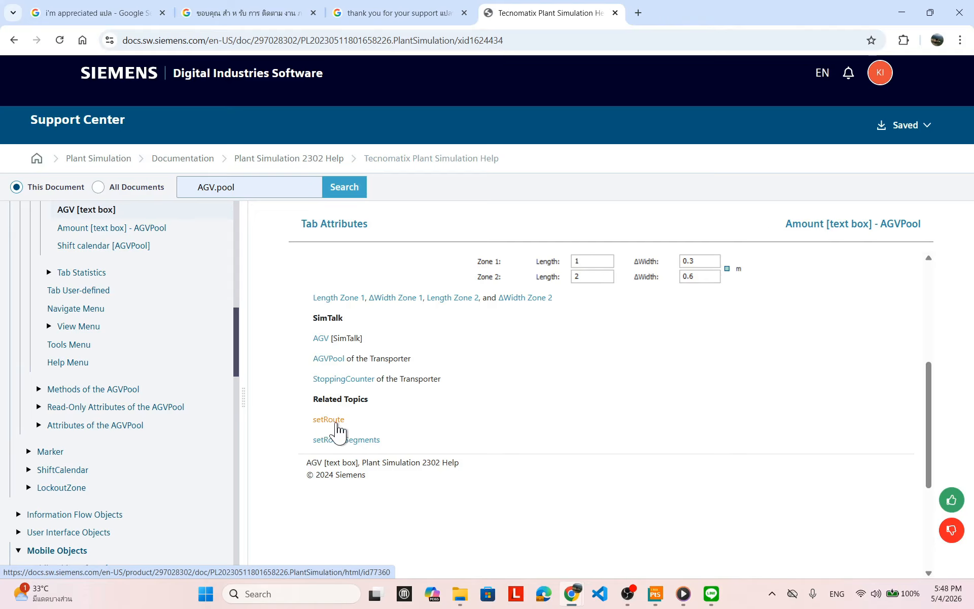
{"action": "left_click", "coordinate": [330, 420]}
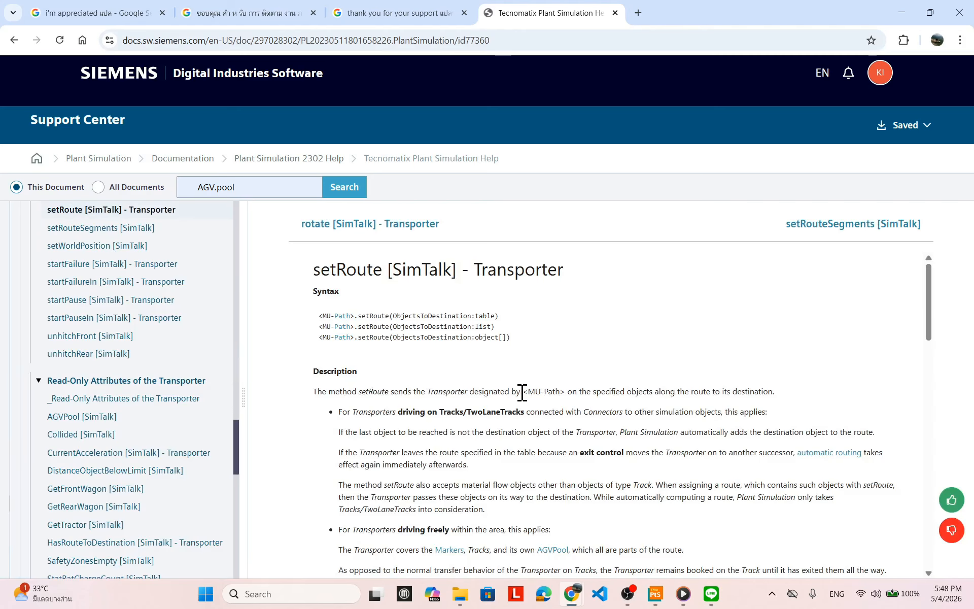
Step: Read the setRoute topic down to its Example 2 code for a transporter driving from marker to marker
{"action": "scroll", "coordinate": [550, 384], "scroll_direction": "down", "scroll_amount": 15}
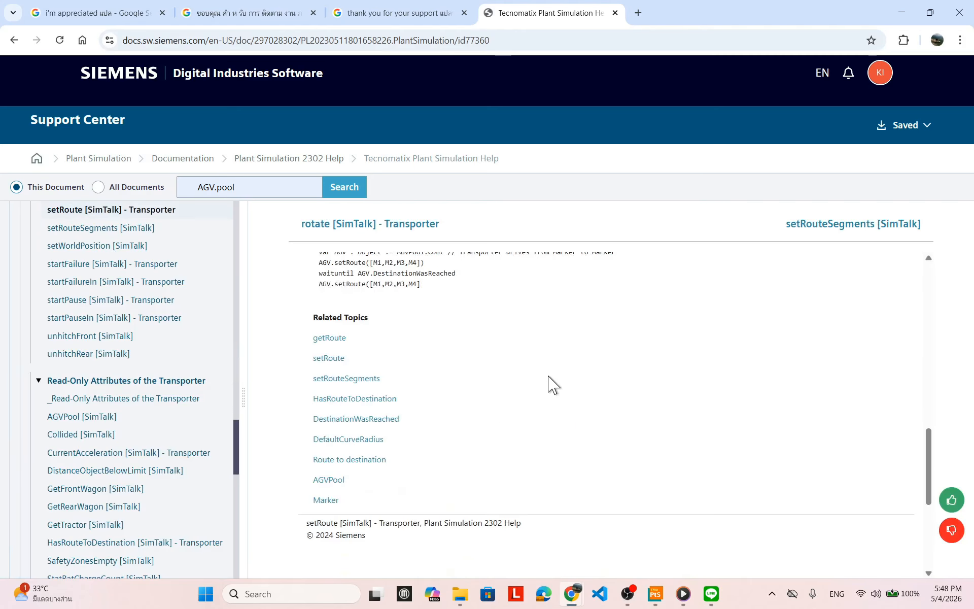
{"action": "scroll", "coordinate": [550, 381], "scroll_direction": "up", "scroll_amount": 2}
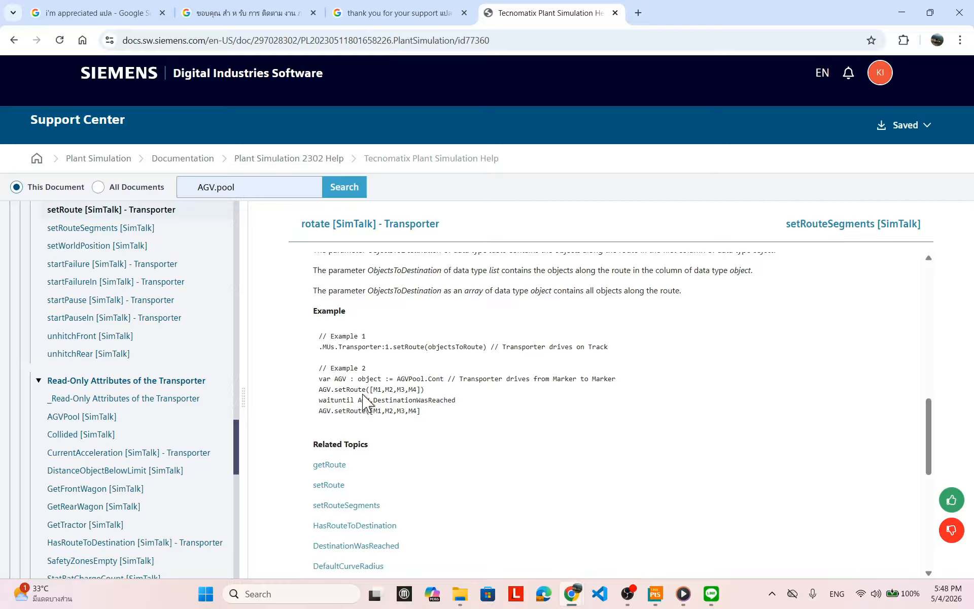
{"action": "left_click_drag", "start_coordinate": [383, 378], "coordinate": [335, 378]}
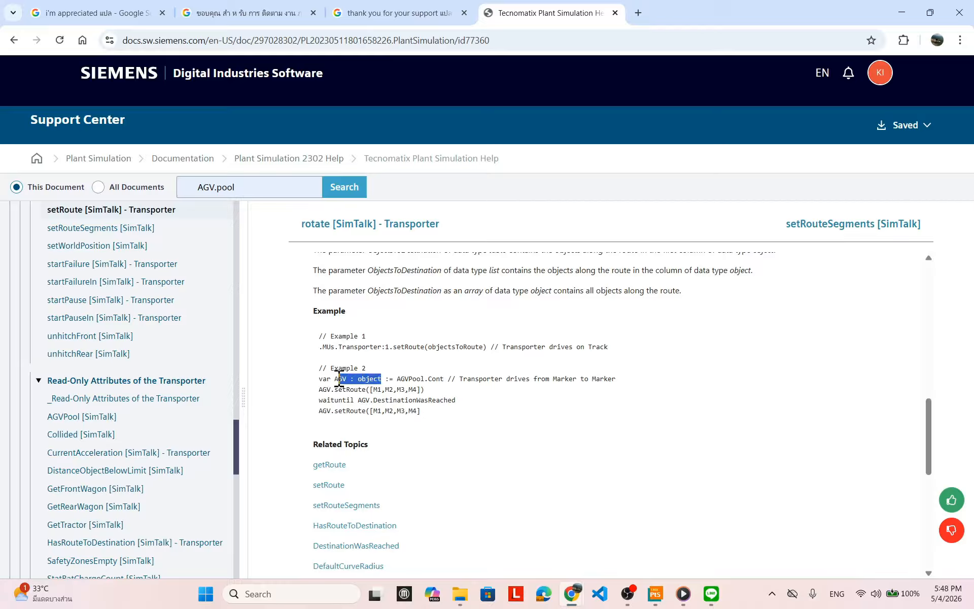
{"action": "left_click", "coordinate": [488, 411]}
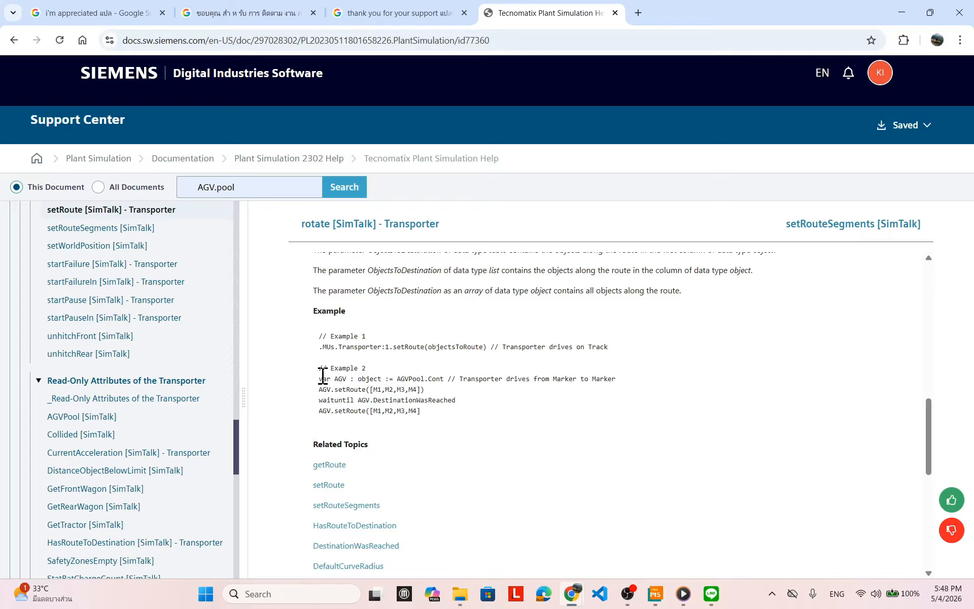
Step: Copy the Example 2 code lines from the var AGV declaration through waituntil AGV.DestinationWasReached
{"action": "left_click_drag", "start_coordinate": [321, 377], "coordinate": [430, 413]}
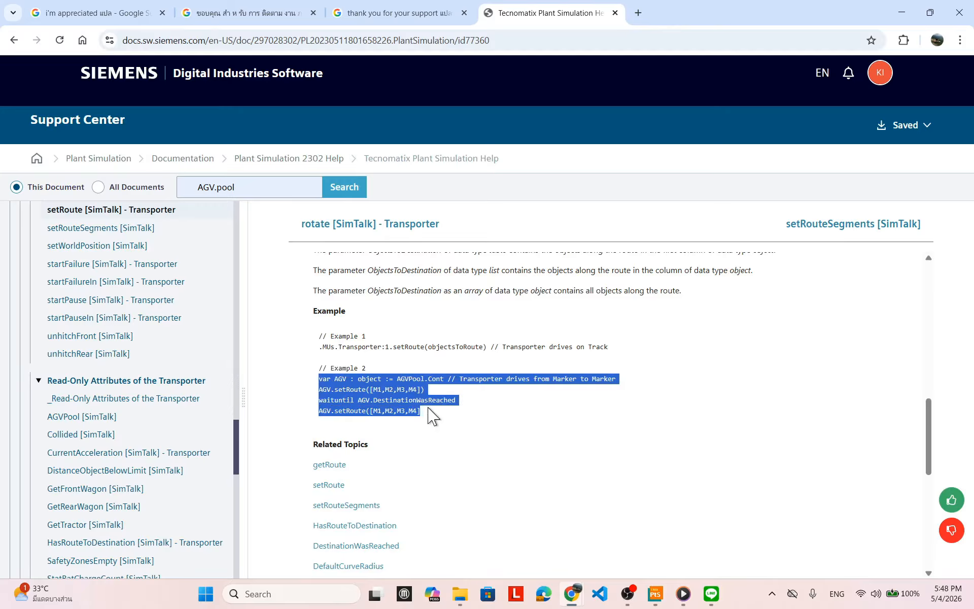
{"action": "right_click", "coordinate": [395, 401]}
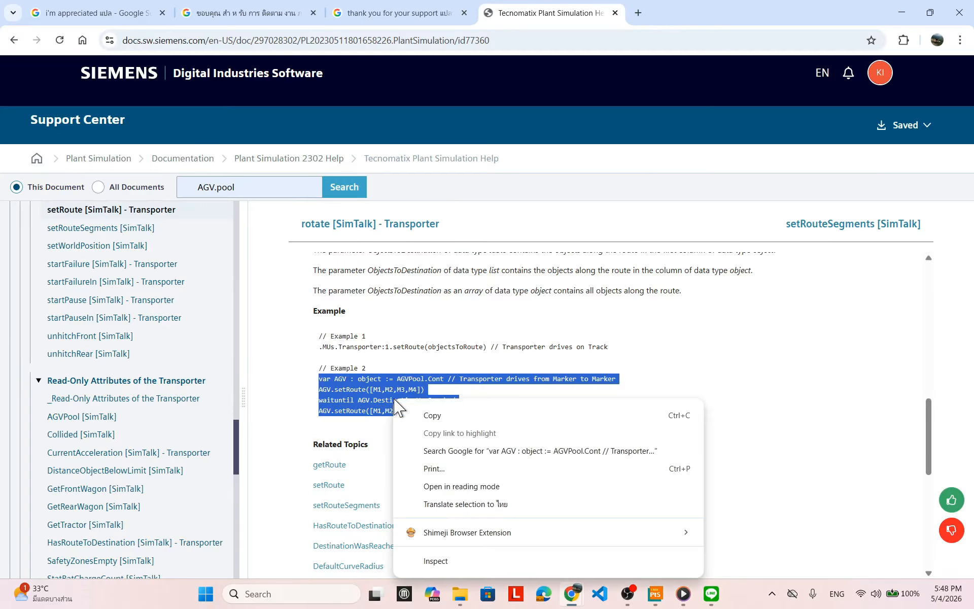
{"action": "left_click", "coordinate": [400, 414]}
{"action": "left_click", "coordinate": [322, 379]}
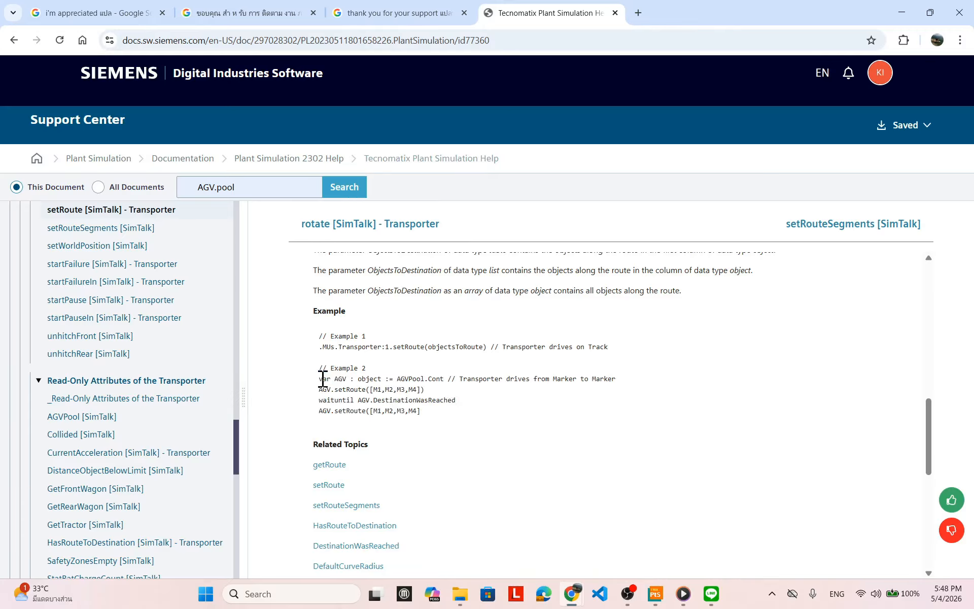
{"action": "left_click_drag", "start_coordinate": [320, 378], "coordinate": [464, 401]}
{"action": "right_click", "coordinate": [389, 383]}
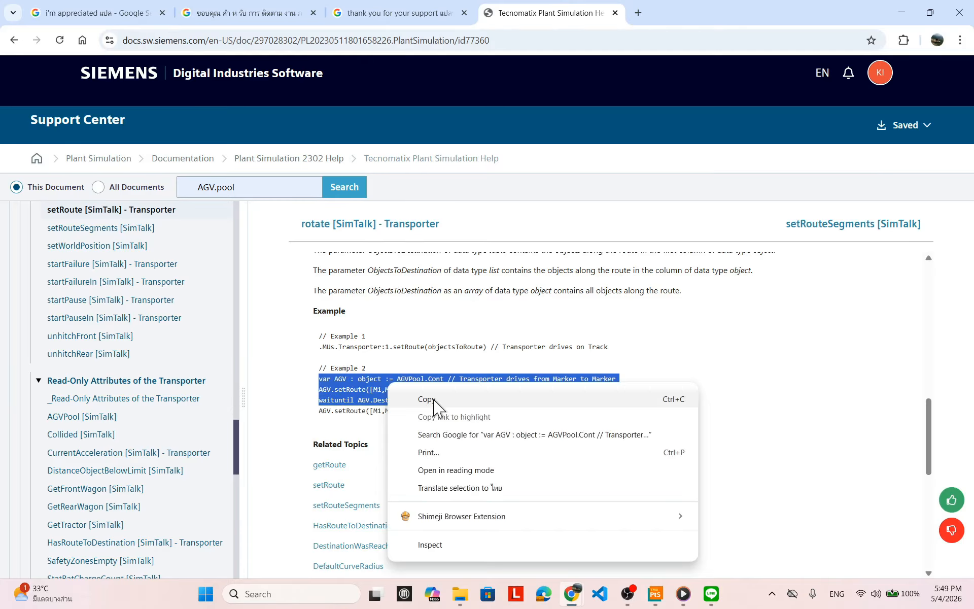
{"action": "left_click", "coordinate": [427, 399]}
{"action": "left_click", "coordinate": [345, 411]}
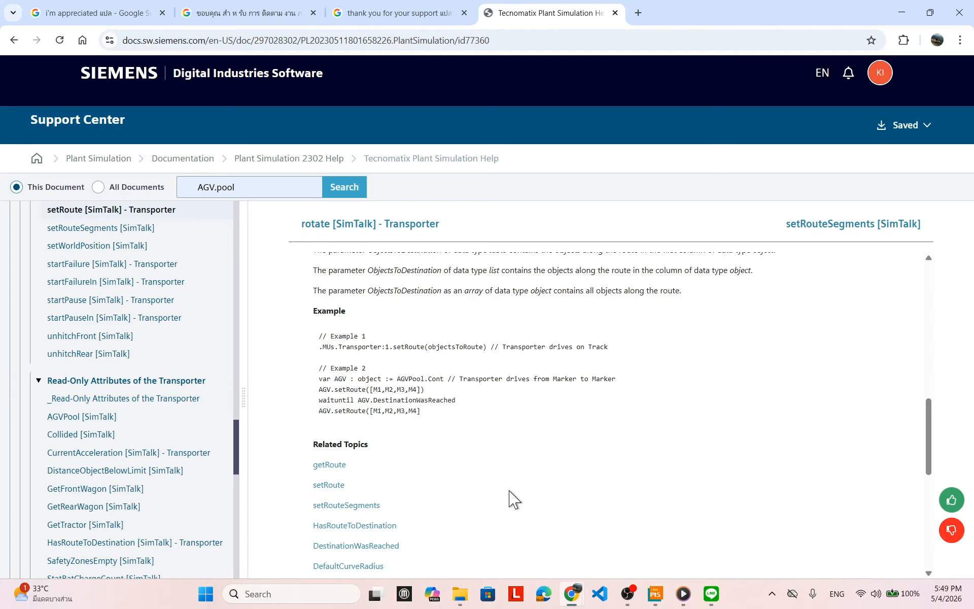
{"action": "scroll", "coordinate": [513, 498], "scroll_direction": "down", "scroll_amount": 1}
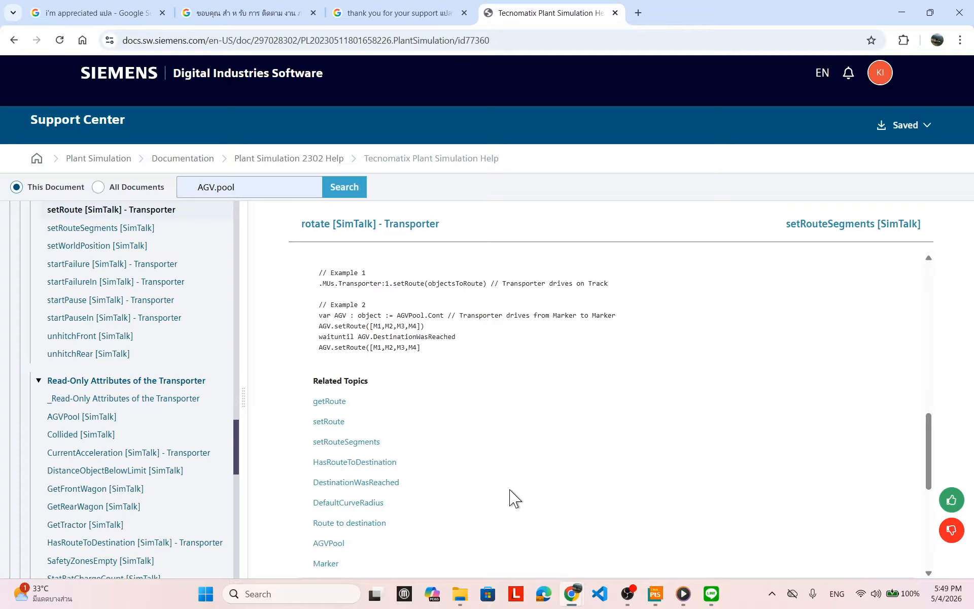
{"action": "scroll", "coordinate": [512, 498], "scroll_direction": "up", "scroll_amount": 1}
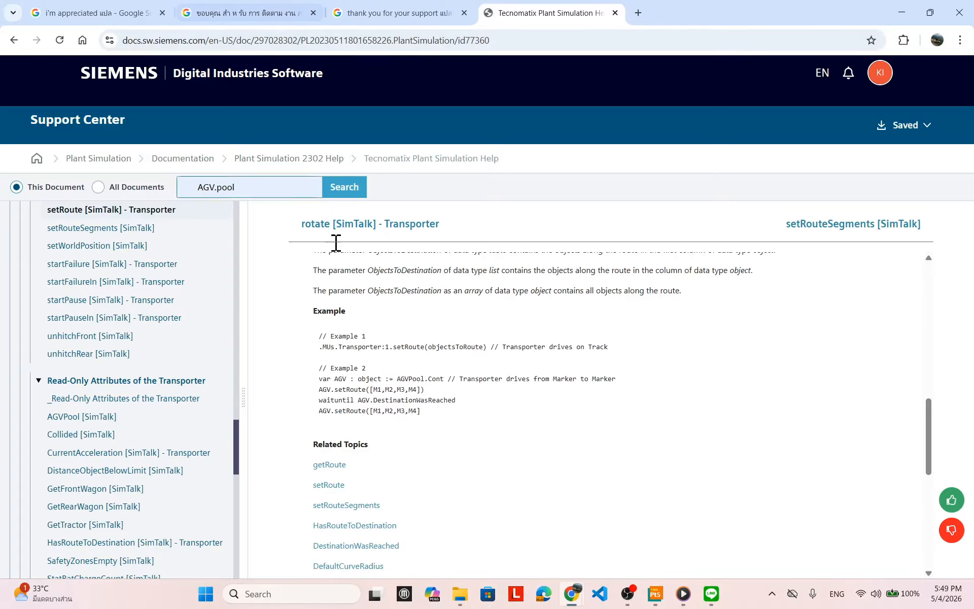
Step: Try to paste the copied code at the end of the AGV_Control_center method in Plant Simulation, and return to the help in the browser
{"action": "left_click", "coordinate": [655, 594]}
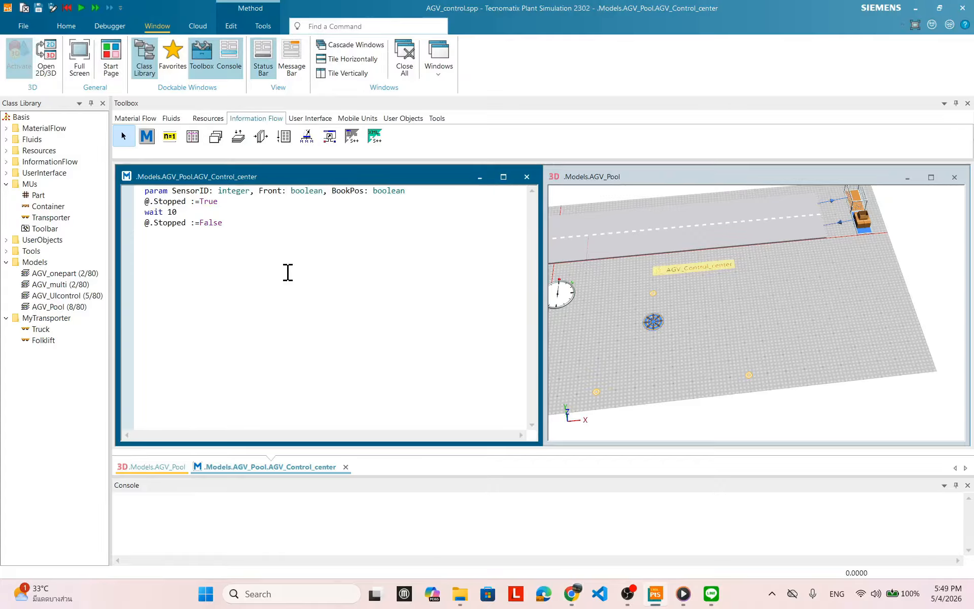
{"action": "right_click", "coordinate": [150, 241]}
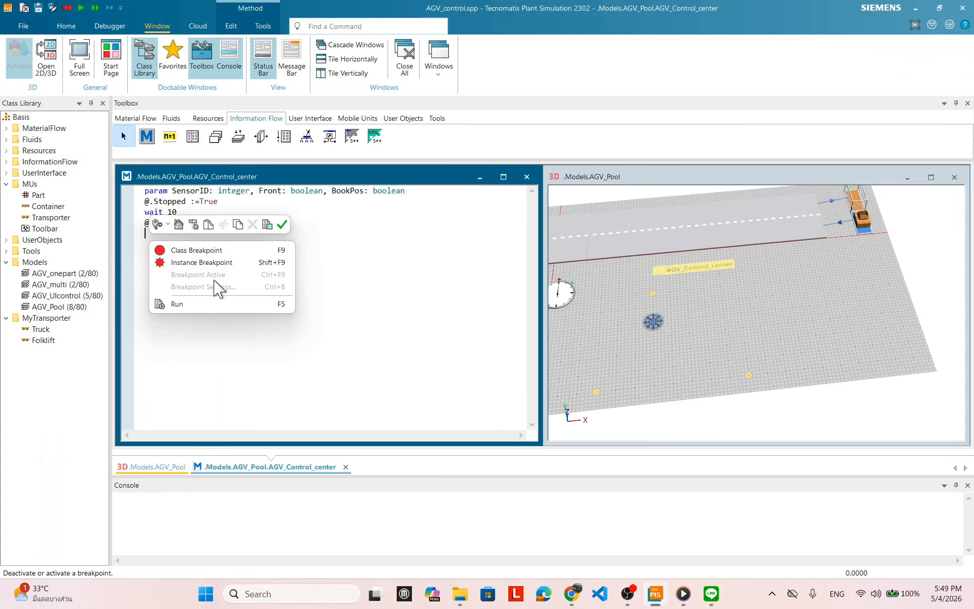
{"action": "left_click", "coordinate": [428, 321]}
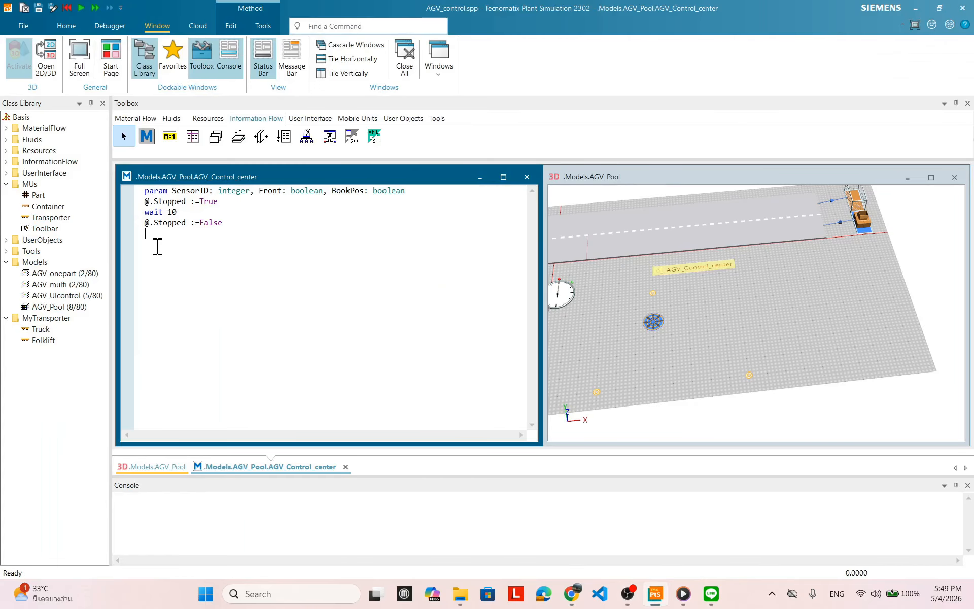
{"action": "right_click", "coordinate": [179, 239]}
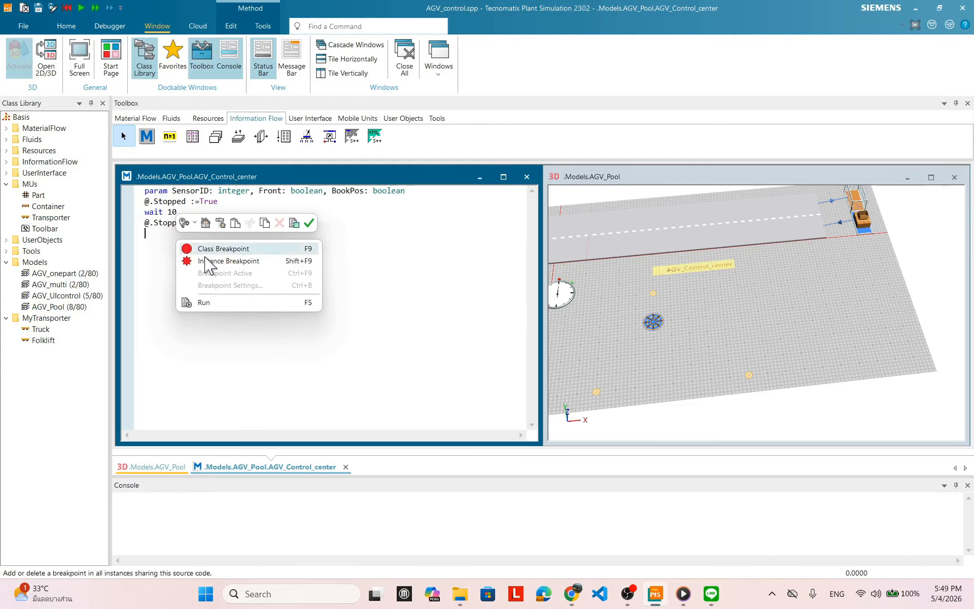
{"action": "left_click", "coordinate": [413, 231]}
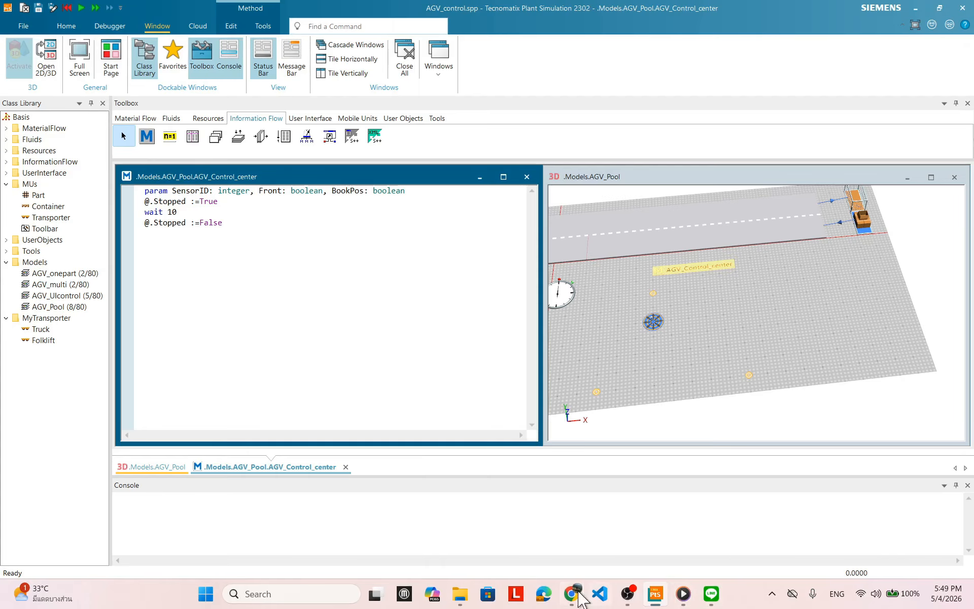
{"action": "mouse_move", "coordinate": [571, 592]}
{"action": "left_click", "coordinate": [699, 540]}
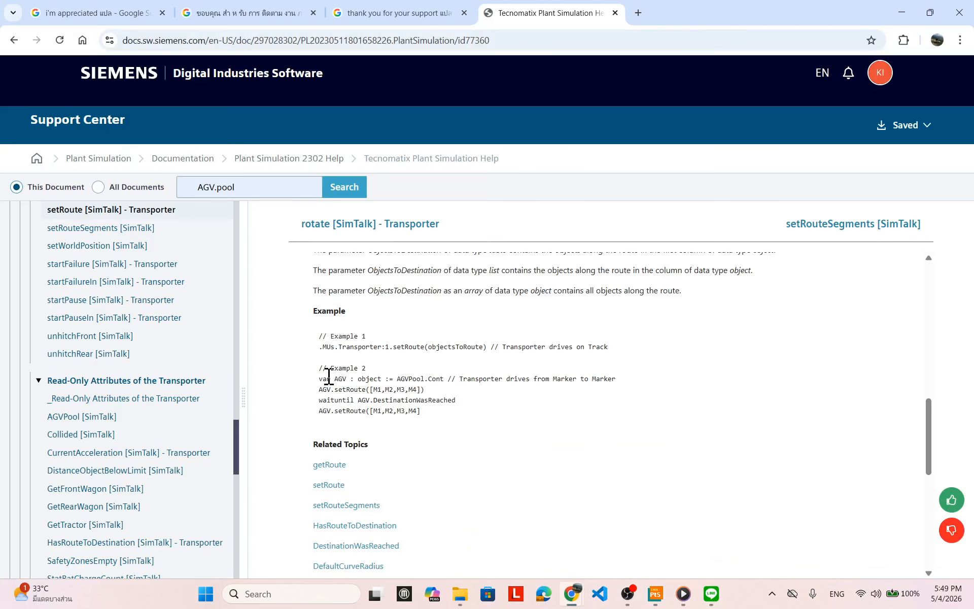
Step: Copy Example 2's first three code lines and paste them at the end of Plant Simulation's AGV_Control_center method, separated by a blank line
{"action": "left_click_drag", "start_coordinate": [320, 376], "coordinate": [449, 400]}
{"action": "right_click", "coordinate": [416, 390]}
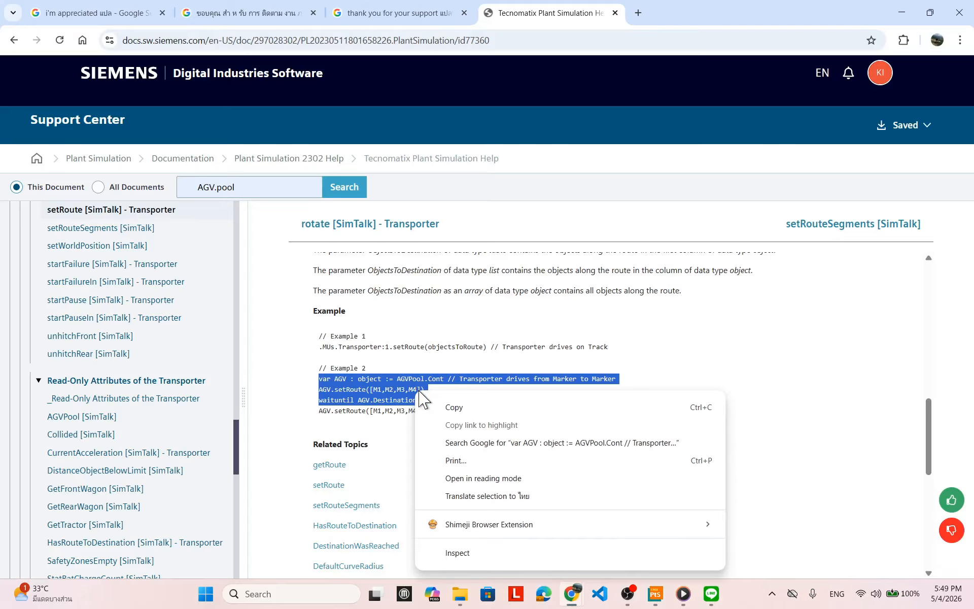
{"action": "left_click", "coordinate": [454, 409]}
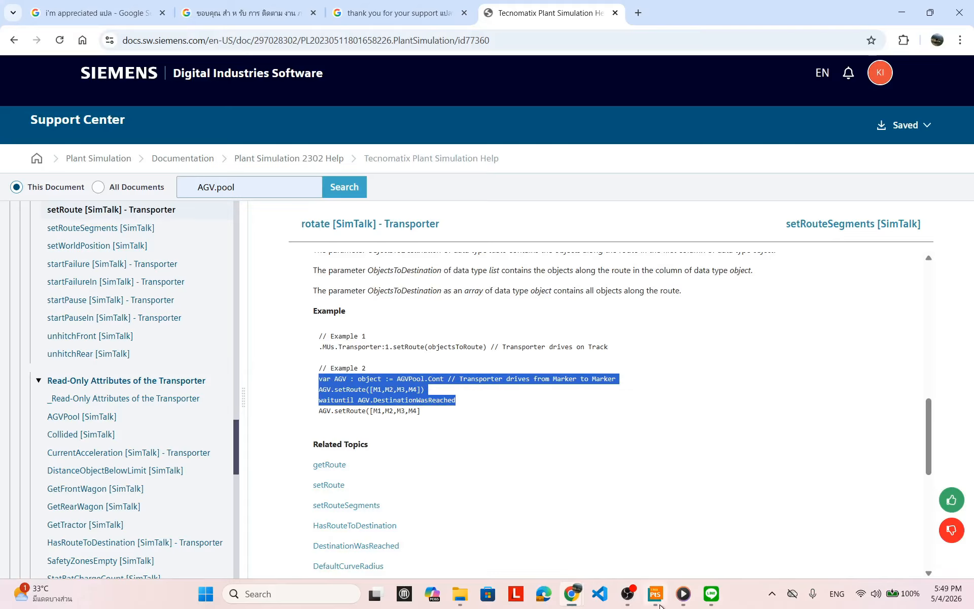
{"action": "left_click", "coordinate": [654, 593]}
{"action": "right_click", "coordinate": [158, 236]}
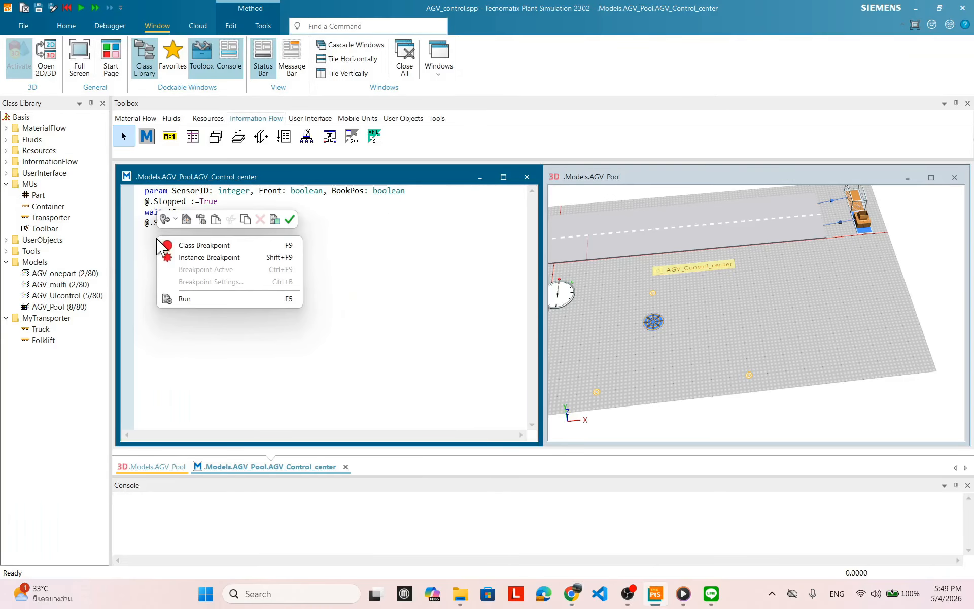
{"action": "key", "text": "Escape"}
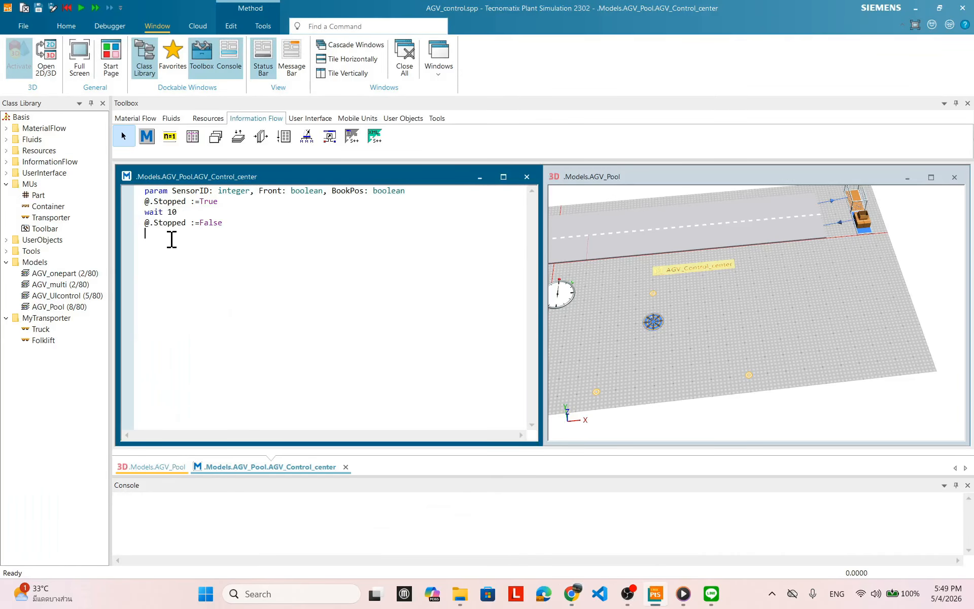
{"action": "key", "text": "ctrl+v"}
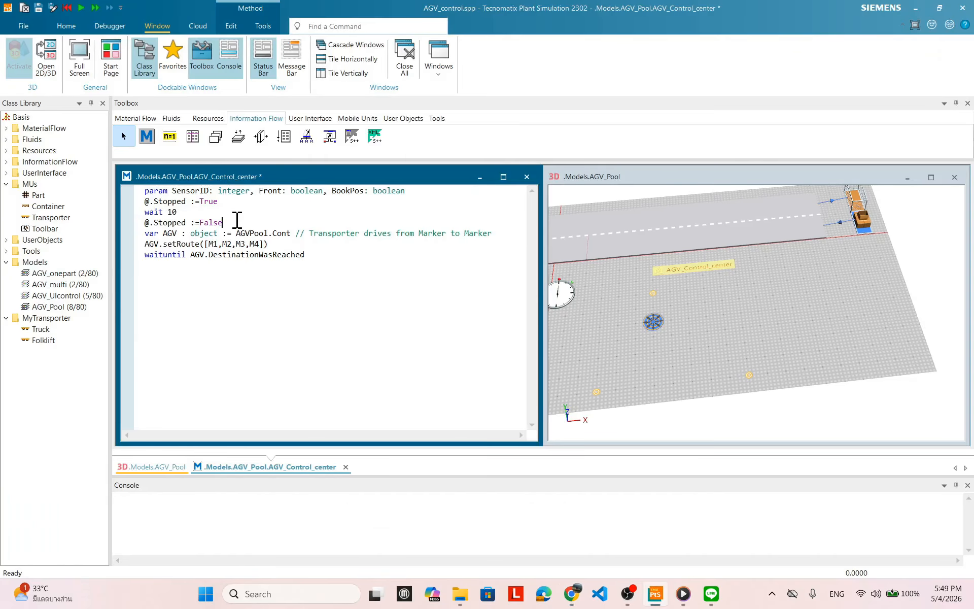
{"action": "left_click", "coordinate": [237, 220]}
{"action": "key", "text": "Return"}
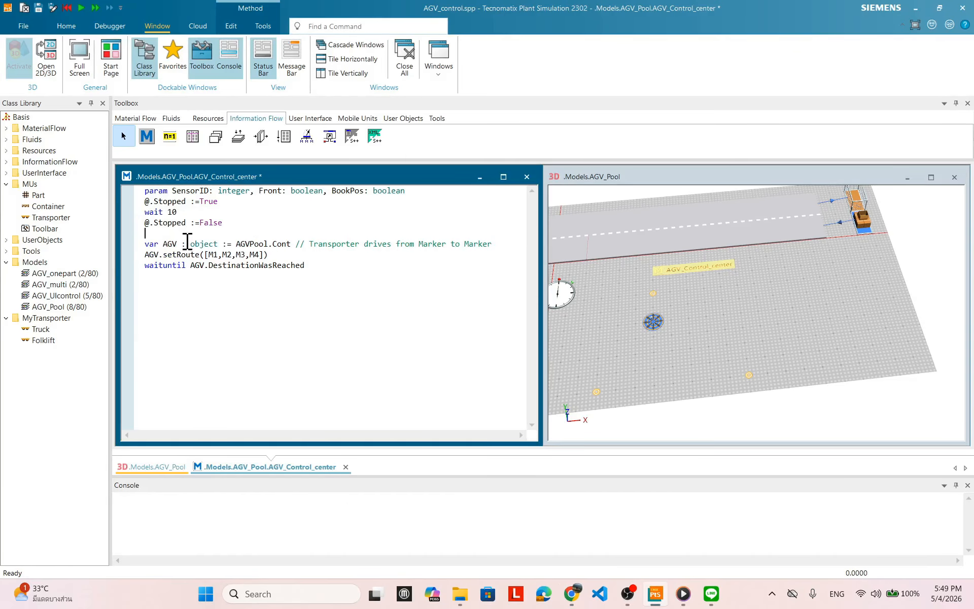
Step: Move the var AGV declaration line to directly below wait 10 in the AGV_Control_center method
{"action": "left_click", "coordinate": [190, 213]}
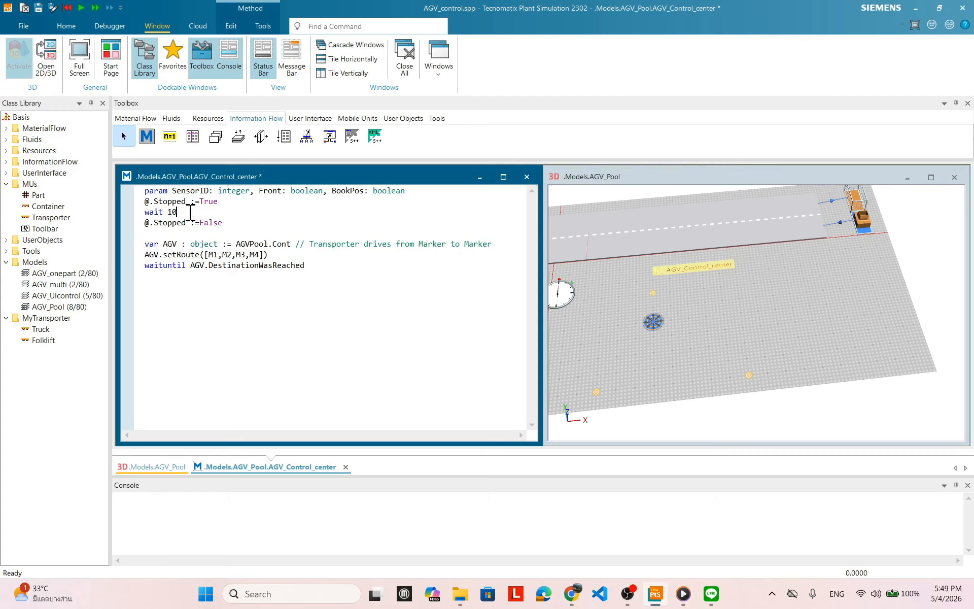
{"action": "key", "text": "Return"}
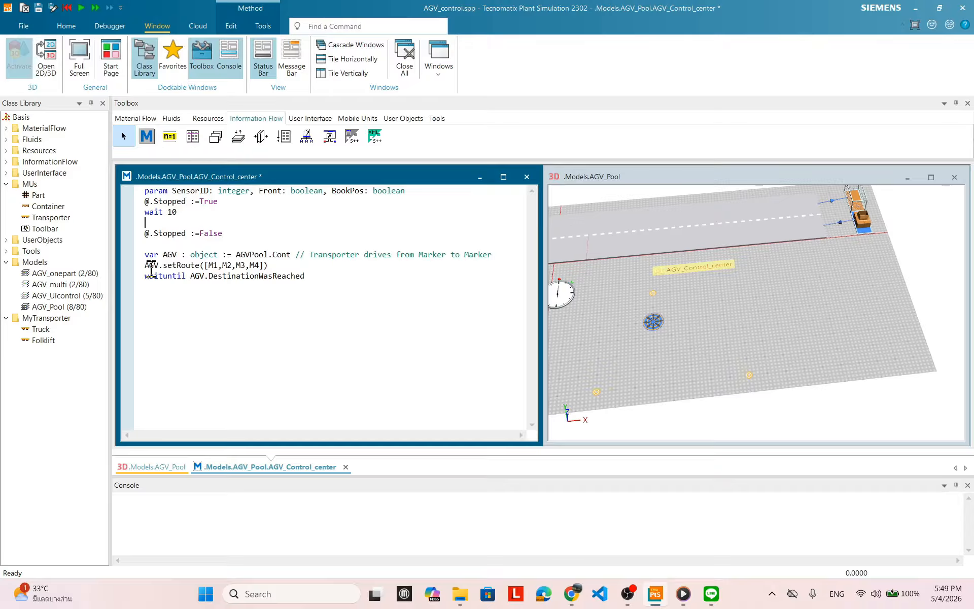
{"action": "mouse_move", "coordinate": [145, 255]}
{"action": "left_mouse_down"}
{"action": "mouse_move", "coordinate": [494, 260]}
{"action": "mouse_move", "coordinate": [483, 257]}
{"action": "left_mouse_up"}
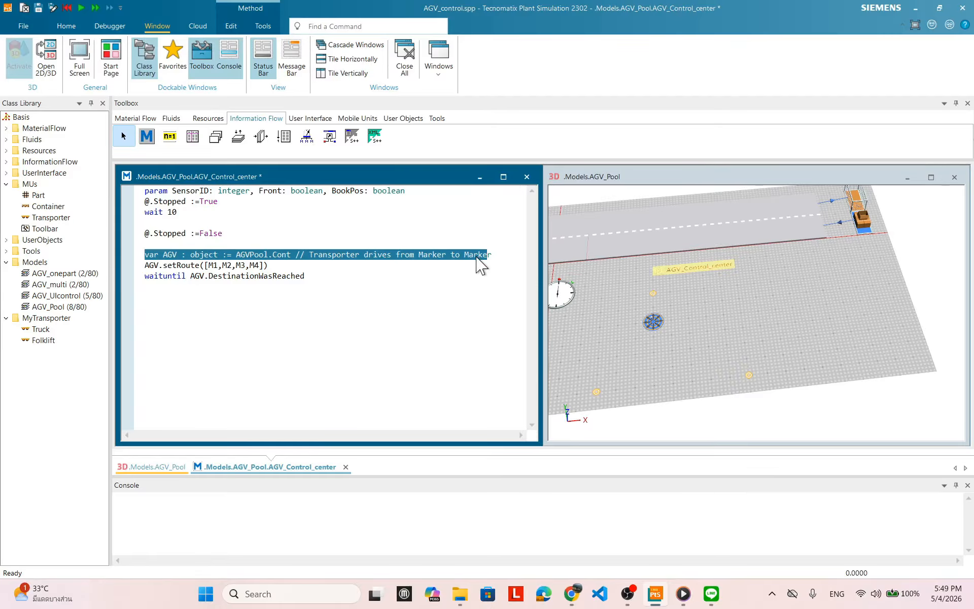
{"action": "type", "text": "r"}
{"action": "left_click_drag", "start_coordinate": [177, 257], "coordinate": [123, 255]}
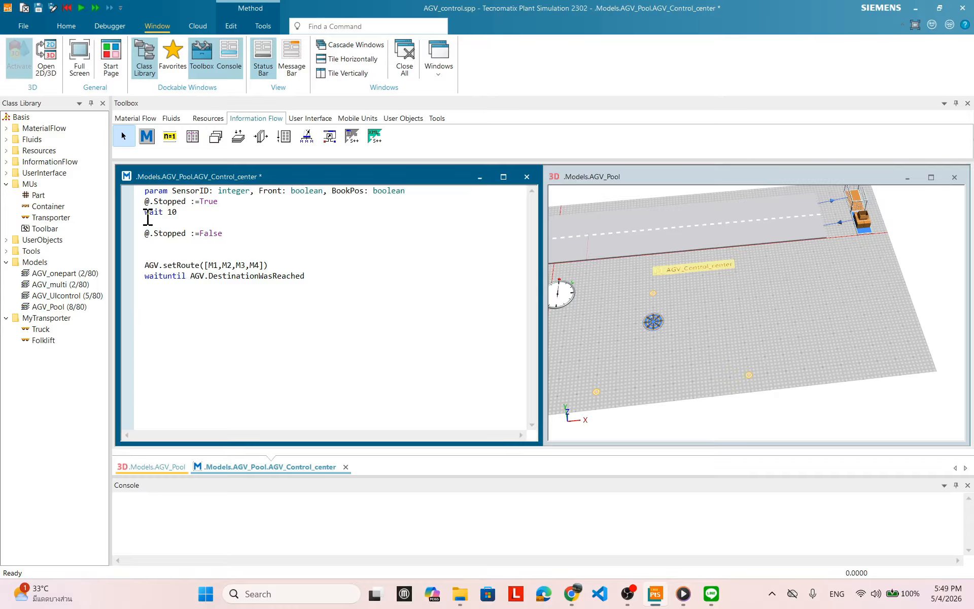
{"action": "left_click", "coordinate": [151, 224]}
{"action": "key", "text": "ctrl+v"}
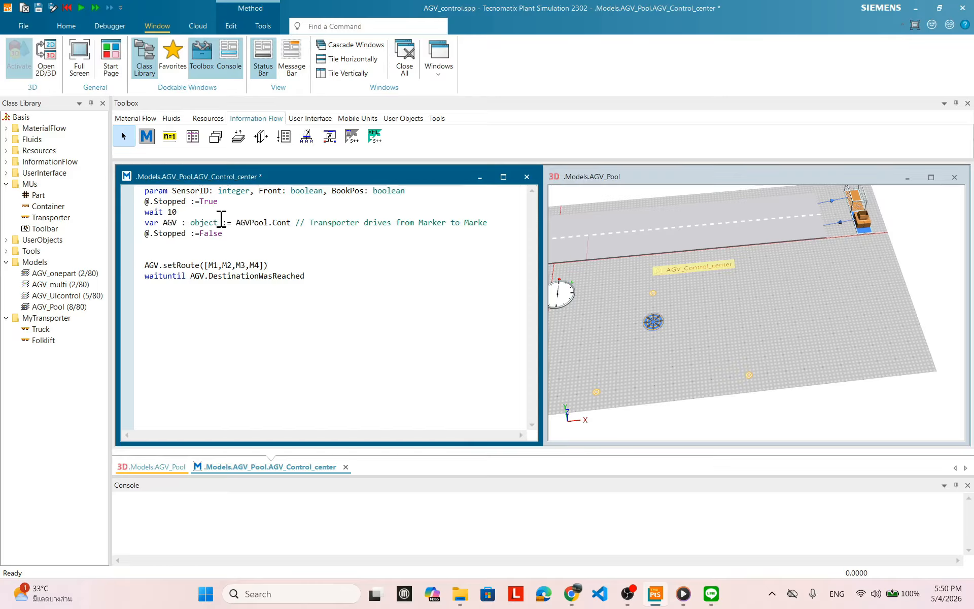
Step: Replace "AGV : object" in the var declaration with the variable name Folklift
{"action": "left_click", "coordinate": [219, 223]}
{"action": "key", "text": "BackSpace"}
{"action": "key", "text": "BackSpace"}
{"action": "key", "text": "BackSpace"}
{"action": "key", "text": "BackSpace"}
{"action": "key", "text": "BackSpace"}
{"action": "key", "text": "BackSpace"}
{"action": "key", "text": "BackSpace"}
{"action": "key", "text": "BackSpace"}
{"action": "key", "text": "BackSpace"}
{"action": "key", "text": "BackSpace"}
{"action": "key", "text": "BackSpace"}
{"action": "key", "text": "BackSpace"}
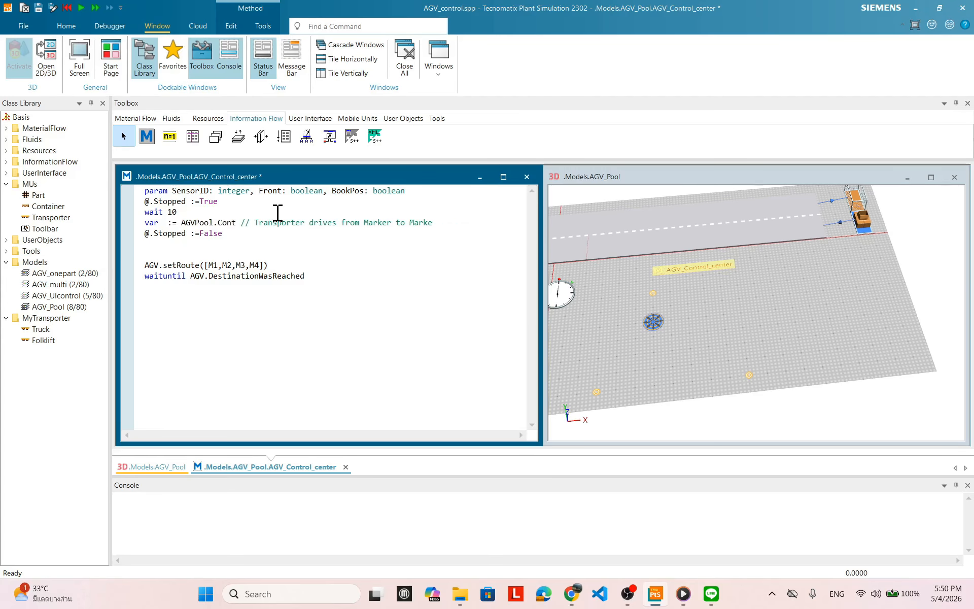
{"action": "type", "text": "F"}
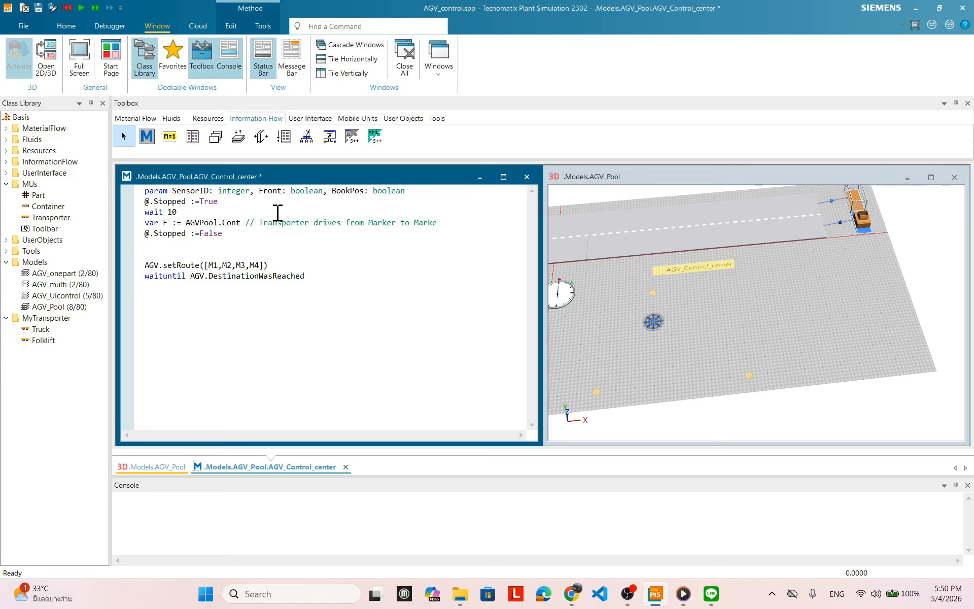
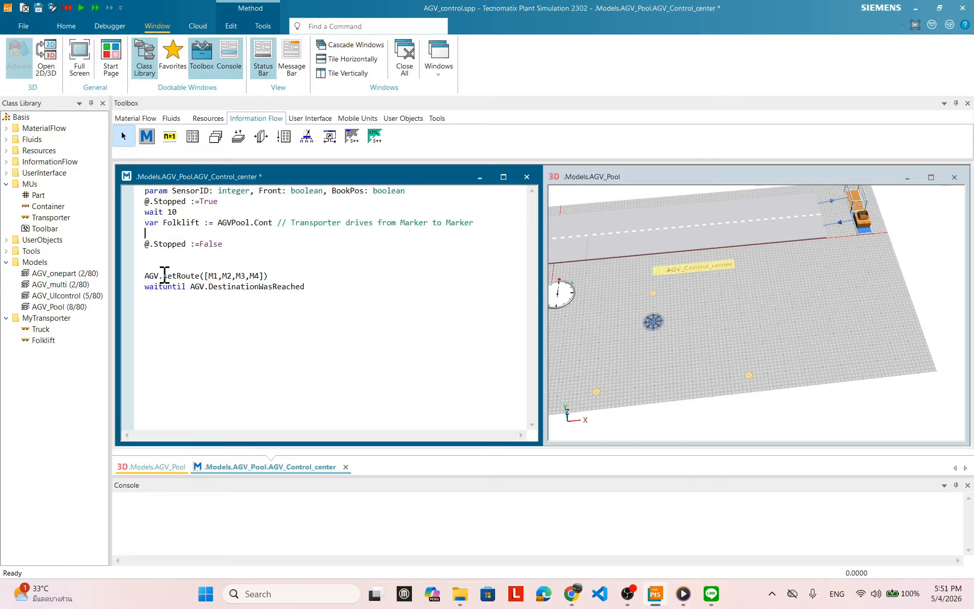
Step: Move the setRoute and waituntil lines to directly below the Folklift declaration, before @.Stopped :=False
{"action": "left_click_drag", "start_coordinate": [145, 276], "coordinate": [318, 284]}
{"action": "key", "text": "ctrl+x"}
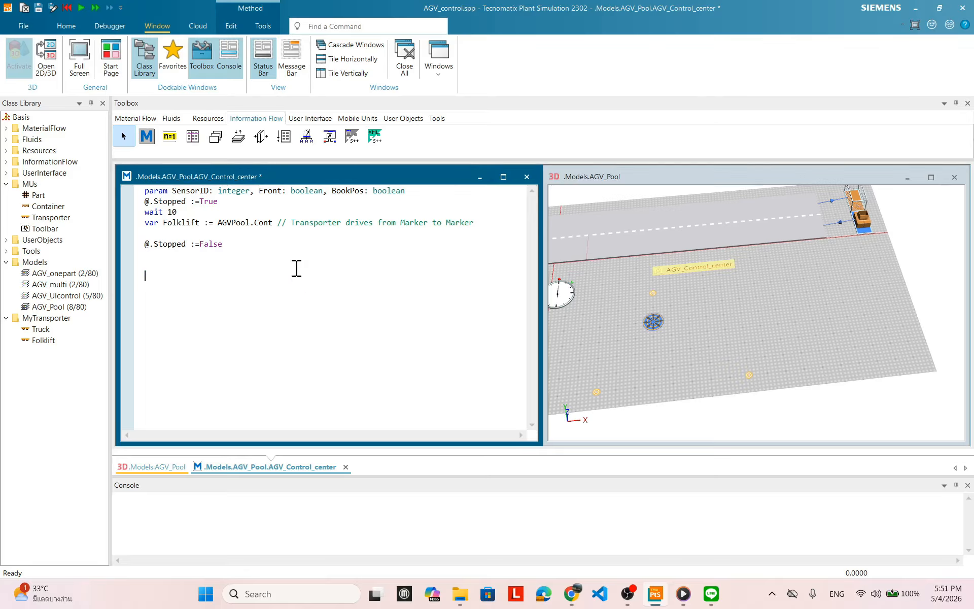
{"action": "left_click", "coordinate": [147, 231]}
{"action": "key", "text": "ctrl+v"}
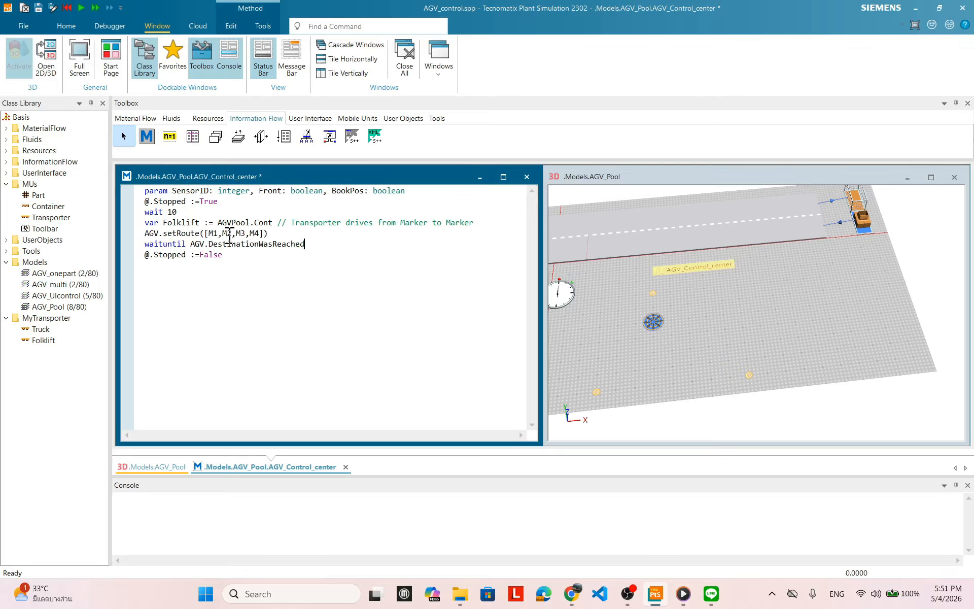
Step: Replace AGV with the variable Folklift in the setRoute line of the AGV_Control_center method
{"action": "left_click", "coordinate": [158, 234]}
{"action": "key", "text": "BackSpace"}
{"action": "key", "text": "BackSpace"}
{"action": "key", "text": "BackSpace"}
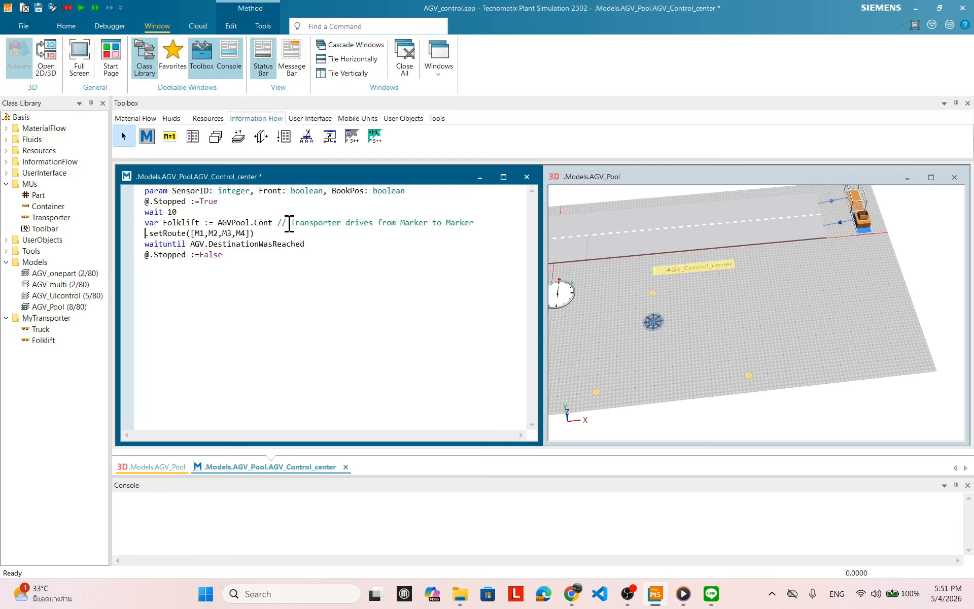
{"action": "type", "text": "F"}
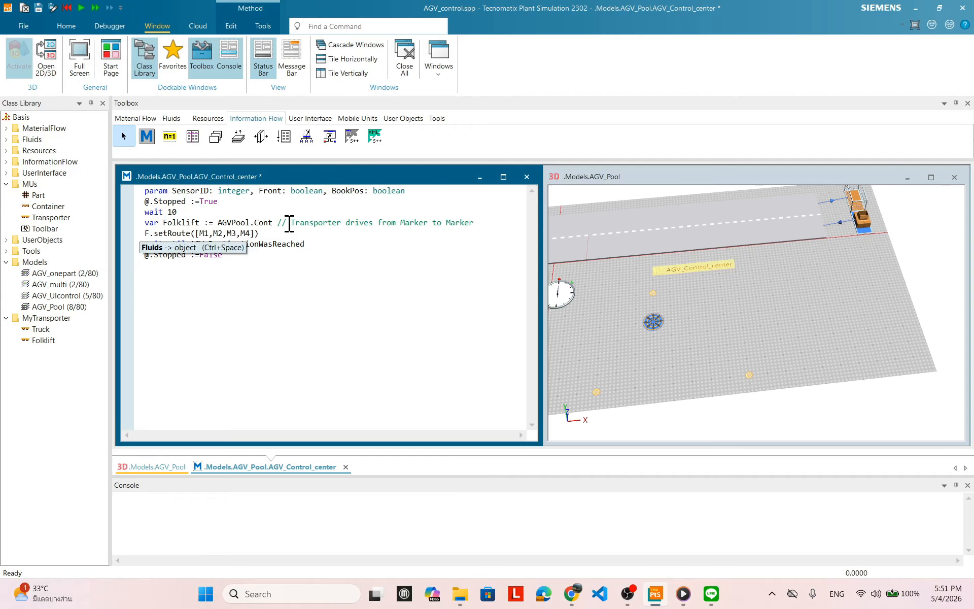
{"action": "type", "text": "ol"}
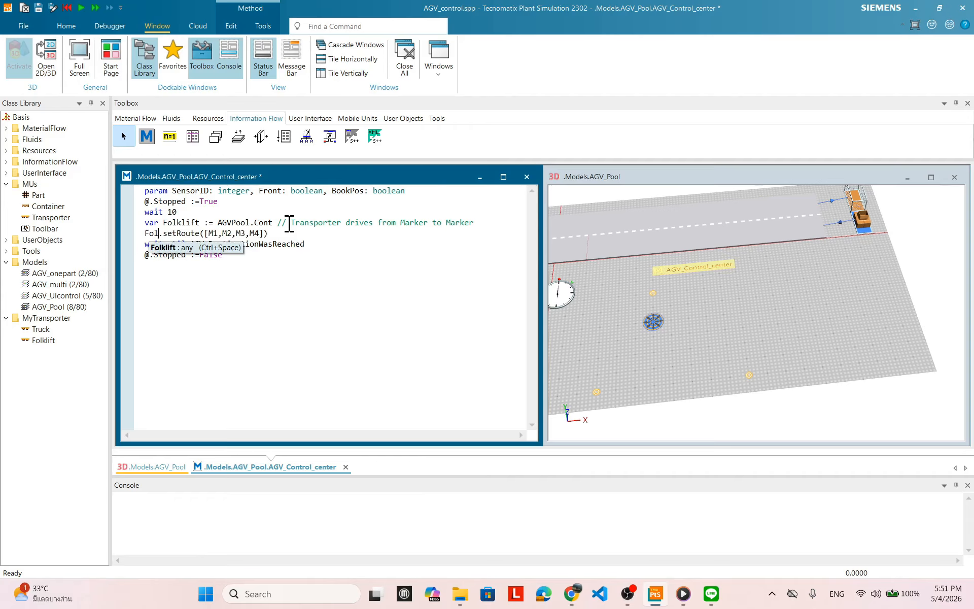
{"action": "key", "text": "ctrl+space"}
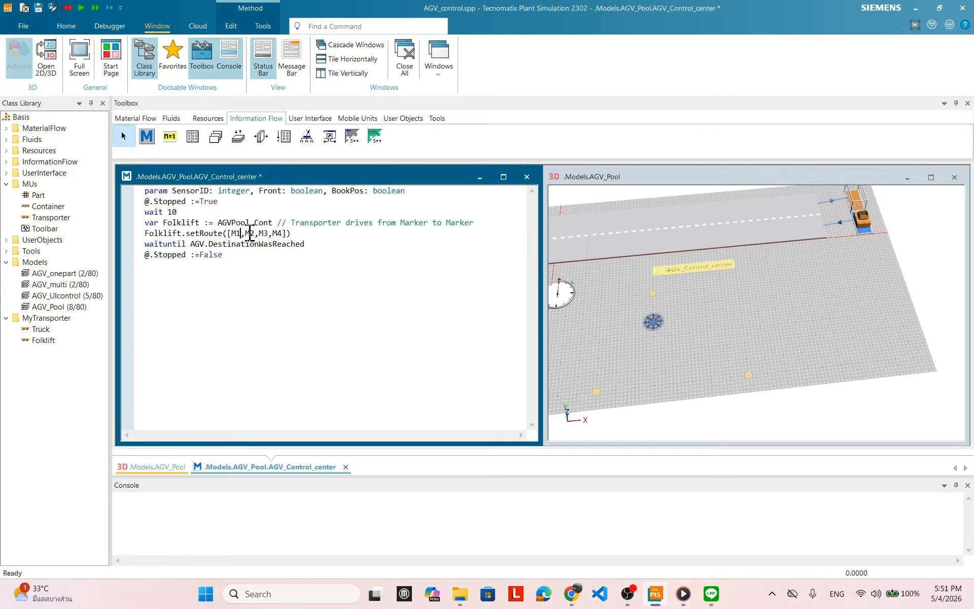
Step: Reduce the setRoute marker list to M2 only and apply the changes to the method
{"action": "key", "text": "BackSpace"}
{"action": "key", "text": "BackSpace"}
{"action": "key", "text": "Delete"}
{"action": "left_click", "coordinate": [268, 232]}
{"action": "left_click", "coordinate": [291, 229]}
{"action": "left_click", "coordinate": [247, 257]}
{"action": "right_click", "coordinate": [346, 252]}
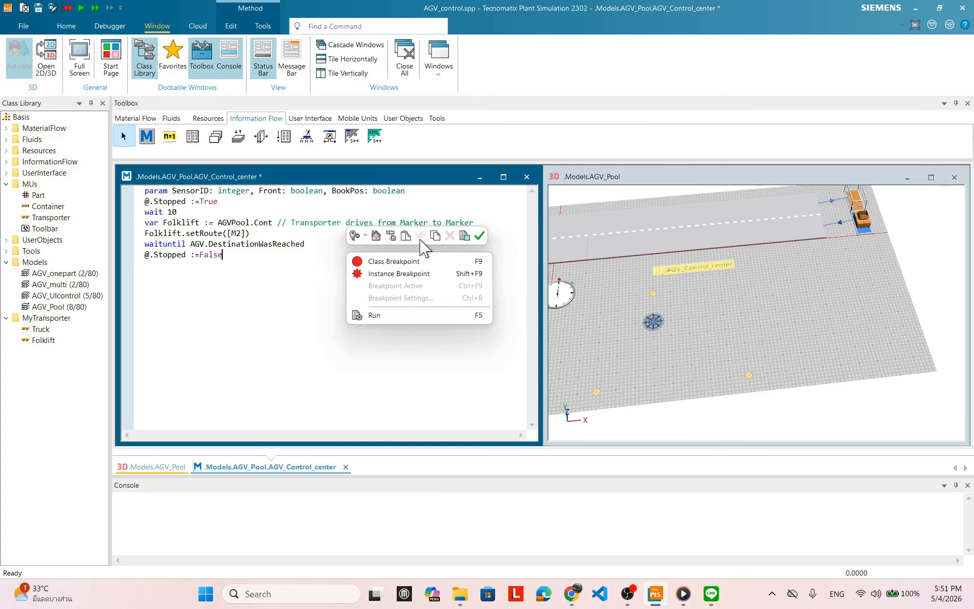
{"action": "left_click", "coordinate": [480, 236]}
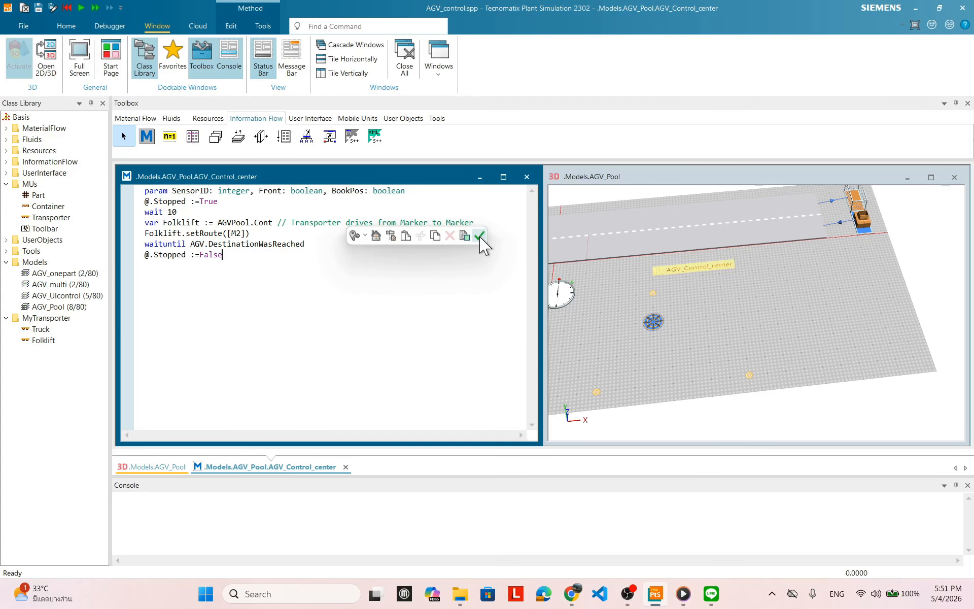
{"action": "left_click", "coordinate": [365, 313]}
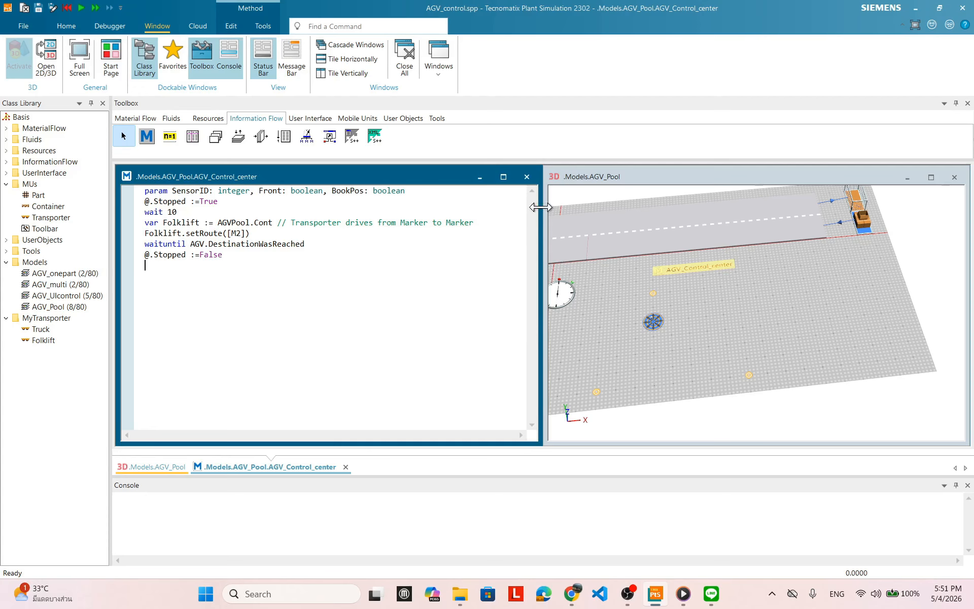
Step: Run the AGV_Pool simulation to test the forklift's route to M2, and close the method debugger
{"action": "left_click", "coordinate": [675, 294]}
{"action": "left_click_drag", "start_coordinate": [730, 315], "coordinate": [802, 318]}
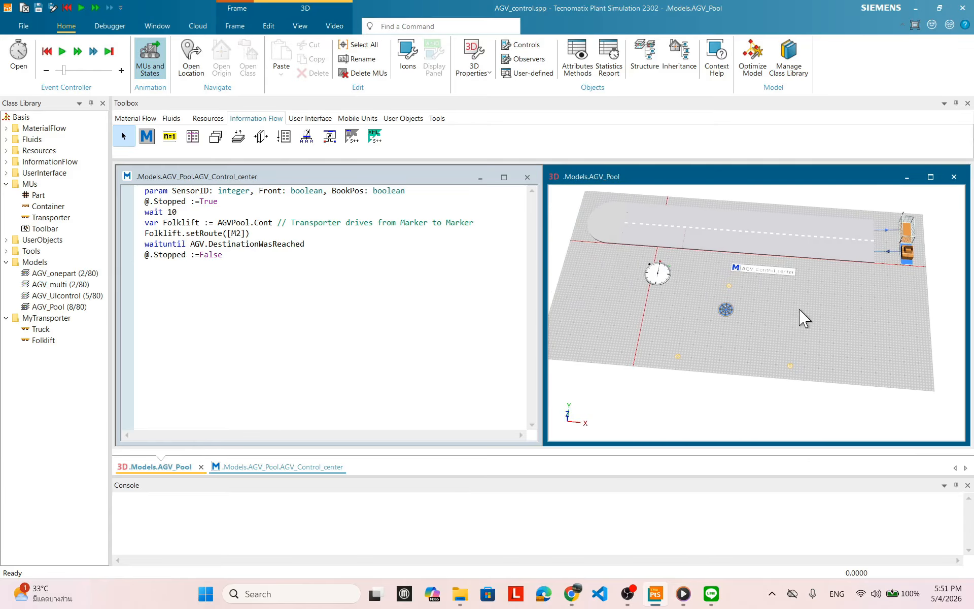
{"action": "right_click", "coordinate": [801, 313]}
{"action": "left_click", "coordinate": [823, 293]}
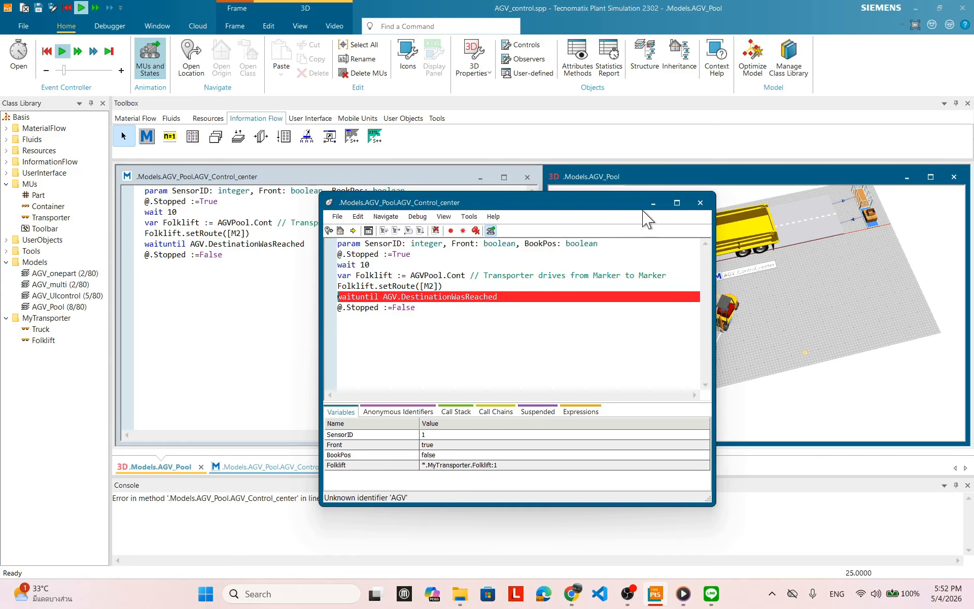
{"action": "left_click", "coordinate": [701, 204]}
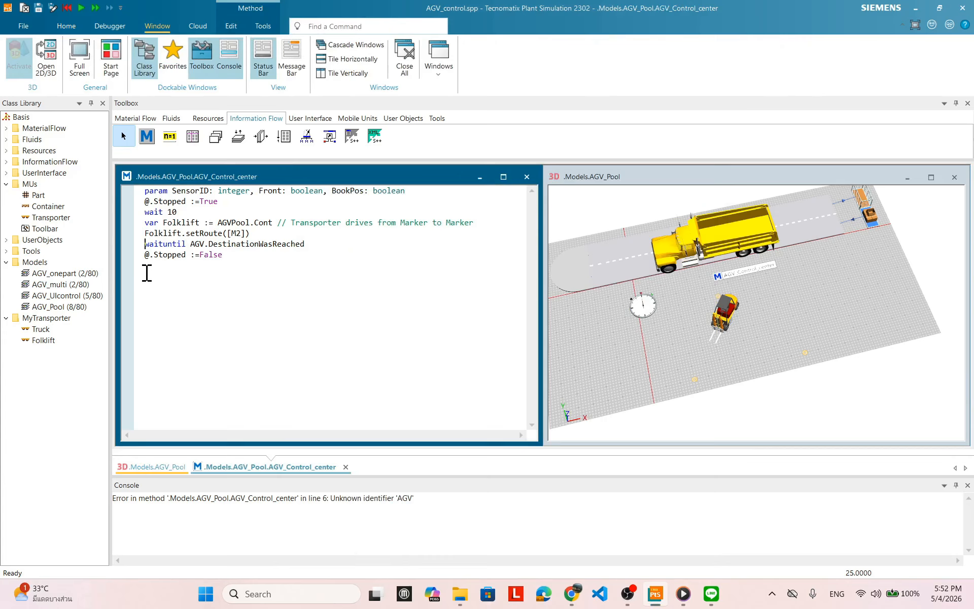
Step: Replace AGV with Folklift in the waituntil DestinationWasReached line and apply the changes to the method
{"action": "left_click", "coordinate": [201, 244]}
{"action": "key", "text": "BackSpace"}
{"action": "key", "text": "BackSpace"}
{"action": "key", "text": "BackSpace"}
{"action": "type", "text": "F"}
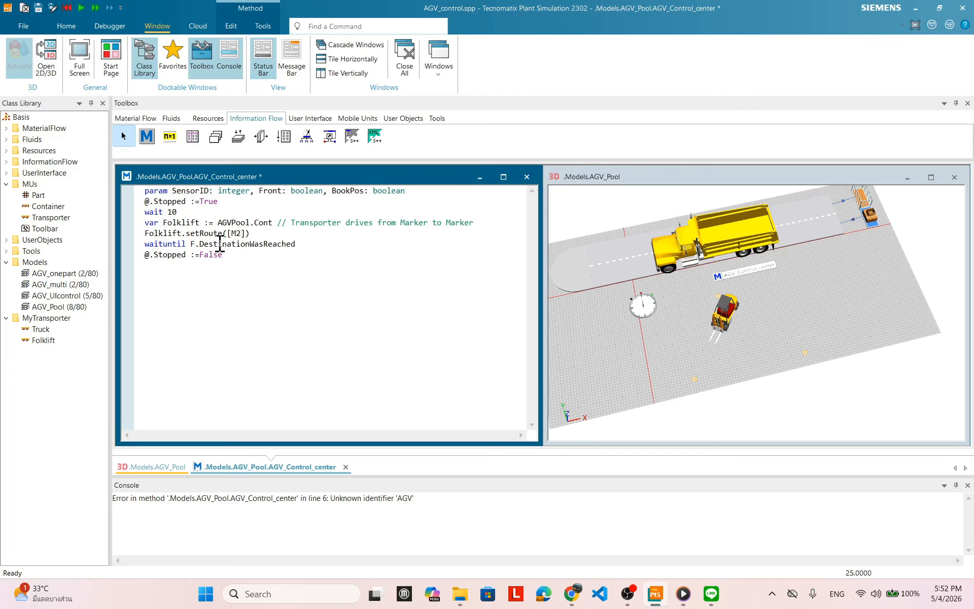
{"action": "type", "text": "olklift"}
{"action": "right_click", "coordinate": [365, 222]}
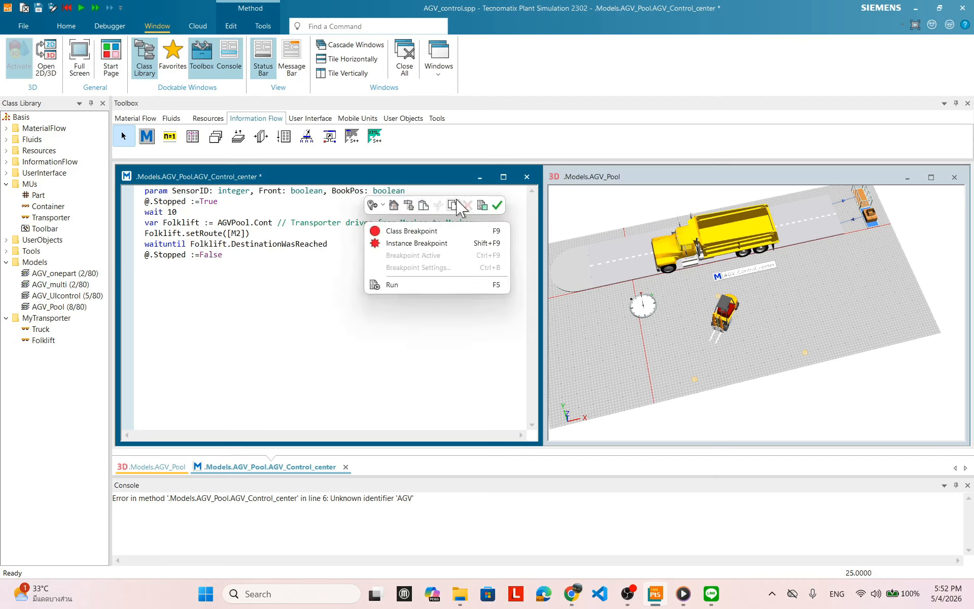
{"action": "left_click", "coordinate": [498, 202]}
Step: Reset the AGV_Pool simulation and run it again with the corrected waituntil line
{"action": "right_click", "coordinate": [790, 318]}
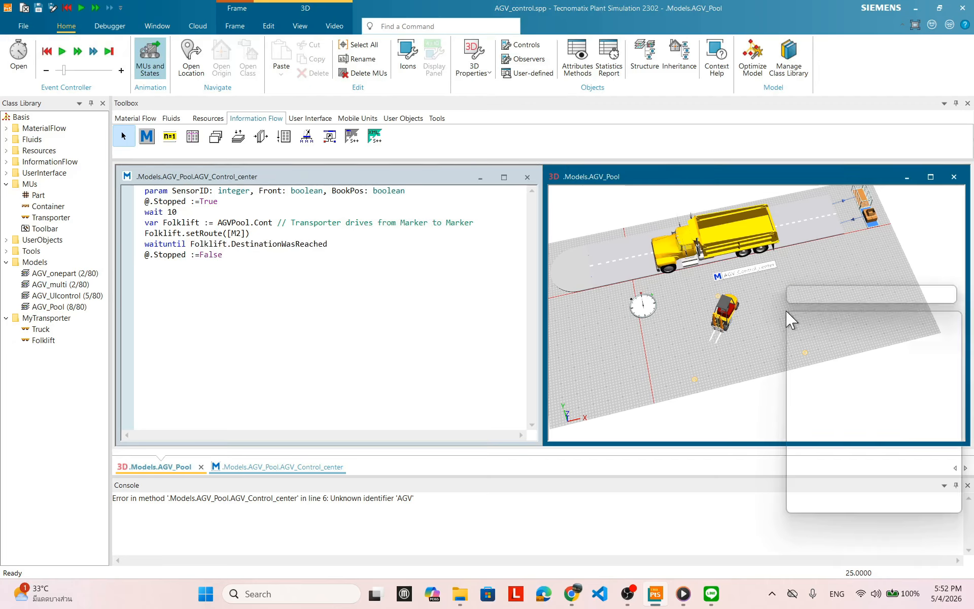
{"action": "left_click", "coordinate": [794, 294]}
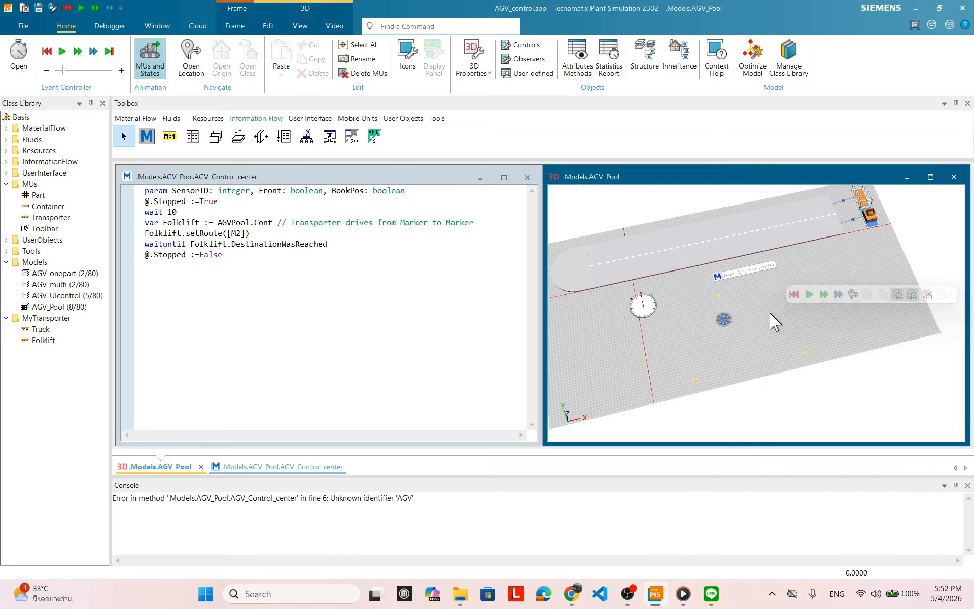
{"action": "right_click", "coordinate": [775, 300]}
{"action": "left_click", "coordinate": [794, 287]}
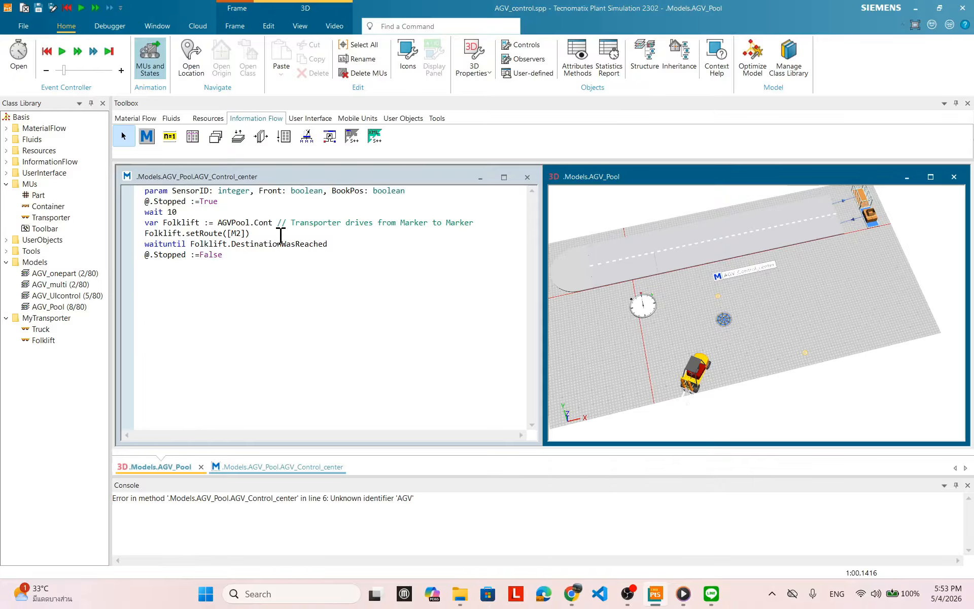
{"action": "left_click", "coordinate": [354, 238]}
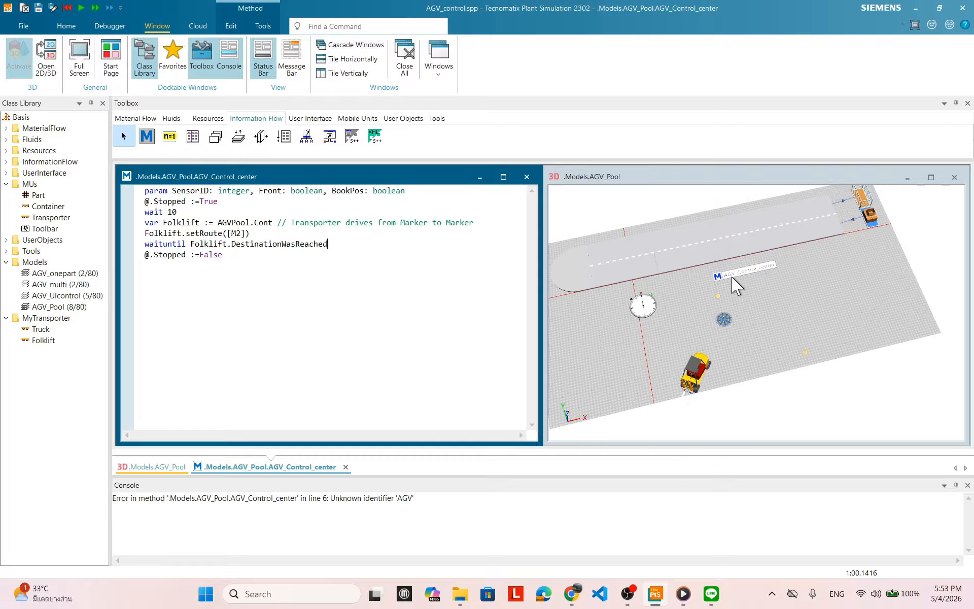
{"action": "left_click", "coordinate": [744, 344]}
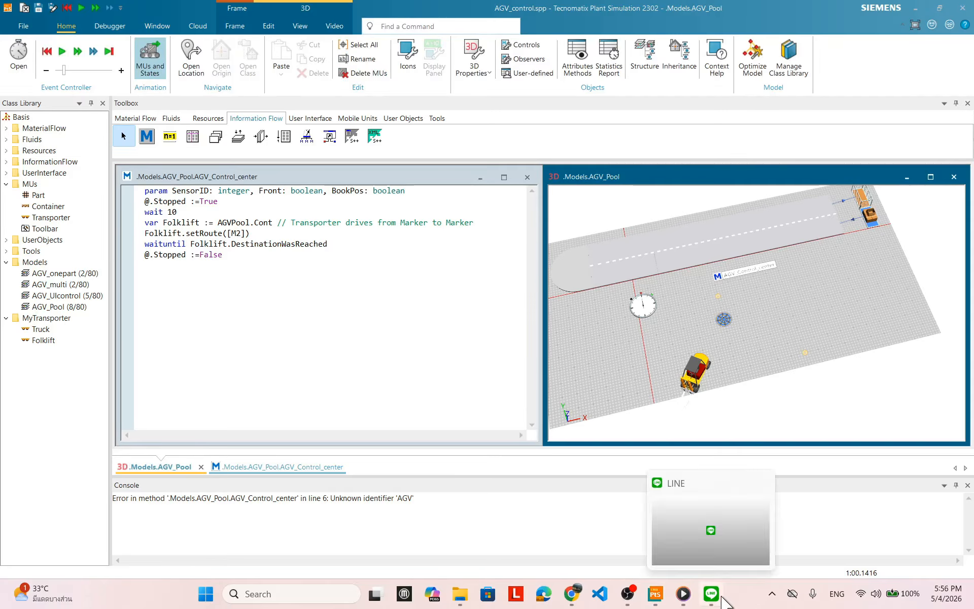
{"action": "mouse_move", "coordinate": [711, 593]}
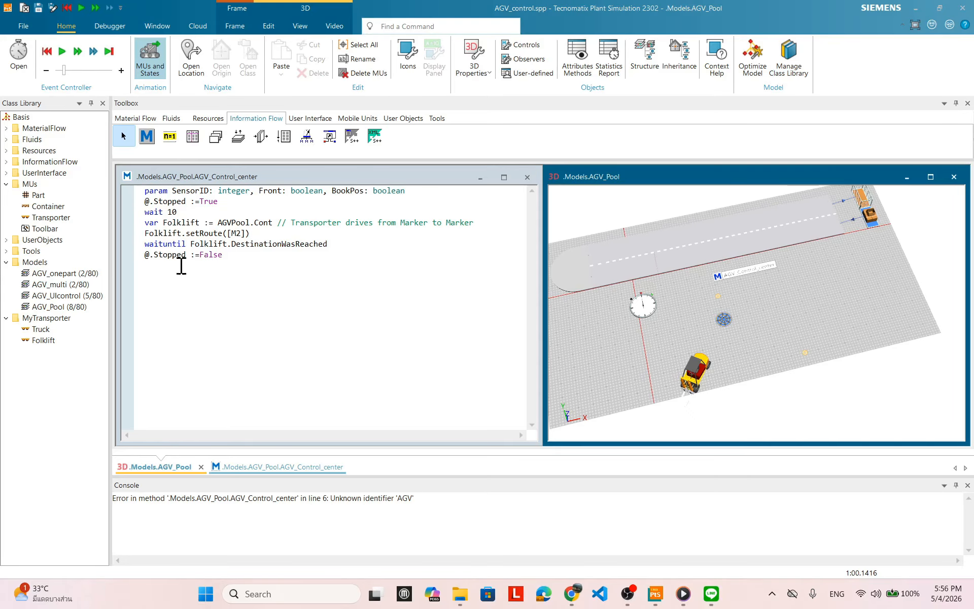
Step: Duplicate the Folklift setRoute and waituntil lines before @.Stopped :=False, use marker M1 in the copied route, and apply the changes
{"action": "left_click", "coordinate": [352, 235]}
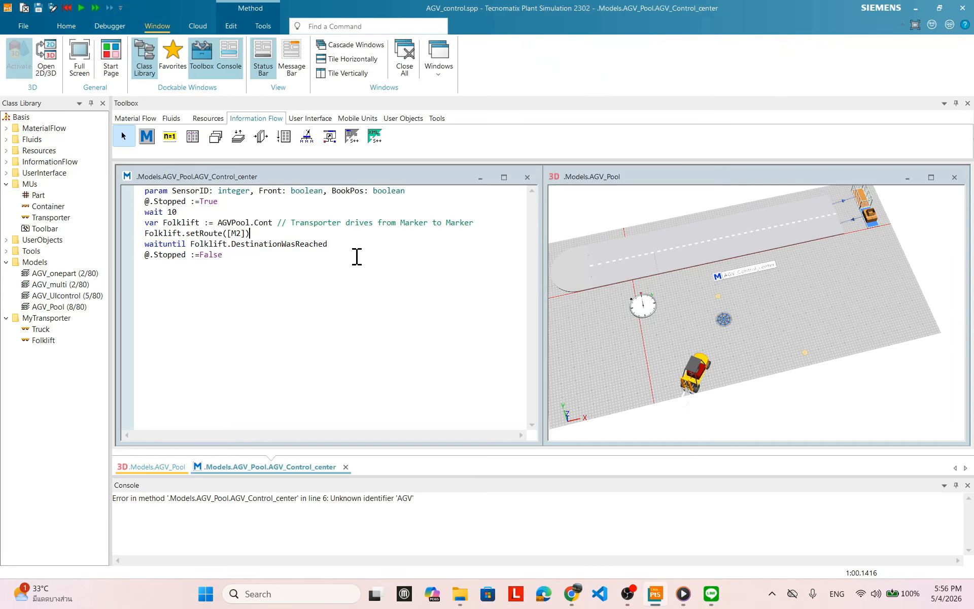
{"action": "left_click", "coordinate": [342, 247]}
{"action": "key", "text": "Return"}
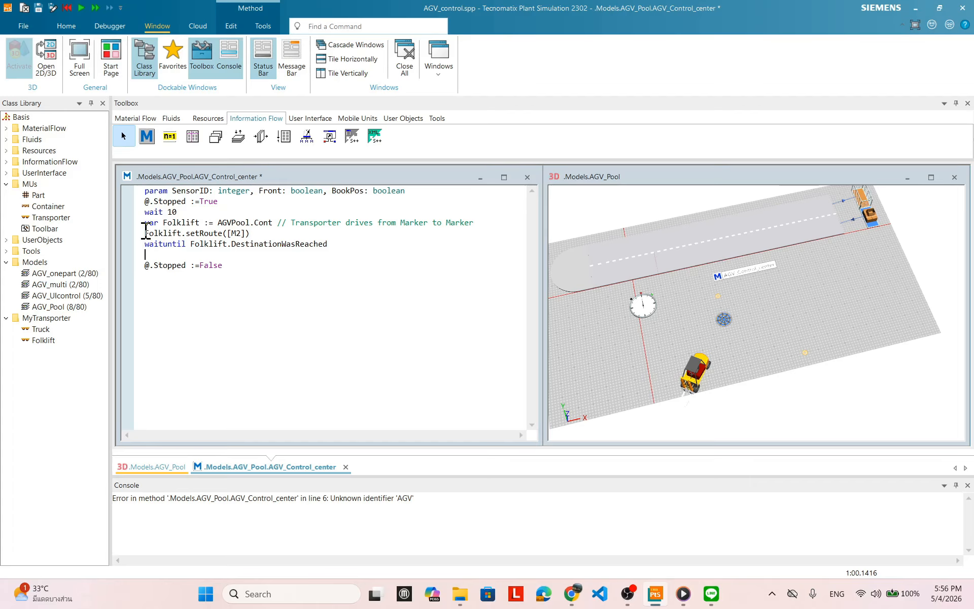
{"action": "left_click_drag", "start_coordinate": [146, 231], "coordinate": [333, 245]}
{"action": "key", "text": "ctrl+c"}
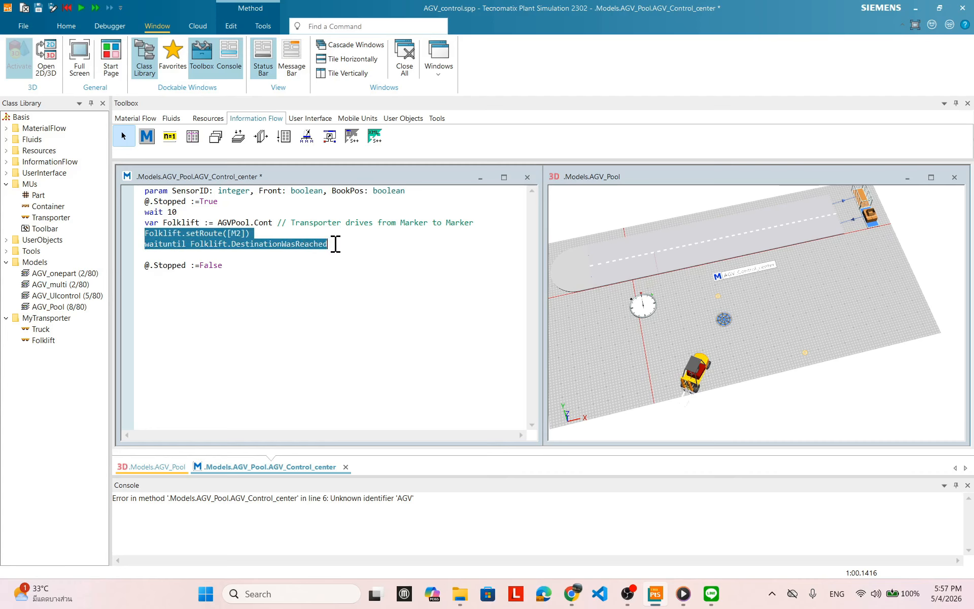
{"action": "left_click", "coordinate": [189, 253]}
{"action": "key", "text": "ctrl+v"}
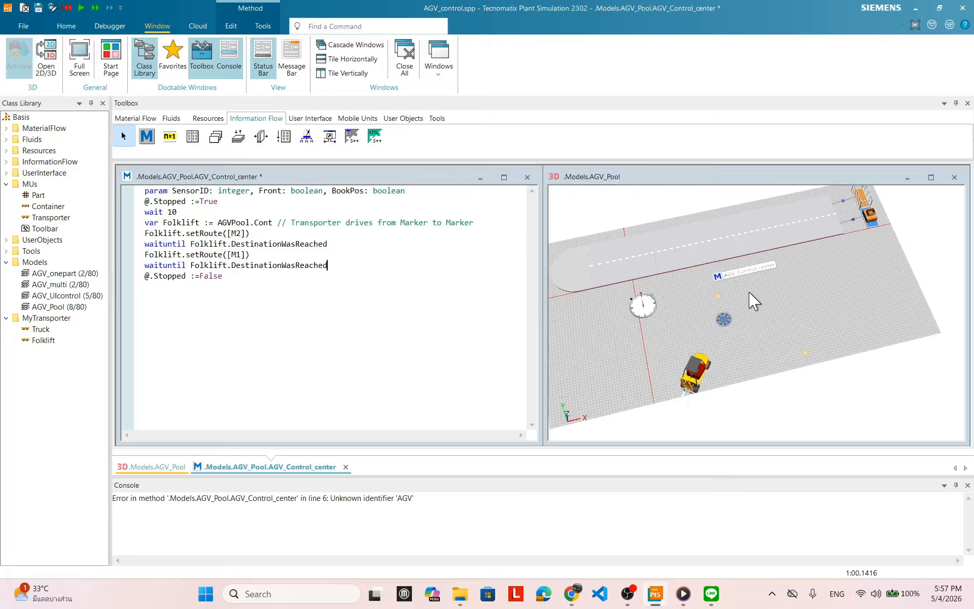
{"action": "right_click", "coordinate": [789, 301]}
{"action": "right_click", "coordinate": [433, 263]}
{"action": "left_click", "coordinate": [565, 245]}
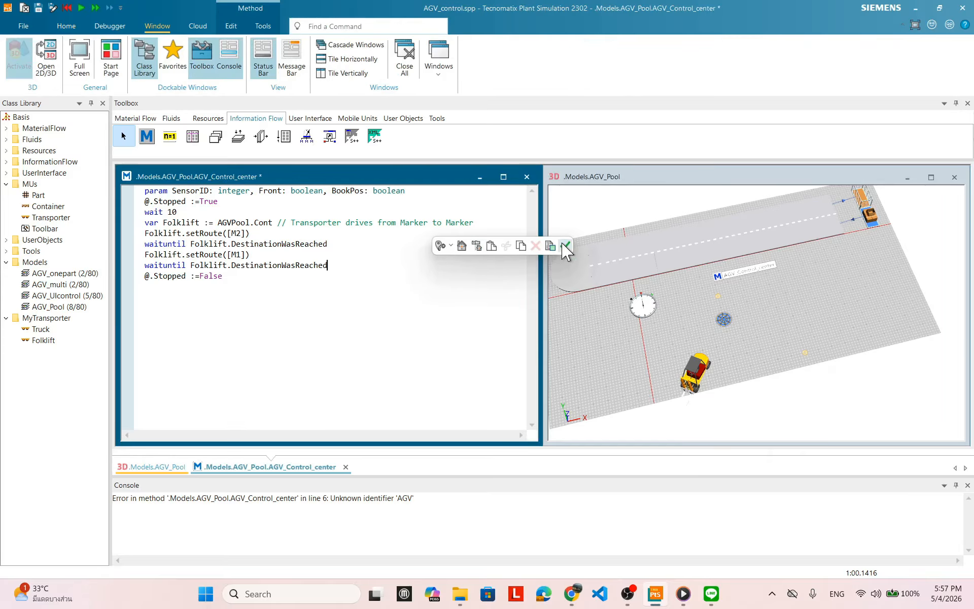
{"action": "right_click", "coordinate": [398, 279]}
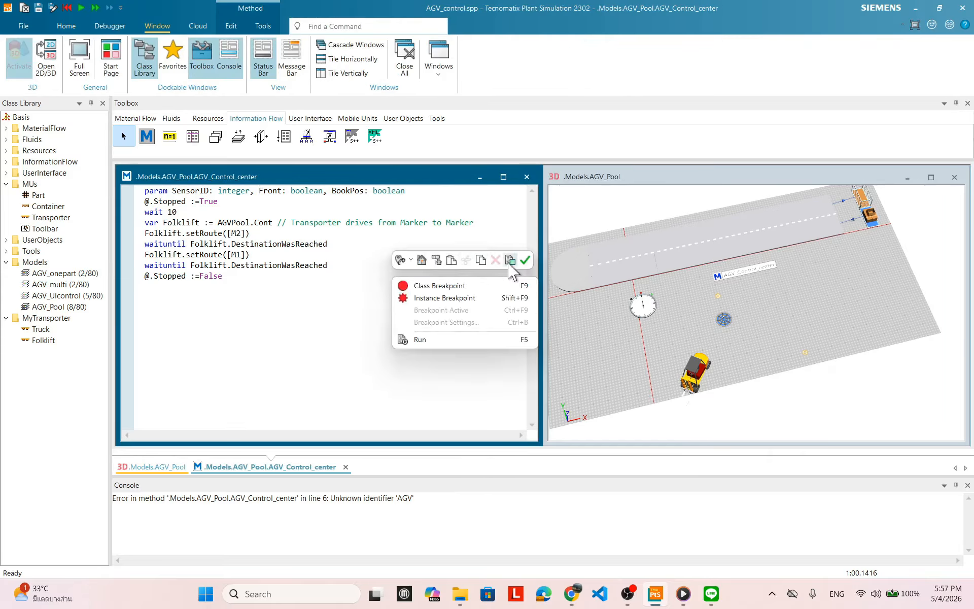
{"action": "left_click", "coordinate": [525, 260]}
Step: Run the AGV_Pool simulation twice to check the forklift's return route to M1, resetting it after each run
{"action": "right_click", "coordinate": [798, 303]}
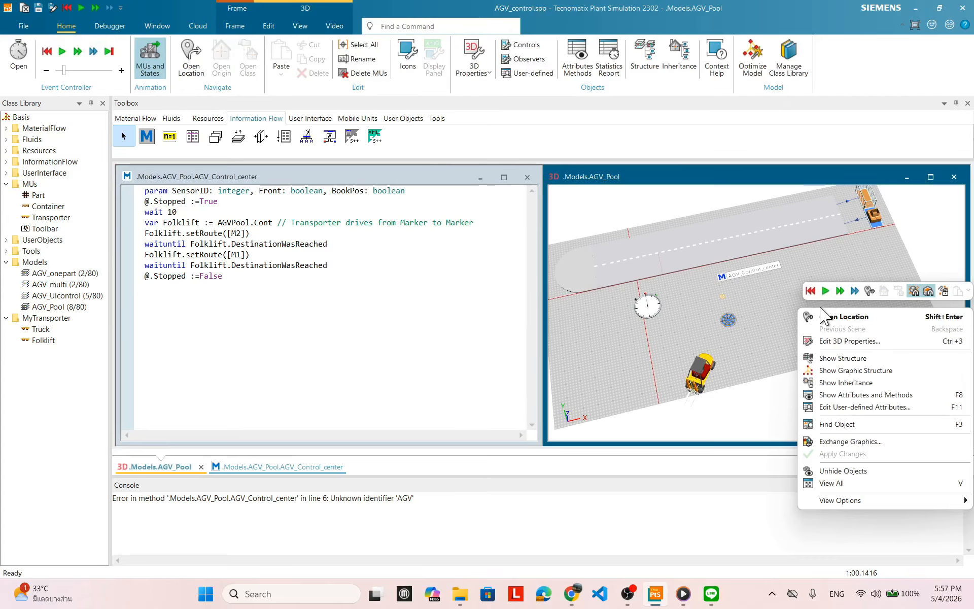
{"action": "left_click", "coordinate": [826, 291]}
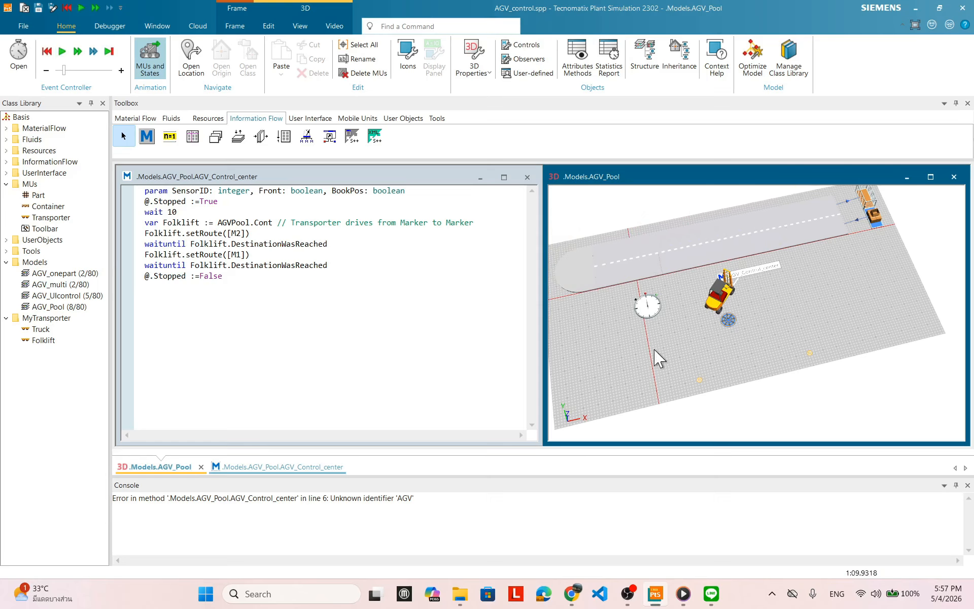
{"action": "right_click", "coordinate": [786, 287]}
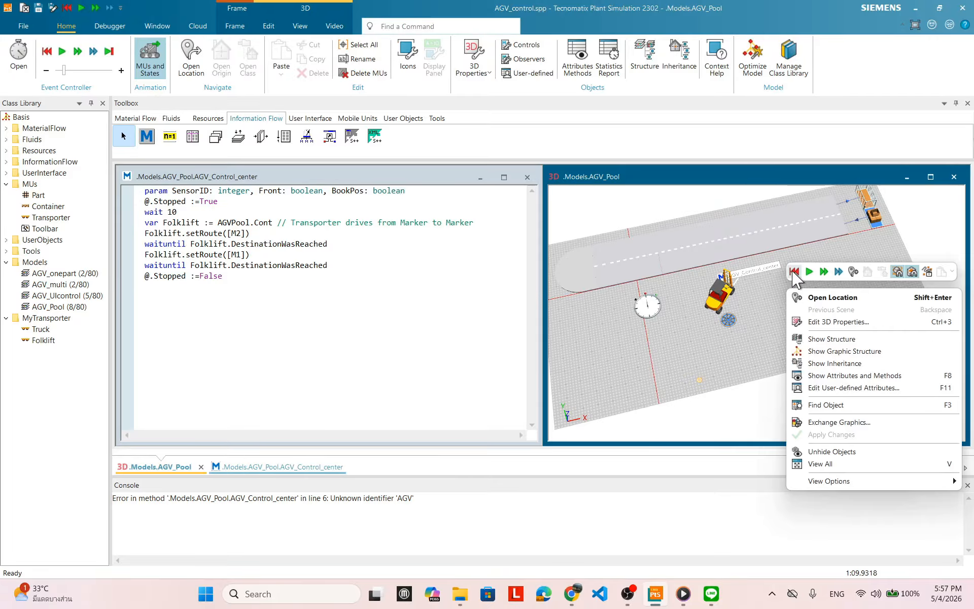
{"action": "left_click", "coordinate": [793, 271]}
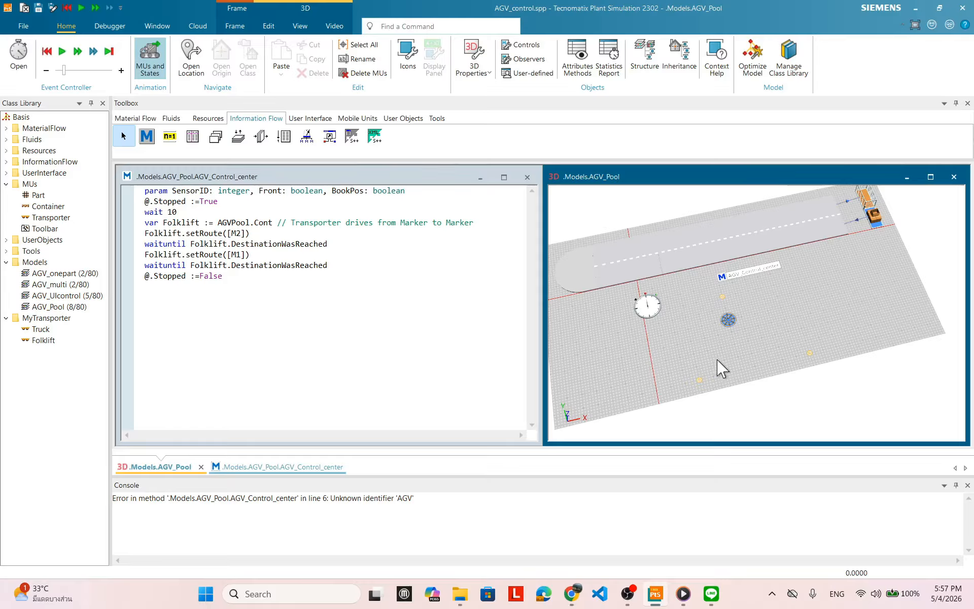
{"action": "right_click", "coordinate": [793, 285]}
{"action": "left_click", "coordinate": [816, 269]}
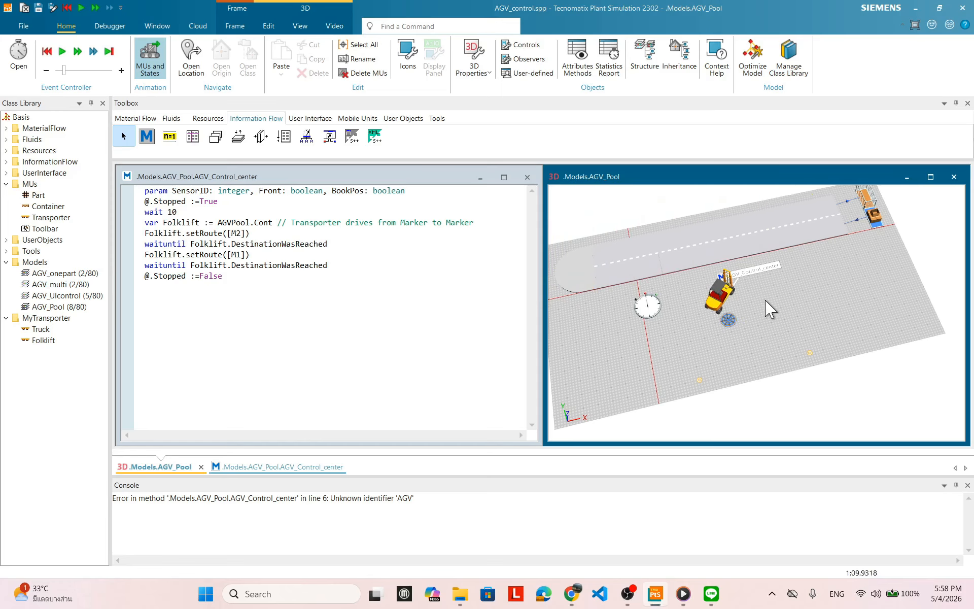
{"action": "right_click", "coordinate": [776, 291]}
{"action": "left_click", "coordinate": [784, 280]}
Step: Insert .MUs.Container.create(Folklift) on a new line between the M2 wait and the M1 route, and apply the changes
{"action": "left_click", "coordinate": [348, 246]}
{"action": "key", "text": "Return"}
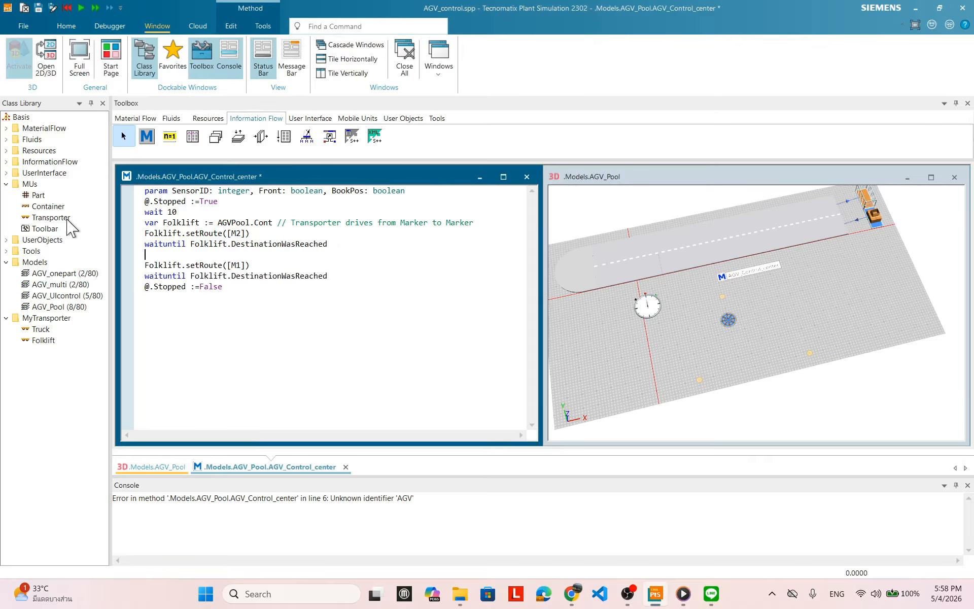
{"action": "left_click_drag", "start_coordinate": [53, 207], "coordinate": [151, 258]}
{"action": "key", "text": "BackSpace"}
{"action": "type", "text": "kli"}
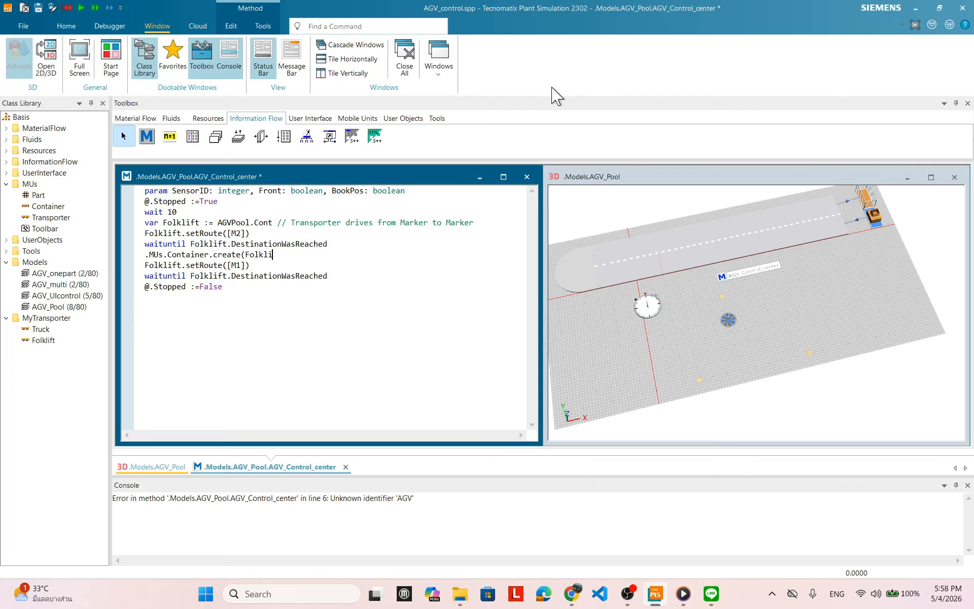
{"action": "key", "text": "BackSpace"}
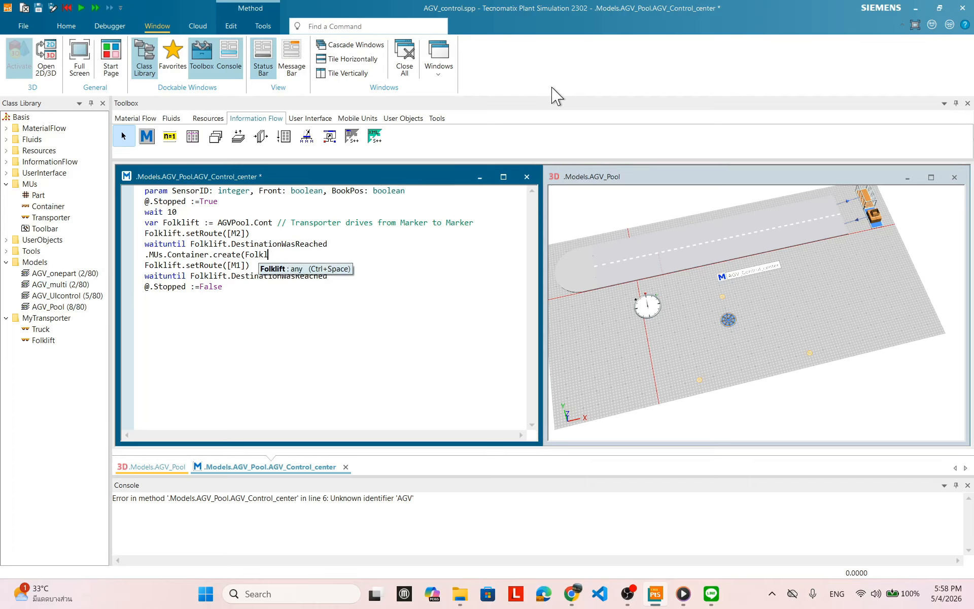
{"action": "type", "text": "ift"}
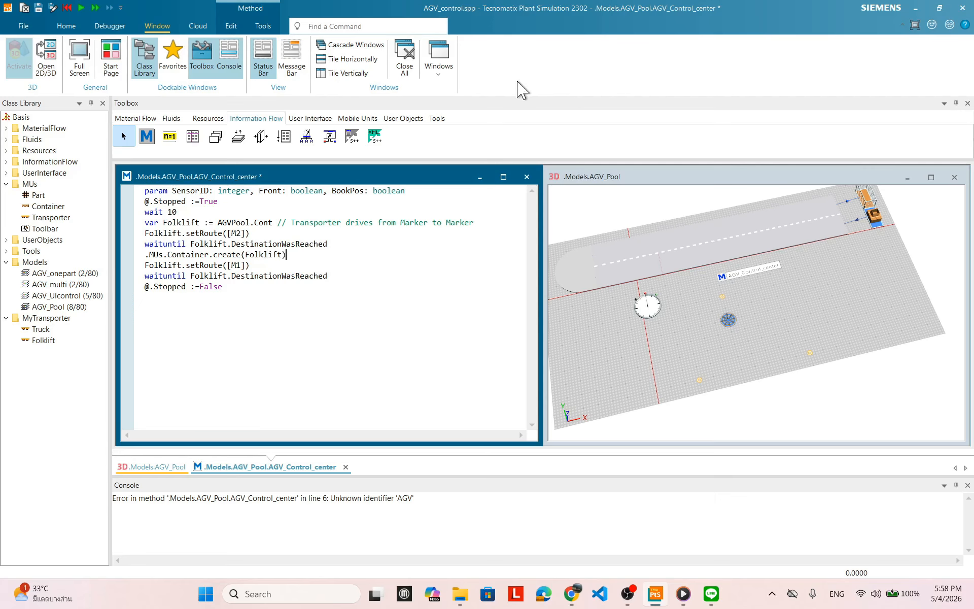
{"action": "right_click", "coordinate": [446, 282]}
{"action": "left_click", "coordinate": [581, 270]}
Step: Run the AGV_Pool simulation to test the container creation on the forklift
{"action": "right_click", "coordinate": [790, 285]}
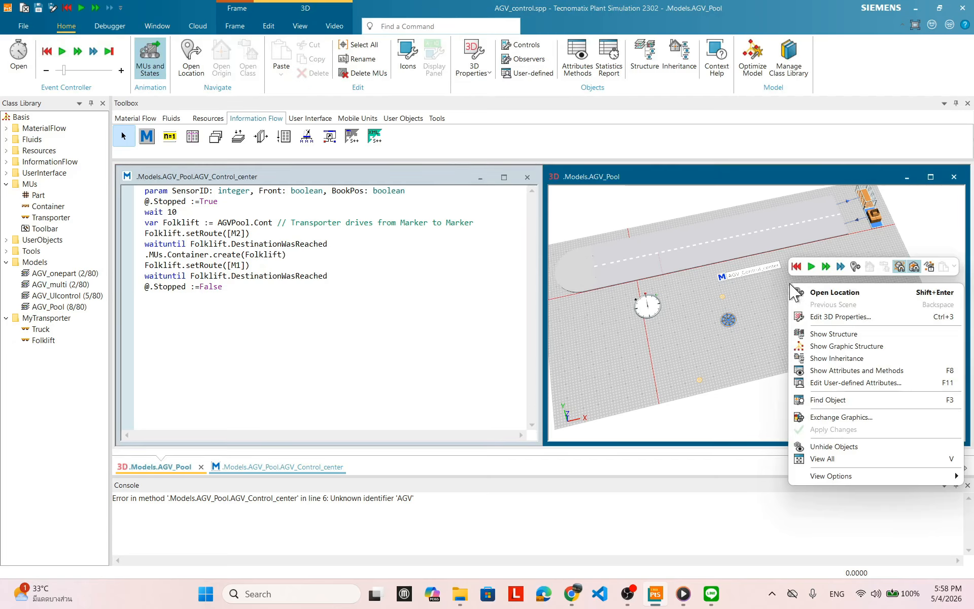
{"action": "left_click", "coordinate": [812, 266]}
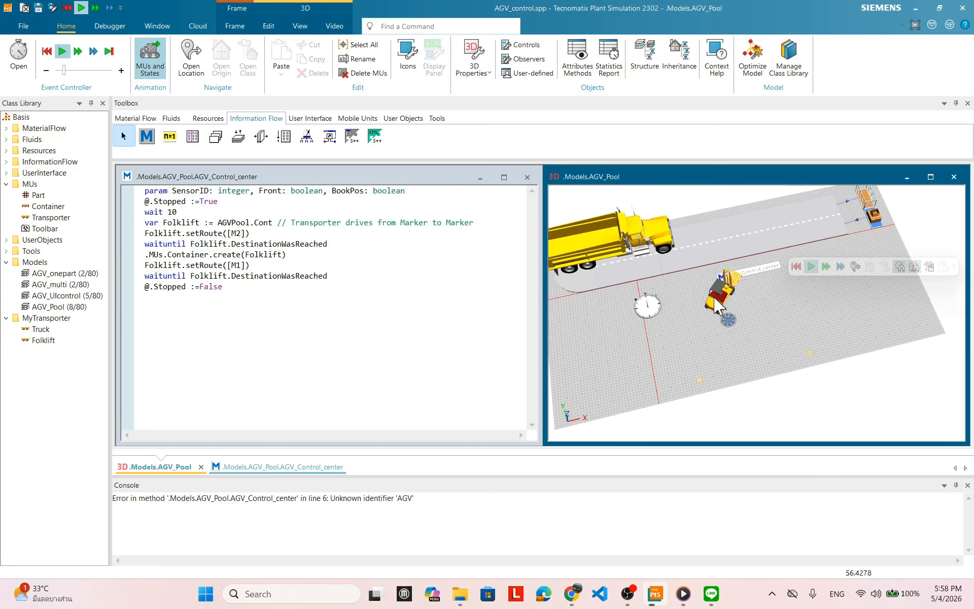
Step: Examine the forklift during the AGV_Pool run for the created container, and reset the simulation
{"action": "scroll", "coordinate": [785, 306], "scroll_direction": "up", "scroll_amount": 2}
{"action": "scroll", "coordinate": [785, 306], "scroll_direction": "up", "scroll_amount": 1}
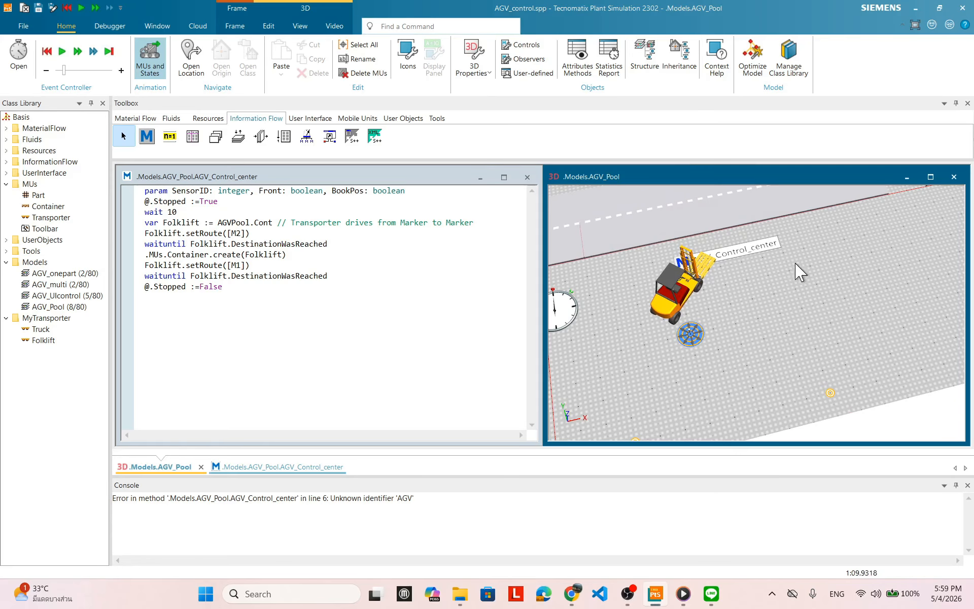
{"action": "right_click", "coordinate": [813, 276]}
{"action": "left_click", "coordinate": [812, 250]}
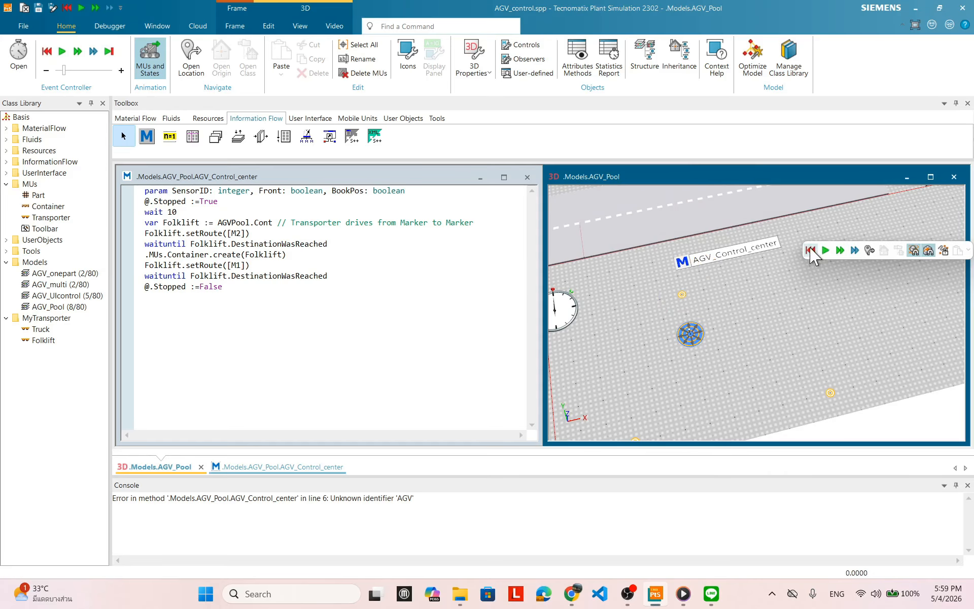
{"action": "scroll", "coordinate": [802, 293], "scroll_direction": "down", "scroll_amount": 2}
{"action": "scroll", "coordinate": [807, 304], "scroll_direction": "down", "scroll_amount": 2}
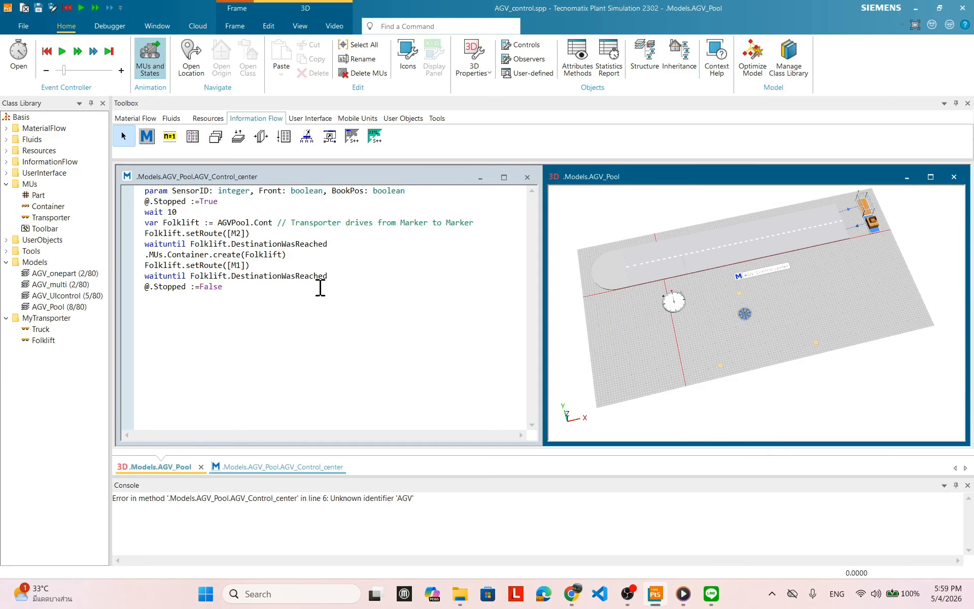
Step: Insert Folklift.cont.move(@) on a new line before @.Stopped :=False in the control method, and apply the changes
{"action": "left_click", "coordinate": [343, 276]}
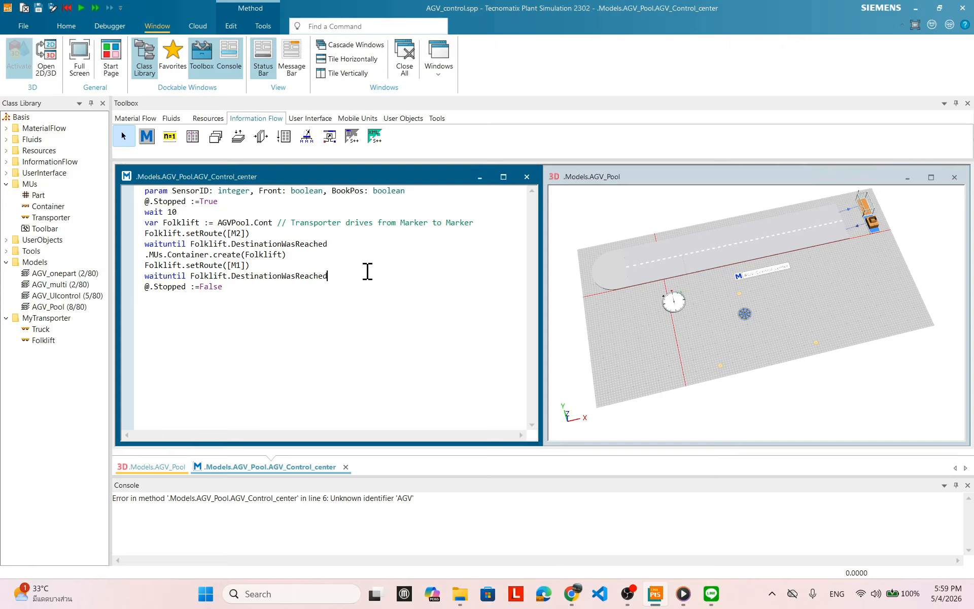
{"action": "key", "text": "Return"}
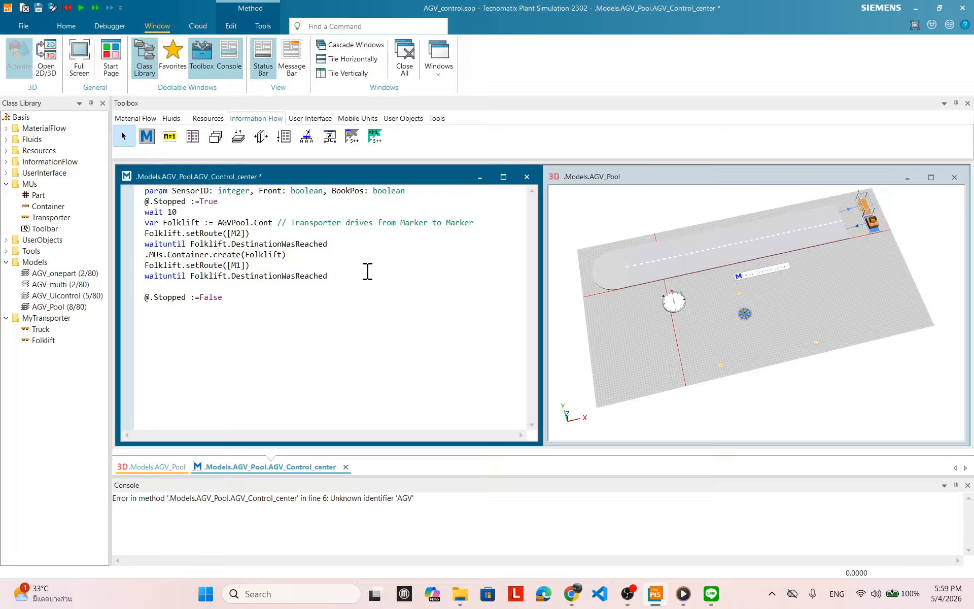
{"action": "type", "text": "Folkli"}
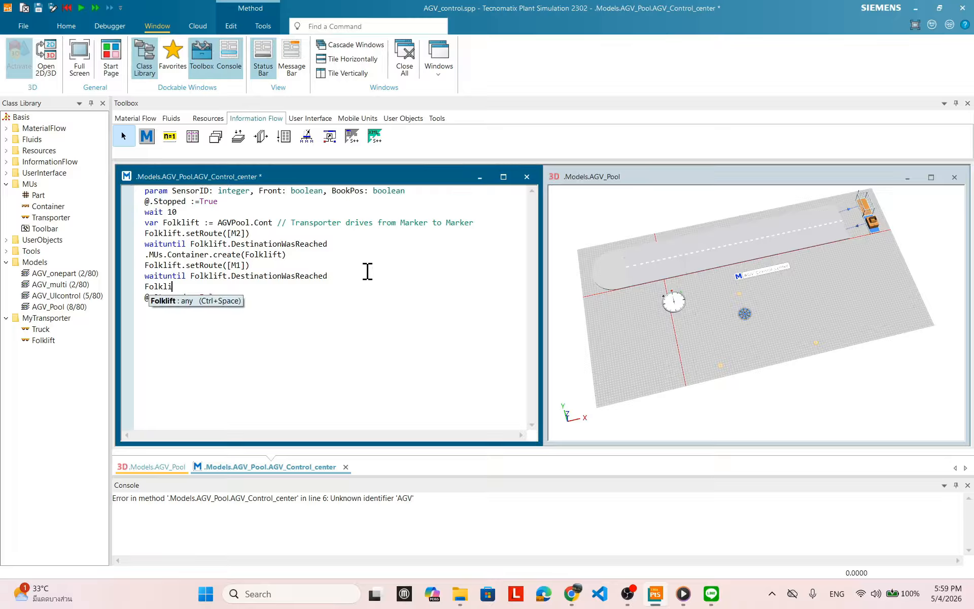
{"action": "type", "text": "ft.cont.move(@"}
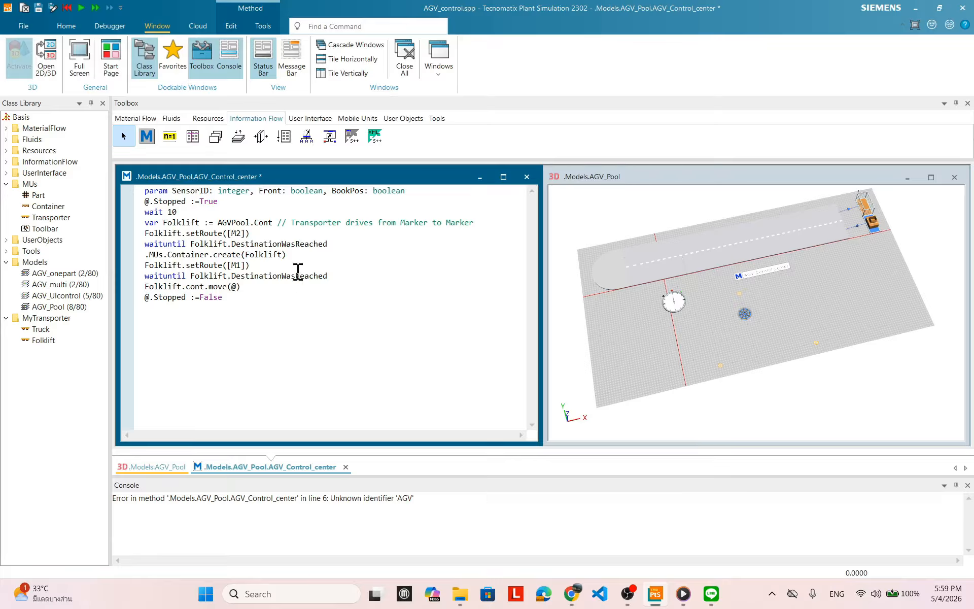
{"action": "right_click", "coordinate": [343, 273]}
{"action": "left_click", "coordinate": [473, 254]}
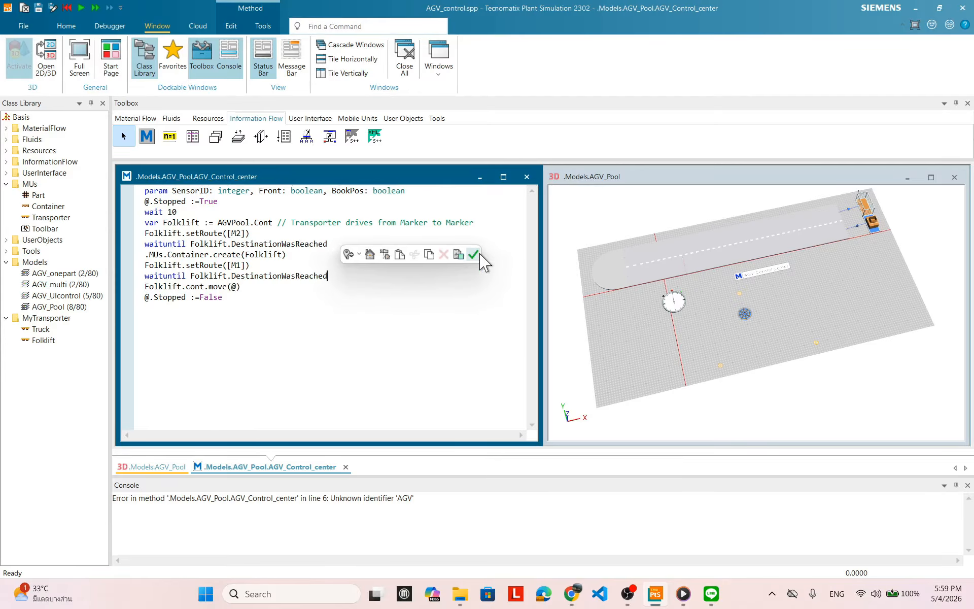
Step: Run the AGV_Pool simulation with the real-time factor raised to 9.5, reset it, and close the event controller
{"action": "double_click", "coordinate": [679, 302]}
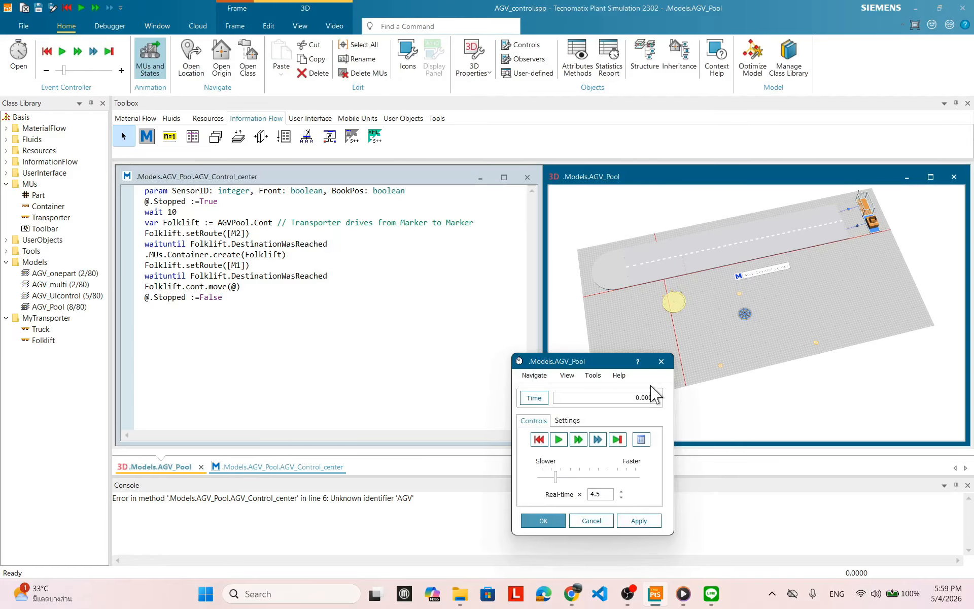
{"action": "left_click", "coordinate": [558, 478]}
{"action": "left_click", "coordinate": [558, 439]}
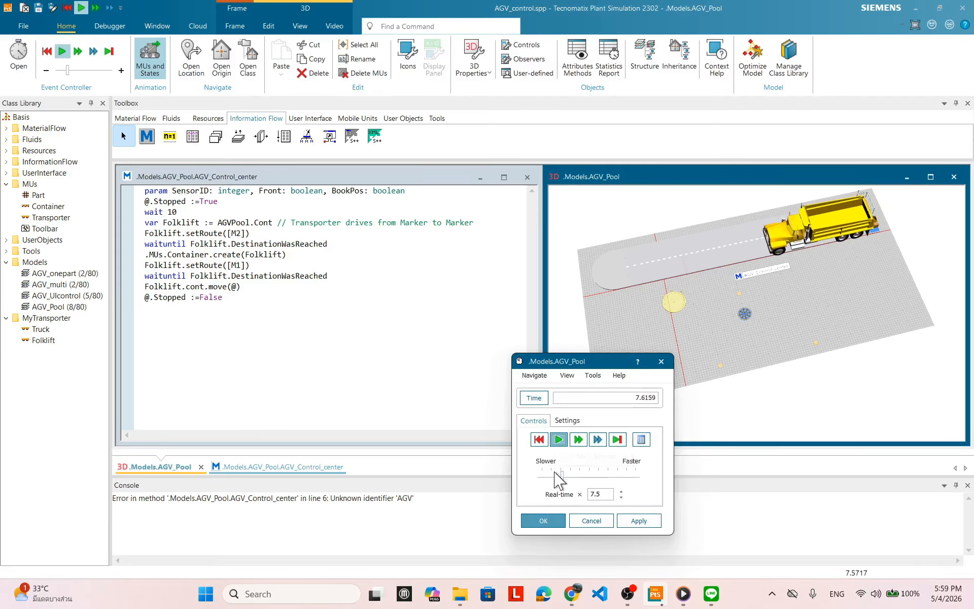
{"action": "left_click_drag", "start_coordinate": [556, 472], "coordinate": [562, 479]}
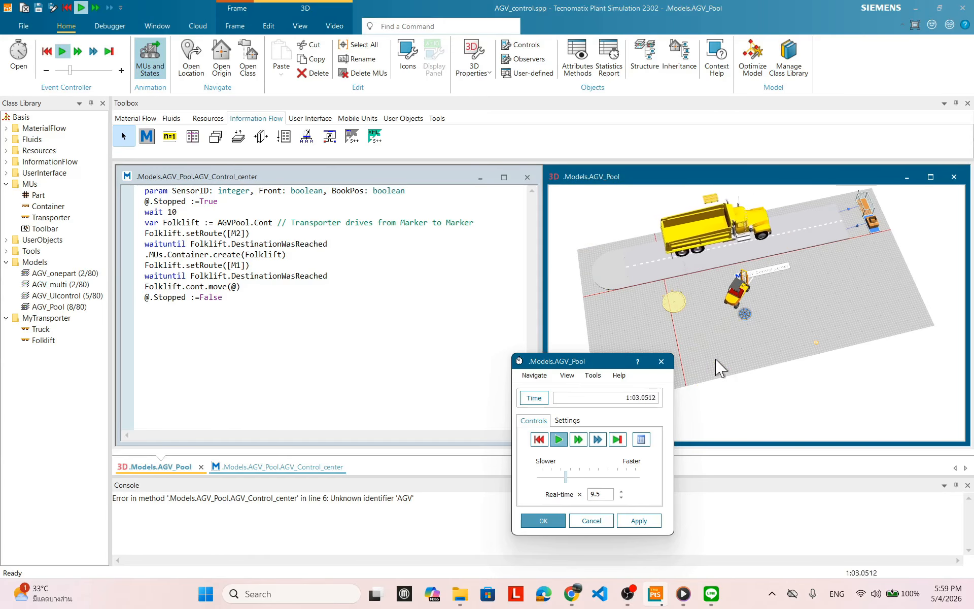
{"action": "left_click", "coordinate": [539, 439]}
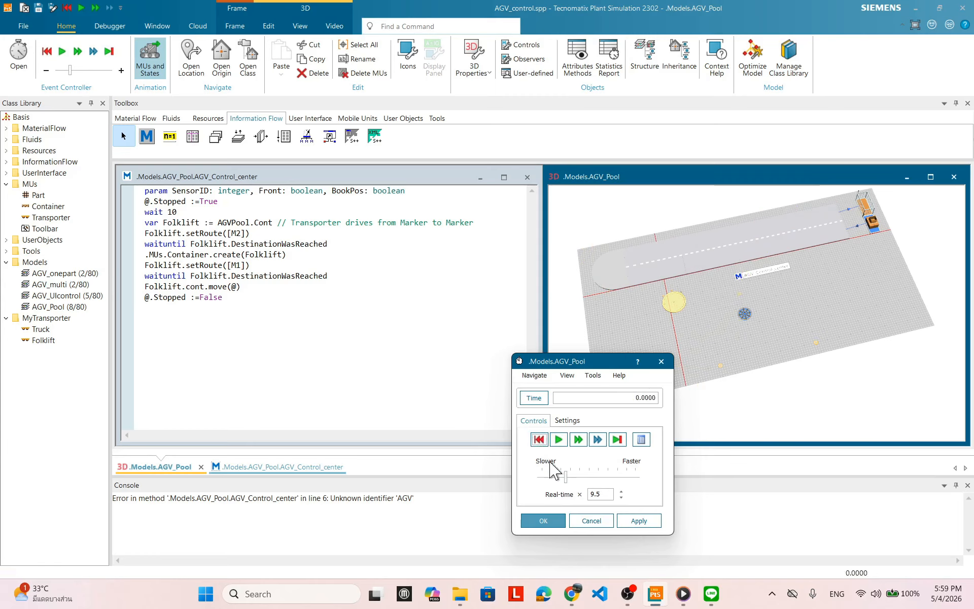
{"action": "left_click", "coordinate": [558, 520]}
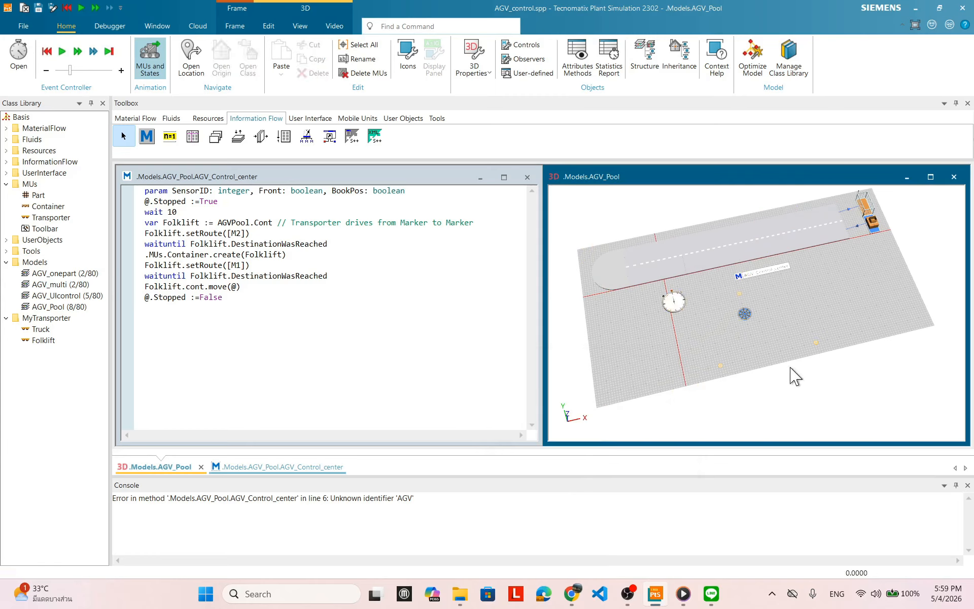
Step: Set the interval distribution of the truck Source in AGV_Pool to Uniform
{"action": "scroll", "coordinate": [857, 305], "scroll_direction": "up", "scroll_amount": 2}
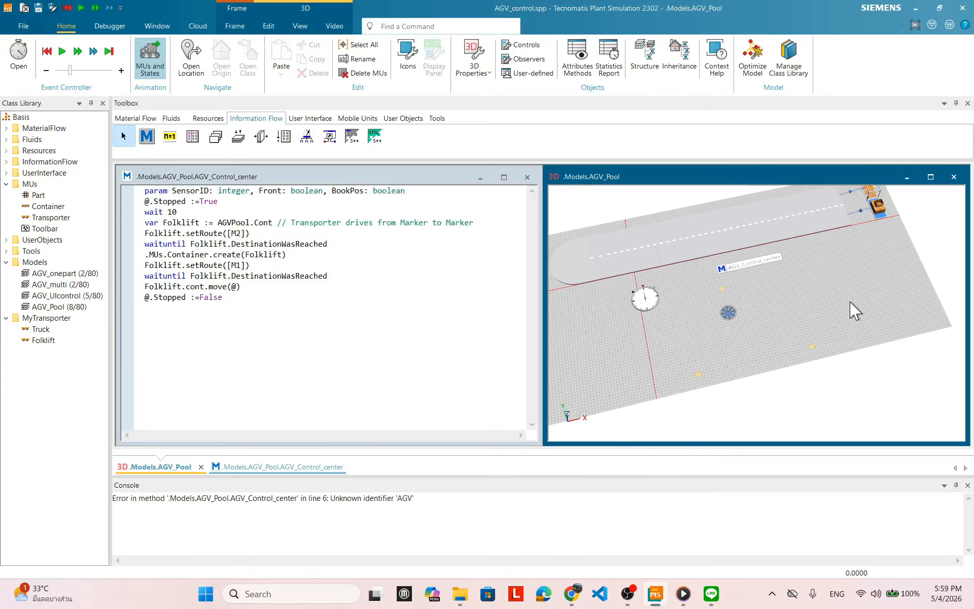
{"action": "scroll", "coordinate": [834, 315], "scroll_direction": "up", "scroll_amount": 2}
{"action": "left_click_drag", "start_coordinate": [832, 319], "coordinate": [856, 271]}
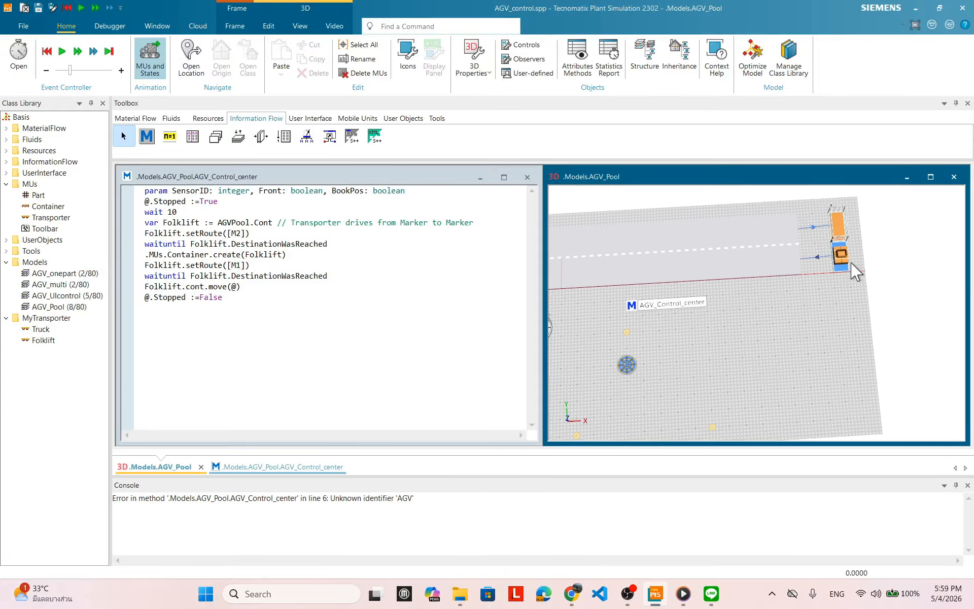
{"action": "double_click", "coordinate": [841, 256]}
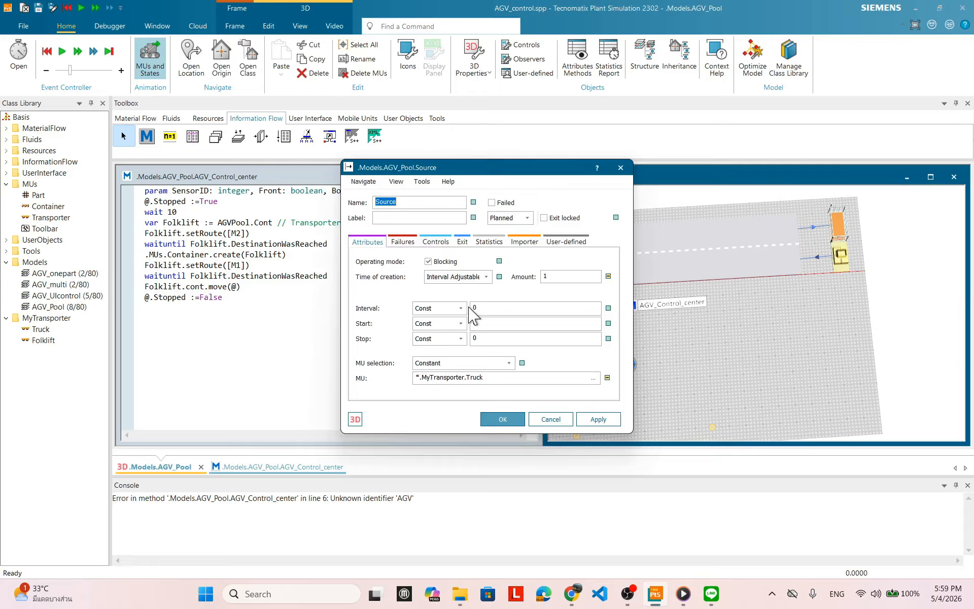
{"action": "left_click", "coordinate": [460, 308]}
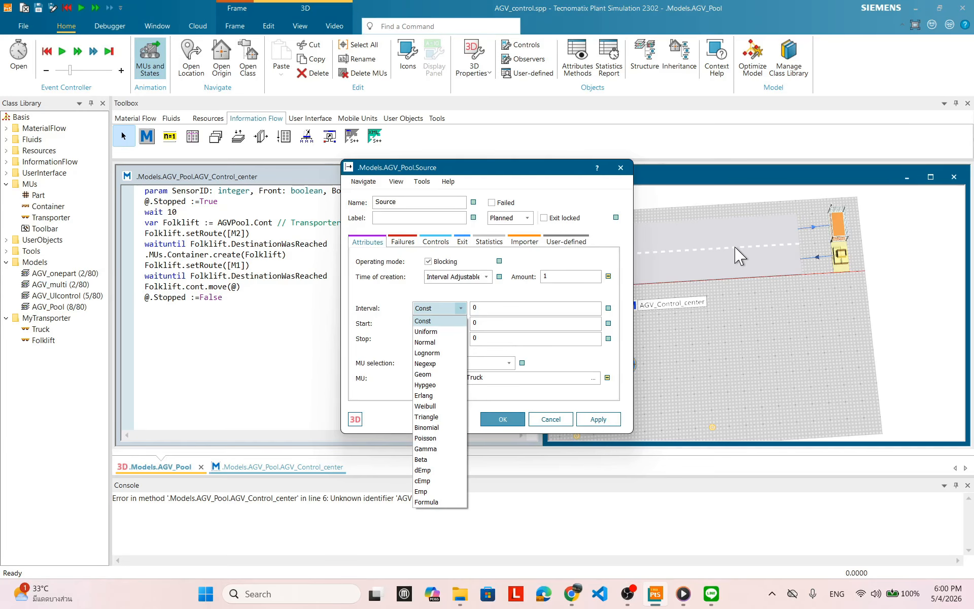
{"action": "left_click", "coordinate": [426, 331]}
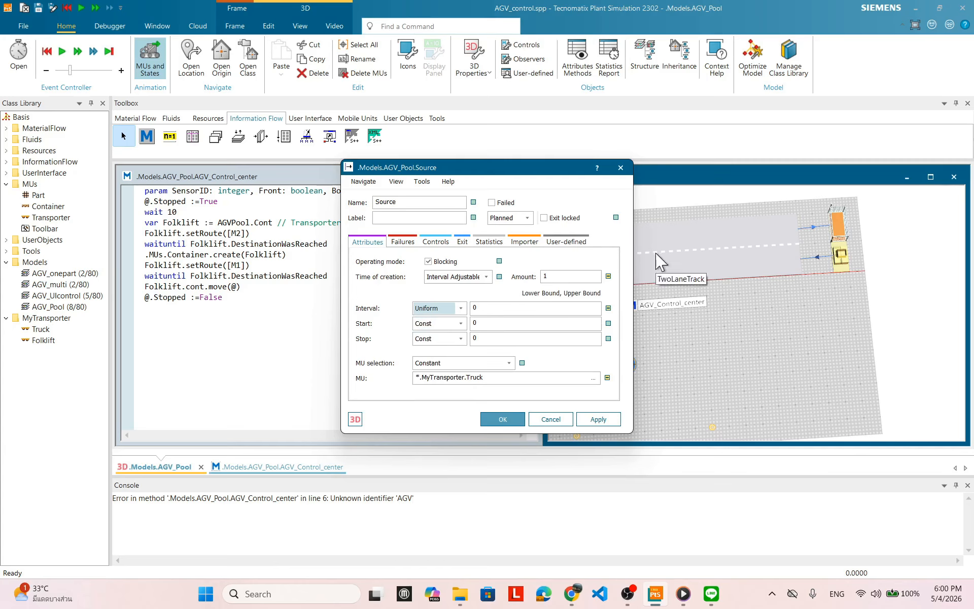
Step: Set the Source's uniform interval bounds to 10:00, 20:00 and its amount to -1, and confirm the settings
{"action": "left_click", "coordinate": [495, 307]}
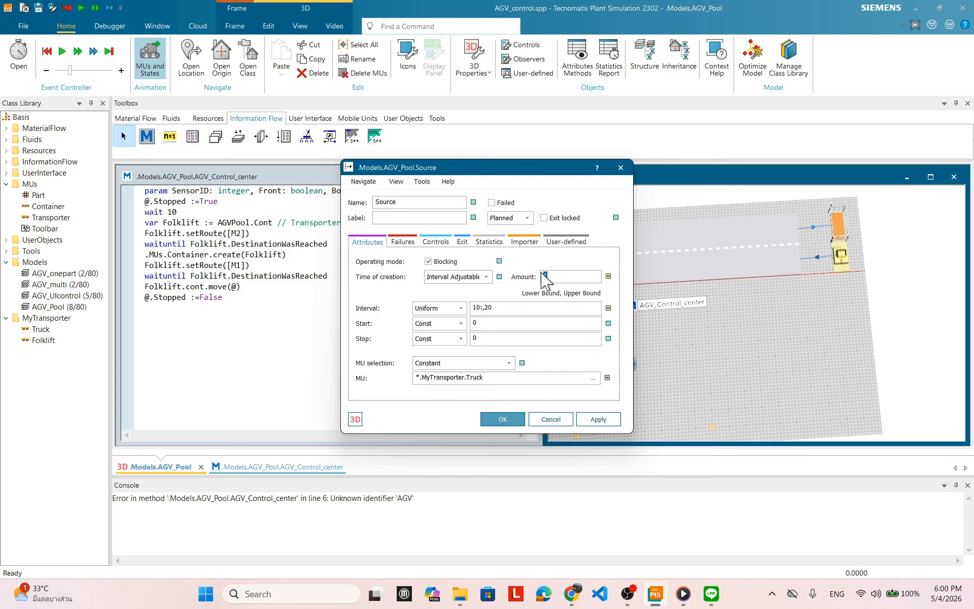
{"action": "type", "text": "-1"}
{"action": "left_click", "coordinate": [596, 420]}
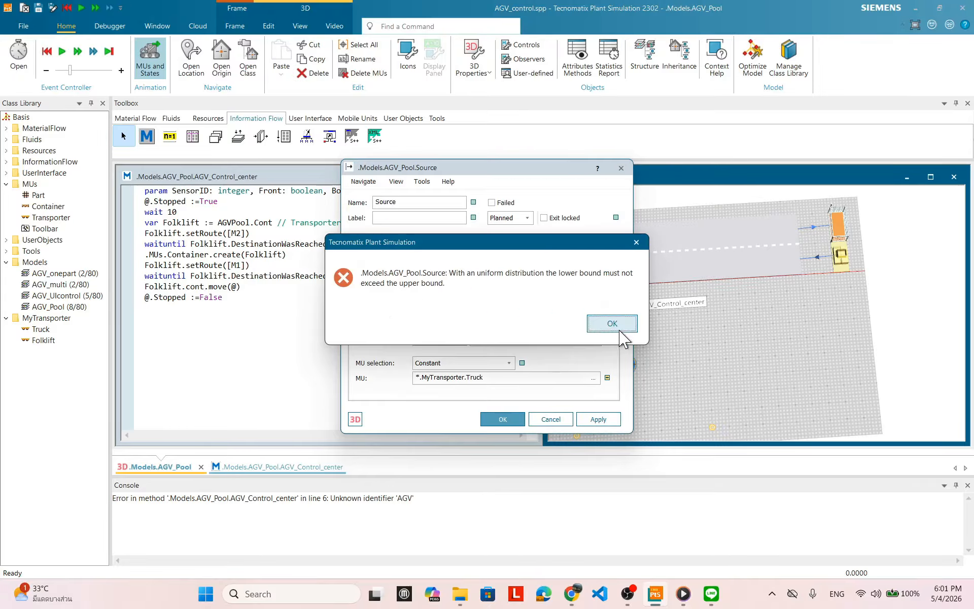
{"action": "left_click", "coordinate": [612, 324]}
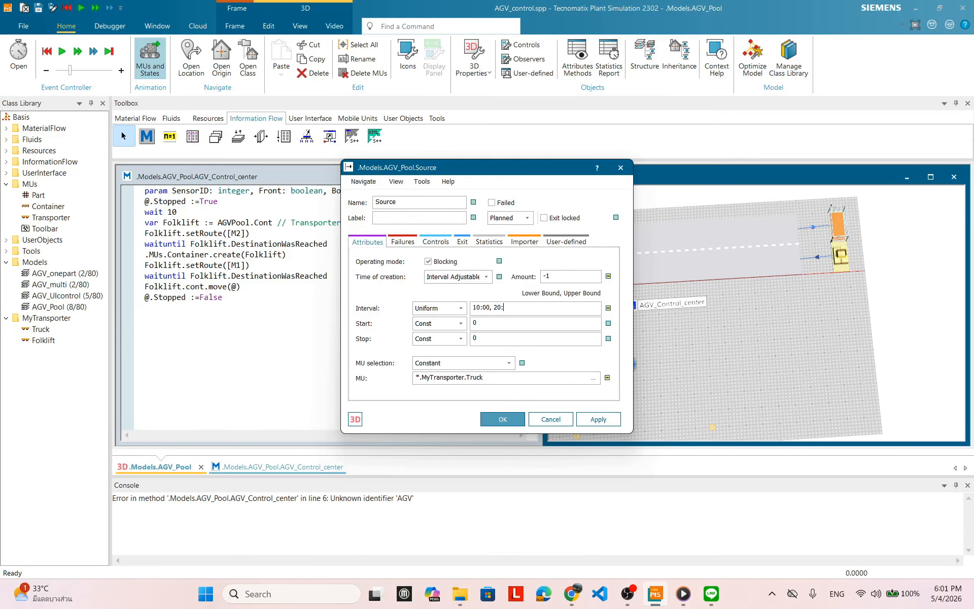
{"action": "type", "text": "00"}
{"action": "left_click", "coordinate": [599, 419]}
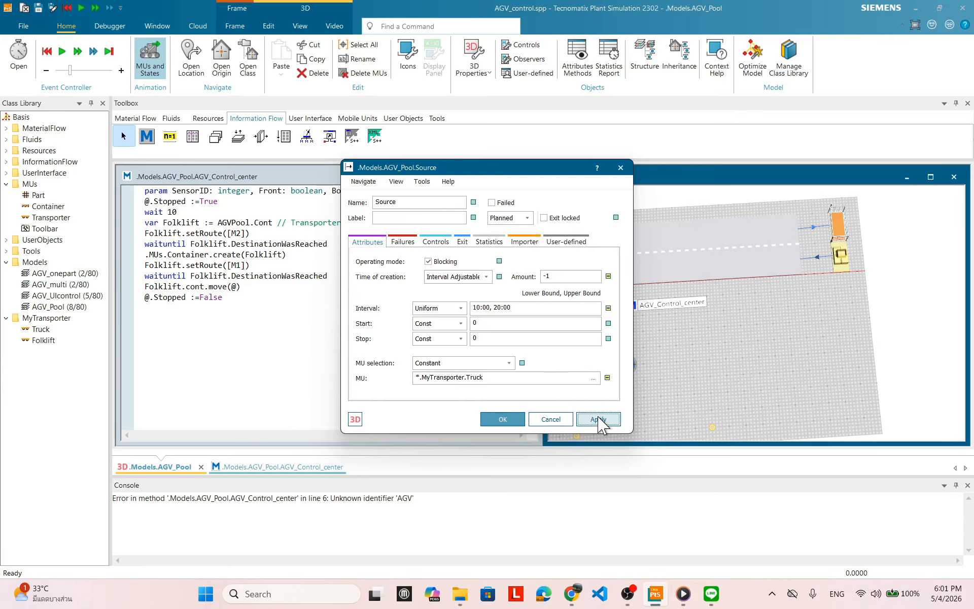
{"action": "left_click", "coordinate": [503, 418]}
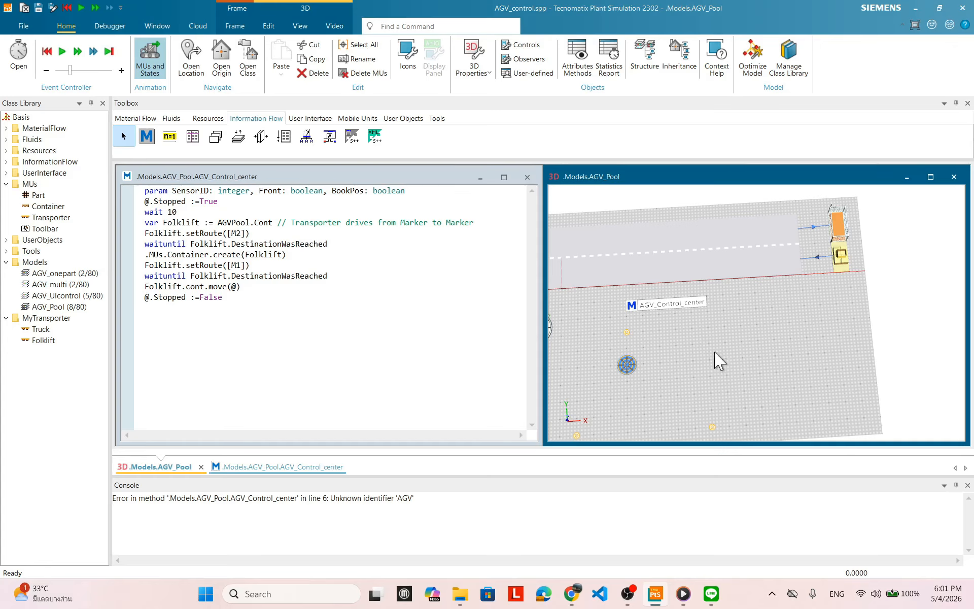
Step: Reopen the truck Source to review its interval bounds, and close its settings
{"action": "double_click", "coordinate": [841, 260]}
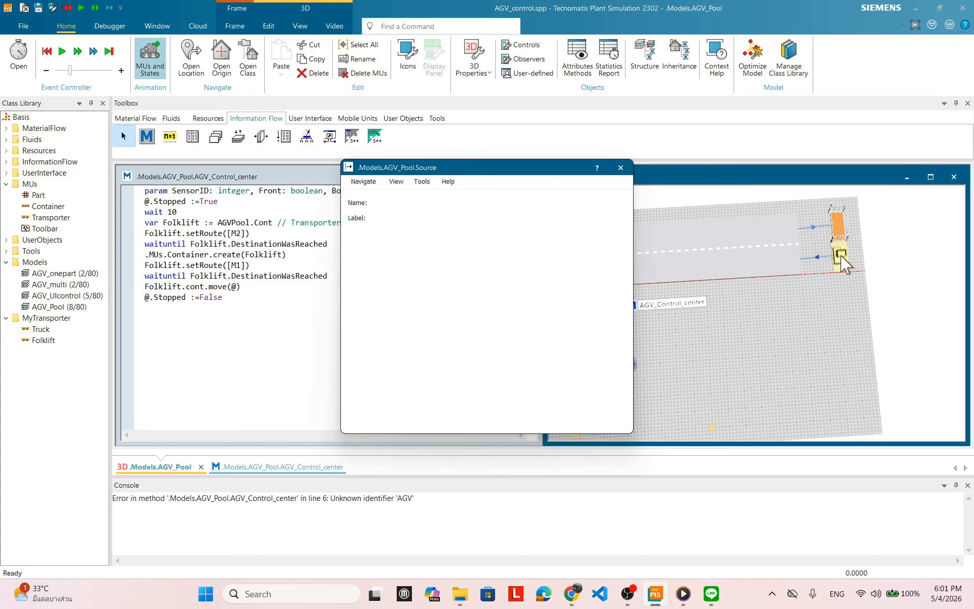
{"action": "left_click", "coordinate": [491, 308]}
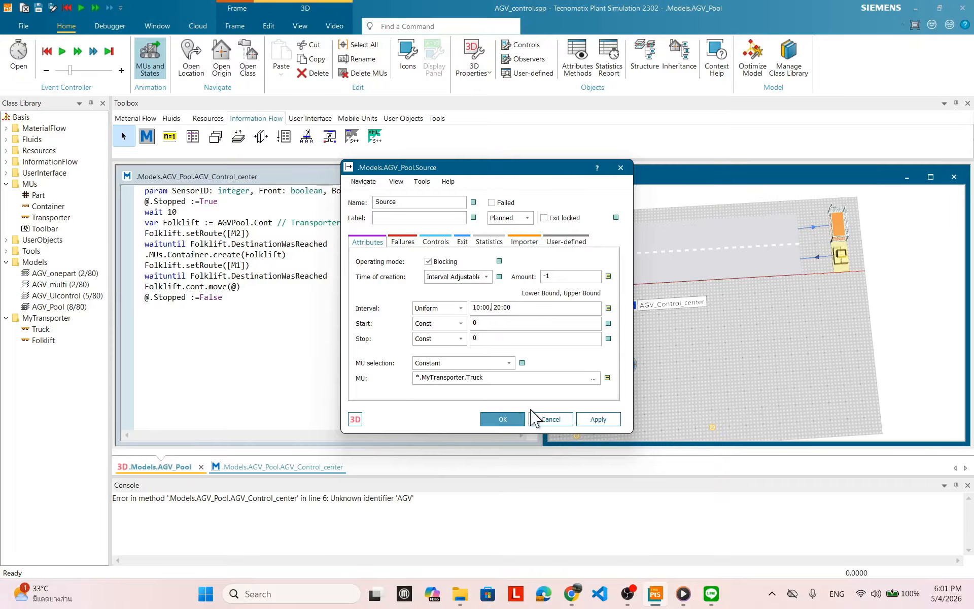
{"action": "left_click", "coordinate": [510, 424]}
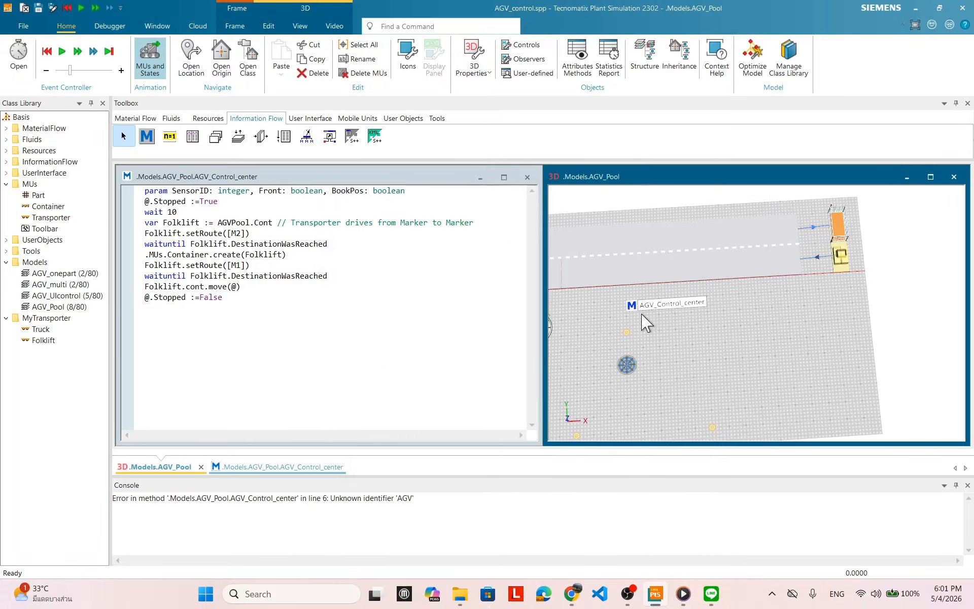
Step: Run the AGV_Pool simulation with the new truck Source settings to observe the forklift, and reset it
{"action": "right_click", "coordinate": [804, 319]}
{"action": "left_click", "coordinate": [822, 295]}
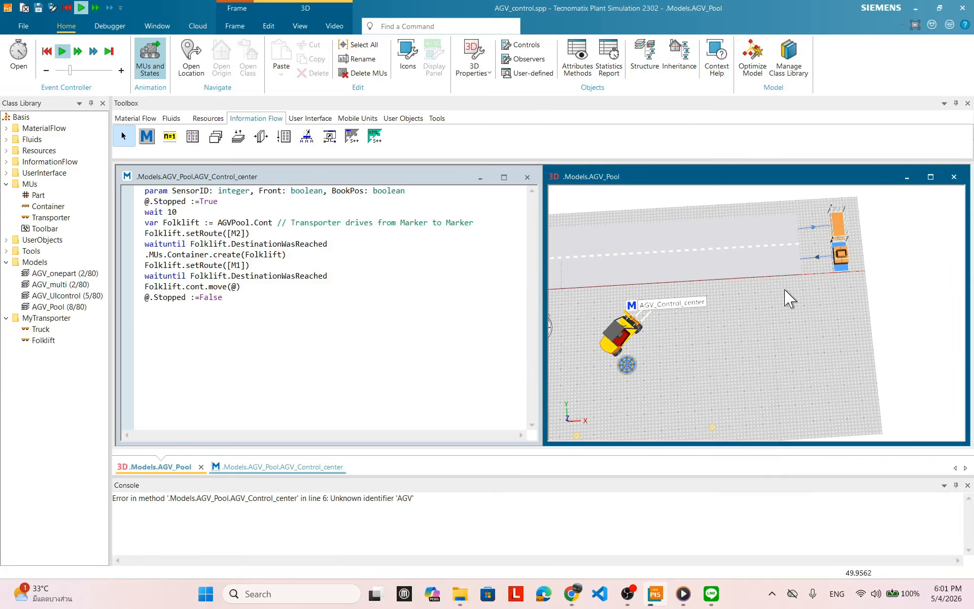
{"action": "left_click_drag", "start_coordinate": [801, 267], "coordinate": [745, 374]}
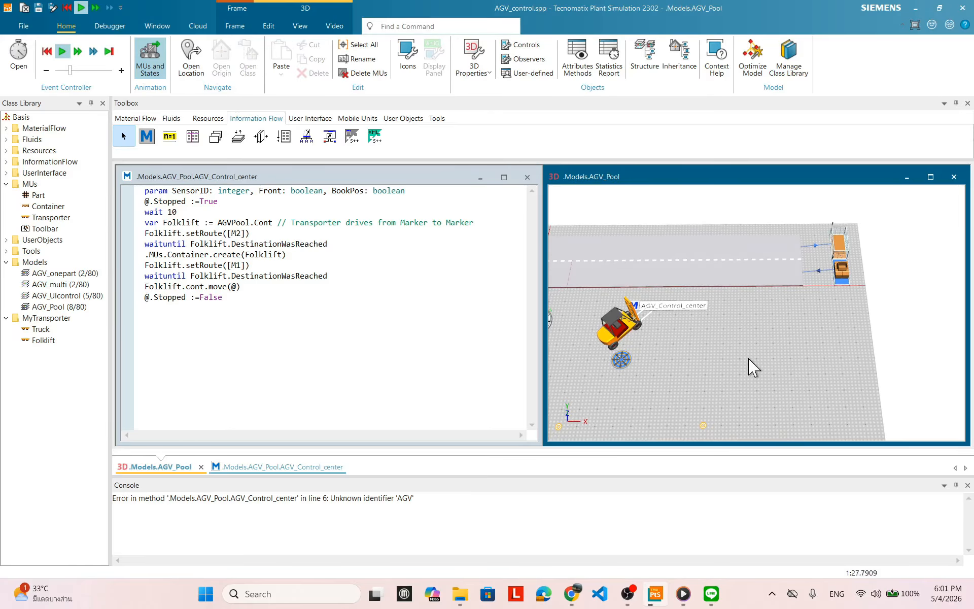
{"action": "right_click", "coordinate": [753, 332]}
{"action": "left_click", "coordinate": [756, 308]}
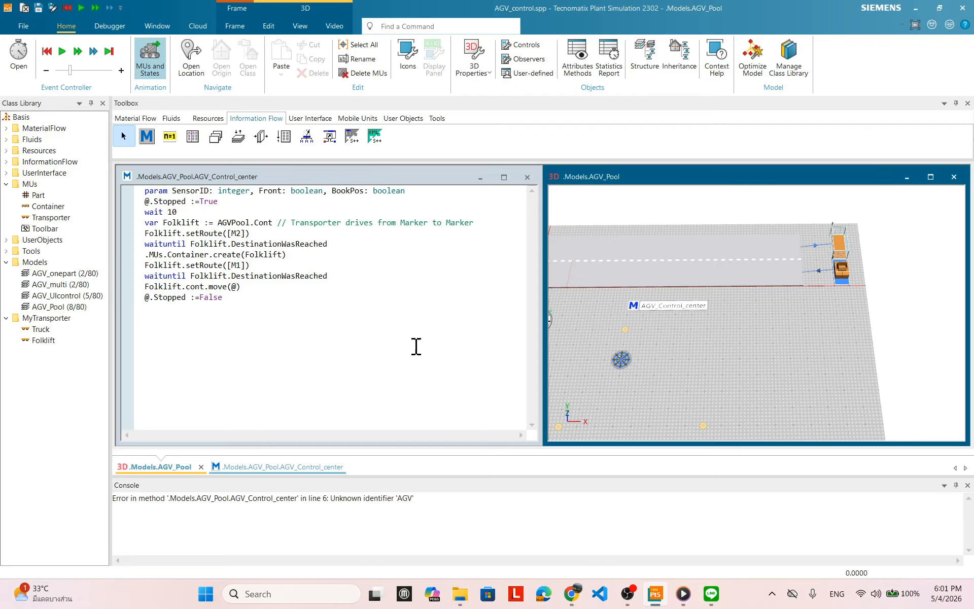
Step: Inspect the attributes and 3D model of the Folklift class in MyTransporter, and close both
{"action": "double_click", "coordinate": [45, 341]}
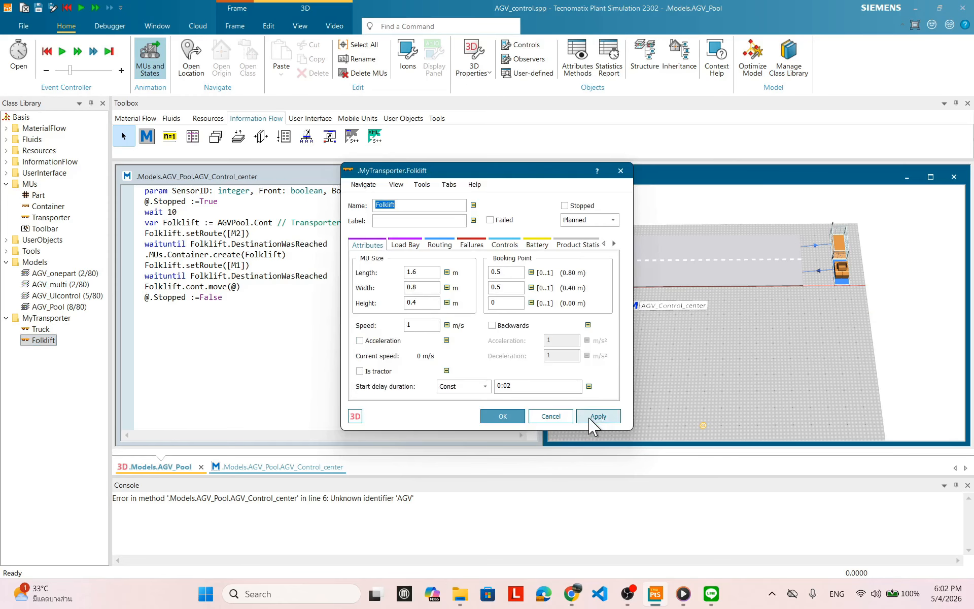
{"action": "left_click", "coordinate": [554, 417]}
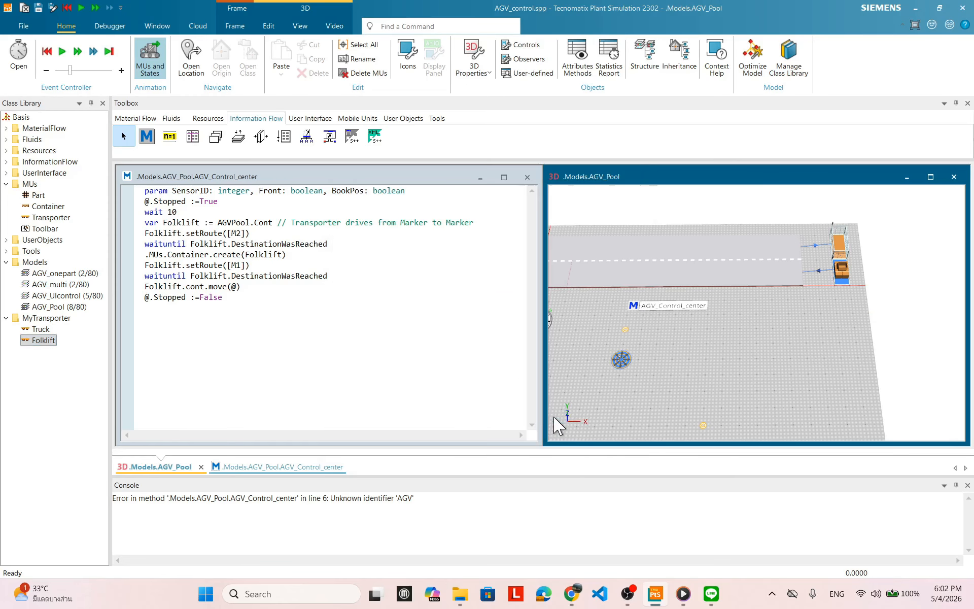
{"action": "right_click", "coordinate": [40, 341]}
{"action": "left_click", "coordinate": [94, 364]}
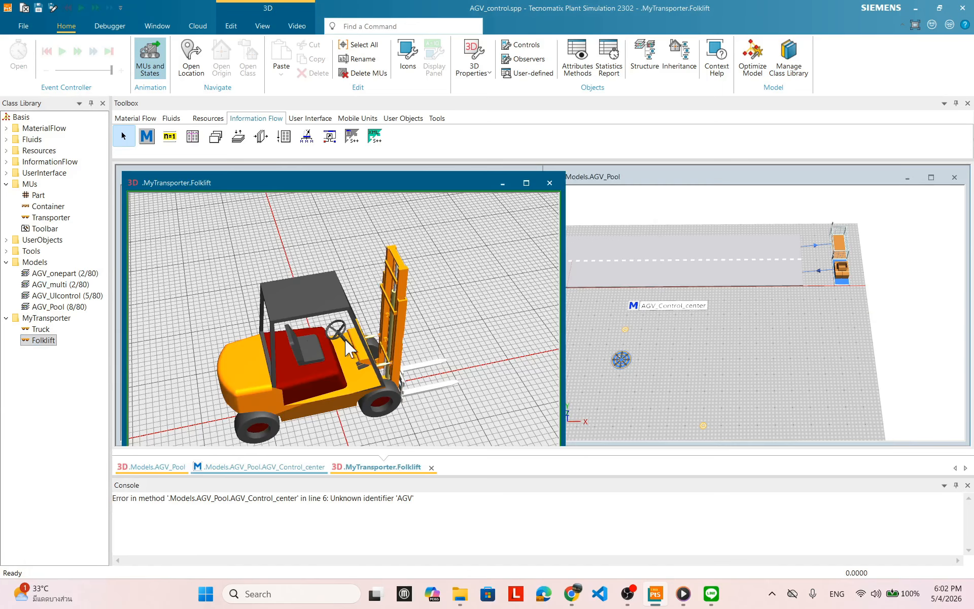
{"action": "left_click", "coordinate": [549, 183]}
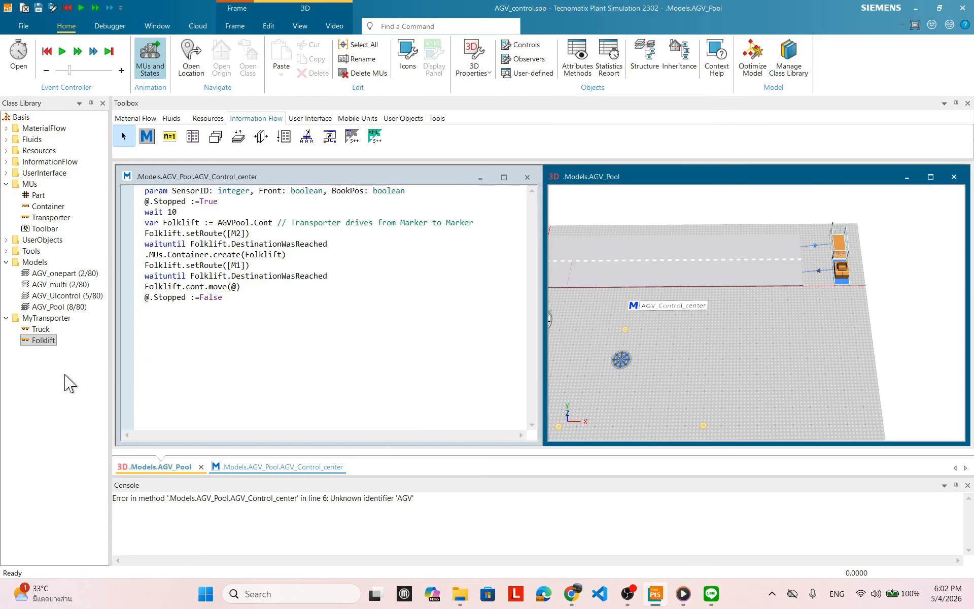
Step: Open the Truck class from MyTransporter in 3D
{"action": "left_click", "coordinate": [41, 329]}
{"action": "right_click", "coordinate": [42, 330]}
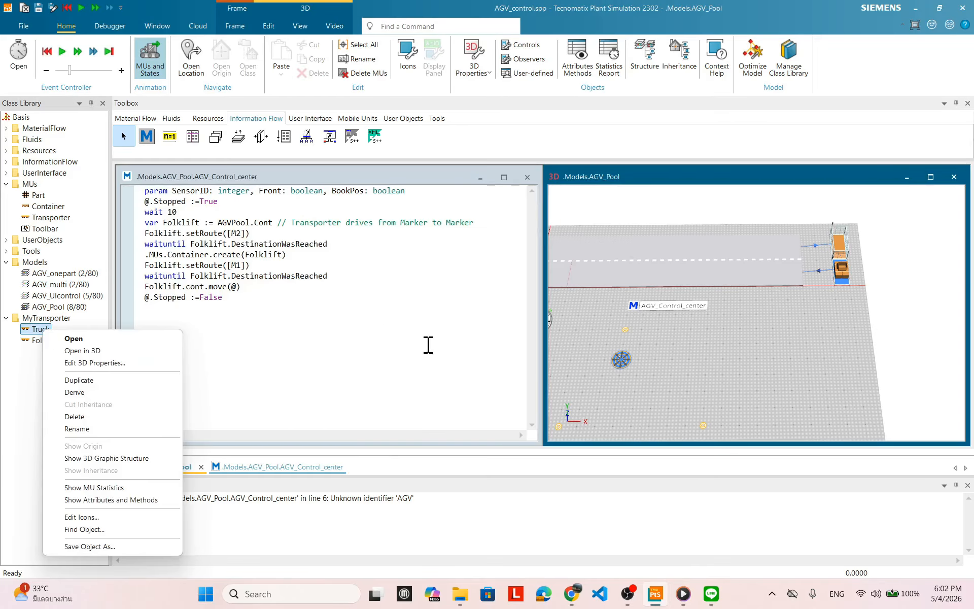
{"action": "left_click", "coordinate": [101, 351]}
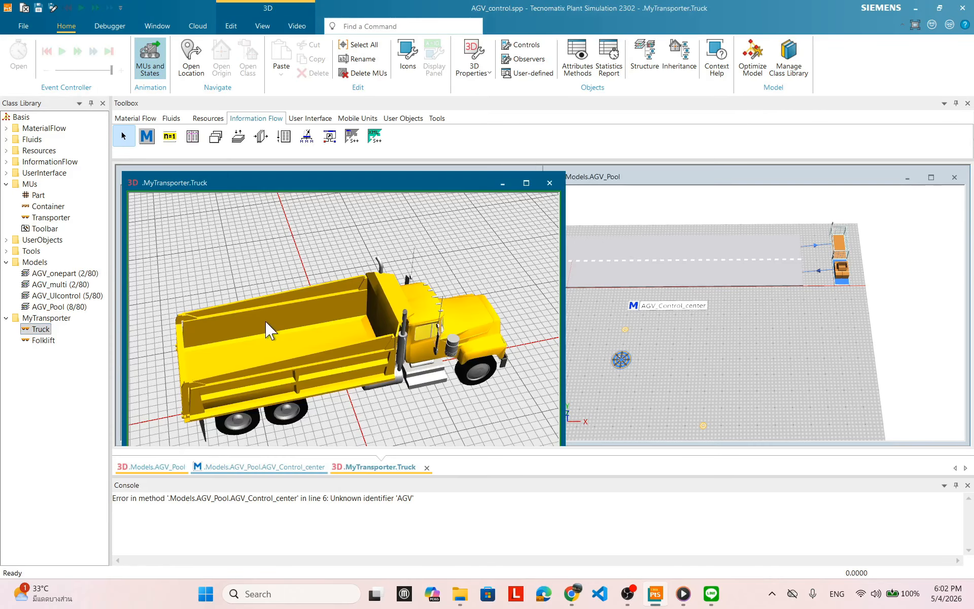
Step: Set the uniform scale of the dumptruck graphic inside the Truck class to 0.2
{"action": "double_click", "coordinate": [373, 337]}
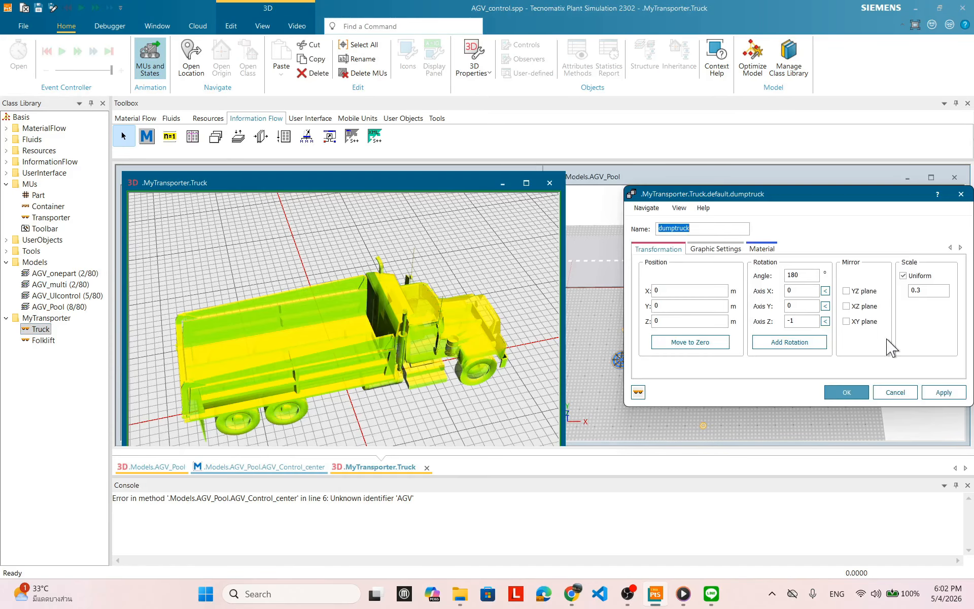
{"action": "left_click", "coordinate": [944, 393]}
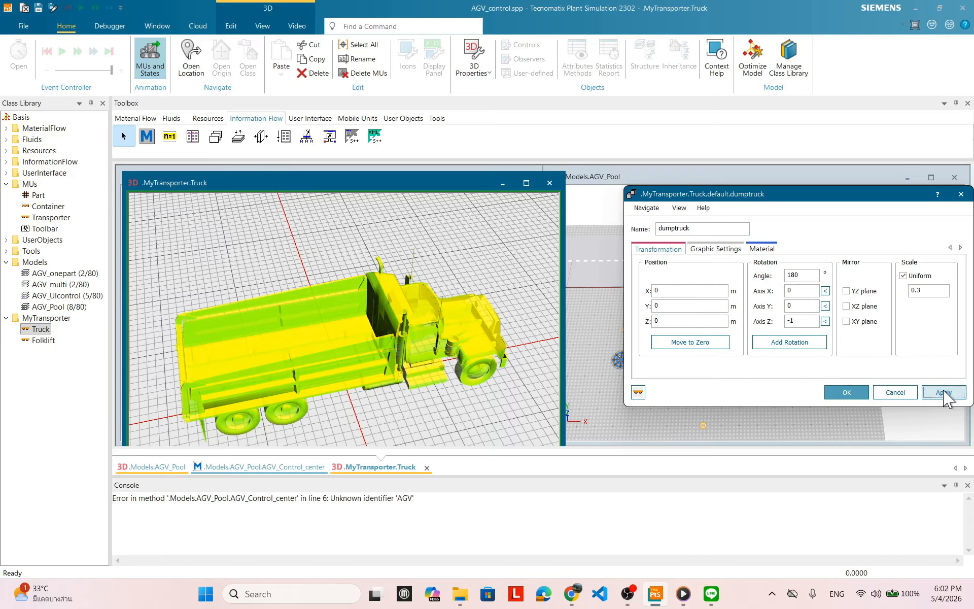
{"action": "left_click", "coordinate": [857, 393]}
{"action": "left_click", "coordinate": [378, 381]}
{"action": "double_click", "coordinate": [394, 351]}
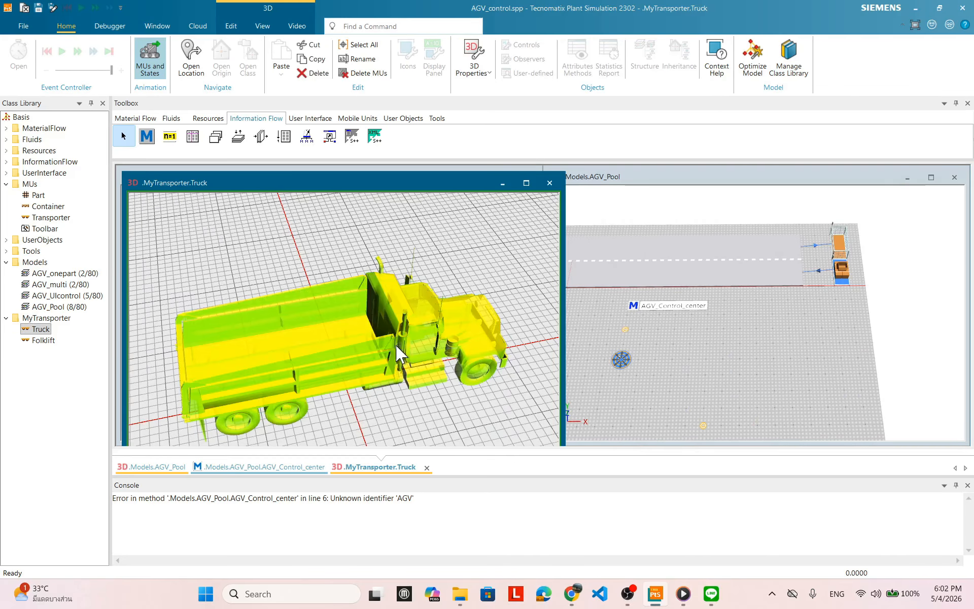
{"action": "left_click", "coordinate": [928, 290]}
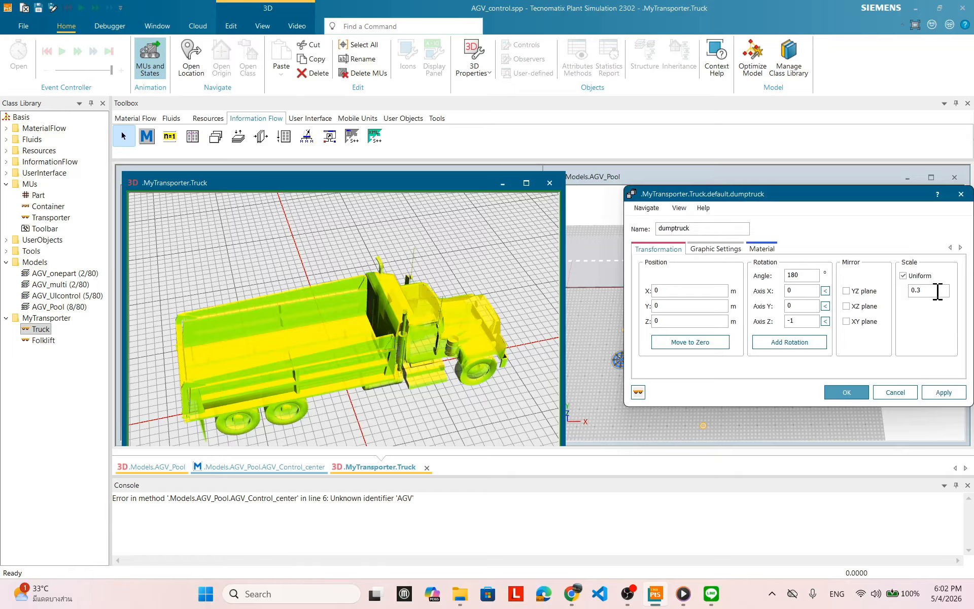
{"action": "key", "text": "BackSpace"}
{"action": "type", "text": "2"}
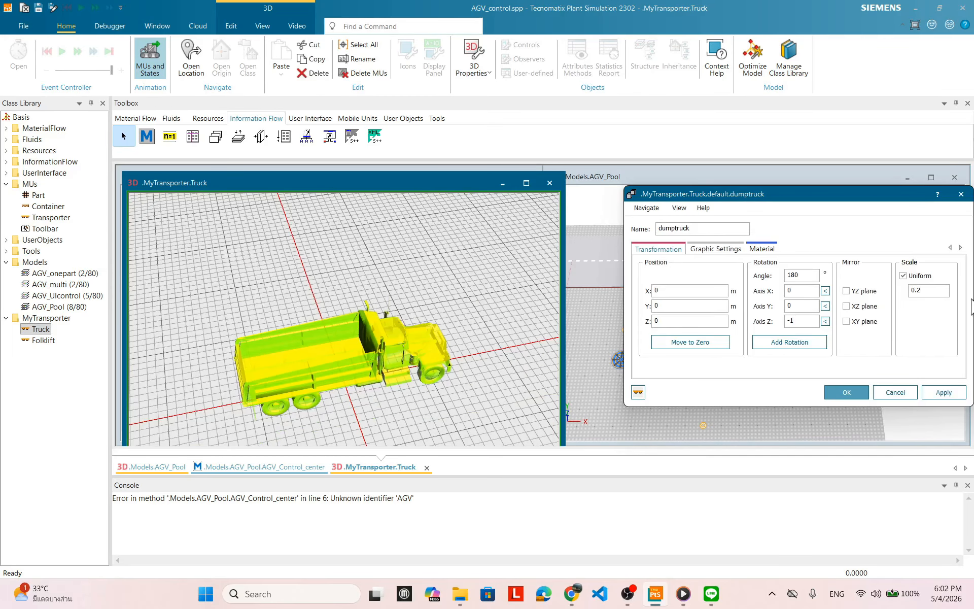
{"action": "left_click", "coordinate": [846, 392]}
Step: Drop the Truck class onto the truck Source in AGV_Pool, and close the Truck's 3D window
{"action": "left_click", "coordinate": [700, 406]}
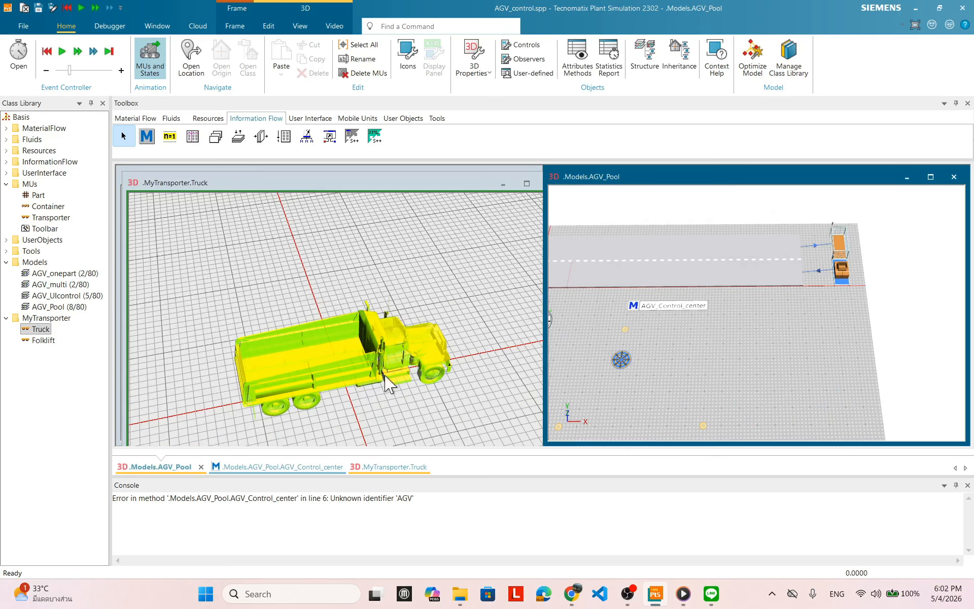
{"action": "left_click", "coordinate": [489, 409]}
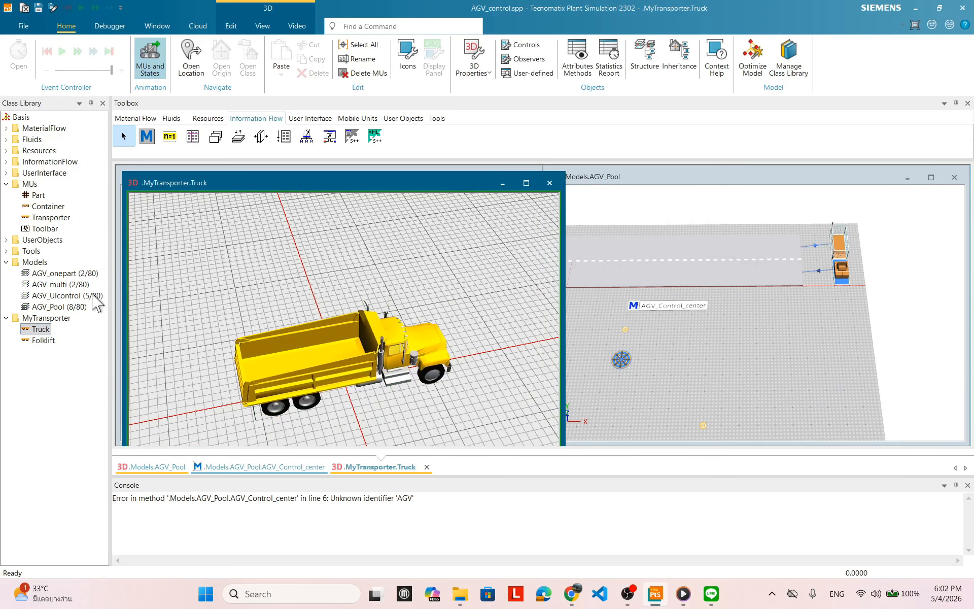
{"action": "left_click_drag", "start_coordinate": [46, 329], "coordinate": [841, 273]}
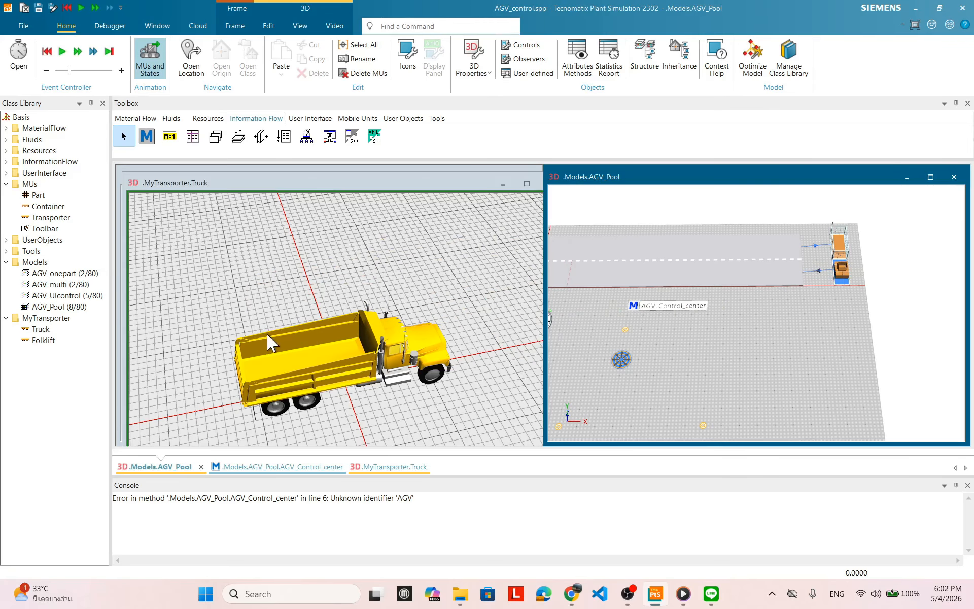
{"action": "left_click", "coordinate": [205, 300]}
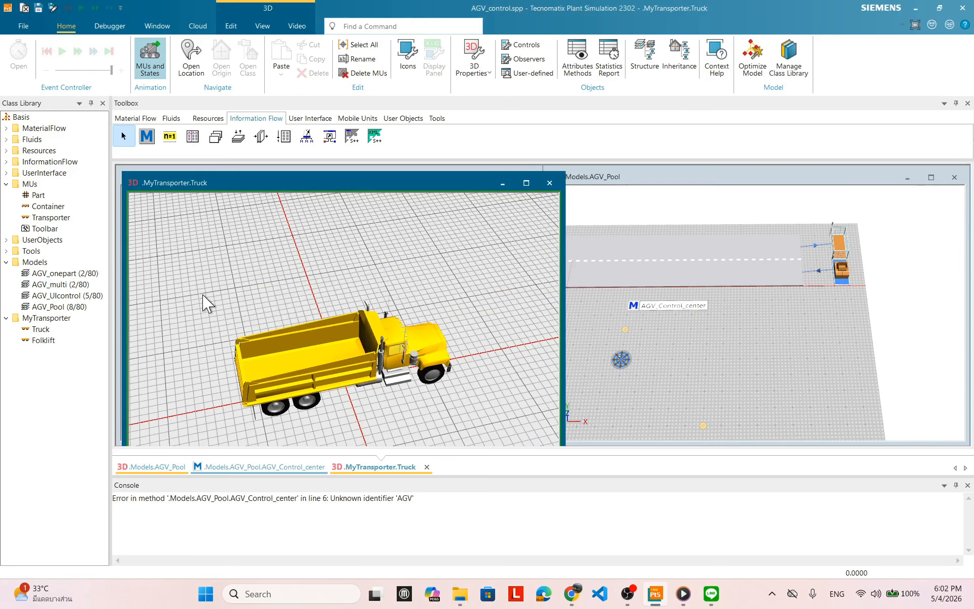
{"action": "left_click", "coordinate": [552, 184]}
Step: Run the AGV_Pool simulation twice, with a reset in between, to observe the rescaled truck and the forklift
{"action": "right_click", "coordinate": [724, 321]}
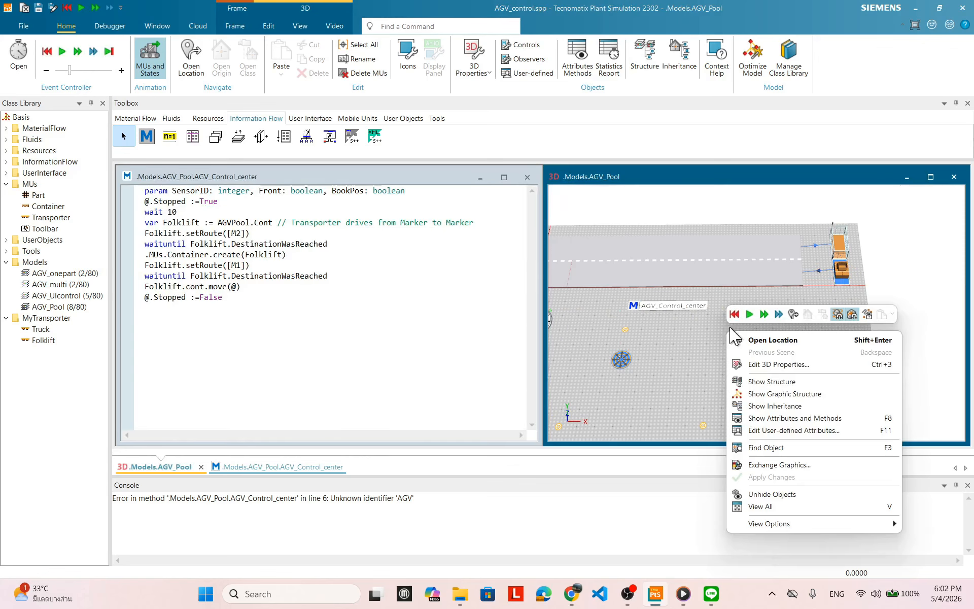
{"action": "left_click", "coordinate": [747, 314]}
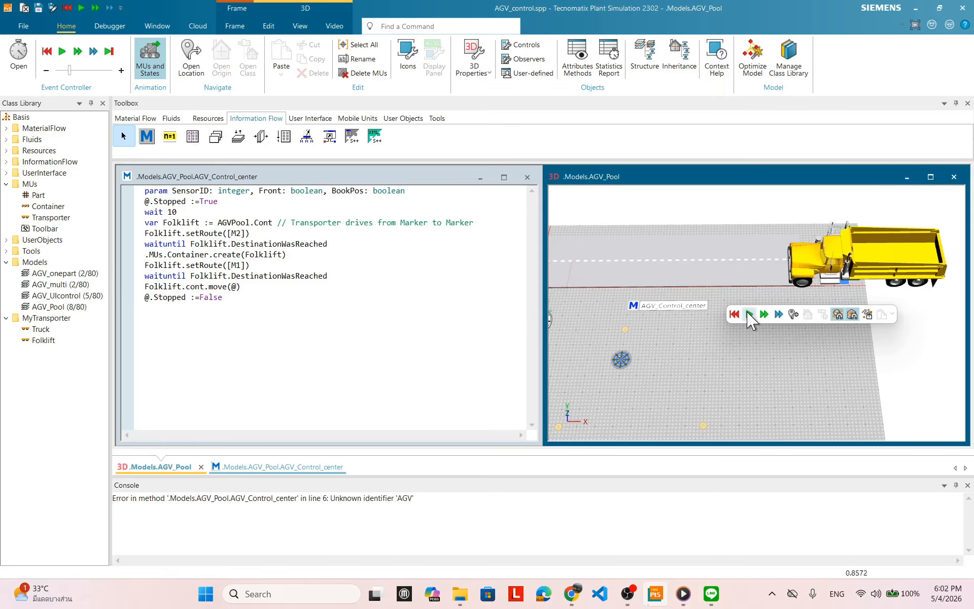
{"action": "left_click_drag", "start_coordinate": [707, 337], "coordinate": [699, 311]}
{"action": "left_click_drag", "start_coordinate": [759, 343], "coordinate": [752, 337]}
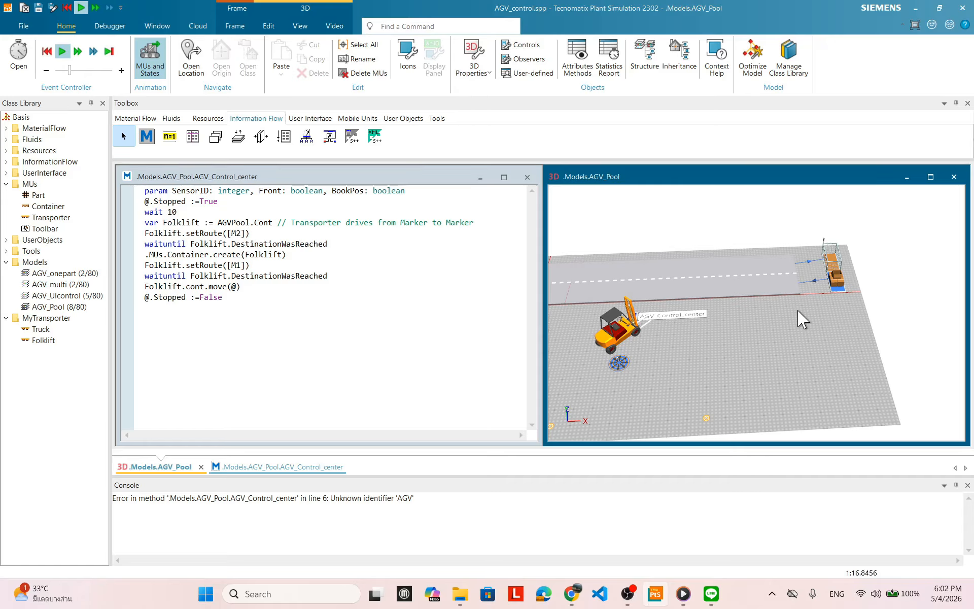
{"action": "right_click", "coordinate": [786, 354]}
{"action": "left_click", "coordinate": [796, 341]}
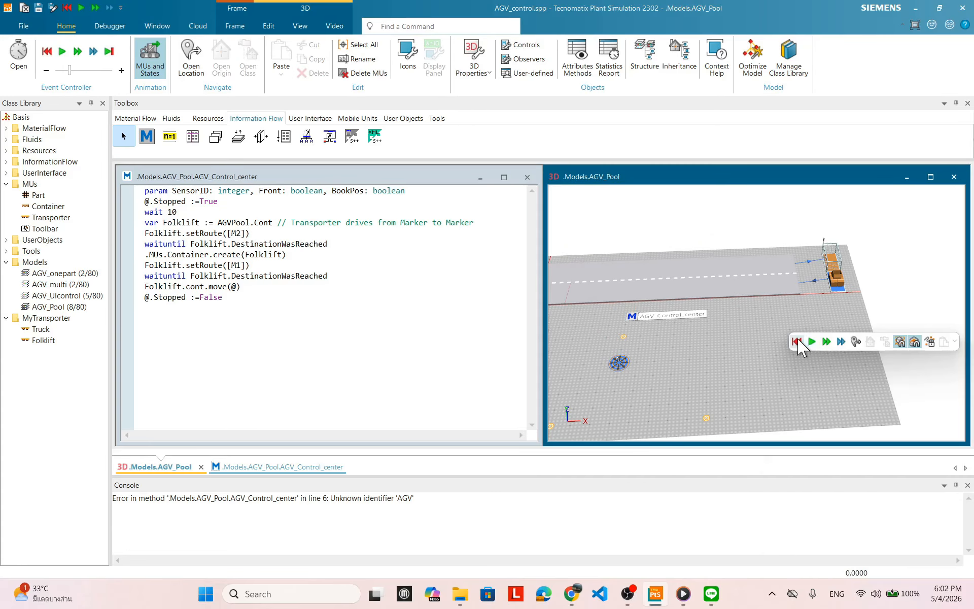
{"action": "left_click", "coordinate": [811, 342]}
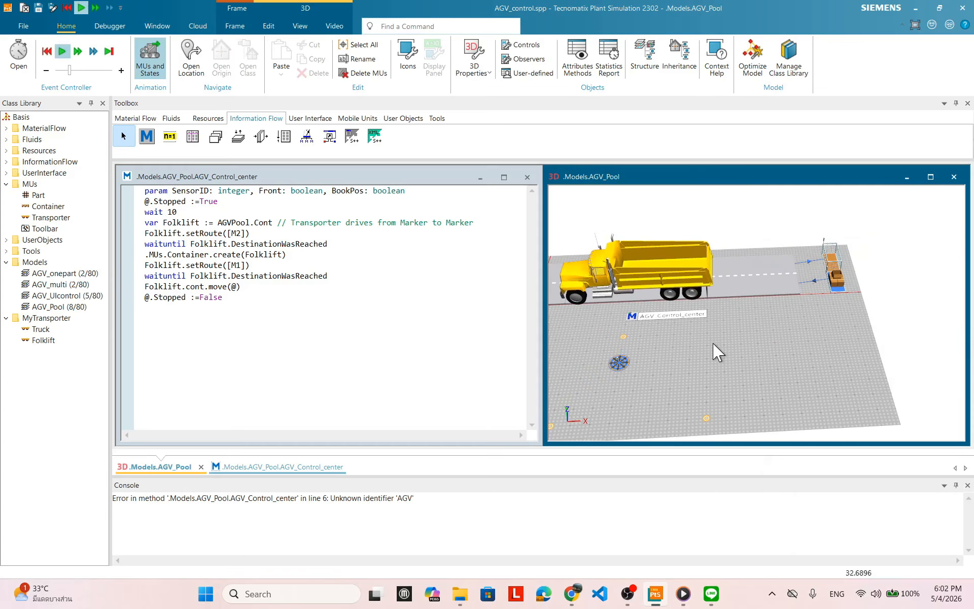
{"action": "left_click_drag", "start_coordinate": [708, 312], "coordinate": [680, 279]}
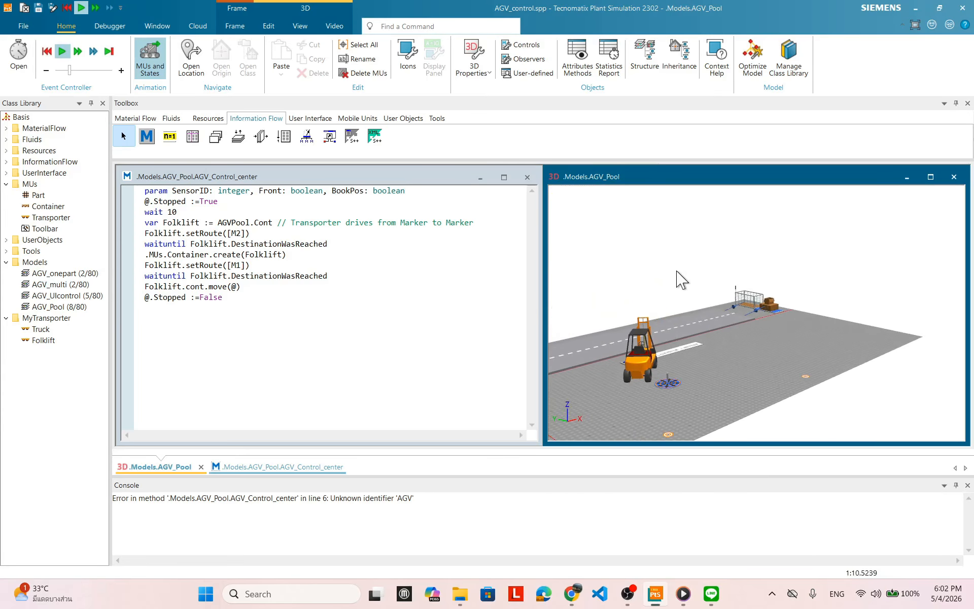
{"action": "left_click_drag", "start_coordinate": [770, 306], "coordinate": [778, 370]}
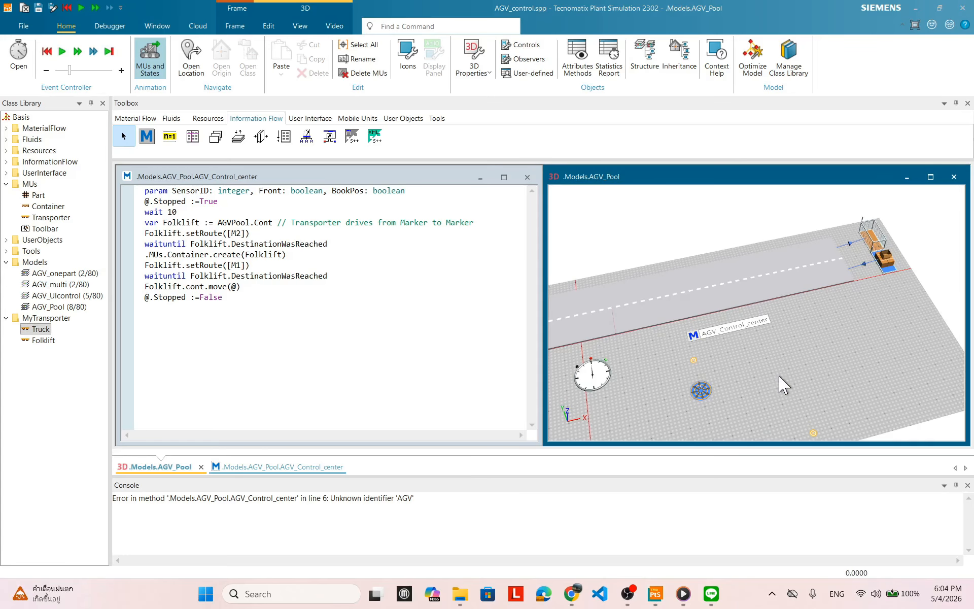
Step: Rerun the AGV_Pool simulation briefly to check the truck's size against the road, and reset it
{"action": "right_click", "coordinate": [784, 350]}
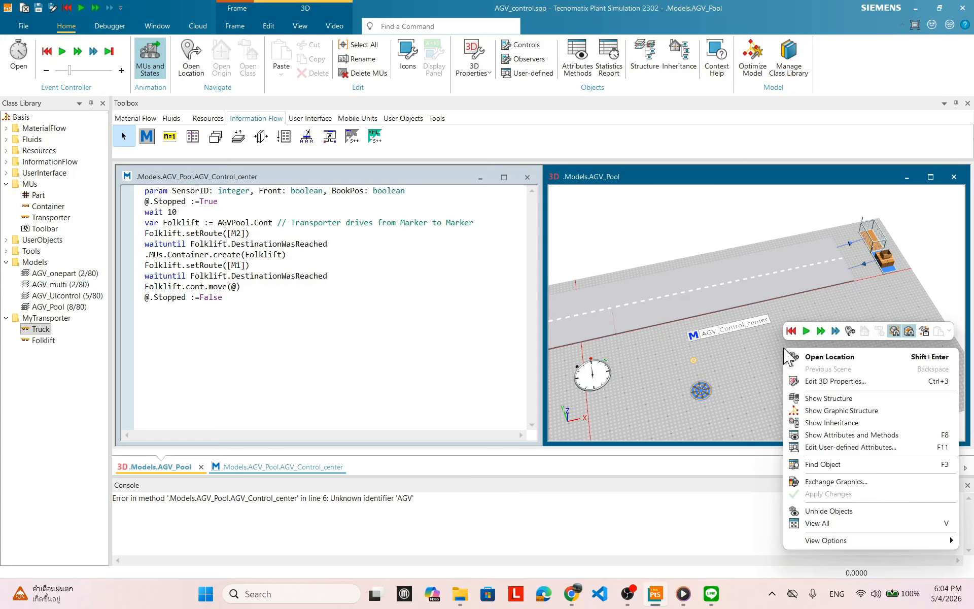
{"action": "left_click", "coordinate": [791, 347]}
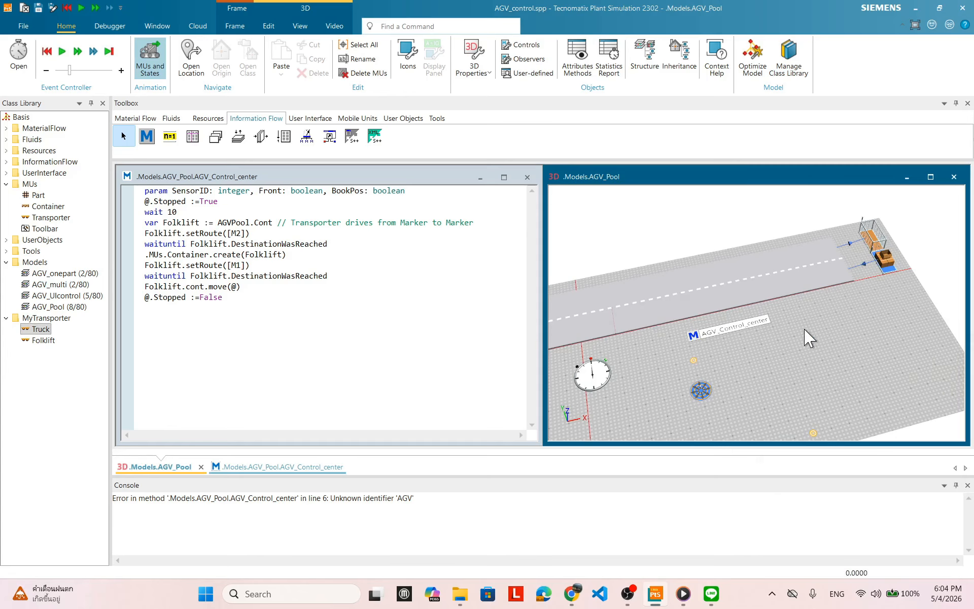
{"action": "right_click", "coordinate": [809, 337]}
{"action": "left_click", "coordinate": [825, 313]}
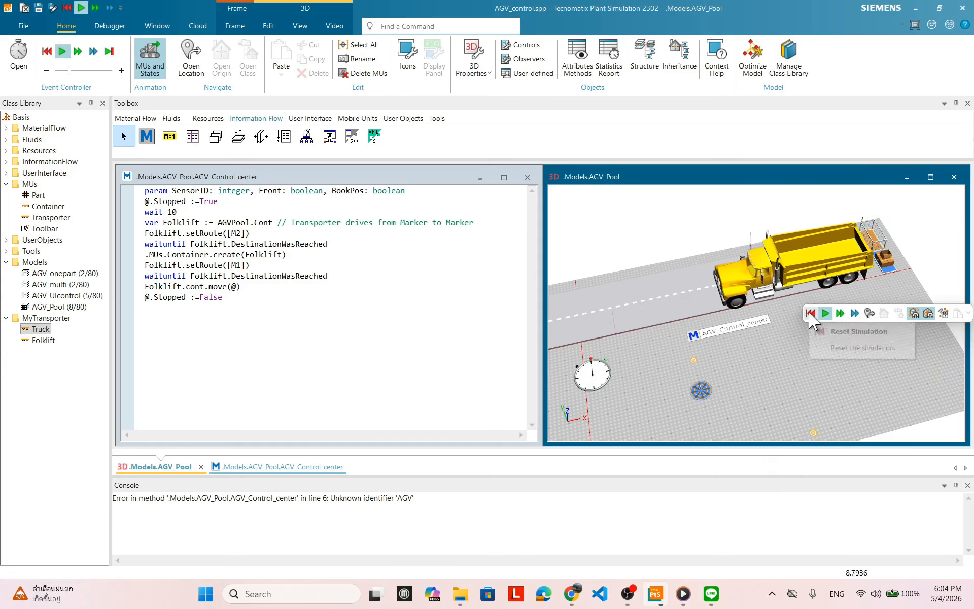
{"action": "left_click", "coordinate": [810, 313]}
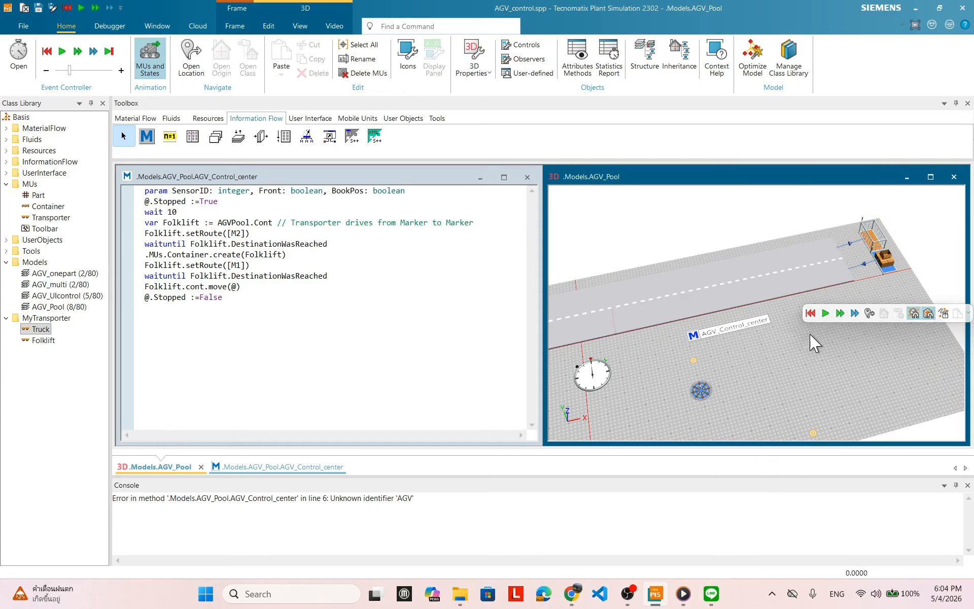
Step: Set the uniform scale in the Truck class's 3D properties to 0.5, and accept its settings
{"action": "double_click", "coordinate": [37, 330]}
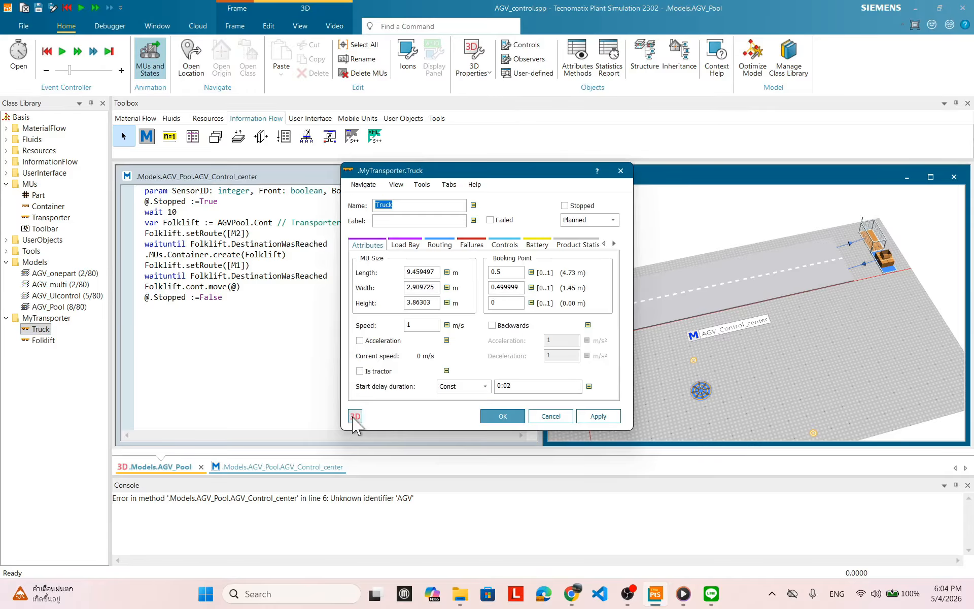
{"action": "left_click", "coordinate": [355, 416]}
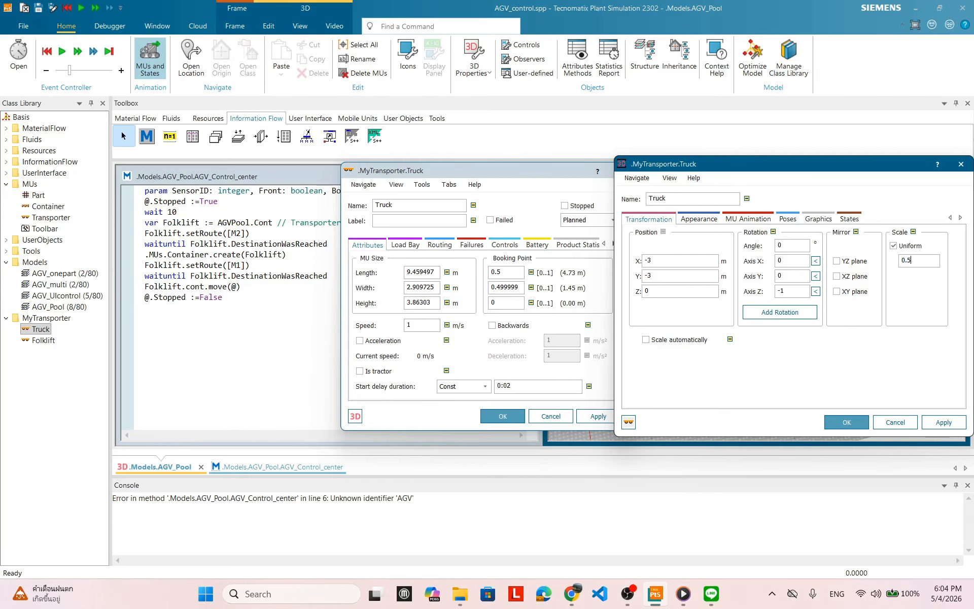
{"action": "left_click", "coordinate": [845, 422]}
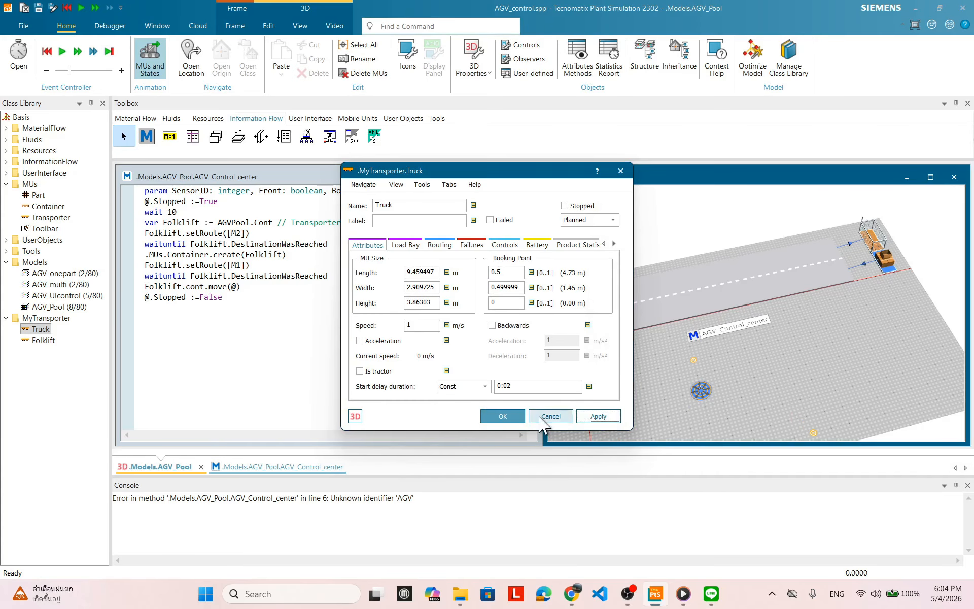
{"action": "left_click", "coordinate": [493, 413]}
Step: Run the AGV_Pool simulation to check the truck at the 0.5 scale, and reset it
{"action": "right_click", "coordinate": [841, 328]}
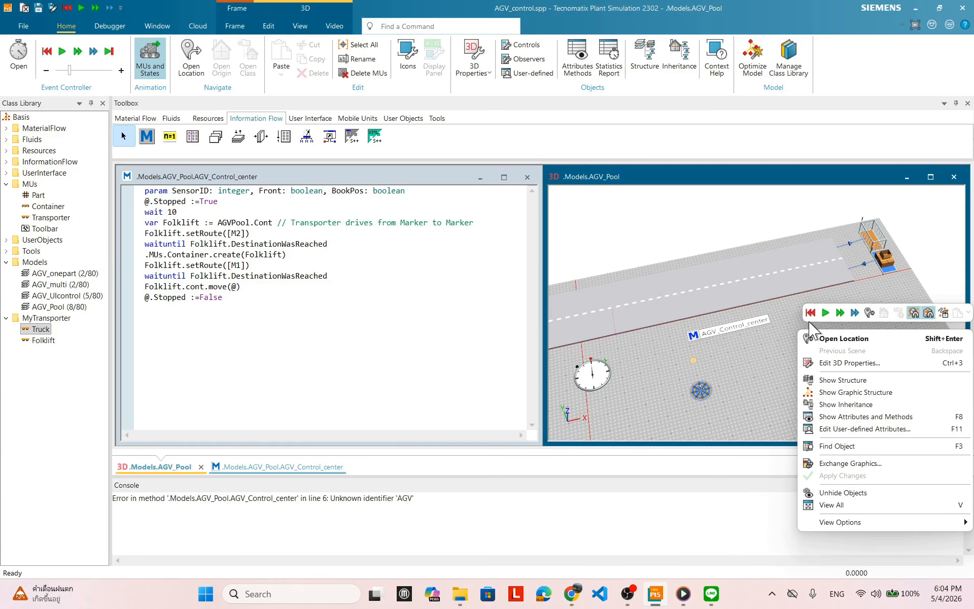
{"action": "key", "text": "Escape"}
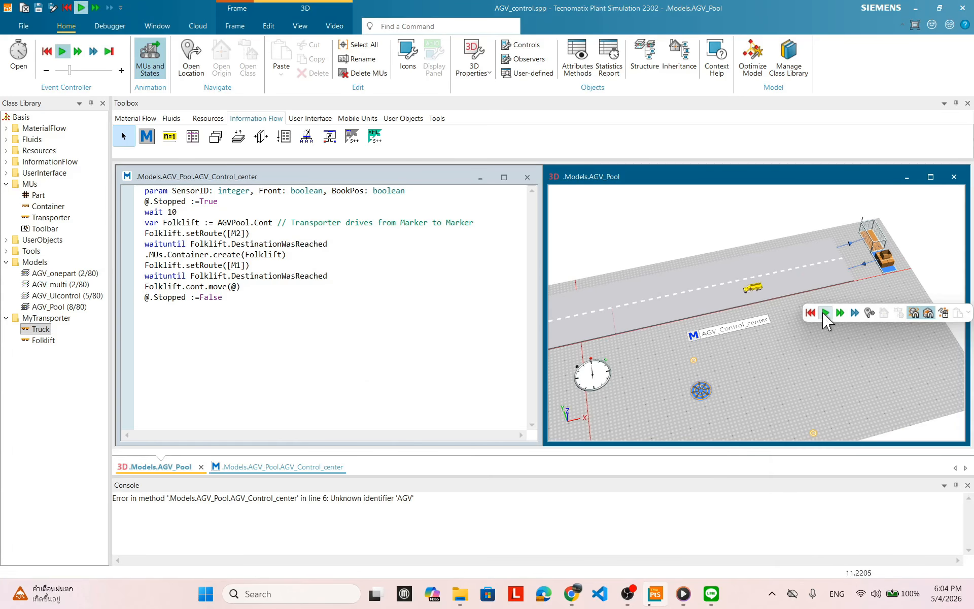
{"action": "left_click", "coordinate": [810, 314]}
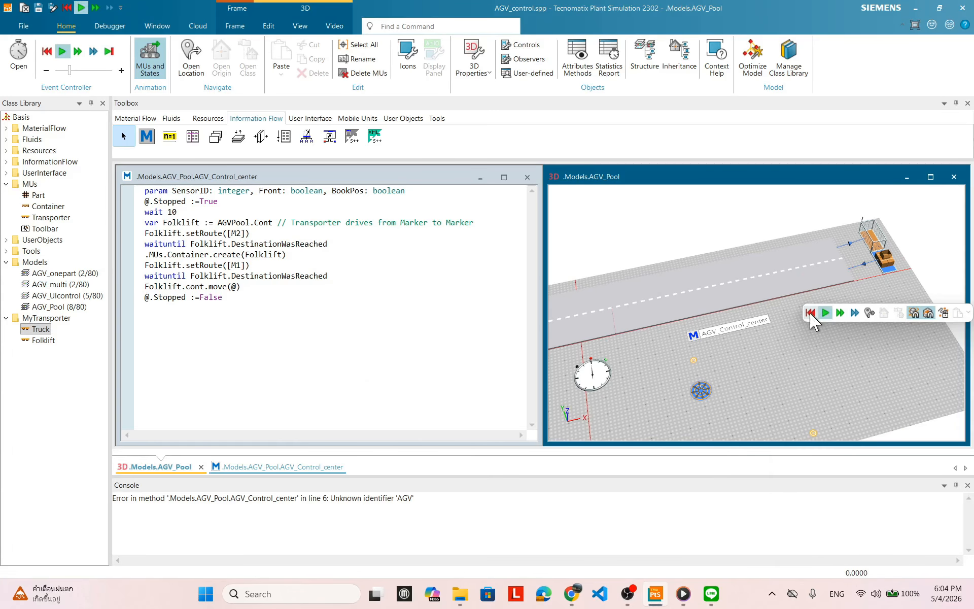
Step: Change the uniform scale in the Truck class's 3D properties to 5, and apply its settings
{"action": "double_click", "coordinate": [41, 329]}
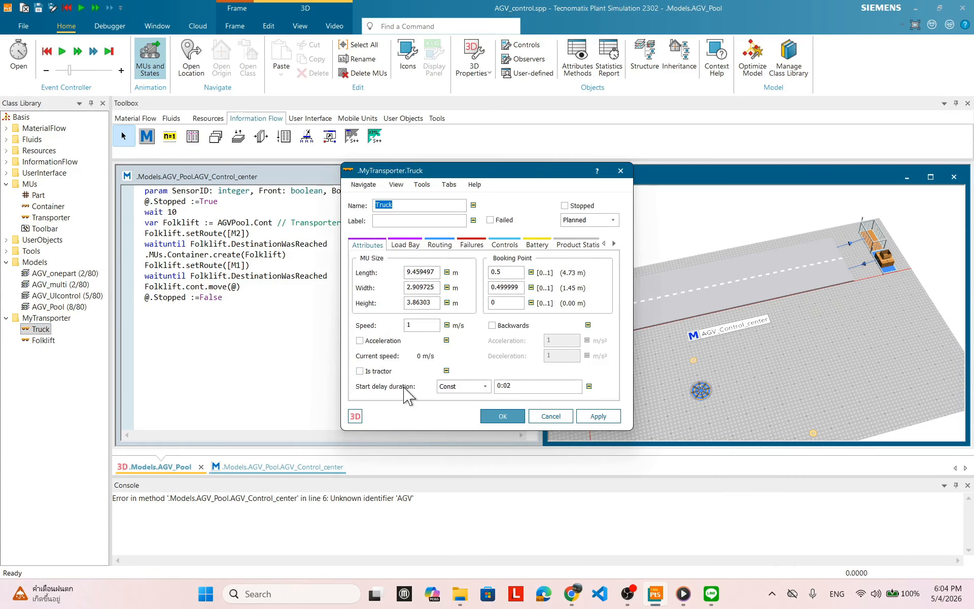
{"action": "left_click", "coordinate": [355, 416]}
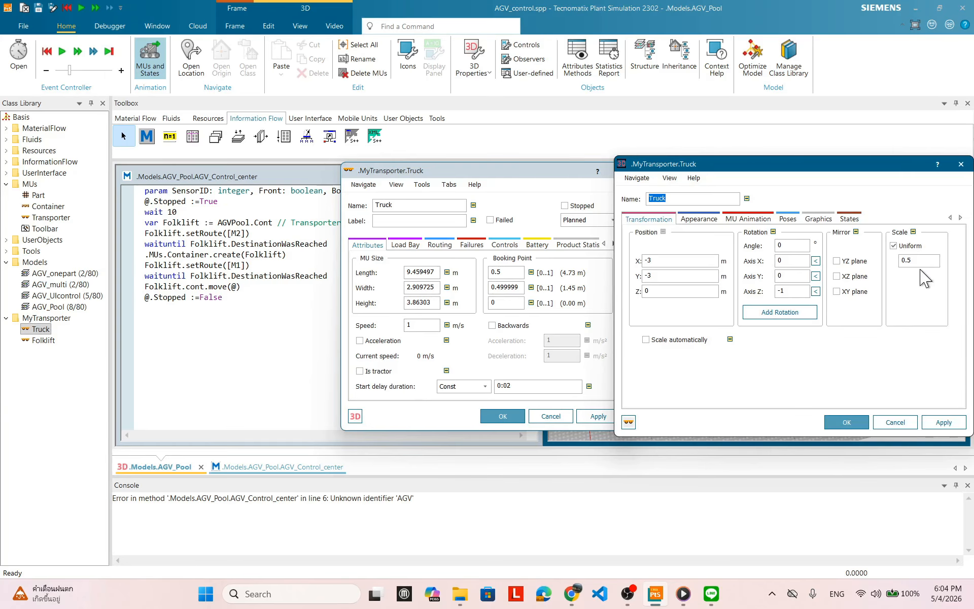
{"action": "left_click_drag", "start_coordinate": [916, 260], "coordinate": [883, 261]}
{"action": "left_click", "coordinate": [846, 422]}
{"action": "left_click", "coordinate": [598, 415]}
{"action": "left_click", "coordinate": [502, 415]}
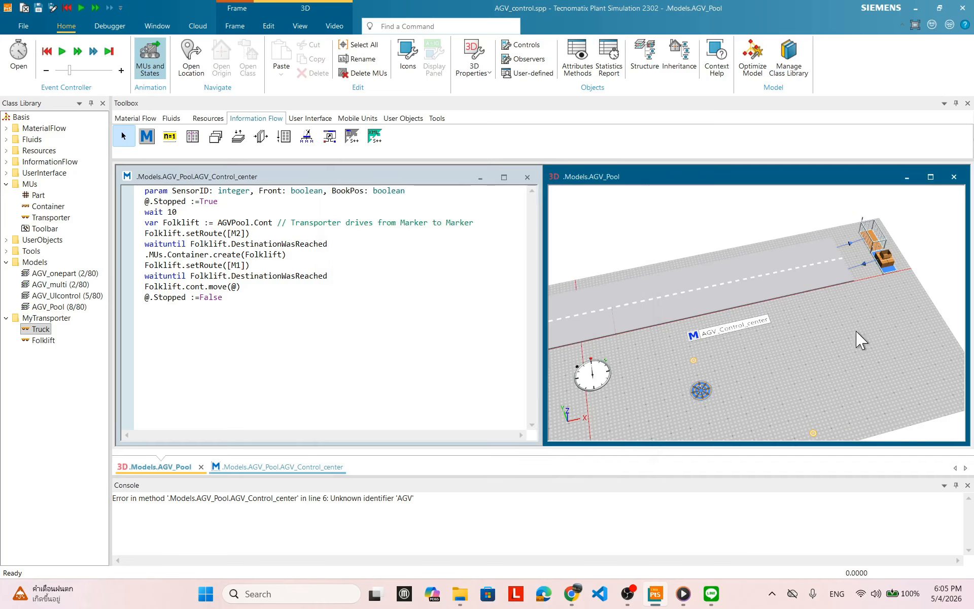
Step: Run the AGV_Pool simulation to check the truck at scale 5, and reset it
{"action": "right_click", "coordinate": [840, 337]}
{"action": "right_click", "coordinate": [814, 330]}
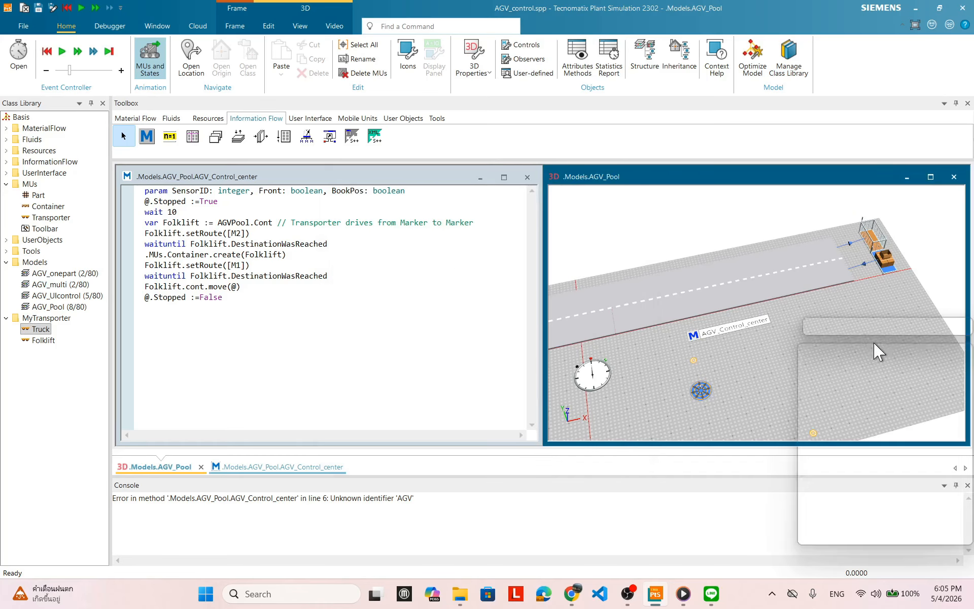
{"action": "left_click", "coordinate": [810, 326]}
{"action": "left_click", "coordinate": [825, 327]}
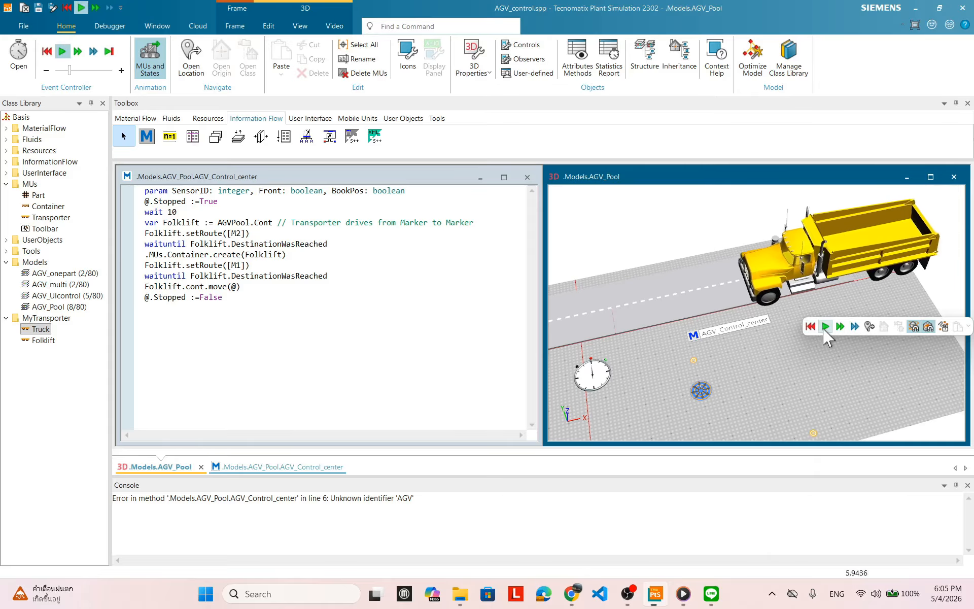
{"action": "left_click", "coordinate": [810, 326]}
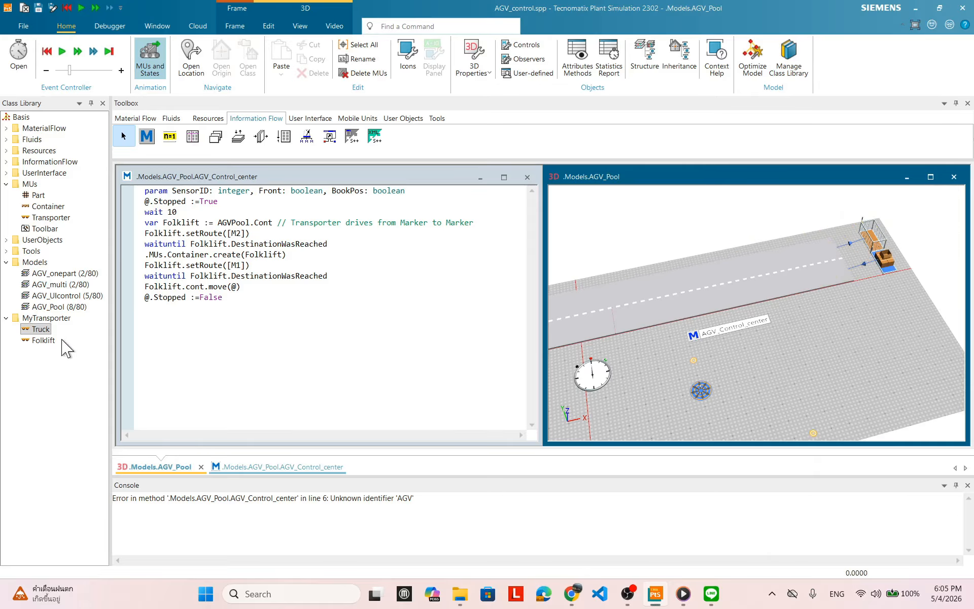
Step: Replace the uniform scale in the Truck class's 3D properties once more, and accept its settings
{"action": "double_click", "coordinate": [42, 330]}
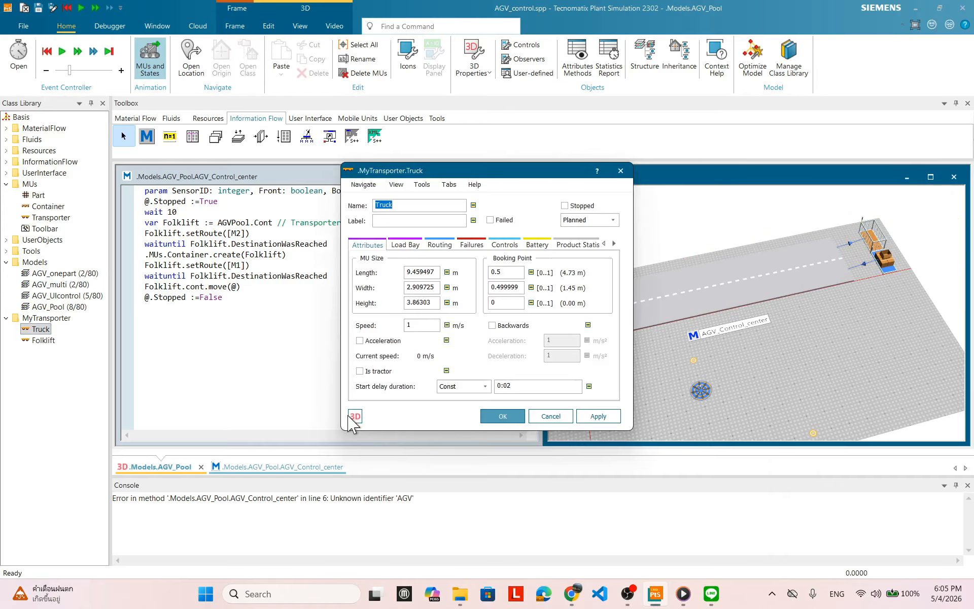
{"action": "left_click", "coordinate": [354, 417]}
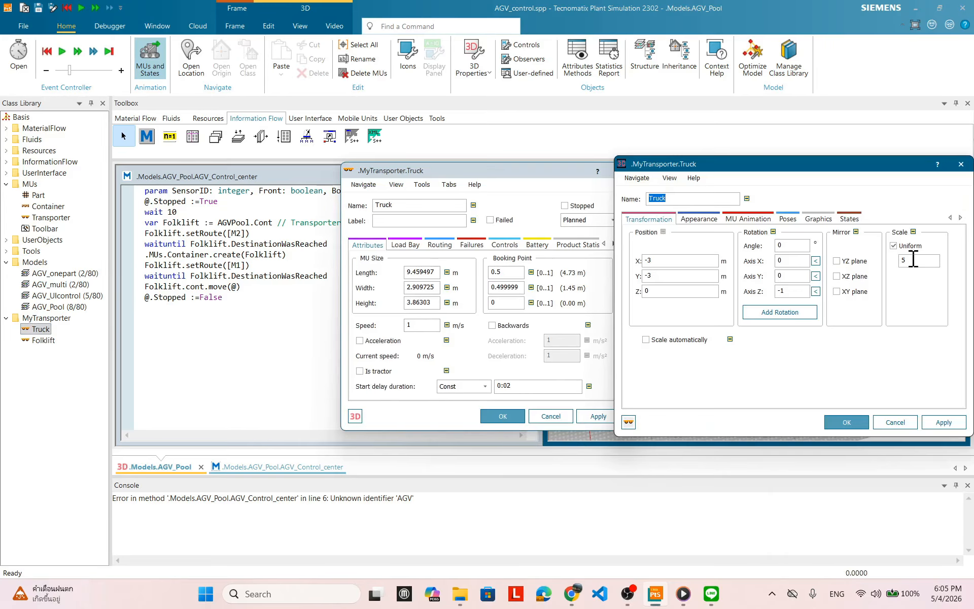
{"action": "left_click_drag", "start_coordinate": [913, 259], "coordinate": [895, 266]}
{"action": "left_click", "coordinate": [846, 421]}
{"action": "left_click", "coordinate": [499, 416]}
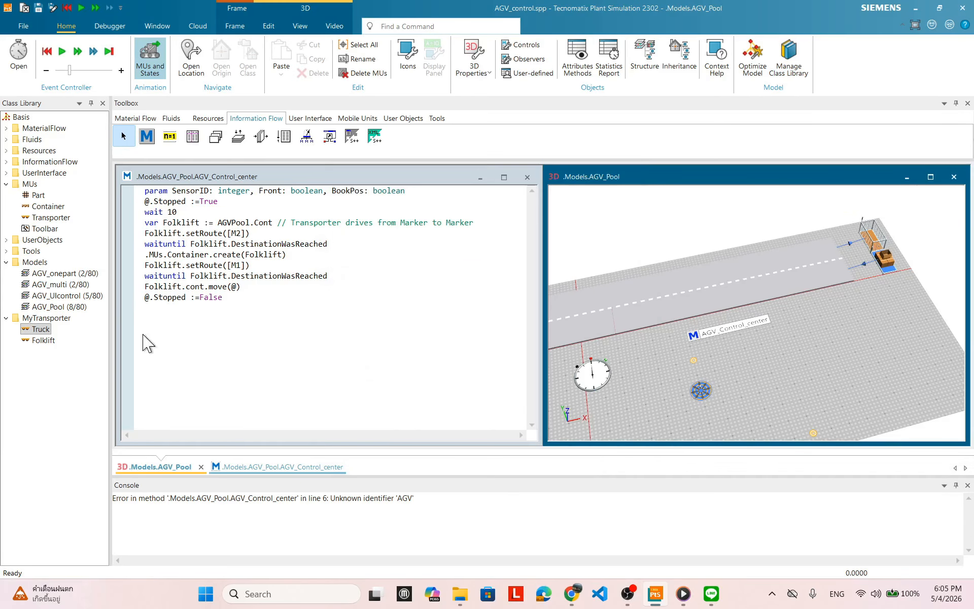
Step: Run the AGV_Pool simulation to check the truck with its replaced scale, and reset it
{"action": "right_click", "coordinate": [799, 340]}
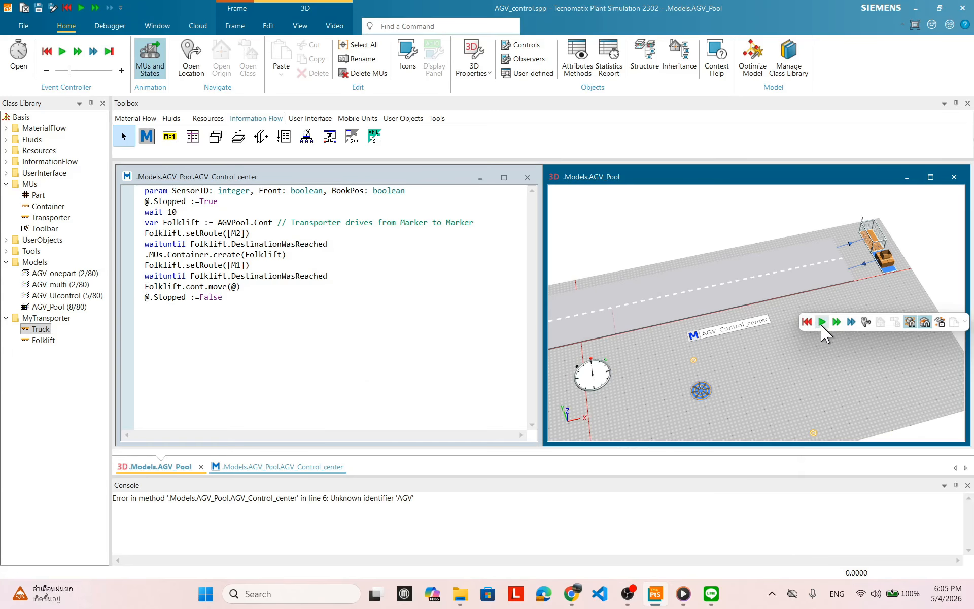
{"action": "left_click", "coordinate": [822, 322]}
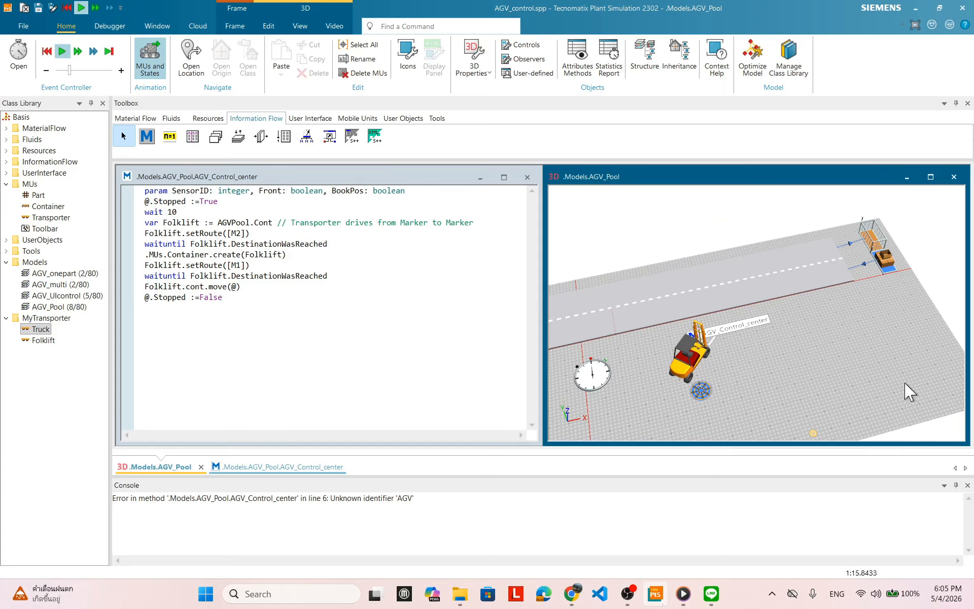
{"action": "left_click_drag", "start_coordinate": [646, 348], "coordinate": [767, 348]}
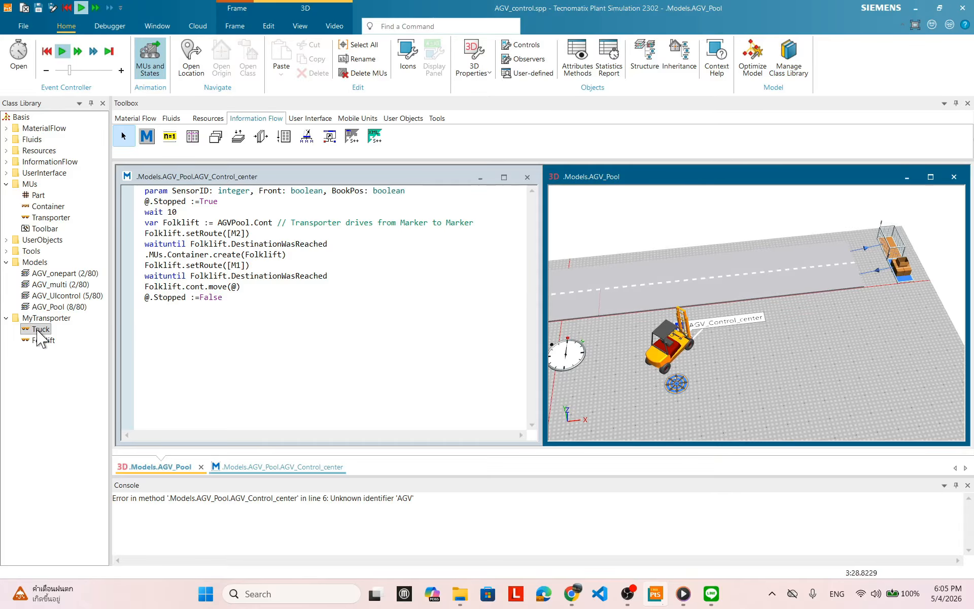
{"action": "right_click", "coordinate": [817, 349]}
{"action": "left_click", "coordinate": [808, 330]}
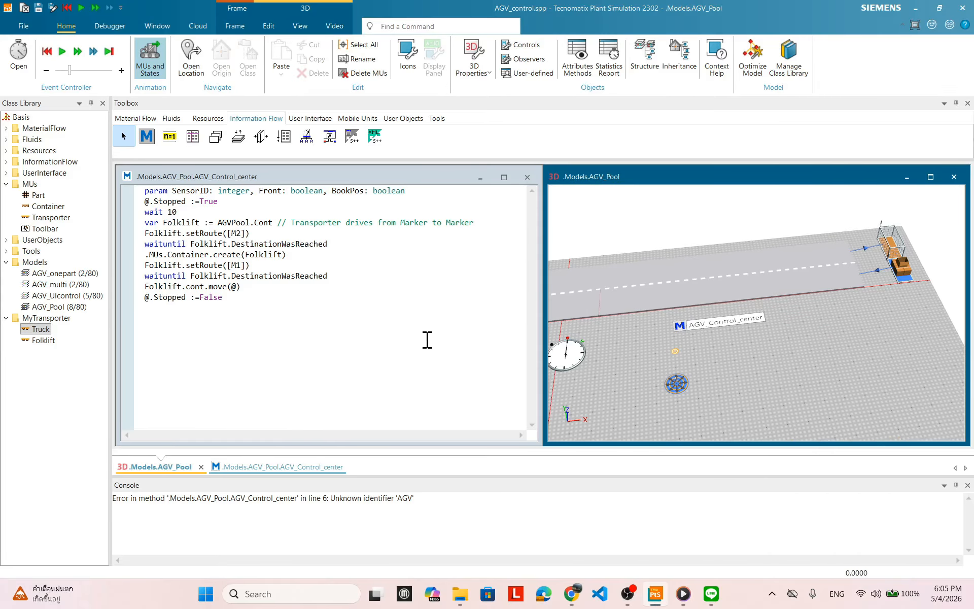
Step: Set the uniform scale in the Truck class's 3D properties to 3, and accept the settings of the class
{"action": "double_click", "coordinate": [45, 330]}
{"action": "left_click_drag", "start_coordinate": [540, 177], "coordinate": [649, 178]}
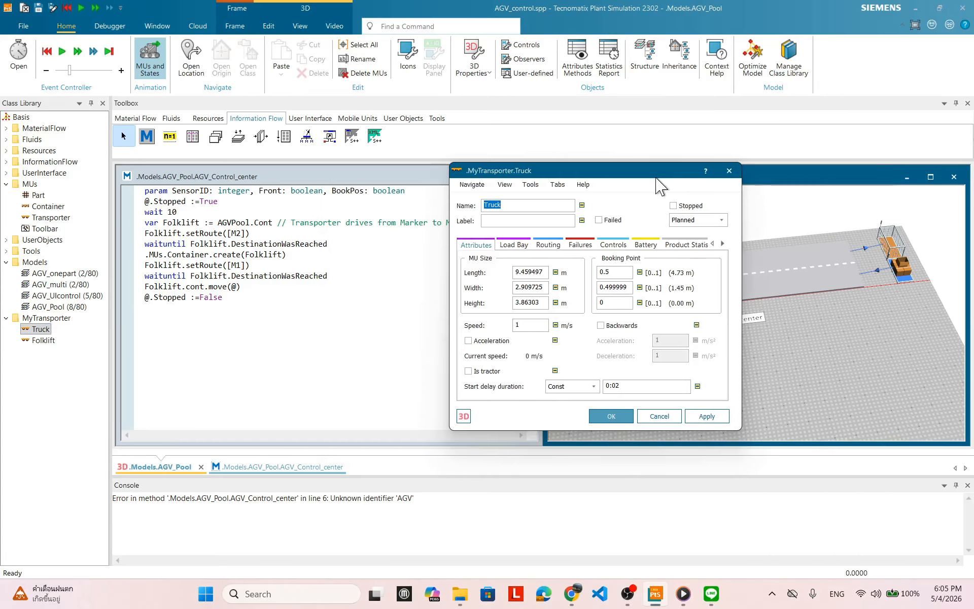
{"action": "left_click", "coordinate": [463, 417]}
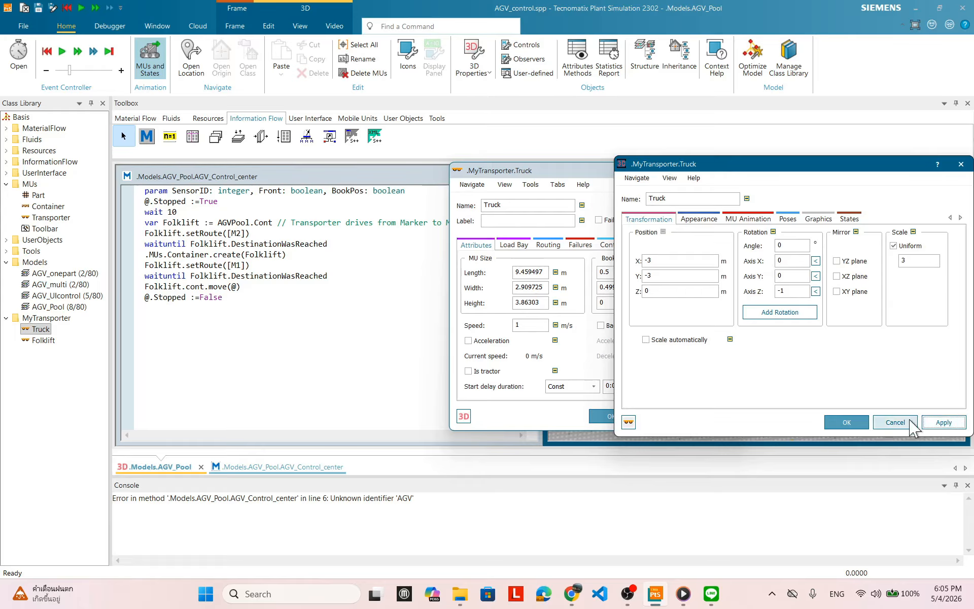
{"action": "left_click", "coordinate": [849, 422]}
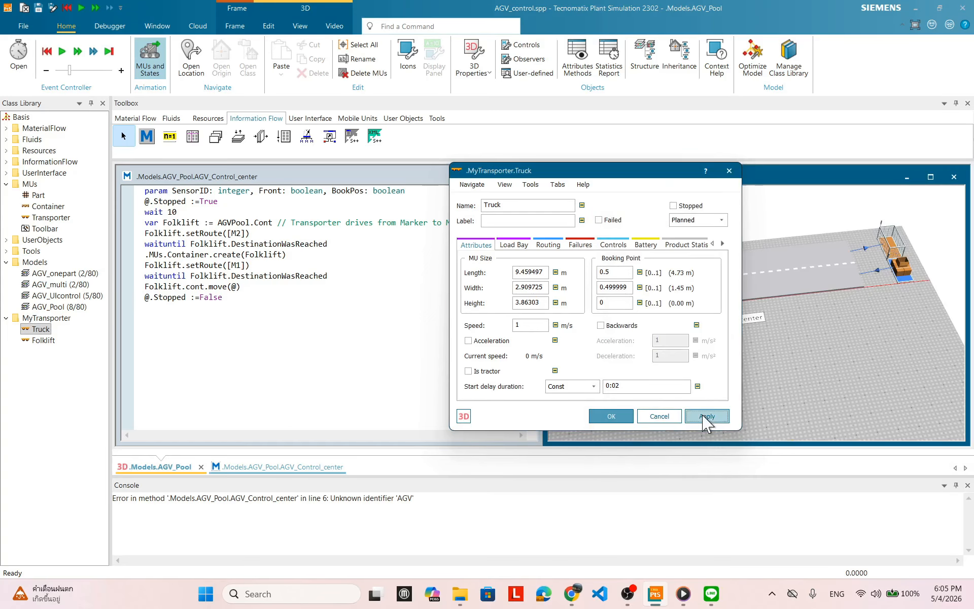
{"action": "left_click", "coordinate": [613, 416]}
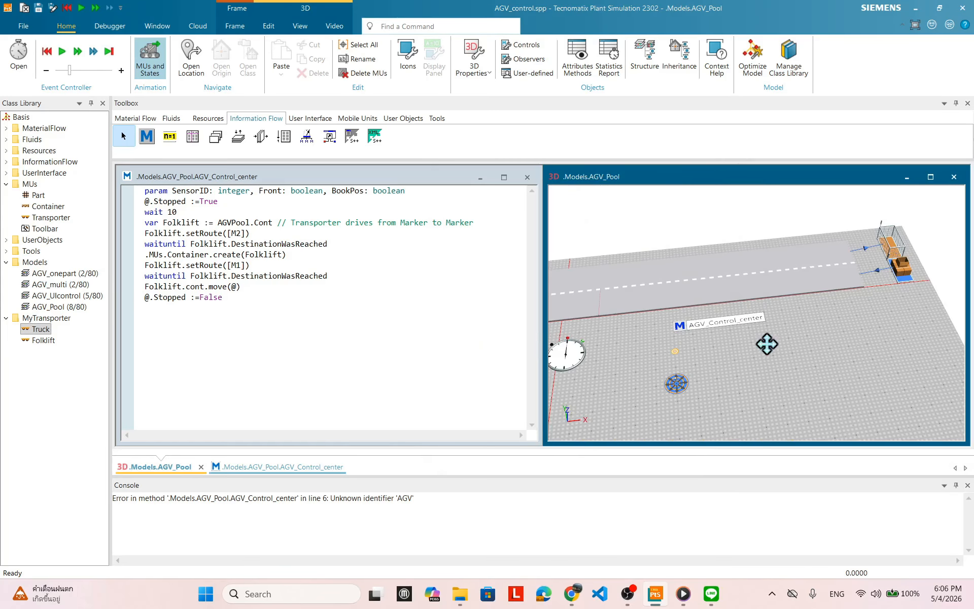
Step: Run the AGV_Pool simulation twice to check the size of the truck at scale 3, resetting it after each run
{"action": "right_click", "coordinate": [824, 373]}
{"action": "left_click", "coordinate": [825, 351]}
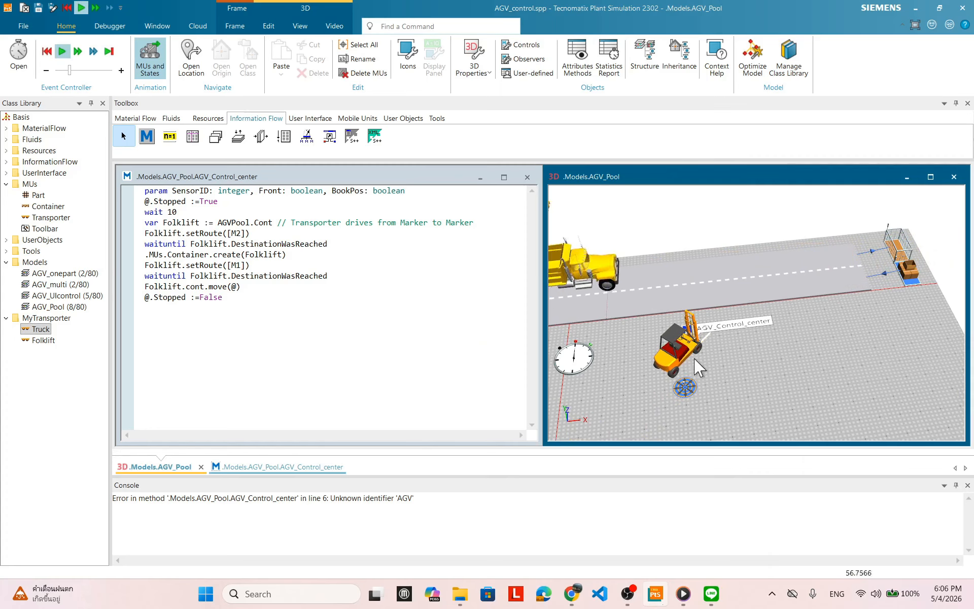
{"action": "right_click", "coordinate": [795, 347]}
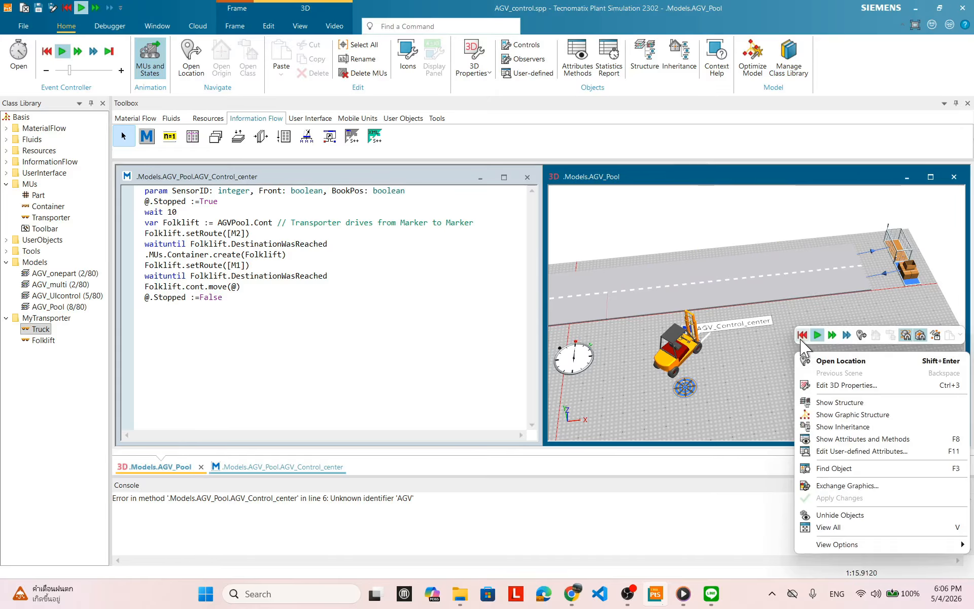
{"action": "left_click", "coordinate": [801, 334]}
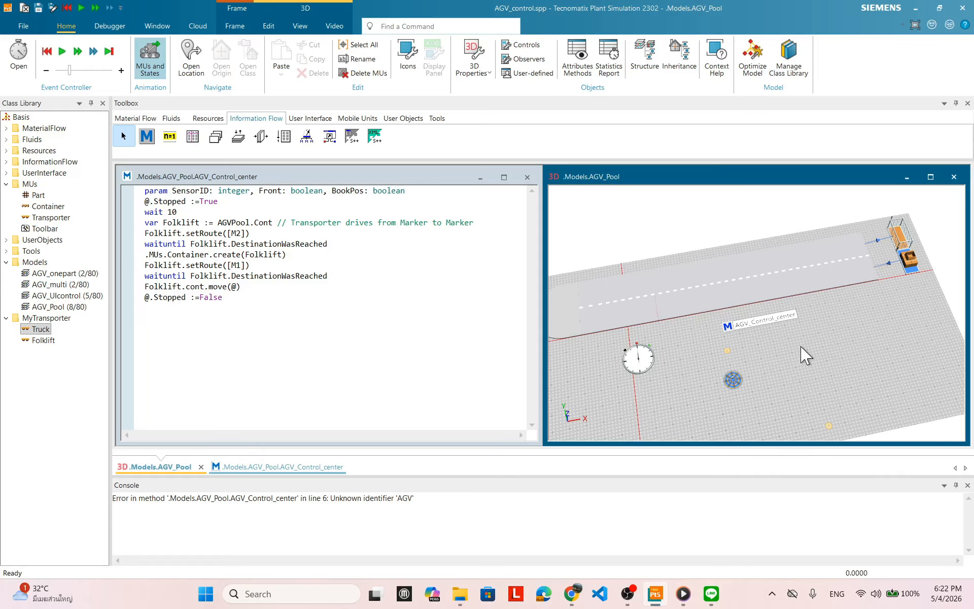
{"action": "right_click", "coordinate": [802, 348]}
{"action": "left_click", "coordinate": [825, 334]}
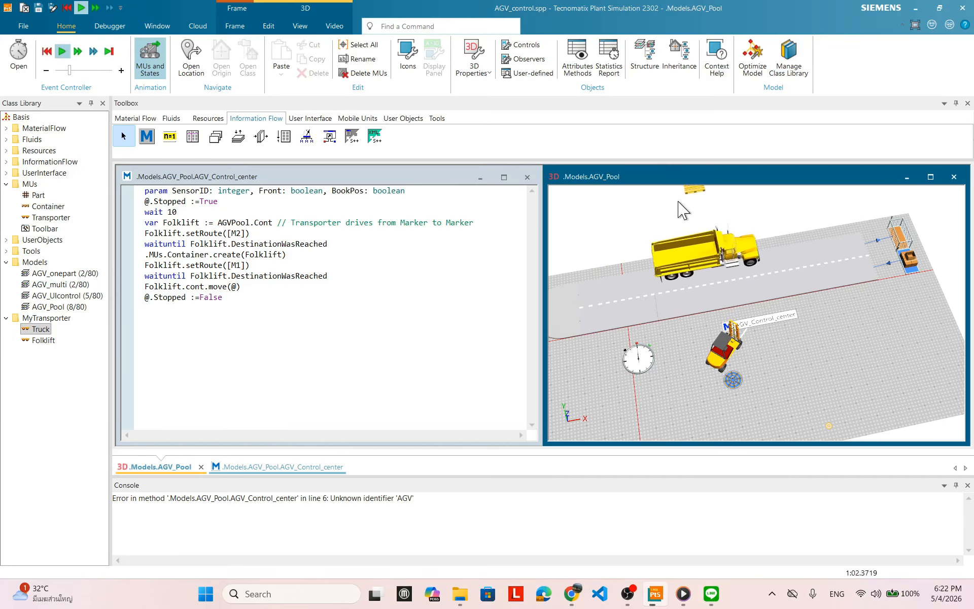
{"action": "right_click", "coordinate": [797, 326]}
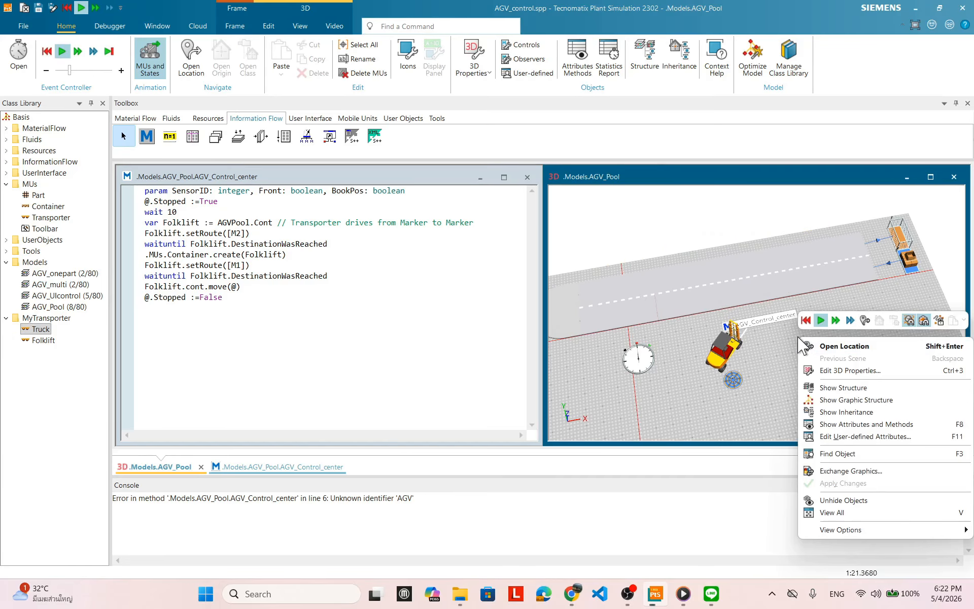
{"action": "left_click", "coordinate": [804, 320]}
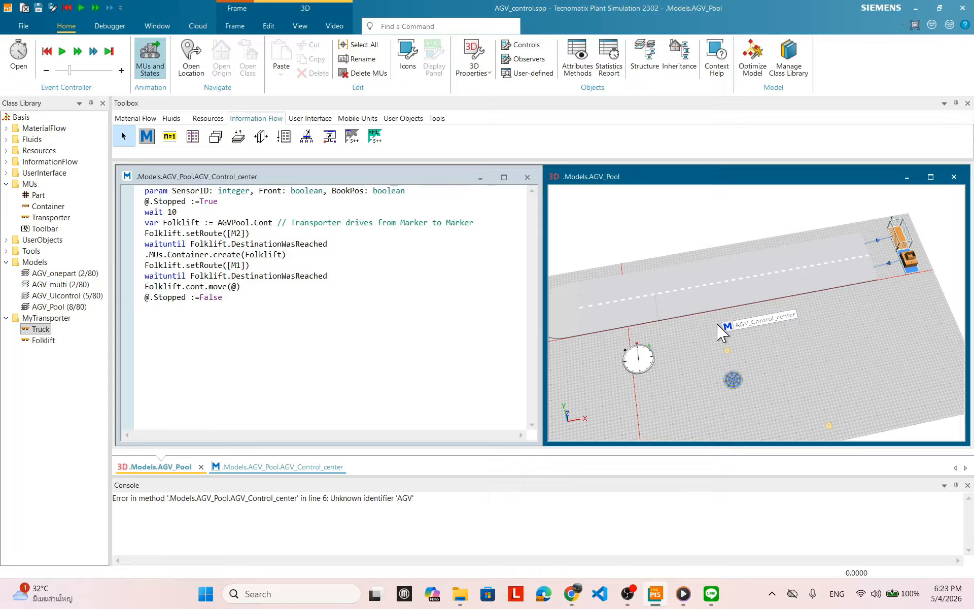
Step: Open the Truck class in its own 3D view, and bring up the properties of its dumptruck graphic
{"action": "right_click", "coordinate": [47, 331]}
{"action": "left_click", "coordinate": [106, 351]}
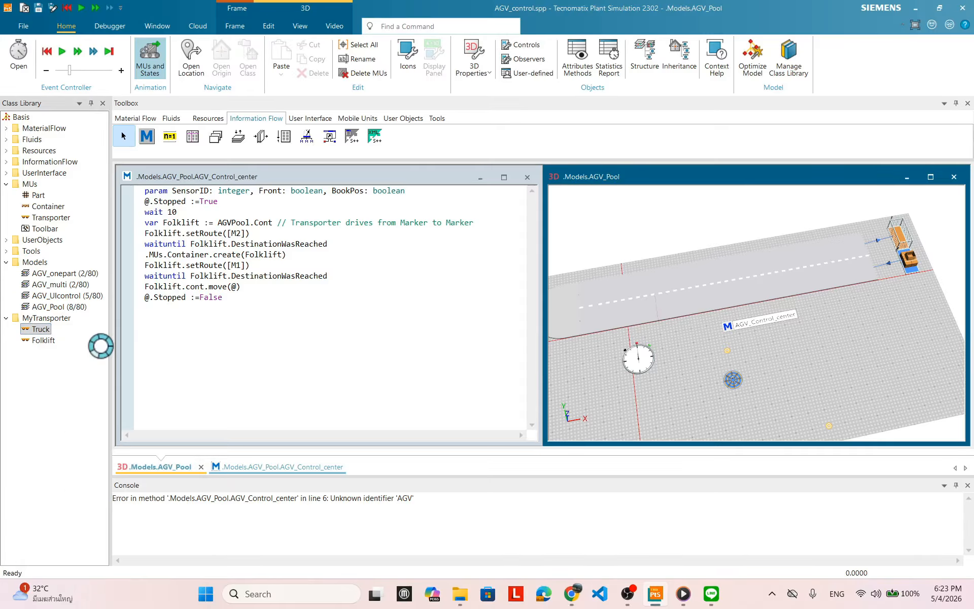
{"action": "double_click", "coordinate": [459, 329]}
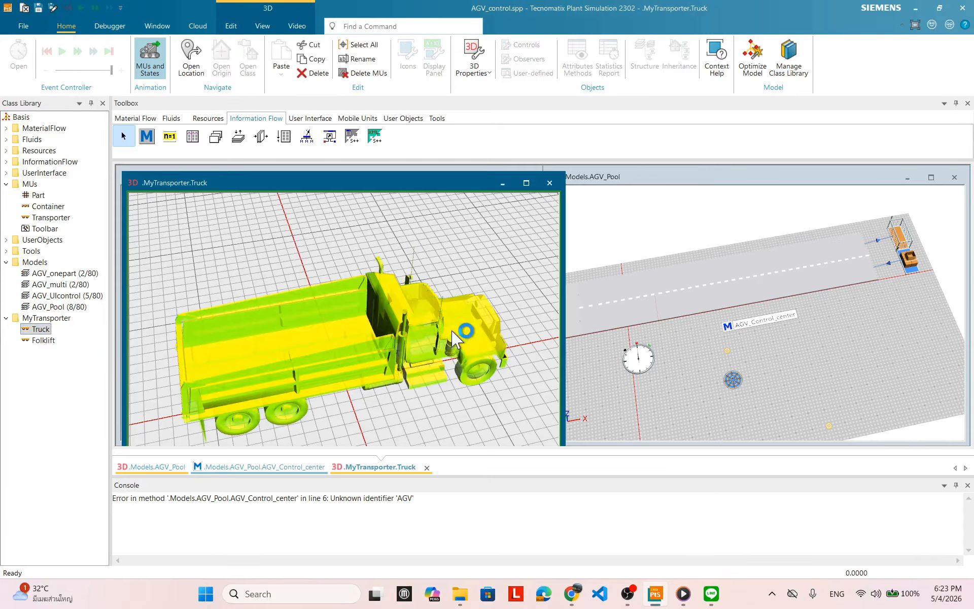
Step: Try a uniform scale of 1 on the Truck's dumptruck graphic, and discard the change
{"action": "left_click", "coordinate": [943, 292]}
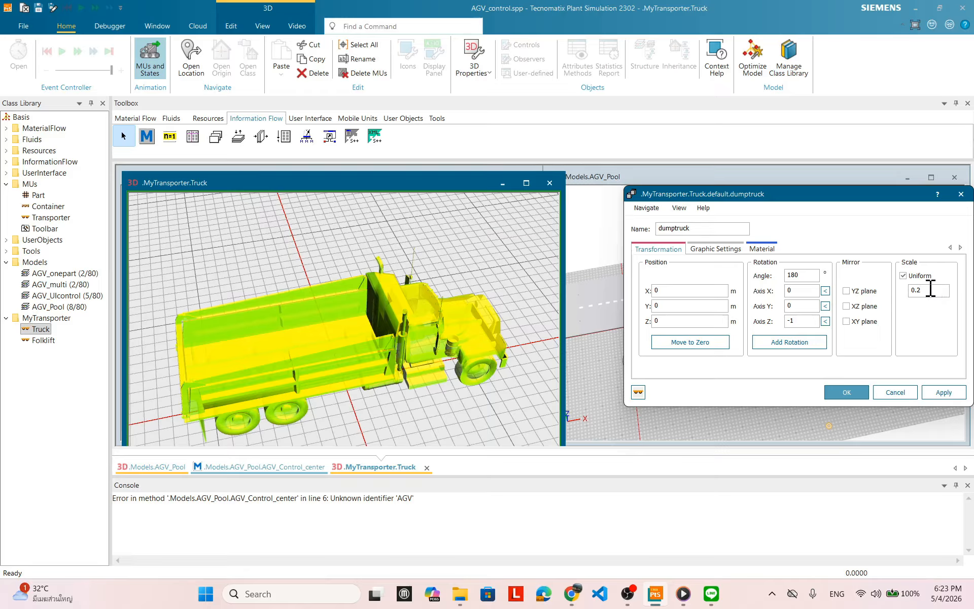
{"action": "type", "text": "1"}
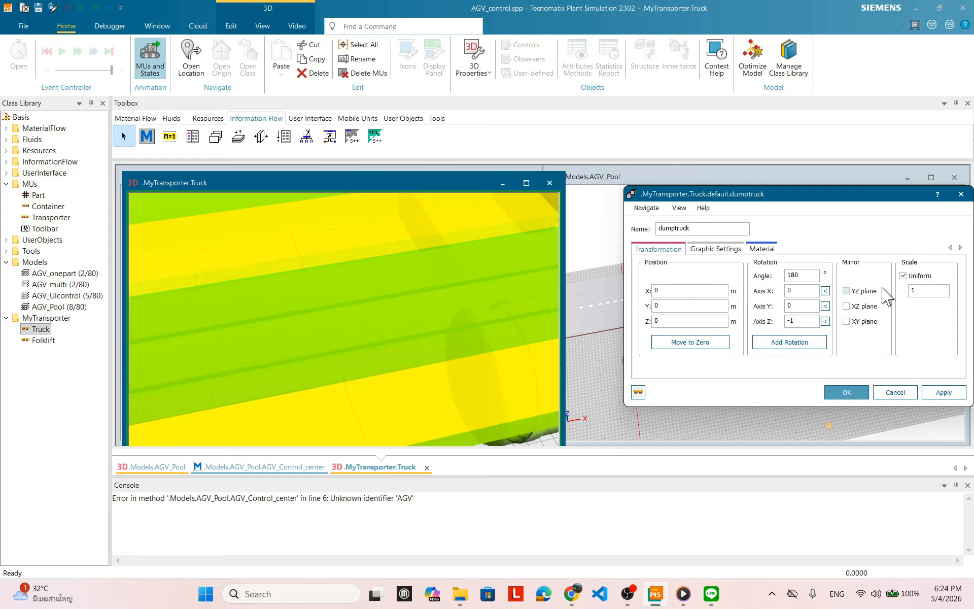
{"action": "left_click", "coordinate": [894, 393]}
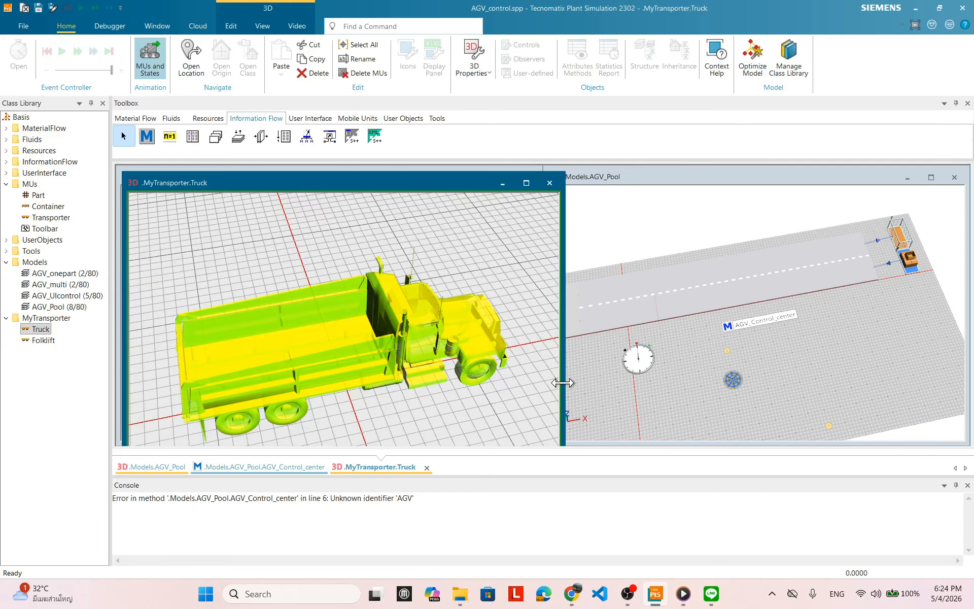
{"action": "double_click", "coordinate": [456, 327]}
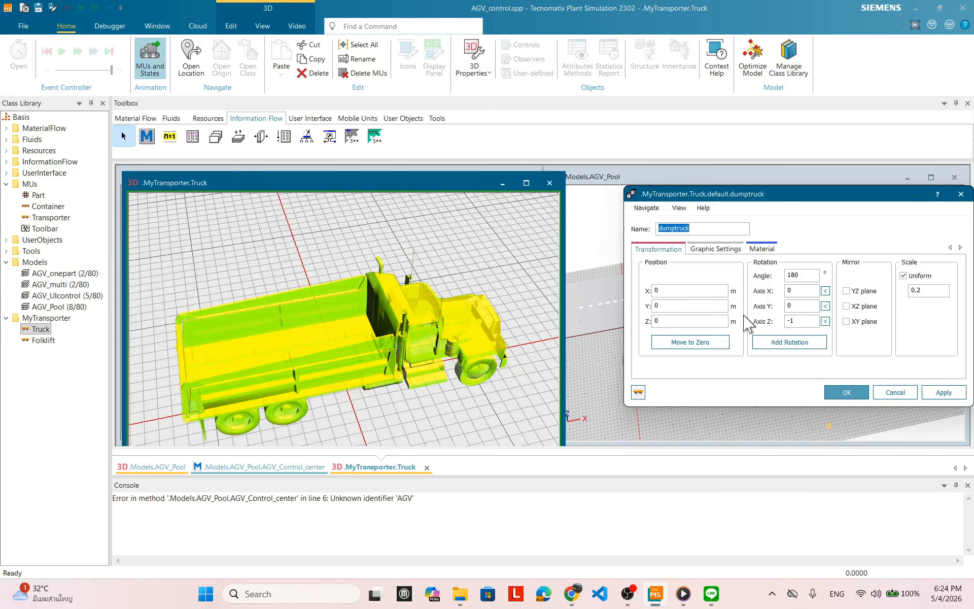
{"action": "left_click", "coordinate": [895, 393]}
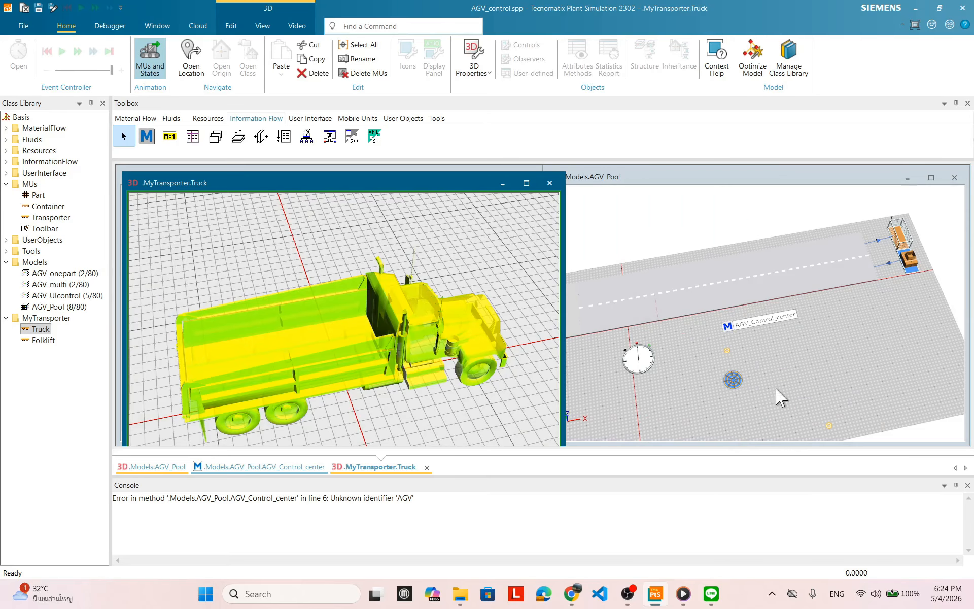
Step: Review the MU animation paths in the Truck class's 3D properties, and close them without changes
{"action": "left_click", "coordinate": [477, 413]}
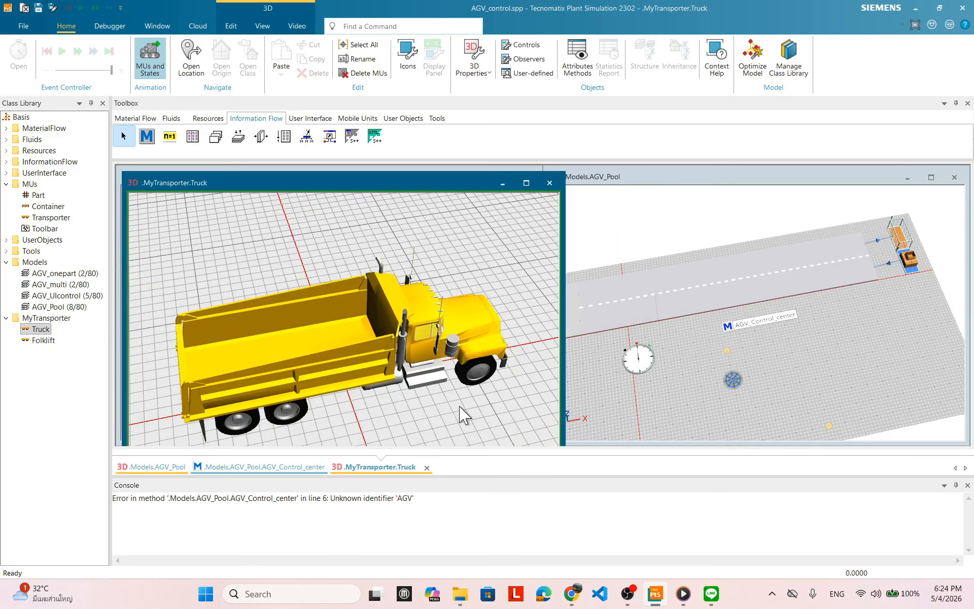
{"action": "right_click", "coordinate": [470, 258]}
{"action": "left_click", "coordinate": [517, 292]}
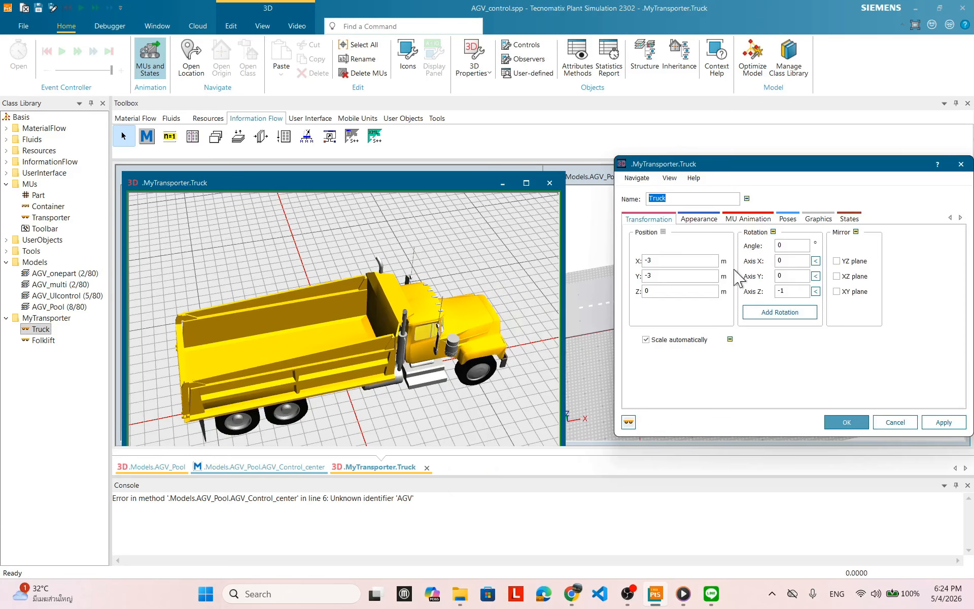
{"action": "left_click", "coordinate": [748, 218]}
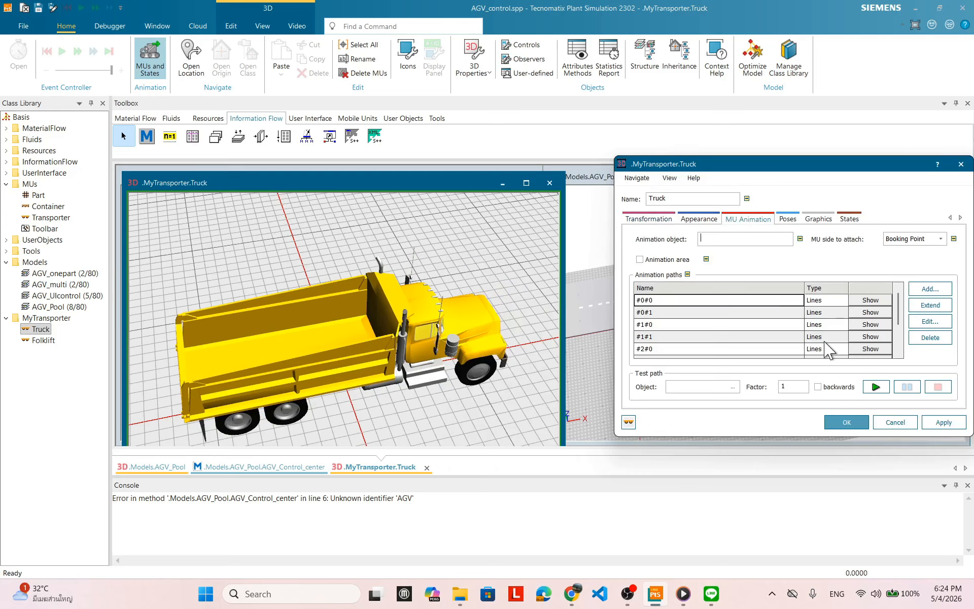
{"action": "left_click", "coordinate": [907, 428]}
Step: Show animation path #0#0 from the Truck's MU animation settings, examine its position relative to the truck, and close the properties without changes
{"action": "right_click", "coordinate": [475, 236]}
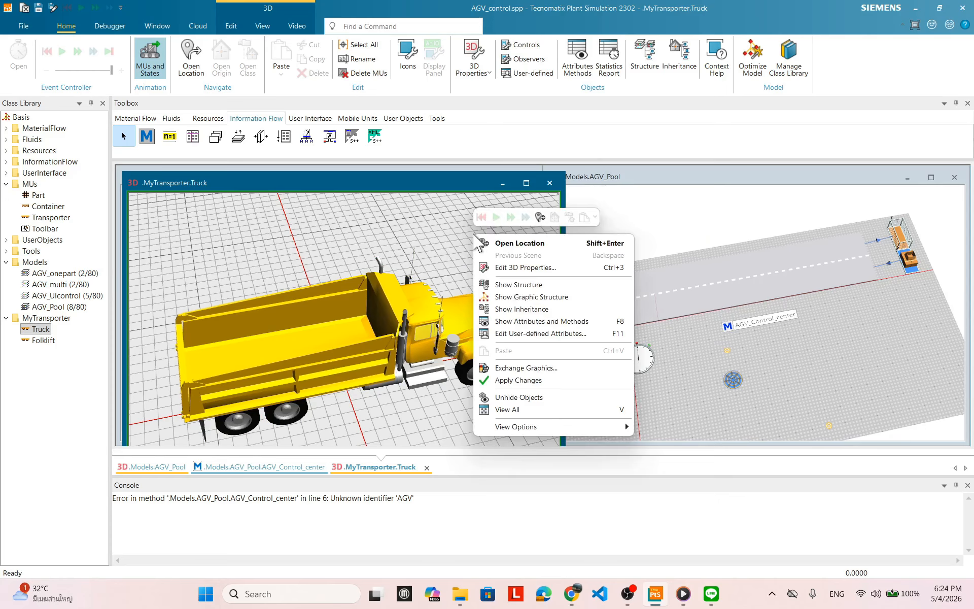
{"action": "left_click", "coordinate": [517, 267]}
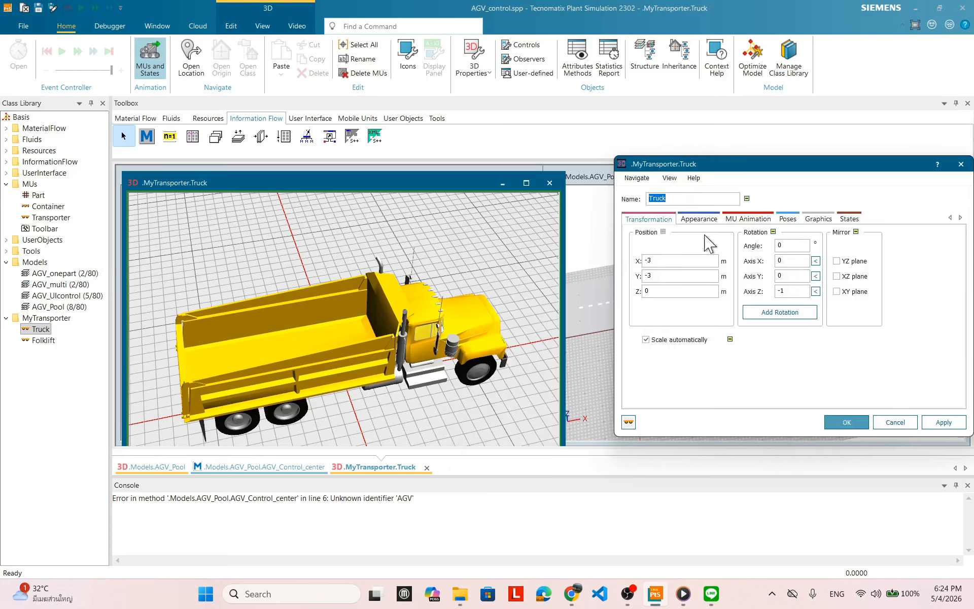
{"action": "left_click", "coordinate": [738, 223]}
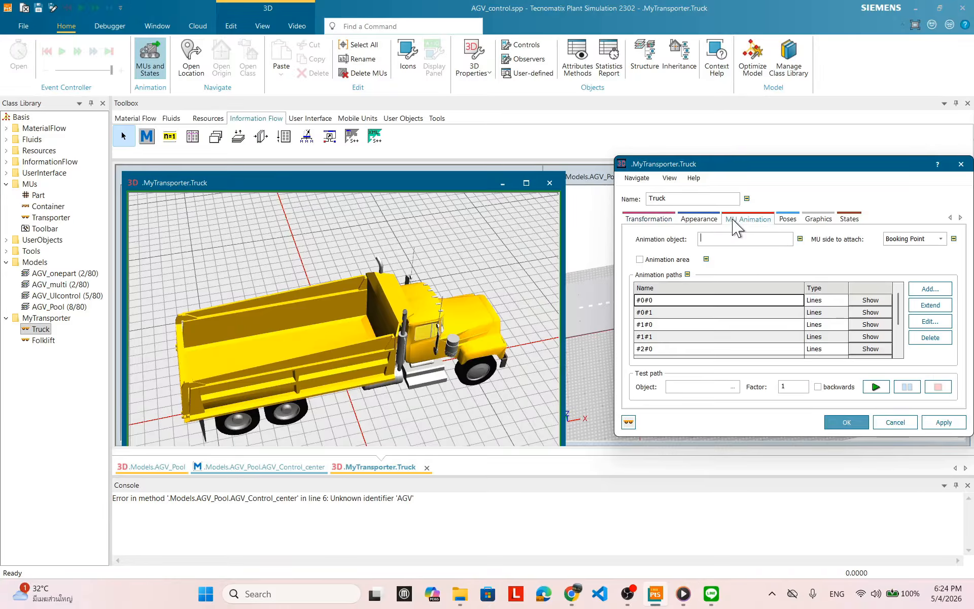
{"action": "left_click", "coordinate": [871, 300]}
{"action": "mouse_move", "coordinate": [431, 258]}
{"action": "left_mouse_down"}
{"action": "mouse_move", "coordinate": [401, 281]}
{"action": "mouse_move", "coordinate": [427, 240]}
{"action": "left_mouse_up"}
{"action": "left_click_drag", "start_coordinate": [485, 315], "coordinate": [478, 409]}
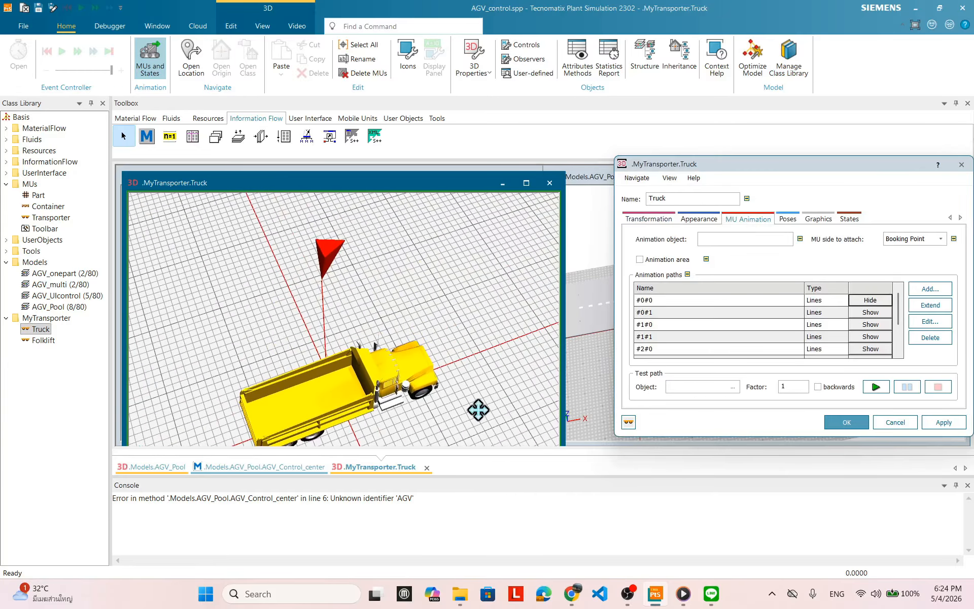
{"action": "left_click_drag", "start_coordinate": [424, 358], "coordinate": [423, 325]}
{"action": "left_click_drag", "start_coordinate": [361, 289], "coordinate": [261, 292]}
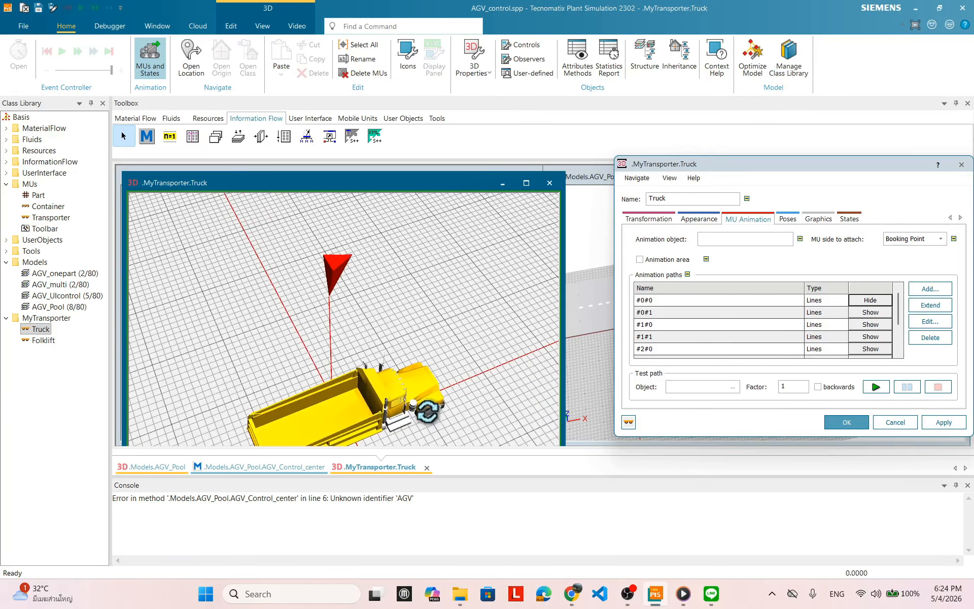
{"action": "left_click_drag", "start_coordinate": [426, 404], "coordinate": [428, 406]}
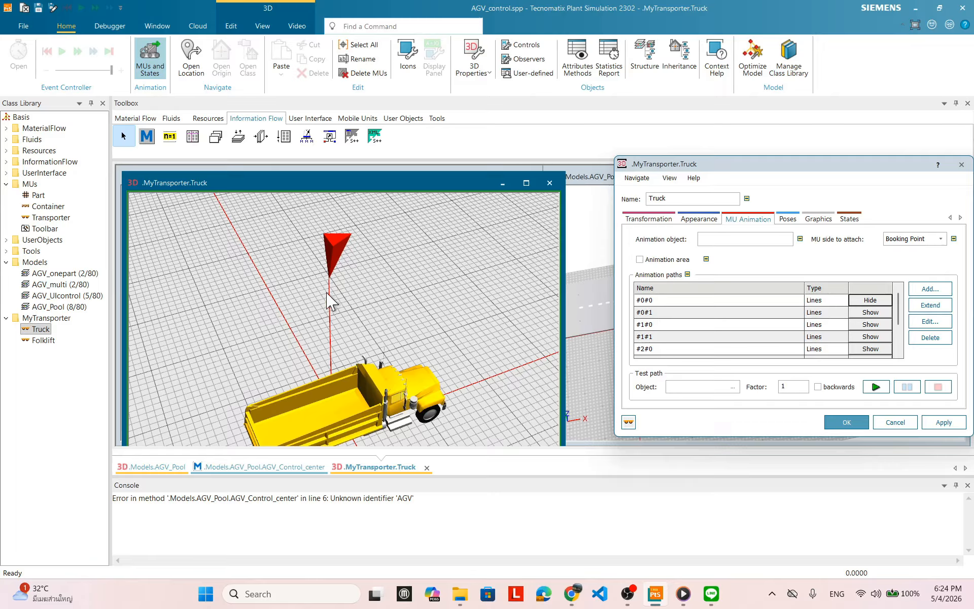
{"action": "left_click_drag", "start_coordinate": [331, 301], "coordinate": [384, 303]}
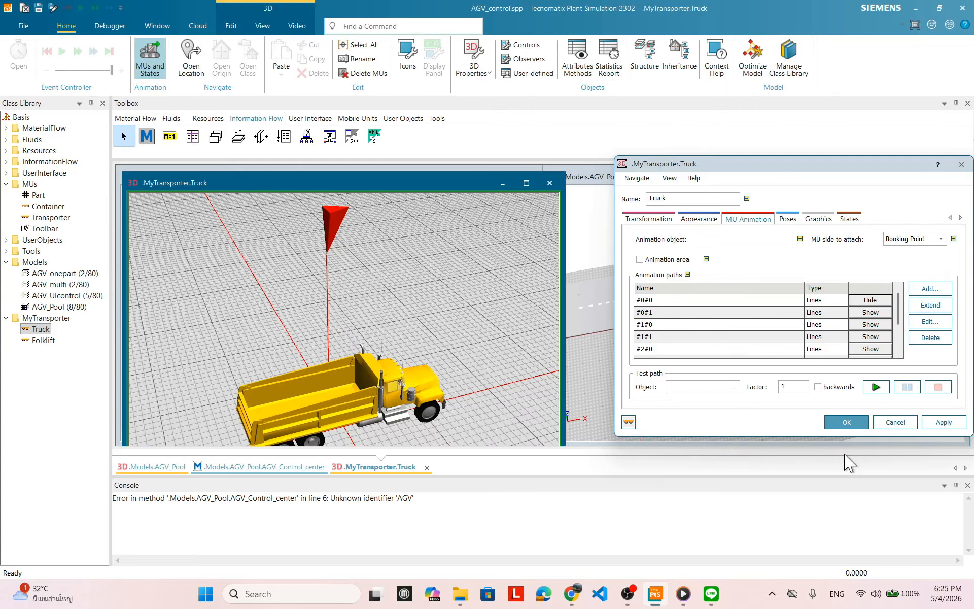
{"action": "left_click", "coordinate": [894, 423]}
Step: Set the uniform scale of the Truck's dumptruck graphic to 1, and apply it
{"action": "left_click", "coordinate": [741, 379]}
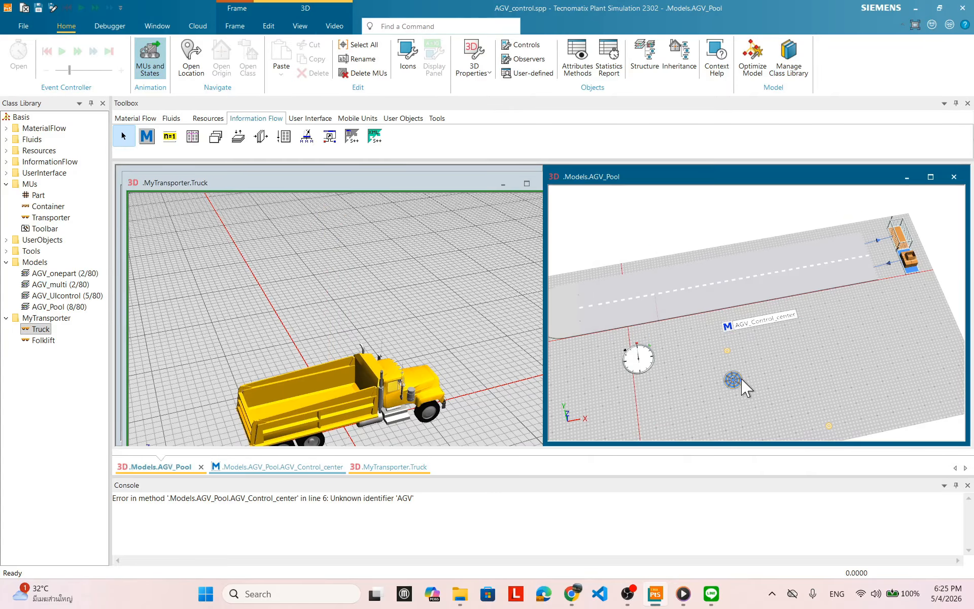
{"action": "left_click", "coordinate": [370, 393]}
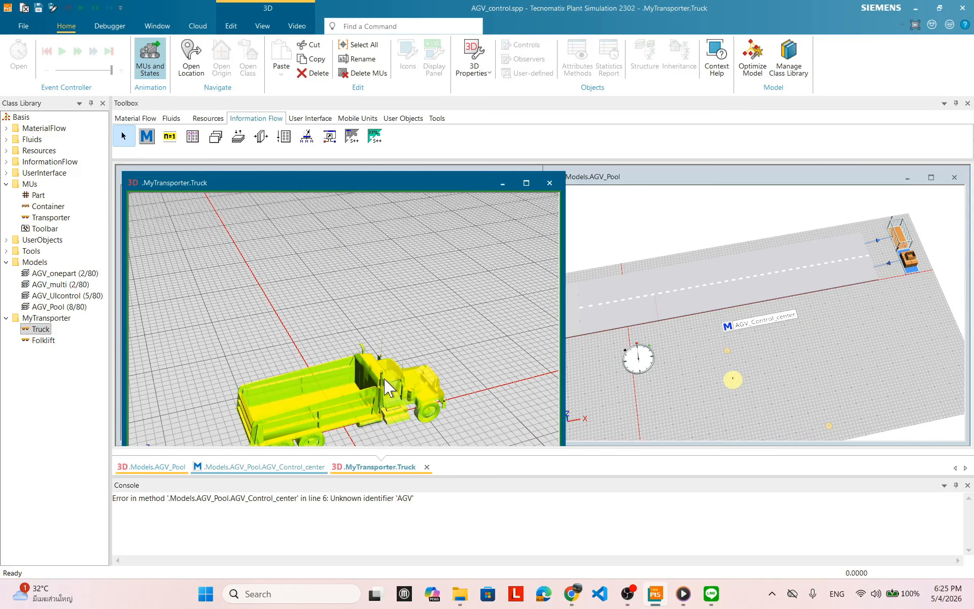
{"action": "double_click", "coordinate": [405, 395]}
{"action": "double_click", "coordinate": [906, 290]}
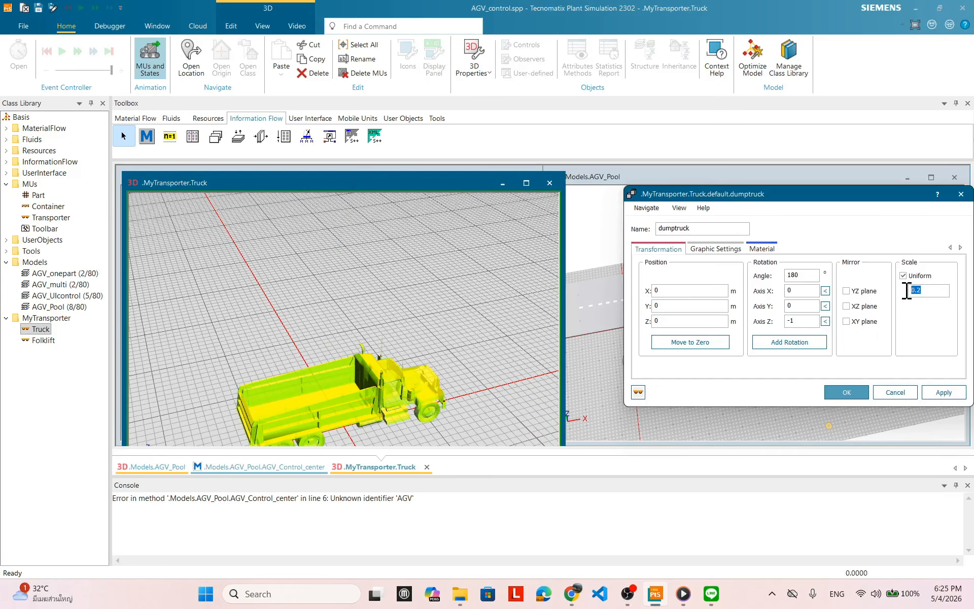
{"action": "type", "text": "1"}
{"action": "left_click", "coordinate": [944, 392]}
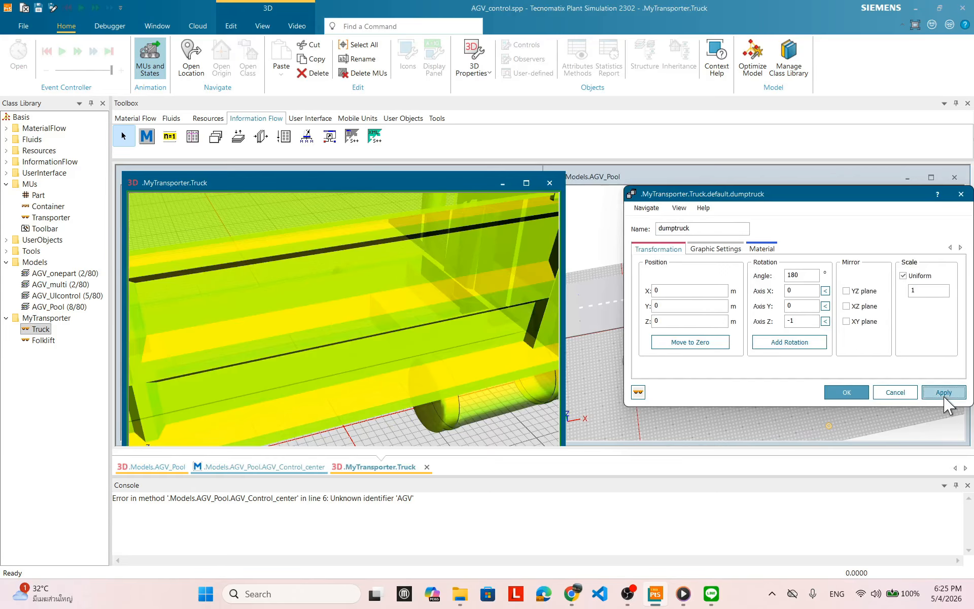
Step: Confirm the dumptruck graphic's properties, and inspect the whole truck in the Truck class's 3D view
{"action": "left_click", "coordinate": [845, 392]}
{"action": "scroll", "coordinate": [420, 288], "scroll_direction": "down", "scroll_amount": 5}
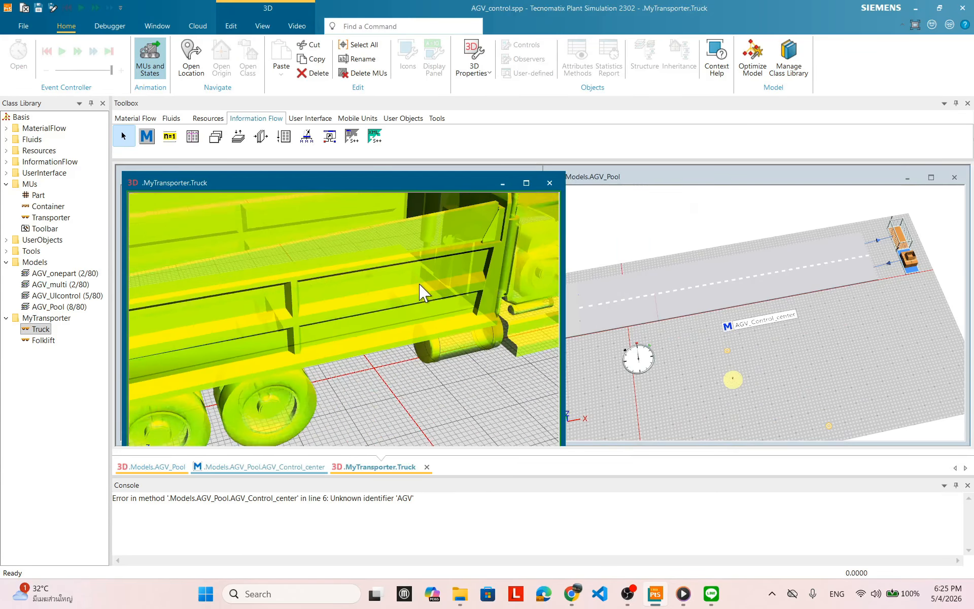
{"action": "left_click_drag", "start_coordinate": [424, 294], "coordinate": [413, 398]}
{"action": "scroll", "coordinate": [425, 370], "scroll_direction": "down", "scroll_amount": 5}
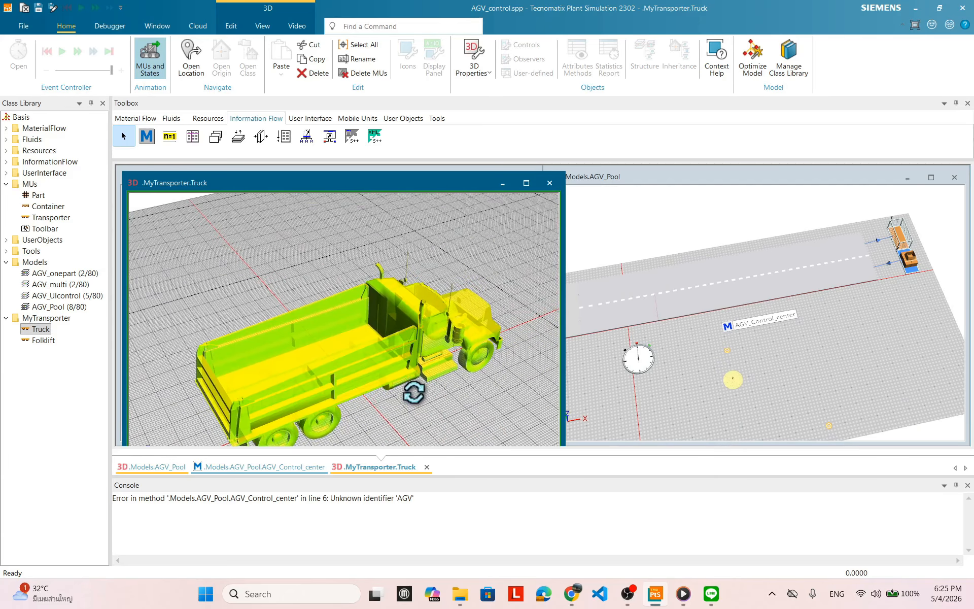
{"action": "left_click", "coordinate": [302, 266]}
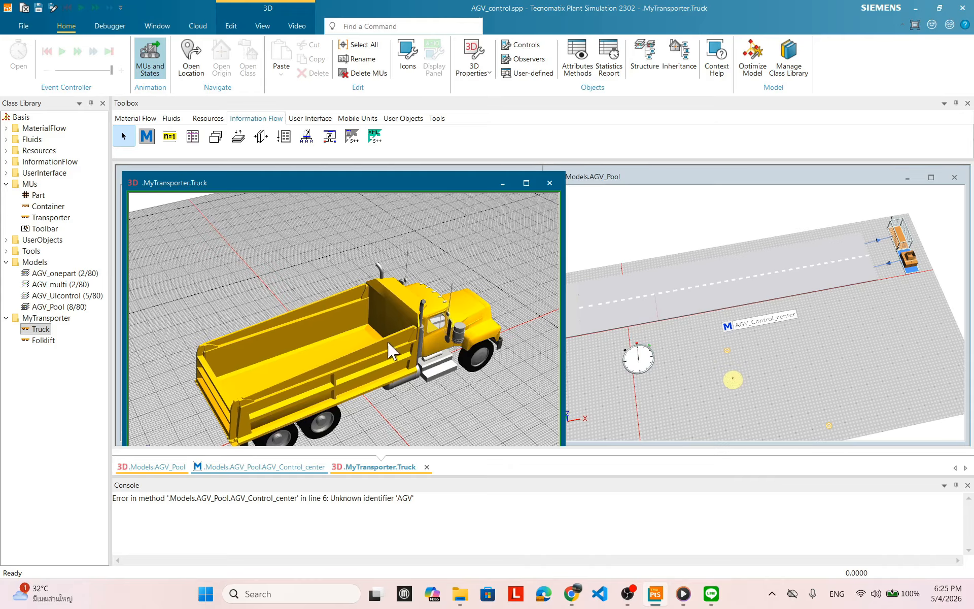
Step: Show animation path #0#0 from the Truck's MU animation settings, and examine where it sits in the truck bed
{"action": "right_click", "coordinate": [459, 232]}
{"action": "left_click", "coordinate": [484, 269]}
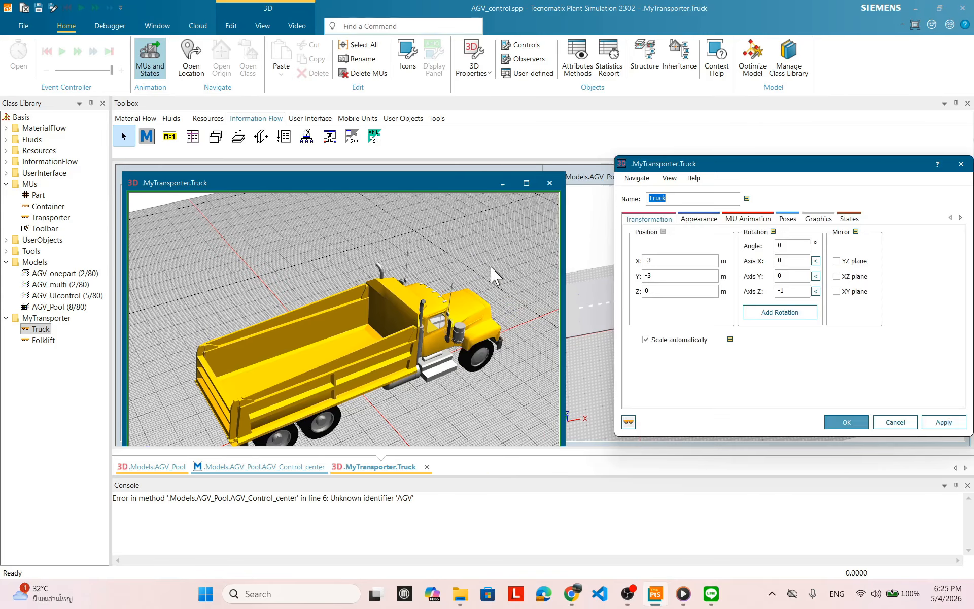
{"action": "left_click", "coordinate": [748, 219]}
{"action": "left_click", "coordinate": [863, 299]}
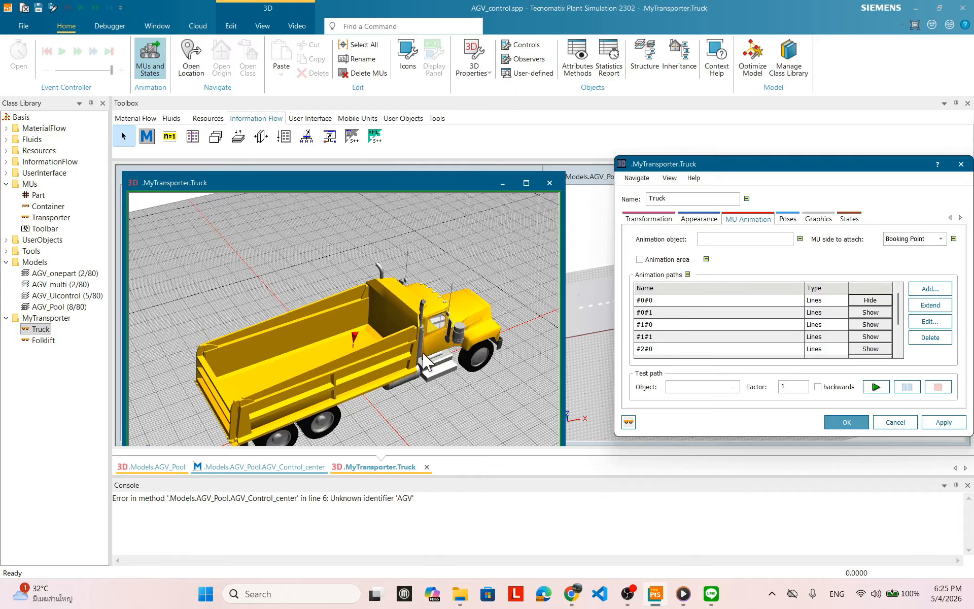
{"action": "scroll", "coordinate": [447, 329], "scroll_direction": "up", "scroll_amount": 2}
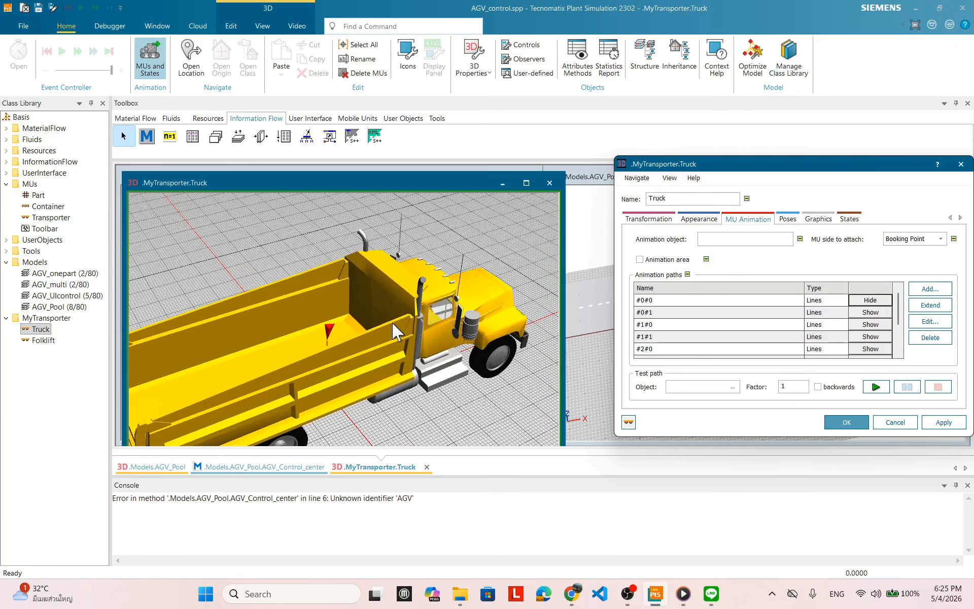
{"action": "left_click_drag", "start_coordinate": [332, 351], "coordinate": [367, 336]}
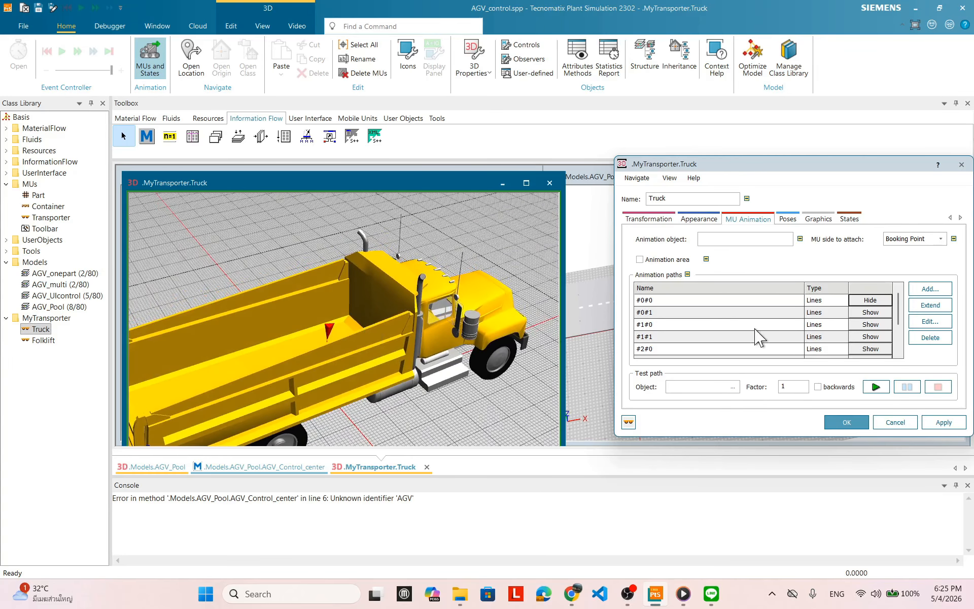
Step: Review the anchor points of animation path #0#0, and close the Truck's properties and 3D view without changes
{"action": "left_click", "coordinate": [930, 321]}
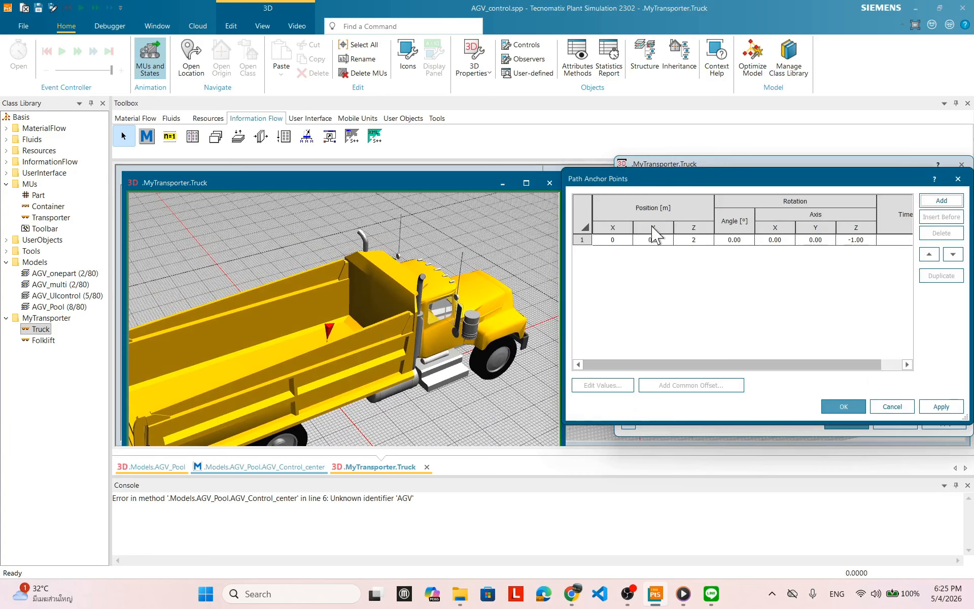
{"action": "left_click", "coordinate": [893, 407]}
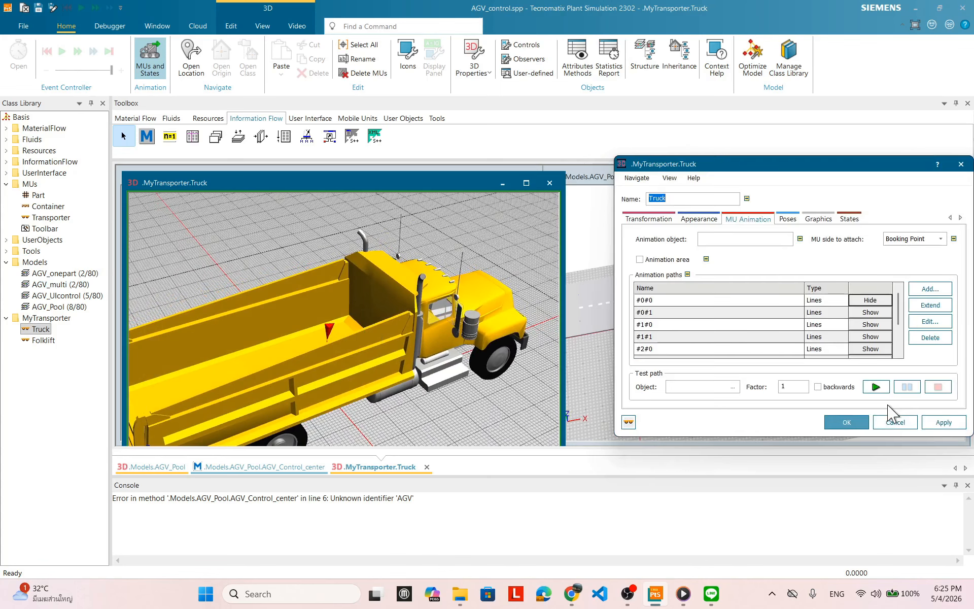
{"action": "left_click", "coordinate": [897, 425]}
{"action": "left_click_drag", "start_coordinate": [345, 340], "coordinate": [416, 322]}
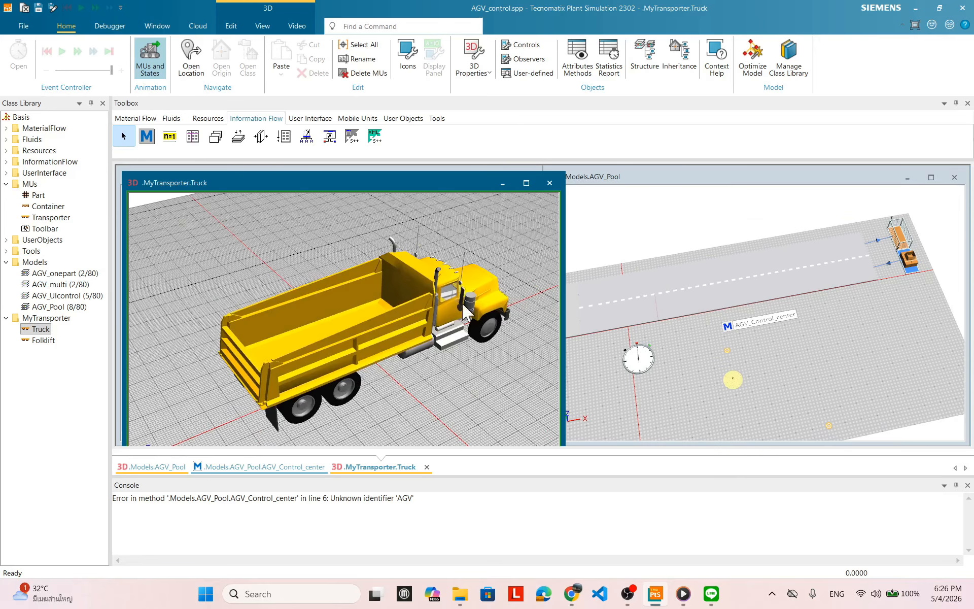
{"action": "left_click", "coordinate": [550, 183]}
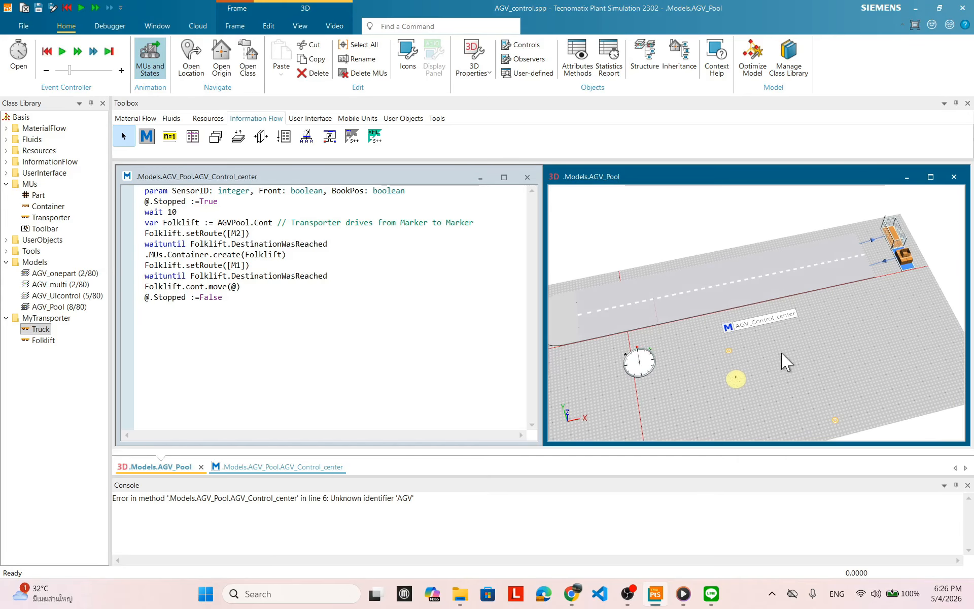
Step: Run the AGV_Pool simulation to check the truck and forklift, and reset it
{"action": "right_click", "coordinate": [844, 342]}
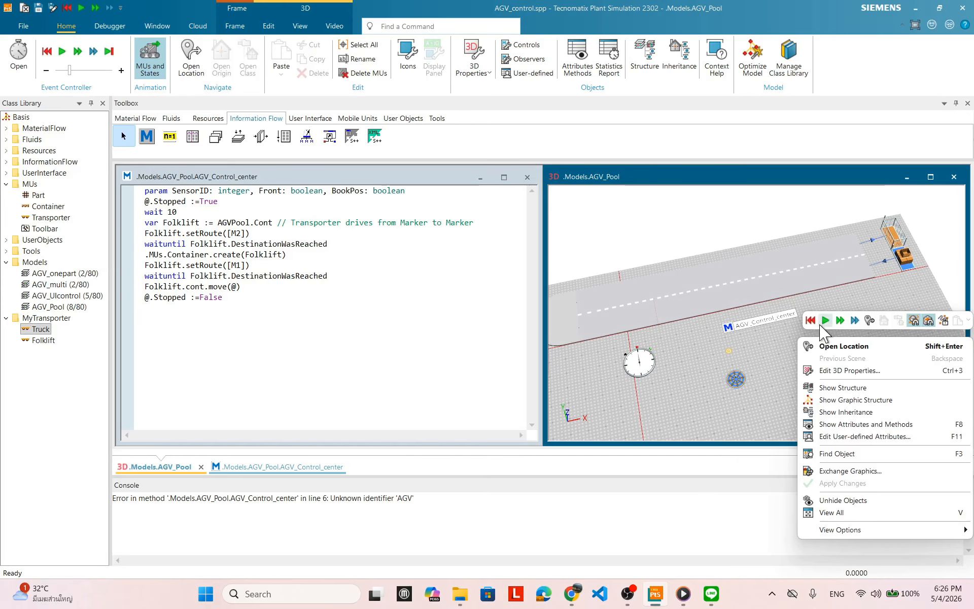
{"action": "left_click", "coordinate": [824, 321]}
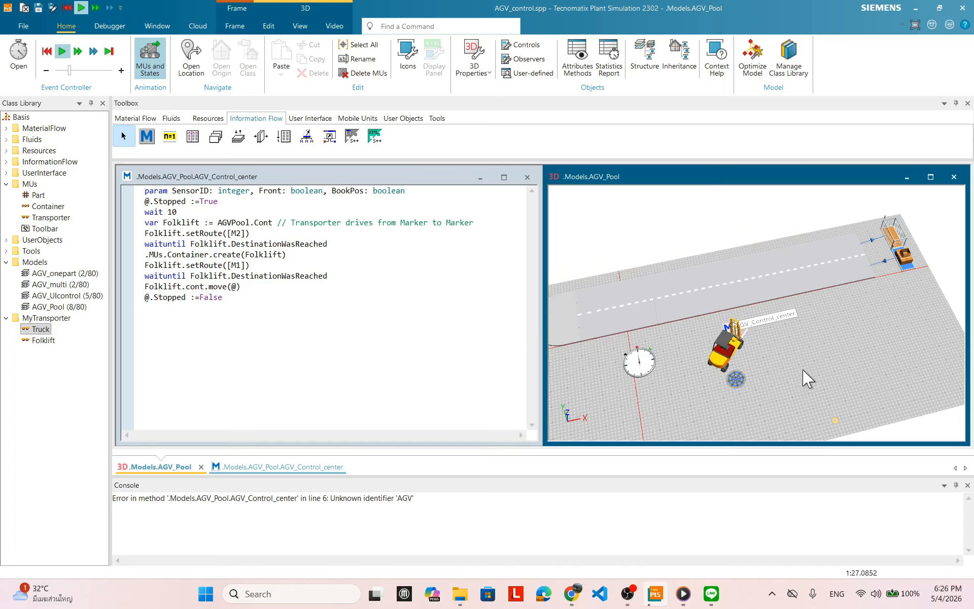
{"action": "right_click", "coordinate": [816, 344]}
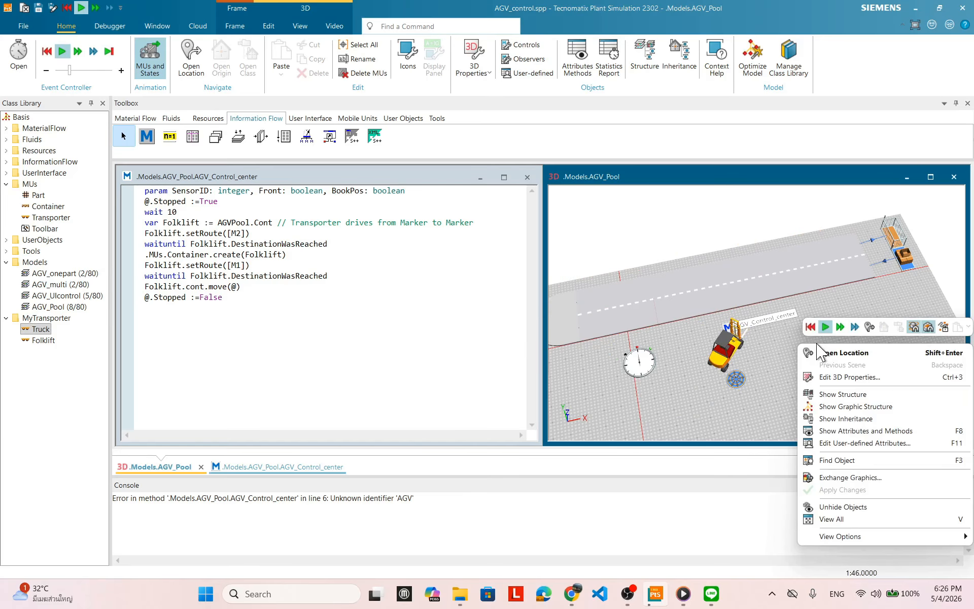
{"action": "left_click", "coordinate": [811, 327]}
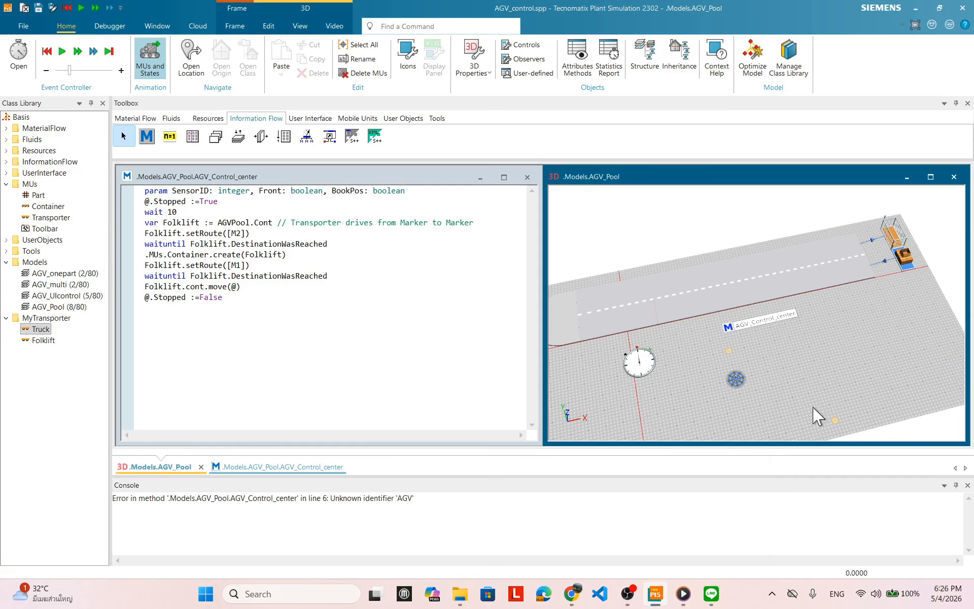
Step: Try turning off automatic scaling in the Truck's 3D properties with animation path #0#0 shown, and discard the change
{"action": "right_click", "coordinate": [43, 331]}
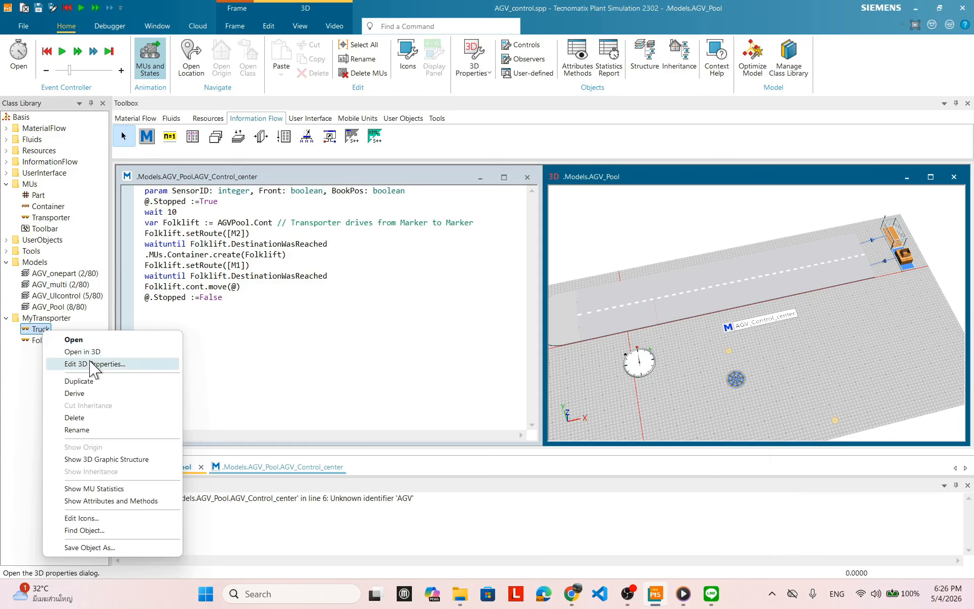
{"action": "left_click", "coordinate": [28, 370]}
{"action": "double_click", "coordinate": [43, 330]}
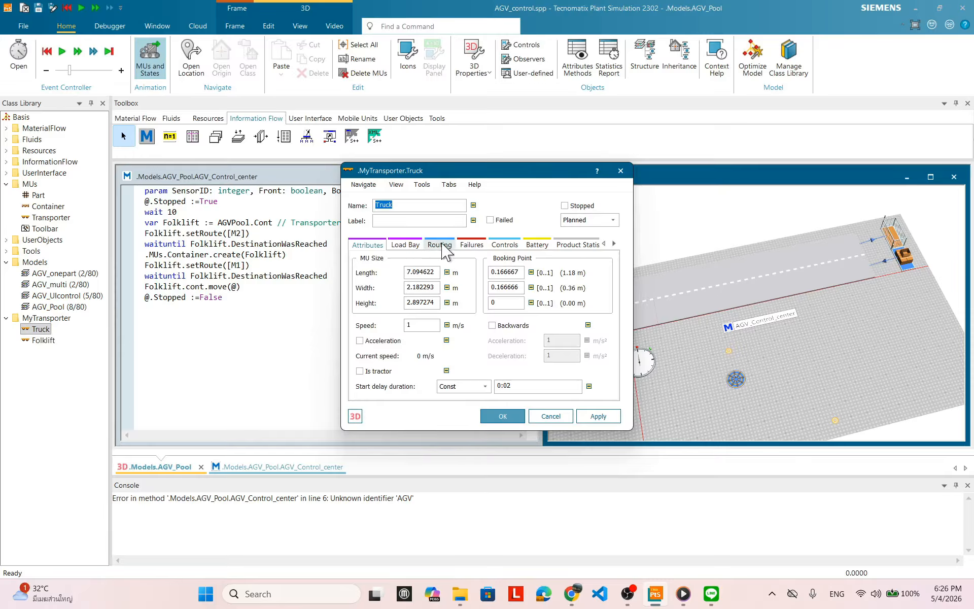
{"action": "left_click", "coordinate": [355, 415]}
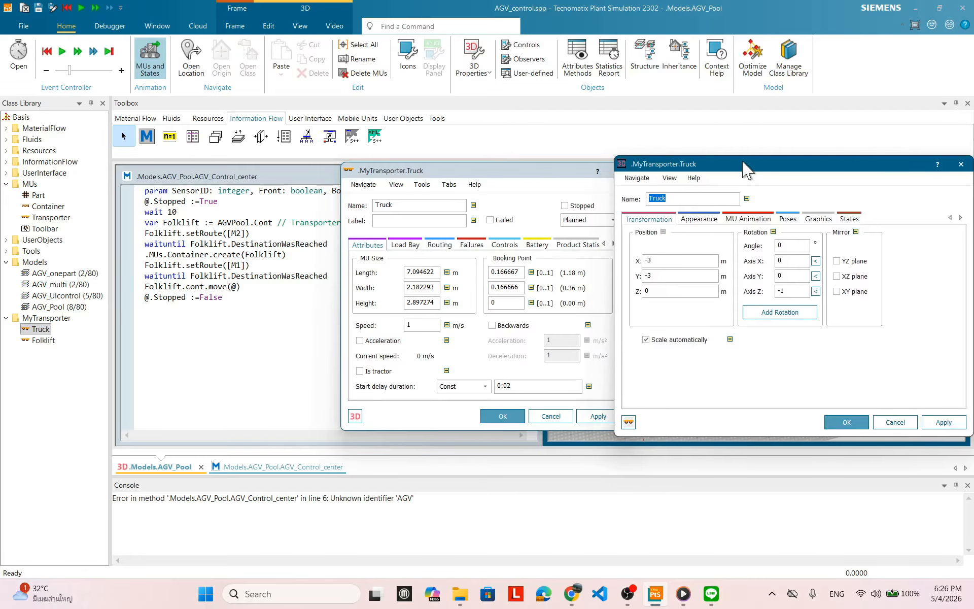
{"action": "left_click_drag", "start_coordinate": [746, 170], "coordinate": [524, 184]}
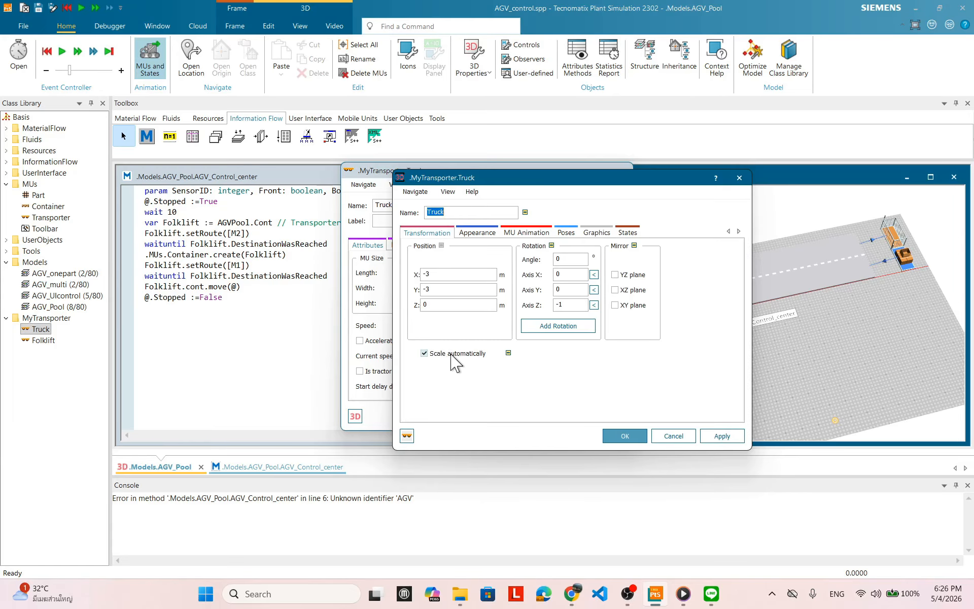
{"action": "left_click", "coordinate": [424, 353]}
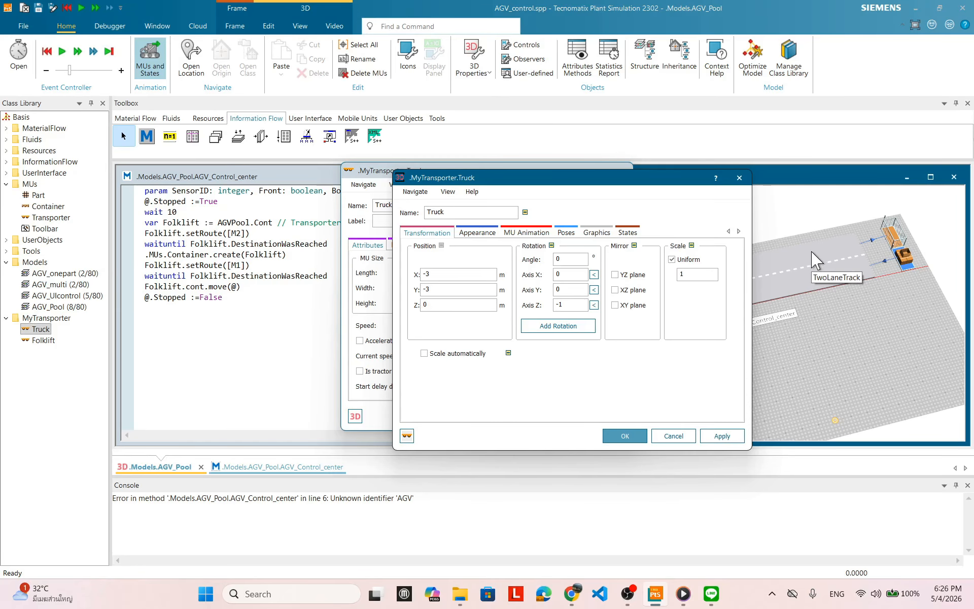
{"action": "left_click", "coordinate": [528, 233]}
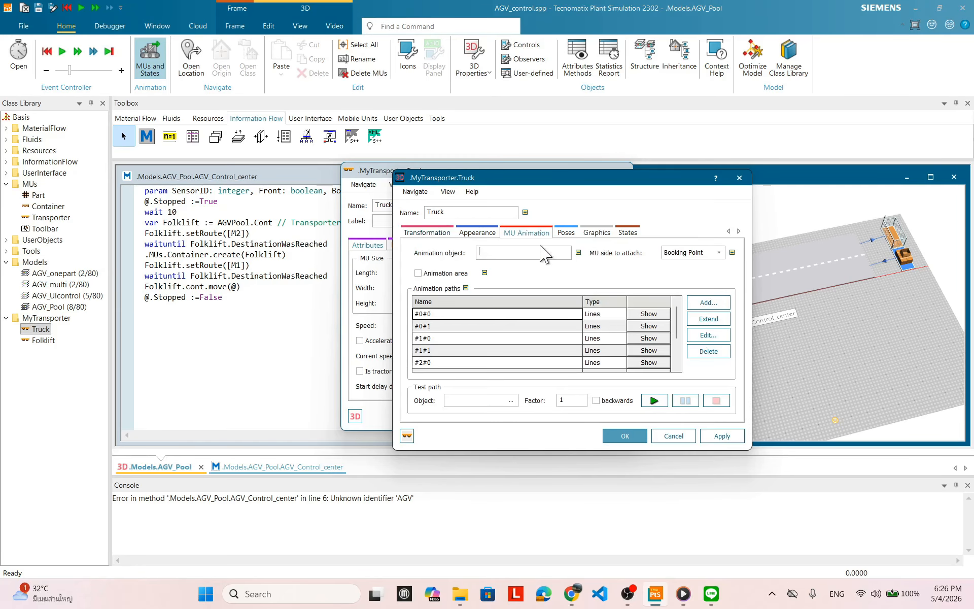
{"action": "left_click", "coordinate": [648, 313]}
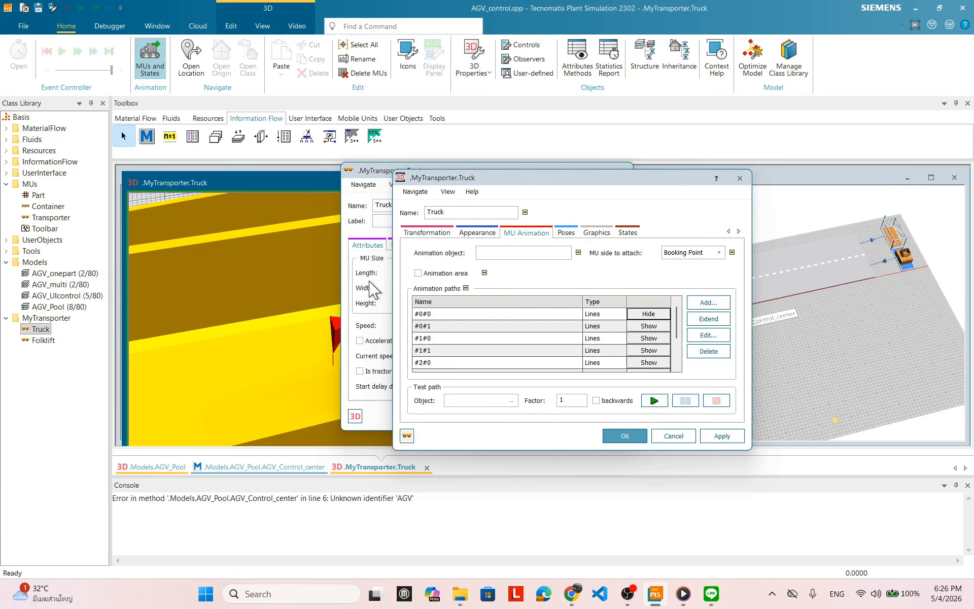
{"action": "left_click", "coordinate": [673, 436]}
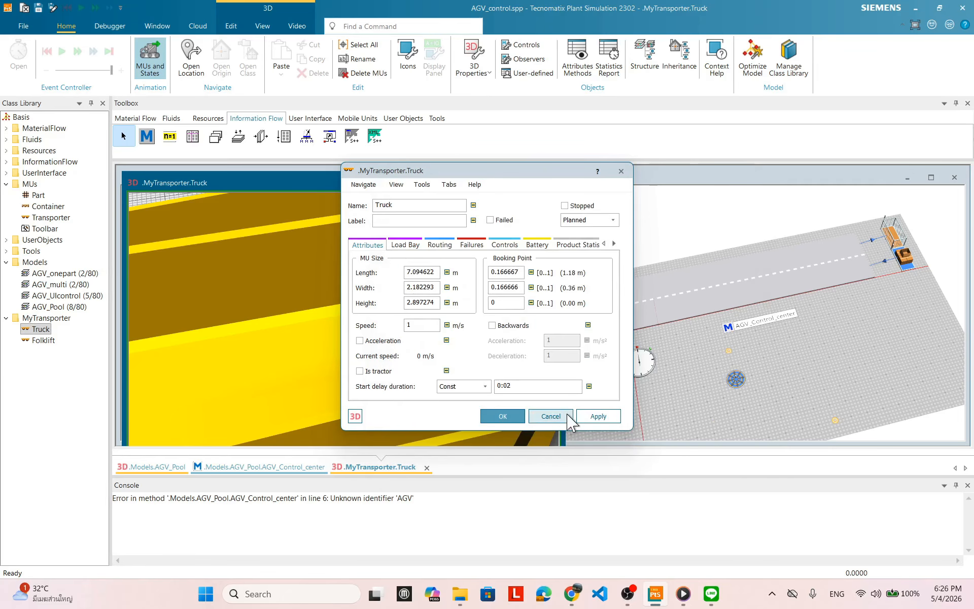
{"action": "left_click", "coordinate": [554, 414]}
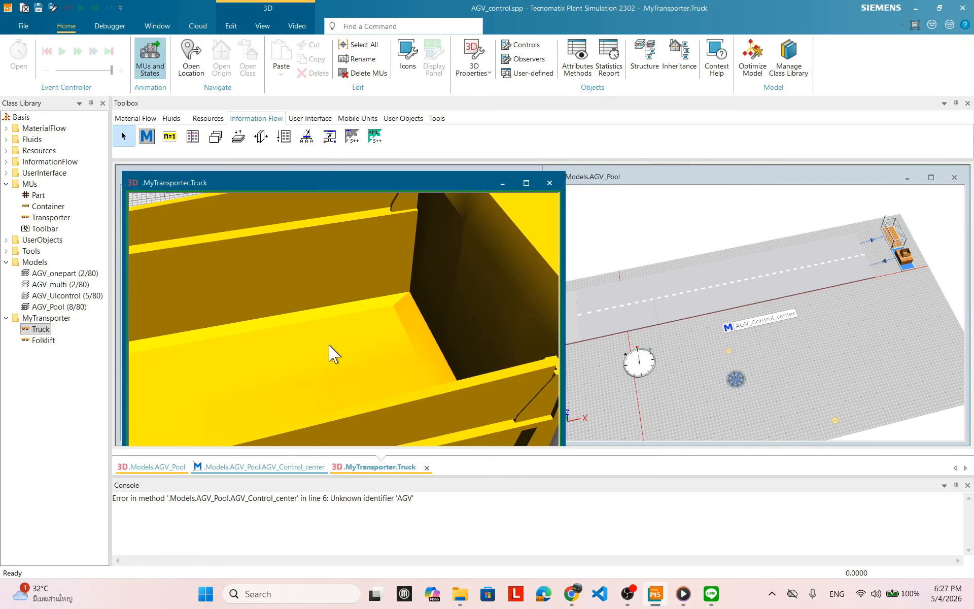
Step: Inspect the whole truck in the Truck class's 3D view, and close the view
{"action": "scroll", "coordinate": [324, 350], "scroll_direction": "down", "scroll_amount": 3}
{"action": "scroll", "coordinate": [324, 353], "scroll_direction": "down", "scroll_amount": 3}
{"action": "scroll", "coordinate": [292, 388], "scroll_direction": "down", "scroll_amount": 2}
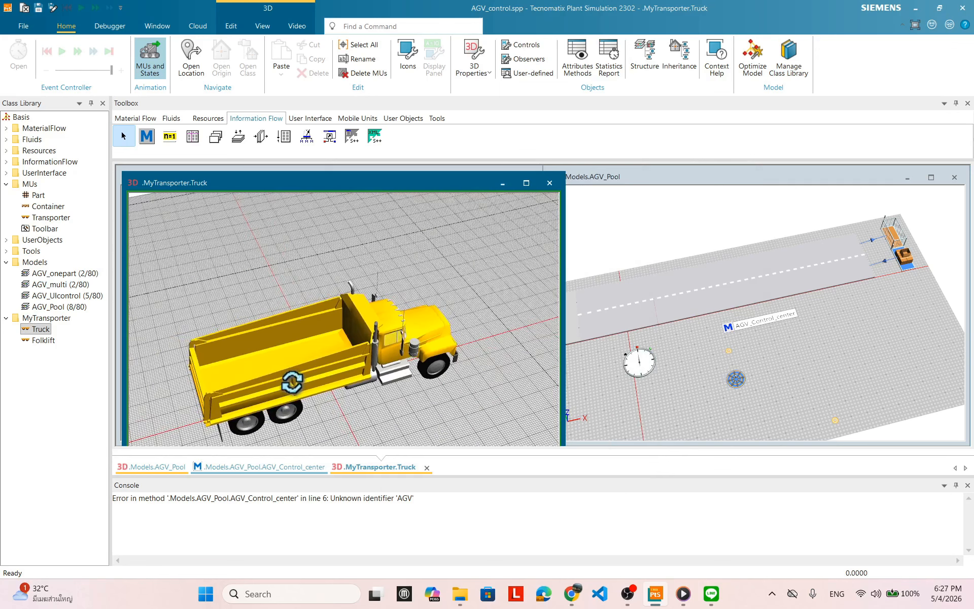
{"action": "left_click", "coordinate": [549, 183]}
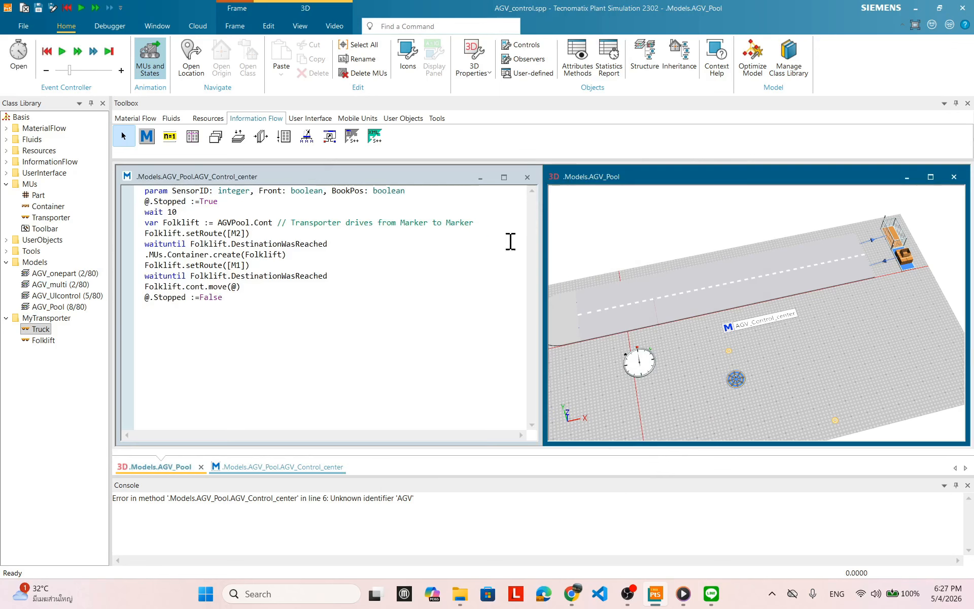
Step: Reset and rerun the AGV_Pool simulation, and examine the truck and forklift behaviour from several viewpoints
{"action": "right_click", "coordinate": [815, 344]}
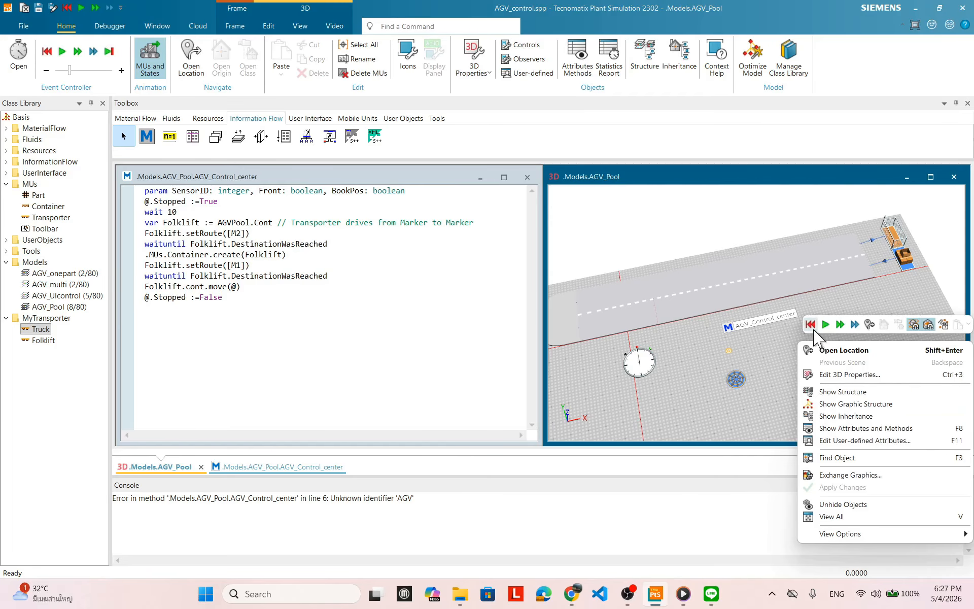
{"action": "left_click", "coordinate": [812, 327]}
{"action": "left_click", "coordinate": [825, 324]}
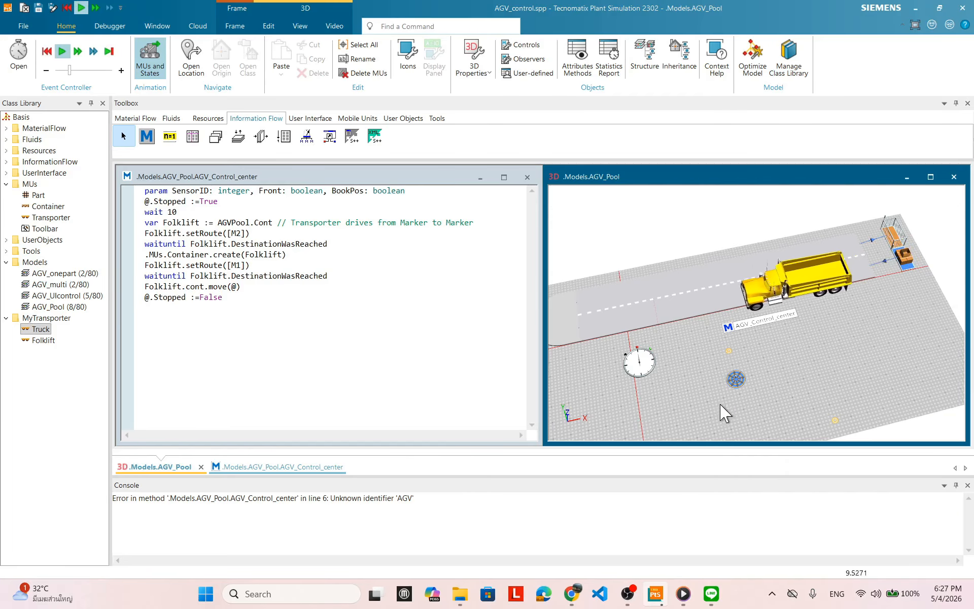
{"action": "left_click_drag", "start_coordinate": [720, 405], "coordinate": [720, 398]}
{"action": "scroll", "coordinate": [745, 388], "scroll_direction": "up", "scroll_amount": 3}
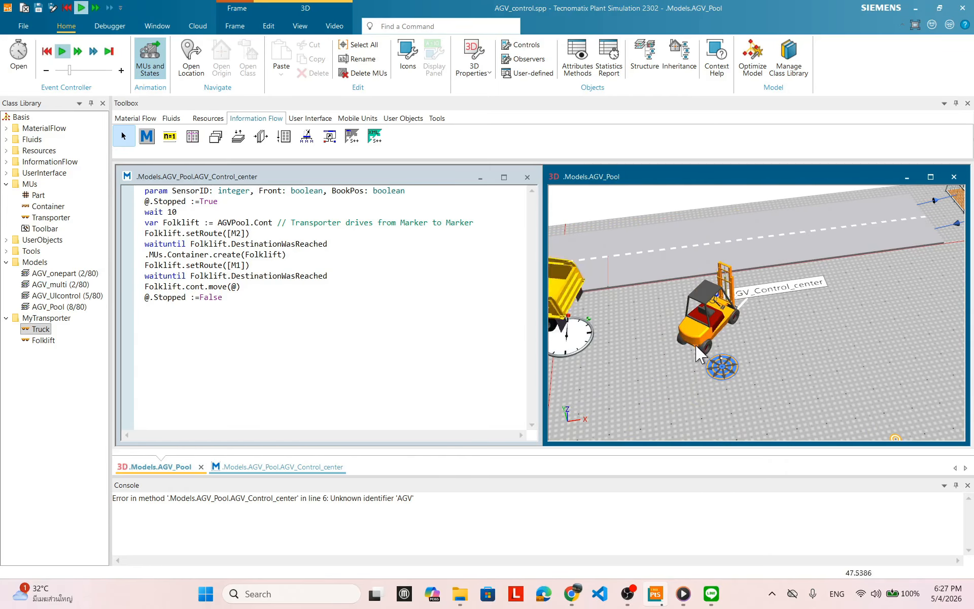
{"action": "left_click_drag", "start_coordinate": [704, 324], "coordinate": [723, 331]}
{"action": "right_click", "coordinate": [725, 311]}
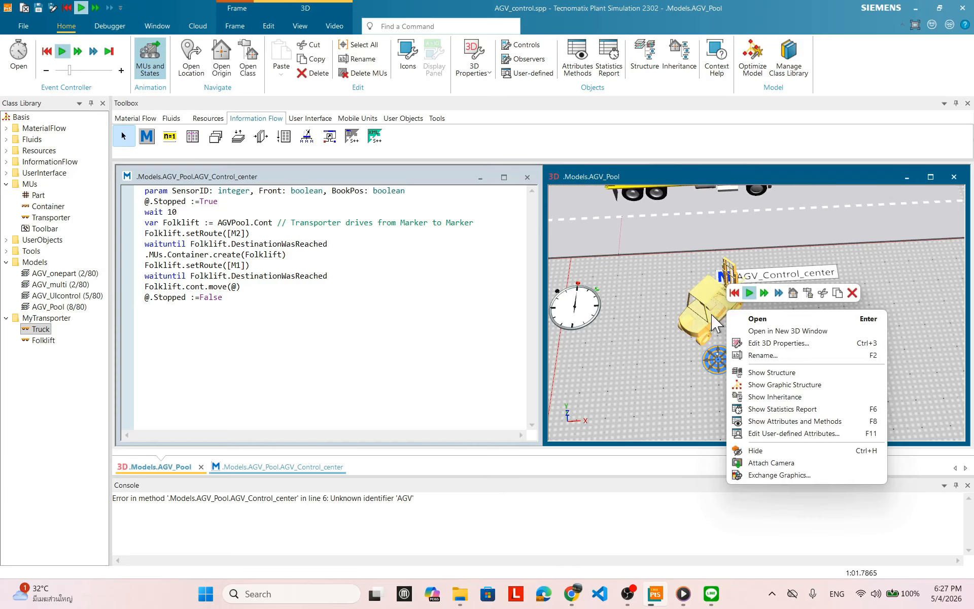
{"action": "left_click", "coordinate": [641, 304]}
{"action": "left_click_drag", "start_coordinate": [647, 302], "coordinate": [749, 427]}
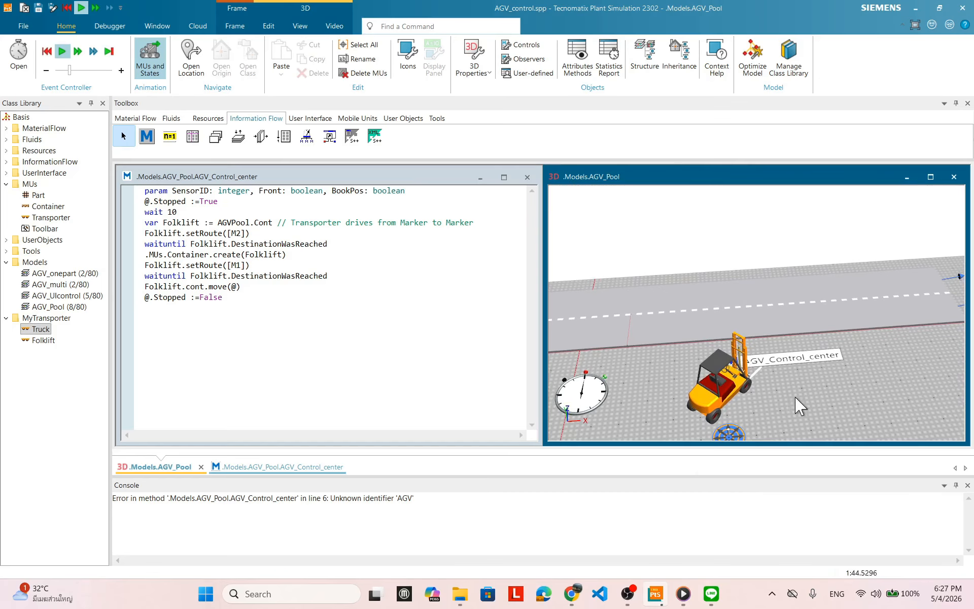
{"action": "left_click_drag", "start_coordinate": [885, 390], "coordinate": [736, 351]}
{"action": "mouse_move", "coordinate": [797, 357]}
{"action": "left_mouse_down"}
{"action": "mouse_move", "coordinate": [741, 374]}
{"action": "mouse_move", "coordinate": [793, 370]}
{"action": "left_mouse_up"}
{"action": "left_click_drag", "start_coordinate": [670, 391], "coordinate": [808, 304]}
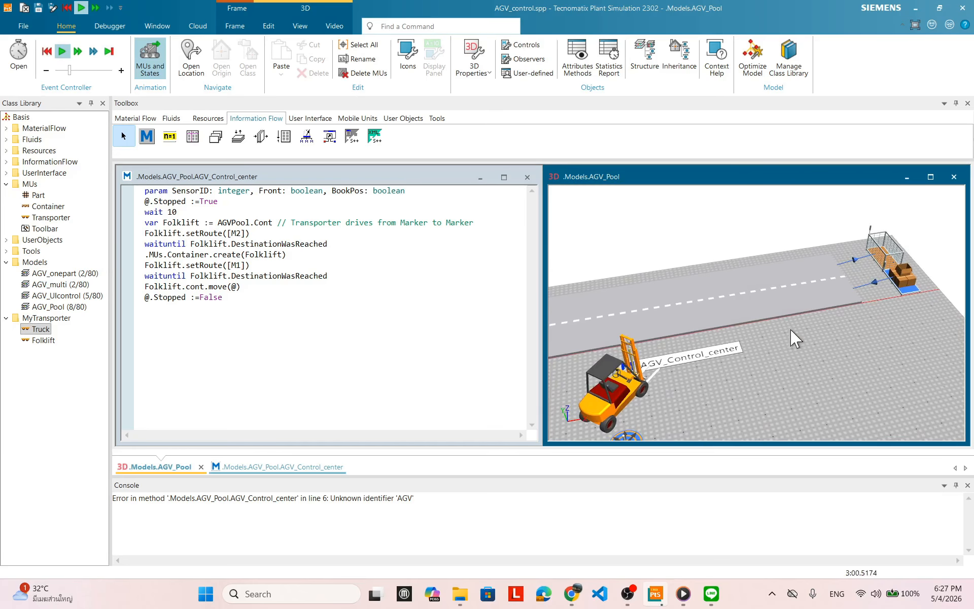
Step: Review the Source's truck creation settings in AGV_Pool, close them unchanged, and continue watching the simulation
{"action": "double_click", "coordinate": [913, 287]}
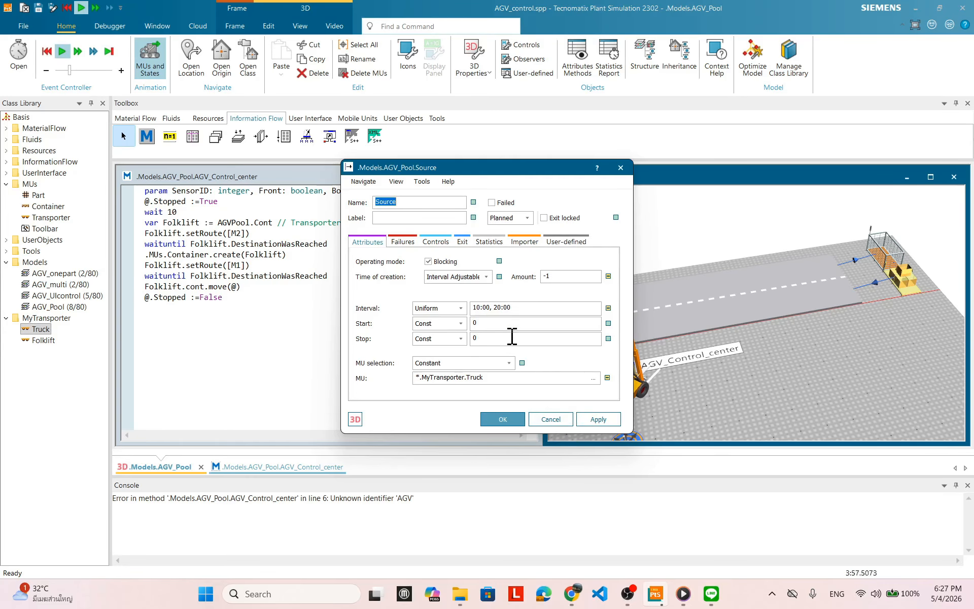
{"action": "left_click", "coordinate": [502, 419]}
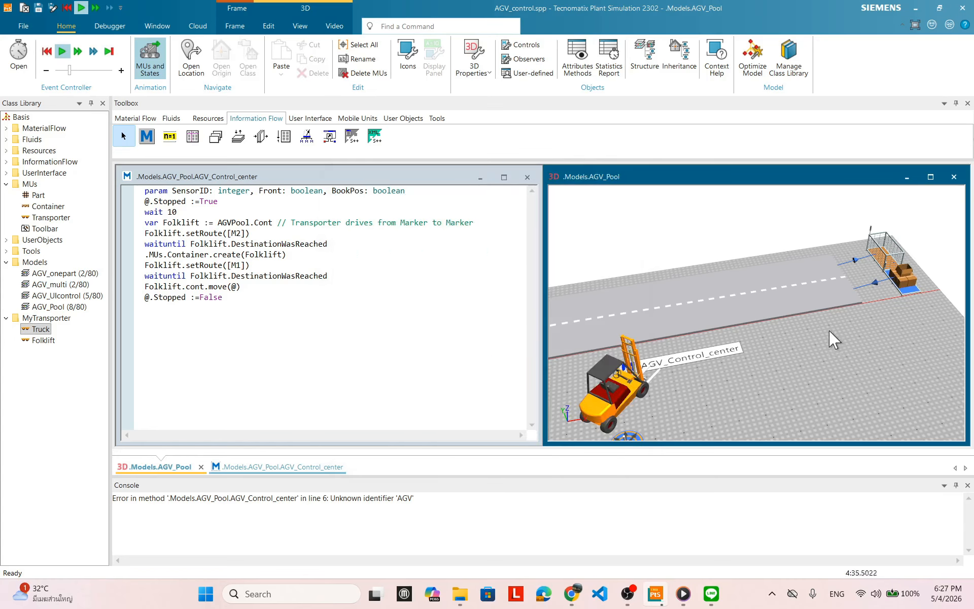
{"action": "scroll", "coordinate": [824, 335], "scroll_direction": "down", "scroll_amount": 5}
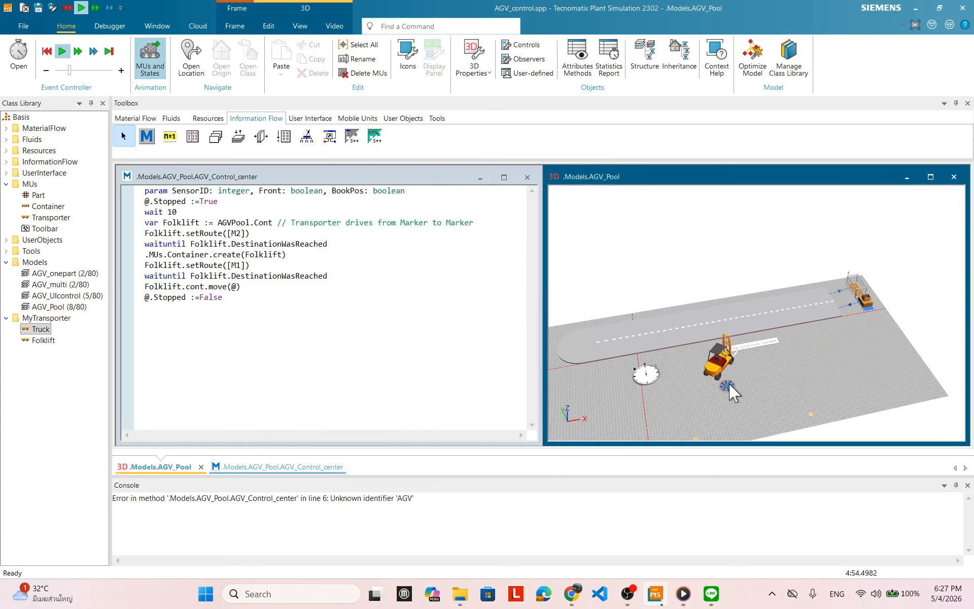
Step: Reset the AGV_Pool simulation and run it again from the start
{"action": "scroll", "coordinate": [793, 363], "scroll_direction": "down", "scroll_amount": 1}
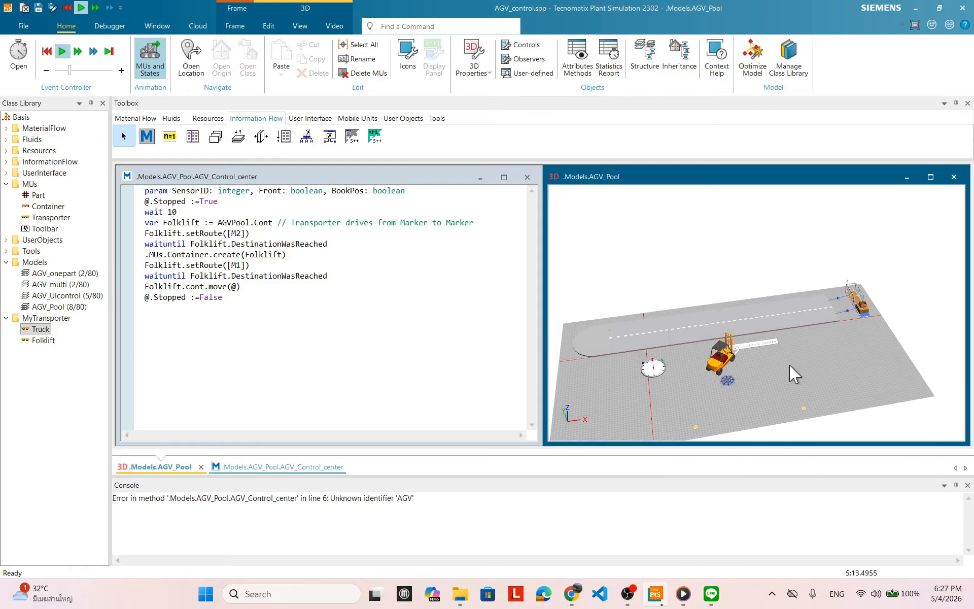
{"action": "right_click", "coordinate": [785, 349]}
{"action": "left_click", "coordinate": [790, 341]}
{"action": "left_click", "coordinate": [806, 341]}
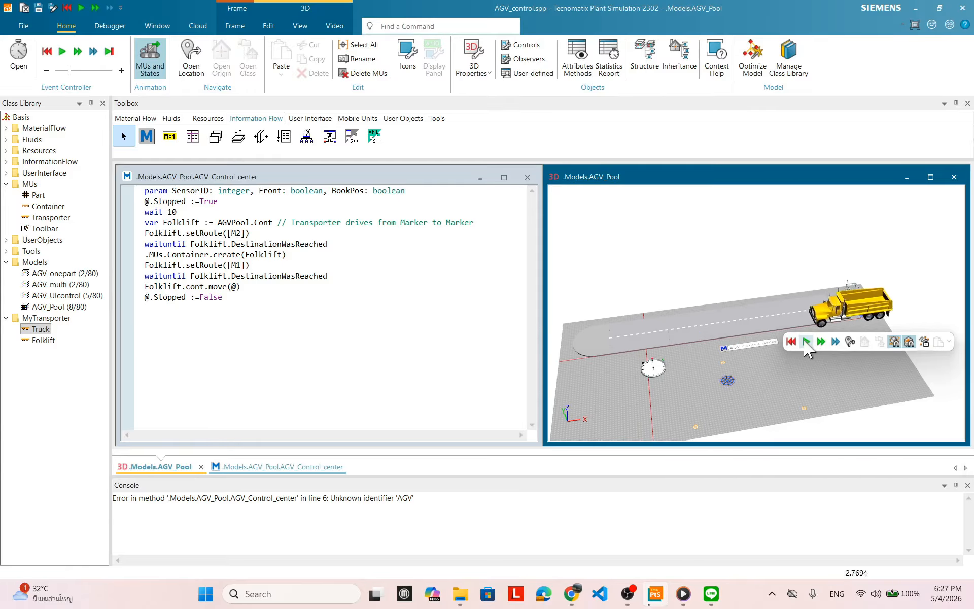
Step: Try the running simulation at real-time factors 210 and 140, reset the model, and accept the EventController settings
{"action": "double_click", "coordinate": [652, 366]}
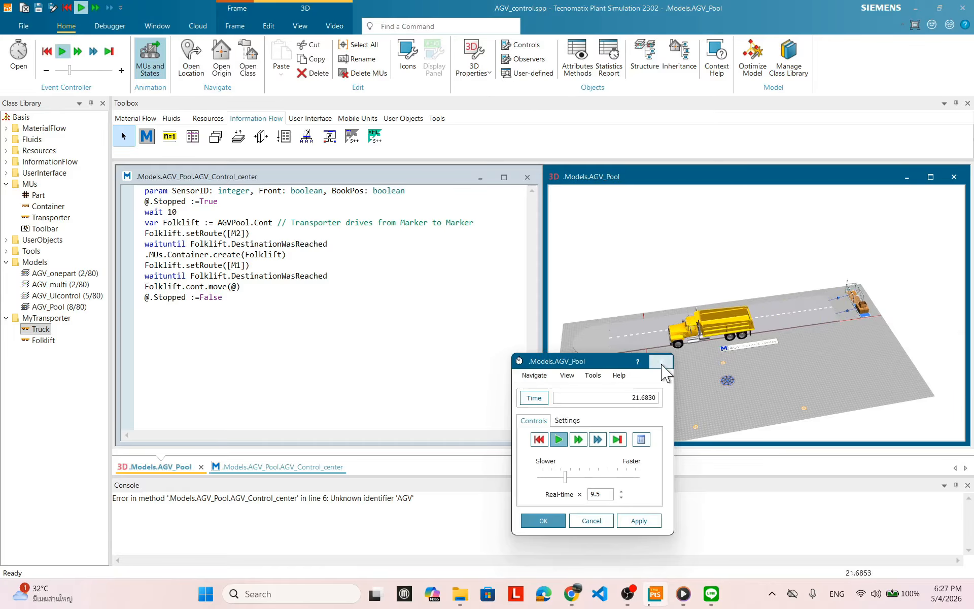
{"action": "left_click_drag", "start_coordinate": [564, 477], "coordinate": [629, 480]}
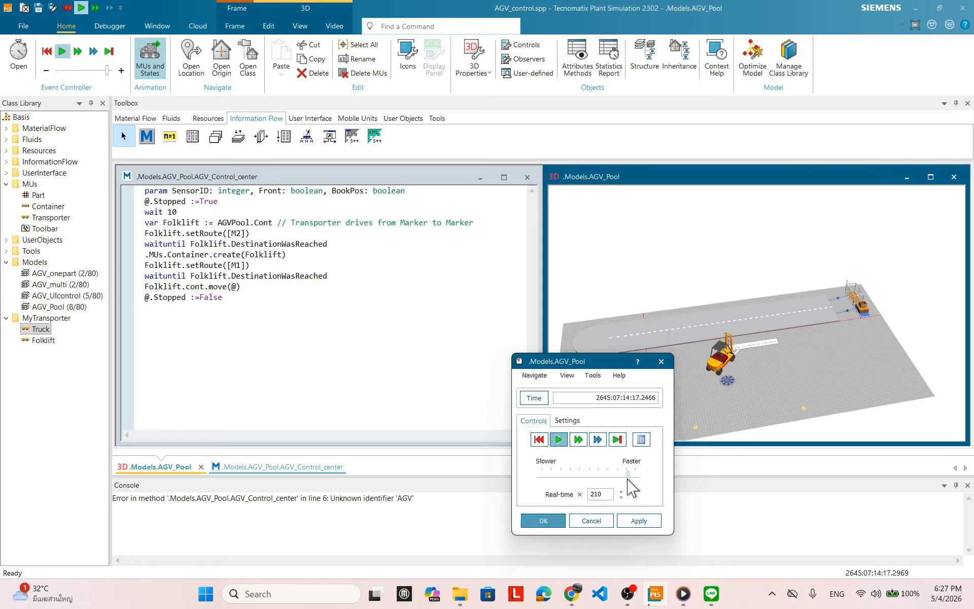
{"action": "left_click_drag", "start_coordinate": [631, 361], "coordinate": [589, 397]}
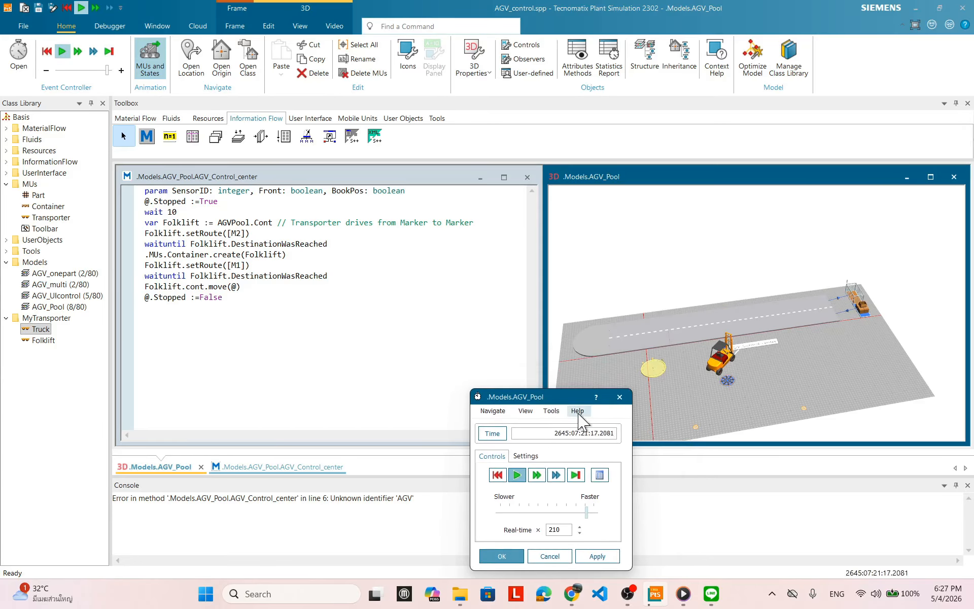
{"action": "mouse_move", "coordinate": [586, 511]}
{"action": "left_mouse_down"}
{"action": "mouse_move", "coordinate": [564, 510]}
{"action": "mouse_move", "coordinate": [581, 511]}
{"action": "left_mouse_up"}
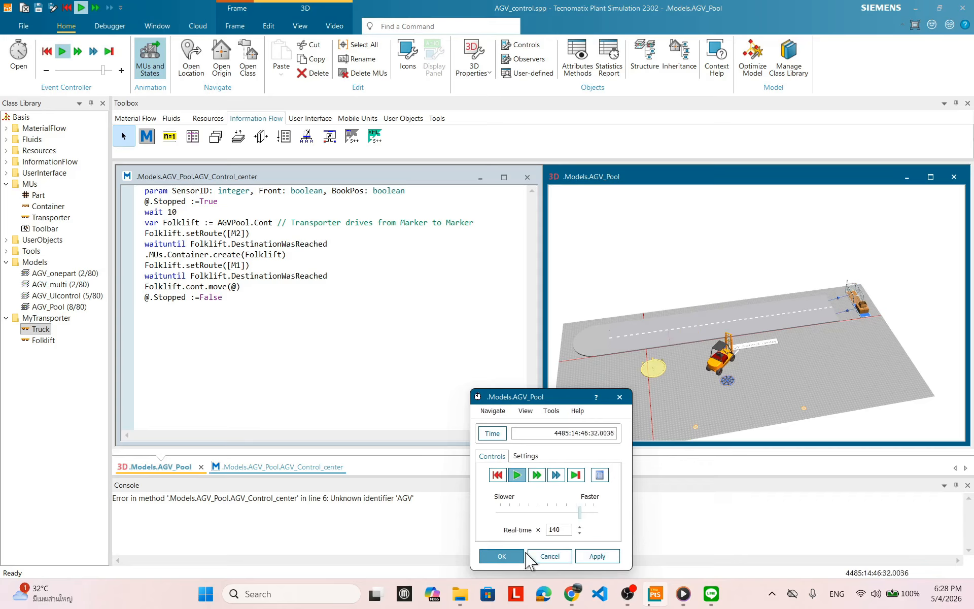
{"action": "left_click", "coordinate": [498, 476]}
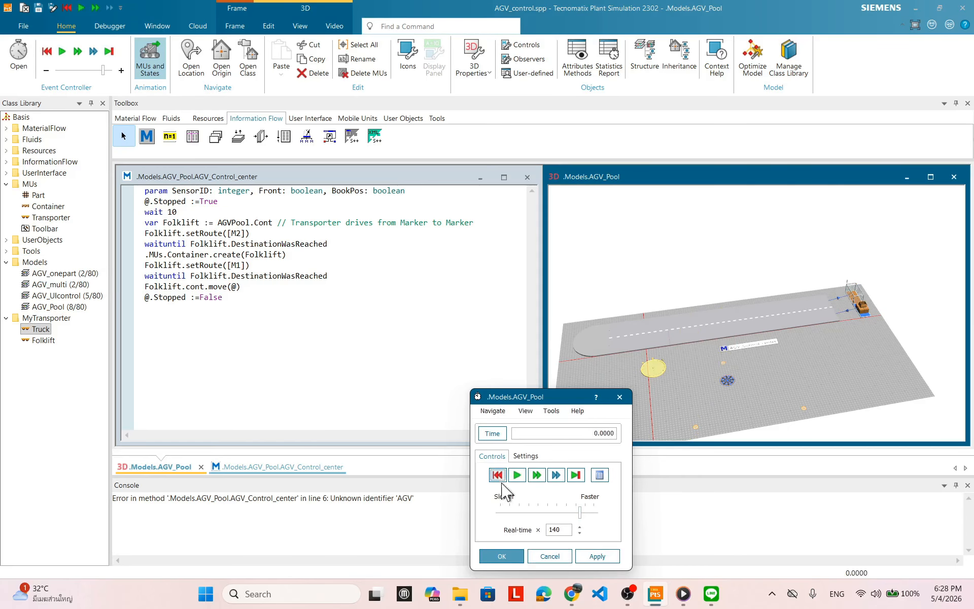
{"action": "left_click", "coordinate": [499, 556]}
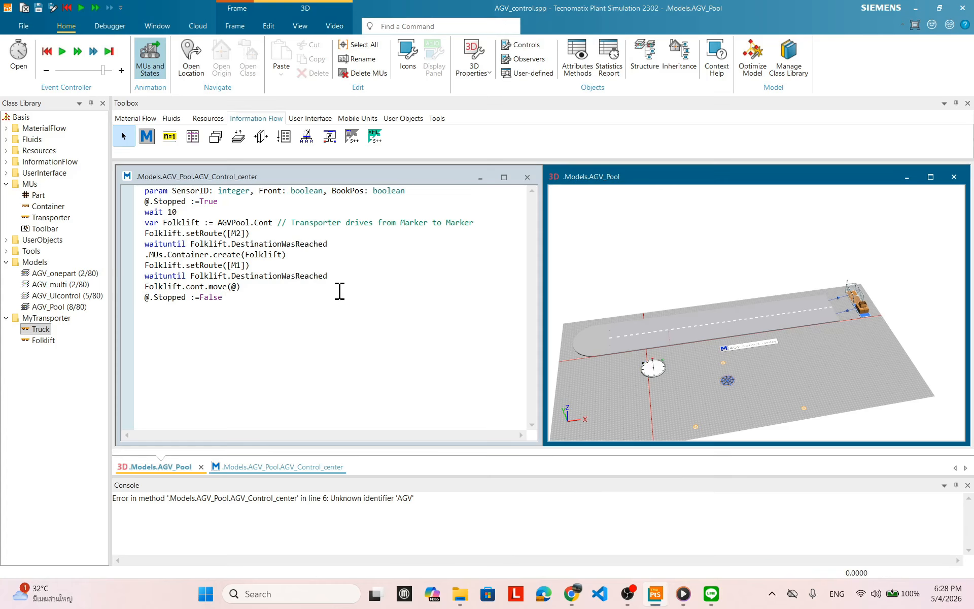
Step: Delete the wait 10 statement after @.Stopped :=True in the AGV_Control_center method
{"action": "left_click", "coordinate": [239, 286]}
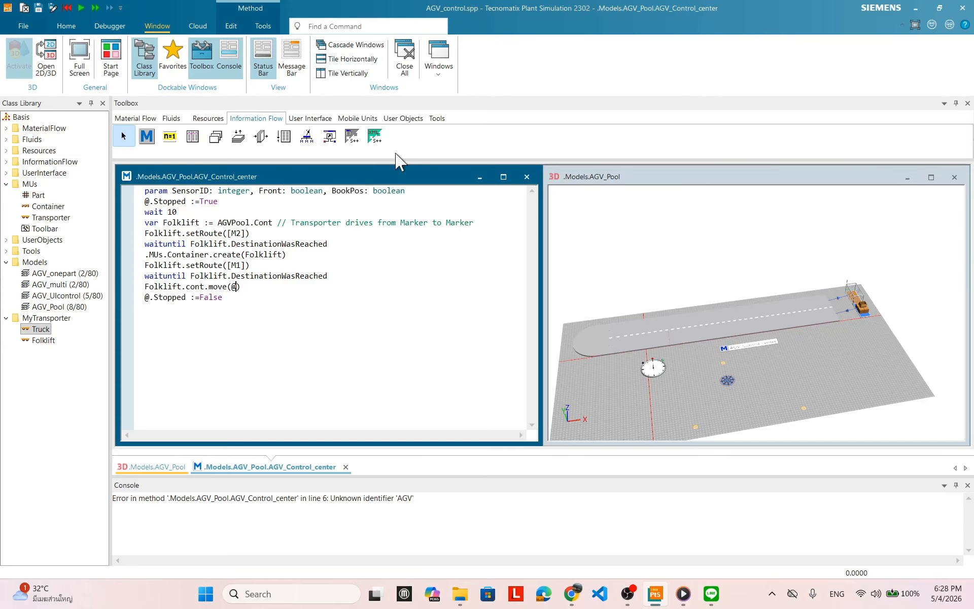
{"action": "left_click", "coordinate": [741, 607]}
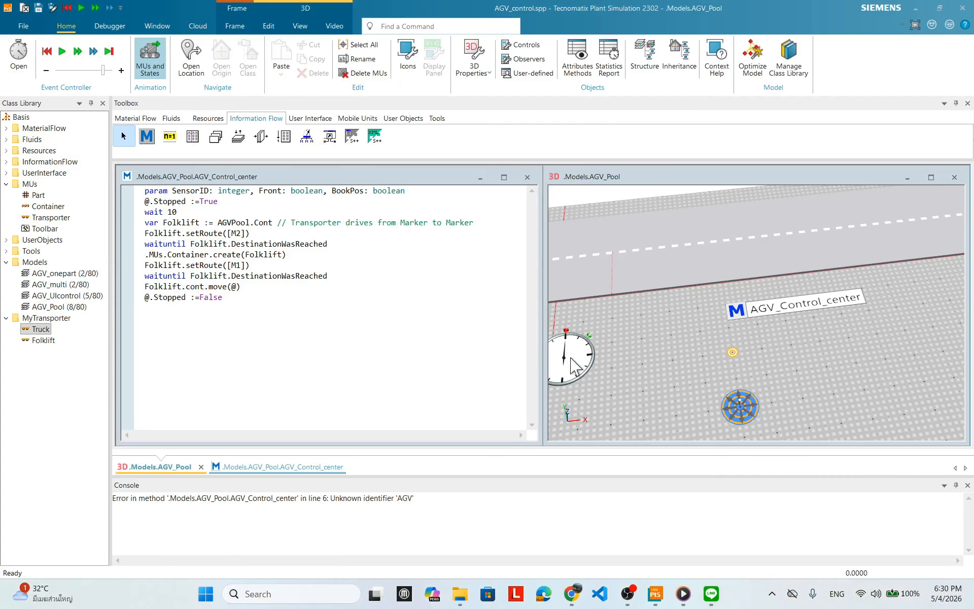
{"action": "left_click_drag", "start_coordinate": [195, 212], "coordinate": [144, 212]}
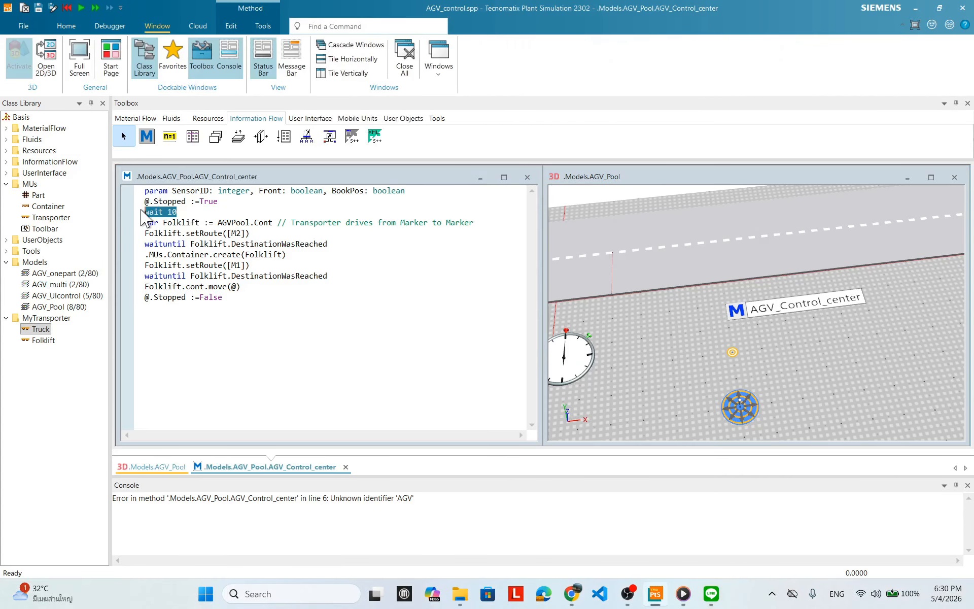
{"action": "key", "text": "Delete"}
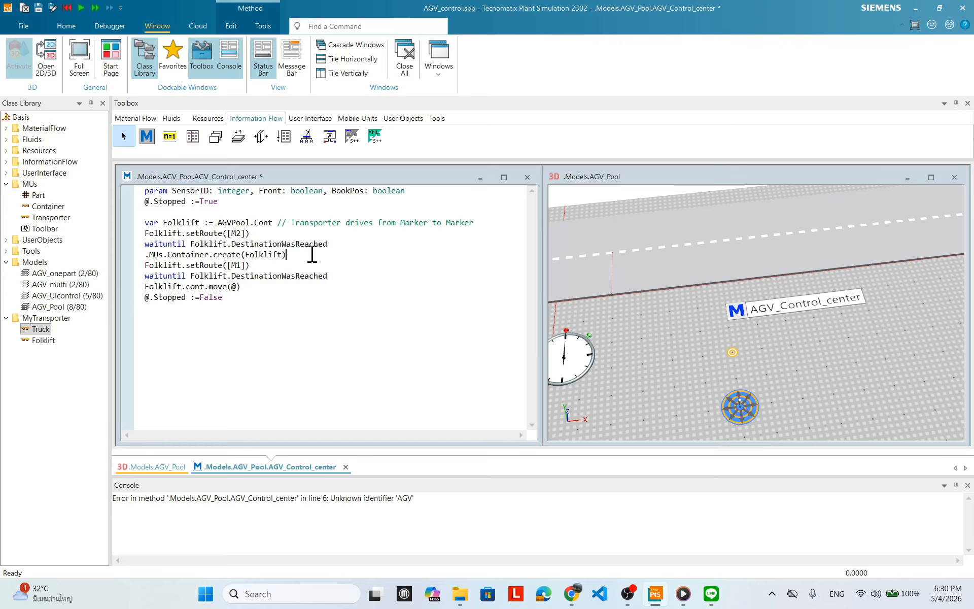
Step: Insert wait 5 after the container creation and after Folklift.cont.move(@), and apply the method changes
{"action": "key", "text": "Return"}
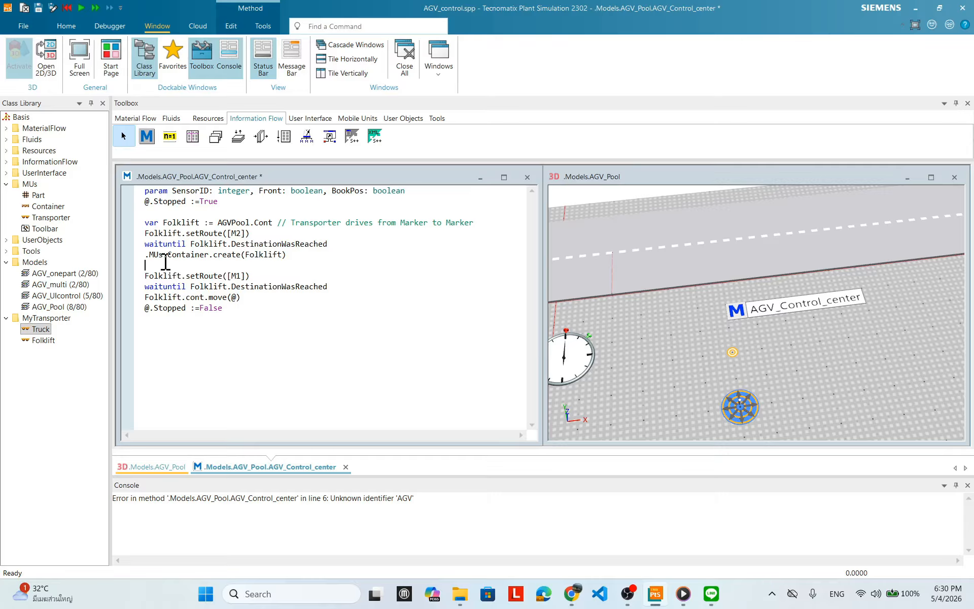
{"action": "type", "text": "wait 5"}
{"action": "left_click", "coordinate": [272, 299]}
{"action": "key", "text": "Return"}
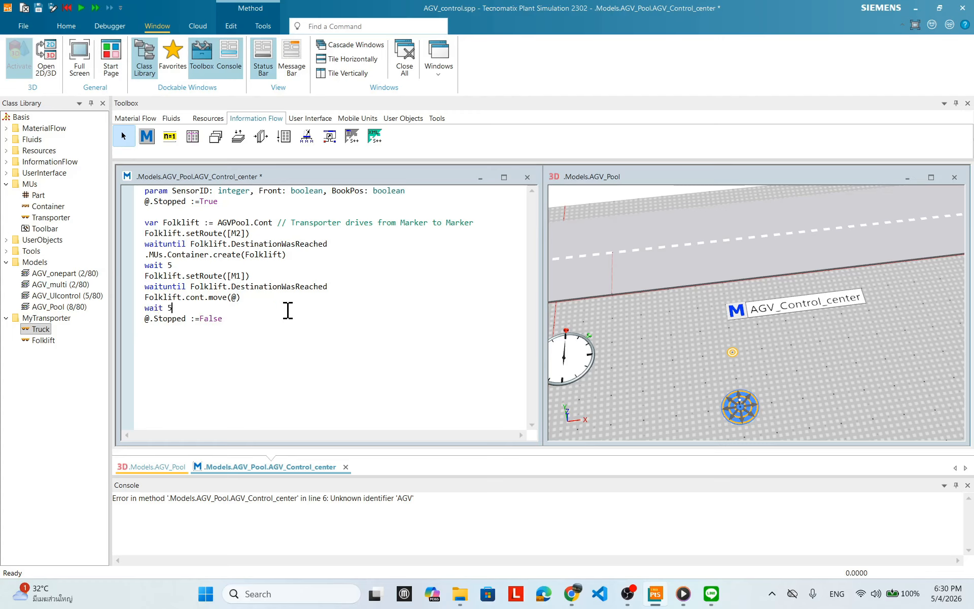
{"action": "right_click", "coordinate": [396, 262]}
{"action": "left_click", "coordinate": [527, 244]}
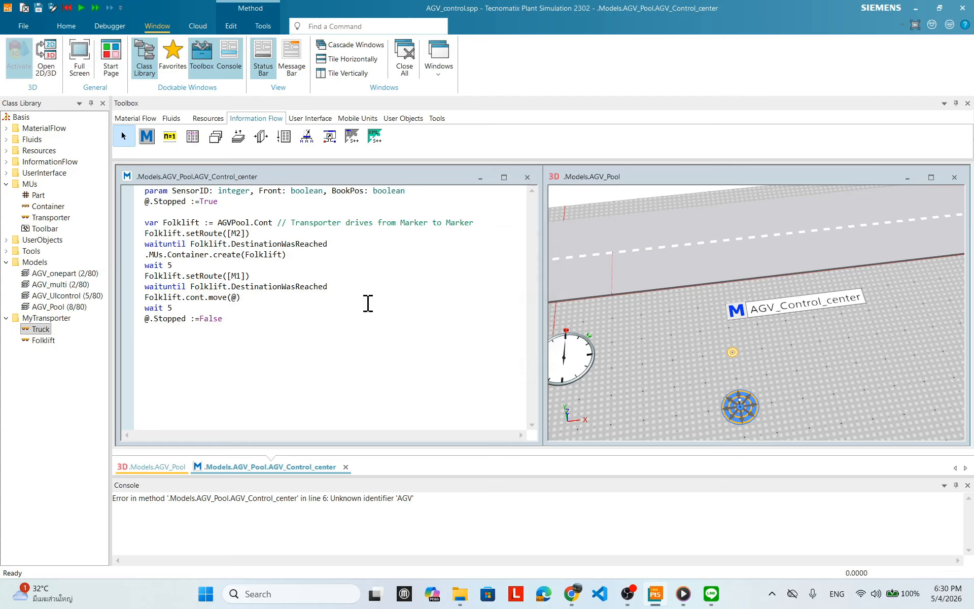
Step: Enable skipping of long event intervals in the AGV_Pool EventController settings, and apply the change
{"action": "left_click", "coordinate": [820, 325]}
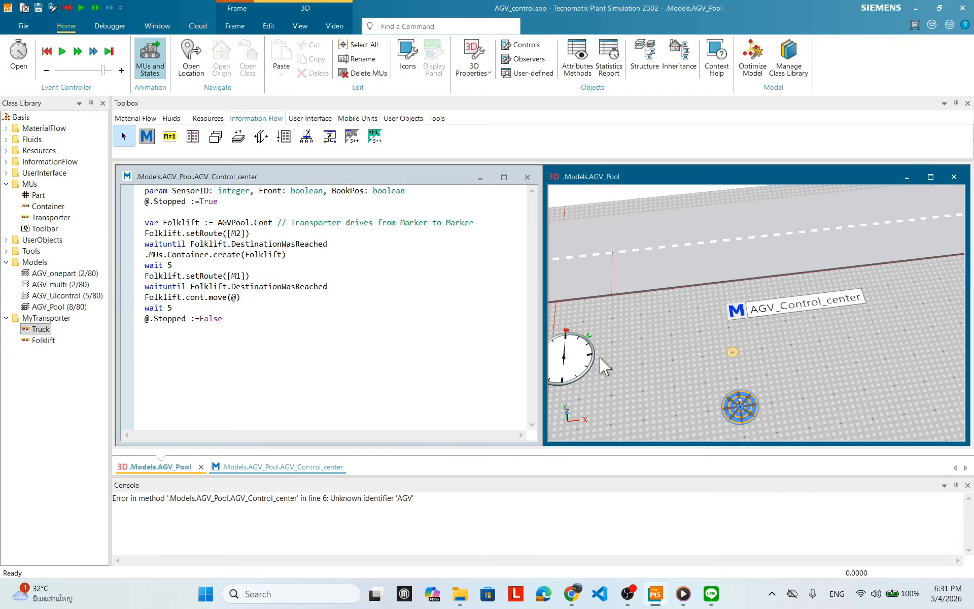
{"action": "double_click", "coordinate": [582, 370]}
{"action": "left_click_drag", "start_coordinate": [558, 395], "coordinate": [404, 214]}
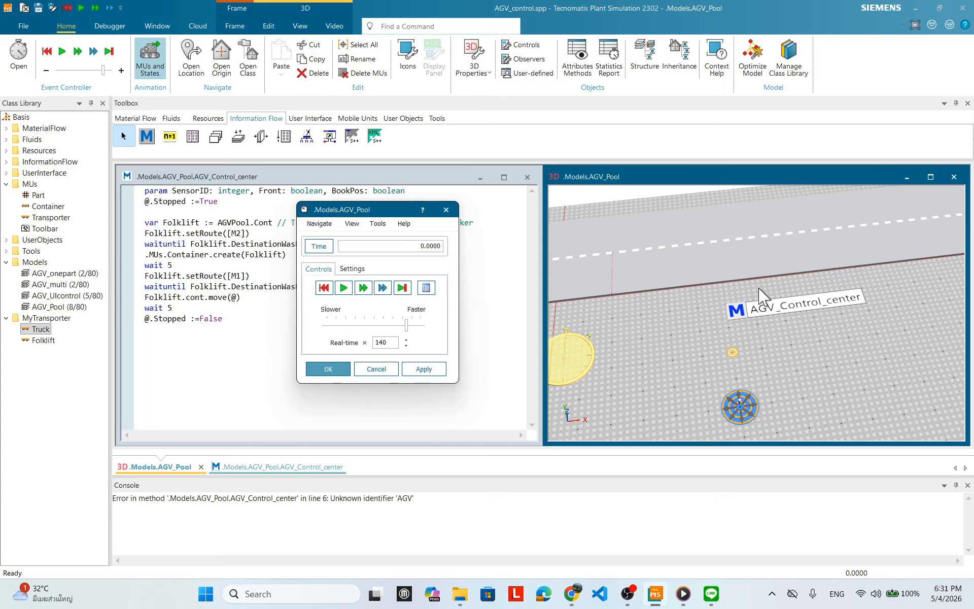
{"action": "left_click", "coordinate": [354, 269]}
{"action": "left_click", "coordinate": [324, 333]}
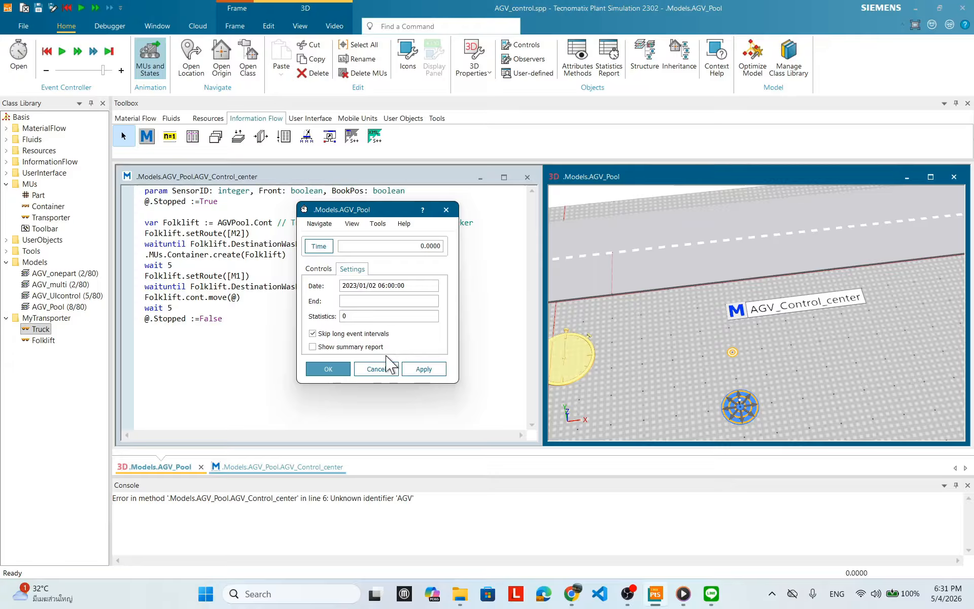
{"action": "left_click", "coordinate": [423, 368]}
{"action": "left_click", "coordinate": [330, 271]}
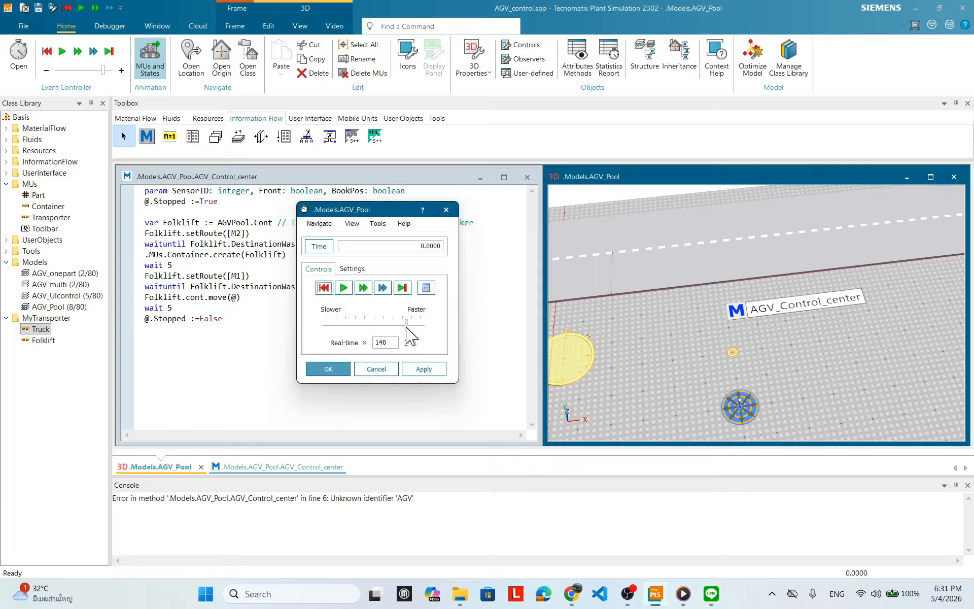
Step: Run the simulation from reset at real-time factor 4, and raise the factor to 14 during the run
{"action": "left_click_drag", "start_coordinate": [406, 324], "coordinate": [340, 327]}
{"action": "right_click", "coordinate": [814, 344]}
{"action": "left_click", "coordinate": [811, 325]}
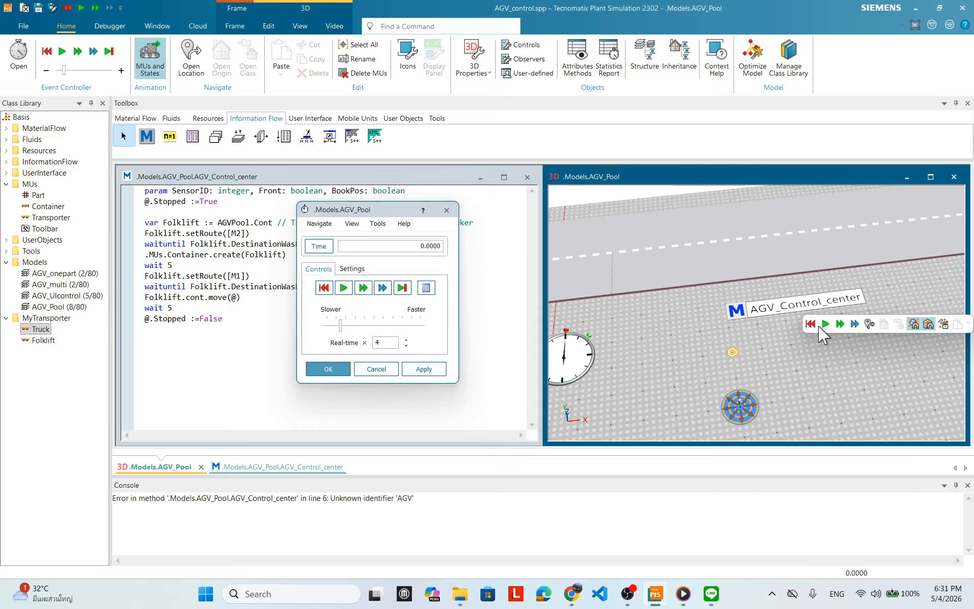
{"action": "left_click", "coordinate": [344, 288]}
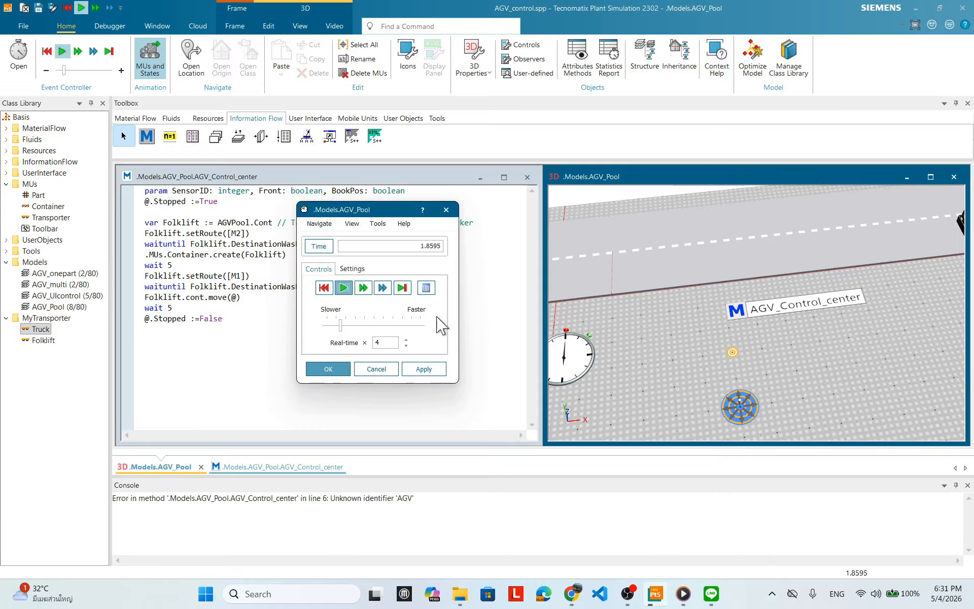
{"action": "left_click_drag", "start_coordinate": [339, 326], "coordinate": [359, 339]}
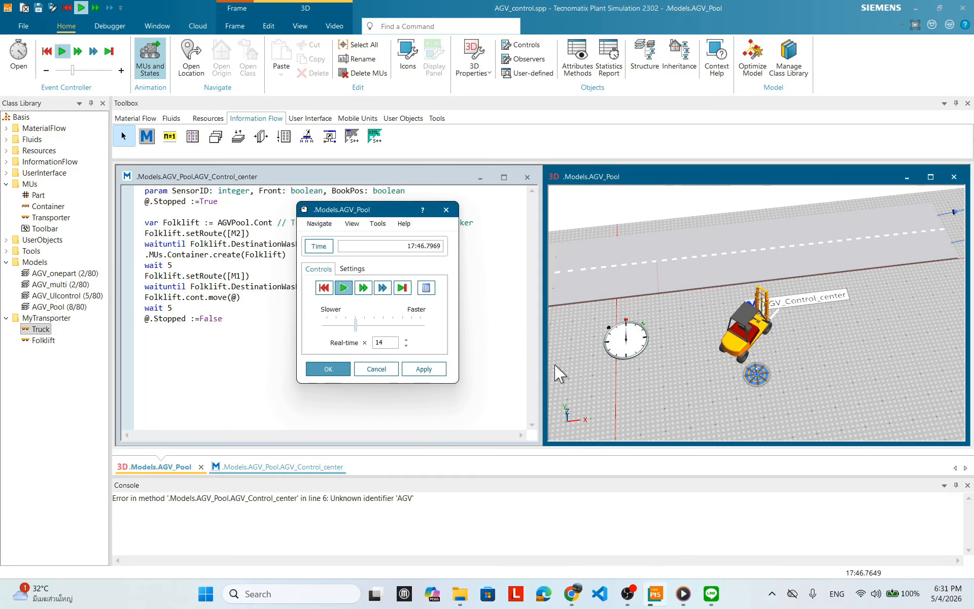
Step: Watch the truck loading cycle in the 3D model, reset the simulation, and accept the EventController settings
{"action": "left_click", "coordinate": [352, 268]}
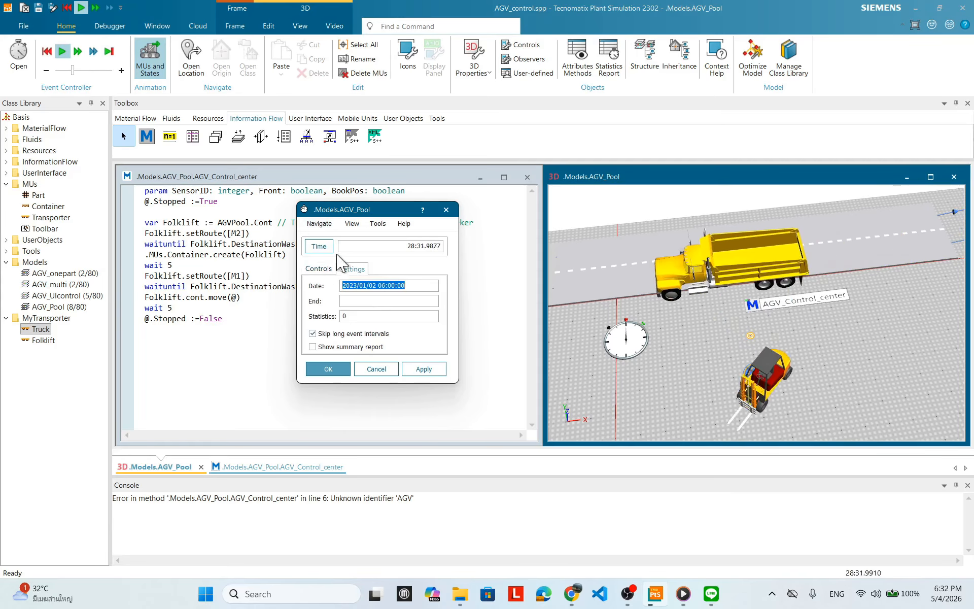
{"action": "left_click", "coordinate": [319, 268]}
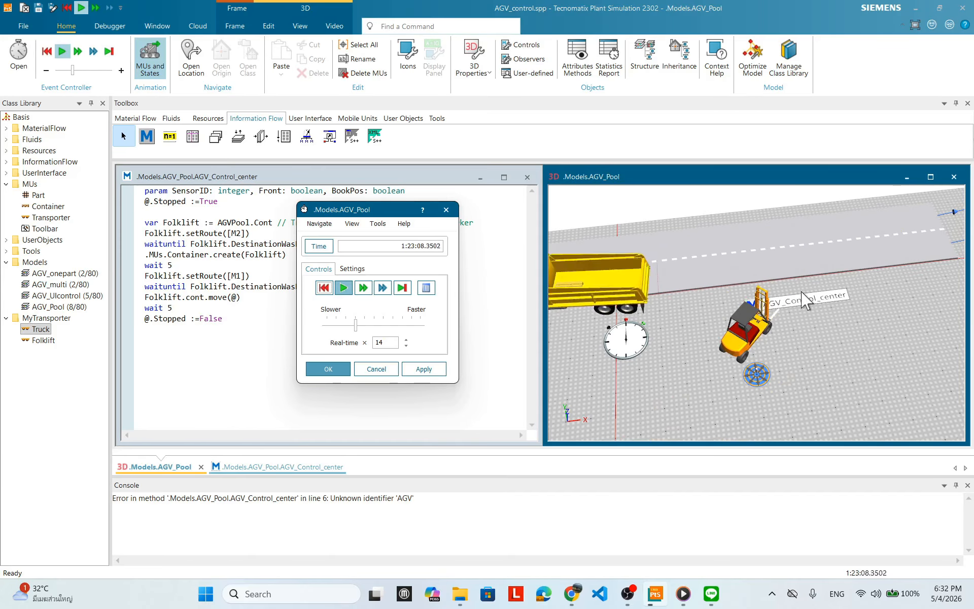
{"action": "scroll", "coordinate": [781, 332], "scroll_direction": "down", "scroll_amount": 4}
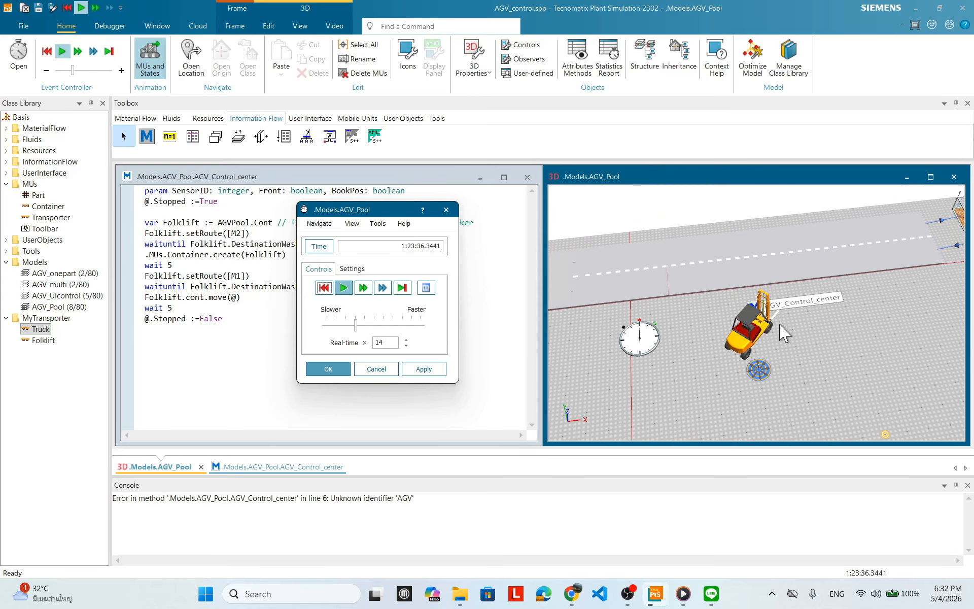
{"action": "right_click", "coordinate": [799, 349]}
{"action": "left_click", "coordinate": [806, 332]}
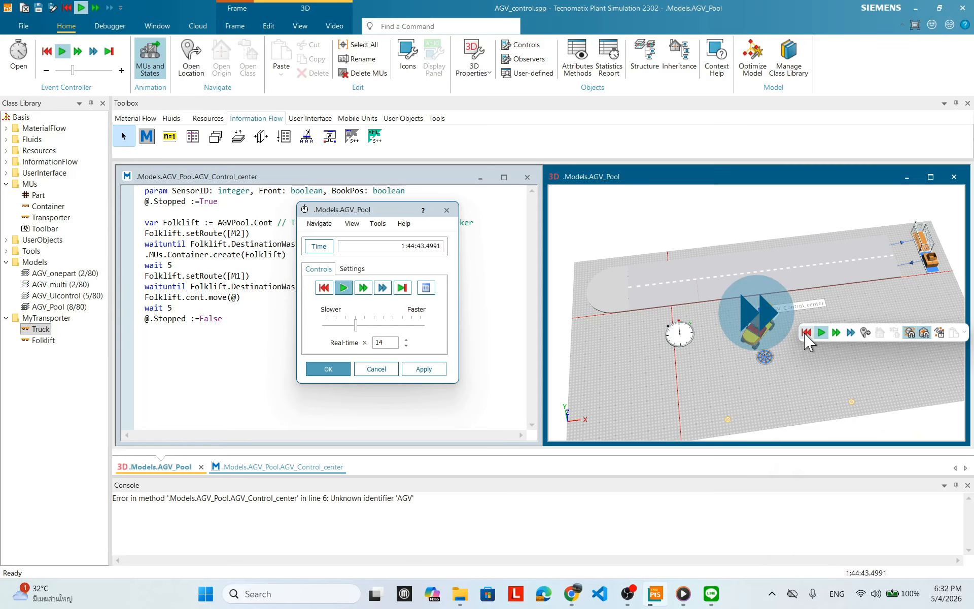
{"action": "left_click", "coordinate": [327, 369]}
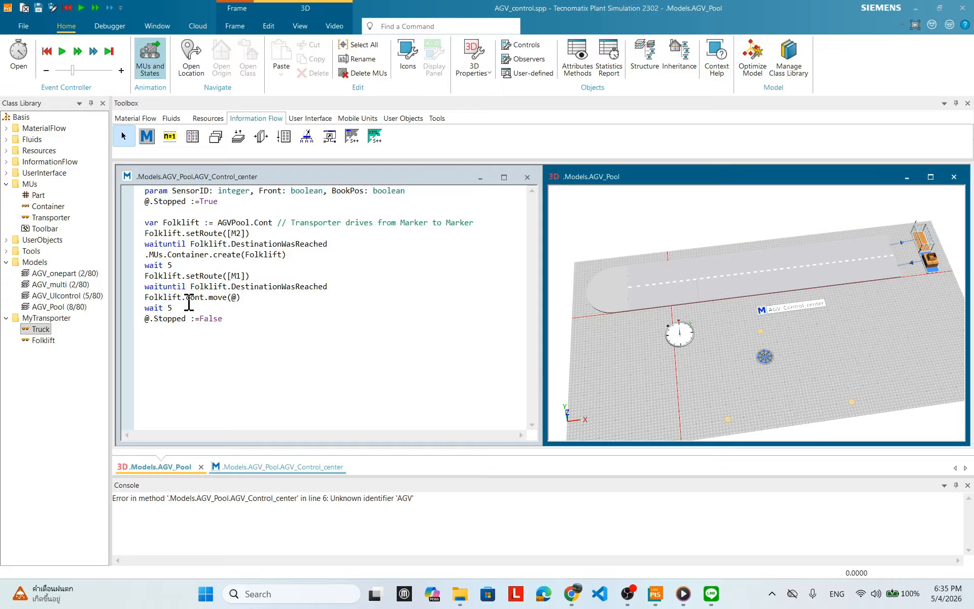
Step: Move the var Folklift declaration directly below @.Stopped :=True, leaving an empty line before Folklift.setRoute([M2])
{"action": "left_click", "coordinate": [481, 218]}
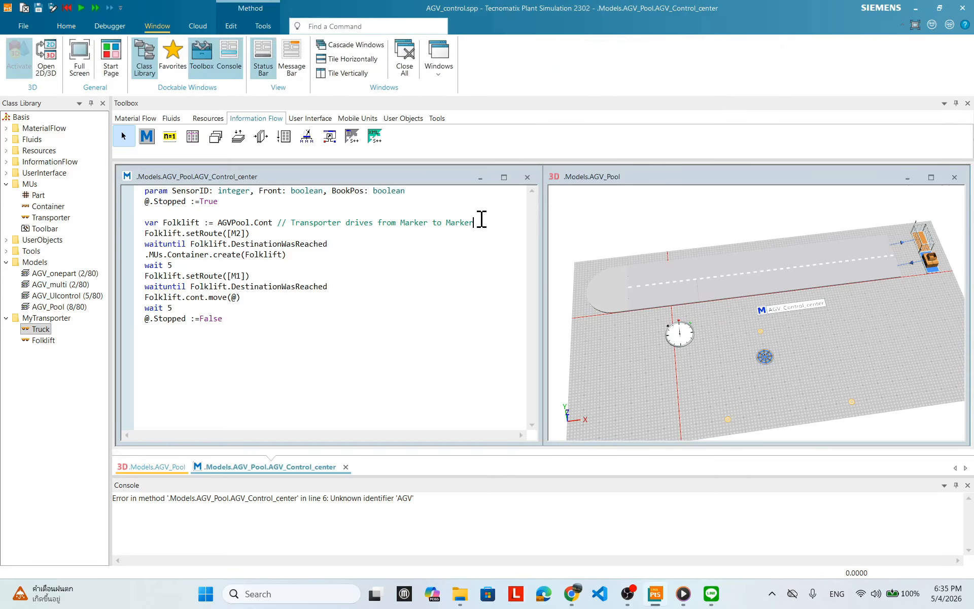
{"action": "key", "text": "Return"}
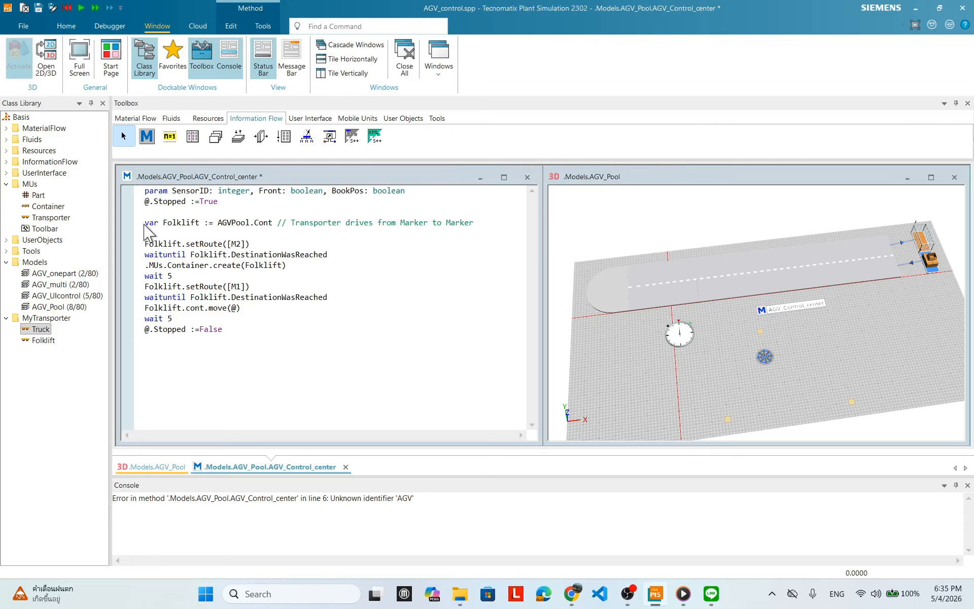
{"action": "left_click_drag", "start_coordinate": [321, 213], "coordinate": [480, 224]}
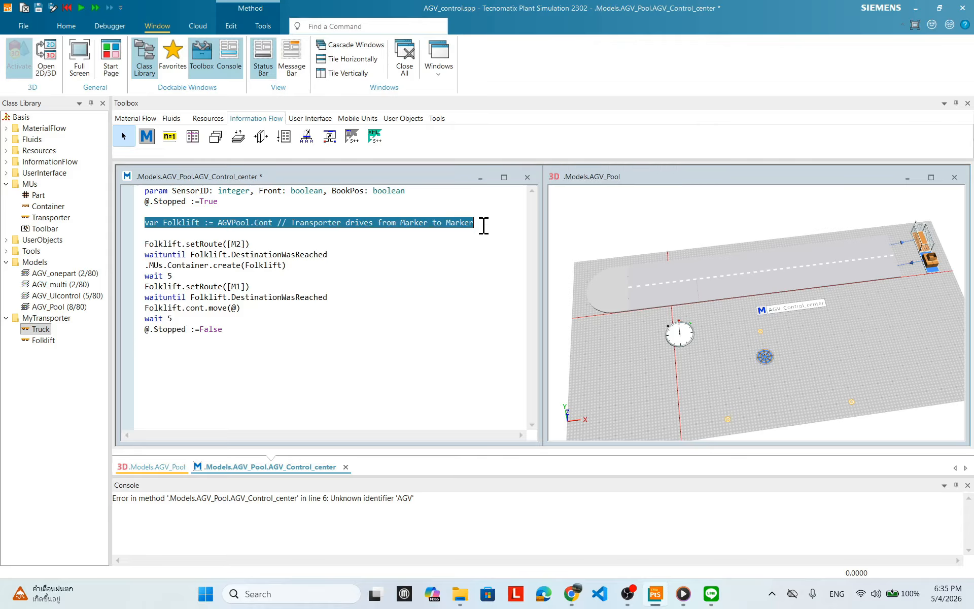
{"action": "left_click", "coordinate": [250, 209]}
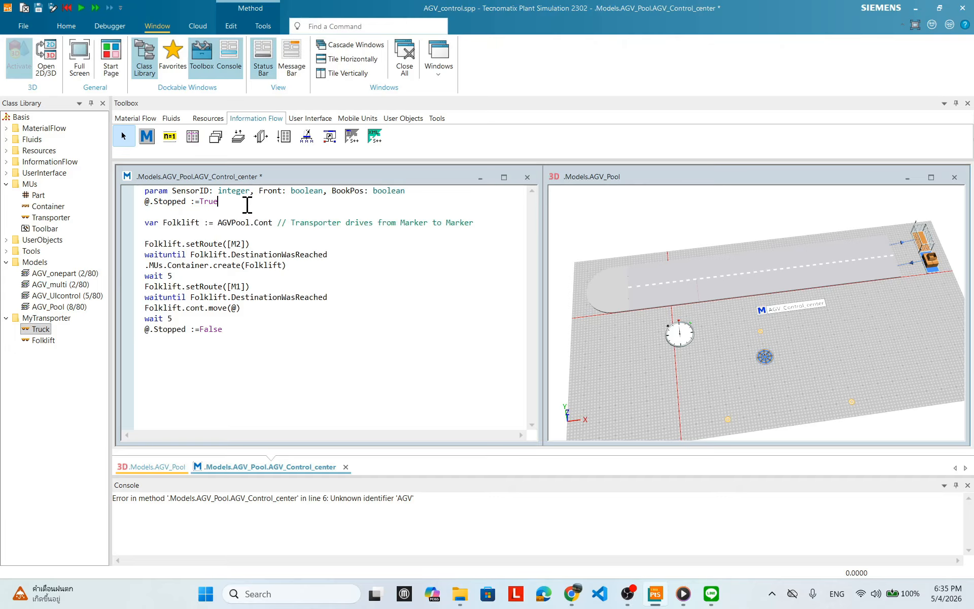
{"action": "key", "text": "BackSpace"}
{"action": "key", "text": "Delete"}
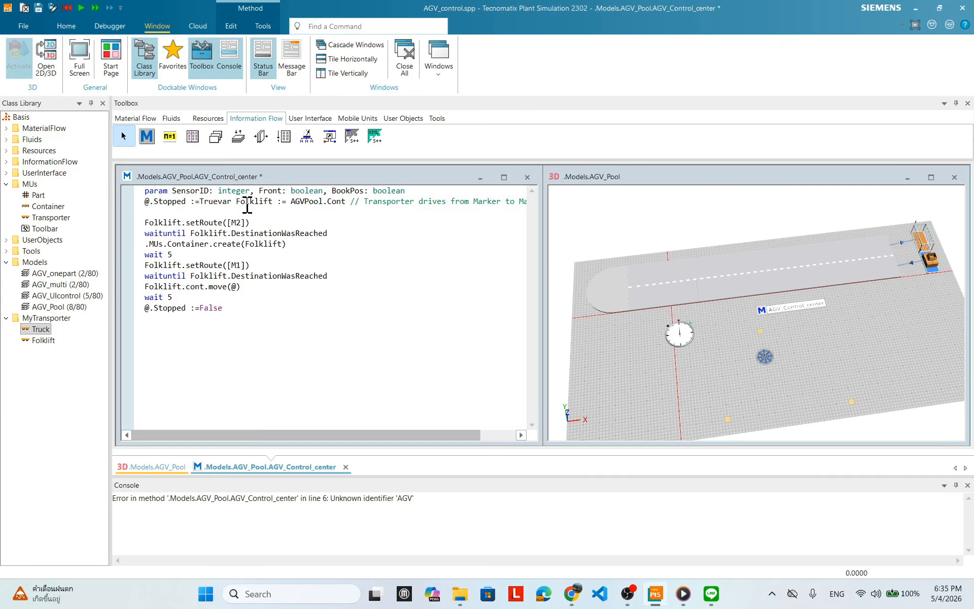
{"action": "key", "text": "Return"}
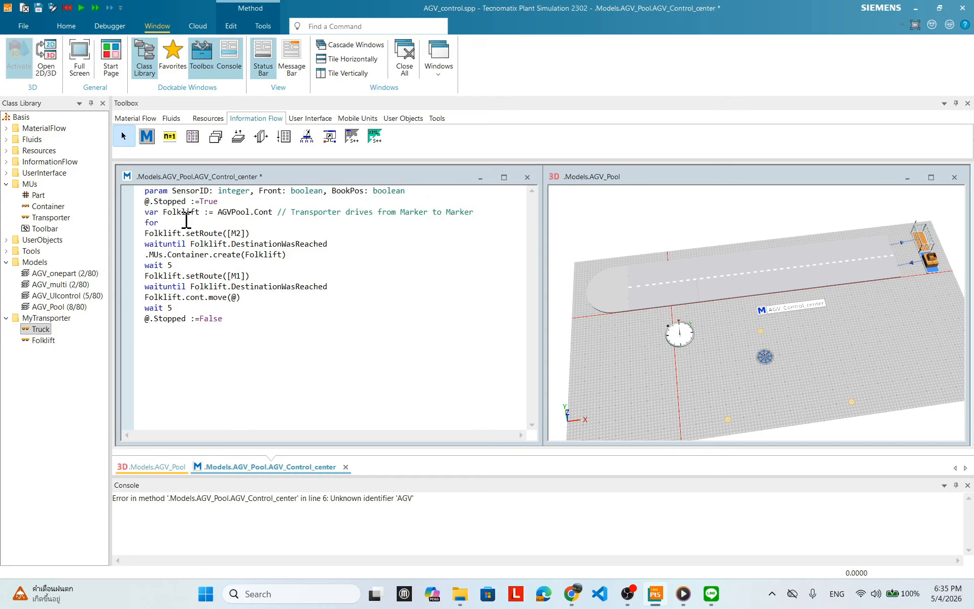
Step: Write the loop header for var x:=5 downto 1 above Folklift.setRoute([M2])
{"action": "type", "text": "var x:=5"}
{"action": "type", "text": "down"}
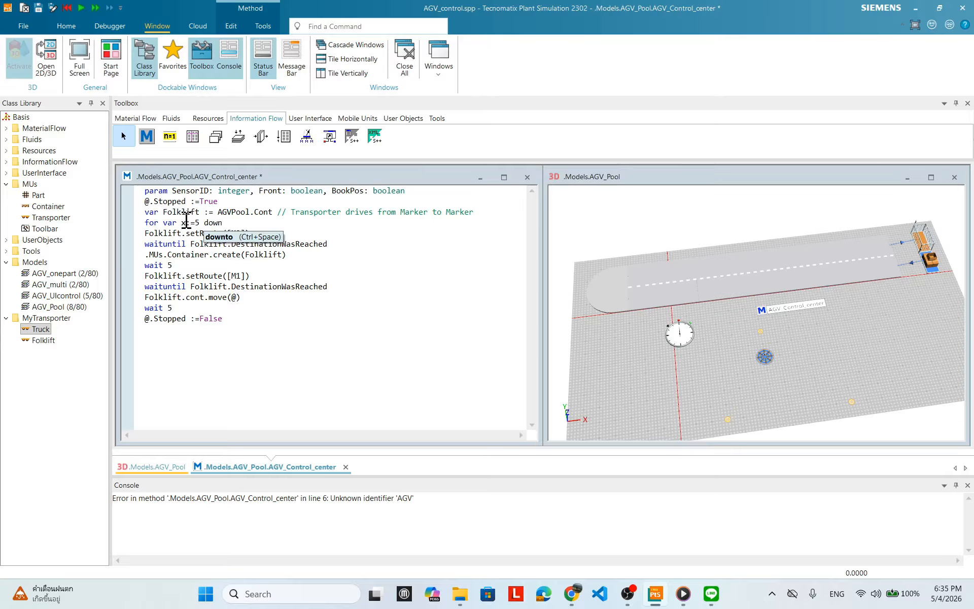
{"action": "type", "text": "to 1"}
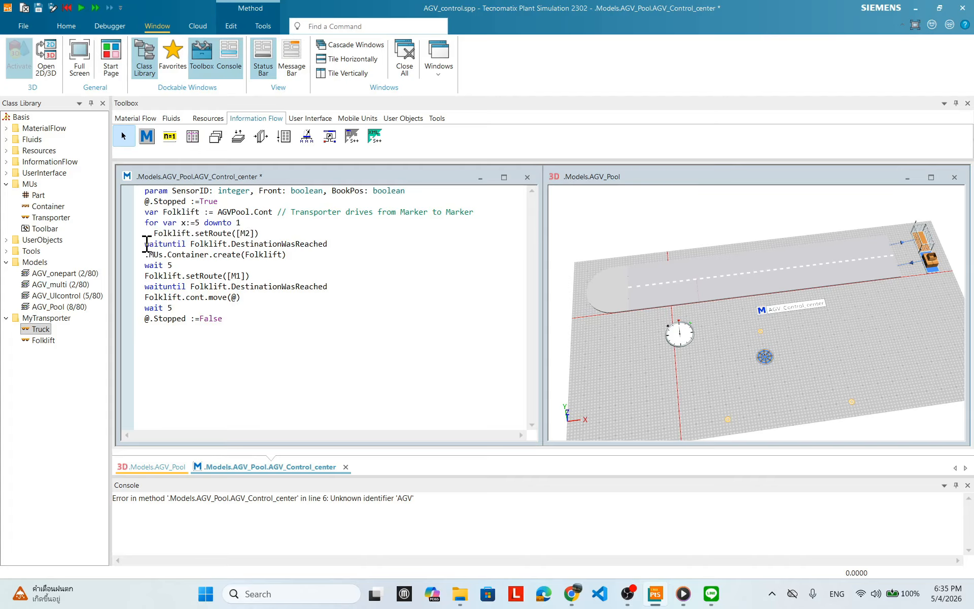
Step: Indent the loop body from waituntil Folklift.DestinationWasReached through the last wait 5, and close the loop with next above @.Stopped :=False
{"action": "left_click", "coordinate": [146, 243]}
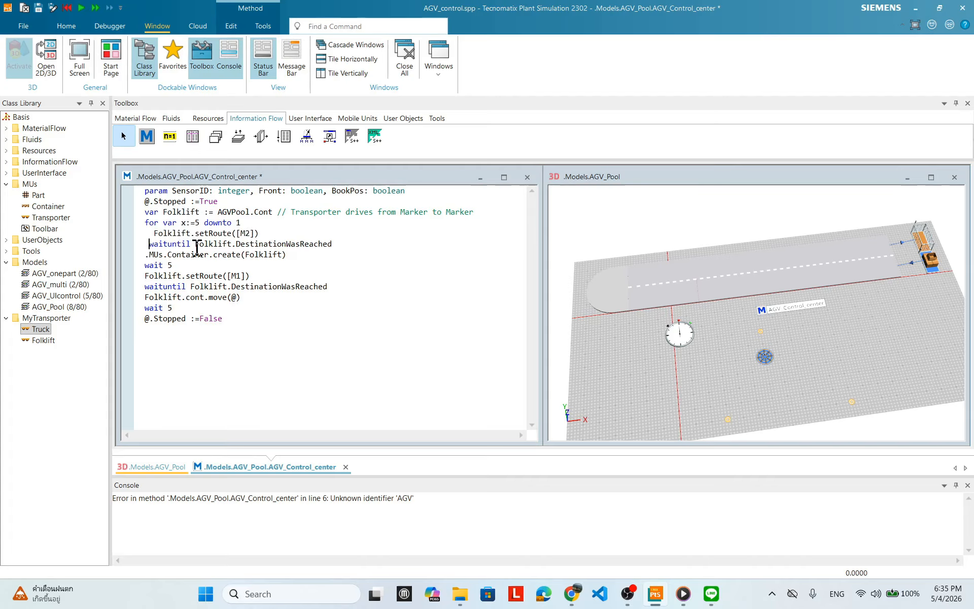
{"action": "left_click", "coordinate": [147, 254]}
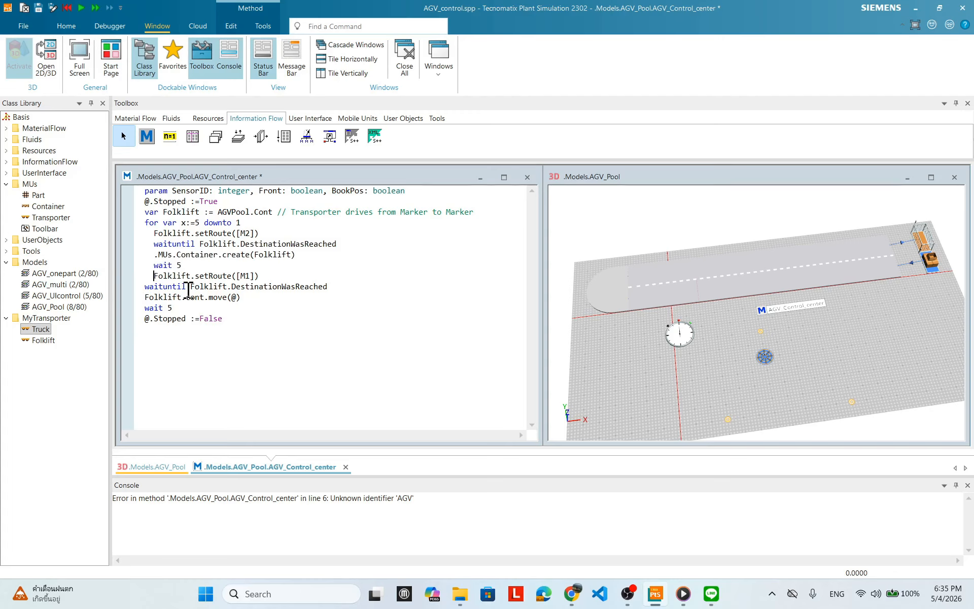
{"action": "left_click", "coordinate": [146, 287]}
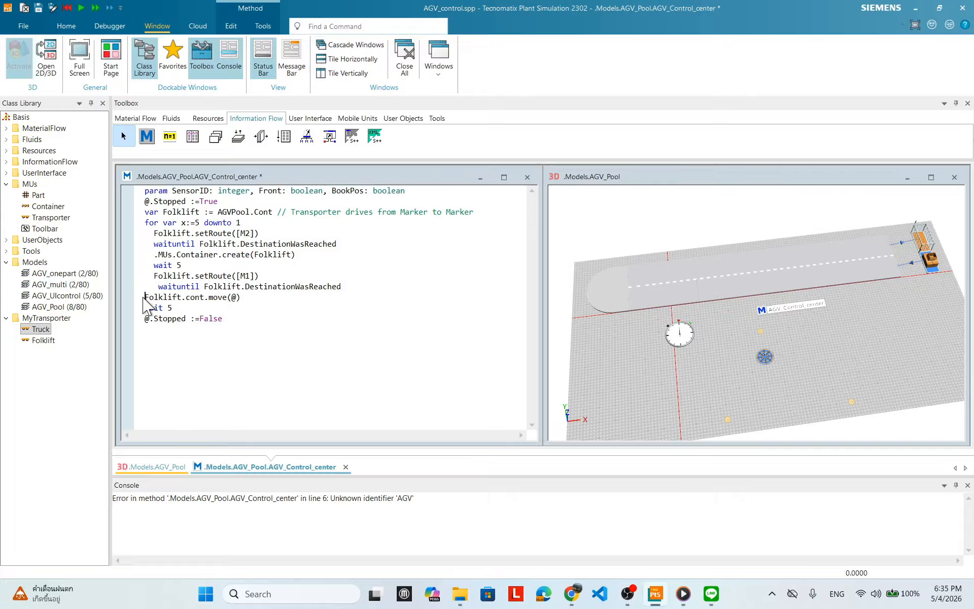
{"action": "left_click", "coordinate": [146, 298]}
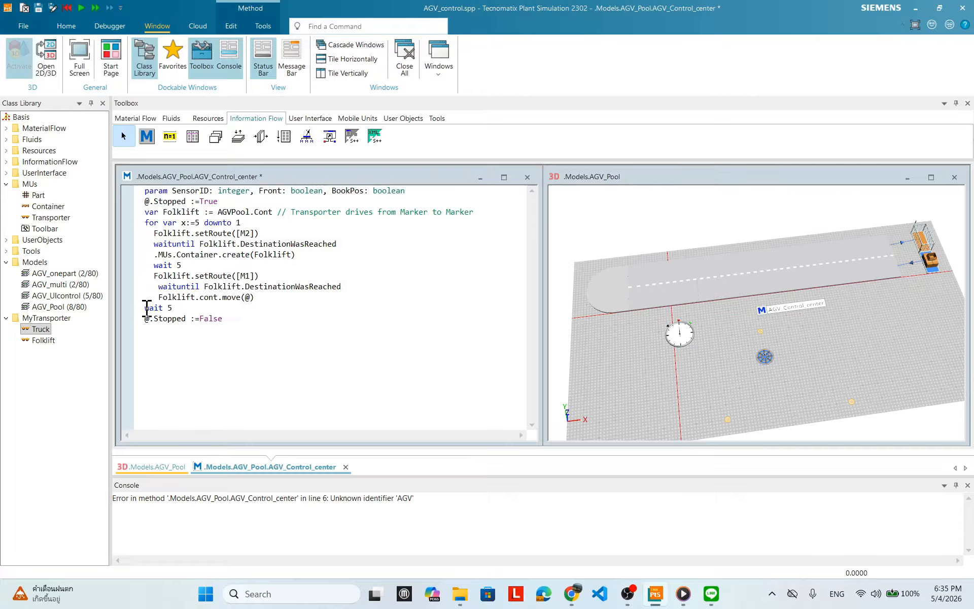
{"action": "left_click", "coordinate": [210, 308]}
{"action": "key", "text": "Return"}
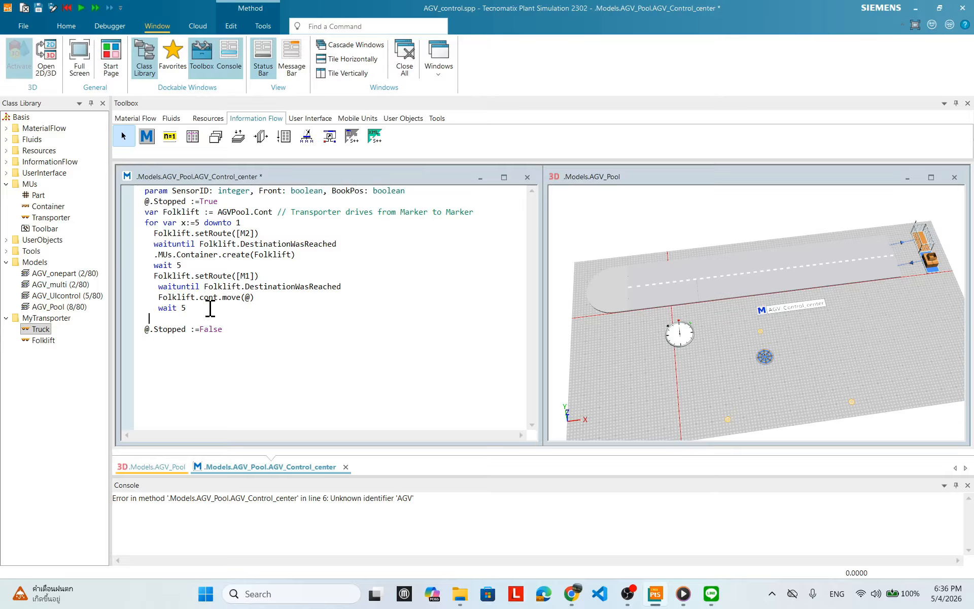
{"action": "type", "text": "next"}
{"action": "right_click", "coordinate": [380, 273]}
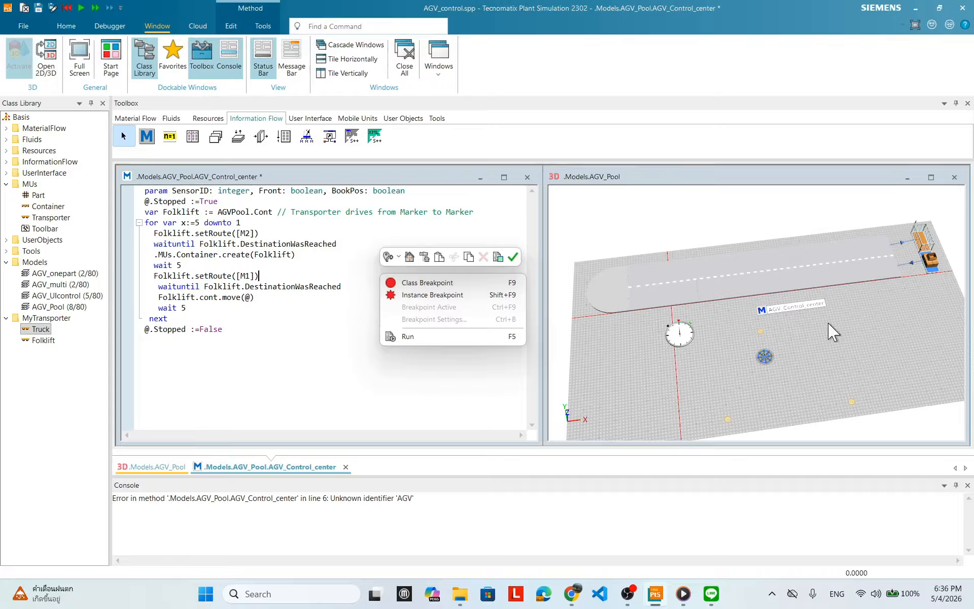
{"action": "right_click", "coordinate": [872, 330]}
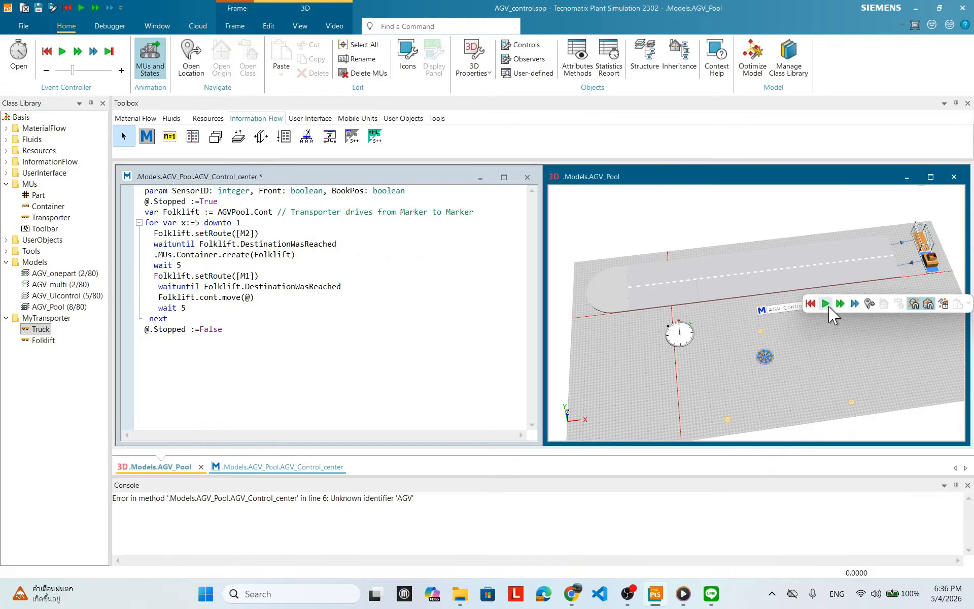
{"action": "left_click", "coordinate": [826, 303]}
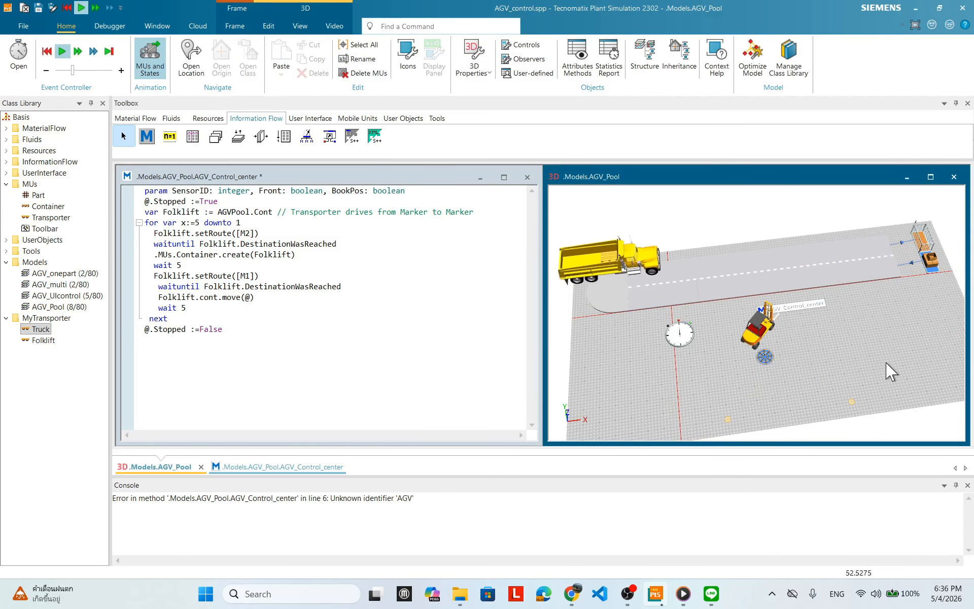
{"action": "right_click", "coordinate": [806, 335]}
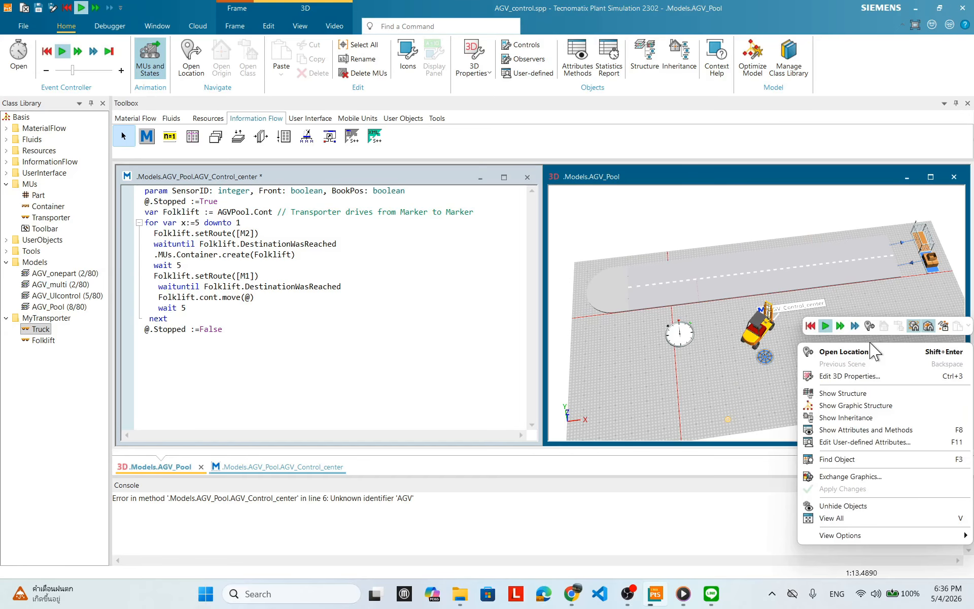
{"action": "left_click", "coordinate": [810, 325]}
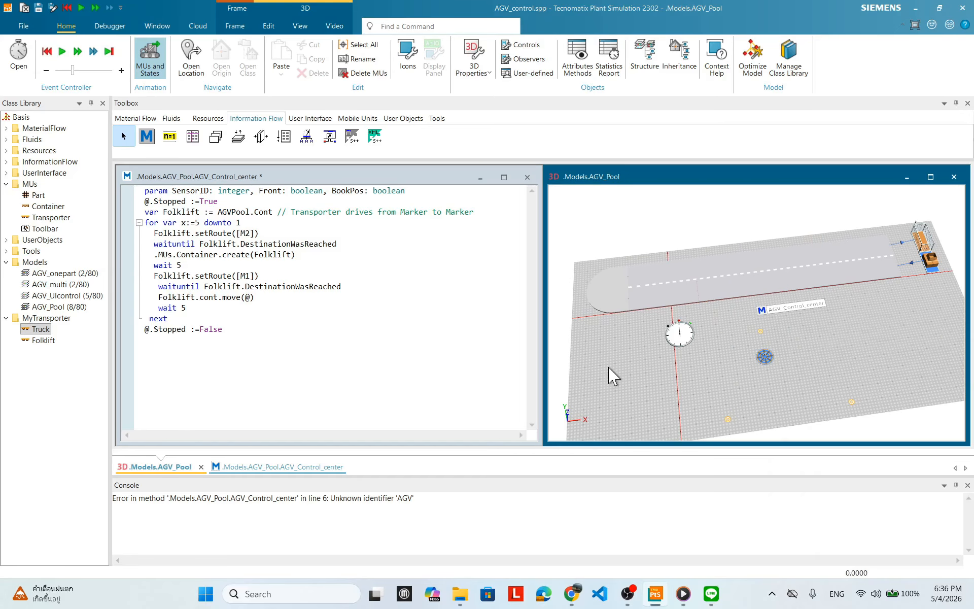
Step: Apply the AGV_Control_center method changes and start the AGV_Pool simulation from reset
{"action": "right_click", "coordinate": [352, 235]}
{"action": "left_click", "coordinate": [484, 215]}
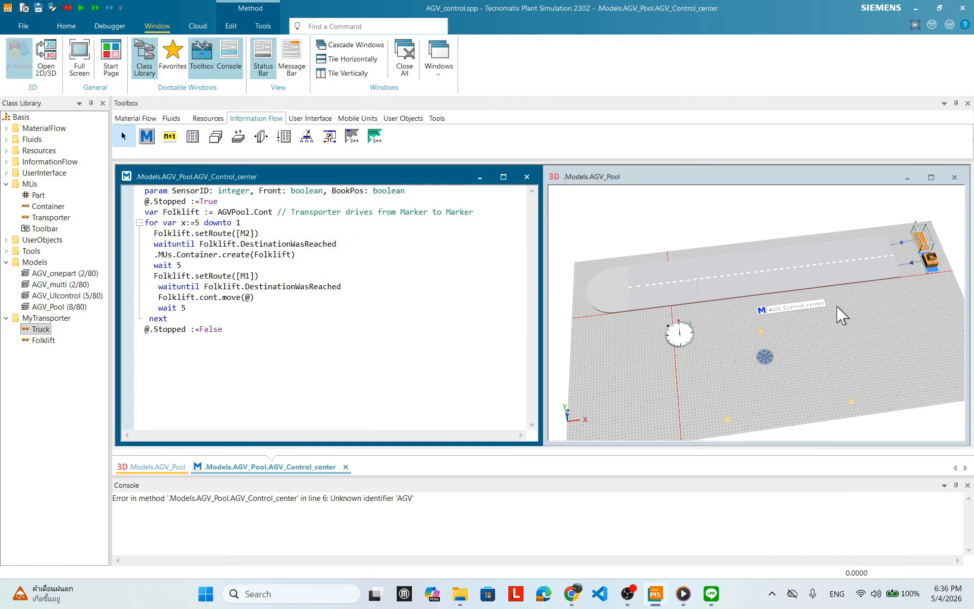
{"action": "right_click", "coordinate": [806, 313]}
{"action": "left_click", "coordinate": [811, 296]}
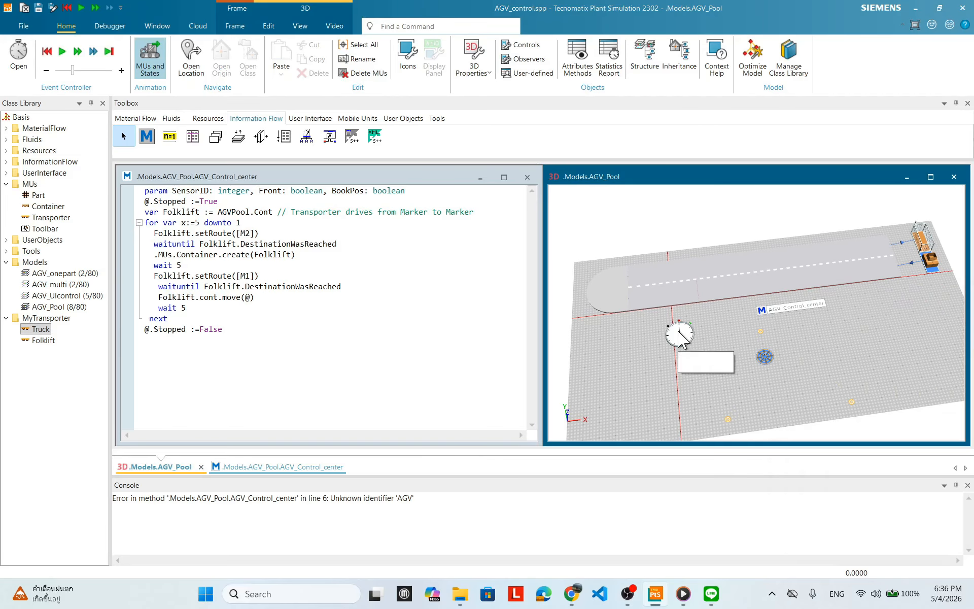
{"action": "right_click", "coordinate": [856, 307]}
{"action": "left_click", "coordinate": [825, 294]}
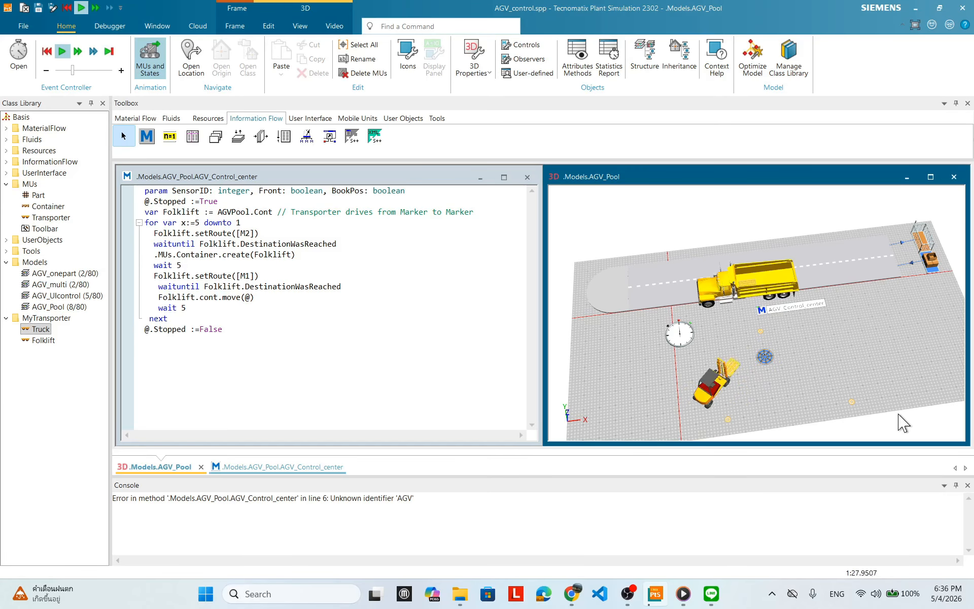
Step: Examine the forklift's repeated loading trips to the truck in the 3D model from above and at ground level, then reset the simulation
{"action": "left_click_drag", "start_coordinate": [823, 328], "coordinate": [751, 352]}
{"action": "scroll", "coordinate": [852, 369], "scroll_direction": "up", "scroll_amount": 3}
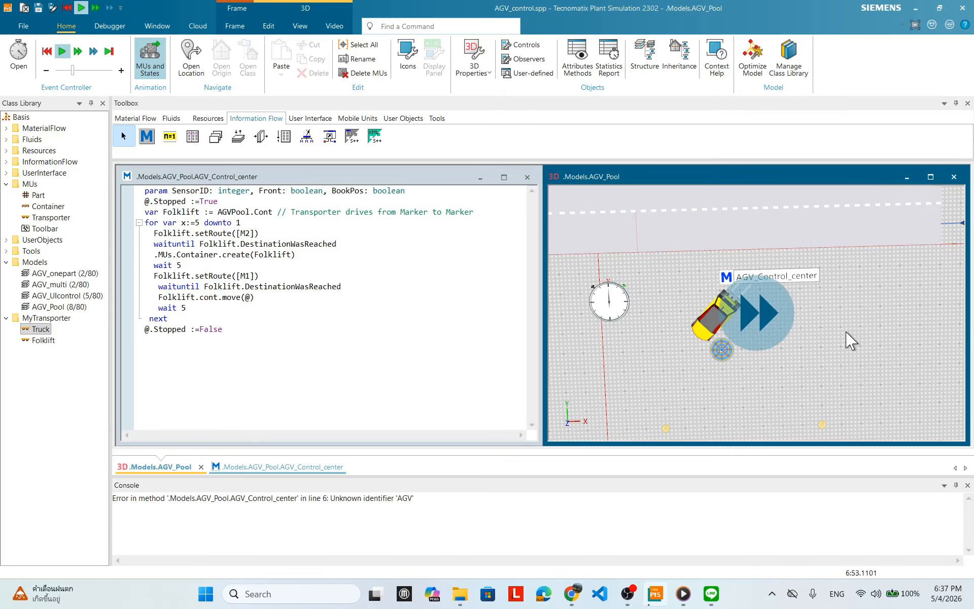
{"action": "left_click_drag", "start_coordinate": [846, 320], "coordinate": [847, 276]}
{"action": "left_click_drag", "start_coordinate": [858, 319], "coordinate": [847, 373]}
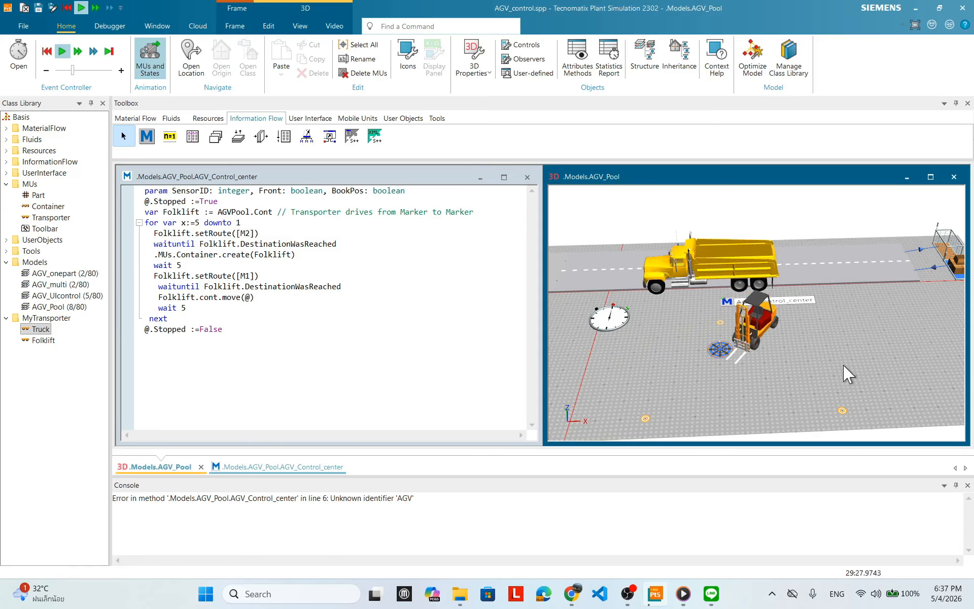
{"action": "left_click_drag", "start_coordinate": [864, 318], "coordinate": [756, 302]}
{"action": "scroll", "coordinate": [745, 279], "scroll_direction": "up", "scroll_amount": 2}
{"action": "scroll", "coordinate": [744, 279], "scroll_direction": "up", "scroll_amount": 1}
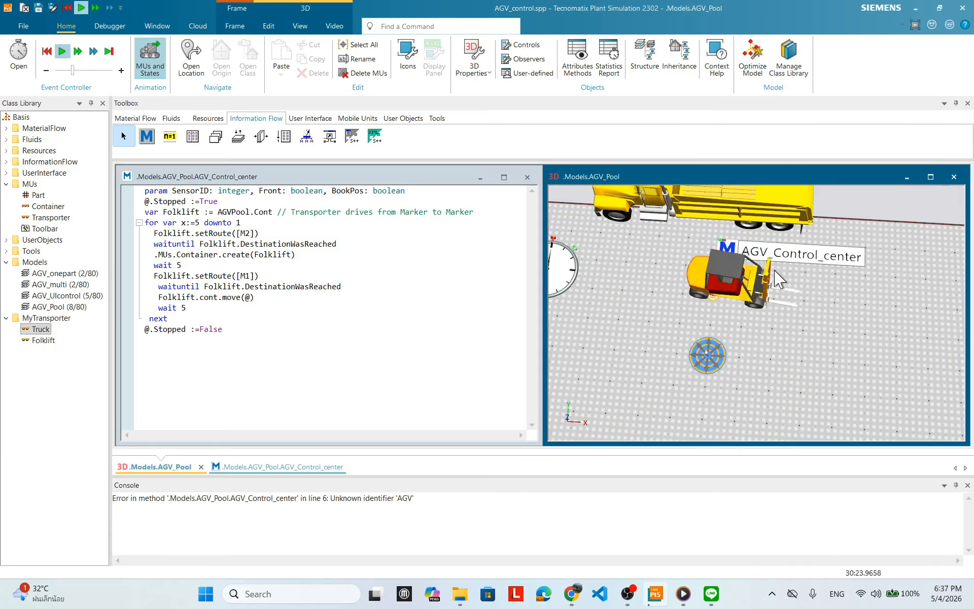
{"action": "left_click_drag", "start_coordinate": [827, 291], "coordinate": [809, 341]}
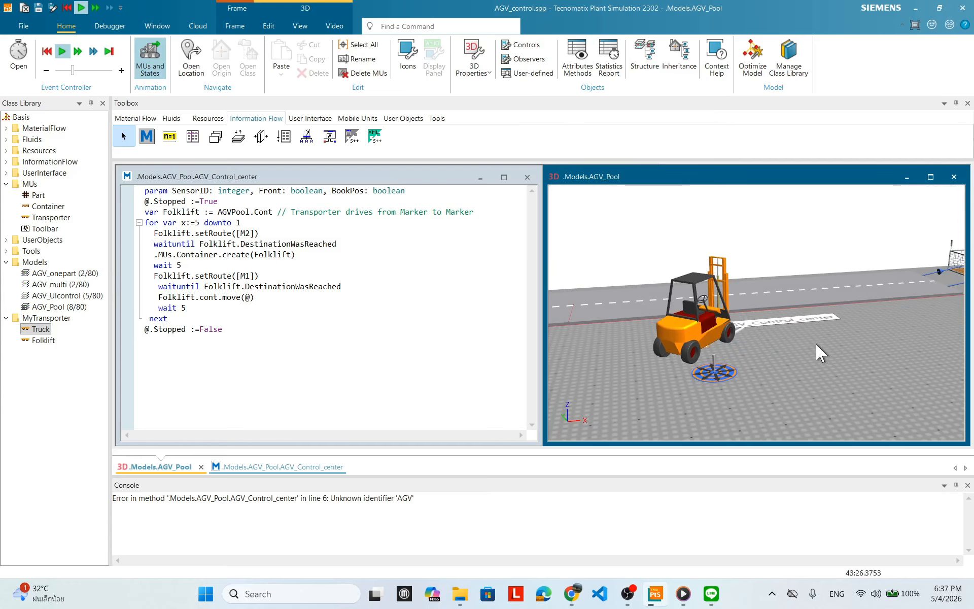
{"action": "right_click", "coordinate": [816, 344]}
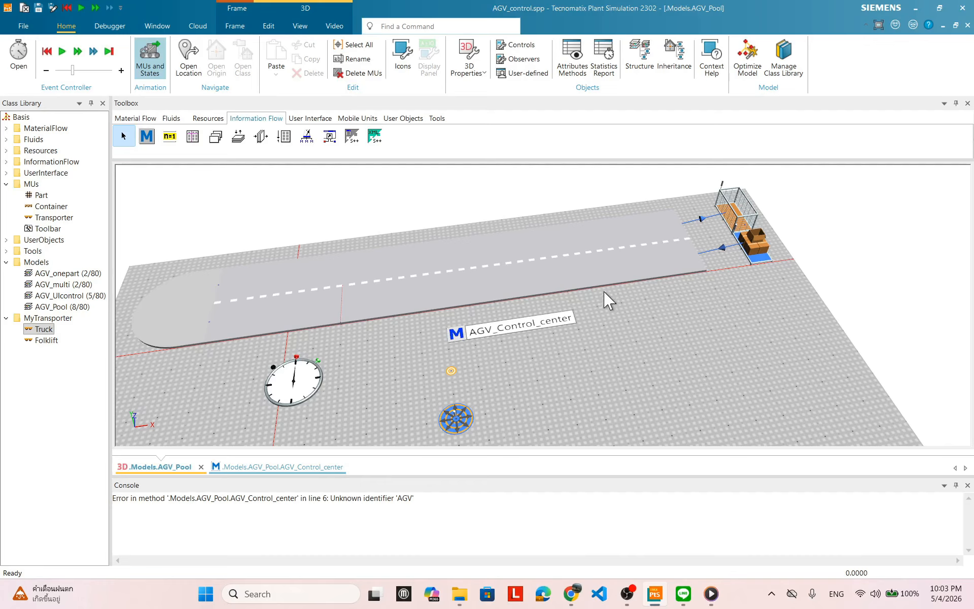
Step: Run the simulation in the maximized 3D view, examine the truck and forklift loading passes, and reset the model
{"action": "right_click", "coordinate": [676, 310]}
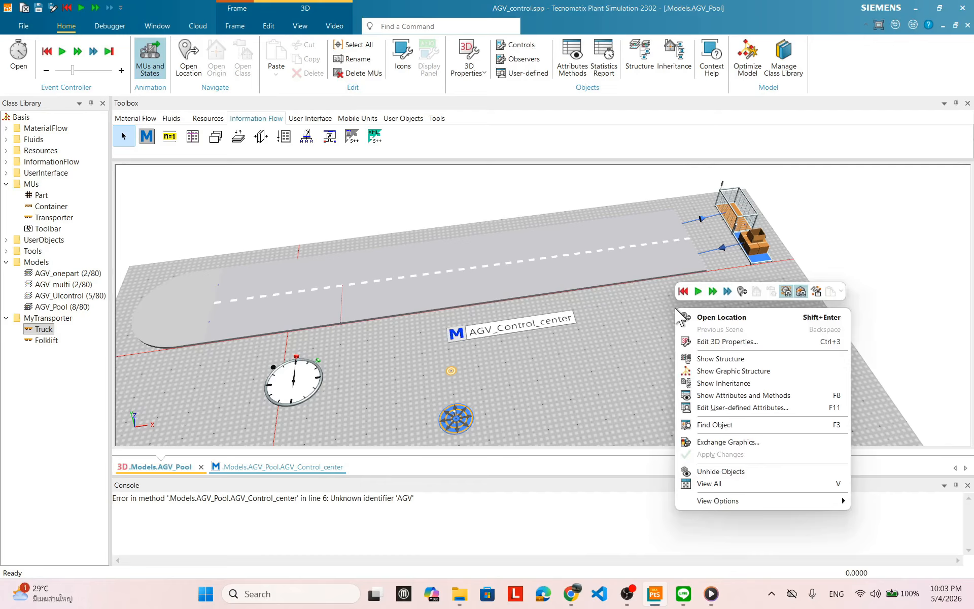
{"action": "key", "text": "Escape"}
{"action": "left_click", "coordinate": [698, 291]}
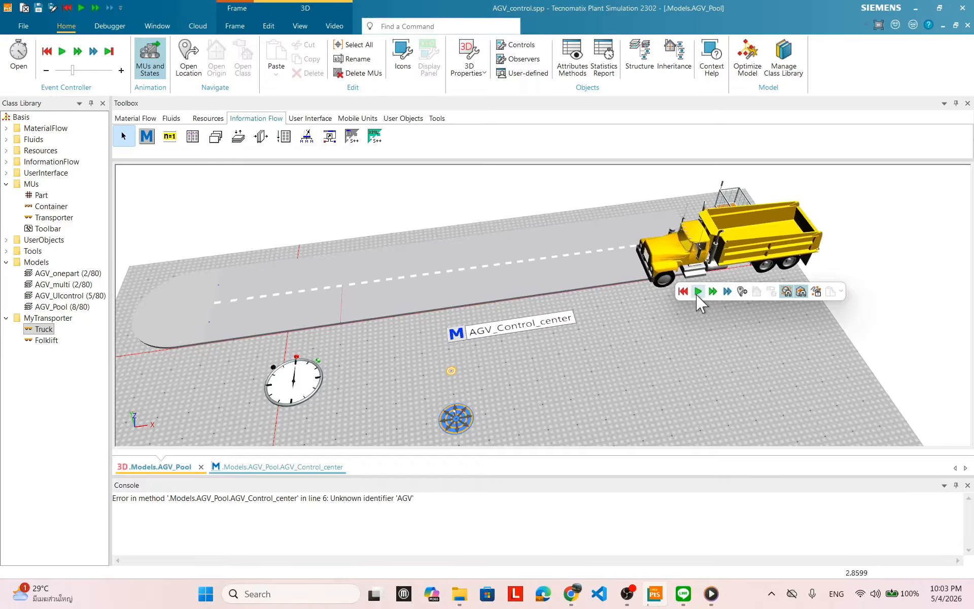
{"action": "left_click_drag", "start_coordinate": [523, 294], "coordinate": [563, 327]}
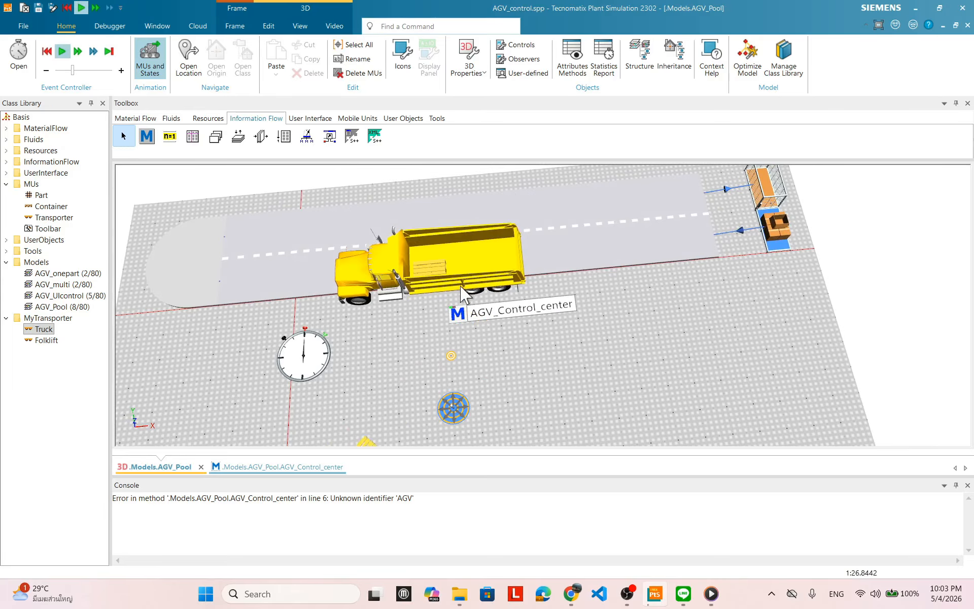
{"action": "left_click_drag", "start_coordinate": [541, 314], "coordinate": [539, 308]}
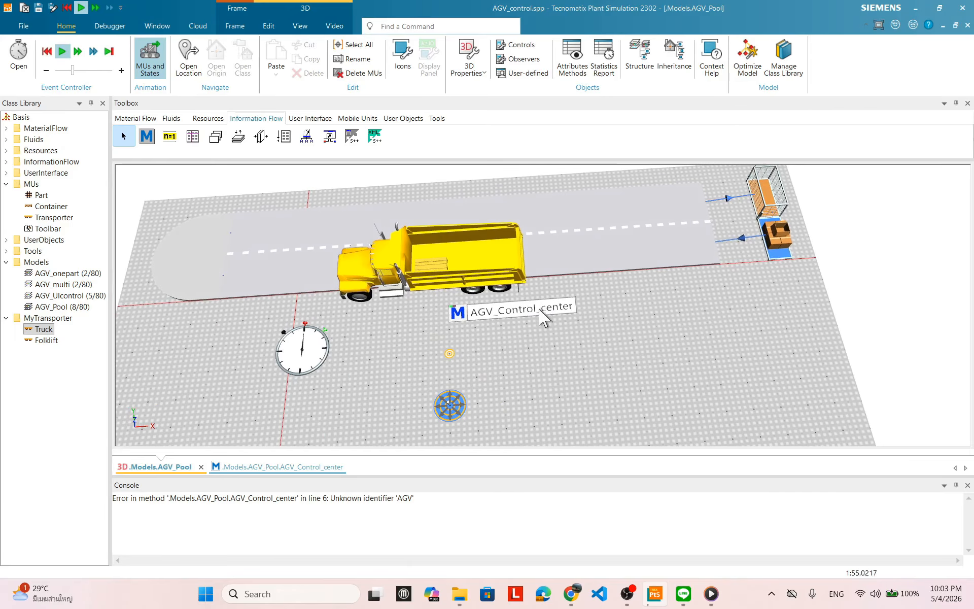
{"action": "scroll", "coordinate": [543, 317], "scroll_direction": "up", "scroll_amount": 5}
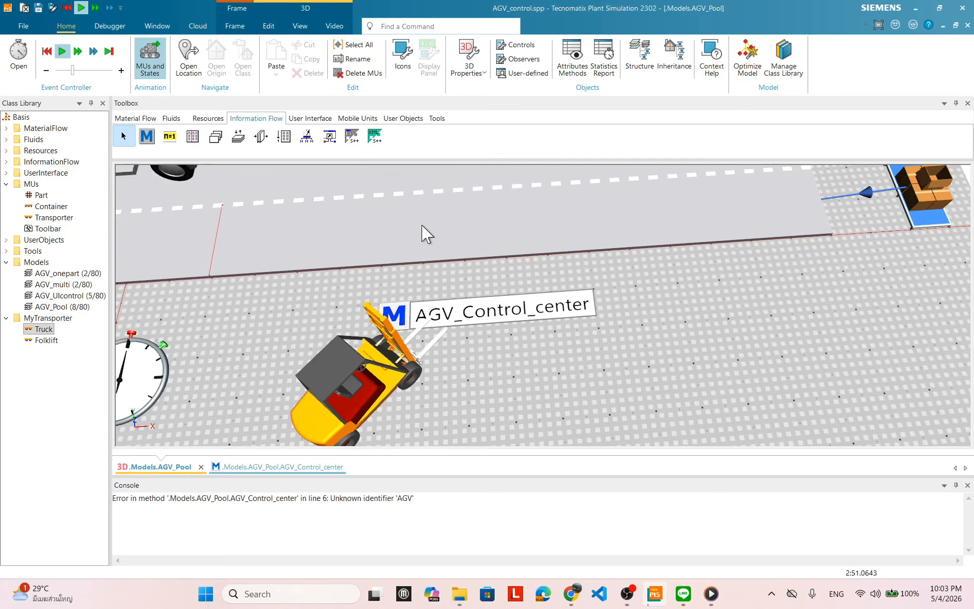
{"action": "scroll", "coordinate": [543, 304], "scroll_direction": "down", "scroll_amount": 6}
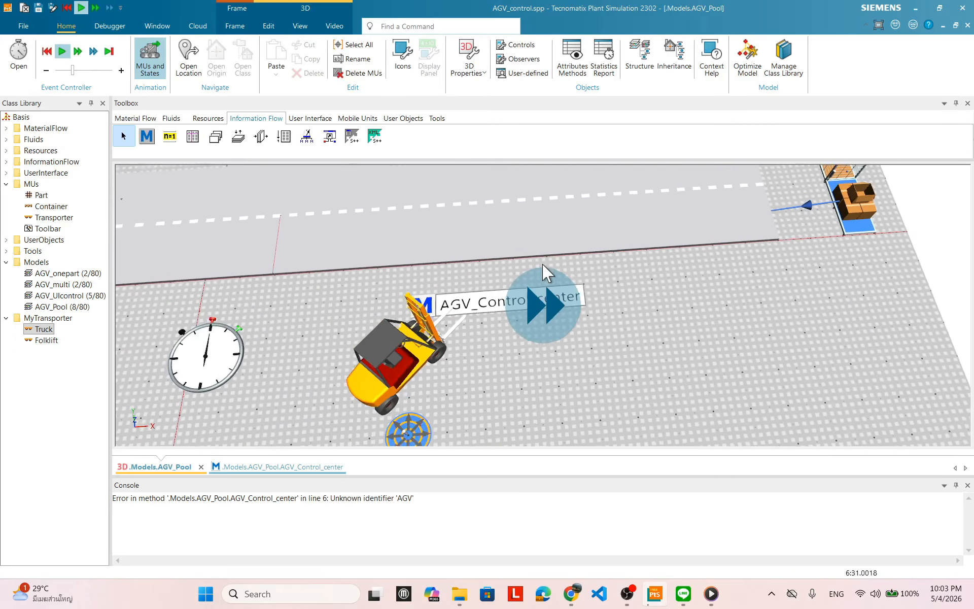
{"action": "mouse_move", "coordinate": [578, 305]}
{"action": "left_mouse_down"}
{"action": "mouse_move", "coordinate": [551, 296]}
{"action": "mouse_move", "coordinate": [652, 278]}
{"action": "mouse_move", "coordinate": [578, 282]}
{"action": "mouse_move", "coordinate": [576, 324]}
{"action": "left_mouse_up"}
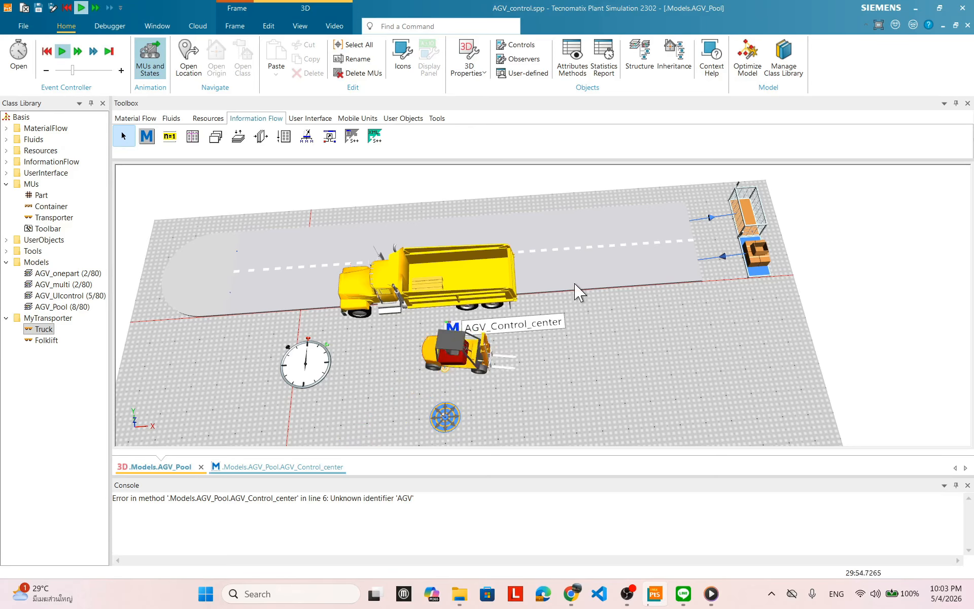
{"action": "left_click_drag", "start_coordinate": [583, 326], "coordinate": [580, 324]}
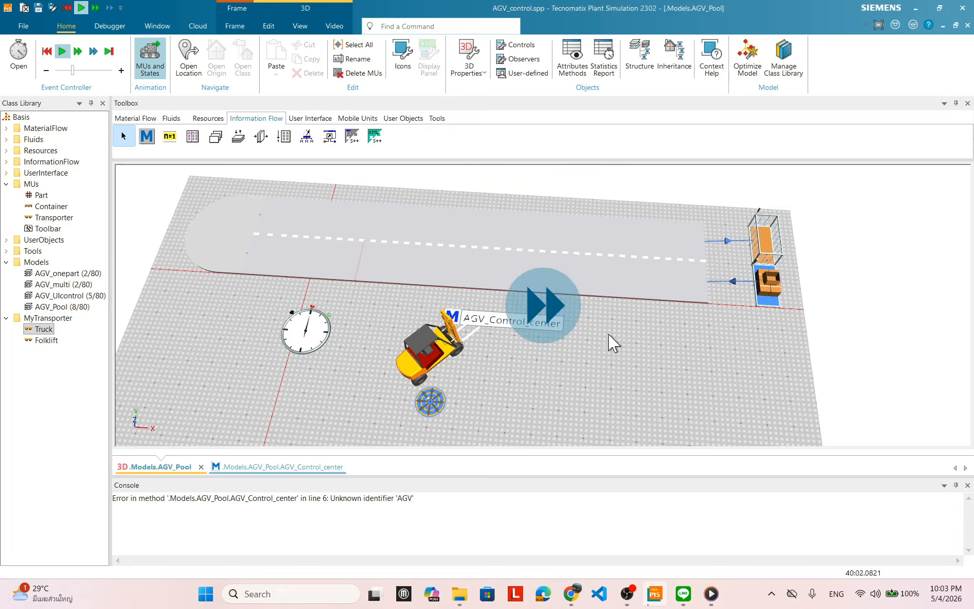
{"action": "right_click", "coordinate": [633, 331]}
{"action": "left_click", "coordinate": [639, 318]}
{"action": "left_click_drag", "start_coordinate": [637, 318], "coordinate": [609, 326]}
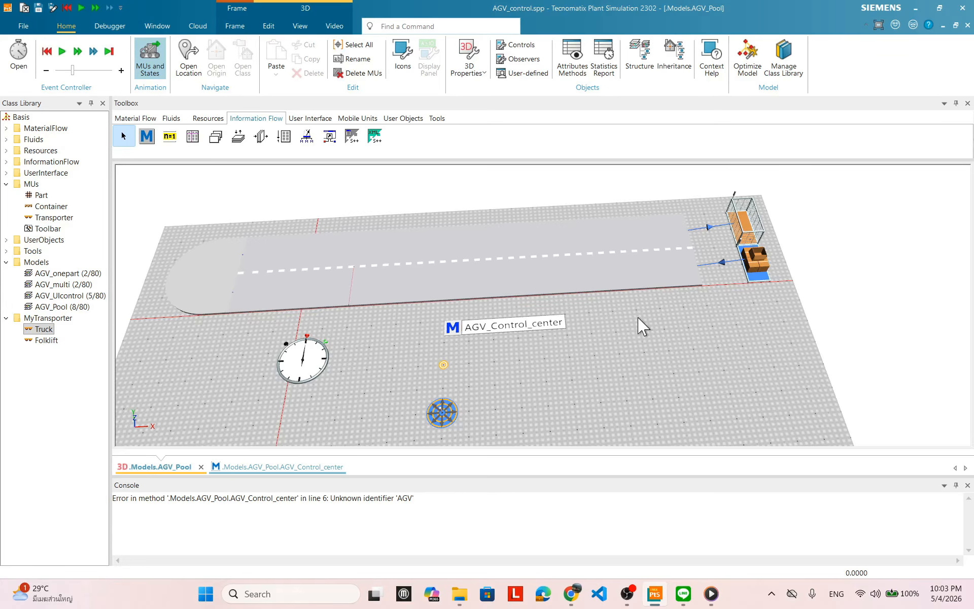
{"action": "scroll", "coordinate": [642, 326], "scroll_direction": "up", "scroll_amount": 2}
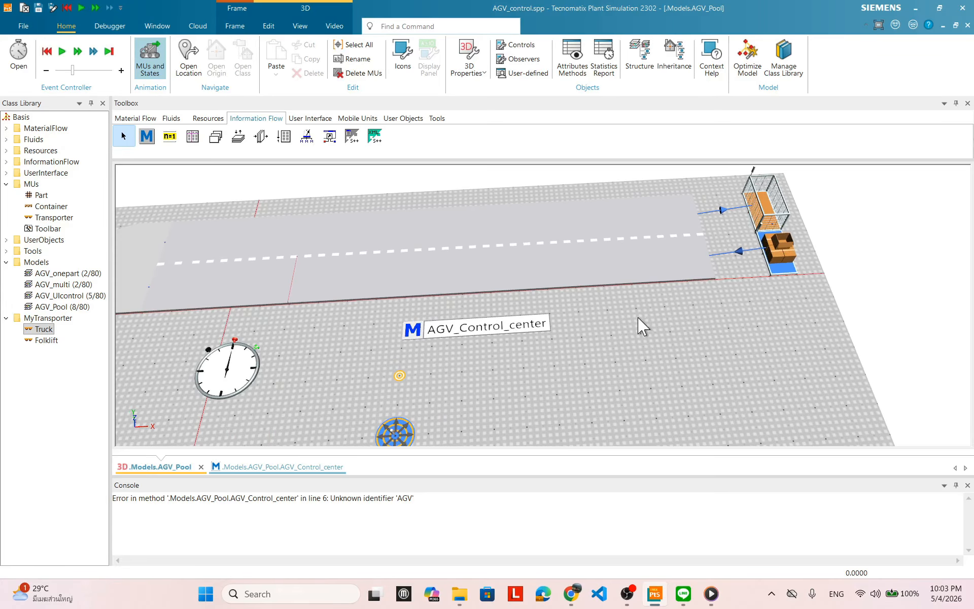
Step: Open the properties and 3D properties of the Truck class in MyTransporter, and place both dialogs side by side
{"action": "double_click", "coordinate": [44, 330]}
{"action": "left_click_drag", "start_coordinate": [436, 170], "coordinate": [364, 180]}
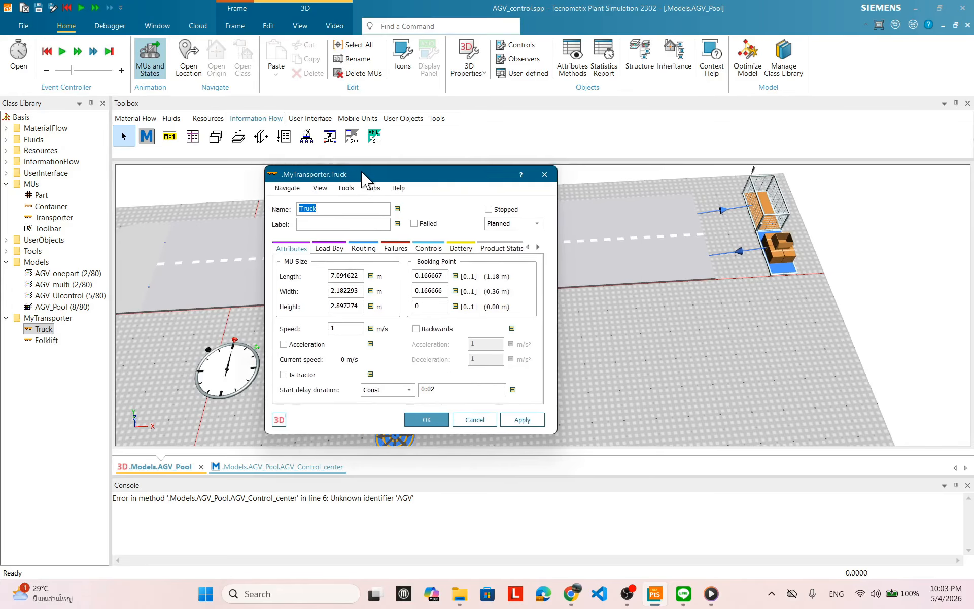
{"action": "left_click", "coordinate": [278, 420]}
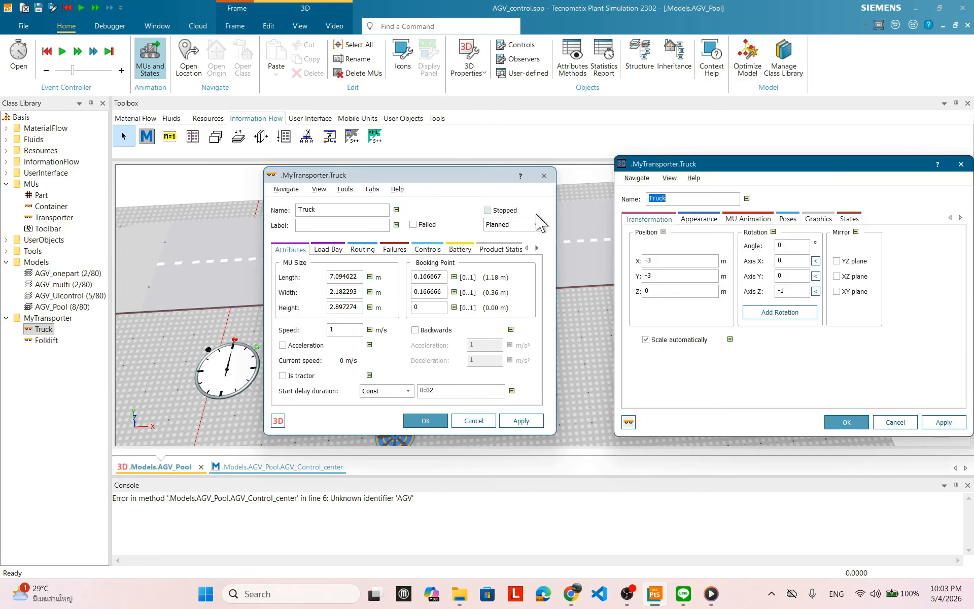
{"action": "left_click_drag", "start_coordinate": [480, 175], "coordinate": [365, 184]}
{"action": "left_click_drag", "start_coordinate": [689, 164], "coordinate": [520, 173]}
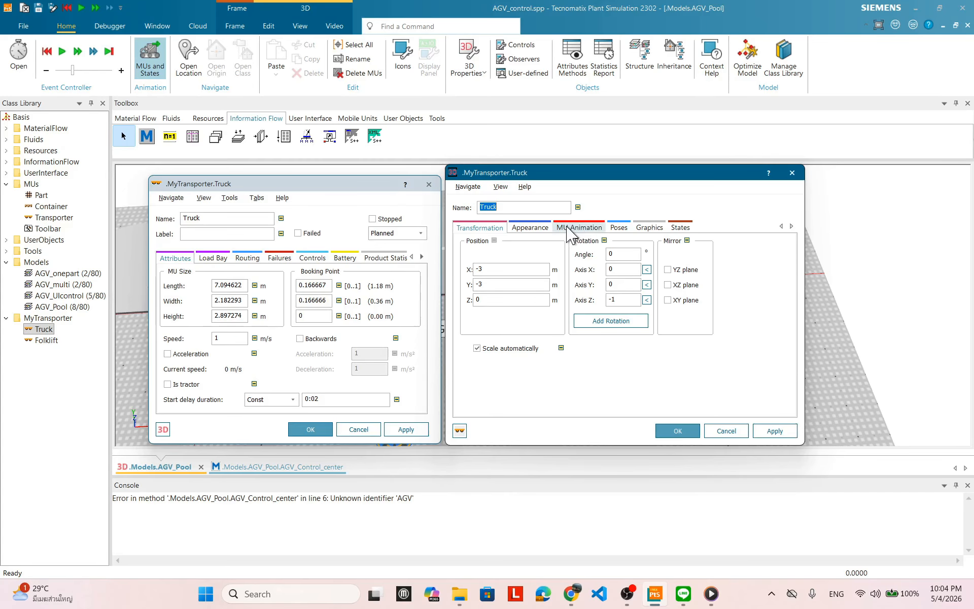
Step: Show the Truck's MU Animation settings and arrange its 3D properties dialog in front of the attributes dialog
{"action": "left_click", "coordinate": [568, 229]}
{"action": "left_click_drag", "start_coordinate": [600, 187], "coordinate": [443, 202]}
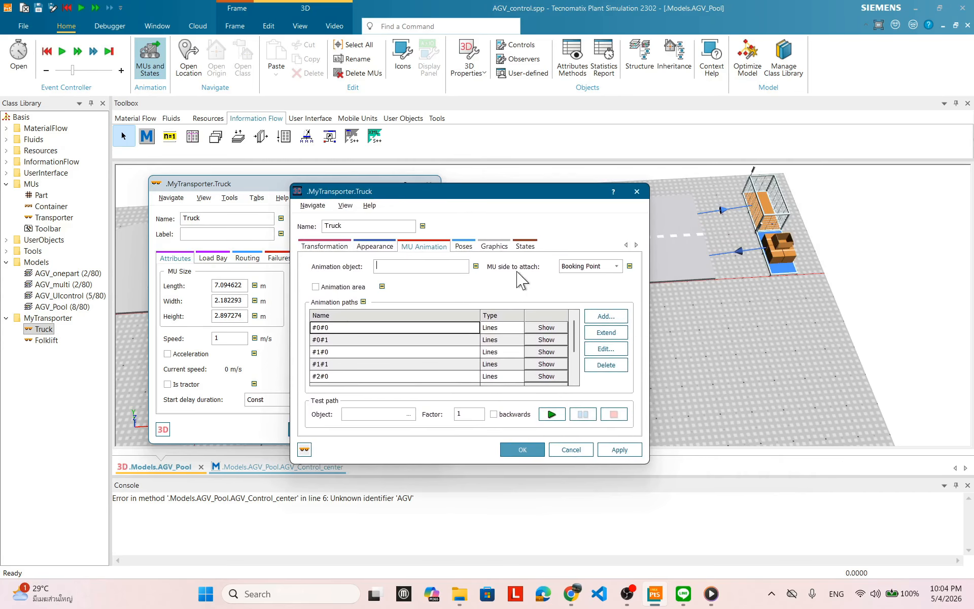
{"action": "left_click_drag", "start_coordinate": [453, 192], "coordinate": [684, 213]}
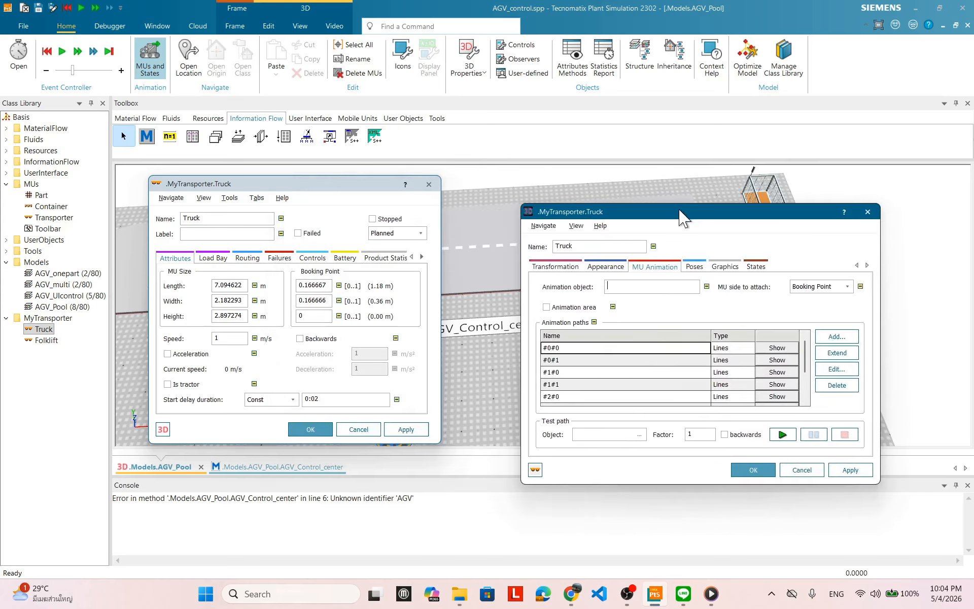
{"action": "left_click_drag", "start_coordinate": [363, 188], "coordinate": [776, 119]}
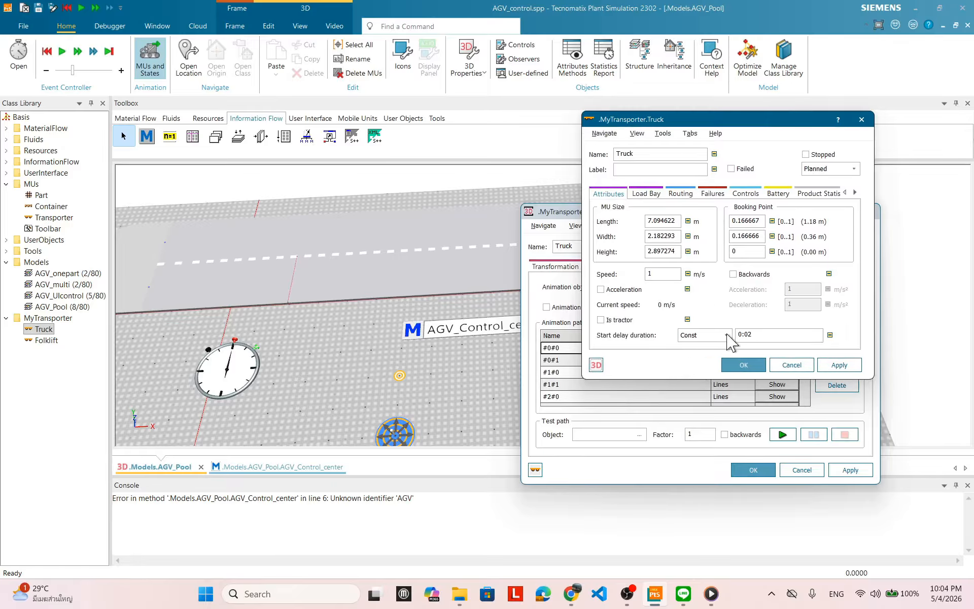
{"action": "left_click", "coordinate": [550, 212]}
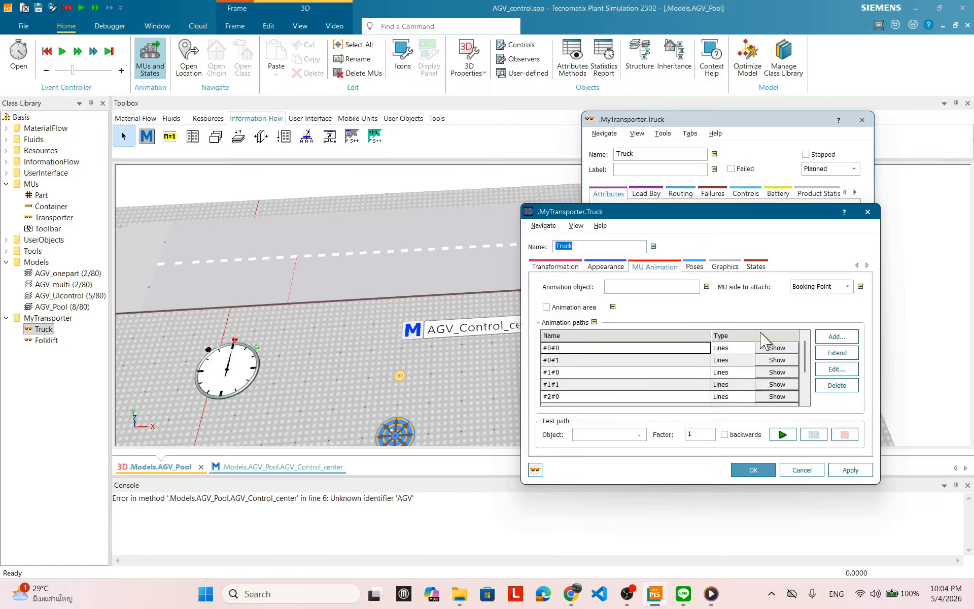
Step: Show the Truck's animation path #0#0 in 3D, examine its marker inside the truck bed, and hide it again
{"action": "left_click", "coordinate": [775, 347]}
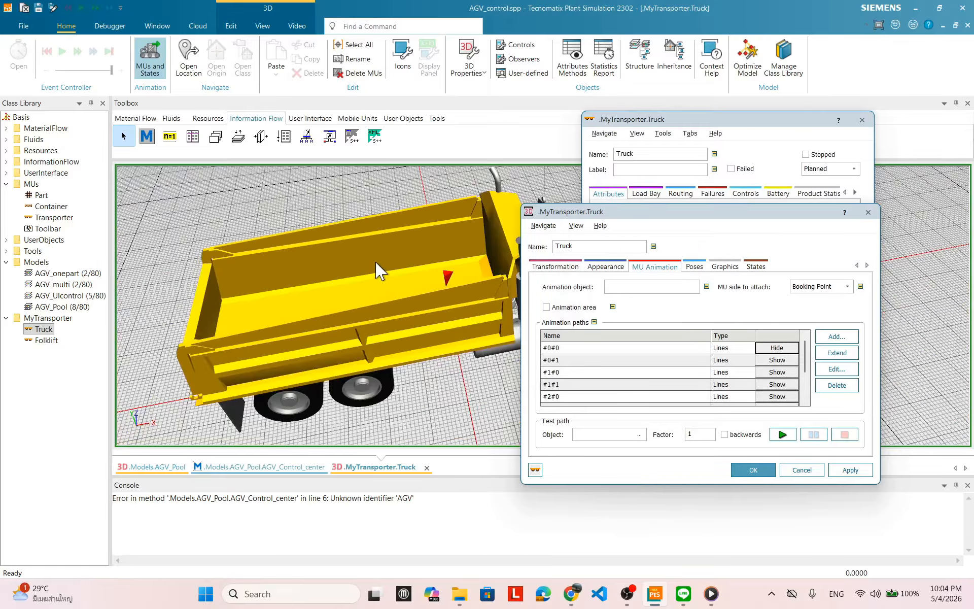
{"action": "left_click_drag", "start_coordinate": [369, 311], "coordinate": [439, 287]}
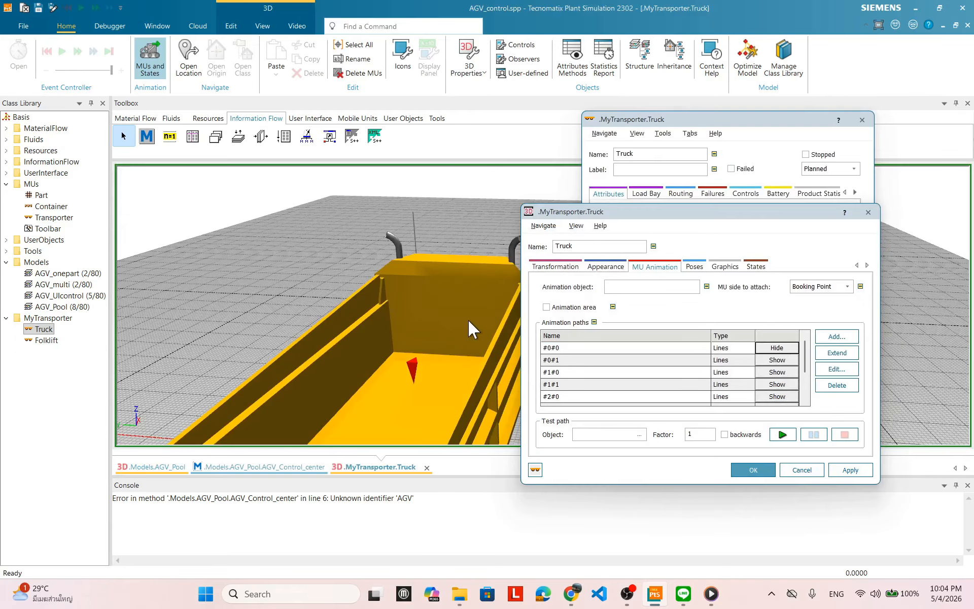
{"action": "scroll", "coordinate": [469, 315], "scroll_direction": "up", "scroll_amount": 3}
{"action": "scroll", "coordinate": [425, 423], "scroll_direction": "up", "scroll_amount": 1}
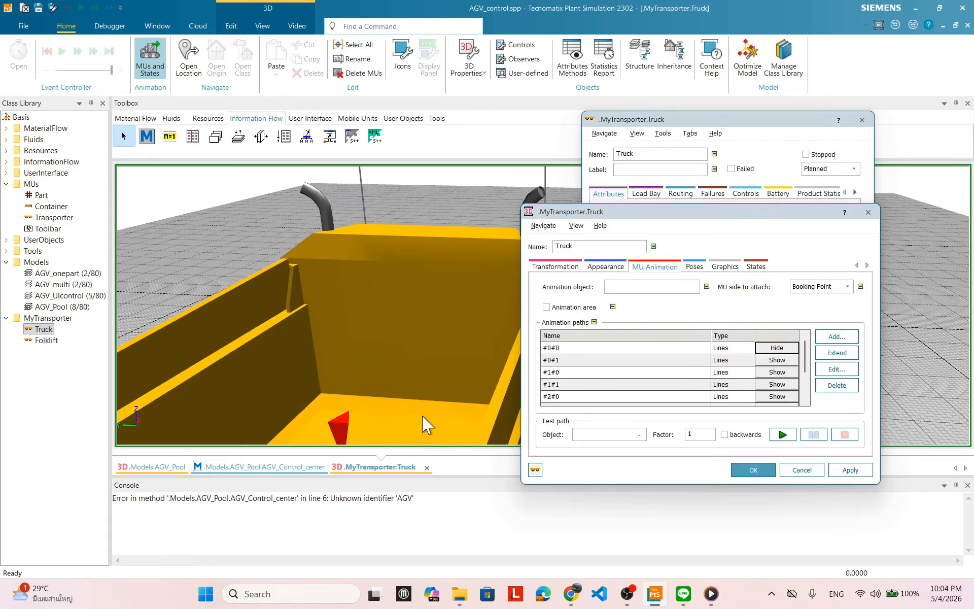
{"action": "left_click_drag", "start_coordinate": [425, 423], "coordinate": [391, 374]}
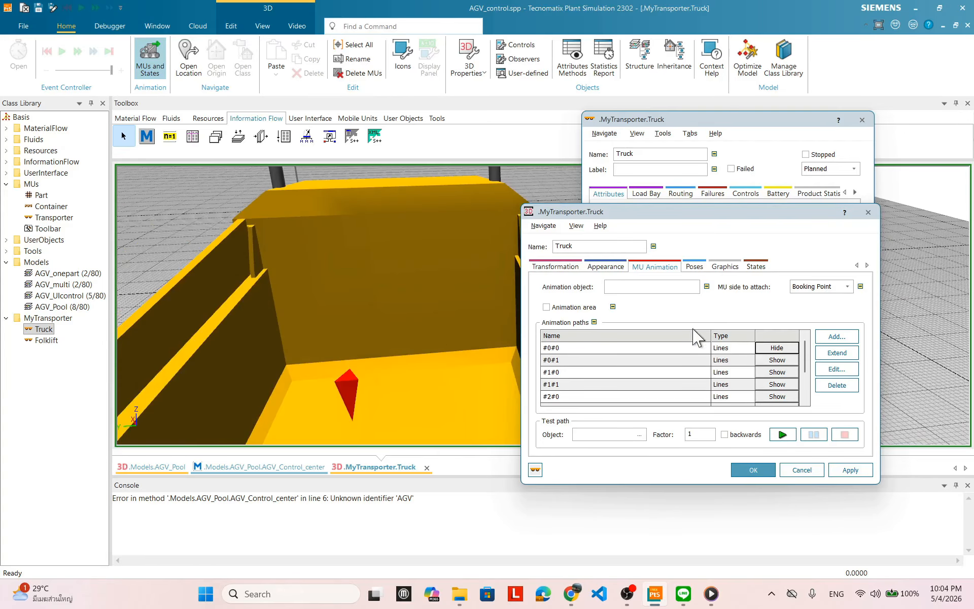
{"action": "left_click", "coordinate": [780, 347]}
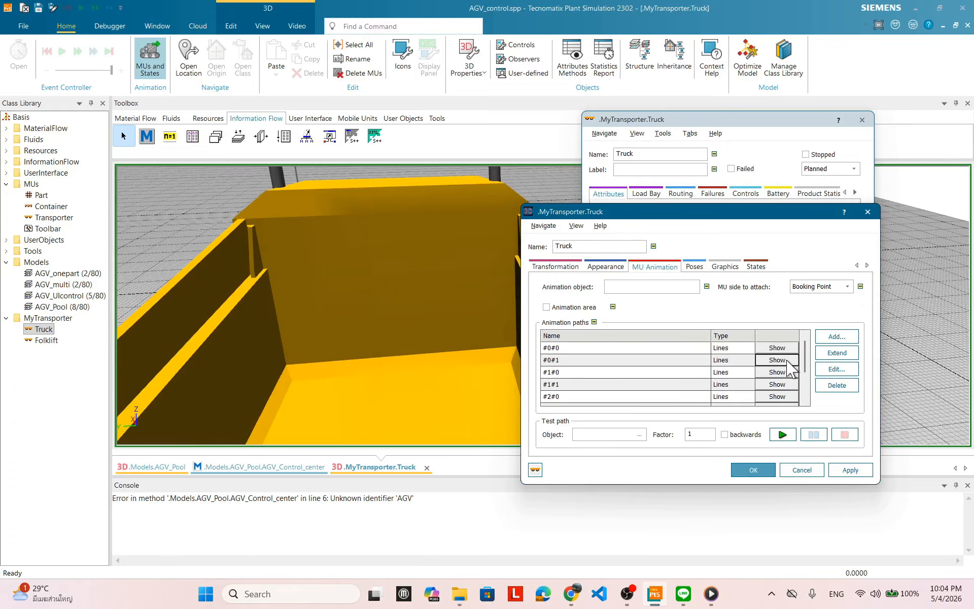
Step: Show the Truck's animation path #0#1, set its anchor point's Z position to 1.8 m, and hide the path
{"action": "left_click", "coordinate": [777, 360]}
{"action": "mouse_move", "coordinate": [491, 382]}
{"action": "left_mouse_down"}
{"action": "mouse_move", "coordinate": [472, 355]}
{"action": "mouse_move", "coordinate": [477, 361]}
{"action": "left_mouse_up"}
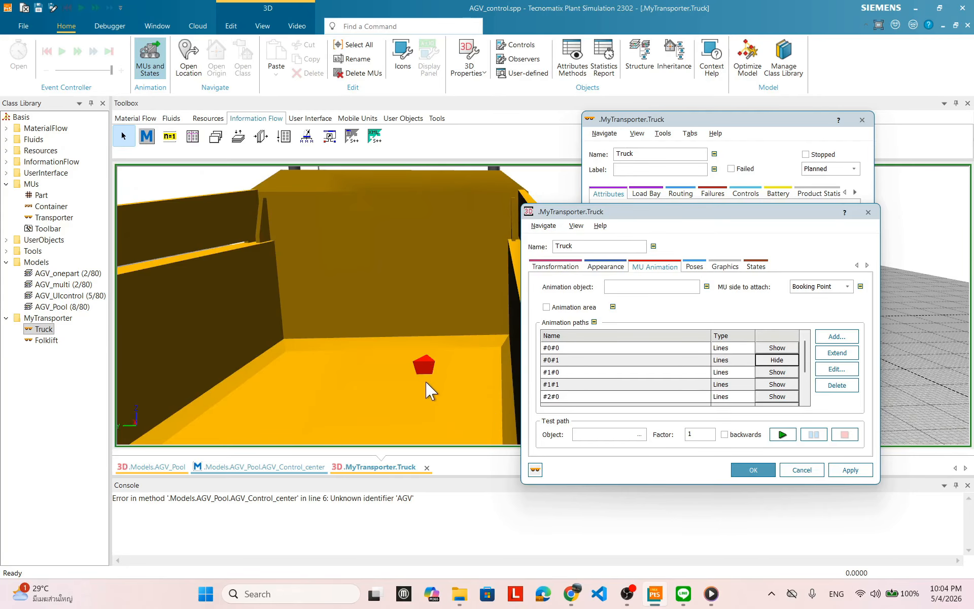
{"action": "mouse_move", "coordinate": [484, 390]}
{"action": "left_mouse_down"}
{"action": "mouse_move", "coordinate": [458, 398]}
{"action": "mouse_move", "coordinate": [487, 393]}
{"action": "mouse_move", "coordinate": [479, 400]}
{"action": "mouse_move", "coordinate": [450, 387]}
{"action": "mouse_move", "coordinate": [465, 384]}
{"action": "left_mouse_up"}
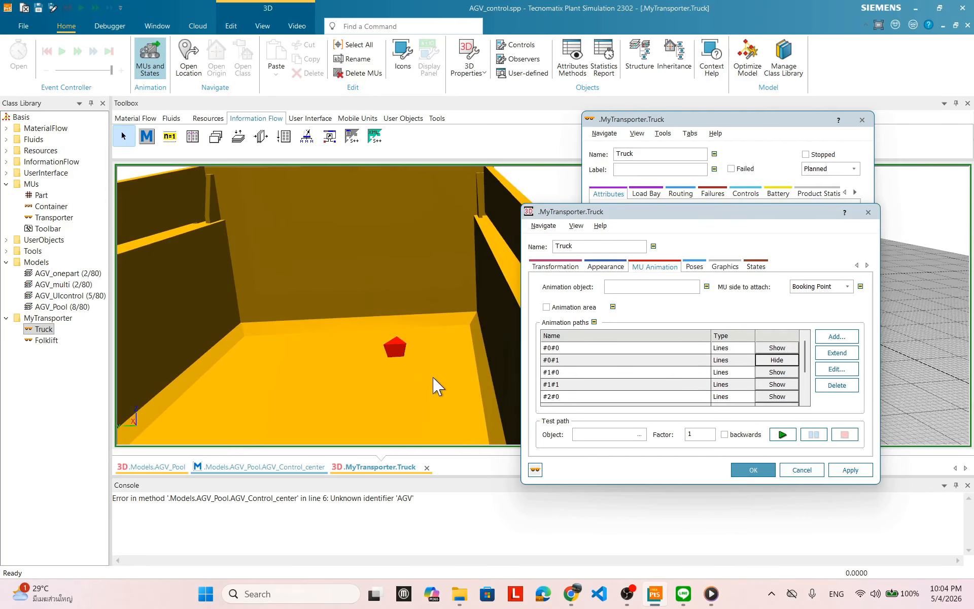
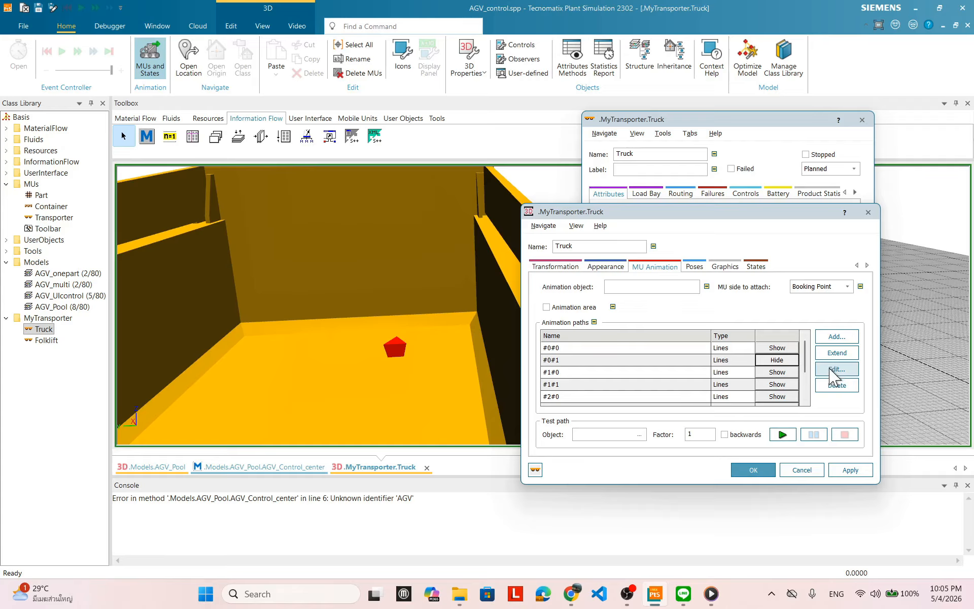
{"action": "left_click", "coordinate": [834, 369]}
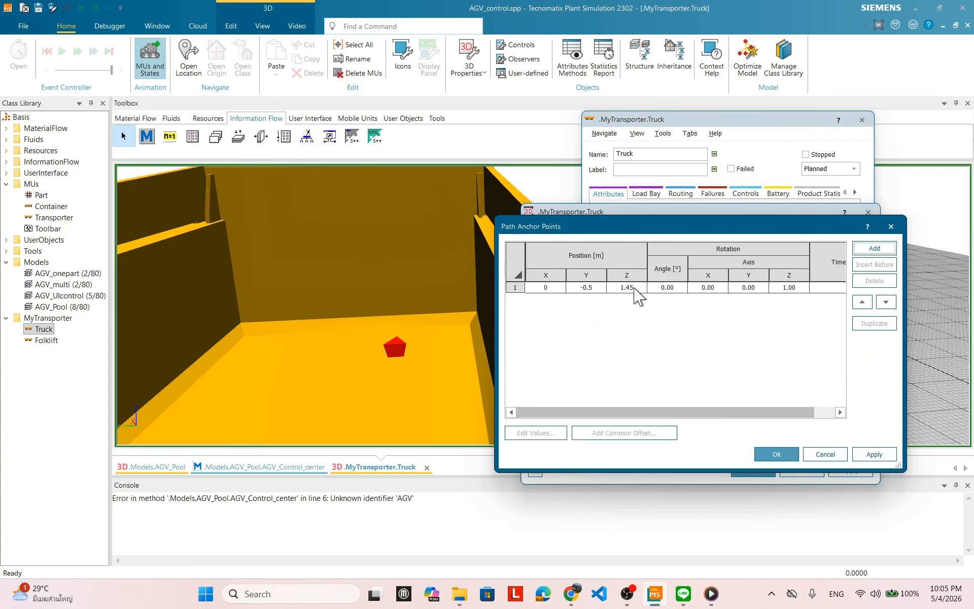
{"action": "left_click", "coordinate": [634, 289]}
{"action": "double_click", "coordinate": [631, 289]}
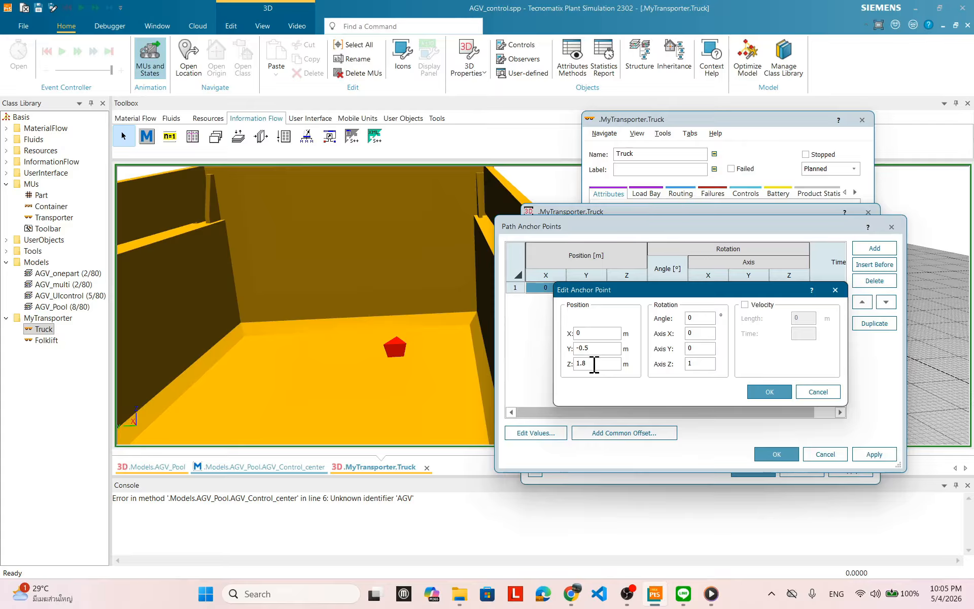
{"action": "left_click", "coordinate": [768, 391]}
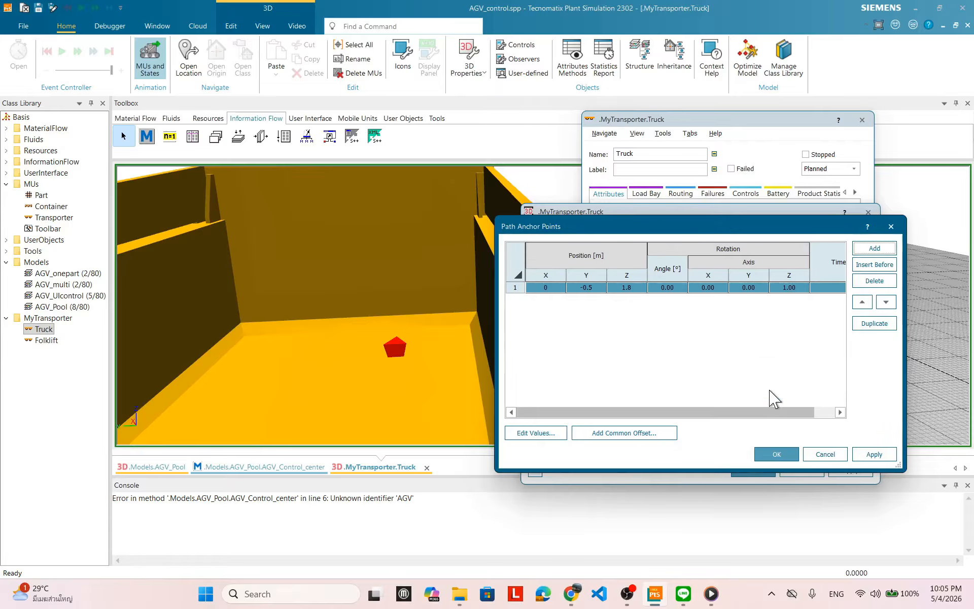
{"action": "left_click", "coordinate": [872, 453]}
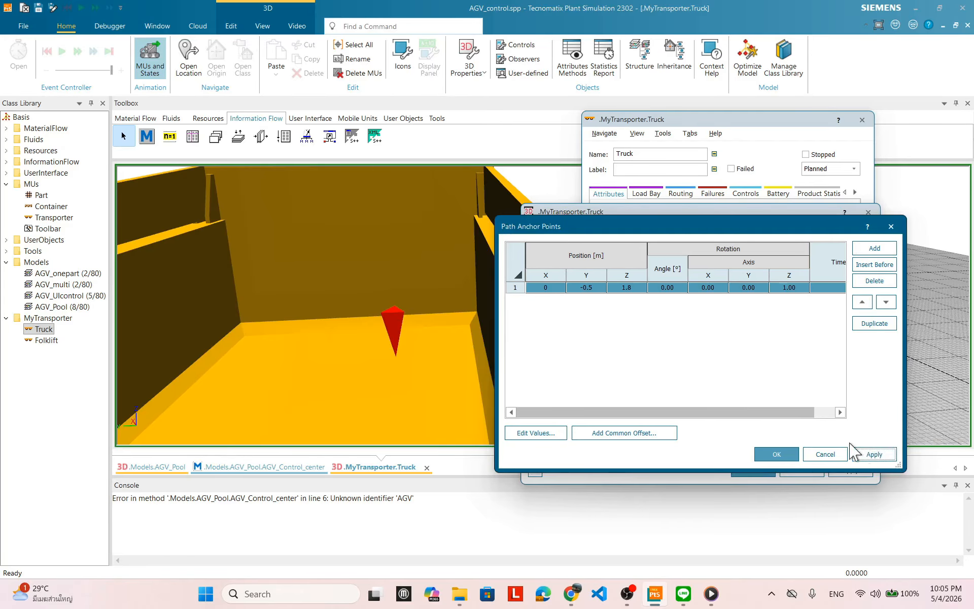
{"action": "left_click", "coordinate": [876, 455]}
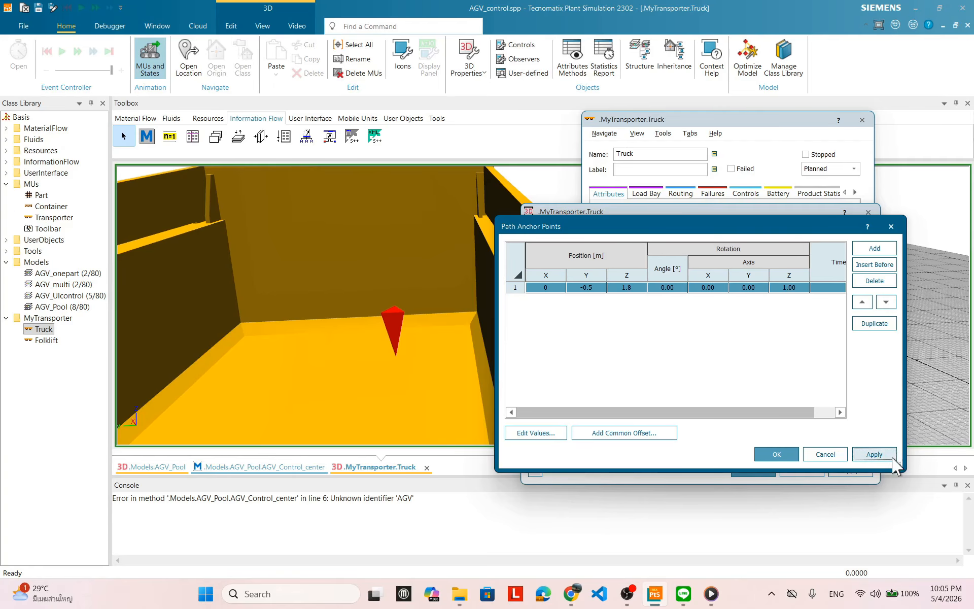
{"action": "left_click", "coordinate": [772, 456]}
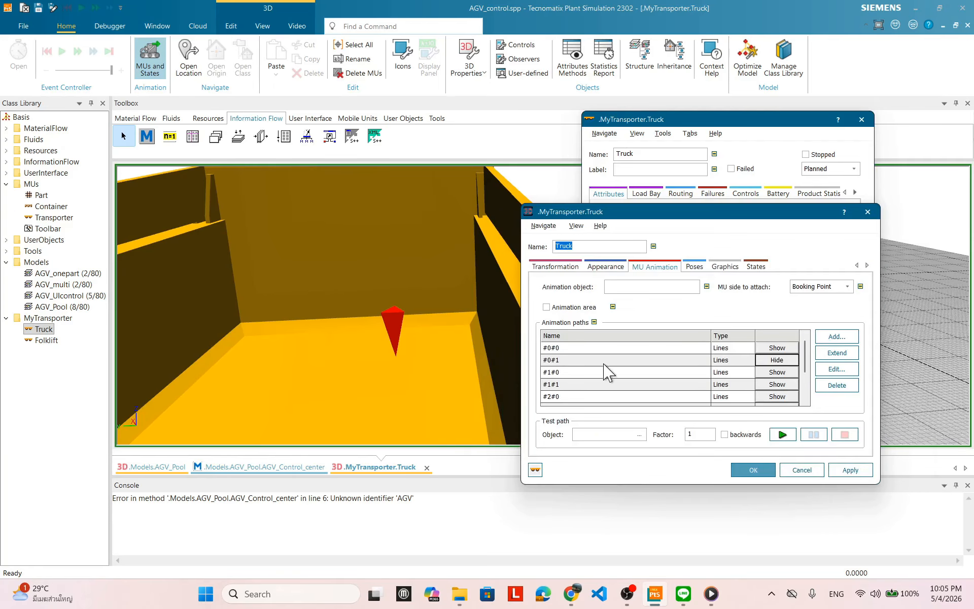
{"action": "left_click", "coordinate": [779, 360]}
Step: Show animation path #1#0 in the truck bed, set its anchor point's Z position to 1.8 m, and hide it
{"action": "left_click", "coordinate": [777, 374]}
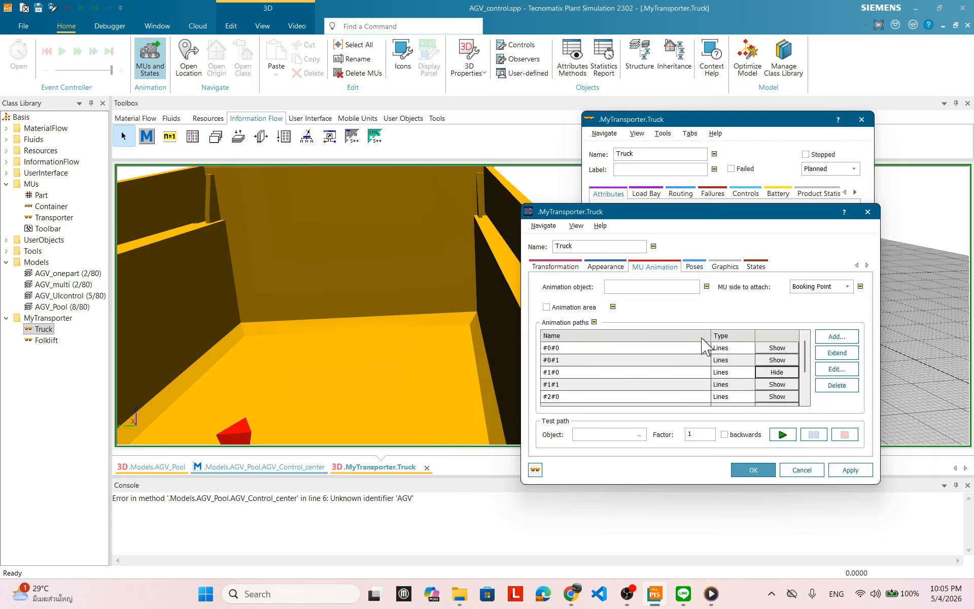
{"action": "scroll", "coordinate": [402, 369], "scroll_direction": "down", "scroll_amount": 5}
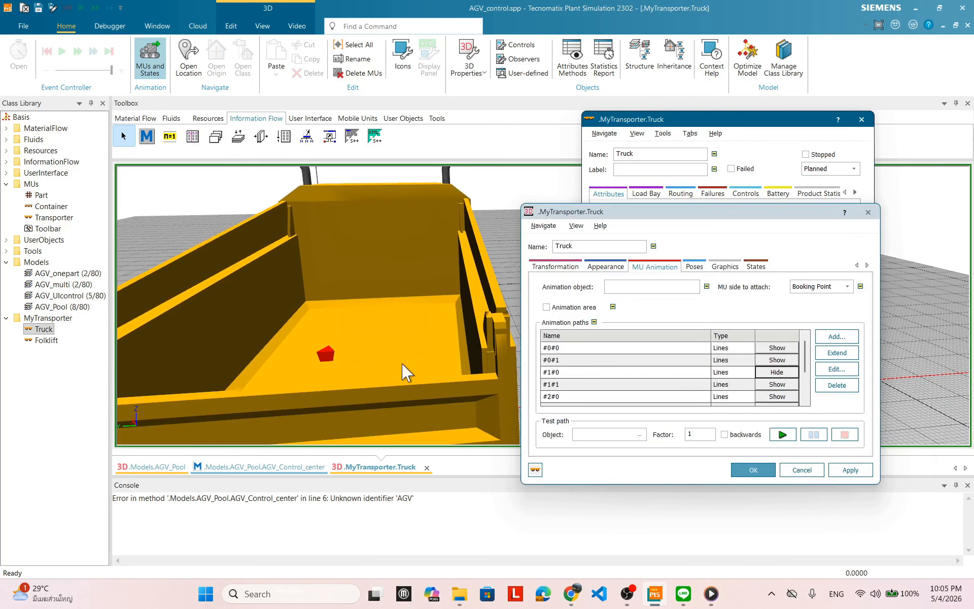
{"action": "left_click_drag", "start_coordinate": [402, 370], "coordinate": [407, 345]}
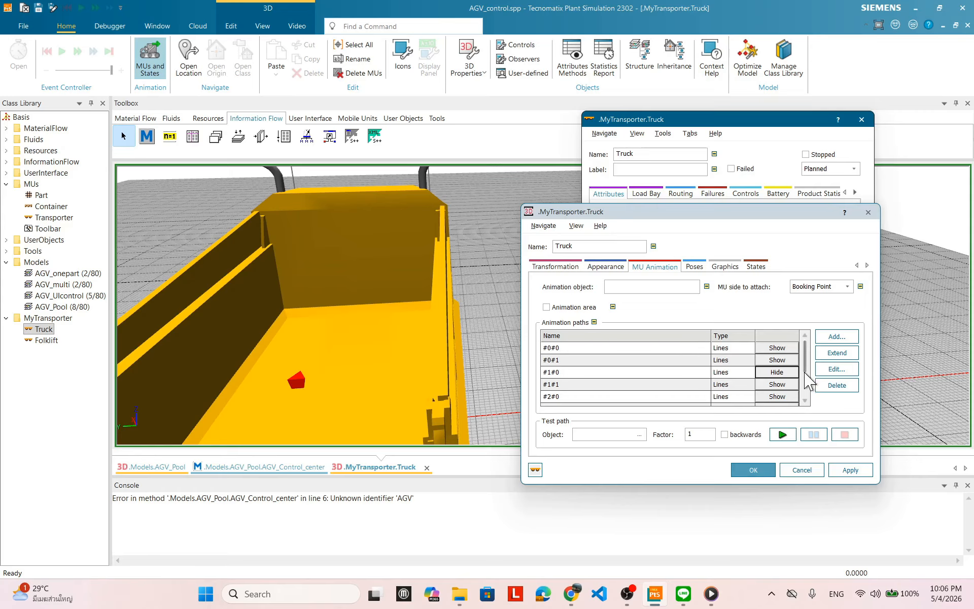
{"action": "left_click", "coordinate": [836, 376]}
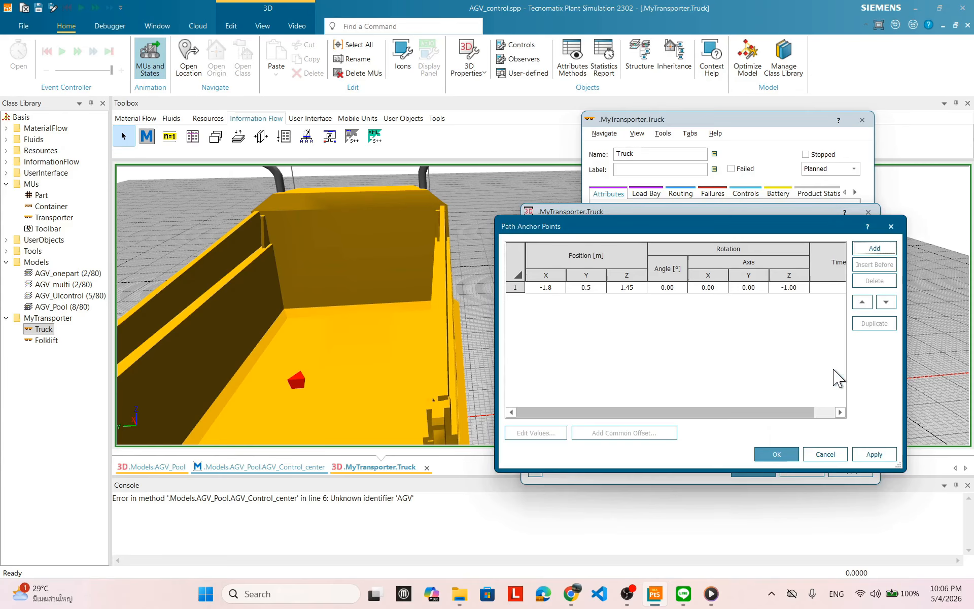
{"action": "double_click", "coordinate": [632, 288]}
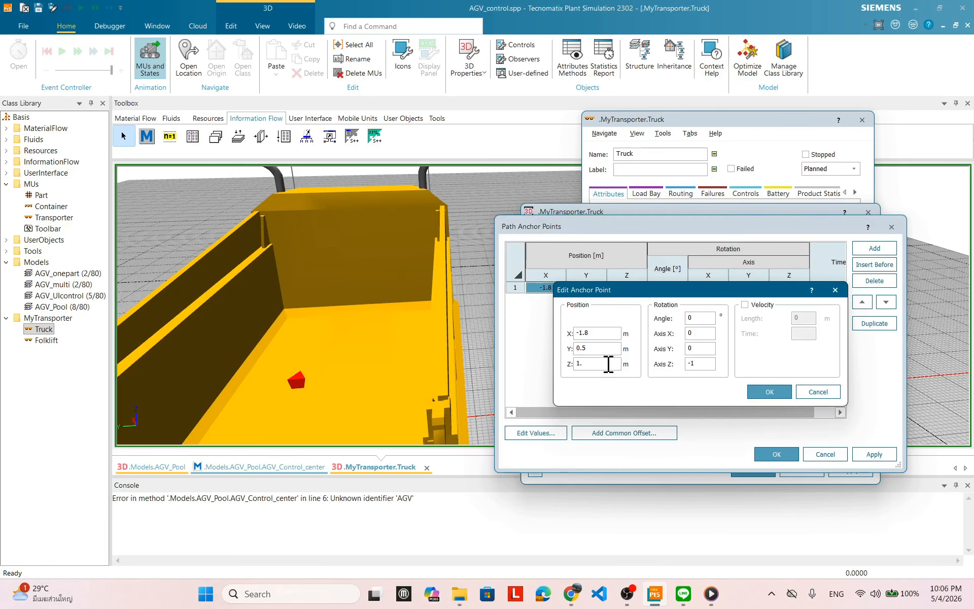
{"action": "left_click", "coordinate": [766, 392]}
{"action": "left_click", "coordinate": [870, 454]}
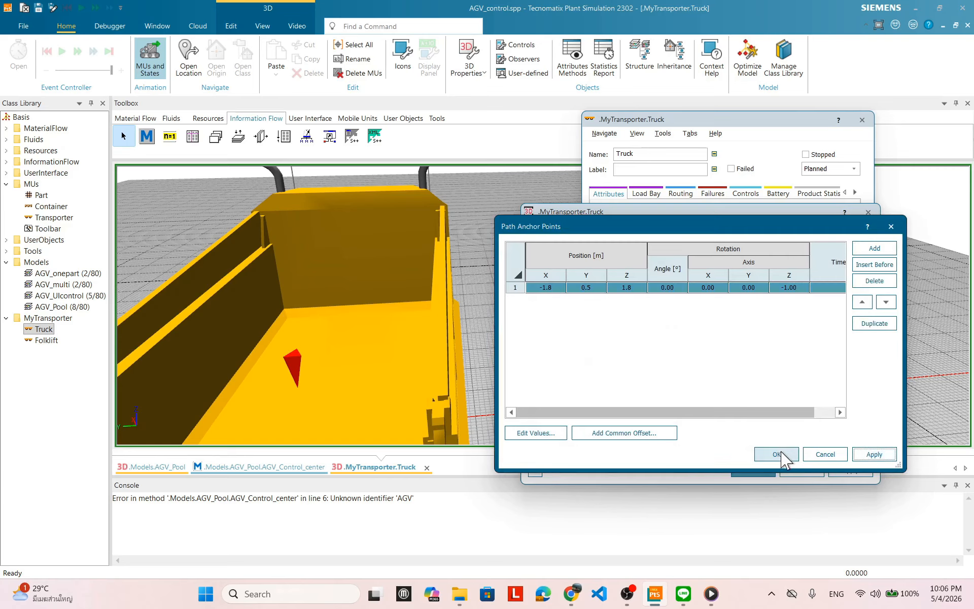
{"action": "left_click", "coordinate": [781, 451]}
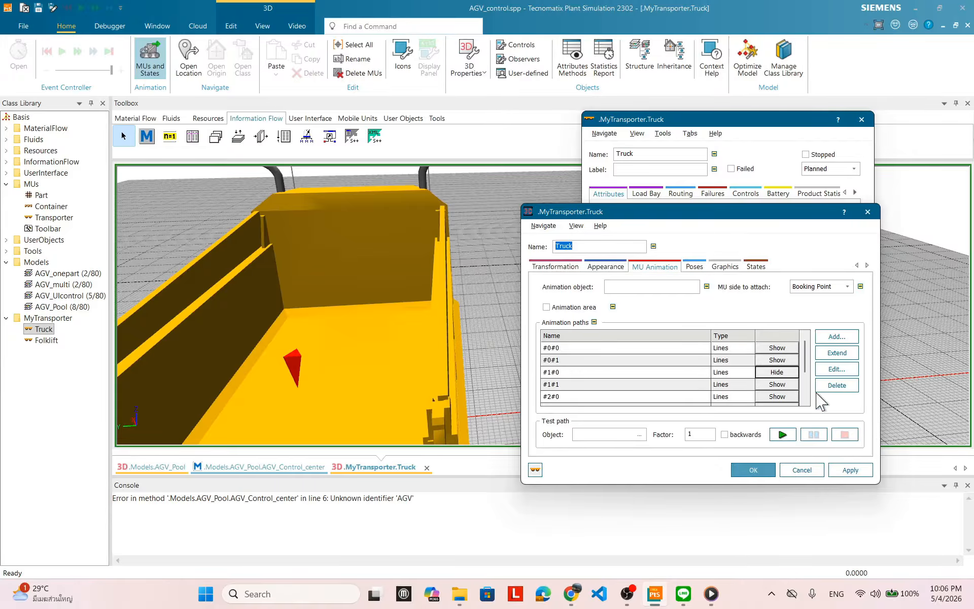
{"action": "left_click", "coordinate": [776, 372]}
Step: Show animation path #1#1 in the truck bed and set its anchor point's Z position to 1.8 m
{"action": "left_click", "coordinate": [776, 384]}
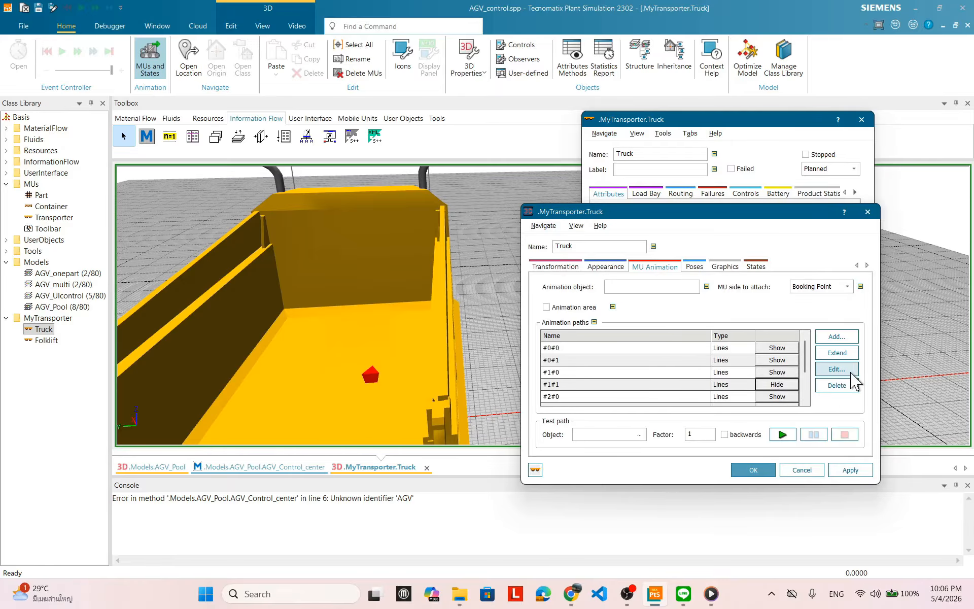
{"action": "left_click", "coordinate": [836, 369]}
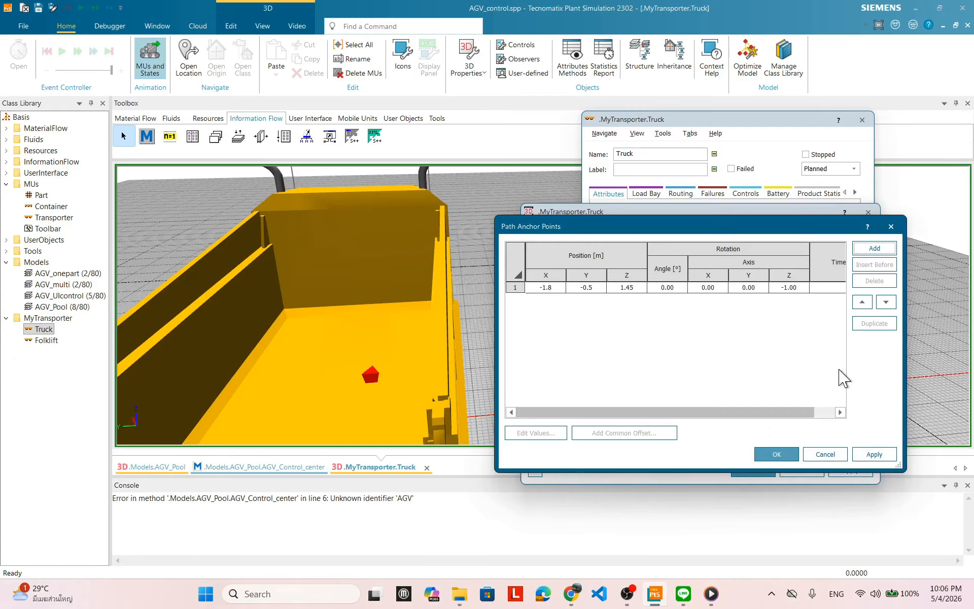
{"action": "double_click", "coordinate": [634, 287]}
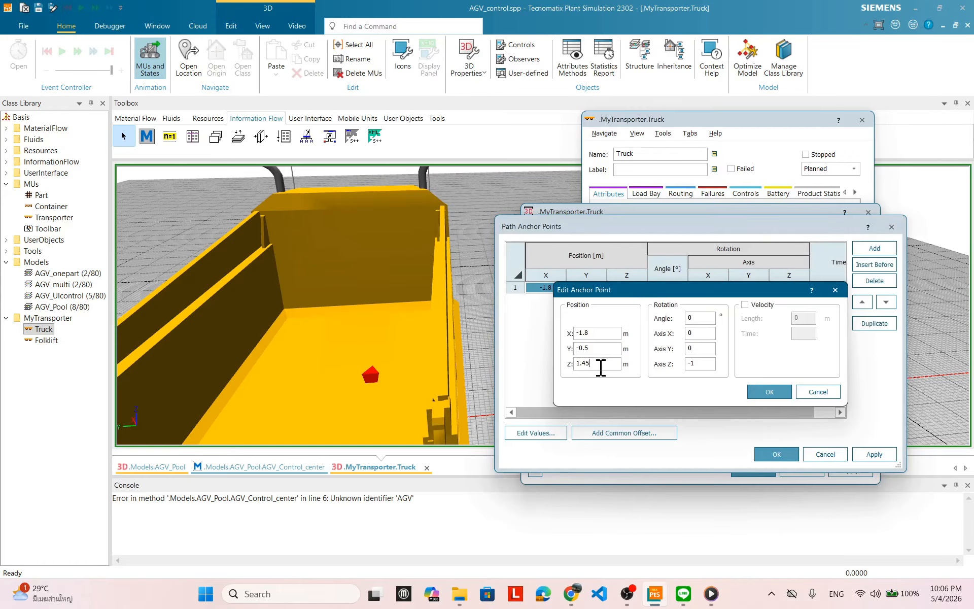
{"action": "type", "text": "45"}
{"action": "left_click", "coordinate": [776, 393]}
{"action": "left_click", "coordinate": [875, 454]}
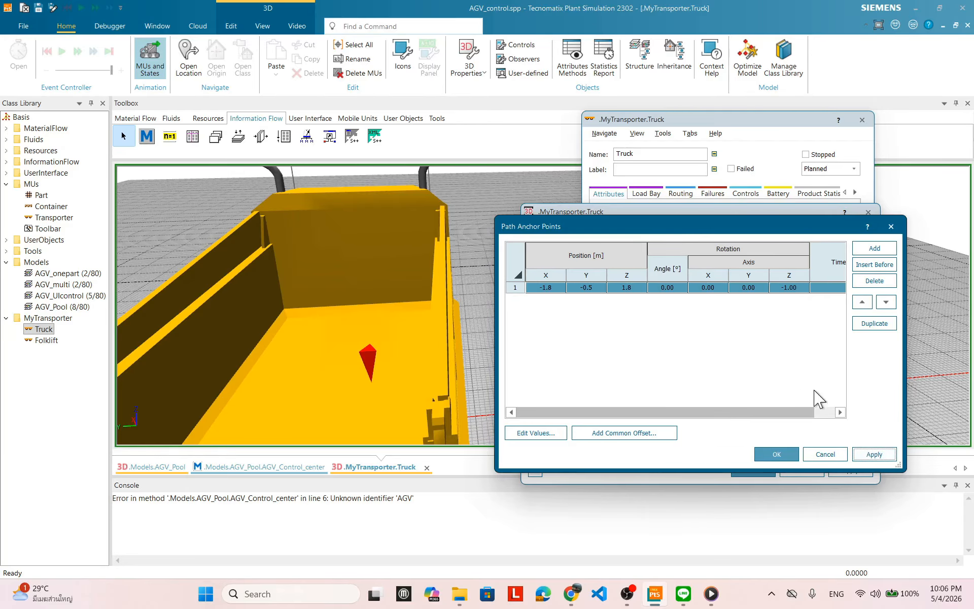
{"action": "left_click", "coordinate": [778, 455]}
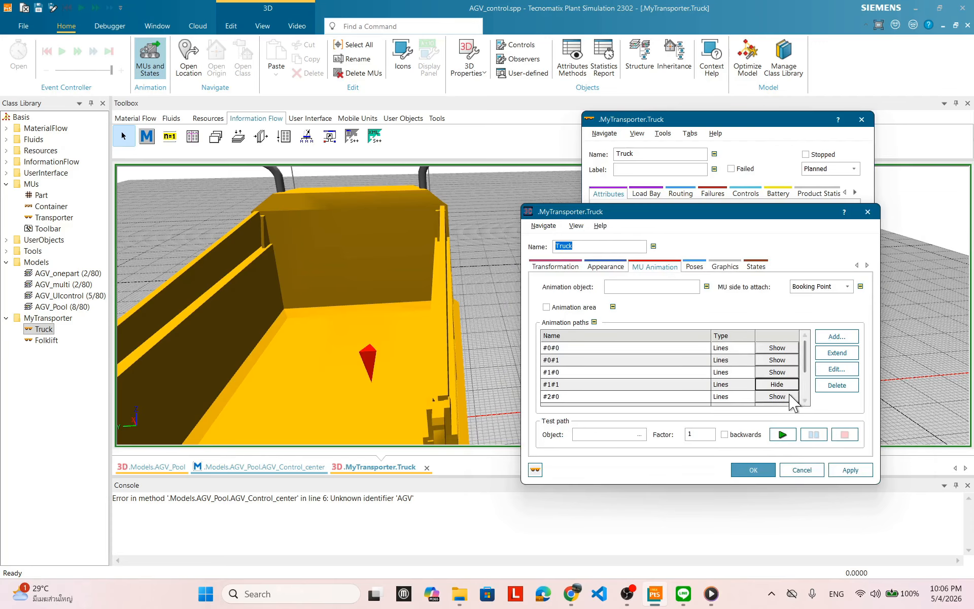
Step: Show animation path #2#0 near the rear of the truck bed and set its anchor point's Z position to 1.8 m
{"action": "left_click", "coordinate": [781, 396]}
{"action": "scroll", "coordinate": [446, 388], "scroll_direction": "down", "scroll_amount": 3}
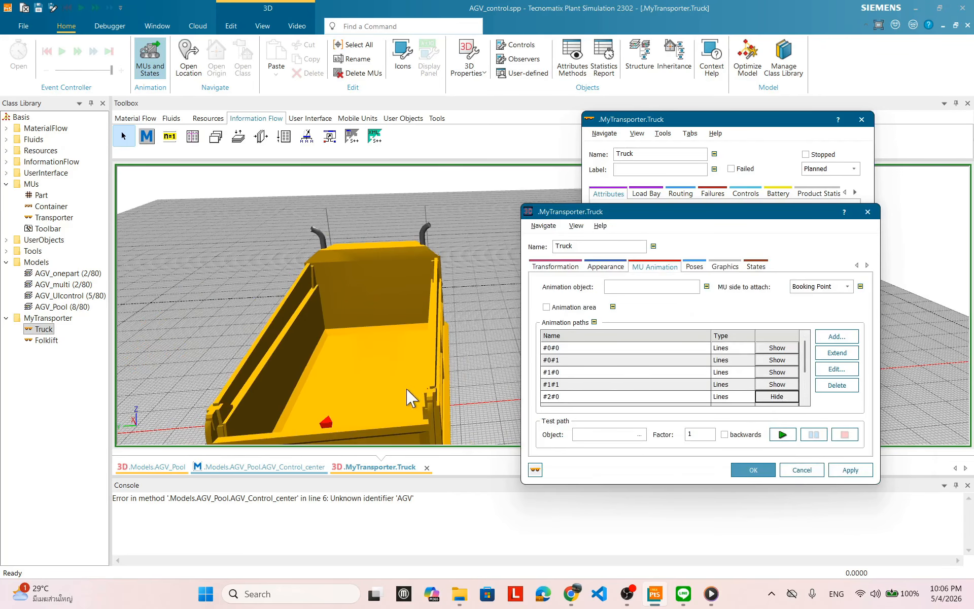
{"action": "left_click_drag", "start_coordinate": [411, 398], "coordinate": [311, 364]}
{"action": "scroll", "coordinate": [325, 368], "scroll_direction": "up", "scroll_amount": 3}
{"action": "scroll", "coordinate": [385, 391], "scroll_direction": "up", "scroll_amount": 4}
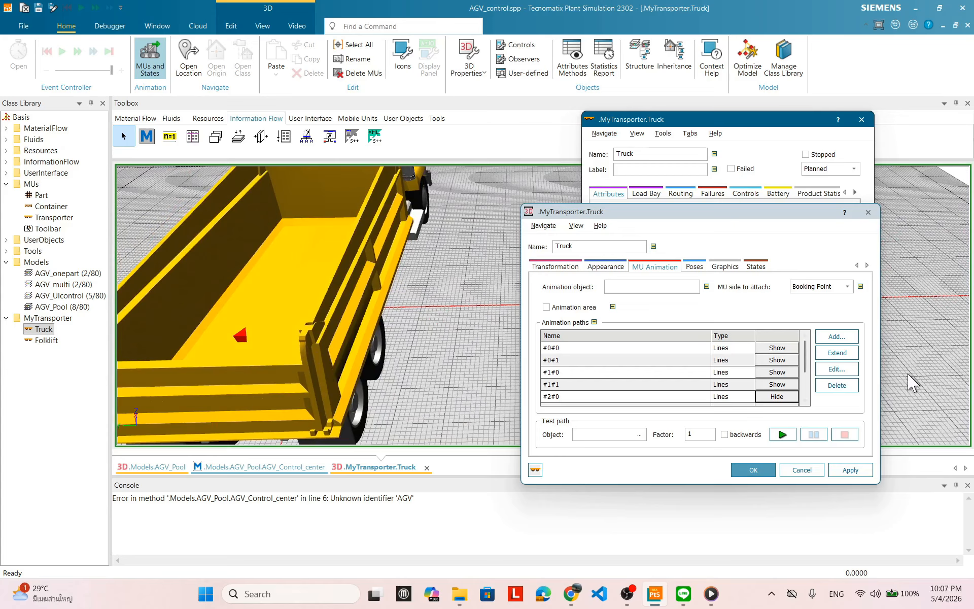
{"action": "left_click", "coordinate": [842, 369]}
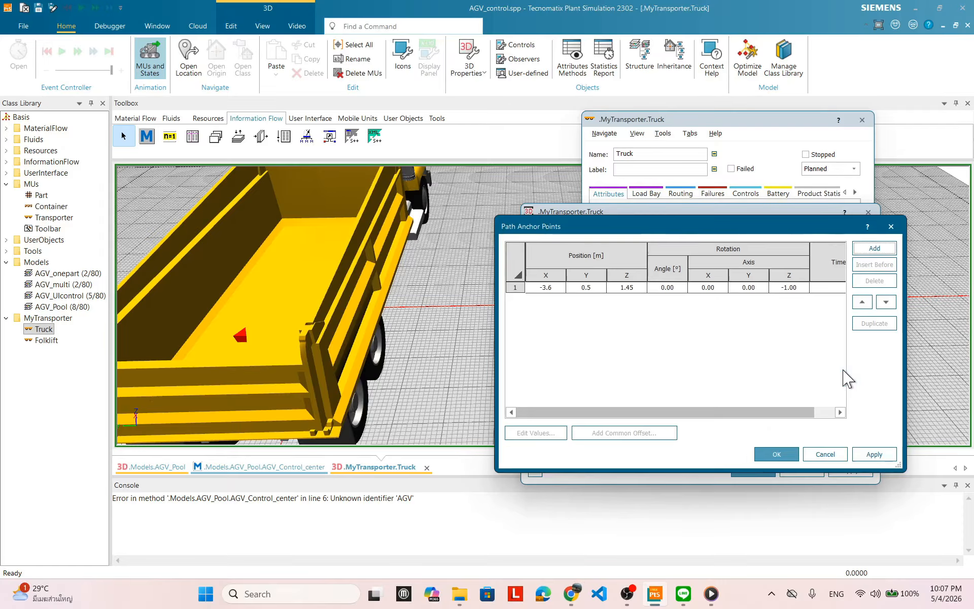
{"action": "double_click", "coordinate": [633, 288]}
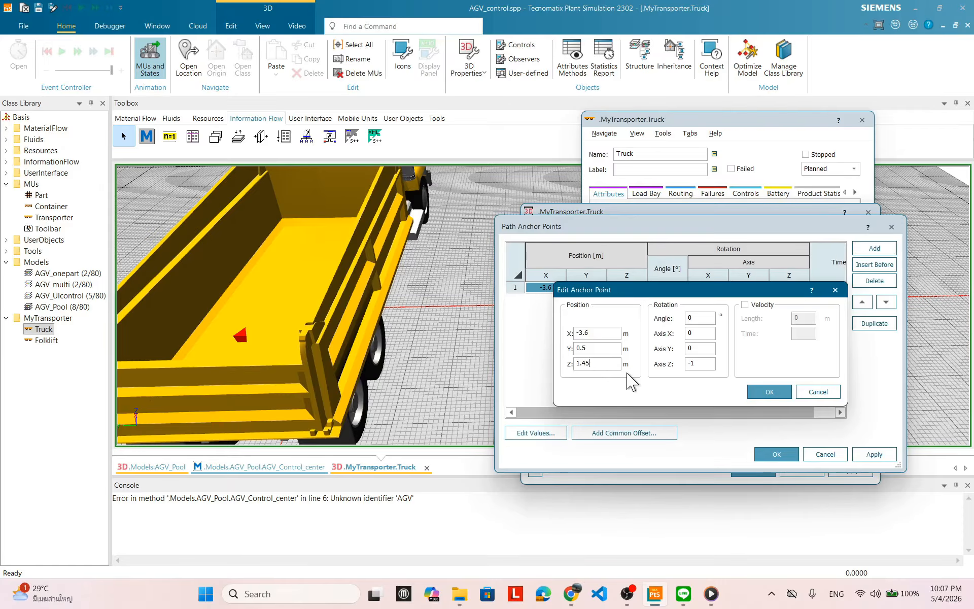
{"action": "left_click", "coordinate": [770, 392]}
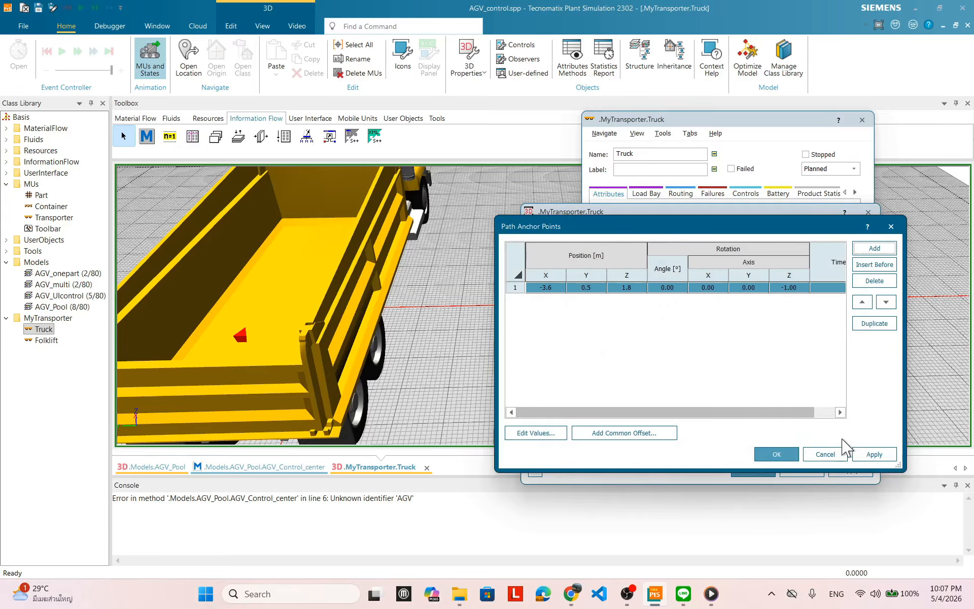
{"action": "left_click", "coordinate": [770, 455]}
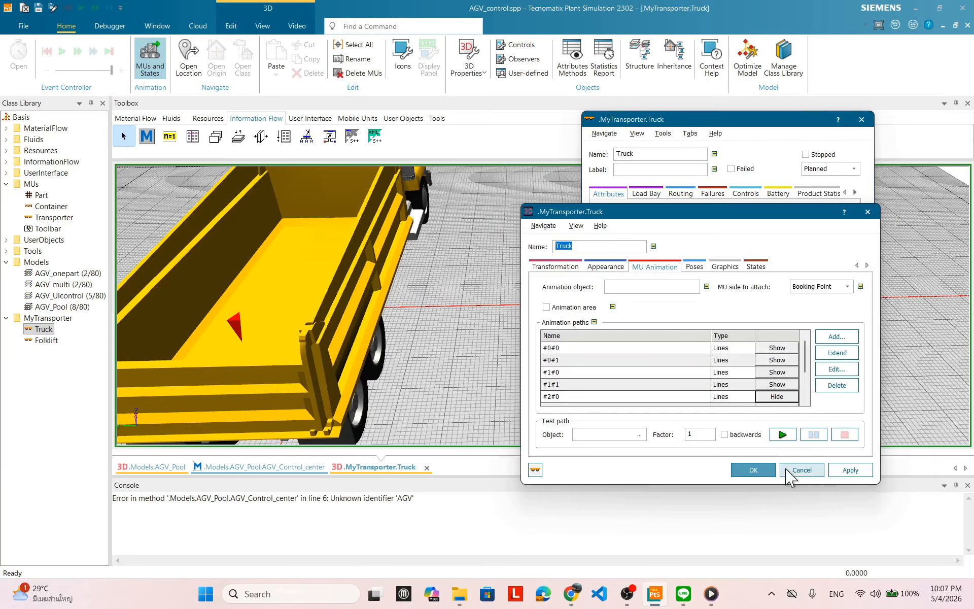
Step: Hide path #2#0, show animation path #2#1, set its anchor point's Z position to 1.8 m, and hide it
{"action": "left_click", "coordinate": [805, 400]}
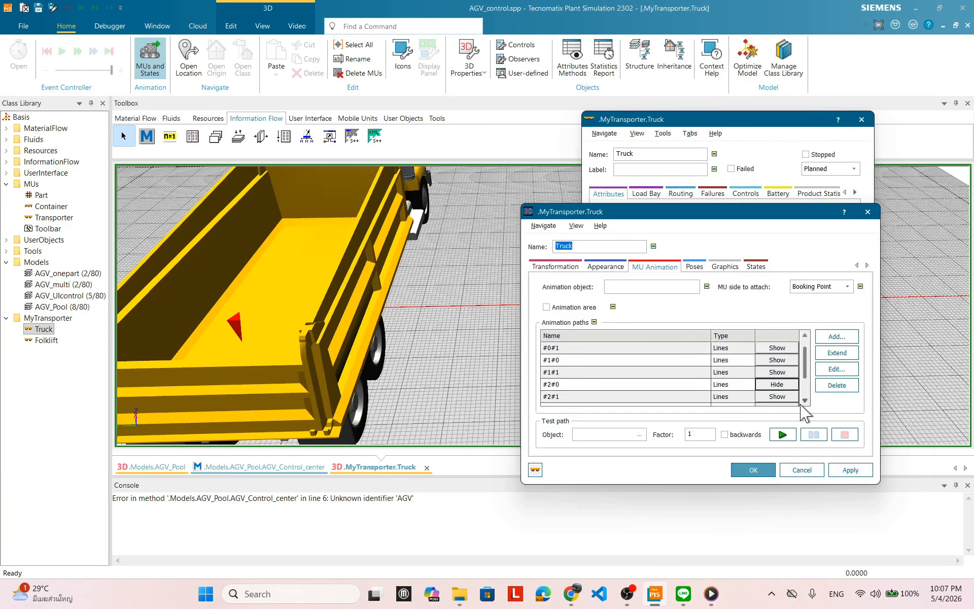
{"action": "left_click", "coordinate": [786, 384]}
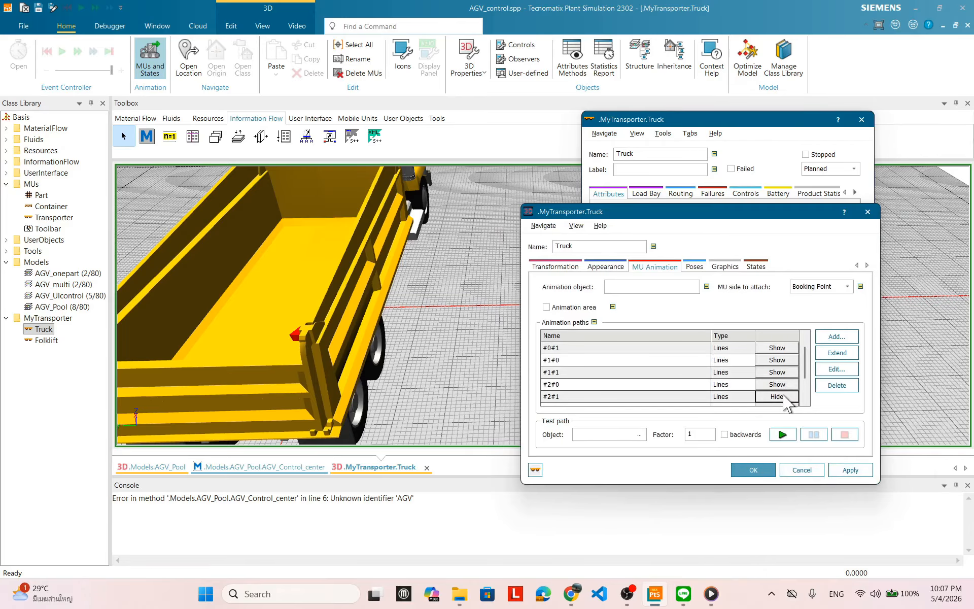
{"action": "left_click_drag", "start_coordinate": [411, 299], "coordinate": [383, 290]}
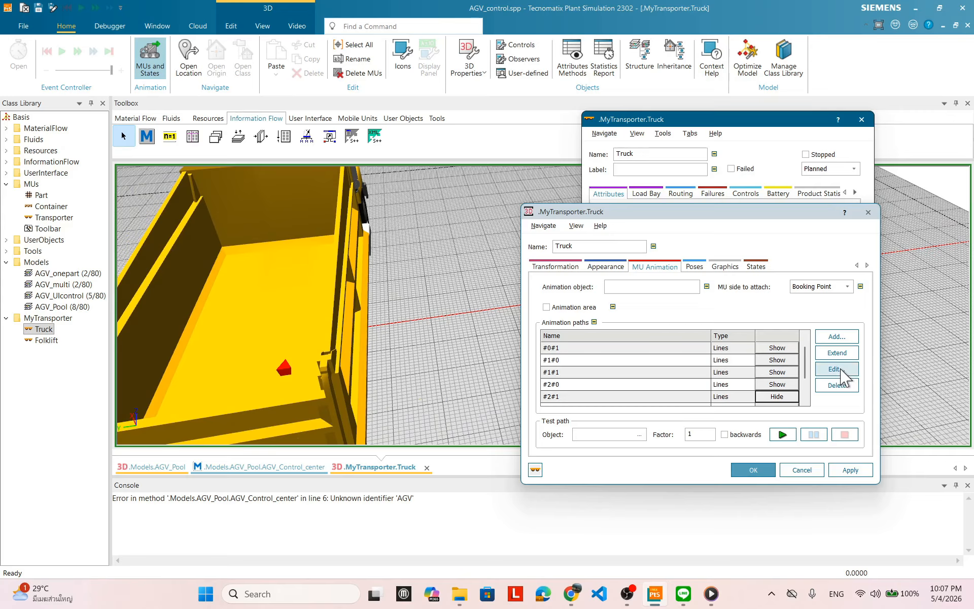
{"action": "left_click", "coordinate": [836, 369]}
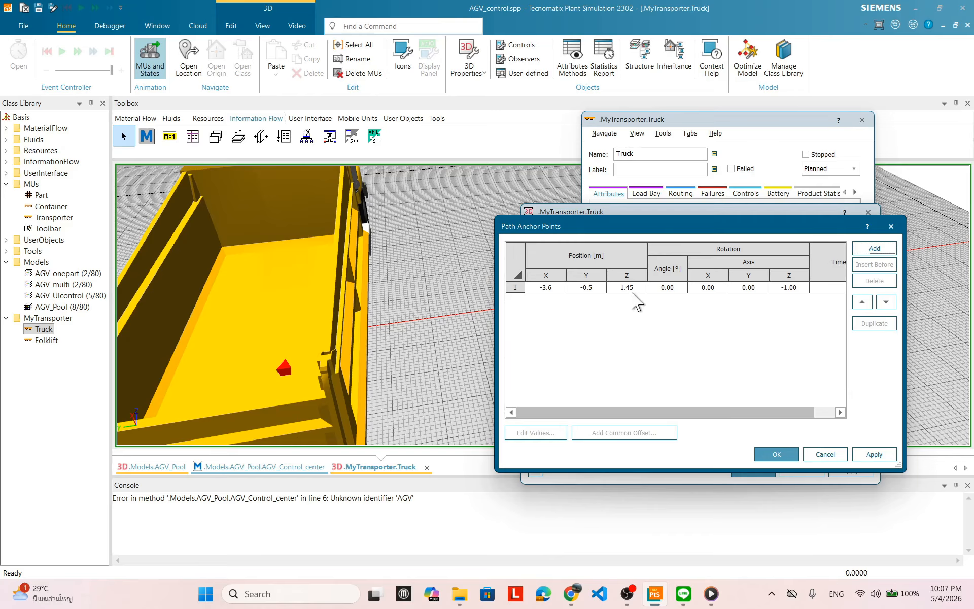
{"action": "double_click", "coordinate": [629, 288]}
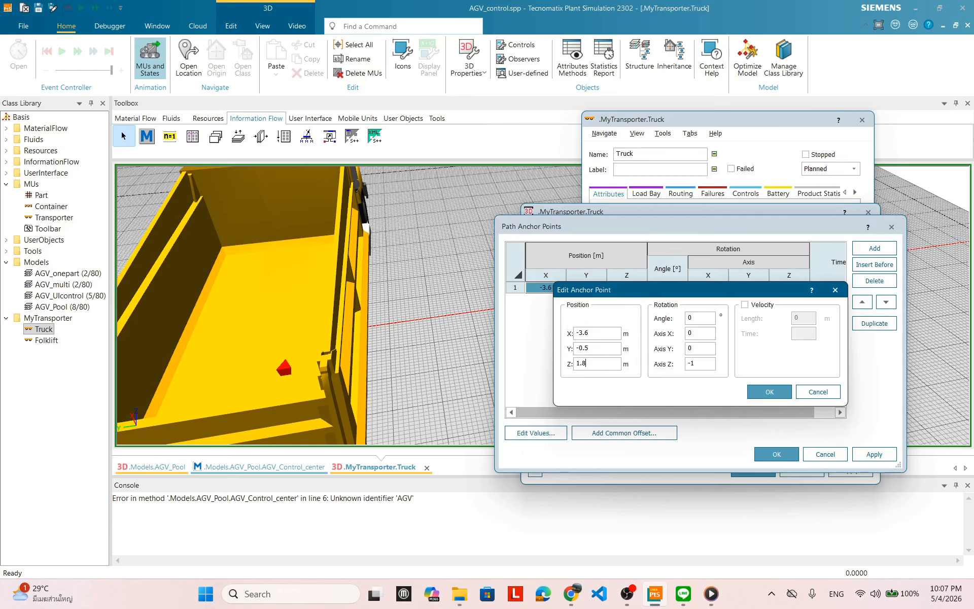
{"action": "left_click", "coordinate": [775, 393]}
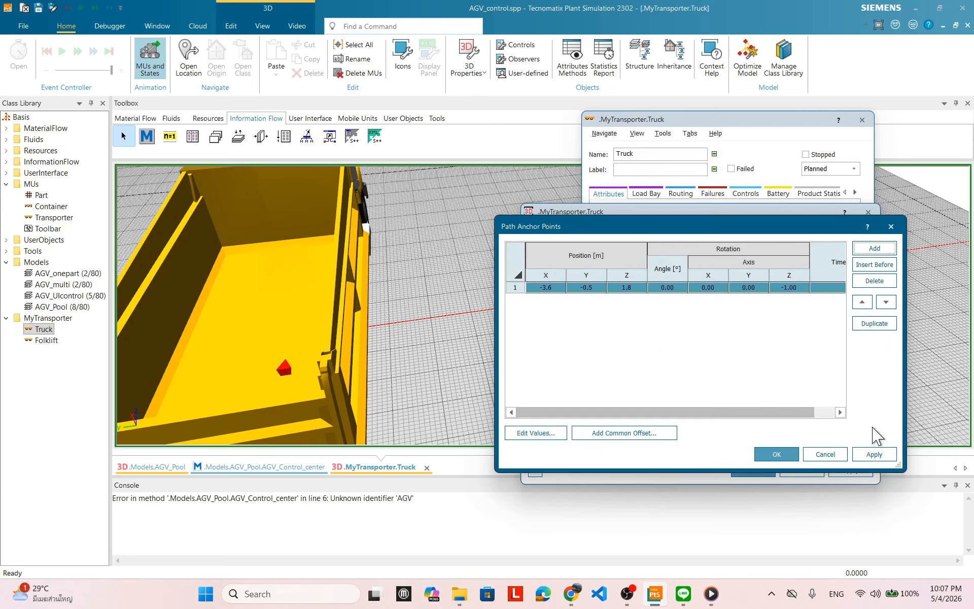
{"action": "left_click", "coordinate": [873, 456]}
{"action": "left_click", "coordinate": [786, 457]}
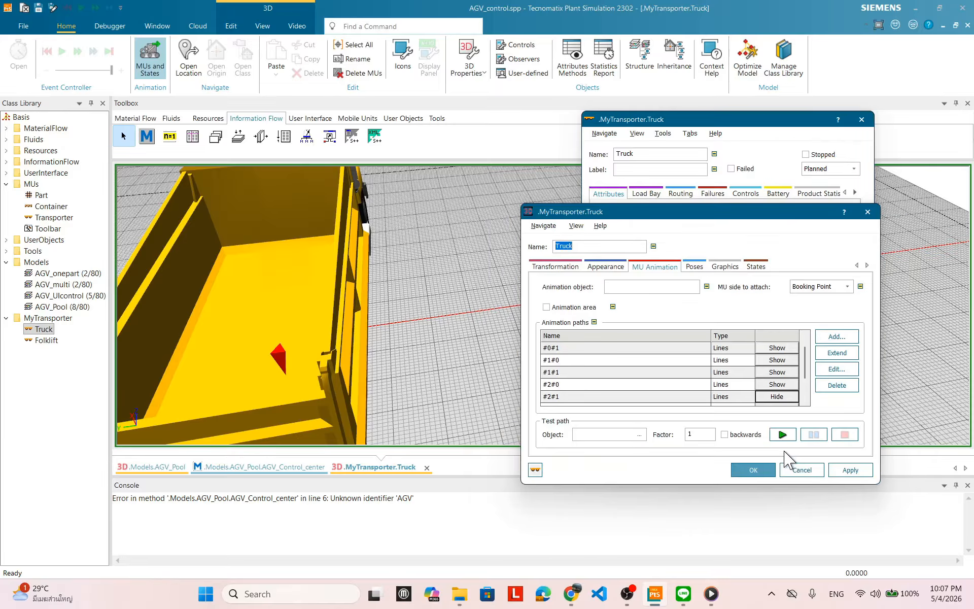
{"action": "left_click", "coordinate": [784, 396]}
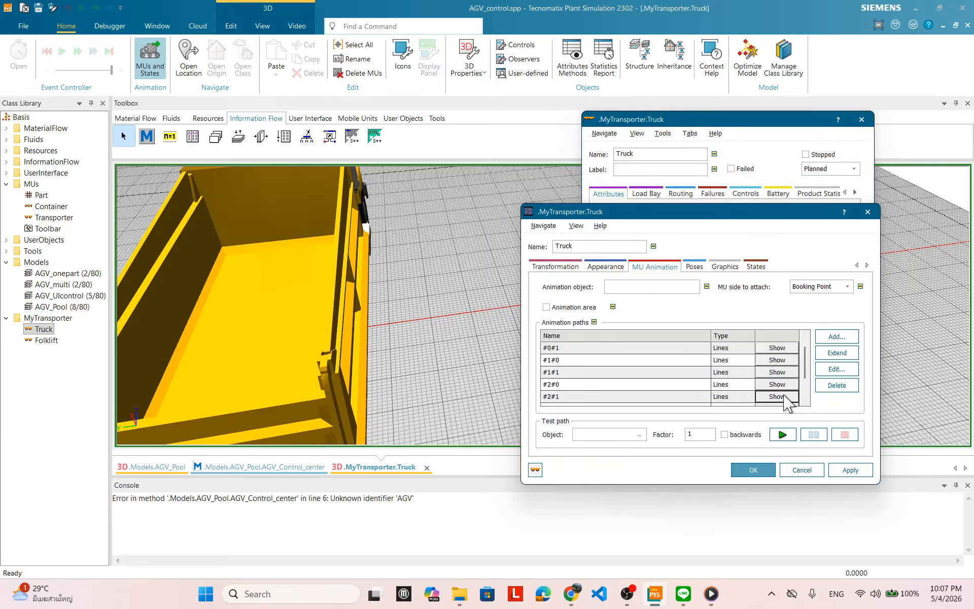
Step: Show the Truck's animation path Track and set its first anchor point's Z position to 1.8 m
{"action": "left_click", "coordinate": [804, 400]}
{"action": "left_click", "coordinate": [804, 400]}
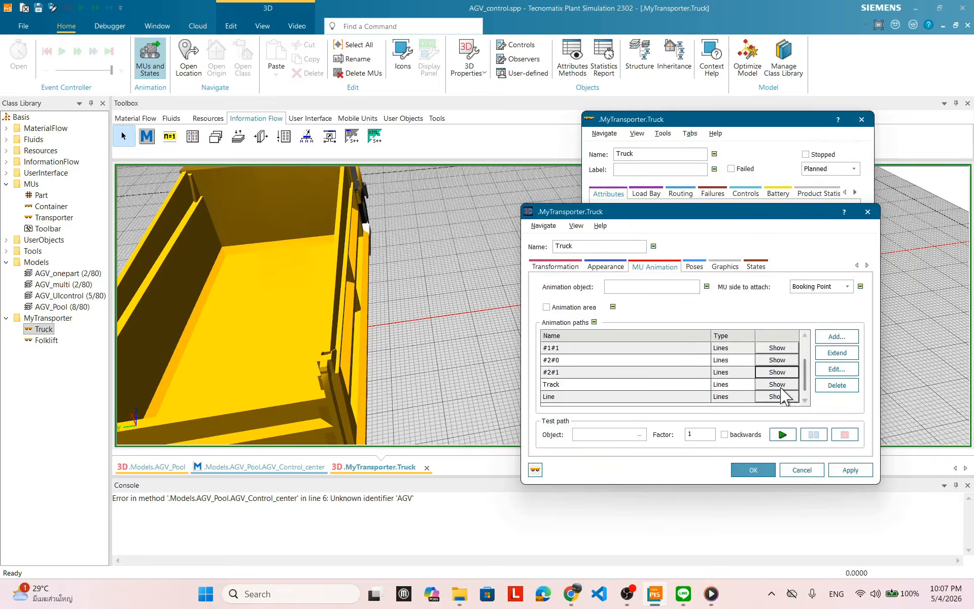
{"action": "left_click", "coordinate": [779, 386]}
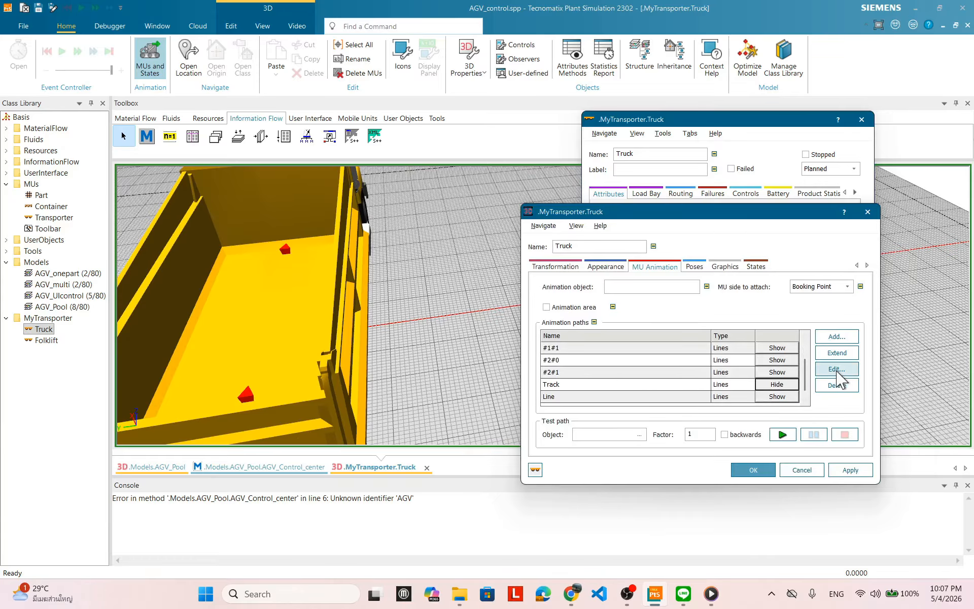
{"action": "left_click", "coordinate": [836, 369]}
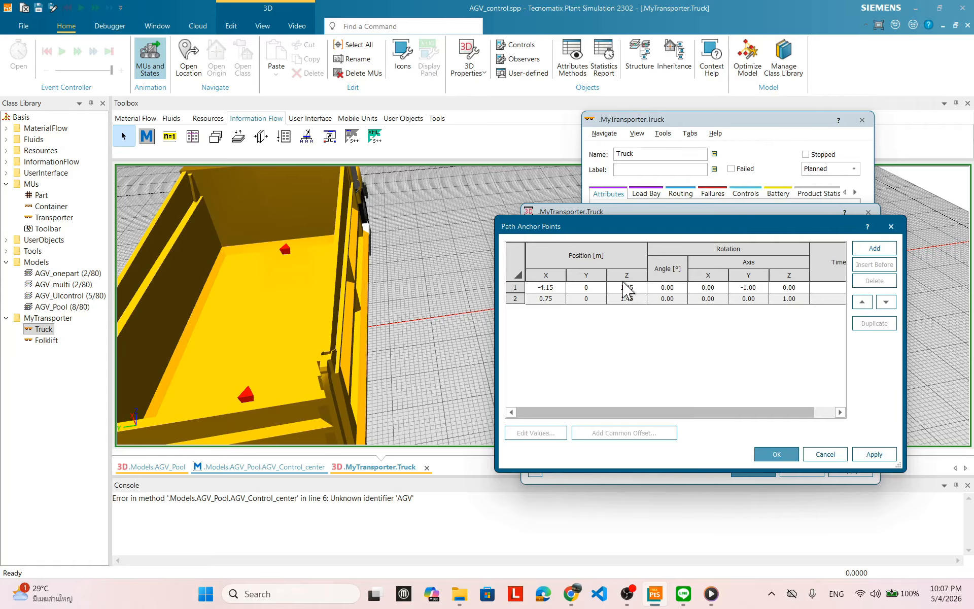
{"action": "left_click", "coordinate": [625, 287]}
{"action": "double_click", "coordinate": [626, 287]}
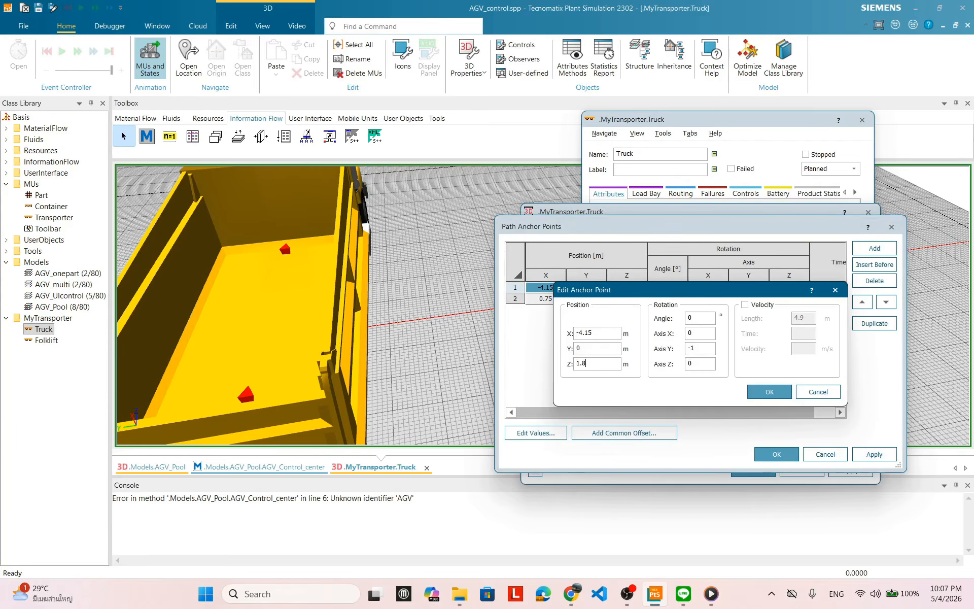
{"action": "type", "text": "1.8"}
{"action": "left_click", "coordinate": [786, 388]}
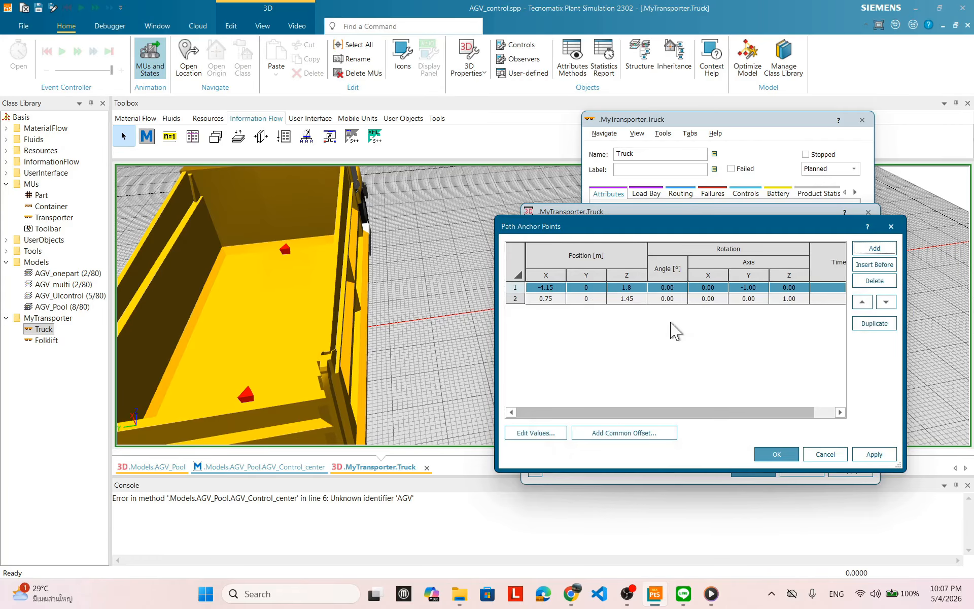
Step: Set the second anchor point's Z position on path Track to 1.8 m and apply the anchor point changes
{"action": "left_click", "coordinate": [626, 298]}
{"action": "double_click", "coordinate": [626, 298]}
{"action": "left_click", "coordinate": [612, 361]}
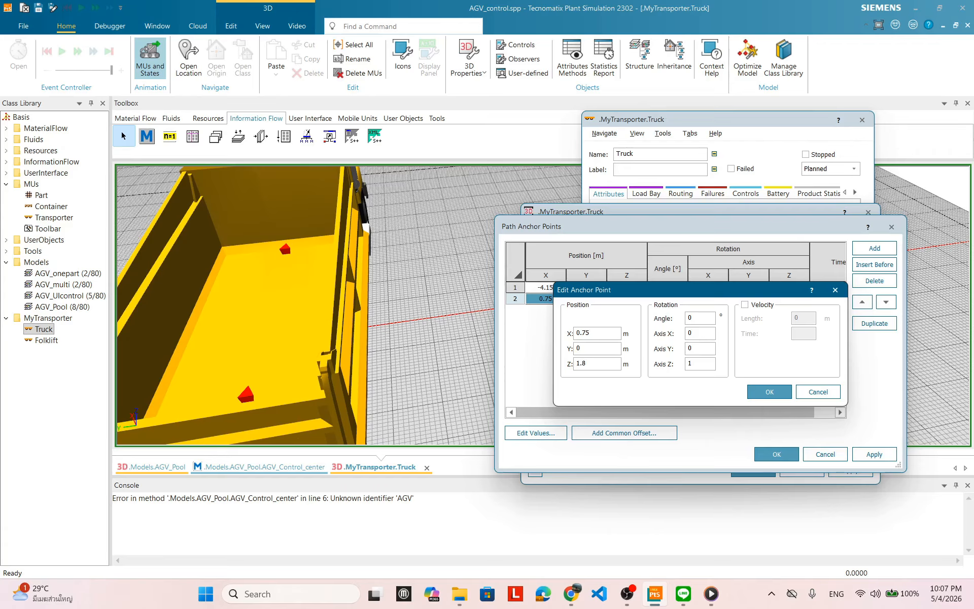
{"action": "type", "text": "1.8"}
{"action": "key", "text": "Return"}
{"action": "left_click", "coordinate": [872, 452]}
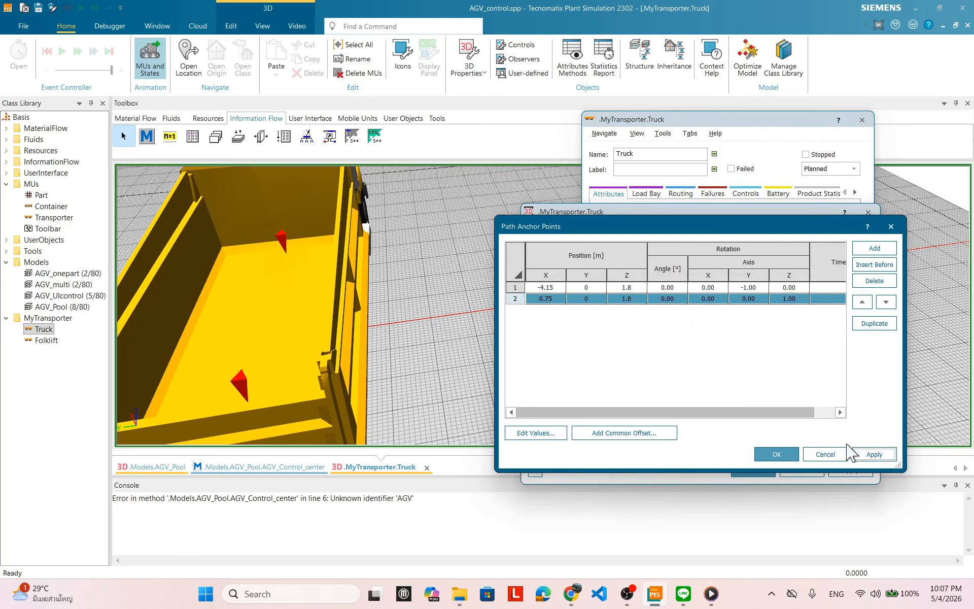
{"action": "left_click", "coordinate": [776, 454]}
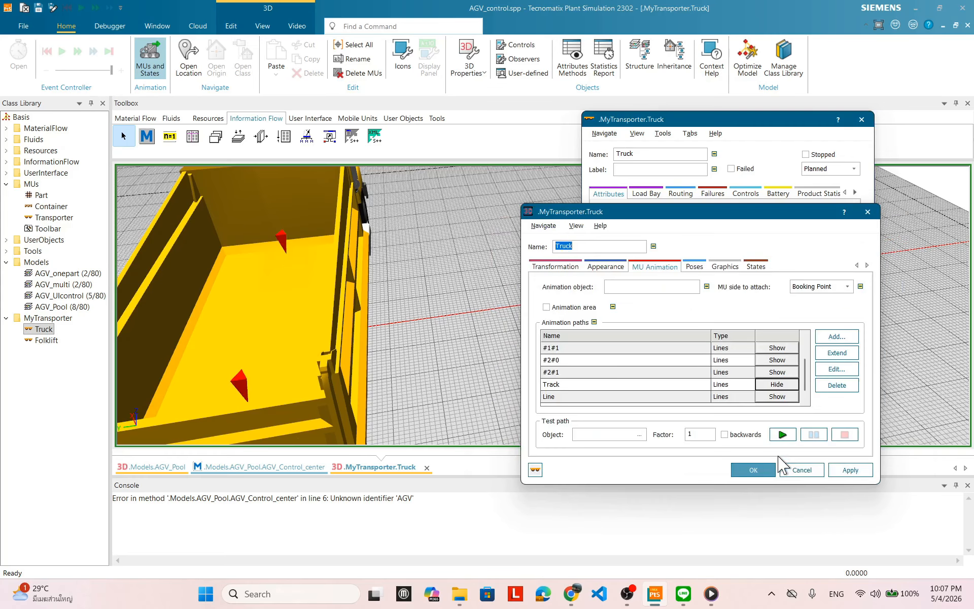
Step: Show the animation path Line across the truck bed and hide path Track
{"action": "left_click", "coordinate": [804, 400]}
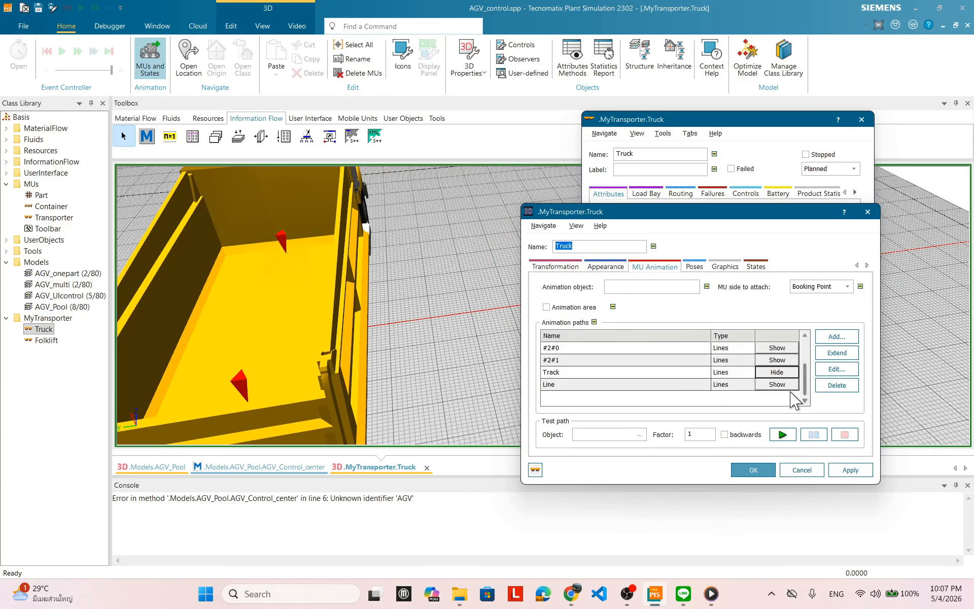
{"action": "left_click", "coordinate": [777, 384]}
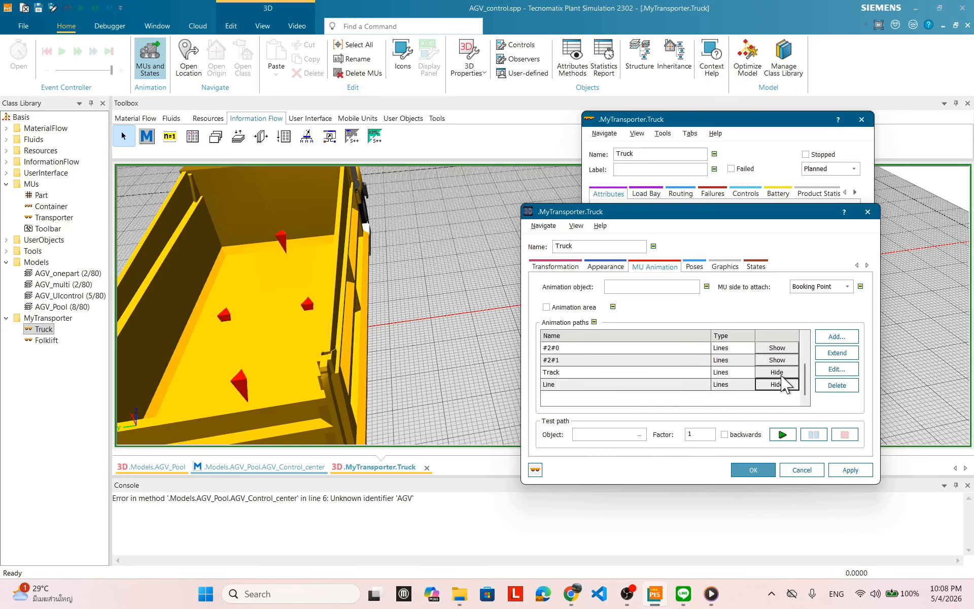
{"action": "left_click", "coordinate": [781, 374]}
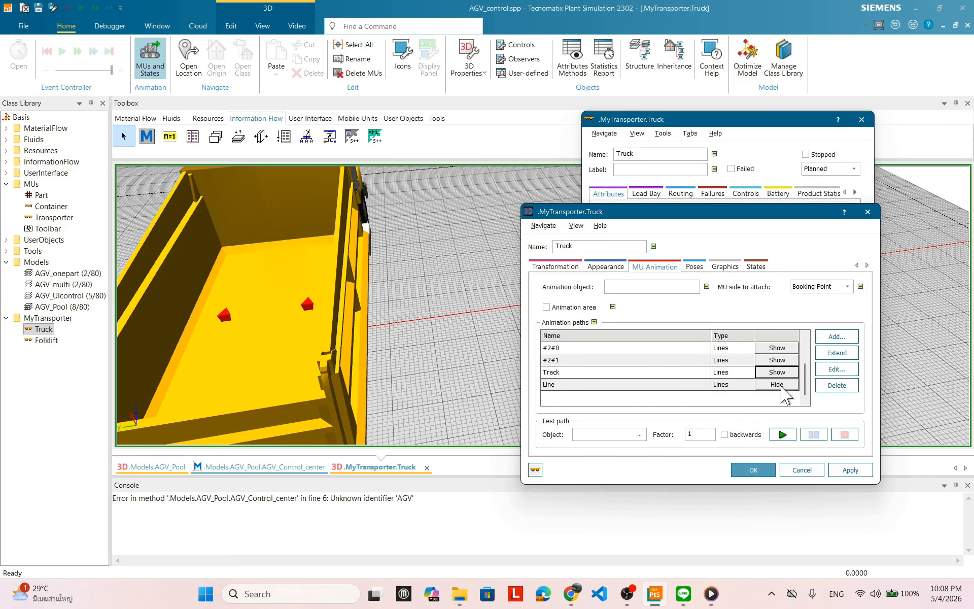
{"action": "left_click", "coordinate": [836, 369]}
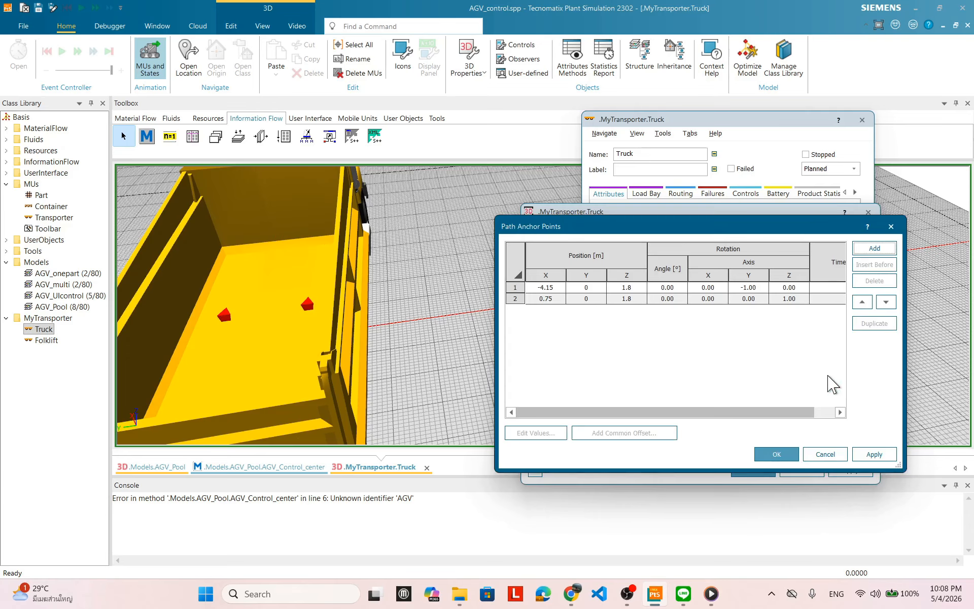
{"action": "left_click", "coordinate": [831, 454]}
{"action": "left_click", "coordinate": [793, 385]}
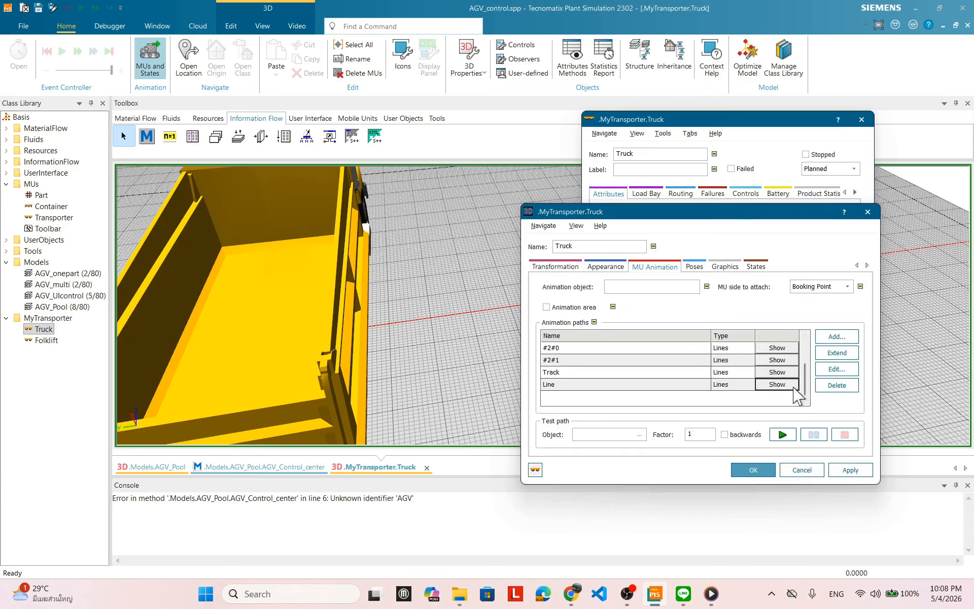
{"action": "left_click", "coordinate": [835, 368]}
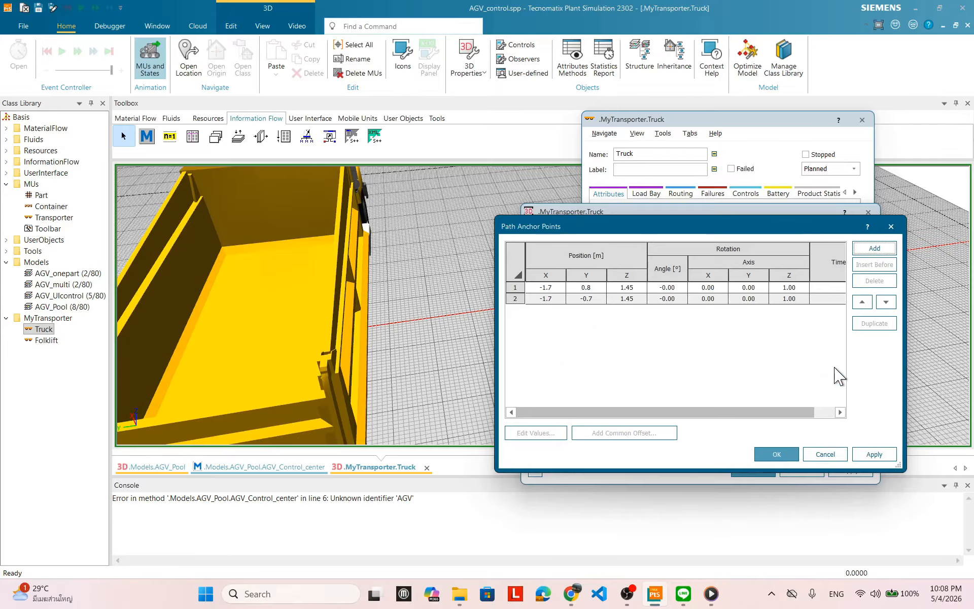
{"action": "left_click", "coordinate": [825, 454]}
Step: Show animation path Line and set its first anchor point's Z position to 1.8 m
{"action": "left_click", "coordinate": [778, 386]}
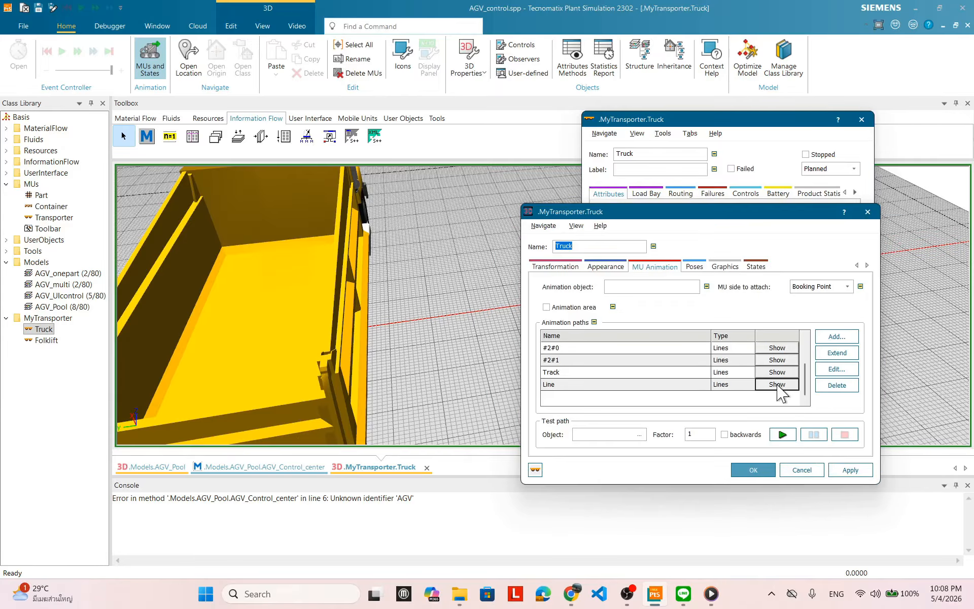
{"action": "left_click", "coordinate": [832, 369]}
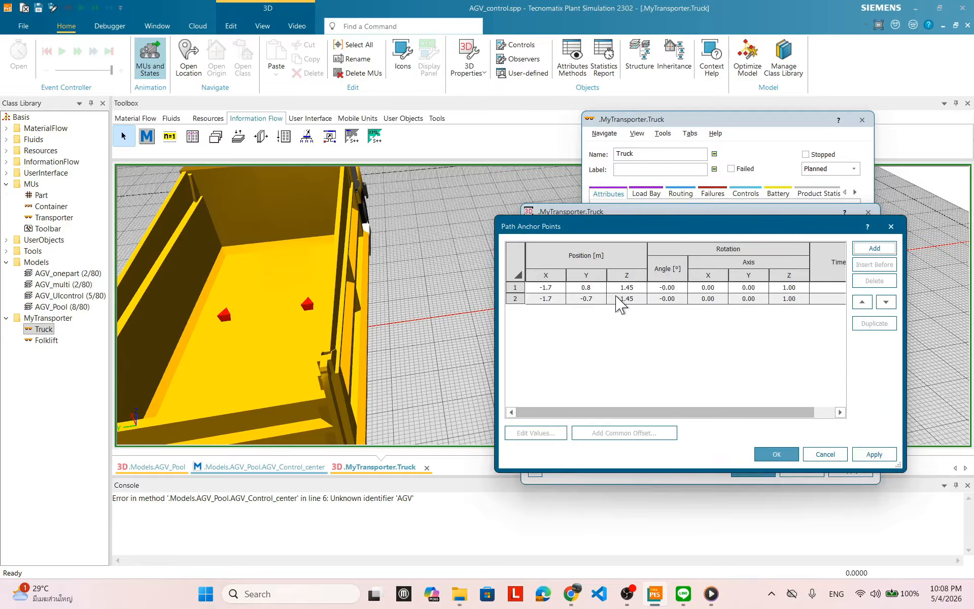
{"action": "double_click", "coordinate": [627, 287]}
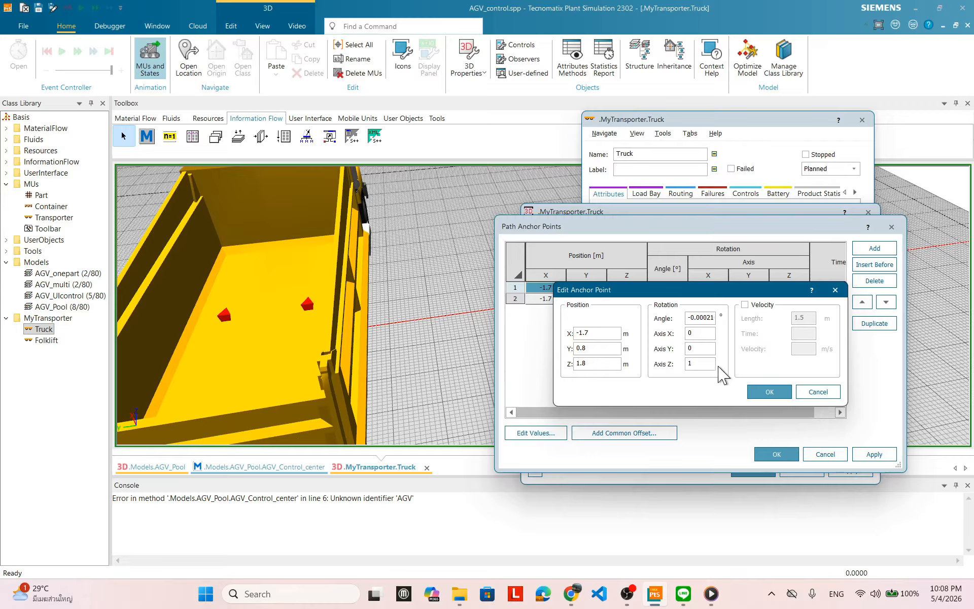
Step: Set the Z position of both anchor points on the Truck's Line animation path to 1.8 m and apply the path changes
{"action": "left_click", "coordinate": [769, 392]}
{"action": "double_click", "coordinate": [633, 298]}
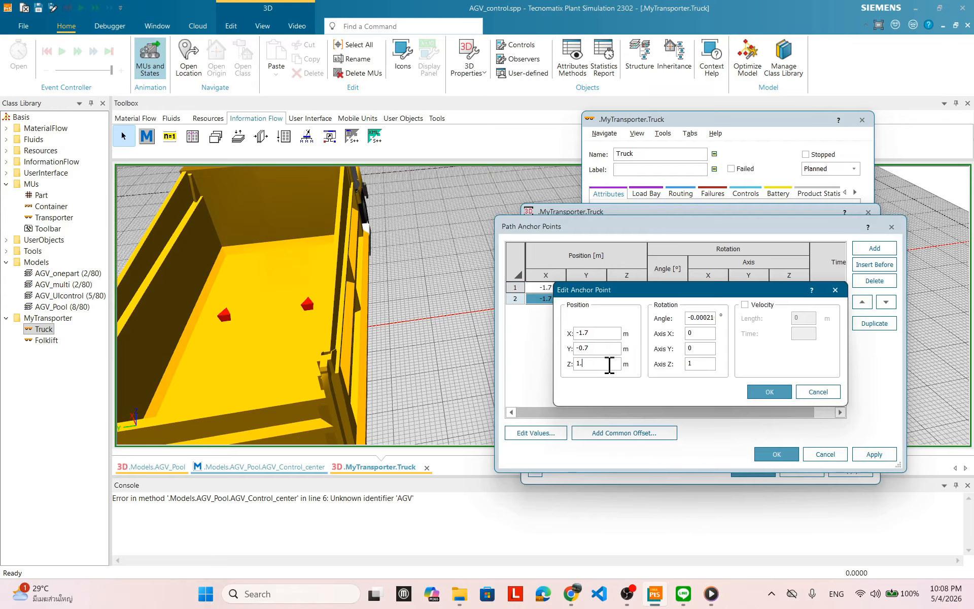
{"action": "left_click", "coordinate": [769, 391]}
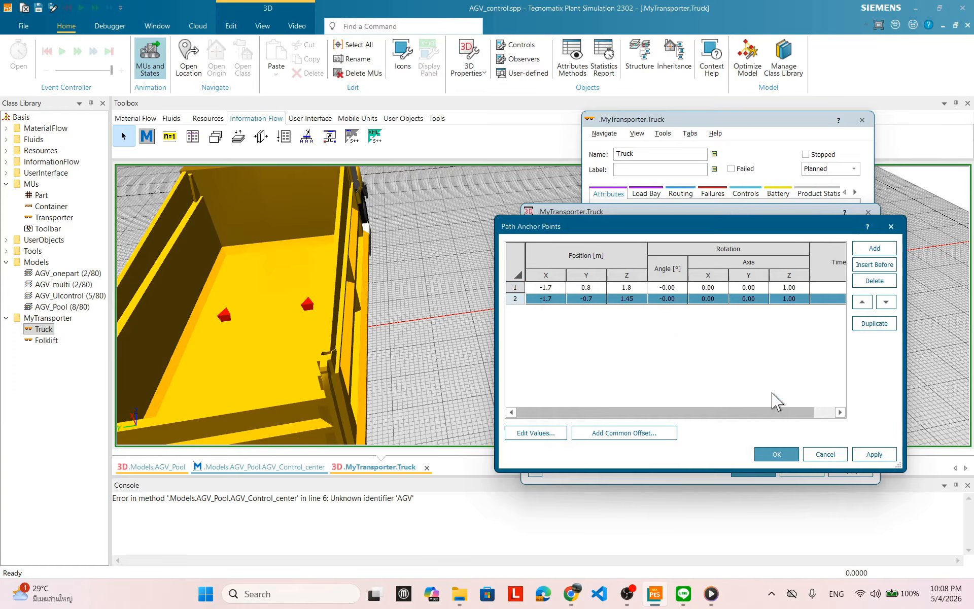
{"action": "left_click", "coordinate": [869, 455]}
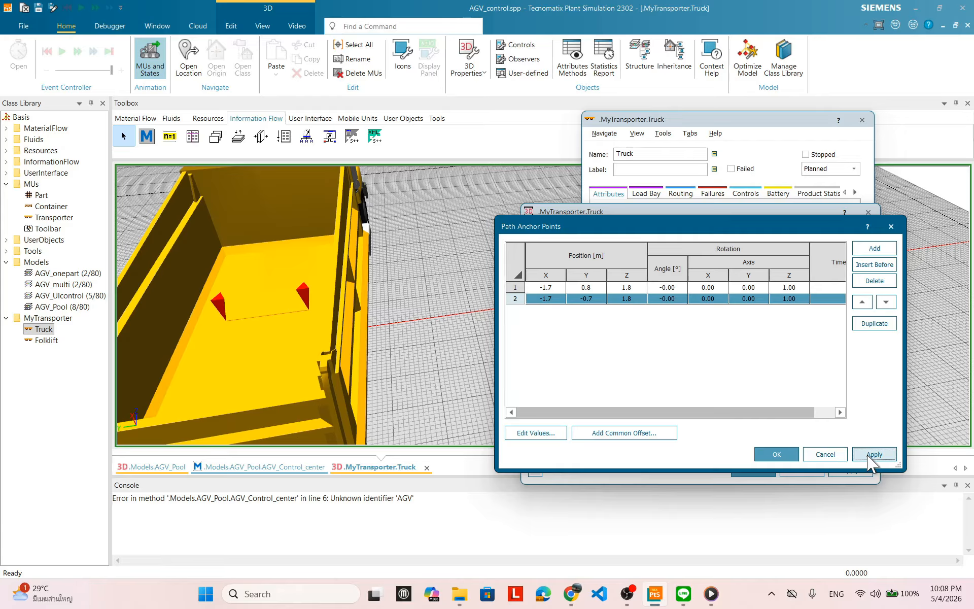
{"action": "left_click", "coordinate": [787, 456]}
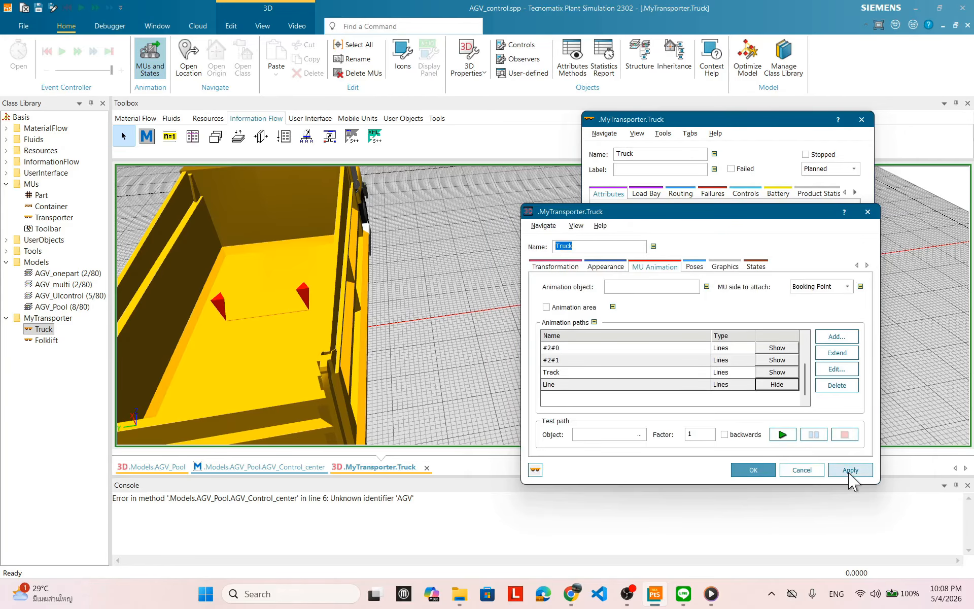
Step: Apply the Truck's MU animation settings, close its property dialogs, and close its 3D view to return to AGV_Pool
{"action": "left_click", "coordinate": [850, 469]}
{"action": "left_click", "coordinate": [755, 470]}
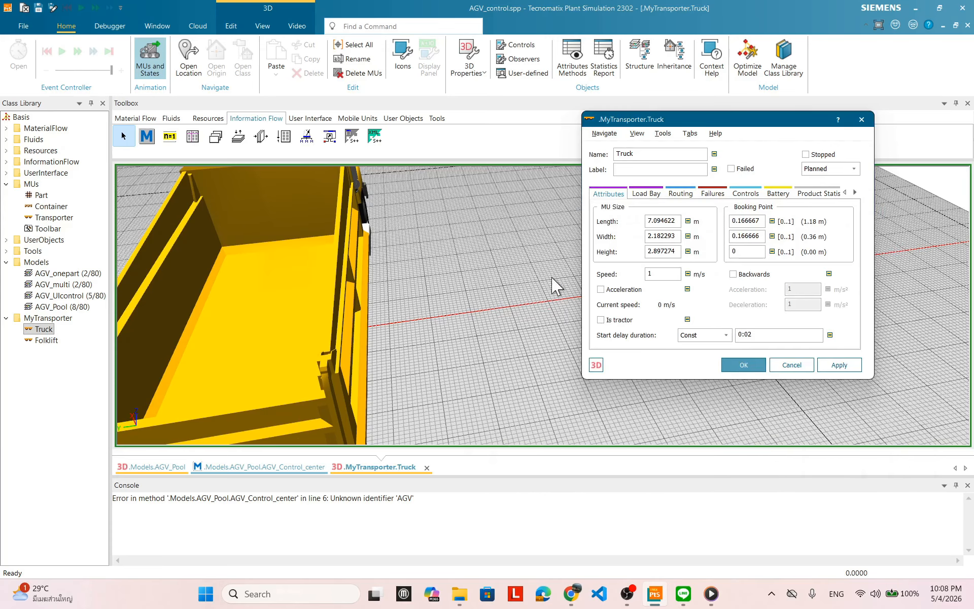
{"action": "left_click", "coordinate": [748, 365]}
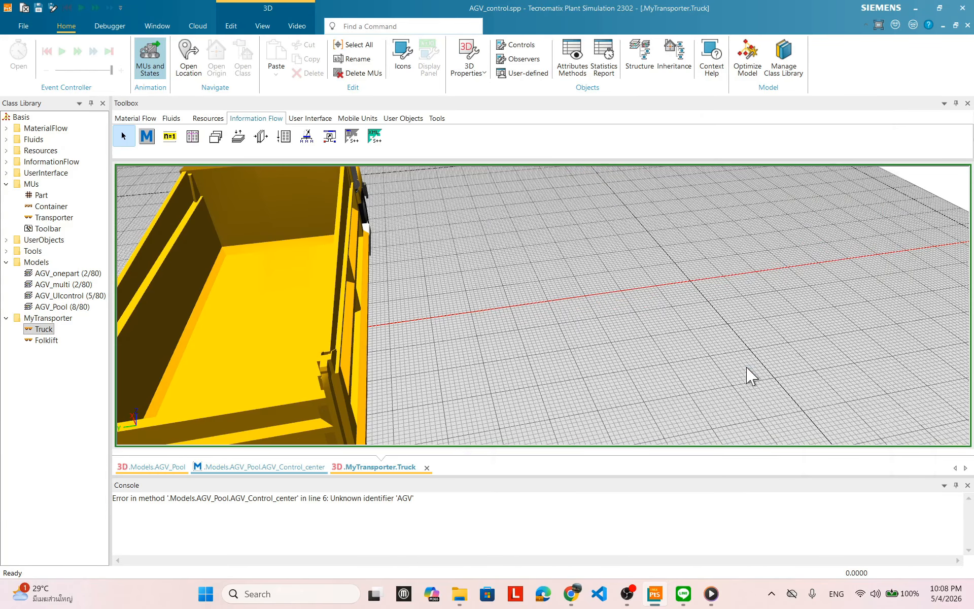
{"action": "left_click_drag", "start_coordinate": [364, 300], "coordinate": [528, 387]}
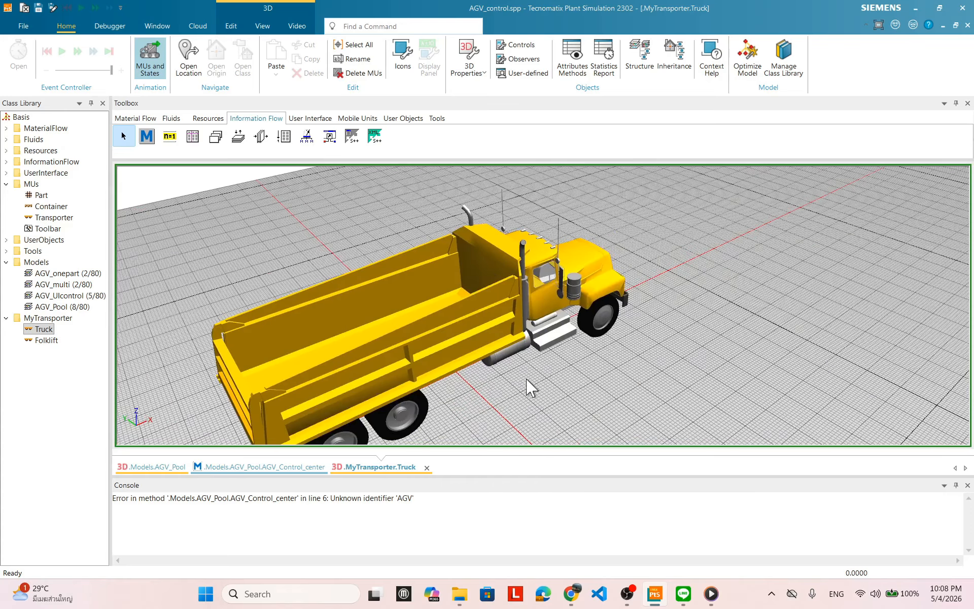
{"action": "left_click", "coordinate": [426, 467]}
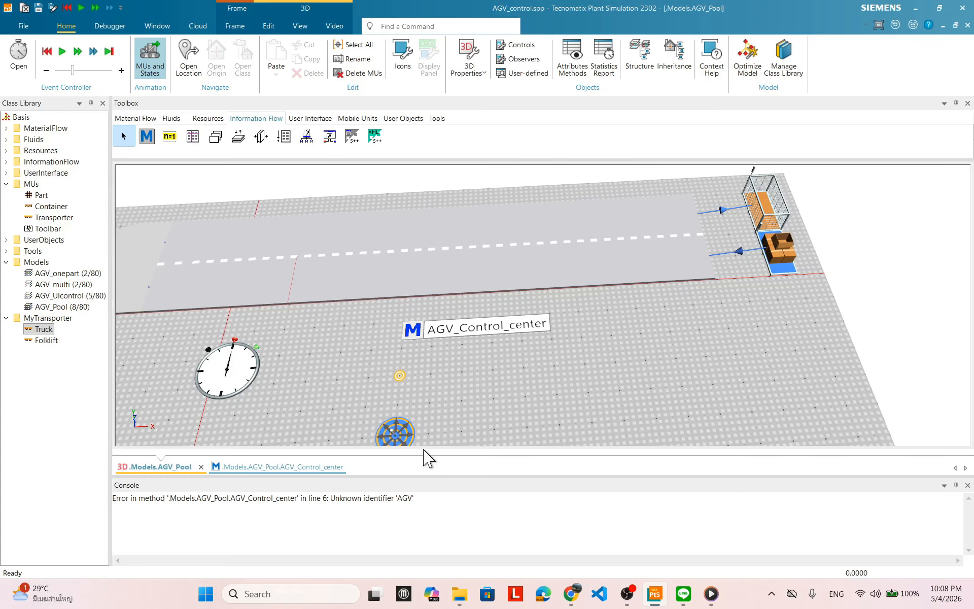
Step: Run the AGV_Pool simulation to check how the forklift's pallets are placed in the truck bed, and reset it
{"action": "left_click_drag", "start_coordinate": [512, 276], "coordinate": [518, 294]}
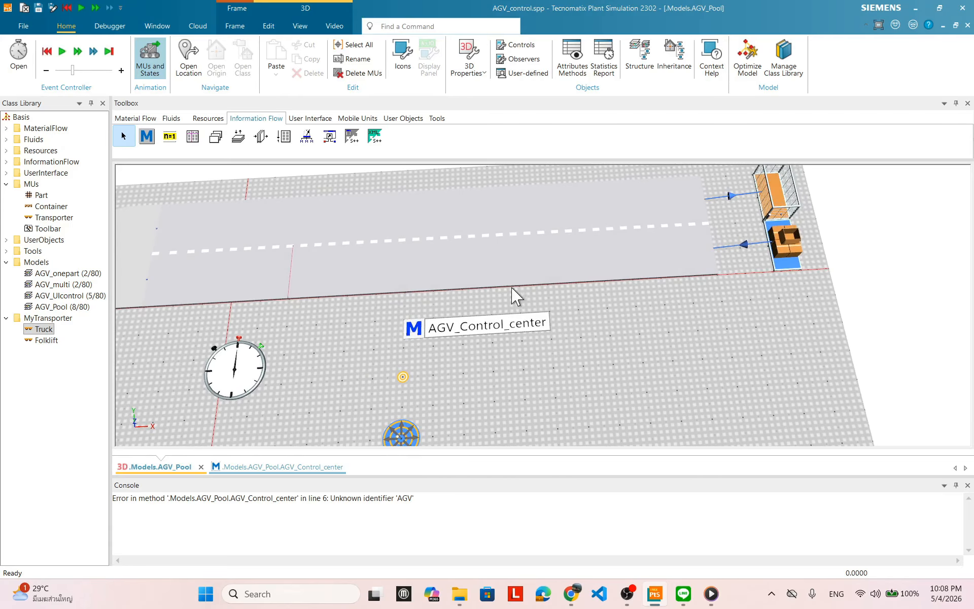
{"action": "right_click", "coordinate": [576, 308]}
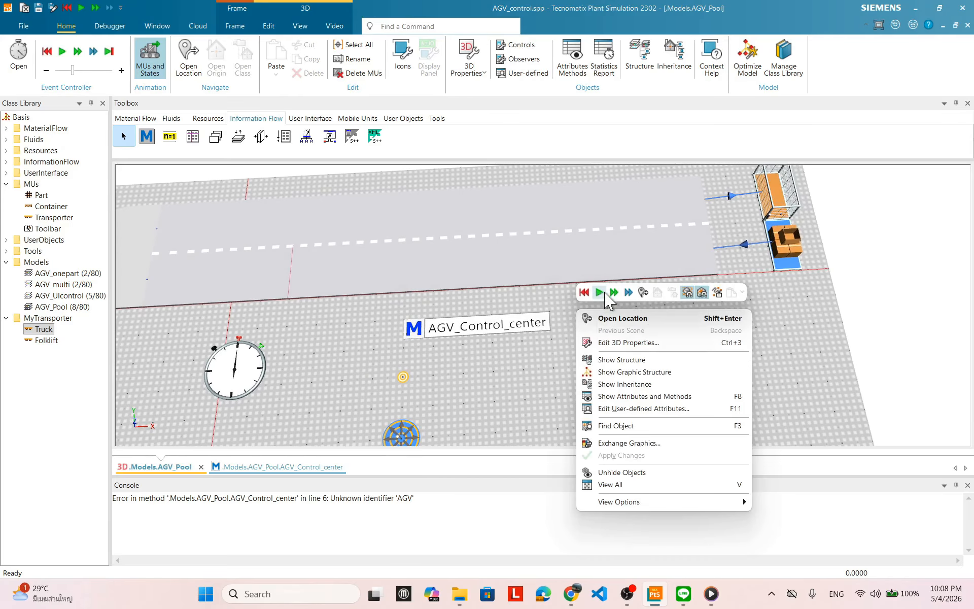
{"action": "left_click", "coordinate": [599, 292]}
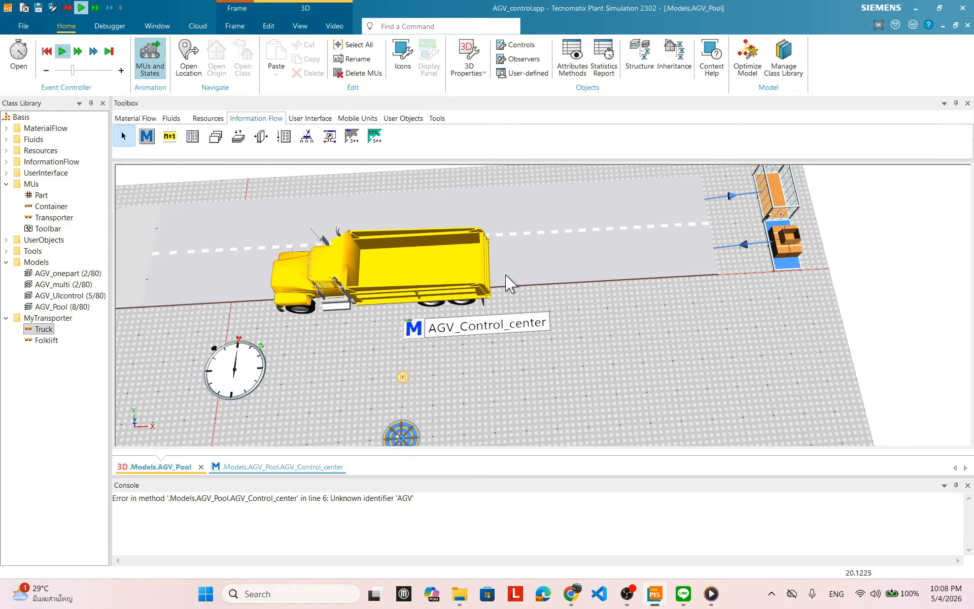
{"action": "scroll", "coordinate": [506, 300], "scroll_direction": "up", "scroll_amount": 2}
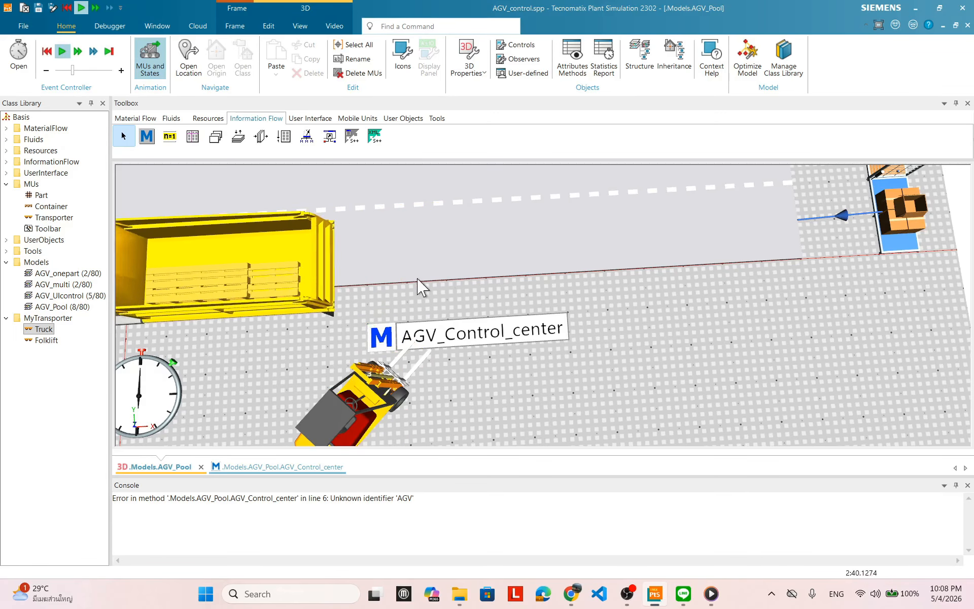
{"action": "scroll", "coordinate": [533, 300], "scroll_direction": "down", "scroll_amount": 4}
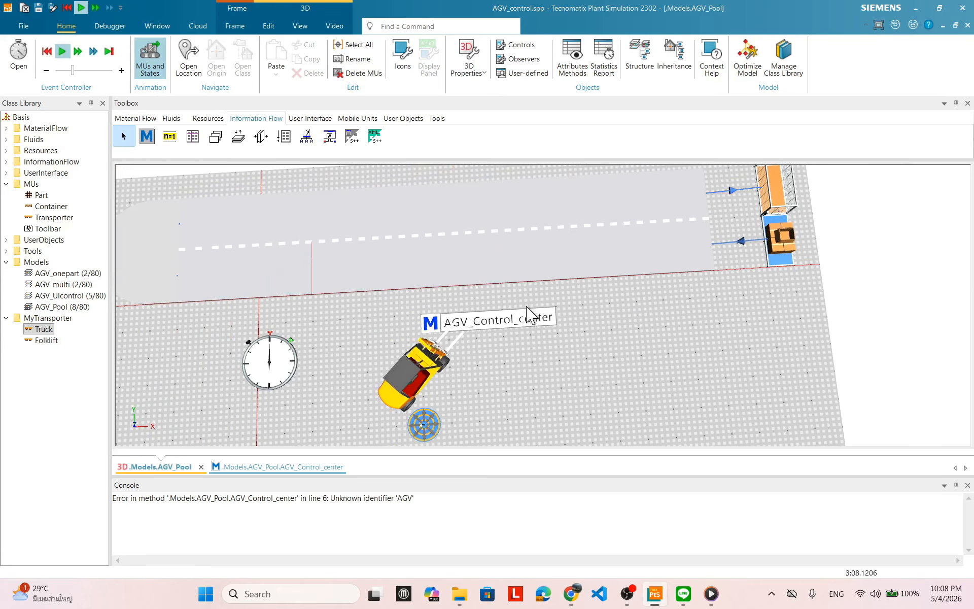
{"action": "left_click_drag", "start_coordinate": [526, 305], "coordinate": [503, 257]}
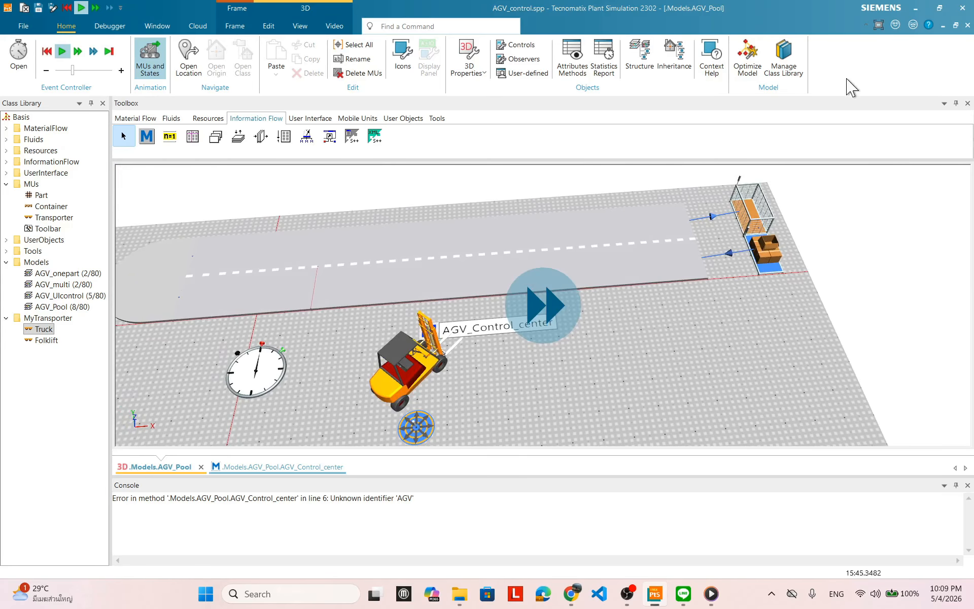
{"action": "left_click_drag", "start_coordinate": [517, 364], "coordinate": [513, 360]}
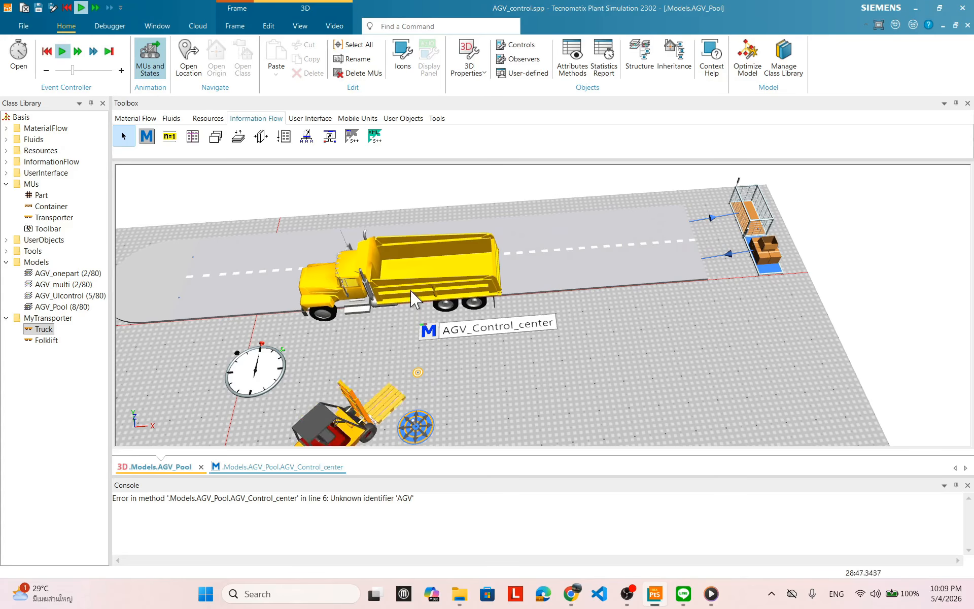
{"action": "left_click_drag", "start_coordinate": [421, 293], "coordinate": [456, 319]}
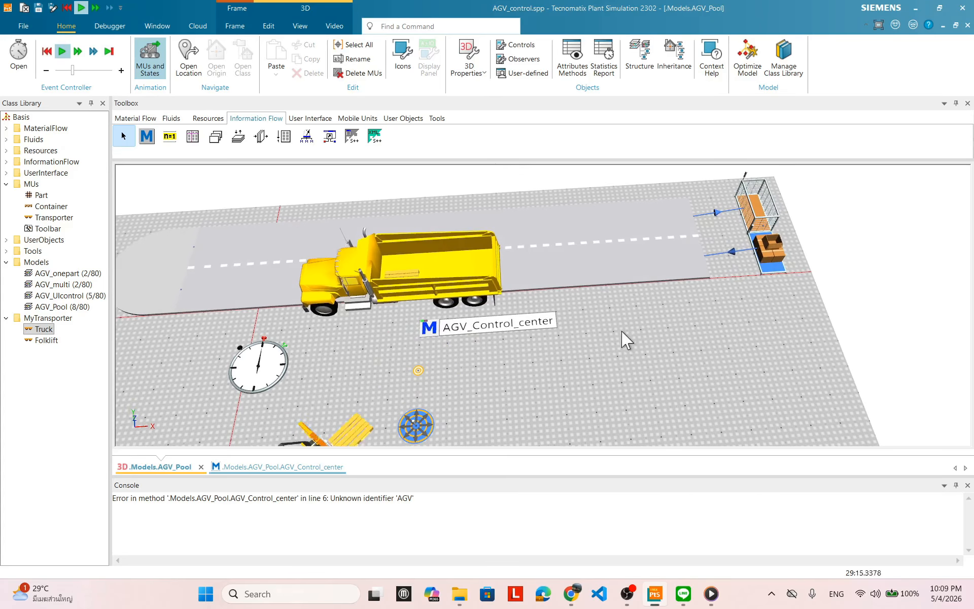
{"action": "right_click", "coordinate": [629, 388]}
{"action": "left_click", "coordinate": [632, 315]}
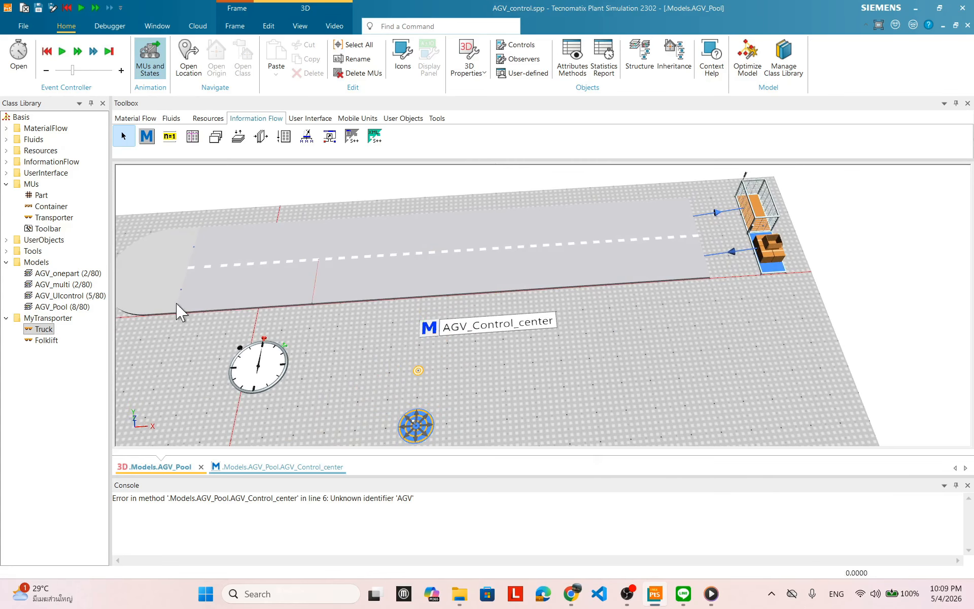
Step: Set the Truck's store-type load bay to X-dimension 3, Y-dimension 2 and Z-dimension 1, and apply the settings
{"action": "double_click", "coordinate": [45, 328]}
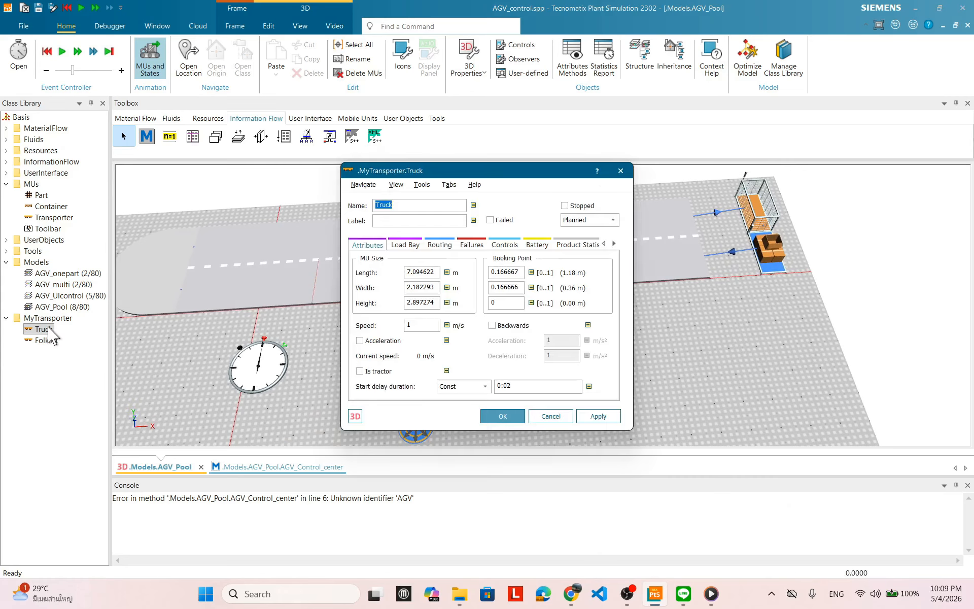
{"action": "left_click_drag", "start_coordinate": [470, 169], "coordinate": [479, 196]}
{"action": "left_click", "coordinate": [409, 271]}
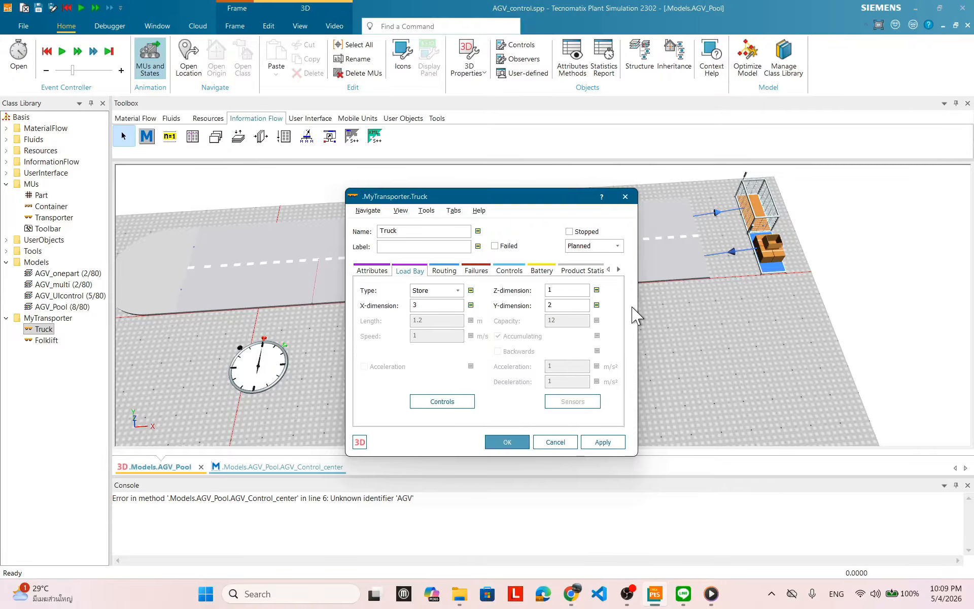
{"action": "left_click", "coordinate": [605, 439]}
{"action": "left_click", "coordinate": [506, 442]}
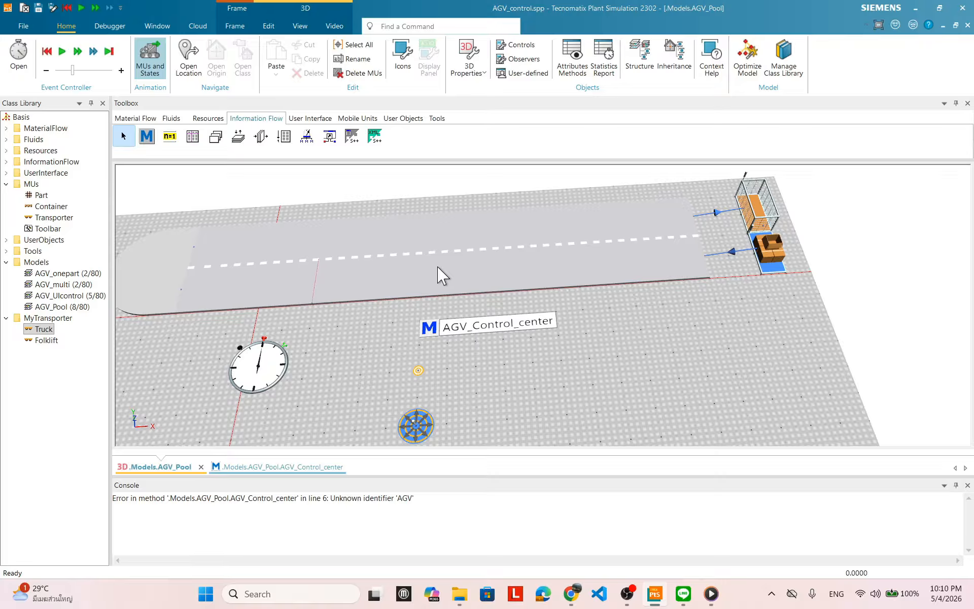
Step: Reopen the Truck's load bay settings to check its dimensions and capacity, and close the dialog
{"action": "double_click", "coordinate": [44, 330]}
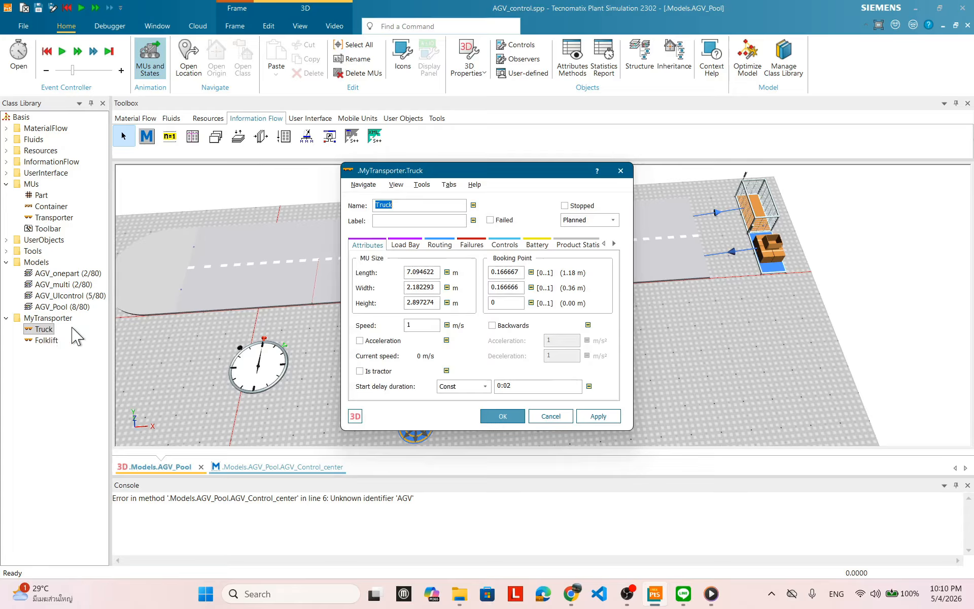
{"action": "left_click", "coordinate": [407, 246]}
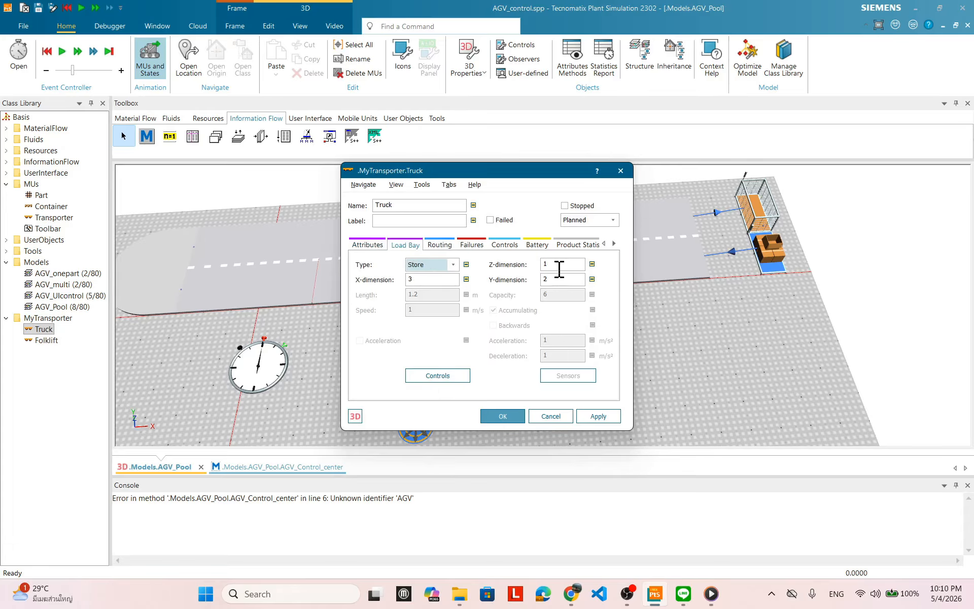
{"action": "left_click", "coordinate": [503, 418]}
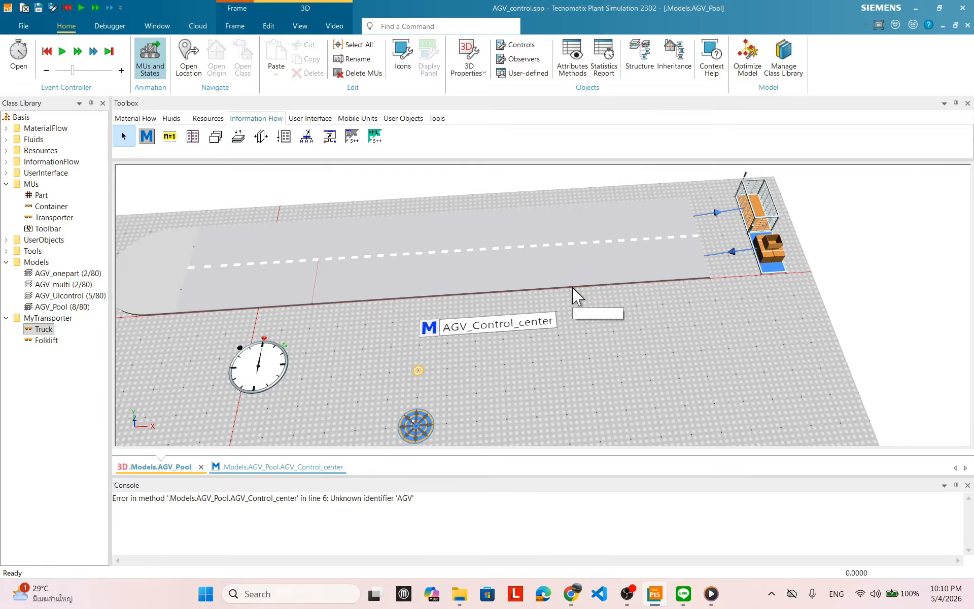
Step: Run AGV_Pool again to examine pallet loading with the revised load bay from several angles, and reset the simulation
{"action": "right_click", "coordinate": [613, 319]}
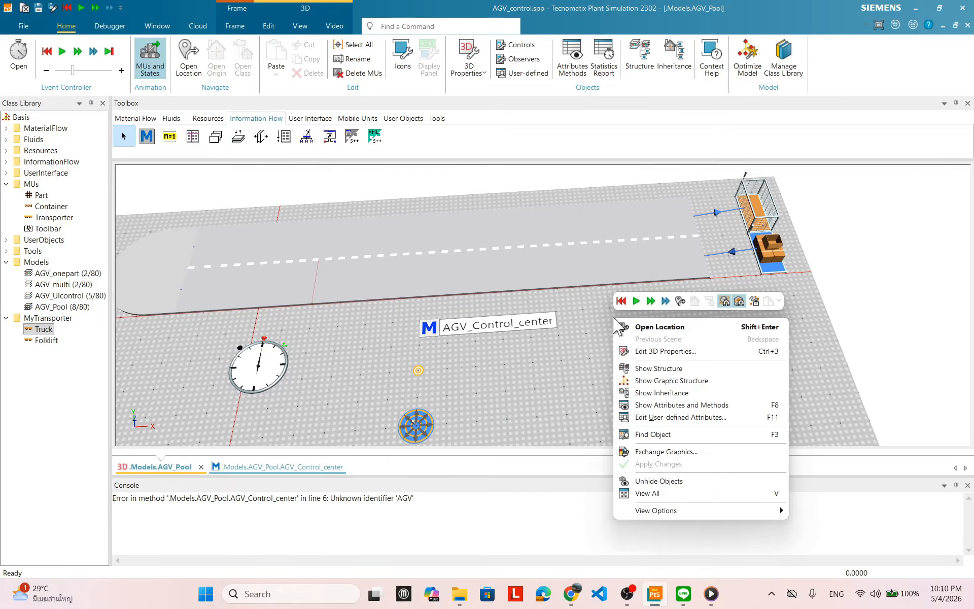
{"action": "left_click", "coordinate": [635, 301]}
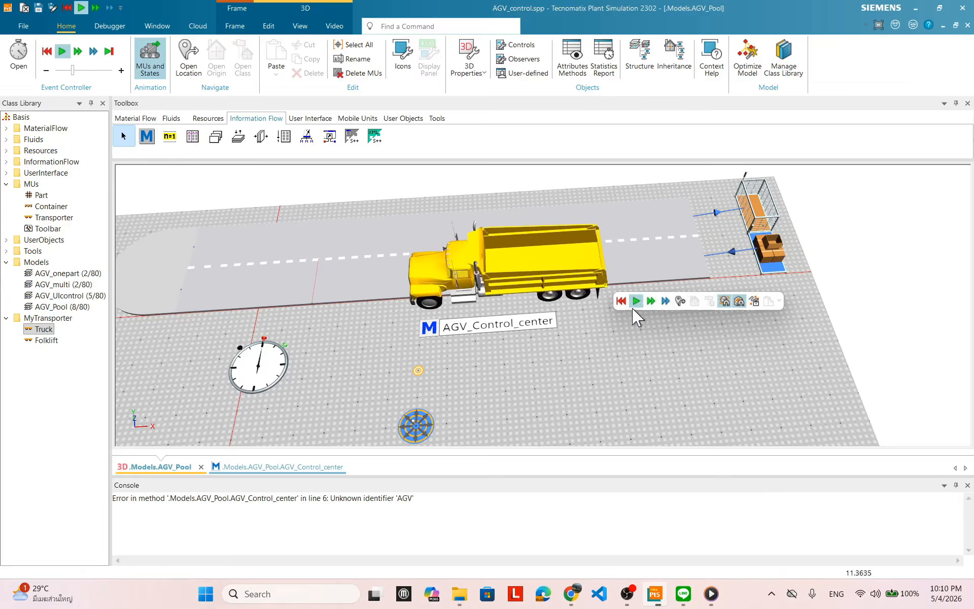
{"action": "left_click_drag", "start_coordinate": [492, 296], "coordinate": [487, 331]}
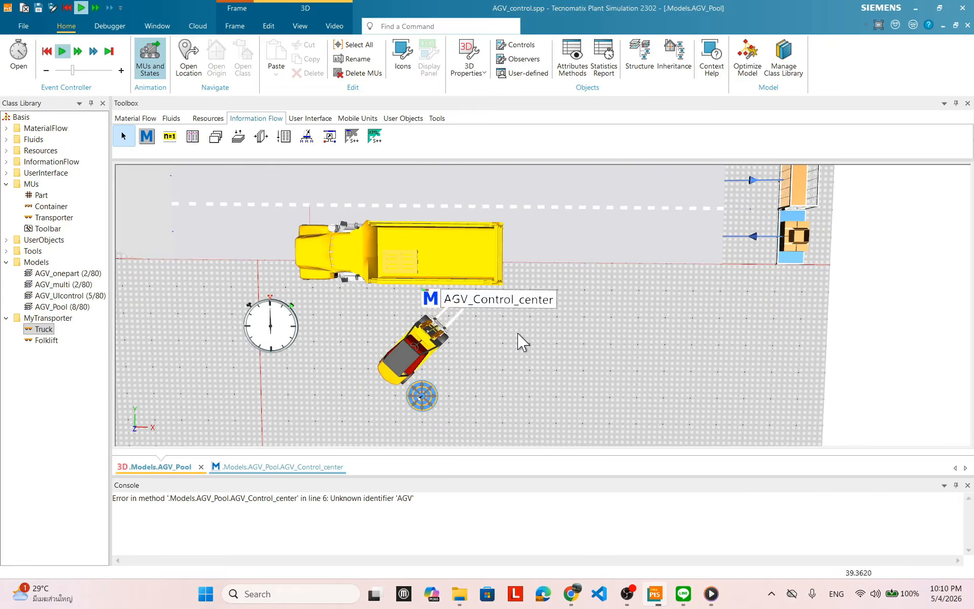
{"action": "left_click_drag", "start_coordinate": [574, 363], "coordinate": [569, 348]}
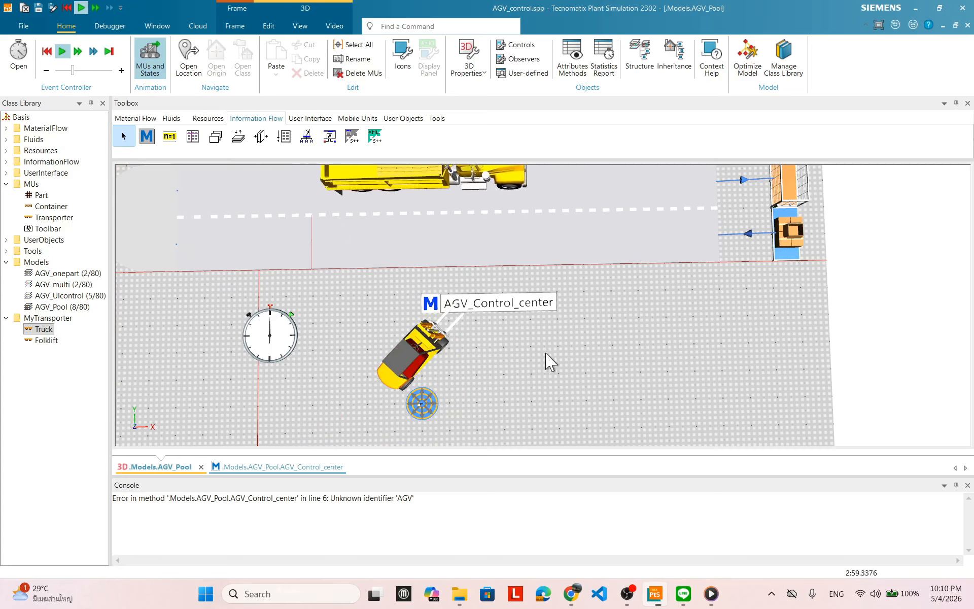
{"action": "left_click_drag", "start_coordinate": [547, 361], "coordinate": [560, 326]}
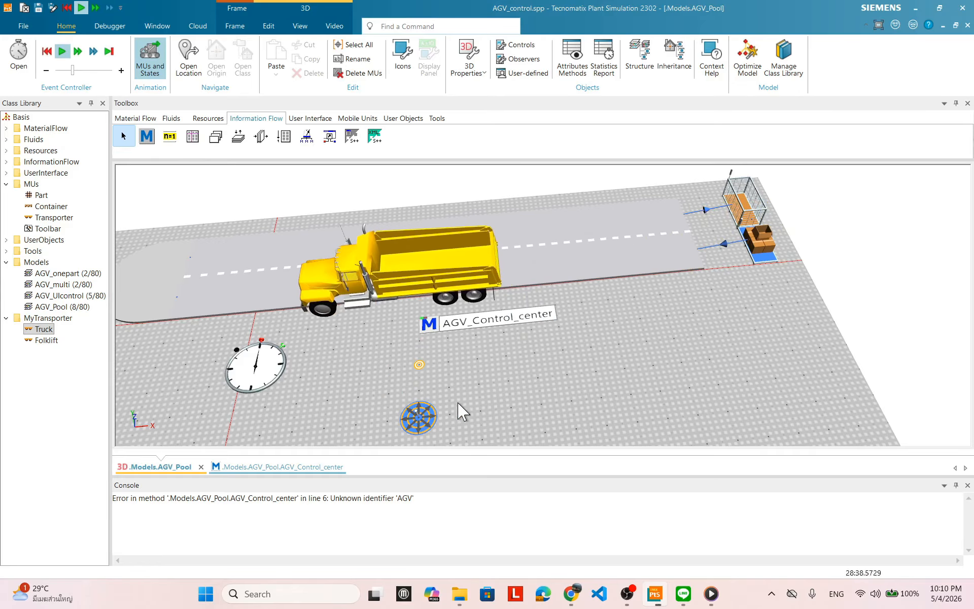
{"action": "scroll", "coordinate": [540, 370], "scroll_direction": "down", "scroll_amount": 1}
{"action": "mouse_move", "coordinate": [560, 390]}
{"action": "left_mouse_down"}
{"action": "mouse_move", "coordinate": [552, 395]}
{"action": "mouse_move", "coordinate": [550, 376]}
{"action": "left_mouse_up"}
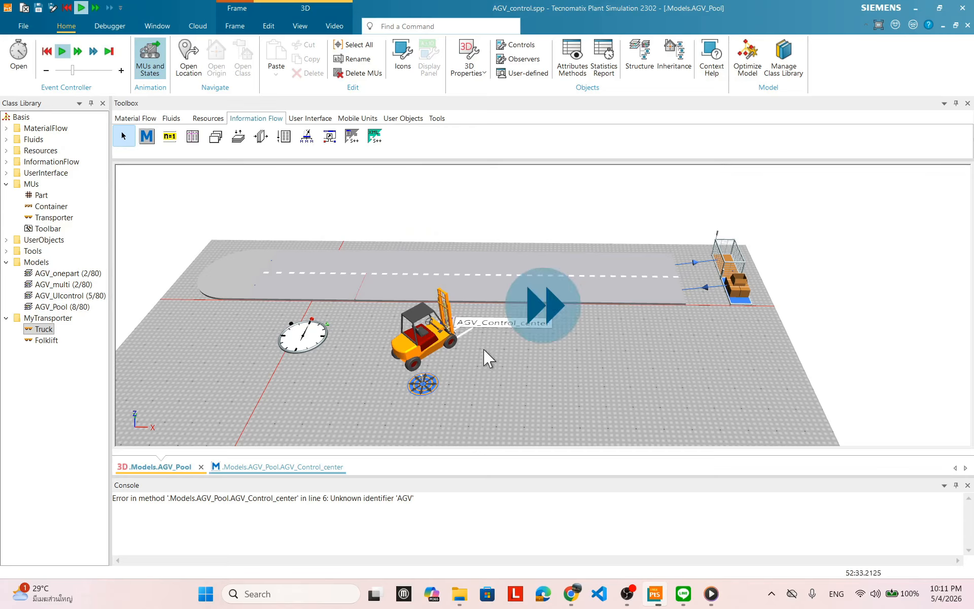
{"action": "right_click", "coordinate": [598, 369]}
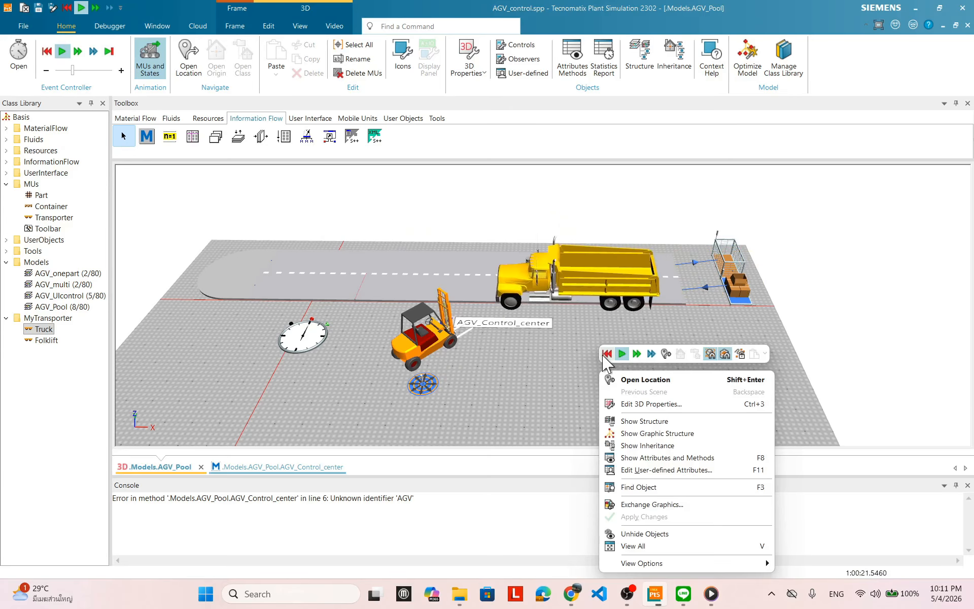
{"action": "left_click", "coordinate": [603, 354]}
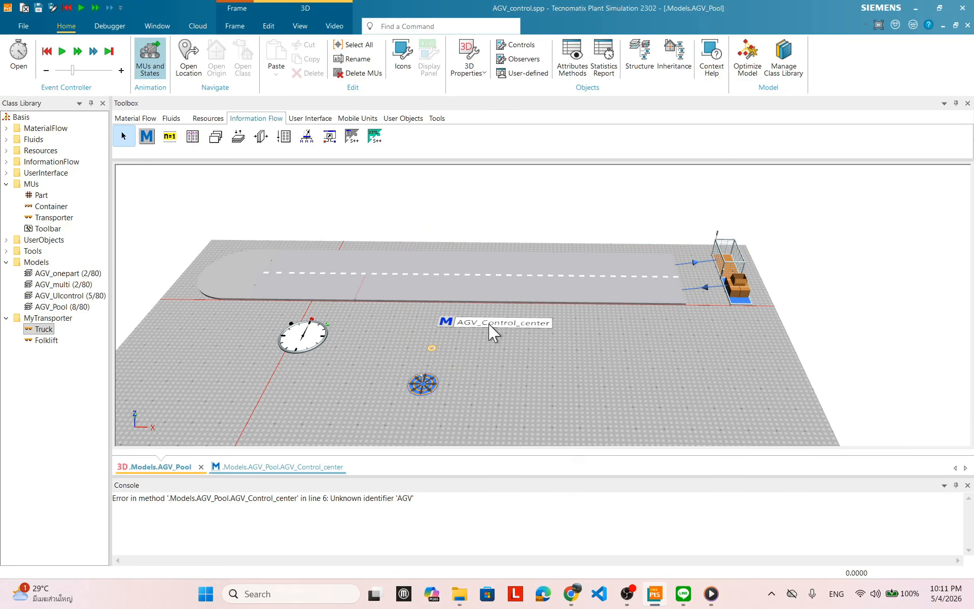
Step: Change the loop in the AGV_Control_center method to count from 6 down to 1
{"action": "double_click", "coordinate": [464, 324]}
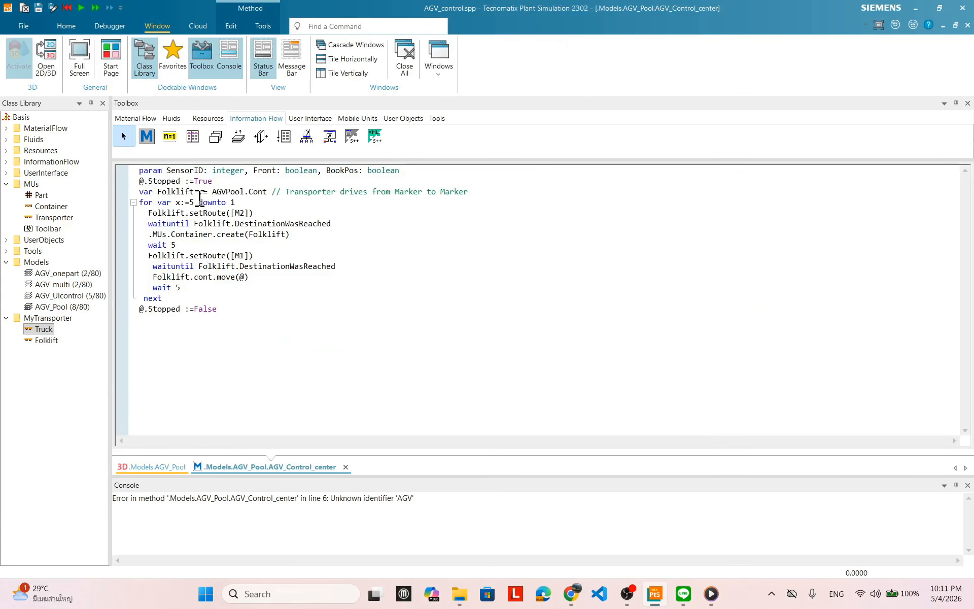
{"action": "key", "text": "BackSpace"}
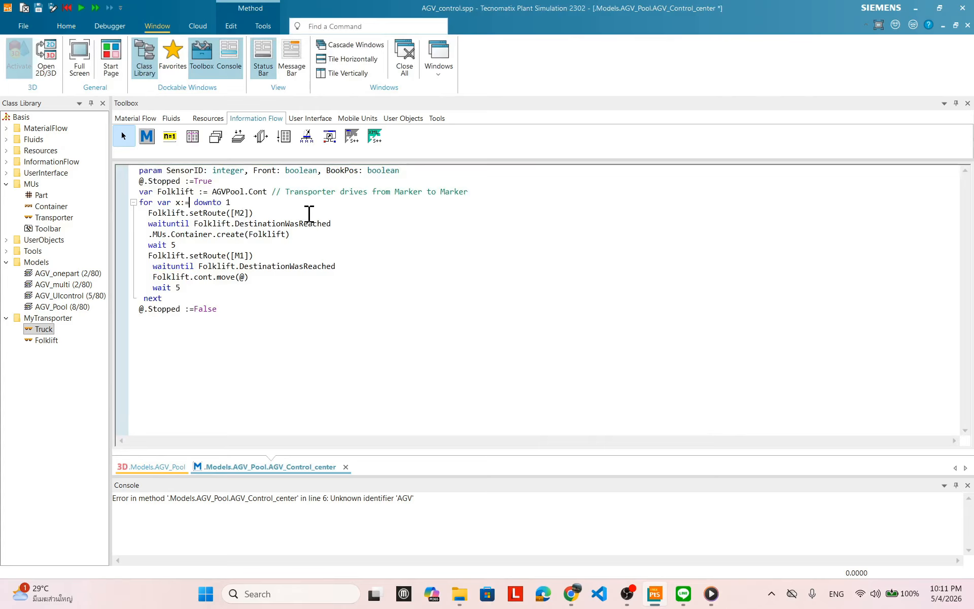
{"action": "type", "text": "6"}
Step: Set the Truck's load bay to Z-dimension 2 and Y-dimension 3, keeping the store type
{"action": "double_click", "coordinate": [48, 330]}
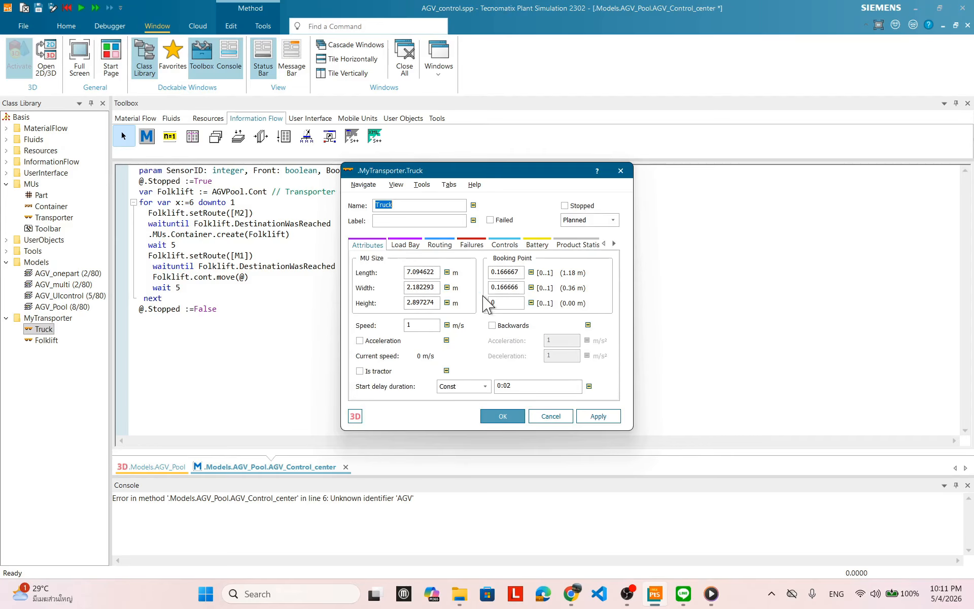
{"action": "left_click", "coordinate": [405, 244]}
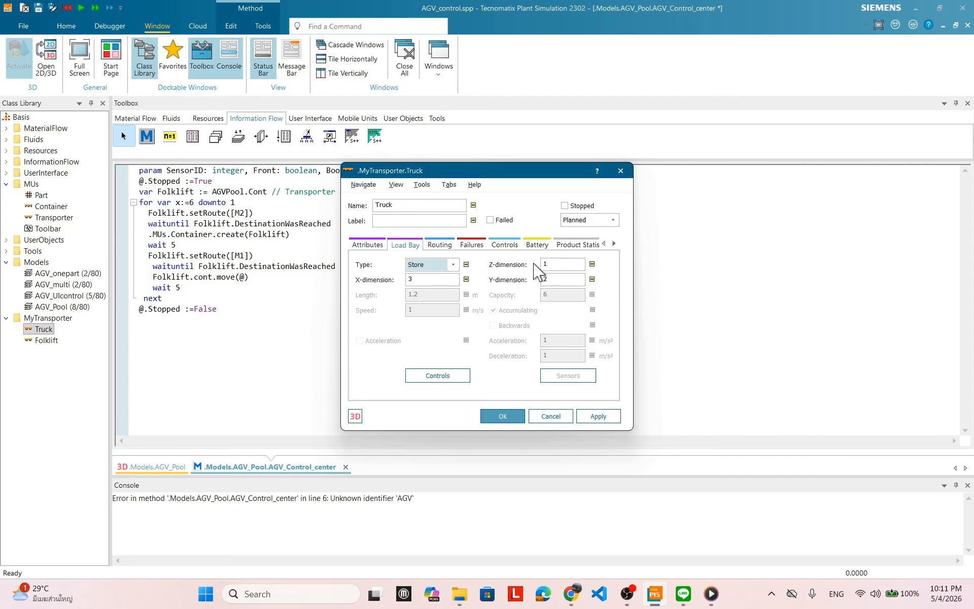
{"action": "left_click", "coordinate": [556, 264]}
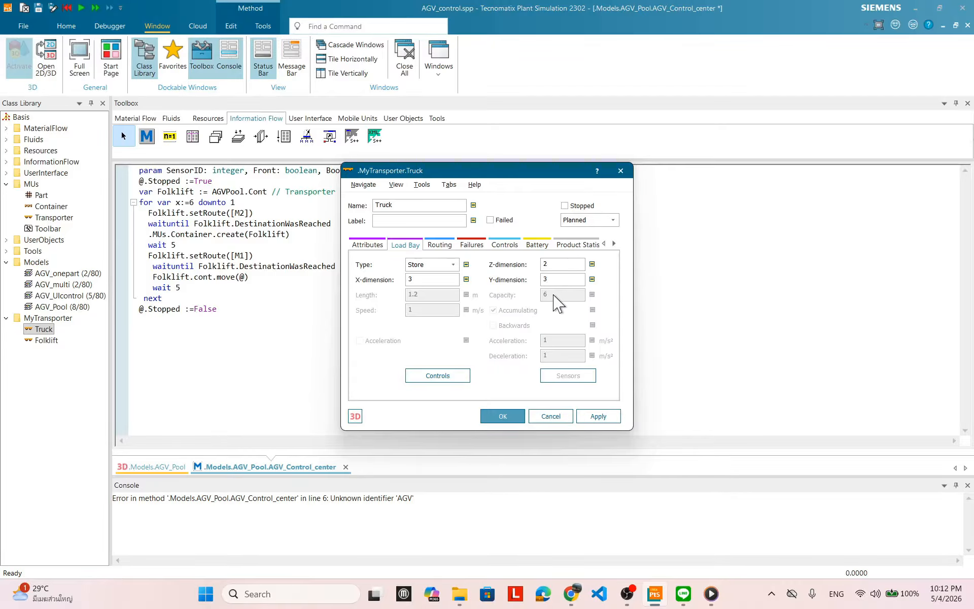
{"action": "key", "text": "Return"}
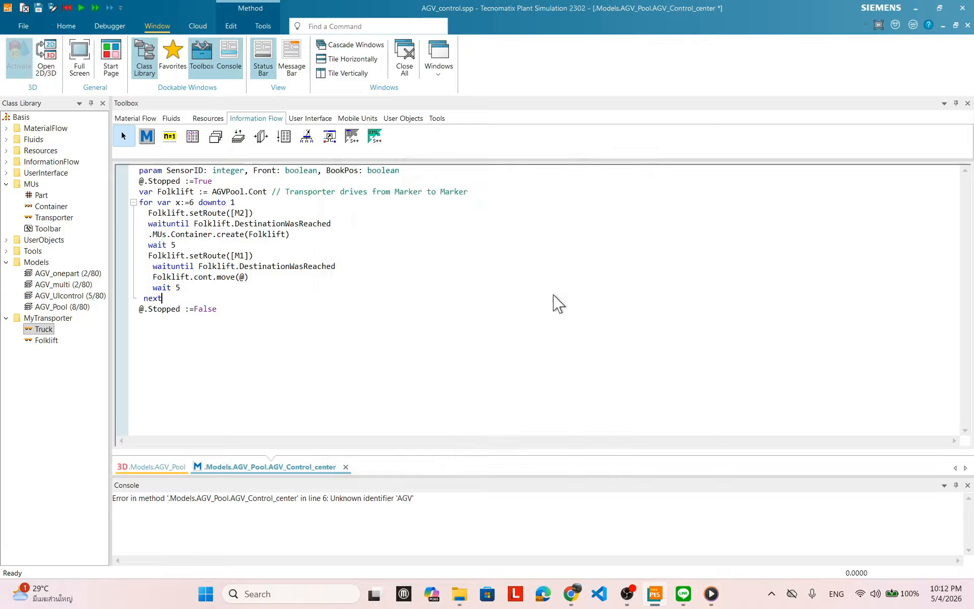
Step: Reopen the Truck's load bay settings to check the resulting capacity, and close the dialog
{"action": "double_click", "coordinate": [44, 329]}
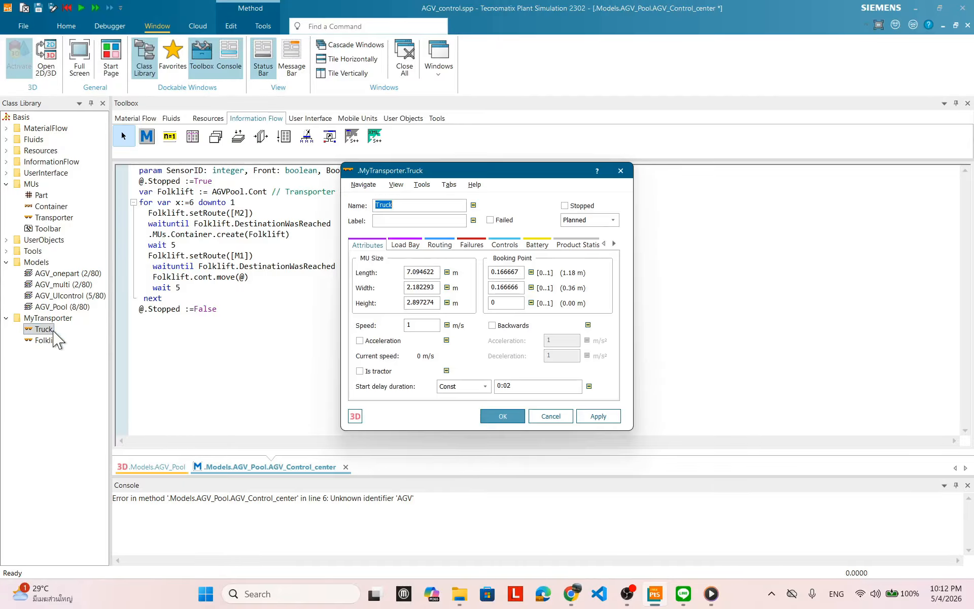
{"action": "left_click", "coordinate": [404, 244]}
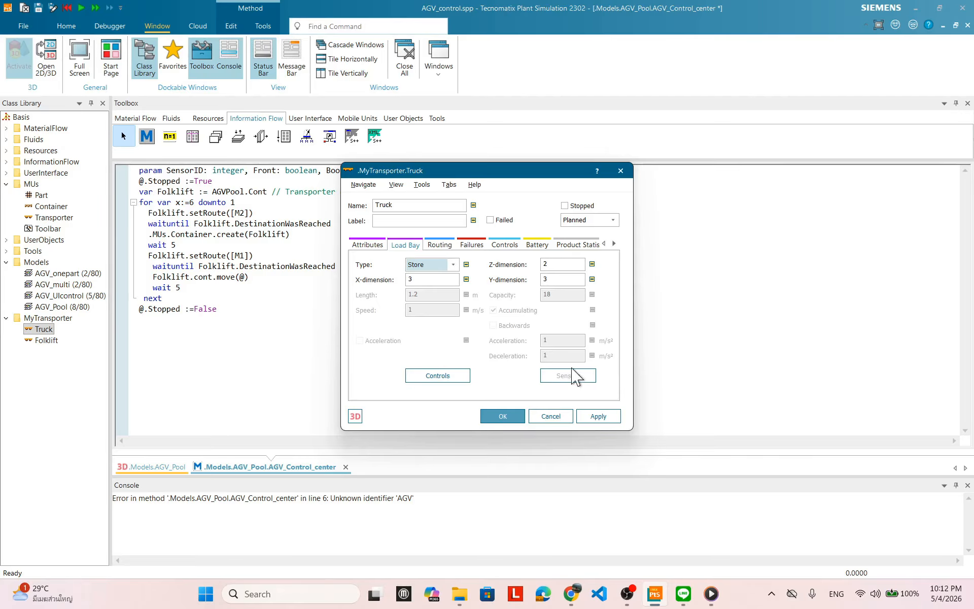
{"action": "left_click", "coordinate": [509, 420]}
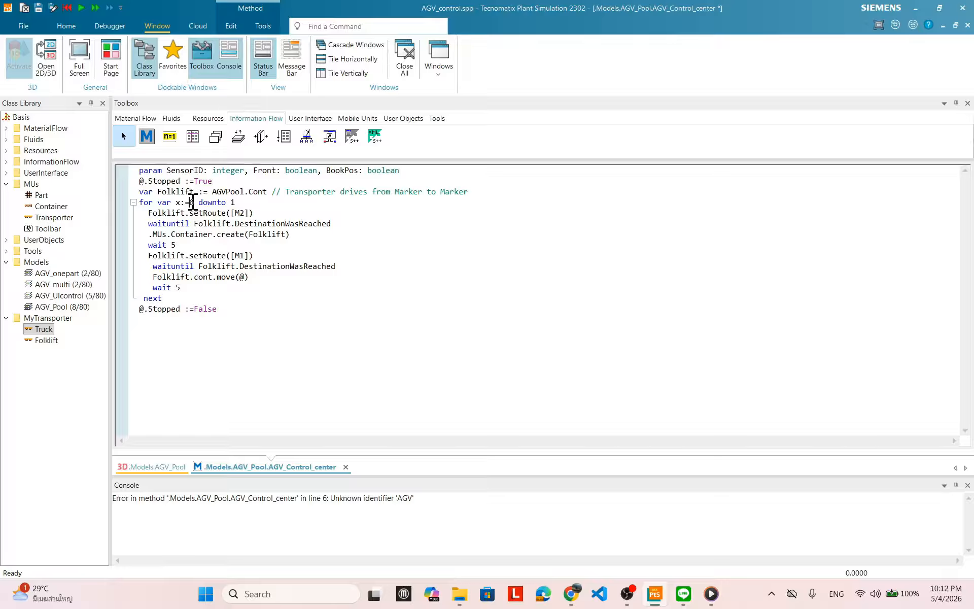
Step: Change the loop in the AGV_Control_center method to count from 12 down to 1 and apply the change
{"action": "key", "text": "BackSpace"}
{"action": "type", "text": "12"}
{"action": "right_click", "coordinate": [521, 263]}
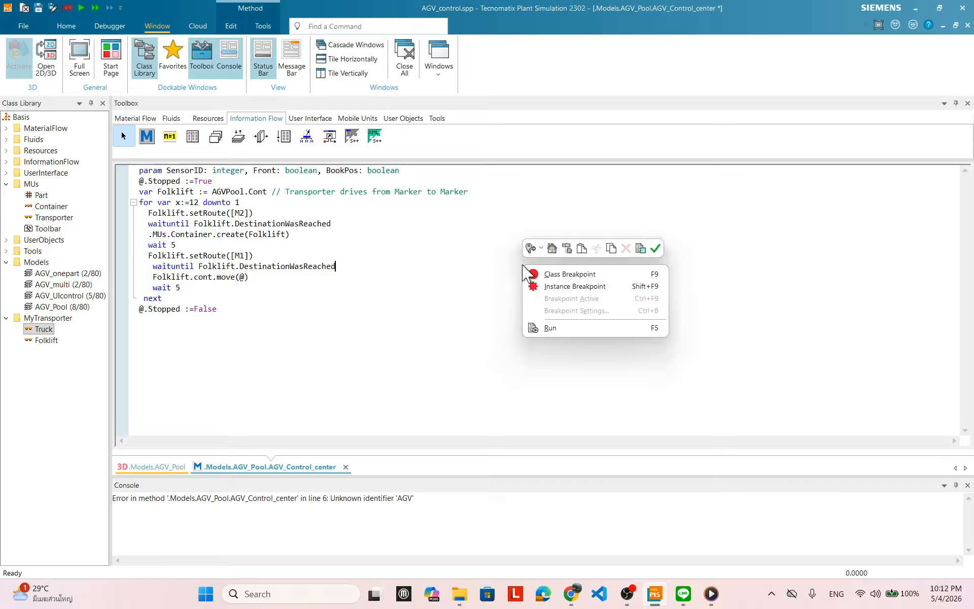
{"action": "left_click", "coordinate": [655, 248]}
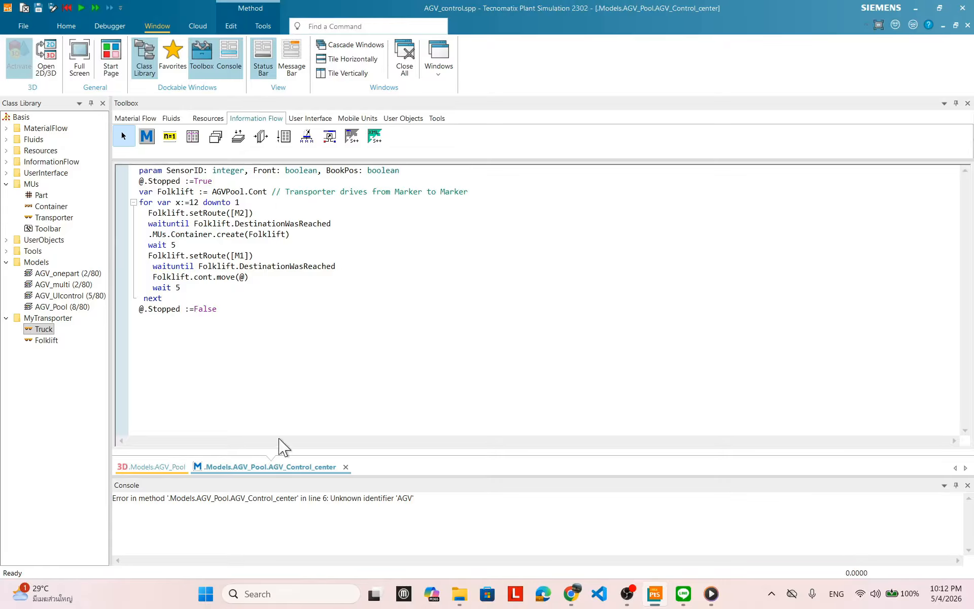
Step: Return to the AGV_Pool 3D model and start the simulation with the larger load bay
{"action": "left_click", "coordinate": [156, 466]}
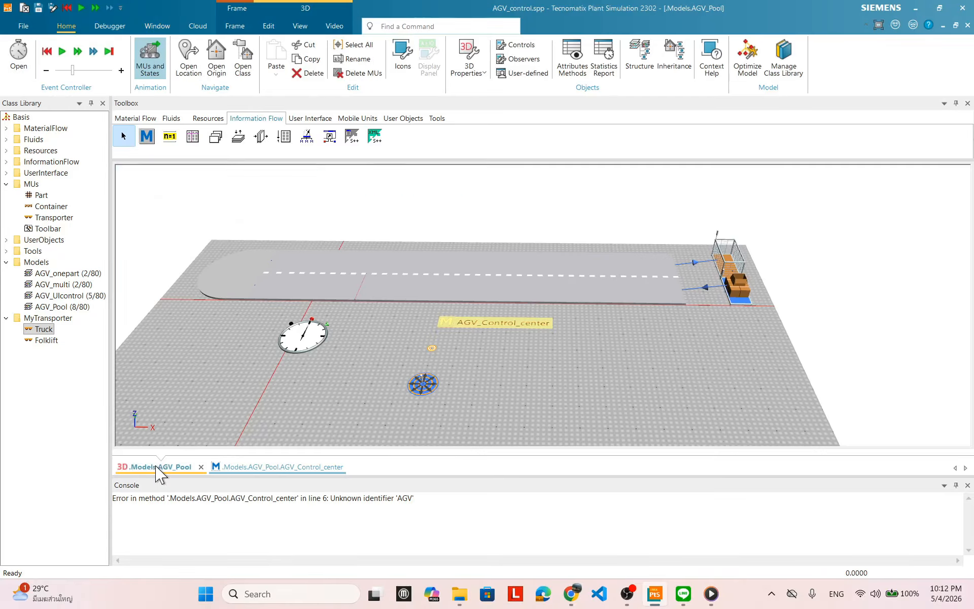
{"action": "right_click", "coordinate": [651, 346]}
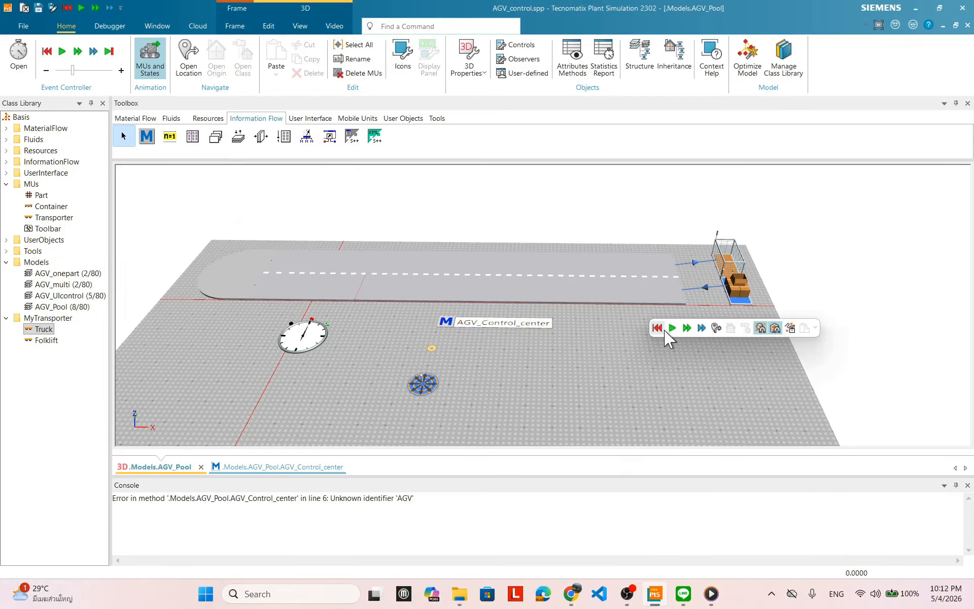
{"action": "left_click", "coordinate": [672, 329]}
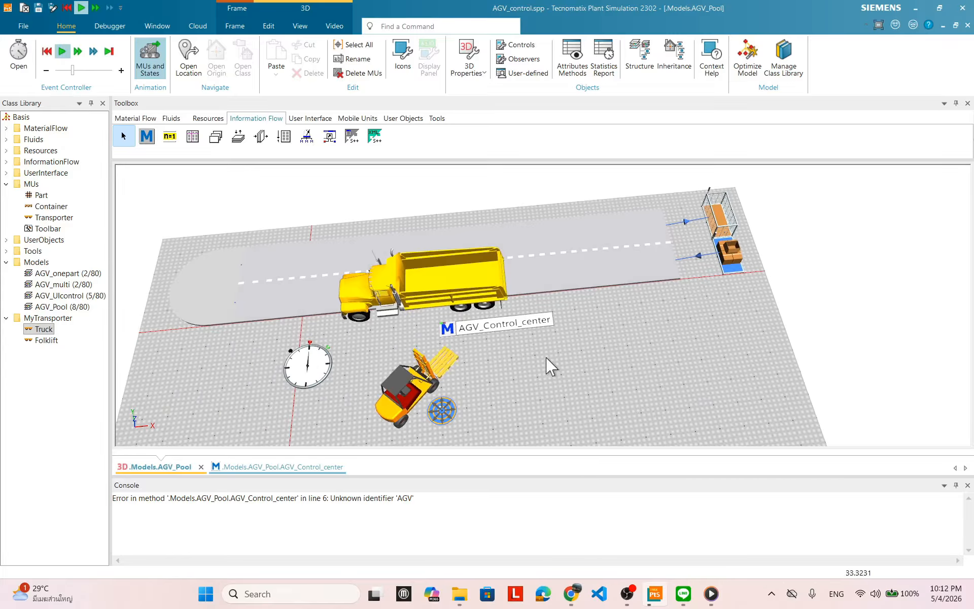
Step: Raise the running simulation's real-time factor to 34, watch the truck being loaded, and reset the simulation
{"action": "left_click", "coordinate": [312, 377]}
{"action": "double_click", "coordinate": [312, 376]}
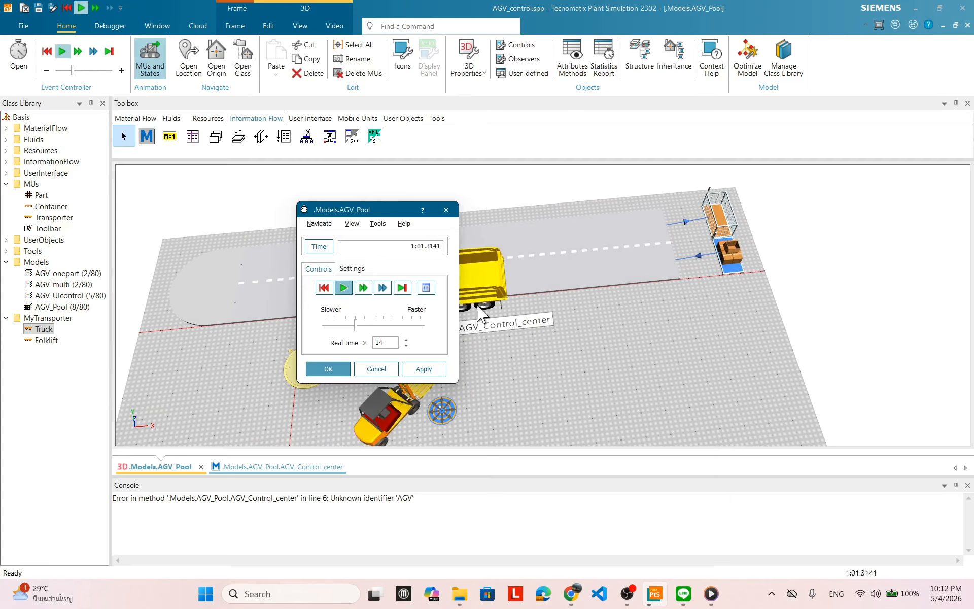
{"action": "left_click_drag", "start_coordinate": [374, 223], "coordinate": [742, 297]}
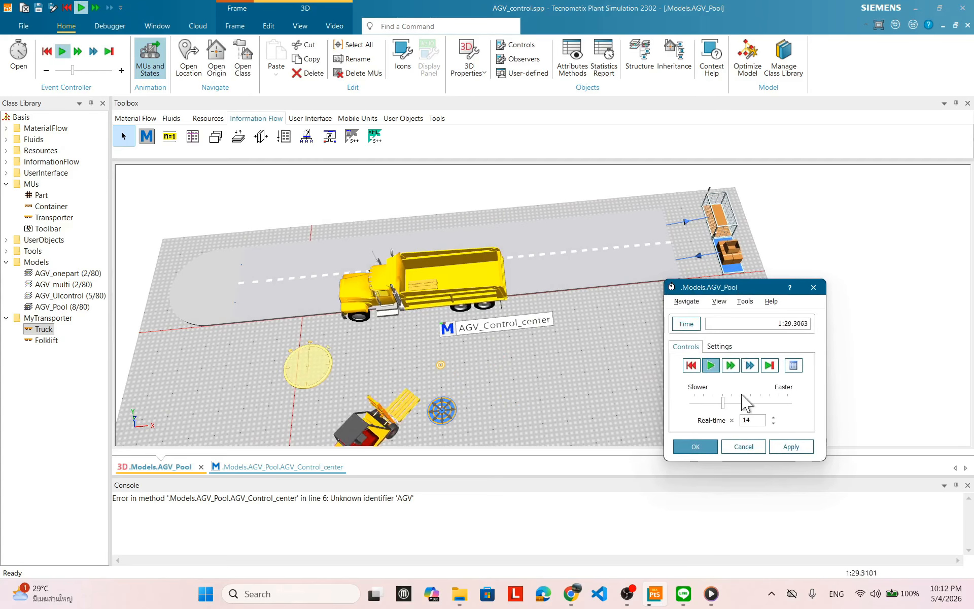
{"action": "left_click_drag", "start_coordinate": [723, 402], "coordinate": [741, 403]}
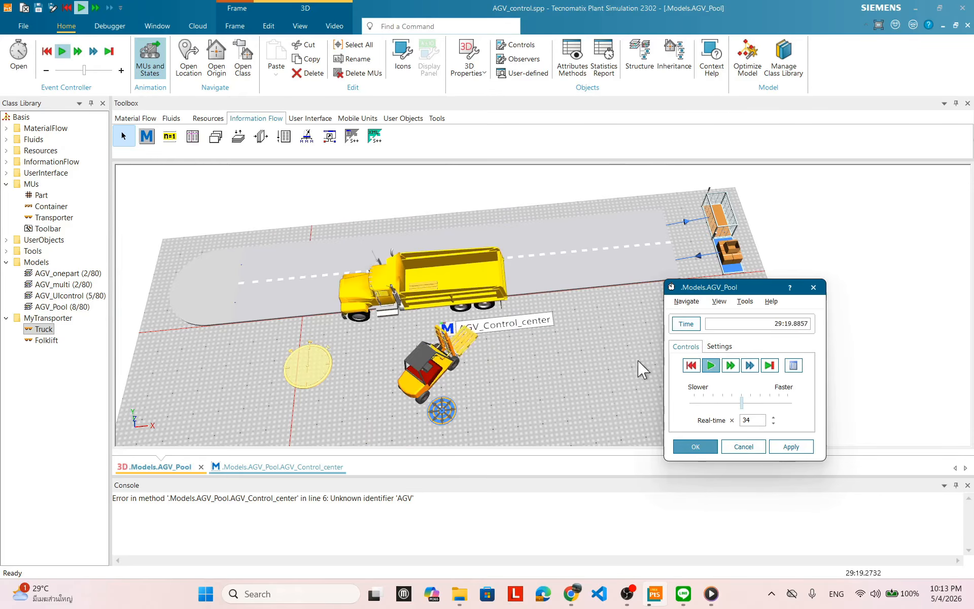
{"action": "left_click", "coordinate": [692, 366]}
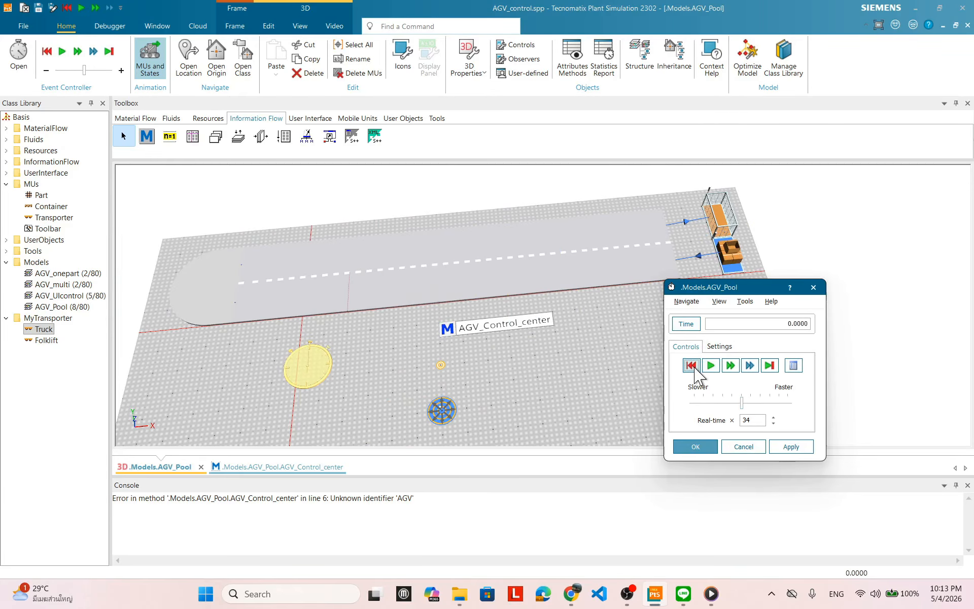
{"action": "left_click", "coordinate": [705, 447]}
Step: Set the Truck's load bay to Z-dimension 3 with X- and Y-dimension 3, and apply the settings
{"action": "double_click", "coordinate": [49, 319]}
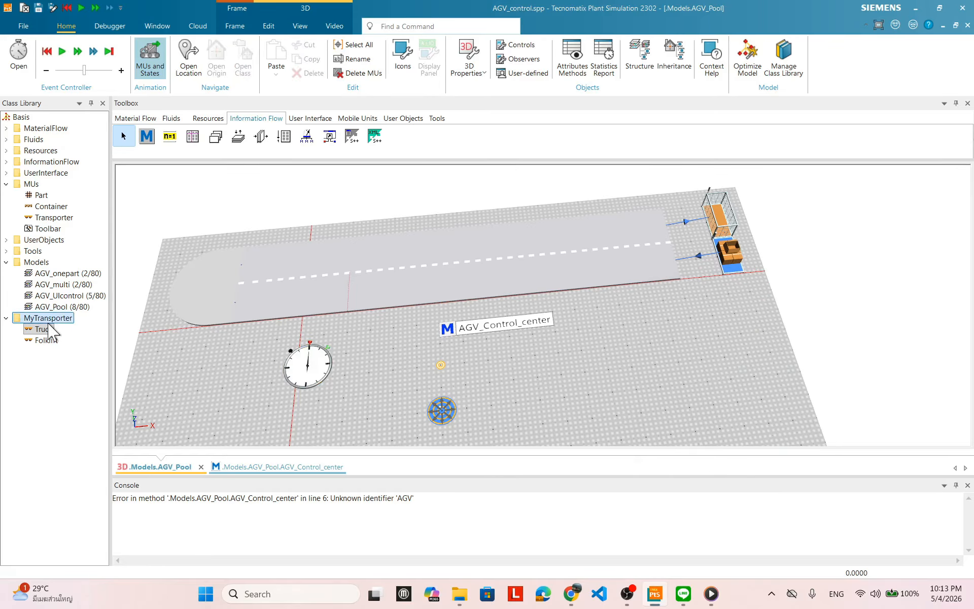
{"action": "double_click", "coordinate": [53, 322]}
{"action": "double_click", "coordinate": [45, 329]}
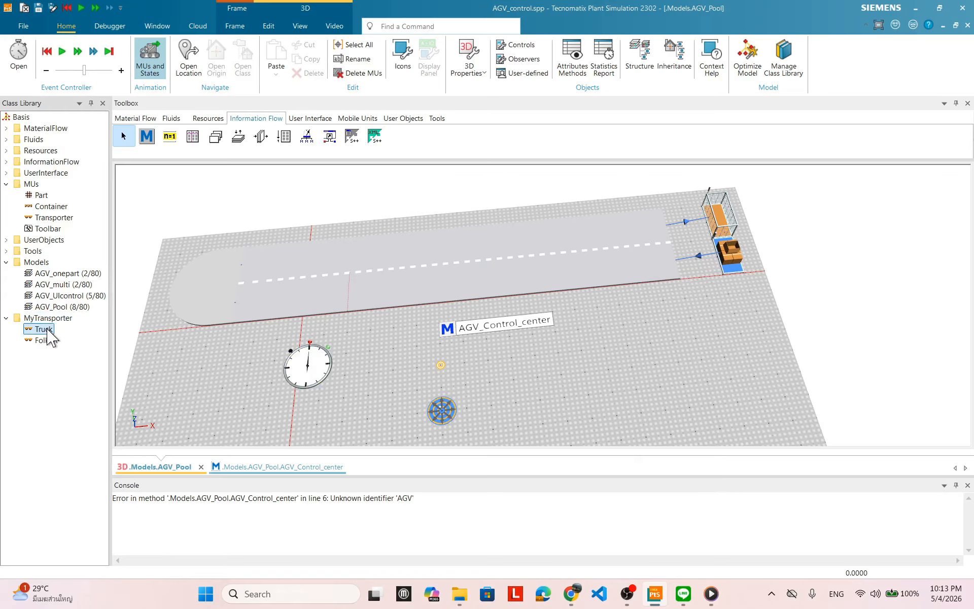
{"action": "left_click", "coordinate": [405, 244]}
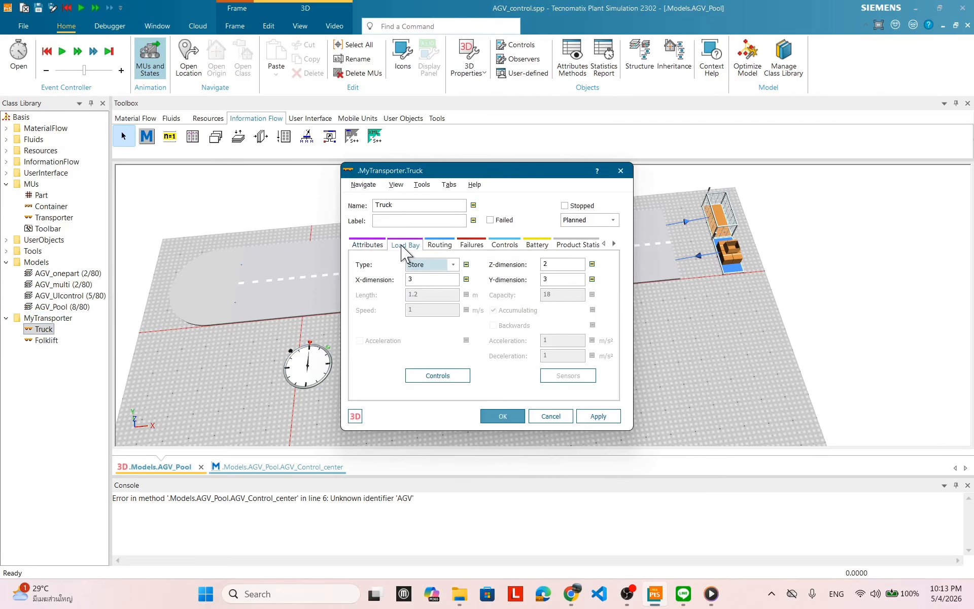
{"action": "left_click", "coordinate": [563, 263]}
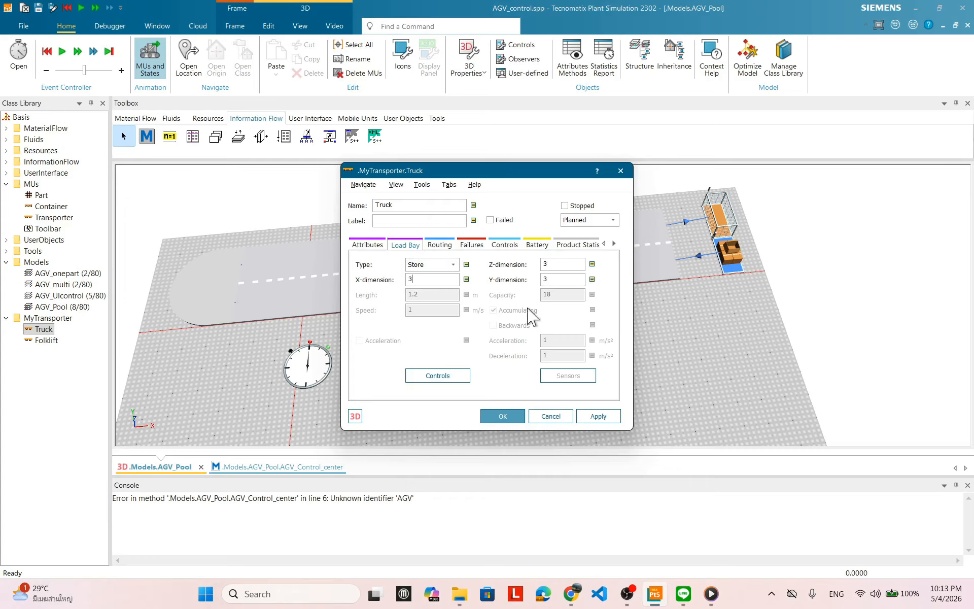
{"action": "left_click", "coordinate": [558, 280]}
{"action": "left_click", "coordinate": [601, 417]}
{"action": "left_click", "coordinate": [511, 419]}
Step: Change the loop in the AGV_Control_center method to count from 24 down to 1 and apply the change
{"action": "scroll", "coordinate": [558, 396], "scroll_direction": "up", "scroll_amount": 3}
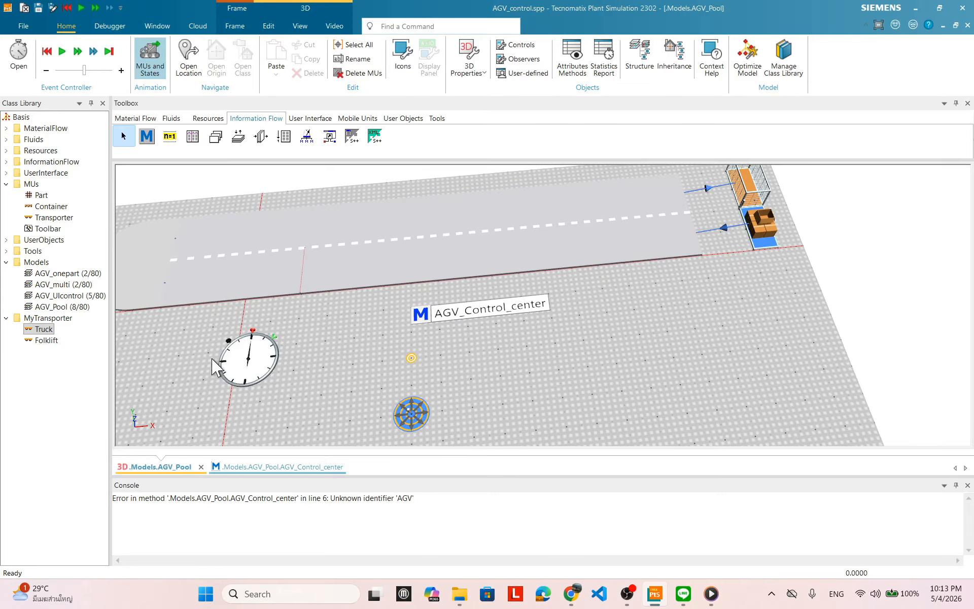
{"action": "double_click", "coordinate": [483, 315]}
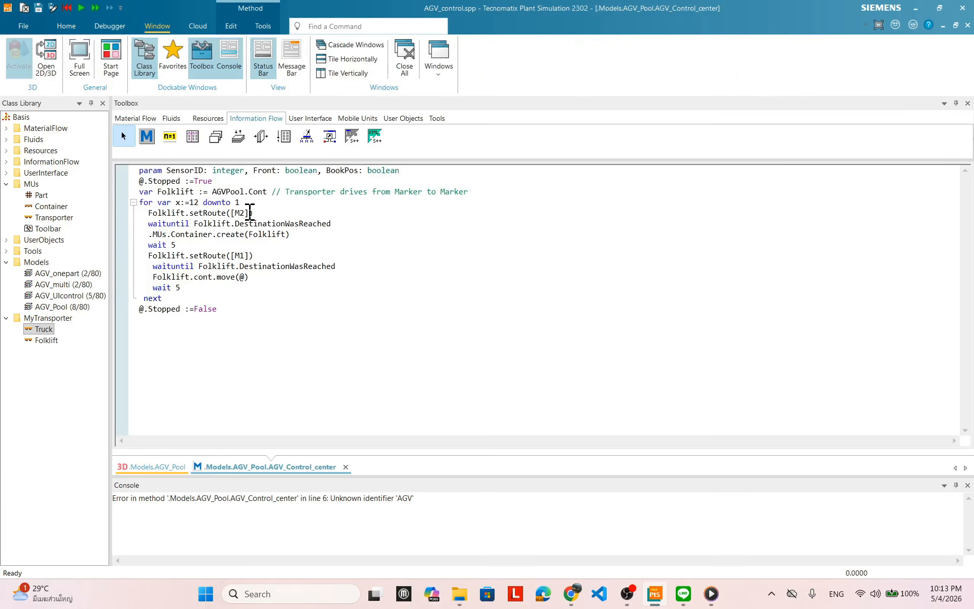
{"action": "key", "text": "BackSpace"}
{"action": "key", "text": "BackSpace"}
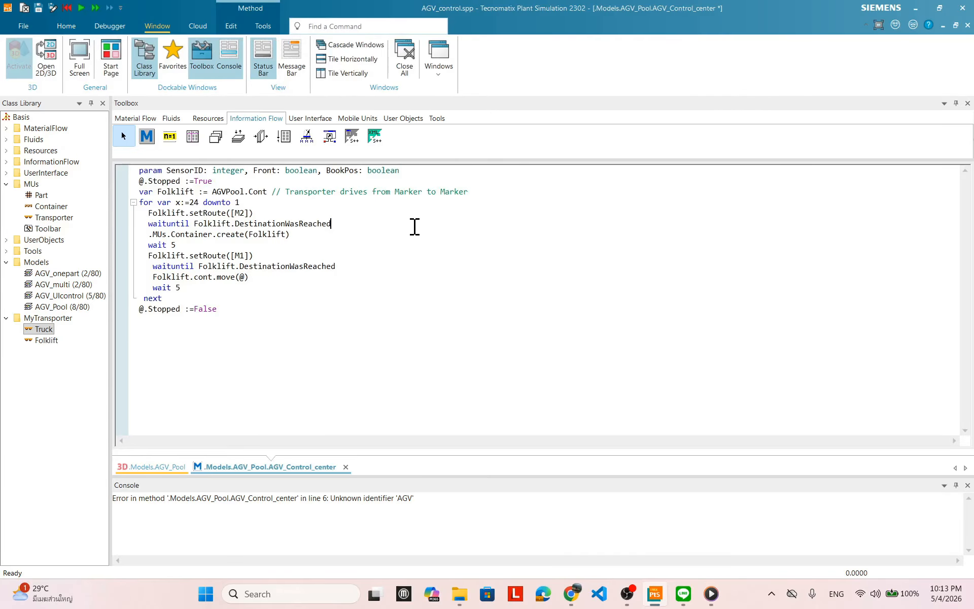
{"action": "right_click", "coordinate": [414, 227]}
{"action": "left_click", "coordinate": [546, 219]}
Step: Run AGV_Pool to examine the stacked pallet loading from several angles, and reset the simulation
{"action": "left_click", "coordinate": [152, 467]}
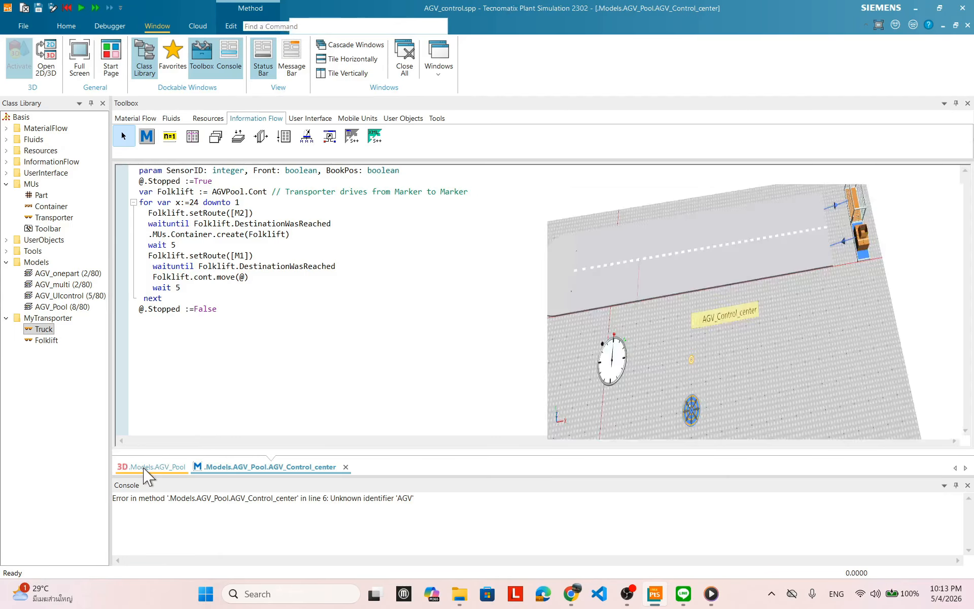
{"action": "right_click", "coordinate": [664, 339]}
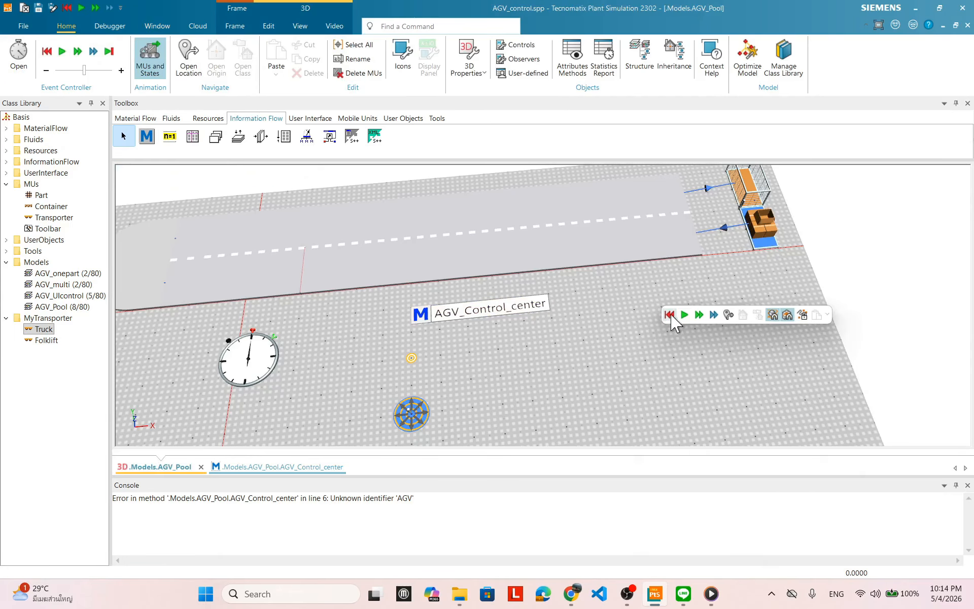
{"action": "left_click", "coordinate": [686, 315]}
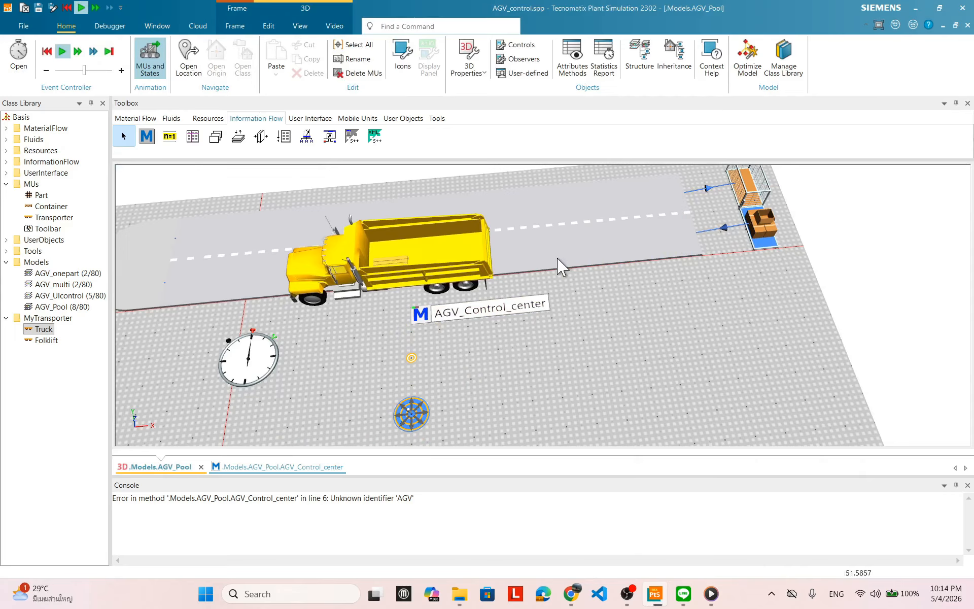
{"action": "left_click_drag", "start_coordinate": [558, 259], "coordinate": [548, 281]}
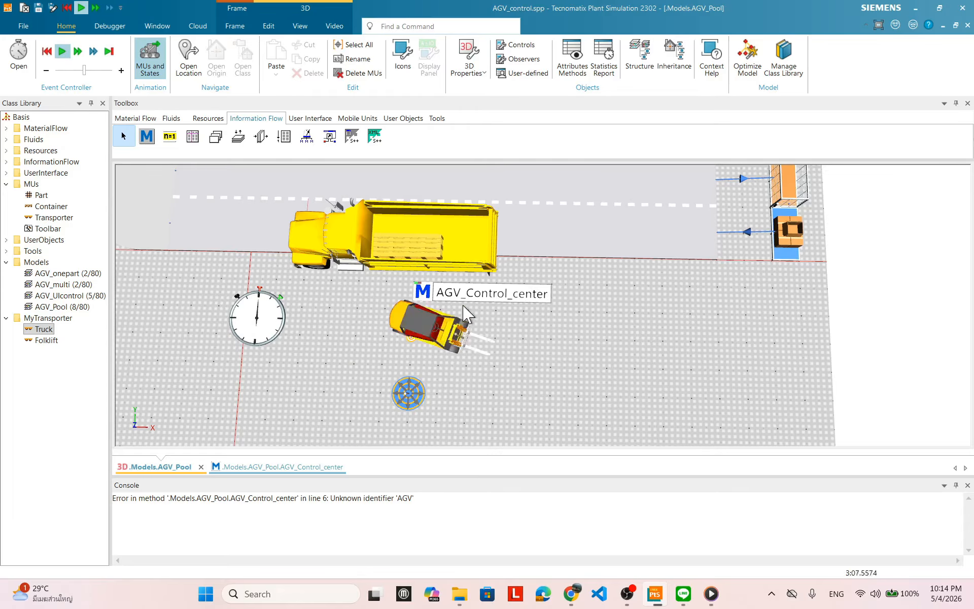
{"action": "left_click_drag", "start_coordinate": [494, 344], "coordinate": [494, 270]}
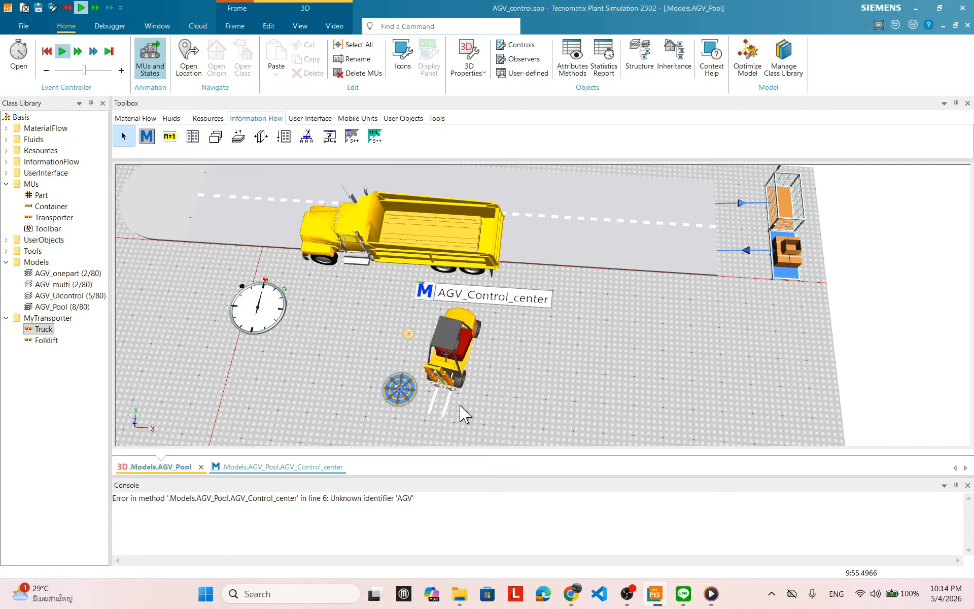
{"action": "left_click_drag", "start_coordinate": [458, 391], "coordinate": [479, 375]}
{"action": "right_click", "coordinate": [574, 346]}
{"action": "left_click", "coordinate": [583, 319]}
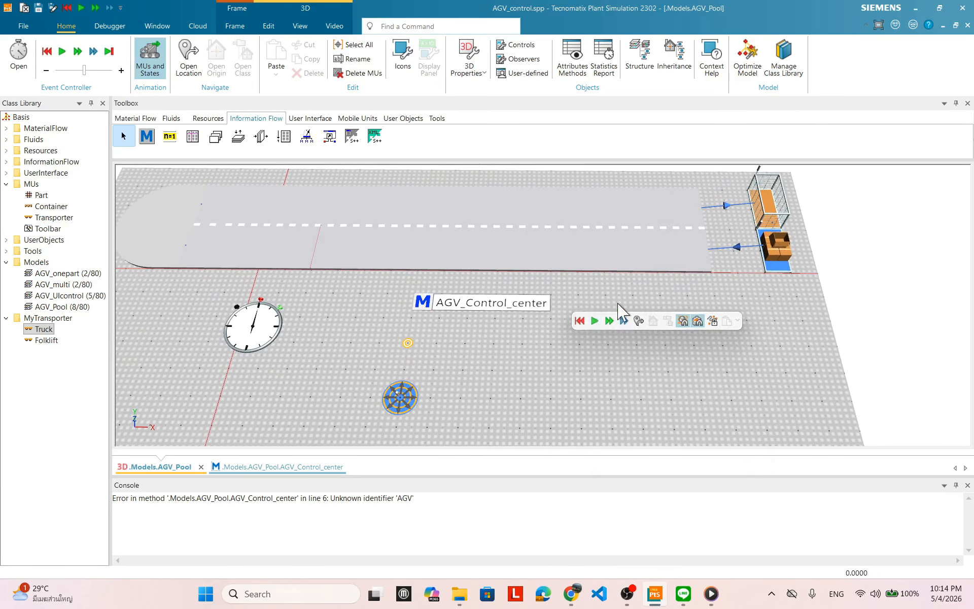
Step: Open the truck Source's settings to check its creation interval, and close the dialog
{"action": "double_click", "coordinate": [768, 260]}
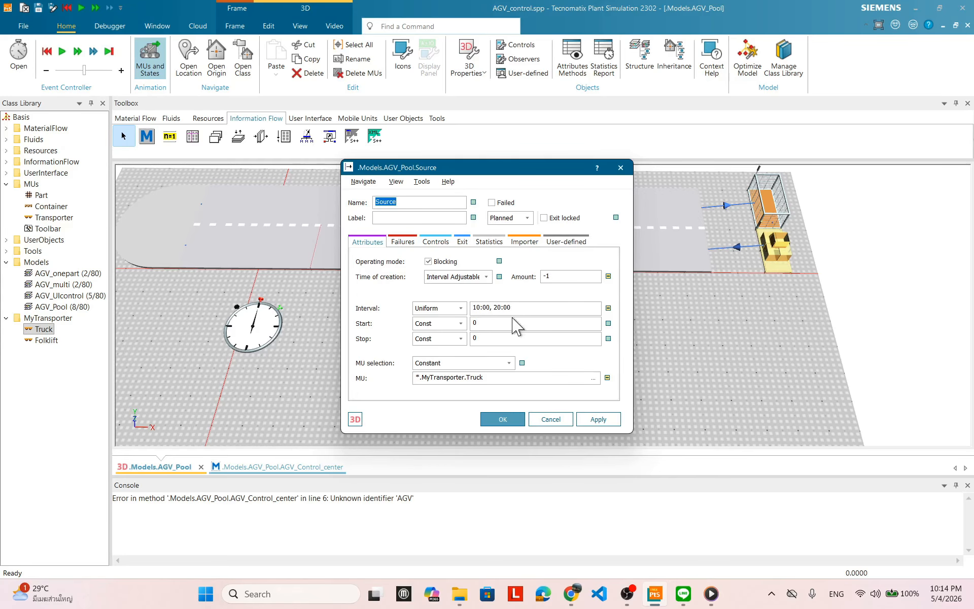
{"action": "left_click", "coordinate": [511, 421]}
{"action": "right_click", "coordinate": [593, 306]}
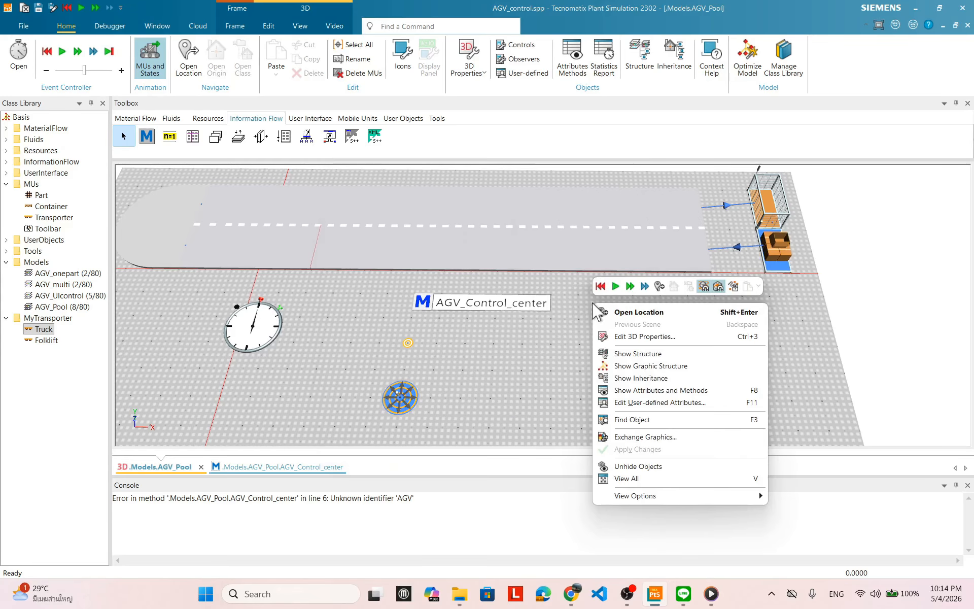
{"action": "left_click", "coordinate": [543, 360]}
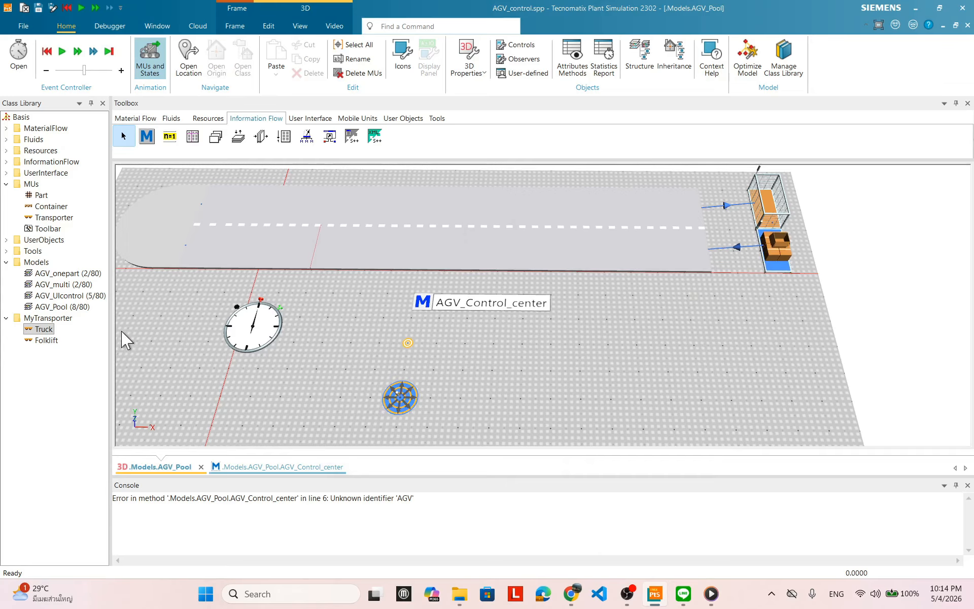
Step: Review the Truck's load bay dimensions and capacity once more, and close the dialog
{"action": "double_click", "coordinate": [44, 329]}
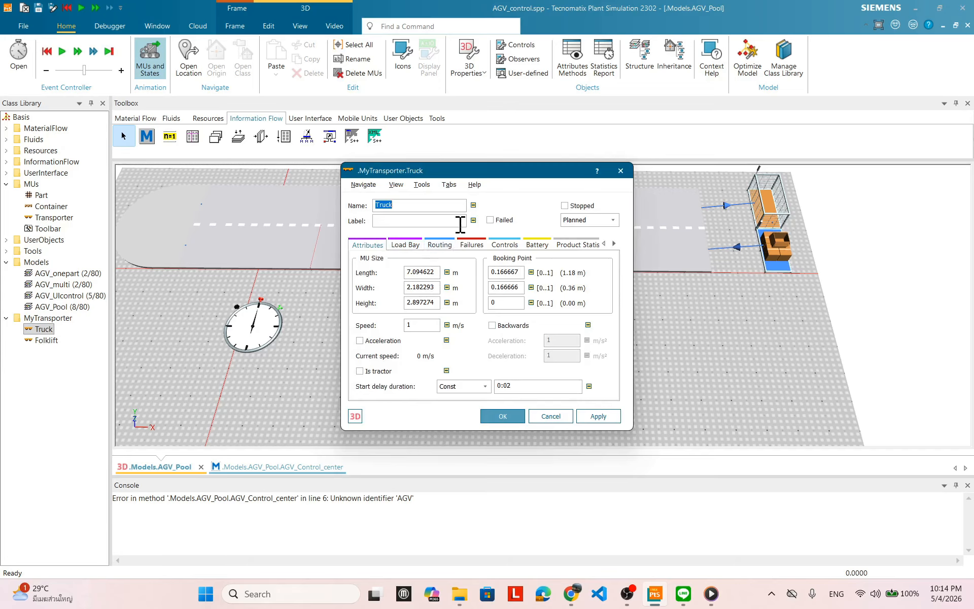
{"action": "left_click", "coordinate": [412, 246]}
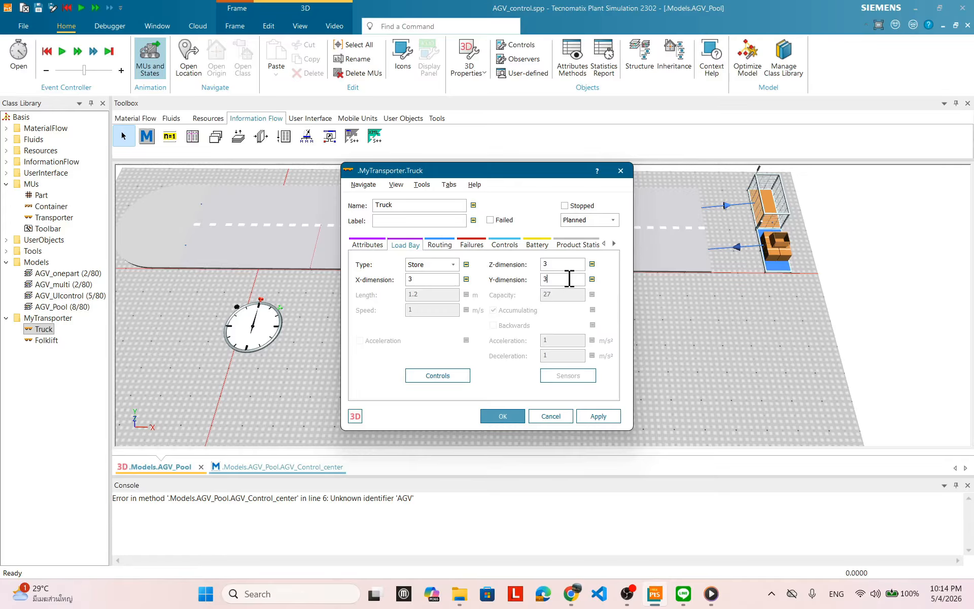
{"action": "left_click_drag", "start_coordinate": [496, 172], "coordinate": [479, 228]}
{"action": "left_click", "coordinate": [537, 473]}
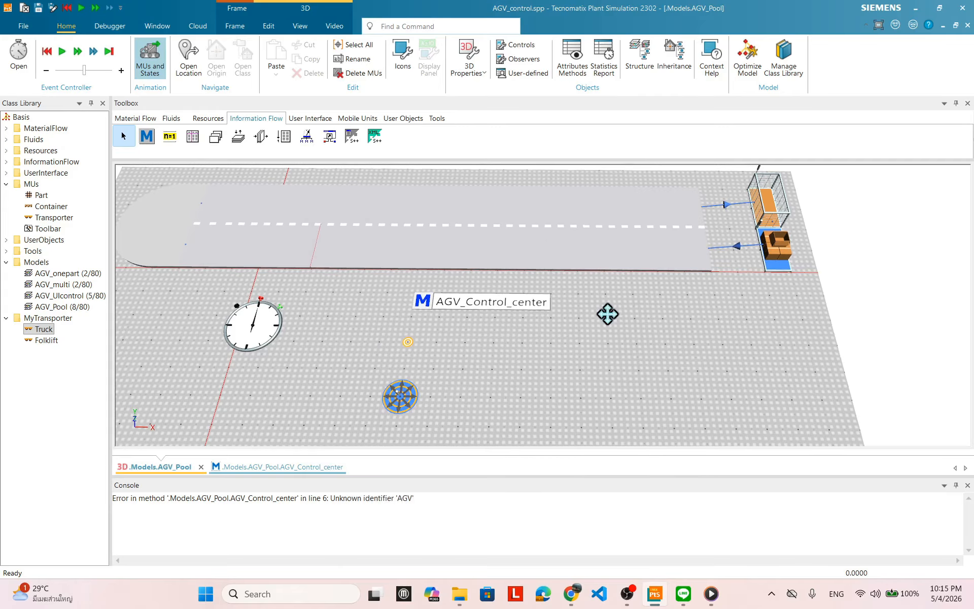
Step: Reset and run AGV_Pool to watch the forklift load pallets into the truck
{"action": "right_click", "coordinate": [666, 326]}
{"action": "left_click", "coordinate": [670, 300]}
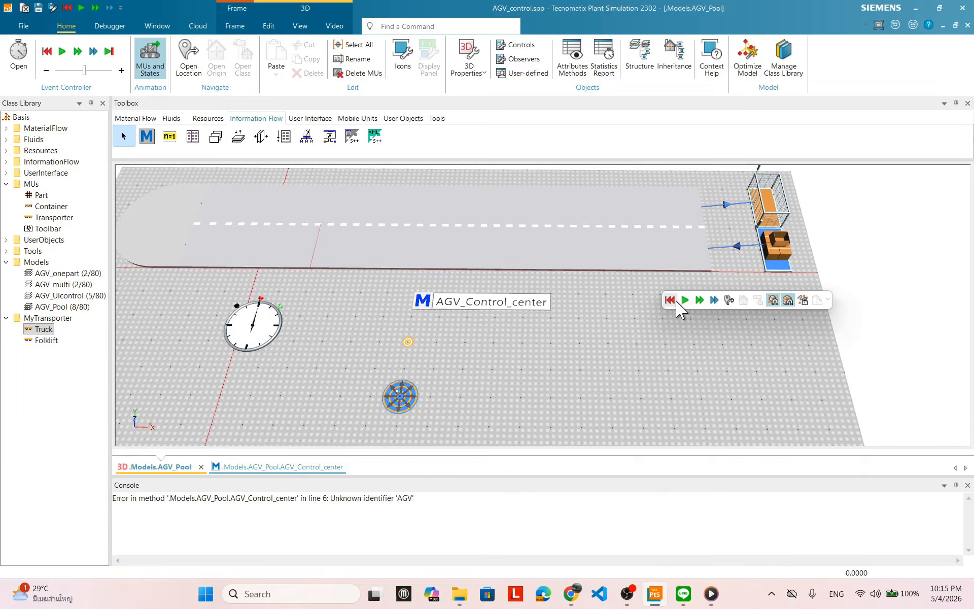
{"action": "left_click", "coordinate": [684, 300]}
{"action": "left_click_drag", "start_coordinate": [589, 294], "coordinate": [588, 319]}
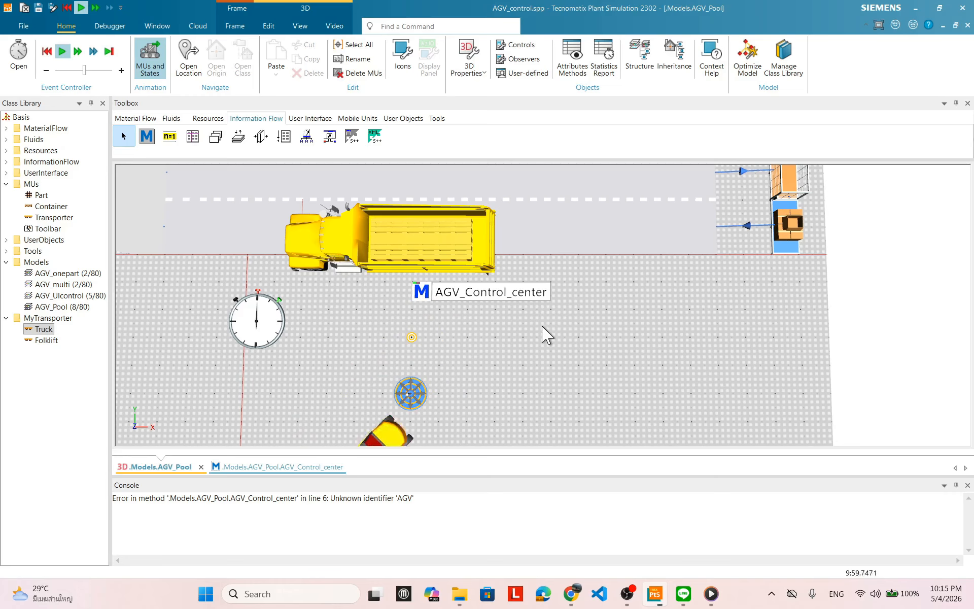
{"action": "left_click_drag", "start_coordinate": [554, 297], "coordinate": [552, 289]}
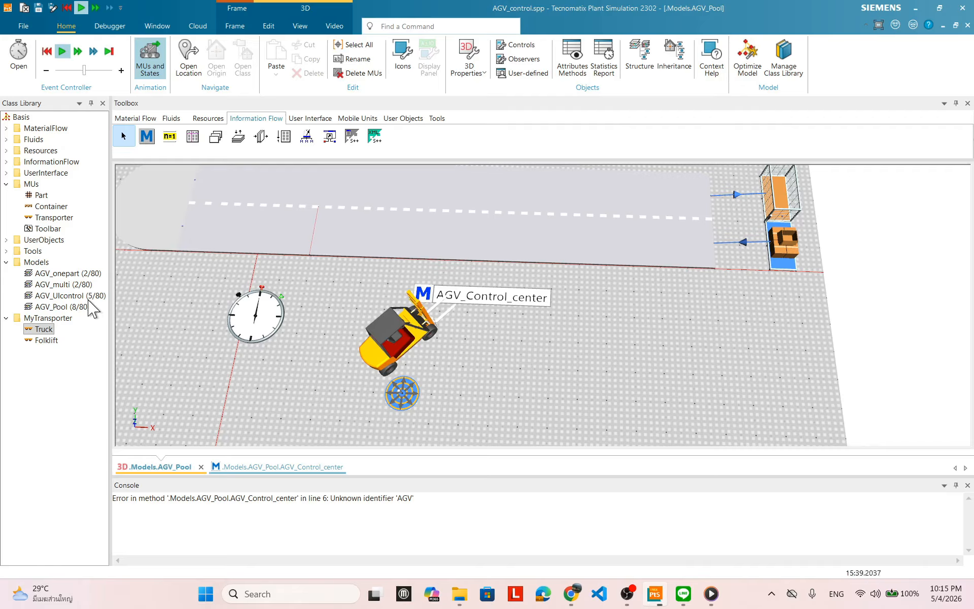
Step: Reset the simulation and set the Truck's load bay to a Z-dimension of 4 and a Y-dimension of 2
{"action": "double_click", "coordinate": [45, 327]}
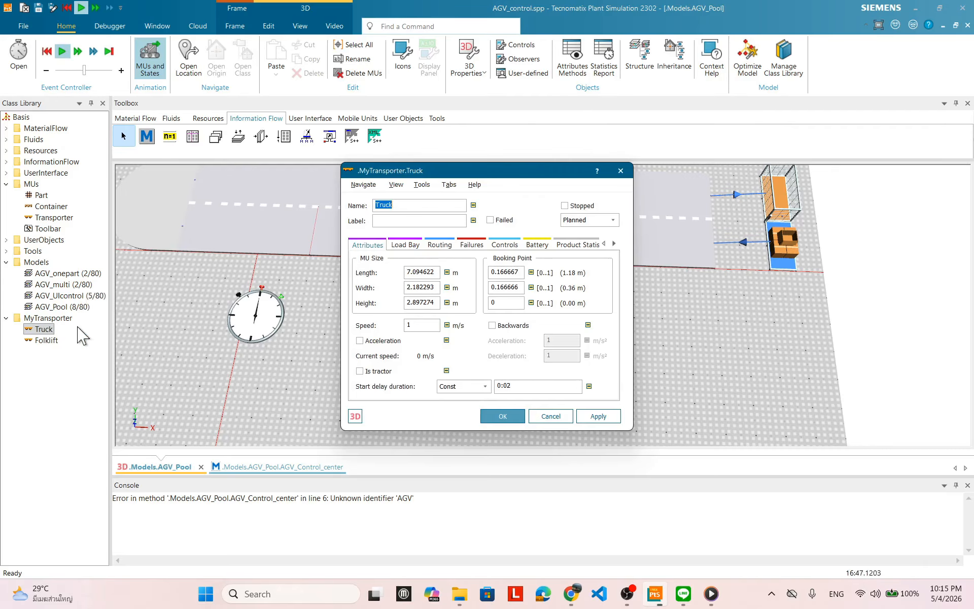
{"action": "left_click_drag", "start_coordinate": [495, 173], "coordinate": [490, 201]}
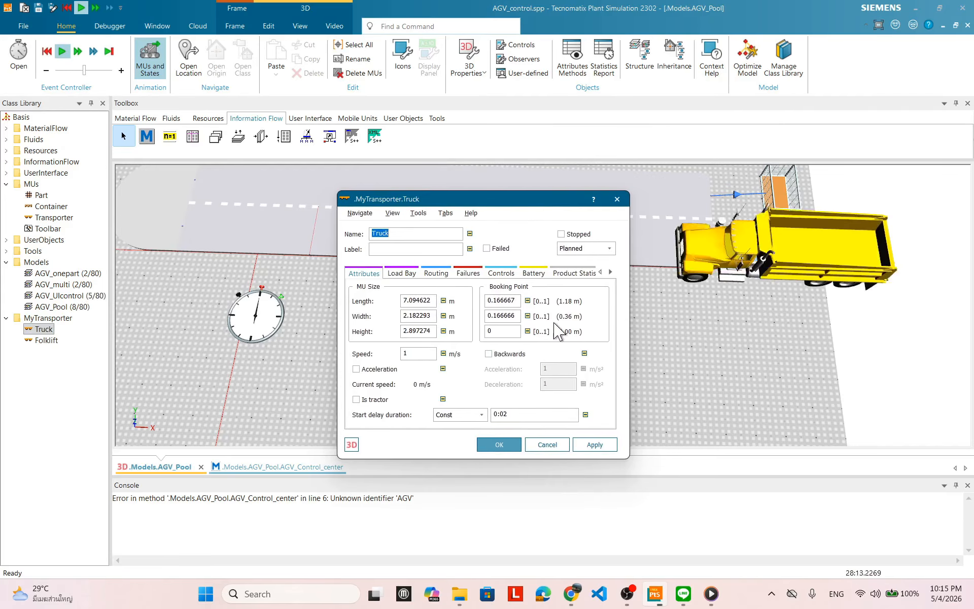
{"action": "left_click", "coordinate": [404, 274]}
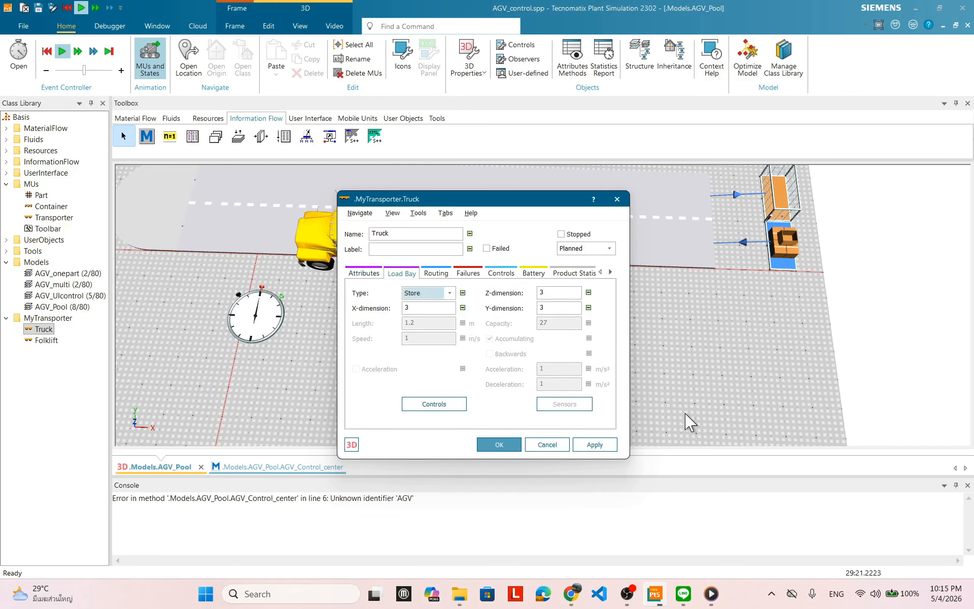
{"action": "right_click", "coordinate": [739, 319]}
{"action": "left_click", "coordinate": [745, 308]}
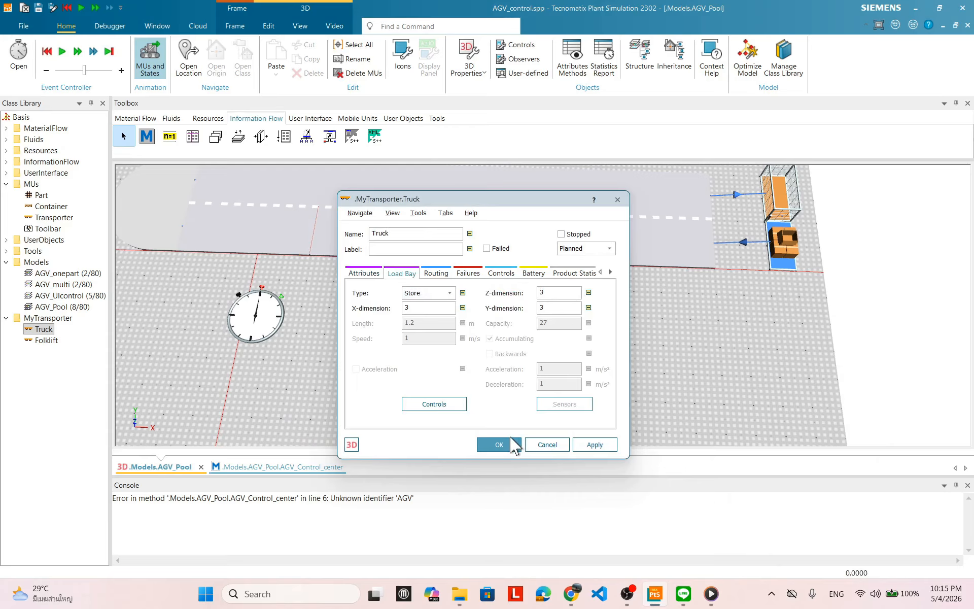
{"action": "left_click", "coordinate": [563, 292]}
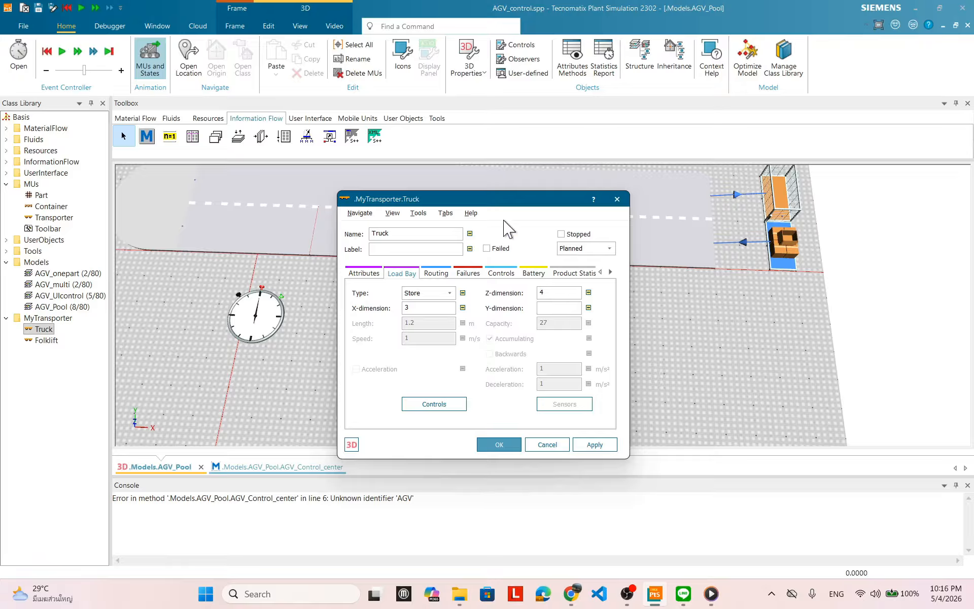
{"action": "left_click_drag", "start_coordinate": [509, 199], "coordinate": [346, 213]}
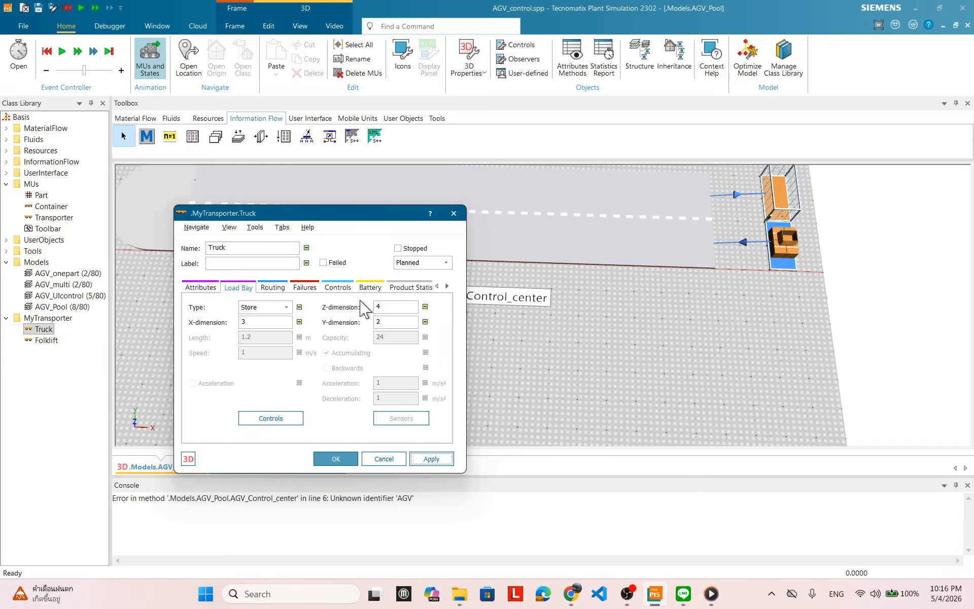
{"action": "left_click", "coordinate": [336, 458]}
Step: Run AGV_Pool from the start and examine from several angles how the pallets are placed in the truck
{"action": "right_click", "coordinate": [654, 306]}
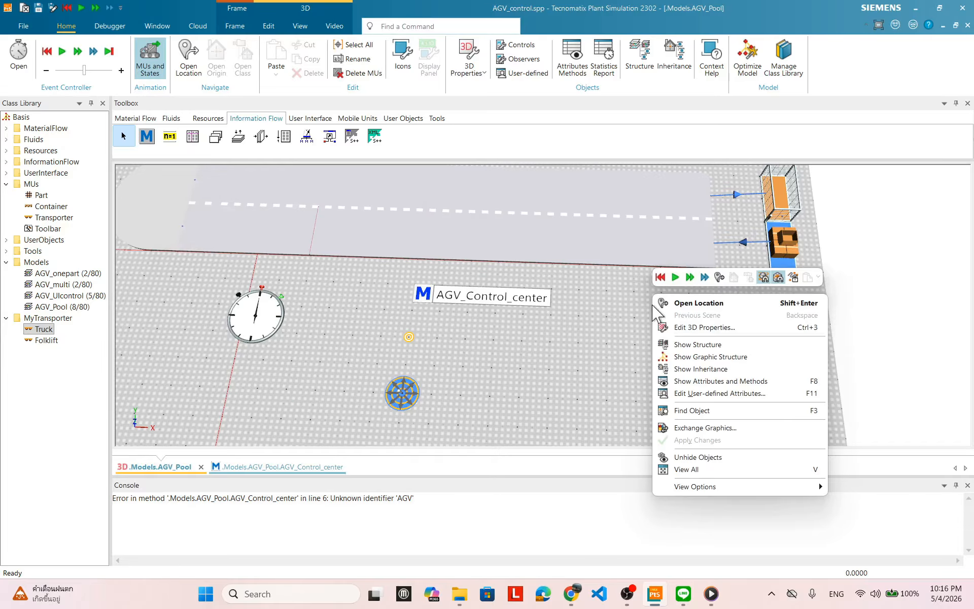
{"action": "left_click", "coordinate": [659, 277]}
{"action": "left_click", "coordinate": [675, 276]}
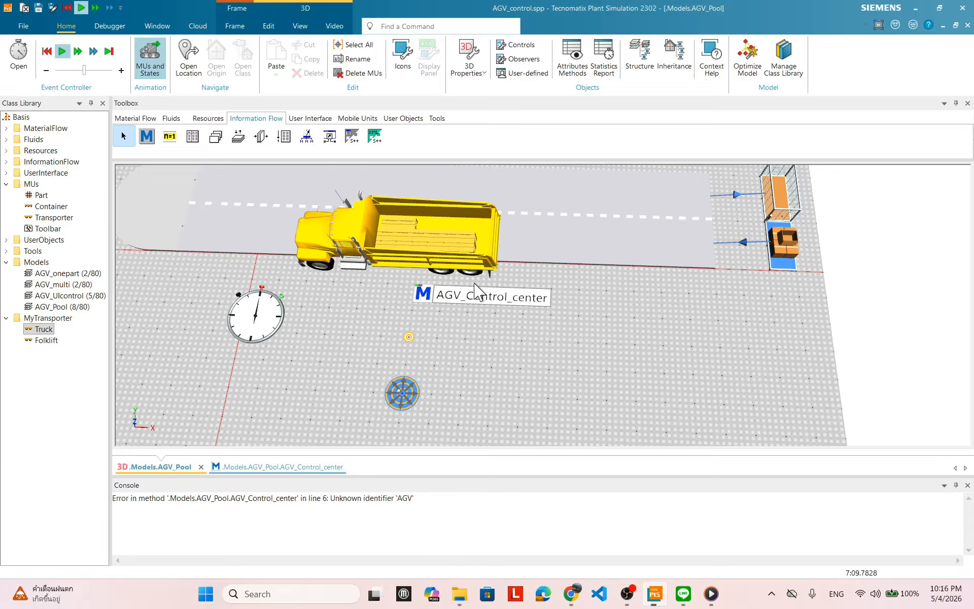
{"action": "left_click_drag", "start_coordinate": [512, 299], "coordinate": [446, 301]}
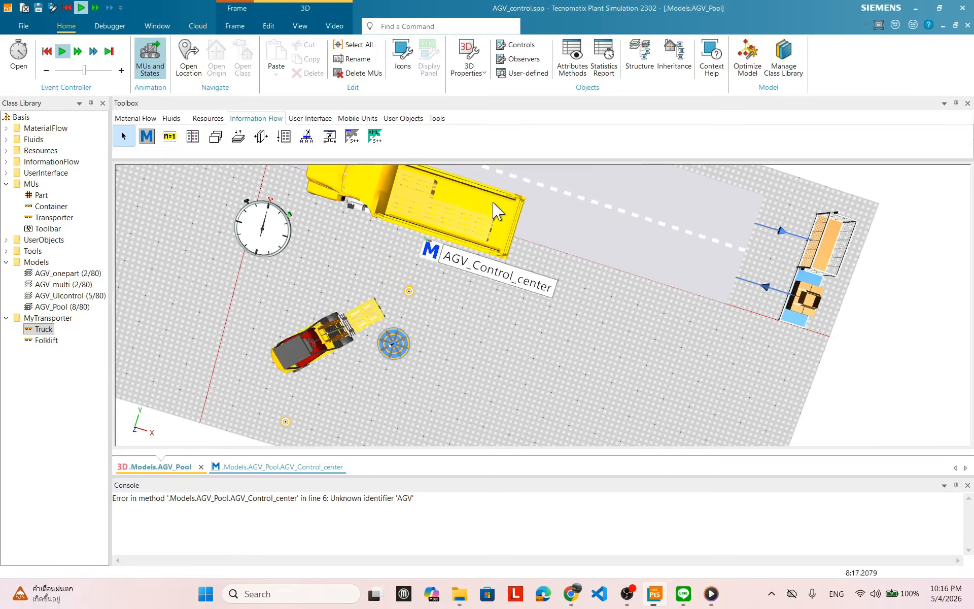
{"action": "left_click_drag", "start_coordinate": [534, 218], "coordinate": [531, 203]}
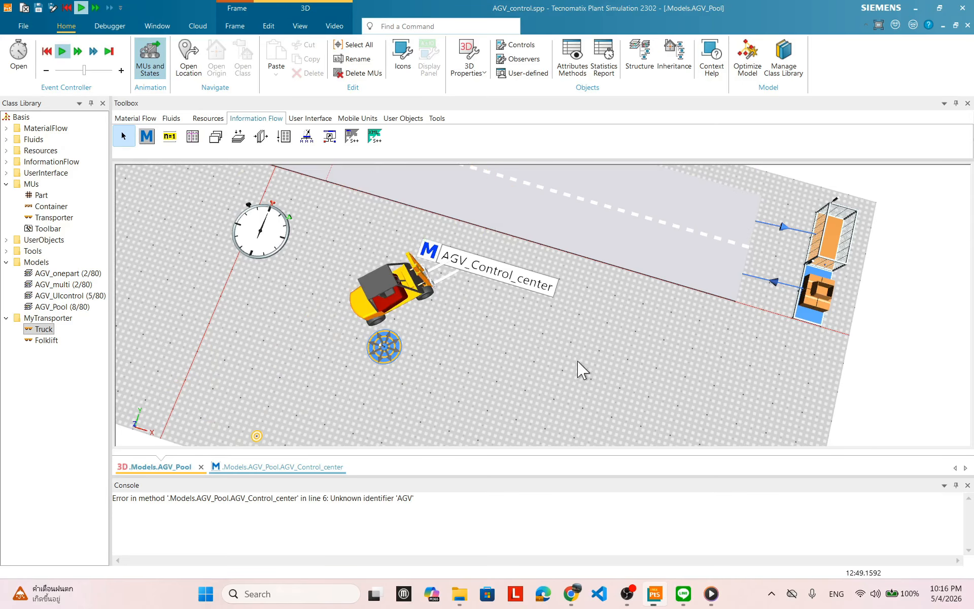
{"action": "left_click_drag", "start_coordinate": [588, 366], "coordinate": [563, 349]}
{"action": "left_click_drag", "start_coordinate": [332, 304], "coordinate": [459, 380]}
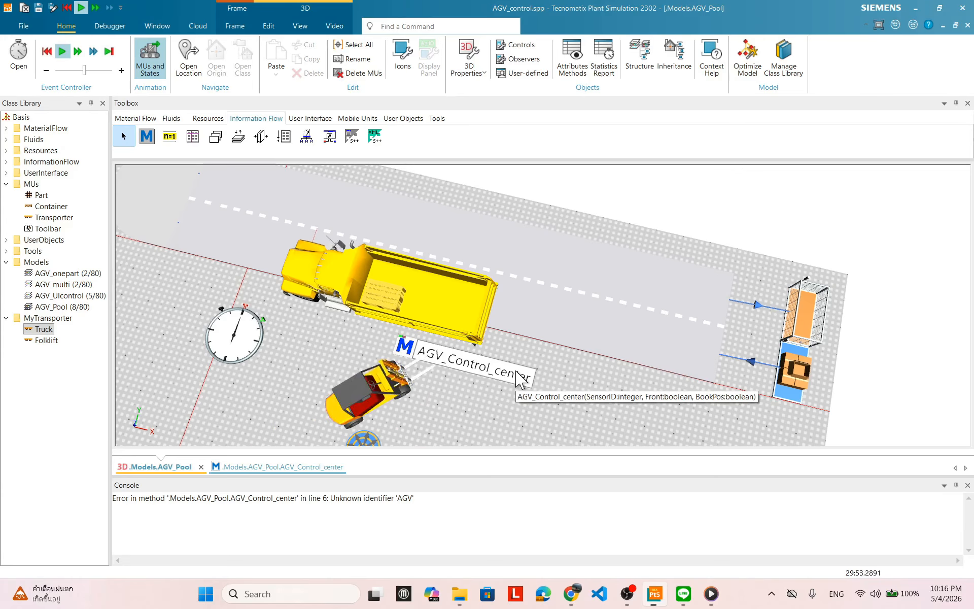
{"action": "left_click_drag", "start_coordinate": [517, 376], "coordinate": [460, 251]}
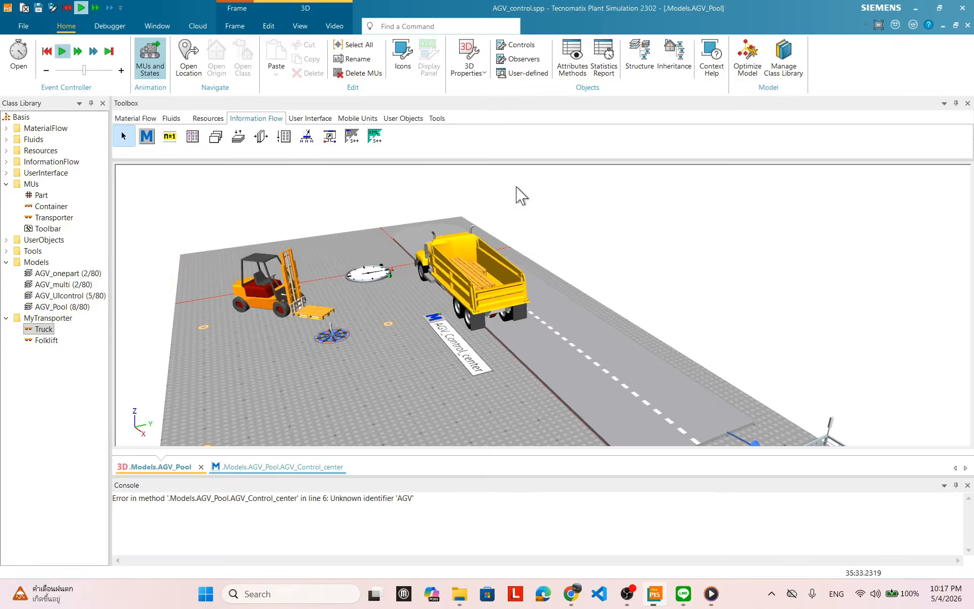
{"action": "left_click_drag", "start_coordinate": [578, 246], "coordinate": [615, 333]}
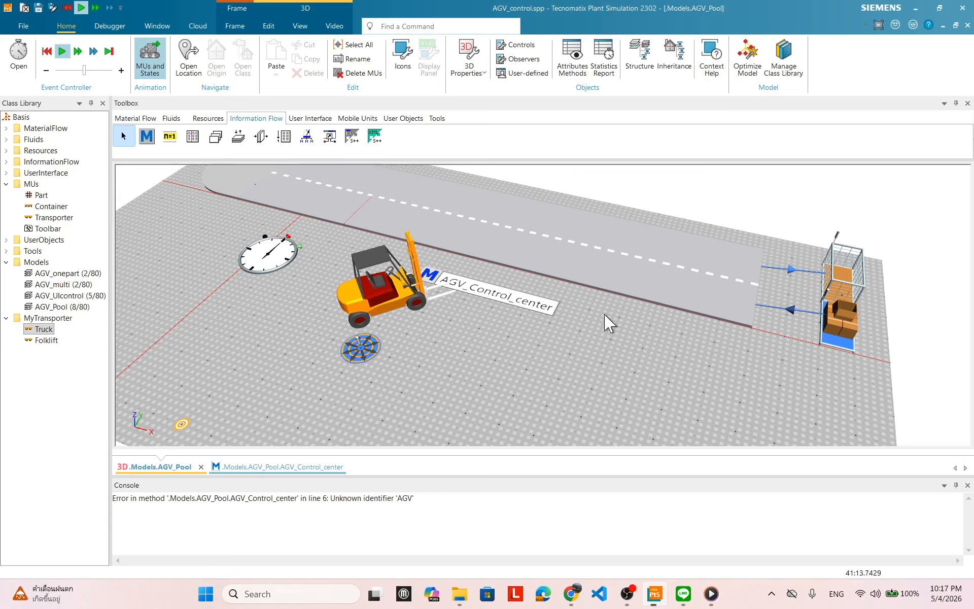
{"action": "left_click_drag", "start_coordinate": [568, 335], "coordinate": [517, 324]}
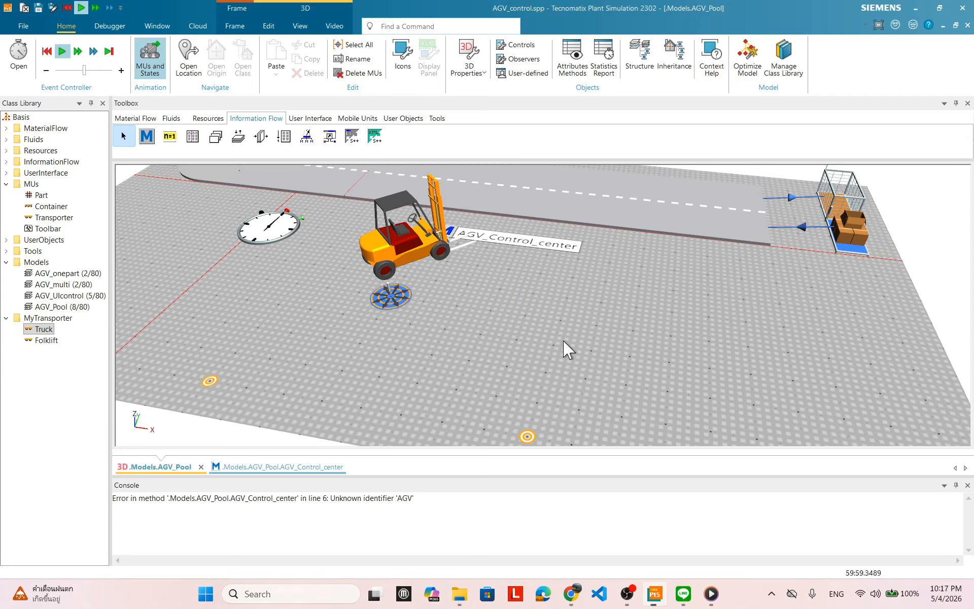
{"action": "left_click_drag", "start_coordinate": [528, 344], "coordinate": [658, 383]}
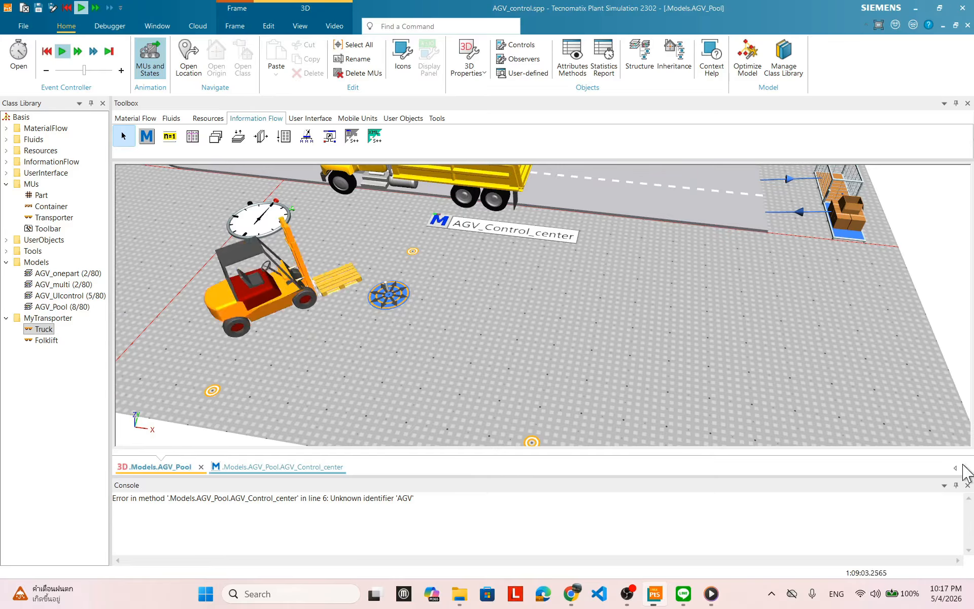
{"action": "right_click", "coordinate": [588, 297]}
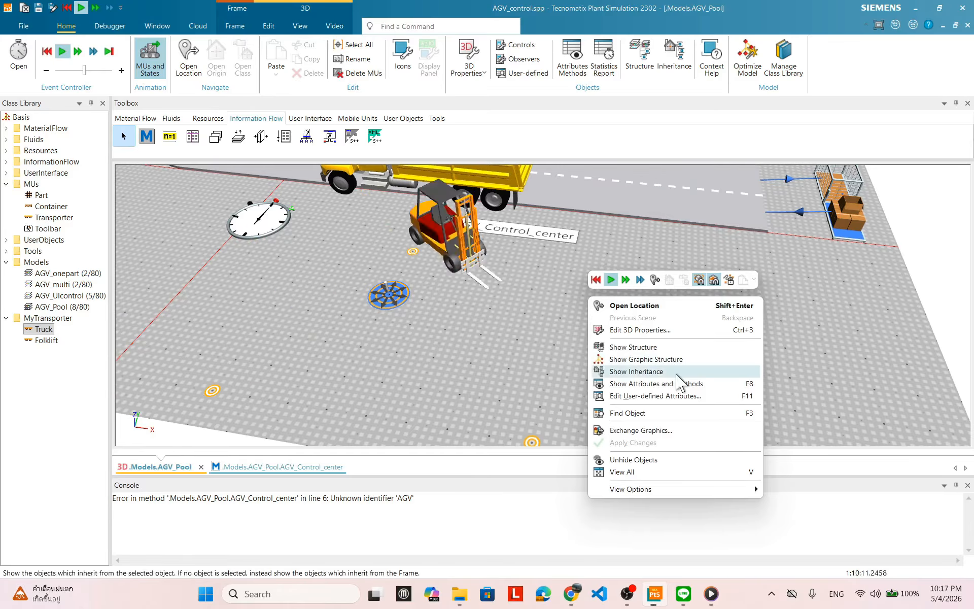
{"action": "left_click", "coordinate": [563, 301]}
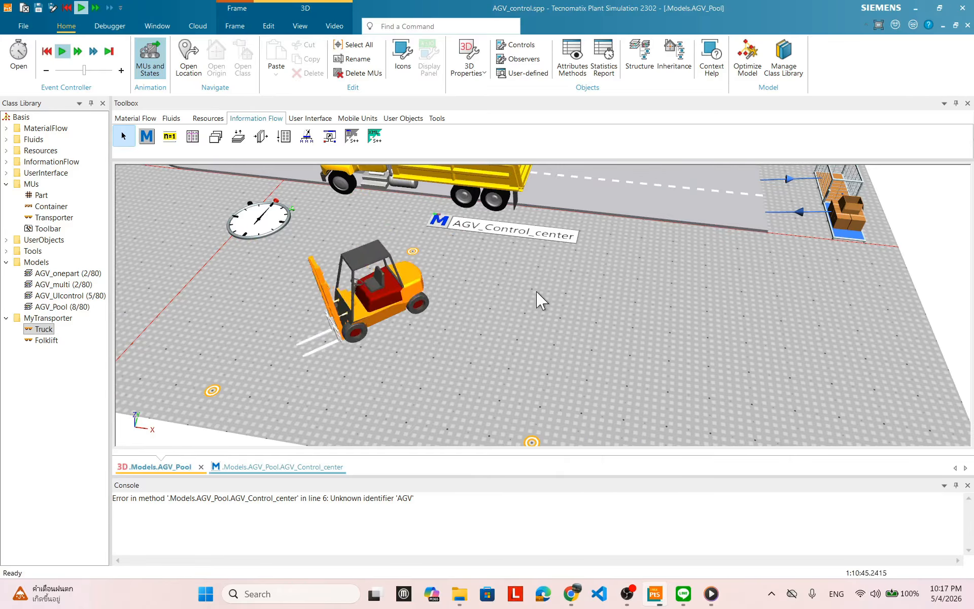
Step: Set the AGV_Pool event controller's simulation speed to real-time × 49 and watch the truck loading
{"action": "double_click", "coordinate": [260, 210]}
{"action": "left_click_drag", "start_coordinate": [741, 404], "coordinate": [756, 407]}
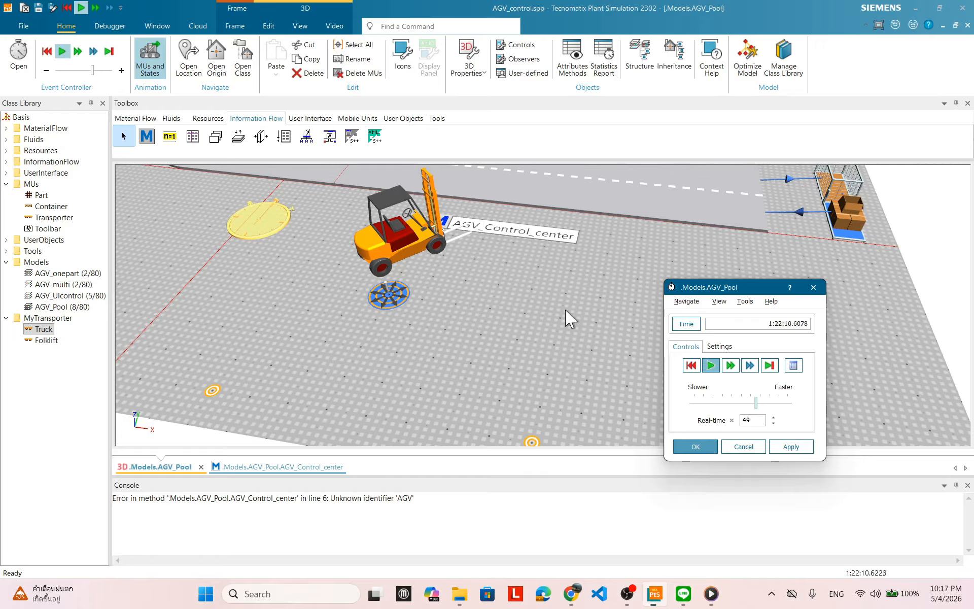
{"action": "left_click_drag", "start_coordinate": [566, 311], "coordinate": [560, 377]}
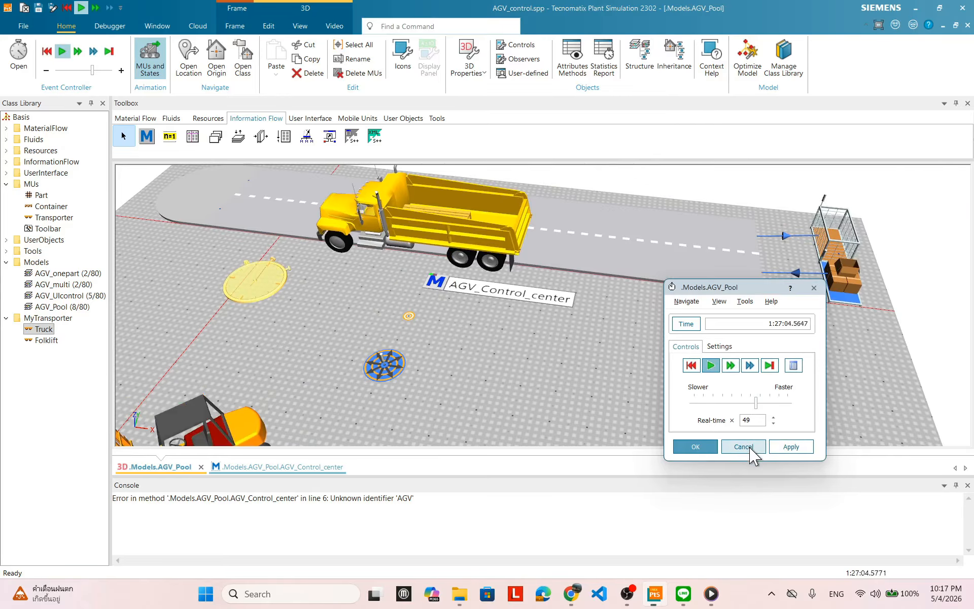
{"action": "left_click_drag", "start_coordinate": [588, 324], "coordinate": [615, 311]}
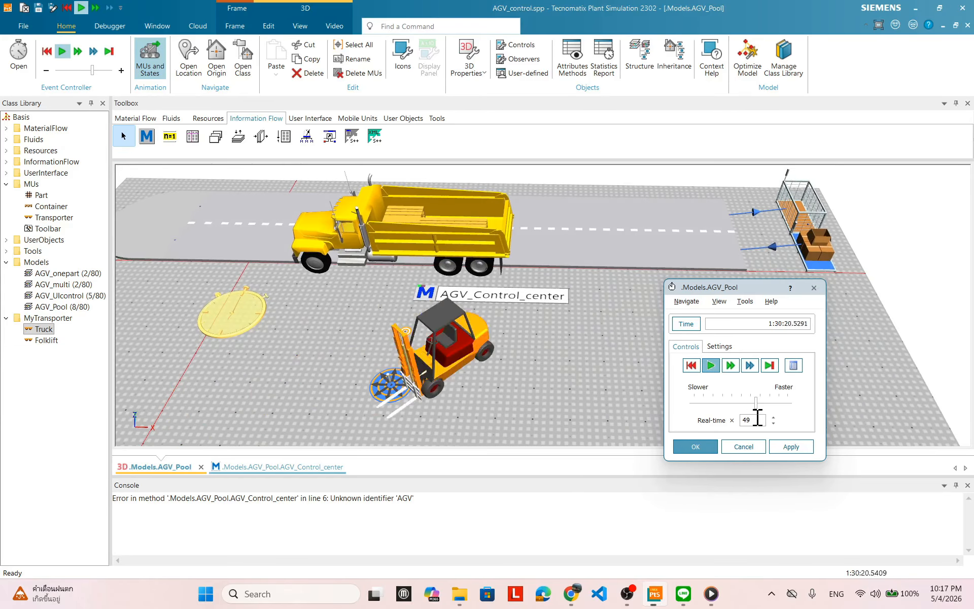
Step: Reset the AGV_Pool simulation and accept the event controller's settings
{"action": "left_click", "coordinate": [691, 365]}
{"action": "left_click_drag", "start_coordinate": [608, 290], "coordinate": [561, 245]}
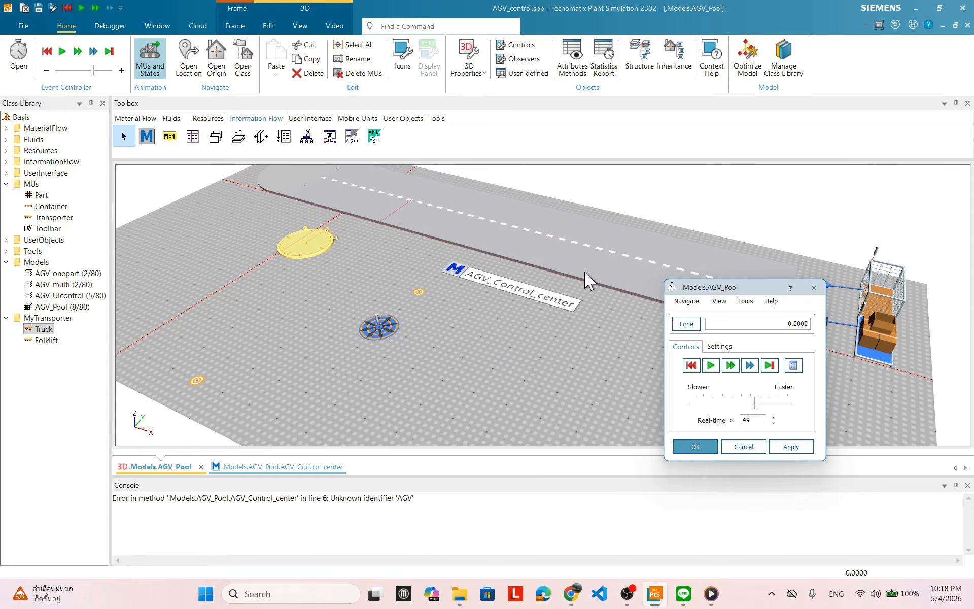
{"action": "left_click", "coordinate": [715, 289]}
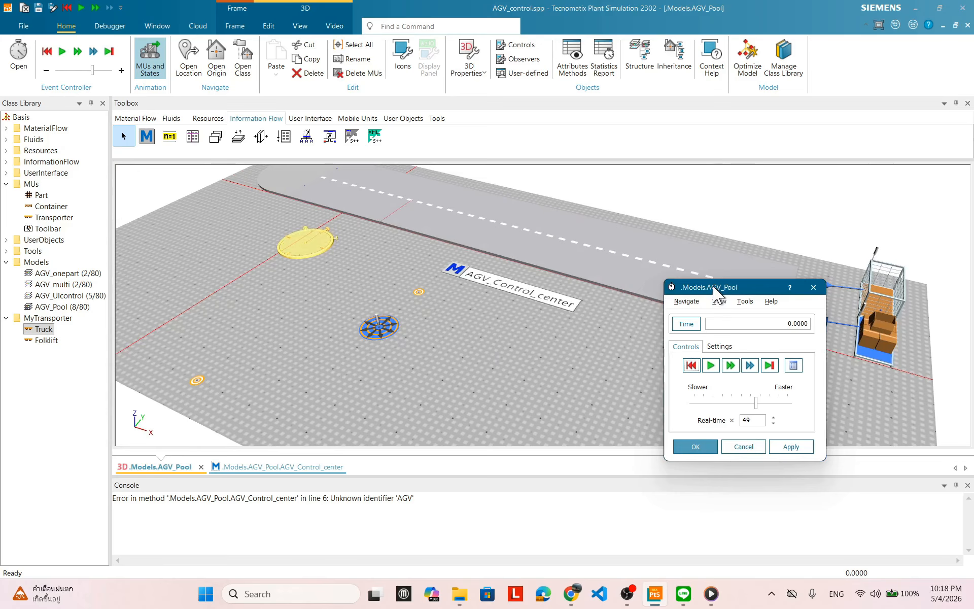
{"action": "left_click_drag", "start_coordinate": [716, 291], "coordinate": [499, 358]}
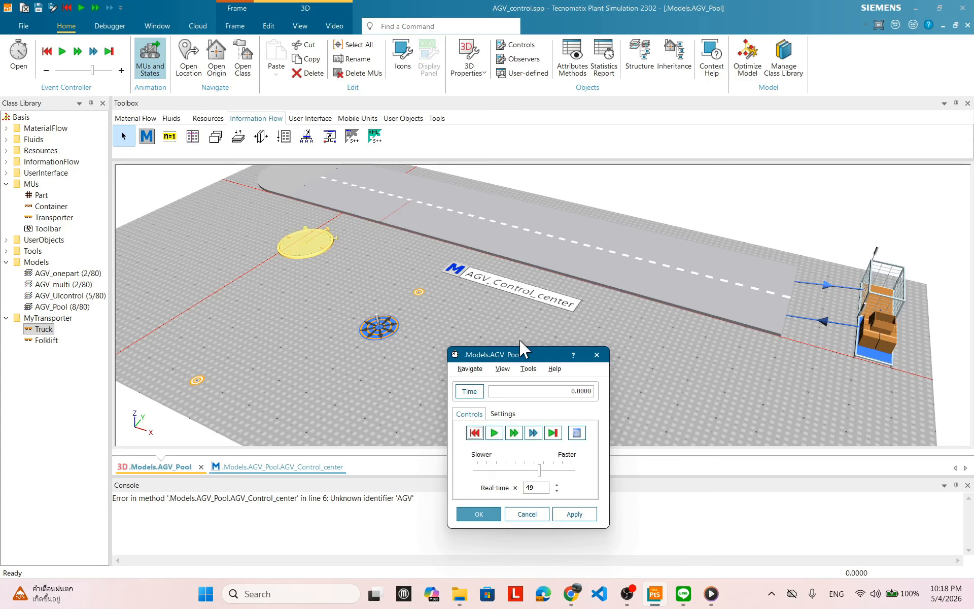
{"action": "left_click_drag", "start_coordinate": [521, 355], "coordinate": [536, 332]}
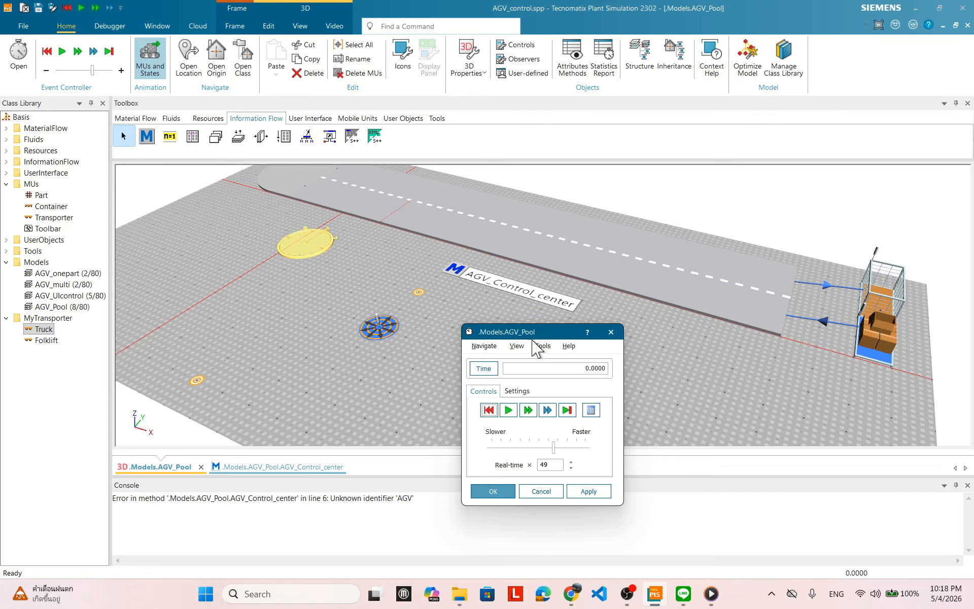
{"action": "left_click", "coordinate": [493, 490]}
Step: Try a Z-dimension of 5 for the Truck's load bay, and set it to 6 instead
{"action": "double_click", "coordinate": [48, 329]}
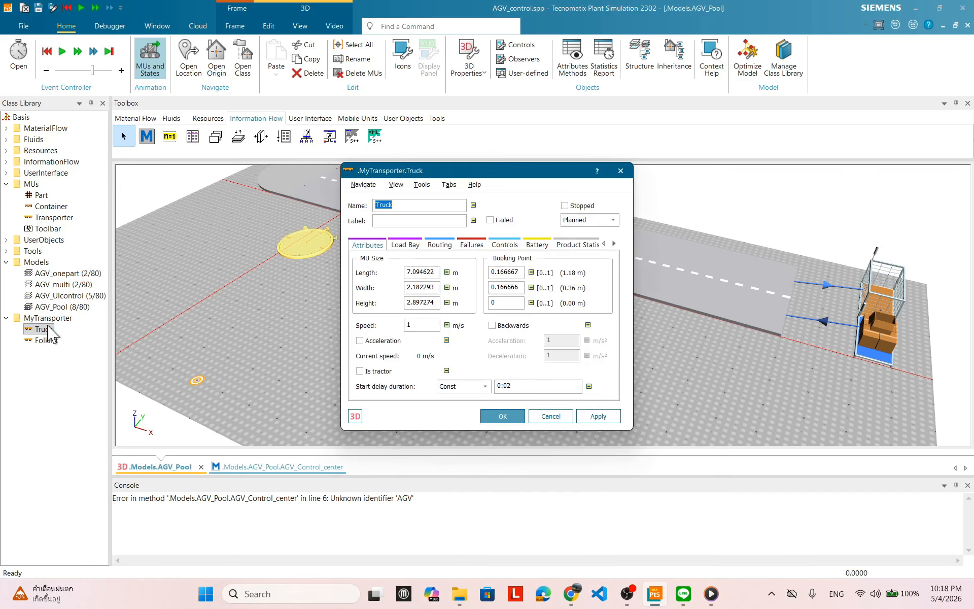
{"action": "left_click", "coordinate": [405, 246]}
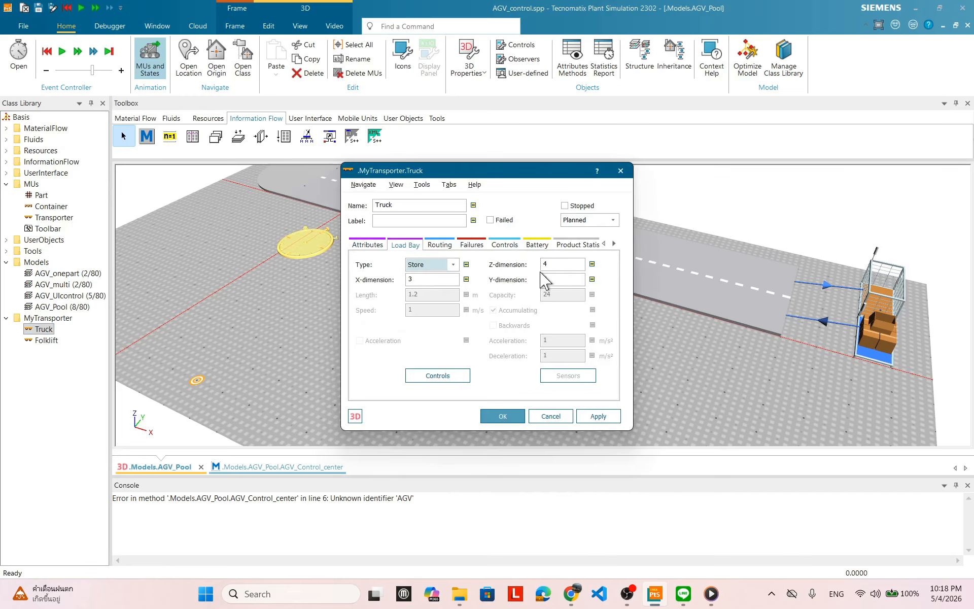
{"action": "left_click", "coordinate": [559, 264]}
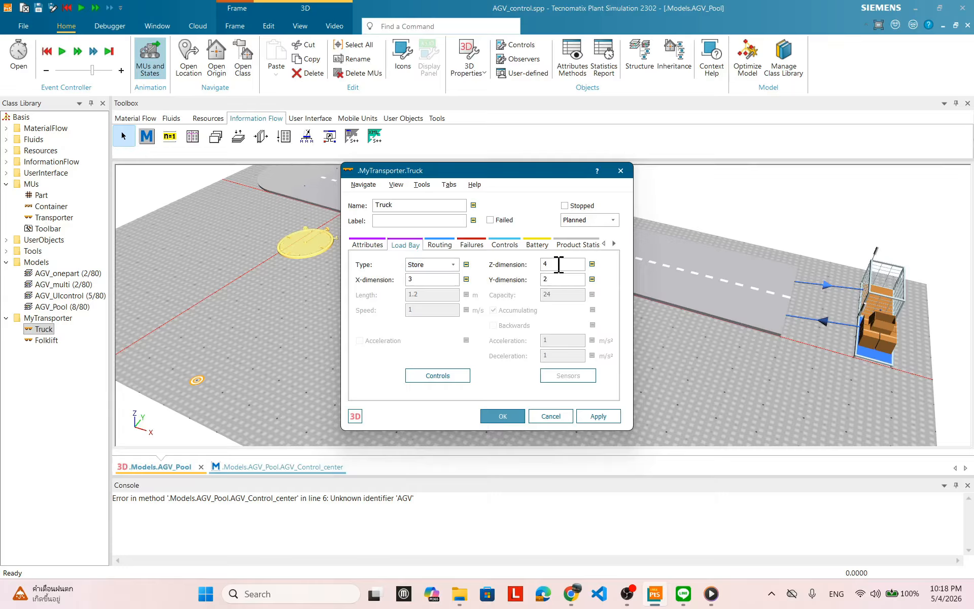
{"action": "type", "text": "5"}
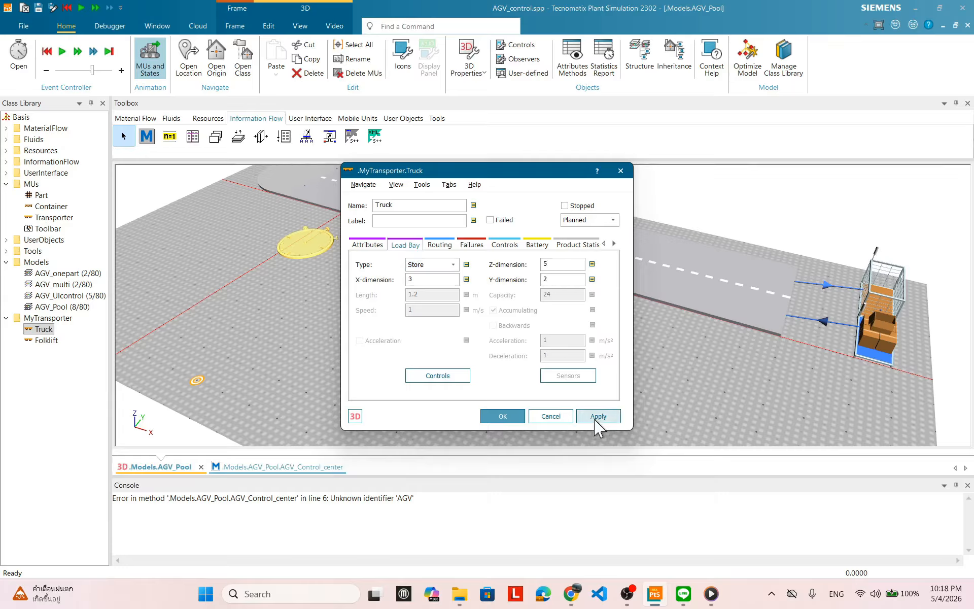
{"action": "left_click", "coordinate": [598, 415]}
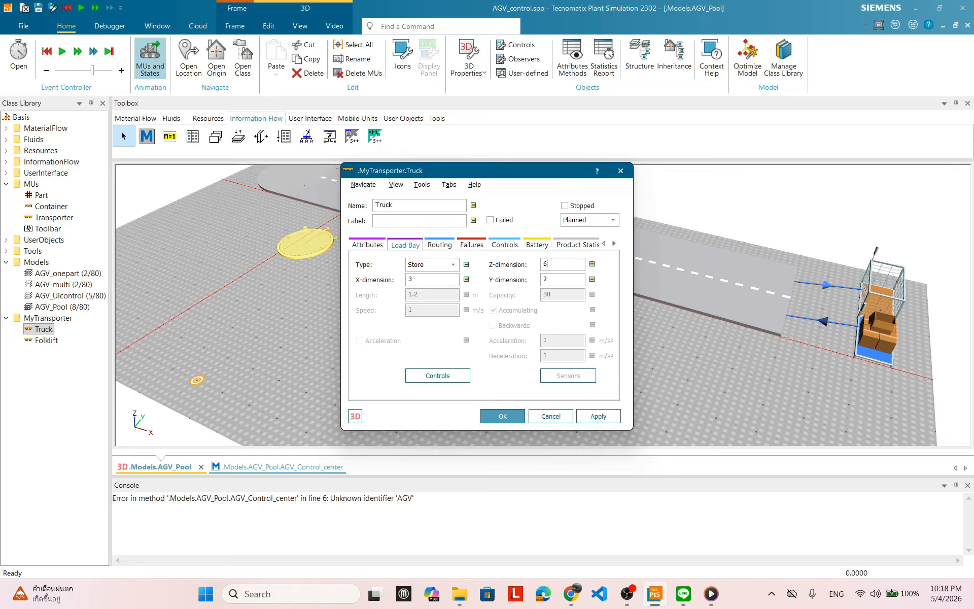
{"action": "type", "text": "6"}
{"action": "left_click", "coordinate": [616, 417]}
{"action": "left_click", "coordinate": [502, 416]}
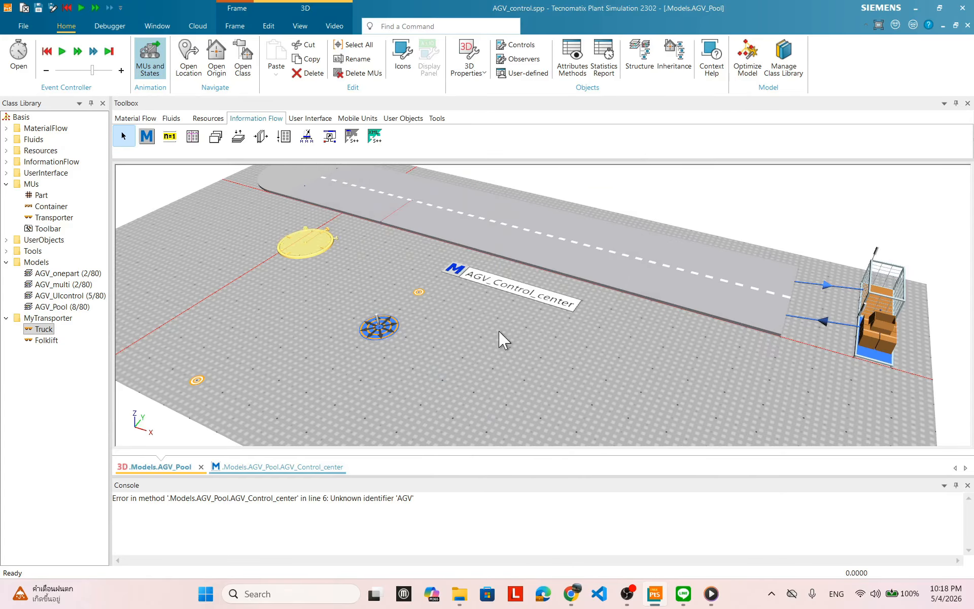
Step: Run AGV_Pool and watch from another angle how the forklift loads pallets into the truck
{"action": "right_click", "coordinate": [588, 339]}
{"action": "left_click", "coordinate": [612, 328]}
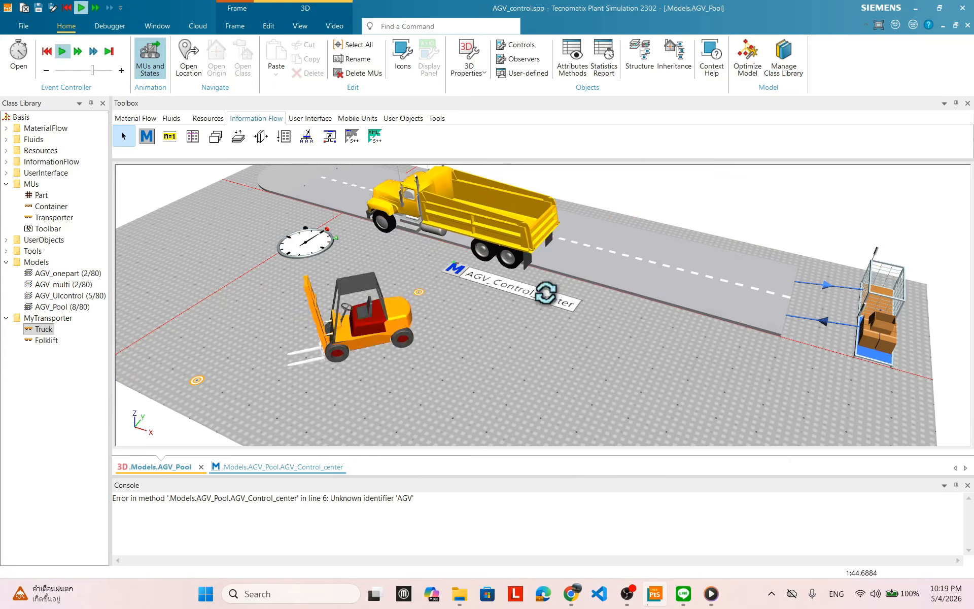
{"action": "left_click_drag", "start_coordinate": [590, 339], "coordinate": [542, 350]}
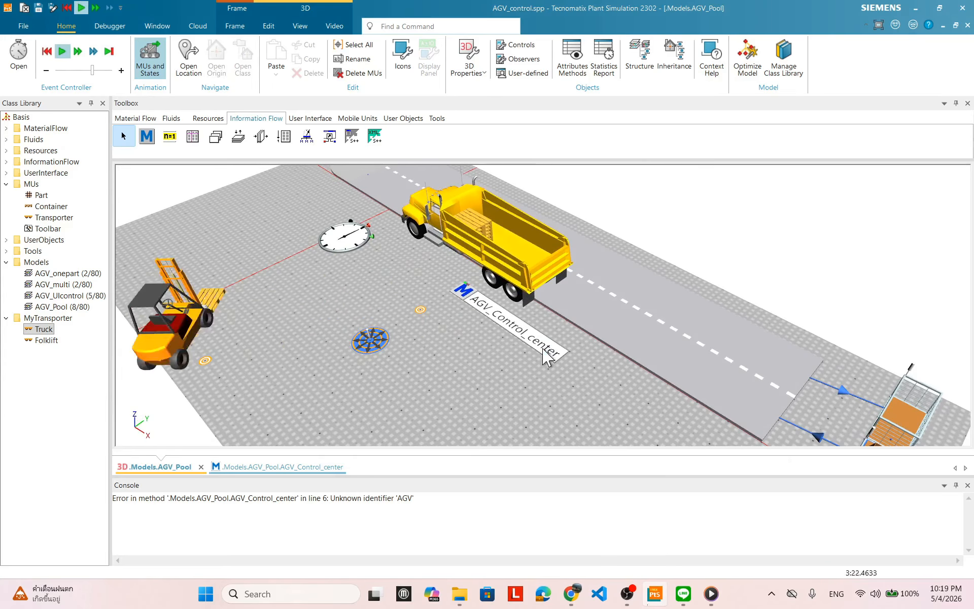
Step: Set the AGV_Pool event controller's simulation speed to real-time × 120
{"action": "double_click", "coordinate": [350, 242]}
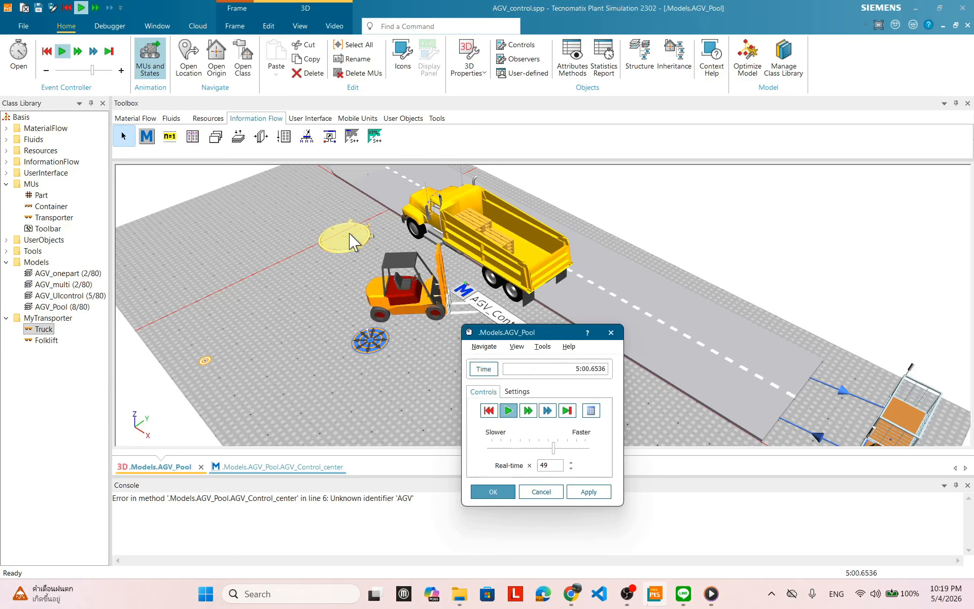
{"action": "left_click_drag", "start_coordinate": [523, 326], "coordinate": [808, 257]}
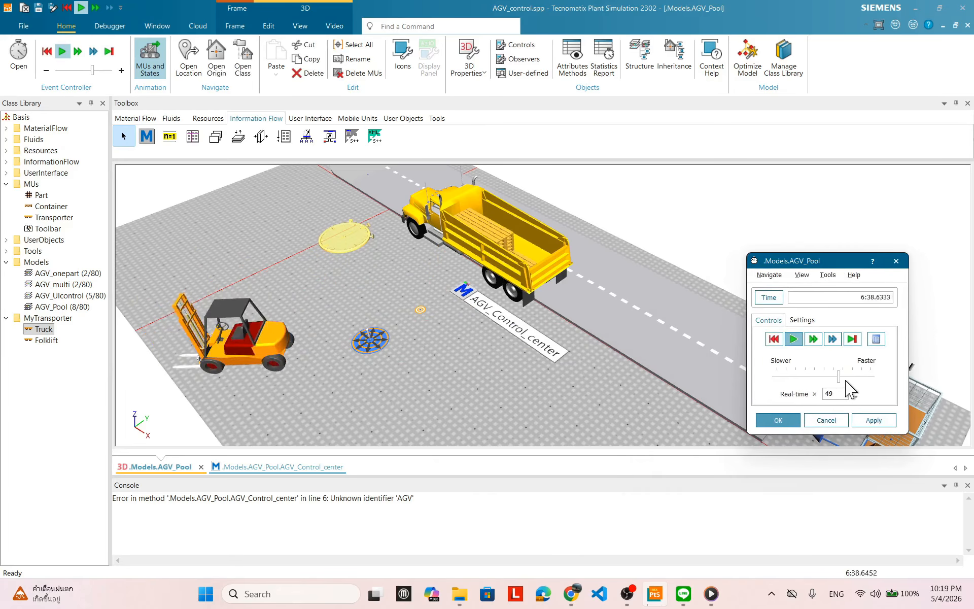
{"action": "left_click_drag", "start_coordinate": [839, 376], "coordinate": [855, 378]}
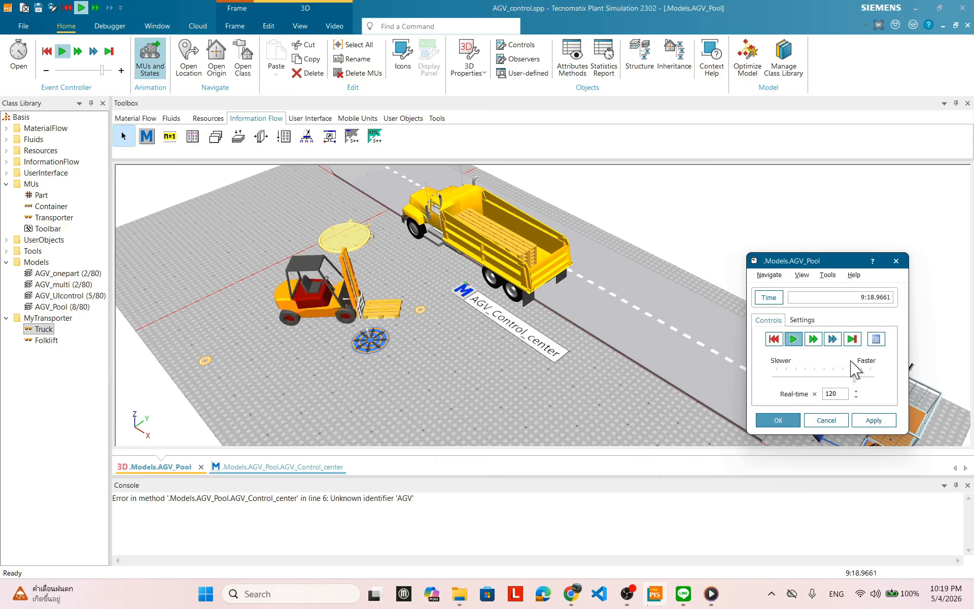
{"action": "left_click", "coordinate": [868, 421]}
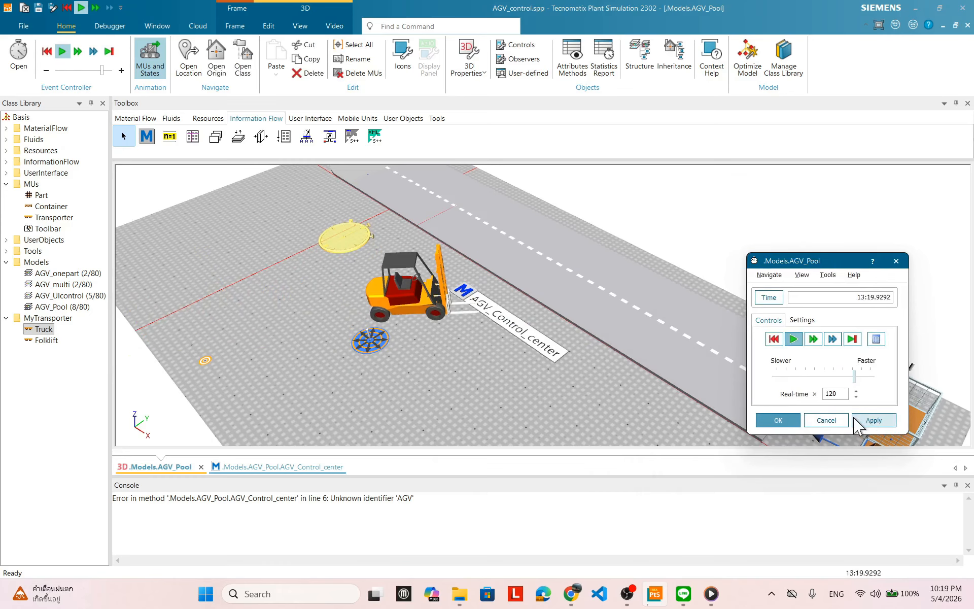
Step: Watch the truck loading at the new speed, reset AGV_Pool, and accept the event controller's settings
{"action": "left_click_drag", "start_coordinate": [817, 268], "coordinate": [619, 247]}
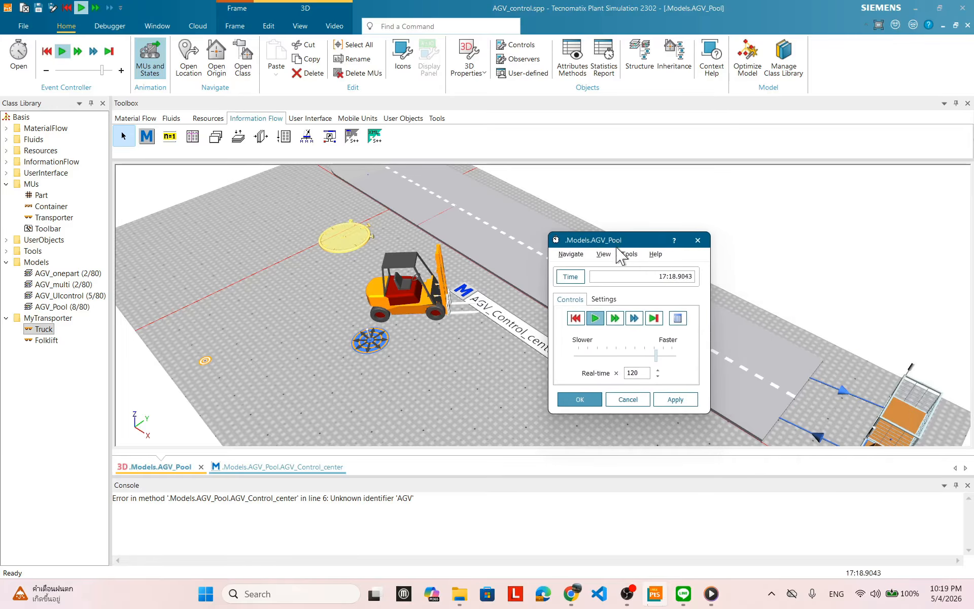
{"action": "left_click_drag", "start_coordinate": [507, 319], "coordinate": [449, 342]}
{"action": "left_click_drag", "start_coordinate": [606, 241], "coordinate": [861, 272]}
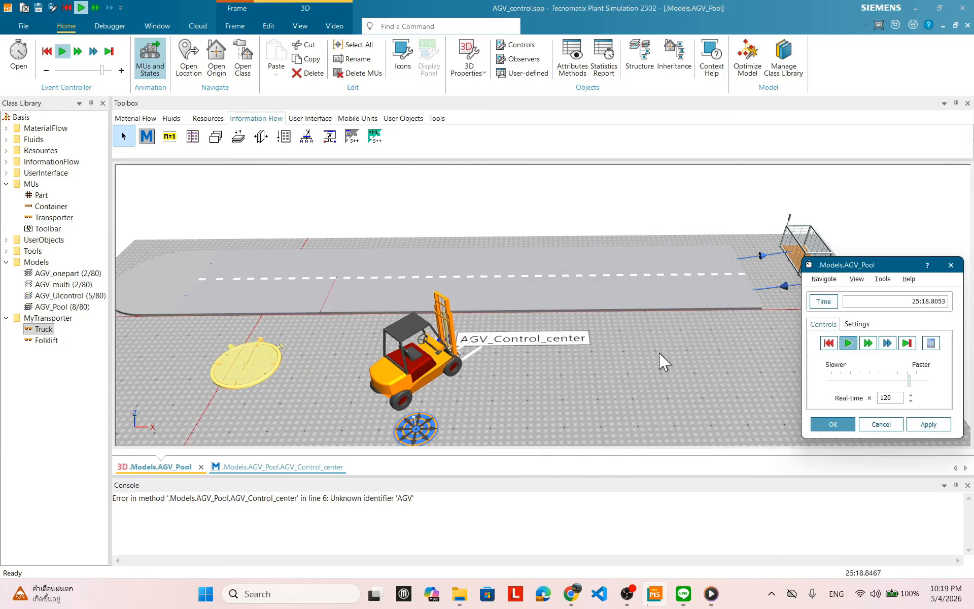
{"action": "left_click", "coordinate": [829, 343]}
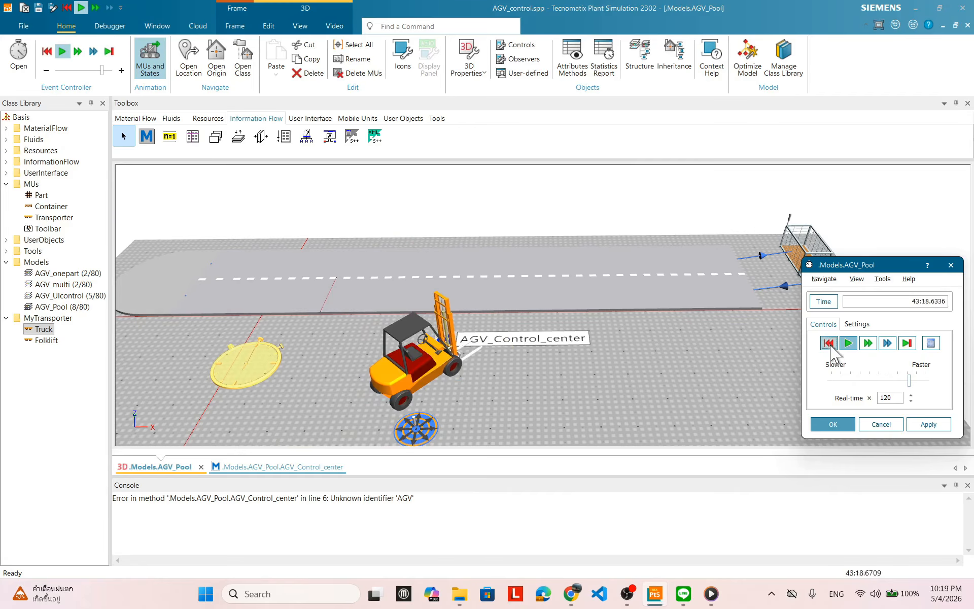
{"action": "left_click", "coordinate": [834, 424]}
{"action": "left_click", "coordinate": [603, 341]}
Step: Set the uniform creation interval of the AGV_Pool Source to 5:00, 10:00
{"action": "double_click", "coordinate": [44, 329]}
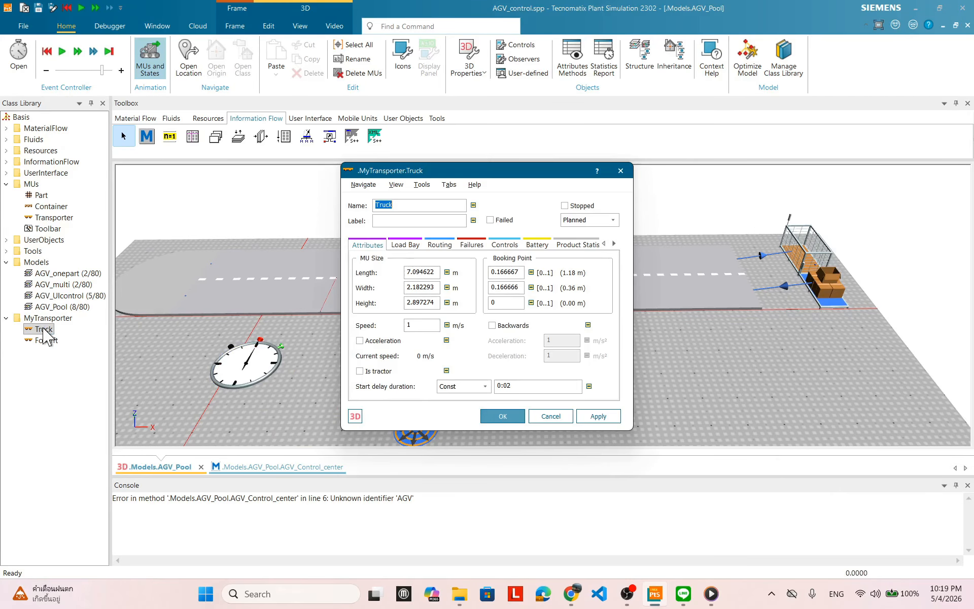
{"action": "left_click", "coordinate": [552, 417]}
{"action": "double_click", "coordinate": [831, 295]}
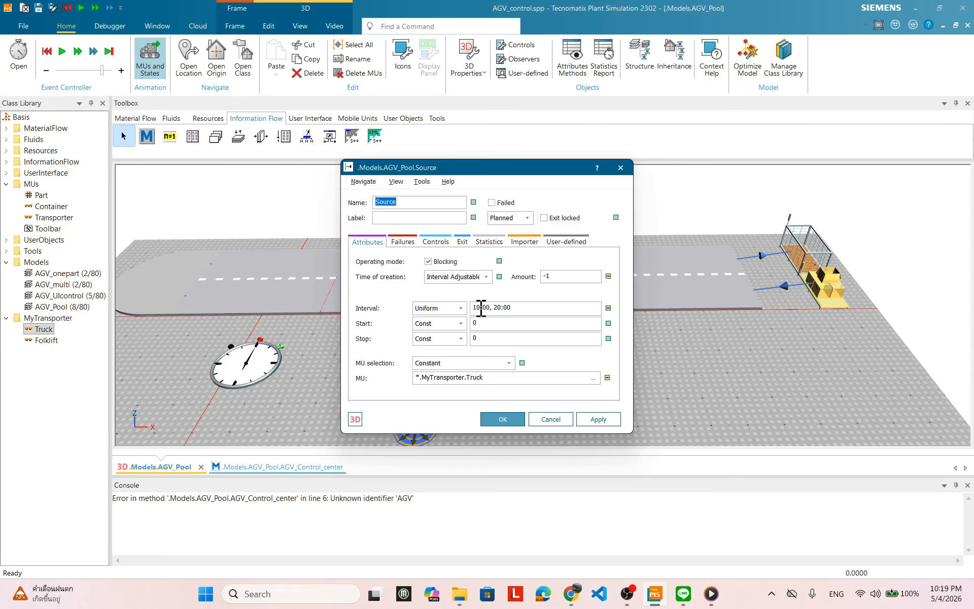
{"action": "left_click", "coordinate": [480, 304]}
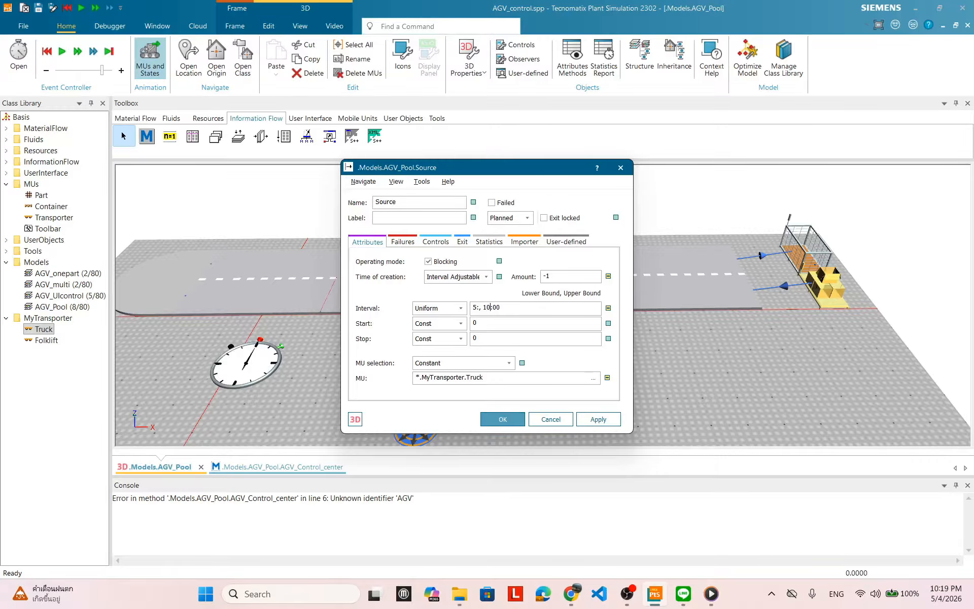
{"action": "left_click", "coordinate": [611, 419]}
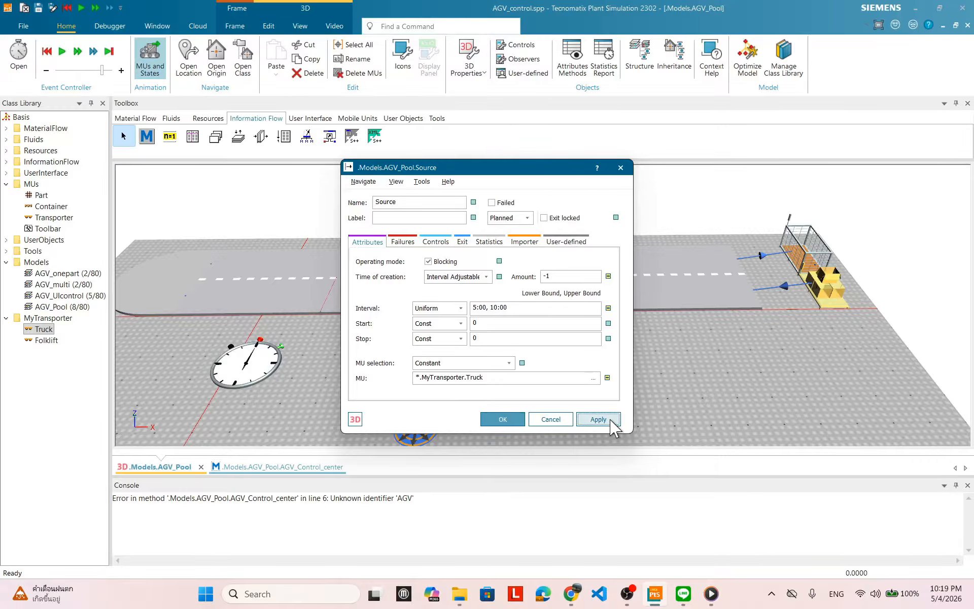
{"action": "left_click", "coordinate": [511, 425]}
Step: Run AGV_Pool with the shorter truck interval, watch the loading, and reset the simulation
{"action": "right_click", "coordinate": [635, 354]}
{"action": "key", "text": "Escape"}
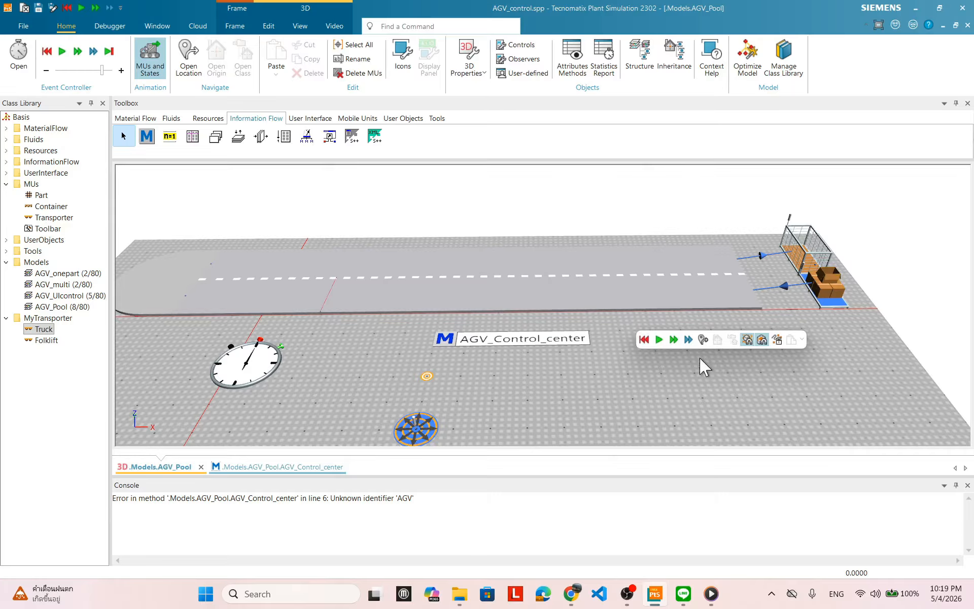
{"action": "left_click", "coordinate": [658, 339]}
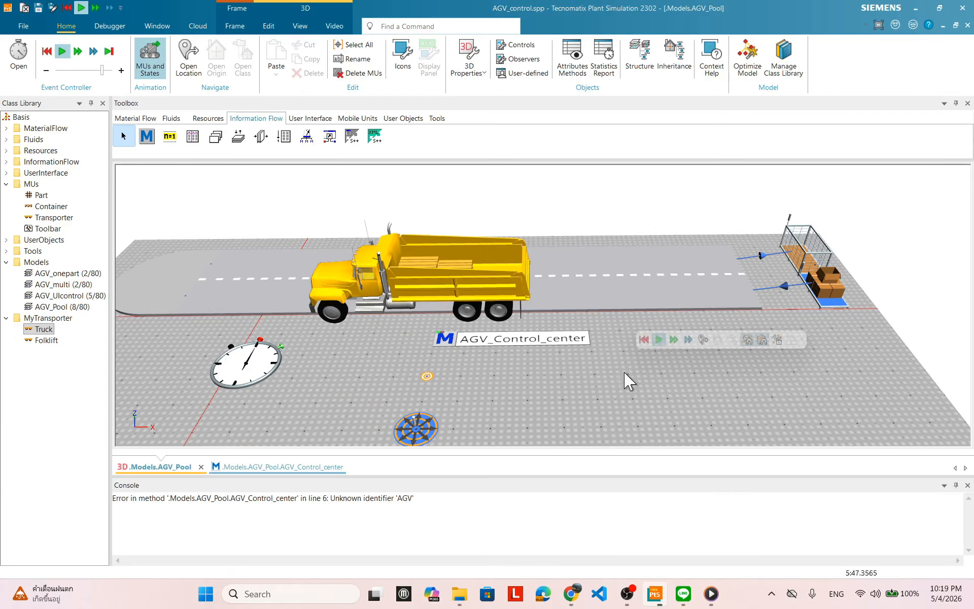
{"action": "left_click_drag", "start_coordinate": [624, 376], "coordinate": [614, 394]}
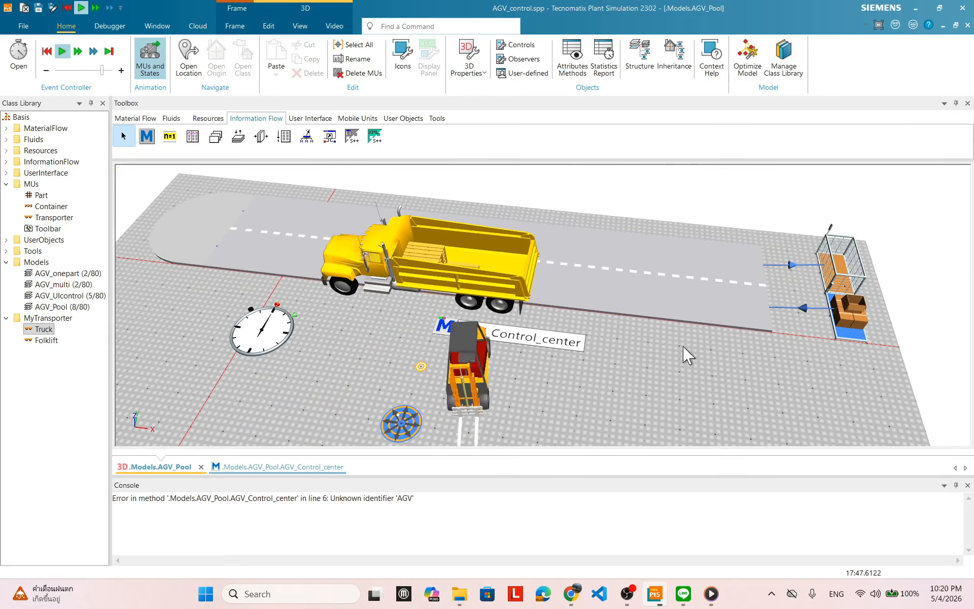
{"action": "right_click", "coordinate": [685, 377]}
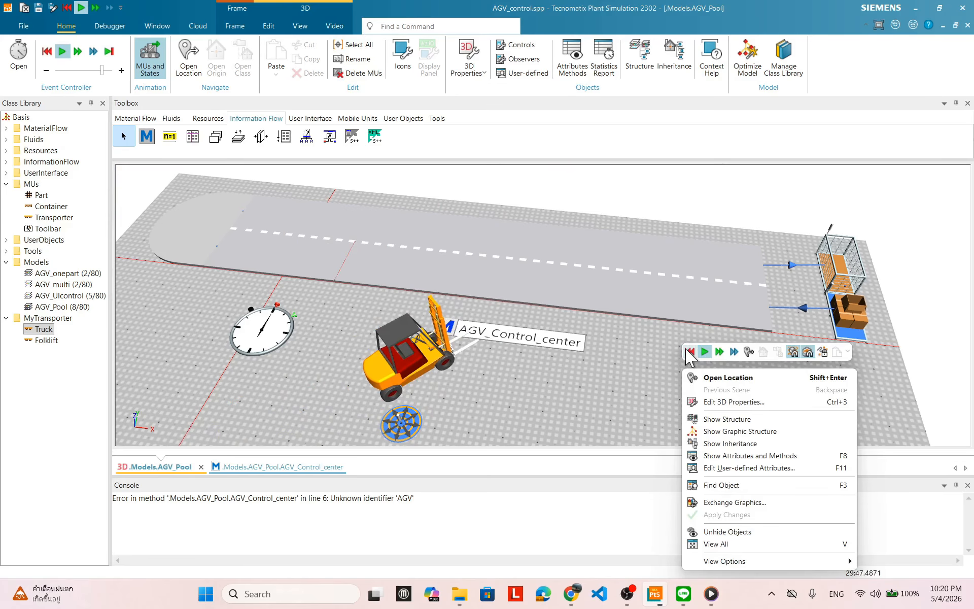
{"action": "left_click", "coordinate": [688, 351]}
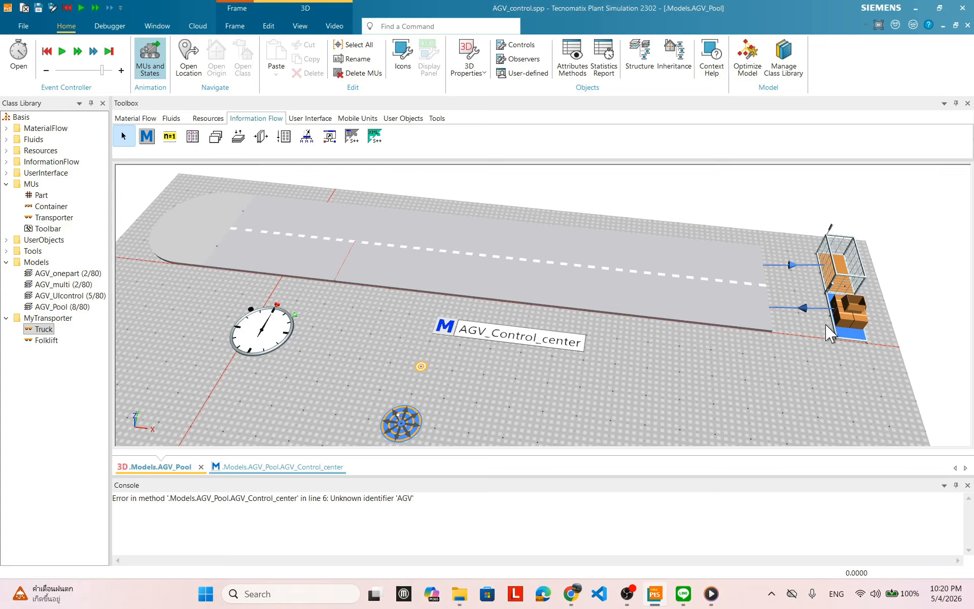
Step: Set the Z-dimension of the Truck's load bay to 8
{"action": "double_click", "coordinate": [41, 329]}
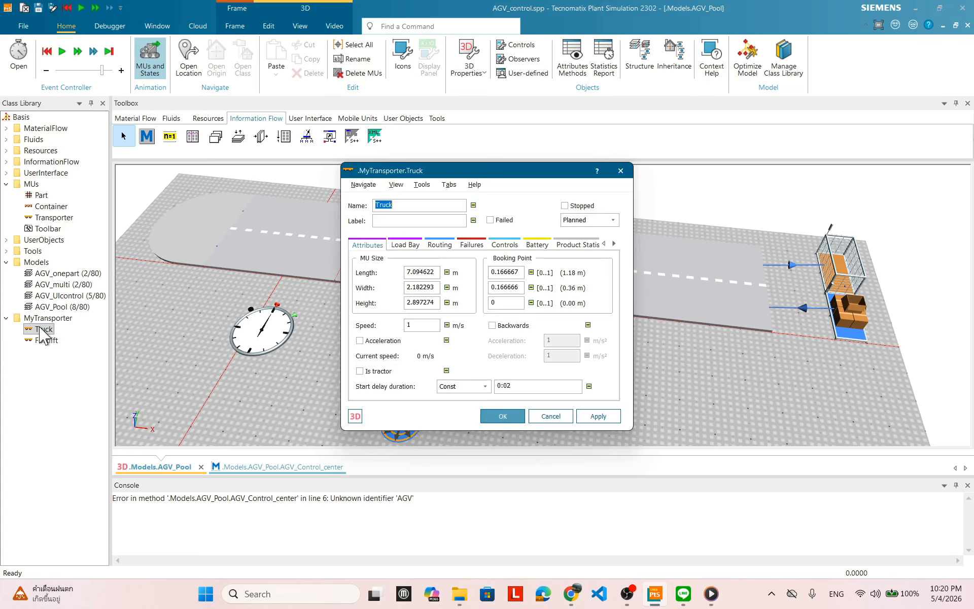
{"action": "left_click", "coordinate": [408, 245]}
{"action": "left_click", "coordinate": [570, 265]}
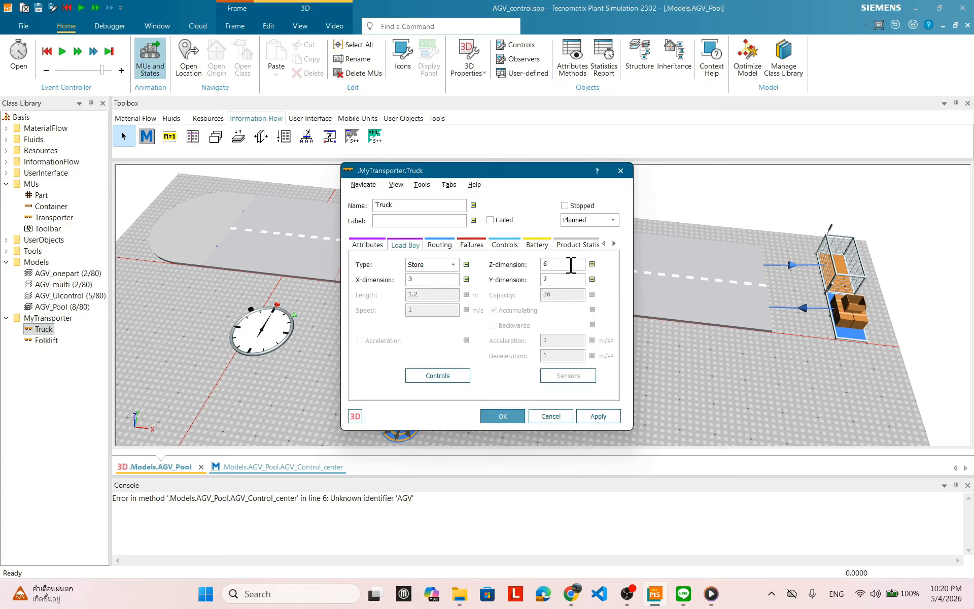
{"action": "left_click", "coordinate": [606, 415]}
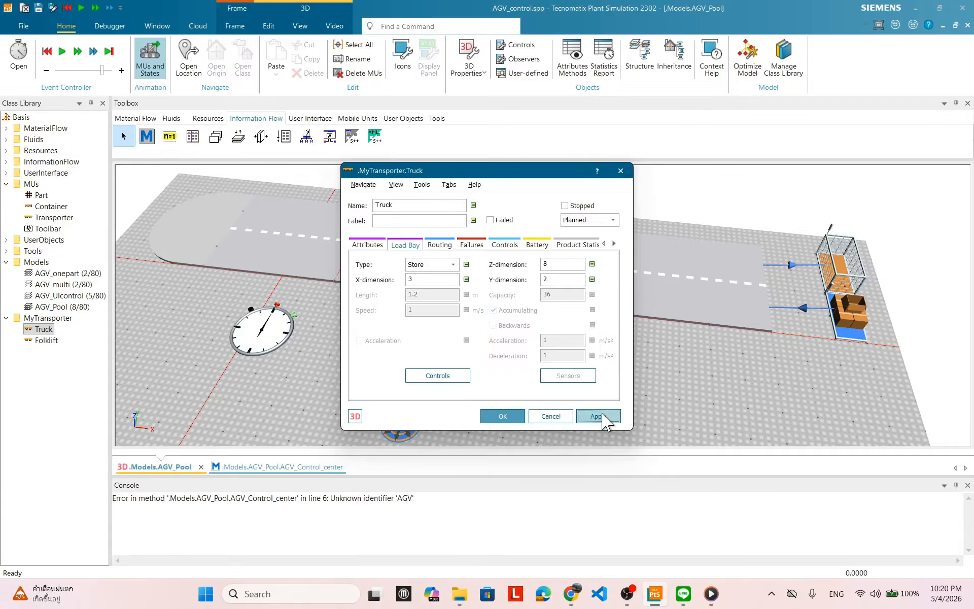
{"action": "left_click", "coordinate": [508, 416]}
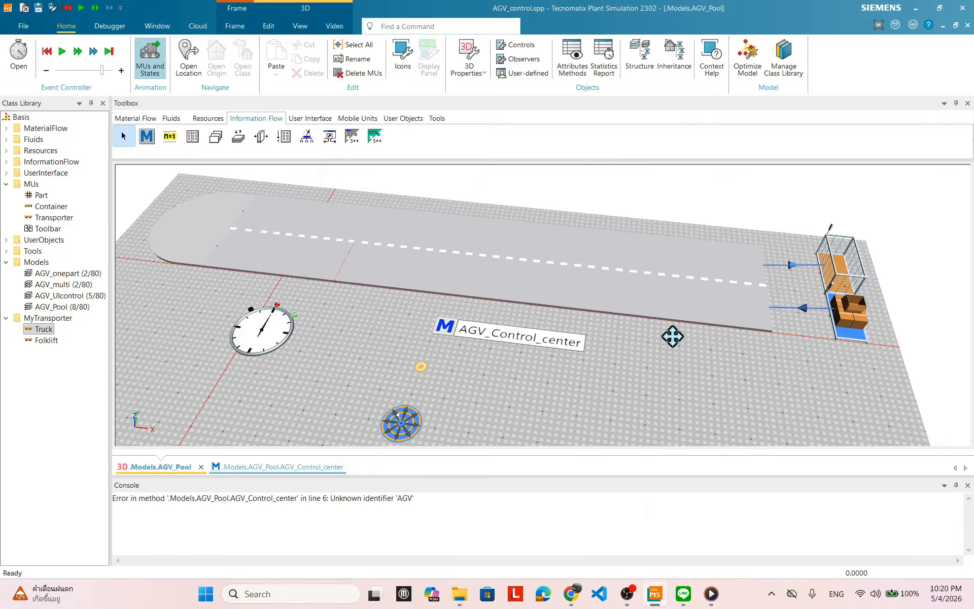
Step: Run AGV_Pool to check the loading with the taller load bay, and reset the simulation
{"action": "right_click", "coordinate": [674, 337]}
{"action": "left_click", "coordinate": [697, 321]}
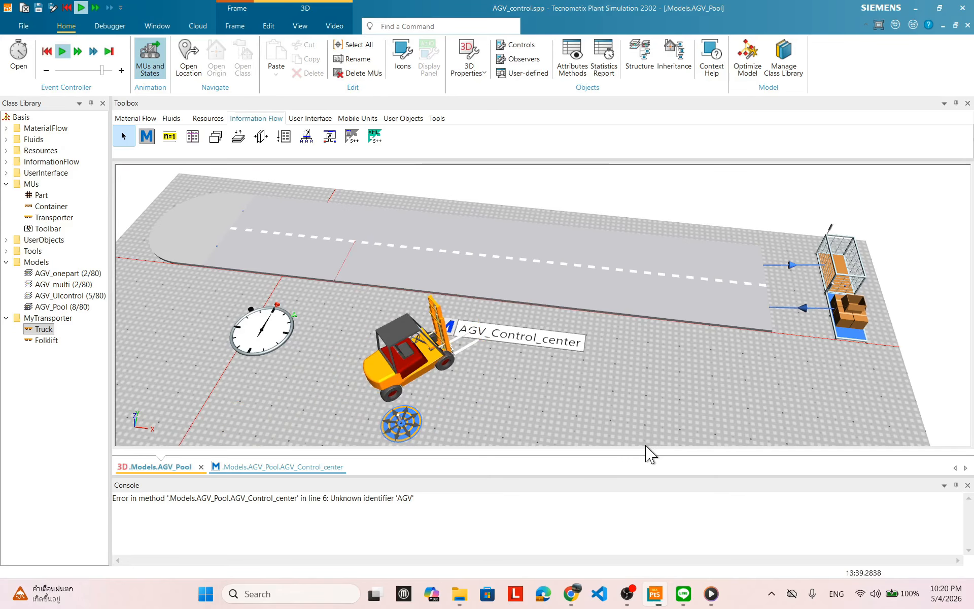
{"action": "right_click", "coordinate": [659, 375]}
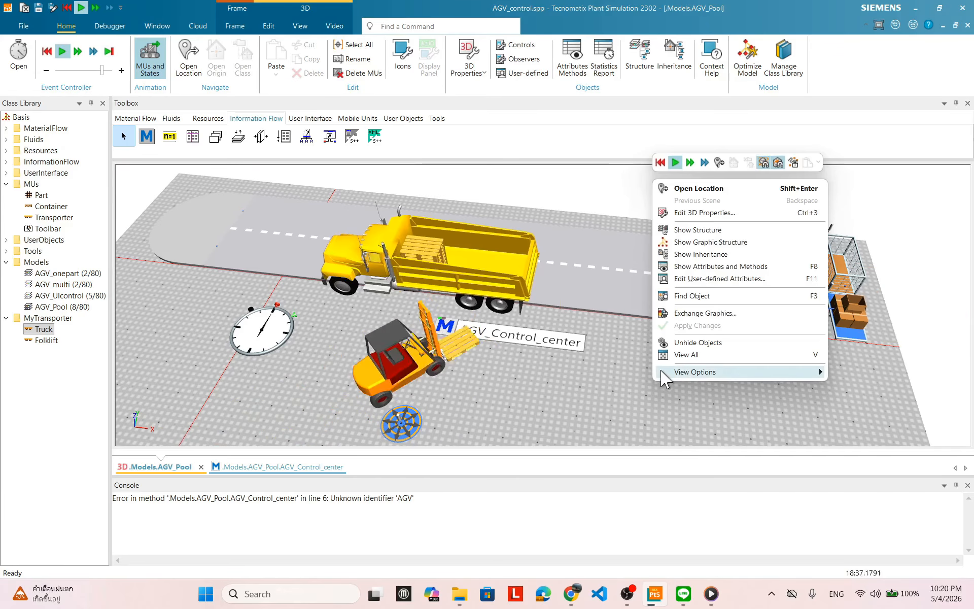
{"action": "left_click", "coordinate": [659, 162]}
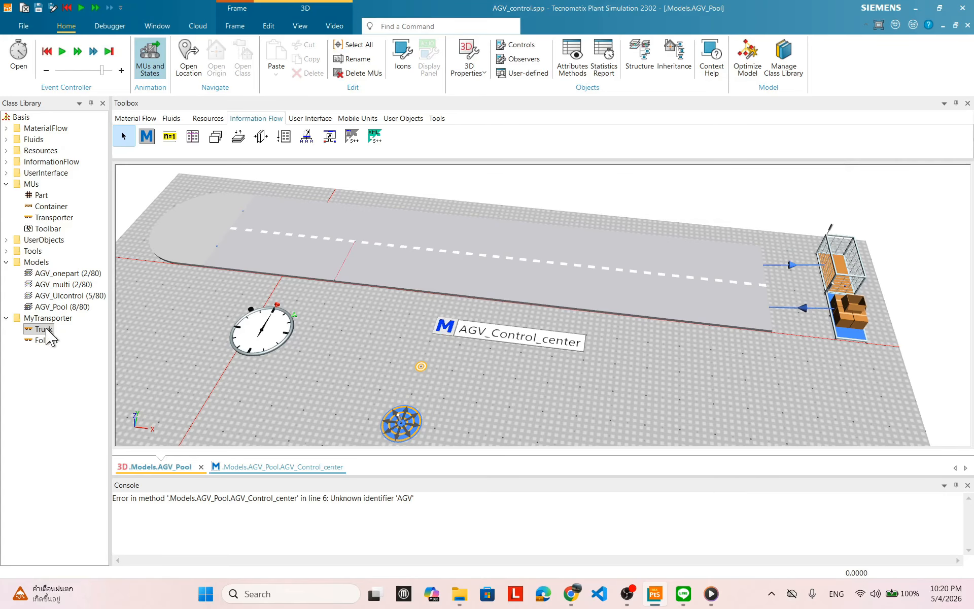
{"action": "scroll", "coordinate": [337, 367], "scroll_direction": "down", "scroll_amount": 3}
{"action": "scroll", "coordinate": [337, 368], "scroll_direction": "up", "scroll_amount": 3}
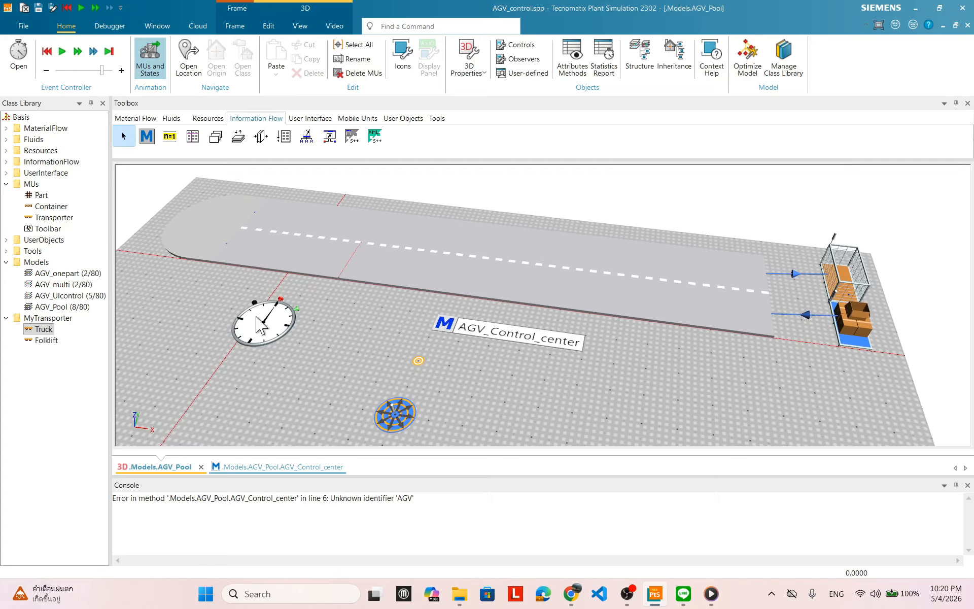
Step: Set the uniform creation interval of the AGV_Pool Source to 3:00, 5:00
{"action": "double_click", "coordinate": [856, 319]}
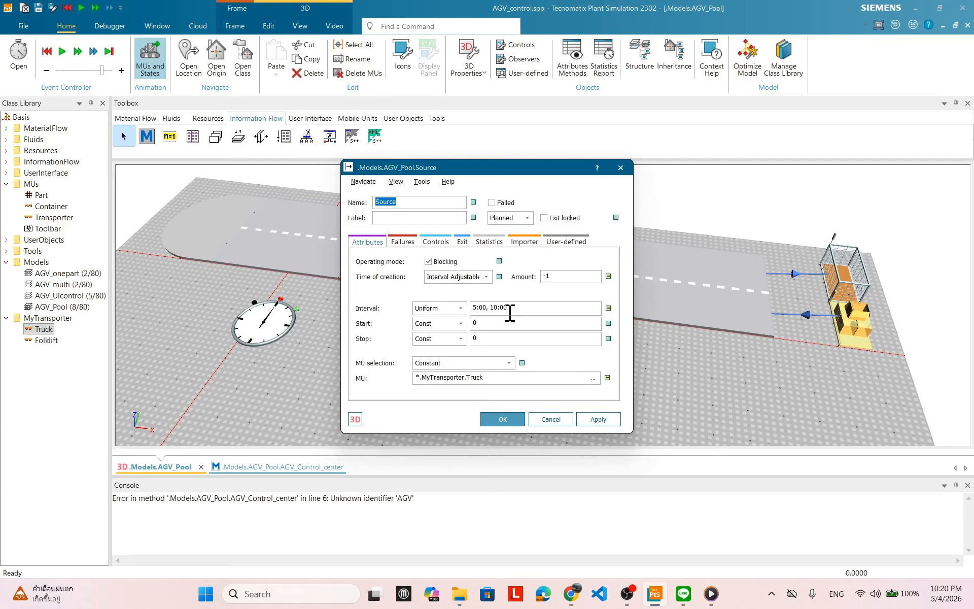
{"action": "left_click", "coordinate": [475, 307]}
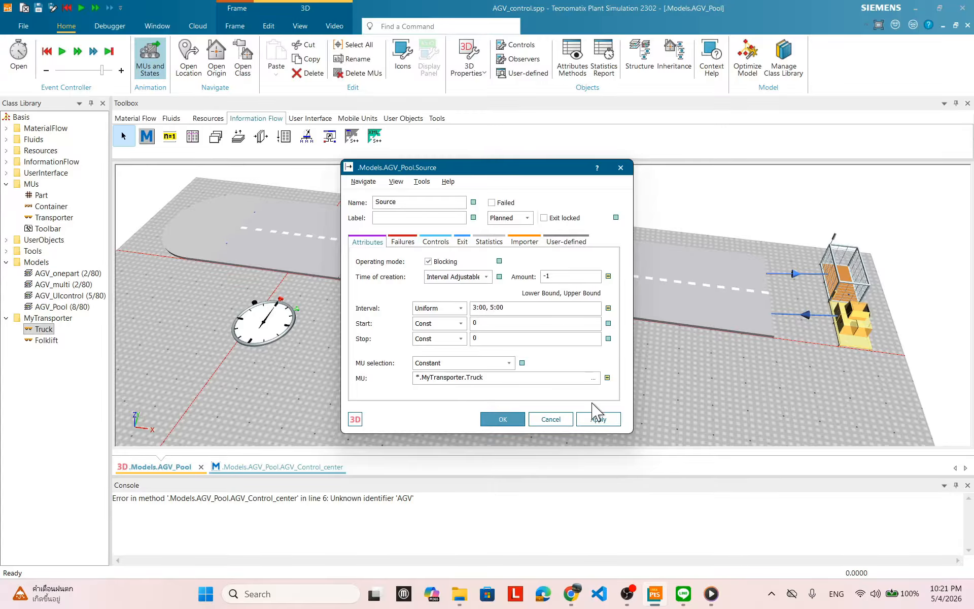
{"action": "left_click", "coordinate": [519, 419]}
Step: Run AGV_Pool and watch how the trucks arrive and are loaded over several cycles
{"action": "right_click", "coordinate": [645, 370]}
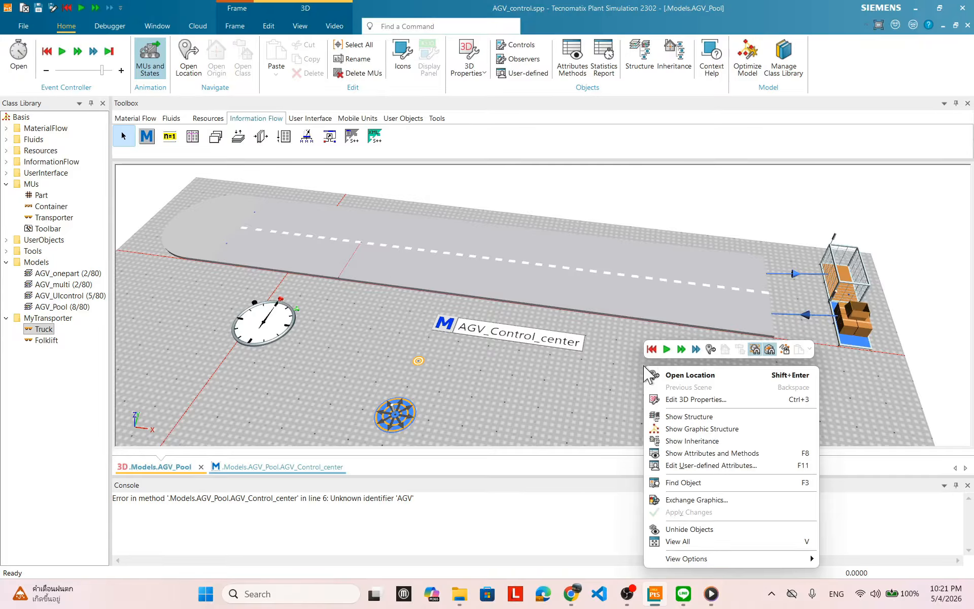
{"action": "left_click", "coordinate": [615, 396]}
{"action": "left_click_drag", "start_coordinate": [615, 396], "coordinate": [654, 388]}
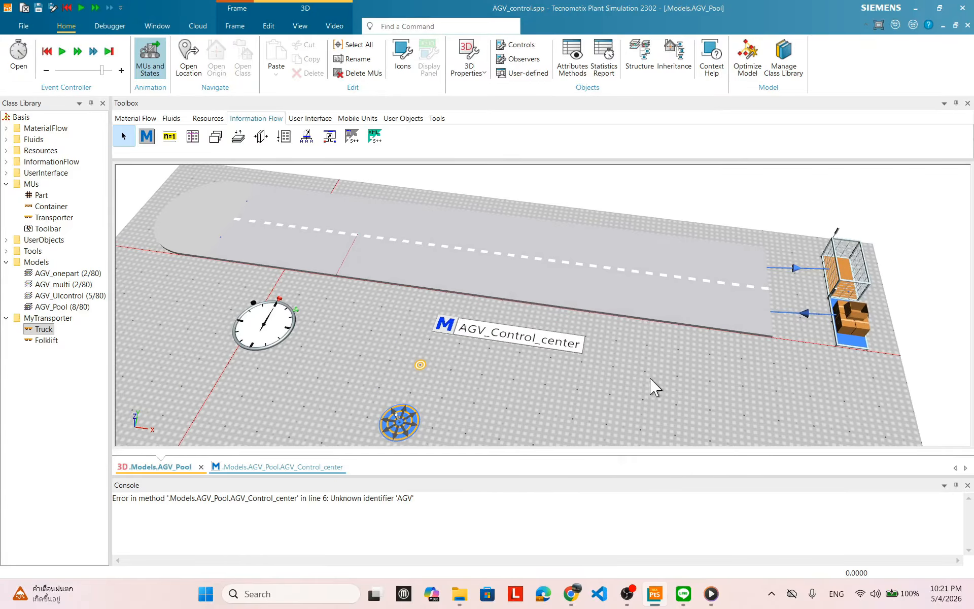
{"action": "right_click", "coordinate": [659, 357]}
{"action": "left_click", "coordinate": [693, 349]}
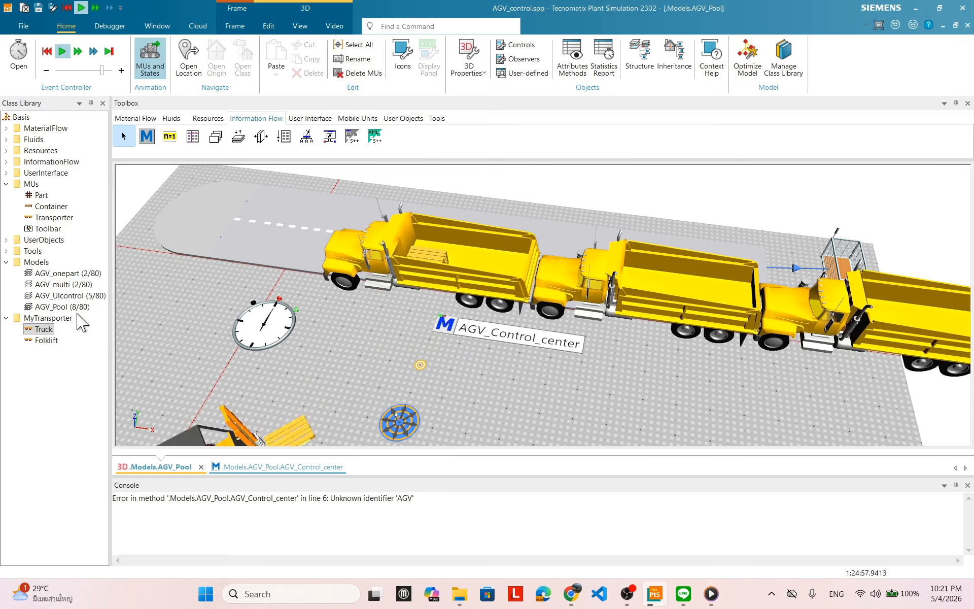
Step: Examine the pallet layers in the truck and the trucks waiting behind it, and reset AGV_Pool
{"action": "double_click", "coordinate": [44, 330]}
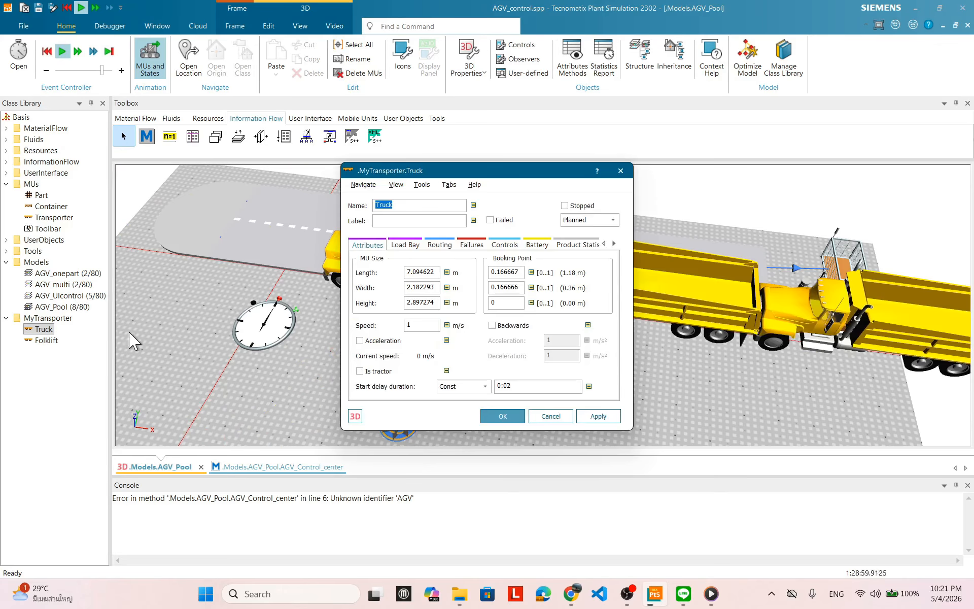
{"action": "left_click", "coordinate": [548, 418]}
{"action": "left_click_drag", "start_coordinate": [709, 335], "coordinate": [507, 375]}
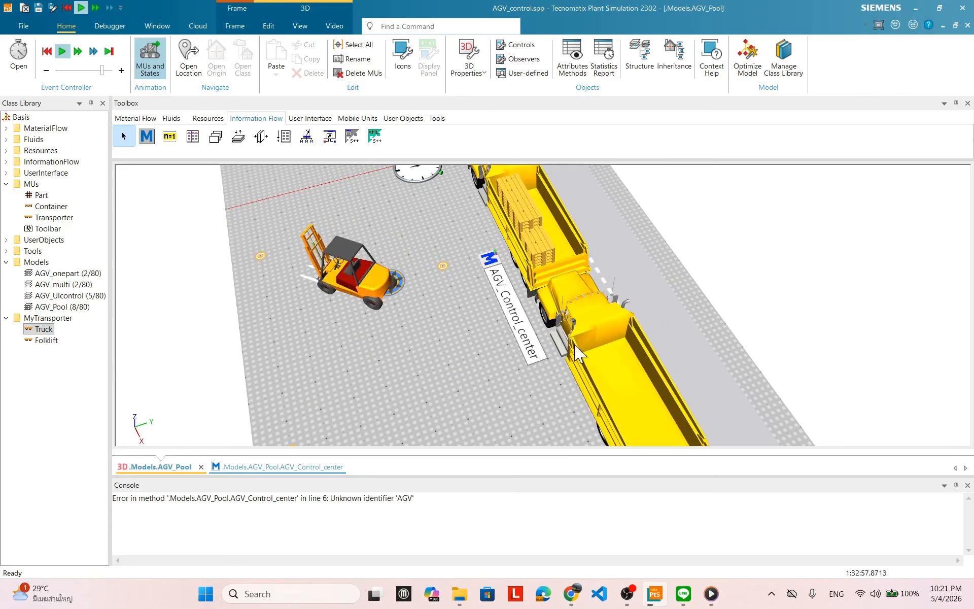
{"action": "right_click", "coordinate": [403, 393]}
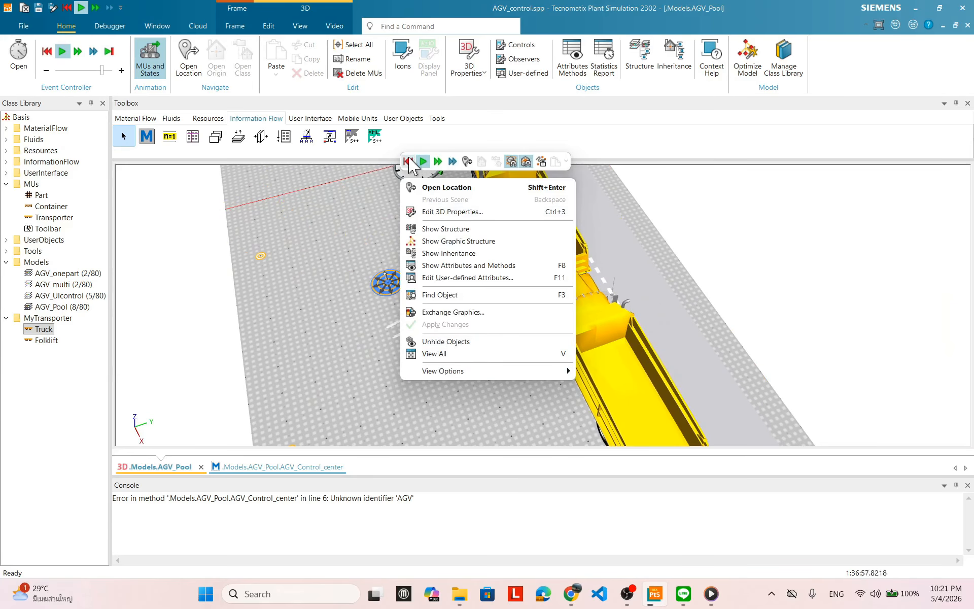
{"action": "left_click", "coordinate": [407, 161]}
Step: Review the truck creation interval of the AGV_Pool Source and close its settings
{"action": "double_click", "coordinate": [846, 293]}
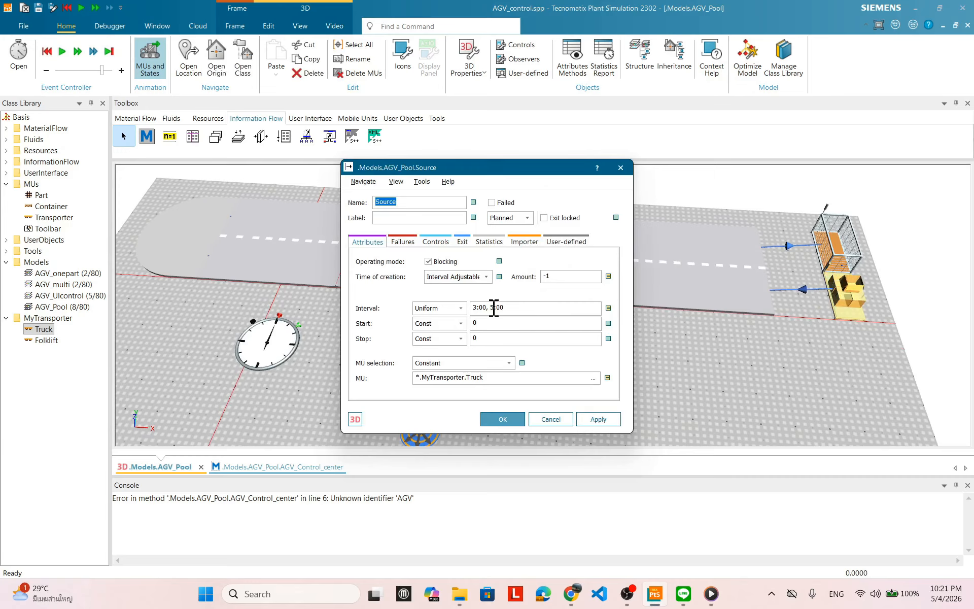
{"action": "left_click", "coordinate": [473, 306]}
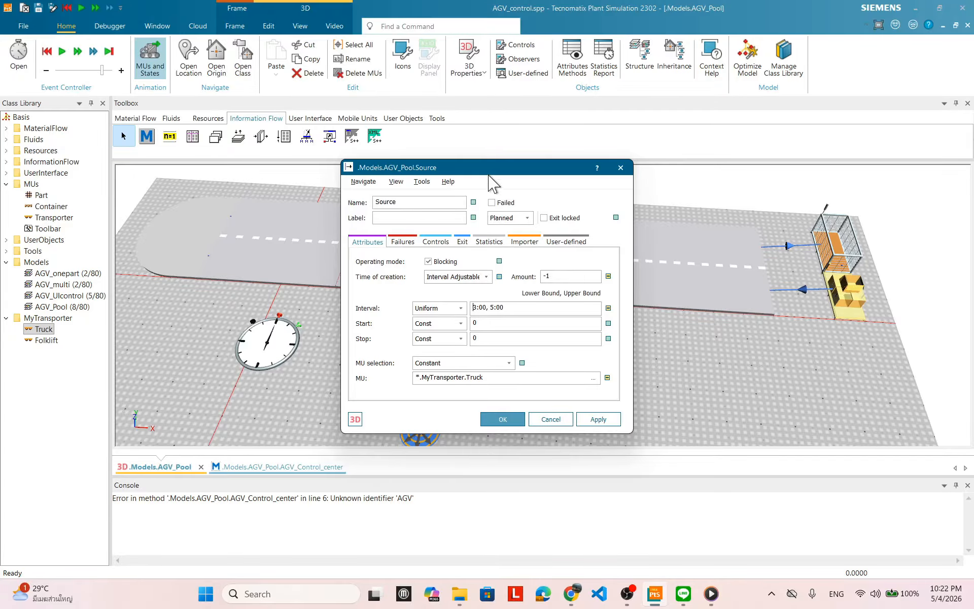
{"action": "left_click_drag", "start_coordinate": [489, 172], "coordinate": [558, 189]}
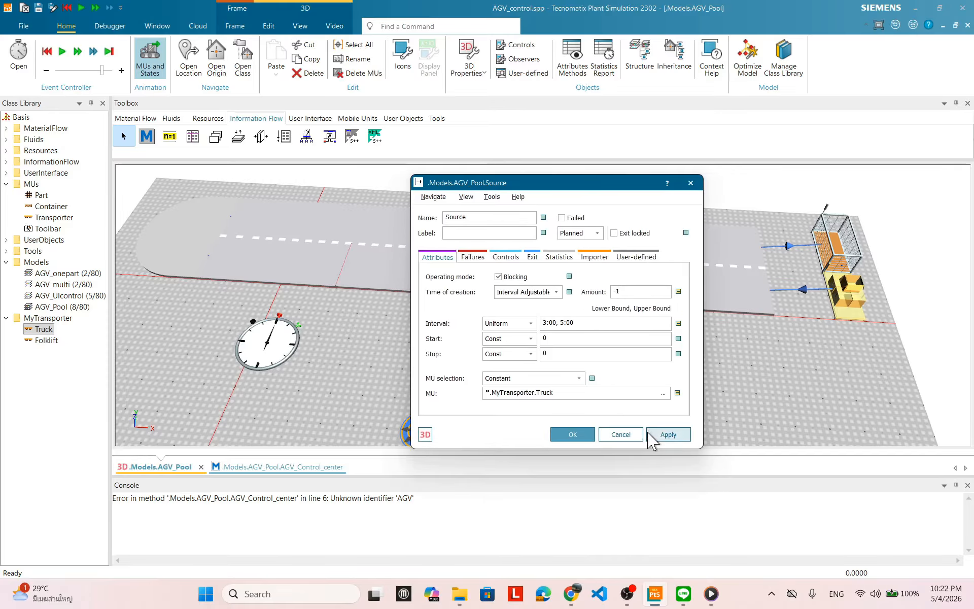
{"action": "left_click", "coordinate": [578, 435]}
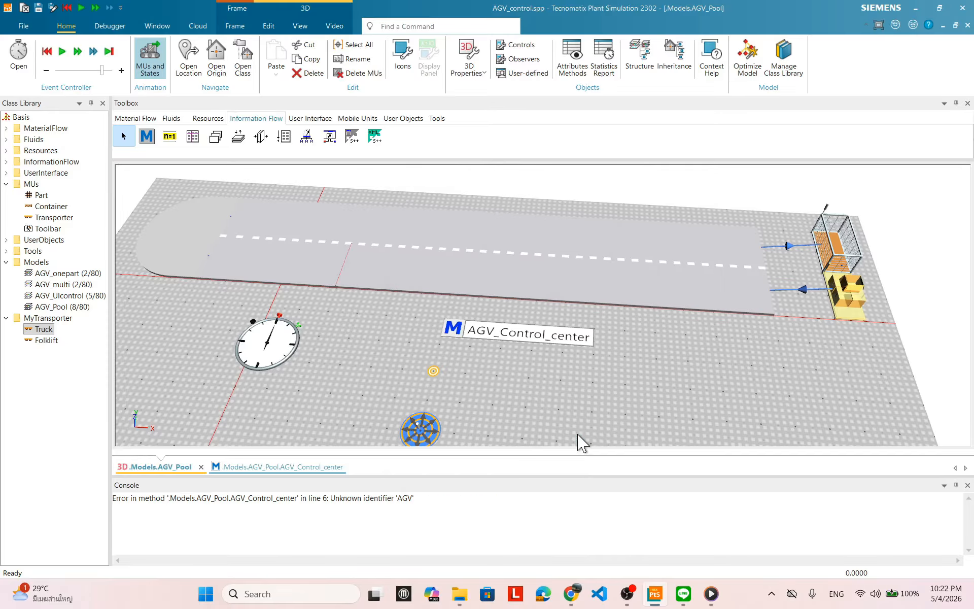
Step: Open the AGV_Control_center method to review its forklift loading loop
{"action": "left_click_drag", "start_coordinate": [554, 337], "coordinate": [528, 384]}
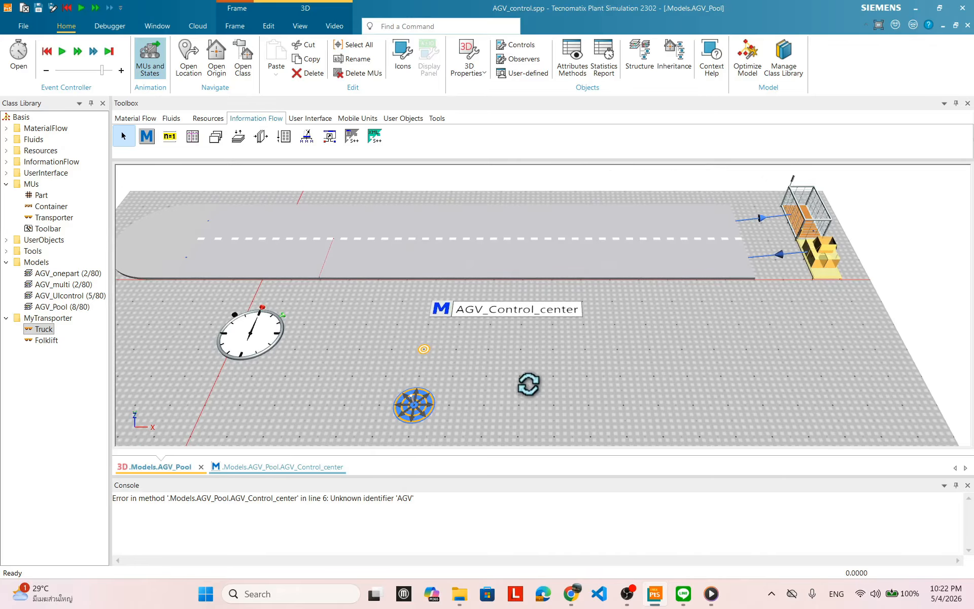
{"action": "scroll", "coordinate": [582, 381], "scroll_direction": "down", "scroll_amount": 4}
{"action": "left_click_drag", "start_coordinate": [589, 381], "coordinate": [587, 384]}
{"action": "left_click_drag", "start_coordinate": [643, 424], "coordinate": [533, 354]}
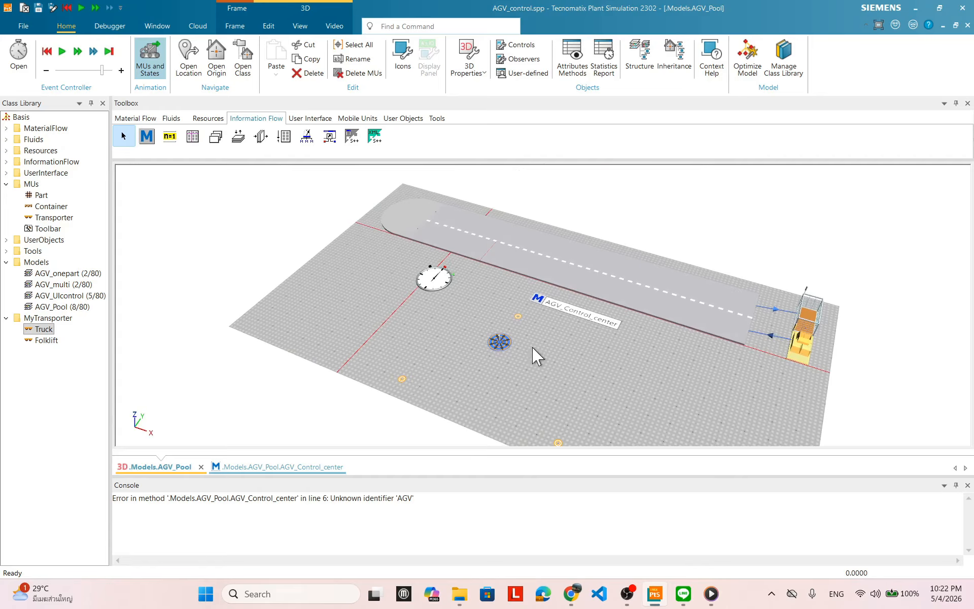
{"action": "double_click", "coordinate": [571, 308]}
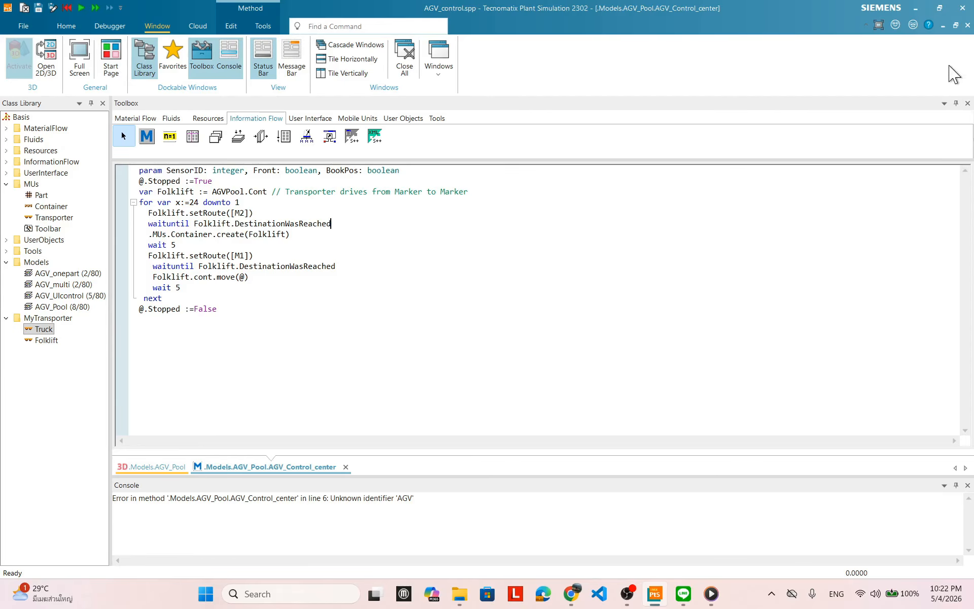
{"action": "left_click", "coordinate": [916, 8]}
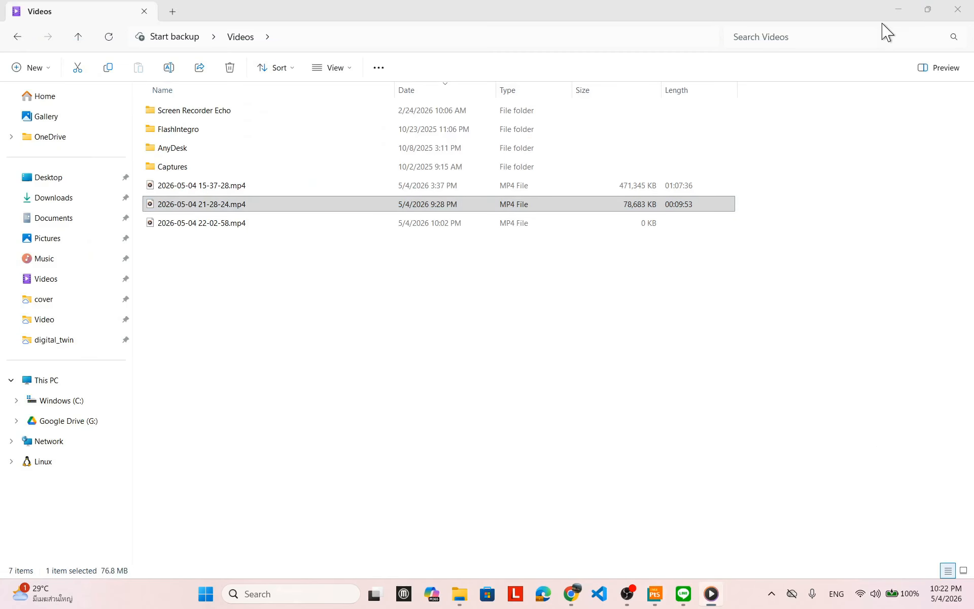
{"action": "left_click", "coordinate": [897, 10]}
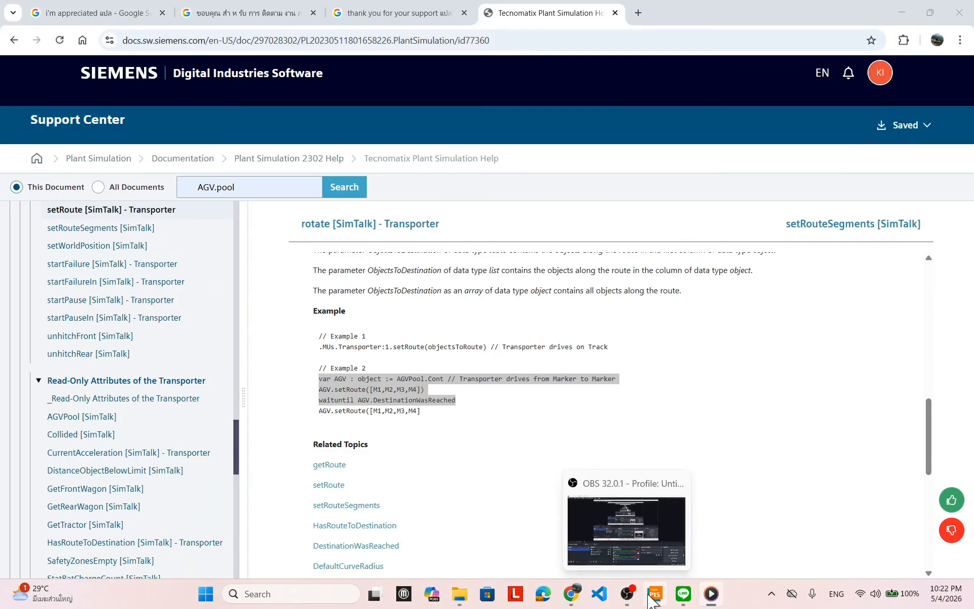
{"action": "left_click", "coordinate": [626, 552]}
{"action": "left_click", "coordinate": [915, 8]}
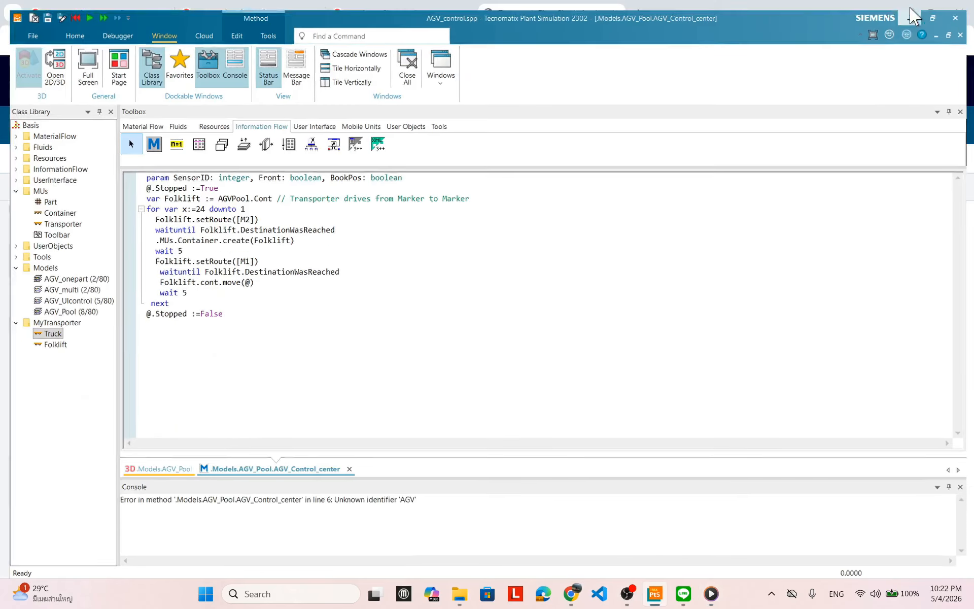
{"action": "left_click", "coordinate": [654, 593]}
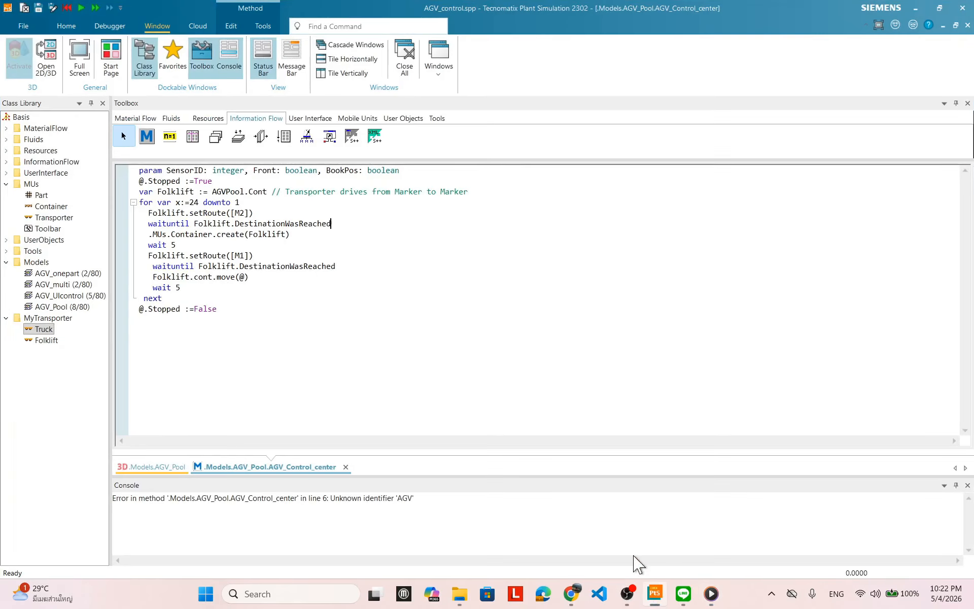
Step: Return to the AGV_Pool 3D model and move the front marker M3 farther out in the X direction
{"action": "left_click", "coordinate": [170, 468]}
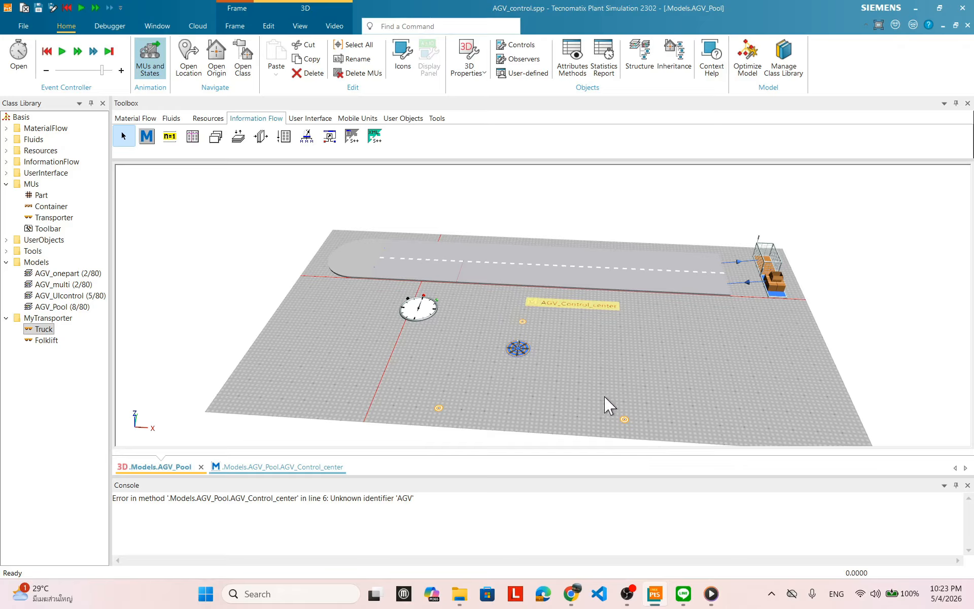
{"action": "left_click_drag", "start_coordinate": [627, 419], "coordinate": [696, 423]}
{"action": "left_click", "coordinate": [578, 378]}
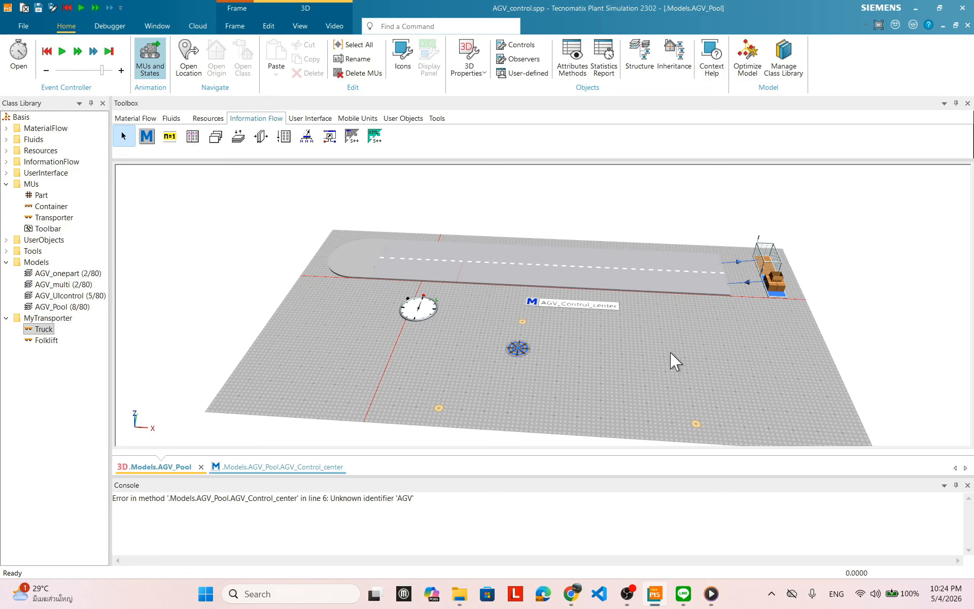
{"action": "right_click", "coordinate": [653, 351]}
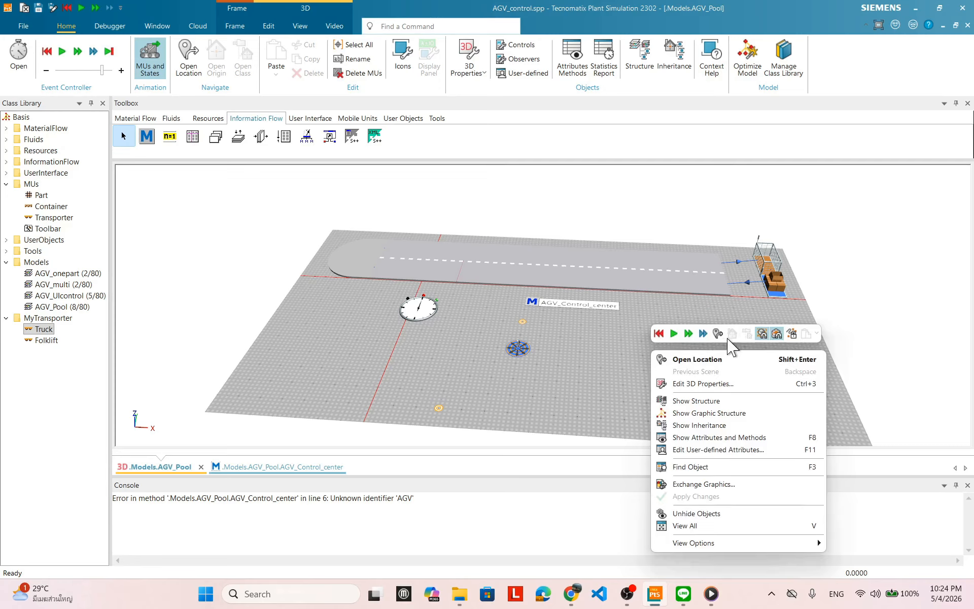
{"action": "left_click", "coordinate": [586, 337]}
{"action": "right_click", "coordinate": [693, 329]}
{"action": "left_click", "coordinate": [594, 361]}
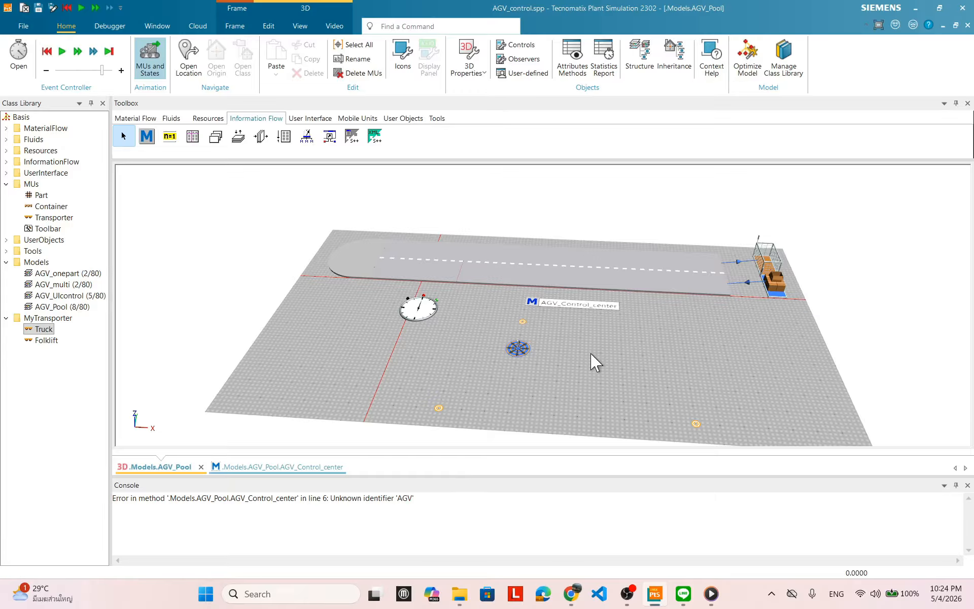
Step: Place a second AGVPool on the floor beside the existing pool, between it and the floor's far X edge
{"action": "left_click_drag", "start_coordinate": [593, 353], "coordinate": [513, 324]}
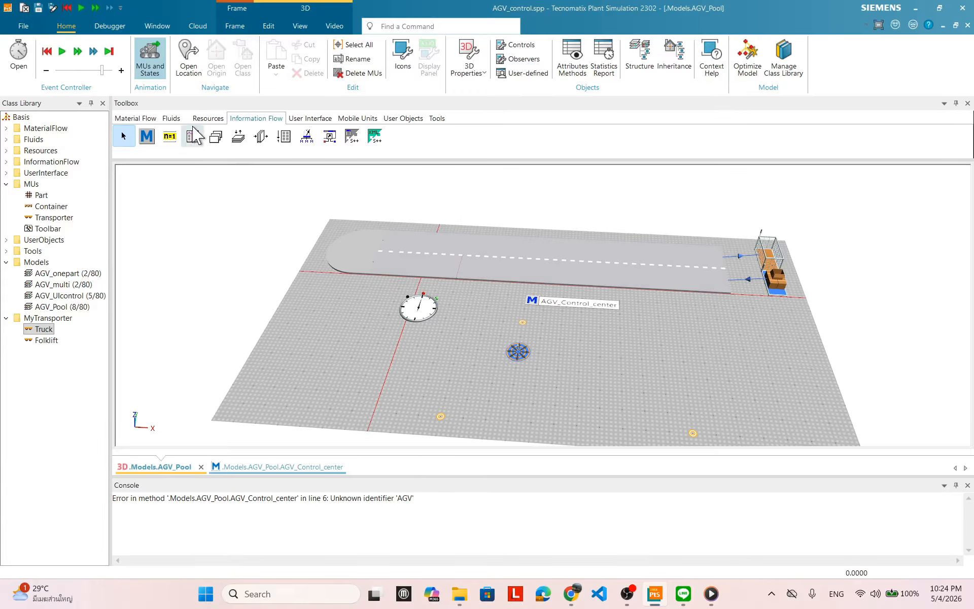
{"action": "left_click", "coordinate": [310, 120]}
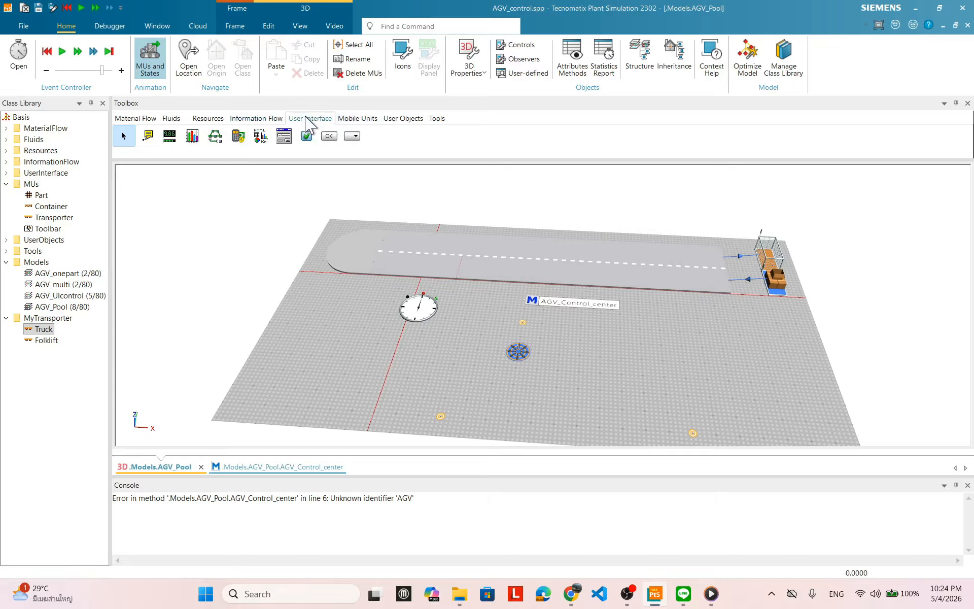
{"action": "left_click", "coordinate": [222, 120]}
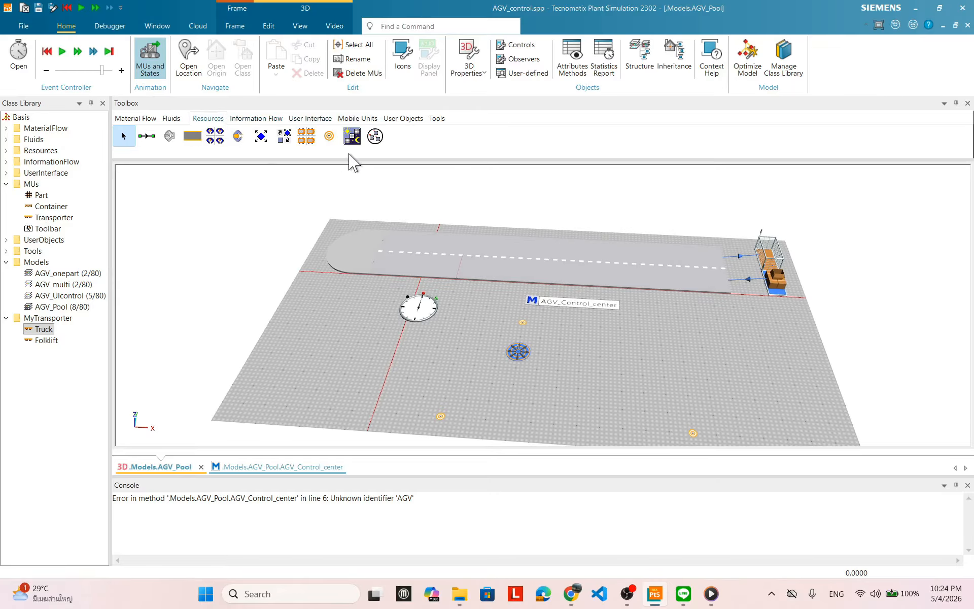
{"action": "left_click", "coordinate": [310, 143]}
{"action": "left_click", "coordinate": [691, 364]}
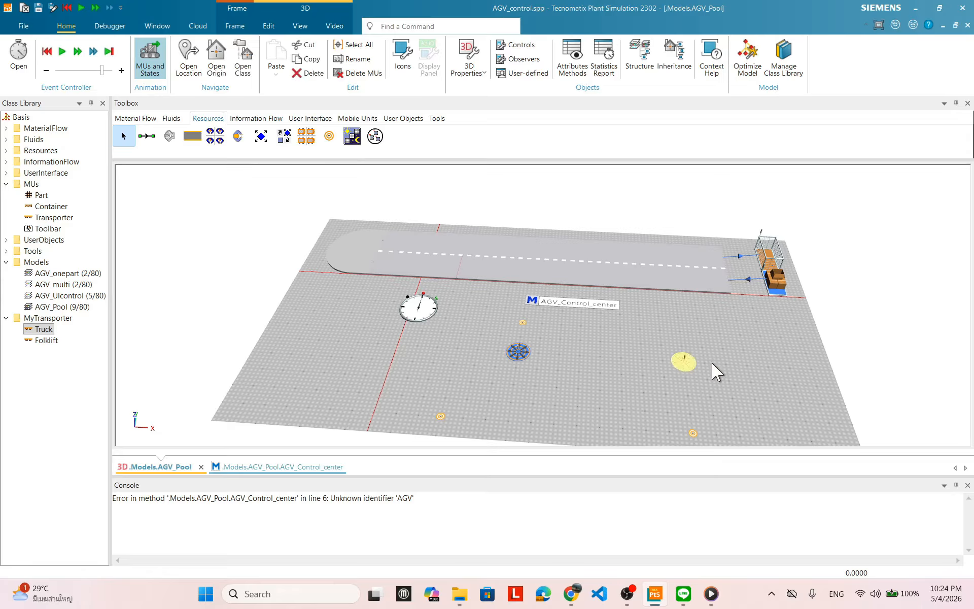
{"action": "left_click", "coordinate": [741, 365]}
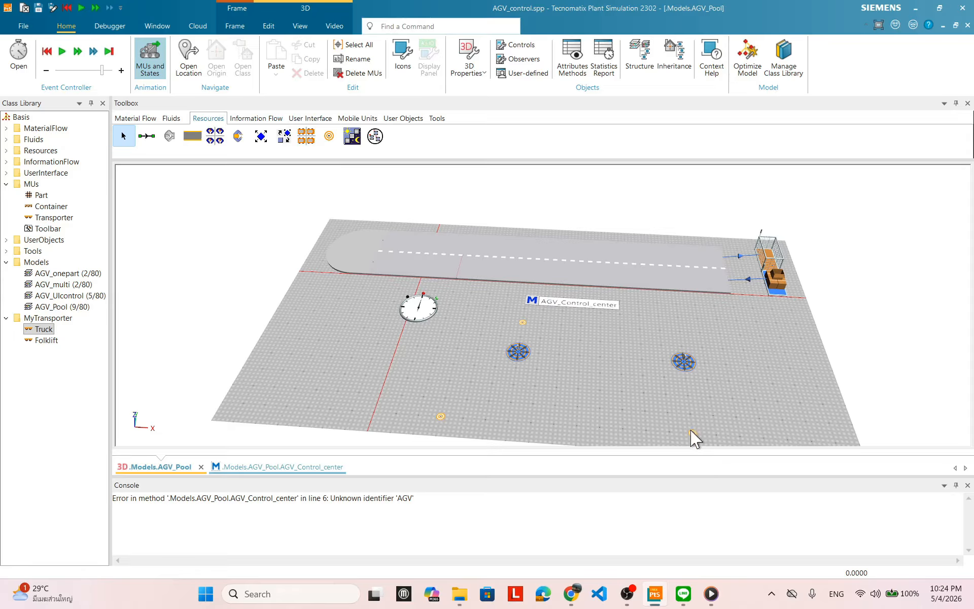
Step: Move marker M3 between the second AGVPool and the track, and add a new marker in its former place near the floor's front edge
{"action": "left_click_drag", "start_coordinate": [692, 434], "coordinate": [660, 330]}
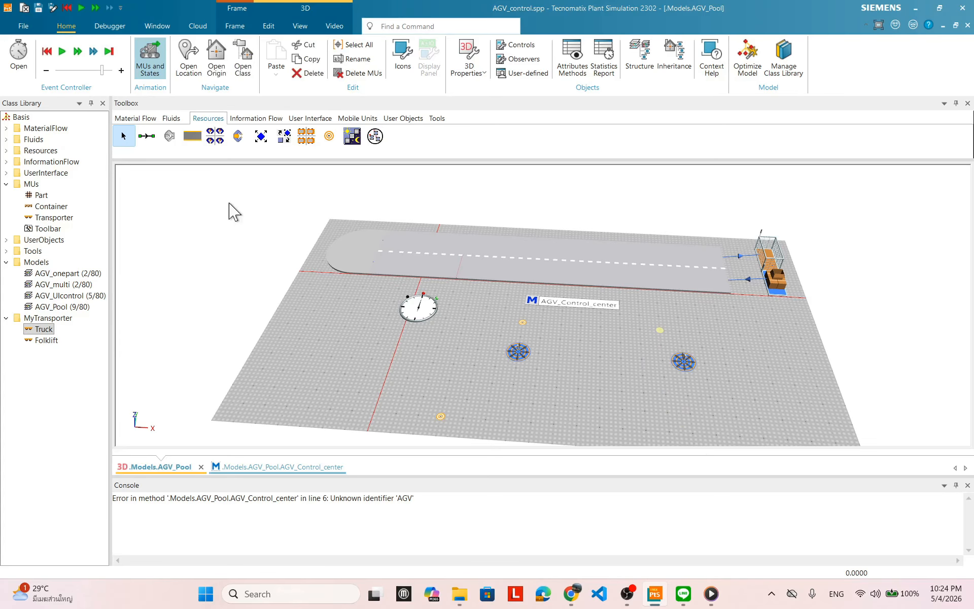
{"action": "left_click", "coordinate": [330, 136]}
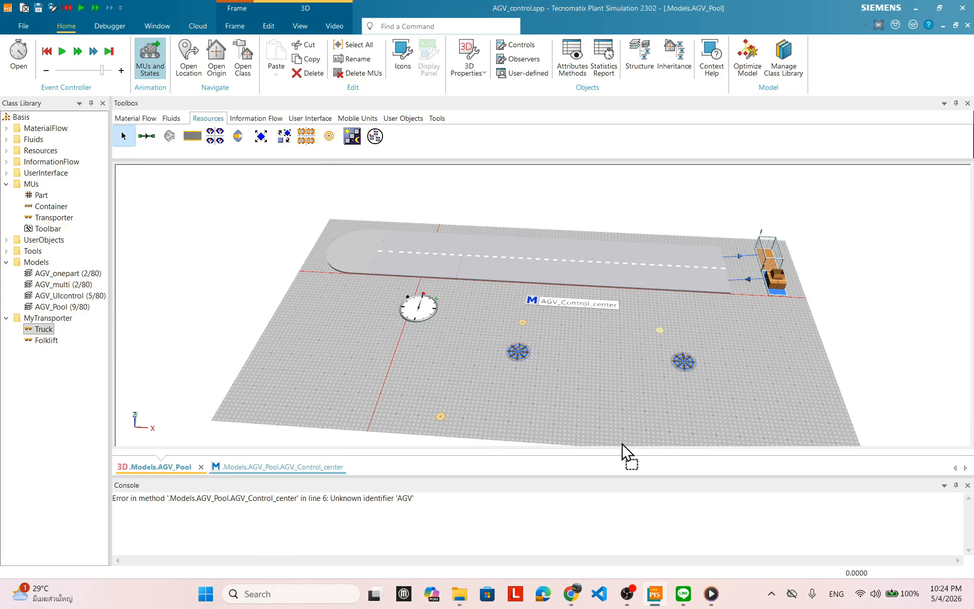
{"action": "left_click", "coordinate": [690, 431]}
{"action": "left_click_drag", "start_coordinate": [544, 365], "coordinate": [662, 391]}
{"action": "left_click", "coordinate": [639, 353]}
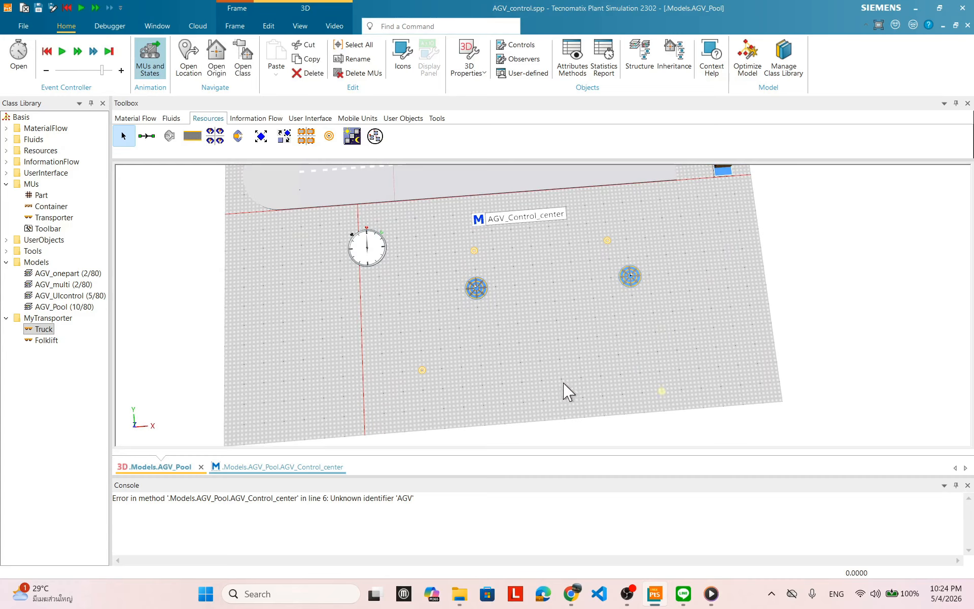
Step: Reposition the two front markers, shifting the older one toward the floor's front edge and the new one outward and closer to the track
{"action": "left_click_drag", "start_coordinate": [426, 373], "coordinate": [428, 393]}
{"action": "left_click_drag", "start_coordinate": [663, 392], "coordinate": [681, 371]}
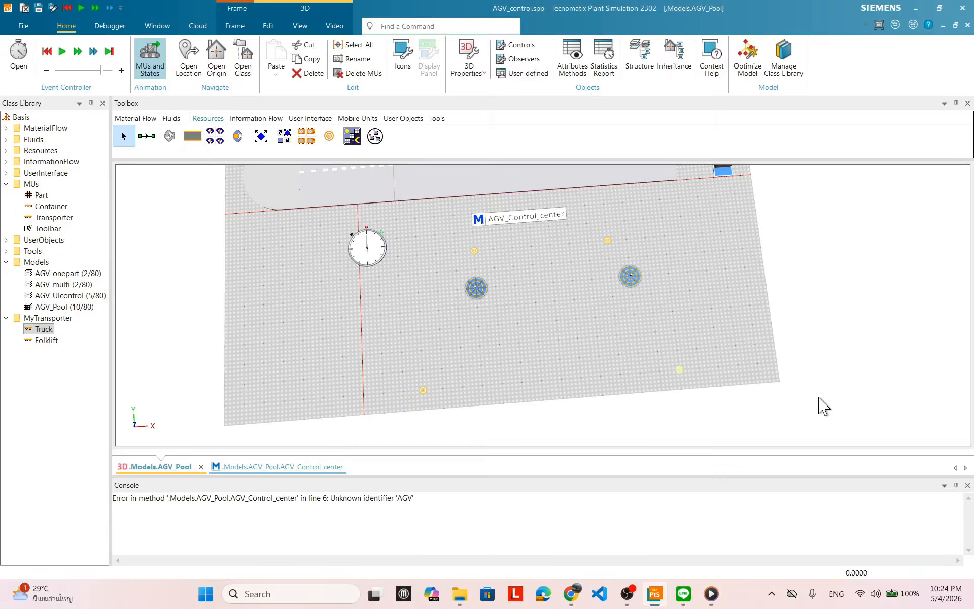
{"action": "left_click", "coordinate": [743, 363]}
Step: Check the name of marker M3 and rename the new front marker as M4
{"action": "scroll", "coordinate": [670, 302], "scroll_direction": "up", "scroll_amount": 1}
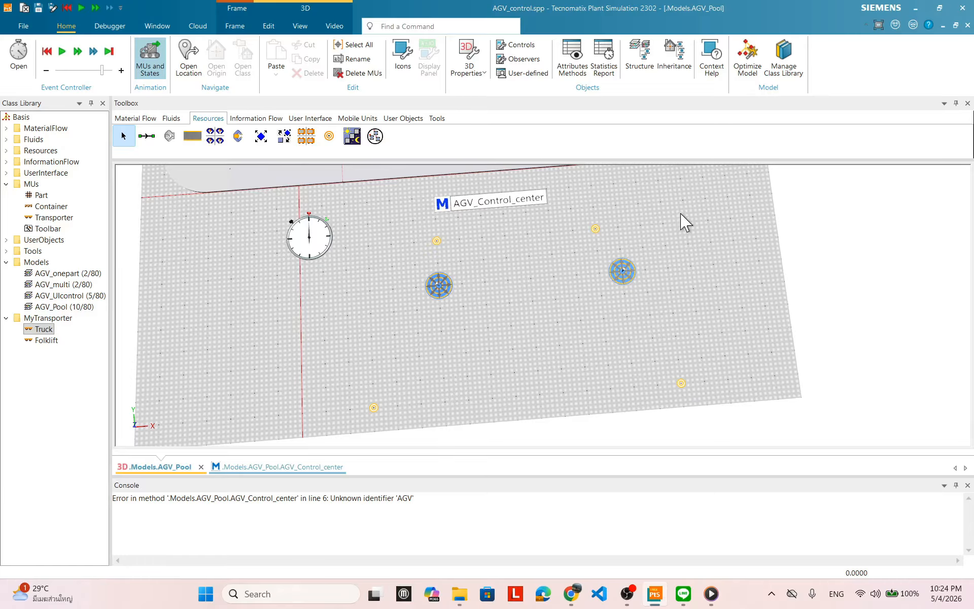
{"action": "scroll", "coordinate": [685, 239], "scroll_direction": "down", "scroll_amount": 2}
{"action": "double_click", "coordinate": [603, 298]}
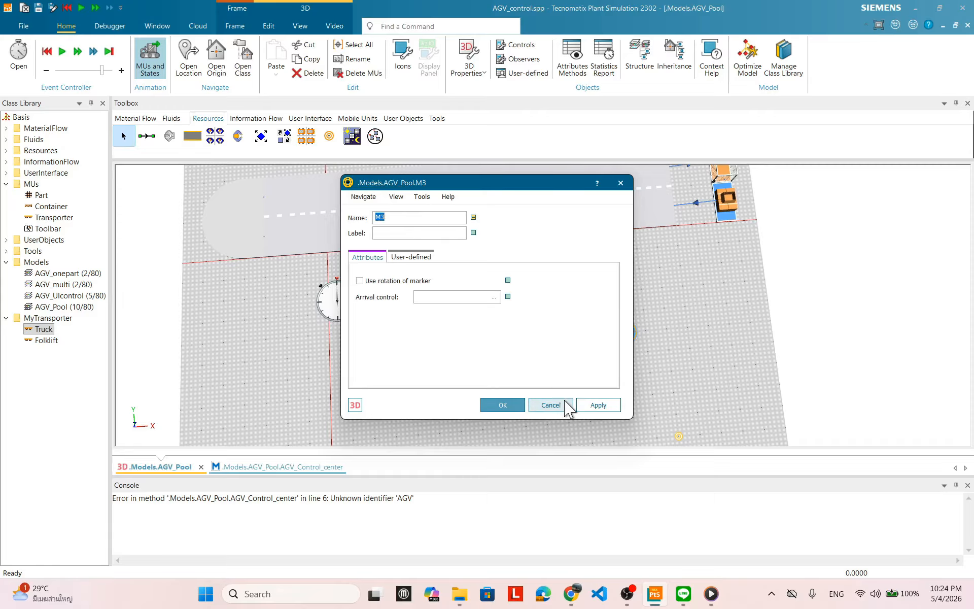
{"action": "left_click", "coordinate": [550, 404]}
{"action": "scroll", "coordinate": [689, 408], "scroll_direction": "down", "scroll_amount": 1}
{"action": "double_click", "coordinate": [680, 433]}
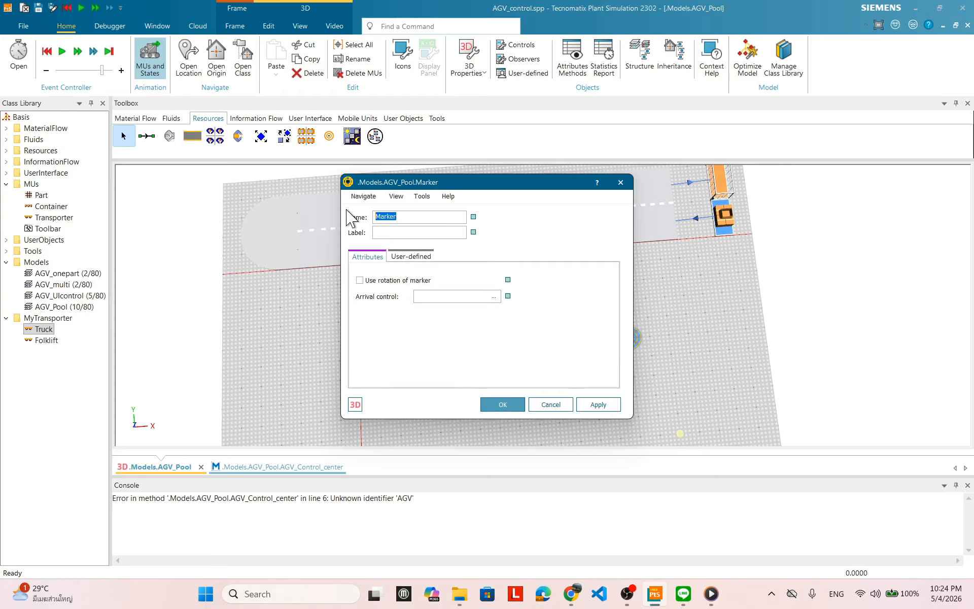
{"action": "type", "text": "M4"}
{"action": "left_click", "coordinate": [507, 408]}
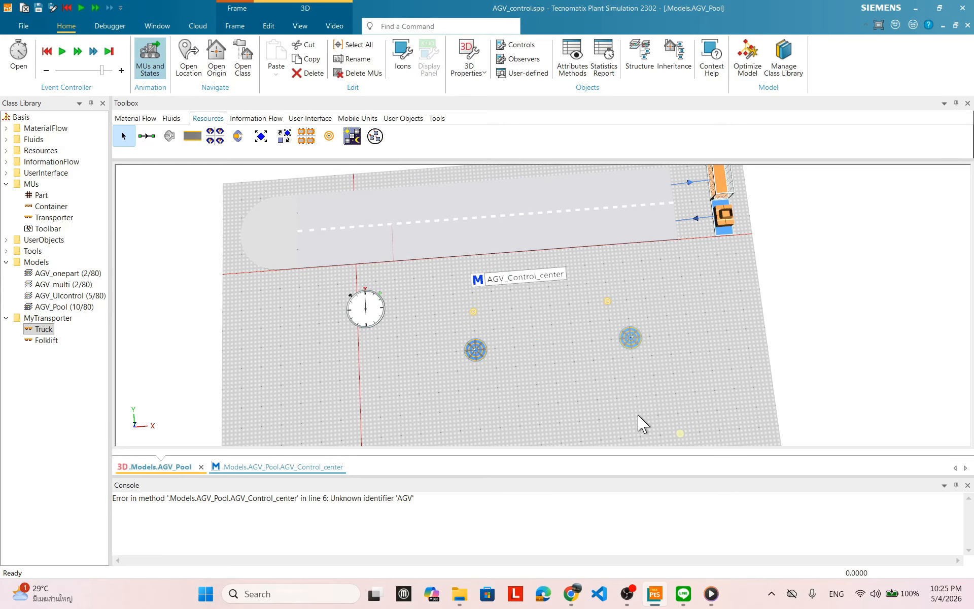
Step: Compare the name and AGV settings of the second AGVPool with those of the original pool
{"action": "left_click_drag", "start_coordinate": [644, 403], "coordinate": [589, 339]}
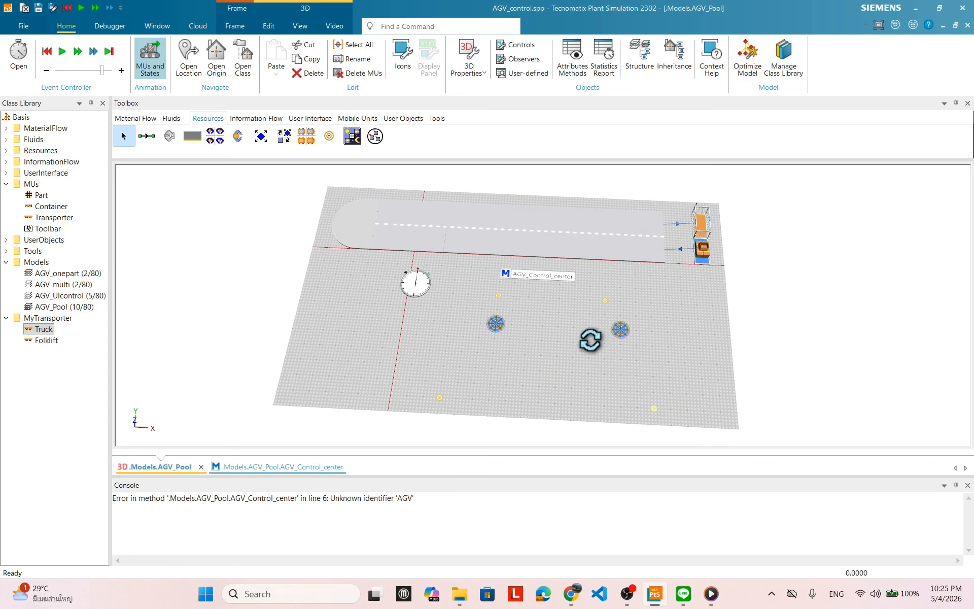
{"action": "double_click", "coordinate": [615, 328]}
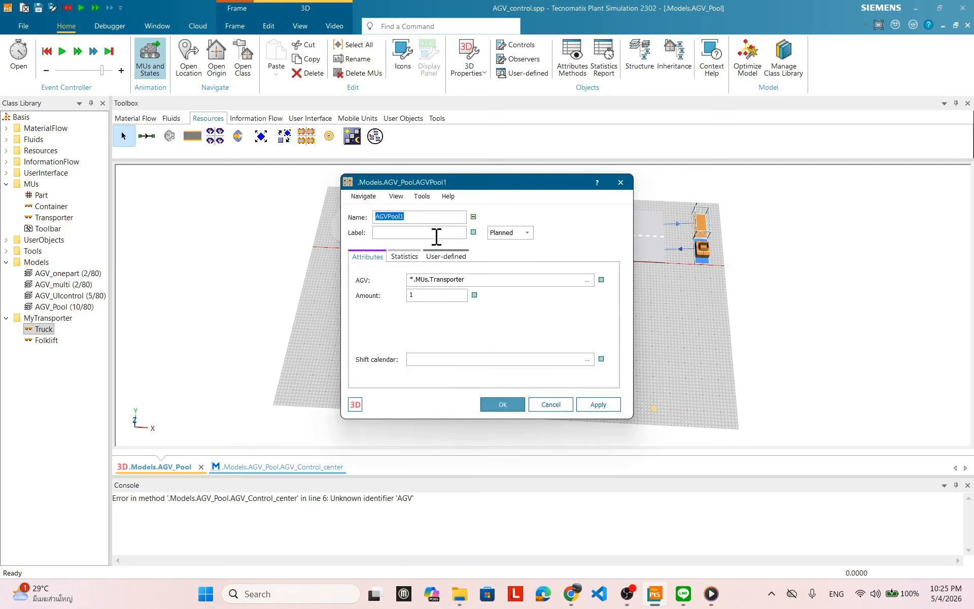
{"action": "left_click", "coordinate": [550, 405]}
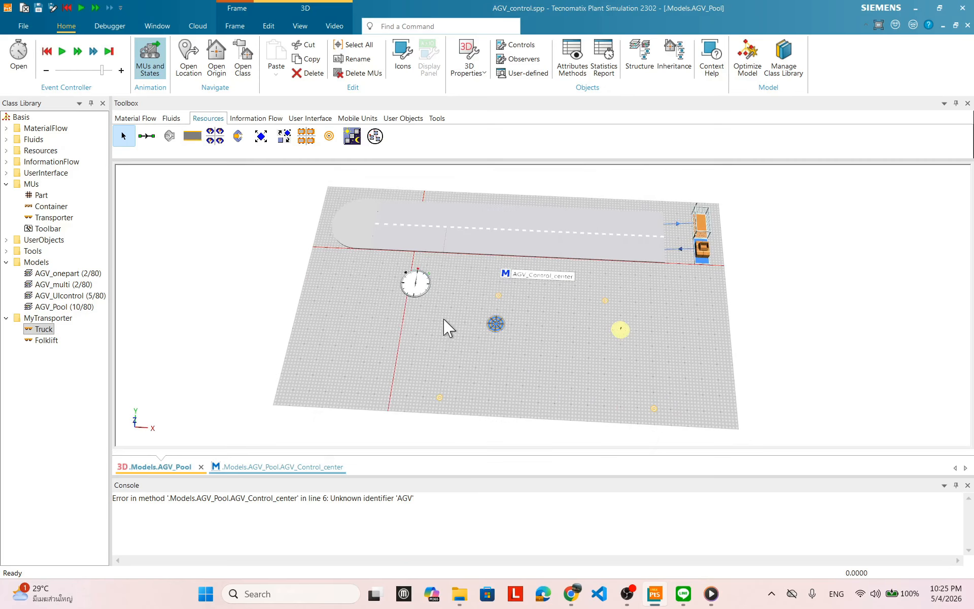
{"action": "double_click", "coordinate": [495, 325]}
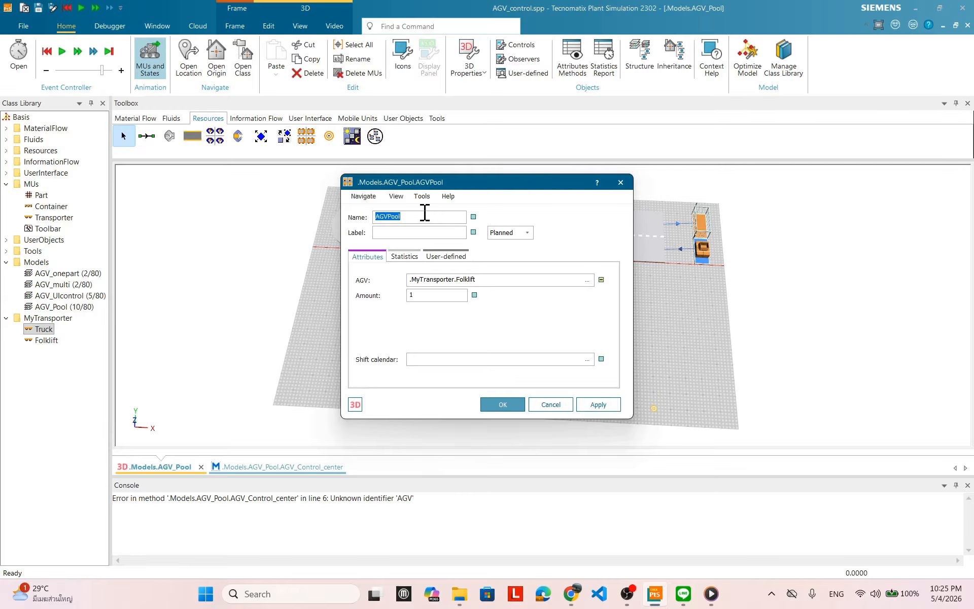
{"action": "left_click", "coordinate": [563, 406]}
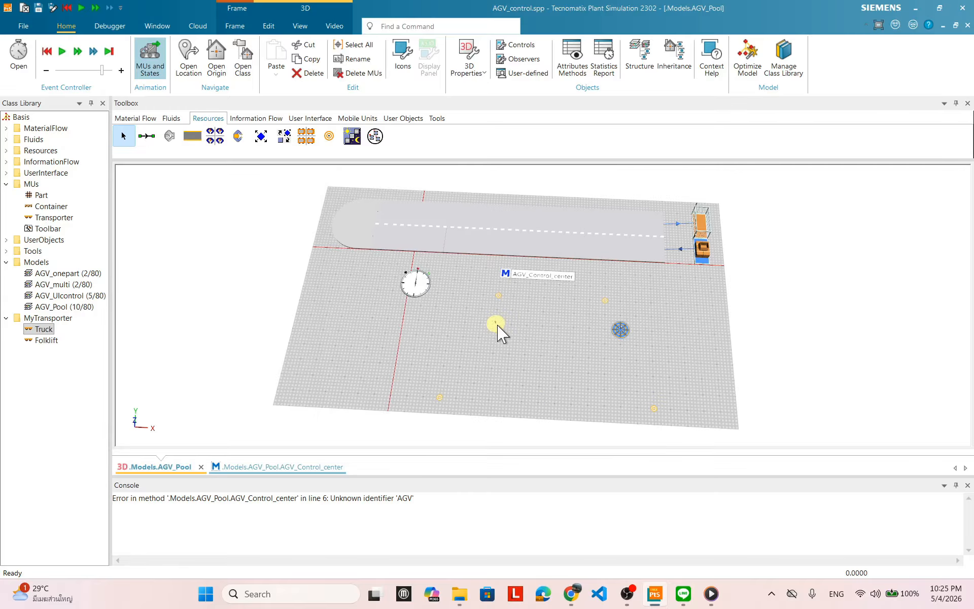
{"action": "left_click", "coordinate": [600, 367]}
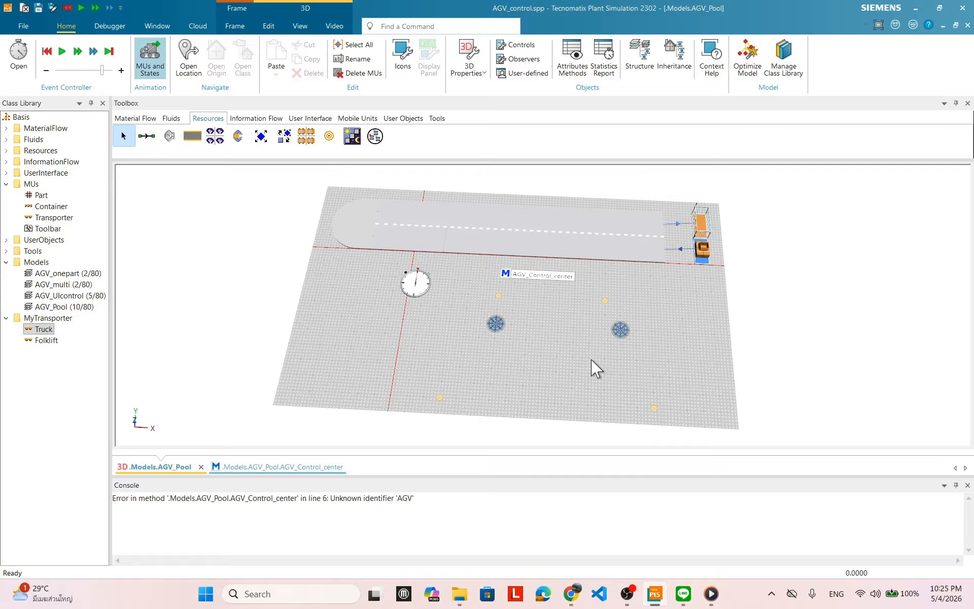
{"action": "mouse_move", "coordinate": [597, 368]}
{"action": "left_mouse_down"}
{"action": "mouse_move", "coordinate": [600, 332]}
{"action": "mouse_move", "coordinate": [604, 357]}
{"action": "mouse_move", "coordinate": [584, 349]}
{"action": "mouse_move", "coordinate": [603, 368]}
{"action": "left_mouse_up"}
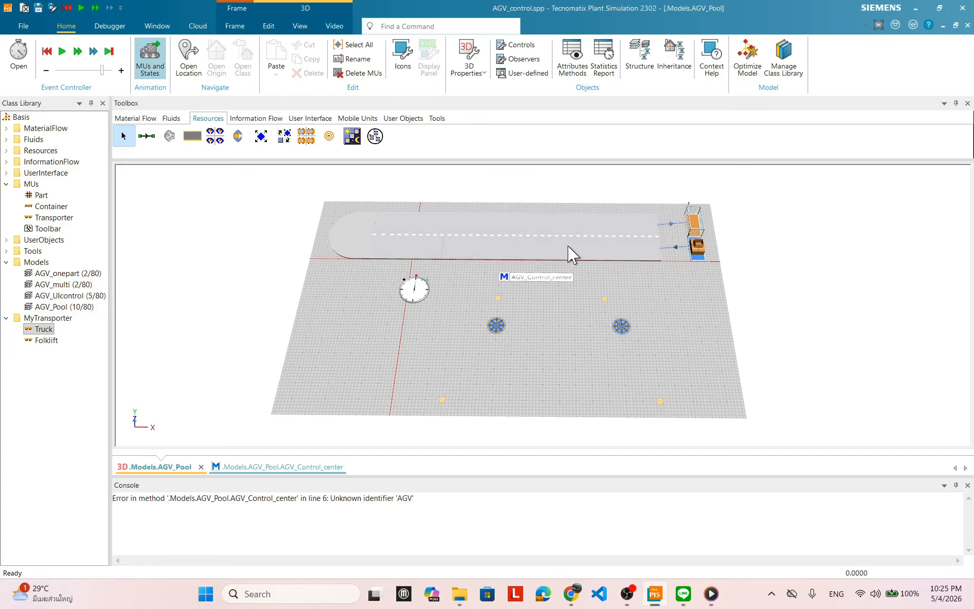
{"action": "left_click", "coordinate": [445, 255]}
{"action": "left_click", "coordinate": [434, 323]}
{"action": "left_click_drag", "start_coordinate": [461, 320], "coordinate": [561, 365]}
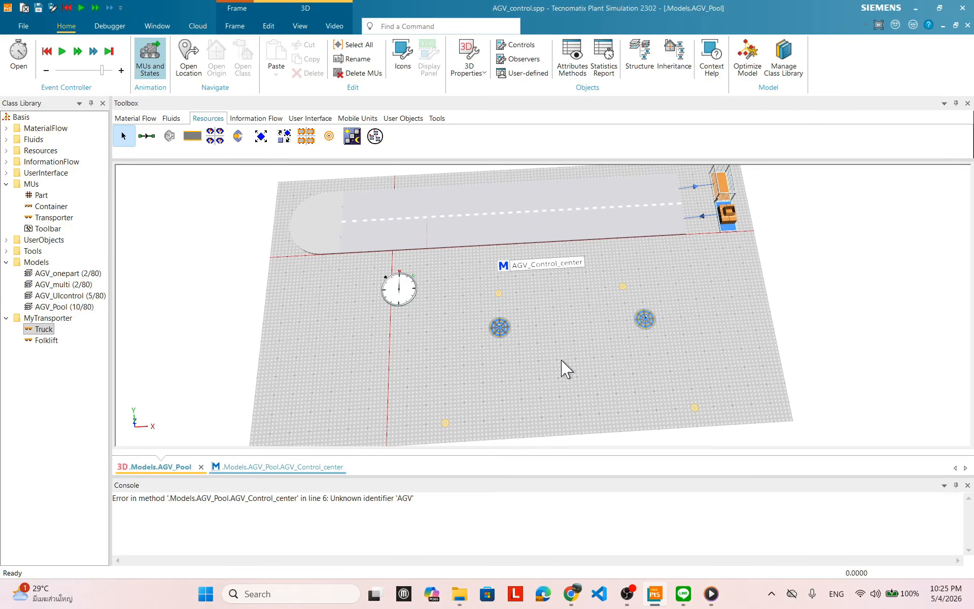
{"action": "left_click", "coordinate": [427, 251]}
{"action": "left_click", "coordinate": [431, 268]}
{"action": "scroll", "coordinate": [439, 267], "scroll_direction": "up", "scroll_amount": 4}
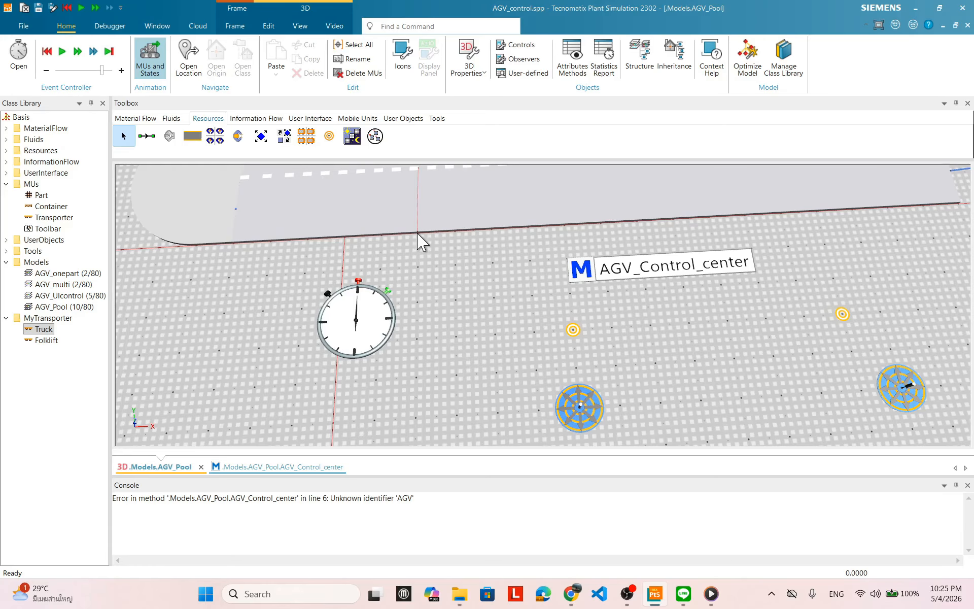
{"action": "left_click", "coordinate": [417, 234]}
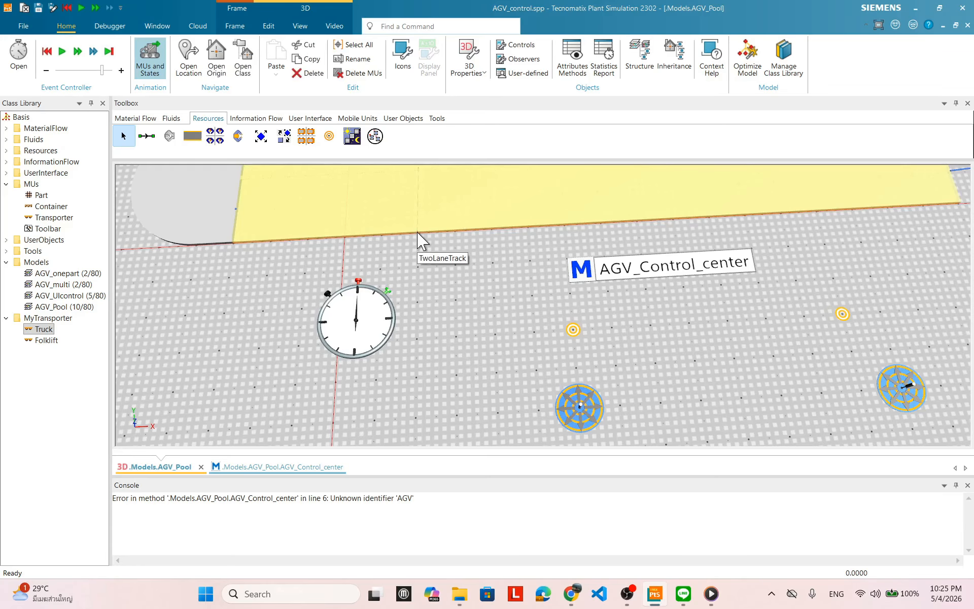
{"action": "left_click", "coordinate": [413, 237]}
{"action": "left_click", "coordinate": [417, 233]}
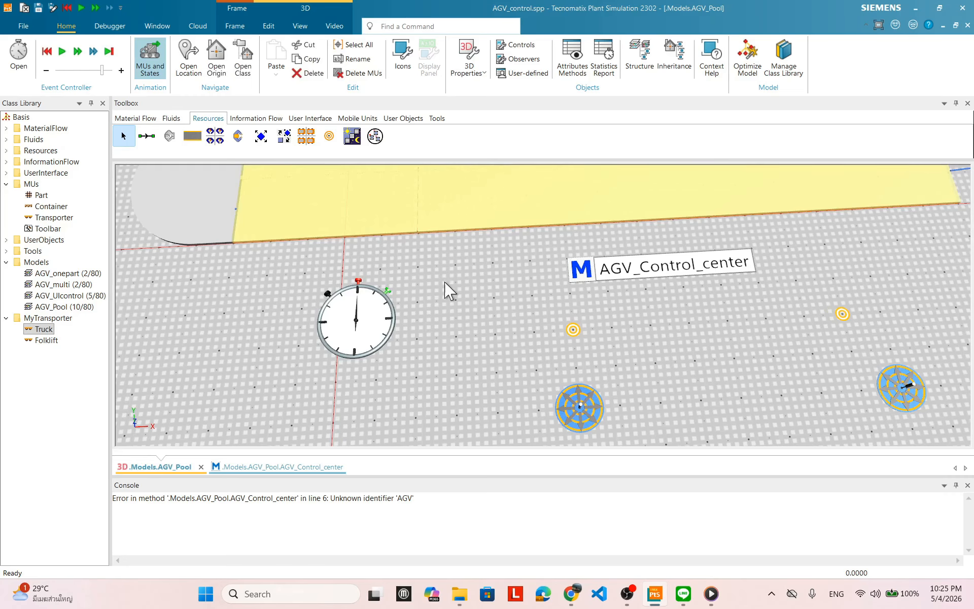
{"action": "scroll", "coordinate": [447, 287], "scroll_direction": "up", "scroll_amount": 3}
{"action": "left_click", "coordinate": [402, 205]}
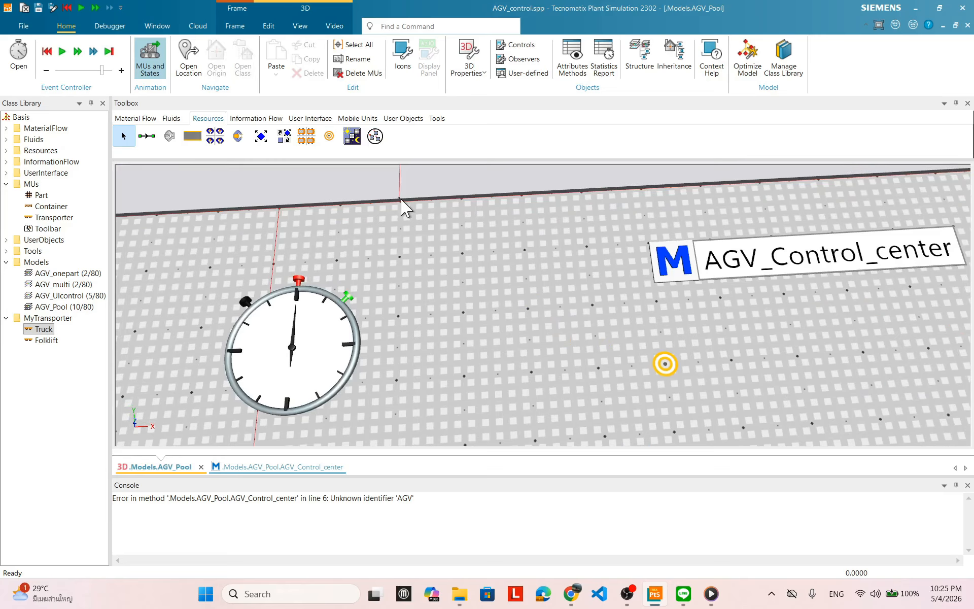
{"action": "left_click", "coordinate": [401, 205]}
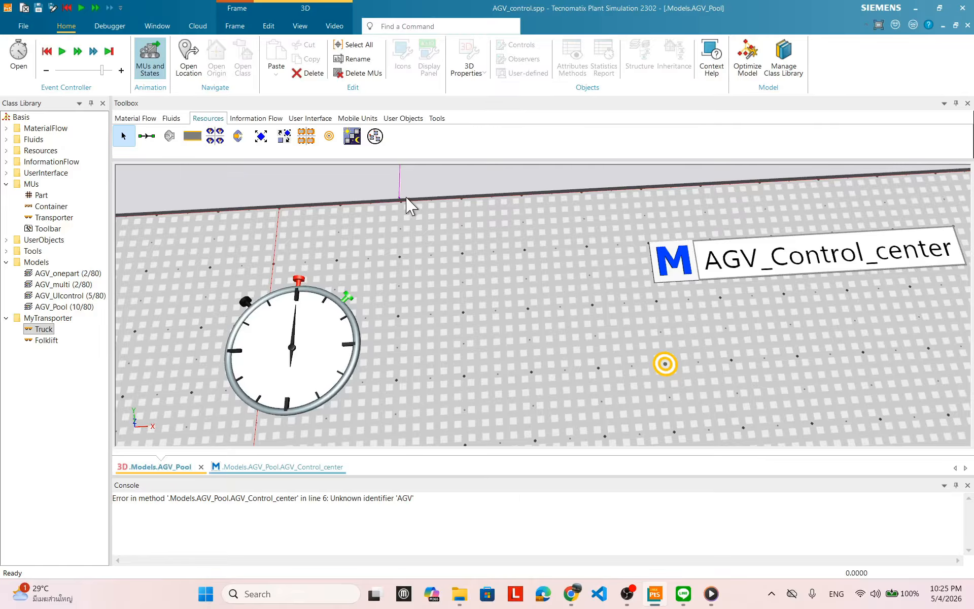
{"action": "double_click", "coordinate": [403, 203]}
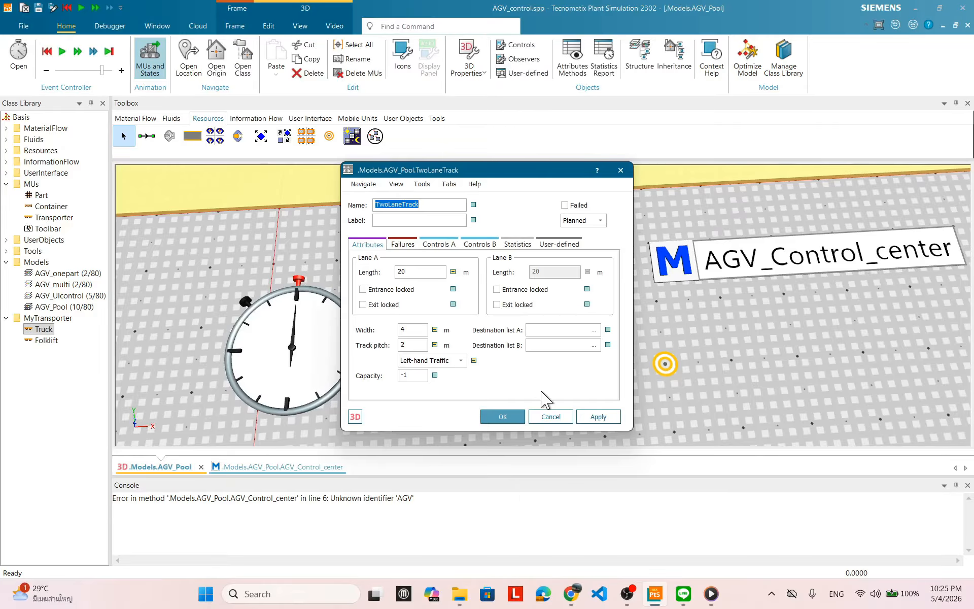
{"action": "left_click", "coordinate": [552, 417]}
Step: Set the lane A position of the existing TwoLaneTrack sensor to 7 m
{"action": "left_click", "coordinate": [444, 278]}
{"action": "left_click_drag", "start_coordinate": [455, 245], "coordinate": [550, 408]}
{"action": "left_click_drag", "start_coordinate": [497, 377], "coordinate": [493, 371]}
{"action": "scroll", "coordinate": [494, 371], "scroll_direction": "up", "scroll_amount": 2}
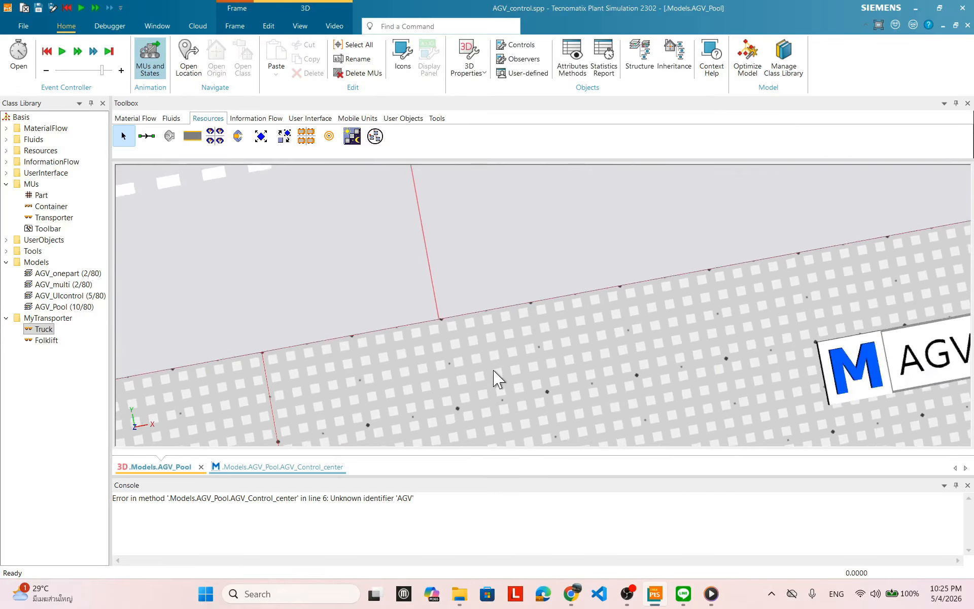
{"action": "scroll", "coordinate": [495, 377], "scroll_direction": "up", "scroll_amount": 3}
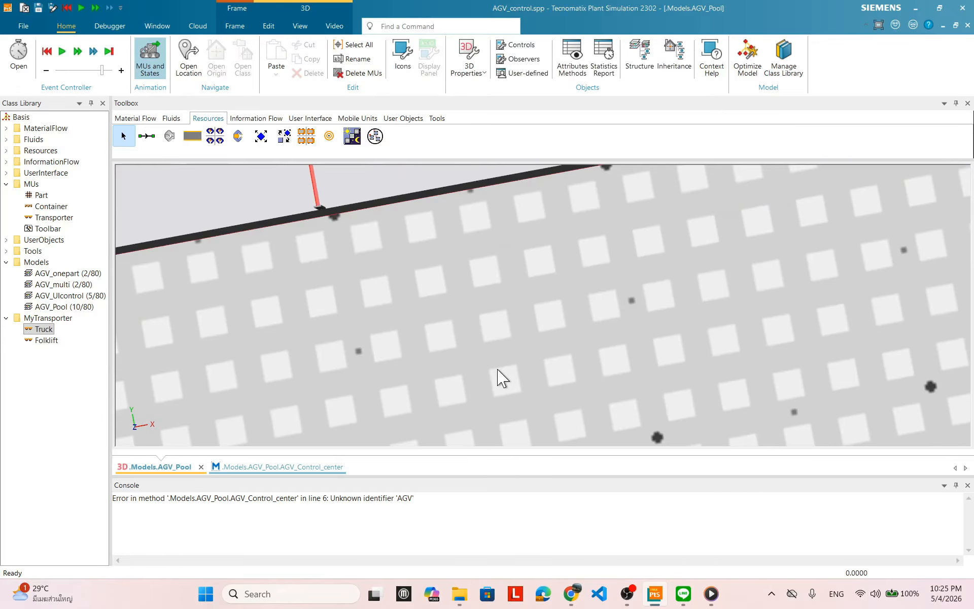
{"action": "double_click", "coordinate": [321, 213]}
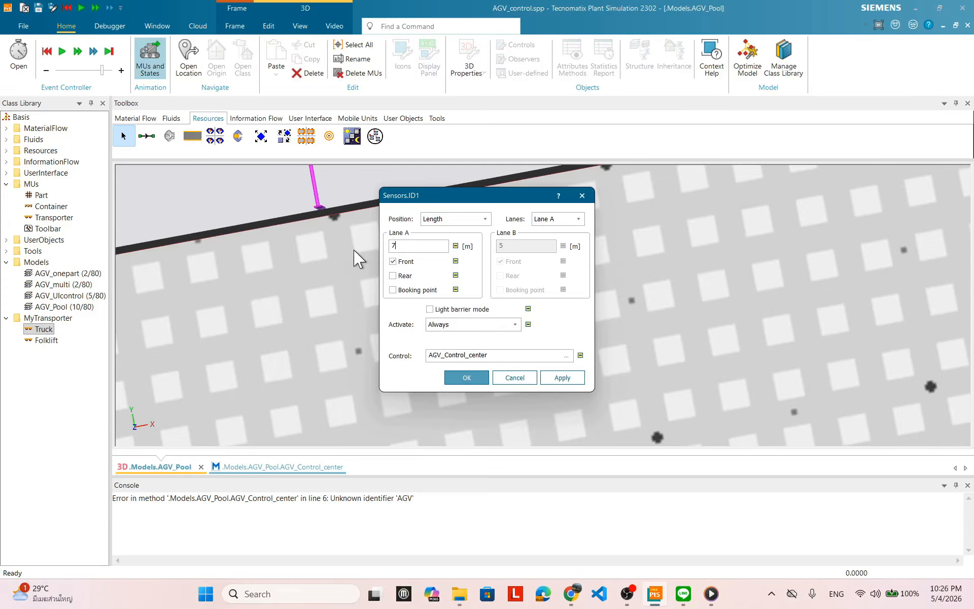
{"action": "left_click", "coordinate": [551, 379]}
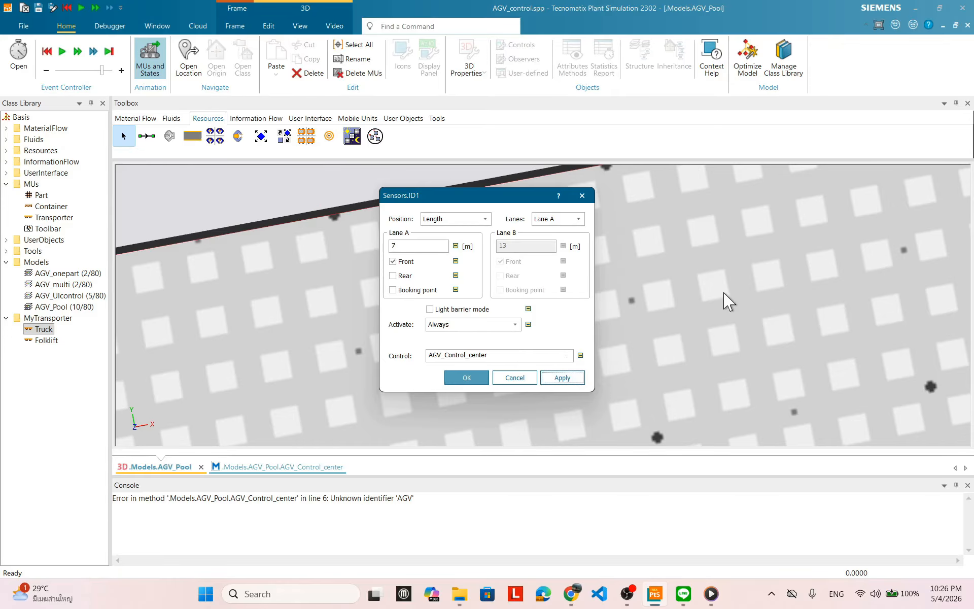
Step: Try the existing track sensor at a lane A position of 6 m
{"action": "scroll", "coordinate": [722, 301], "scroll_direction": "down", "scroll_amount": 5}
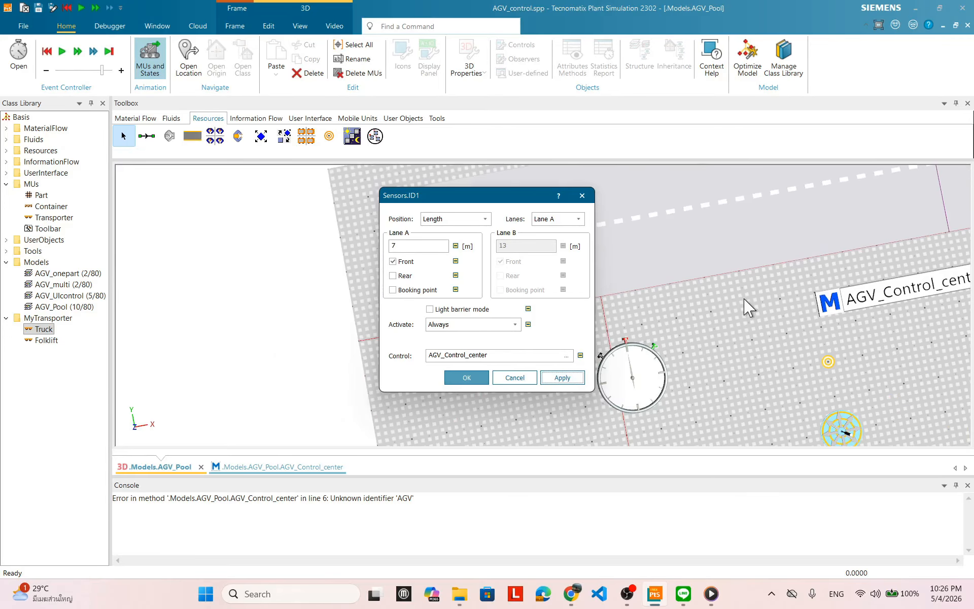
{"action": "left_click_drag", "start_coordinate": [746, 304], "coordinate": [561, 278]}
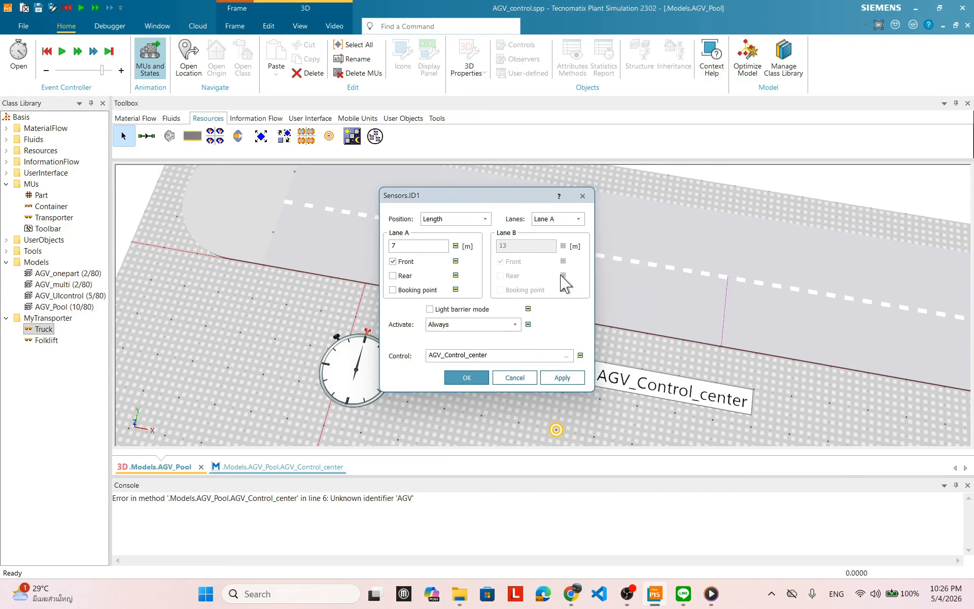
{"action": "scroll", "coordinate": [750, 370], "scroll_direction": "down", "scroll_amount": 3}
{"action": "scroll", "coordinate": [757, 390], "scroll_direction": "up", "scroll_amount": 2}
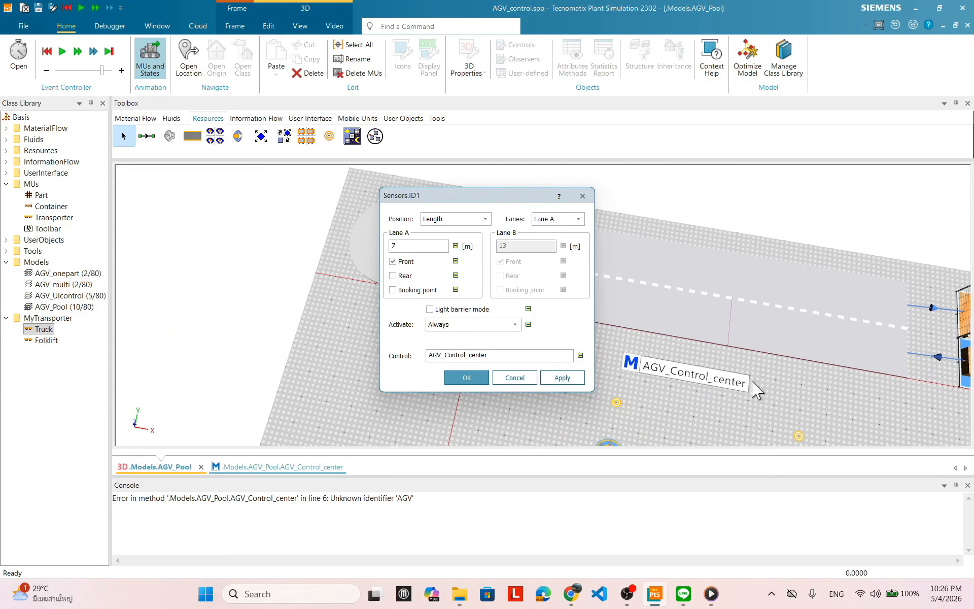
{"action": "left_click_drag", "start_coordinate": [710, 414], "coordinate": [858, 428]}
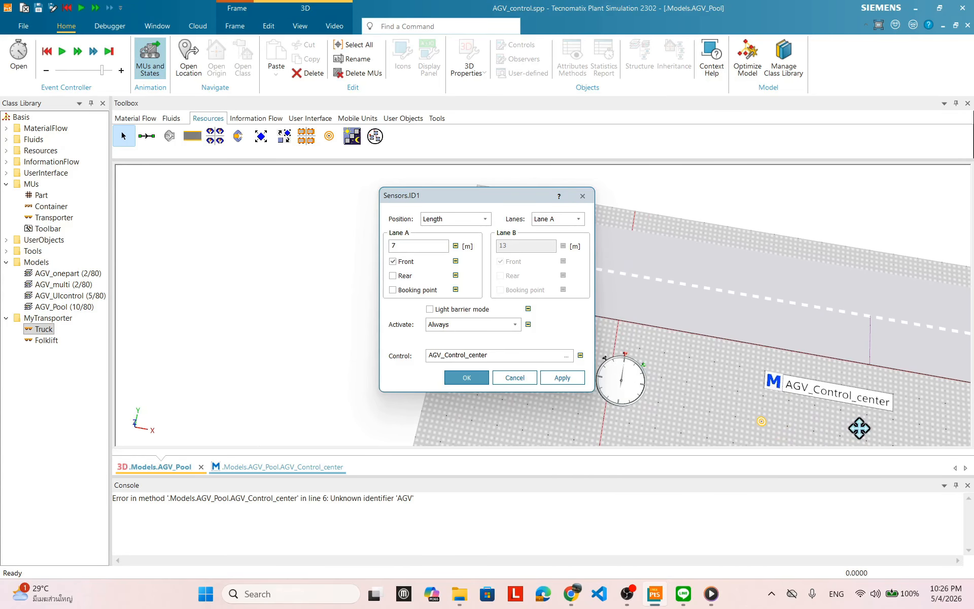
{"action": "scroll", "coordinate": [736, 404], "scroll_direction": "up", "scroll_amount": 1}
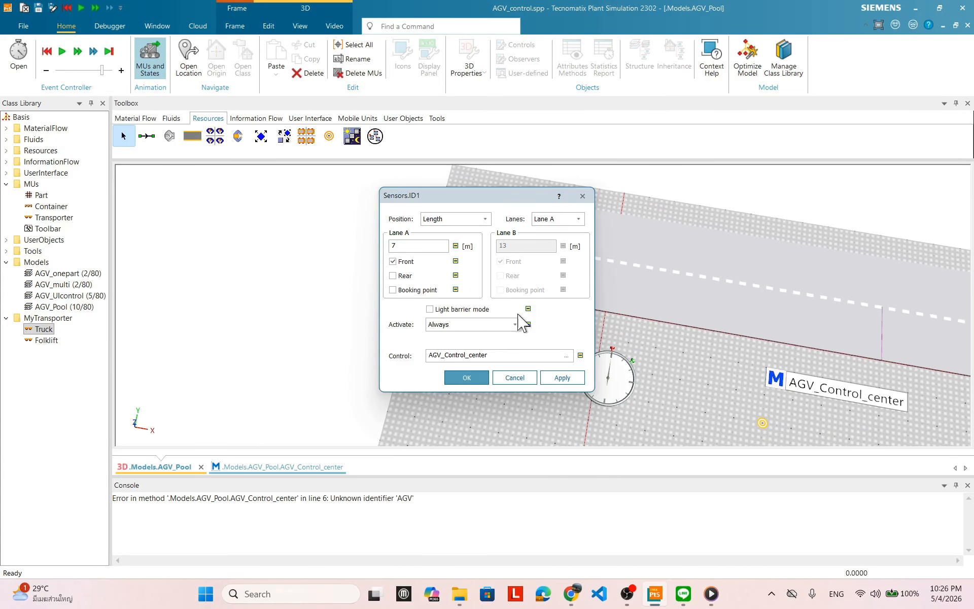
{"action": "left_click", "coordinate": [413, 246]}
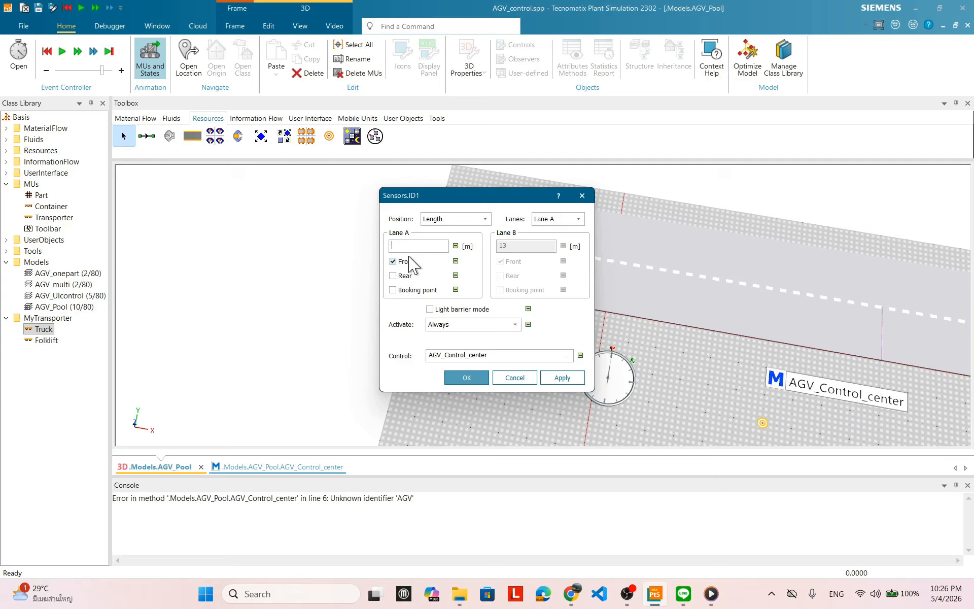
{"action": "left_click", "coordinate": [560, 378]}
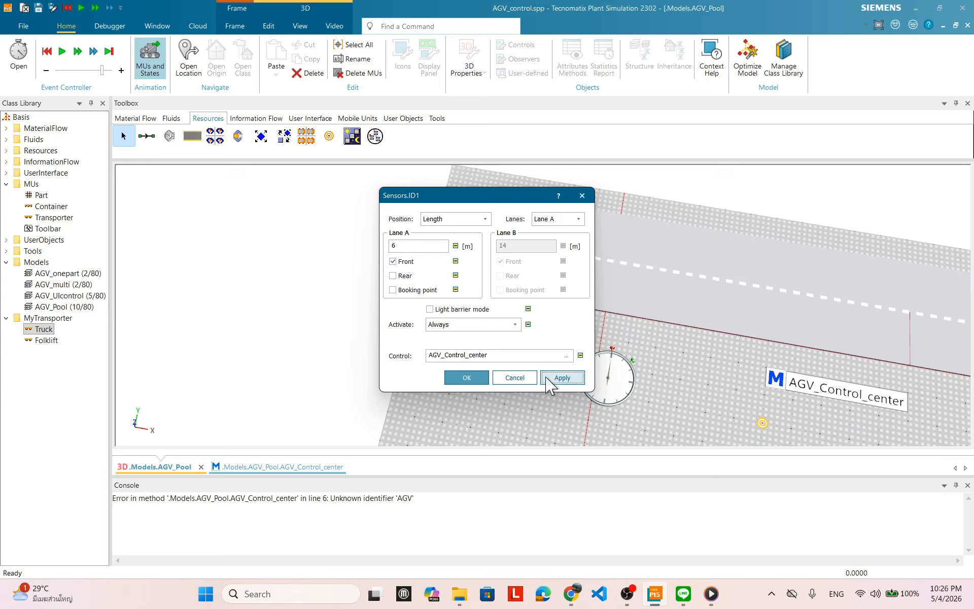
Step: Return the existing track sensor to 7 m in lane A and close its settings
{"action": "scroll", "coordinate": [771, 332], "scroll_direction": "down", "scroll_amount": 3}
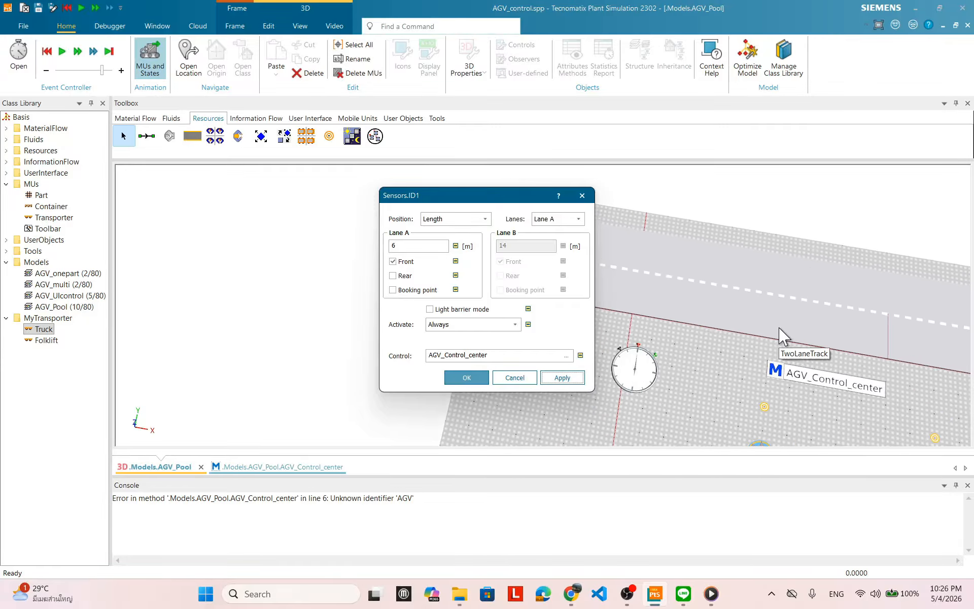
{"action": "scroll", "coordinate": [781, 335], "scroll_direction": "up", "scroll_amount": 3}
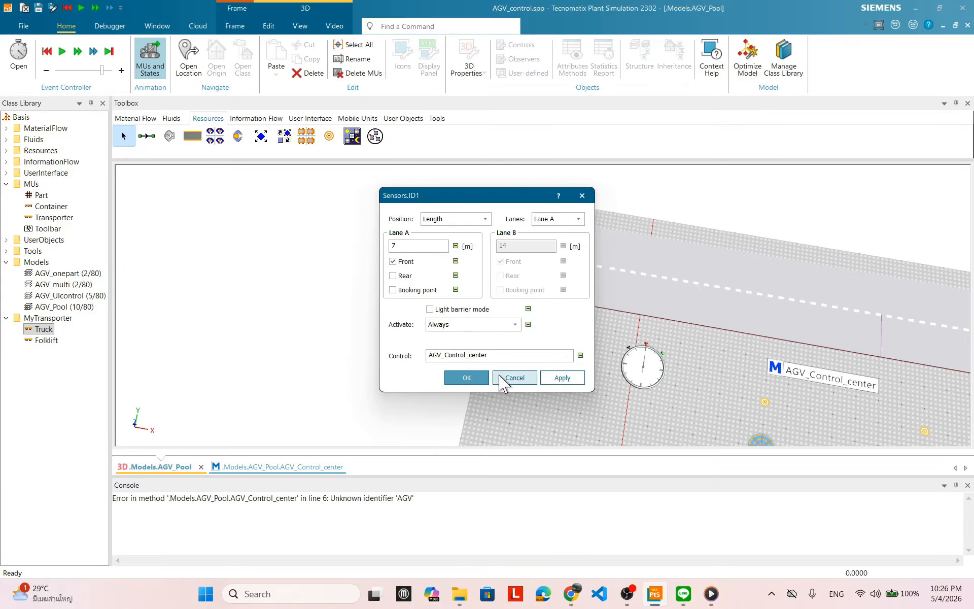
{"action": "left_click", "coordinate": [560, 382]}
{"action": "left_click", "coordinate": [464, 379]}
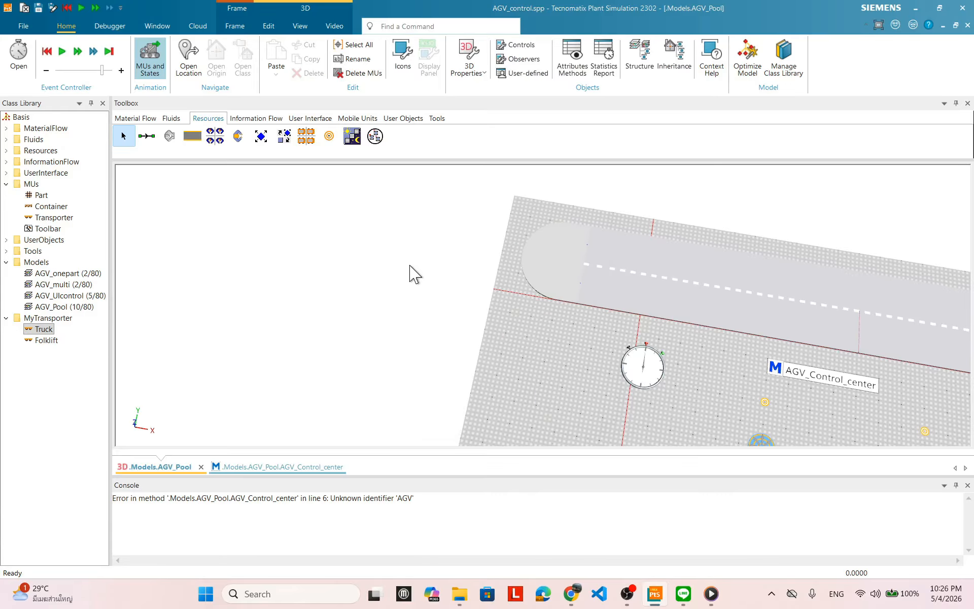
Step: Create a new sensor on the TwoLaneTrack, assign it to Lane A and position it near the track's rounded end
{"action": "left_click_drag", "start_coordinate": [410, 273], "coordinate": [477, 287]}
{"action": "scroll", "coordinate": [794, 352], "scroll_direction": "up", "scroll_amount": 2}
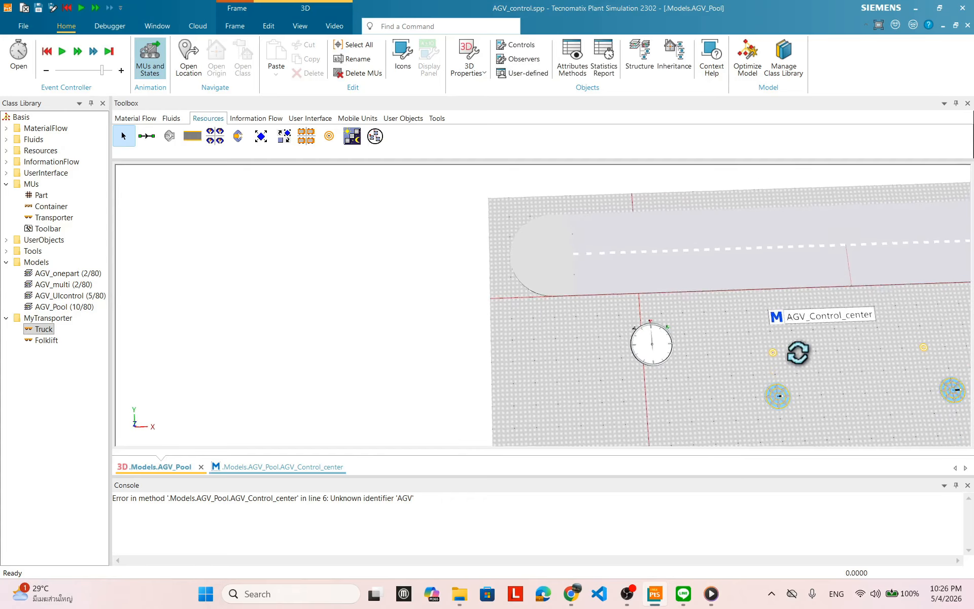
{"action": "scroll", "coordinate": [796, 357], "scroll_direction": "down", "scroll_amount": 2}
{"action": "left_click", "coordinate": [692, 302]}
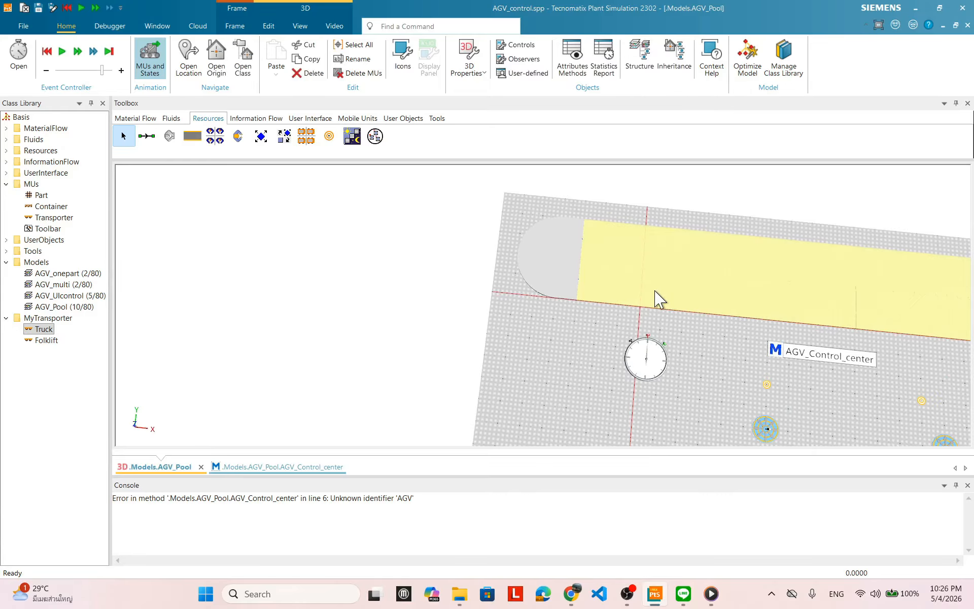
{"action": "right_click", "coordinate": [657, 299]}
{"action": "left_click", "coordinate": [692, 300]}
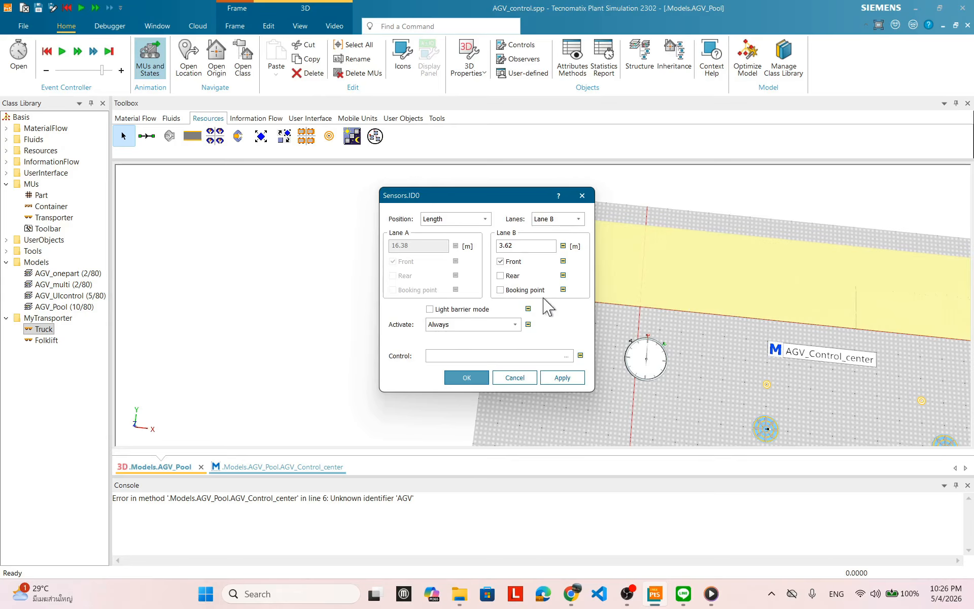
{"action": "left_click", "coordinate": [561, 377]}
{"action": "left_click", "coordinate": [556, 218]}
{"action": "left_click", "coordinate": [564, 232]}
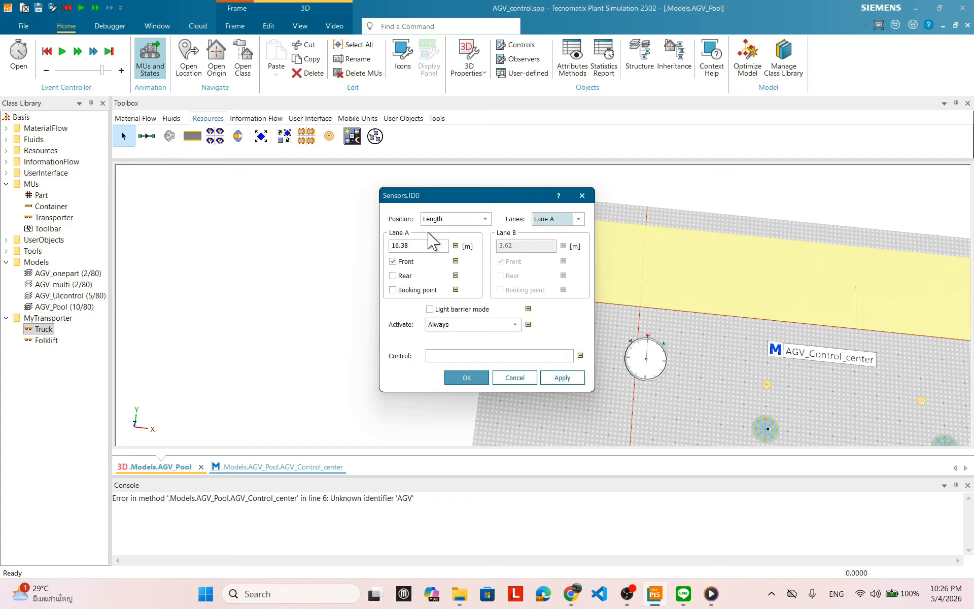
{"action": "left_click_drag", "start_coordinate": [423, 245], "coordinate": [389, 242]}
{"action": "left_click", "coordinate": [562, 378]}
{"action": "left_click", "coordinate": [466, 378]}
{"action": "left_click", "coordinate": [635, 381]}
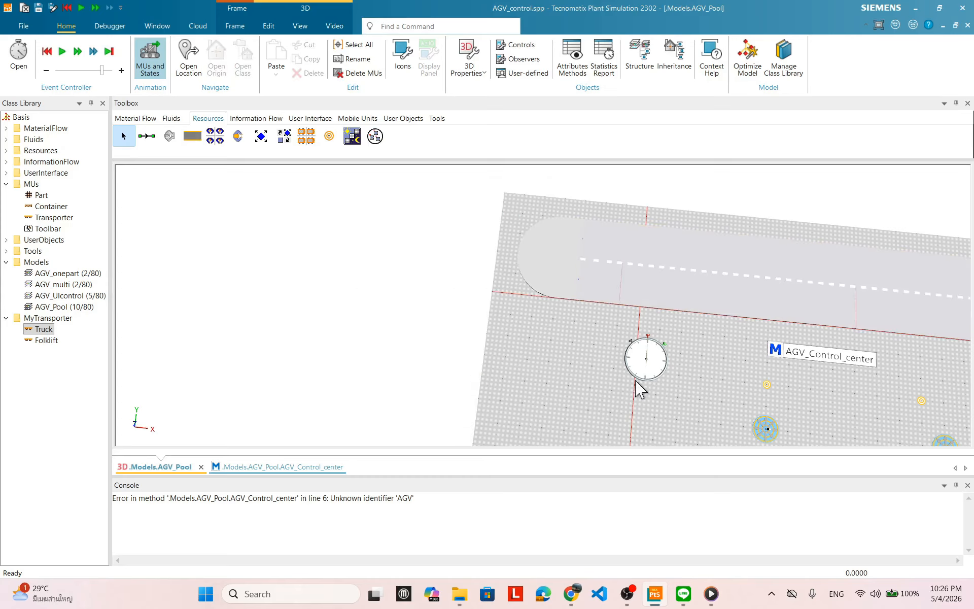
Step: Move the event controller to the free floor beside the track's rounded end
{"action": "scroll", "coordinate": [639, 409], "scroll_direction": "down", "scroll_amount": 1}
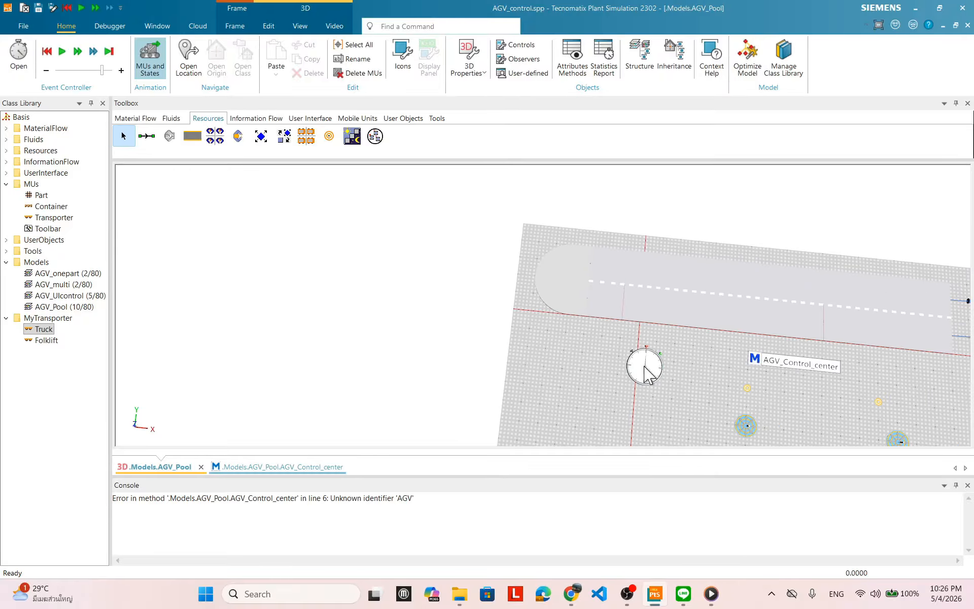
{"action": "left_click_drag", "start_coordinate": [645, 365], "coordinate": [562, 350]}
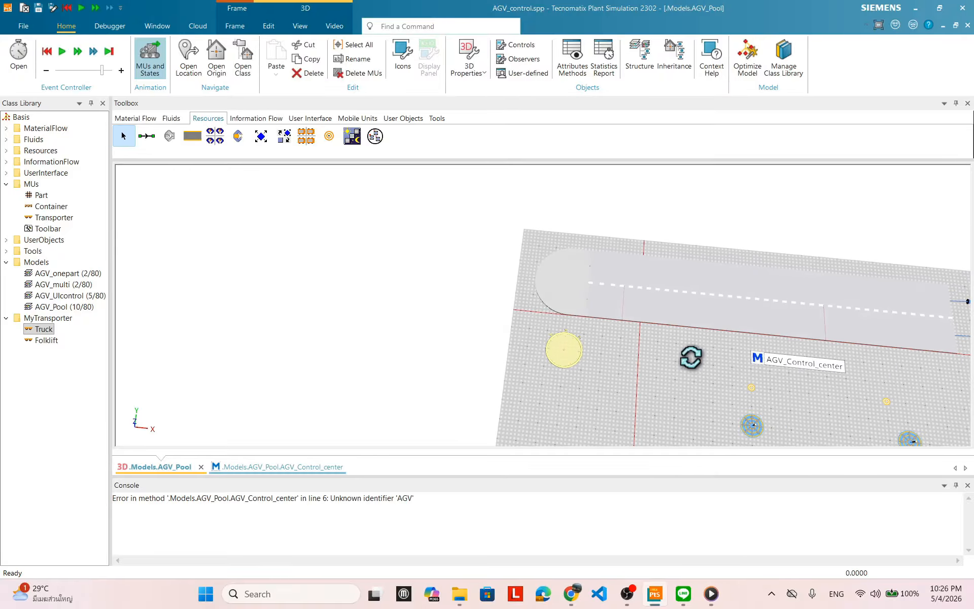
{"action": "left_click_drag", "start_coordinate": [749, 398], "coordinate": [538, 307]}
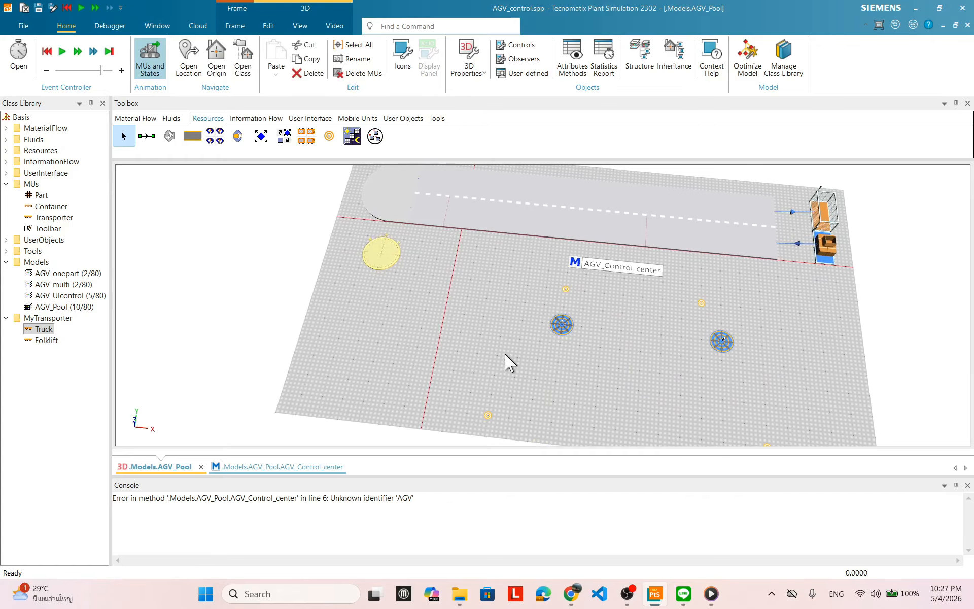
{"action": "left_click_drag", "start_coordinate": [509, 362], "coordinate": [512, 354]}
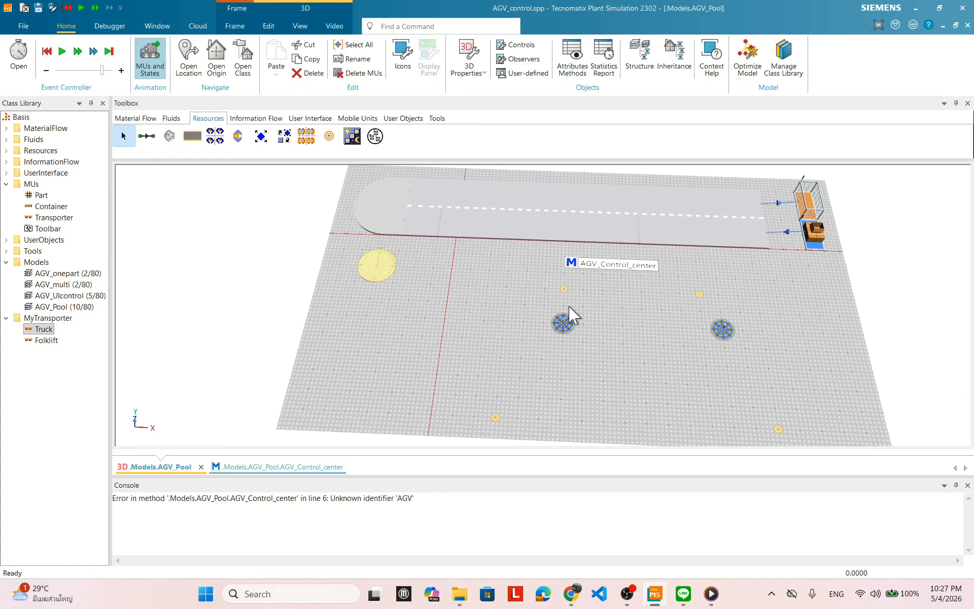
Step: Shift the first AGVPool and its two markers toward the track's rounded-end side, bringing the pool and its upper marker closer to the track
{"action": "left_click_drag", "start_coordinate": [565, 291], "coordinate": [505, 279]}
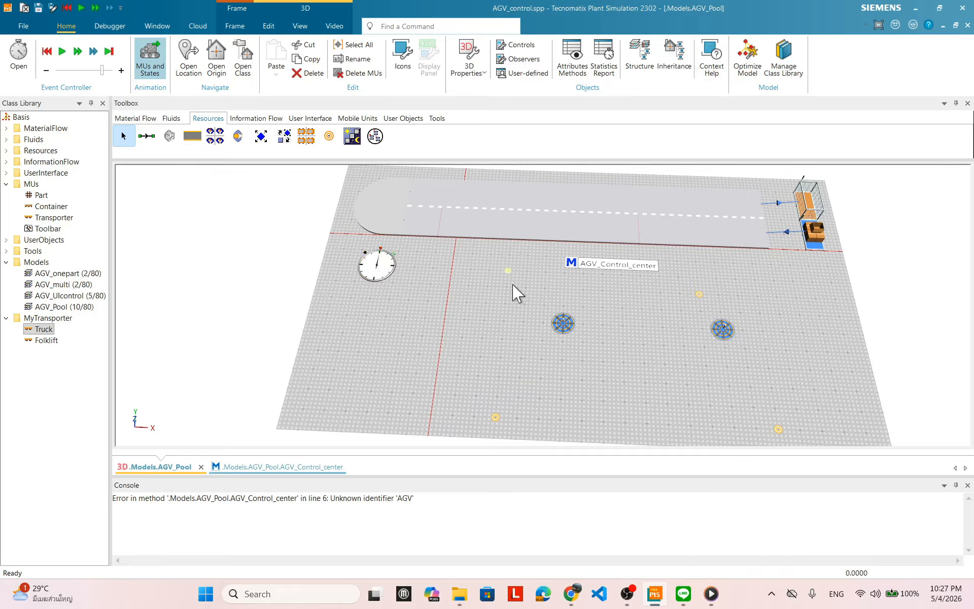
{"action": "left_click_drag", "start_coordinate": [562, 323], "coordinate": [506, 313]}
{"action": "left_click_drag", "start_coordinate": [495, 417], "coordinate": [451, 415]}
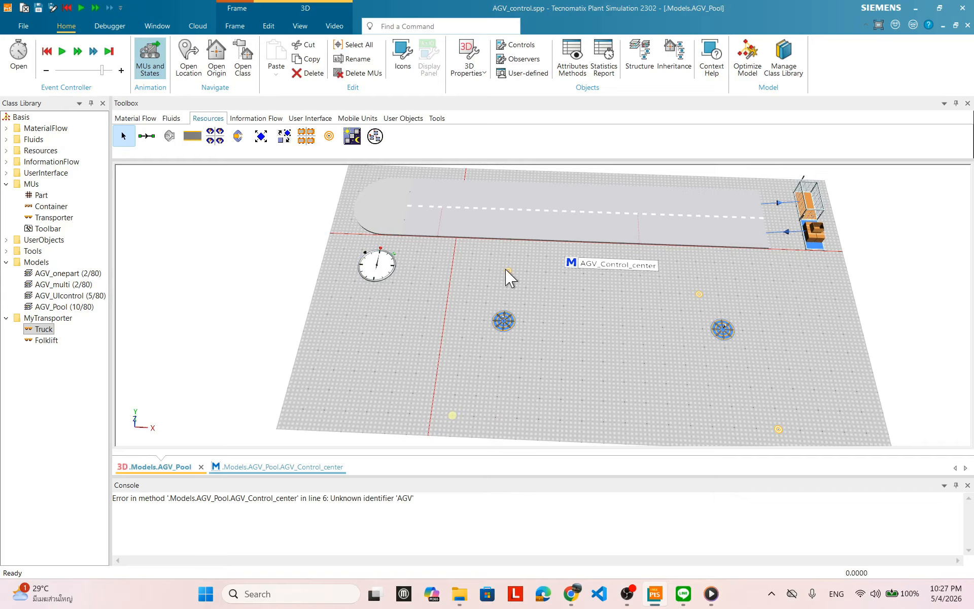
{"action": "left_click_drag", "start_coordinate": [508, 272], "coordinate": [477, 253]}
{"action": "left_click_drag", "start_coordinate": [508, 333], "coordinate": [480, 308]}
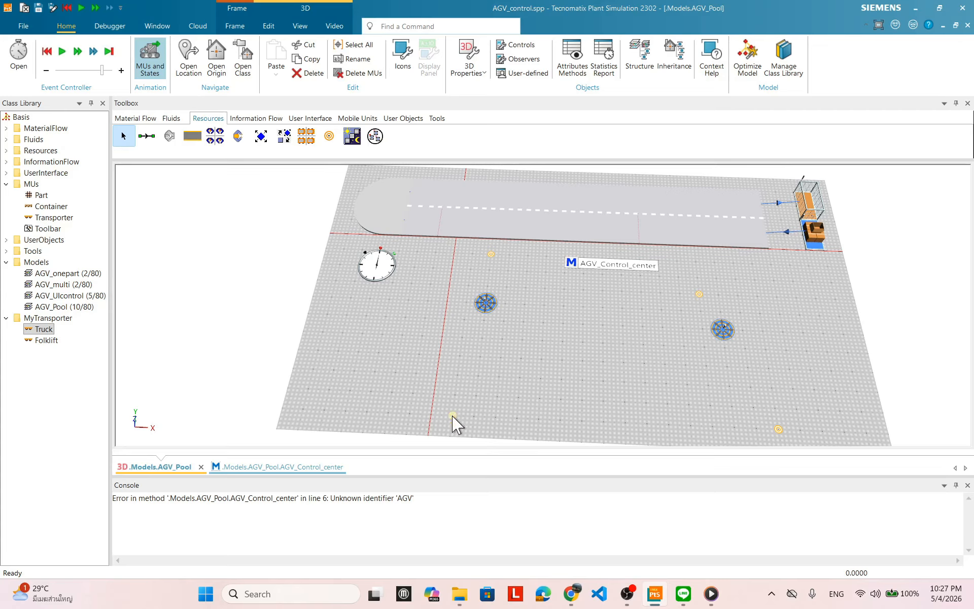
Step: Move the AGV_Control_center method toward the middle of the floor, and bring the second AGVPool and marker M3 closer to the track
{"action": "mouse_move", "coordinate": [700, 293]}
{"action": "left_mouse_down"}
{"action": "mouse_move", "coordinate": [638, 257]}
{"action": "mouse_move", "coordinate": [653, 265]}
{"action": "mouse_move", "coordinate": [619, 265]}
{"action": "mouse_move", "coordinate": [582, 290]}
{"action": "mouse_move", "coordinate": [601, 345]}
{"action": "left_mouse_up"}
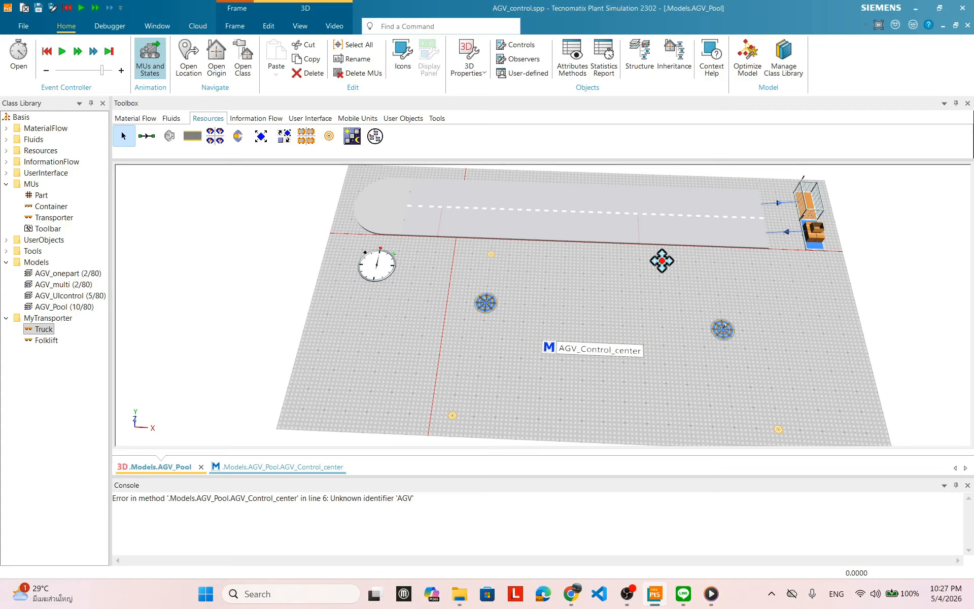
{"action": "left_click_drag", "start_coordinate": [658, 260], "coordinate": [677, 260]}
{"action": "left_click_drag", "start_coordinate": [728, 336], "coordinate": [622, 308]}
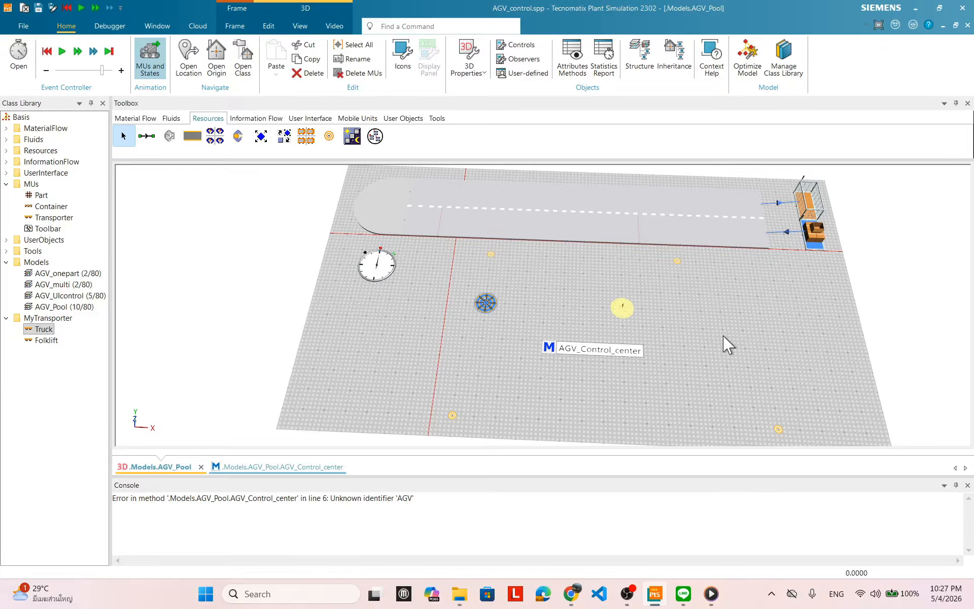
Step: Move marker M4 along the lower floor toward the first AGVPool's side, closer to the second AGVPool
{"action": "left_click", "coordinate": [718, 353]}
{"action": "left_click_drag", "start_coordinate": [778, 429], "coordinate": [715, 424]}
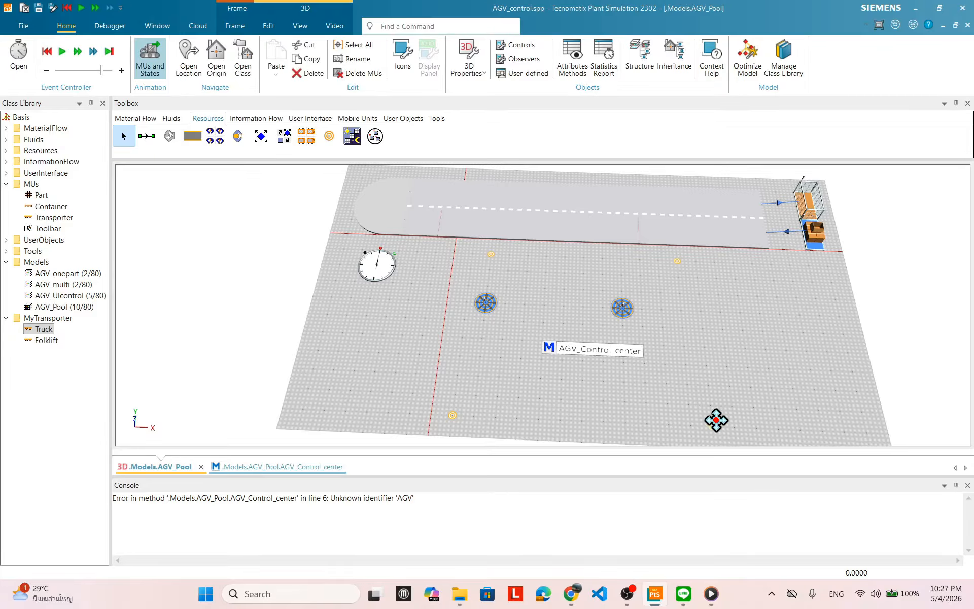
{"action": "left_click", "coordinate": [751, 376]}
{"action": "left_click_drag", "start_coordinate": [690, 338], "coordinate": [621, 396]}
{"action": "left_click_drag", "start_coordinate": [695, 419], "coordinate": [650, 393]}
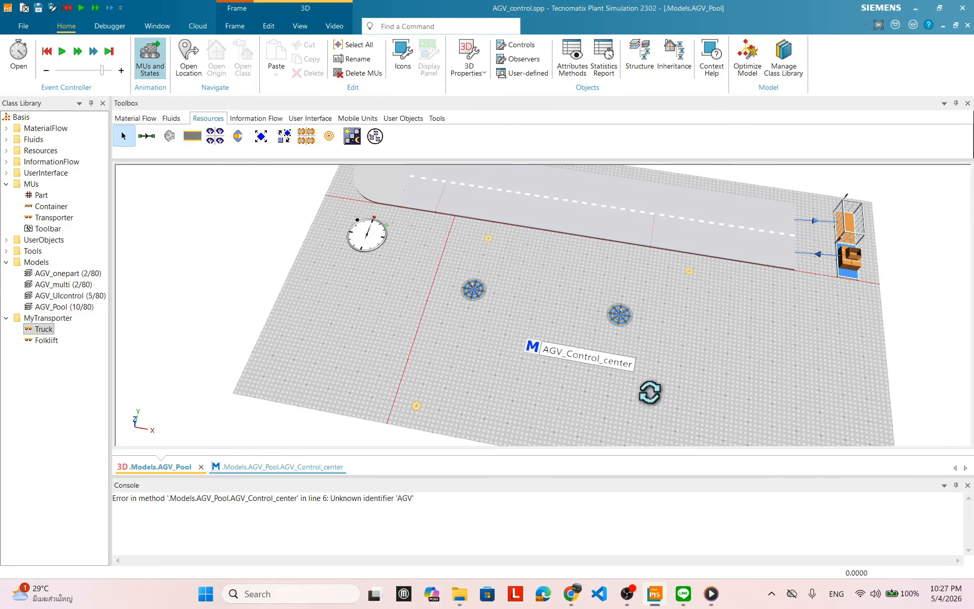
{"action": "left_click_drag", "start_coordinate": [680, 441], "coordinate": [668, 387]}
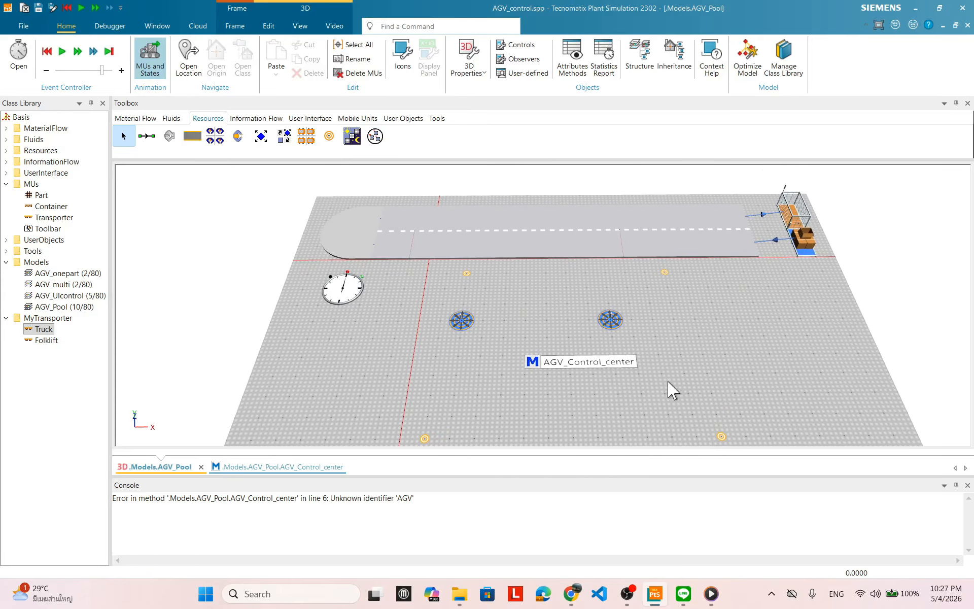
Step: Open the AGV_Control_center method and tile its code window vertically beside the AGV_Pool 3D model
{"action": "double_click", "coordinate": [597, 363]}
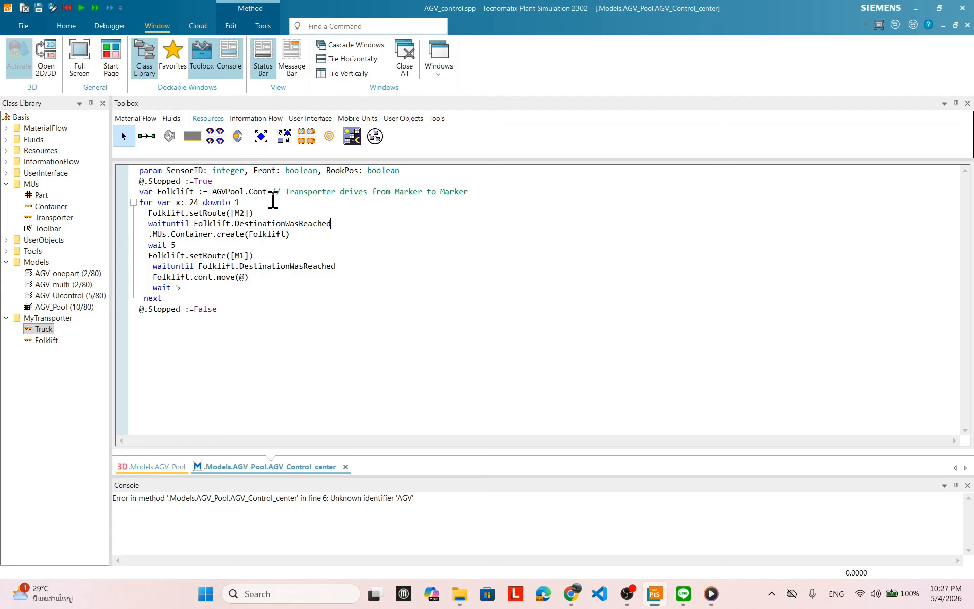
{"action": "left_click", "coordinate": [168, 466]}
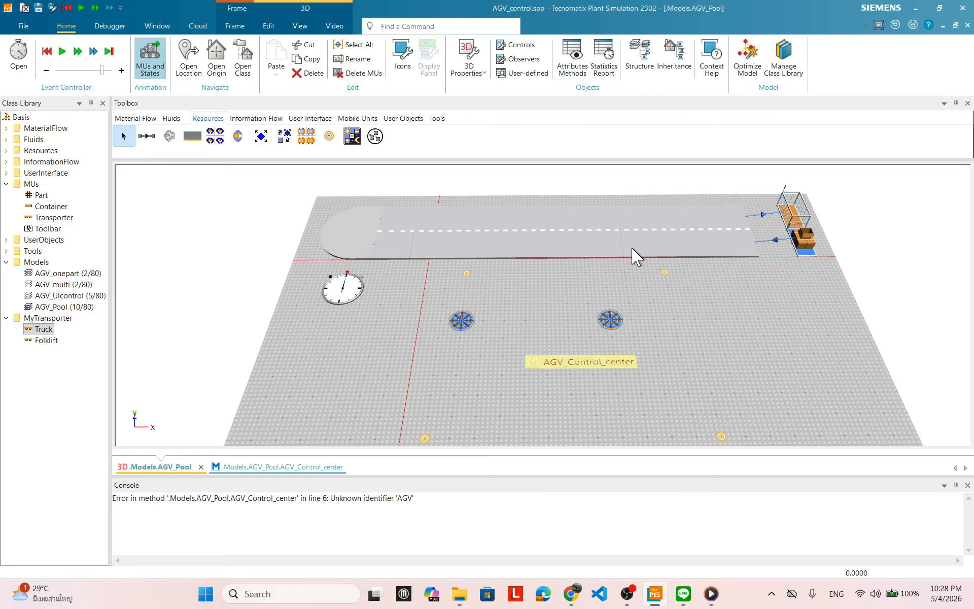
{"action": "left_click", "coordinate": [699, 327]}
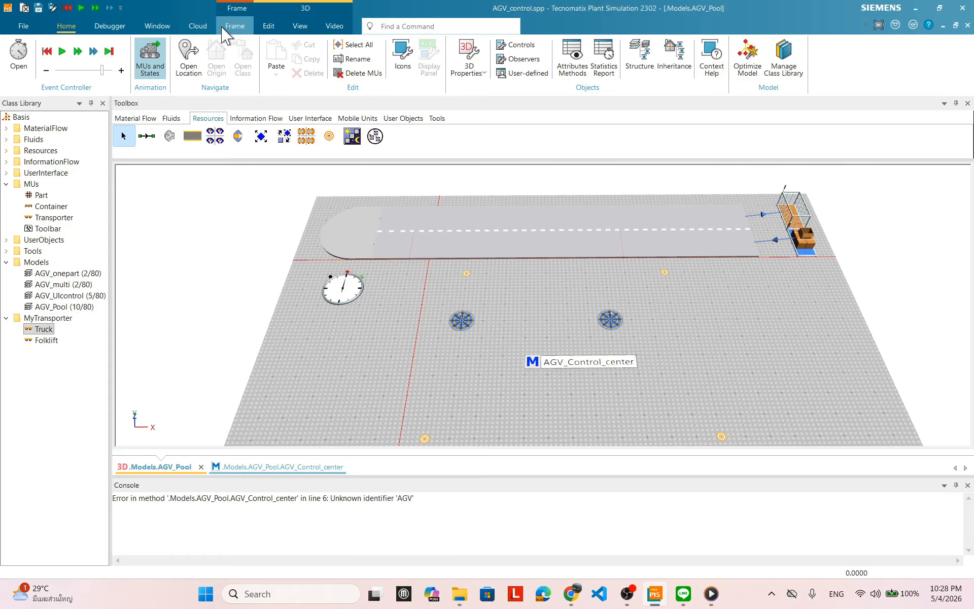
{"action": "left_click", "coordinate": [163, 30]}
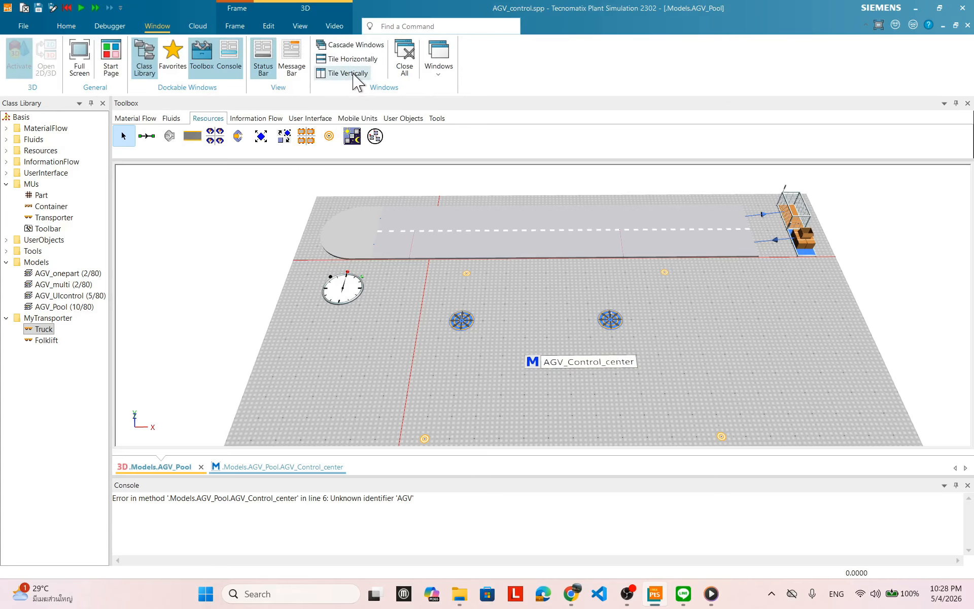
{"action": "left_click", "coordinate": [334, 73]}
{"action": "left_click", "coordinate": [756, 341]}
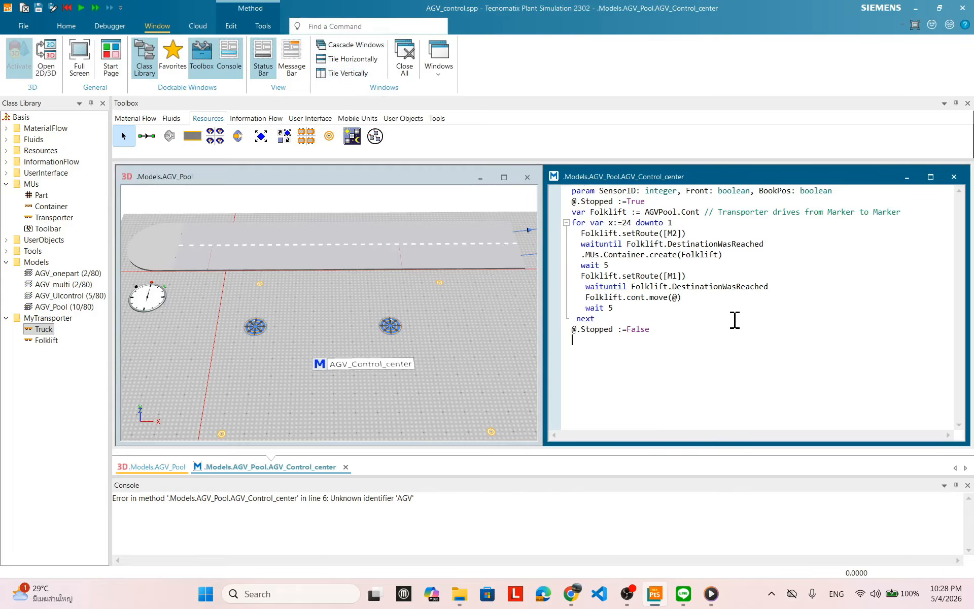
{"action": "left_click", "coordinate": [341, 176]}
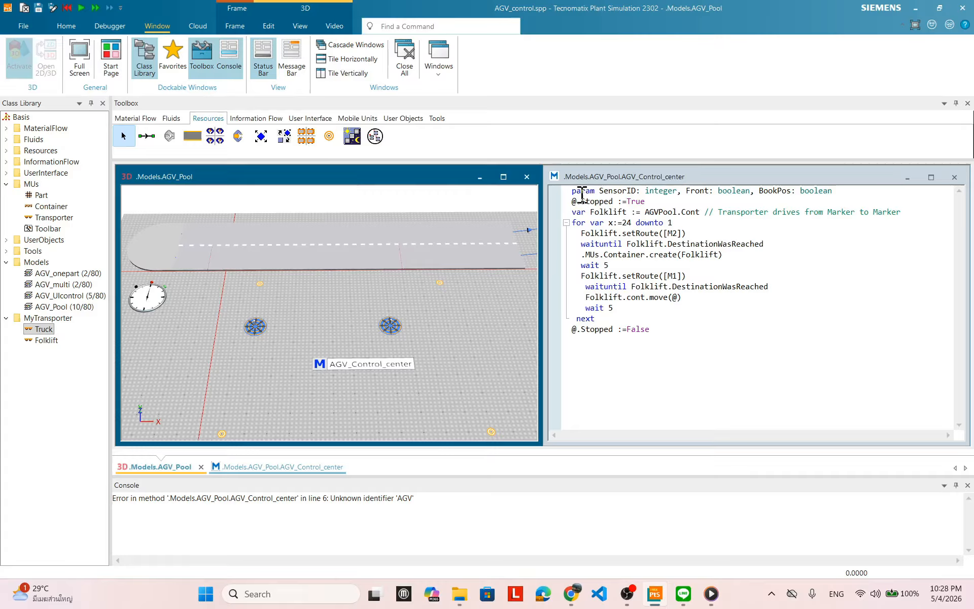
{"action": "left_click", "coordinate": [610, 182]}
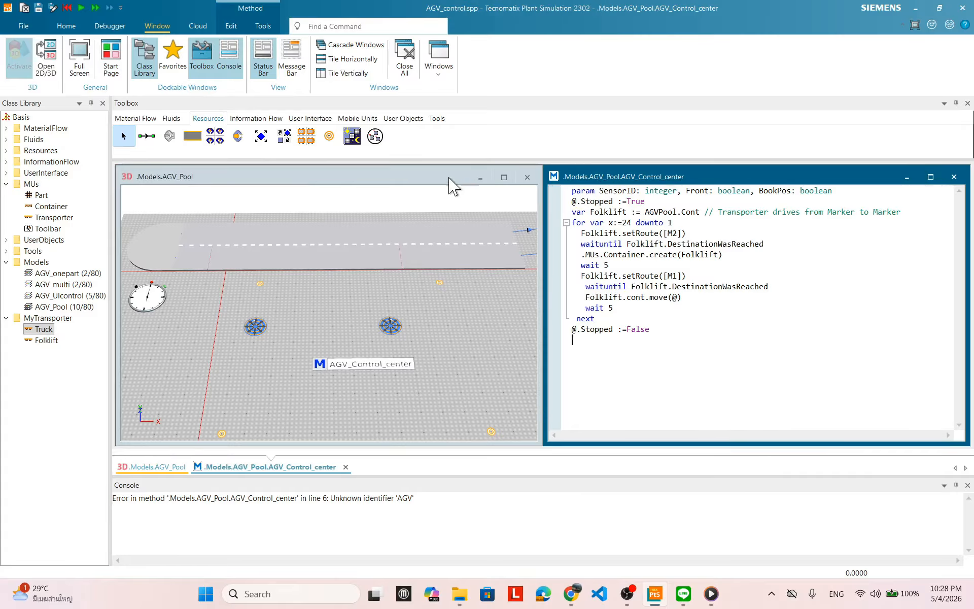
{"action": "left_click_drag", "start_coordinate": [451, 183], "coordinate": [457, 183]}
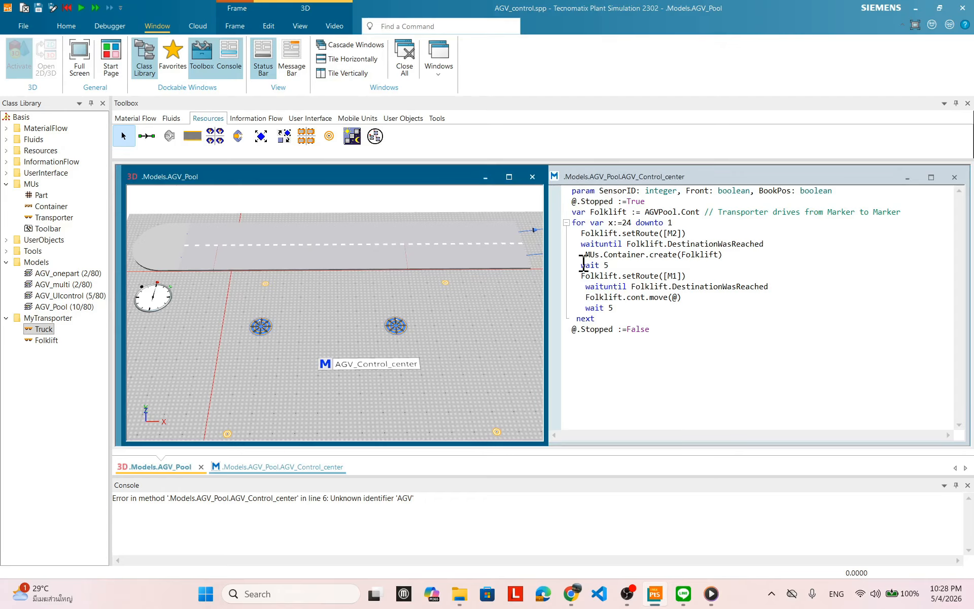
{"action": "left_click", "coordinate": [673, 178]}
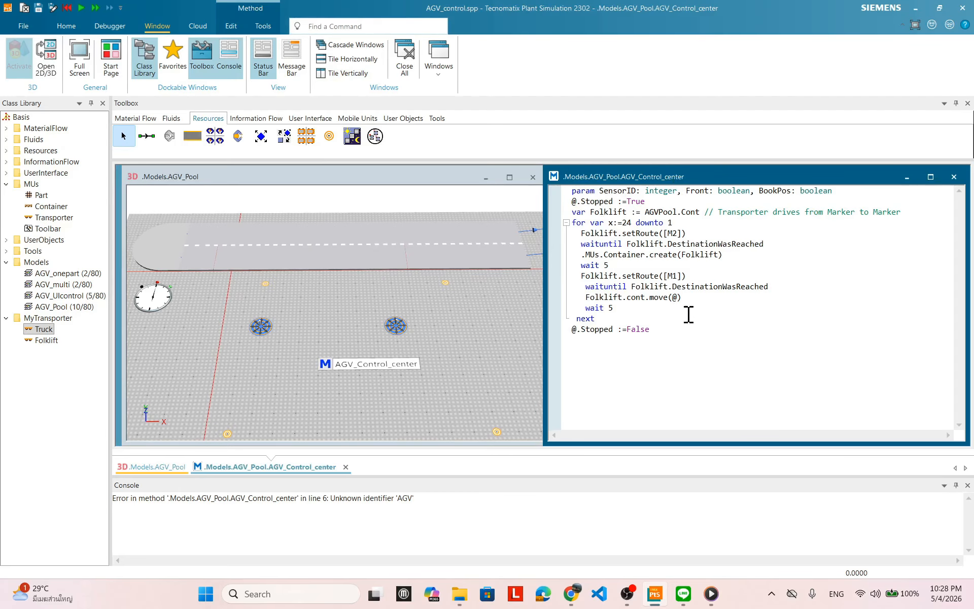
{"action": "left_click", "coordinate": [416, 178]}
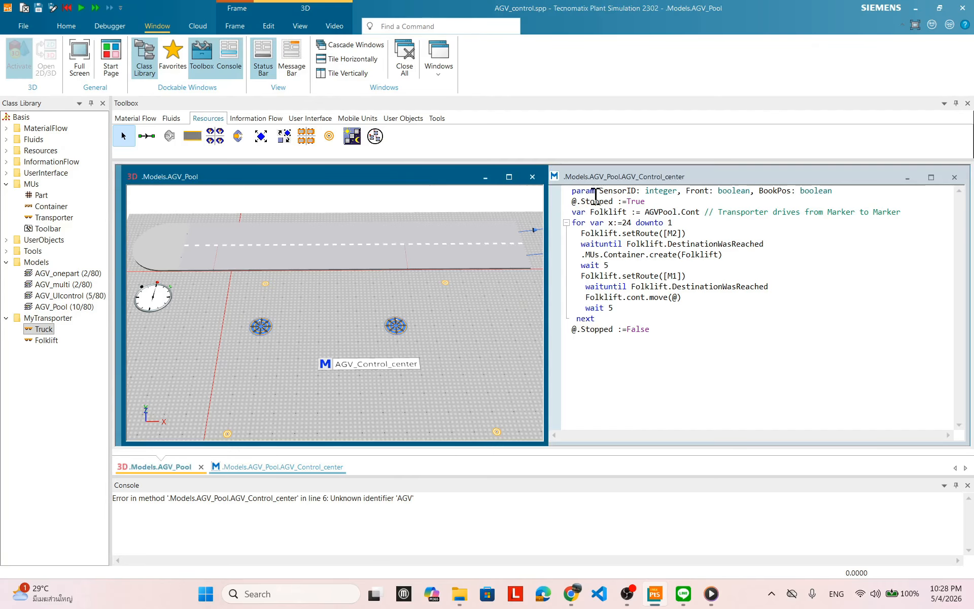
Step: Clear all messages from the console
{"action": "right_click", "coordinate": [720, 526]}
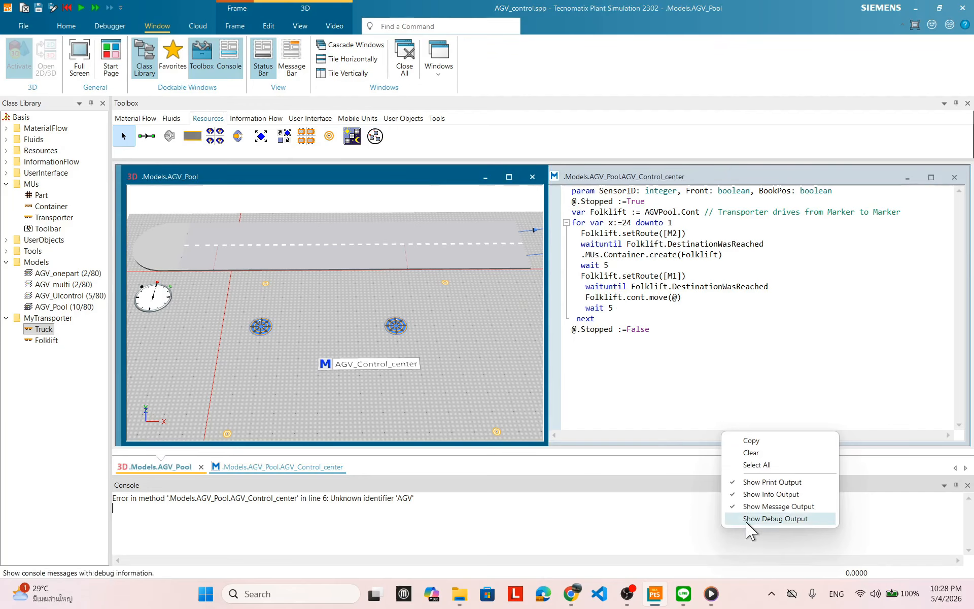
{"action": "left_click", "coordinate": [759, 453]}
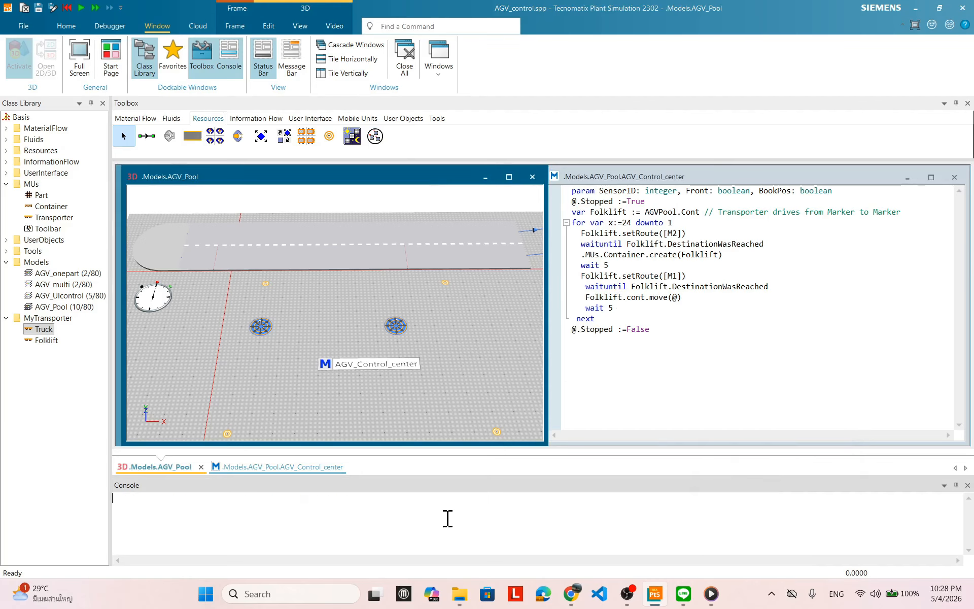
{"action": "left_click", "coordinate": [739, 603]}
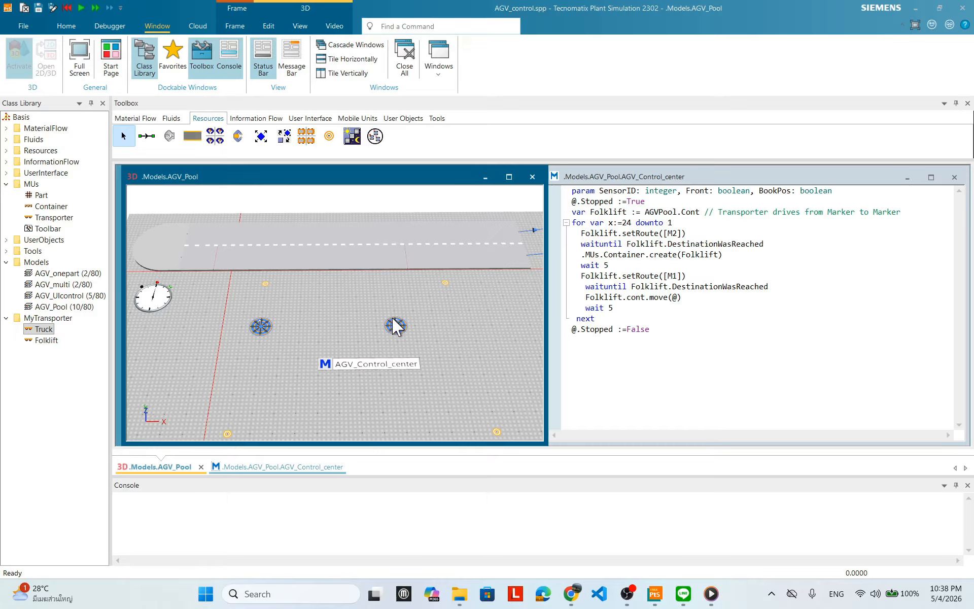
Step: Reposition the second AGVPool farther from the first, just below marker M3, with marker M4 shifted slightly closer to it
{"action": "left_click_drag", "start_coordinate": [402, 333], "coordinate": [475, 326]}
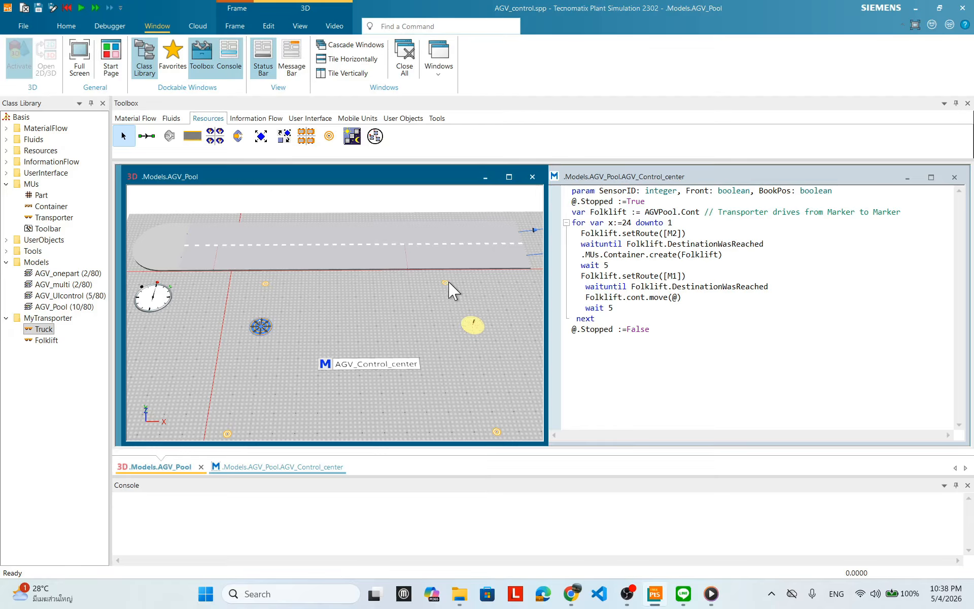
{"action": "left_click", "coordinate": [485, 290]}
{"action": "left_click_drag", "start_coordinate": [468, 325], "coordinate": [429, 325]}
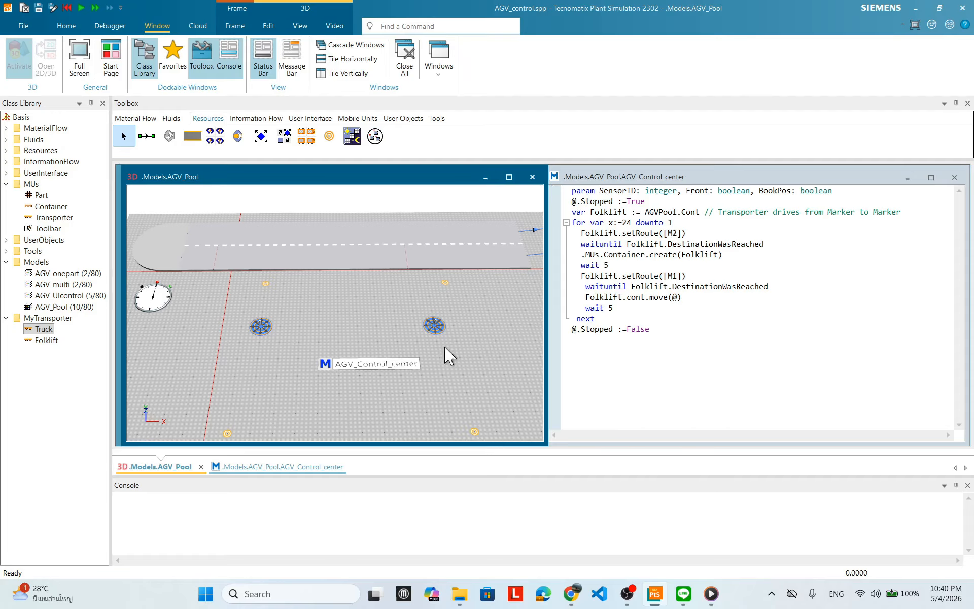
Step: Duplicate the whole "for var x:=24 downto 1" loop below the final @.Stopped :=False line, leaving an empty line between
{"action": "left_click", "coordinate": [694, 328]}
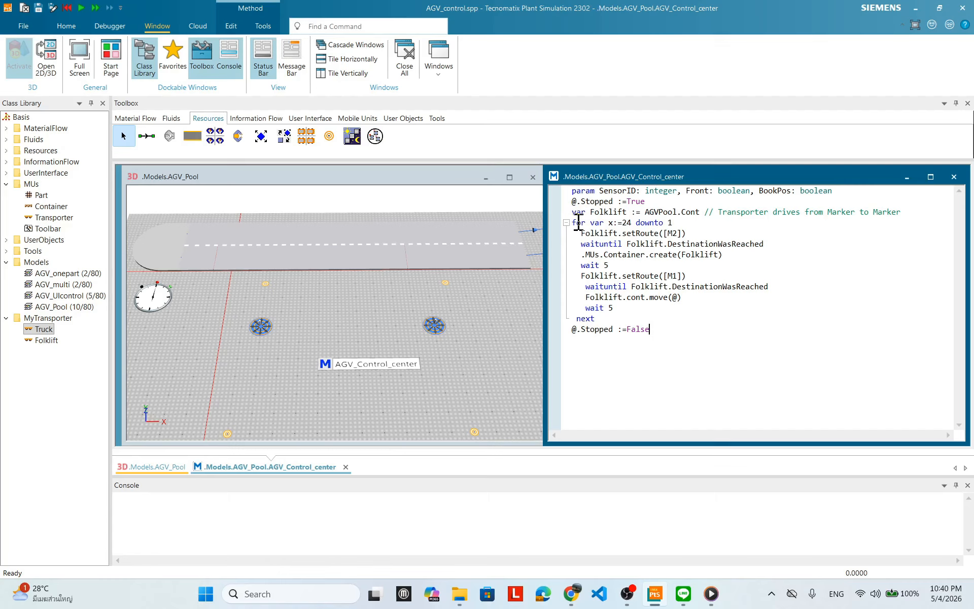
{"action": "left_click_drag", "start_coordinate": [573, 222], "coordinate": [618, 315]}
{"action": "key", "text": "ctrl+c"}
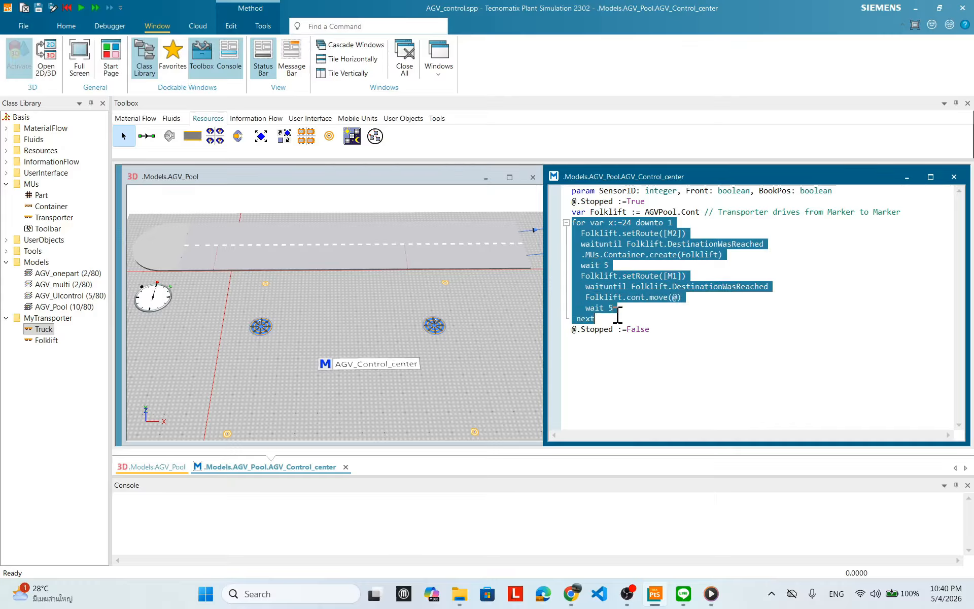
{"action": "left_click", "coordinate": [600, 355]}
{"action": "key", "text": "Return"}
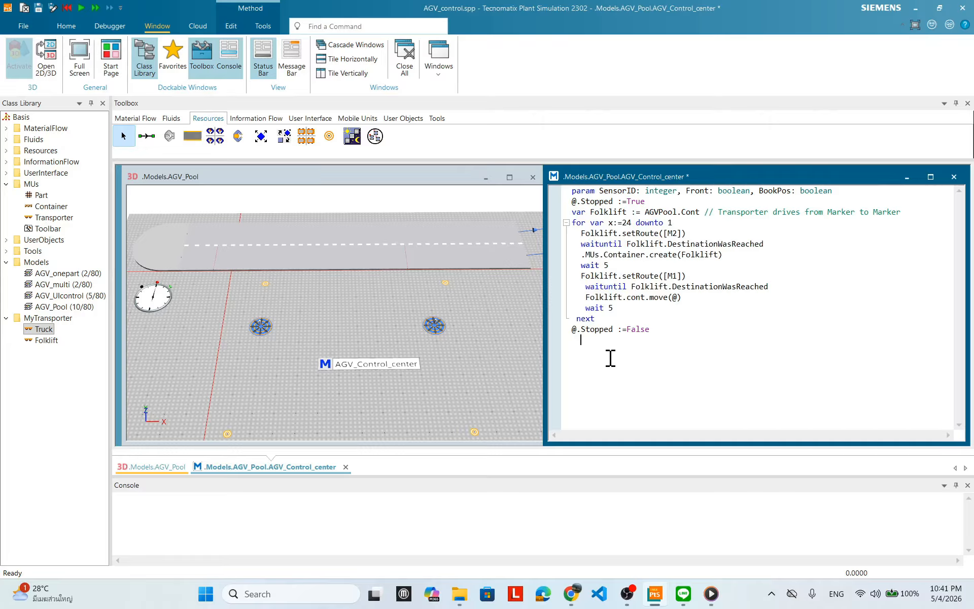
{"action": "key", "text": "ctrl+v"}
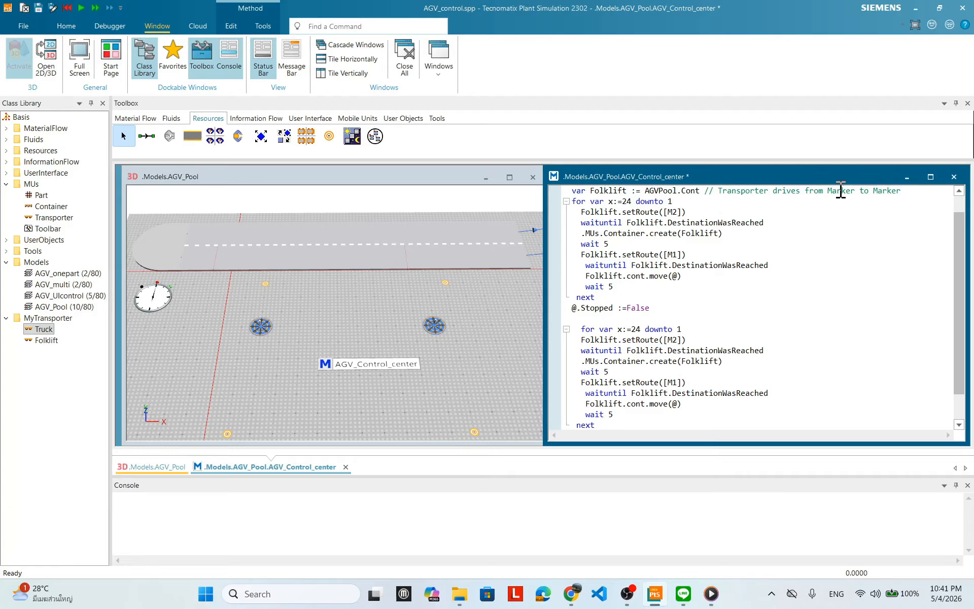
{"action": "key", "text": "Return"}
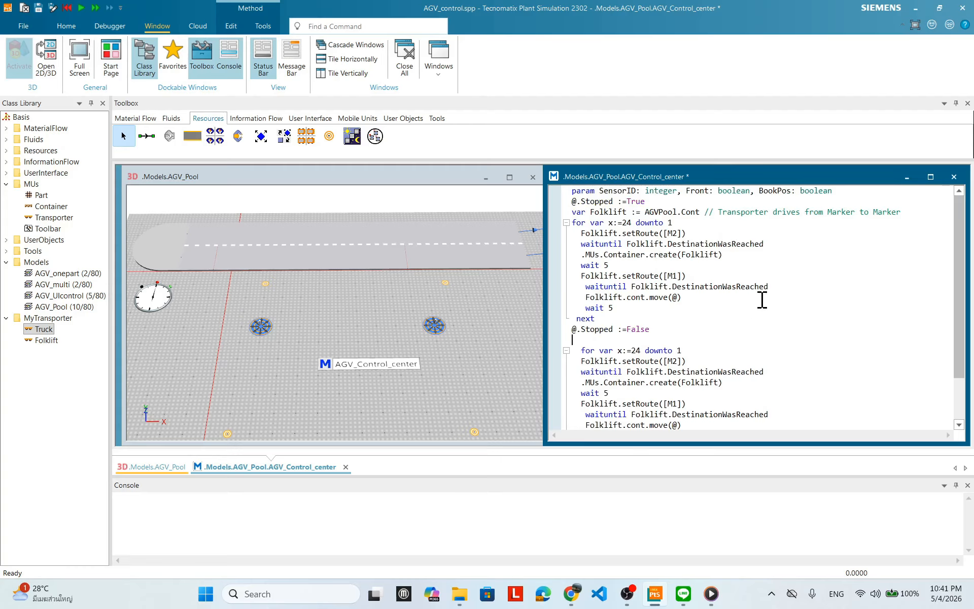
Step: Insert the comment "--Dumb all pallet to M4 from the truck" on a new line above the first loop
{"action": "left_click", "coordinate": [923, 215]}
{"action": "key", "text": "Return"}
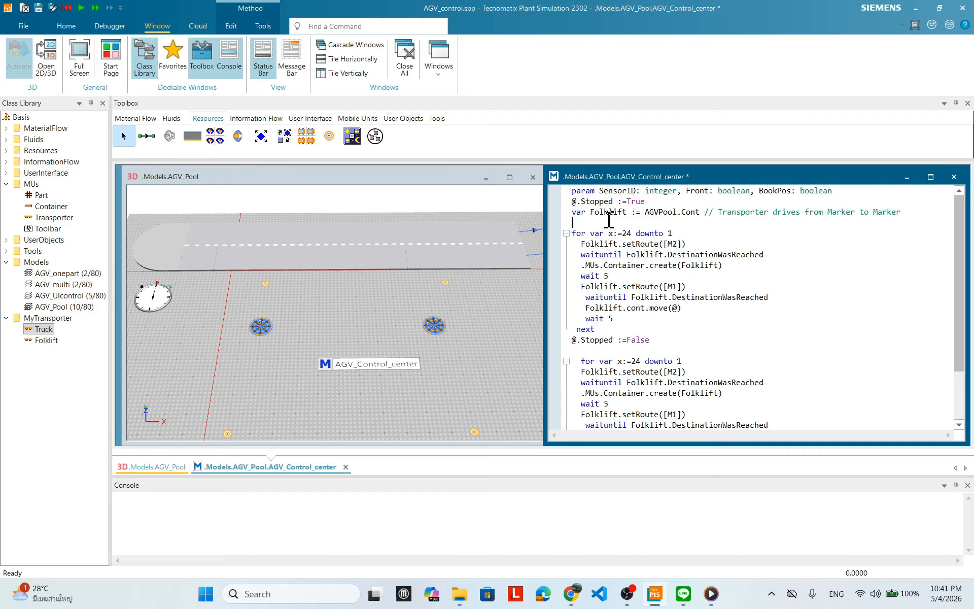
{"action": "type", "text": "Dum"}
{"action": "key", "text": "BackSpace"}
{"action": "key", "text": "BackSpace"}
{"action": "type", "text": "--"}
{"action": "left_click", "coordinate": [714, 221]}
{"action": "type", "text": "for "}
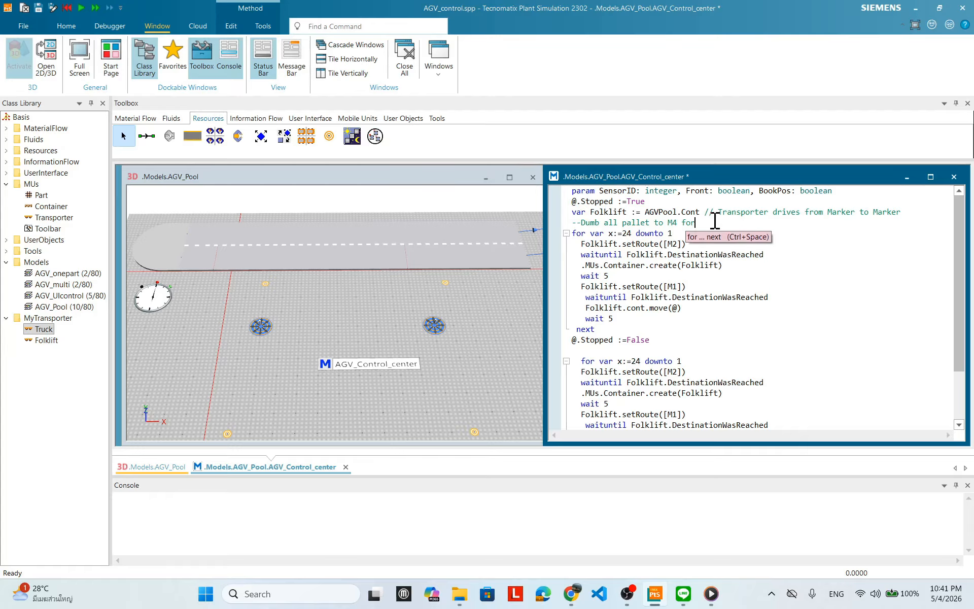
{"action": "key", "text": "BackSpace"}
{"action": "key", "text": "BackSpace"}
{"action": "key", "text": "BackSpace"}
{"action": "type", "text": "rom "}
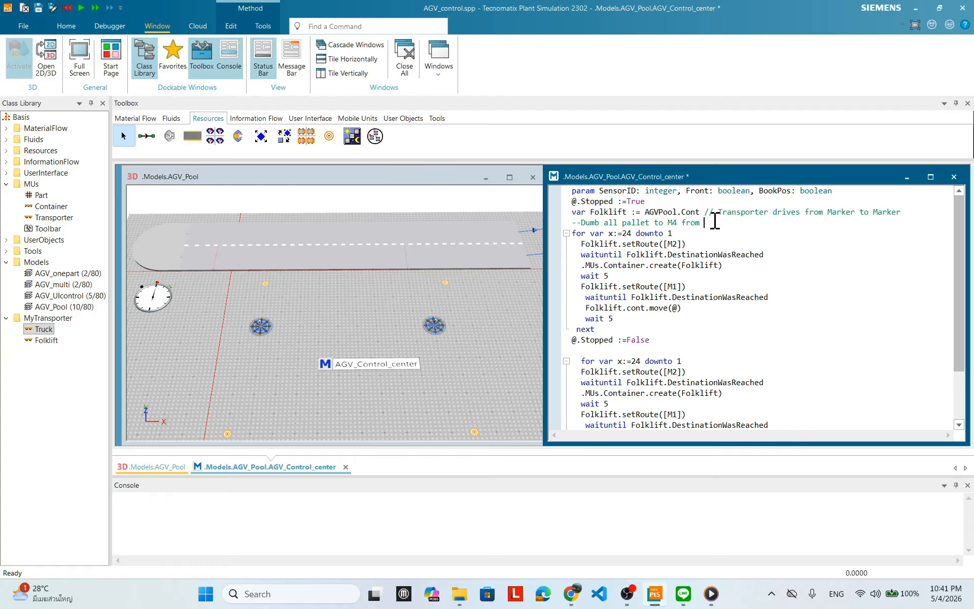
{"action": "type", "text": "the truck"}
Step: Add the comment "-- Loading all pallet from M2 to the truck" on the empty line above the second loop
{"action": "left_click", "coordinate": [579, 350]}
{"action": "type", "text": "ding all c"}
{"action": "key", "text": "BackSpace"}
{"action": "type", "text": "pallet"}
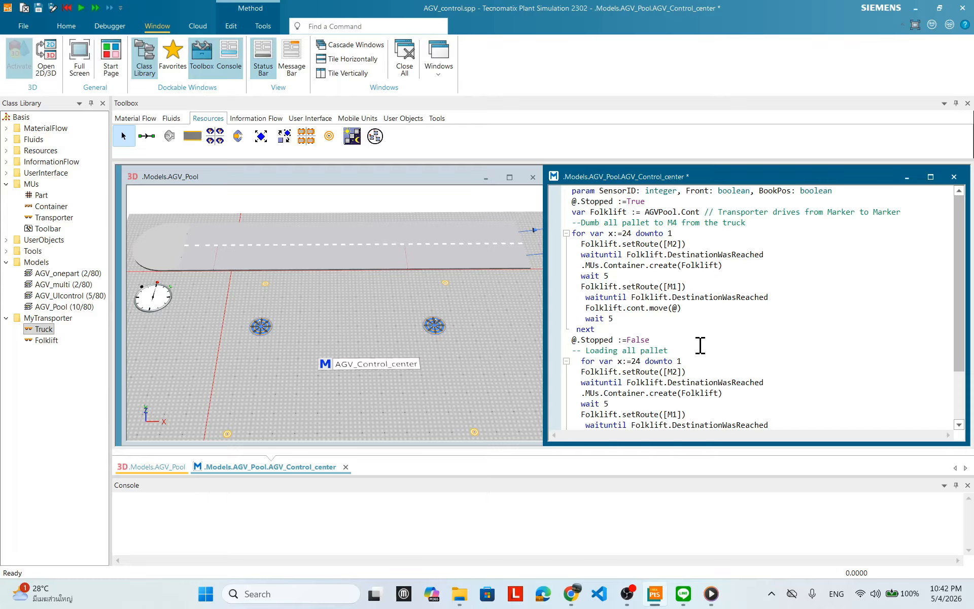
{"action": "type", "text": " from"}
{"action": "type", "text": "the"}
Step: Reword the comment above the first loop to "--Dumb all pallet from the truck to M4"
{"action": "left_click", "coordinate": [682, 222]}
{"action": "key", "text": "BackSpace"}
{"action": "key", "text": "BackSpace"}
{"action": "key", "text": "BackSpace"}
{"action": "key", "text": "BackSpace"}
{"action": "key", "text": "BackSpace"}
{"action": "key", "text": "BackSpace"}
{"action": "key", "text": "BackSpace"}
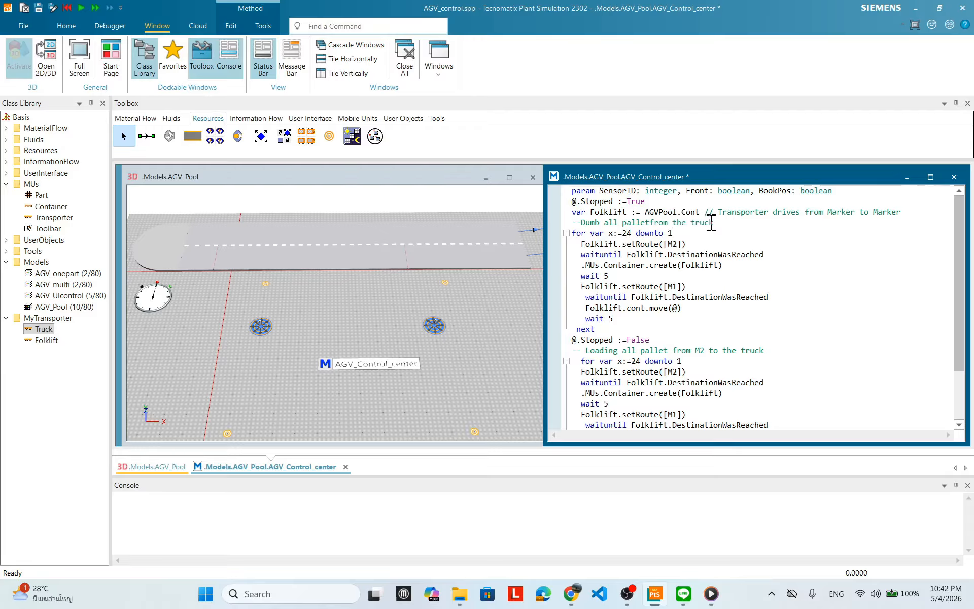
{"action": "left_click", "coordinate": [740, 223]}
{"action": "type", "text": "to M4"}
Step: Review the sensors defined in the lane A controls of the TwoLaneTrack, including the control method assigned to each
{"action": "left_click", "coordinate": [407, 269]}
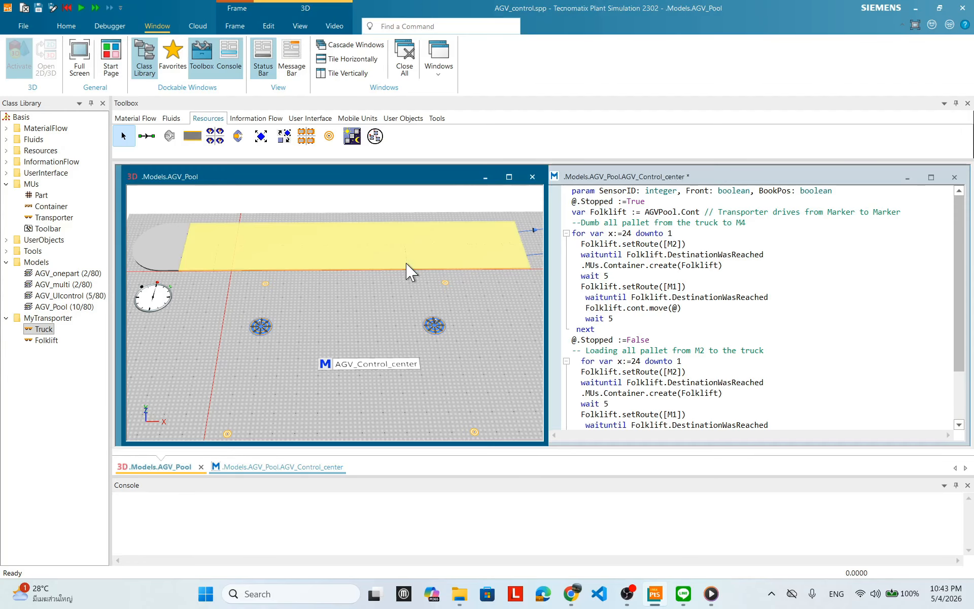
{"action": "left_click", "coordinate": [420, 299]}
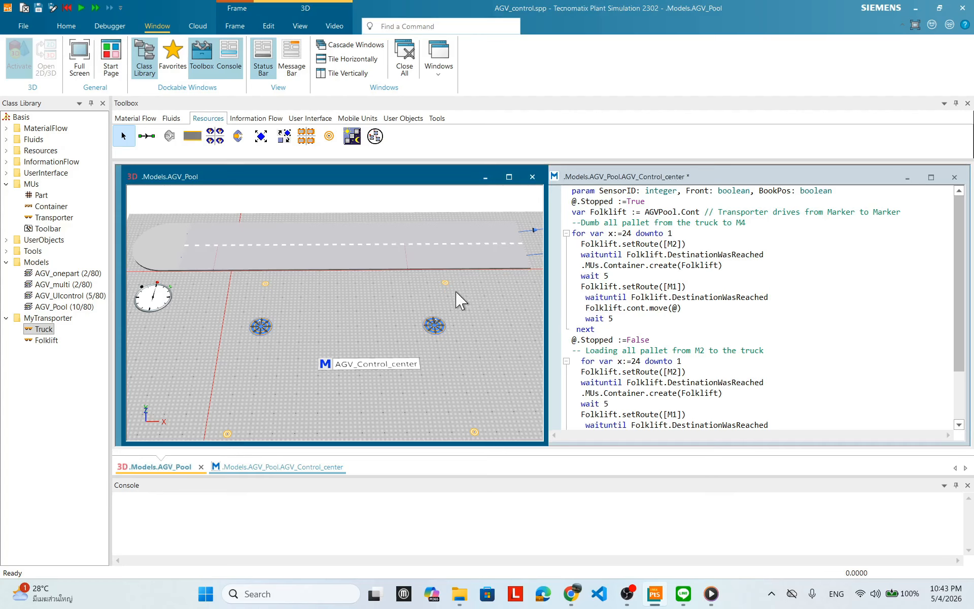
{"action": "left_click", "coordinate": [409, 274]}
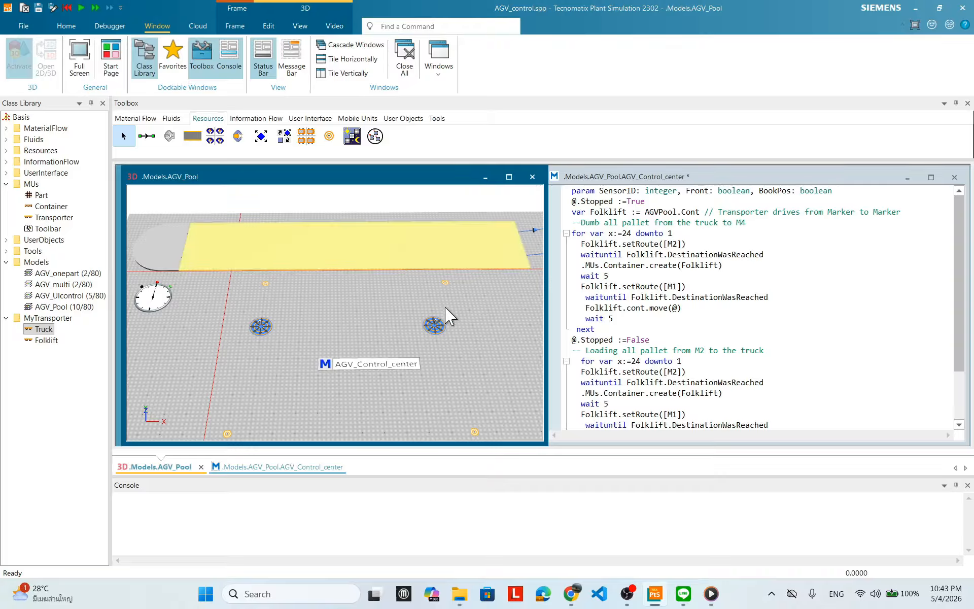
{"action": "left_click", "coordinate": [470, 316]}
{"action": "scroll", "coordinate": [467, 317], "scroll_direction": "up", "scroll_amount": 5}
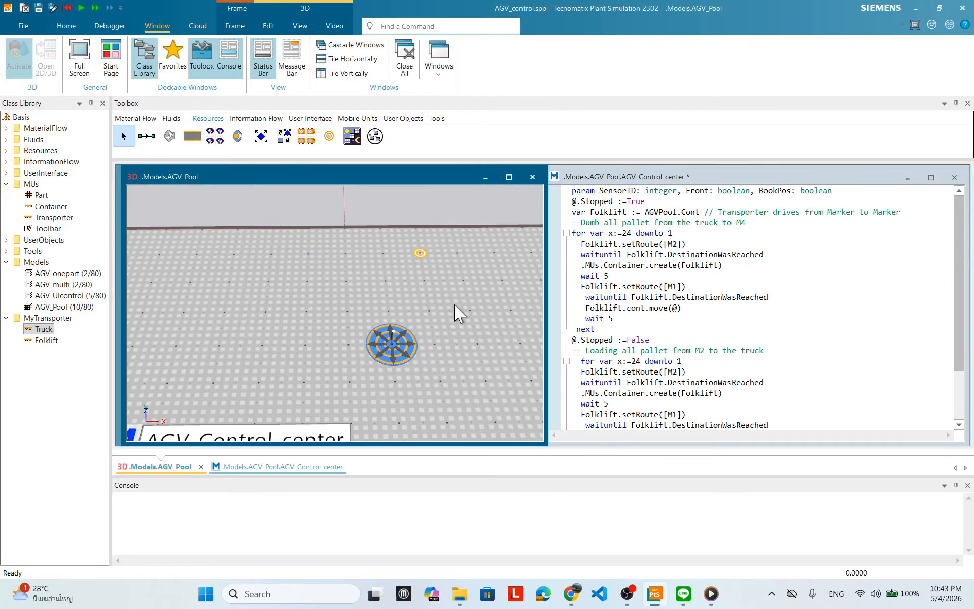
{"action": "scroll", "coordinate": [460, 313], "scroll_direction": "up", "scroll_amount": 1}
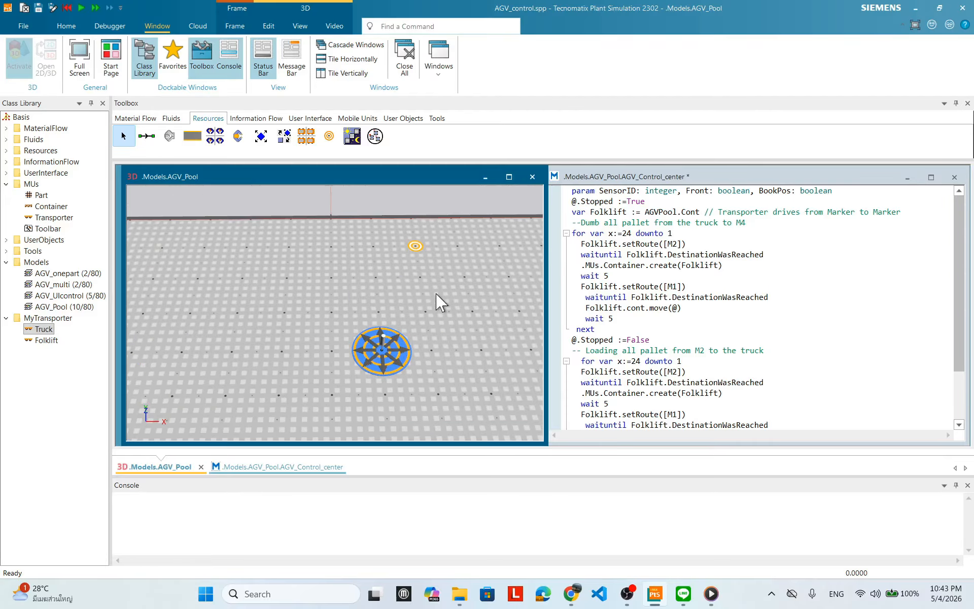
{"action": "left_click", "coordinate": [331, 217]}
{"action": "double_click", "coordinate": [361, 210]}
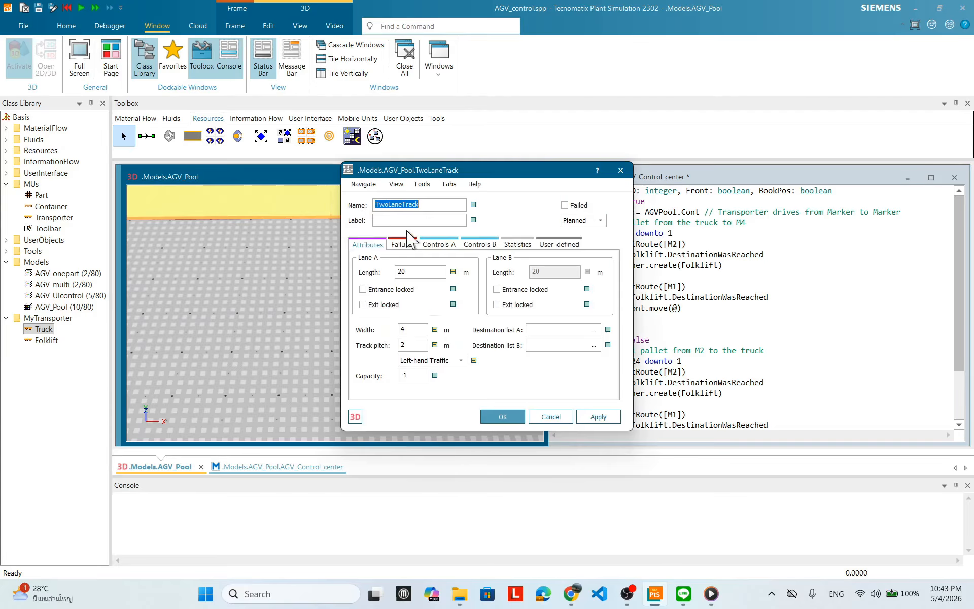
{"action": "left_click", "coordinate": [437, 245]}
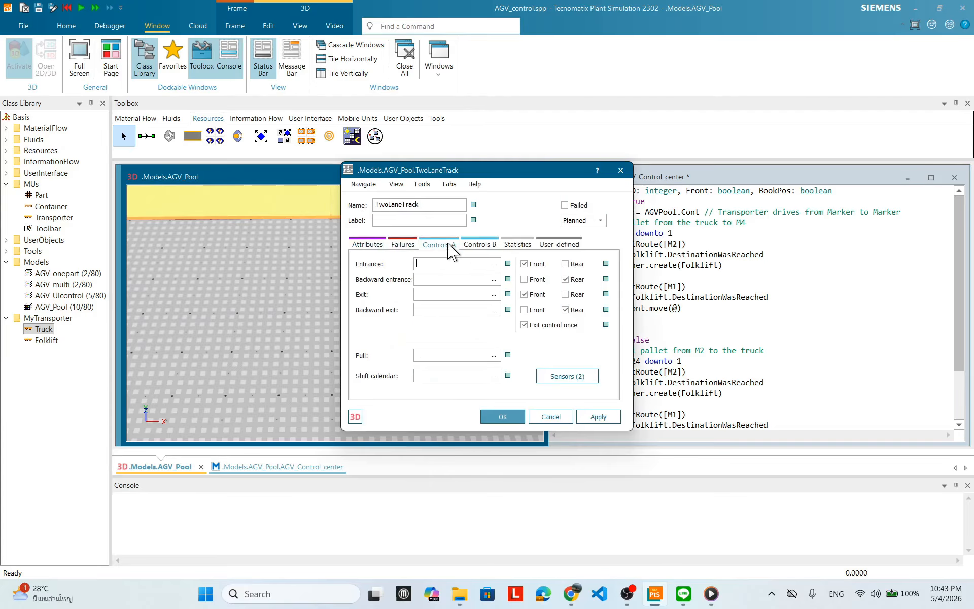
{"action": "left_click", "coordinate": [569, 375]}
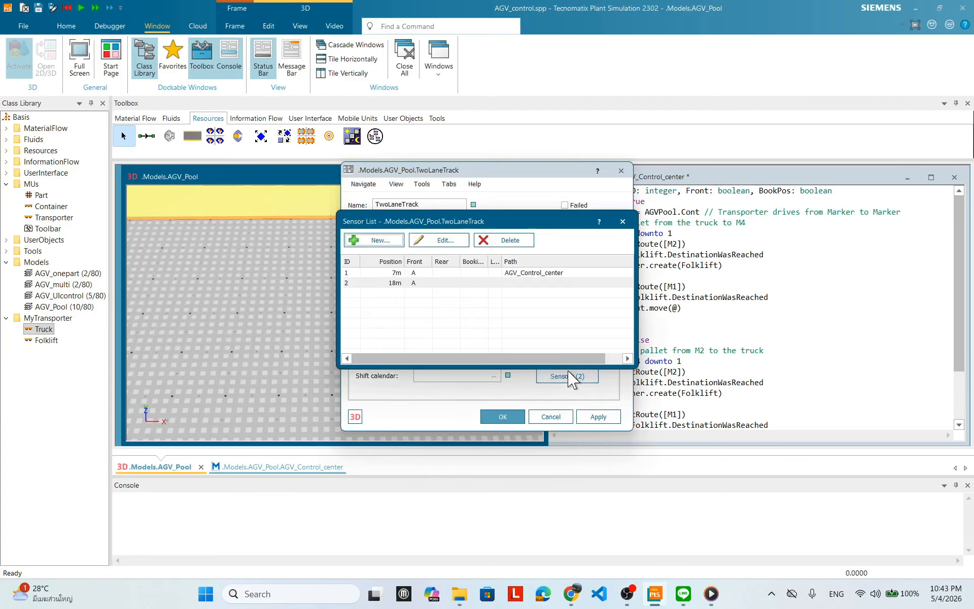
{"action": "left_click", "coordinate": [411, 274]}
{"action": "left_click", "coordinate": [419, 285]}
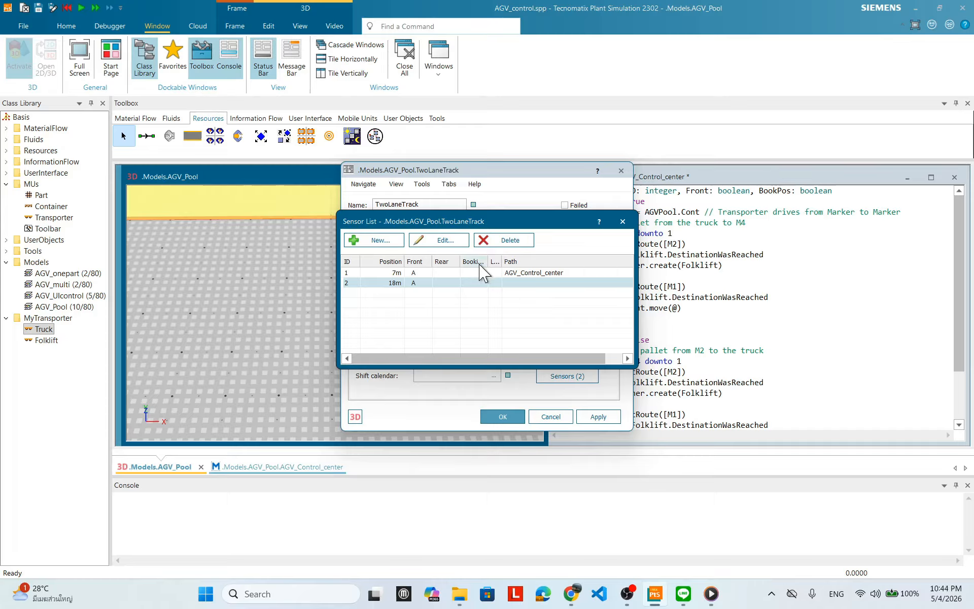
{"action": "left_click", "coordinate": [521, 273]}
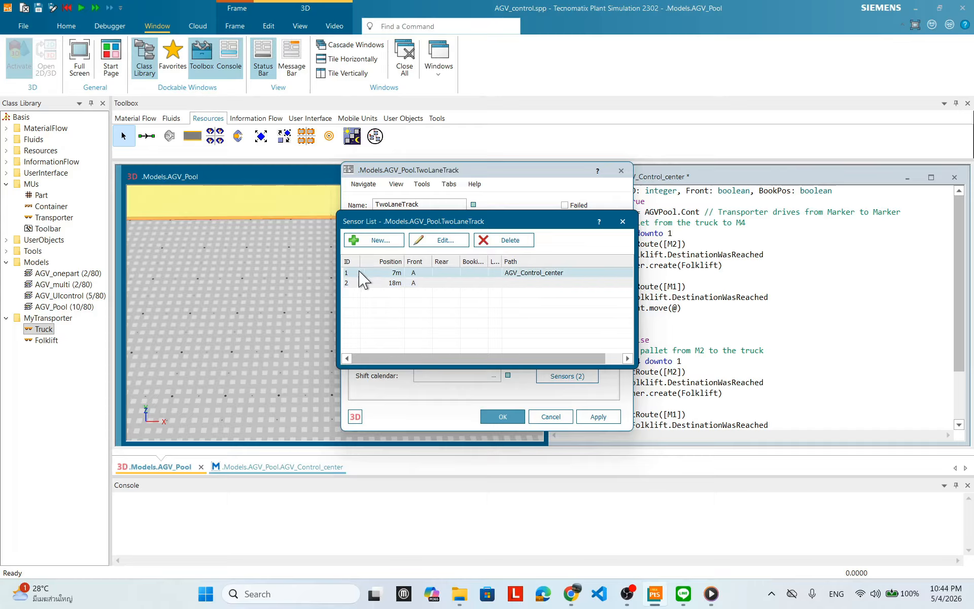
{"action": "left_click", "coordinate": [622, 221]}
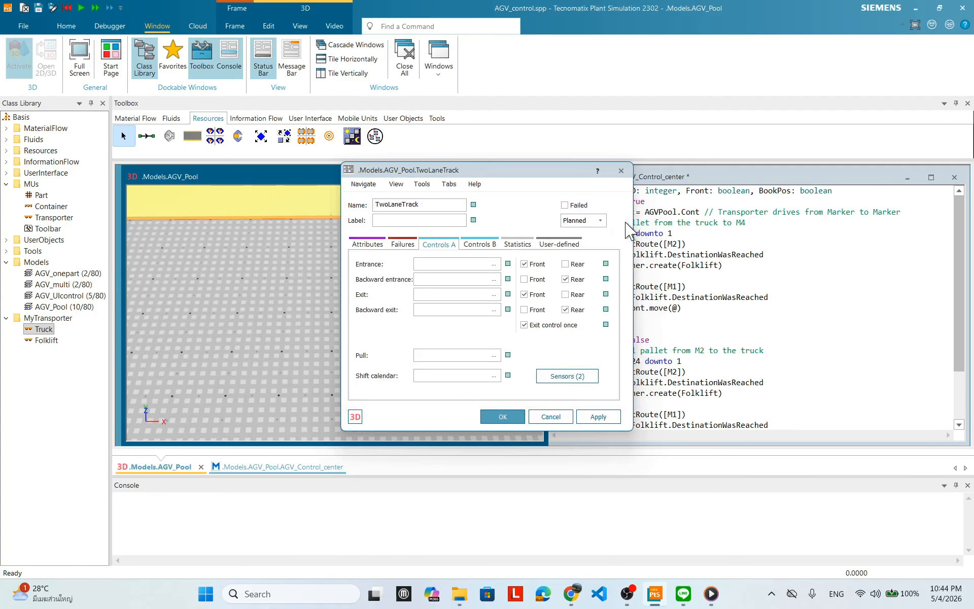
{"action": "left_click", "coordinate": [501, 418]}
Step: Set the start value of the first for loop in AGV_Control_center to 12
{"action": "scroll", "coordinate": [441, 281], "scroll_direction": "down", "scroll_amount": 5}
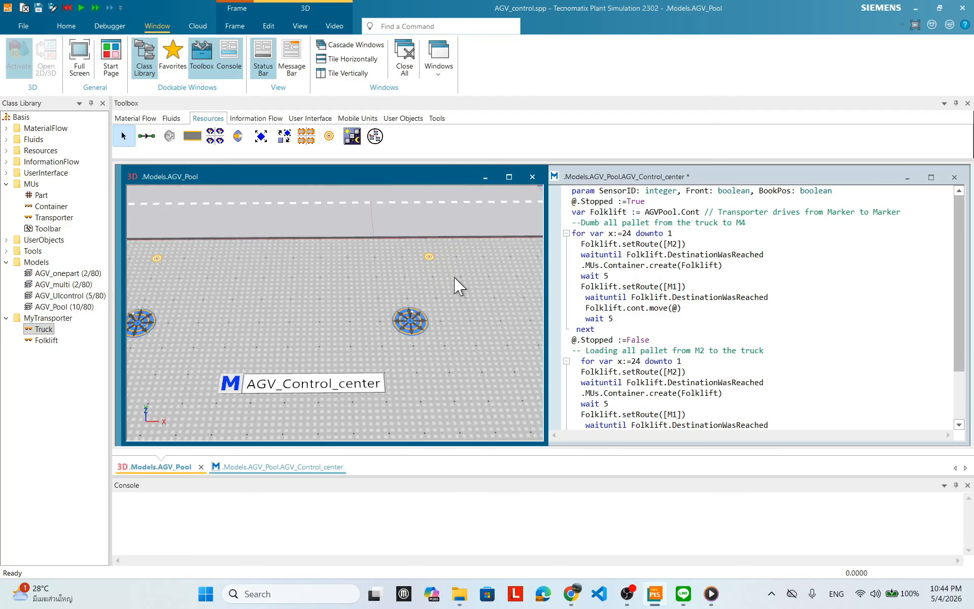
{"action": "left_click_drag", "start_coordinate": [364, 294], "coordinate": [360, 293]}
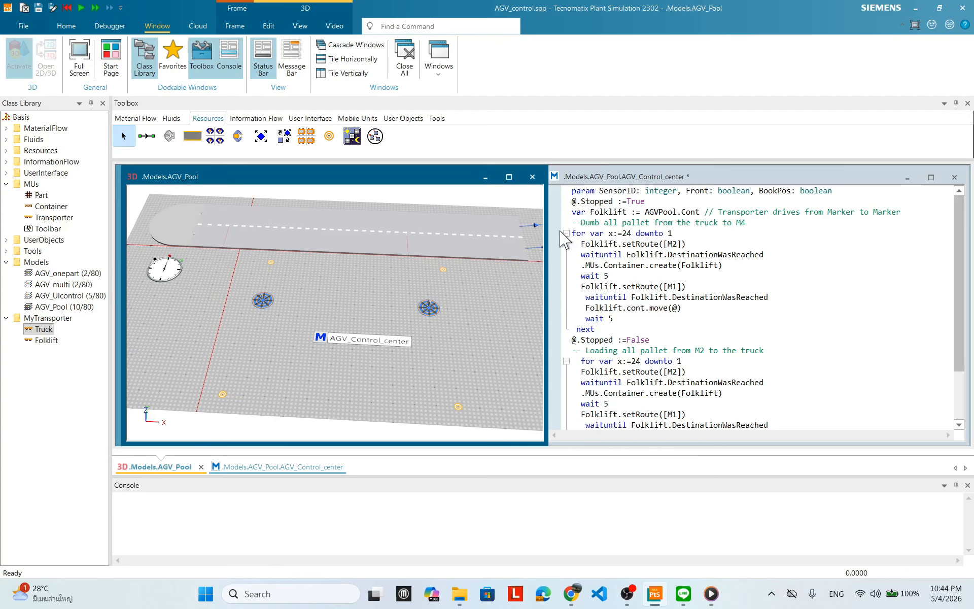
{"action": "left_click", "coordinate": [632, 234]}
{"action": "key", "text": "BackSpace"}
{"action": "key", "text": "BackSpace"}
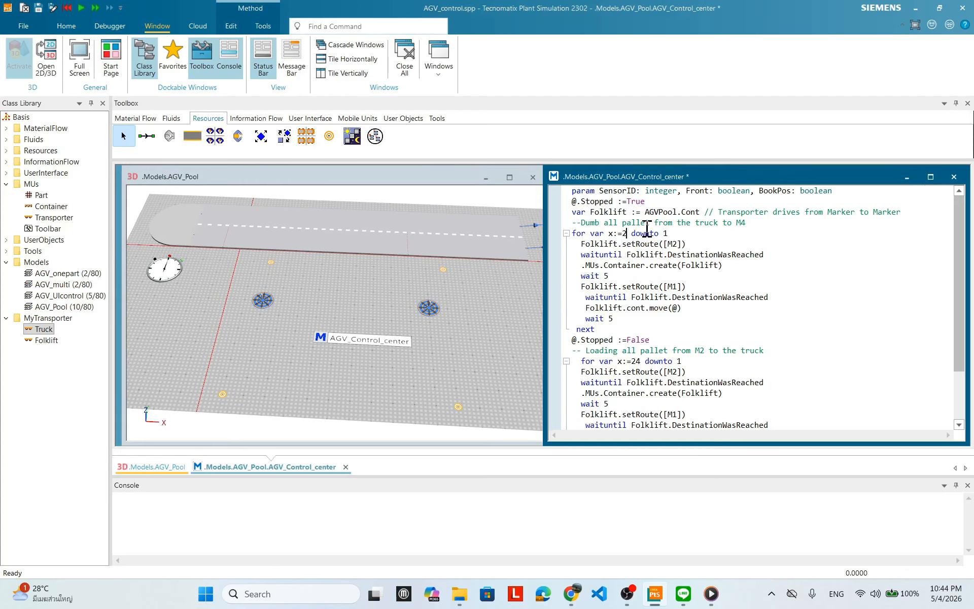
{"action": "type", "text": "12"}
{"action": "scroll", "coordinate": [341, 331], "scroll_direction": "down", "scroll_amount": 1}
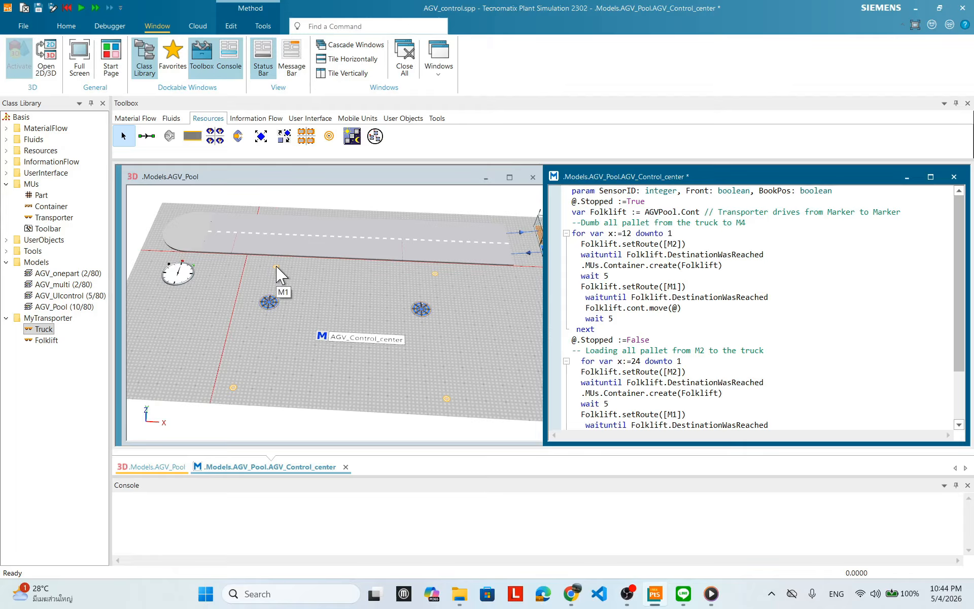
Step: In the first loop, route Folklift to M1 and then M4, and replace the container move with Folklift.cont.delete
{"action": "left_click", "coordinate": [674, 244]}
{"action": "left_click", "coordinate": [676, 286]}
{"action": "left_click", "coordinate": [648, 318]}
{"action": "scroll", "coordinate": [686, 307], "scroll_direction": "down", "scroll_amount": 2}
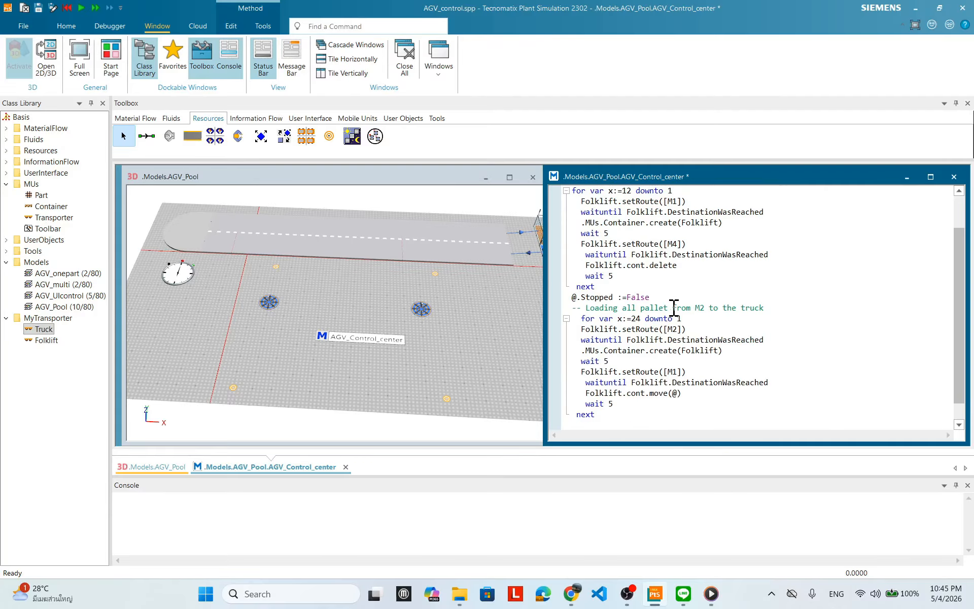
Step: Move the @.Stopped :=False line from between the two loops to below the second loop's next
{"action": "scroll", "coordinate": [617, 310], "scroll_direction": "down", "scroll_amount": 1}
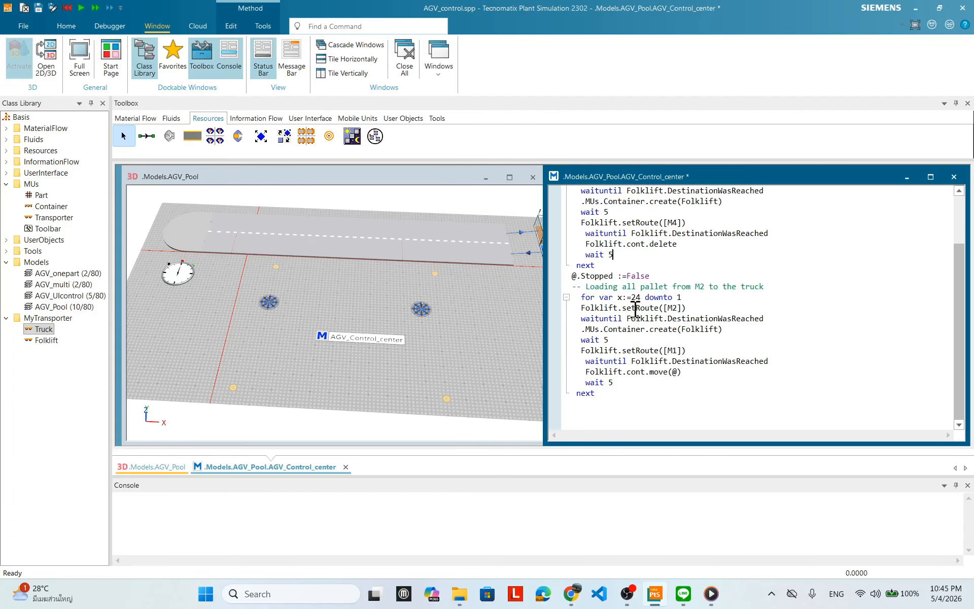
{"action": "left_click_drag", "start_coordinate": [649, 275], "coordinate": [560, 275]}
{"action": "key", "text": "ctrl+c"}
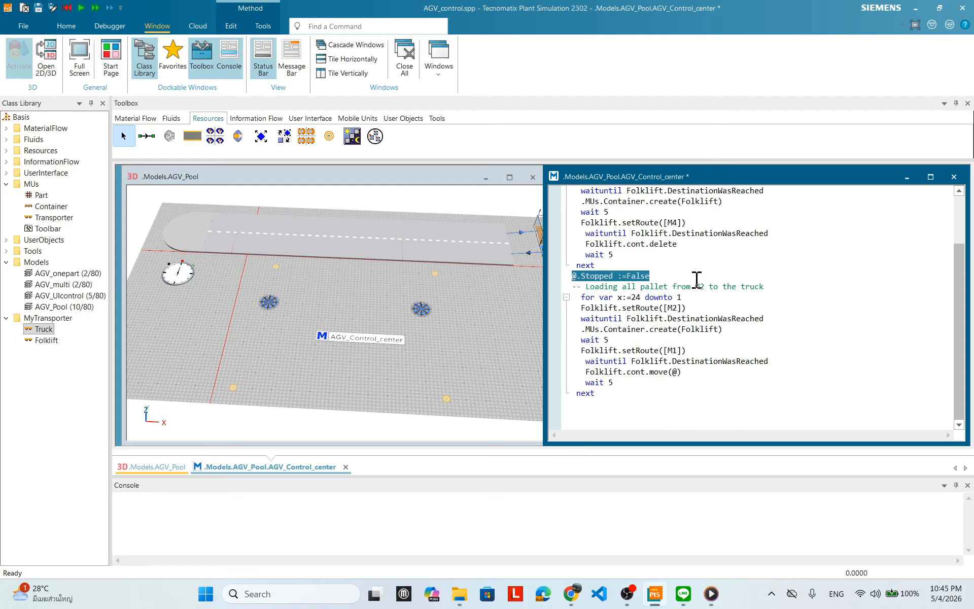
{"action": "key", "text": "Delete"}
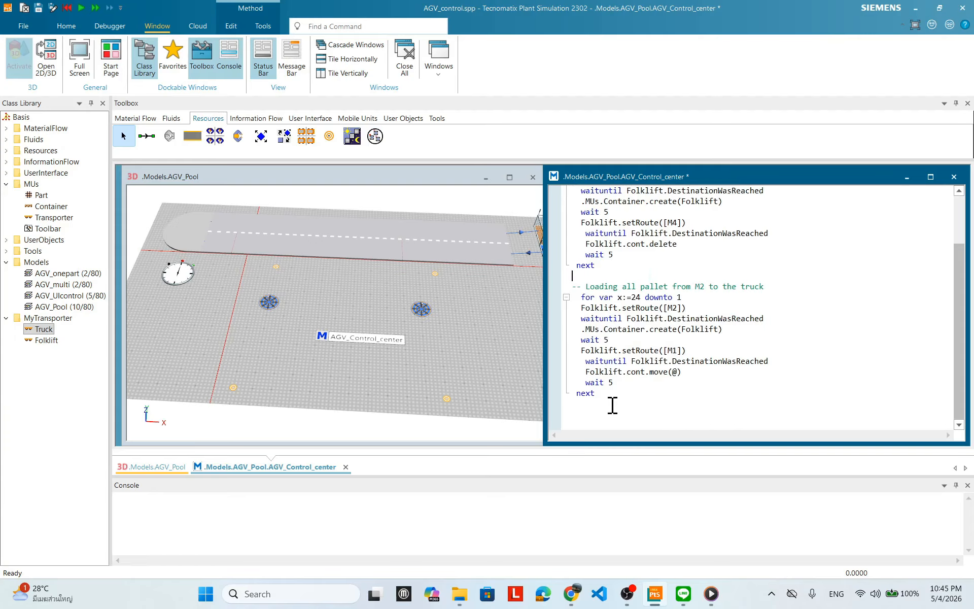
{"action": "key", "text": "Return"}
{"action": "key", "text": "ctrl+v"}
{"action": "scroll", "coordinate": [702, 398], "scroll_direction": "up", "scroll_amount": 2}
{"action": "scroll", "coordinate": [715, 394], "scroll_direction": "down", "scroll_amount": 2}
{"action": "left_click", "coordinate": [584, 393]}
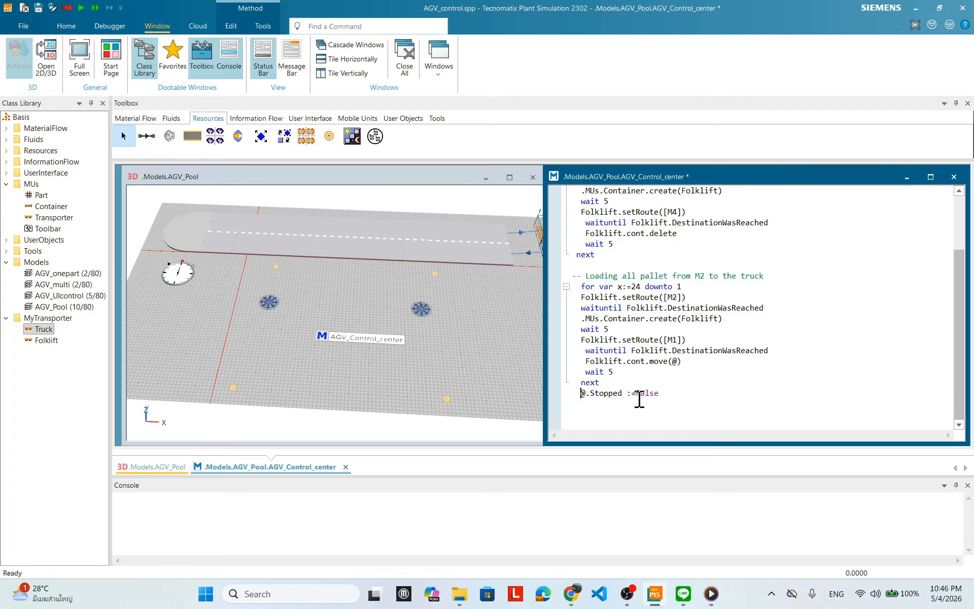
Step: Review the unloading and loading loops in AGV_Control_center, checking their routes, container actions and loop ranges
{"action": "scroll", "coordinate": [729, 395], "scroll_direction": "up", "scroll_amount": 3}
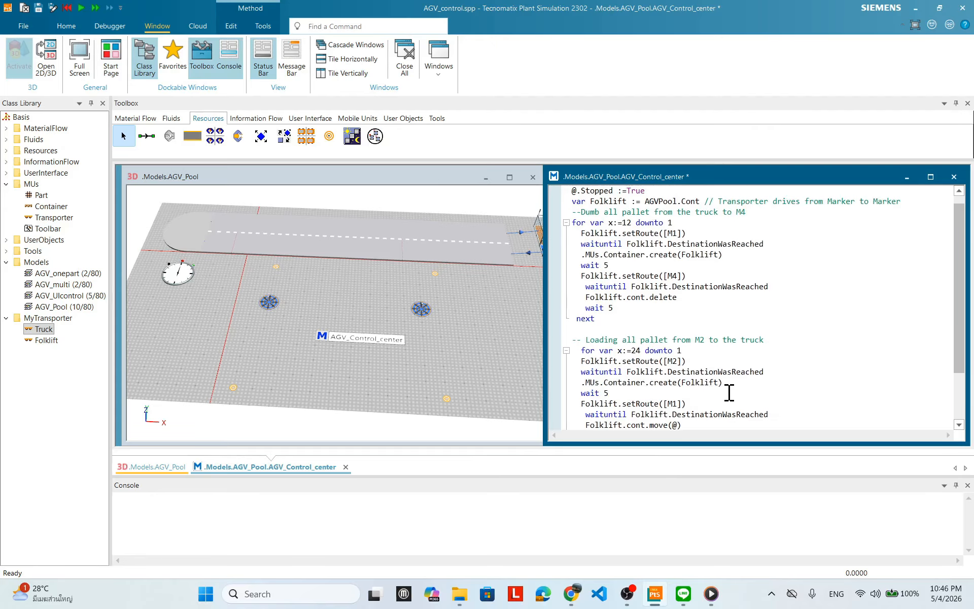
{"action": "scroll", "coordinate": [733, 412], "scroll_direction": "down", "scroll_amount": 3}
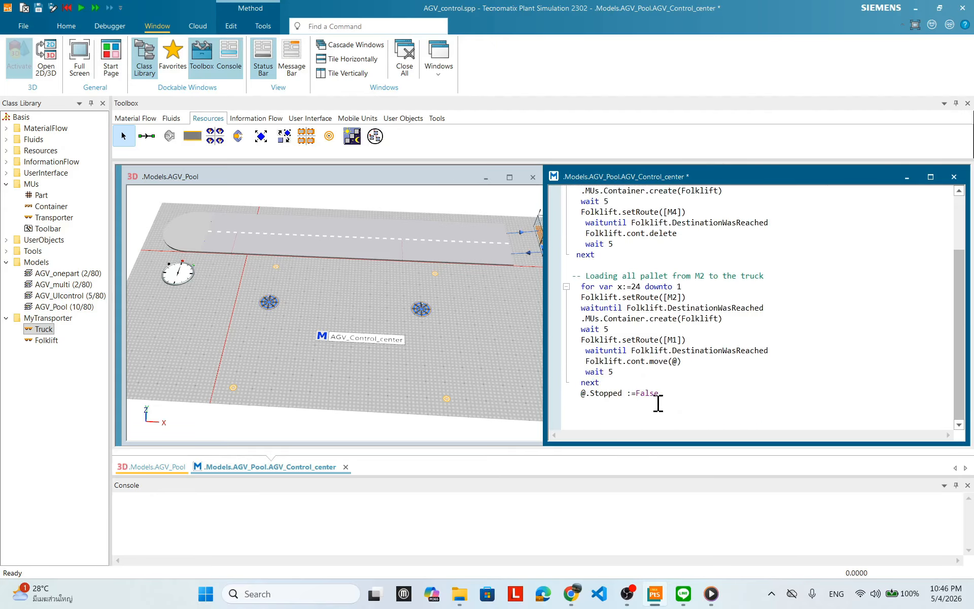
{"action": "scroll", "coordinate": [659, 406], "scroll_direction": "up", "scroll_amount": 2}
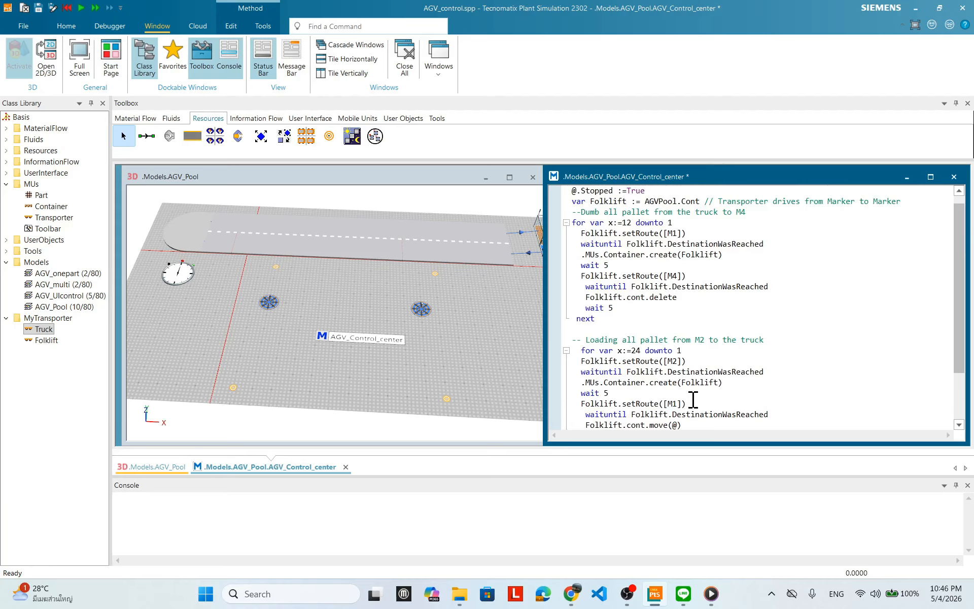
{"action": "scroll", "coordinate": [656, 324], "scroll_direction": "up", "scroll_amount": 1}
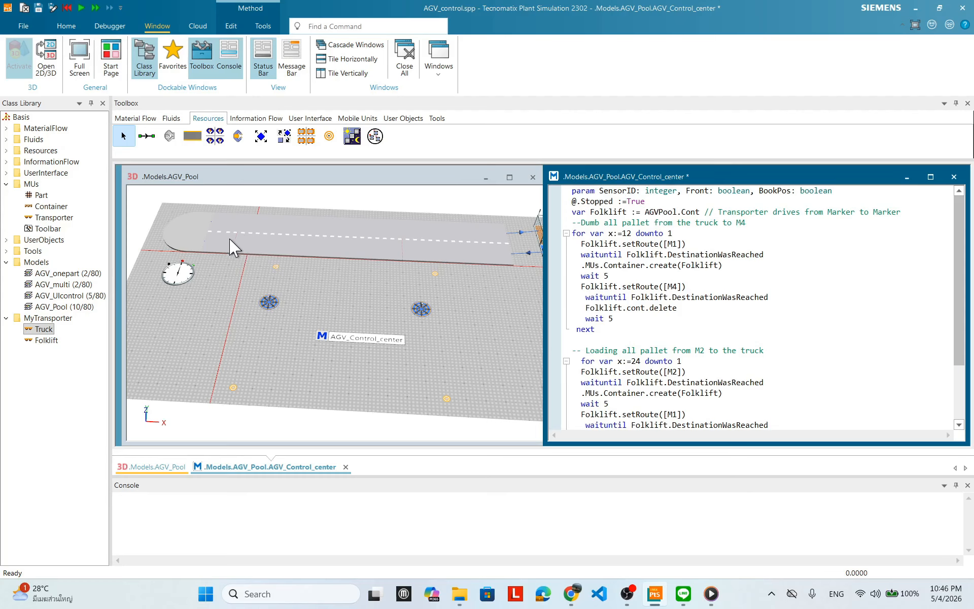
{"action": "scroll", "coordinate": [601, 264], "scroll_direction": "down", "scroll_amount": 2}
{"action": "scroll", "coordinate": [601, 264], "scroll_direction": "up", "scroll_amount": 1}
{"action": "scroll", "coordinate": [615, 268], "scroll_direction": "down", "scroll_amount": 3}
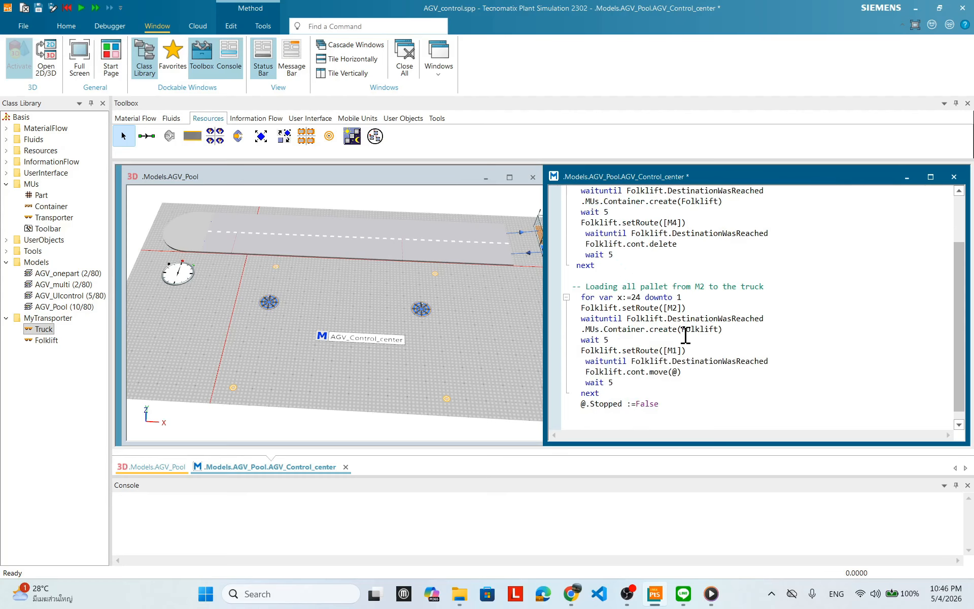
{"action": "scroll", "coordinate": [685, 334], "scroll_direction": "up", "scroll_amount": 1}
{"action": "scroll", "coordinate": [685, 334], "scroll_direction": "up", "scroll_amount": 1}
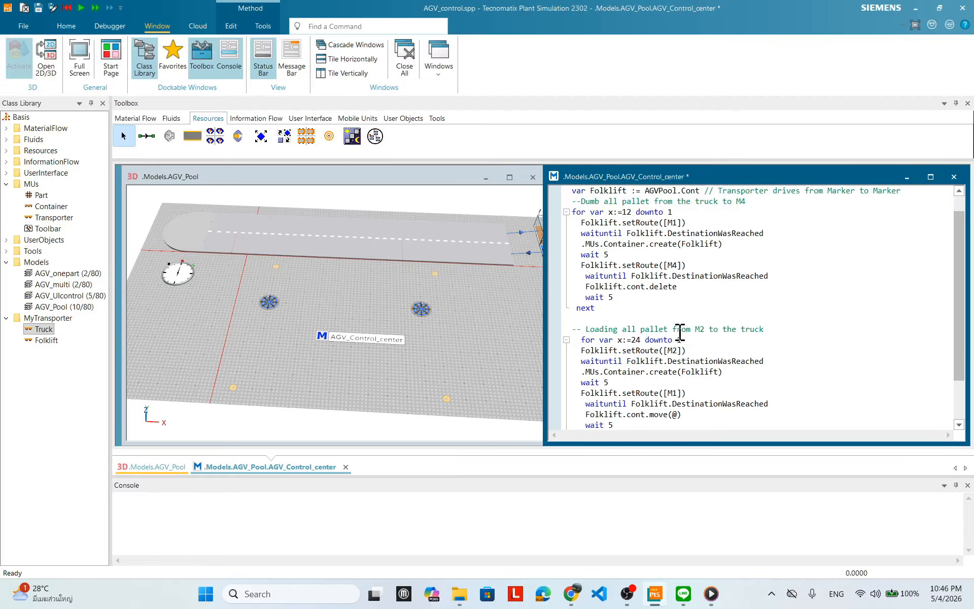
{"action": "scroll", "coordinate": [662, 320], "scroll_direction": "up", "scroll_amount": 1}
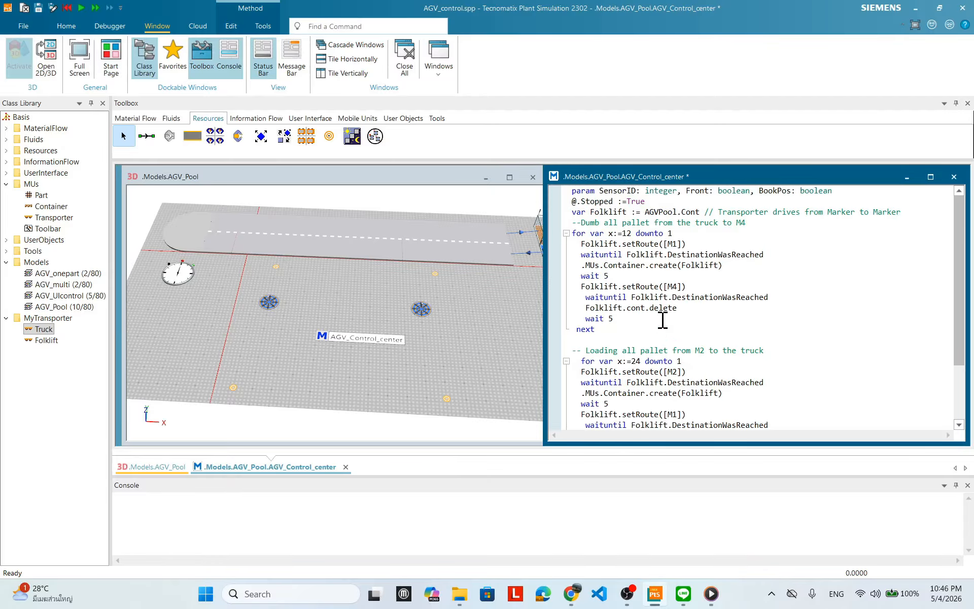
{"action": "scroll", "coordinate": [680, 327], "scroll_direction": "down", "scroll_amount": 3}
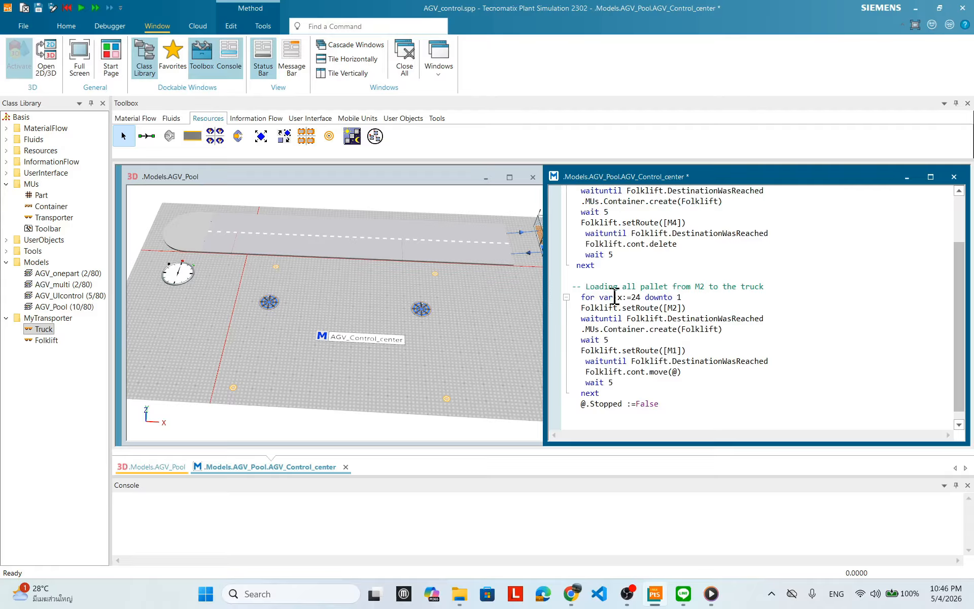
{"action": "scroll", "coordinate": [681, 312], "scroll_direction": "down", "scroll_amount": 1}
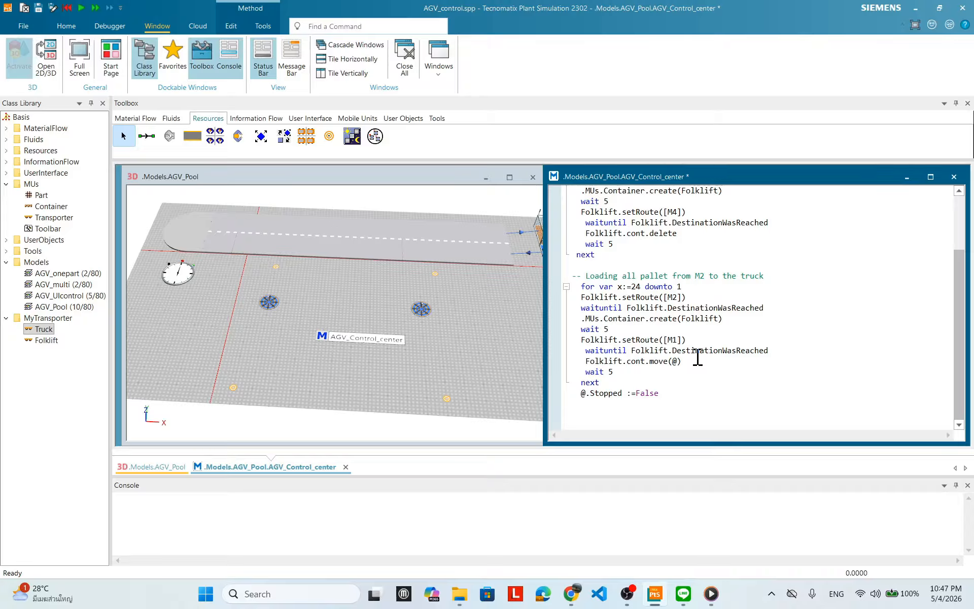
{"action": "scroll", "coordinate": [696, 357], "scroll_direction": "up", "scroll_amount": 1}
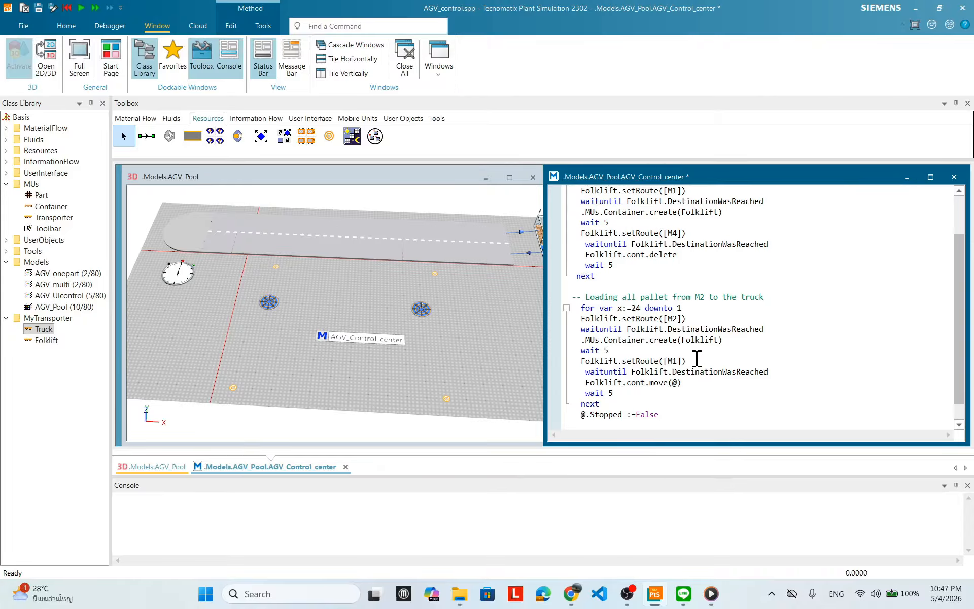
{"action": "scroll", "coordinate": [697, 360], "scroll_direction": "down", "scroll_amount": 1}
{"action": "scroll", "coordinate": [675, 363], "scroll_direction": "up", "scroll_amount": 1}
Step: Set the start value of the second loop, which loads pallets from M2, to 12
{"action": "left_click", "coordinate": [641, 308]}
{"action": "key", "text": "BackSpace"}
{"action": "key", "text": "BackSpace"}
{"action": "type", "text": "12"}
{"action": "scroll", "coordinate": [726, 319], "scroll_direction": "up", "scroll_amount": 2}
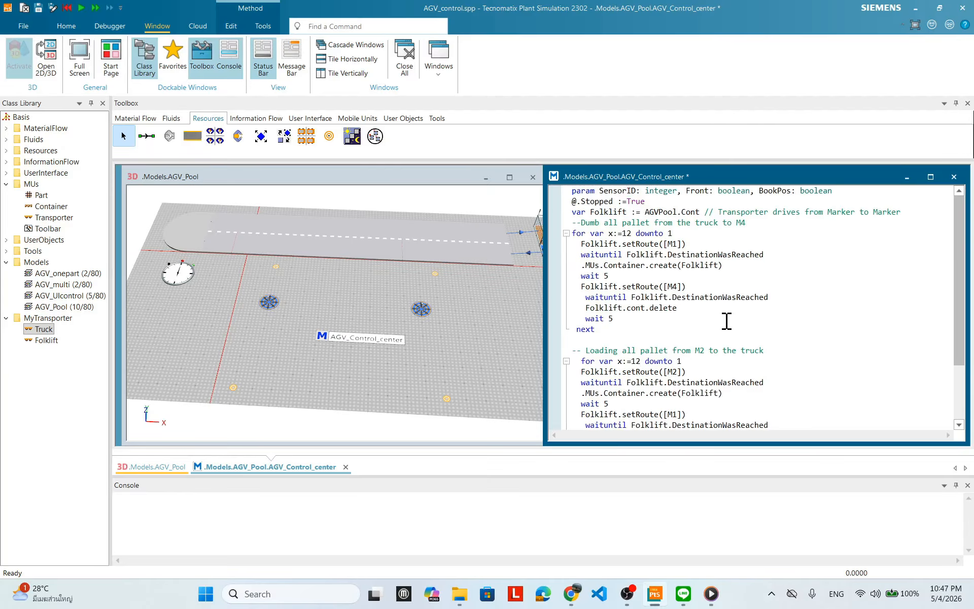
Step: Rewrite the header of the first loop, which unloads pallets to M4, as "for var x:=1 to 12"
{"action": "scroll", "coordinate": [726, 319], "scroll_direction": "down", "scroll_amount": 1}
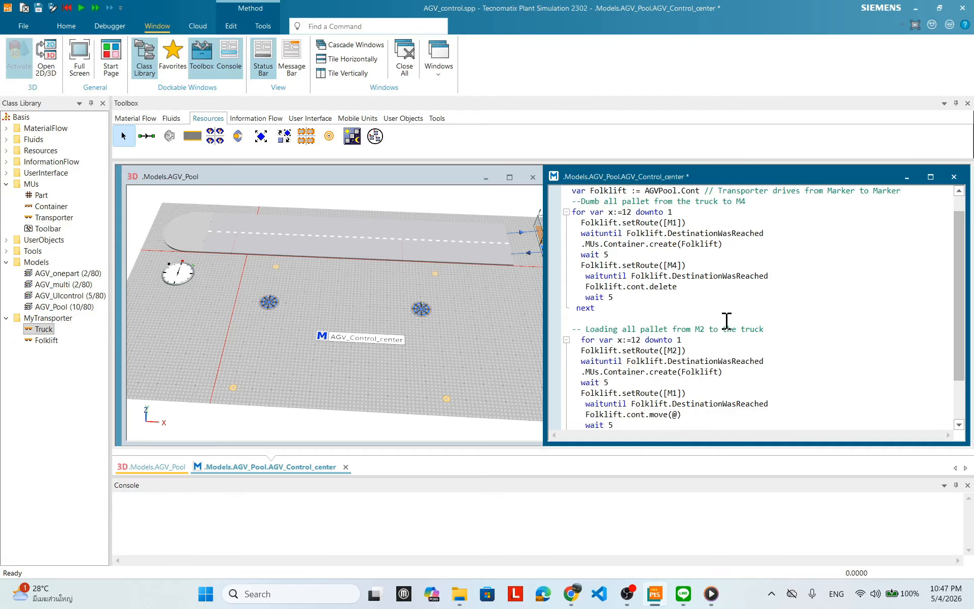
{"action": "scroll", "coordinate": [726, 320], "scroll_direction": "down", "scroll_amount": 1}
{"action": "scroll", "coordinate": [725, 321], "scroll_direction": "up", "scroll_amount": 2}
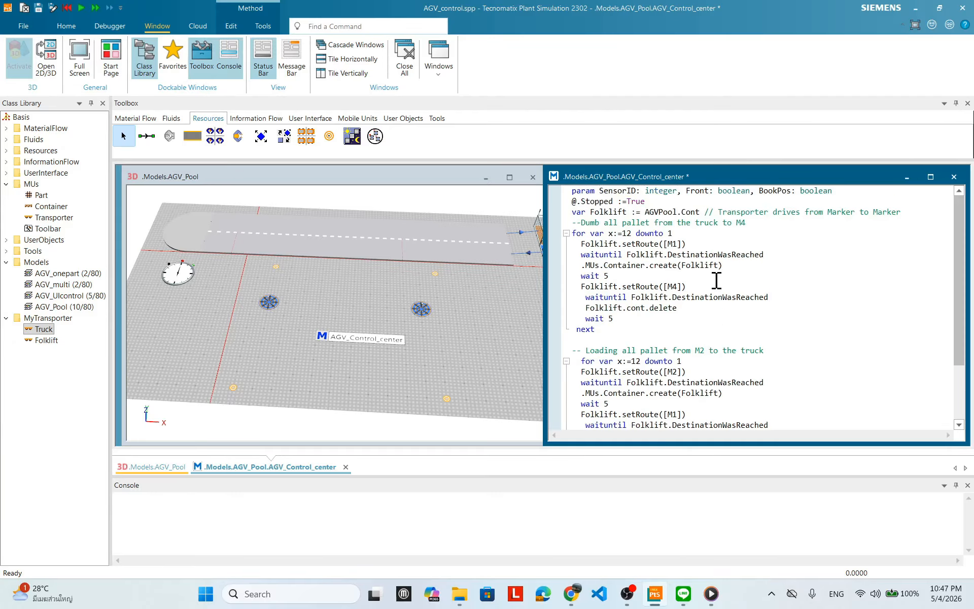
{"action": "left_click", "coordinate": [633, 233]}
{"action": "key", "text": "BackSpace"}
{"action": "key", "text": "BackSpace"}
{"action": "key", "text": "BackSpace"}
{"action": "key", "text": "BackSpace"}
{"action": "key", "text": "BackSpace"}
{"action": "key", "text": "BackSpace"}
{"action": "scroll", "coordinate": [659, 371], "scroll_direction": "down", "scroll_amount": 1}
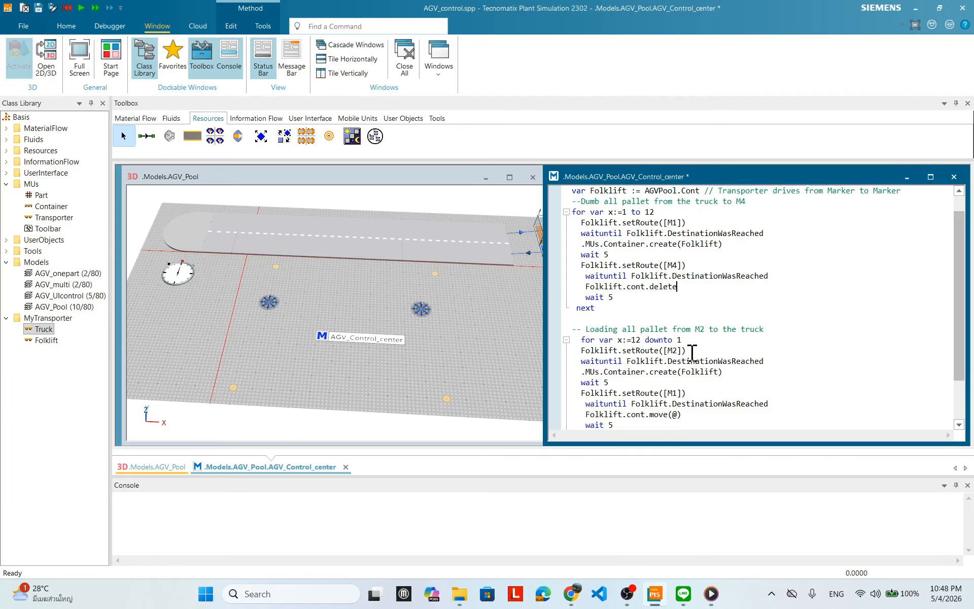
{"action": "scroll", "coordinate": [692, 352], "scroll_direction": "up", "scroll_amount": 1}
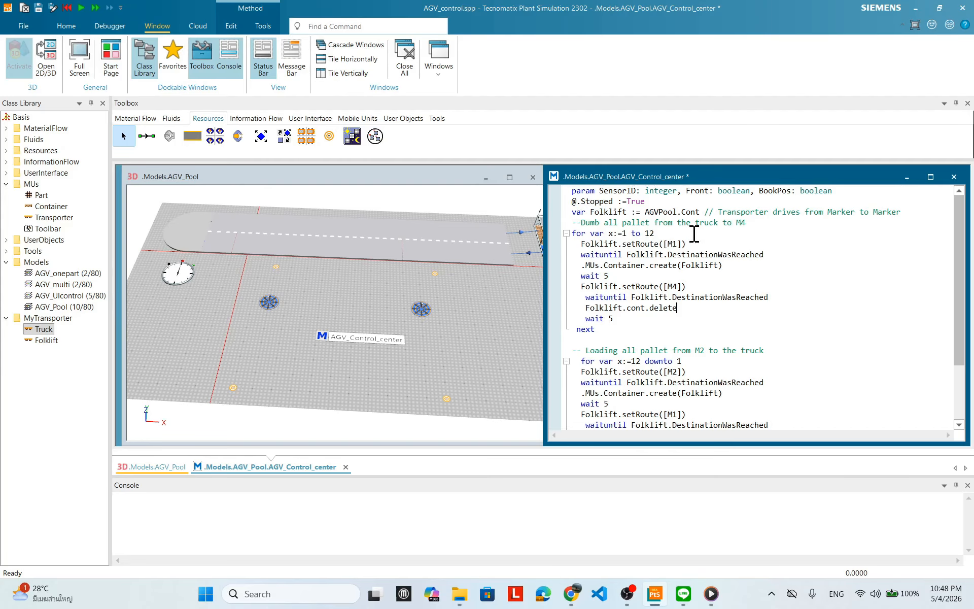
Step: Check both loops in AGV_Control_center and apply the method's code changes
{"action": "scroll", "coordinate": [694, 233], "scroll_direction": "down", "scroll_amount": 2}
{"action": "scroll", "coordinate": [696, 238], "scroll_direction": "up", "scroll_amount": 2}
{"action": "scroll", "coordinate": [705, 246], "scroll_direction": "down", "scroll_amount": 2}
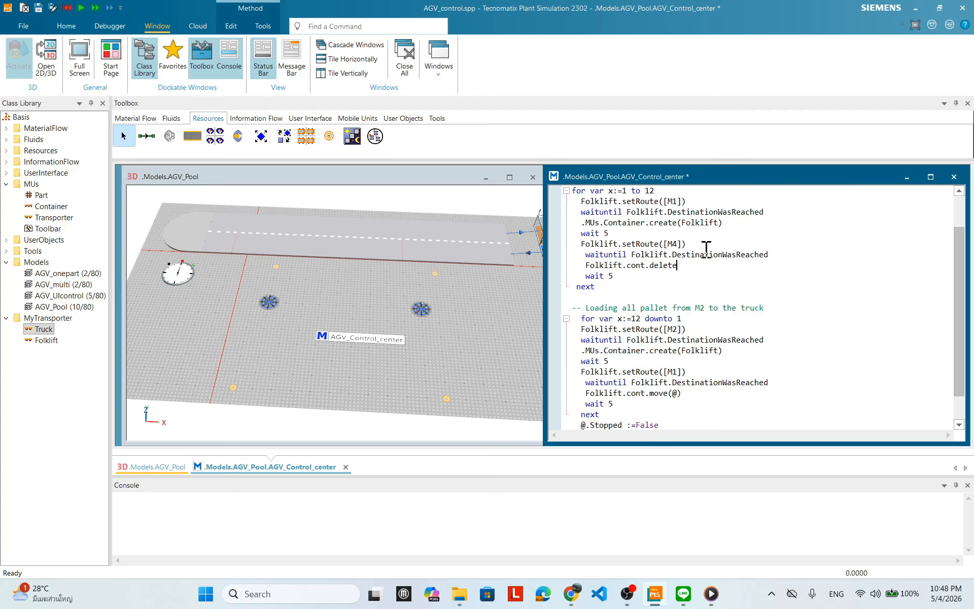
{"action": "scroll", "coordinate": [684, 259], "scroll_direction": "up", "scroll_amount": 2}
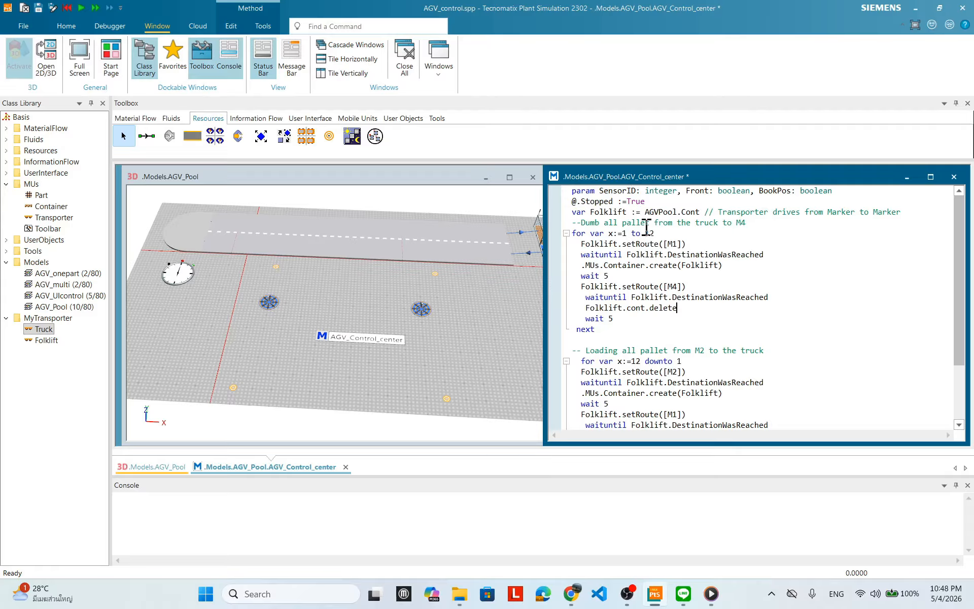
{"action": "scroll", "coordinate": [712, 361], "scroll_direction": "down", "scroll_amount": 2}
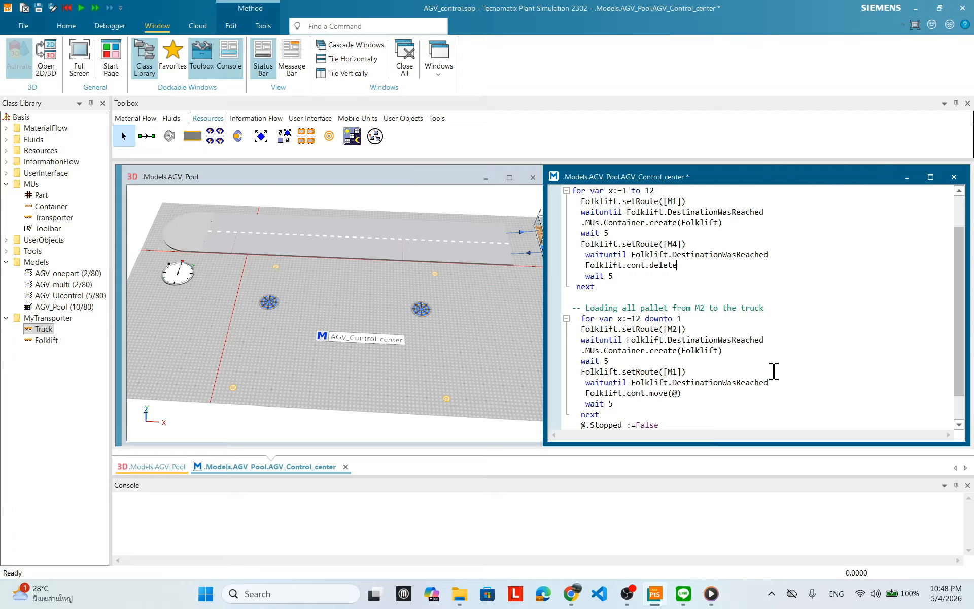
{"action": "scroll", "coordinate": [773, 370], "scroll_direction": "up", "scroll_amount": 2}
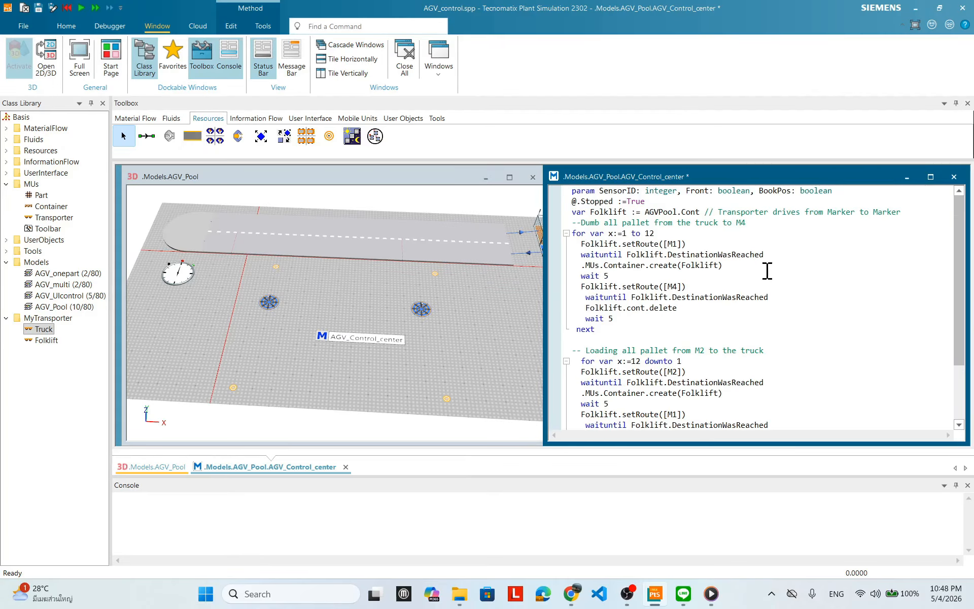
{"action": "right_click", "coordinate": [777, 256]}
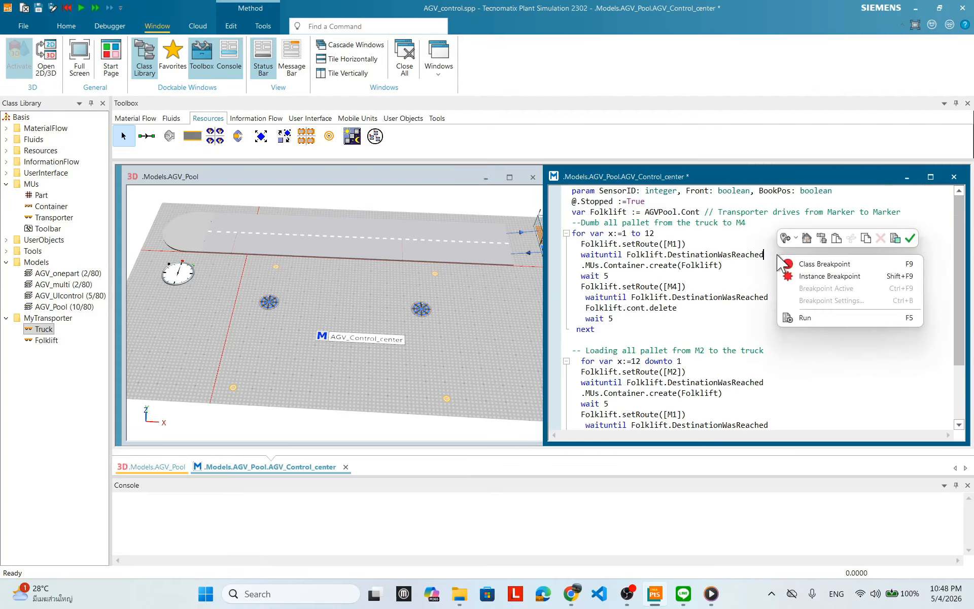
{"action": "left_click", "coordinate": [909, 239]}
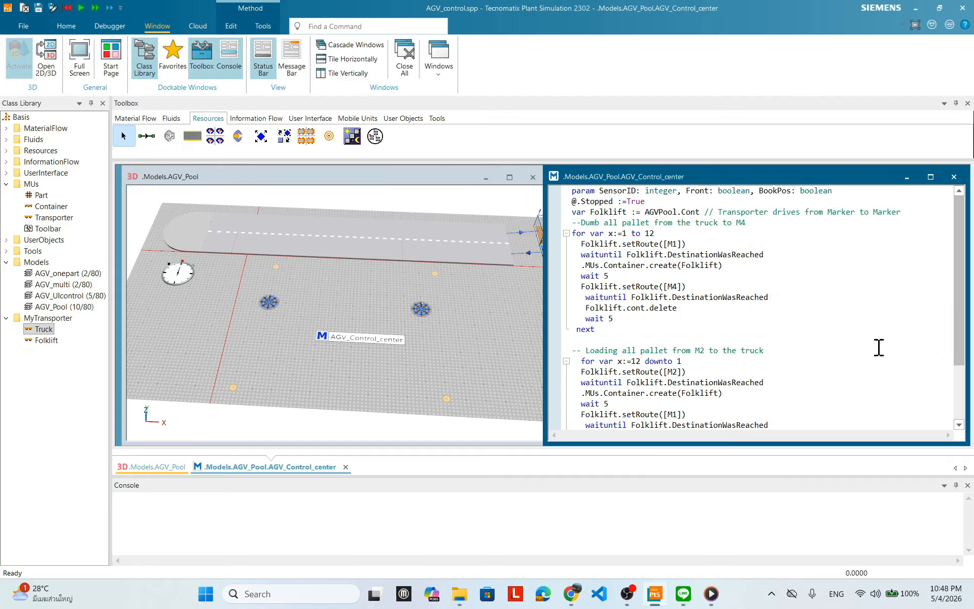
Step: Run the AGV_Pool simulation to watch the forklift and truck, and reset it
{"action": "left_click", "coordinate": [328, 320]}
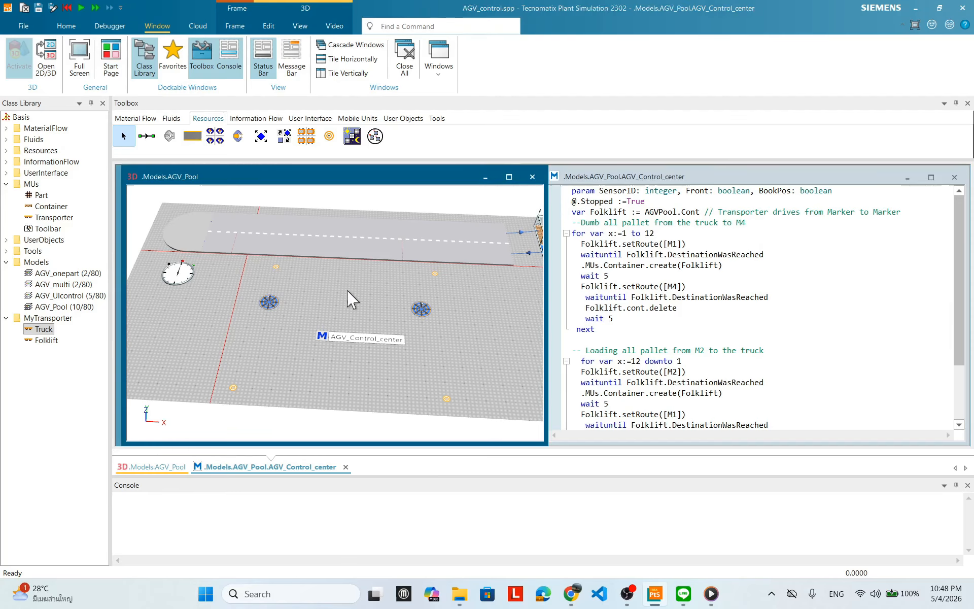
{"action": "right_click", "coordinate": [359, 282]}
{"action": "left_click", "coordinate": [380, 269]}
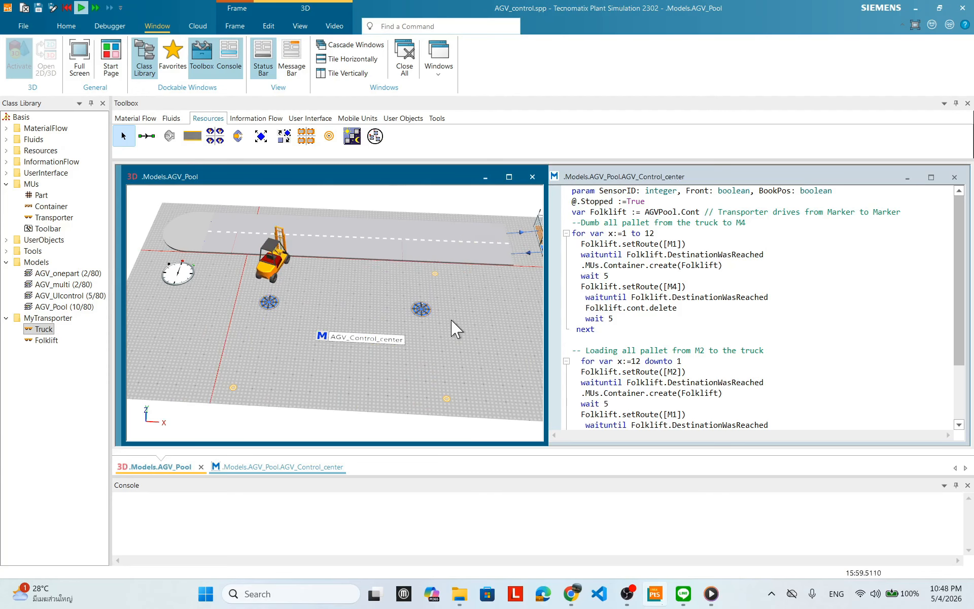
{"action": "right_click", "coordinate": [457, 299]}
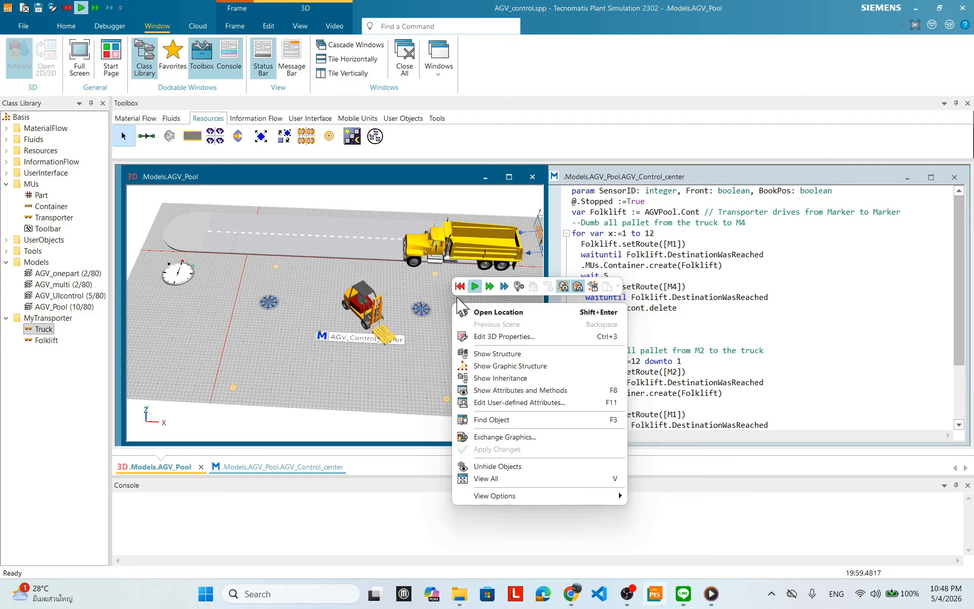
{"action": "left_click", "coordinate": [460, 286]}
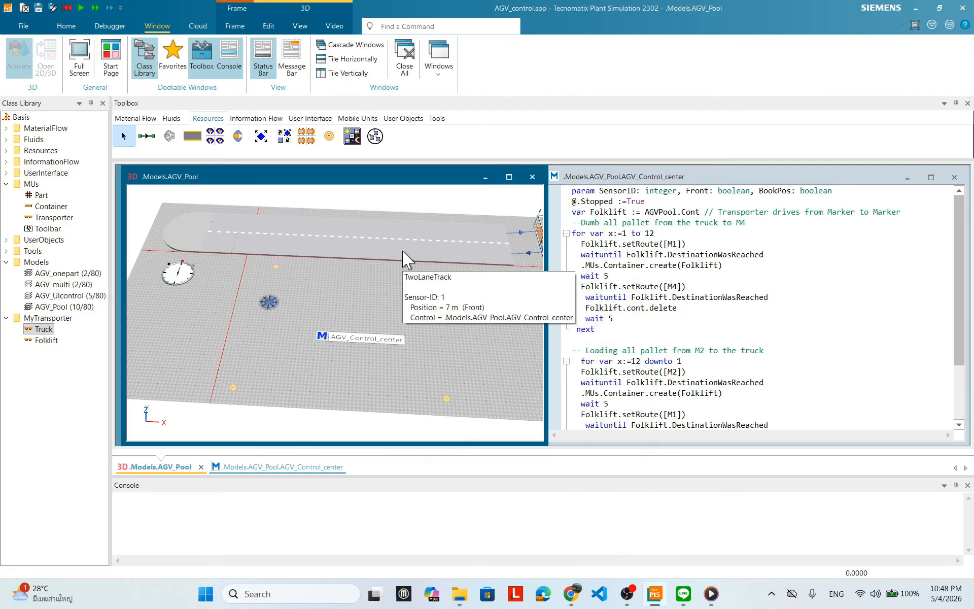
Step: Examine the TwoLaneTrack's lane A sensor list for the sensor positions and assigned control method
{"action": "scroll", "coordinate": [469, 347], "scroll_direction": "up", "scroll_amount": 3}
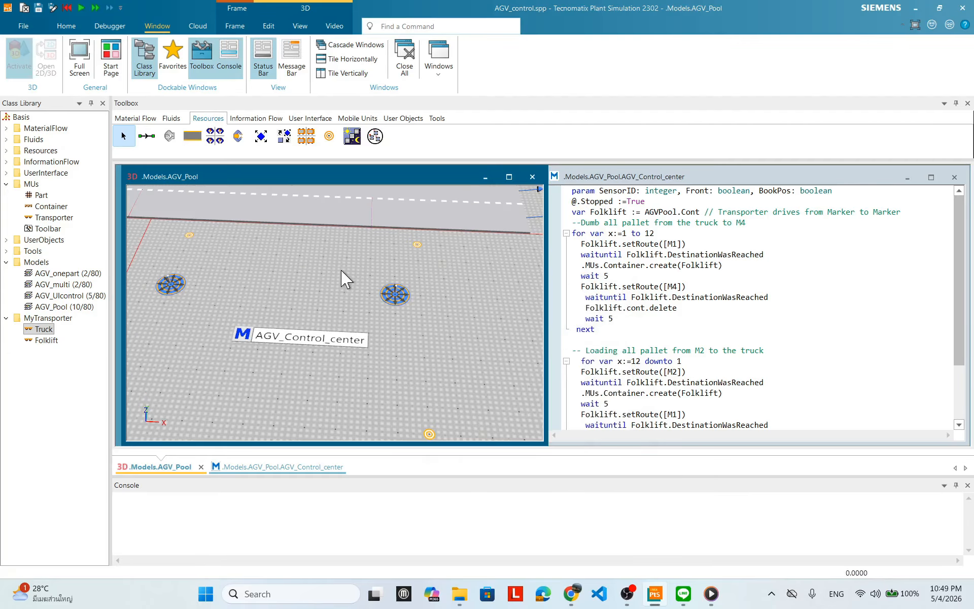
{"action": "left_click_drag", "start_coordinate": [341, 277], "coordinate": [321, 315]}
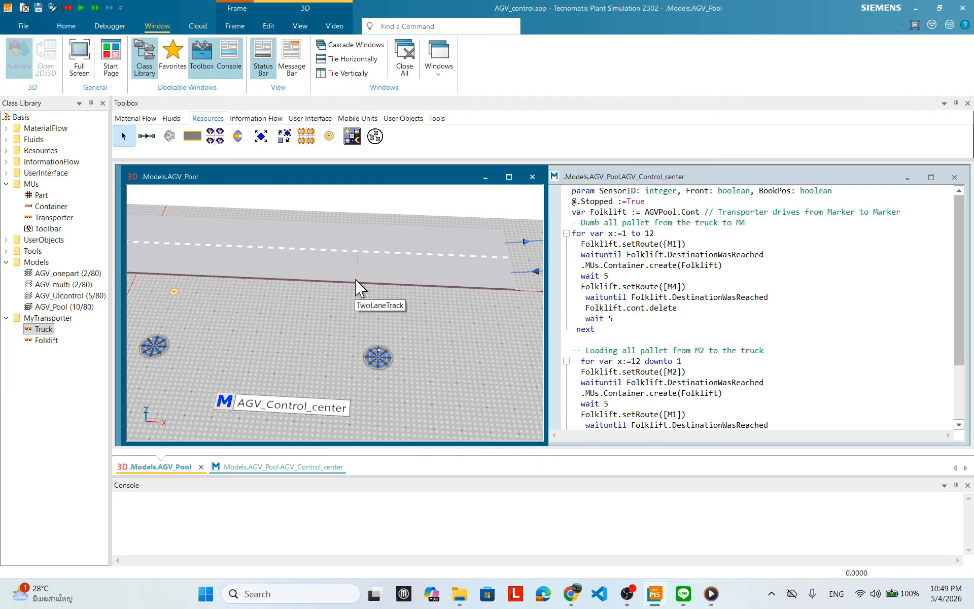
{"action": "double_click", "coordinate": [376, 280]}
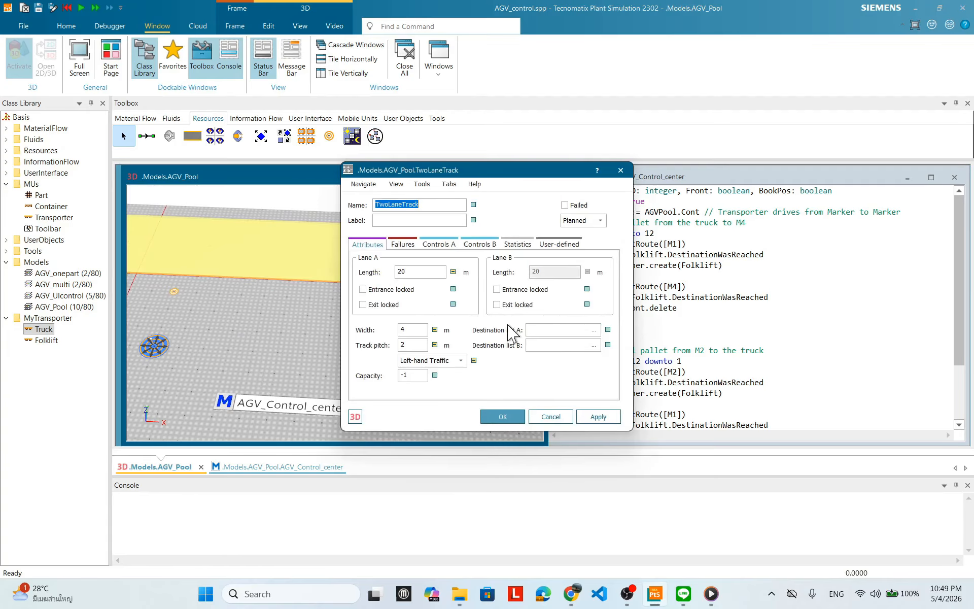
{"action": "left_click", "coordinate": [439, 244]}
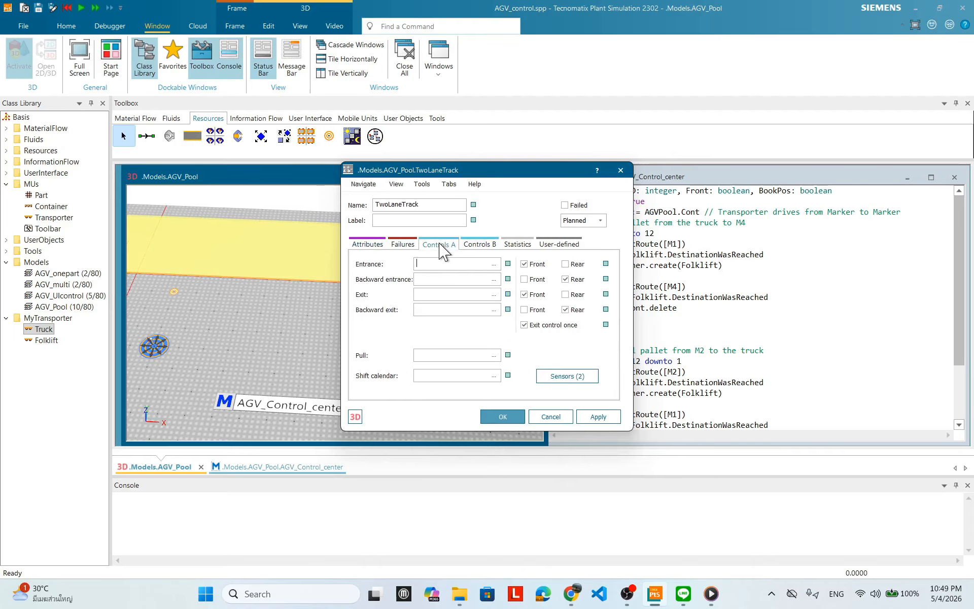
{"action": "left_click", "coordinate": [493, 244]}
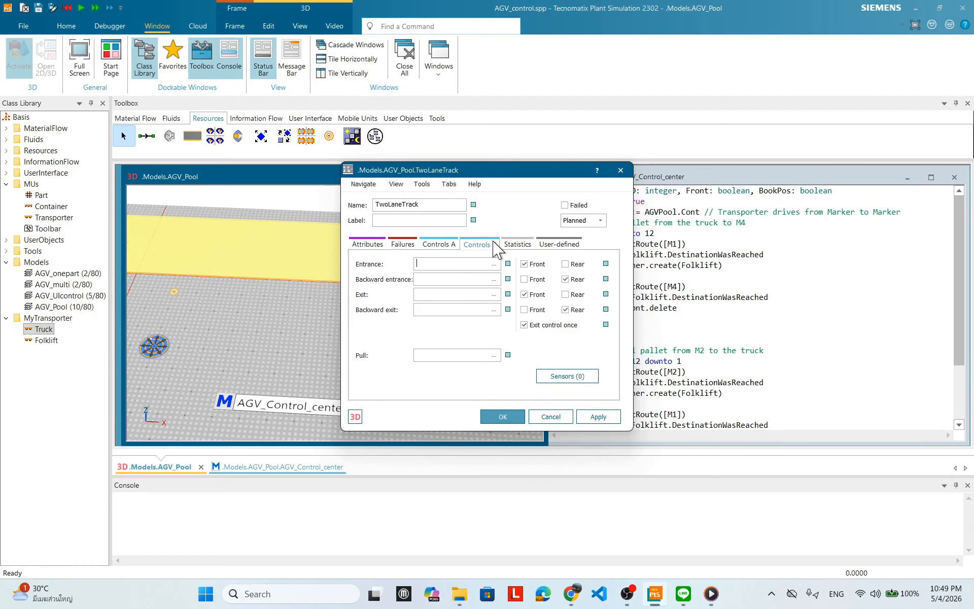
{"action": "left_click", "coordinate": [445, 244]}
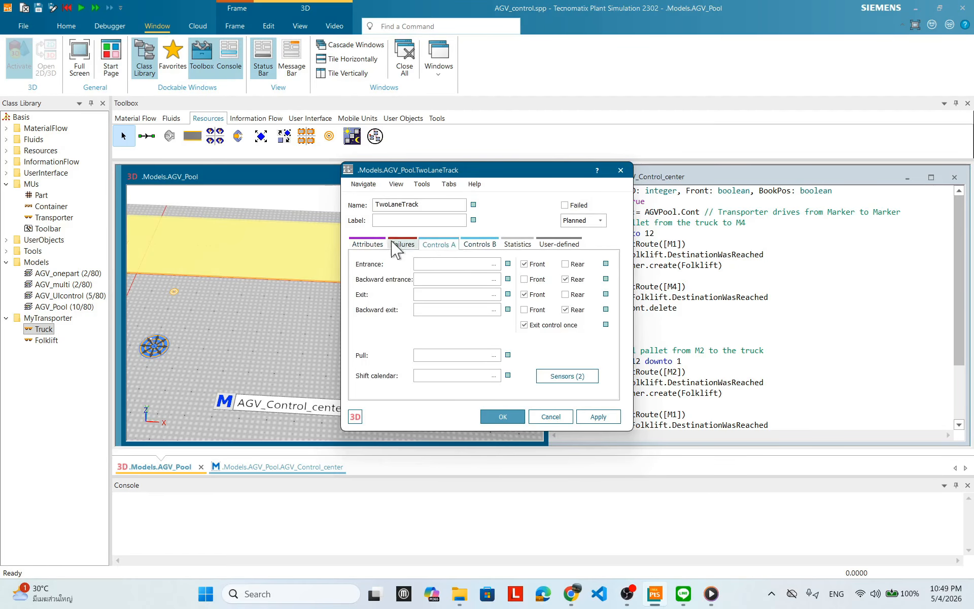
{"action": "left_click", "coordinate": [568, 378]}
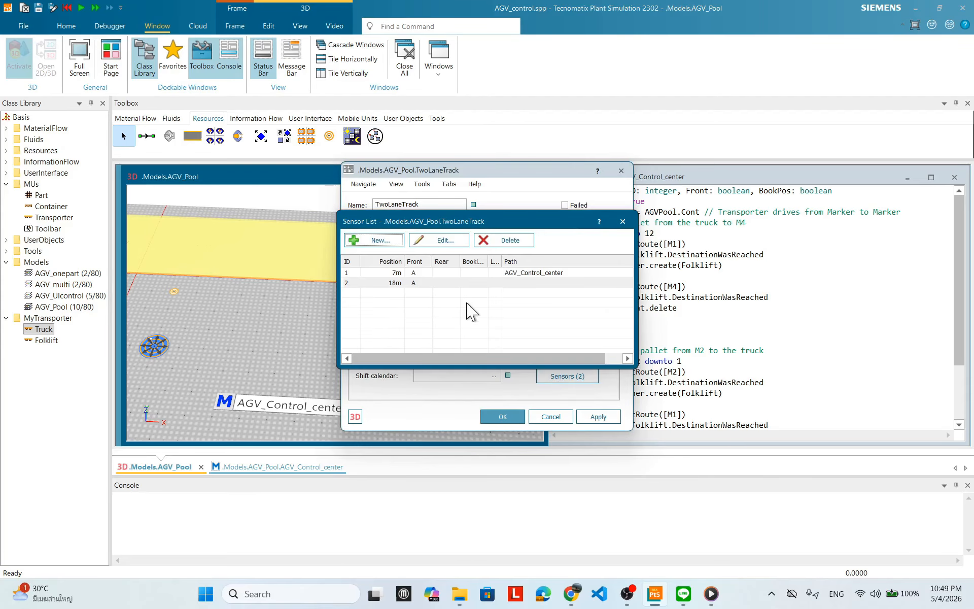
{"action": "left_click", "coordinate": [426, 274]}
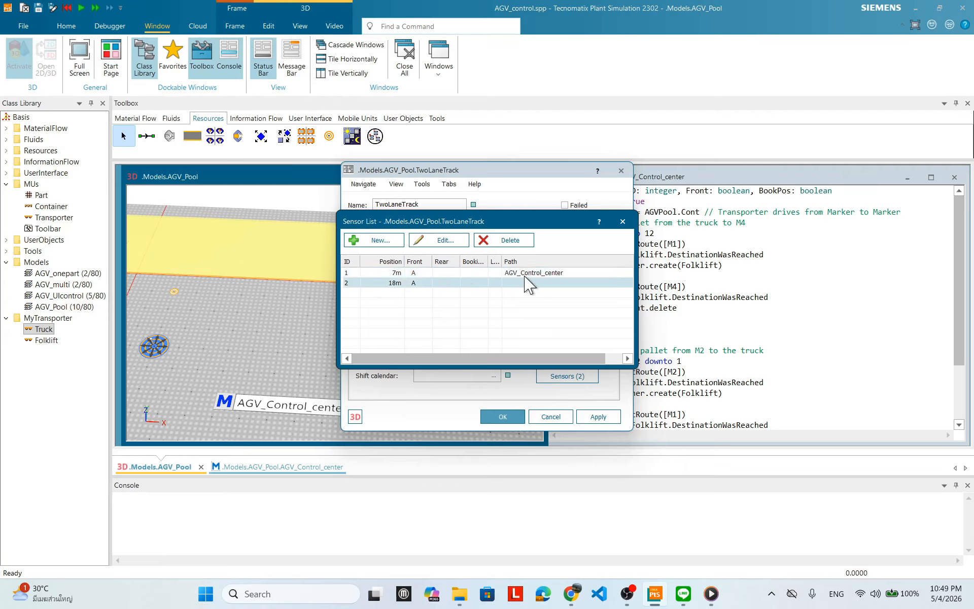
{"action": "left_click", "coordinate": [623, 221]}
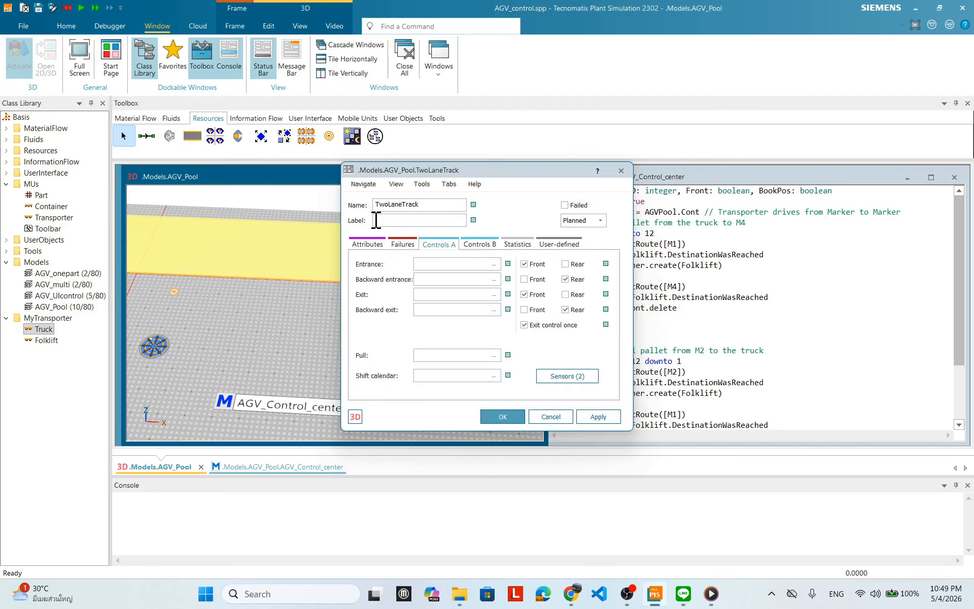
Step: Set the lane A position of the TwoLaneTrack's sensor 2 to 6 m
{"action": "left_click", "coordinate": [566, 376]}
{"action": "double_click", "coordinate": [402, 274]}
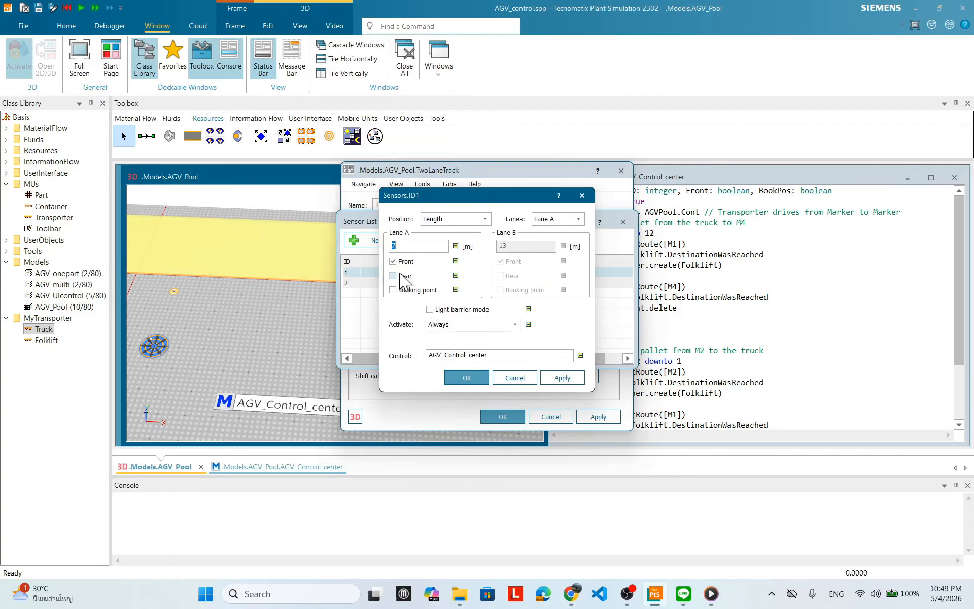
{"action": "left_click", "coordinate": [514, 378]}
{"action": "double_click", "coordinate": [410, 283]}
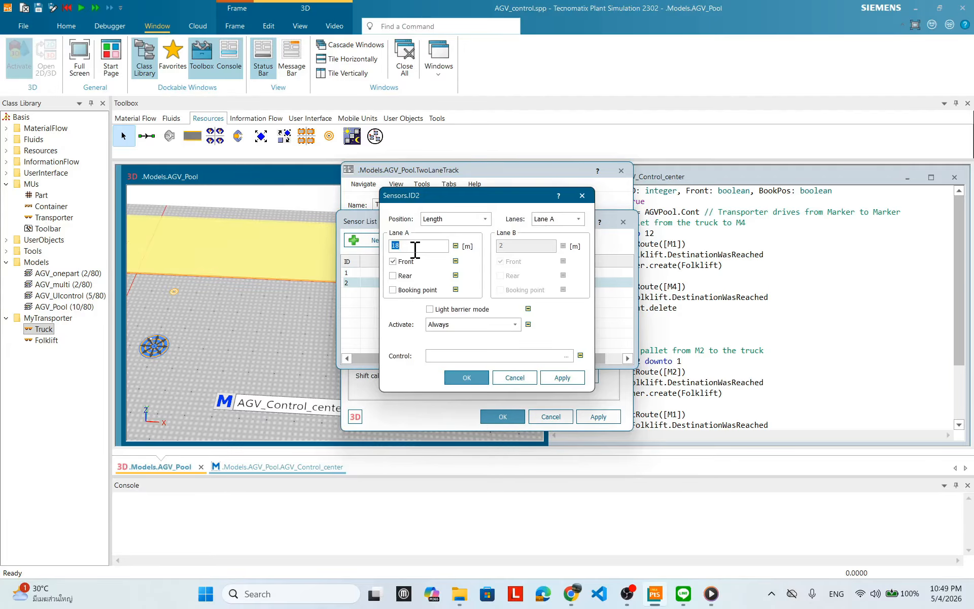
{"action": "type", "text": "6"}
{"action": "left_click", "coordinate": [558, 375]}
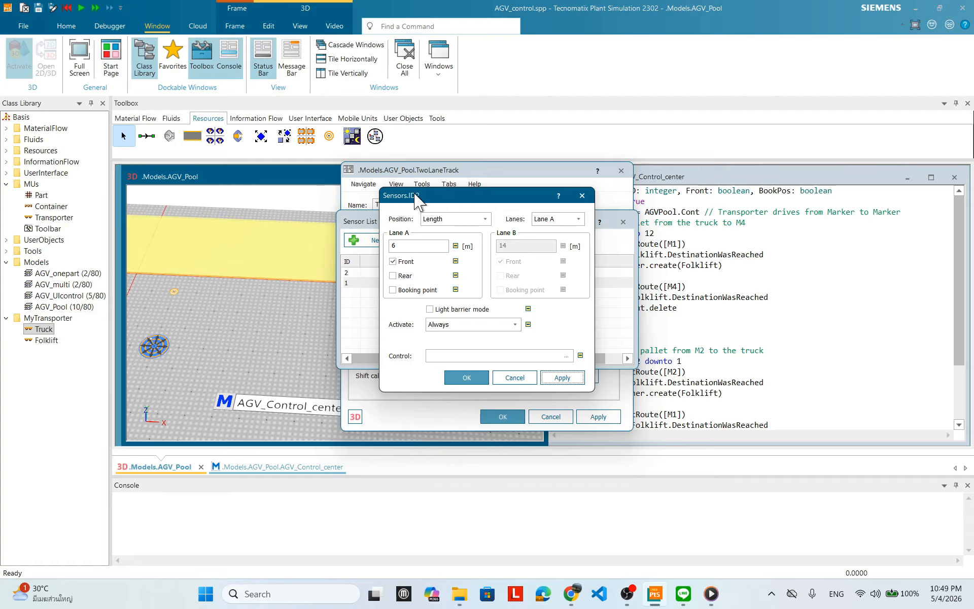
{"action": "left_click", "coordinate": [467, 377]}
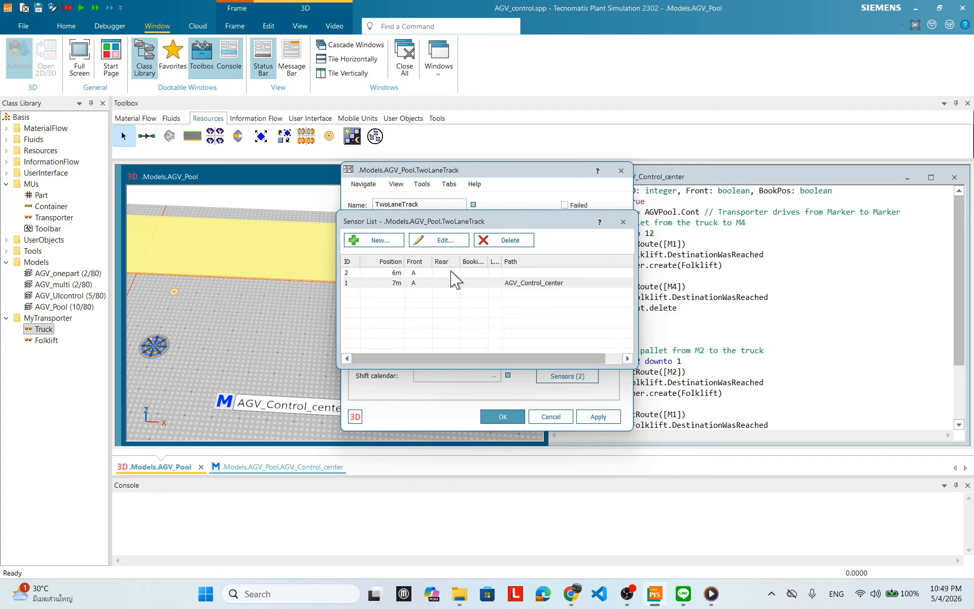
Step: Set the lane A position of sensor 1, which calls AGV_Control_center, to 18 m and confirm the track's settings
{"action": "double_click", "coordinate": [404, 283]}
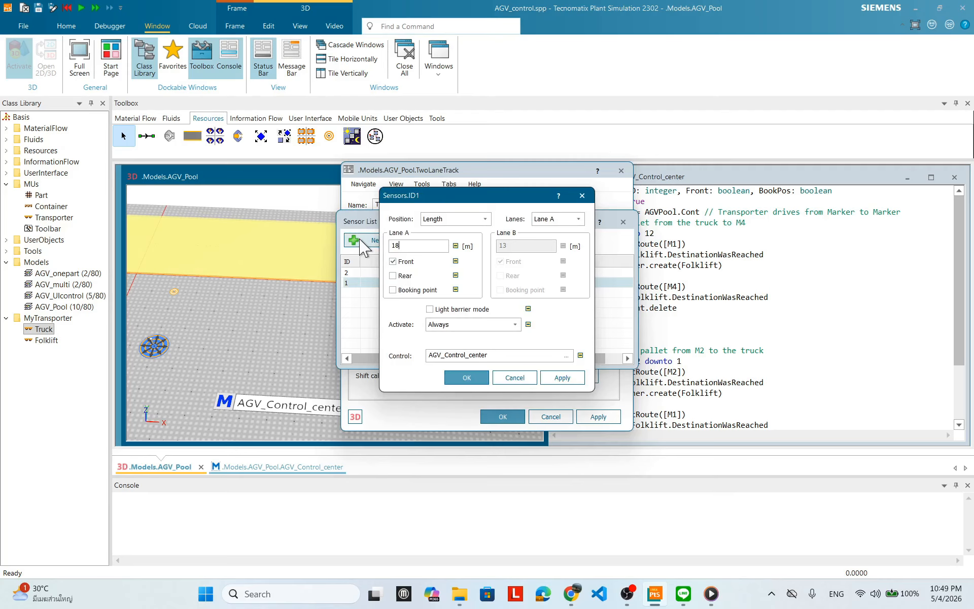
{"action": "type", "text": "18"}
{"action": "left_click", "coordinate": [562, 376]}
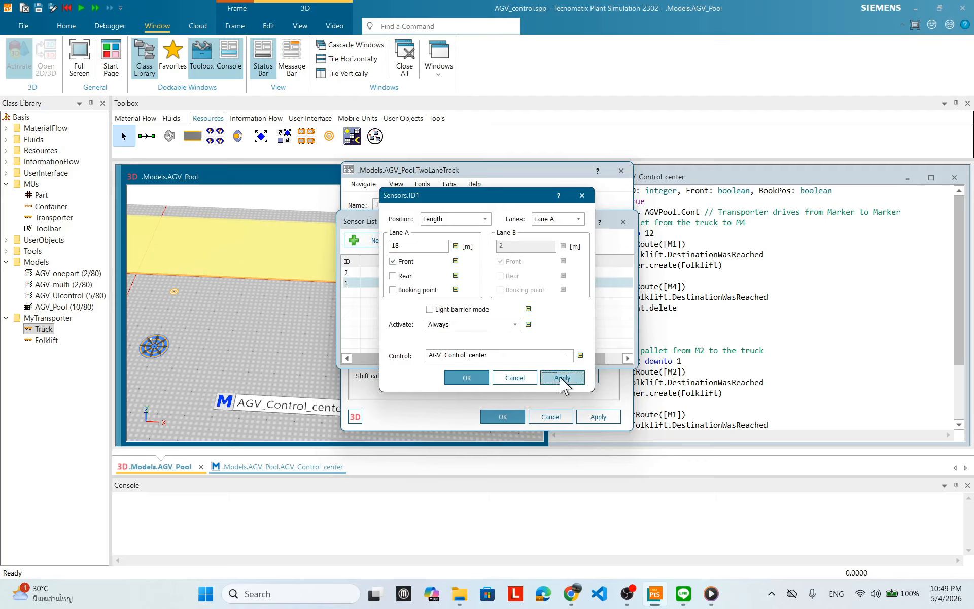
{"action": "left_click", "coordinate": [466, 377]}
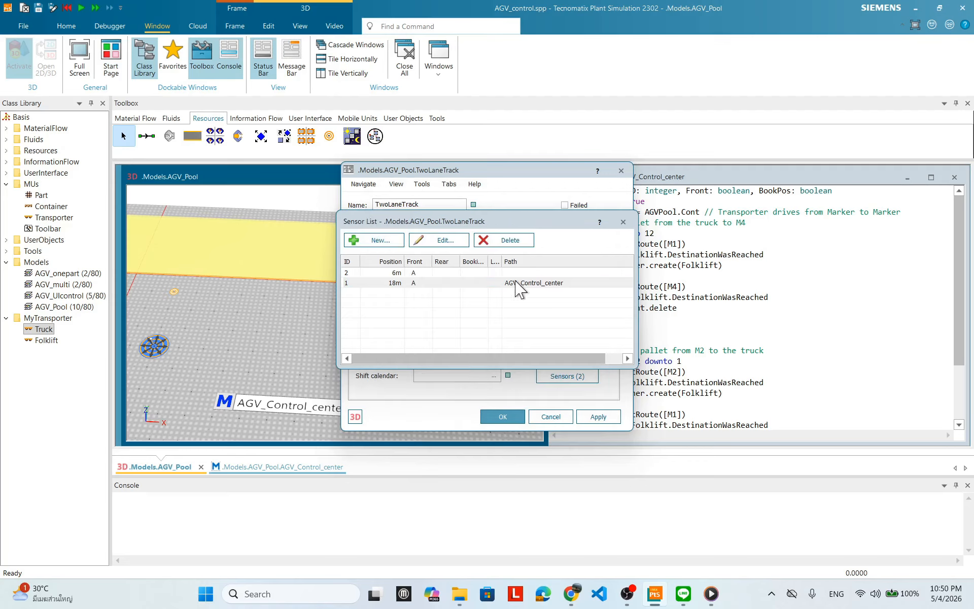
{"action": "left_click", "coordinate": [501, 416]}
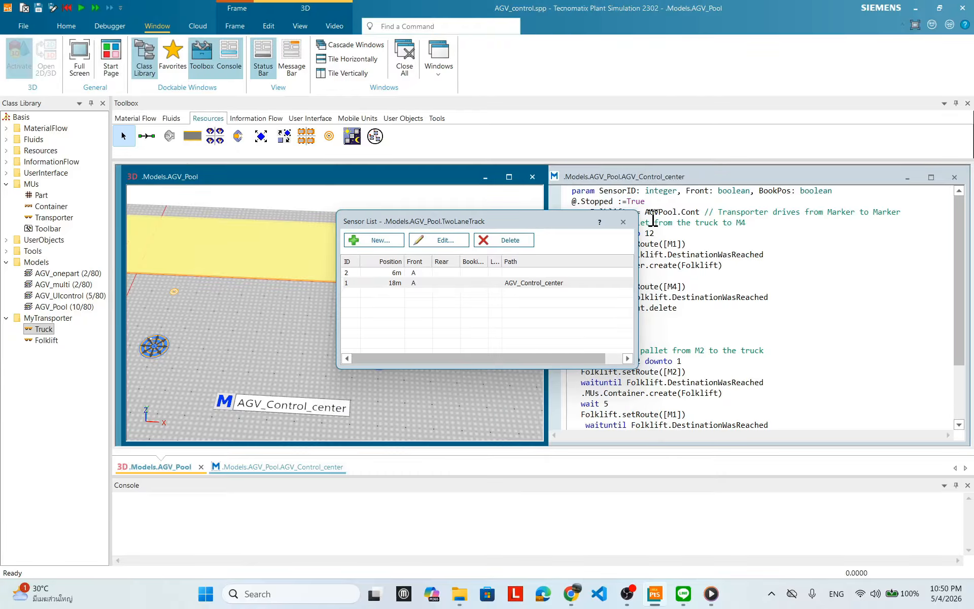
{"action": "left_click", "coordinate": [621, 222]}
Step: Reset and run the simulation to watch the trucks and forklift with the new sensor positions, and reset it again
{"action": "right_click", "coordinate": [458, 320]}
{"action": "left_click", "coordinate": [462, 308]}
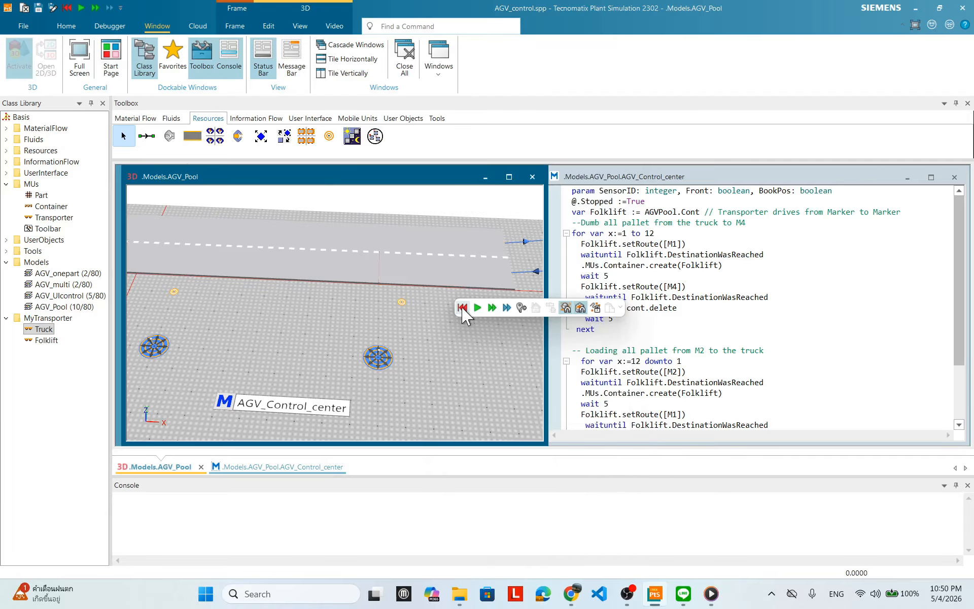
{"action": "right_click", "coordinate": [442, 348]}
{"action": "left_click", "coordinate": [468, 330]}
{"action": "left_click_drag", "start_coordinate": [441, 354], "coordinate": [383, 333]}
{"action": "scroll", "coordinate": [383, 332], "scroll_direction": "down", "scroll_amount": 3}
{"action": "left_click_drag", "start_coordinate": [398, 293], "coordinate": [347, 289]}
{"action": "left_click_drag", "start_coordinate": [402, 309], "coordinate": [484, 291]}
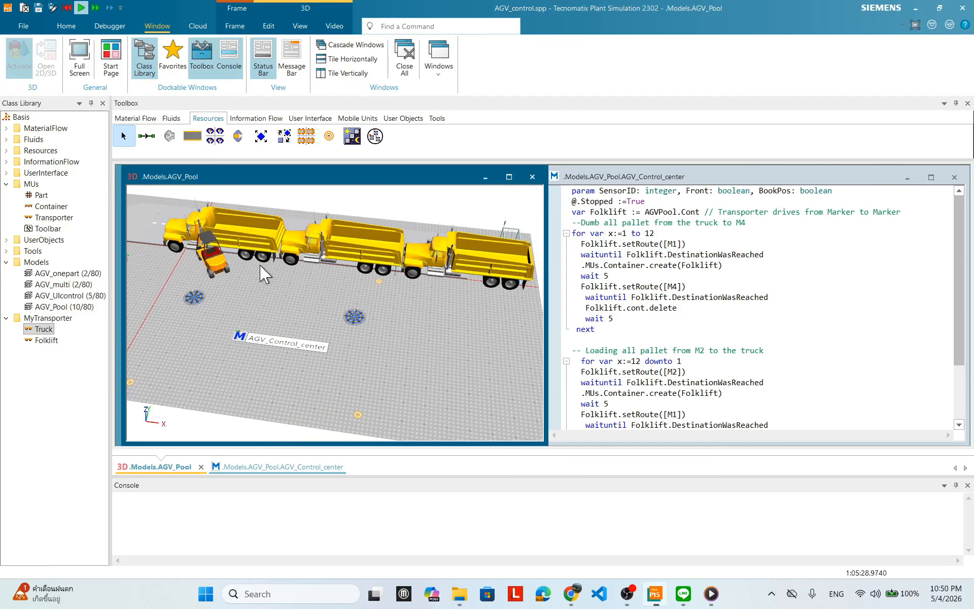
{"action": "right_click", "coordinate": [406, 320]}
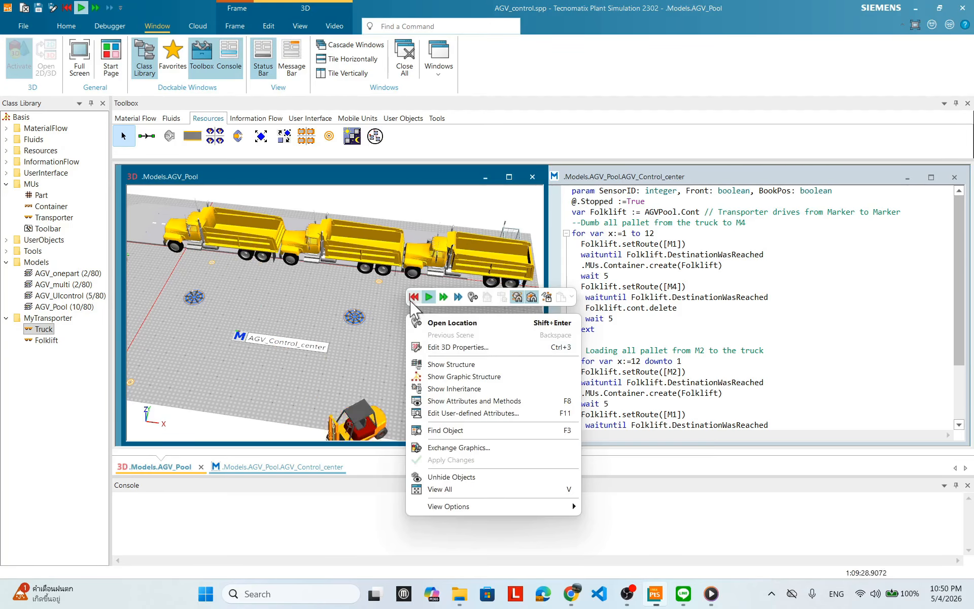
{"action": "left_click", "coordinate": [413, 297]}
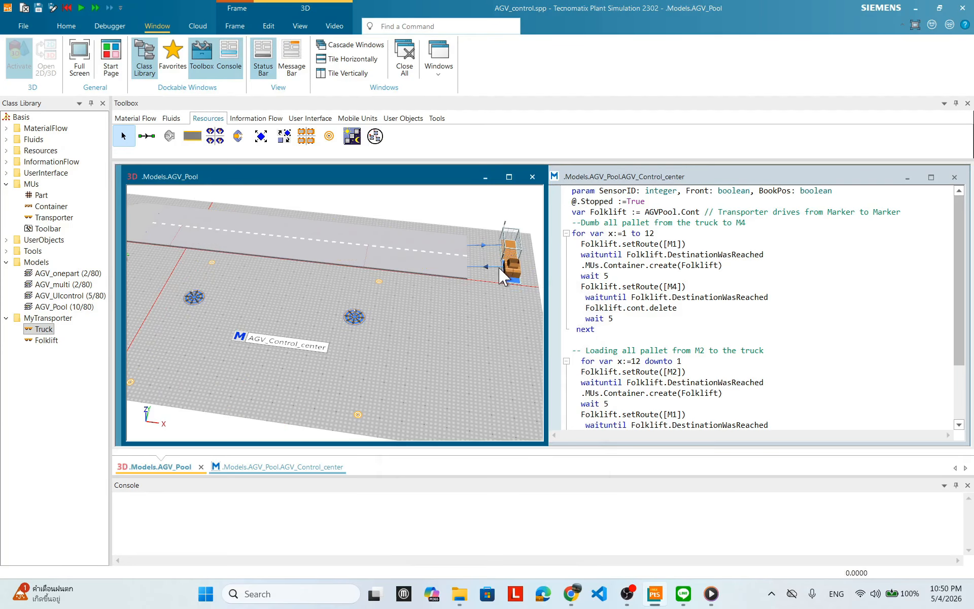
Step: Set the truck Source's uniform creation interval to 10:00, 20:00
{"action": "double_click", "coordinate": [511, 262]}
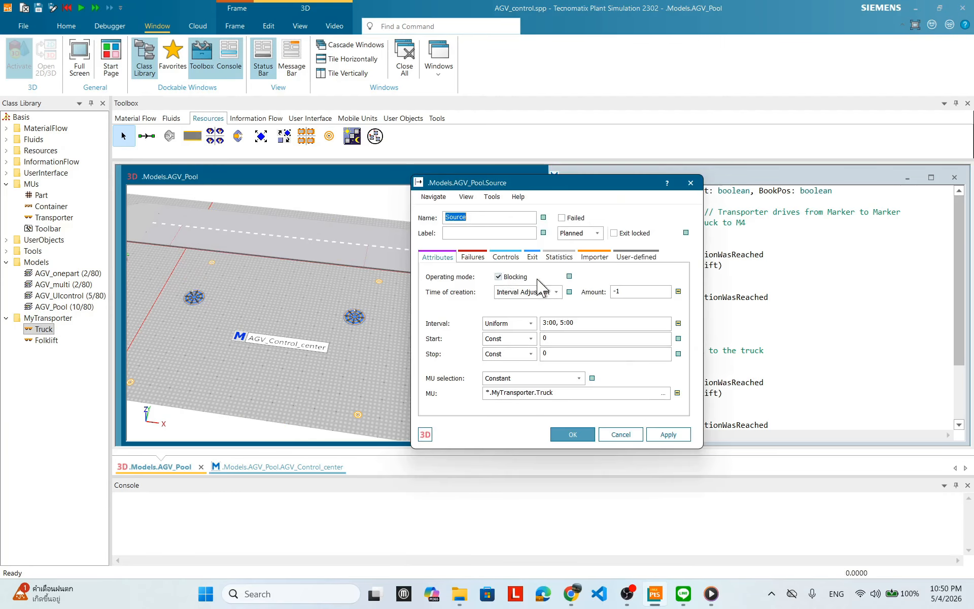
{"action": "left_click", "coordinate": [548, 322]}
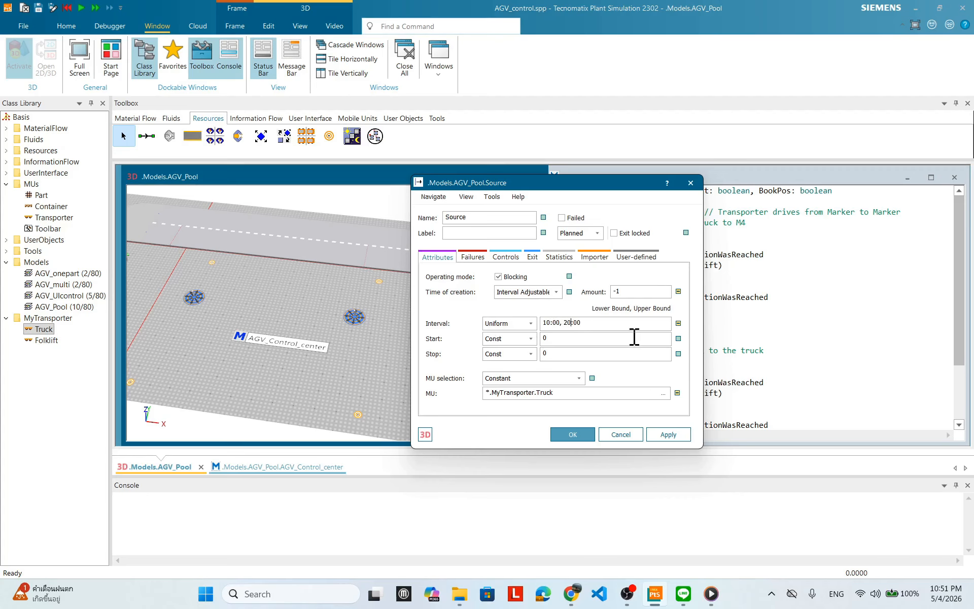
{"action": "left_click", "coordinate": [578, 438]}
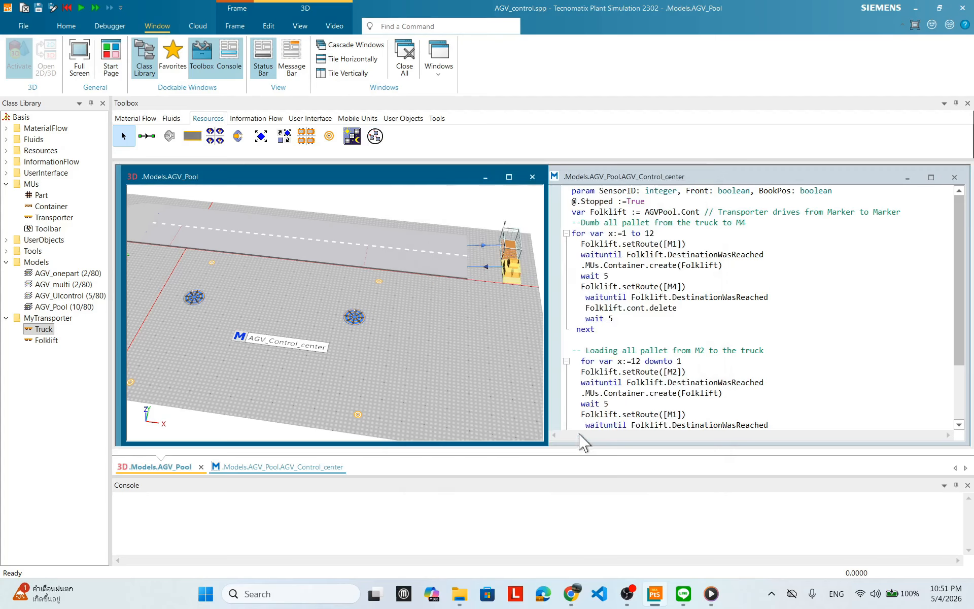
Step: Start the AGV_Pool simulation to check the truck arrivals with the new Source interval
{"action": "left_click_drag", "start_coordinate": [368, 347], "coordinate": [428, 357]}
{"action": "right_click", "coordinate": [419, 304]}
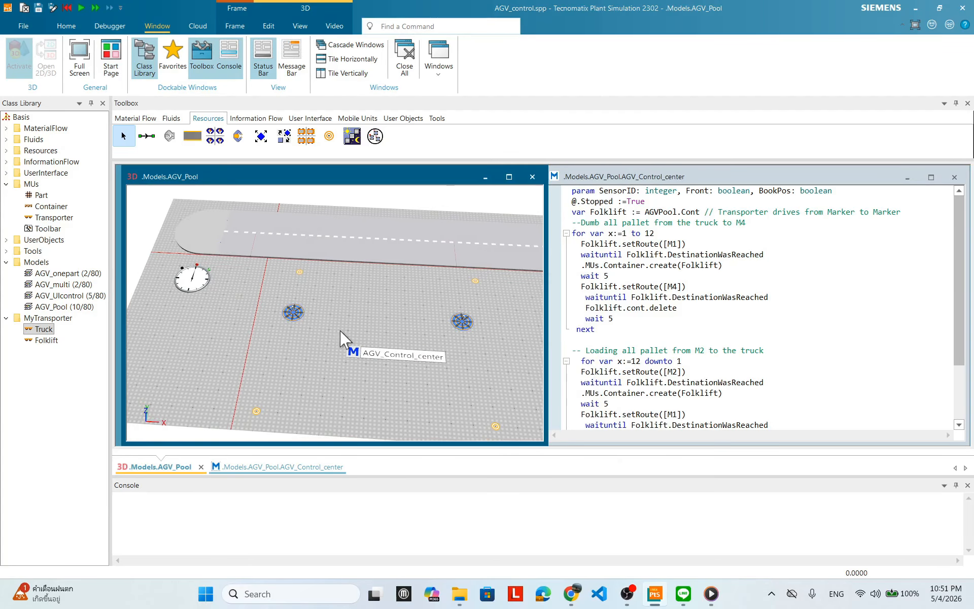
{"action": "mouse_move", "coordinate": [341, 337]}
{"action": "left_mouse_down"}
{"action": "mouse_move", "coordinate": [354, 330]}
{"action": "mouse_move", "coordinate": [328, 298]}
{"action": "mouse_move", "coordinate": [327, 328]}
{"action": "left_mouse_up"}
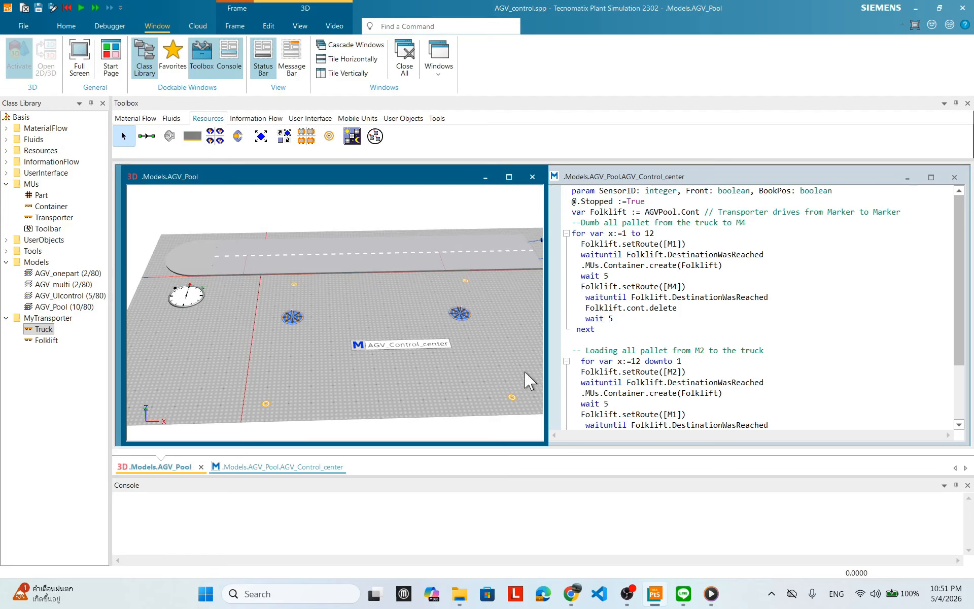
{"action": "left_click_drag", "start_coordinate": [375, 344], "coordinate": [295, 333]}
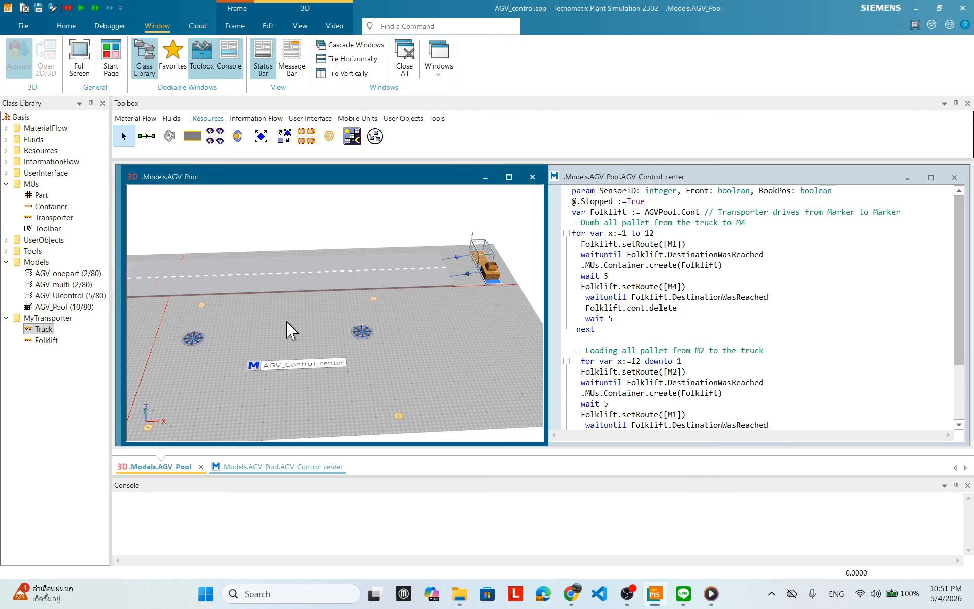
{"action": "right_click", "coordinate": [428, 325]}
{"action": "key", "text": "Escape"}
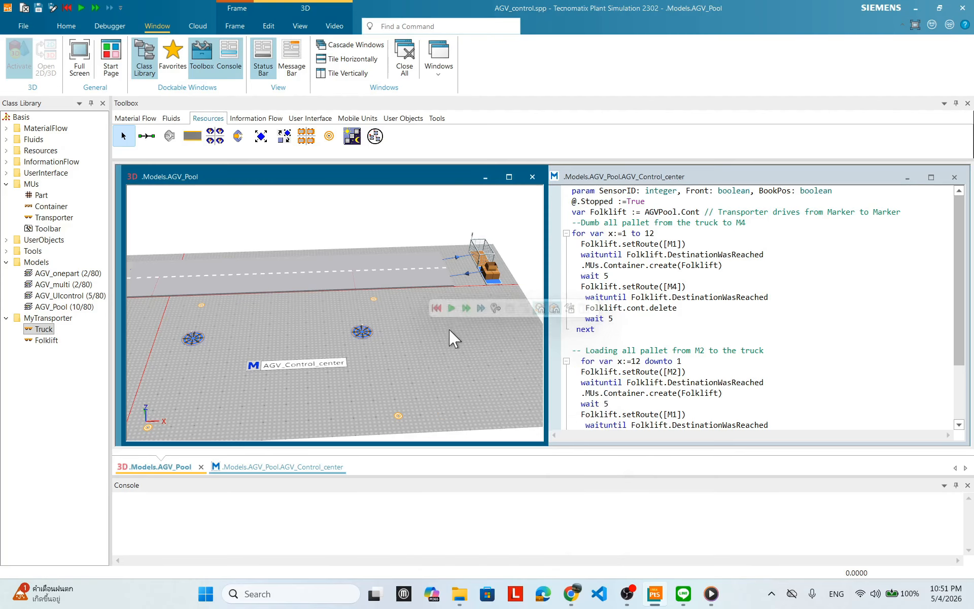
{"action": "left_click", "coordinate": [451, 307]}
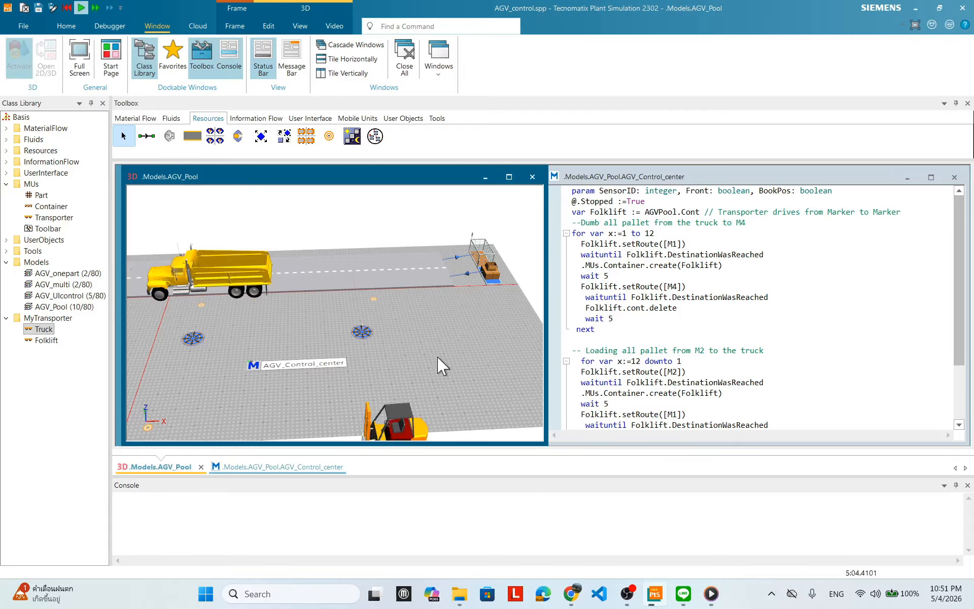
Step: Watch the forklift serve the arriving trucks over several cycles, dismiss the chat notification, and reset the simulation
{"action": "left_click", "coordinate": [418, 333]}
{"action": "left_click_drag", "start_coordinate": [356, 318], "coordinate": [374, 337]}
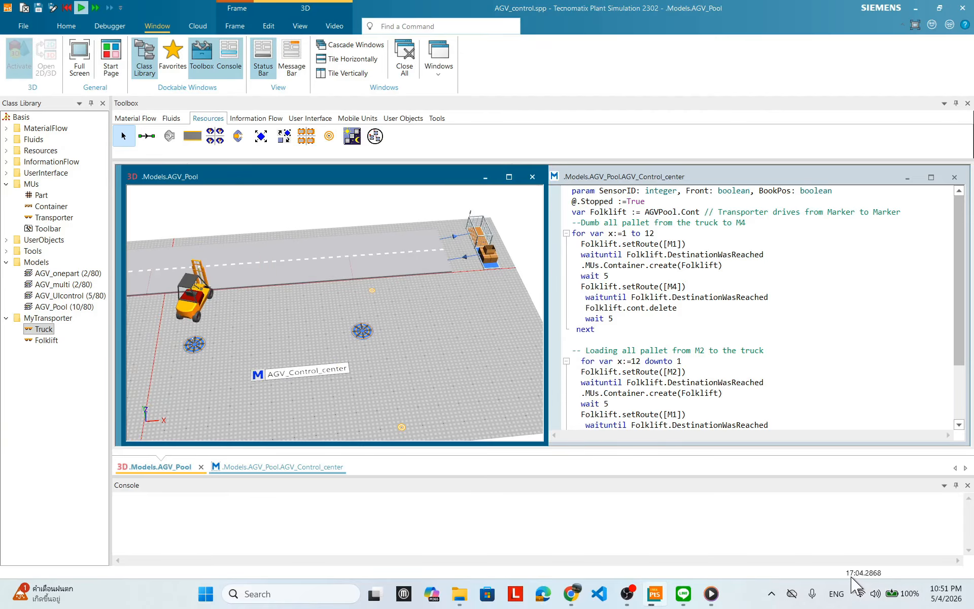
{"action": "left_click_drag", "start_coordinate": [404, 338], "coordinate": [482, 364]}
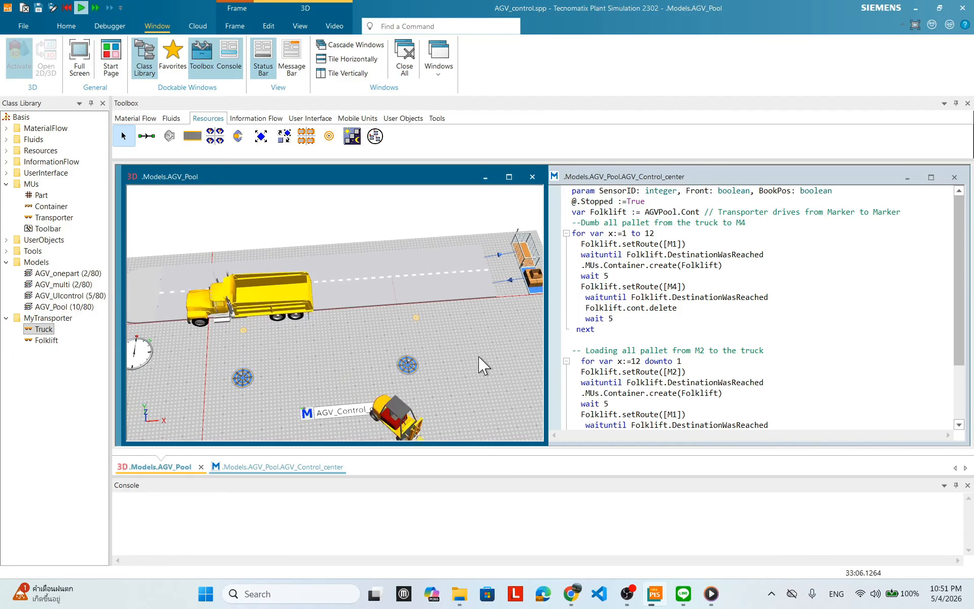
{"action": "left_click_drag", "start_coordinate": [406, 350], "coordinate": [397, 341]}
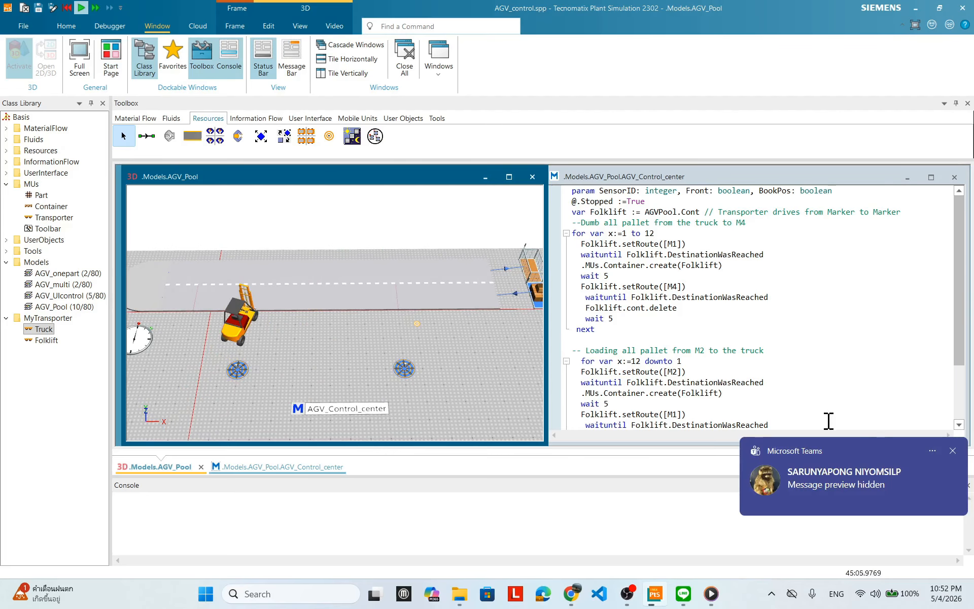
{"action": "left_click", "coordinate": [952, 450]}
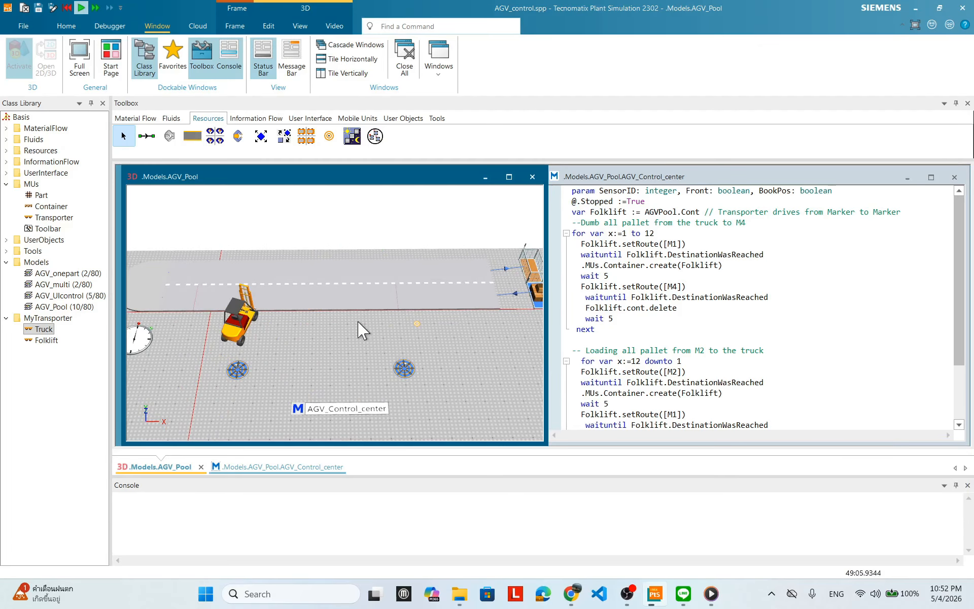
{"action": "left_click_drag", "start_coordinate": [360, 330], "coordinate": [504, 304]}
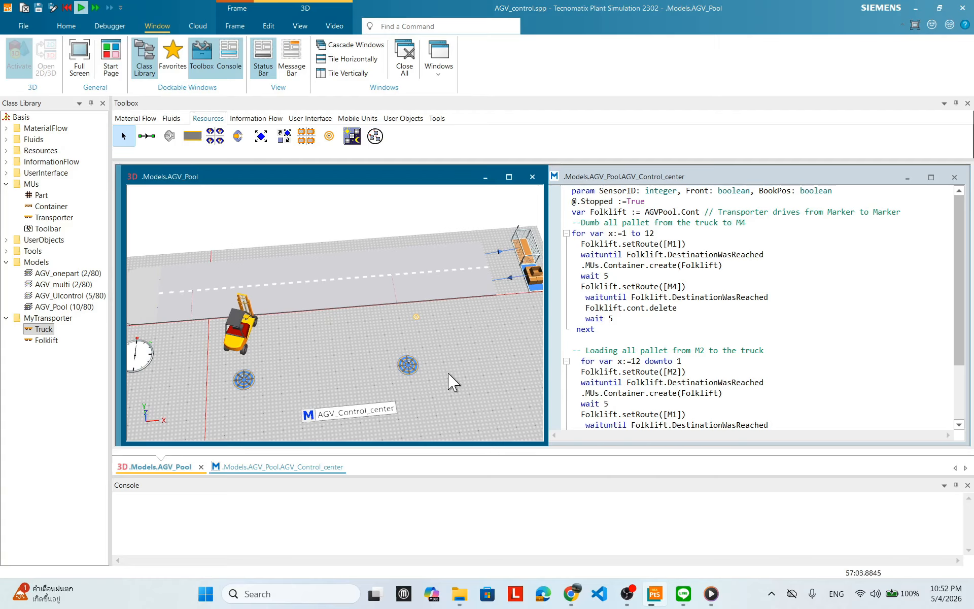
{"action": "left_click_drag", "start_coordinate": [466, 374], "coordinate": [415, 350]}
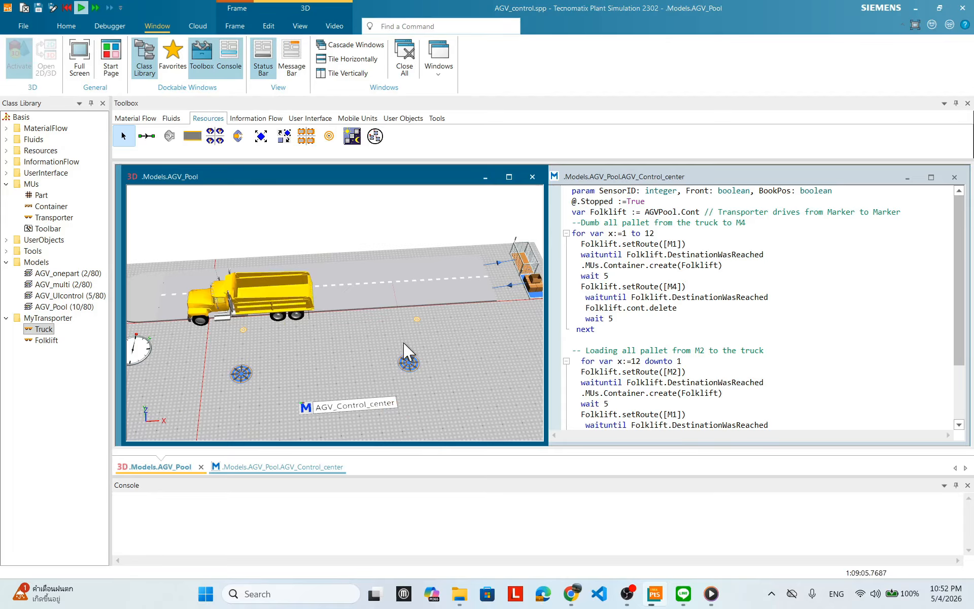
{"action": "left_click_drag", "start_coordinate": [326, 348], "coordinate": [350, 330]}
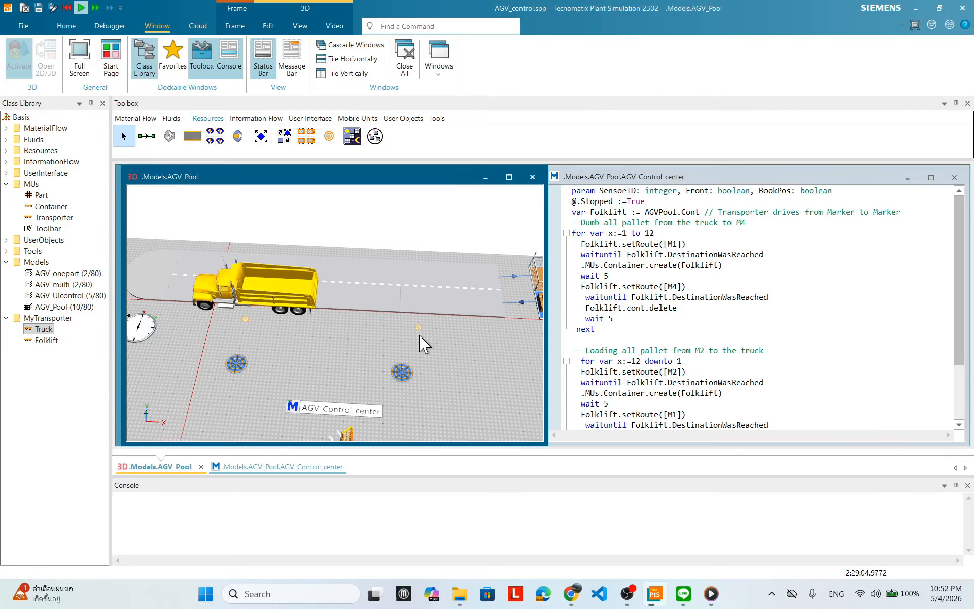
{"action": "right_click", "coordinate": [445, 344]}
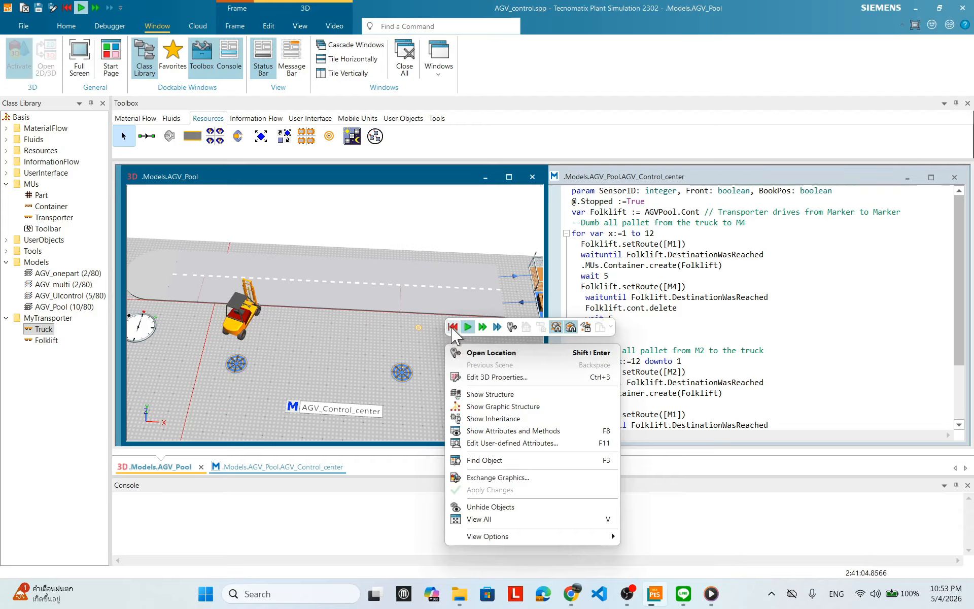
{"action": "left_click", "coordinate": [452, 327]}
{"action": "scroll", "coordinate": [791, 340], "scroll_direction": "down", "scroll_amount": 5}
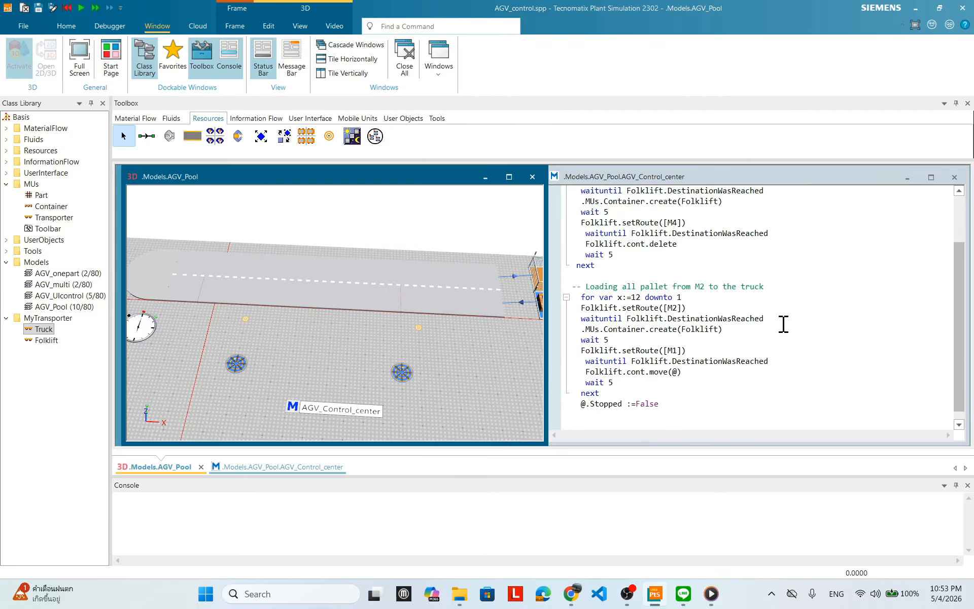
{"action": "scroll", "coordinate": [779, 305], "scroll_direction": "up", "scroll_amount": 5}
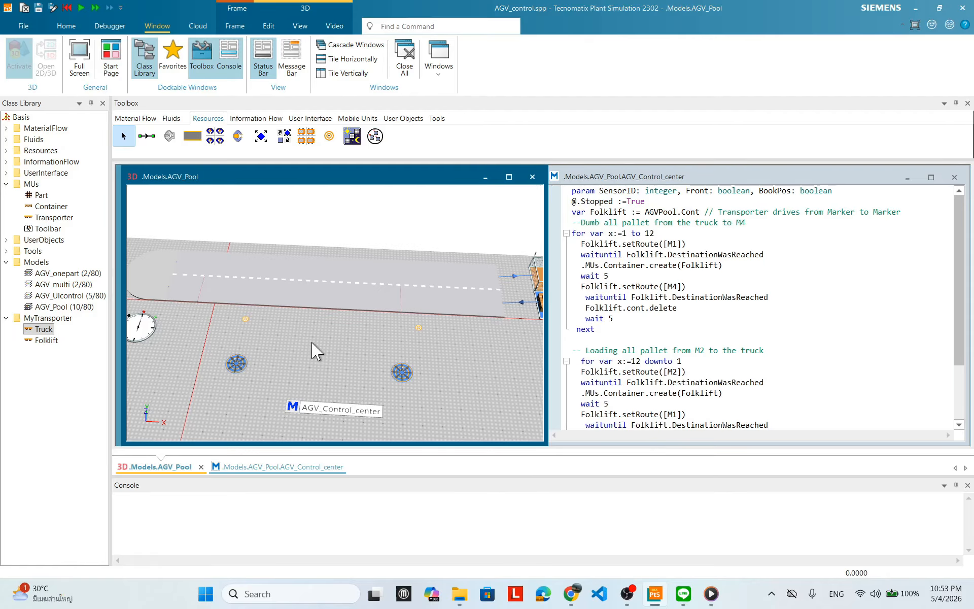
{"action": "scroll", "coordinate": [315, 350], "scroll_direction": "down", "scroll_amount": 5}
{"action": "scroll", "coordinate": [268, 333], "scroll_direction": "up", "scroll_amount": 3}
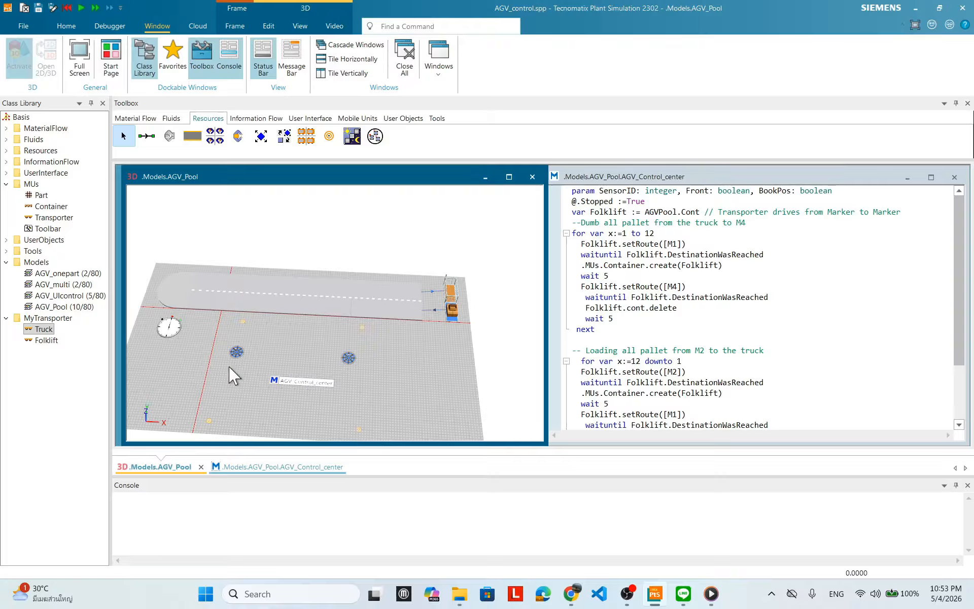
{"action": "mouse_move", "coordinate": [315, 348]}
{"action": "left_mouse_down"}
{"action": "mouse_move", "coordinate": [315, 289]}
{"action": "mouse_move", "coordinate": [297, 332]}
{"action": "mouse_move", "coordinate": [333, 376]}
{"action": "mouse_move", "coordinate": [317, 354]}
{"action": "mouse_move", "coordinate": [278, 344]}
{"action": "mouse_move", "coordinate": [305, 349]}
{"action": "left_mouse_up"}
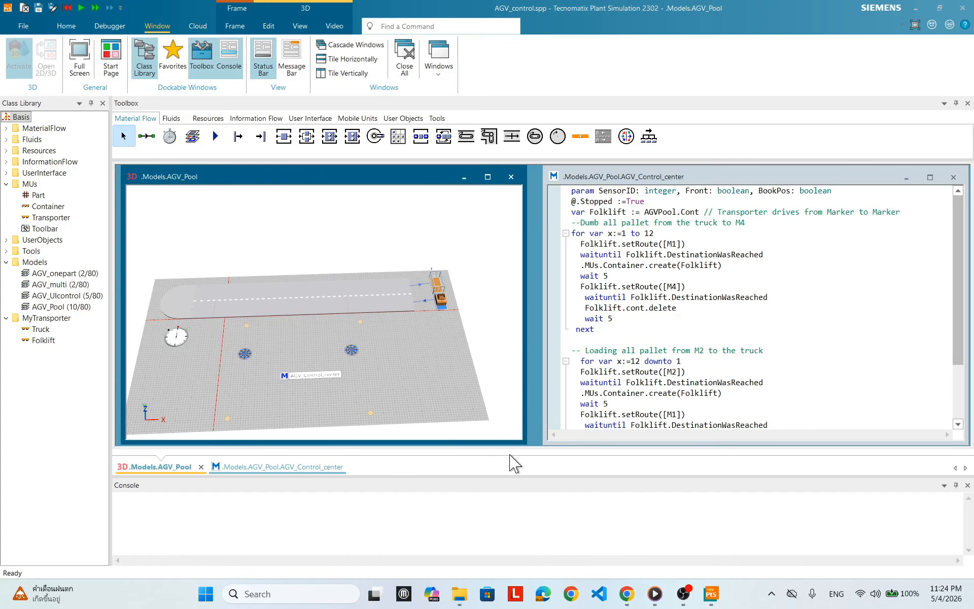
Step: Hide the Console and tile the AGV_Pool model and AGV_Control_center windows vertically
{"action": "left_click", "coordinate": [229, 57]}
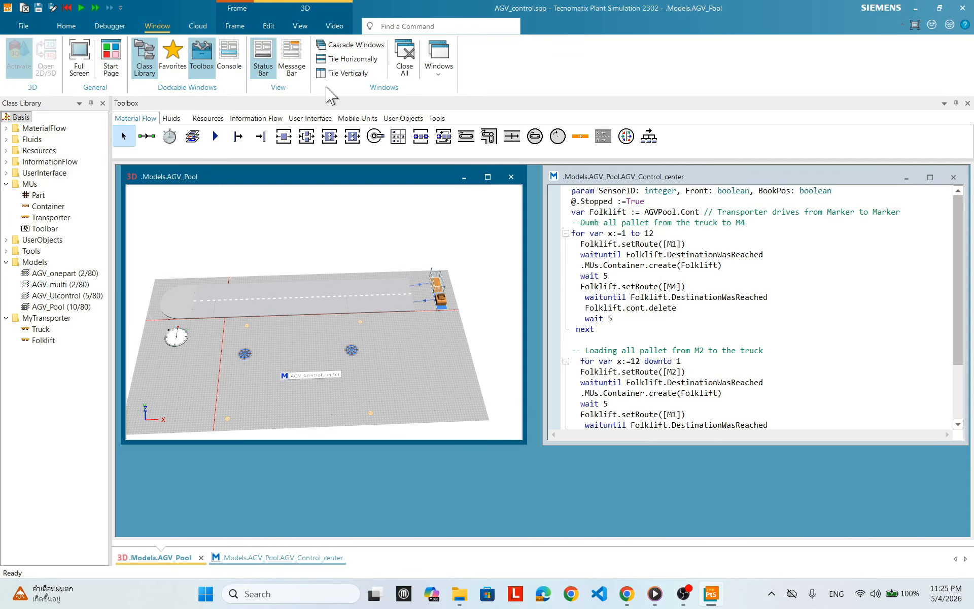
{"action": "left_click", "coordinate": [348, 73]}
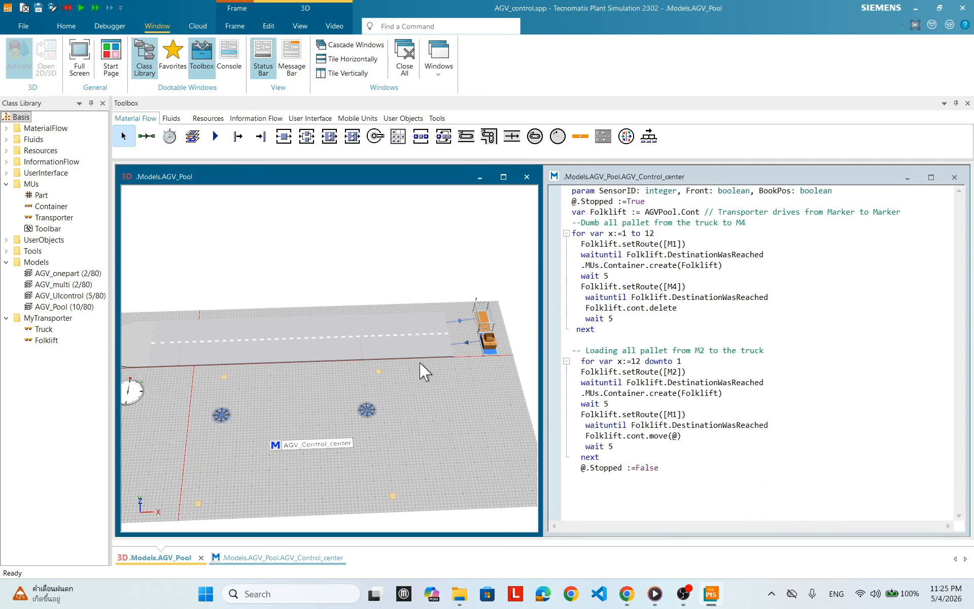
Step: Run the simulation again to watch the forklift unload and load the trucks beside the method code, and reset it
{"action": "scroll", "coordinate": [401, 424], "scroll_direction": "down", "scroll_amount": 5}
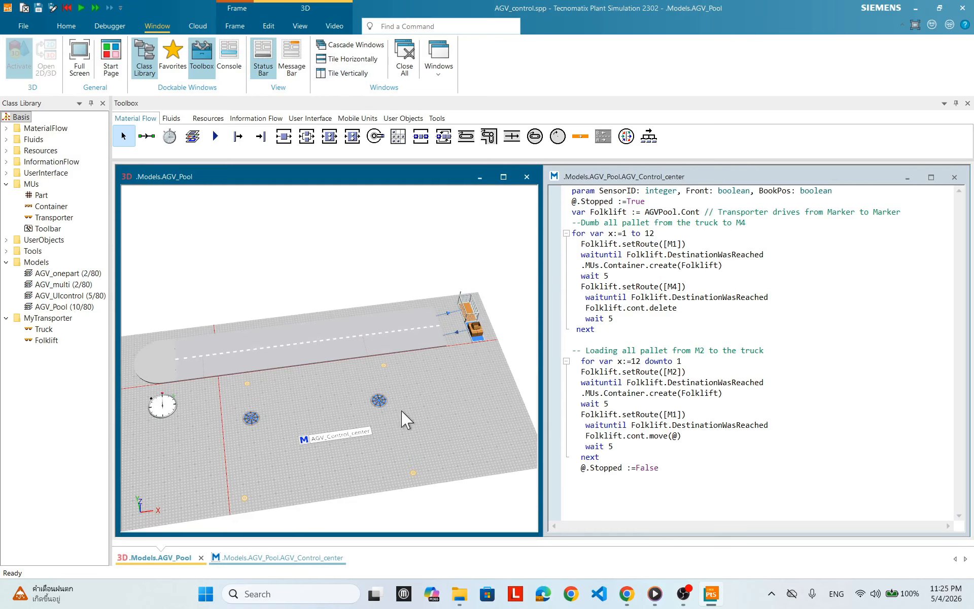
{"action": "scroll", "coordinate": [402, 419], "scroll_direction": "up", "scroll_amount": 3}
{"action": "right_click", "coordinate": [465, 350]}
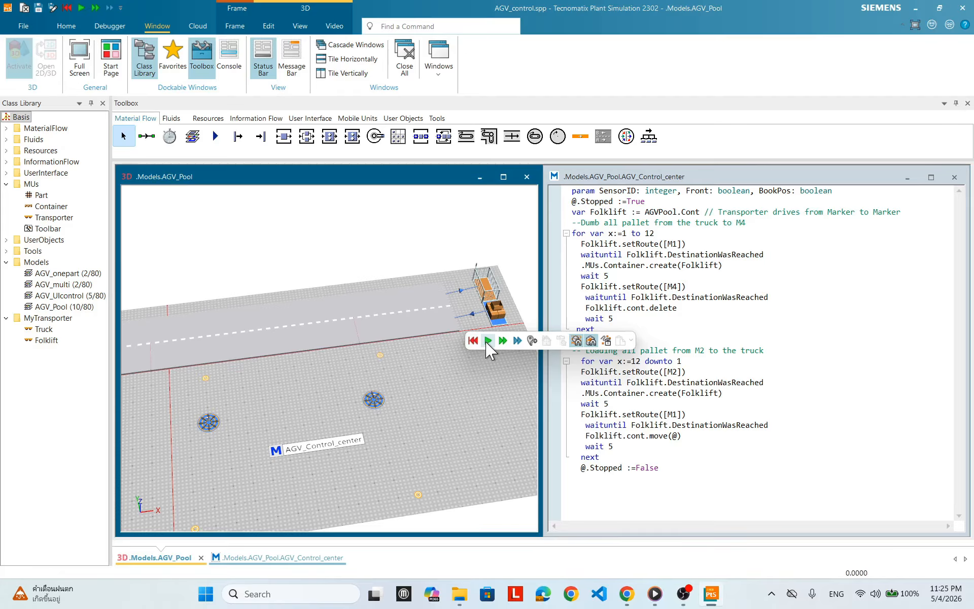
{"action": "left_click", "coordinate": [488, 341]}
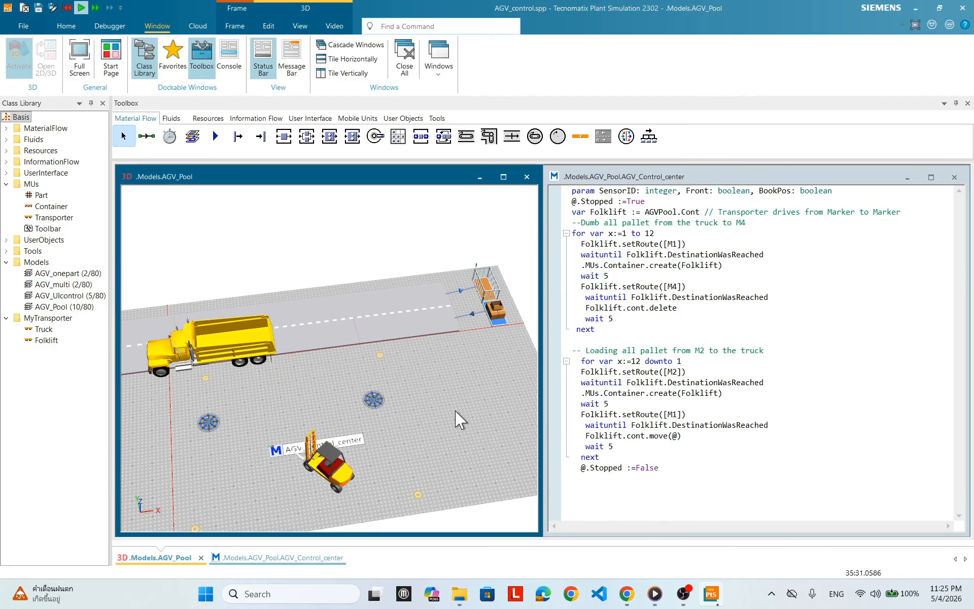
{"action": "left_click_drag", "start_coordinate": [376, 369], "coordinate": [378, 395]}
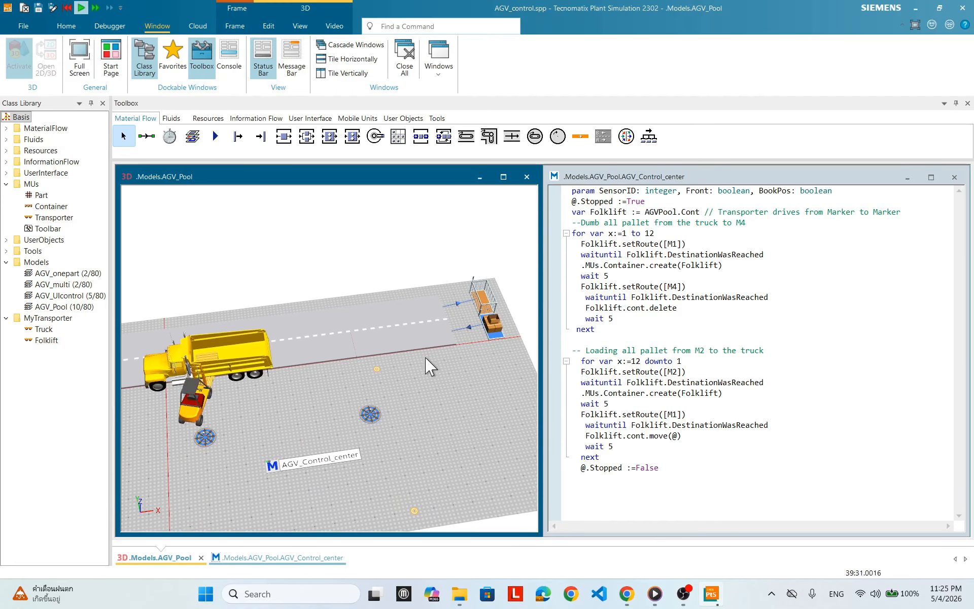
{"action": "mouse_move", "coordinate": [428, 365]}
{"action": "left_mouse_down"}
{"action": "mouse_move", "coordinate": [415, 371]}
{"action": "mouse_move", "coordinate": [424, 349]}
{"action": "mouse_move", "coordinate": [430, 365]}
{"action": "left_mouse_up"}
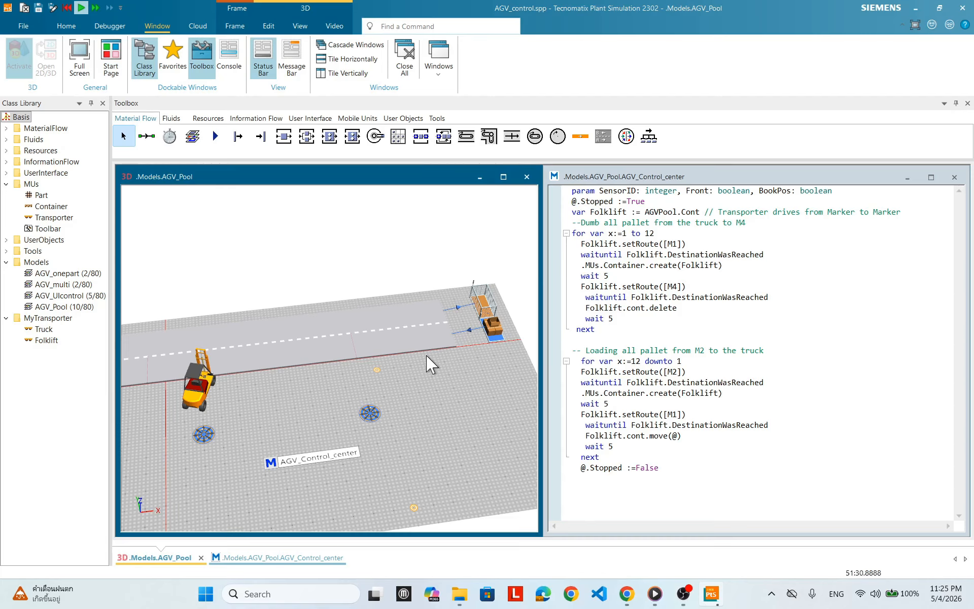
{"action": "left_click_drag", "start_coordinate": [462, 373], "coordinate": [416, 391]}
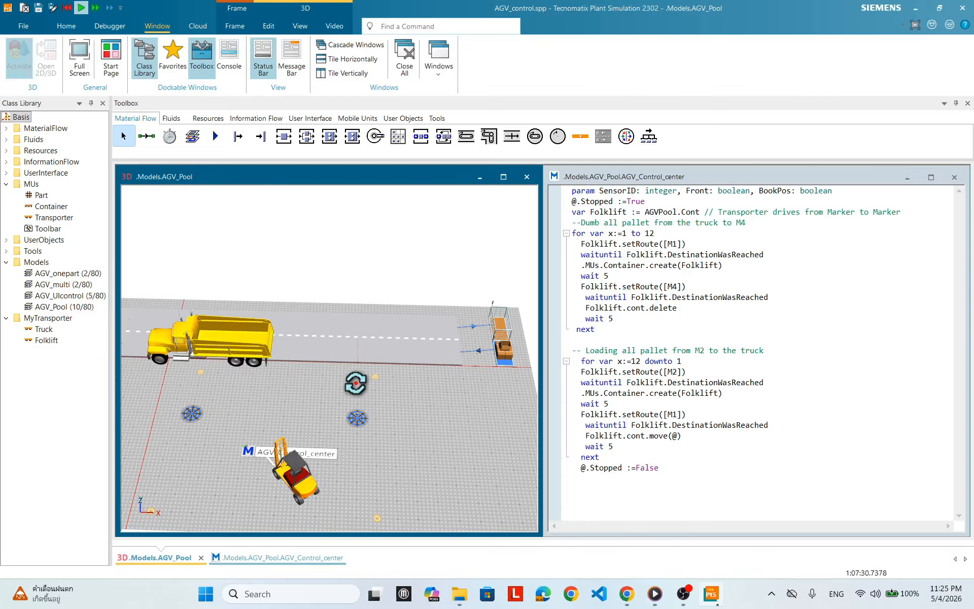
{"action": "left_click_drag", "start_coordinate": [347, 388], "coordinate": [358, 382]}
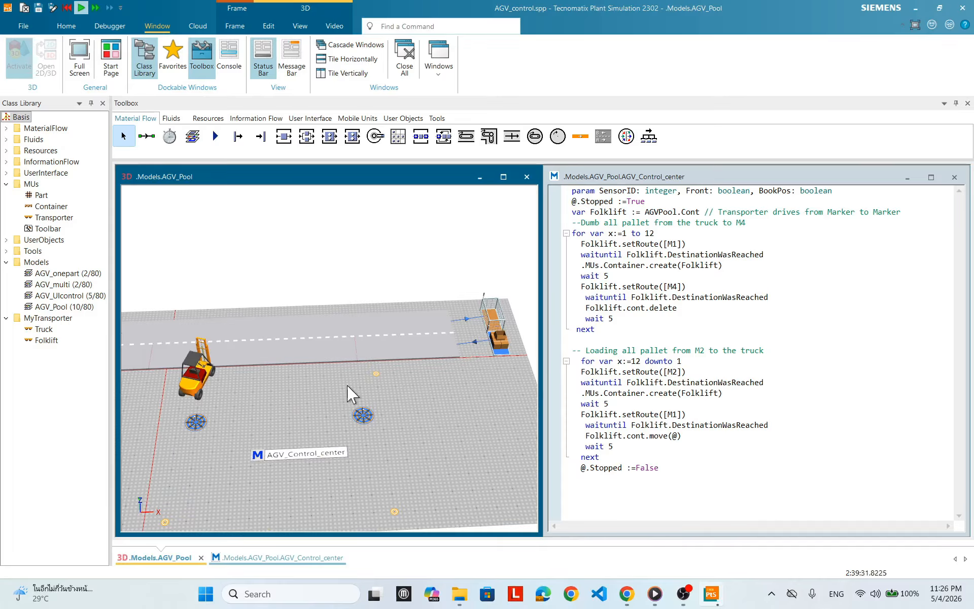
{"action": "left_click_drag", "start_coordinate": [361, 382], "coordinate": [319, 358]}
{"action": "left_click_drag", "start_coordinate": [394, 400], "coordinate": [432, 390]}
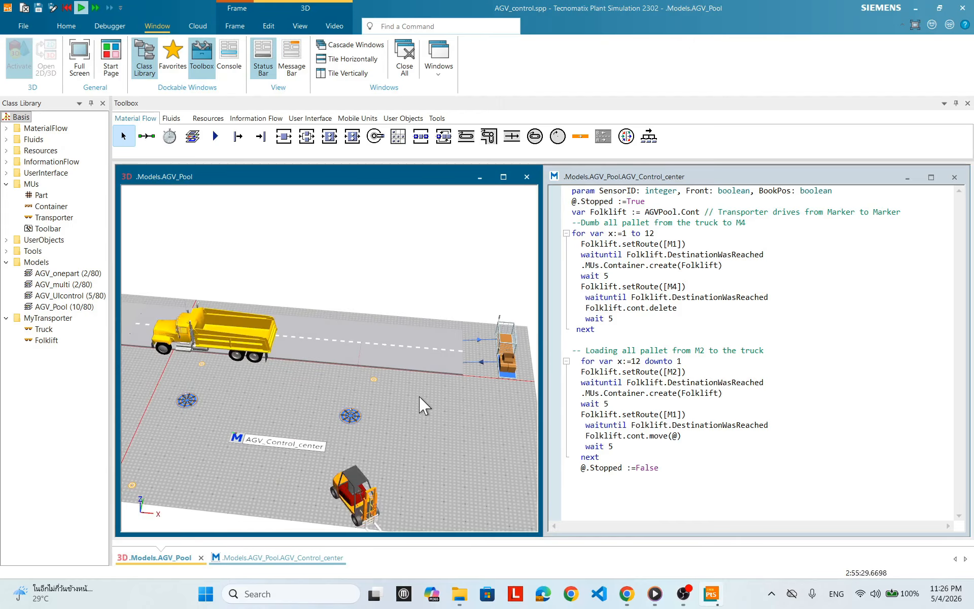
{"action": "left_click_drag", "start_coordinate": [369, 396], "coordinate": [434, 370]}
{"action": "right_click", "coordinate": [439, 373]}
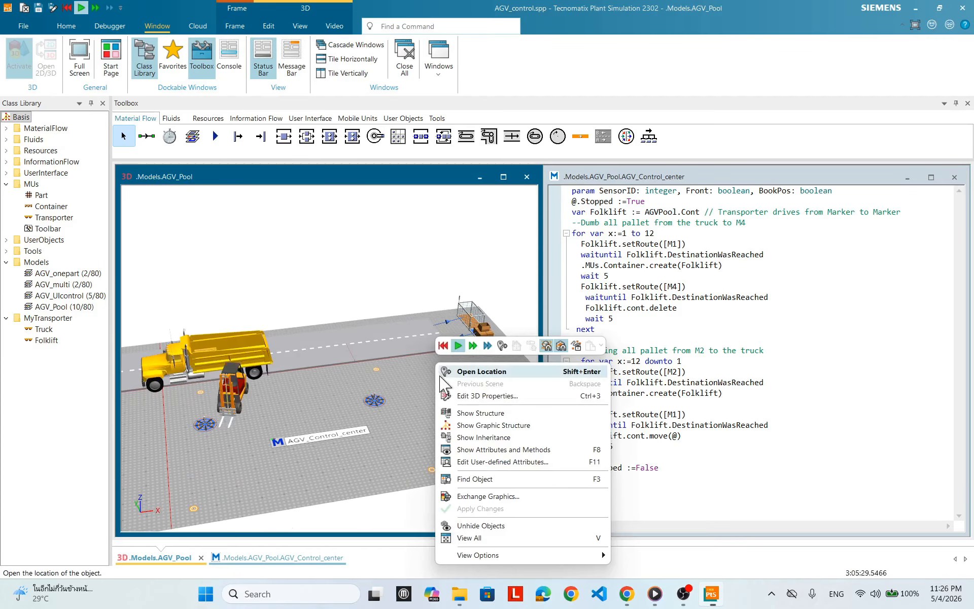
{"action": "left_click", "coordinate": [442, 346]}
{"action": "left_click_drag", "start_coordinate": [459, 440], "coordinate": [217, 423]}
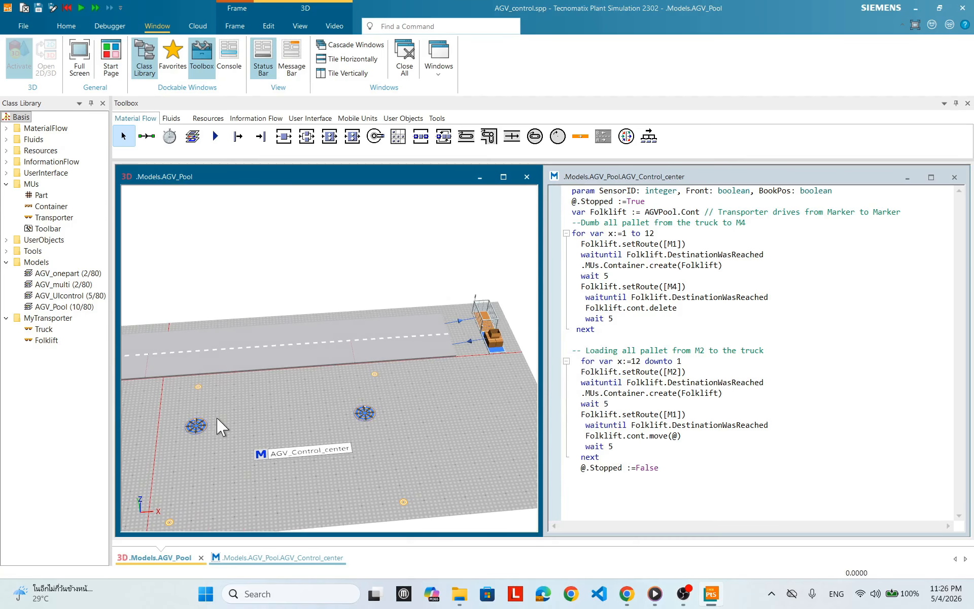
{"action": "mouse_move", "coordinate": [332, 402]}
{"action": "left_mouse_down"}
{"action": "mouse_move", "coordinate": [324, 413]}
{"action": "mouse_move", "coordinate": [202, 390]}
{"action": "mouse_move", "coordinate": [282, 387]}
{"action": "mouse_move", "coordinate": [267, 402]}
{"action": "mouse_move", "coordinate": [339, 419]}
{"action": "left_mouse_up"}
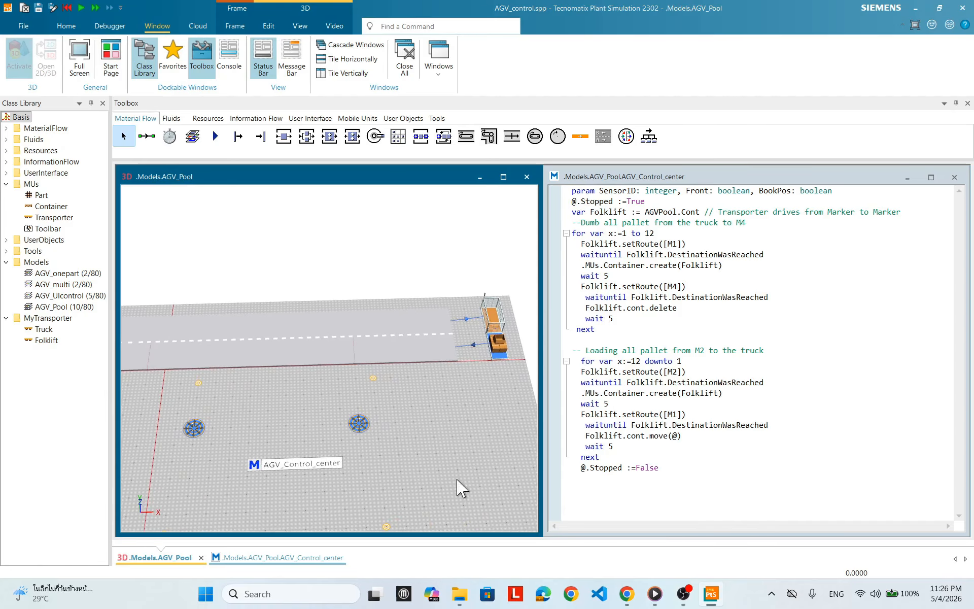
{"action": "left_click_drag", "start_coordinate": [463, 487], "coordinate": [408, 327]}
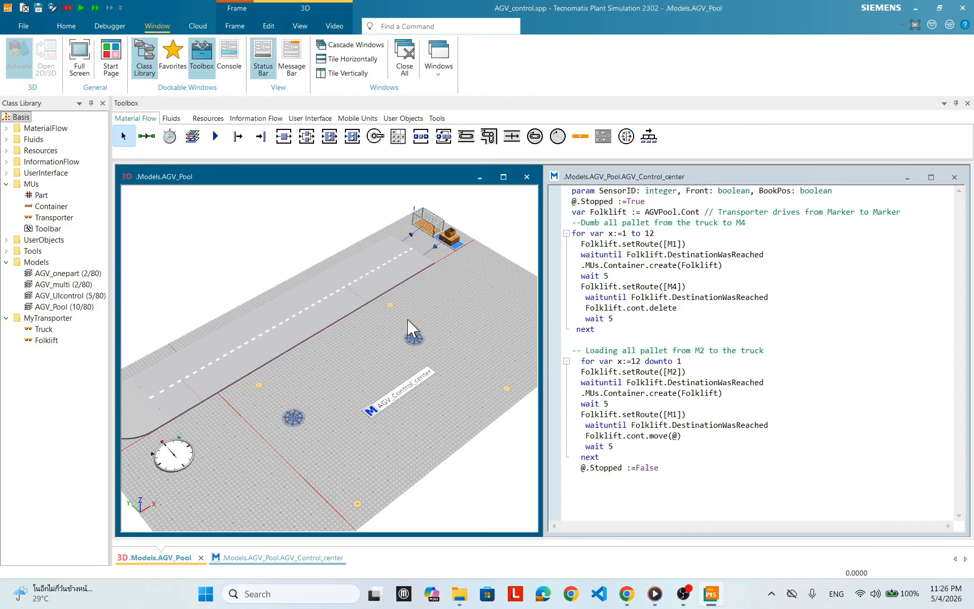
{"action": "left_click_drag", "start_coordinate": [445, 394], "coordinate": [394, 344]}
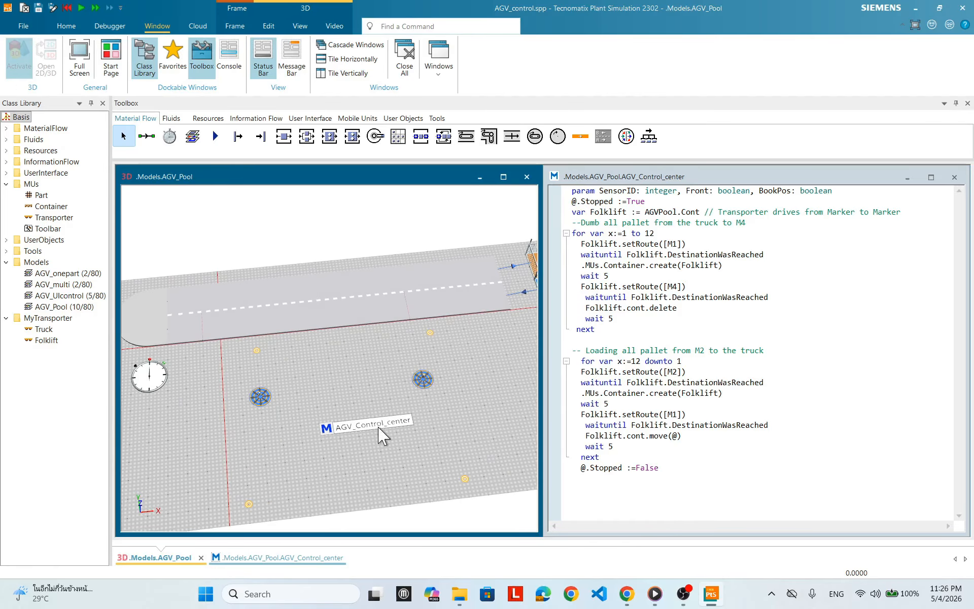
{"action": "left_click_drag", "start_coordinate": [382, 435], "coordinate": [255, 394]}
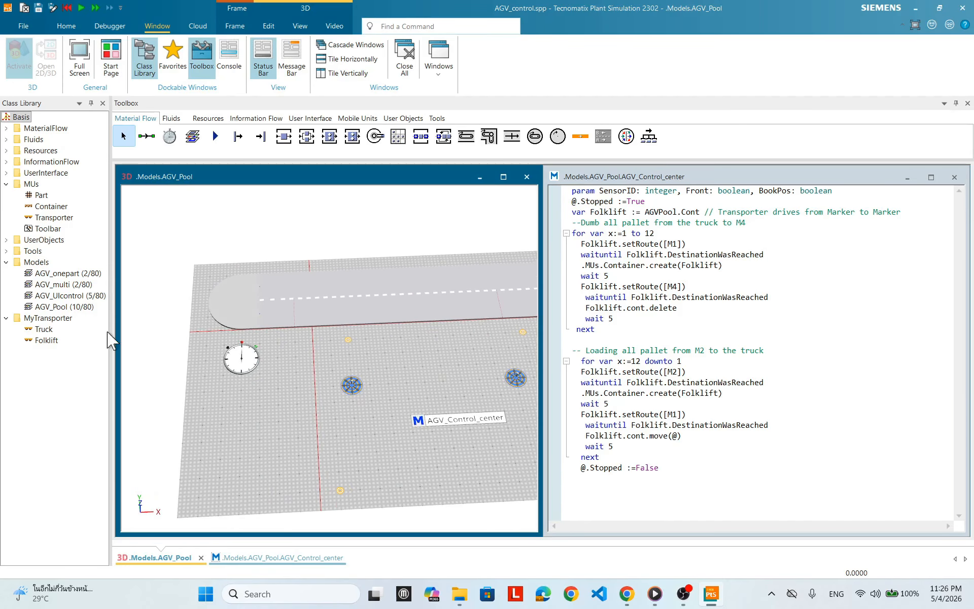
Step: Duplicate the AGV_Pool frame in the Models folder of the Class Library
{"action": "left_click", "coordinate": [47, 340]}
{"action": "right_click", "coordinate": [75, 308]}
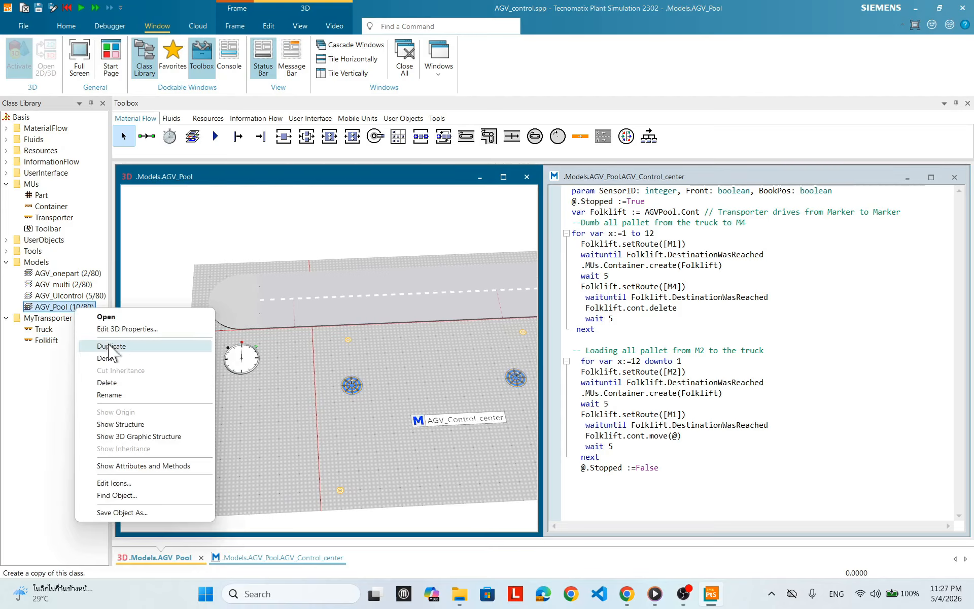
{"action": "left_click", "coordinate": [110, 346]}
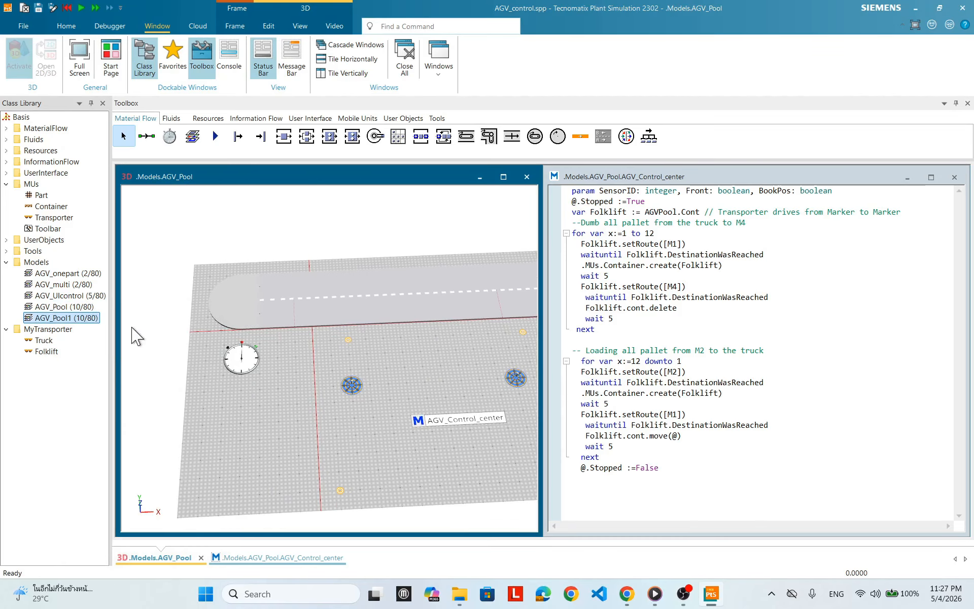
Step: Close the AGV_Pool model window and its AGV_Control_center method window
{"action": "left_click_drag", "start_coordinate": [507, 341], "coordinate": [429, 307]}
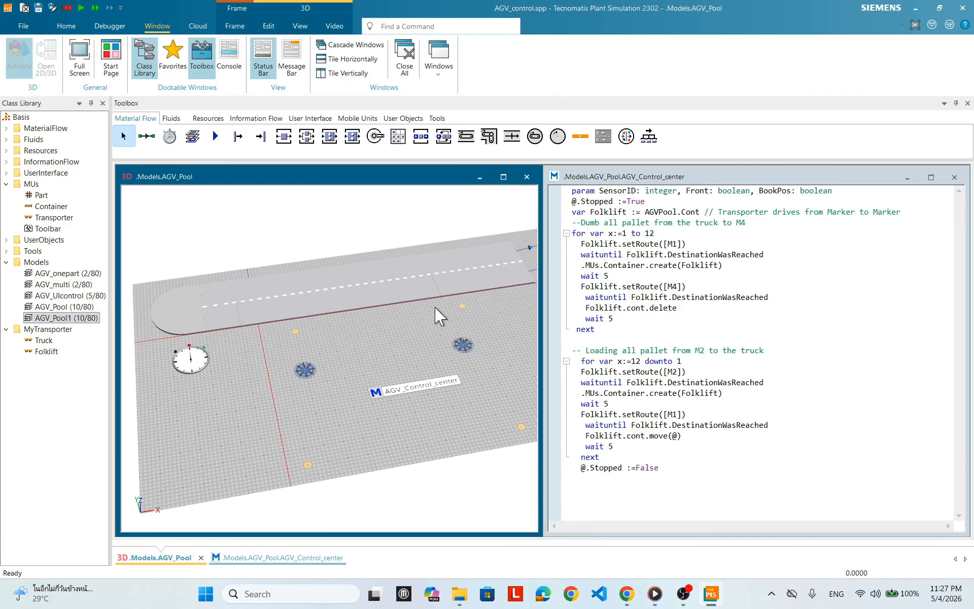
{"action": "left_click", "coordinate": [528, 177]}
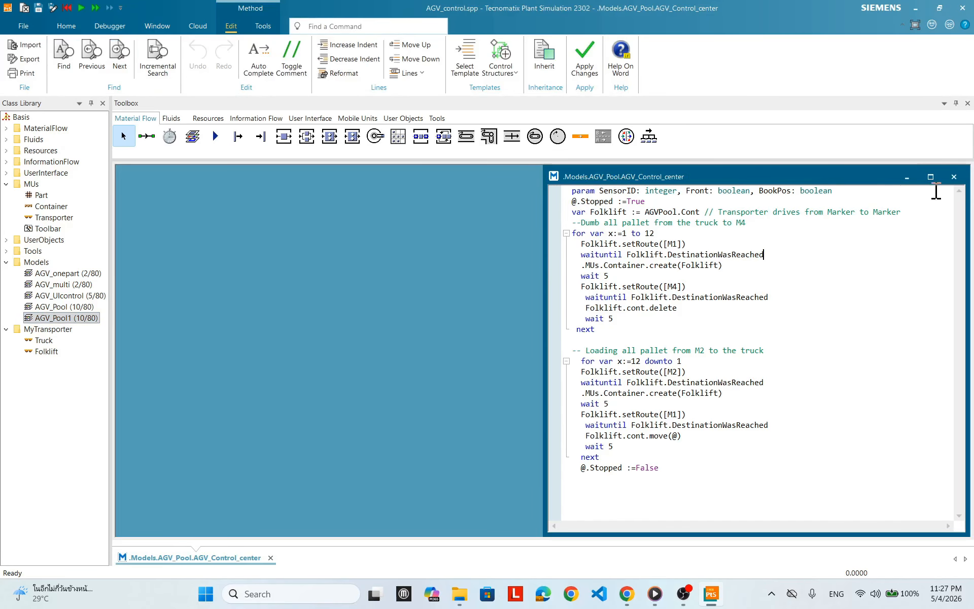
{"action": "left_click", "coordinate": [954, 176]}
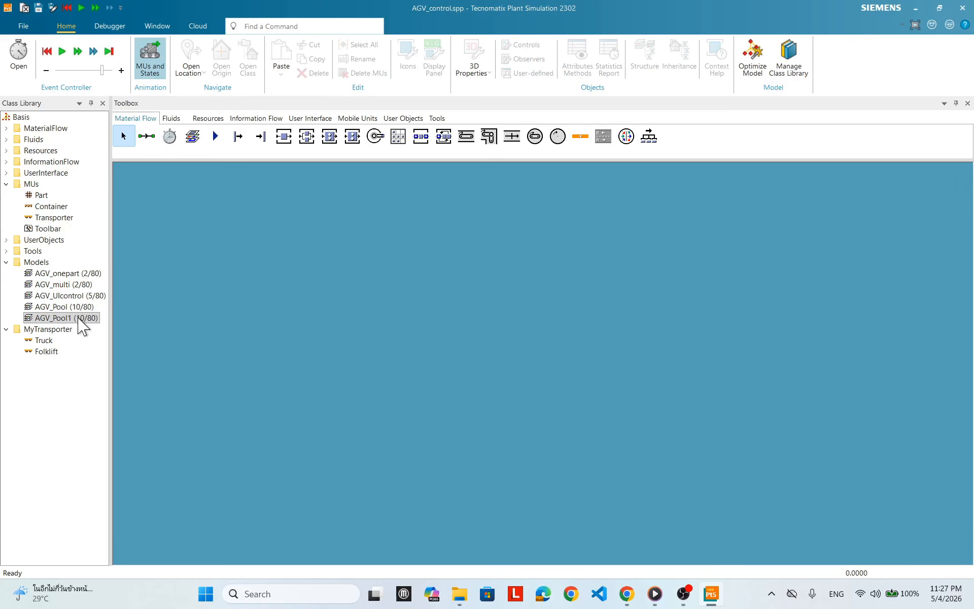
Step: Rename the duplicated frame AGV_Pool1 in the Models folder as AGV_separated
{"action": "left_click", "coordinate": [69, 317]}
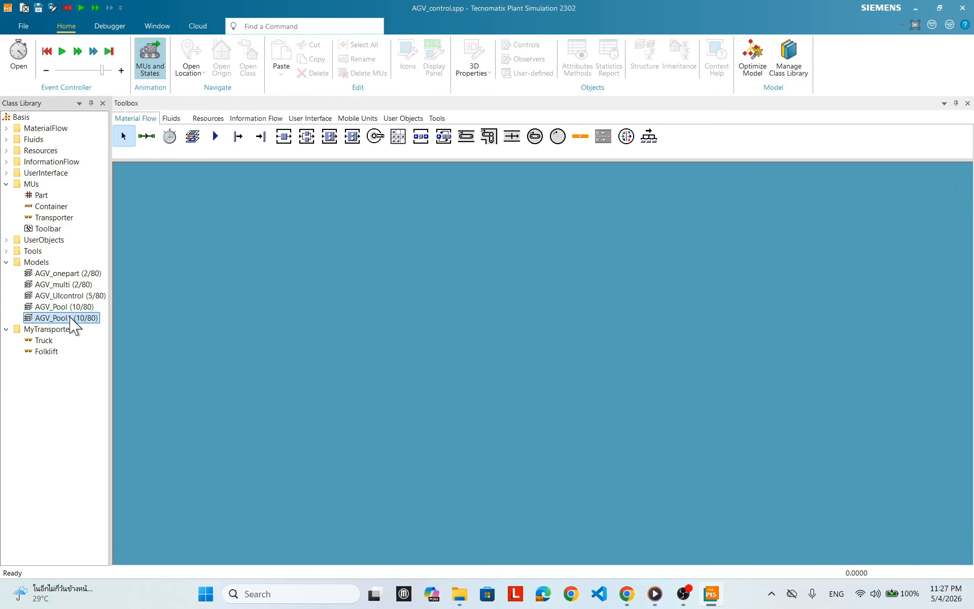
{"action": "right_click", "coordinate": [71, 319]}
{"action": "left_click", "coordinate": [115, 404]}
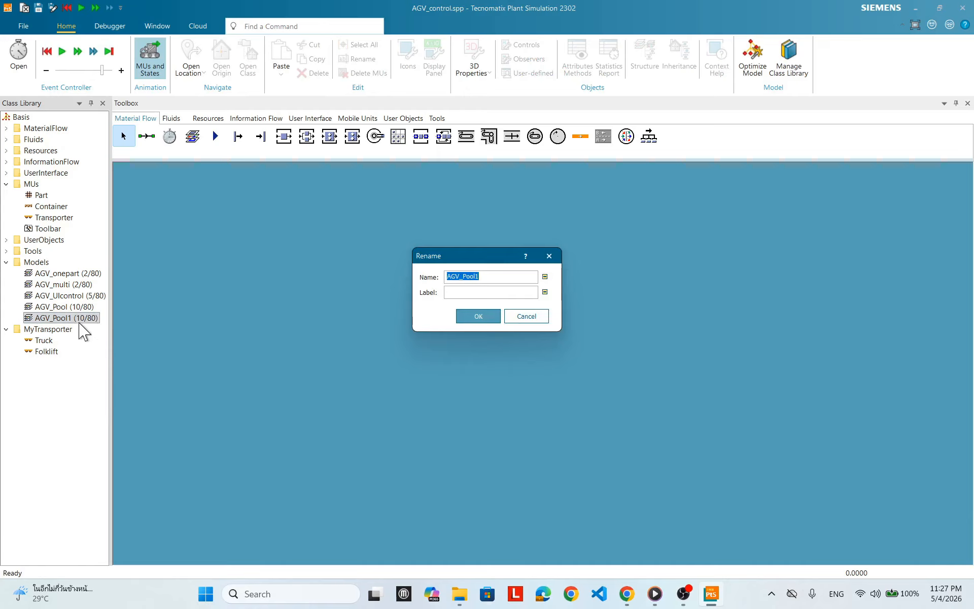
{"action": "left_click", "coordinate": [495, 273]}
{"action": "left_click", "coordinate": [473, 320]}
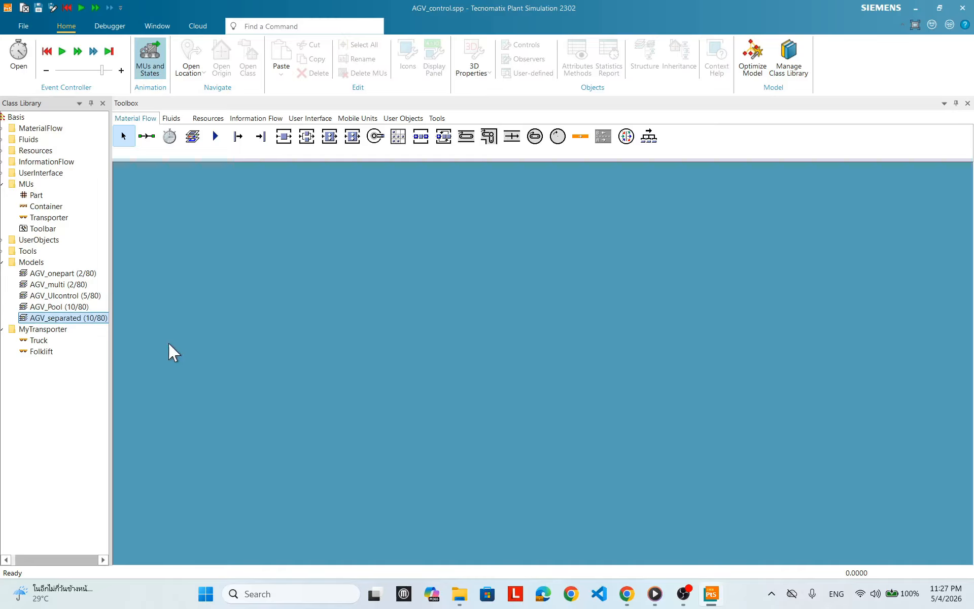
Step: Open the AGV_separated frame and its AGV_Control_center method, and tile both windows vertically
{"action": "double_click", "coordinate": [76, 318]}
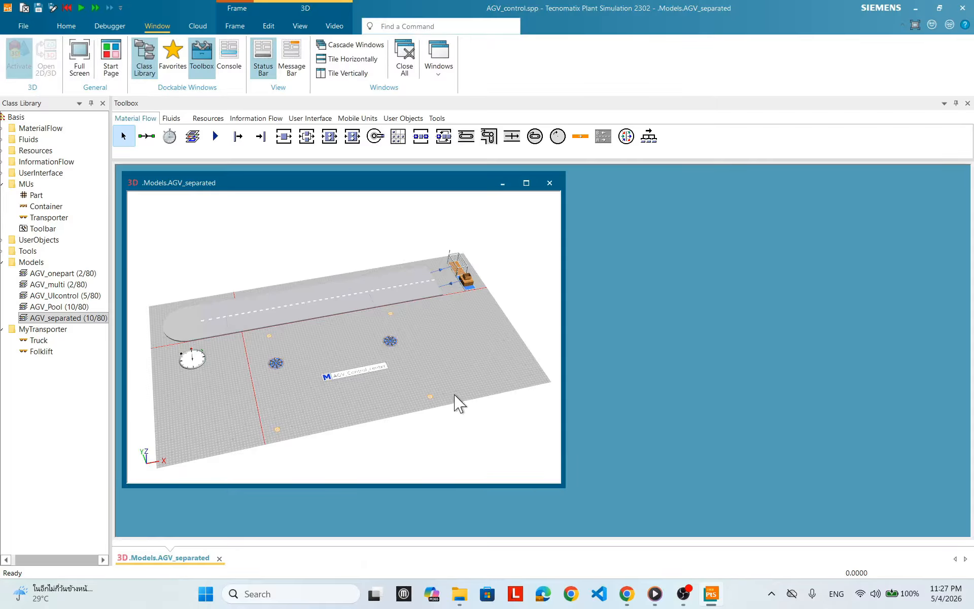
{"action": "scroll", "coordinate": [458, 403], "scroll_direction": "up", "scroll_amount": 1}
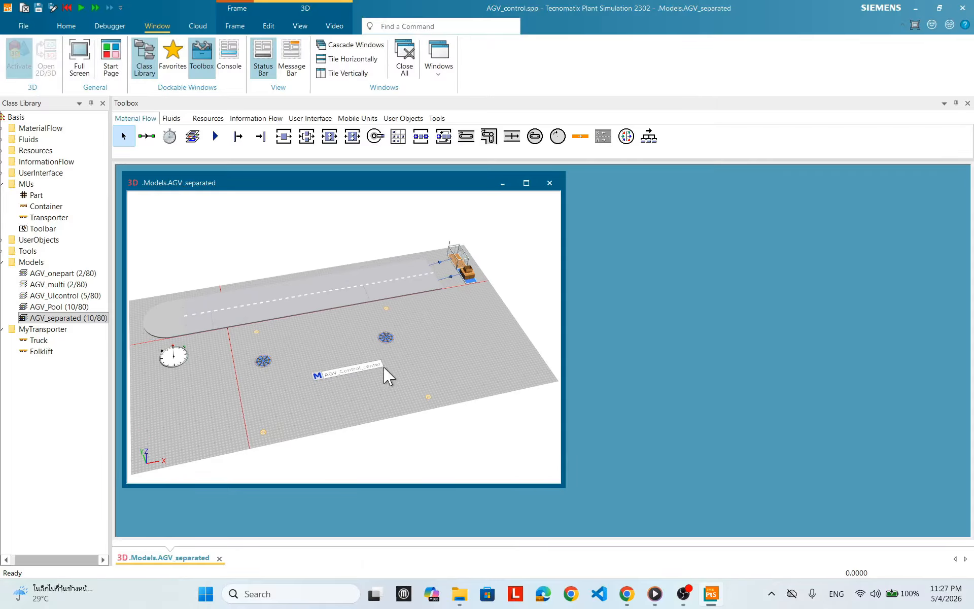
{"action": "double_click", "coordinate": [350, 369]}
{"action": "left_click_drag", "start_coordinate": [425, 240], "coordinate": [798, 239]}
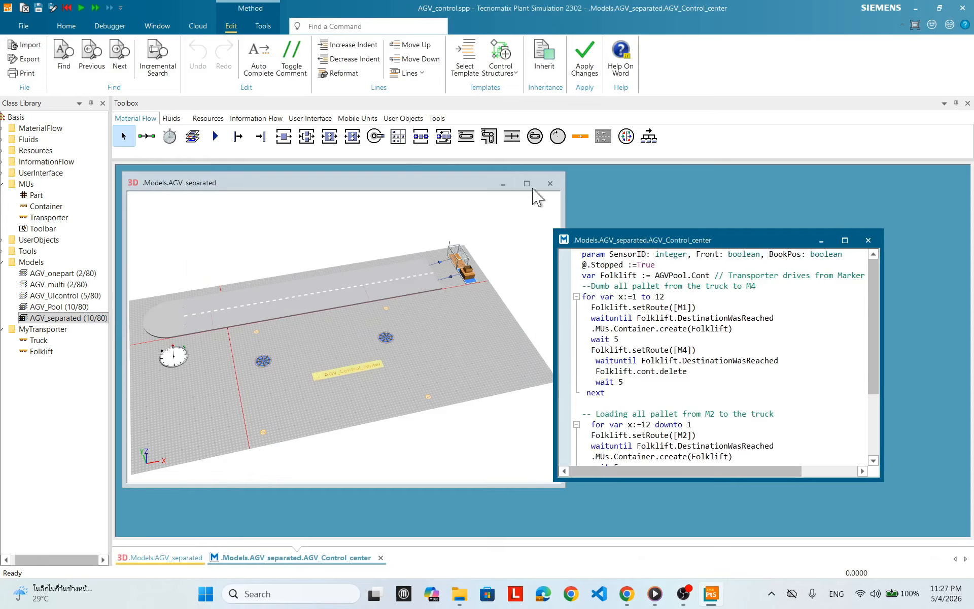
{"action": "left_click", "coordinate": [163, 26]}
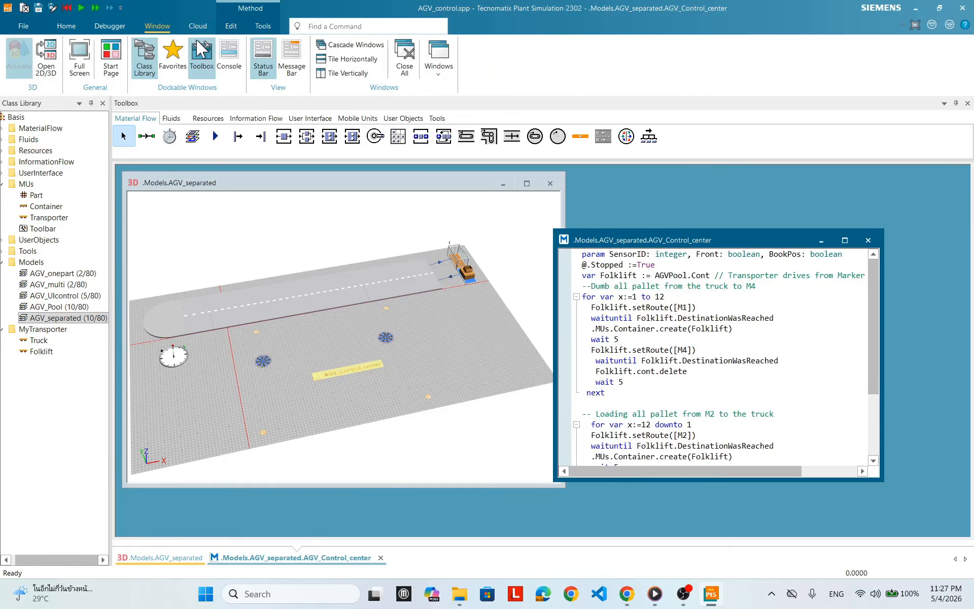
{"action": "left_click", "coordinate": [345, 73]}
{"action": "scroll", "coordinate": [730, 443], "scroll_direction": "up", "scroll_amount": 5}
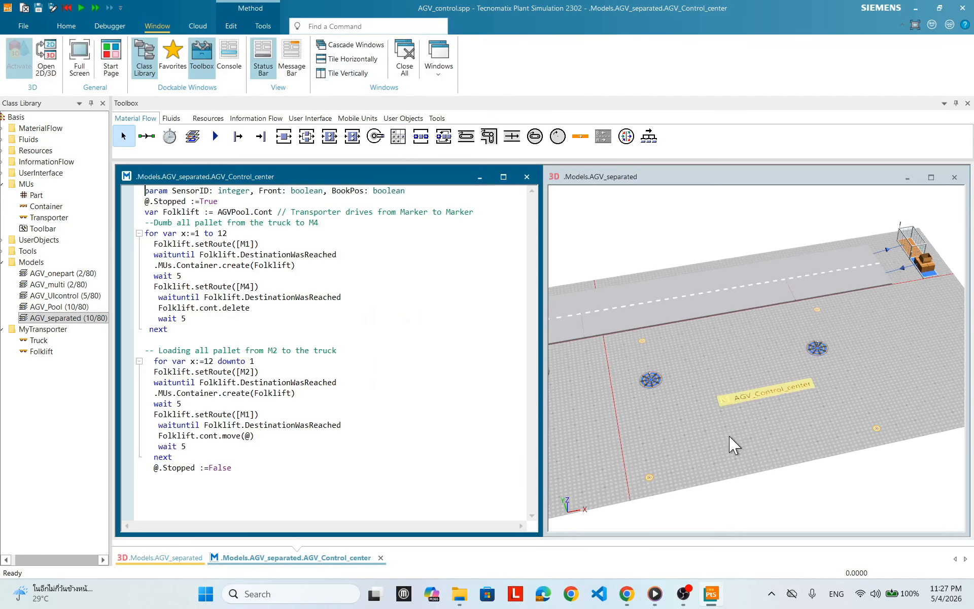
{"action": "left_click", "coordinate": [295, 411]}
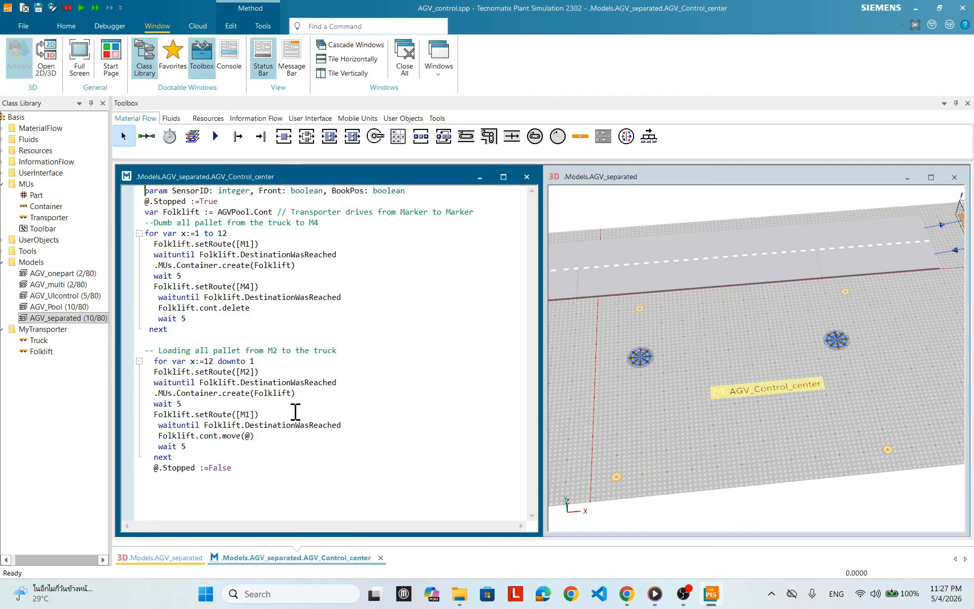
{"action": "left_click_drag", "start_coordinate": [739, 330], "coordinate": [746, 326]}
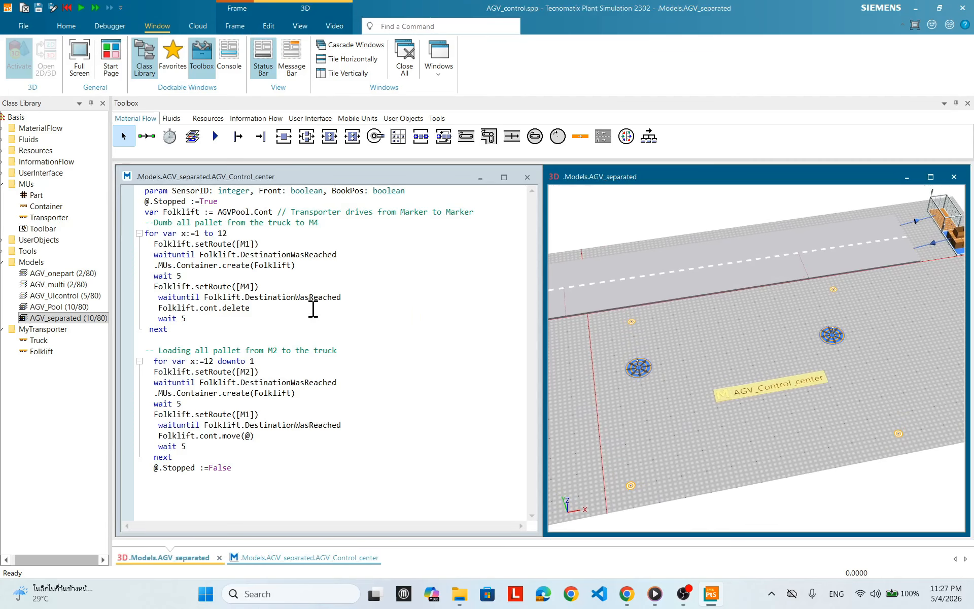
Step: Close the AGV_separated model and method windows, and leave only the AGV_Pool frame open
{"action": "double_click", "coordinate": [66, 307]}
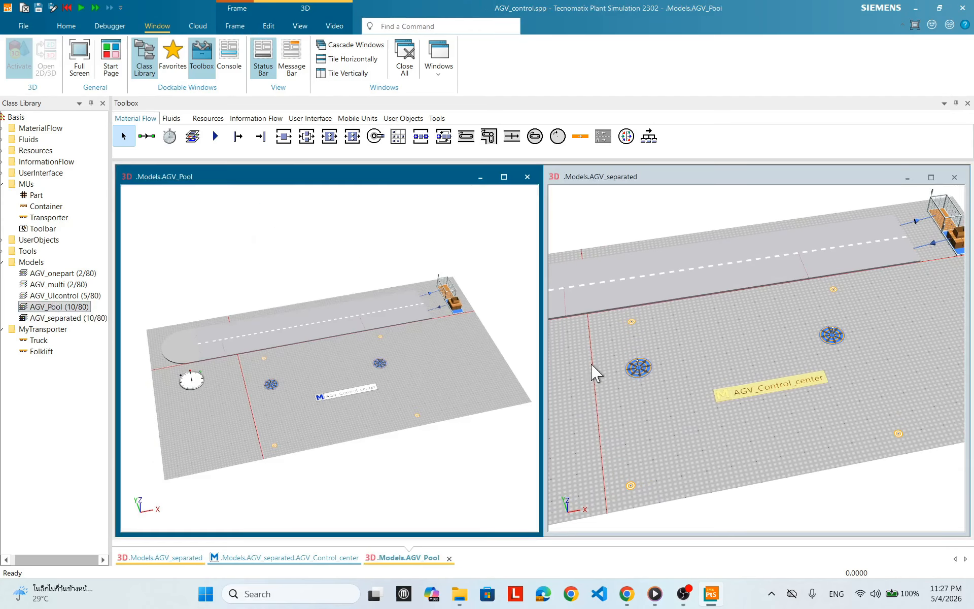
{"action": "left_click", "coordinate": [953, 176]}
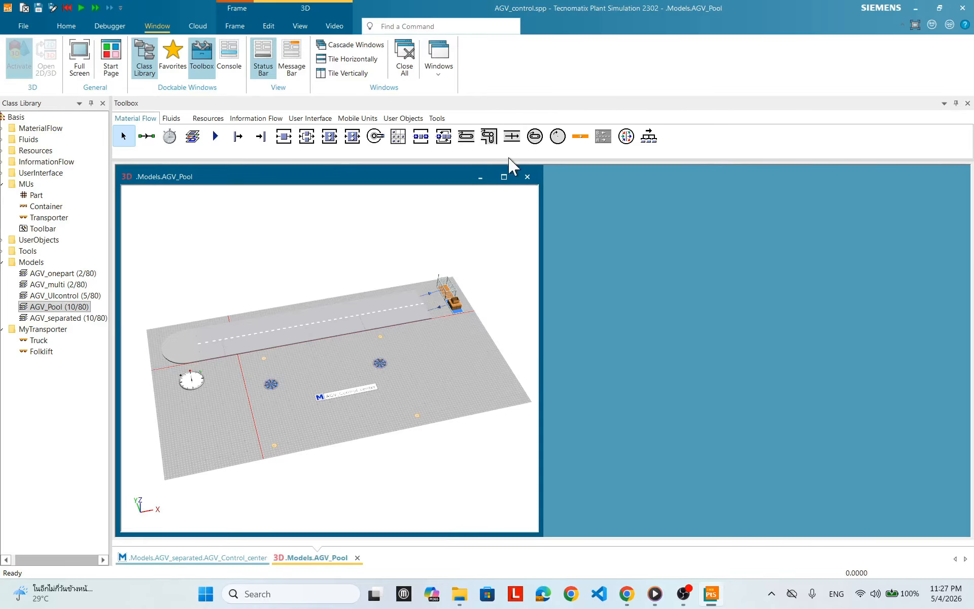
{"action": "left_click", "coordinate": [527, 176]}
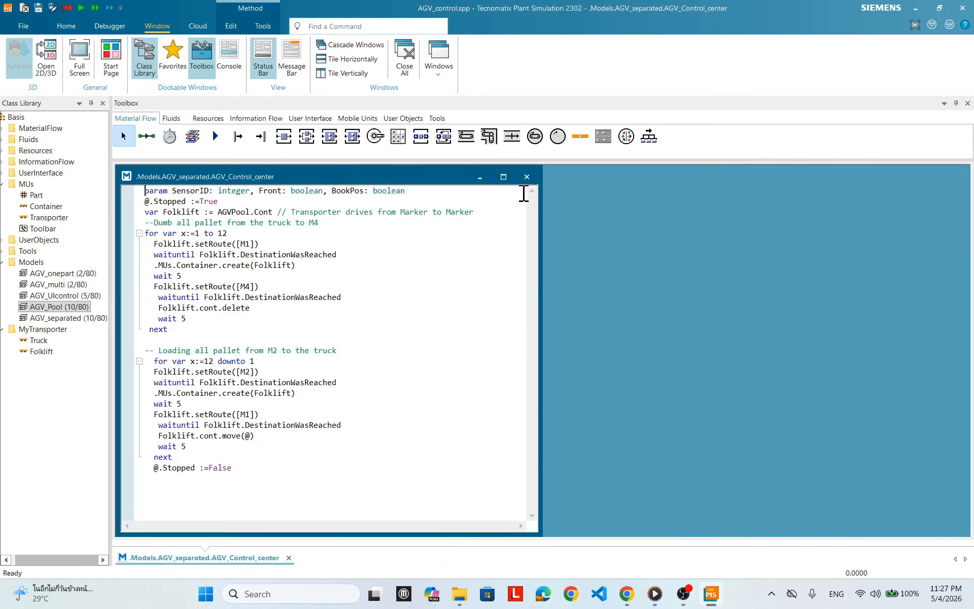
{"action": "left_click", "coordinate": [526, 177]}
{"action": "double_click", "coordinate": [57, 308]}
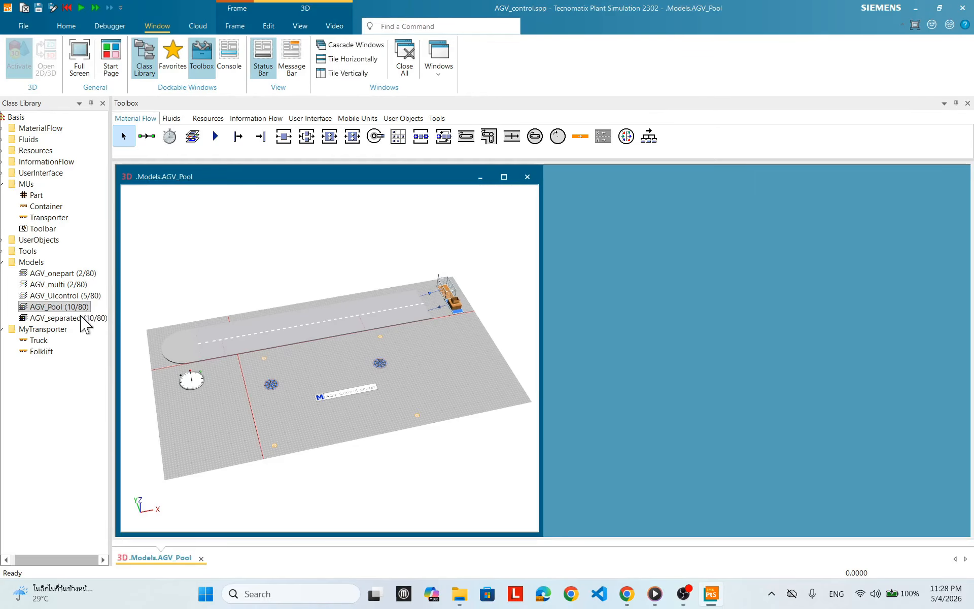
Step: Move the AGV_Control_center method in the AGV_Pool frame closer to the road, between the two AGV pools
{"action": "scroll", "coordinate": [401, 420], "scroll_direction": "up", "scroll_amount": 2}
{"action": "left_click_drag", "start_coordinate": [416, 324], "coordinate": [406, 351]}
{"action": "left_click", "coordinate": [376, 346]}
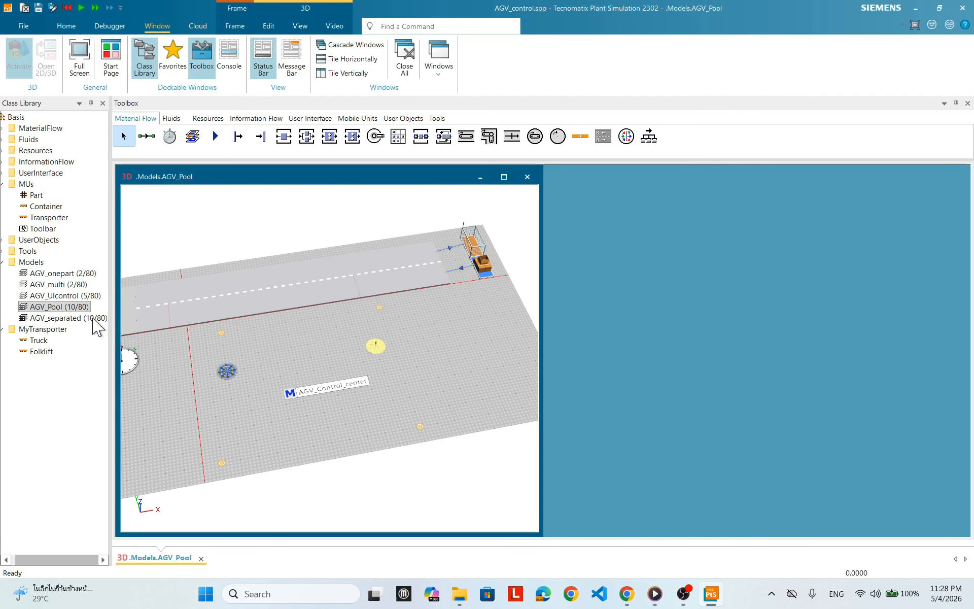
{"action": "left_click_drag", "start_coordinate": [413, 370], "coordinate": [400, 388]}
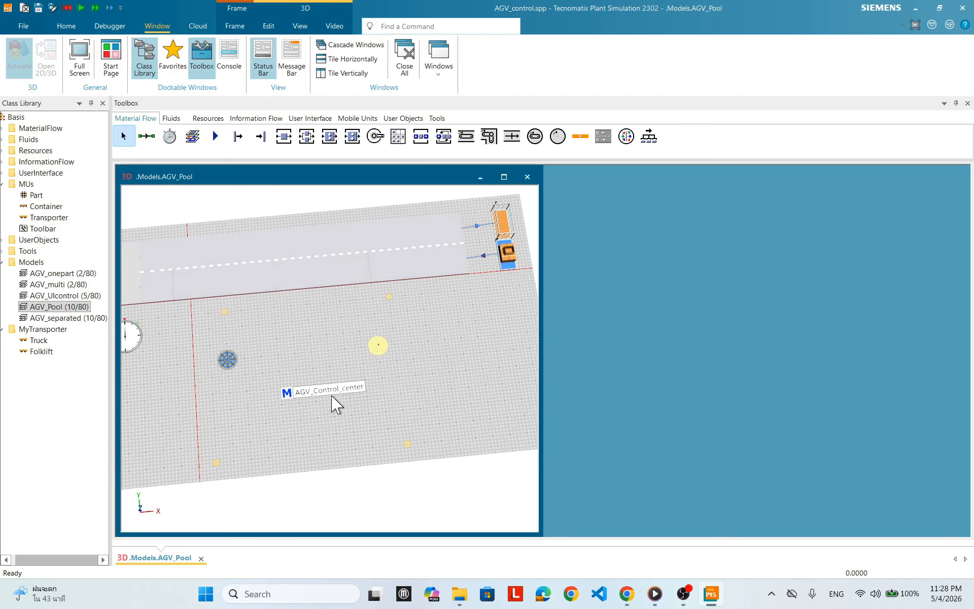
{"action": "left_click_drag", "start_coordinate": [299, 373], "coordinate": [298, 340]}
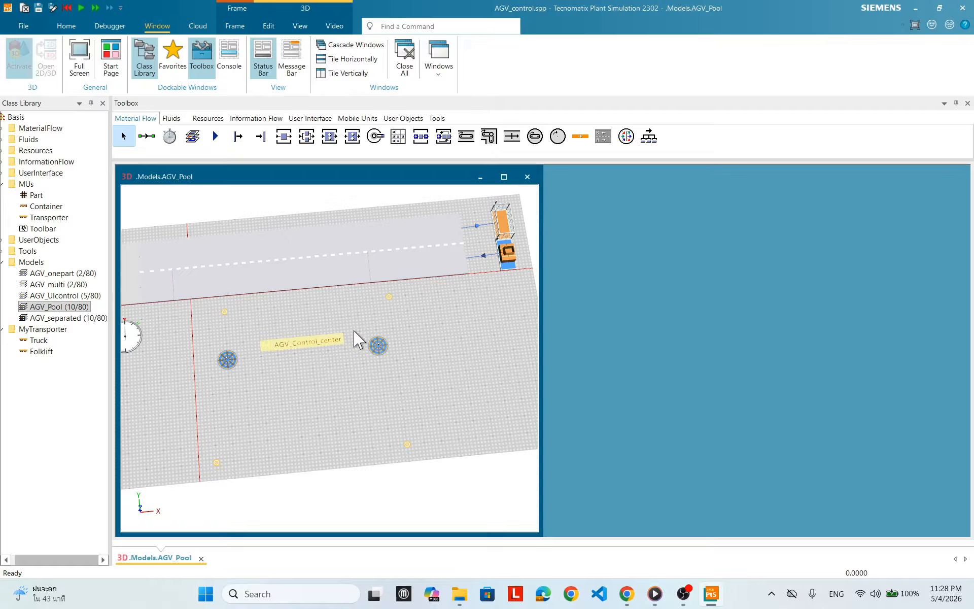
Step: Delete the AGV pool nearest the truck source and the marker M4 from the AGV_Pool frame
{"action": "right_click", "coordinate": [380, 348]}
{"action": "left_click", "coordinate": [506, 327]}
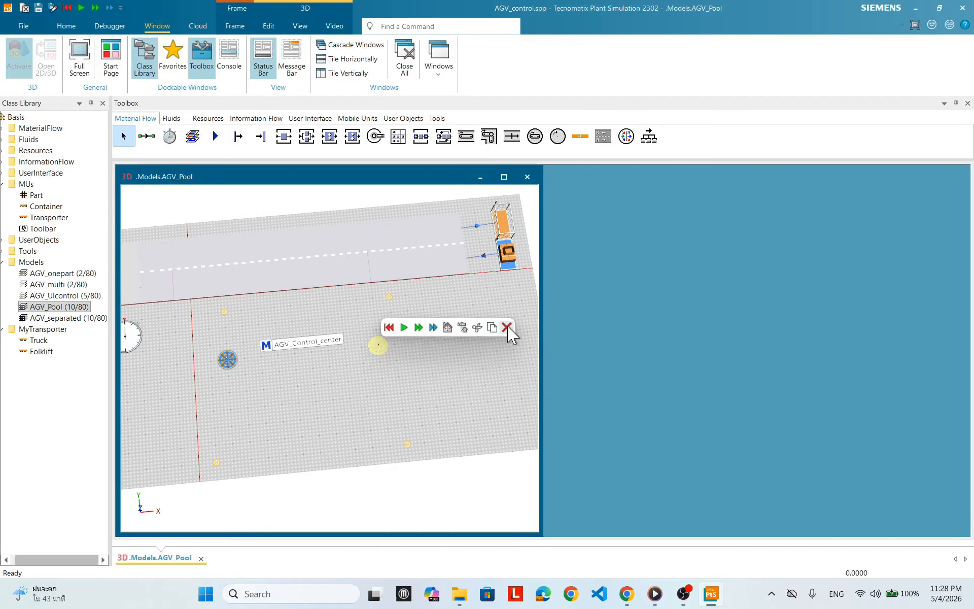
{"action": "left_click", "coordinate": [449, 341]}
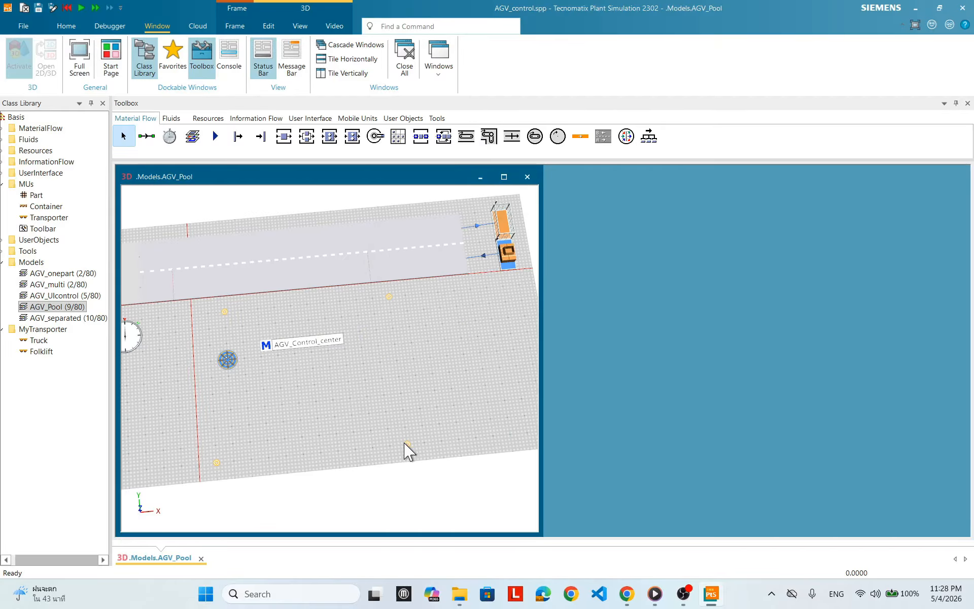
{"action": "right_click", "coordinate": [407, 444]}
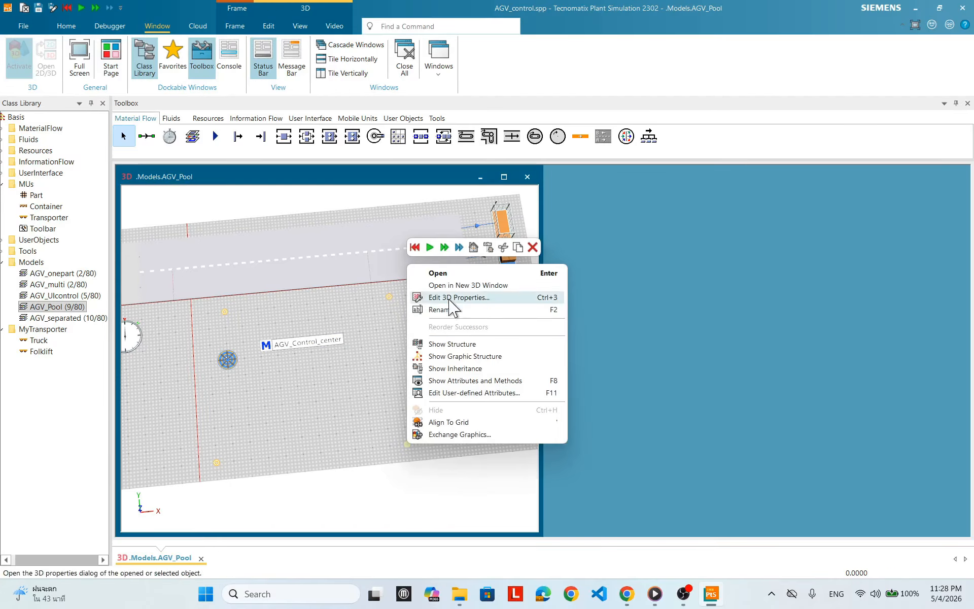
{"action": "left_click", "coordinate": [532, 247]}
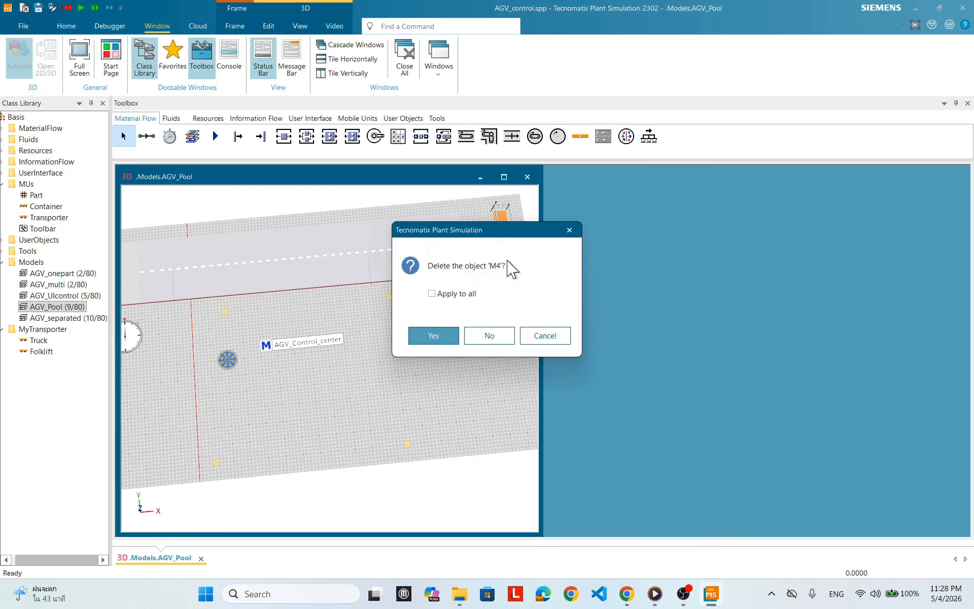
{"action": "left_click", "coordinate": [436, 338]}
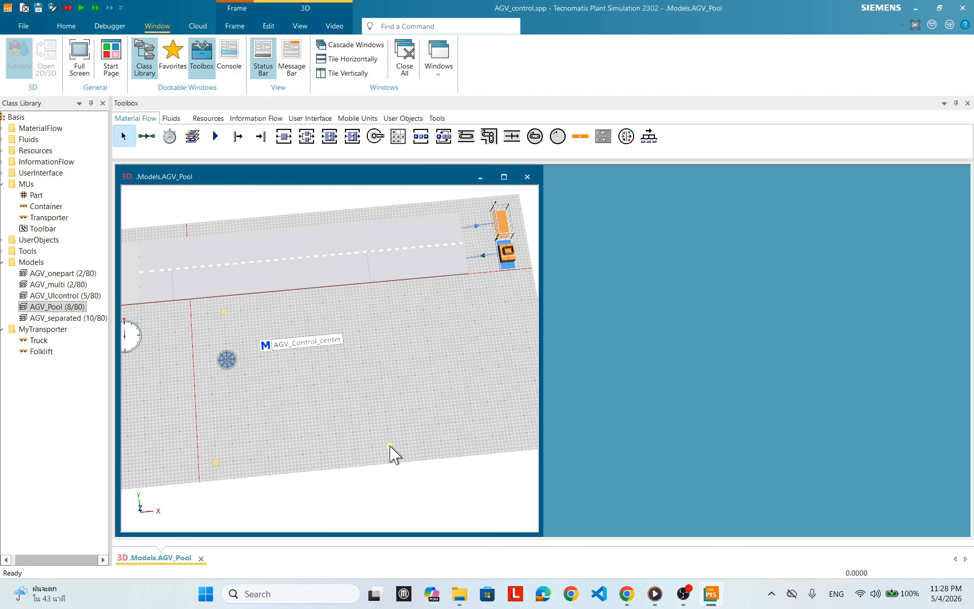
Step: Move marker M3 from beside the road to near the deleted marker's place and rename it M4
{"action": "double_click", "coordinate": [390, 447]}
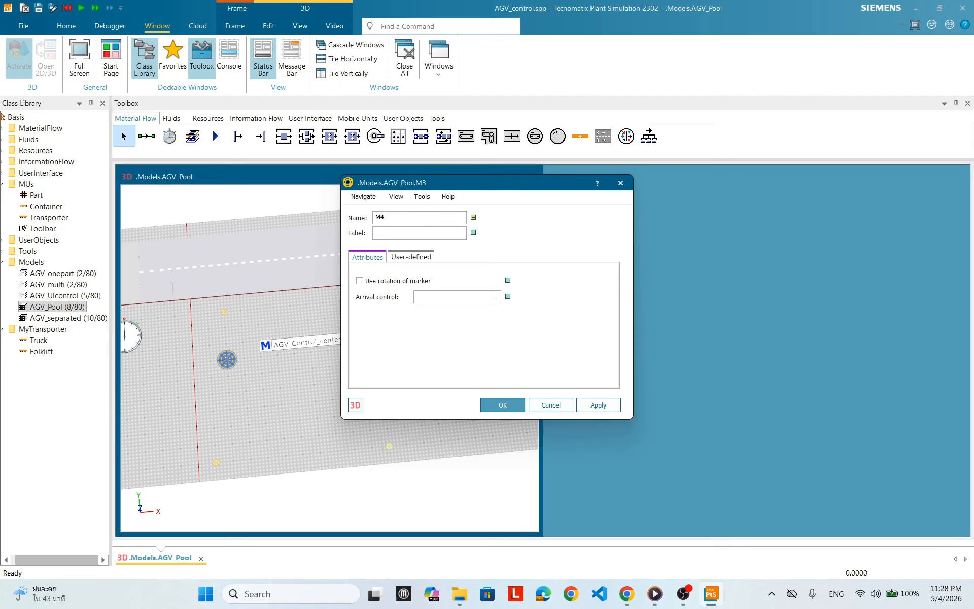
{"action": "left_click", "coordinate": [501, 404]}
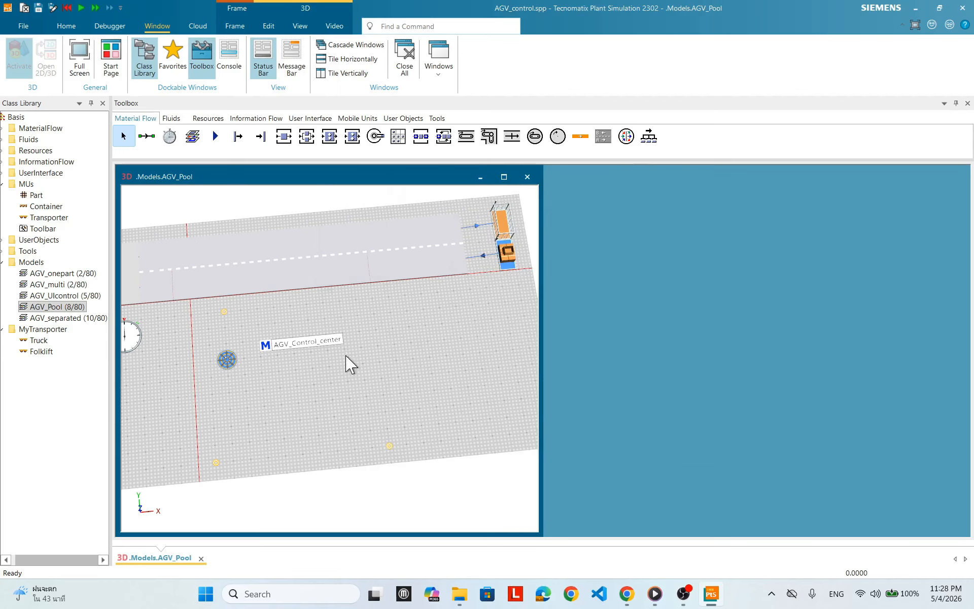
Step: Delete the 6 m sensor with ID 2 from lane A's sensor list of the TwoLaneTrack
{"action": "mouse_move", "coordinate": [473, 313]}
{"action": "left_mouse_down"}
{"action": "mouse_move", "coordinate": [455, 319]}
{"action": "mouse_move", "coordinate": [471, 311]}
{"action": "left_mouse_up"}
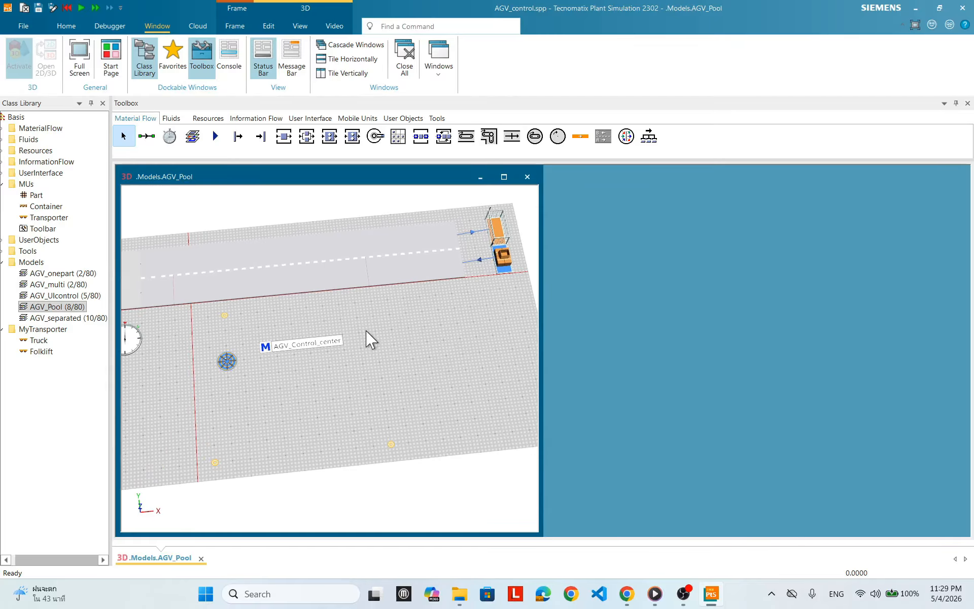
{"action": "left_click_drag", "start_coordinate": [393, 344], "coordinate": [412, 357]}
{"action": "scroll", "coordinate": [416, 357], "scroll_direction": "up", "scroll_amount": 4}
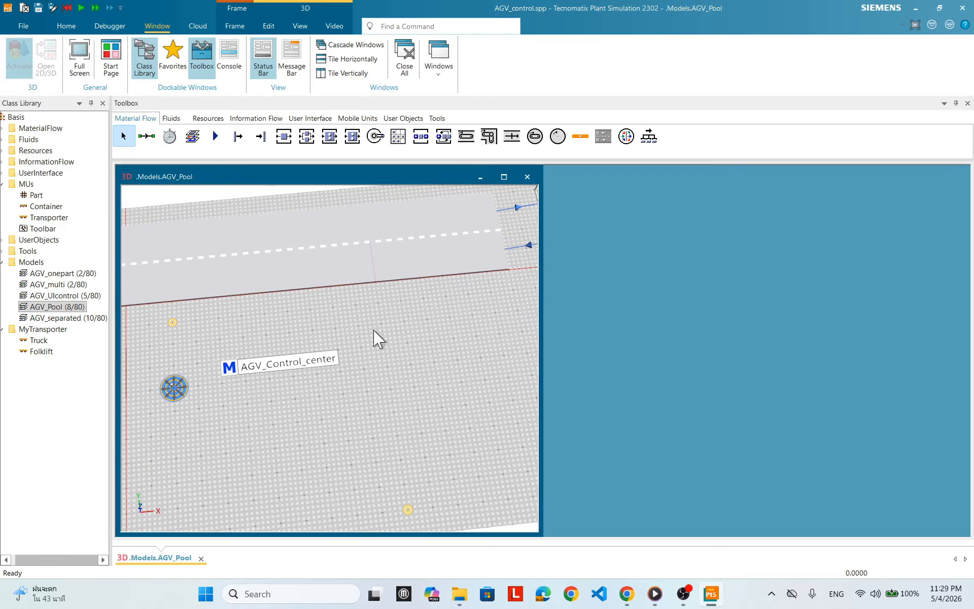
{"action": "double_click", "coordinate": [290, 284]}
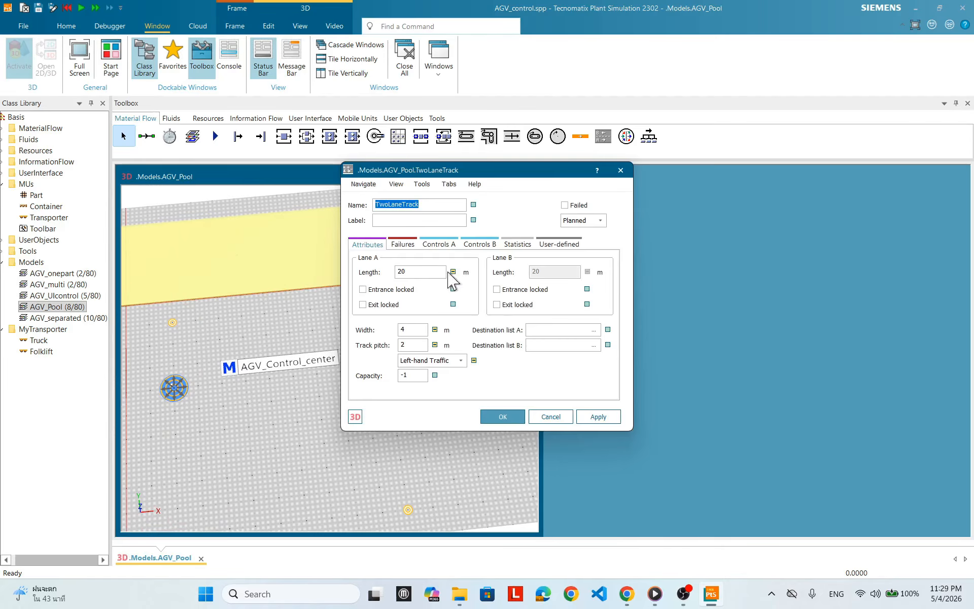
{"action": "left_click", "coordinate": [438, 244]}
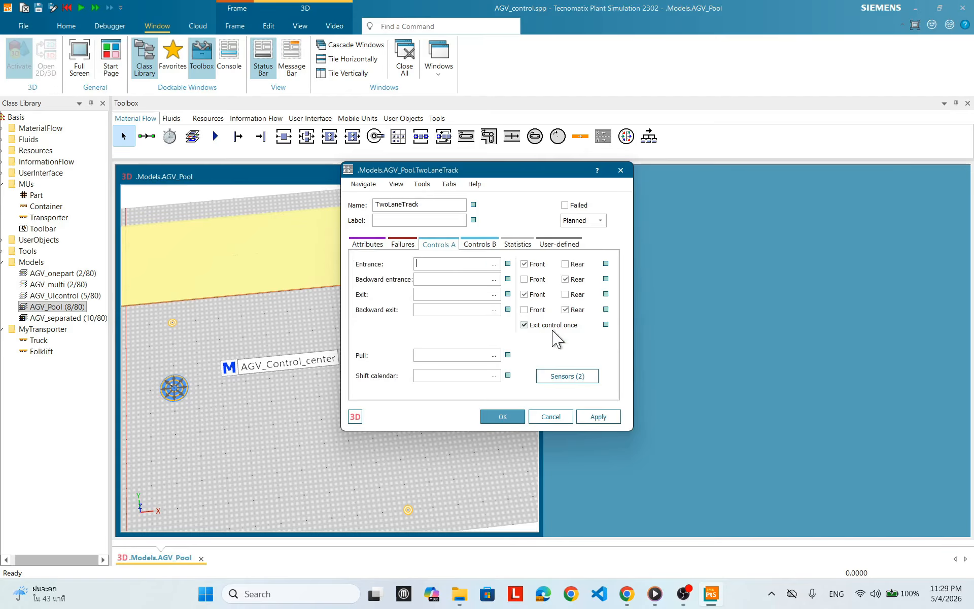
{"action": "left_click", "coordinate": [479, 243]}
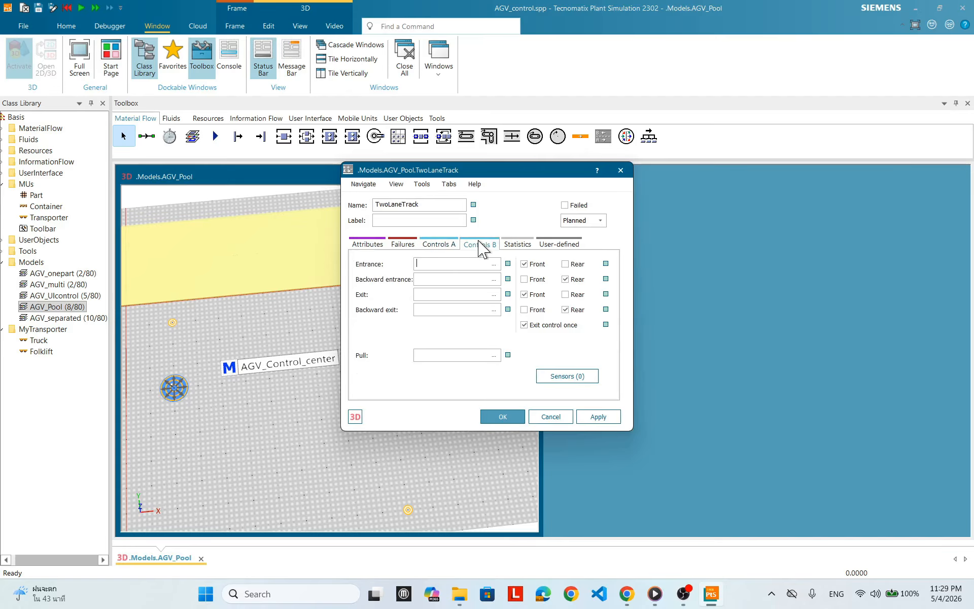
{"action": "left_click", "coordinate": [439, 244]}
{"action": "left_click", "coordinate": [567, 378]}
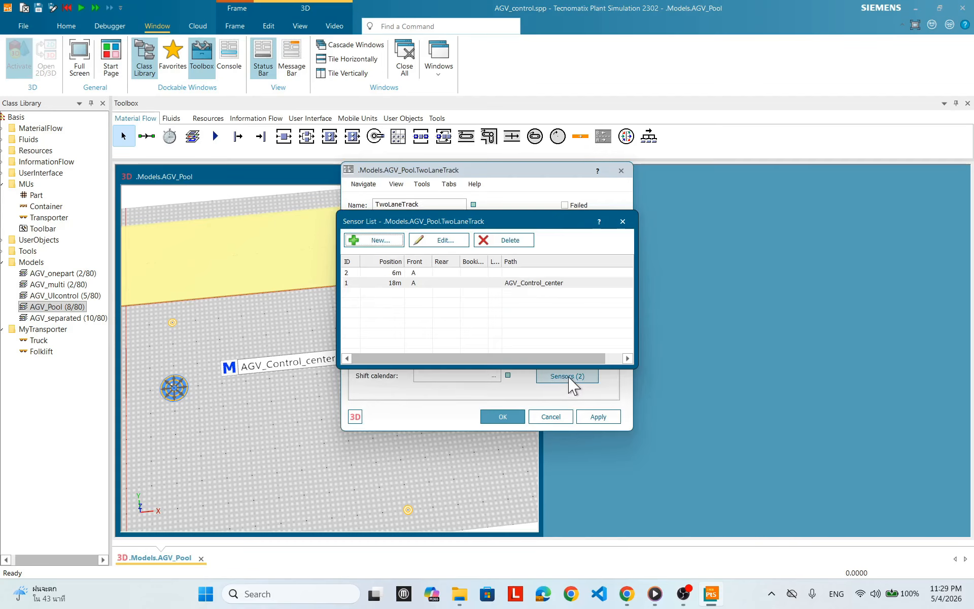
{"action": "left_click", "coordinate": [414, 274]}
{"action": "left_click", "coordinate": [511, 240]}
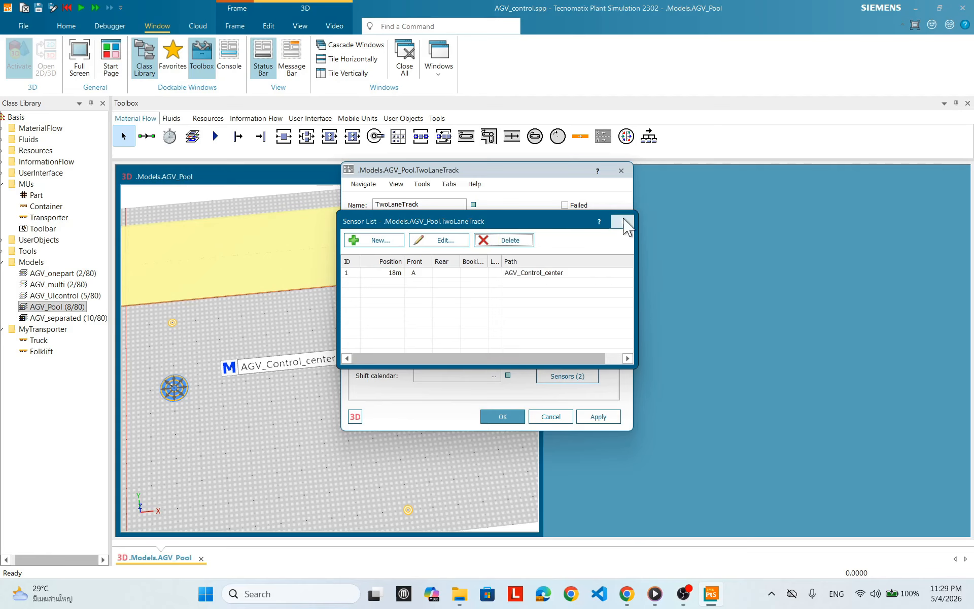
Step: Close the sensor list and apply the TwoLaneTrack settings in the AGV_Pool model
{"action": "left_click", "coordinate": [627, 224]}
{"action": "left_click", "coordinate": [597, 417]}
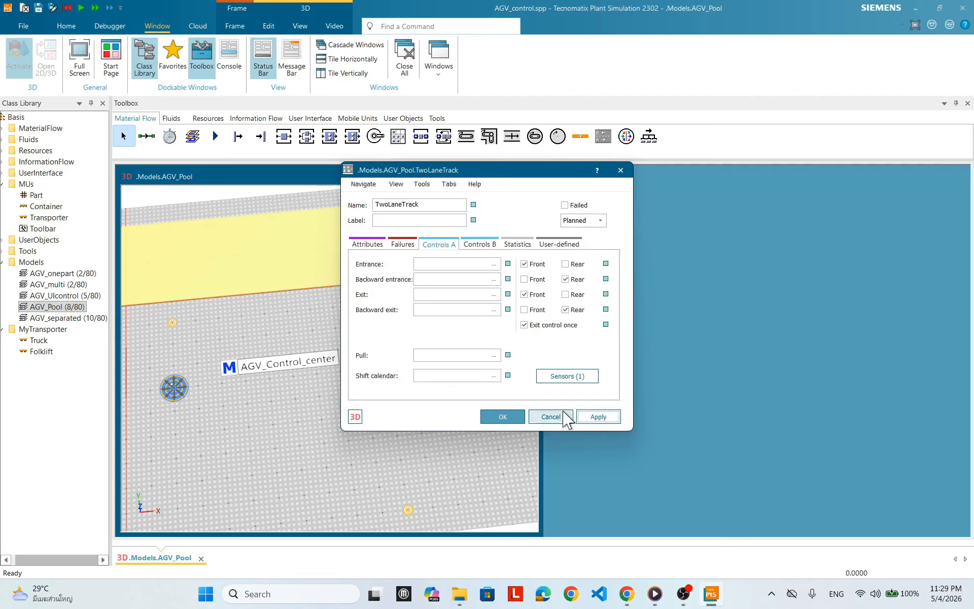
{"action": "left_click", "coordinate": [508, 420]}
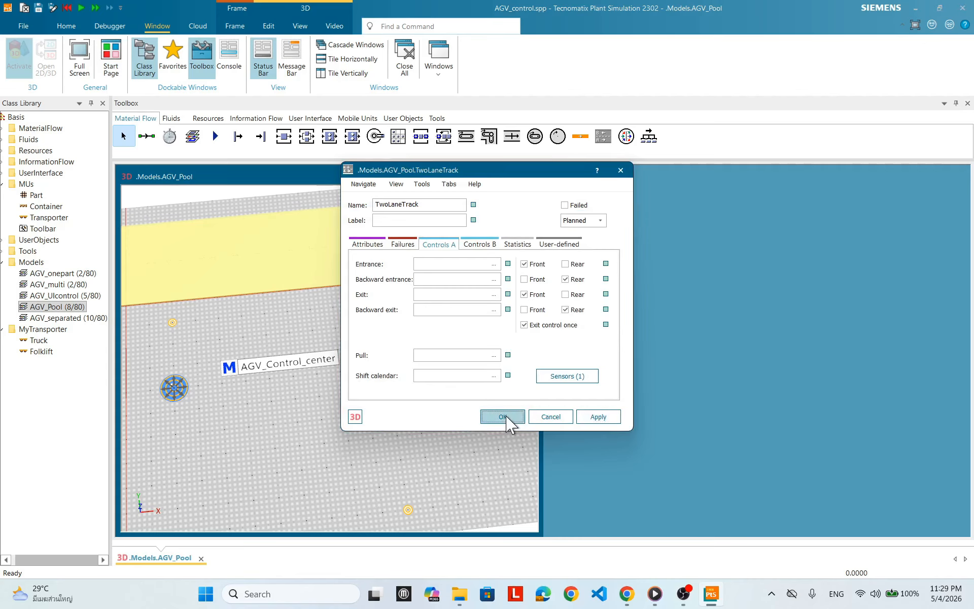
Step: Run the AGV_Pool simulation to watch the truck and forklift, and reset it
{"action": "mouse_move", "coordinate": [467, 302]}
{"action": "left_mouse_down"}
{"action": "mouse_move", "coordinate": [448, 308]}
{"action": "mouse_move", "coordinate": [471, 296]}
{"action": "left_mouse_up"}
{"action": "right_click", "coordinate": [439, 332]}
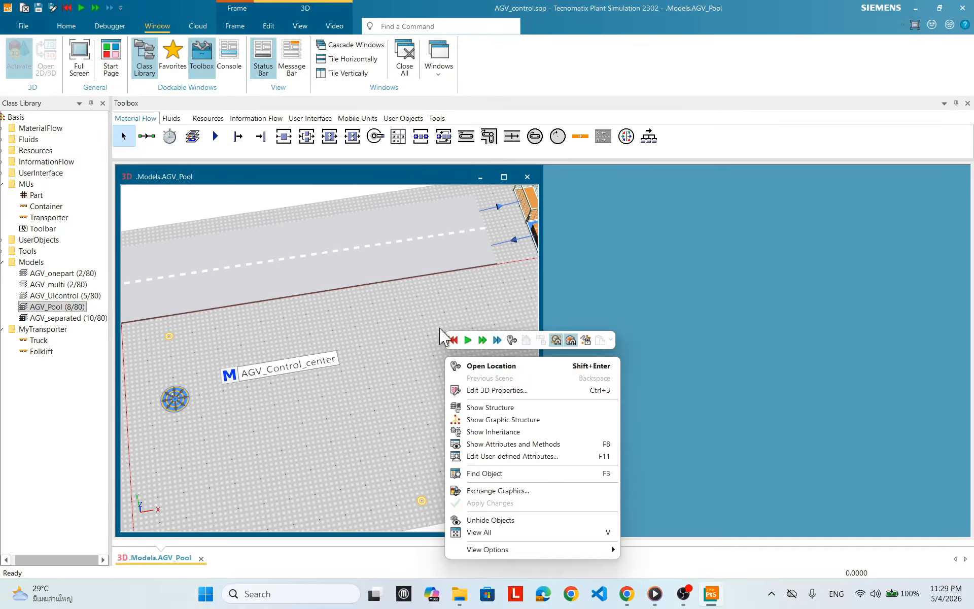
{"action": "right_click", "coordinate": [376, 310]}
{"action": "left_click", "coordinate": [387, 294]}
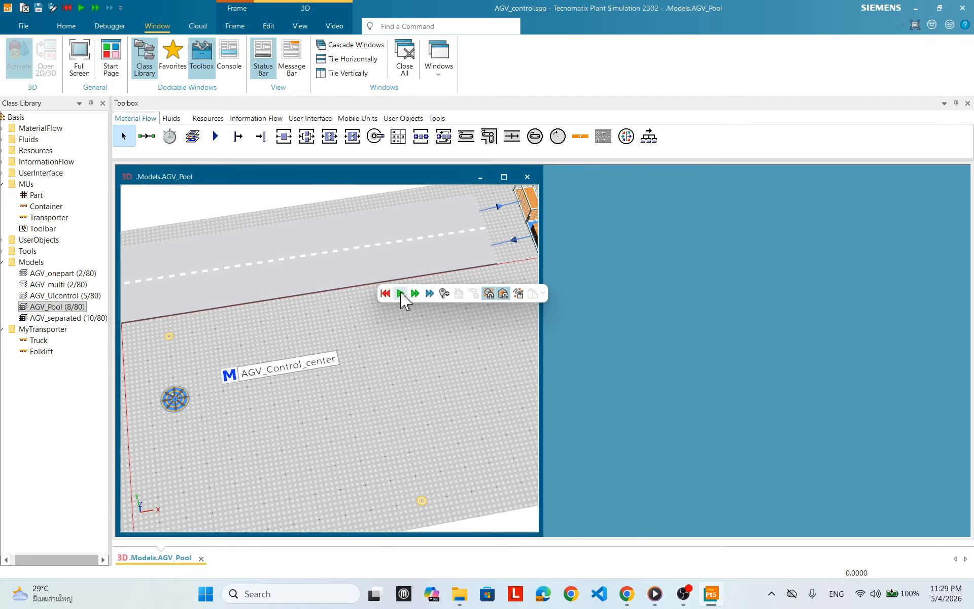
{"action": "left_click", "coordinate": [400, 293]}
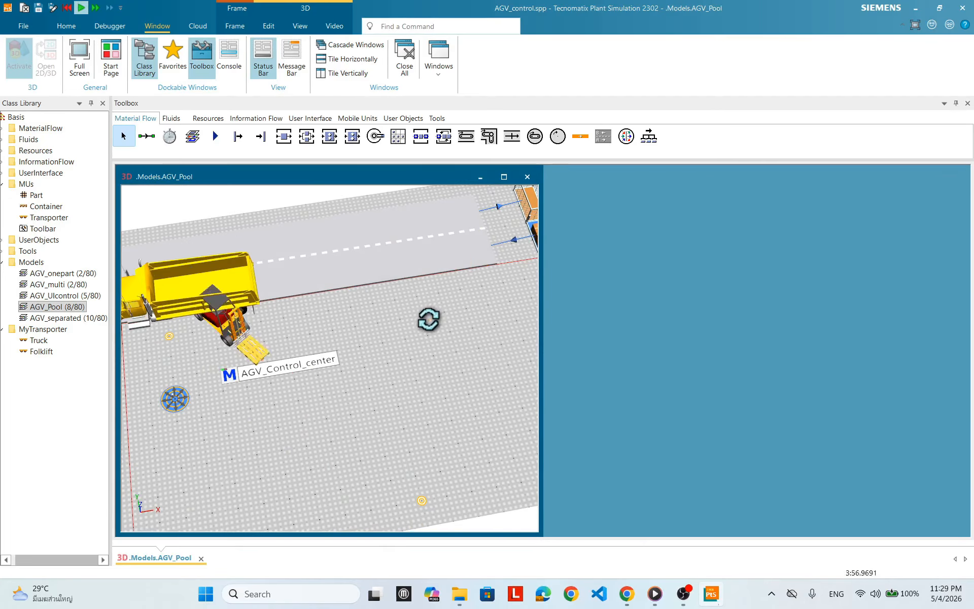
{"action": "left_click_drag", "start_coordinate": [429, 318], "coordinate": [430, 330]}
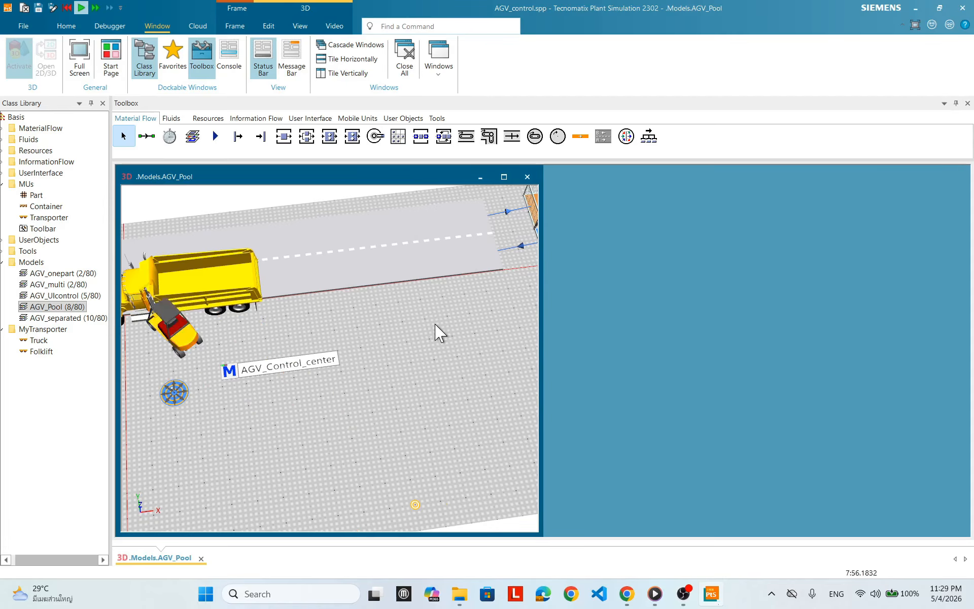
{"action": "left_click_drag", "start_coordinate": [394, 328], "coordinate": [430, 349]}
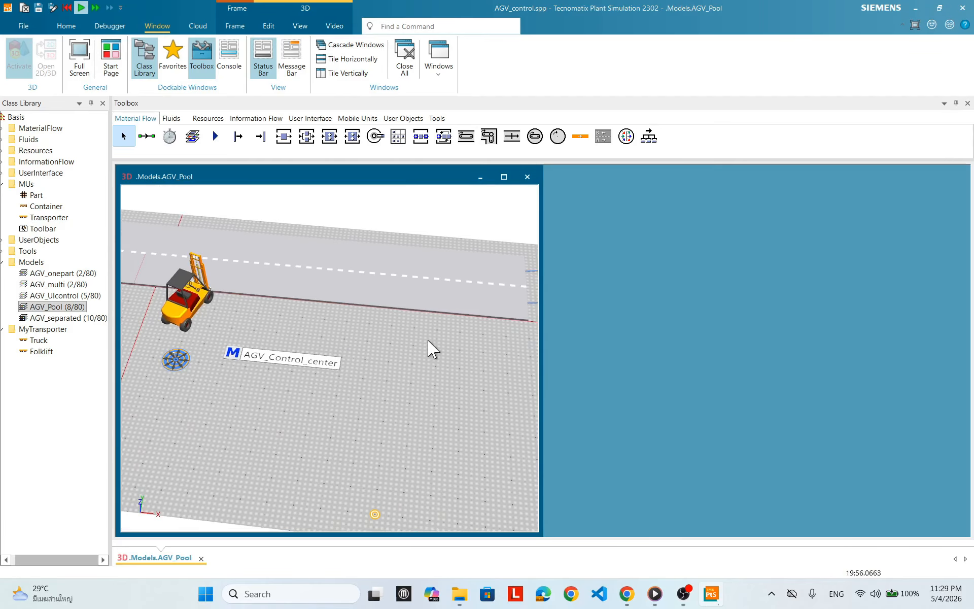
{"action": "right_click", "coordinate": [422, 336]}
{"action": "left_click", "coordinate": [431, 321]}
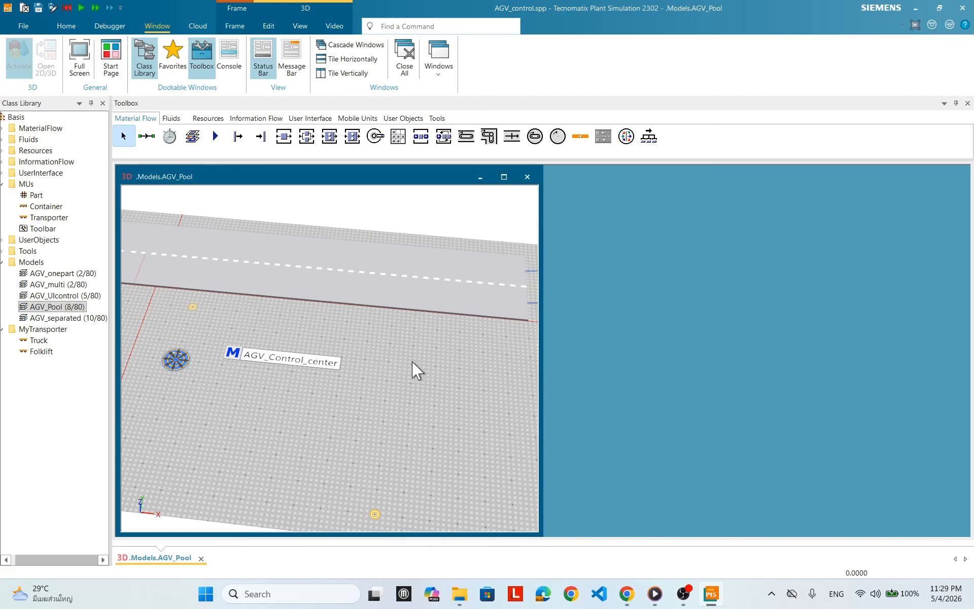
Step: Save the file and switch from the AGV_Pool model to the AGV_separated model
{"action": "left_click", "coordinate": [527, 176]}
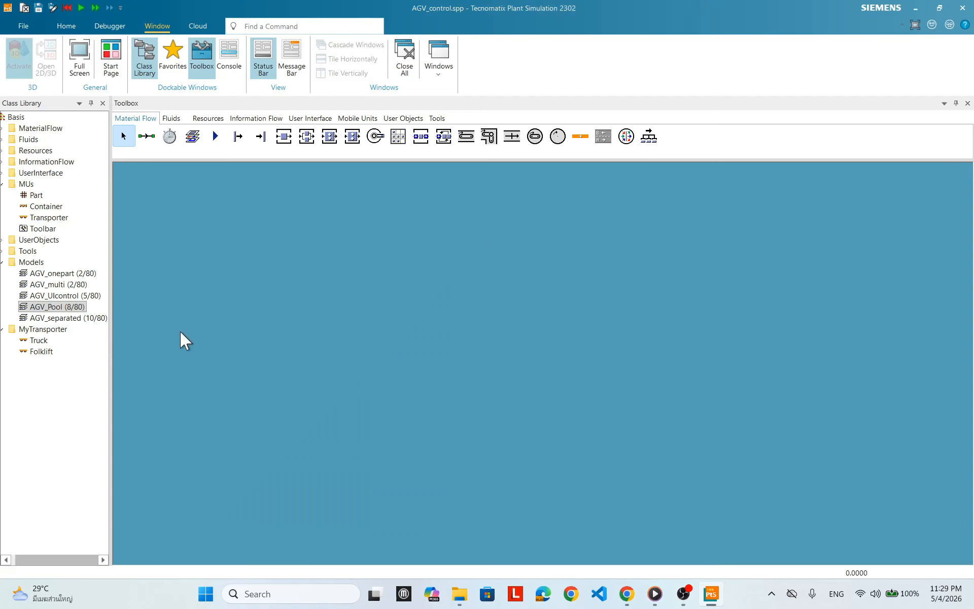
{"action": "left_click", "coordinate": [39, 8]}
{"action": "double_click", "coordinate": [75, 318]}
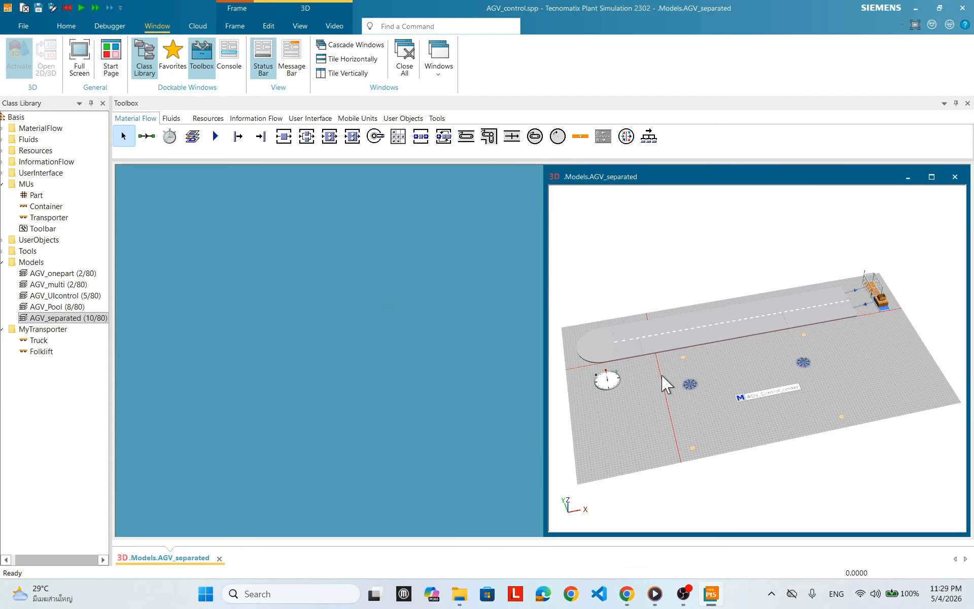
Step: Open the AGV_Control_center method of AGV_separated and tile it vertically beside the 3D model
{"action": "mouse_move", "coordinate": [727, 184]}
{"action": "left_mouse_down"}
{"action": "mouse_move", "coordinate": [299, 181]}
{"action": "mouse_move", "coordinate": [754, 226]}
{"action": "mouse_move", "coordinate": [720, 180]}
{"action": "left_mouse_up"}
{"action": "double_click", "coordinate": [342, 389]}
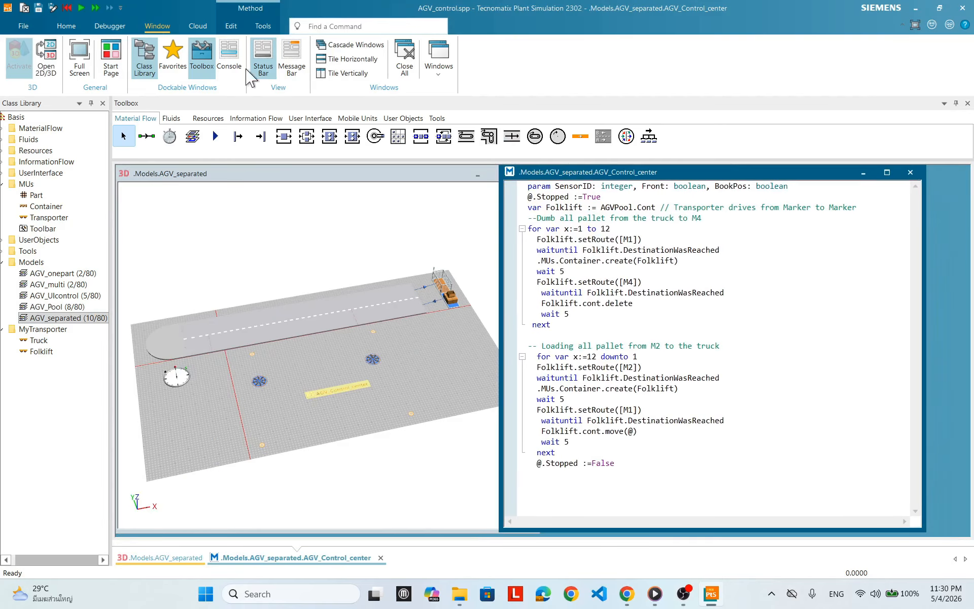
{"action": "left_click", "coordinate": [348, 73]}
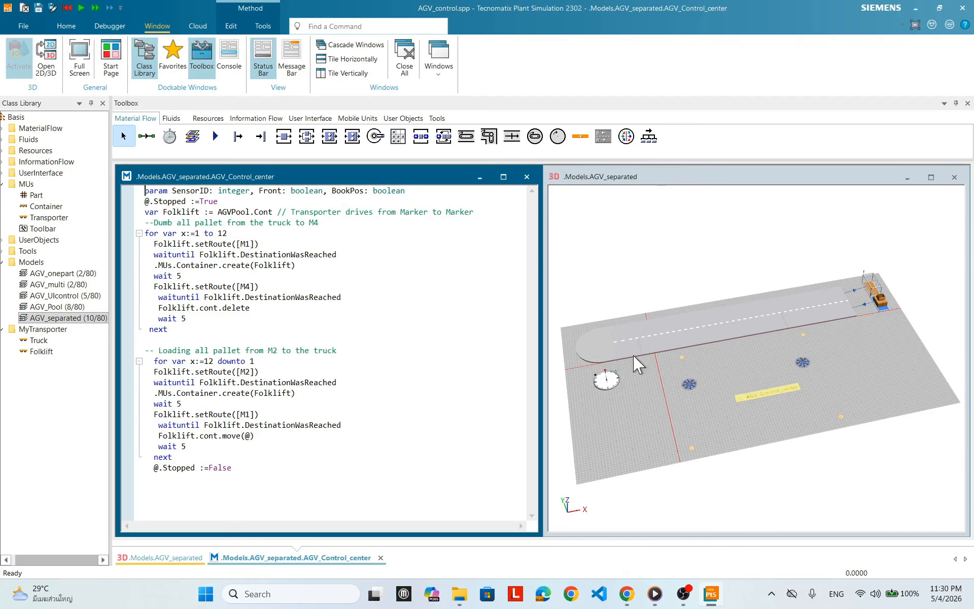
Step: Check the TwoLaneTrack's lane attributes in AGV_separated and open its sensor list
{"action": "scroll", "coordinate": [874, 413], "scroll_direction": "up", "scroll_amount": 3}
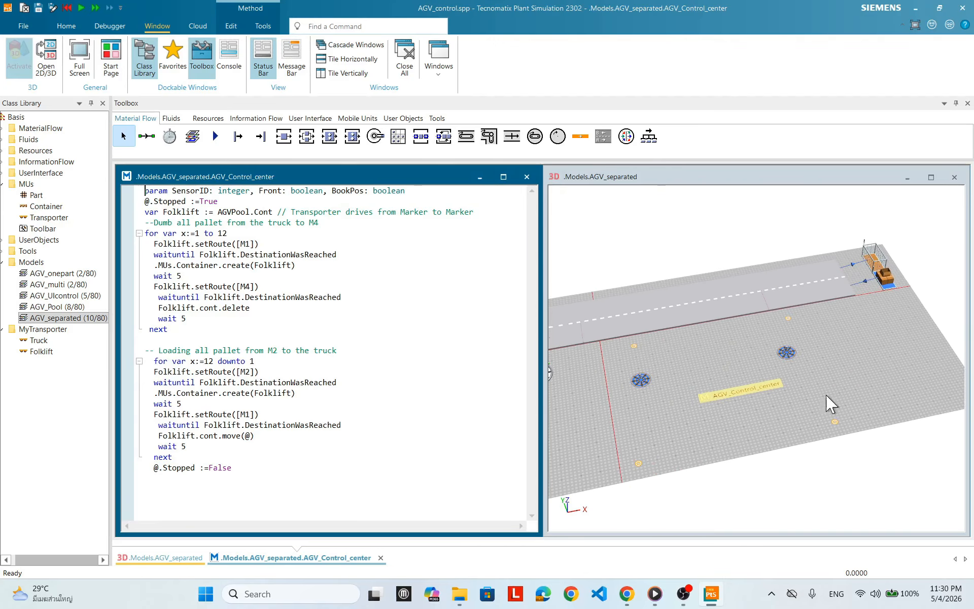
{"action": "left_click_drag", "start_coordinate": [830, 403], "coordinate": [561, 467]}
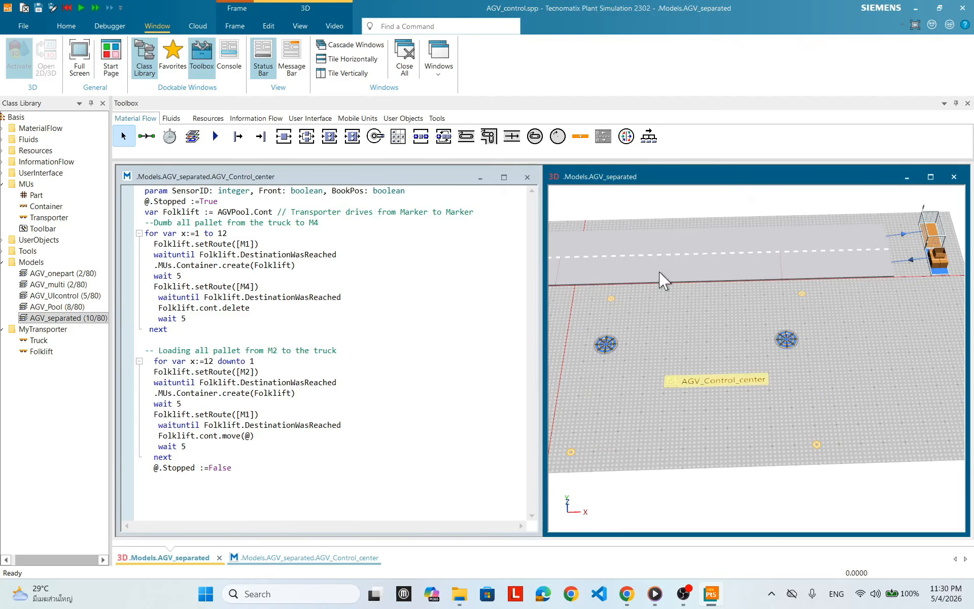
{"action": "left_click_drag", "start_coordinate": [617, 383], "coordinate": [816, 445]}
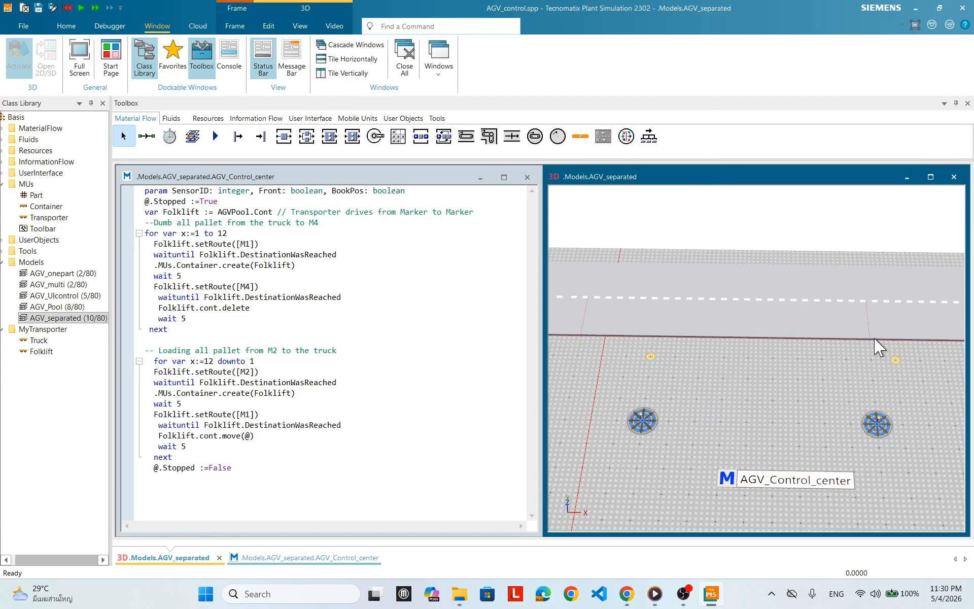
{"action": "double_click", "coordinate": [823, 323]}
{"action": "left_click", "coordinate": [438, 245]}
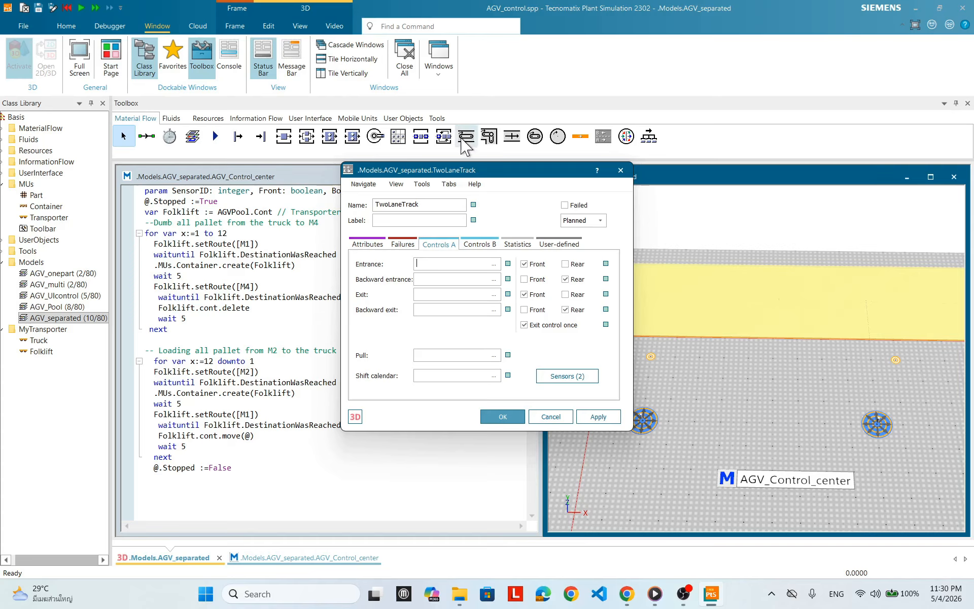
{"action": "left_click_drag", "start_coordinate": [506, 177], "coordinate": [285, 267]}
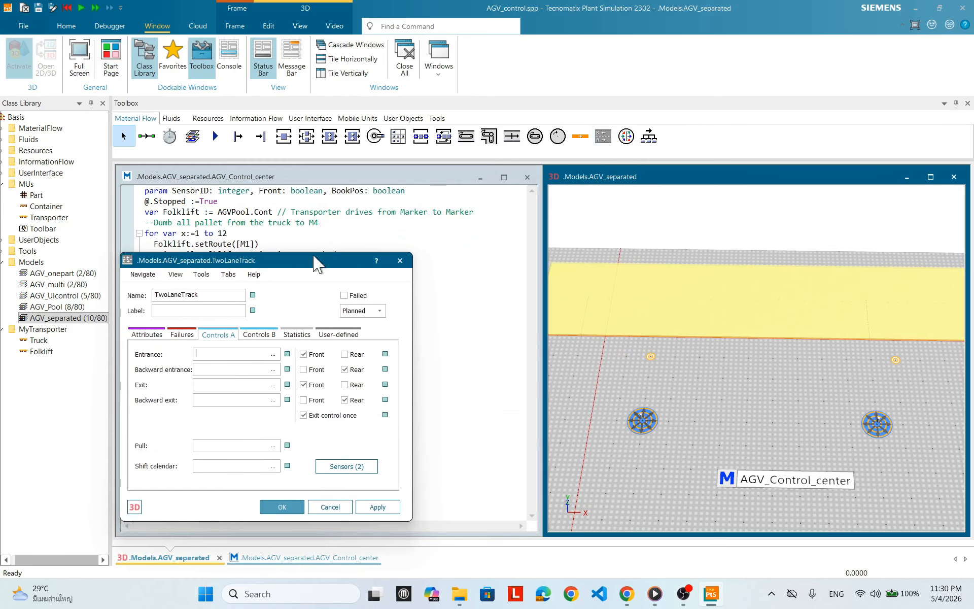
{"action": "left_click_drag", "start_coordinate": [314, 260], "coordinate": [474, 203]}
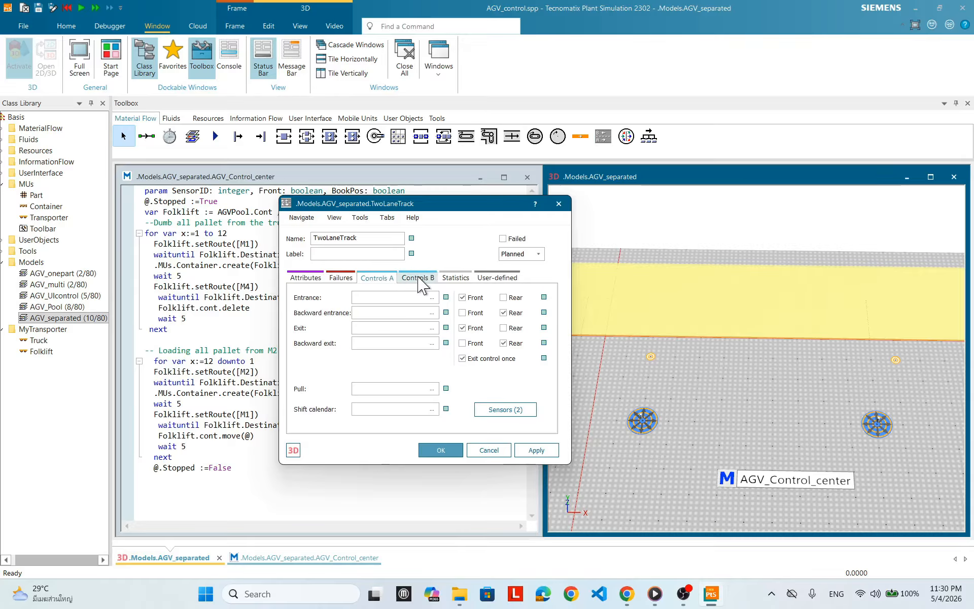
{"action": "left_click", "coordinate": [307, 278]}
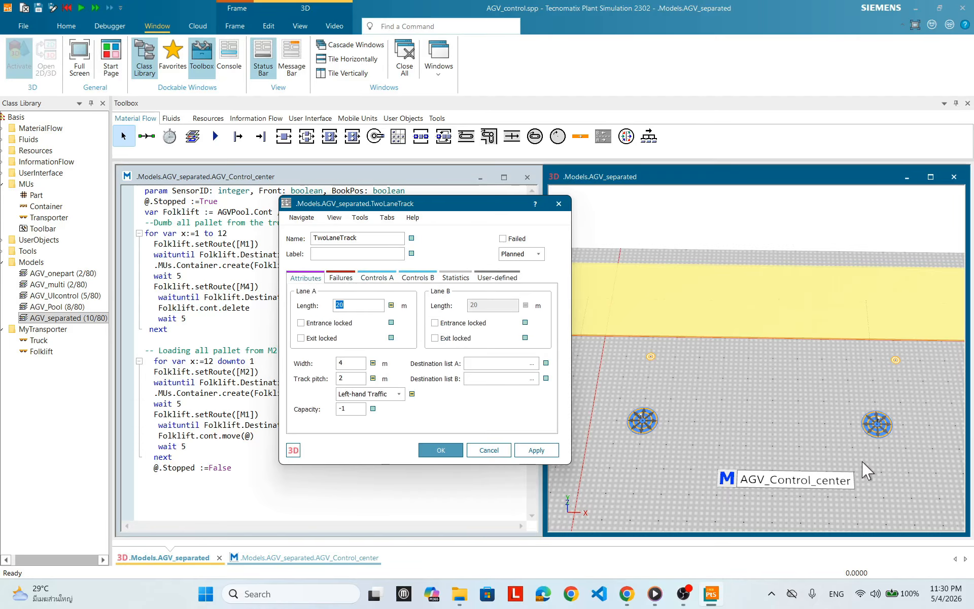
{"action": "left_click", "coordinate": [378, 283]}
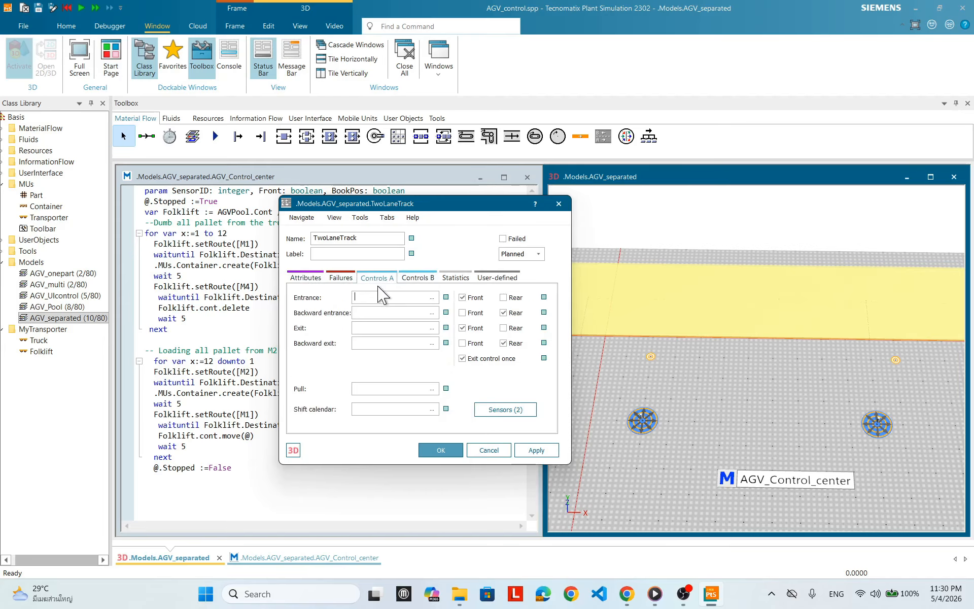
{"action": "left_click", "coordinate": [505, 409]}
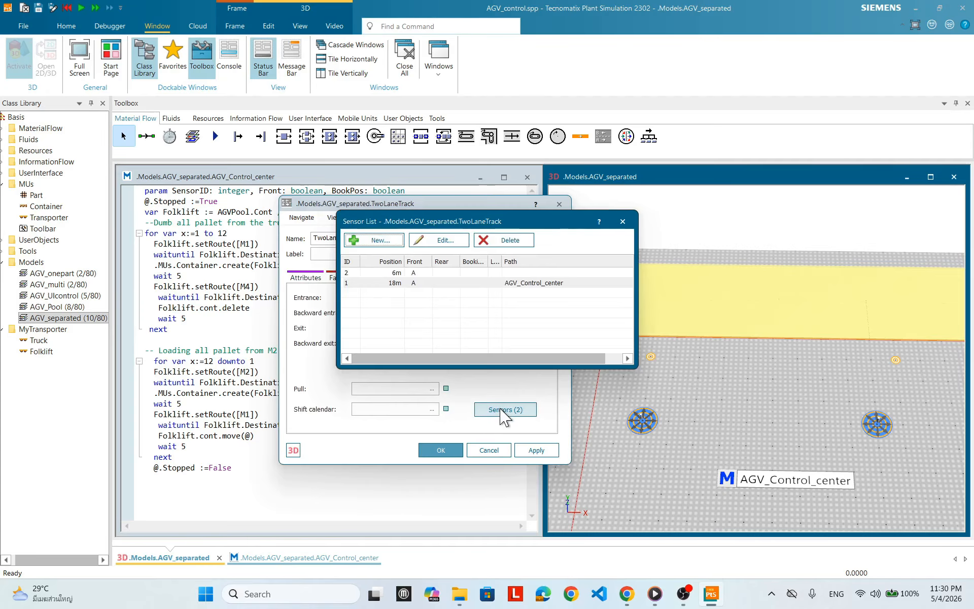
Step: Assign AGV_Control_center as the control of the TwoLaneTrack sensor with ID 2 and confirm the track settings
{"action": "left_click", "coordinate": [396, 273]}
{"action": "double_click", "coordinate": [427, 274]}
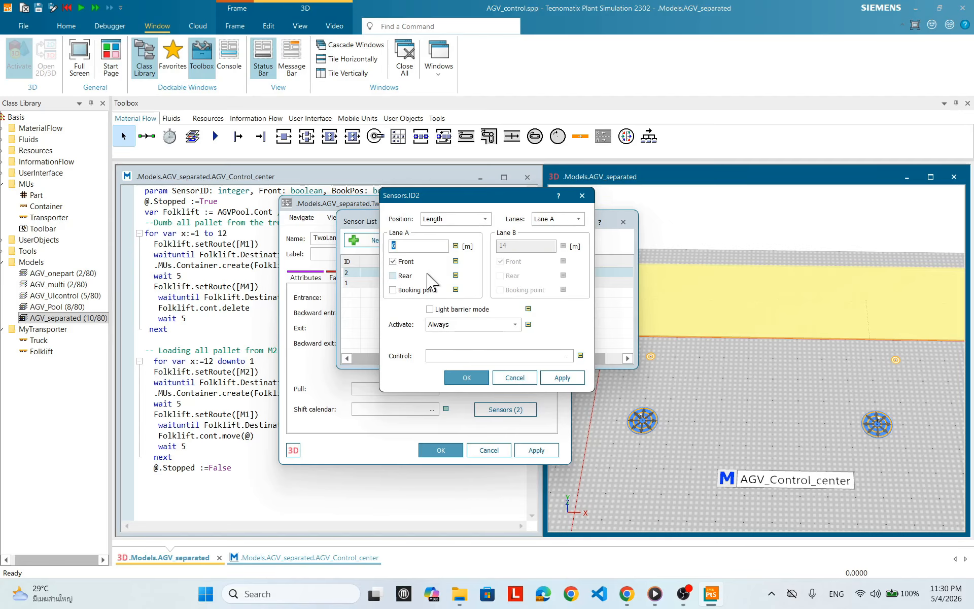
{"action": "left_click", "coordinate": [566, 356]}
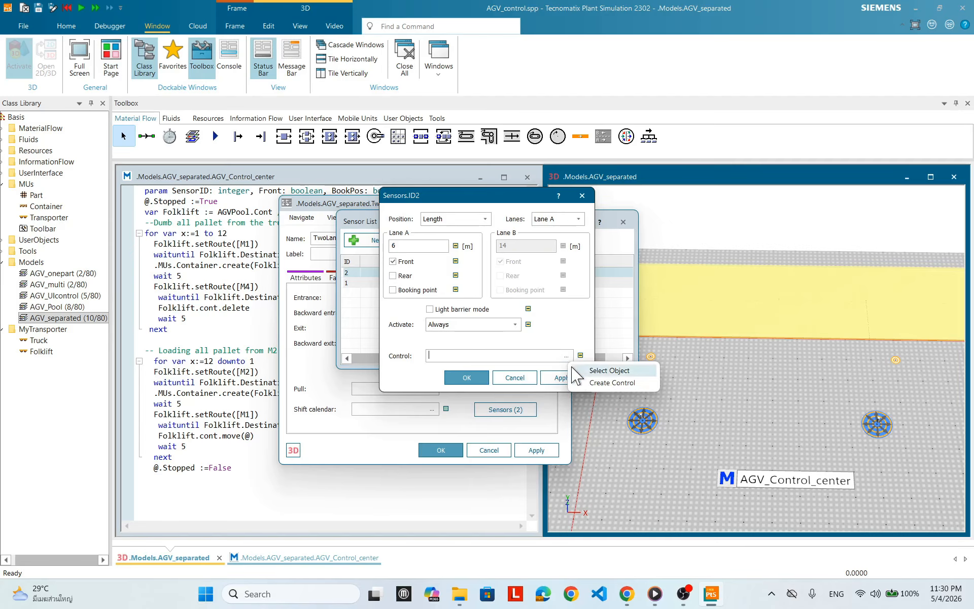
{"action": "left_click", "coordinate": [604, 369]}
{"action": "left_click", "coordinate": [440, 212]}
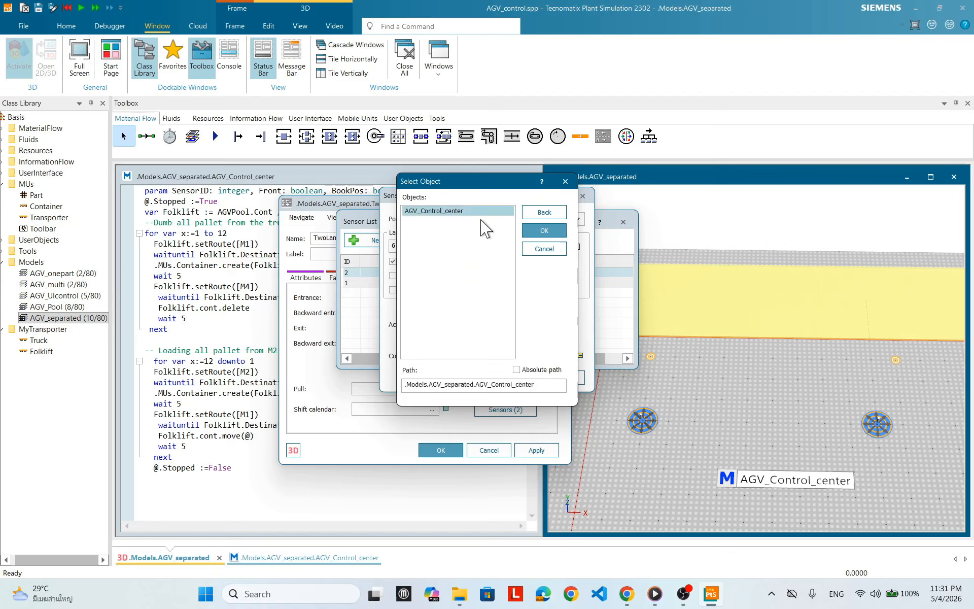
{"action": "left_click", "coordinate": [548, 230]}
{"action": "left_click", "coordinate": [558, 377]}
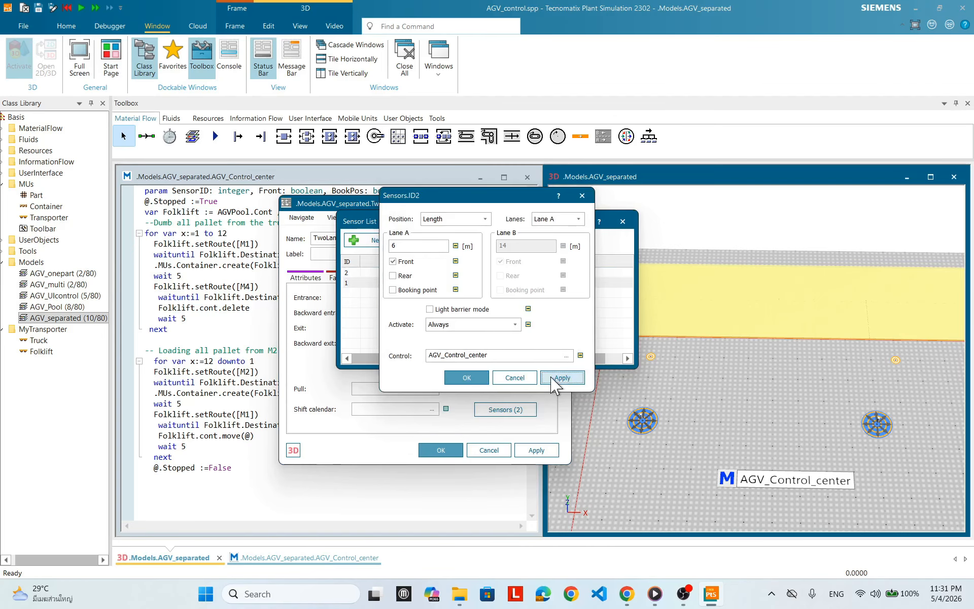
{"action": "left_click", "coordinate": [467, 377]}
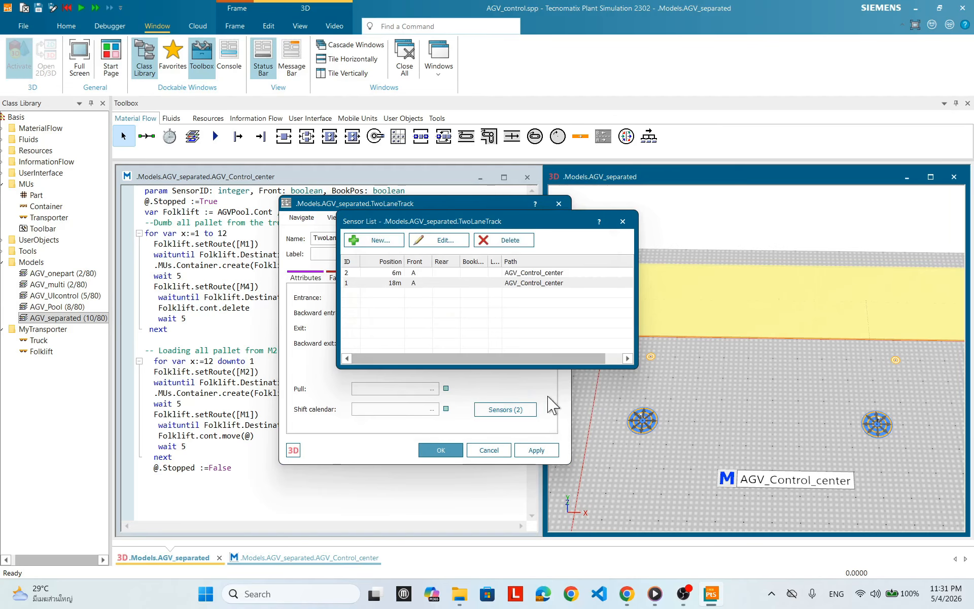
{"action": "left_click", "coordinate": [622, 222]}
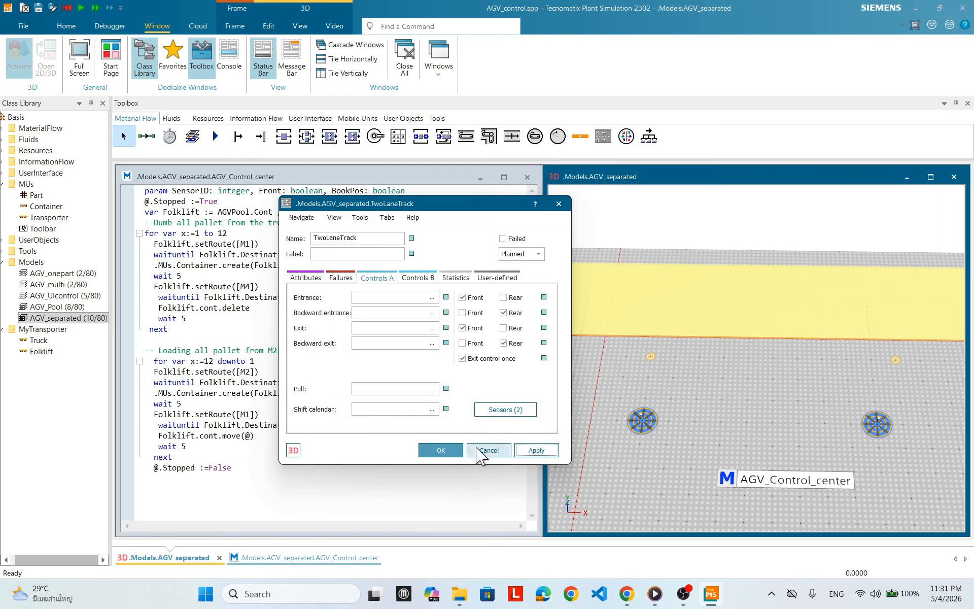
{"action": "left_click", "coordinate": [441, 450]}
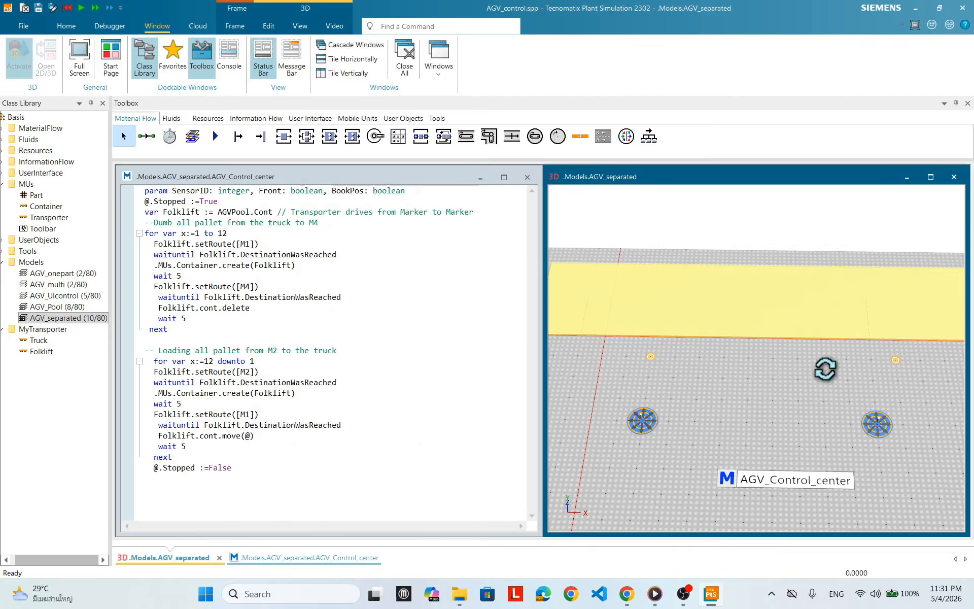
Step: Insert a blank line and the condition if(SensorID=1) above the pallet-unloading comment in the AGV_Control_center method
{"action": "left_click_drag", "start_coordinate": [826, 370], "coordinate": [759, 394]}
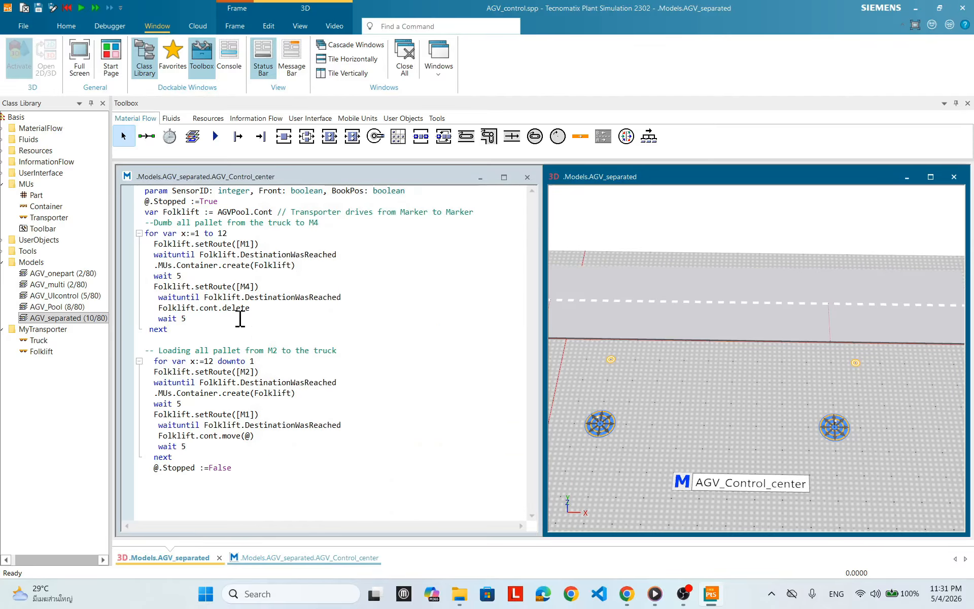
{"action": "left_click", "coordinate": [485, 214]}
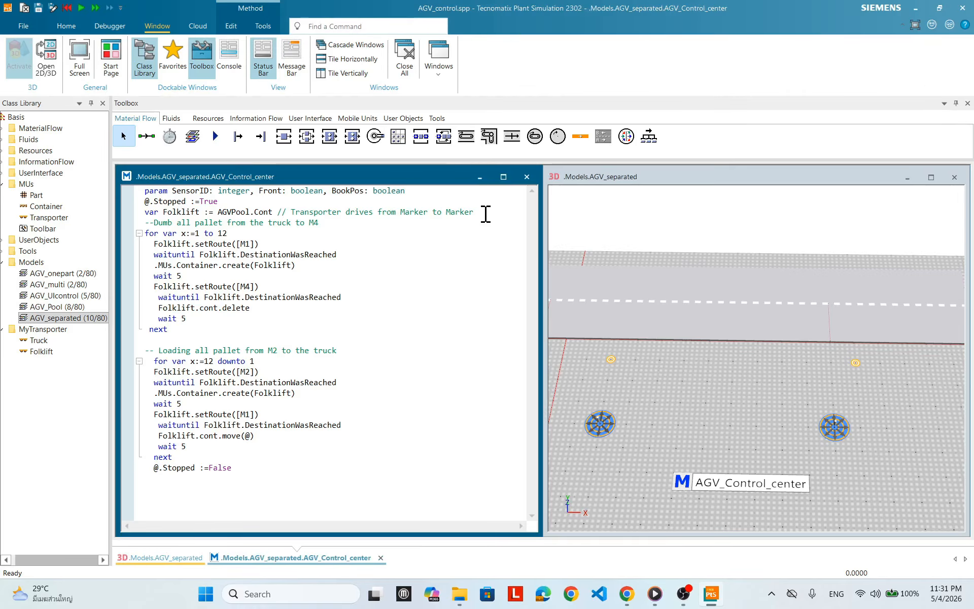
{"action": "key", "text": "Return"}
{"action": "key", "text": "Return"}
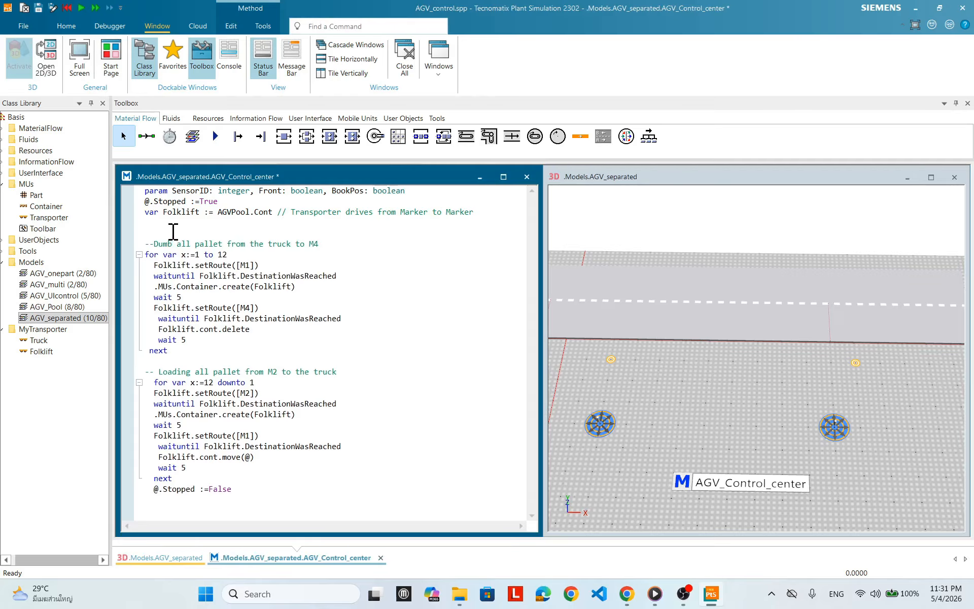
{"action": "type", "text": "if"}
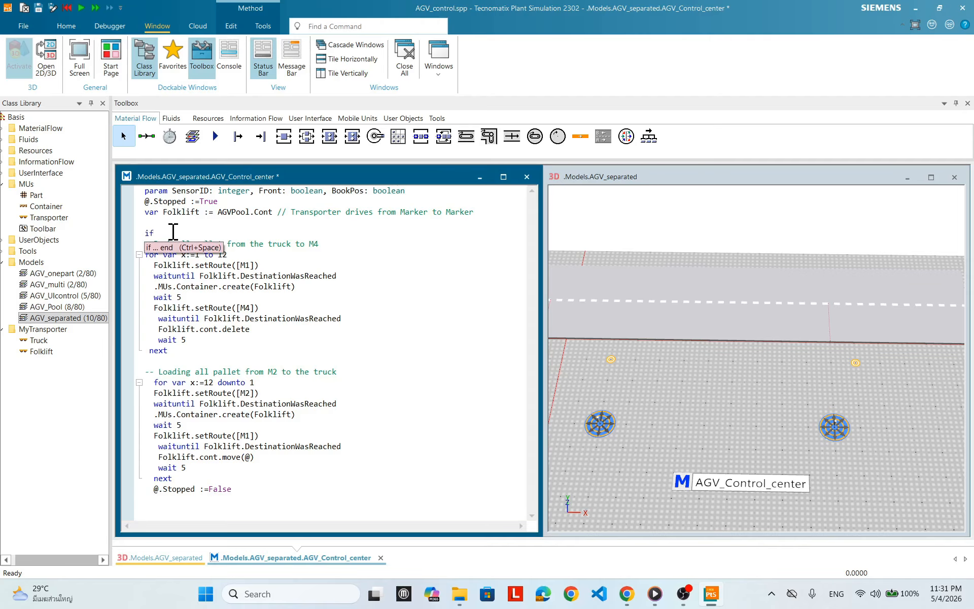
{"action": "type", "text": "(Se"}
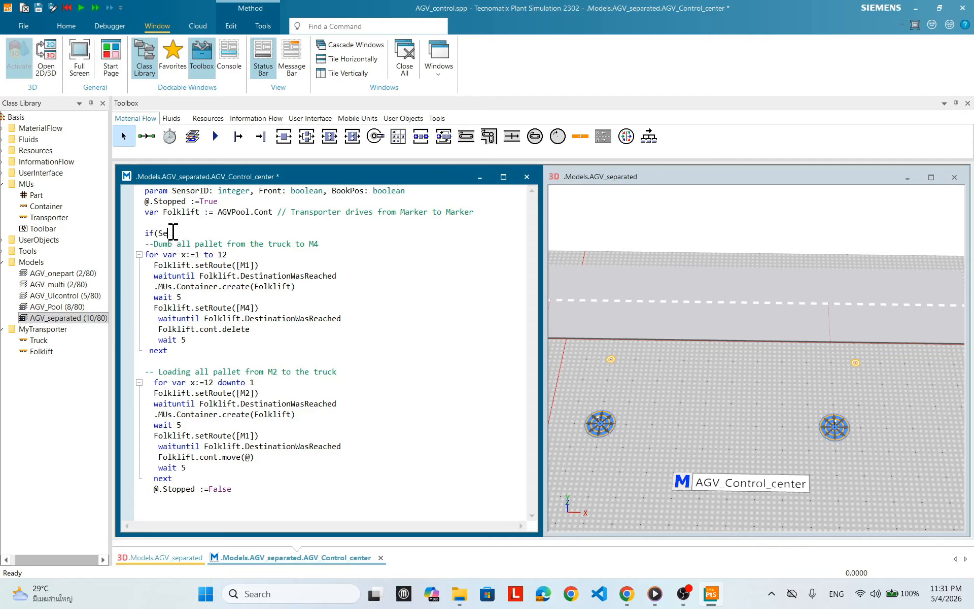
{"action": "type", "text": "nso"}
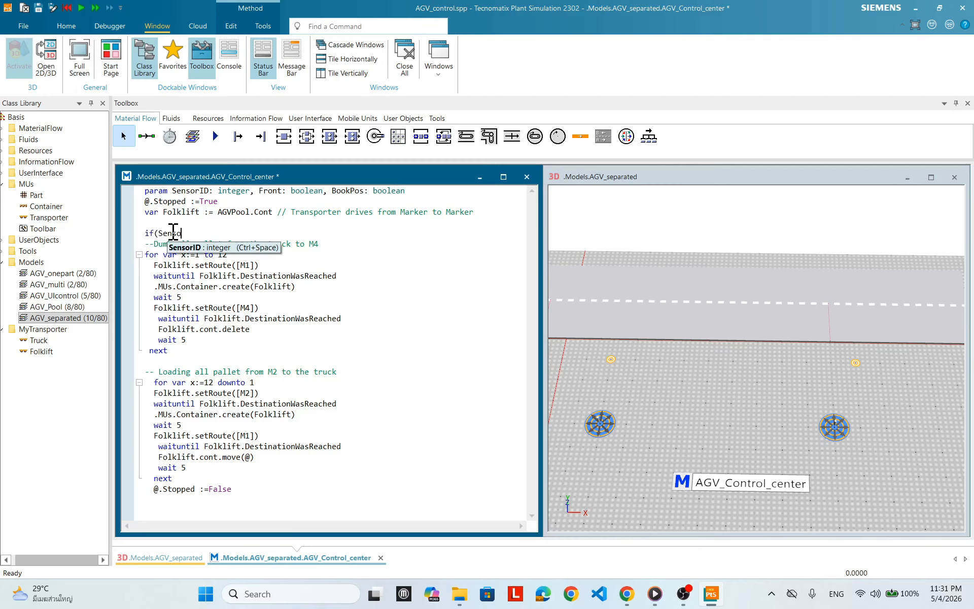
{"action": "type", "text": "rID=1"}
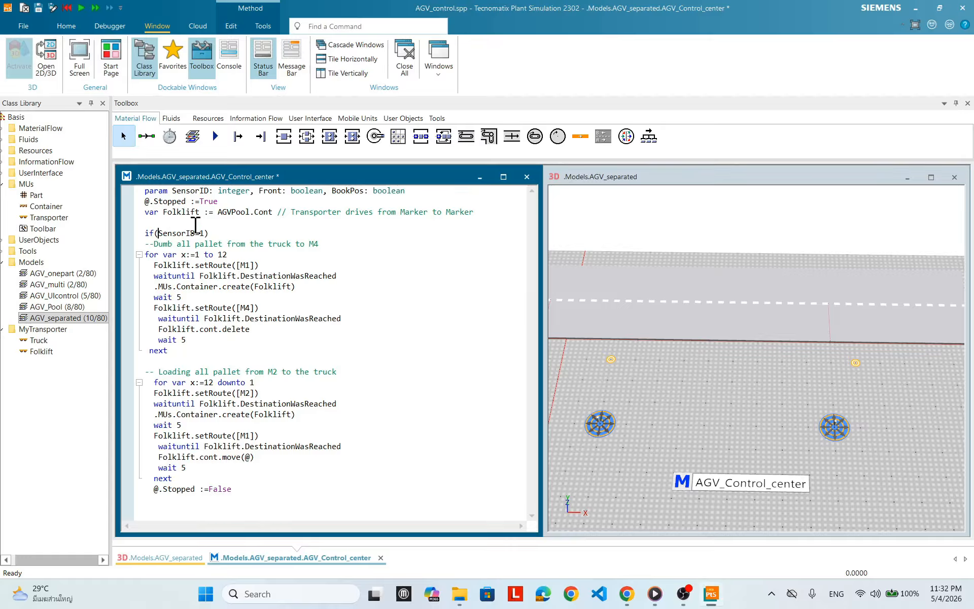
Step: Rewrite the first condition without parentheses so it reads "if SensorID=1 then"
{"action": "key", "text": "BackSpace"}
{"action": "left_click", "coordinate": [218, 229]}
{"action": "type", "text": "then"}
Step: Indent the unloading loop under the SensorID=1 condition, with its body lines one level deeper than the for and next lines
{"action": "left_click", "coordinate": [139, 254]}
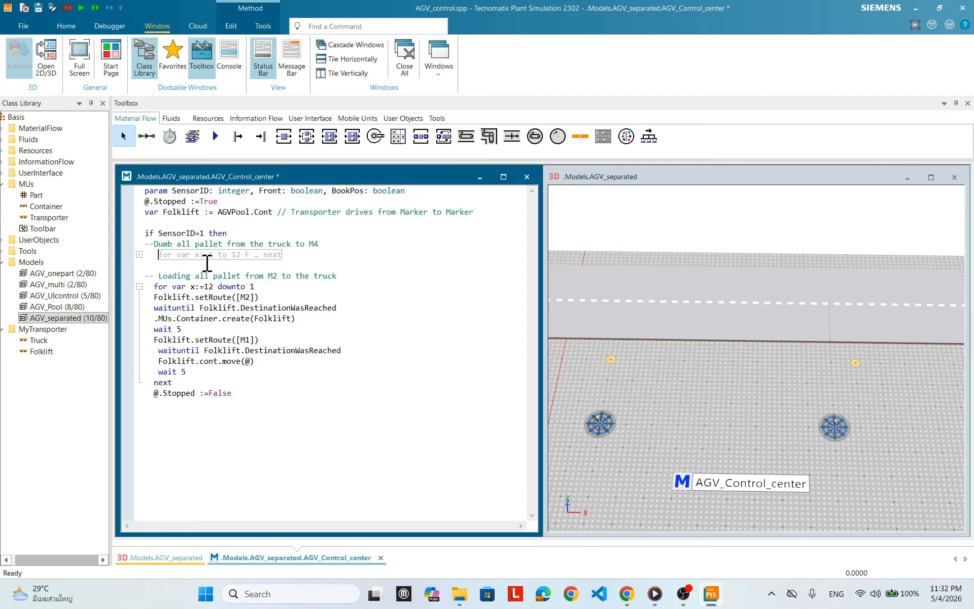
{"action": "left_click", "coordinate": [139, 254]}
{"action": "left_click", "coordinate": [155, 266]}
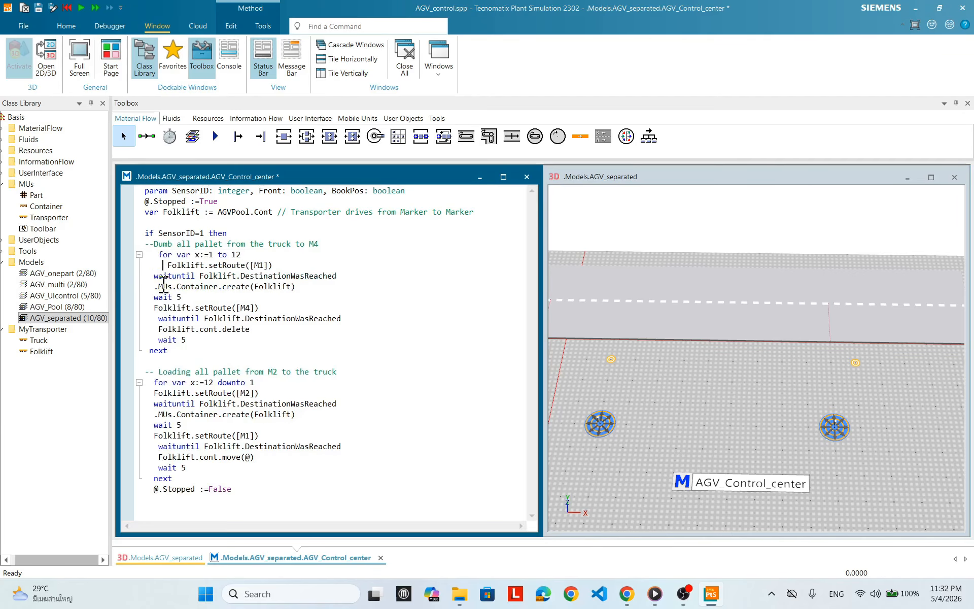
{"action": "left_click", "coordinate": [153, 277]}
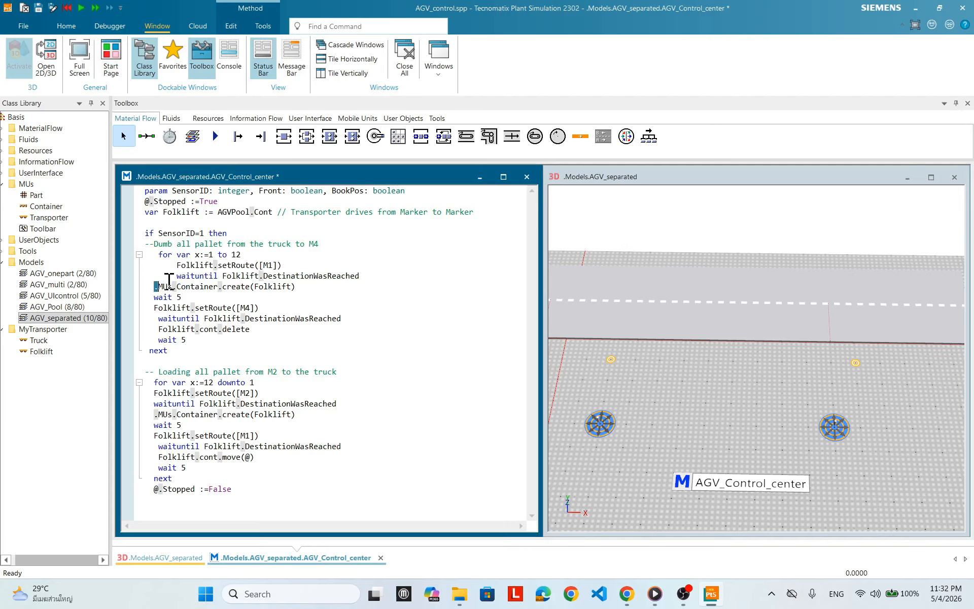
{"action": "left_click", "coordinate": [155, 286]}
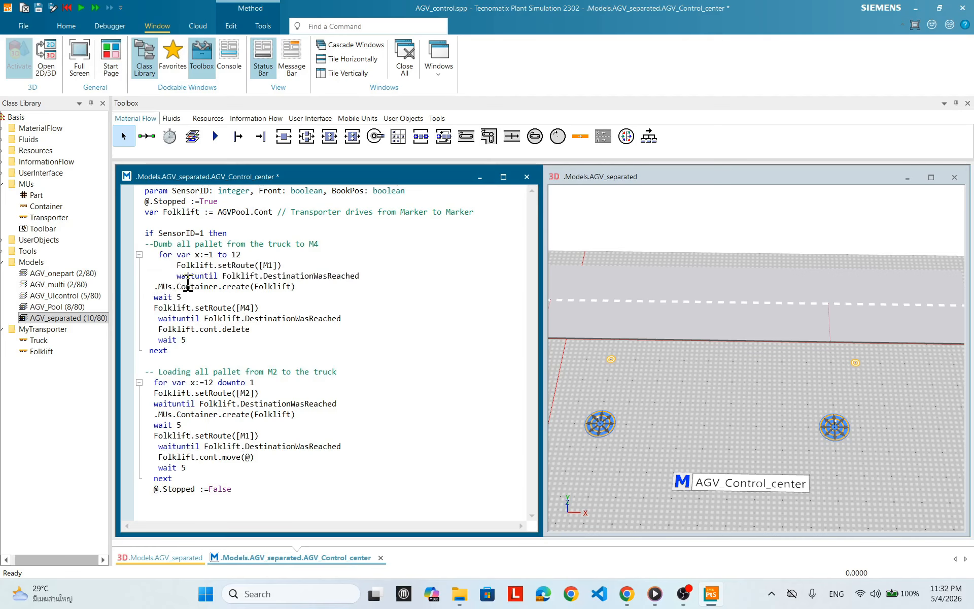
{"action": "left_click", "coordinate": [154, 297]}
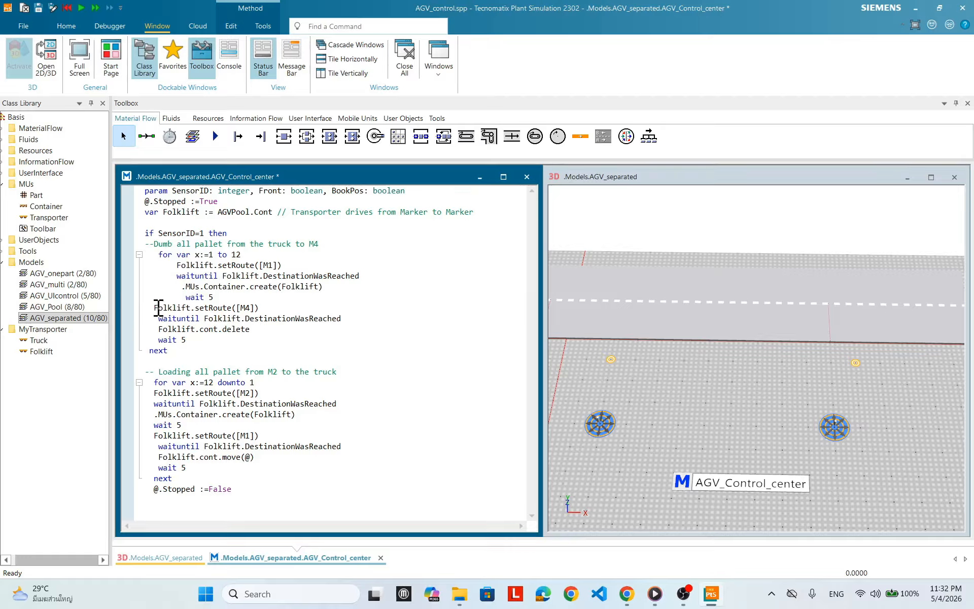
{"action": "left_click", "coordinate": [153, 307]}
{"action": "left_click", "coordinate": [158, 318]}
{"action": "left_click", "coordinate": [159, 329]}
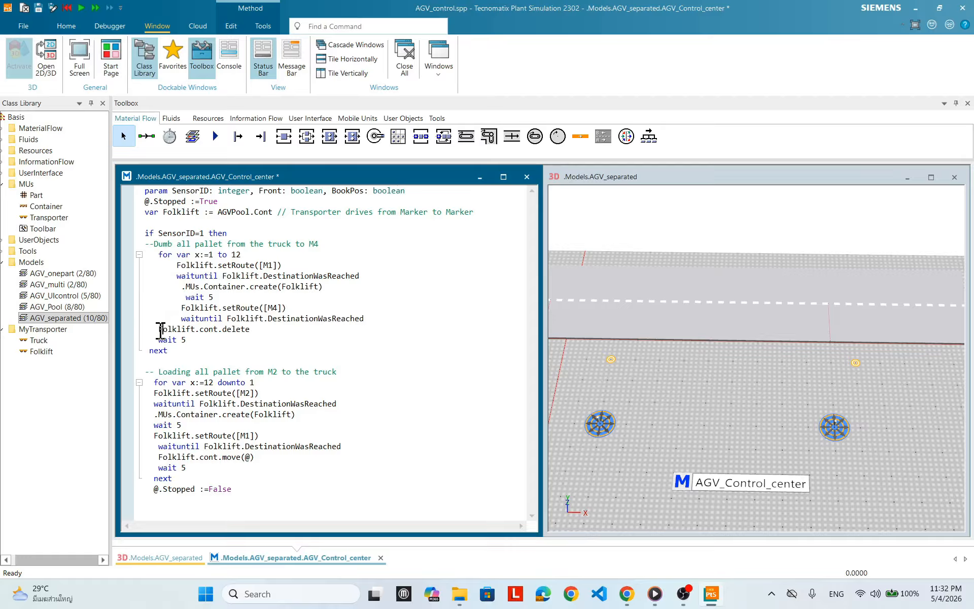
{"action": "left_click", "coordinate": [158, 340]}
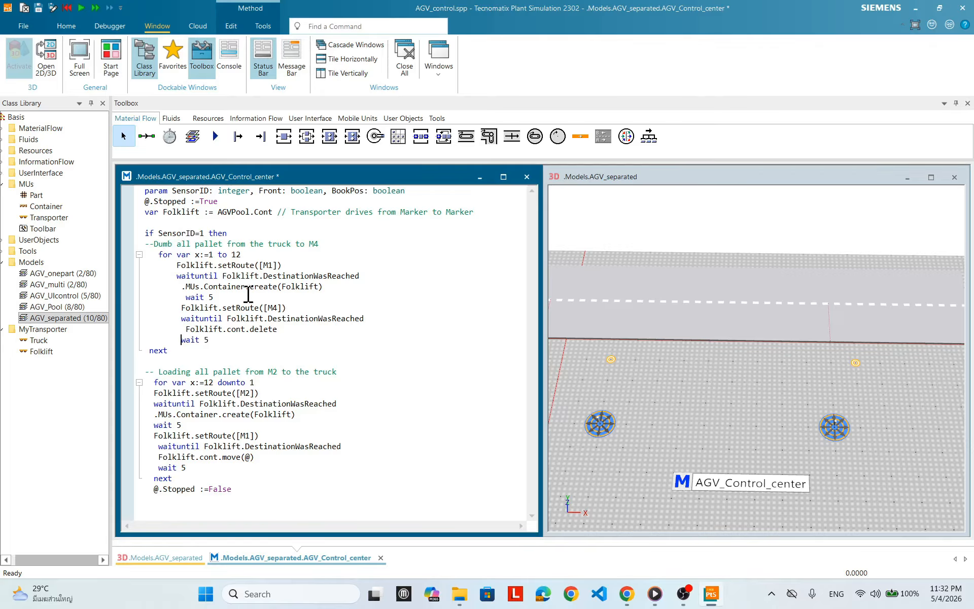
{"action": "left_click", "coordinate": [150, 350]}
Step: Add the branch "else if SensorID = 2 then" on the blank line above the pallet-loading comment
{"action": "left_click", "coordinate": [153, 360]}
{"action": "type", "text": "else if Sensor"}
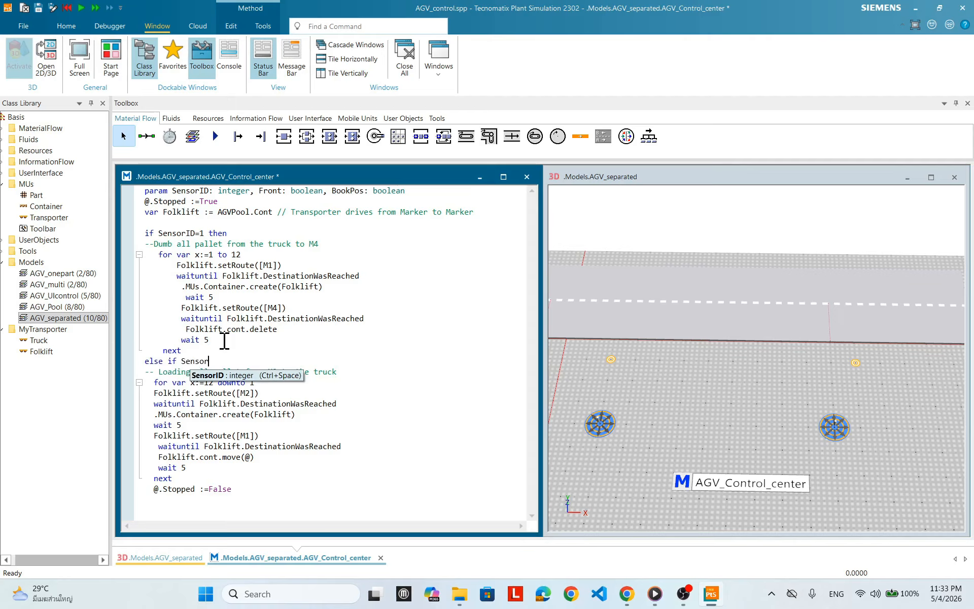
{"action": "type", "text": "ID"}
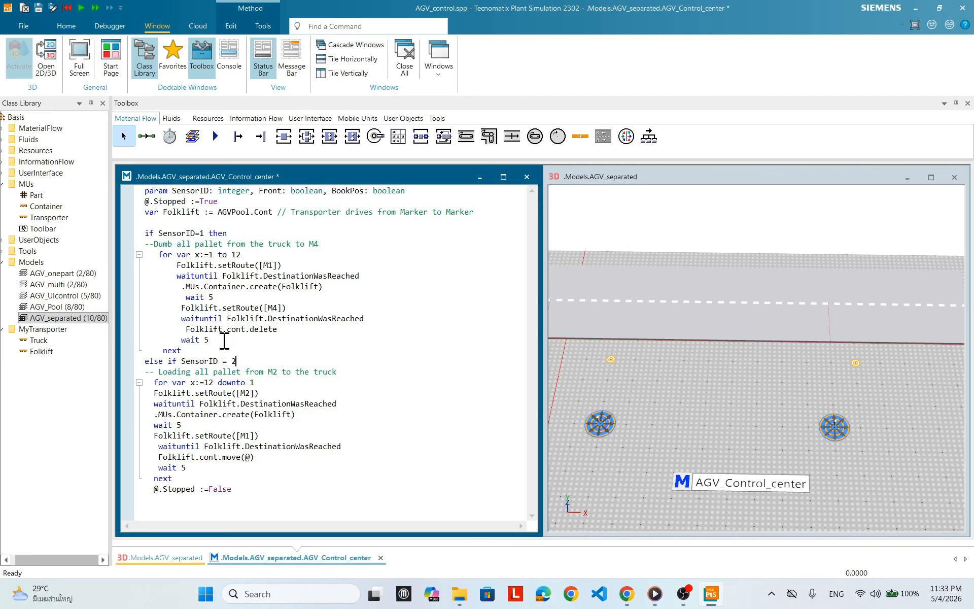
{"action": "type", "text": "= 2 then"}
Step: Indent the loading loop under the SensorID = 2 branch, with its body lines deeper than the for and next lines
{"action": "left_click", "coordinate": [154, 382]}
{"action": "key", "text": "Tab"}
{"action": "left_click", "coordinate": [154, 387]}
{"action": "key", "text": "Tab"}
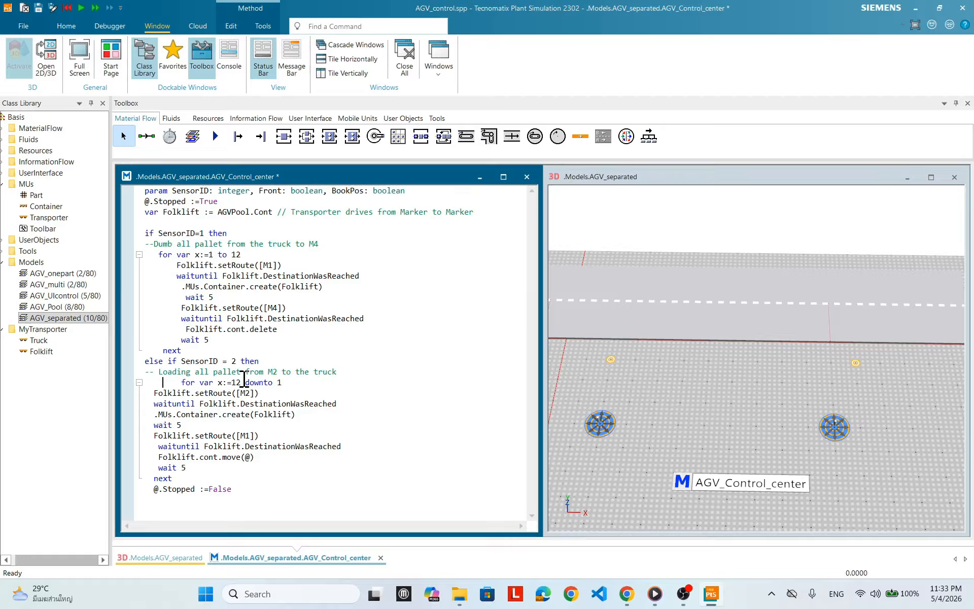
{"action": "key", "text": "ctrl+z"}
{"action": "left_click", "coordinate": [154, 393]}
{"action": "key", "text": "Tab"}
{"action": "key", "text": "Tab"}
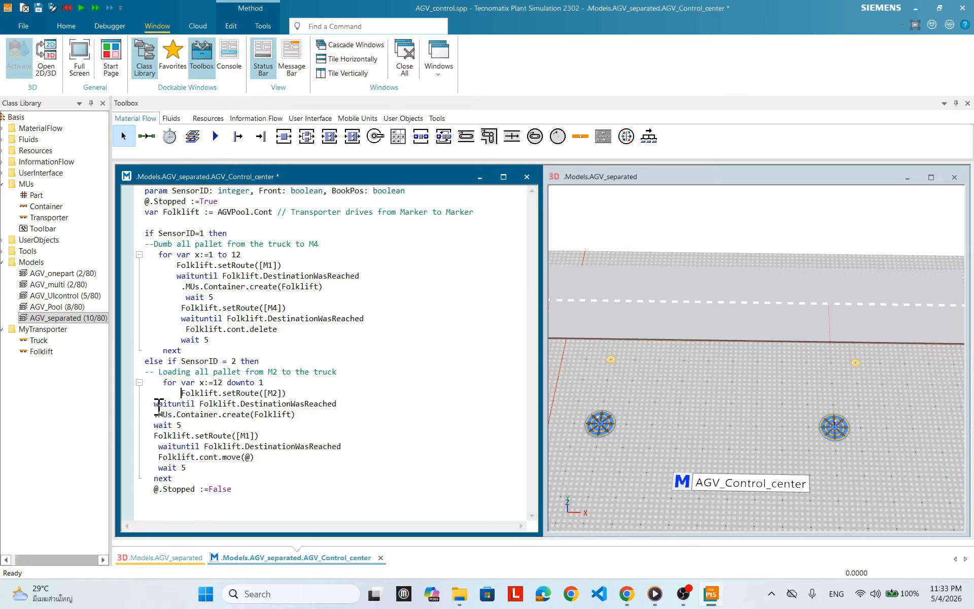
{"action": "left_click", "coordinate": [154, 404]}
{"action": "key", "text": "Tab"}
{"action": "key", "text": "Tab"}
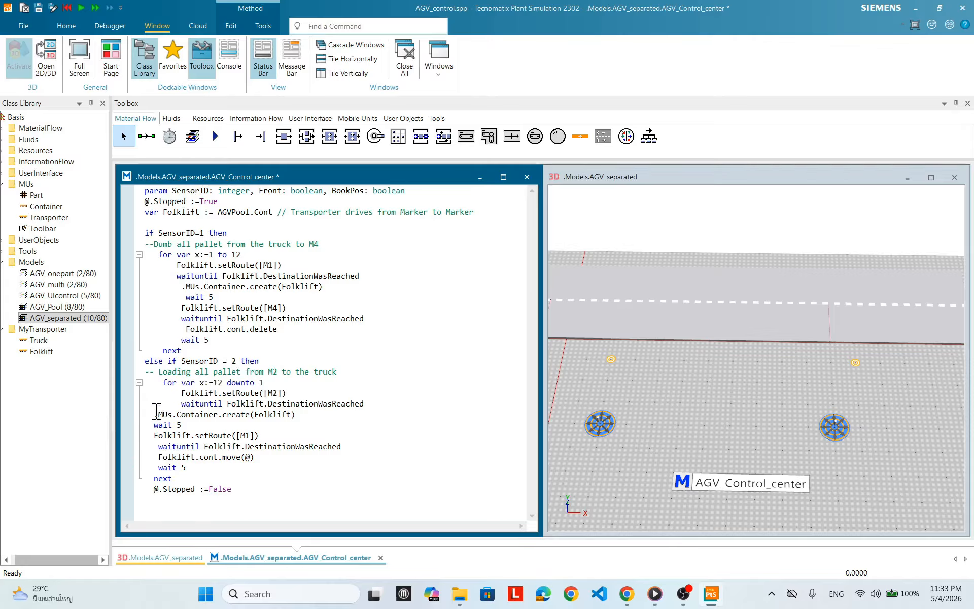
{"action": "key", "text": "Tab"}
{"action": "key", "text": "Tab"}
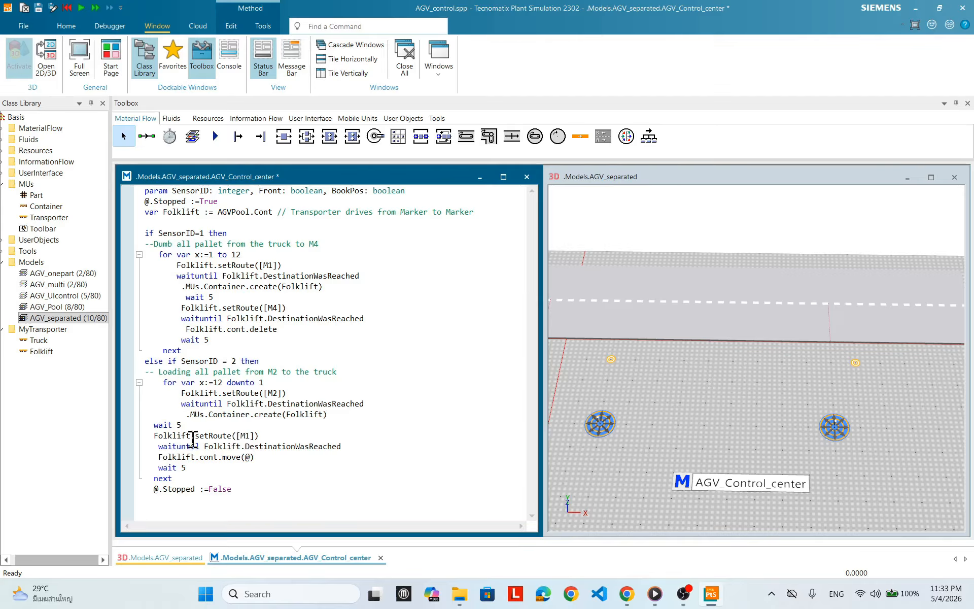
{"action": "left_click", "coordinate": [155, 425]}
{"action": "key", "text": "Tab"}
{"action": "key", "text": "Tab"}
{"action": "key", "text": "Tab"}
{"action": "left_click", "coordinate": [155, 435]}
{"action": "key", "text": "Tab"}
{"action": "key", "text": "Tab"}
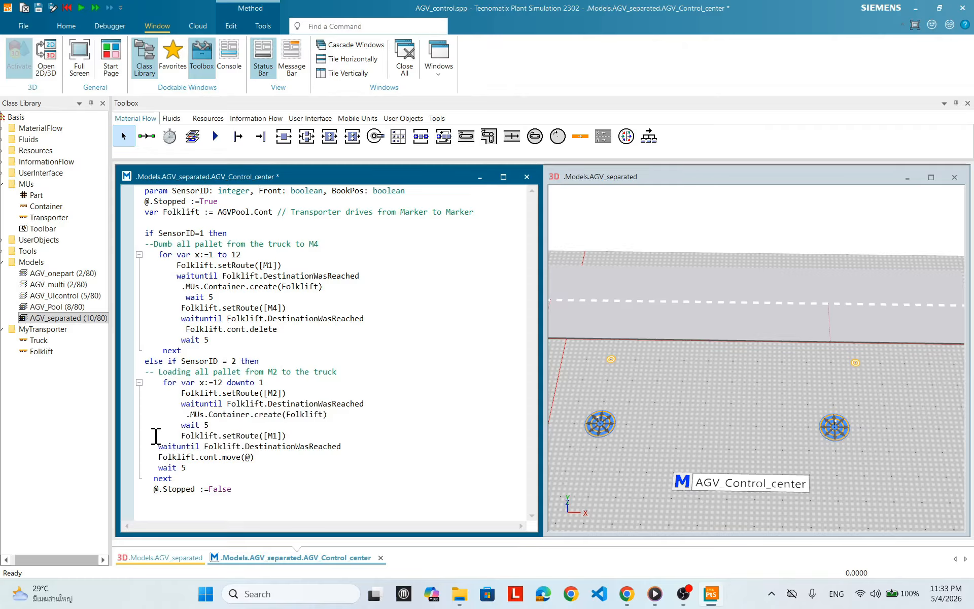
{"action": "left_click", "coordinate": [158, 446]}
{"action": "key", "text": "Tab"}
{"action": "key", "text": "Tab"}
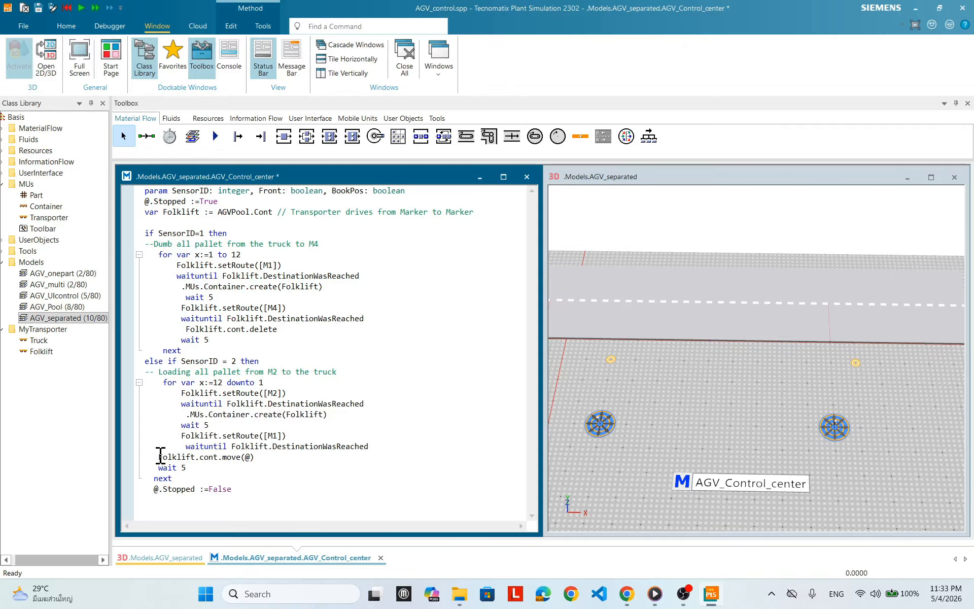
{"action": "left_click", "coordinate": [158, 457]}
{"action": "key", "text": "Tab"}
{"action": "key", "text": "Tab"}
{"action": "key", "text": "Tab"}
{"action": "key", "text": "shift+Tab"}
{"action": "left_click", "coordinate": [154, 467]}
{"action": "key", "text": "Tab"}
{"action": "key", "text": "Tab"}
{"action": "left_click", "coordinate": [155, 478]}
{"action": "key", "text": "Tab"}
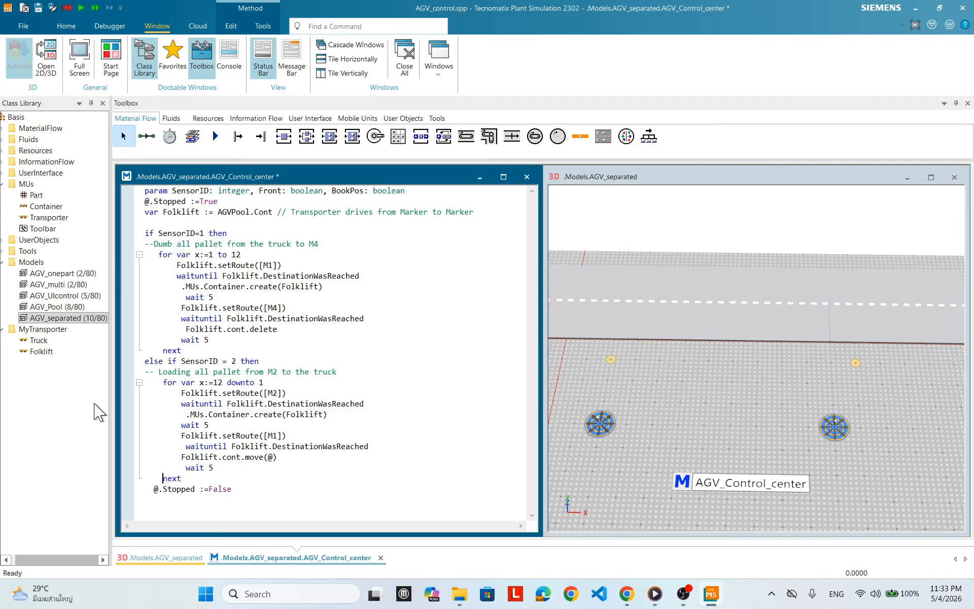
Step: Close the conditional block with an end line between the loading loop's next and the @.Stopped :=False line
{"action": "left_click", "coordinate": [339, 393]}
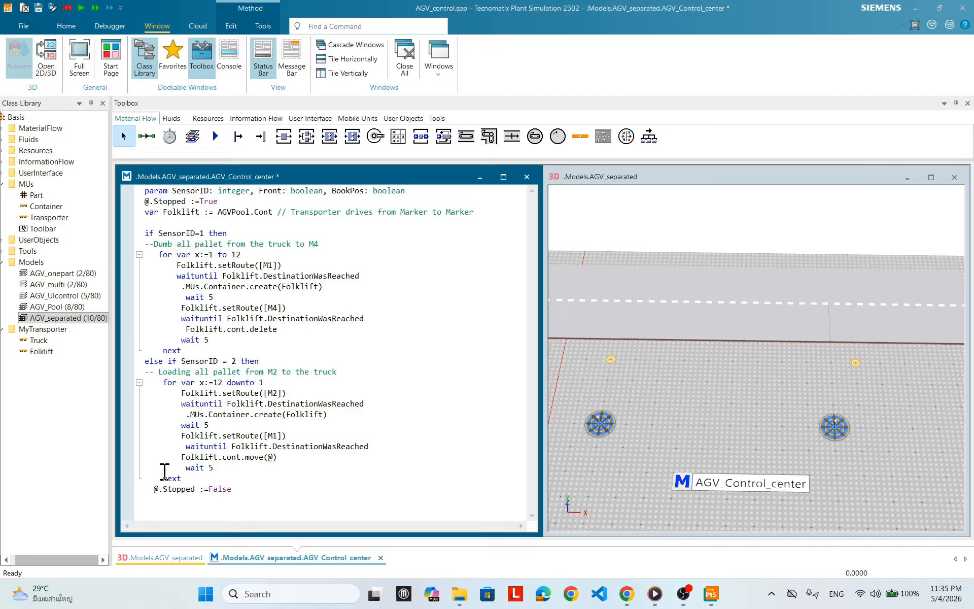
{"action": "left_click", "coordinate": [203, 480]}
{"action": "key", "text": "Return"}
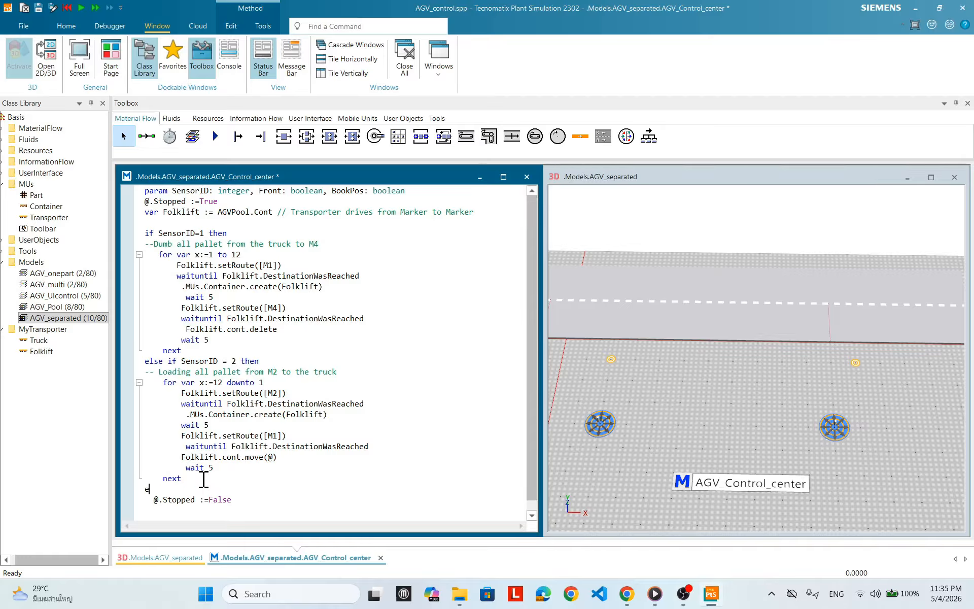
{"action": "type", "text": "end"}
{"action": "left_click", "coordinate": [294, 506]}
Step: Start a new var line above the SensorID=1 condition and rename the existing declared variable to Folklift1
{"action": "scroll", "coordinate": [766, 419], "scroll_direction": "down", "scroll_amount": 1}
{"action": "scroll", "coordinate": [767, 419], "scroll_direction": "down", "scroll_amount": 3}
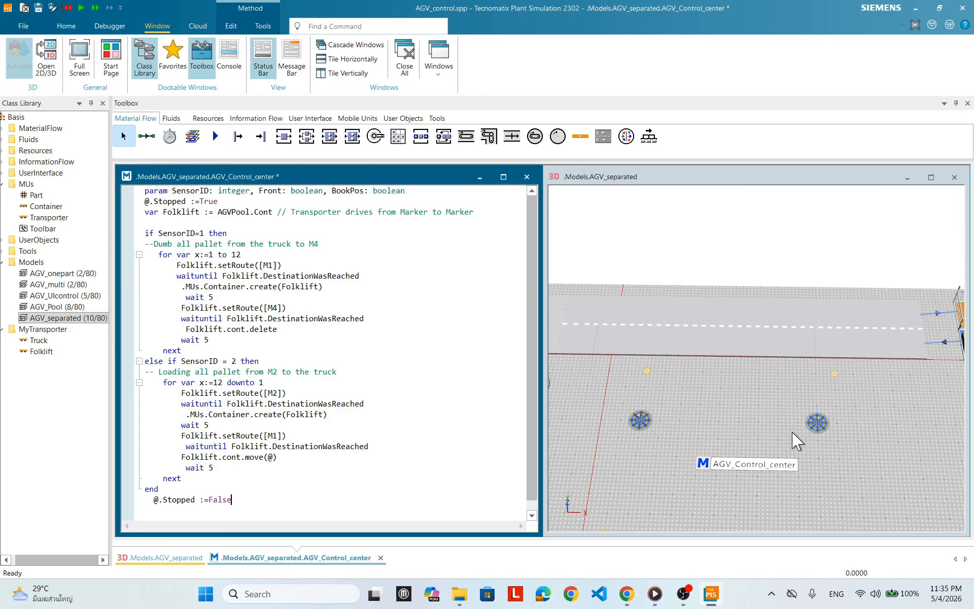
{"action": "scroll", "coordinate": [798, 440], "scroll_direction": "down", "scroll_amount": 3}
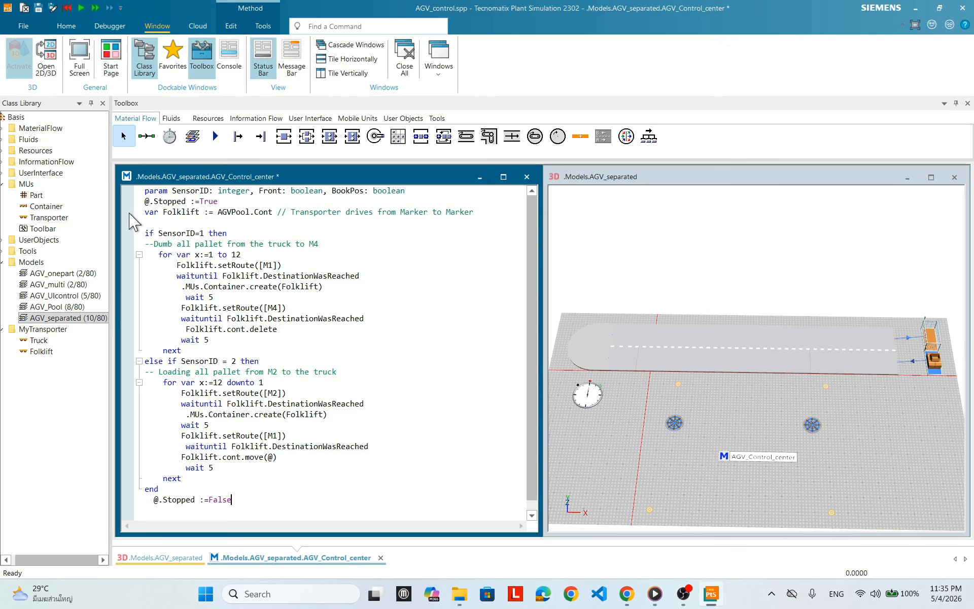
{"action": "left_click", "coordinate": [136, 223]}
{"action": "type", "text": "var"}
{"action": "type", "text": "1"}
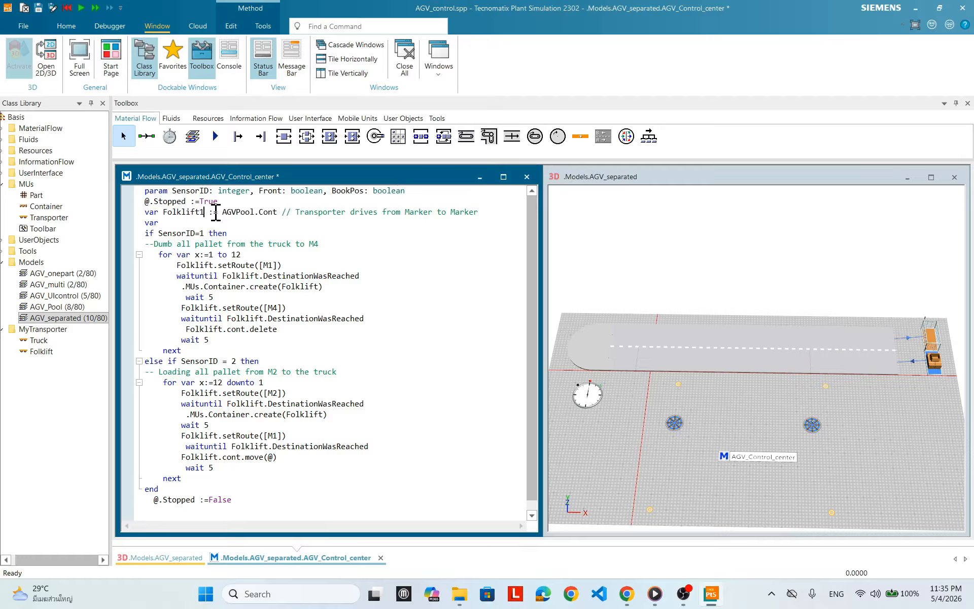
Step: Complete the second declaration as Folklift2 := AGVPool.Cont by reusing the Folklift1 assignment
{"action": "left_click", "coordinate": [194, 224]}
{"action": "left_click_drag", "start_coordinate": [163, 212], "coordinate": [277, 212]}
{"action": "key", "text": "ctrl+c"}
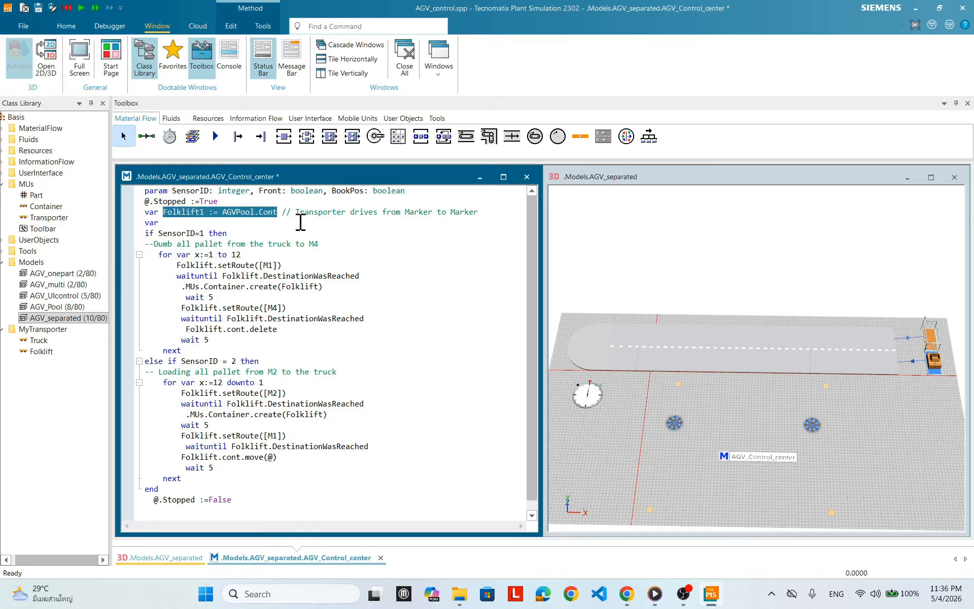
{"action": "left_click", "coordinate": [188, 224]}
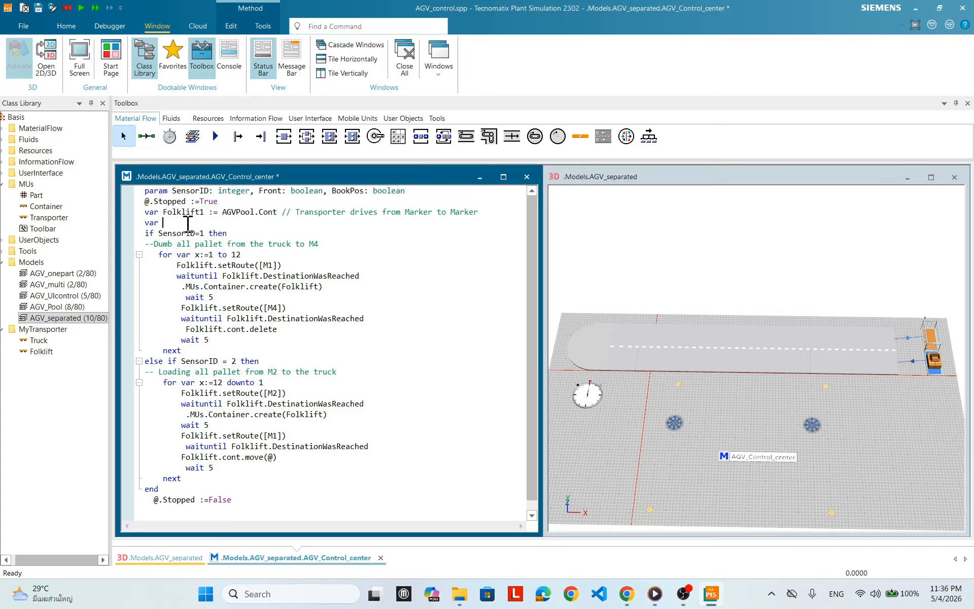
{"action": "key", "text": "ctrl+v"}
{"action": "left_click", "coordinate": [204, 223]}
{"action": "key", "text": "BackSpace"}
{"action": "type", "text": "2"}
{"action": "left_click", "coordinate": [296, 222]}
Step: Use Folklift1 in the first waituntil DestinationWasReached line of the unloading loop
{"action": "left_click", "coordinate": [255, 275]}
{"action": "type", "text": "1"}
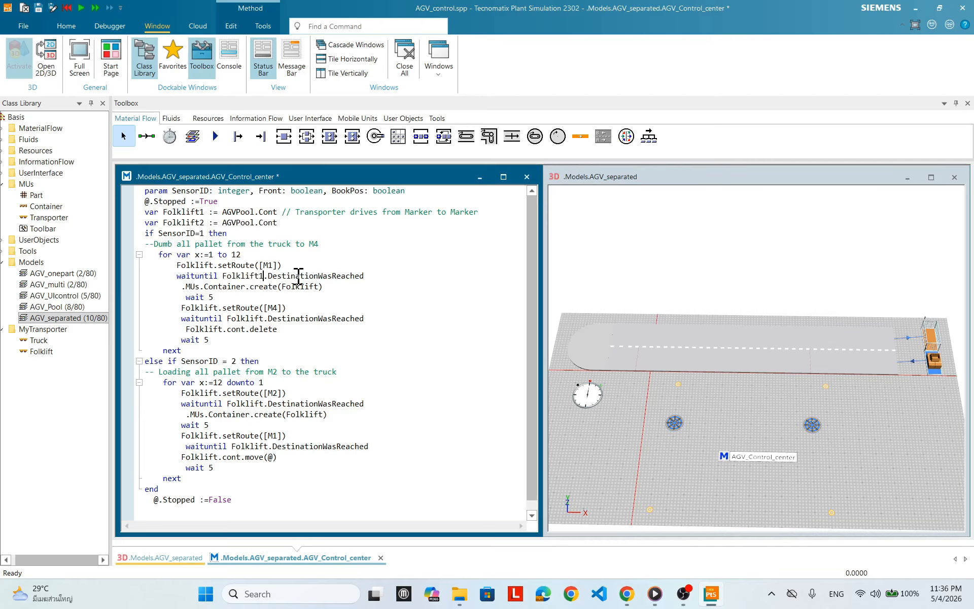
{"action": "left_click", "coordinate": [383, 304]}
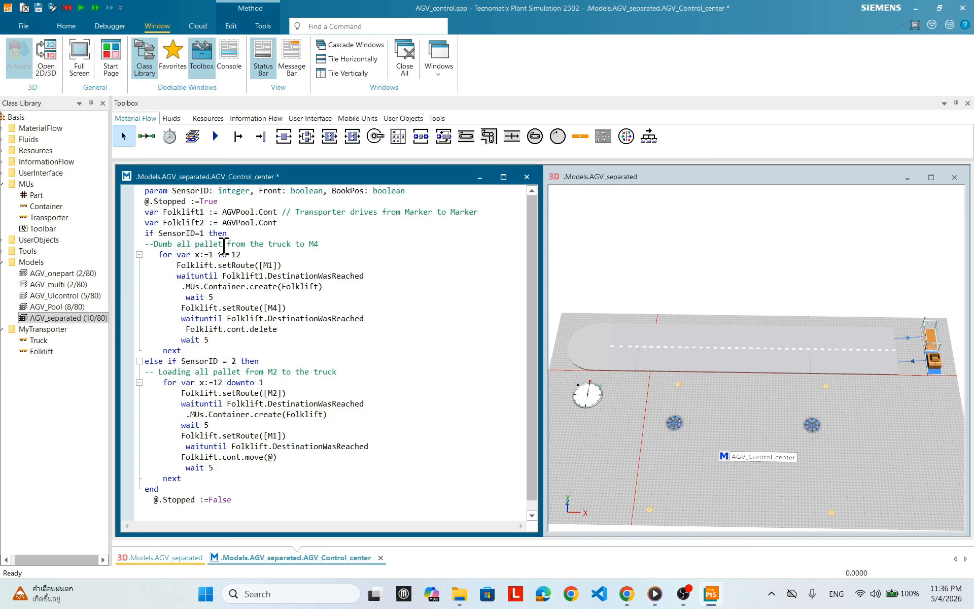
Step: Change the first setRoute destination in the unloading loop to M3
{"action": "left_click", "coordinate": [272, 265]}
{"action": "key", "text": "BackSpace"}
{"action": "type", "text": "2"}
{"action": "key", "text": "BackSpace"}
{"action": "type", "text": "3"}
{"action": "left_click", "coordinate": [268, 265]}
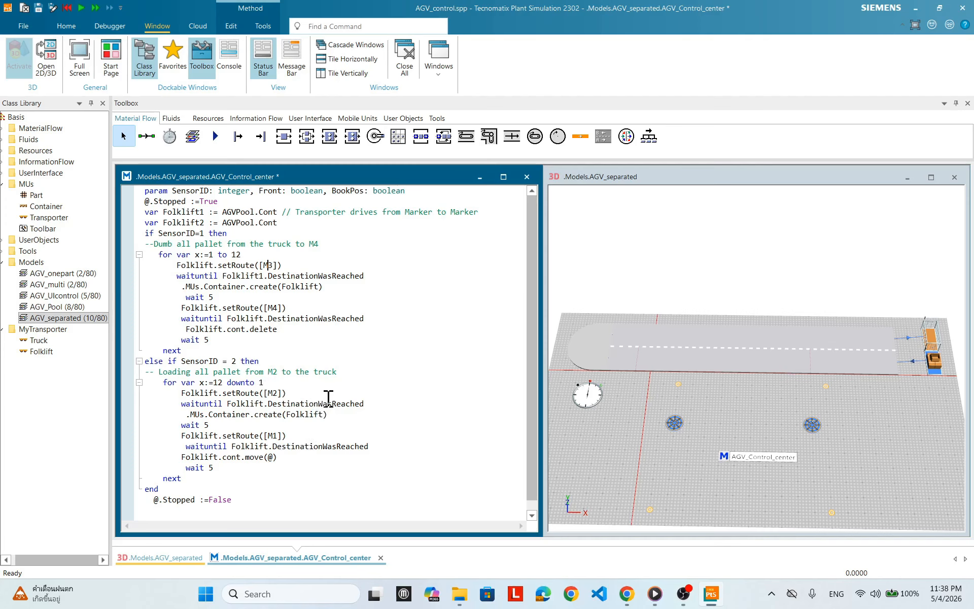
Step: Check the marker names in the 3D model and apply the changes to the AGV_Control_center method
{"action": "left_click", "coordinate": [746, 423]}
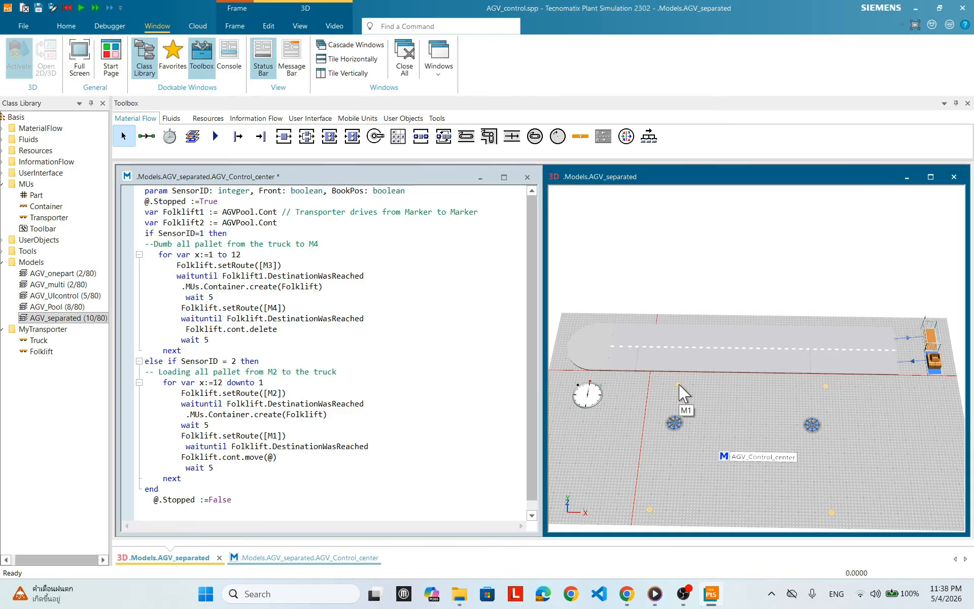
{"action": "right_click", "coordinate": [388, 304]}
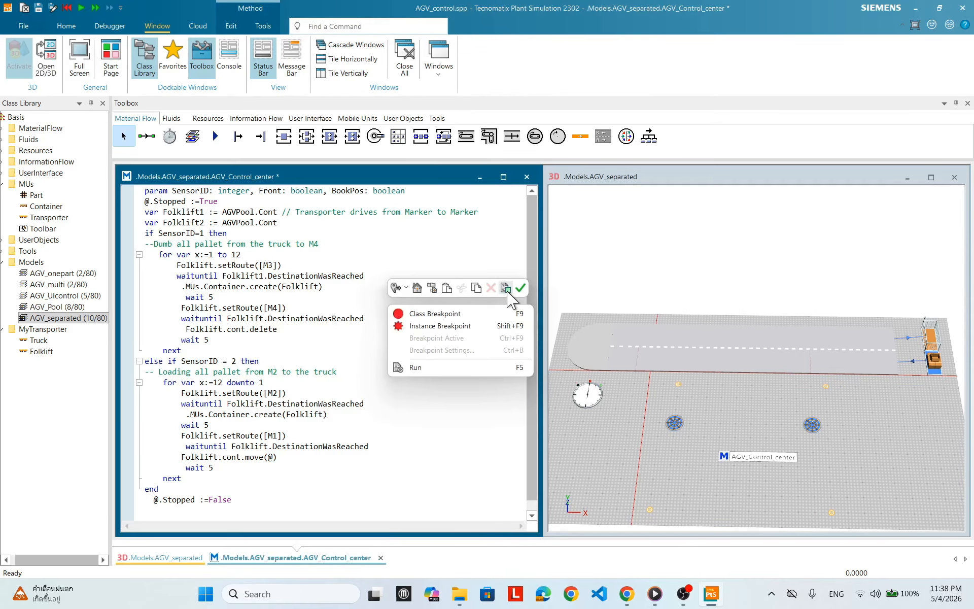
{"action": "left_click", "coordinate": [520, 288]}
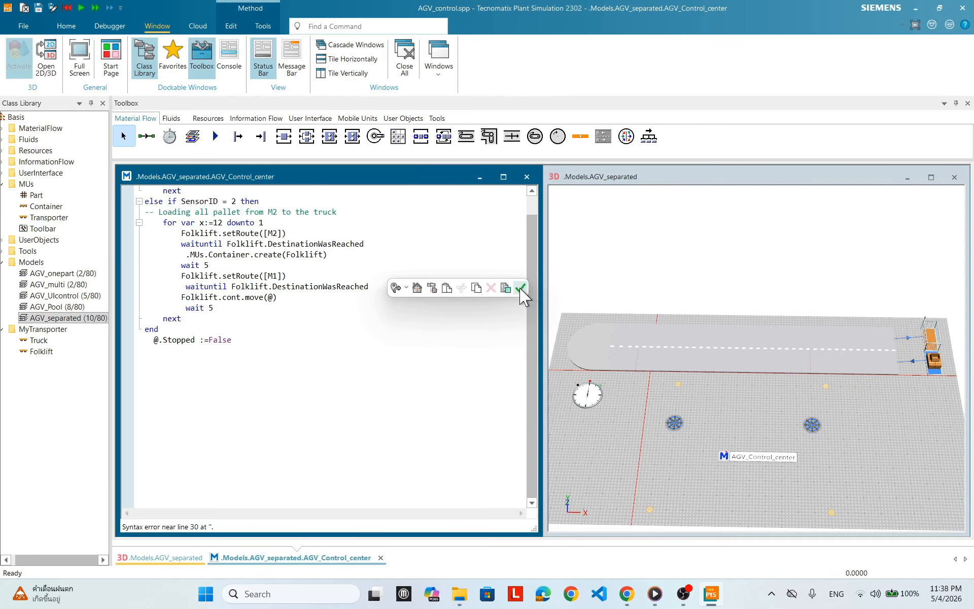
Step: Use Folklift2 in both waituntil lines and in the setRoute([M2]) line of the loading loop
{"action": "scroll", "coordinate": [322, 403], "scroll_direction": "up", "scroll_amount": 5}
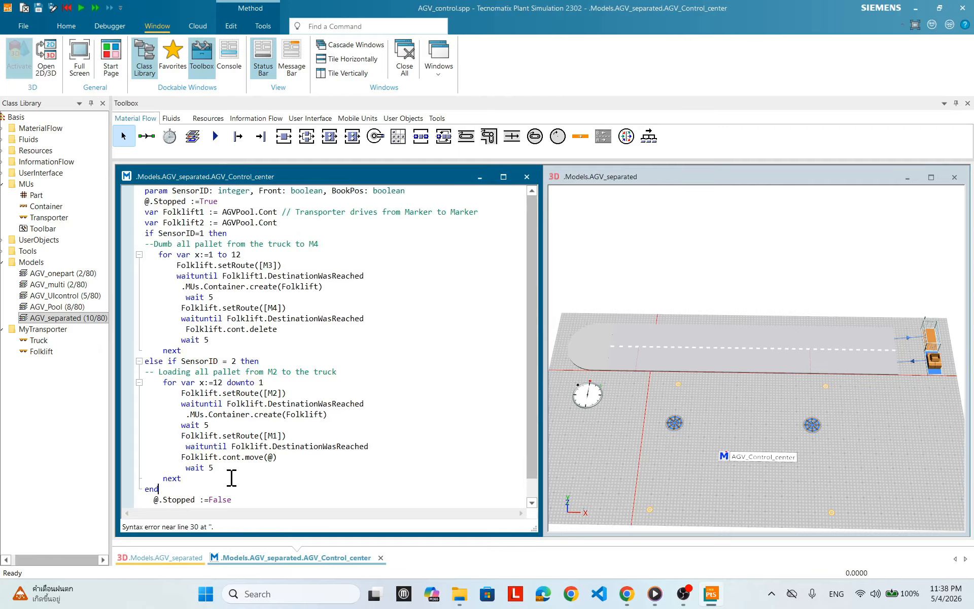
{"action": "scroll", "coordinate": [232, 477], "scroll_direction": "down", "scroll_amount": 1}
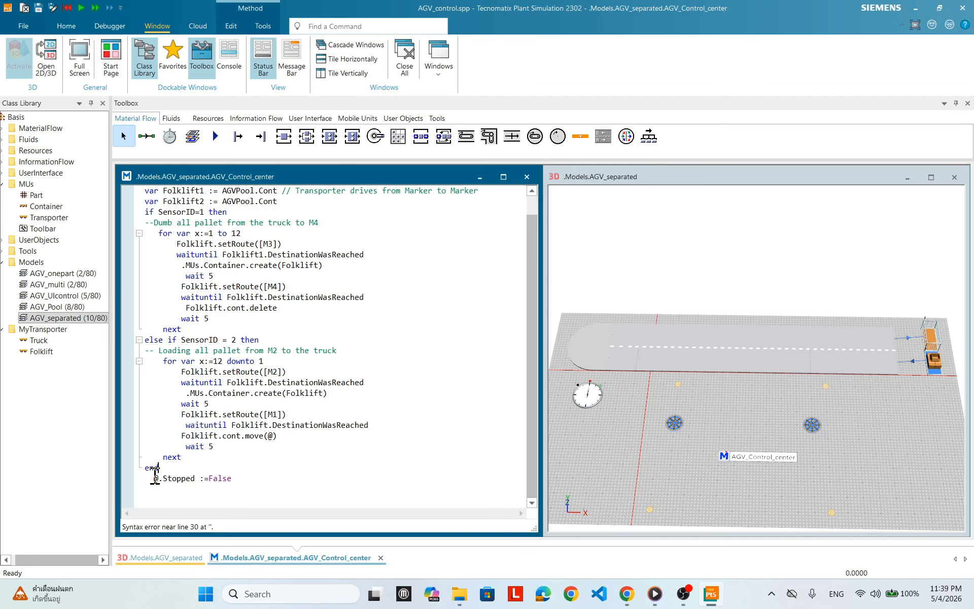
{"action": "left_click", "coordinate": [268, 426]}
{"action": "type", "text": "2"}
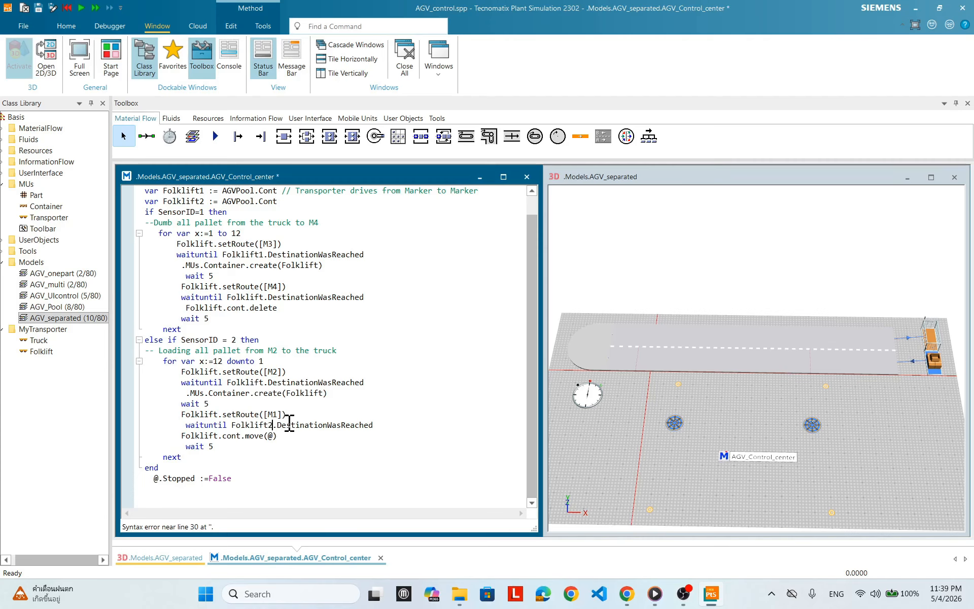
{"action": "left_click", "coordinate": [268, 382]}
{"action": "type", "text": "2"}
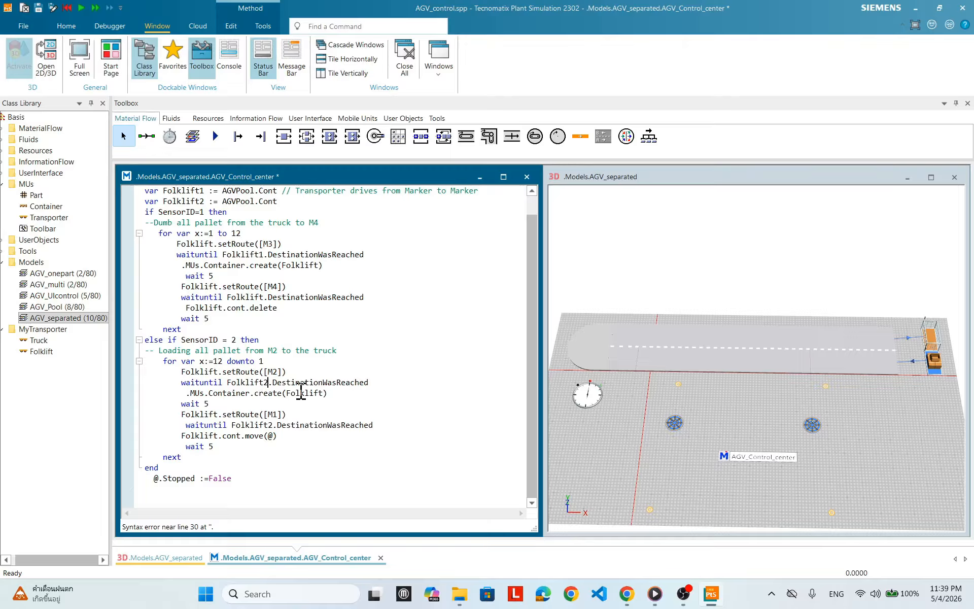
{"action": "left_click", "coordinate": [218, 372]}
{"action": "type", "text": "2"}
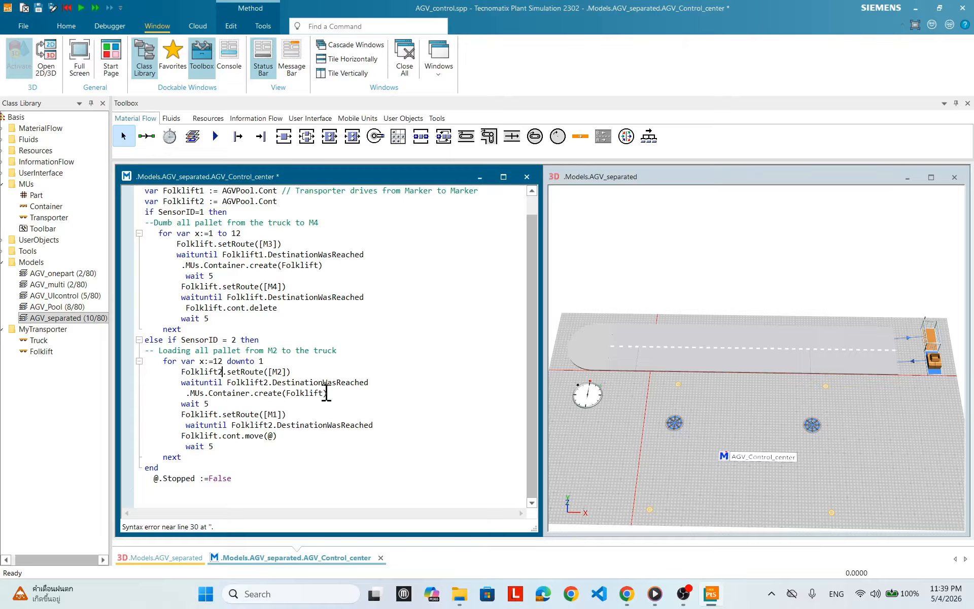
Step: Use Folklift2 in the loading loop's cont.move(@) line and remove the indentation of the final @.Stopped :=False line
{"action": "left_click", "coordinate": [218, 435]}
{"action": "type", "text": "2"}
{"action": "key", "text": "BackSpace"}
{"action": "key", "text": "BackSpace"}
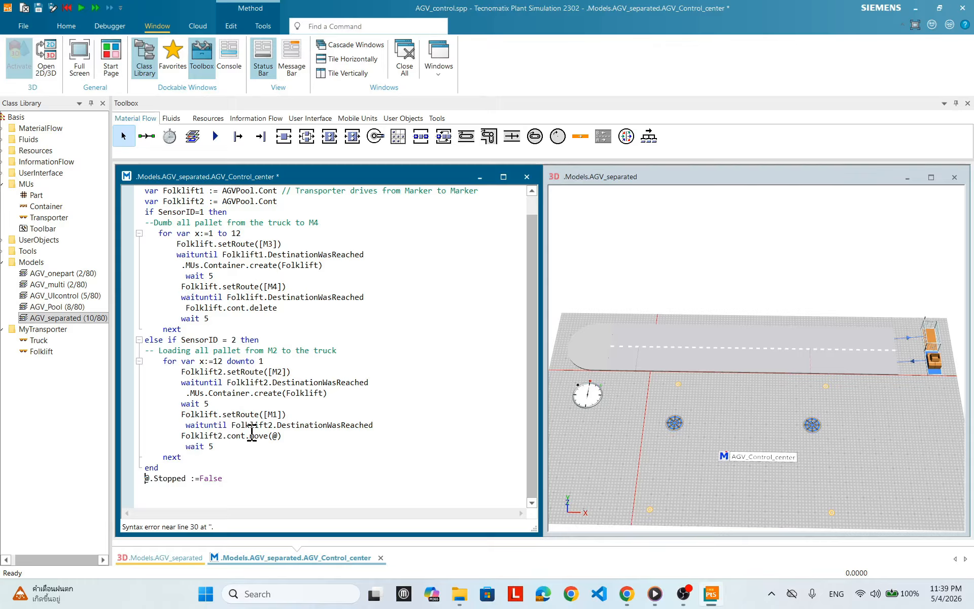
Step: Use Folklift1 in the unloading loop's cont.delete, second waituntil, setRoute([M4]) and Container.create lines
{"action": "left_click", "coordinate": [227, 308]}
{"action": "type", "text": "2"}
{"action": "key", "text": "BackSpace"}
{"action": "type", "text": "1"}
{"action": "left_click", "coordinate": [263, 296]}
{"action": "type", "text": "1"}
{"action": "left_click", "coordinate": [218, 286]}
{"action": "type", "text": "1"}
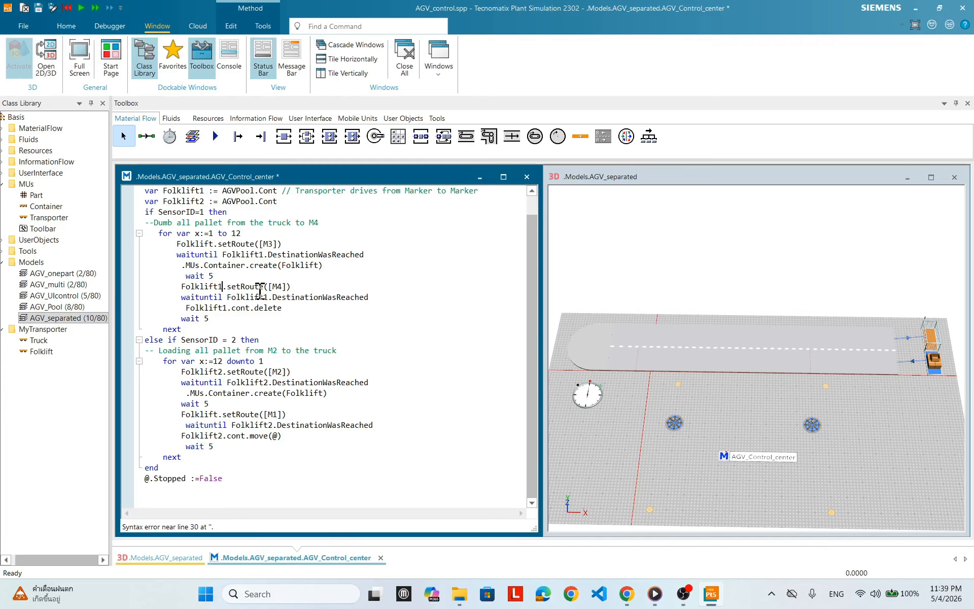
{"action": "left_click", "coordinate": [318, 265]}
{"action": "type", "text": "1"}
Step: Use Folklift2 in the loading loop's Container.create and setRoute([M1]) lines
{"action": "left_click", "coordinate": [324, 393]}
{"action": "type", "text": "2"}
{"action": "left_click", "coordinate": [217, 412]}
{"action": "type", "text": "2"}
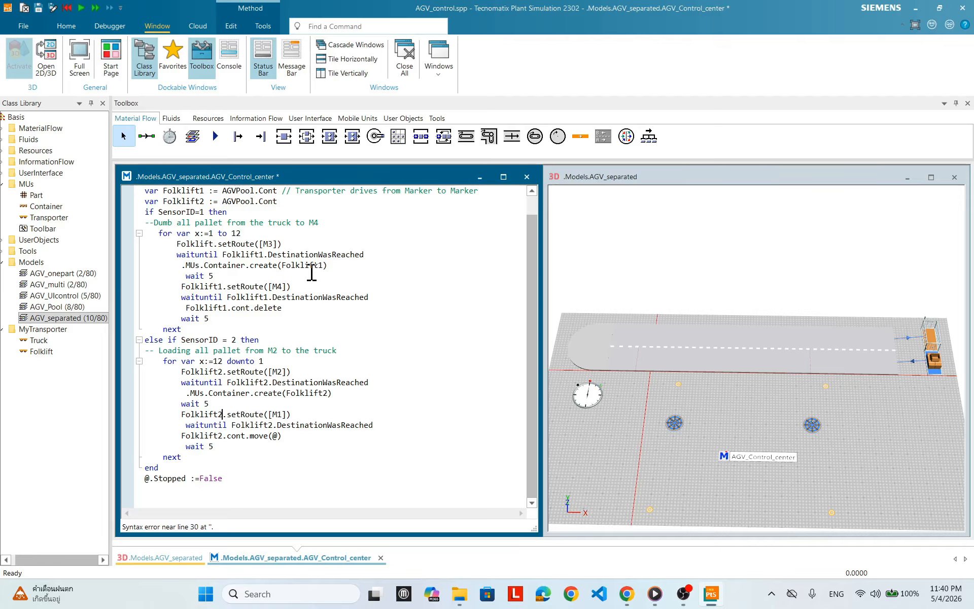
Step: Use Folklift1 in the unloading loop's setRoute([M3]) line and apply the changes to the method
{"action": "left_click", "coordinate": [215, 244]}
{"action": "type", "text": "1"}
{"action": "scroll", "coordinate": [338, 299], "scroll_direction": "up", "scroll_amount": 1}
{"action": "right_click", "coordinate": [413, 242]}
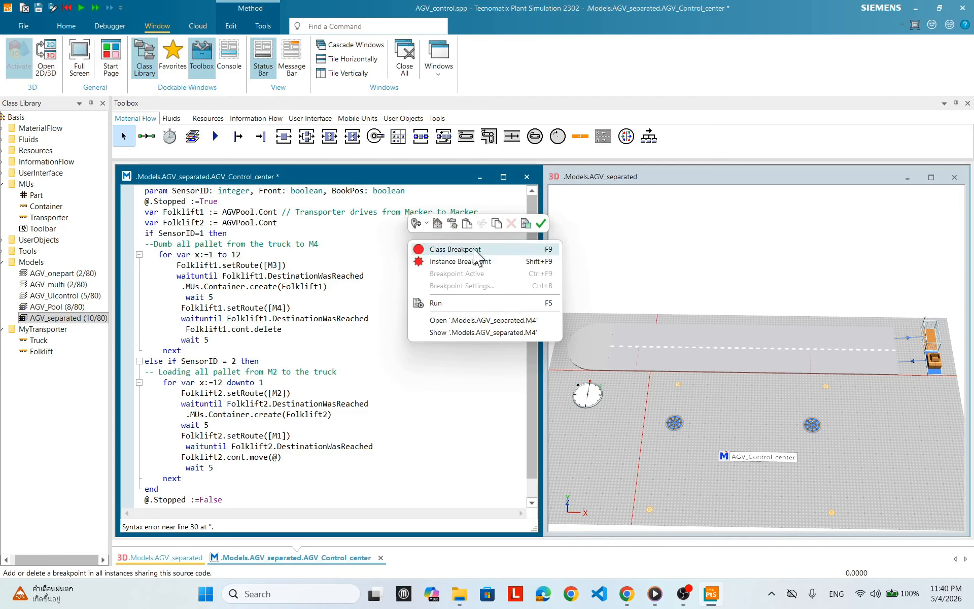
{"action": "left_click", "coordinate": [540, 224]}
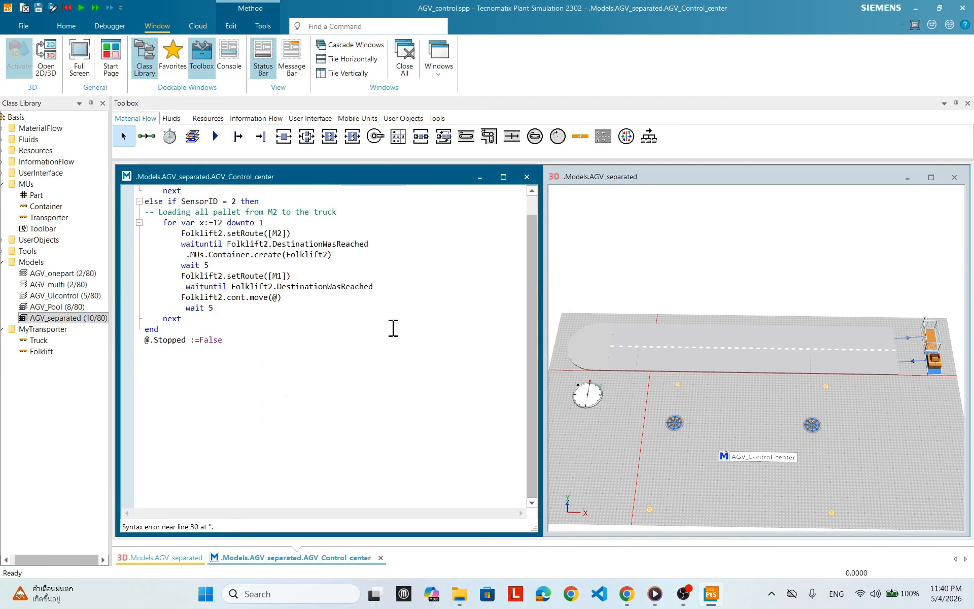
{"action": "scroll", "coordinate": [238, 429], "scroll_direction": "up", "scroll_amount": 5}
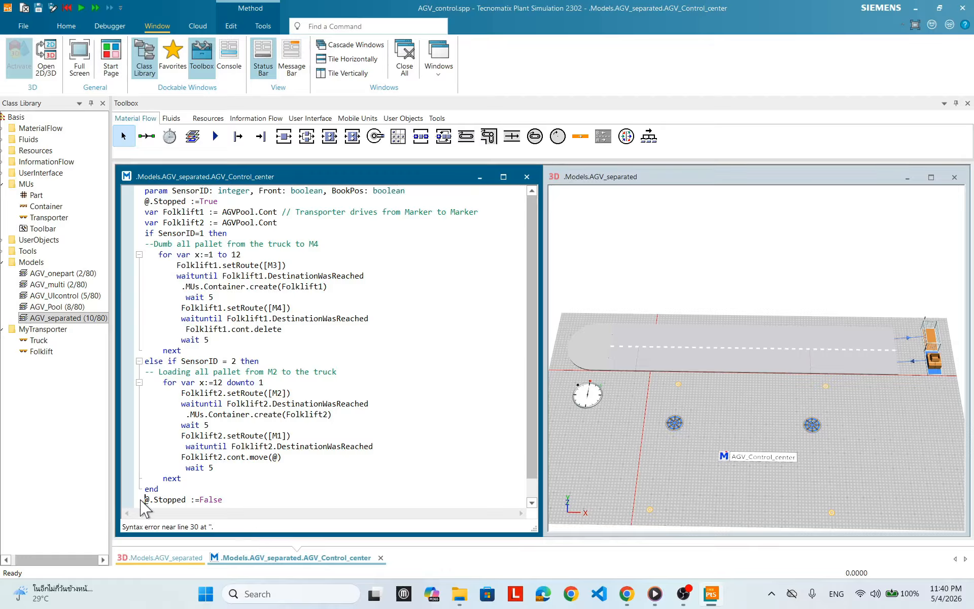
Step: Show line numbers in the AGV_Control_center code editor
{"action": "left_click", "coordinate": [269, 491]}
{"action": "left_click", "coordinate": [230, 27]}
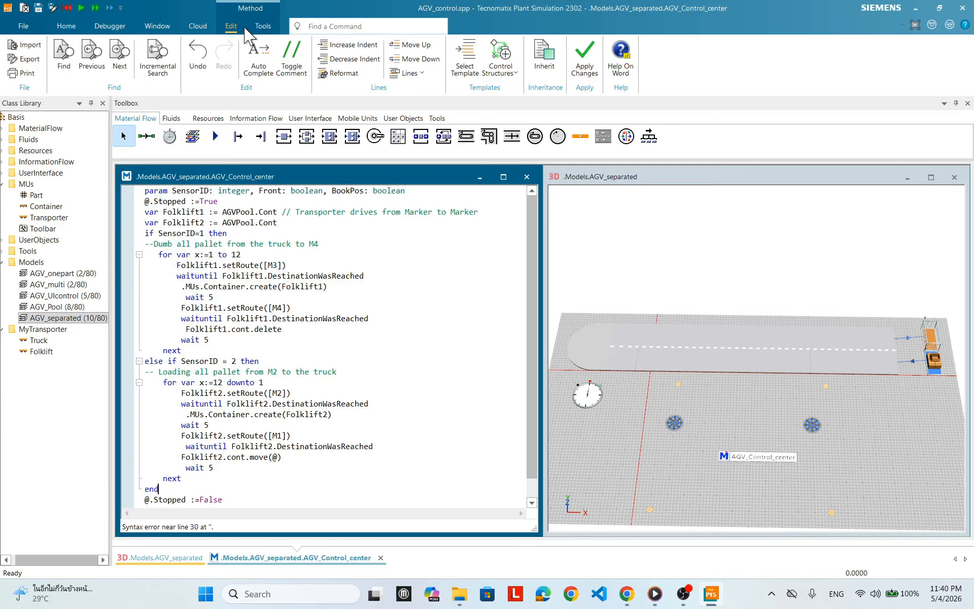
{"action": "left_click", "coordinate": [263, 26]}
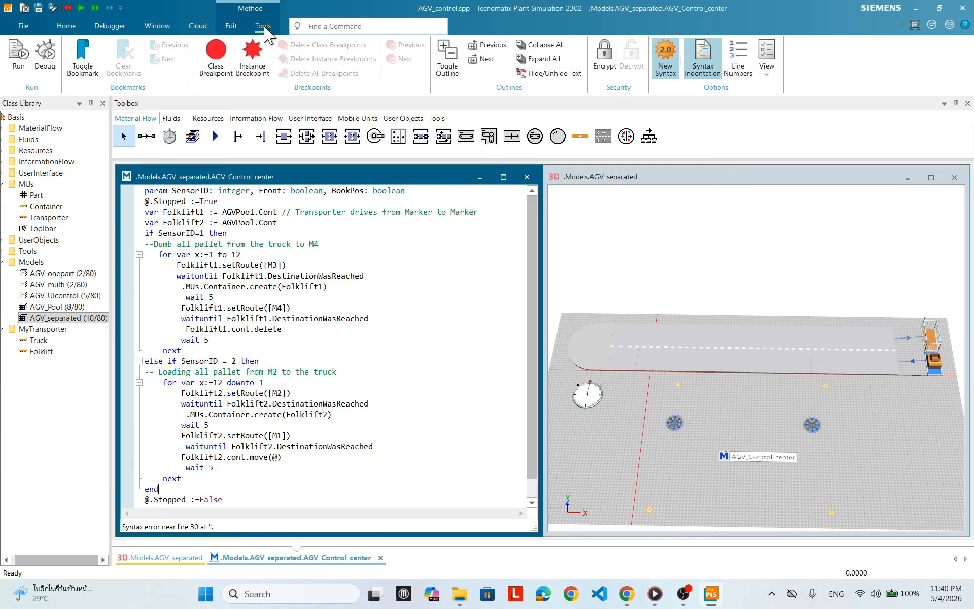
{"action": "left_click", "coordinate": [738, 57]}
{"action": "left_click", "coordinate": [175, 488]}
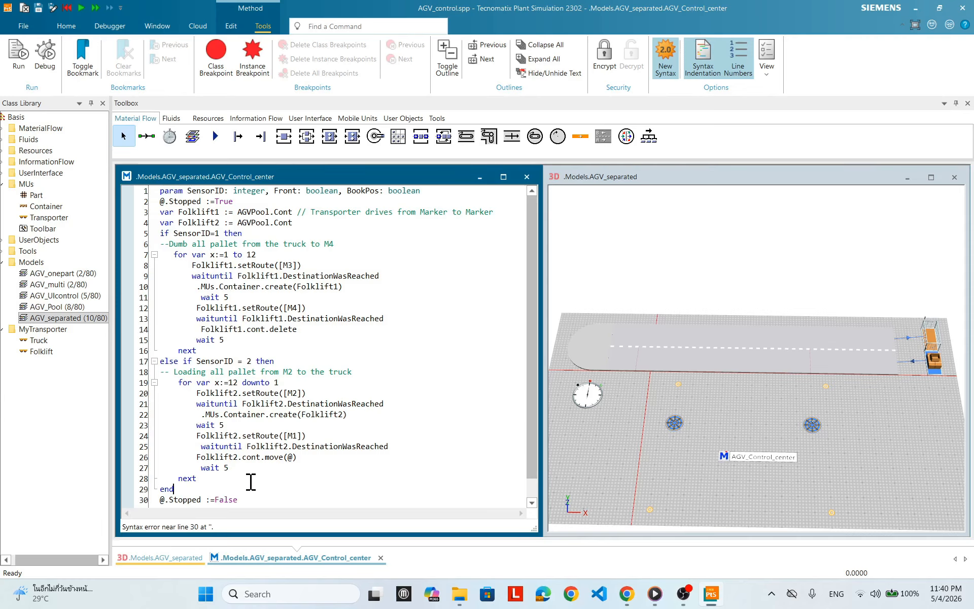
Step: Align the loading loop's Container.create, second waituntil and last wait 5 lines with the setRoute lines' indentation
{"action": "scroll", "coordinate": [258, 476], "scroll_direction": "down", "scroll_amount": 1}
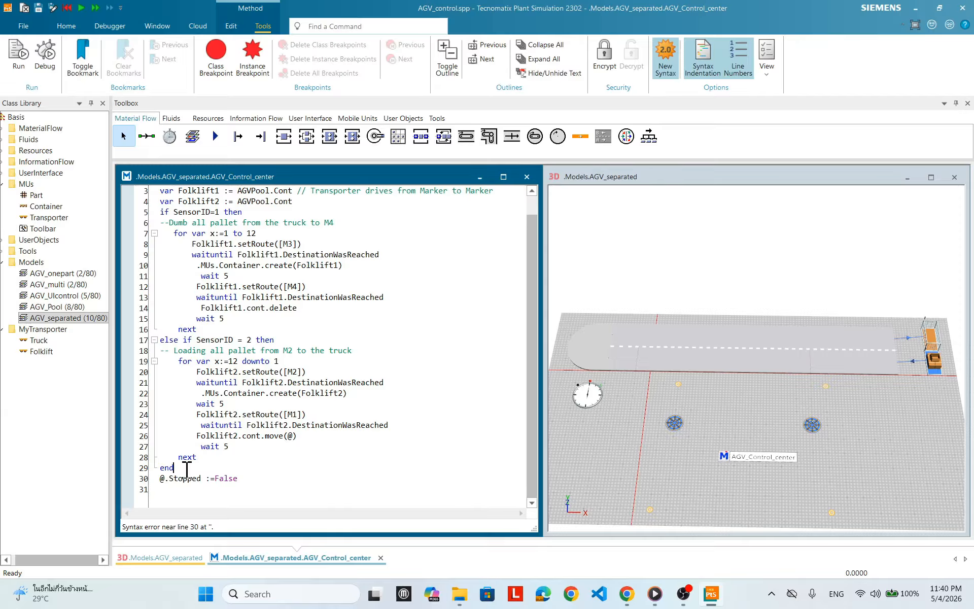
{"action": "left_click", "coordinate": [231, 458]}
{"action": "left_click", "coordinate": [431, 428]}
{"action": "left_click", "coordinate": [339, 414]}
{"action": "left_click", "coordinate": [202, 391]}
{"action": "key", "text": "BackSpace"}
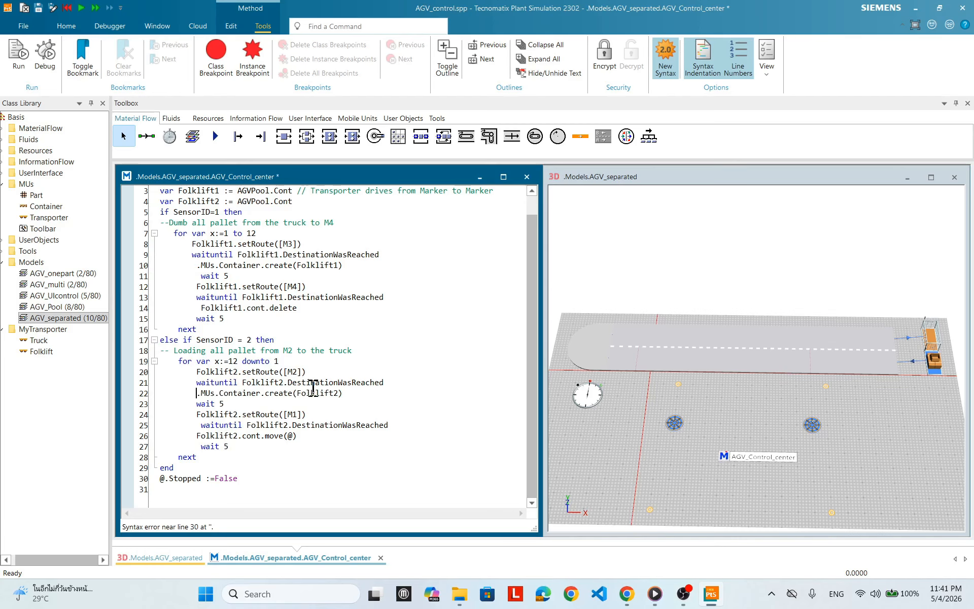
{"action": "left_click", "coordinate": [201, 424]}
{"action": "key", "text": "BackSpace"}
{"action": "key", "text": "BackSpace"}
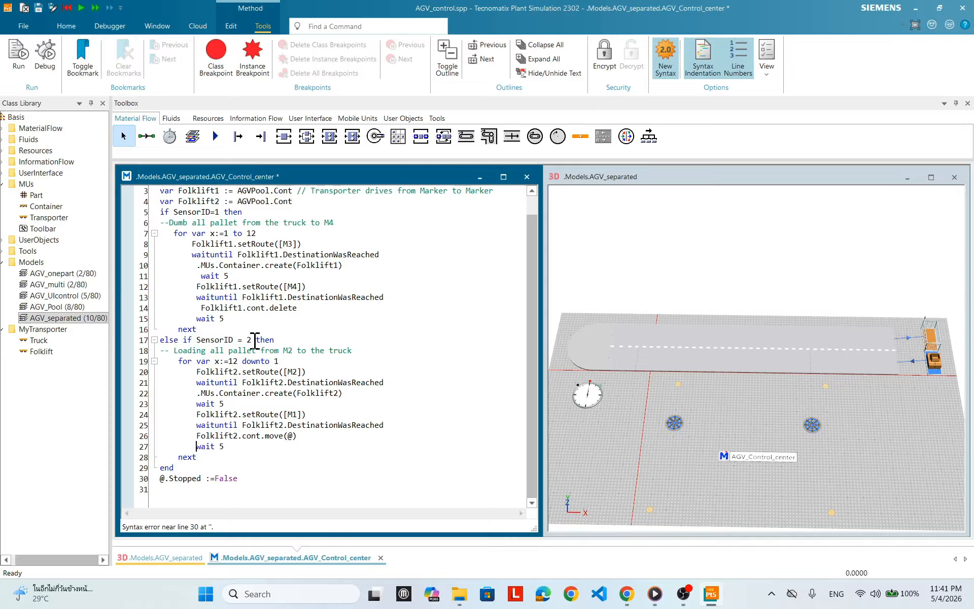
Step: Align the unloading loop's statements to one common indentation and apply the changes to the method
{"action": "left_click", "coordinate": [202, 308]}
{"action": "key", "text": "BackSpace"}
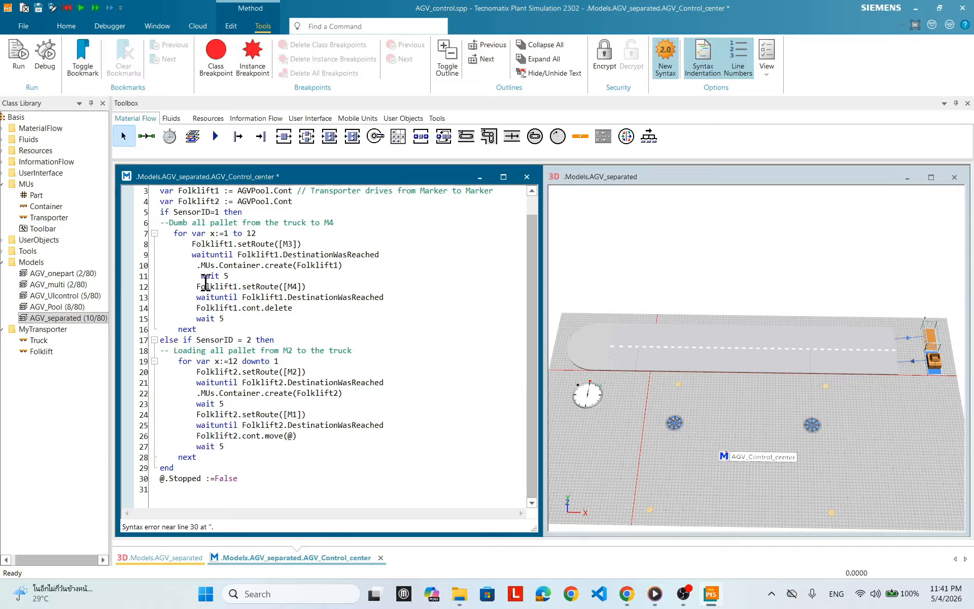
{"action": "left_click", "coordinate": [201, 276]}
{"action": "key", "text": "BackSpace"}
{"action": "key", "text": "Up"}
{"action": "left_click", "coordinate": [191, 254]}
{"action": "key", "text": "BackSpace"}
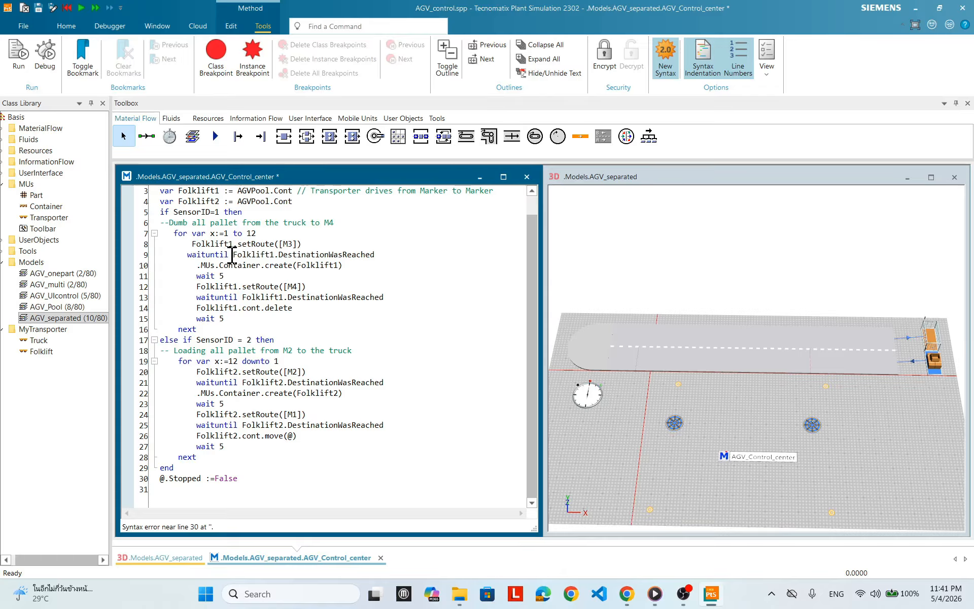
{"action": "left_click", "coordinate": [191, 244]}
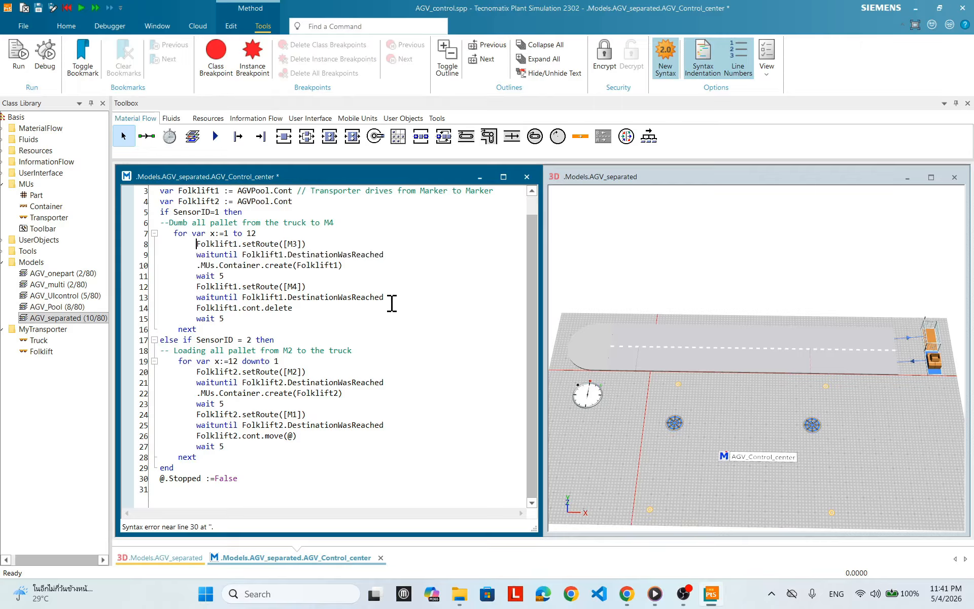
{"action": "right_click", "coordinate": [434, 281]}
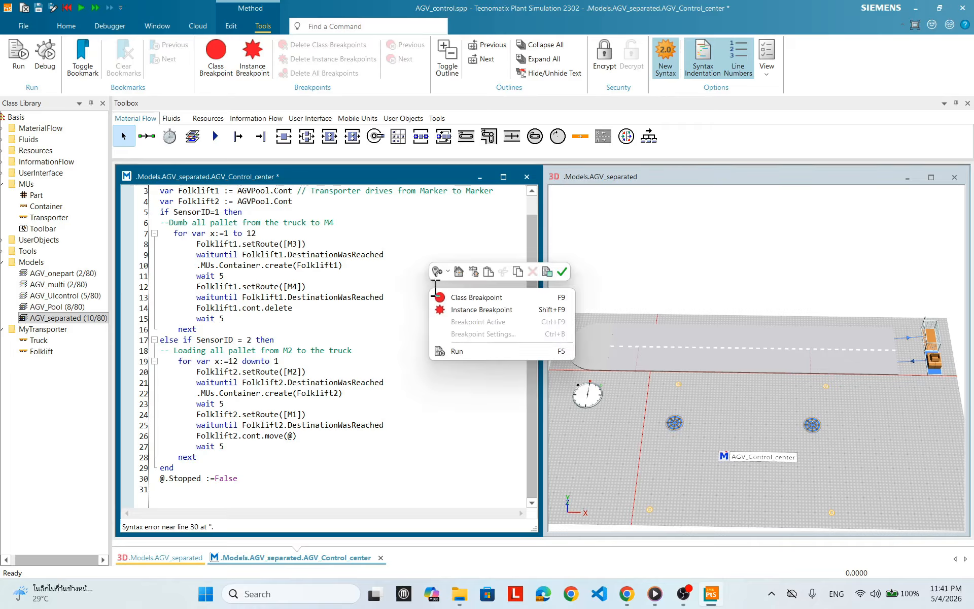
{"action": "left_click", "coordinate": [562, 271]}
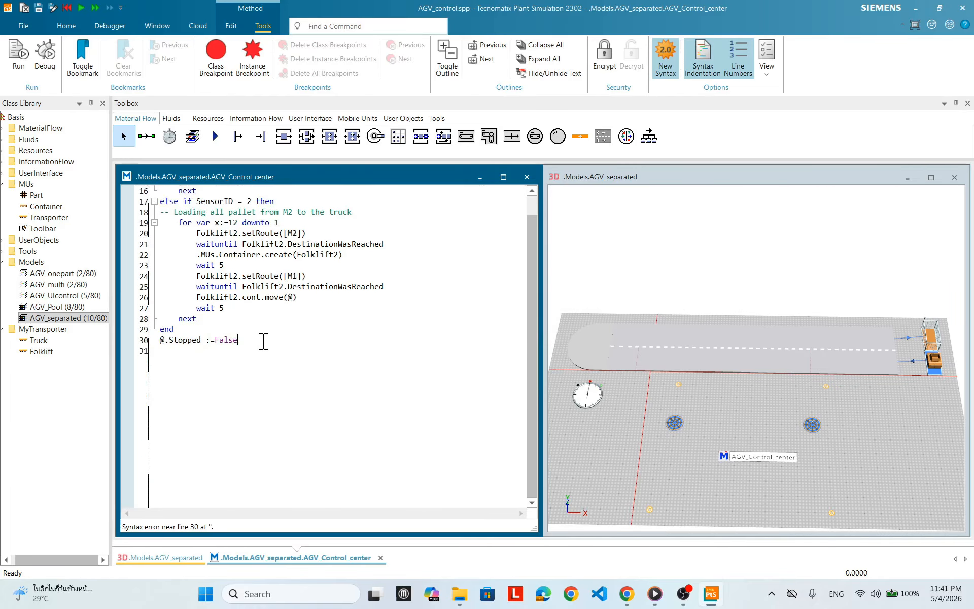
Step: Examine both SensorID branches and the final @.Stopped line for the syntax error, and try applying the method again
{"action": "left_click", "coordinate": [161, 340]}
{"action": "scroll", "coordinate": [277, 354], "scroll_direction": "up", "scroll_amount": 4}
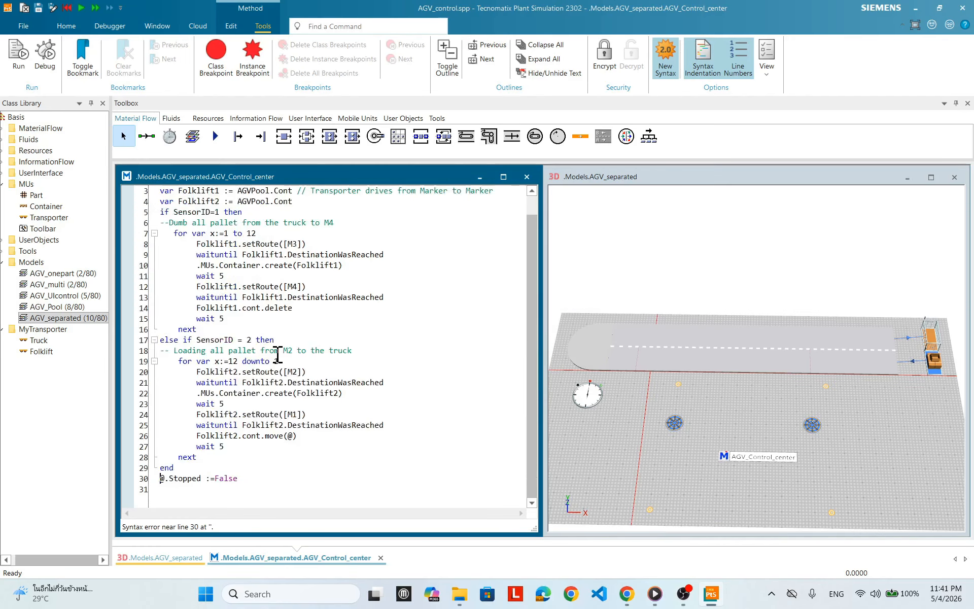
{"action": "scroll", "coordinate": [277, 353], "scroll_direction": "up", "scroll_amount": 1}
{"action": "scroll", "coordinate": [281, 355], "scroll_direction": "down", "scroll_amount": 1}
{"action": "scroll", "coordinate": [282, 355], "scroll_direction": "up", "scroll_amount": 1}
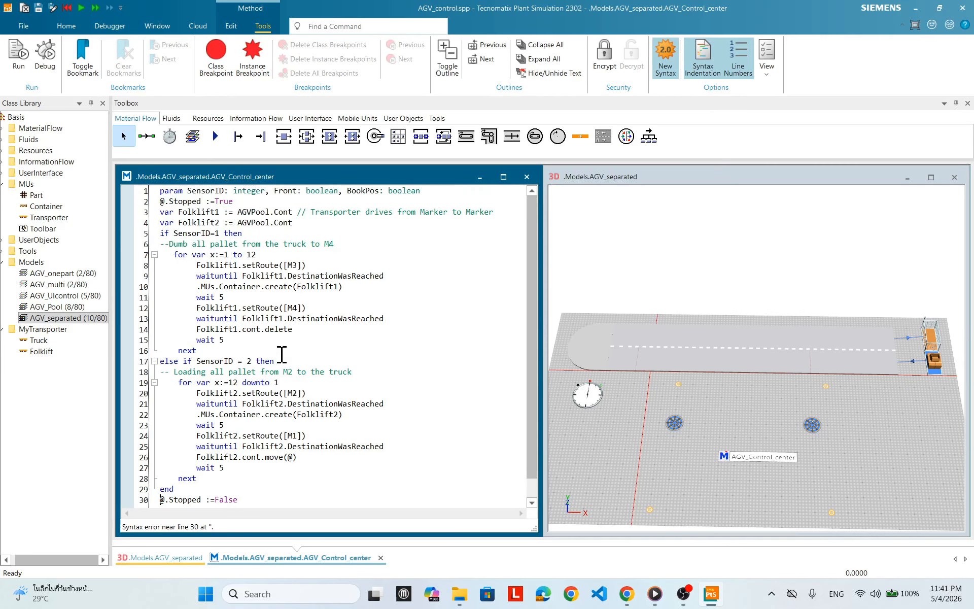
{"action": "scroll", "coordinate": [281, 354], "scroll_direction": "down", "scroll_amount": 1}
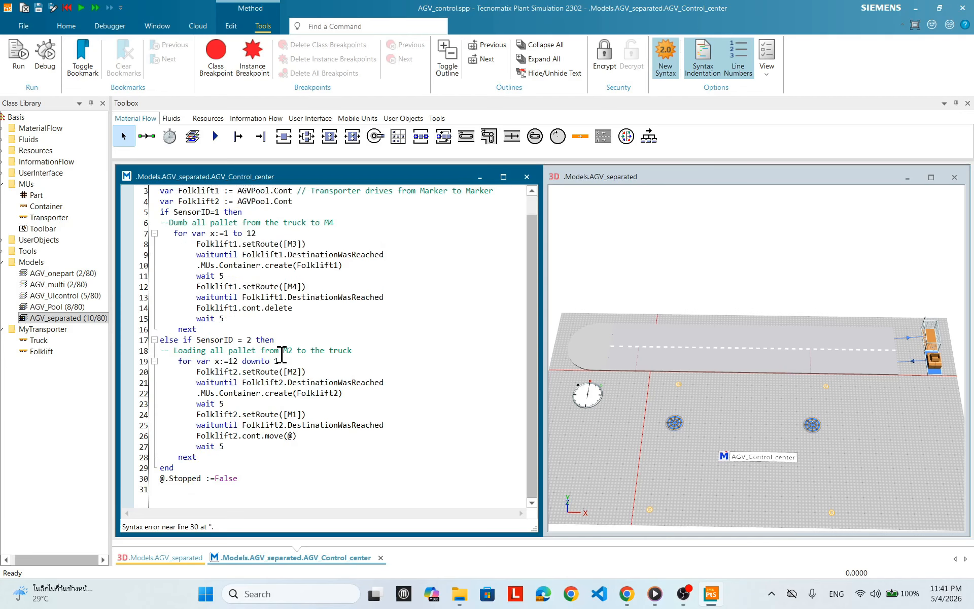
{"action": "scroll", "coordinate": [282, 355], "scroll_direction": "up", "scroll_amount": 1}
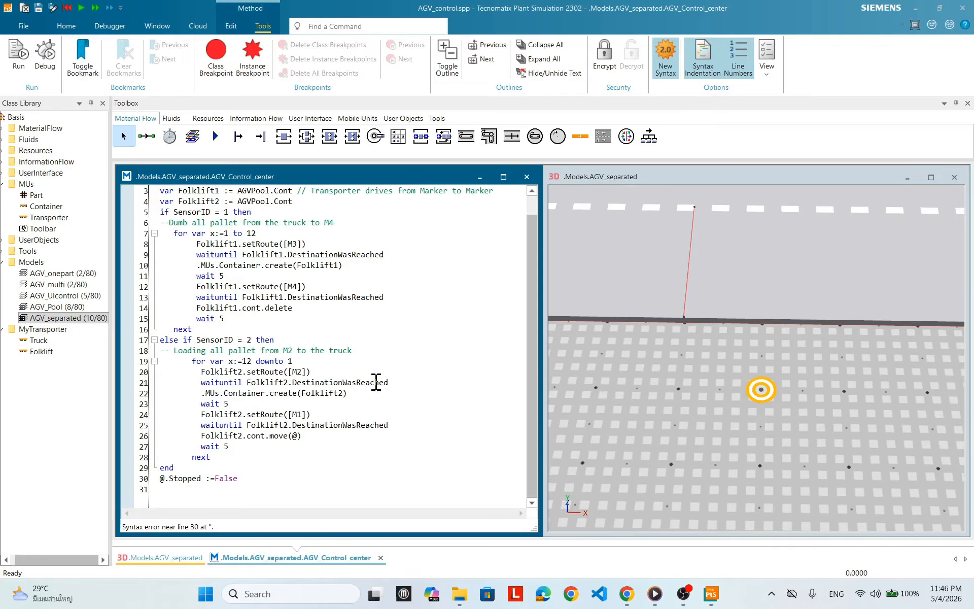
{"action": "scroll", "coordinate": [361, 431], "scroll_direction": "up", "scroll_amount": 1}
{"action": "right_click", "coordinate": [395, 298]}
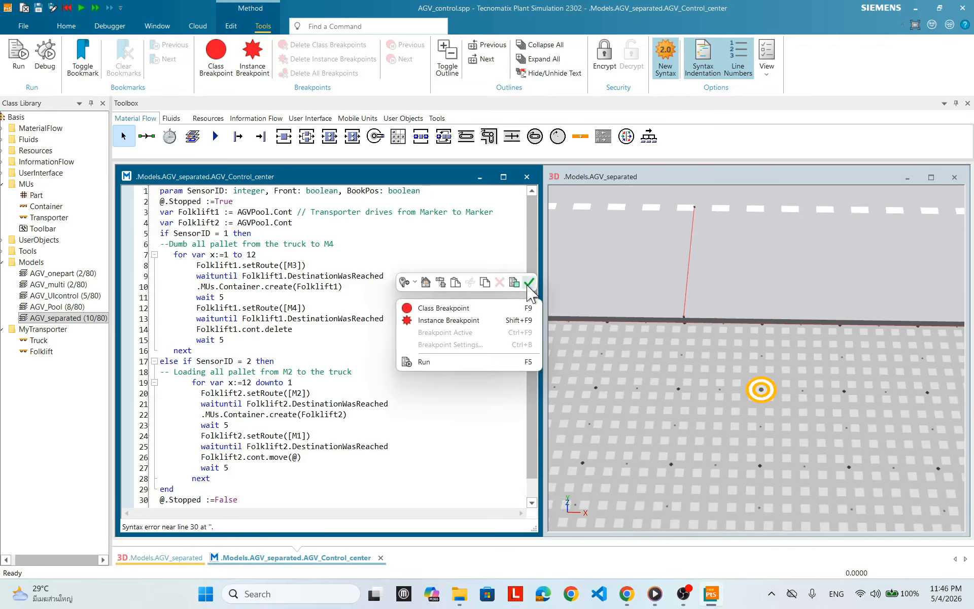
{"action": "left_click", "coordinate": [532, 287]}
{"action": "scroll", "coordinate": [297, 409], "scroll_direction": "up", "scroll_amount": 5}
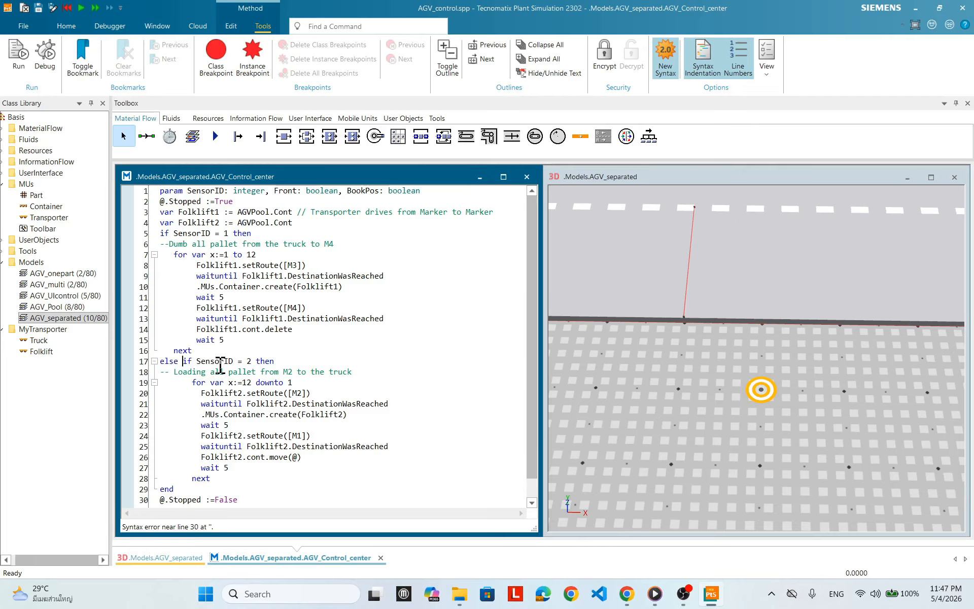
Step: Change "else if" to "elseif" in the SensorID = 2 branch and apply the changes
{"action": "key", "text": "BackSpace"}
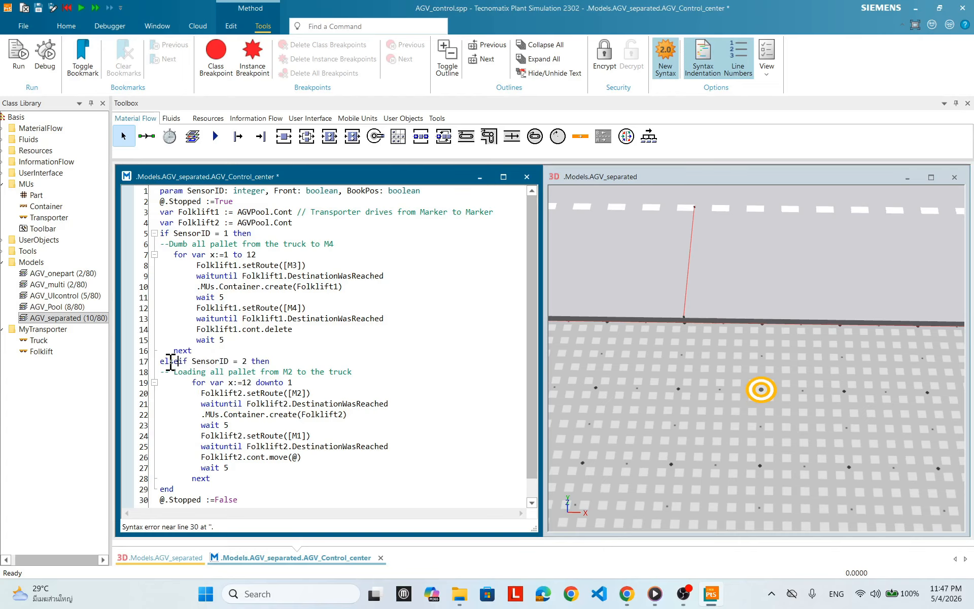
{"action": "right_click", "coordinate": [421, 320]}
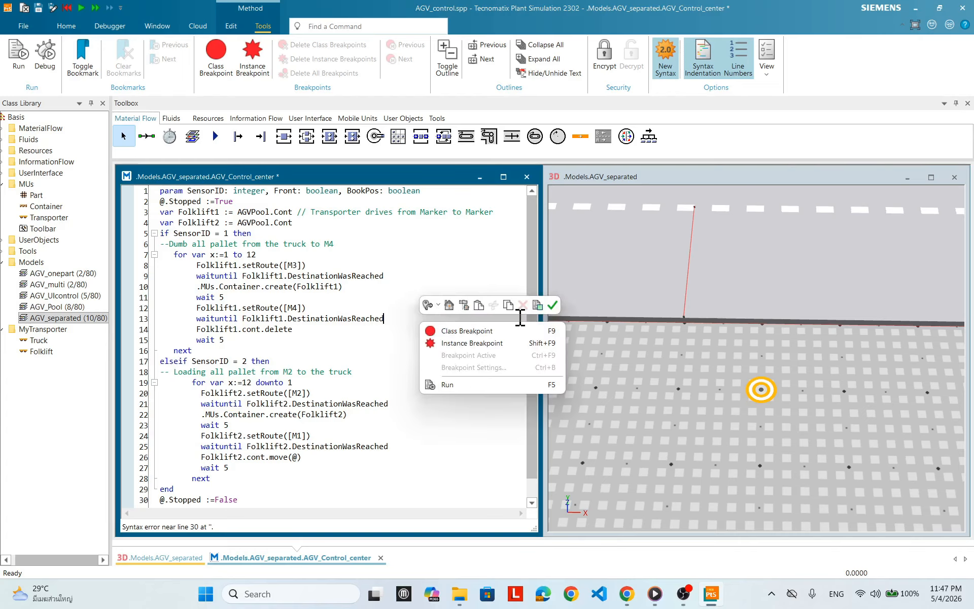
{"action": "left_click", "coordinate": [553, 305]}
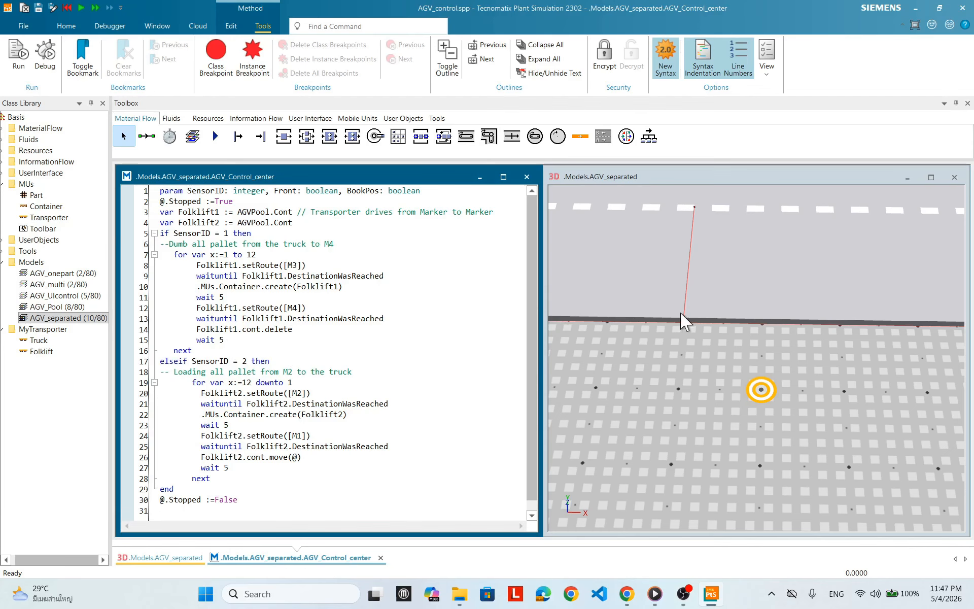
Step: Reset and run the AGV_separated simulation to watch the forklifts, and reset it again
{"action": "left_click", "coordinate": [631, 175]}
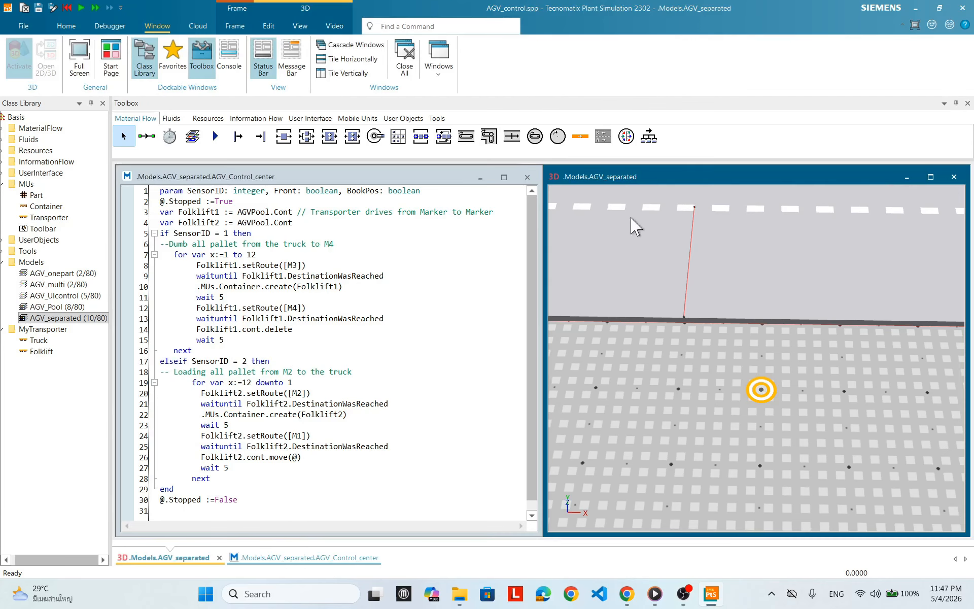
{"action": "right_click", "coordinate": [688, 349]}
{"action": "left_click_drag", "start_coordinate": [641, 355], "coordinate": [848, 350]}
{"action": "scroll", "coordinate": [656, 337], "scroll_direction": "down", "scroll_amount": 8}
{"action": "right_click", "coordinate": [779, 311]}
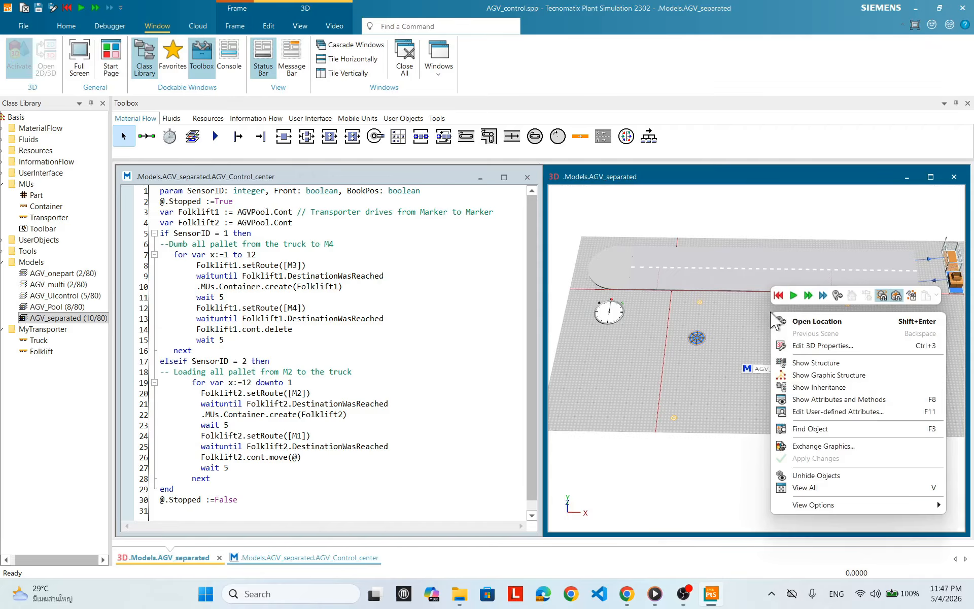
{"action": "left_click", "coordinate": [778, 295]}
{"action": "left_click", "coordinate": [793, 295]}
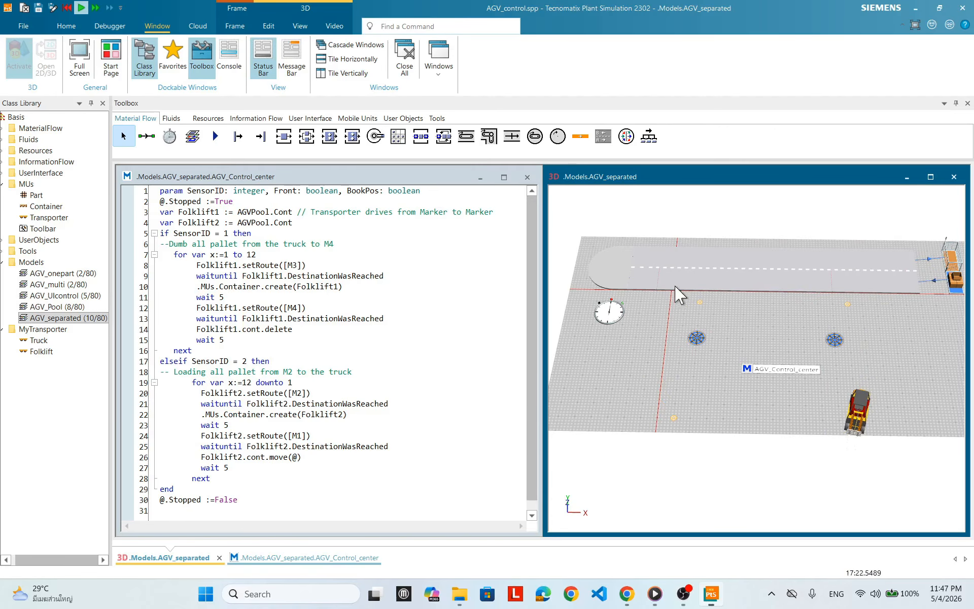
{"action": "right_click", "coordinate": [770, 329]}
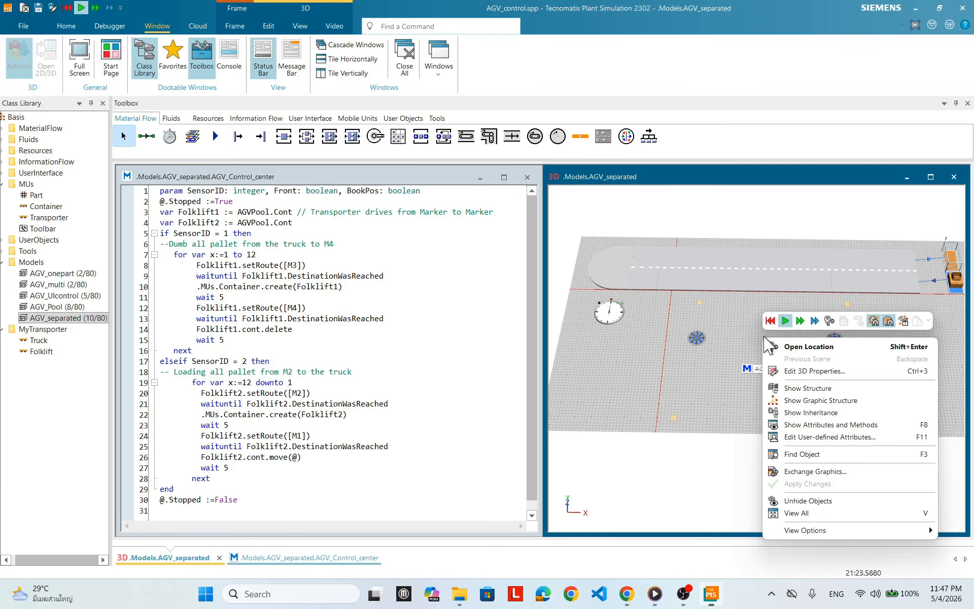
{"action": "left_click", "coordinate": [769, 321]}
Step: Open the TwoLaneTrack's lane A sensor list, select sensor 2 at 6m and move the list clear of the track settings
{"action": "scroll", "coordinate": [844, 301], "scroll_direction": "up", "scroll_amount": 5}
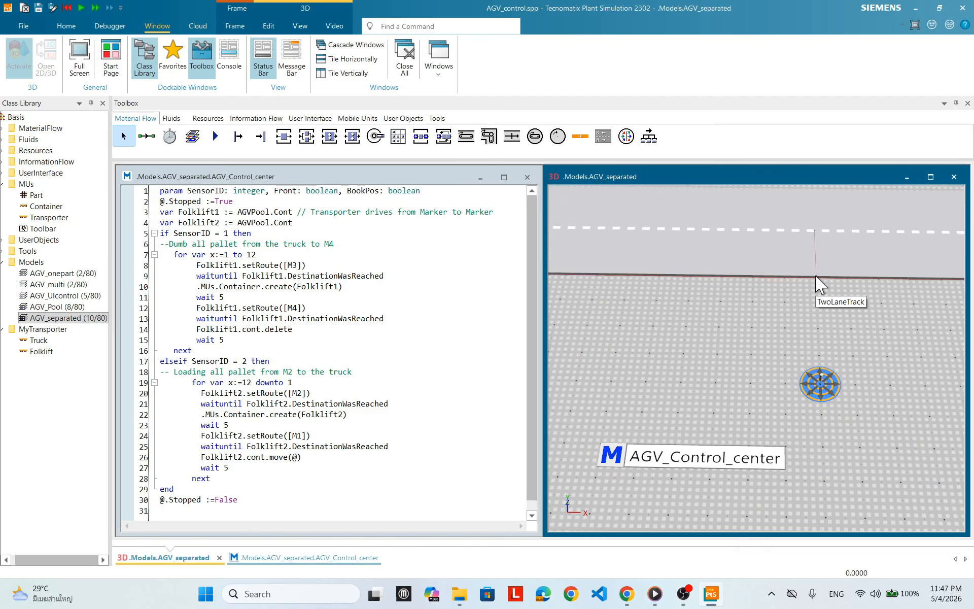
{"action": "left_click", "coordinate": [816, 290]}
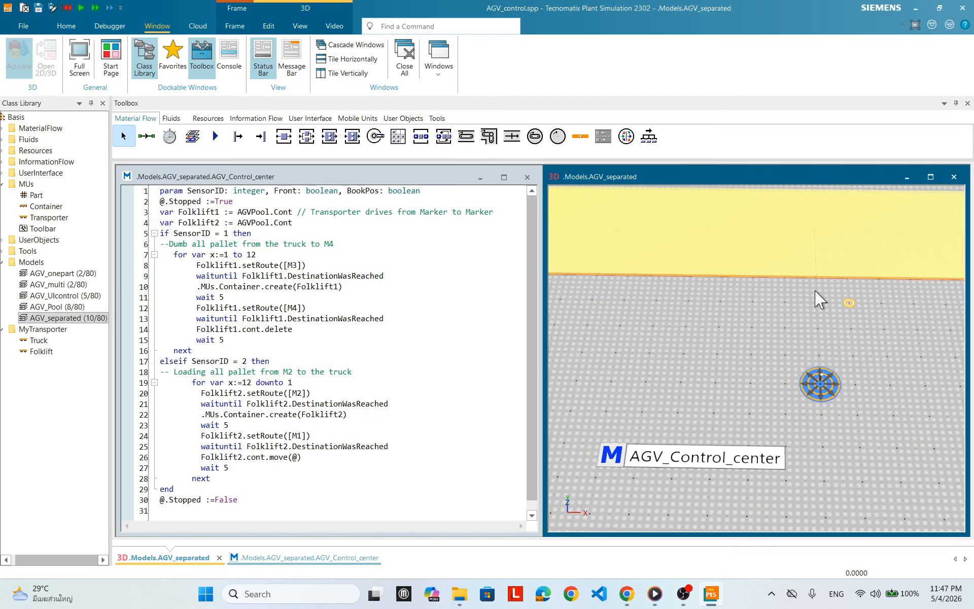
{"action": "double_click", "coordinate": [823, 258]}
{"action": "left_click", "coordinate": [375, 277]}
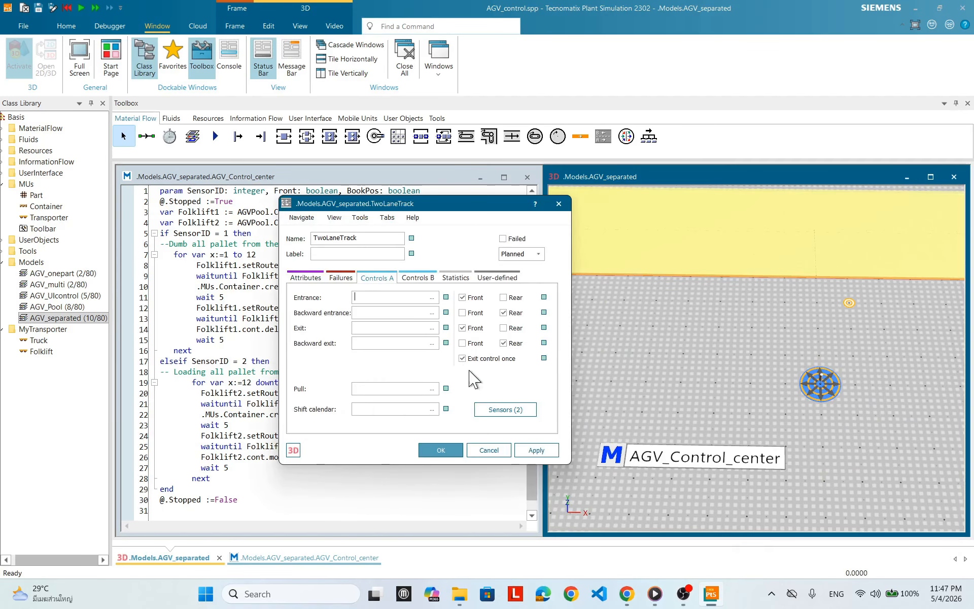
{"action": "left_click", "coordinate": [499, 410]}
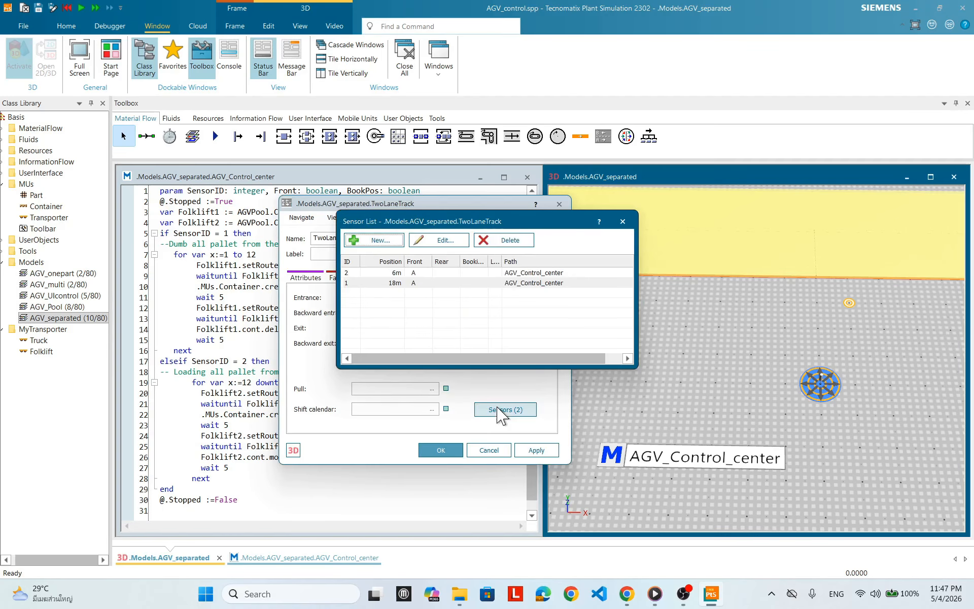
{"action": "left_click", "coordinate": [401, 272]}
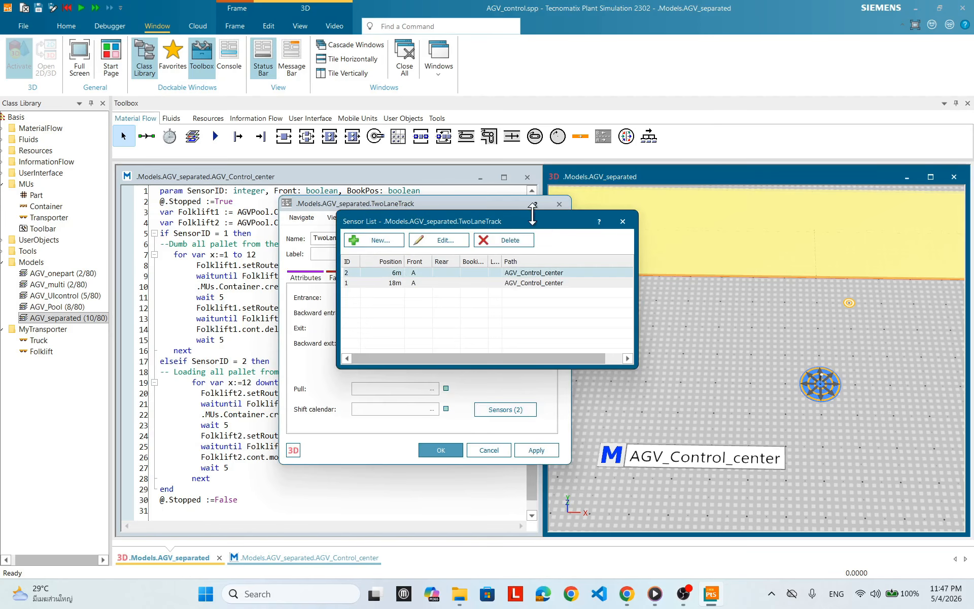
{"action": "left_click_drag", "start_coordinate": [544, 222], "coordinate": [962, 446]}
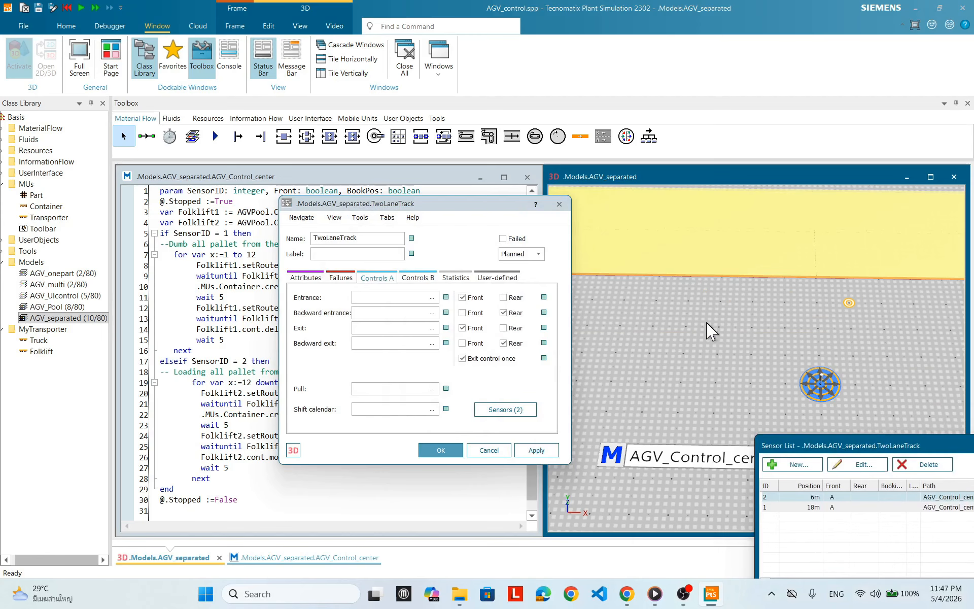
Step: Move the sensor list fully into view beside the track settings and compare the lane A positions of sensors 1 and 2
{"action": "left_click", "coordinate": [709, 330]}
{"action": "scroll", "coordinate": [709, 330], "scroll_direction": "down", "scroll_amount": 2}
{"action": "scroll", "coordinate": [709, 330], "scroll_direction": "down", "scroll_amount": 3}
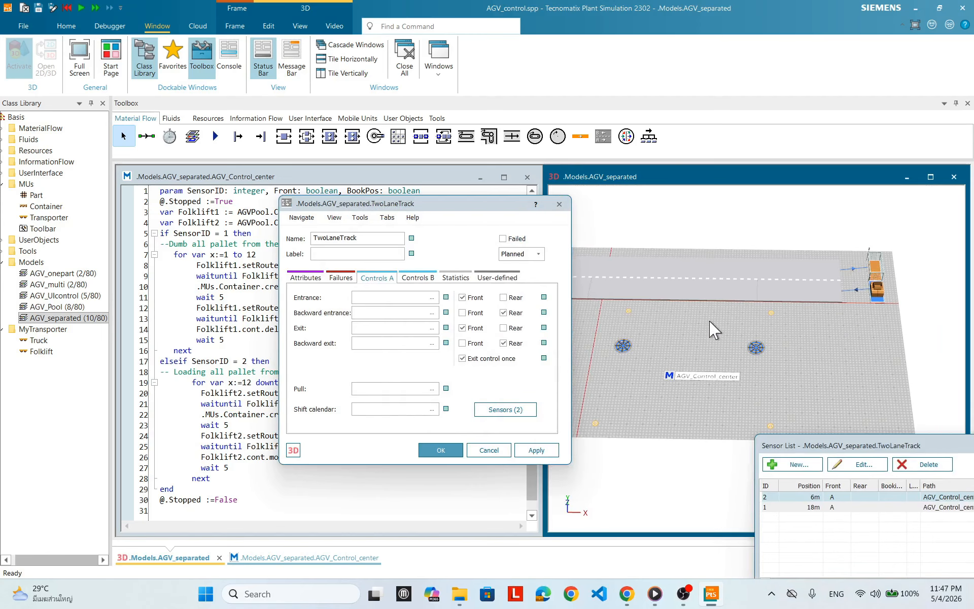
{"action": "scroll", "coordinate": [676, 320], "scroll_direction": "up", "scroll_amount": 1}
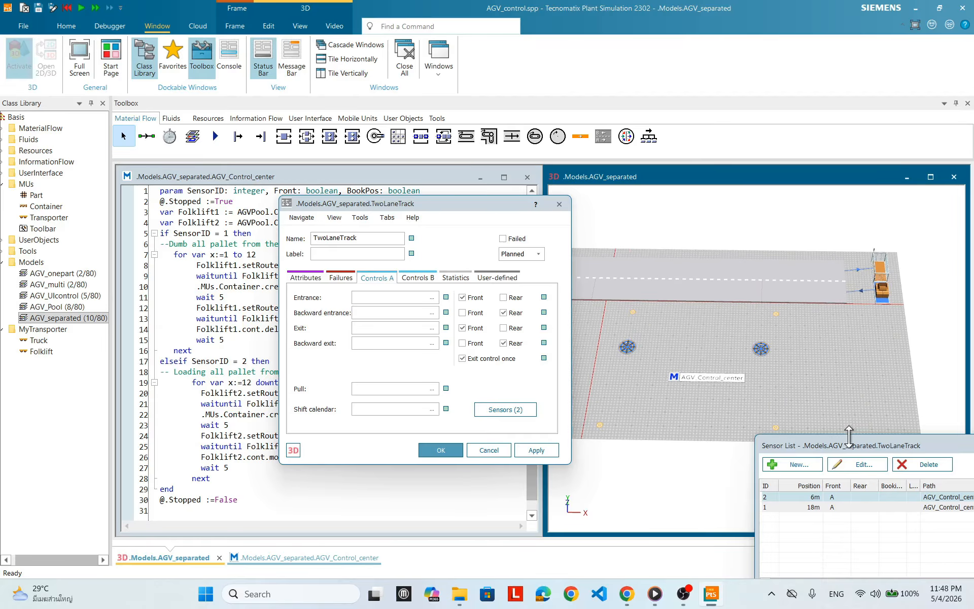
{"action": "left_click_drag", "start_coordinate": [839, 445], "coordinate": [717, 380]}
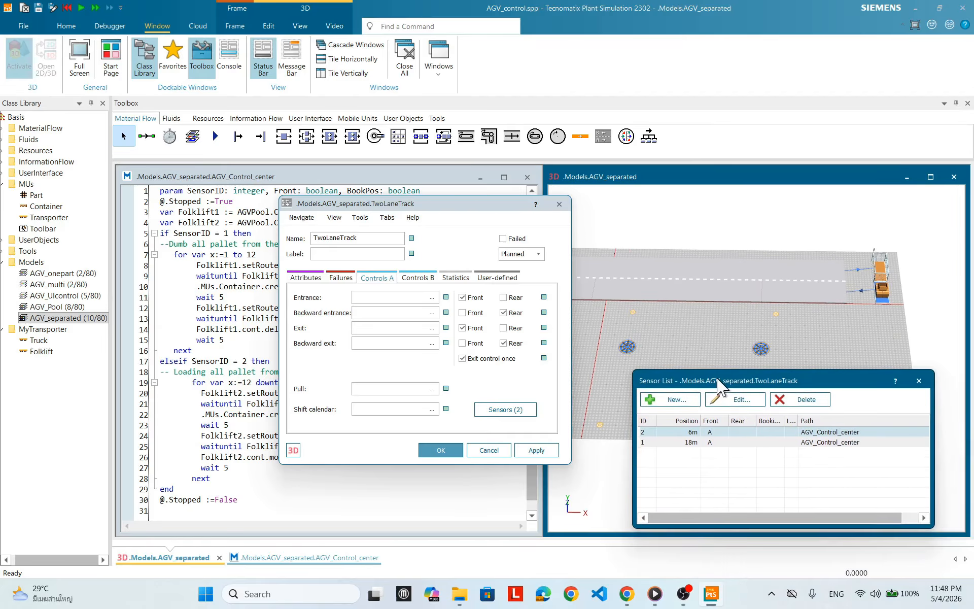
{"action": "left_click", "coordinate": [649, 444]}
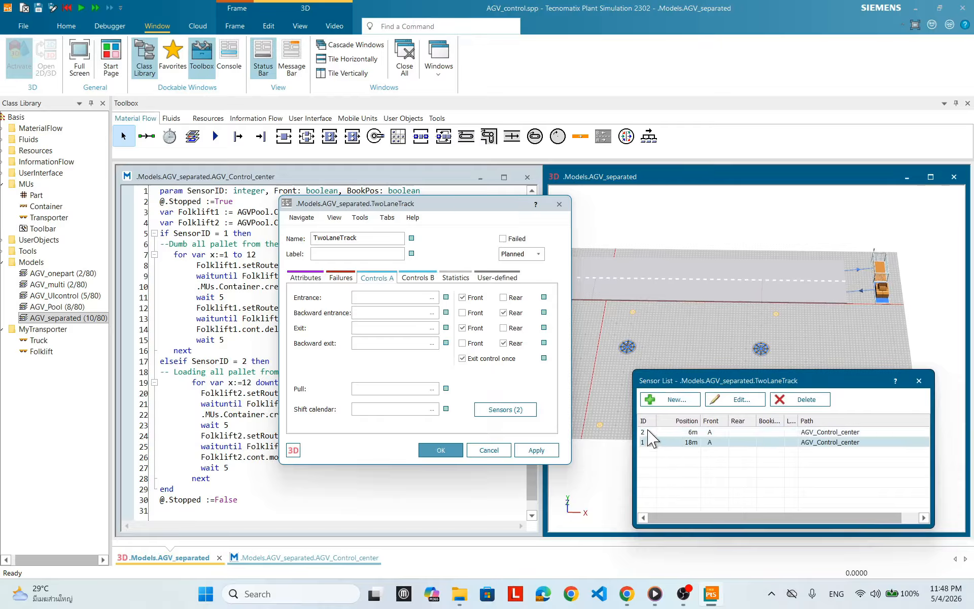
{"action": "left_click", "coordinate": [648, 432]}
{"action": "left_click", "coordinate": [709, 442]}
{"action": "left_click", "coordinate": [693, 433]}
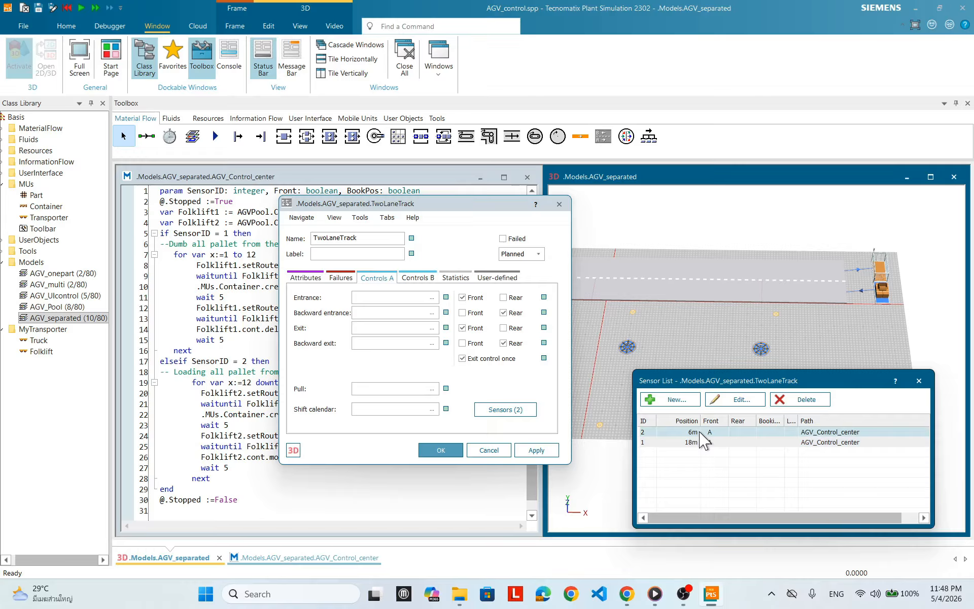
Step: Set the lane A position of sensor 1 to 12 m and of sensor 2 to 18 m
{"action": "double_click", "coordinate": [694, 442]}
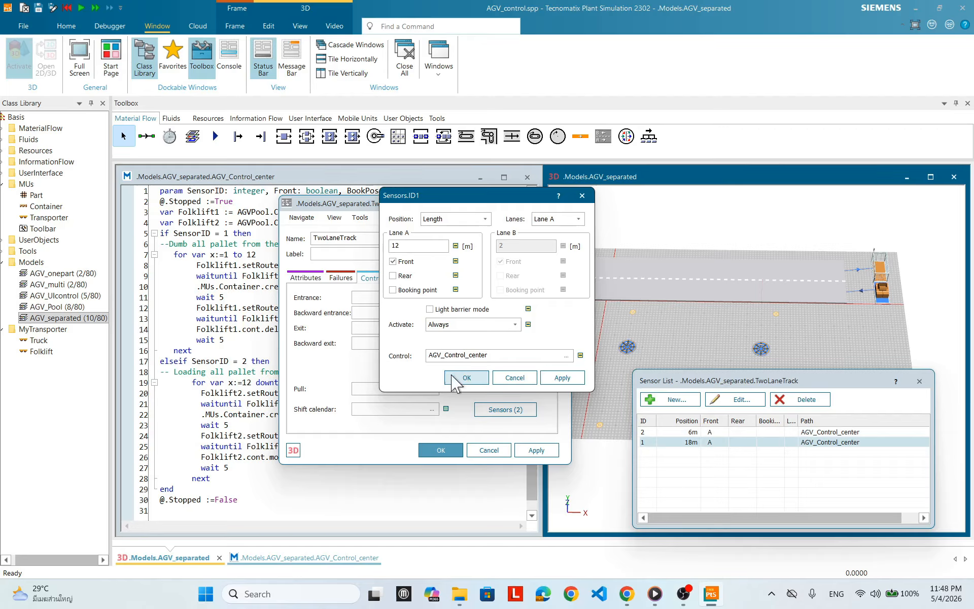
{"action": "left_click", "coordinate": [467, 377]}
{"action": "double_click", "coordinate": [692, 432]}
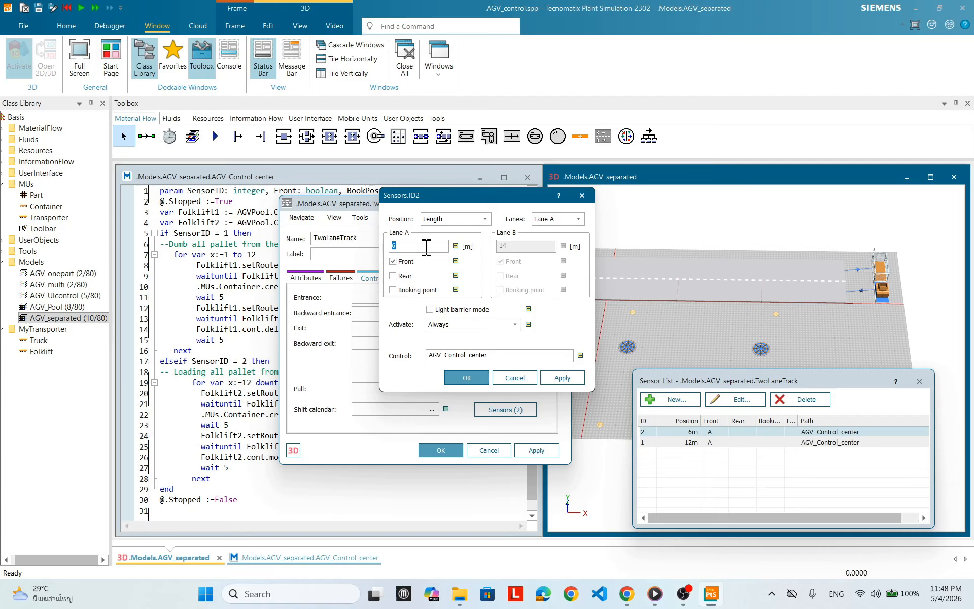
{"action": "left_click", "coordinate": [449, 378]}
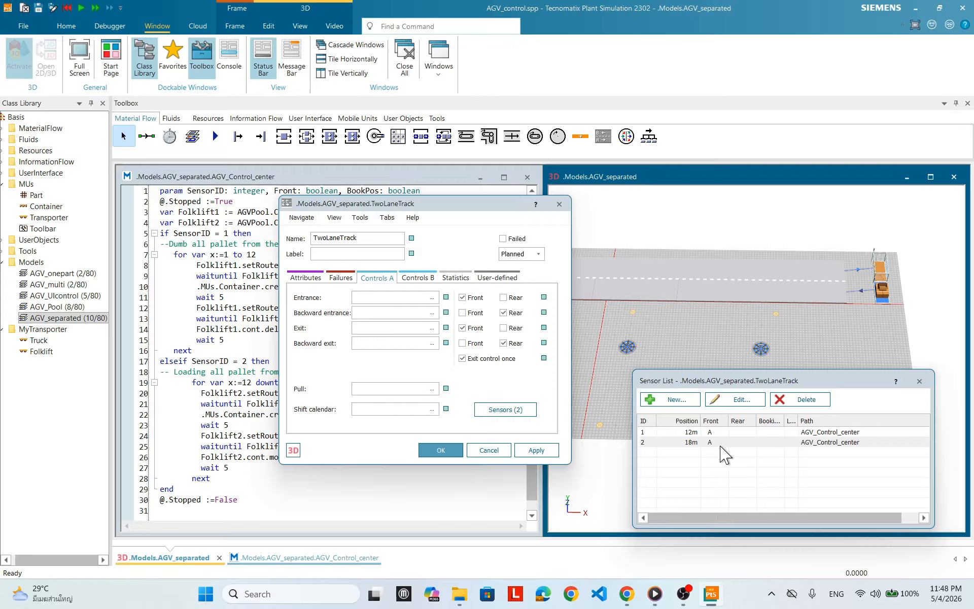
Step: Set sensor 1's lane A position to 6 m, close the sensor list and apply the TwoLaneTrack settings
{"action": "left_click", "coordinate": [693, 431]}
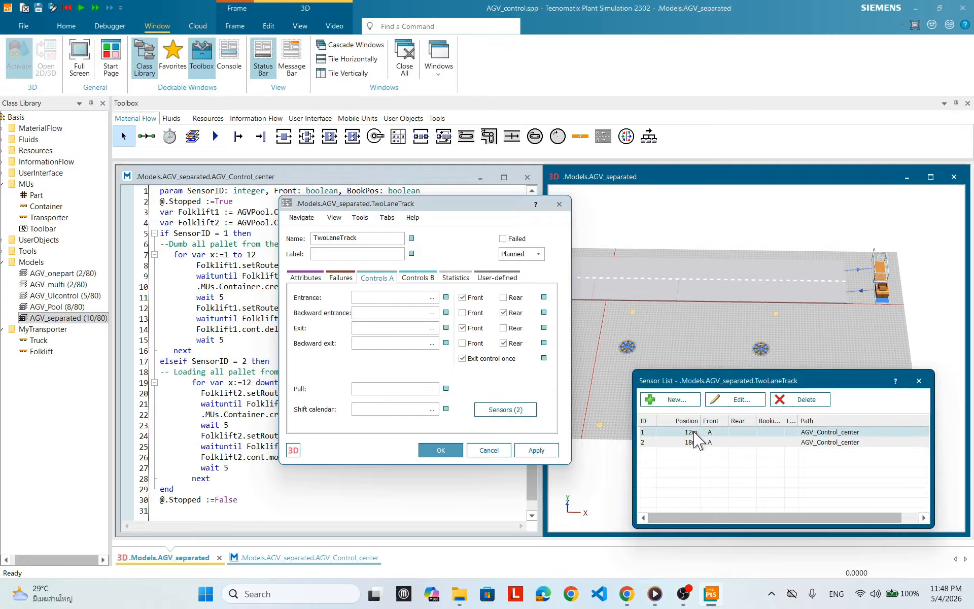
{"action": "double_click", "coordinate": [693, 432]}
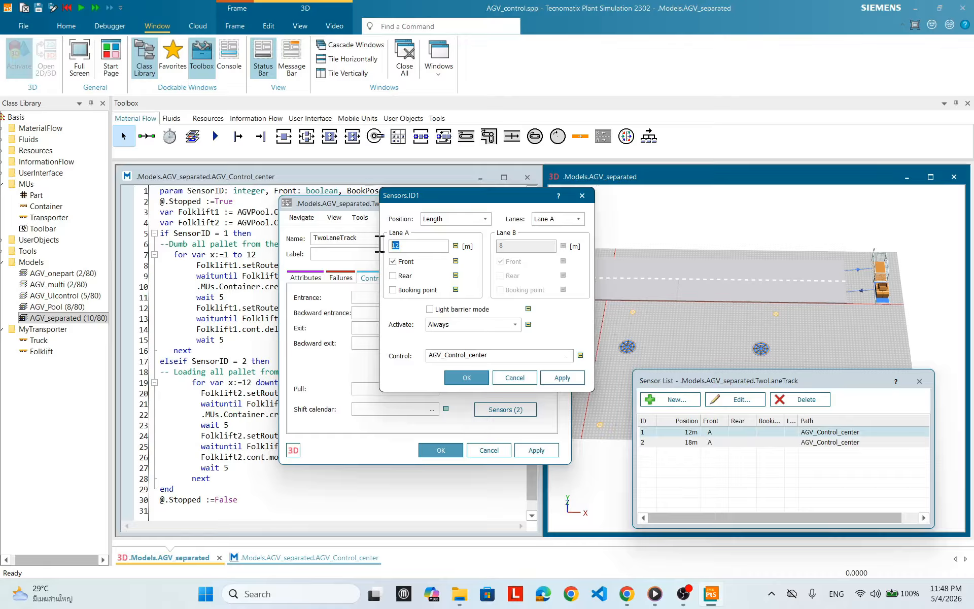
{"action": "left_click", "coordinate": [482, 377]}
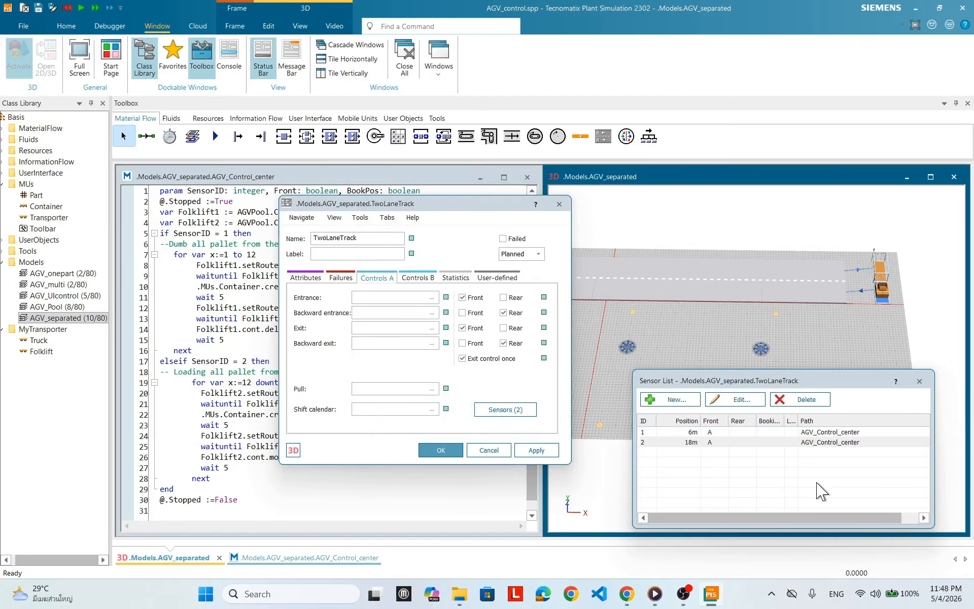
{"action": "left_click", "coordinate": [919, 381]}
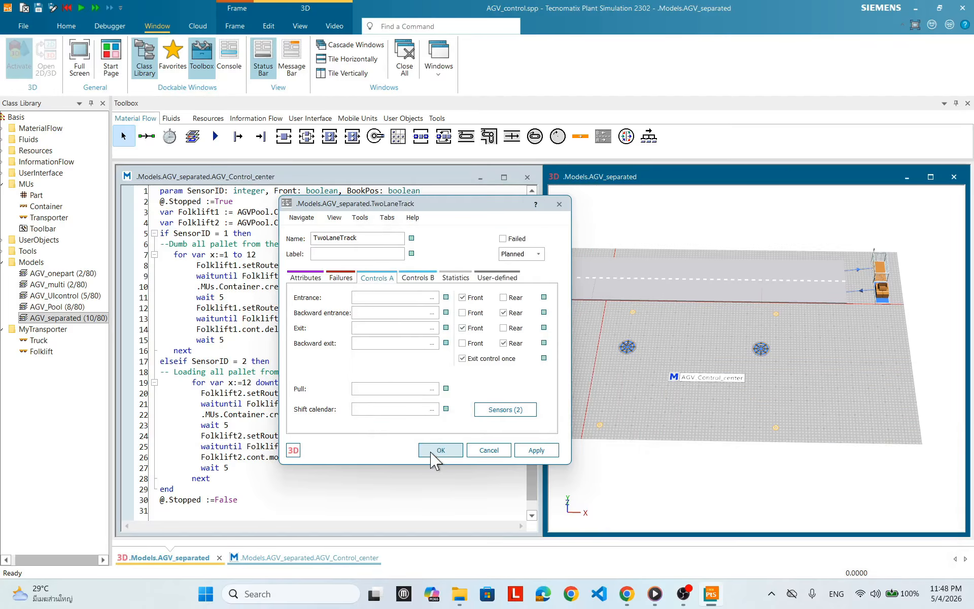
{"action": "left_click", "coordinate": [537, 450]}
{"action": "left_click", "coordinate": [441, 450]}
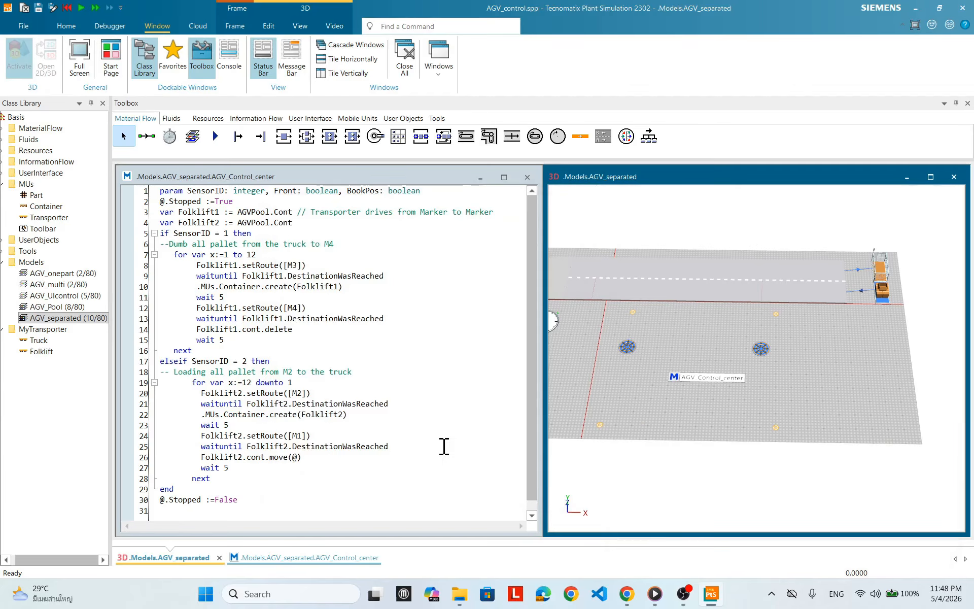
Step: Run the AGV_separated simulation with the swapped sensors to watch the forklifts and truck, and reset it
{"action": "right_click", "coordinate": [795, 377]}
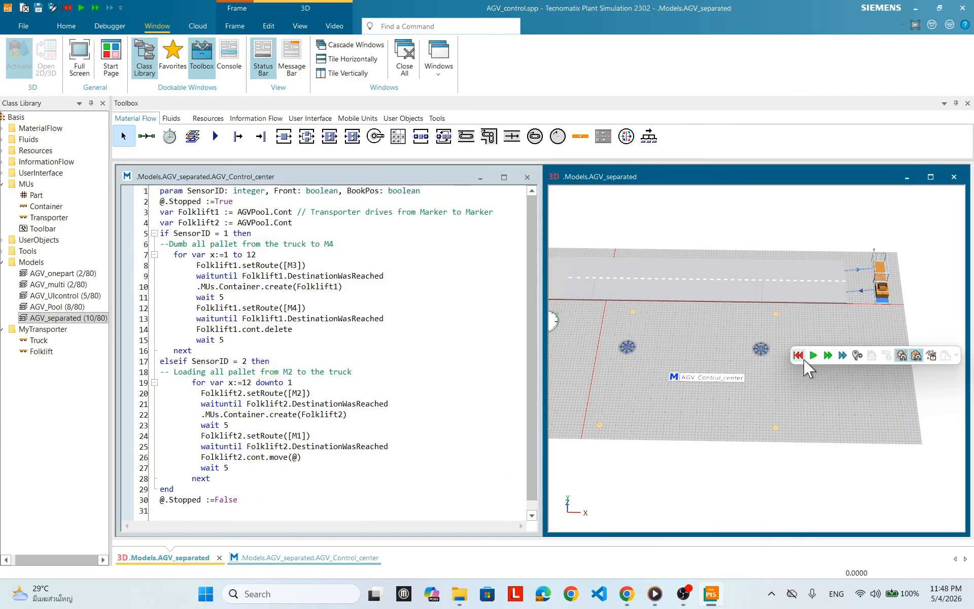
{"action": "left_click", "coordinate": [812, 357]}
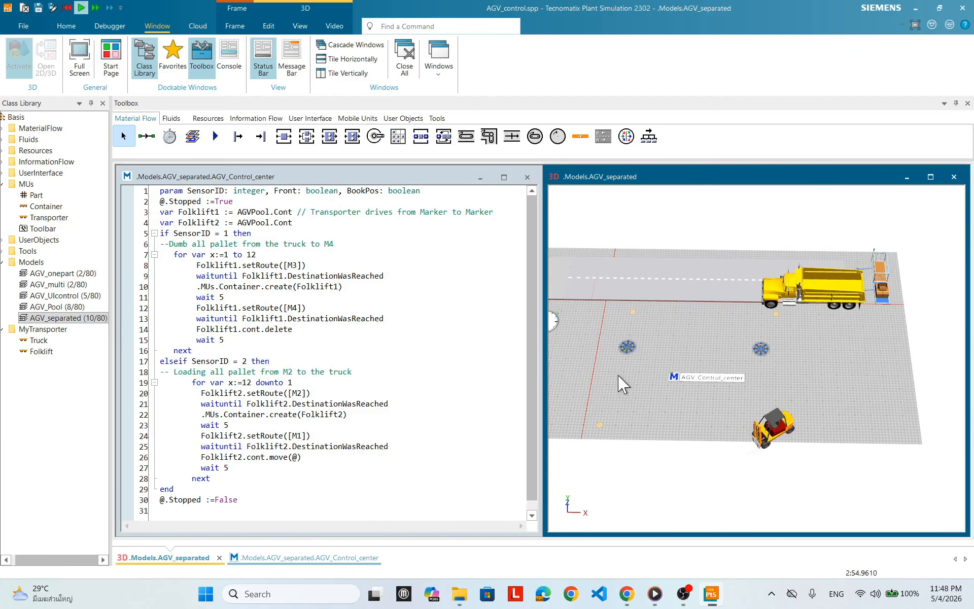
{"action": "left_click_drag", "start_coordinate": [699, 337], "coordinate": [722, 349]}
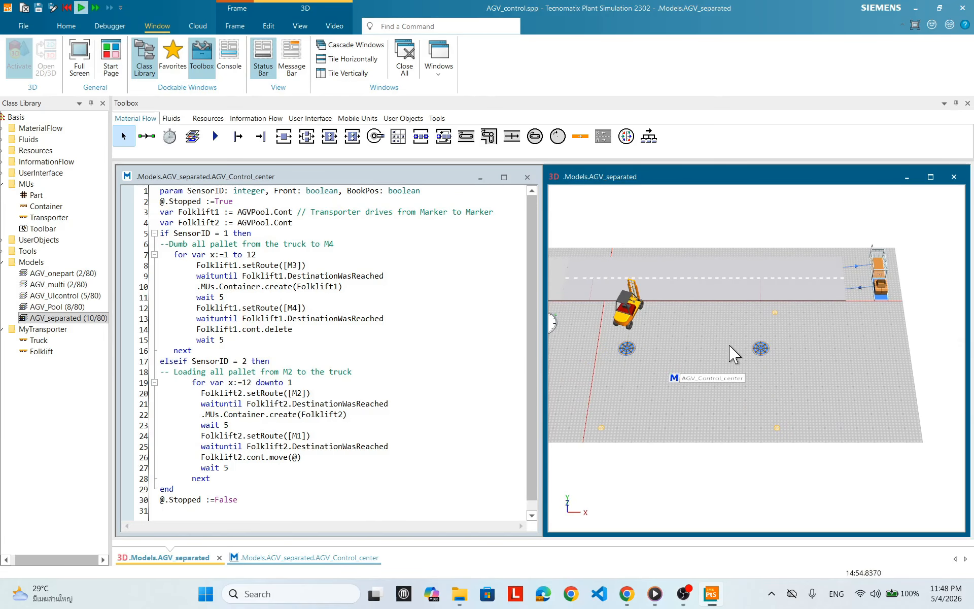
{"action": "left_click_drag", "start_coordinate": [746, 330], "coordinate": [744, 327]}
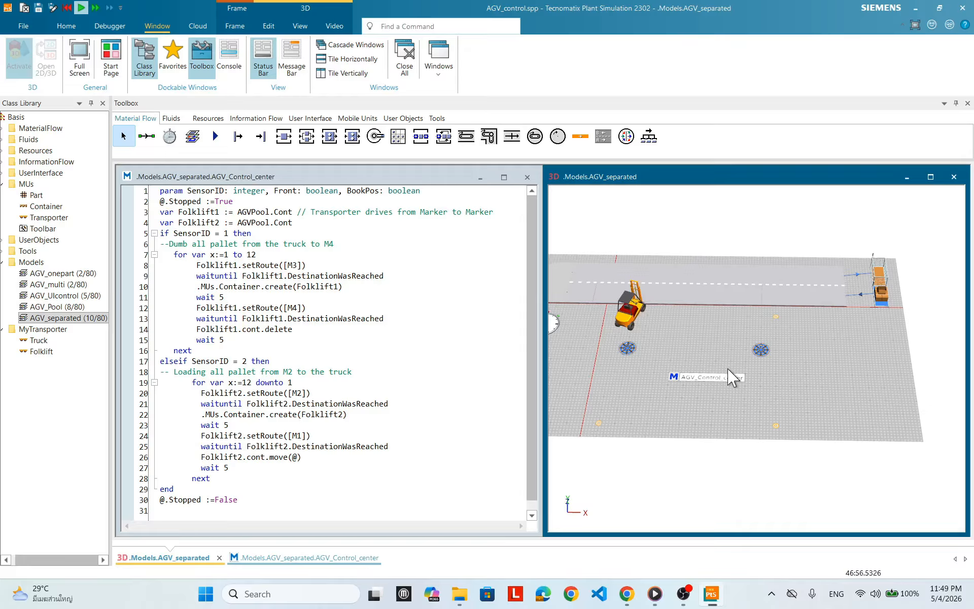
{"action": "right_click", "coordinate": [724, 329]}
{"action": "left_click", "coordinate": [725, 302]}
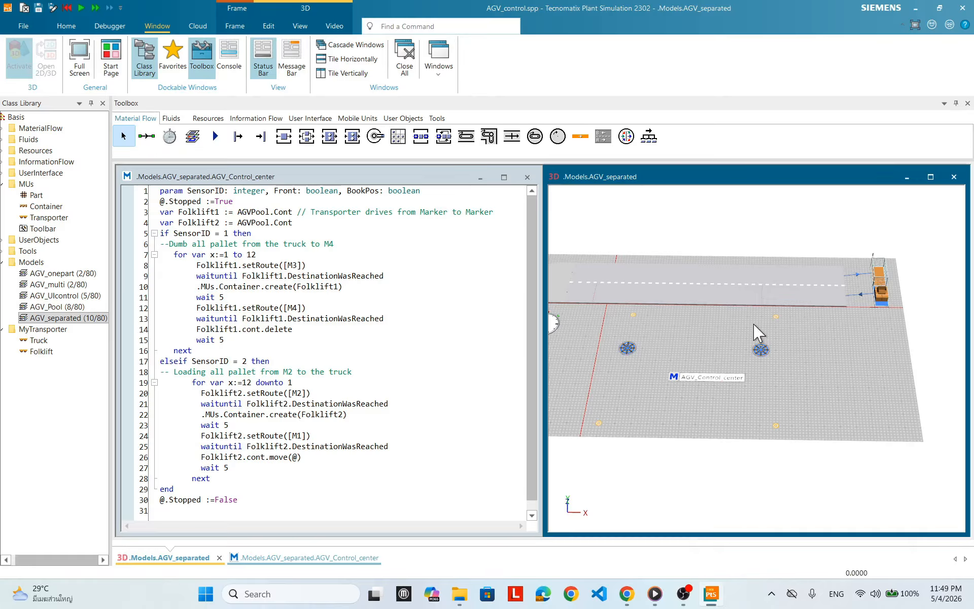
Step: Set the Source's uniform truck creation interval to 5:00, 10:00 and confirm it
{"action": "double_click", "coordinate": [882, 307]}
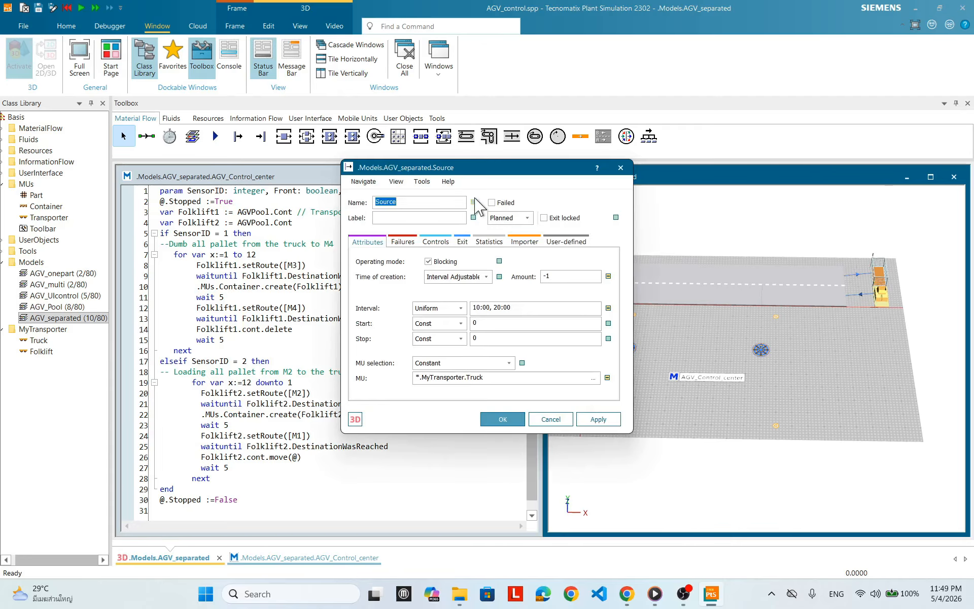
{"action": "left_click_drag", "start_coordinate": [488, 177], "coordinate": [528, 281]}
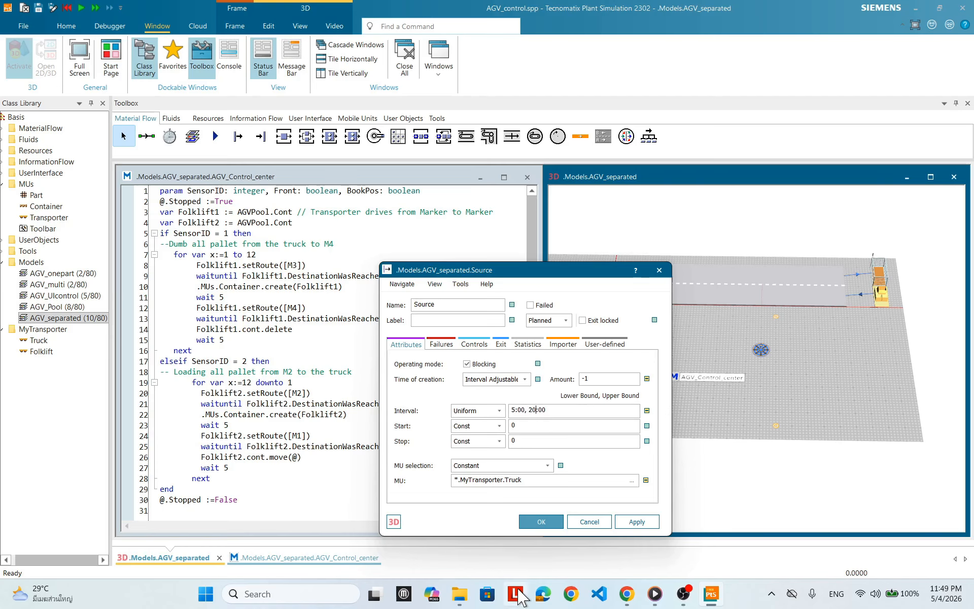
{"action": "key", "text": "BackSpace"}
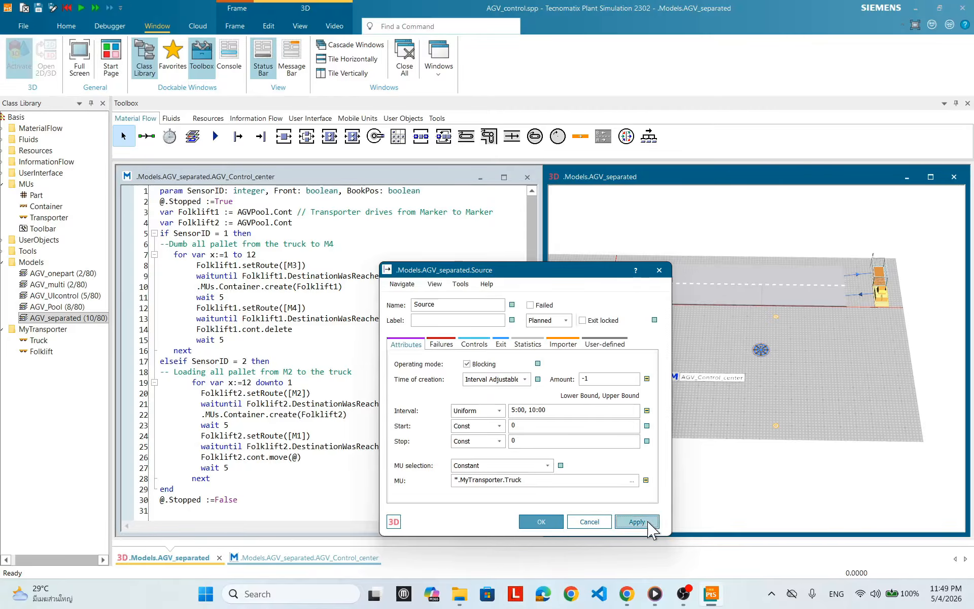
{"action": "left_click", "coordinate": [553, 522]}
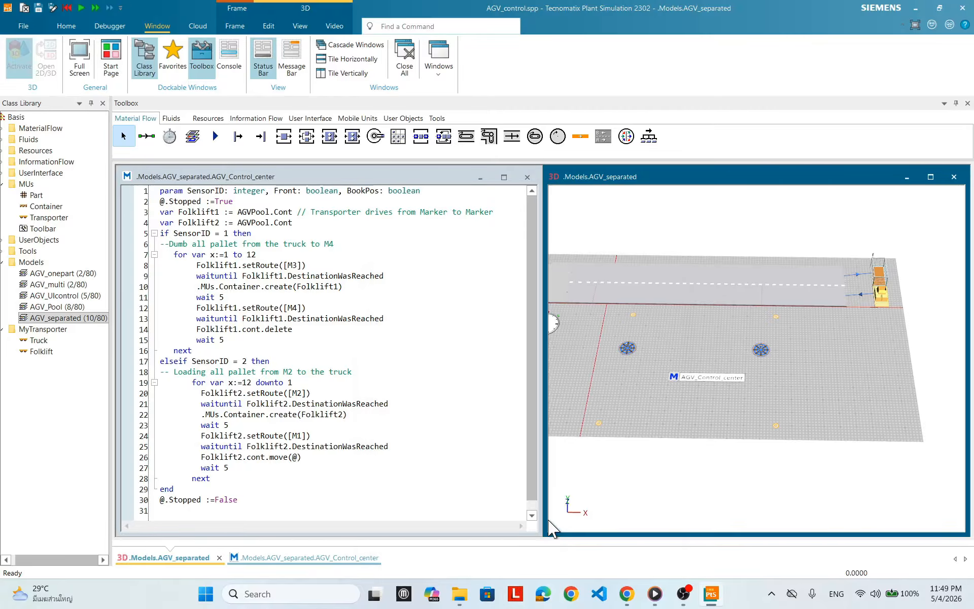
Step: Run the simulation with the shorter truck interval to watch the forklifts, and reset it
{"action": "right_click", "coordinate": [814, 345]}
{"action": "key", "text": "Escape"}
{"action": "left_click", "coordinate": [825, 330]}
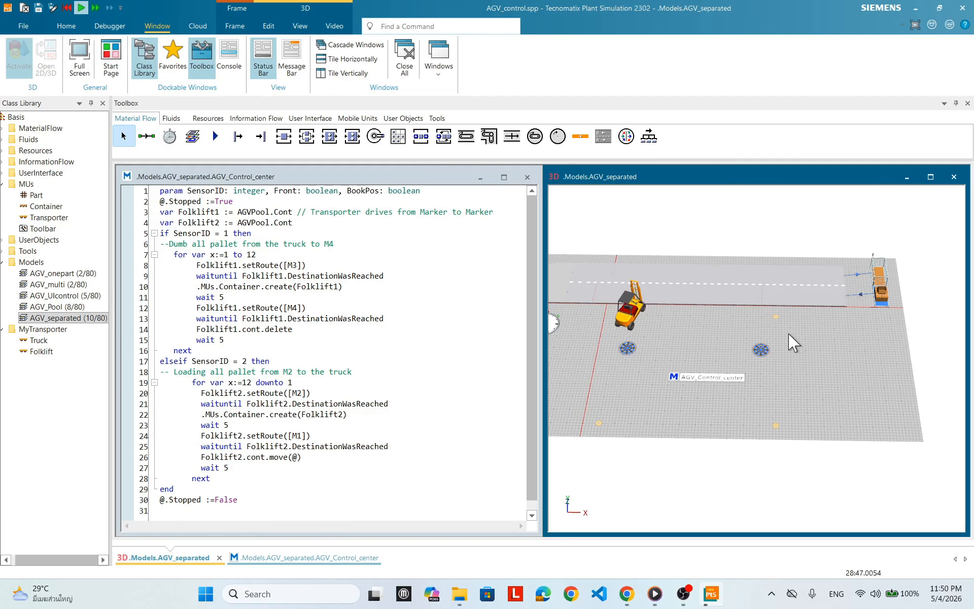
{"action": "right_click", "coordinate": [749, 325]}
{"action": "left_click", "coordinate": [751, 310]}
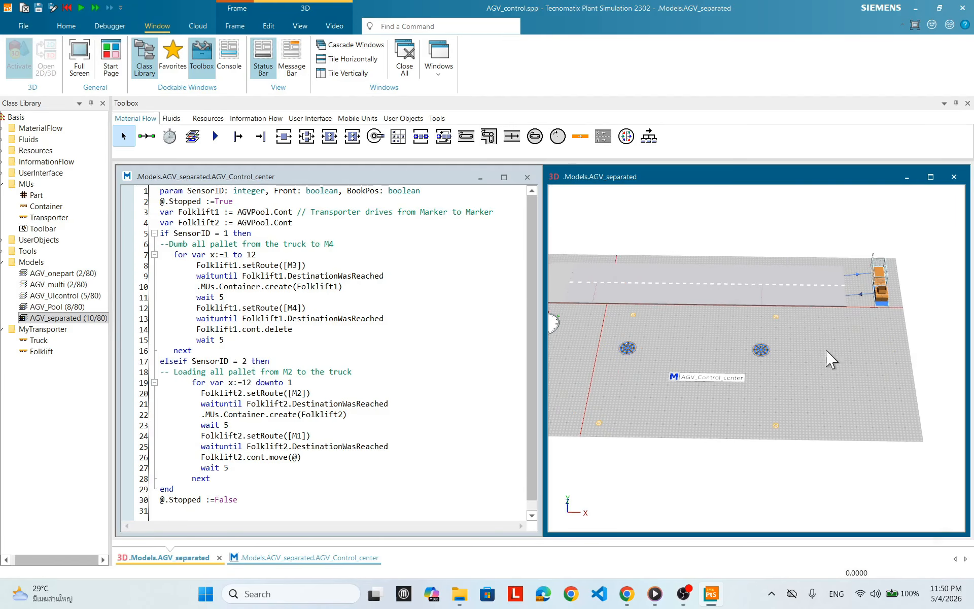
Step: Set the Source's uniform truck interval to 3:00, 8:00, and run and reset the simulation to check both forklifts
{"action": "double_click", "coordinate": [880, 294]}
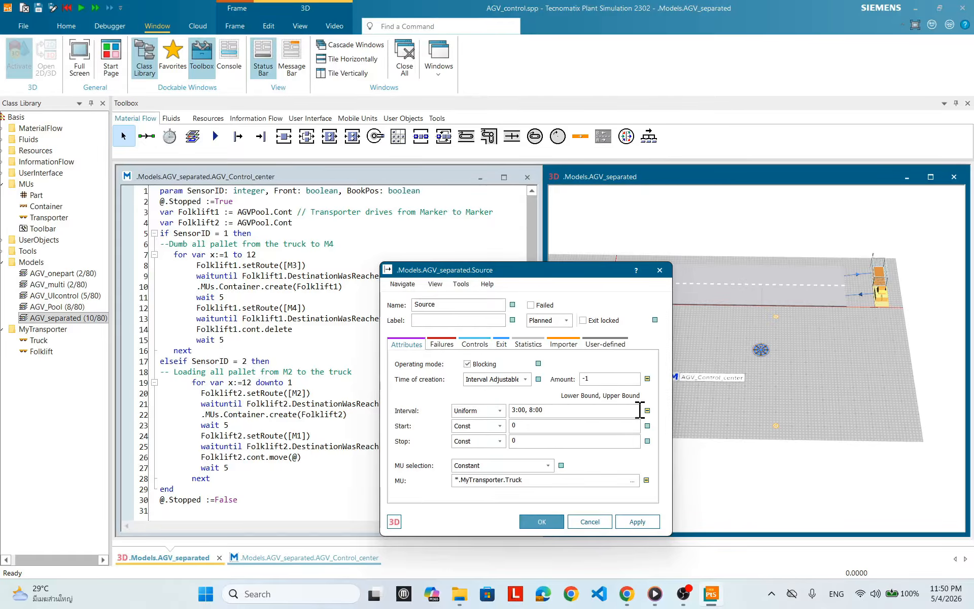
{"action": "left_click", "coordinate": [540, 522]}
{"action": "right_click", "coordinate": [827, 367]}
{"action": "left_click", "coordinate": [829, 348]}
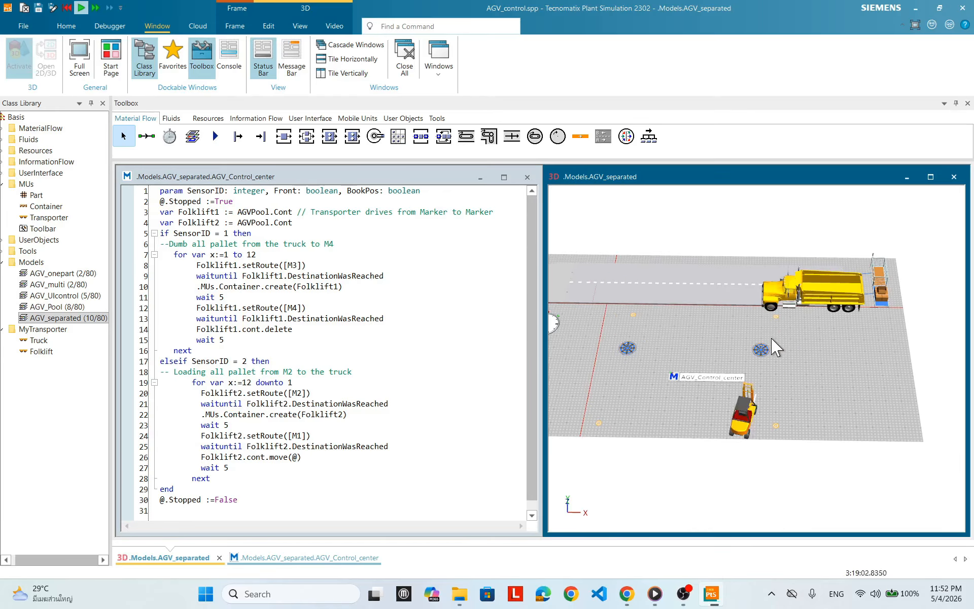
{"action": "right_click", "coordinate": [838, 339]}
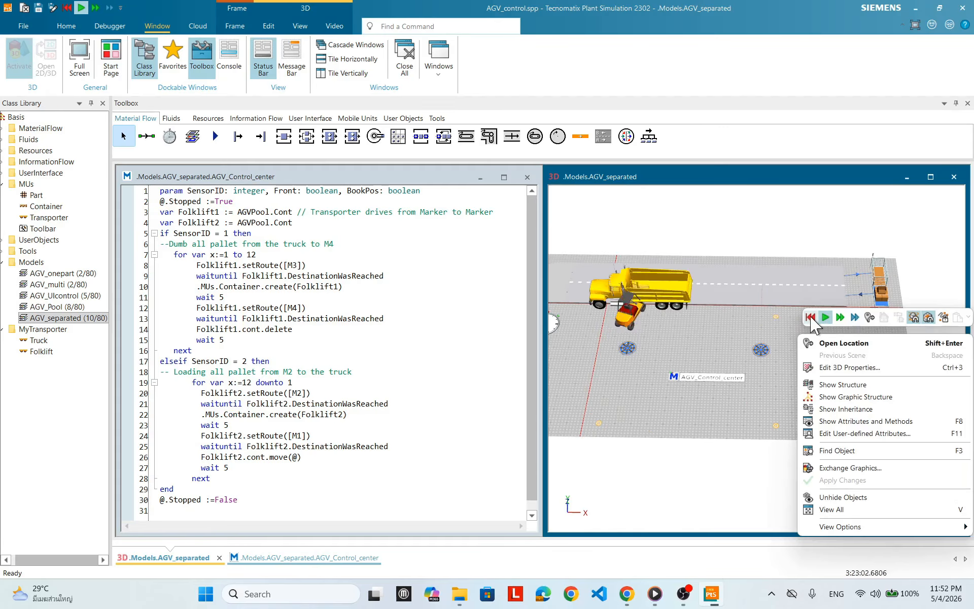
{"action": "left_click", "coordinate": [809, 317]}
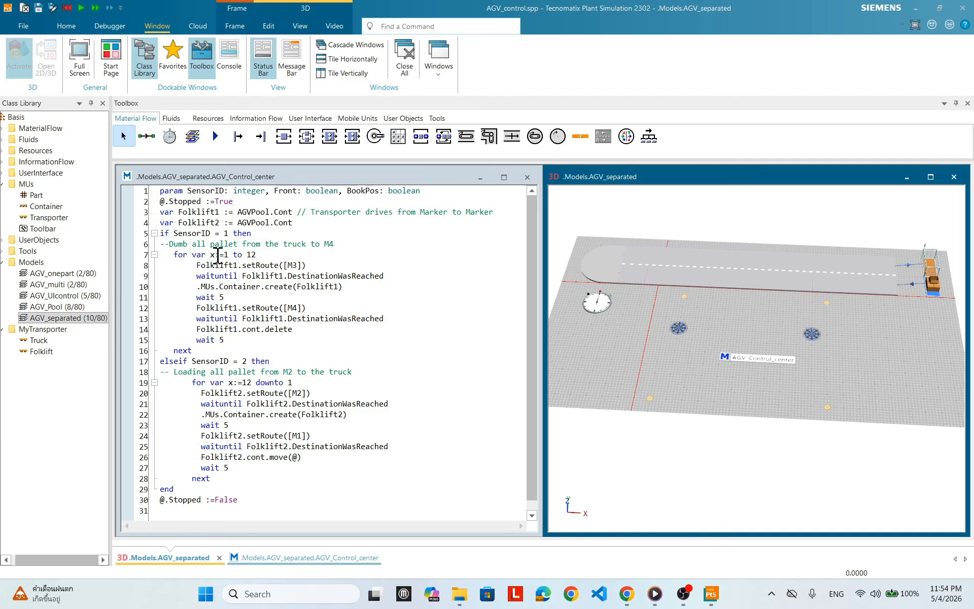
Step: Change the loops in AGV_Control_center to x:=1 to 24 and x:=24 downto 1, and apply the changes
{"action": "left_click", "coordinate": [257, 253]}
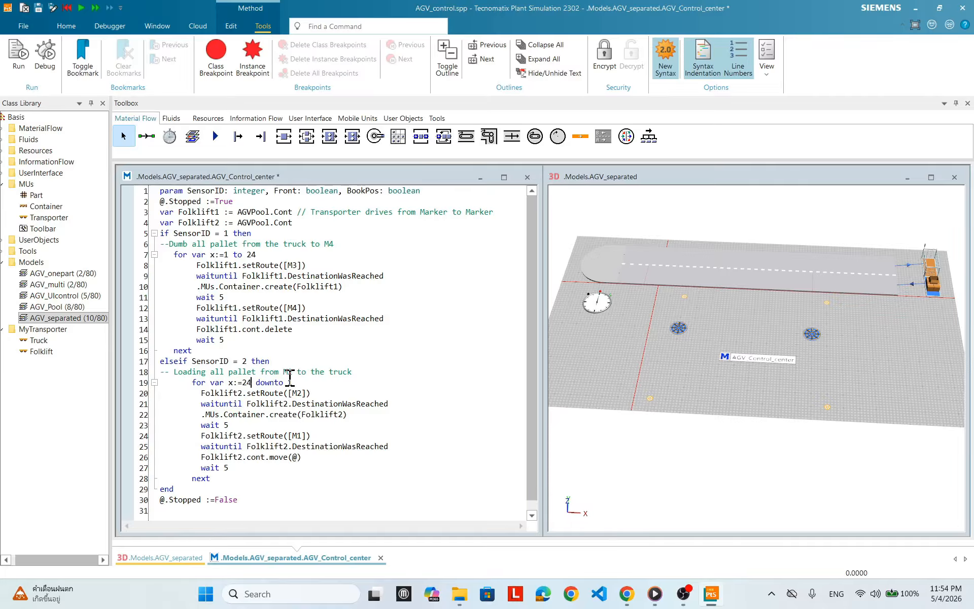
{"action": "right_click", "coordinate": [418, 278]}
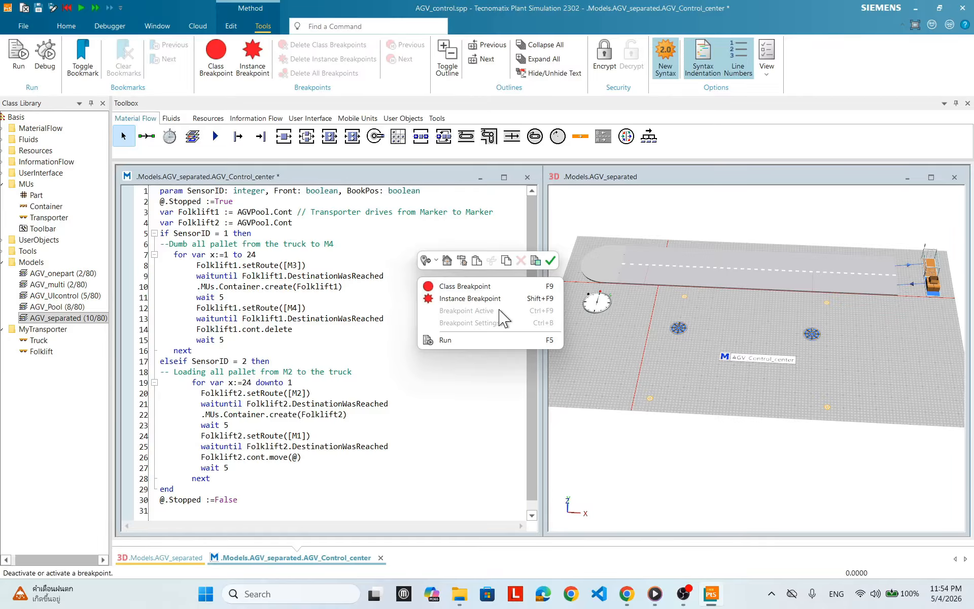
{"action": "left_click", "coordinate": [550, 261]}
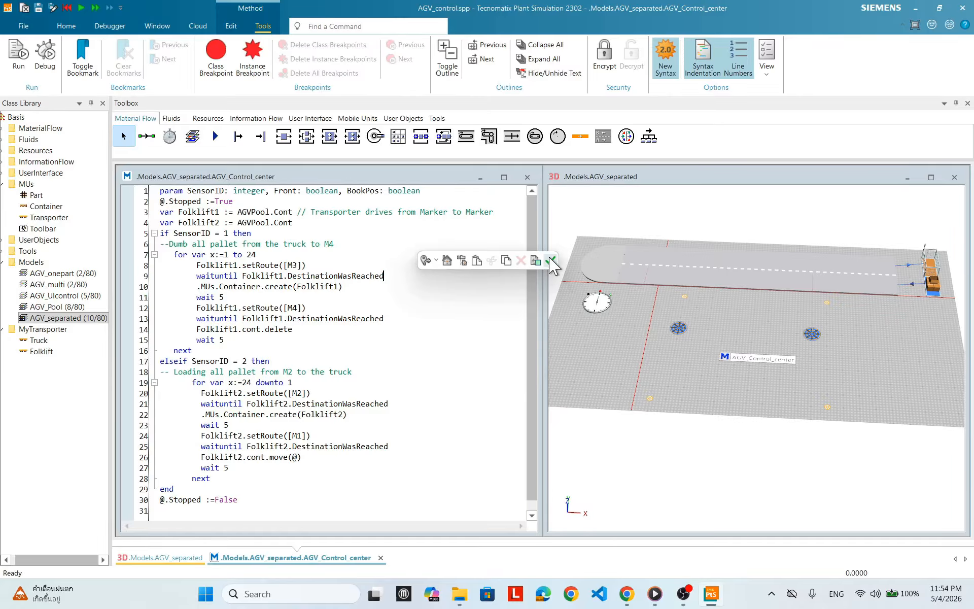
Step: Run the simulation with the 24-pallet loops, raise the EventController's real-time factor to 190, and reset the run
{"action": "right_click", "coordinate": [890, 345]}
{"action": "left_click", "coordinate": [826, 319]}
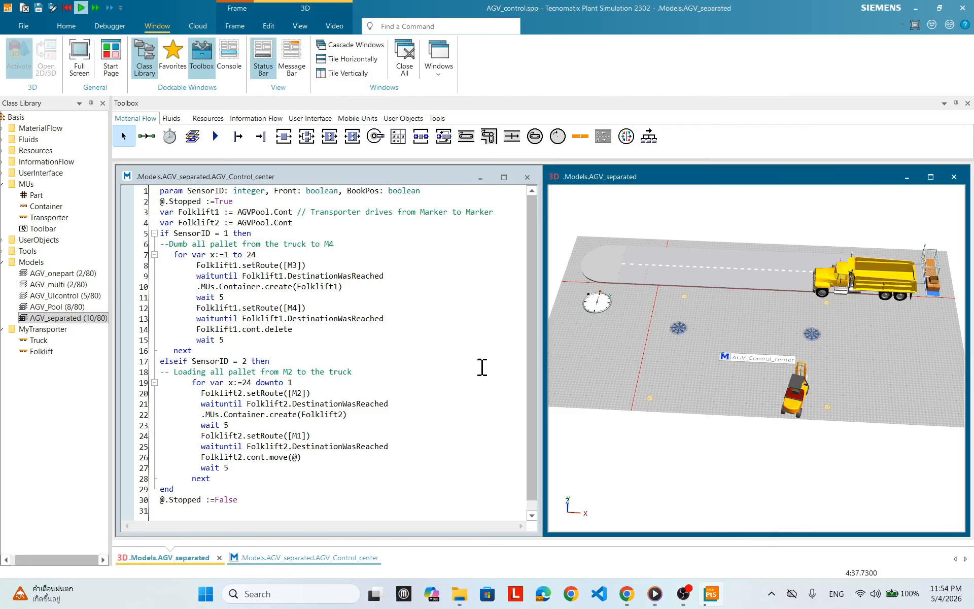
{"action": "double_click", "coordinate": [599, 303]}
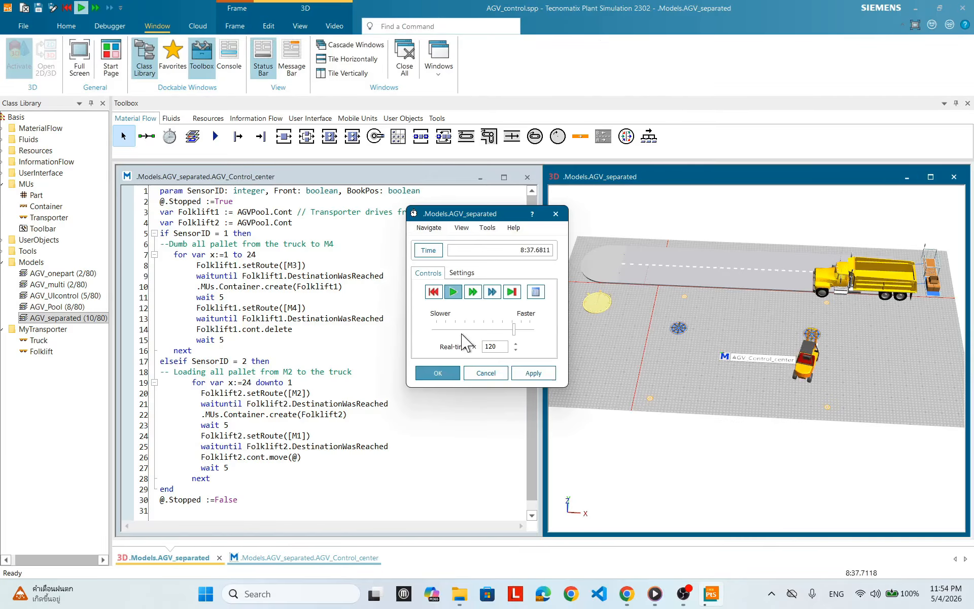
{"action": "left_click_drag", "start_coordinate": [514, 329], "coordinate": [520, 327]}
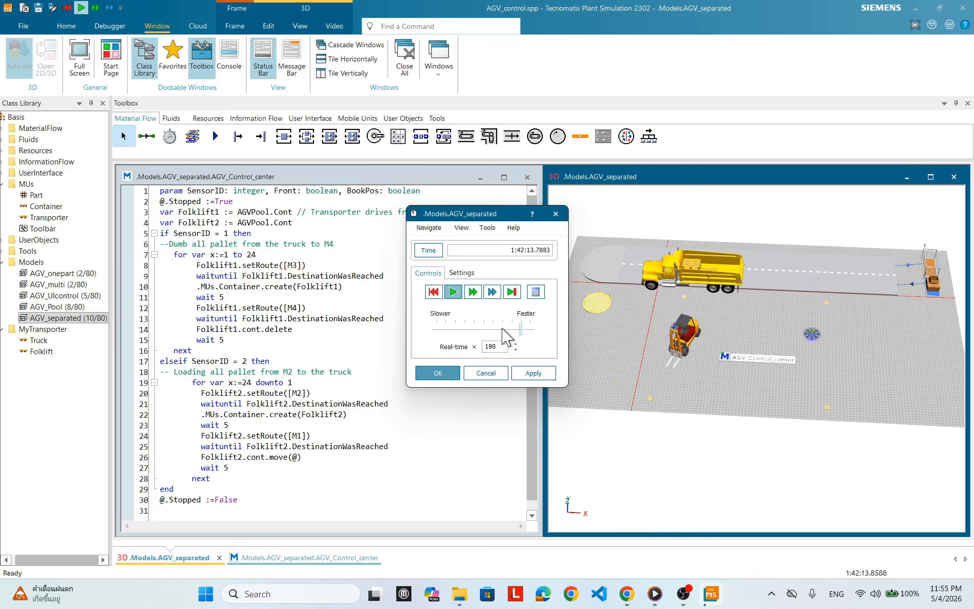
{"action": "left_click", "coordinate": [433, 291]}
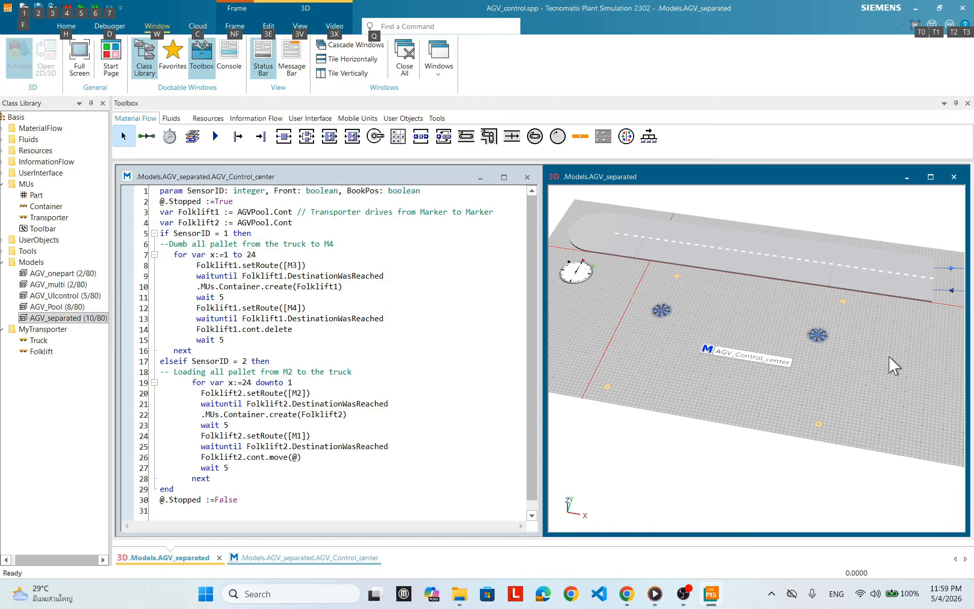
Step: Reset and run the AGV_separated simulation to watch the forklifts handle the 24 pallets, and reset it
{"action": "right_click", "coordinate": [859, 327]}
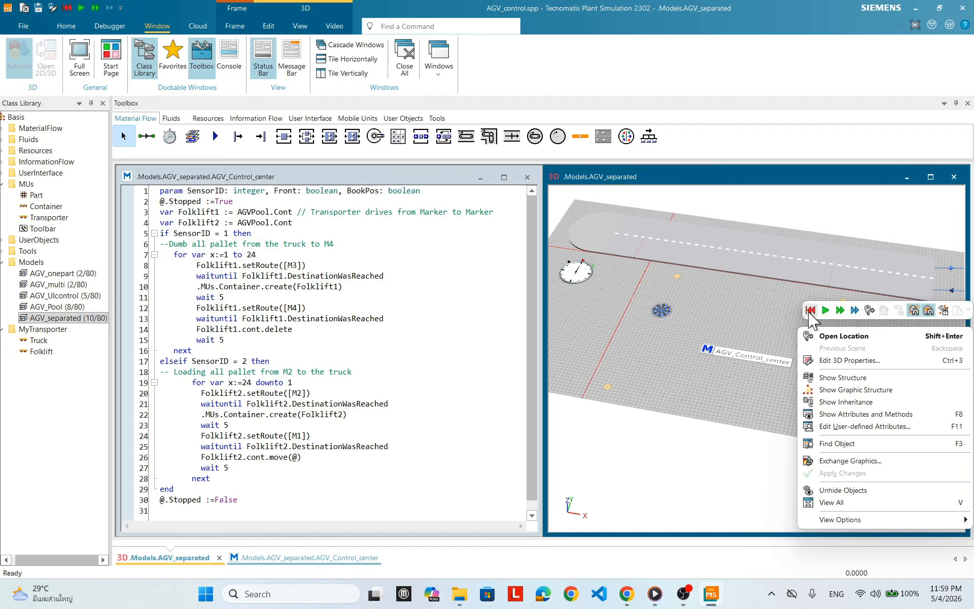
{"action": "left_click", "coordinate": [810, 310]}
{"action": "left_click", "coordinate": [824, 310]}
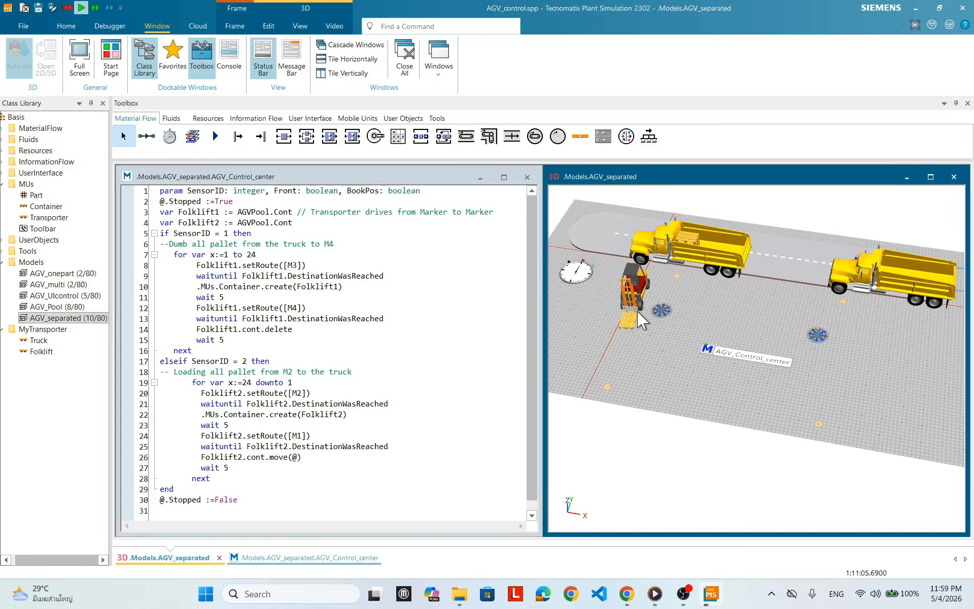
{"action": "right_click", "coordinate": [758, 304]}
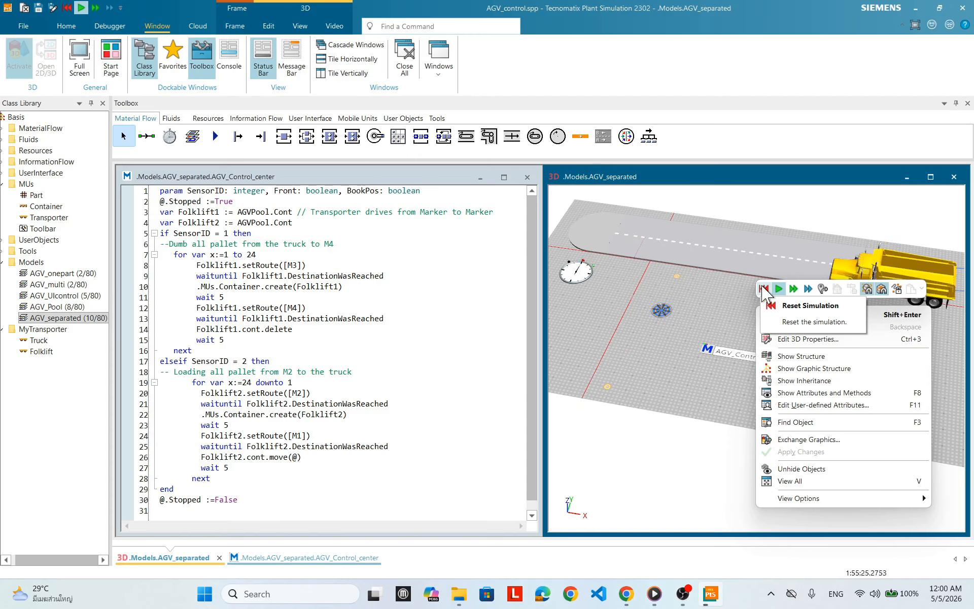
{"action": "left_click", "coordinate": [762, 288]}
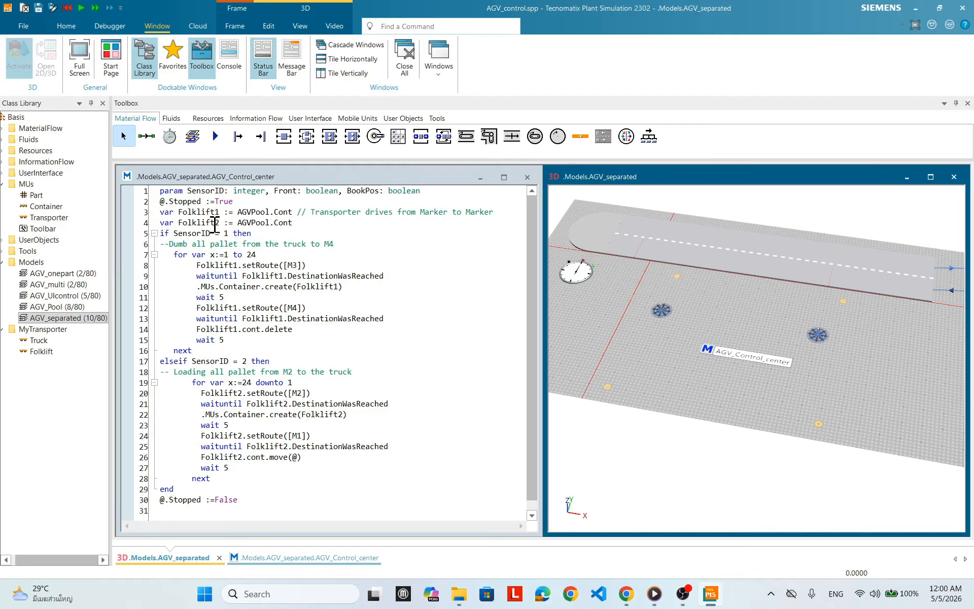
Step: Check the names of both AGV pools, set Folklift1 to AGVPool1.Cont in AGV_Control_center, and apply the change
{"action": "double_click", "coordinate": [819, 336]}
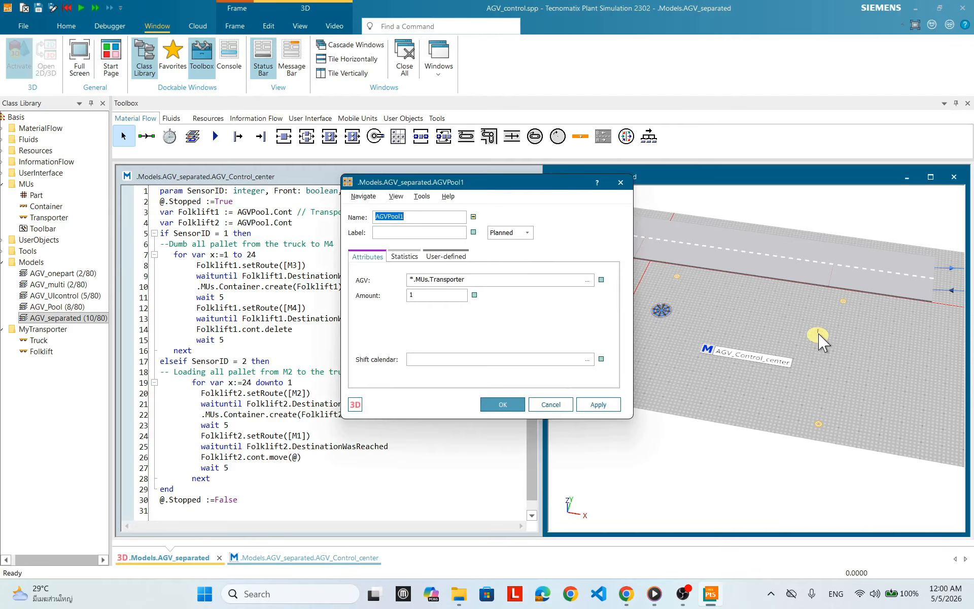
{"action": "left_click", "coordinate": [549, 404]}
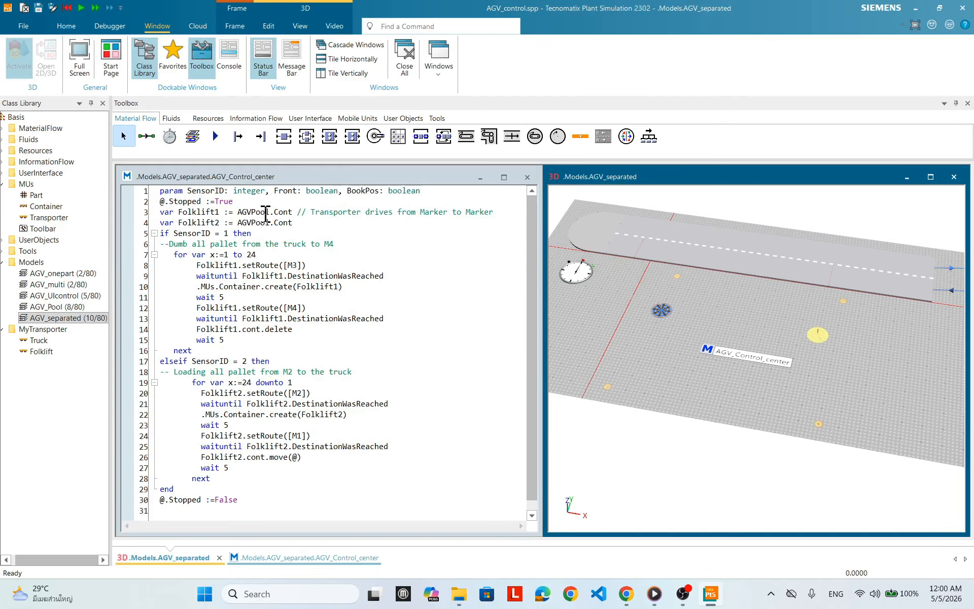
{"action": "left_click", "coordinate": [267, 212]}
{"action": "type", "text": "1"}
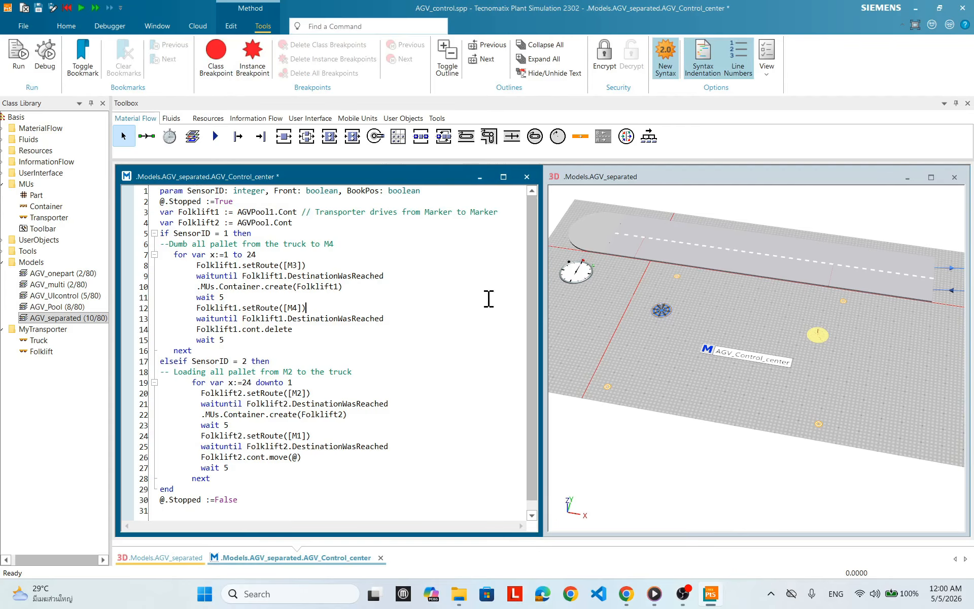
{"action": "left_click", "coordinate": [662, 308]}
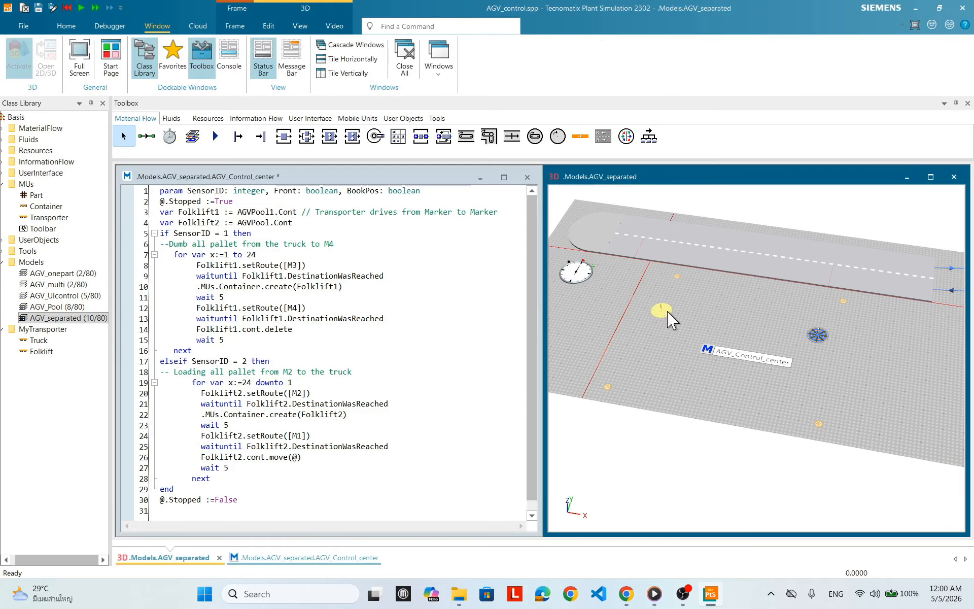
{"action": "double_click", "coordinate": [668, 312]}
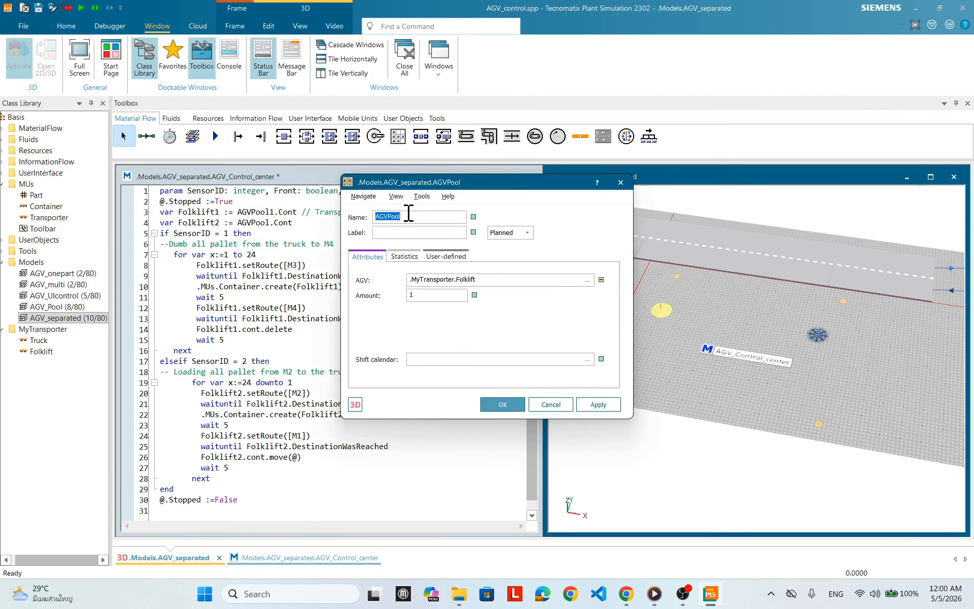
{"action": "left_click", "coordinate": [550, 404]}
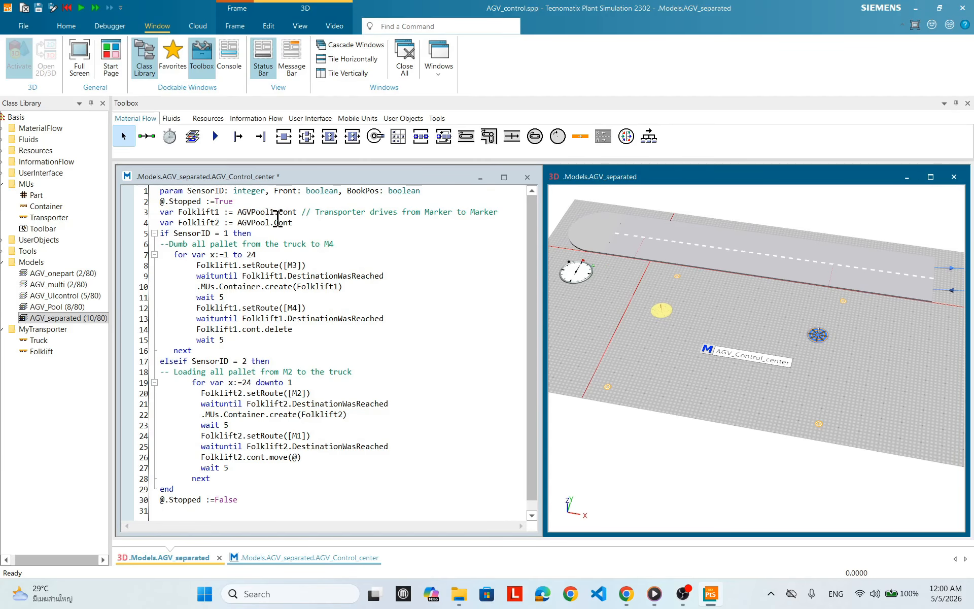
{"action": "left_click", "coordinate": [380, 274]}
{"action": "right_click", "coordinate": [379, 274]}
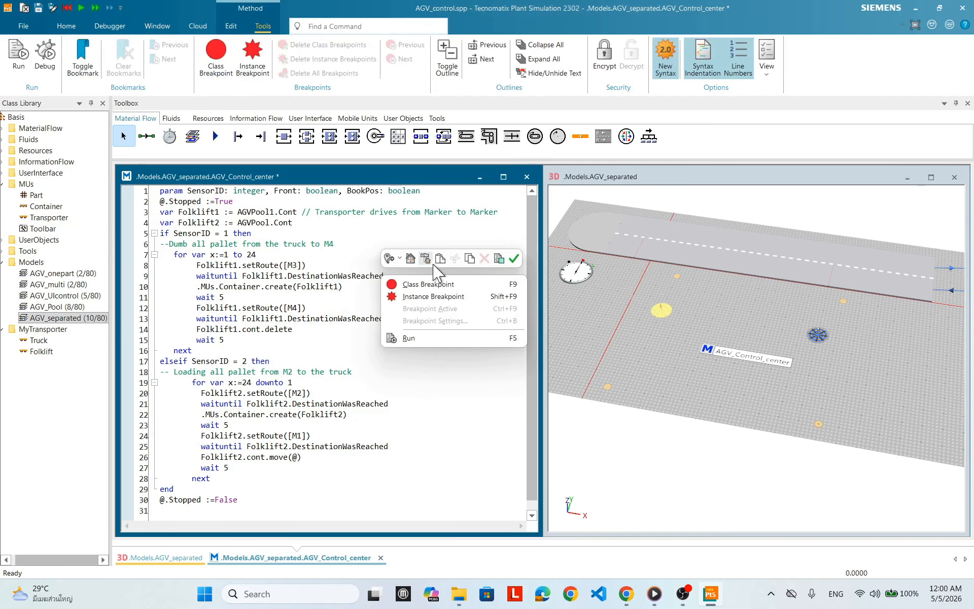
{"action": "left_click", "coordinate": [514, 260]}
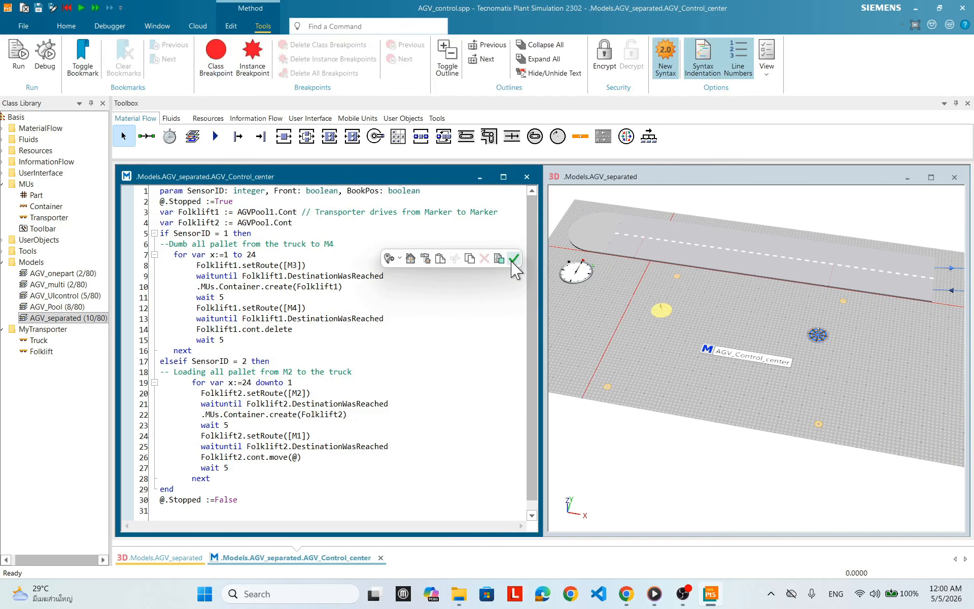
Step: Run the simulation to check that each AGV pool serves its own sensor, and reset it
{"action": "left_click", "coordinate": [852, 391]}
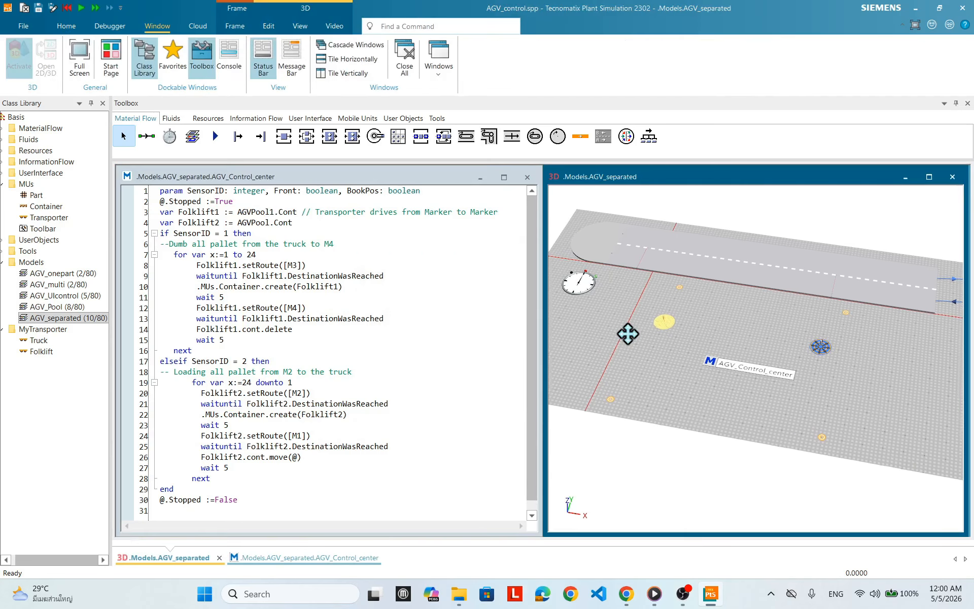
{"action": "left_click_drag", "start_coordinate": [731, 333], "coordinate": [705, 315]}
{"action": "right_click", "coordinate": [796, 297]}
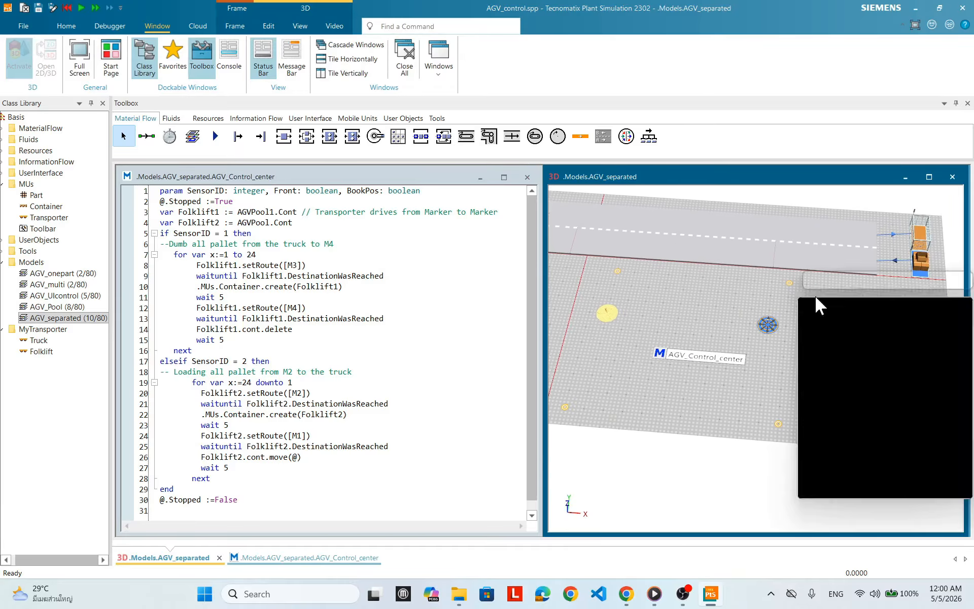
{"action": "left_click", "coordinate": [826, 280]}
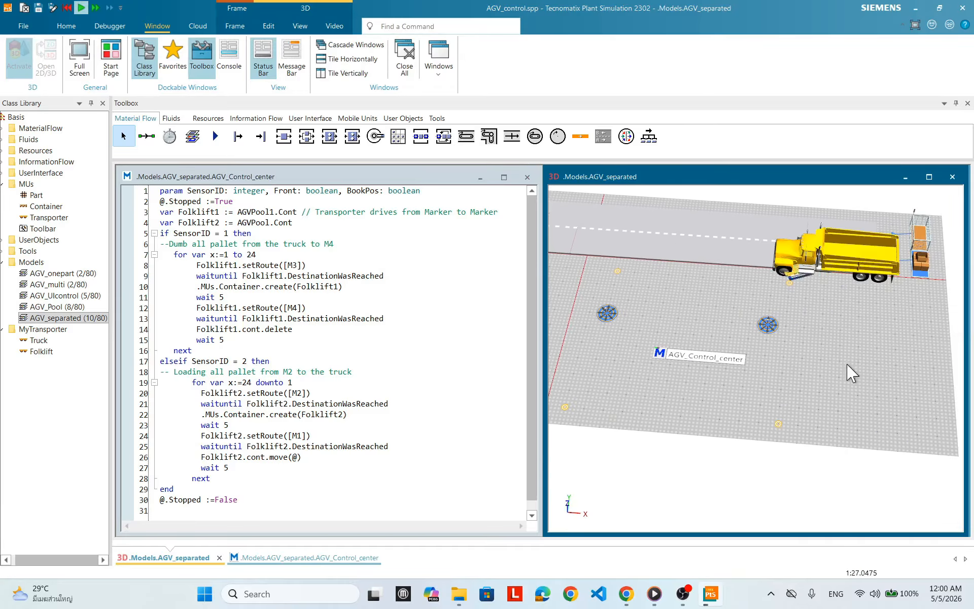
{"action": "scroll", "coordinate": [886, 344], "scroll_direction": "down", "scroll_amount": 3}
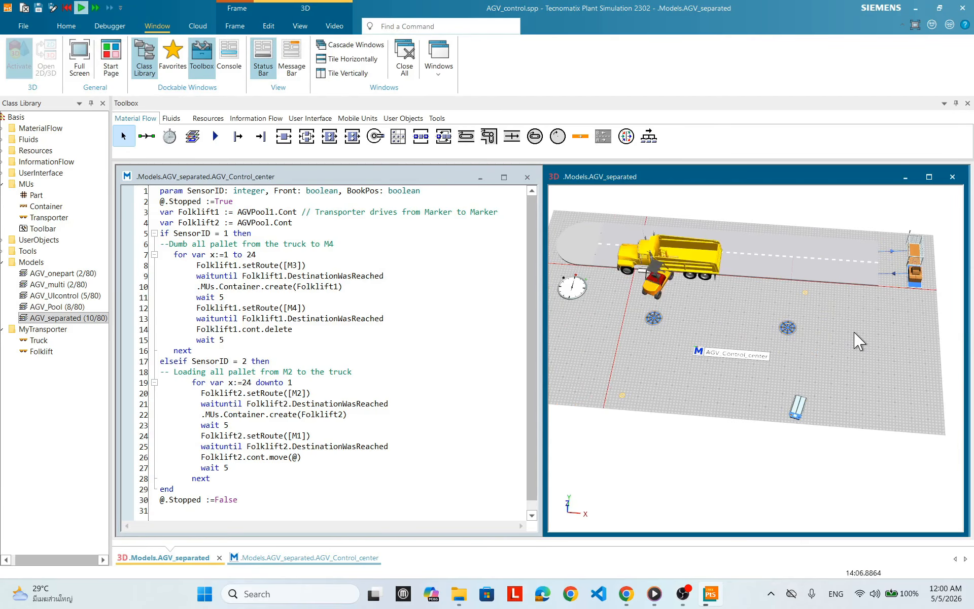
{"action": "right_click", "coordinate": [837, 317]}
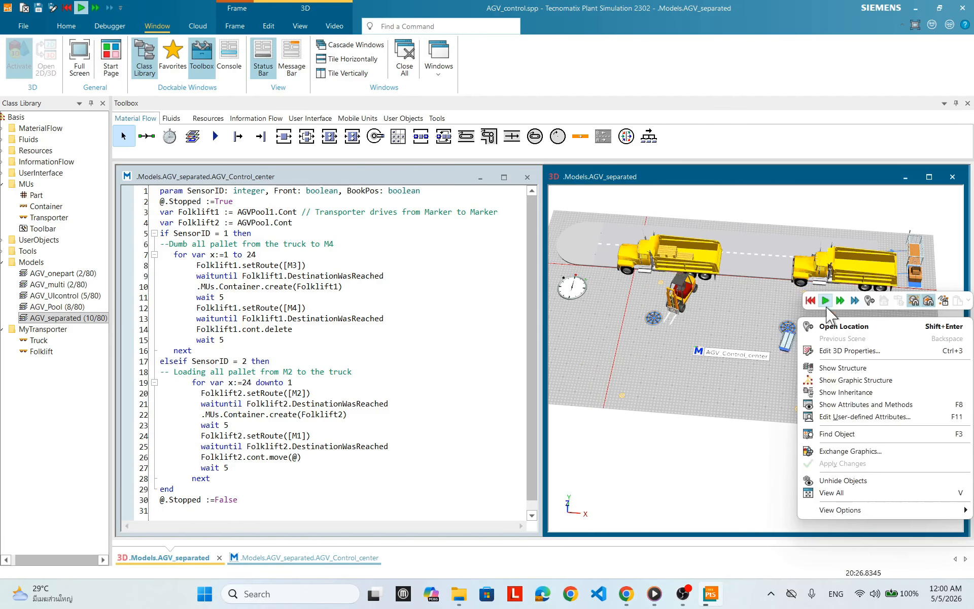
{"action": "left_click", "coordinate": [811, 303]}
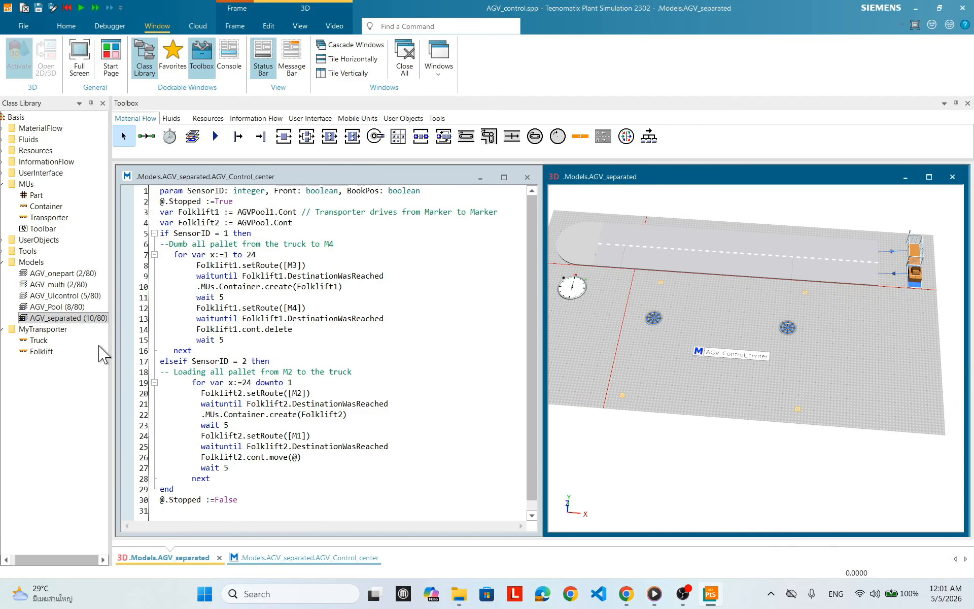
Step: Duplicate the Folklift class as Folklift1 in MyTransporter and assign the copy to AGVPool1
{"action": "left_click", "coordinate": [54, 352]}
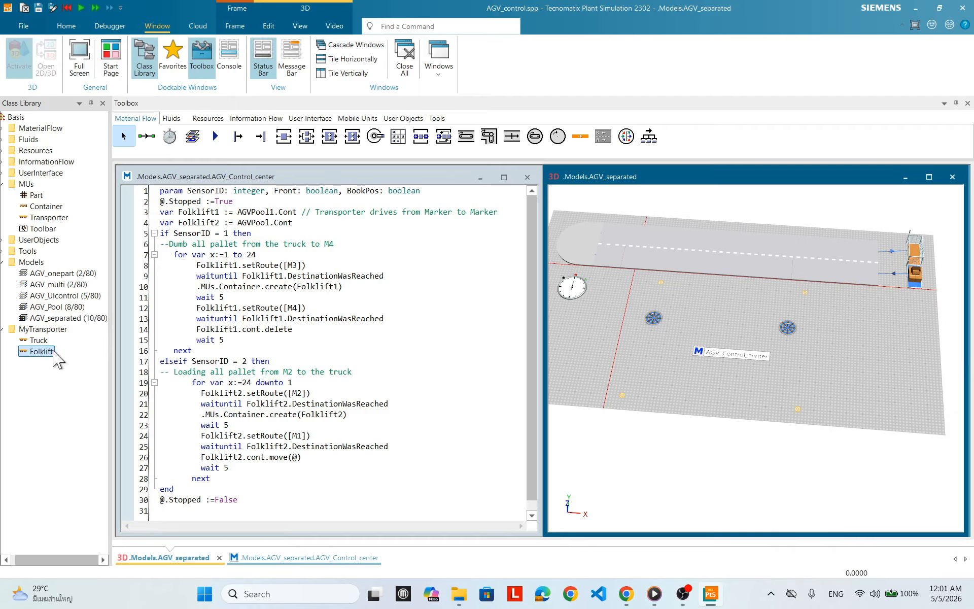
{"action": "right_click", "coordinate": [53, 360]}
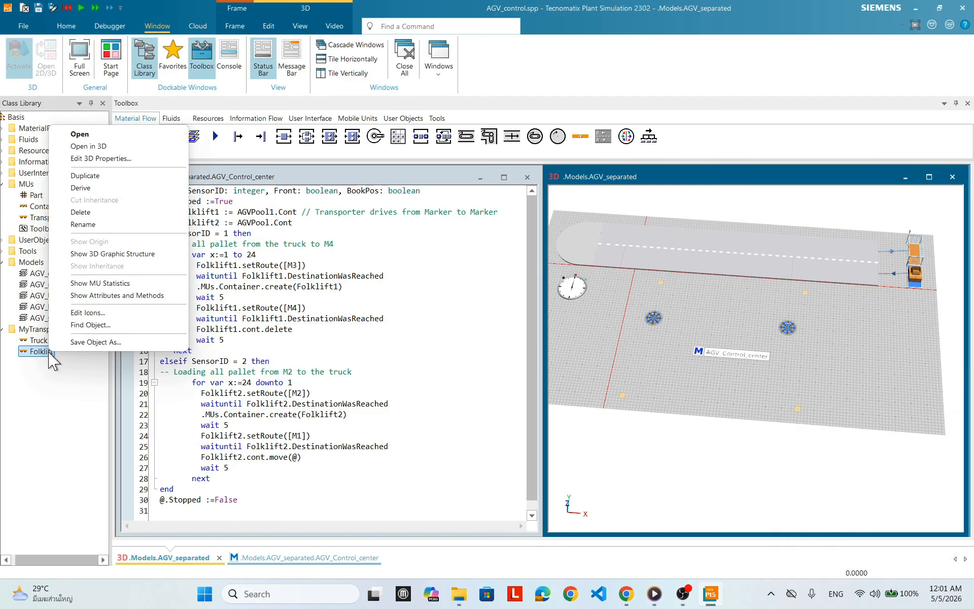
{"action": "left_click", "coordinate": [96, 176]}
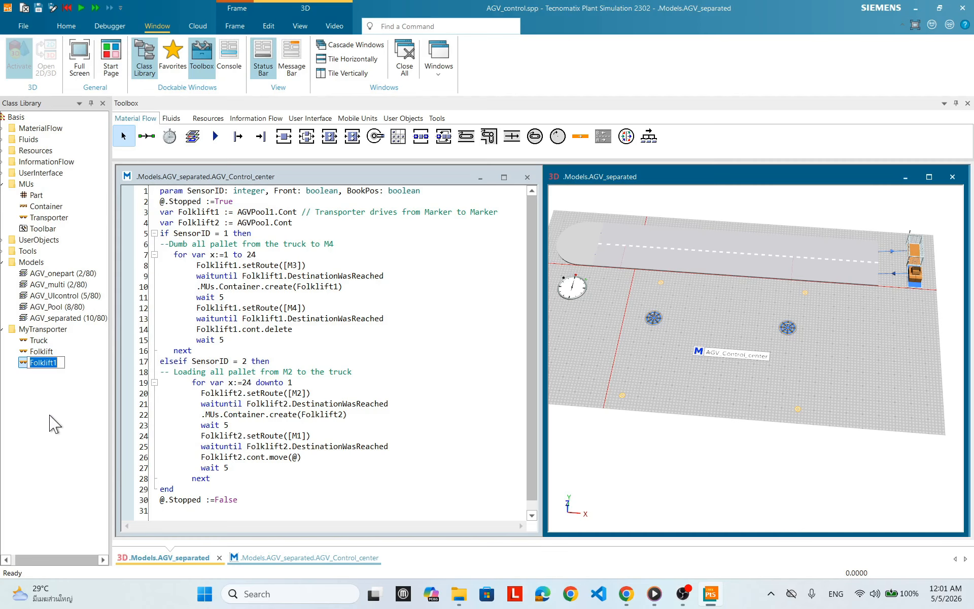
{"action": "left_click", "coordinate": [45, 350]}
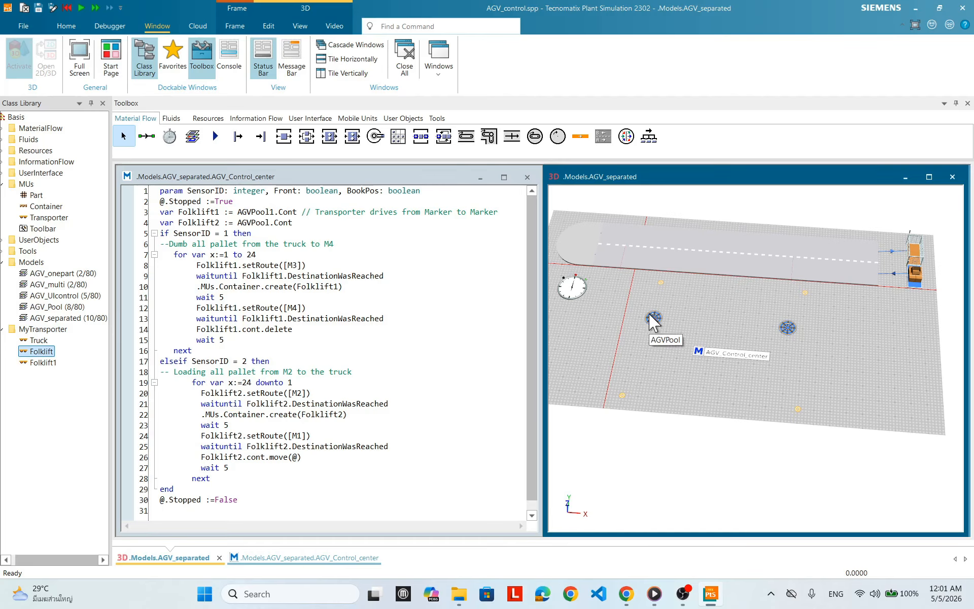
{"action": "left_click_drag", "start_coordinate": [44, 365], "coordinate": [793, 330]}
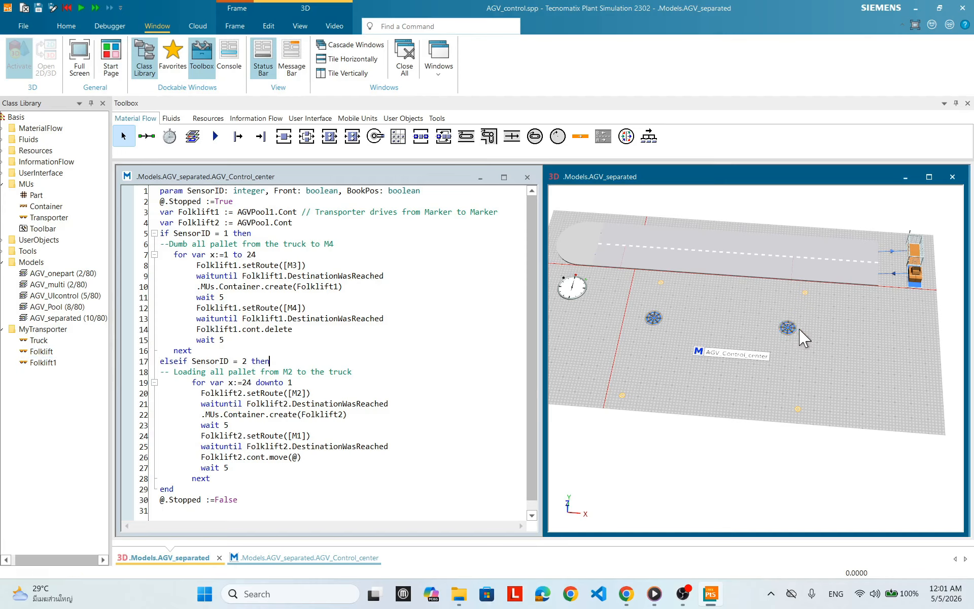
Step: Run the simulation to watch both forklifts unload and load the trucks, and reset it
{"action": "right_click", "coordinate": [864, 330]}
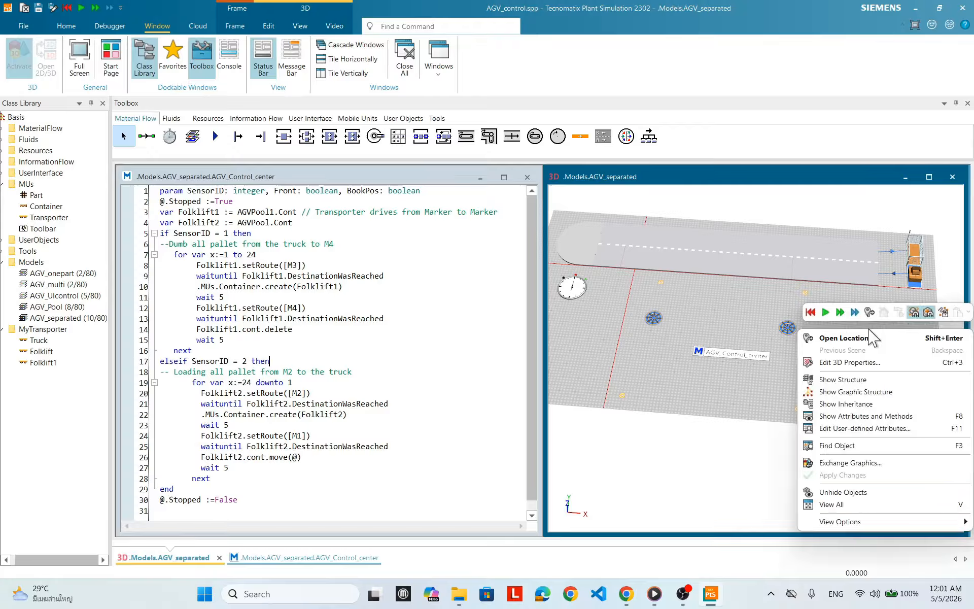
{"action": "left_click", "coordinate": [825, 312]}
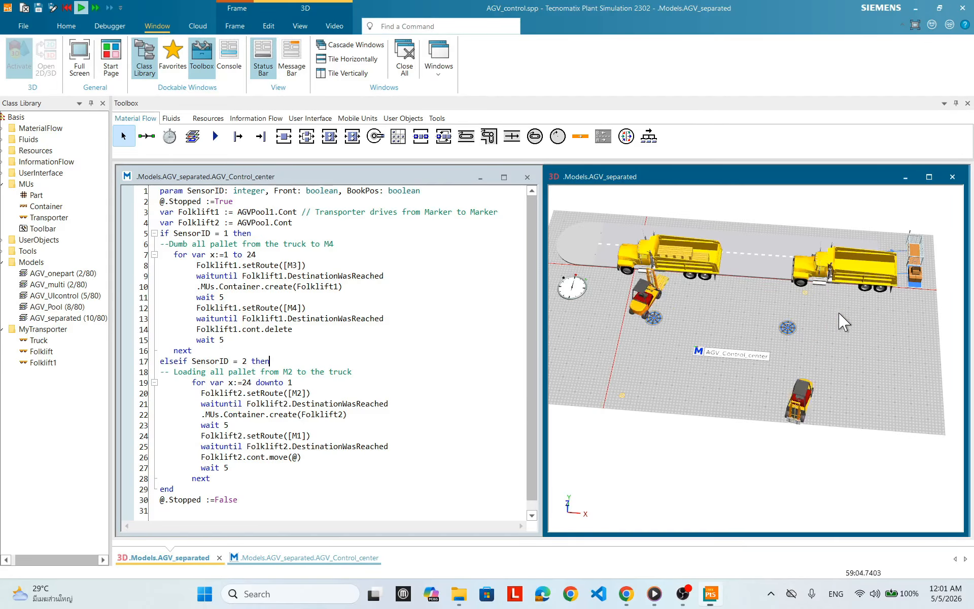
{"action": "right_click", "coordinate": [811, 305]}
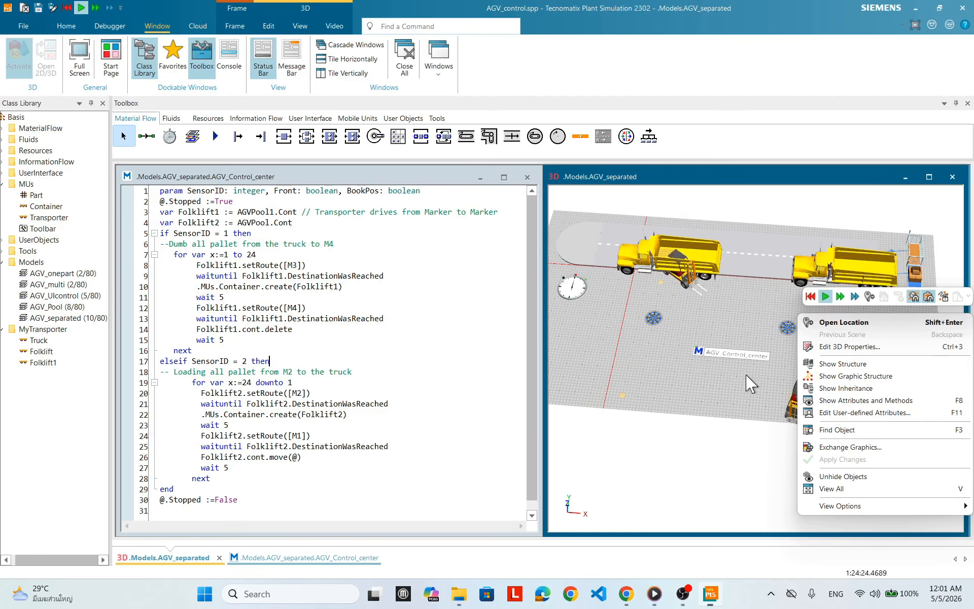
{"action": "left_click", "coordinate": [809, 300]}
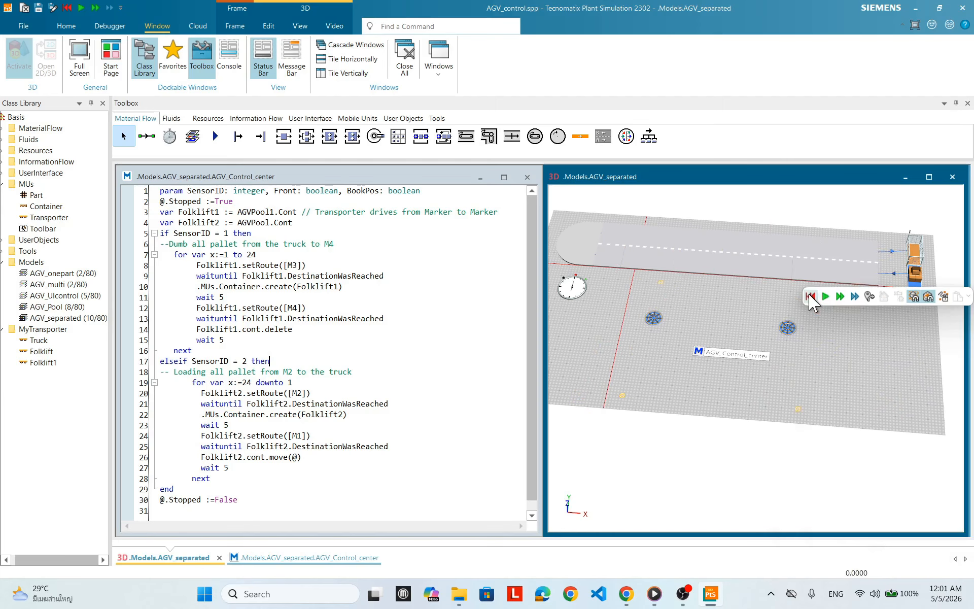
{"action": "right_click", "coordinate": [796, 355]}
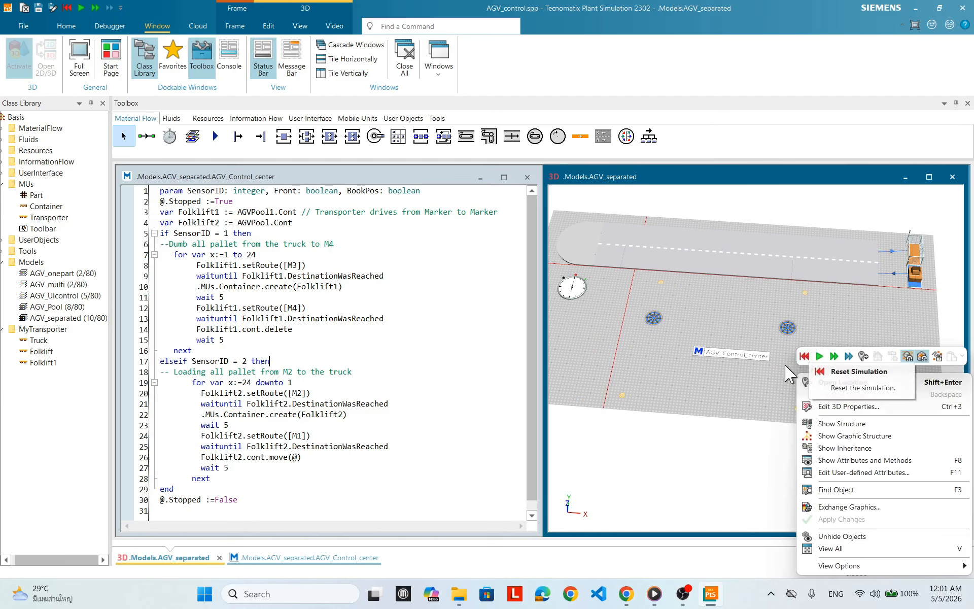
{"action": "left_click", "coordinate": [789, 376]}
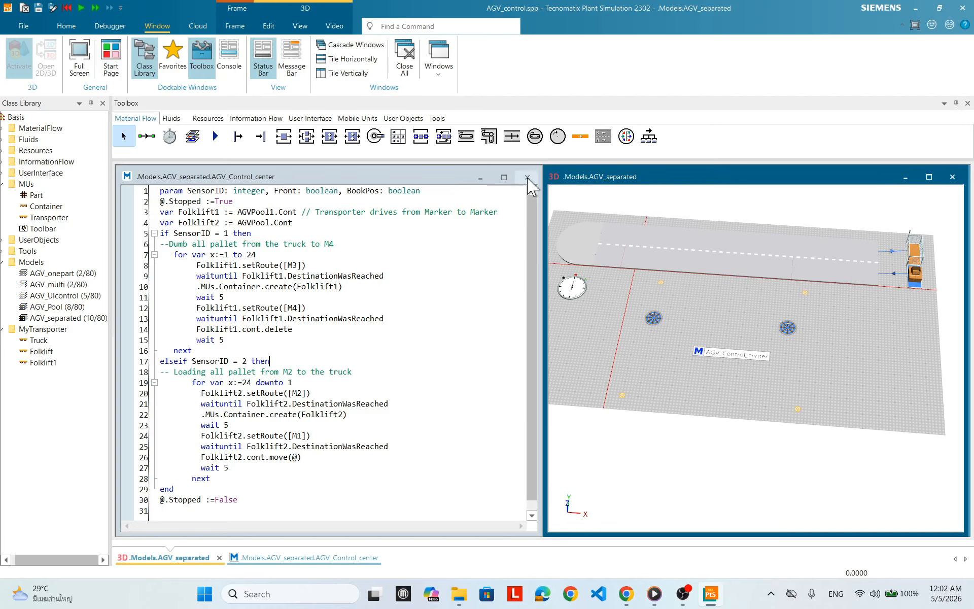
Step: Open the AGV_Pool model beside AGV_separated and set its Source's uniform truck interval to 3:00, 8:00
{"action": "left_click", "coordinate": [67, 308]}
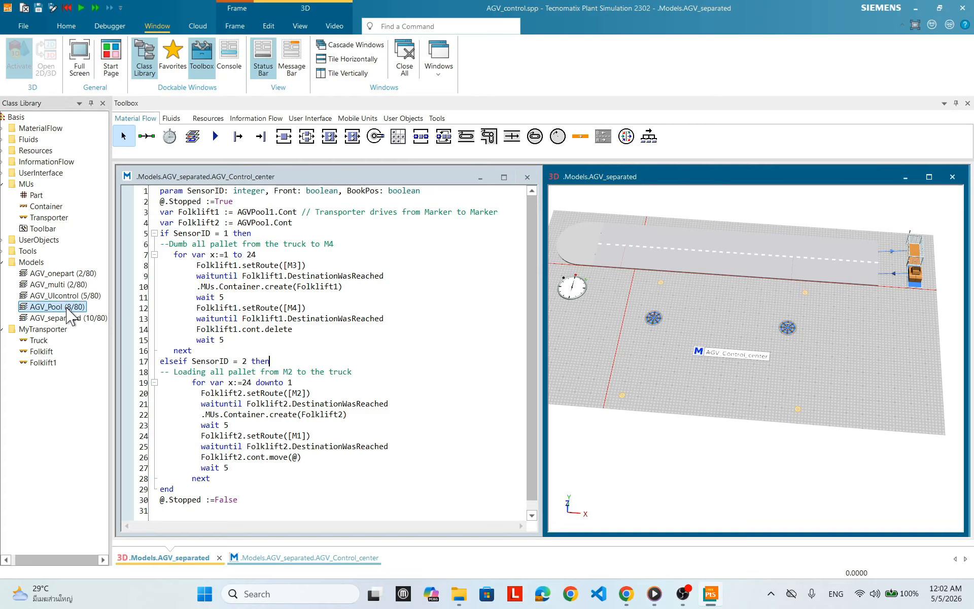
{"action": "double_click", "coordinate": [67, 308]}
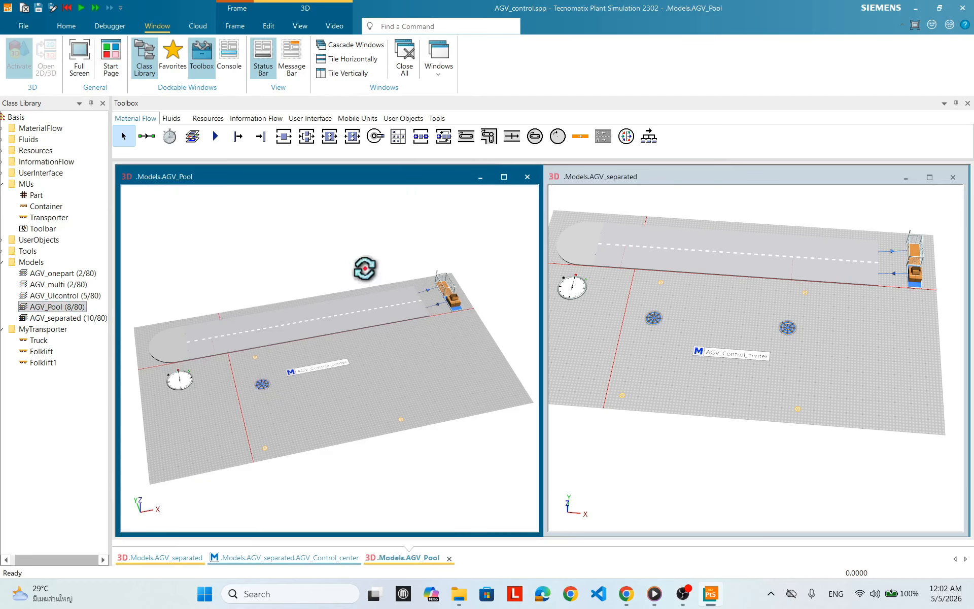
{"action": "left_click_drag", "start_coordinate": [365, 206], "coordinate": [402, 383]}
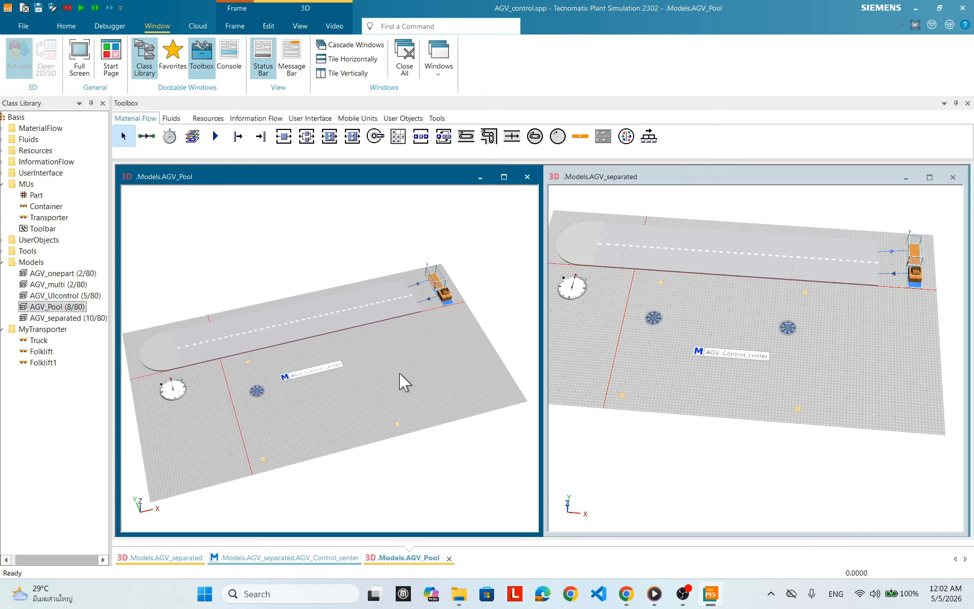
{"action": "left_click", "coordinate": [452, 299]}
{"action": "double_click", "coordinate": [448, 299]}
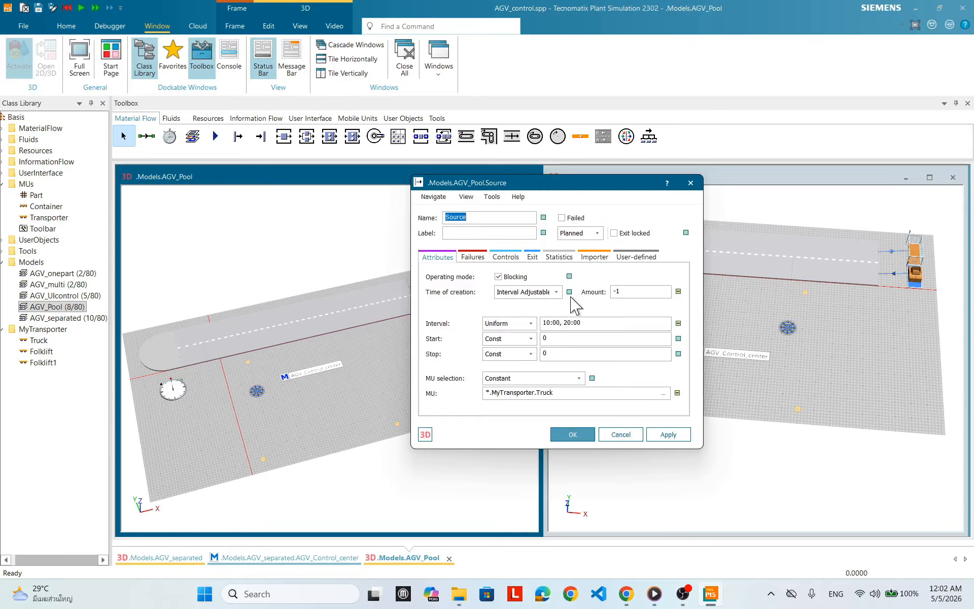
{"action": "left_click", "coordinate": [553, 323]}
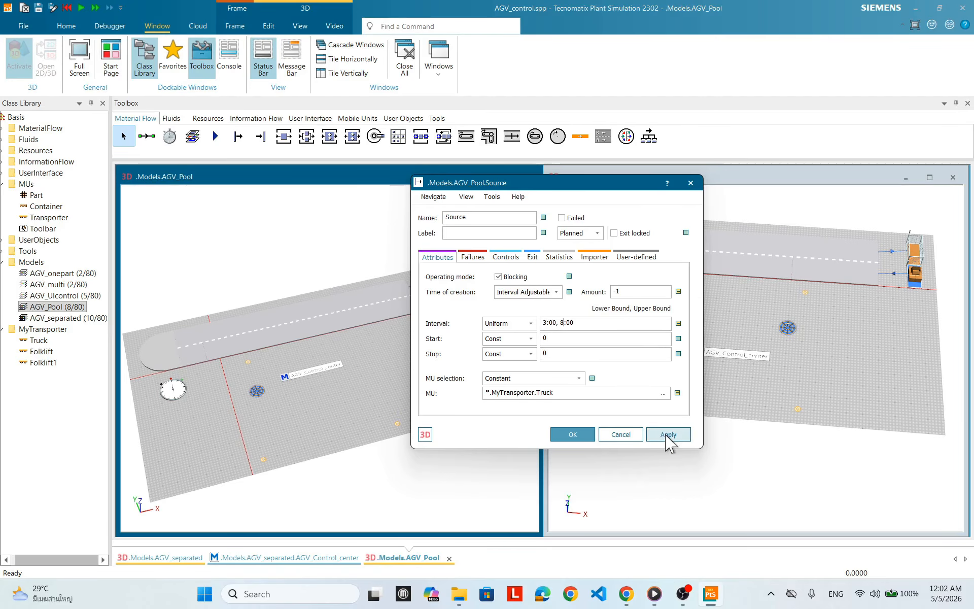
{"action": "left_click", "coordinate": [588, 434]}
{"action": "left_click", "coordinate": [897, 333]}
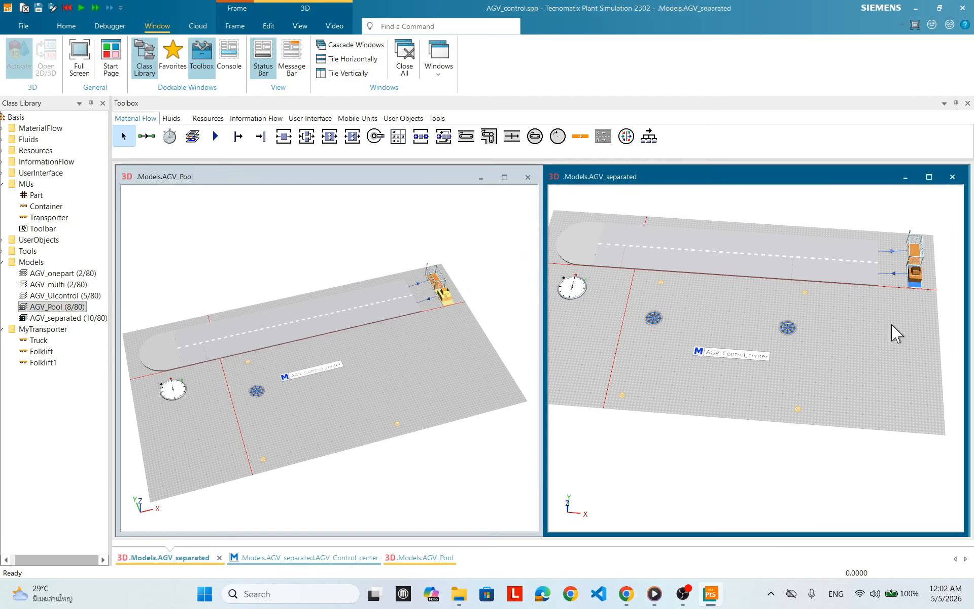
Step: Check the truck interval of AGV_separated's Source without changing it
{"action": "double_click", "coordinate": [915, 278]}
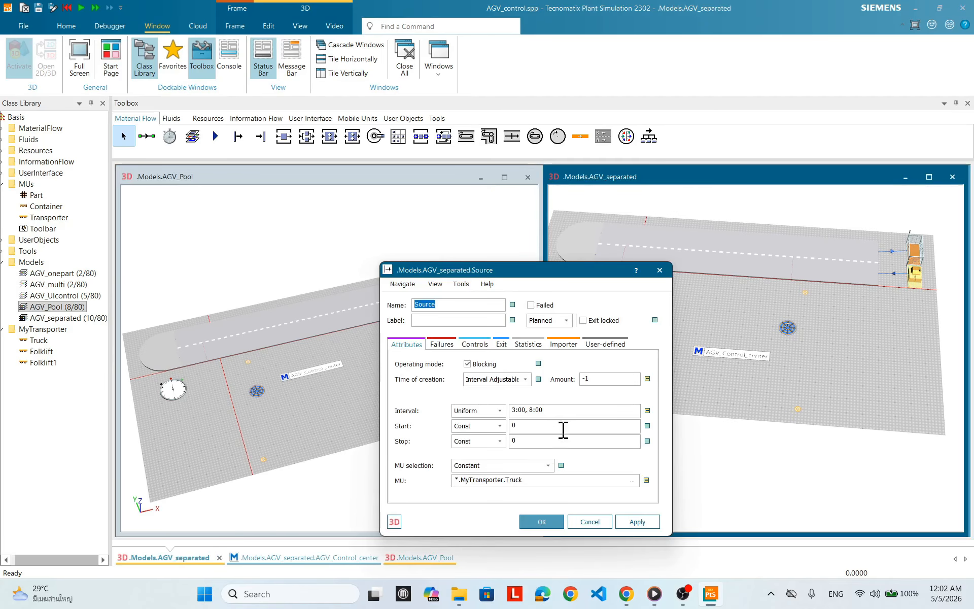
{"action": "left_click", "coordinate": [588, 523]}
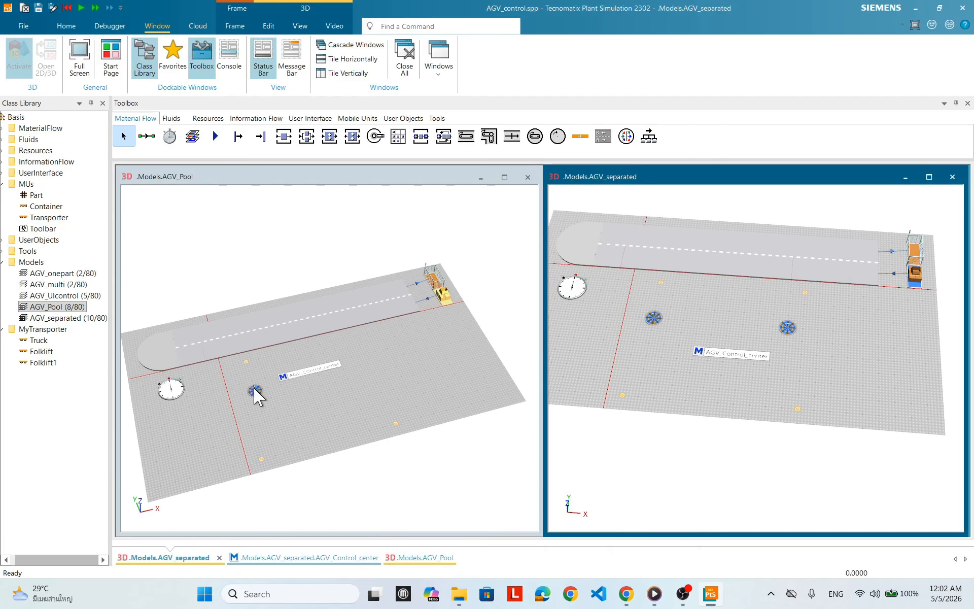
Step: Change AGV_Pool's AGV_Control_center method so the loops run 1 to 24 and 24 downto 1, apply the code and close it
{"action": "double_click", "coordinate": [323, 370]}
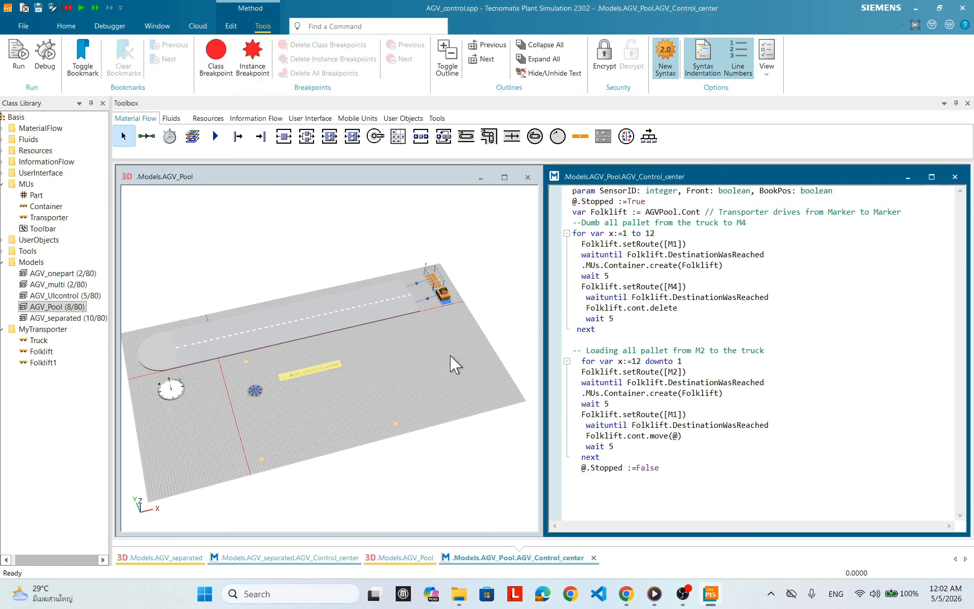
{"action": "left_click_drag", "start_coordinate": [693, 191], "coordinate": [288, 239]}
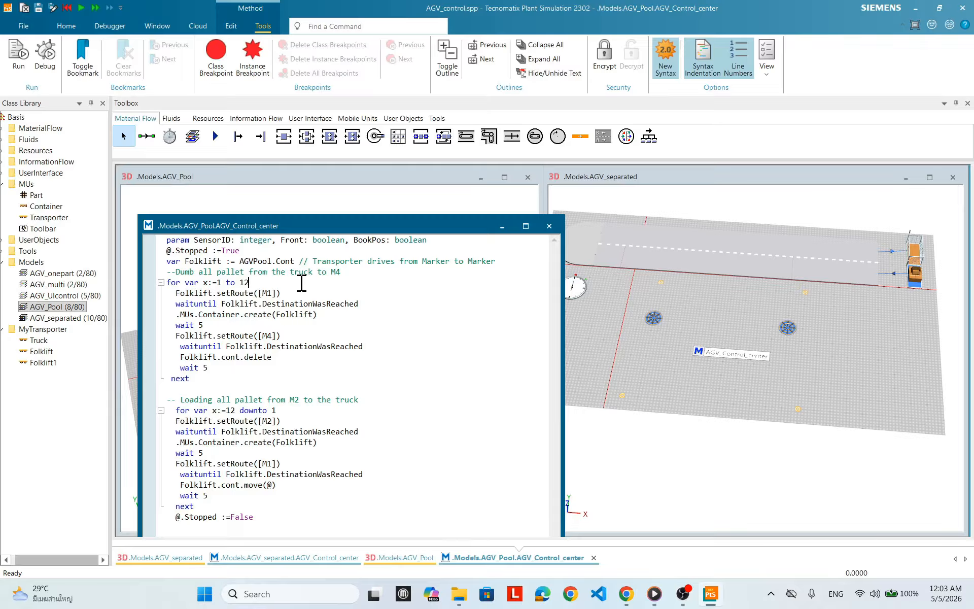
{"action": "key", "text": "BackSpace"}
{"action": "key", "text": "BackSpace"}
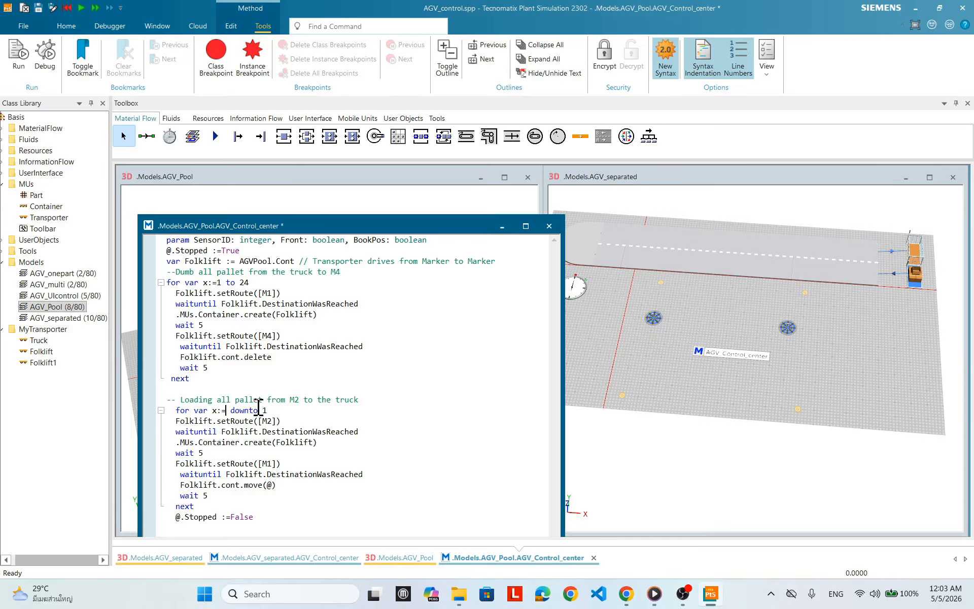
{"action": "right_click", "coordinate": [431, 322]}
{"action": "left_click", "coordinate": [564, 304]}
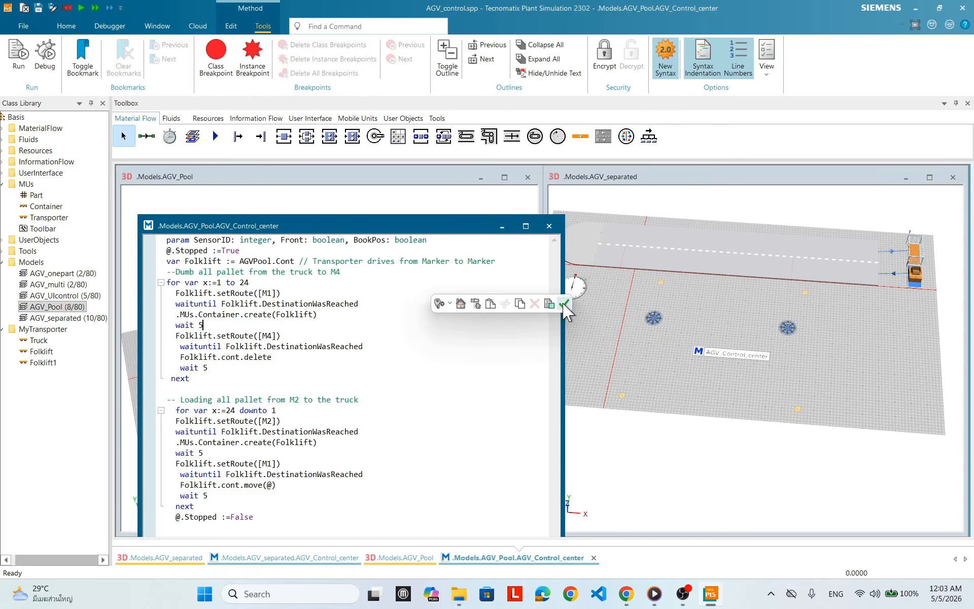
{"action": "left_click", "coordinate": [549, 226]}
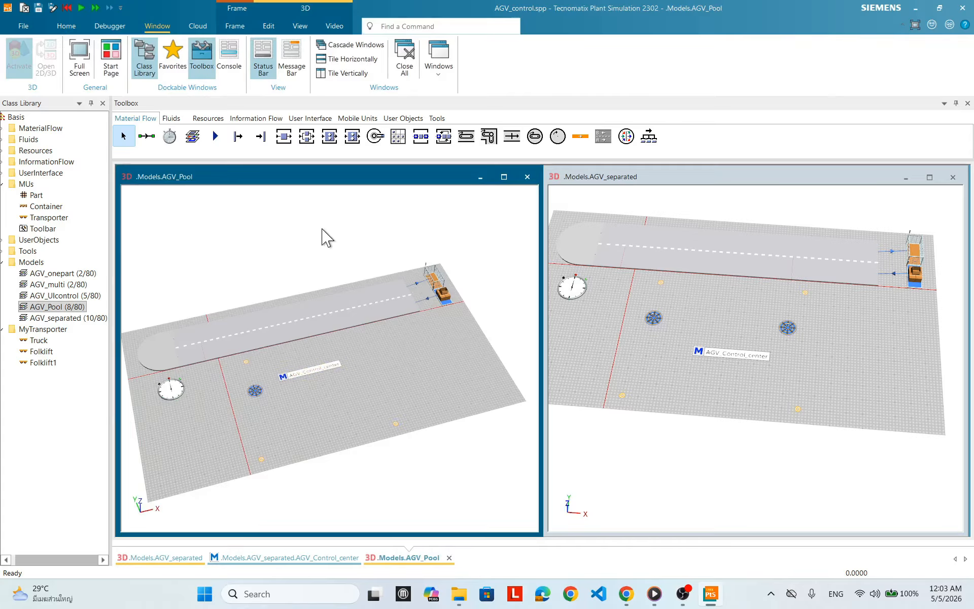
Step: Place a Display object in AGV_Pool at the end of the truck lane, beside the Source and Drain
{"action": "right_click", "coordinate": [359, 225]}
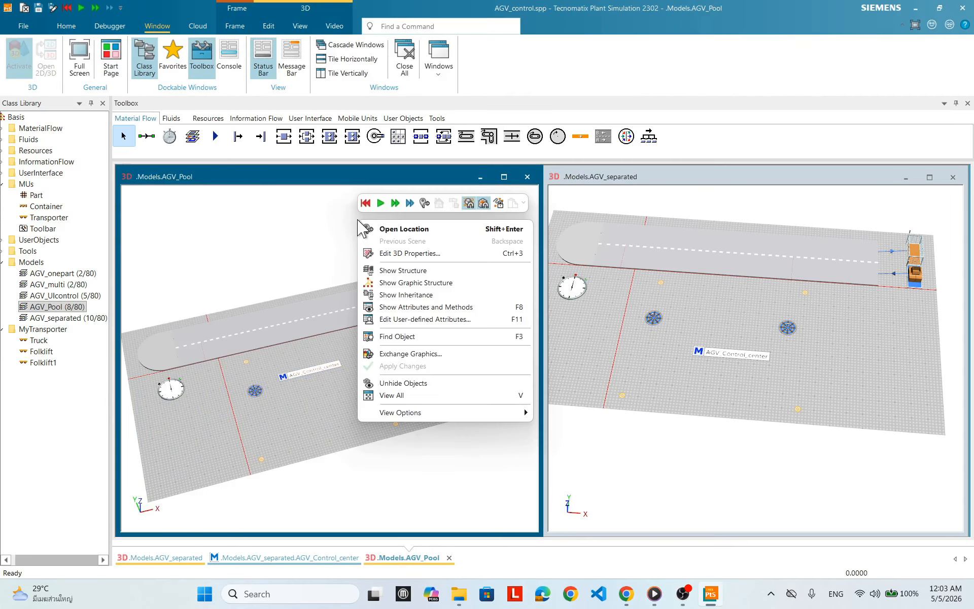
{"action": "left_click", "coordinate": [321, 369]}
{"action": "left_click_drag", "start_coordinate": [321, 370], "coordinate": [474, 346]}
{"action": "scroll", "coordinate": [470, 338], "scroll_direction": "up", "scroll_amount": 2}
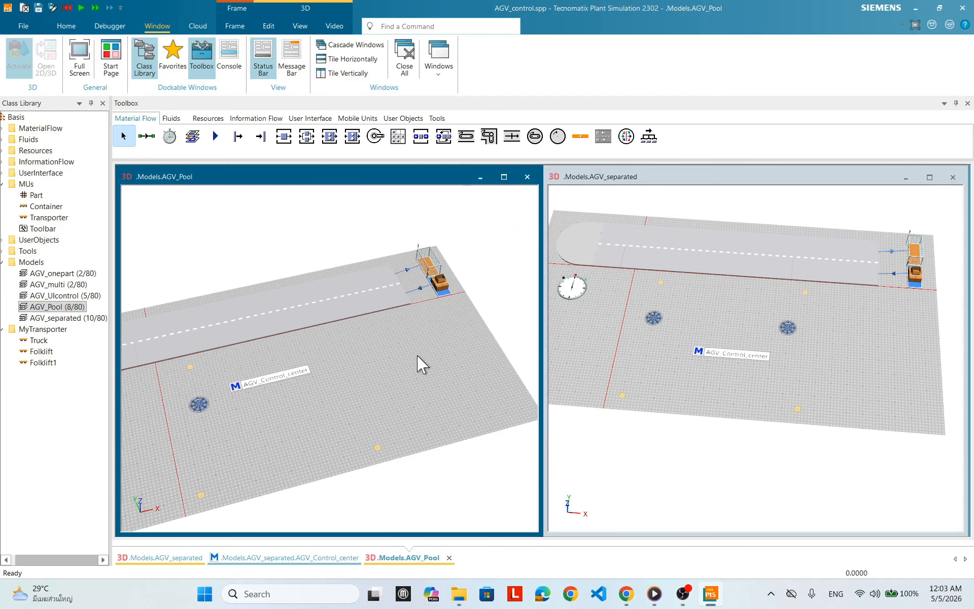
{"action": "left_click_drag", "start_coordinate": [415, 355], "coordinate": [414, 371]}
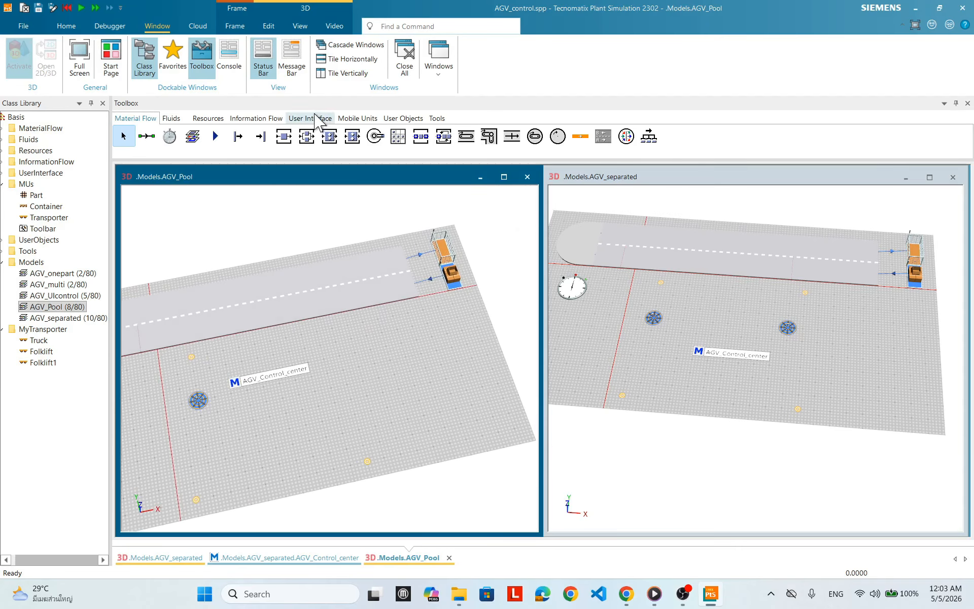
{"action": "left_click", "coordinate": [314, 119]}
{"action": "left_click_drag", "start_coordinate": [393, 229], "coordinate": [425, 267]}
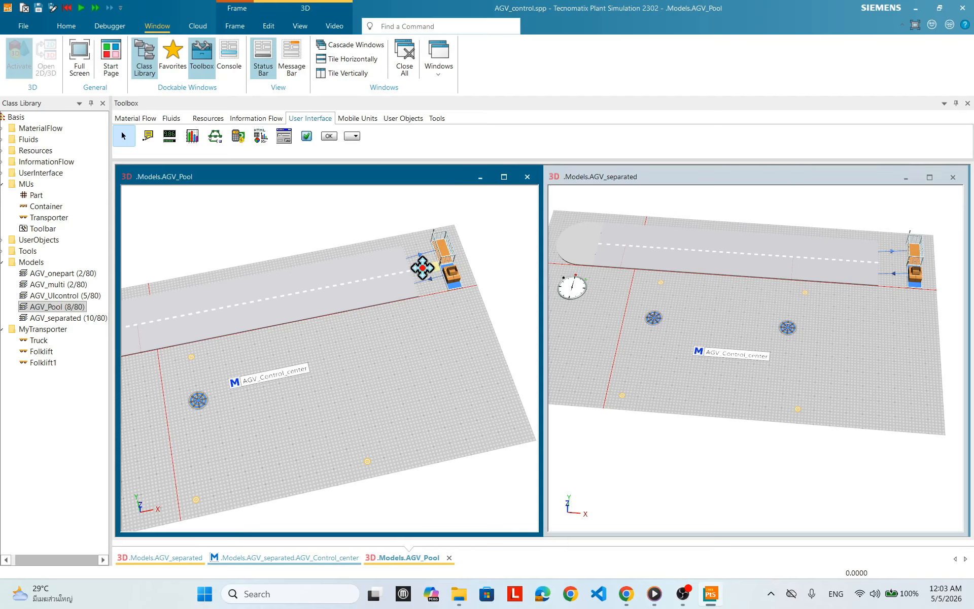
{"action": "scroll", "coordinate": [469, 284], "scroll_direction": "up", "scroll_amount": 5}
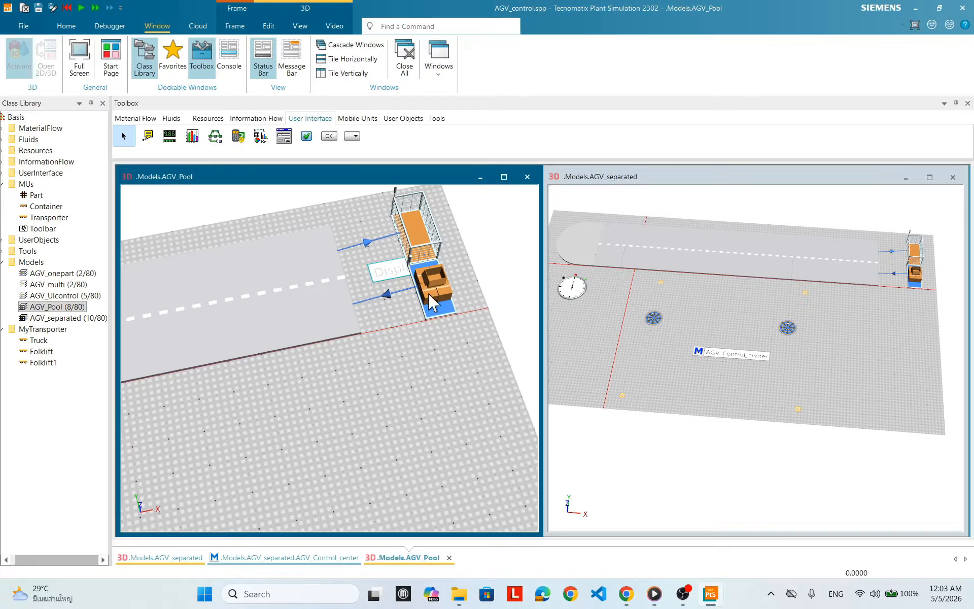
{"action": "scroll", "coordinate": [425, 319], "scroll_direction": "down", "scroll_amount": 5}
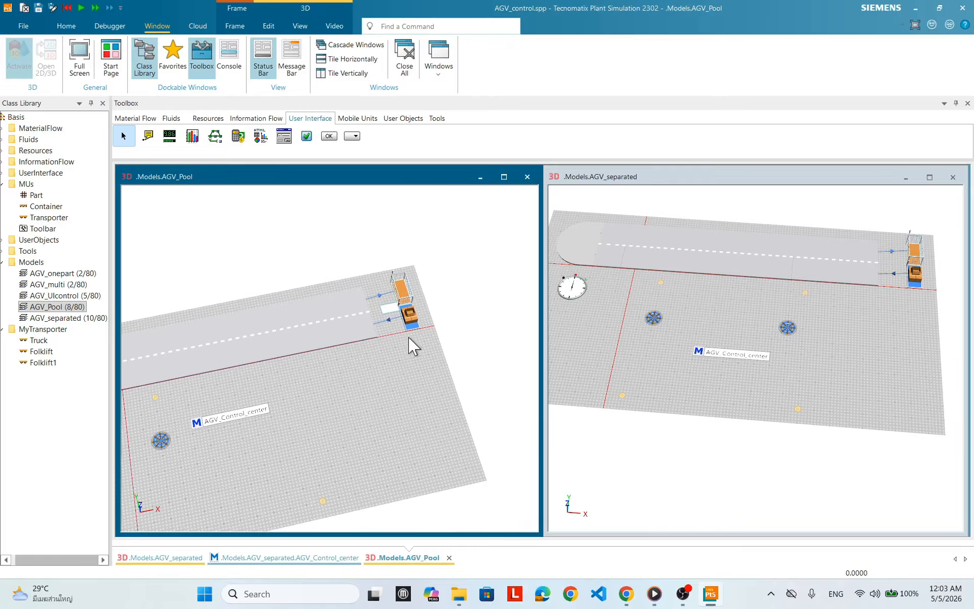
{"action": "left_click_drag", "start_coordinate": [387, 363], "coordinate": [528, 326]}
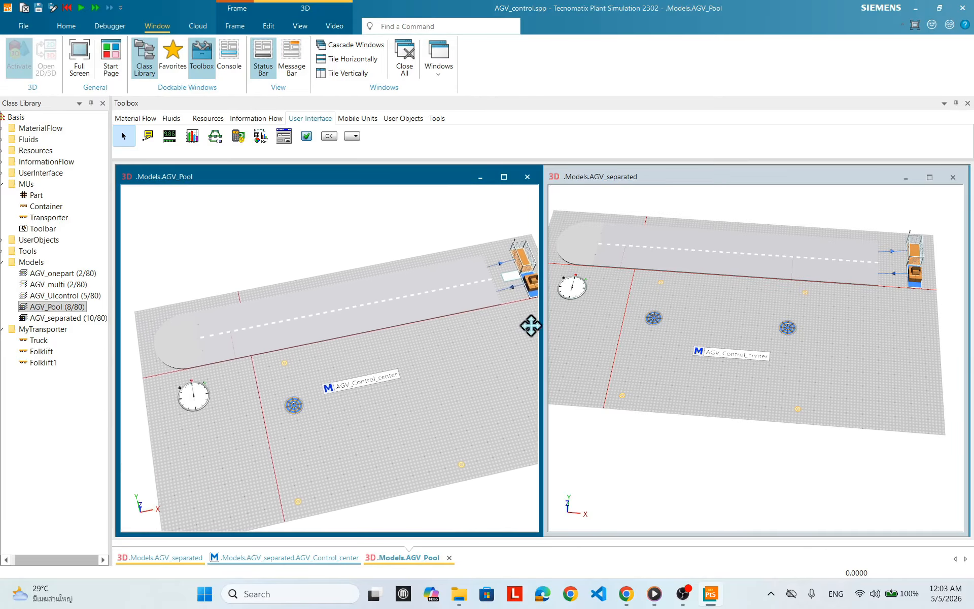
{"action": "scroll", "coordinate": [346, 353], "scroll_direction": "up", "scroll_amount": 5}
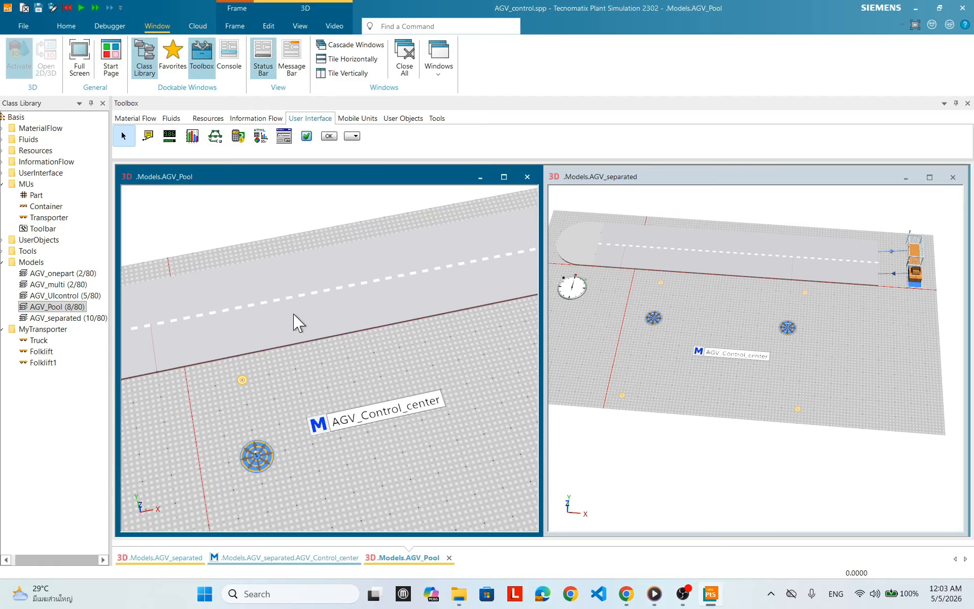
{"action": "scroll", "coordinate": [395, 341], "scroll_direction": "down", "scroll_amount": 2}
{"action": "scroll", "coordinate": [410, 349], "scroll_direction": "down", "scroll_amount": 1}
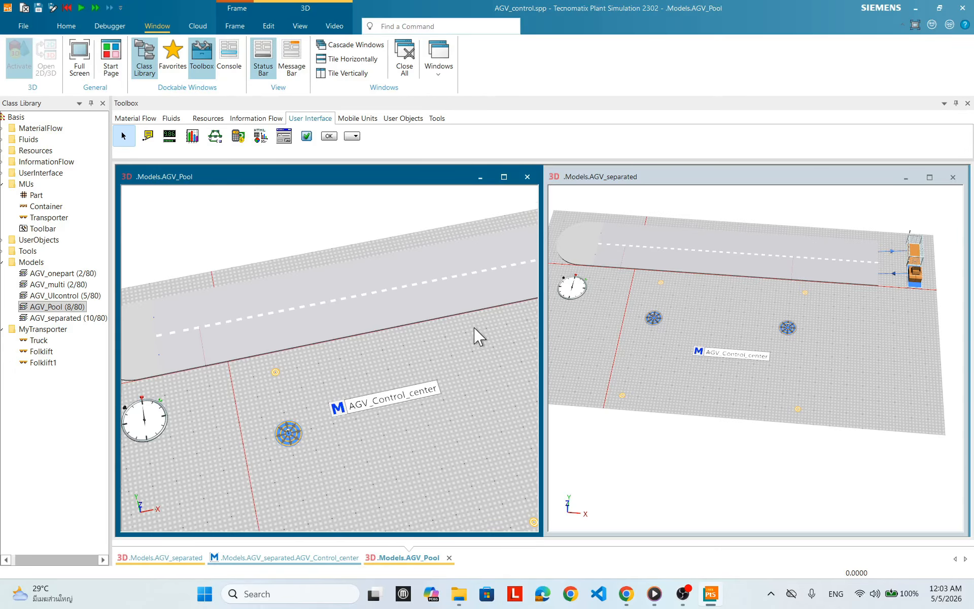
{"action": "scroll", "coordinate": [479, 331], "scroll_direction": "down", "scroll_amount": 2}
{"action": "scroll", "coordinate": [482, 344], "scroll_direction": "down", "scroll_amount": 3}
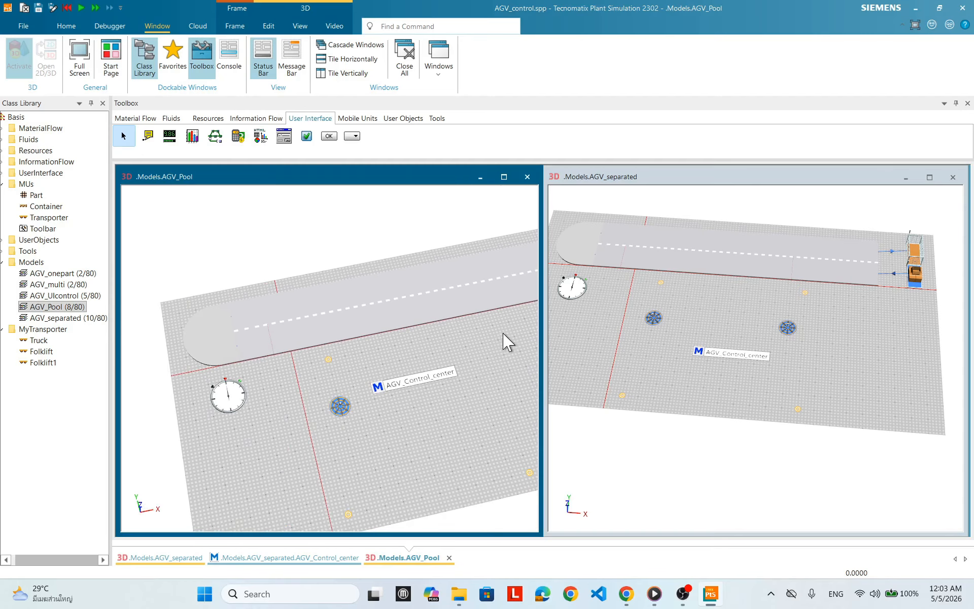
{"action": "left_click_drag", "start_coordinate": [507, 342], "coordinate": [372, 378]}
{"action": "scroll", "coordinate": [373, 377], "scroll_direction": "up", "scroll_amount": 5}
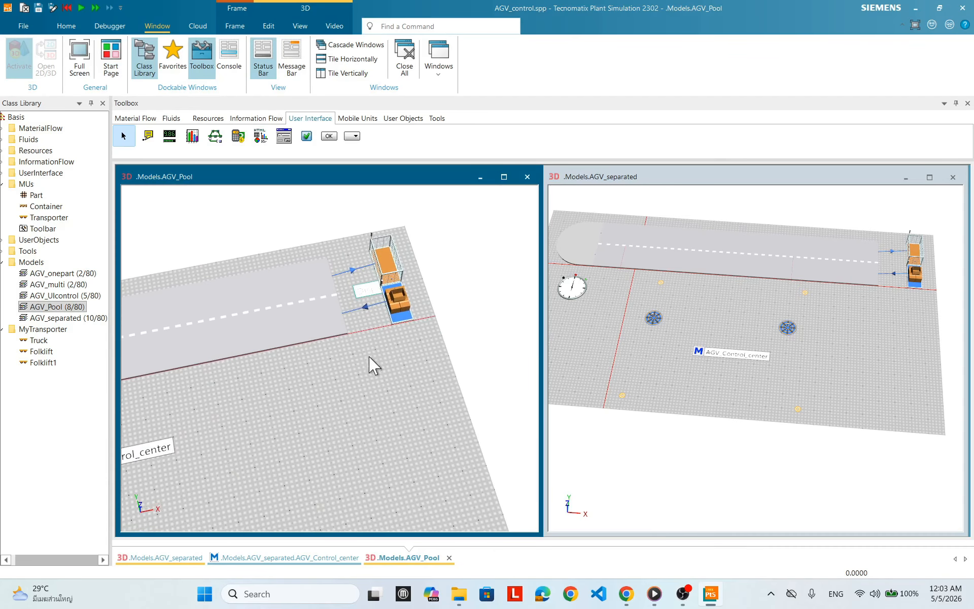
{"action": "scroll", "coordinate": [369, 354], "scroll_direction": "up", "scroll_amount": 2}
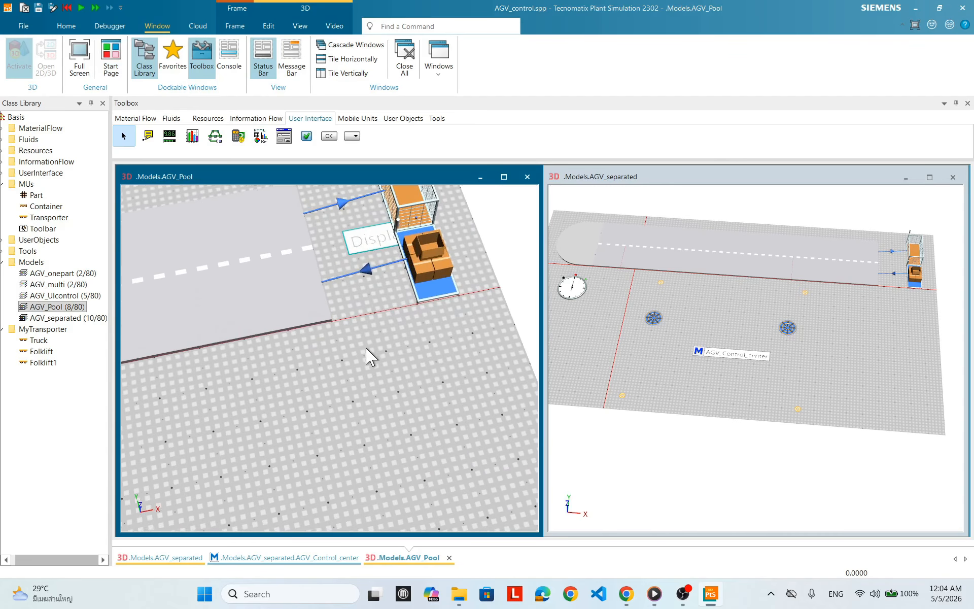
{"action": "scroll", "coordinate": [369, 355], "scroll_direction": "down", "scroll_amount": 3}
{"action": "scroll", "coordinate": [234, 445], "scroll_direction": "up", "scroll_amount": 3}
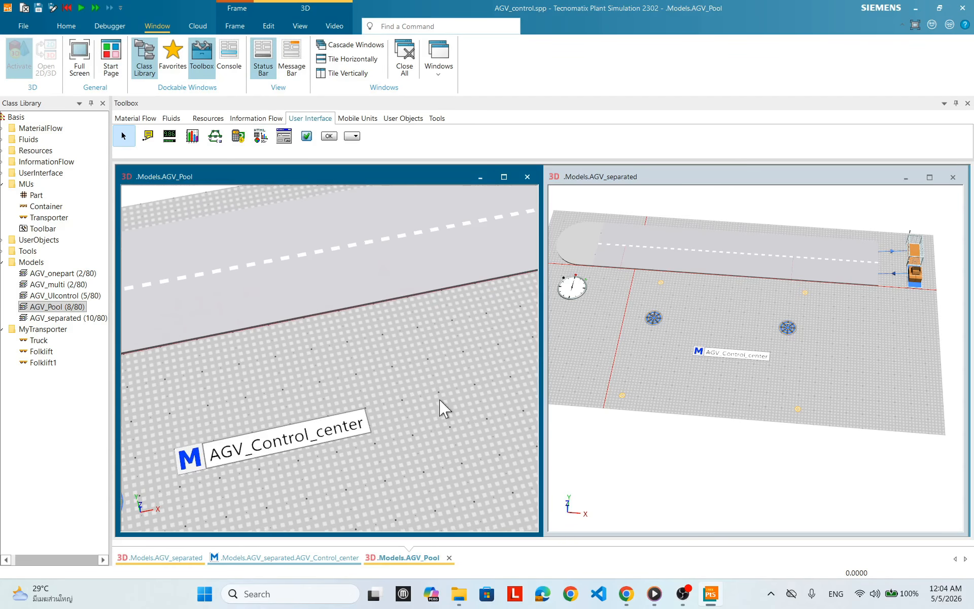
Step: Set the simulation end time in AGV_Pool's event controller to 8:00:00 and apply it
{"action": "scroll", "coordinate": [445, 408], "scroll_direction": "down", "scroll_amount": 5}
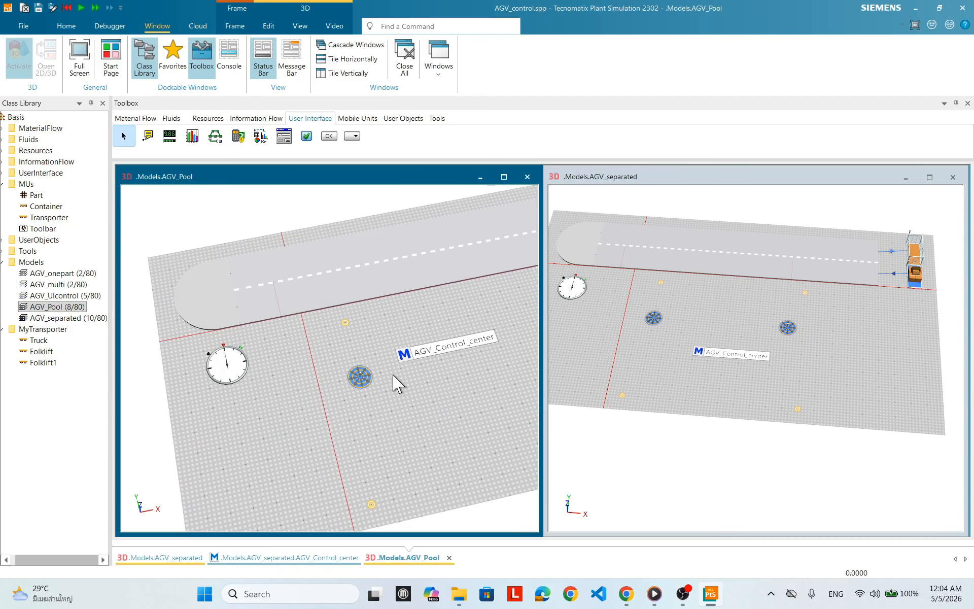
{"action": "double_click", "coordinate": [223, 363]}
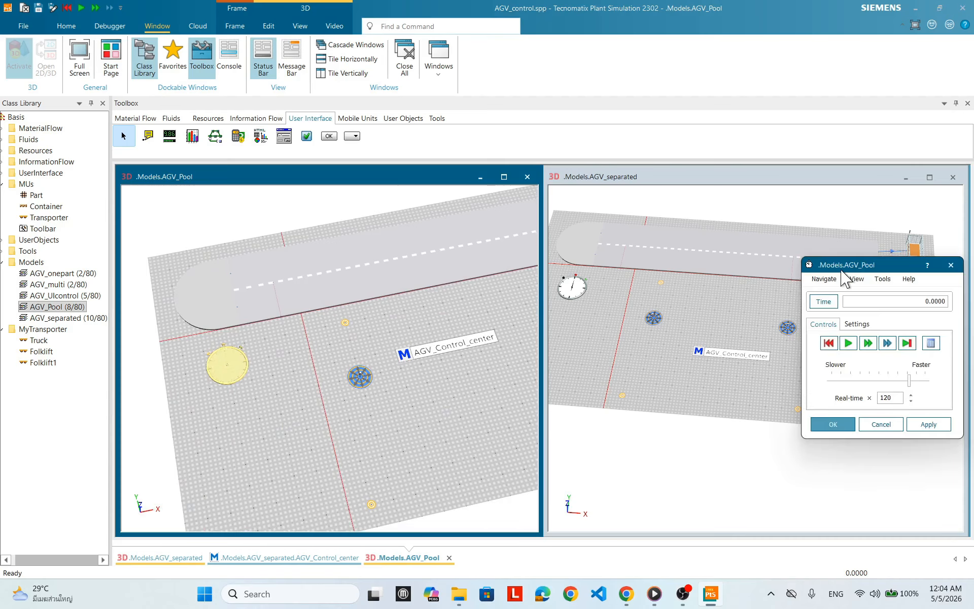
{"action": "left_click_drag", "start_coordinate": [842, 272], "coordinate": [293, 306]}
{"action": "left_click", "coordinate": [308, 358]}
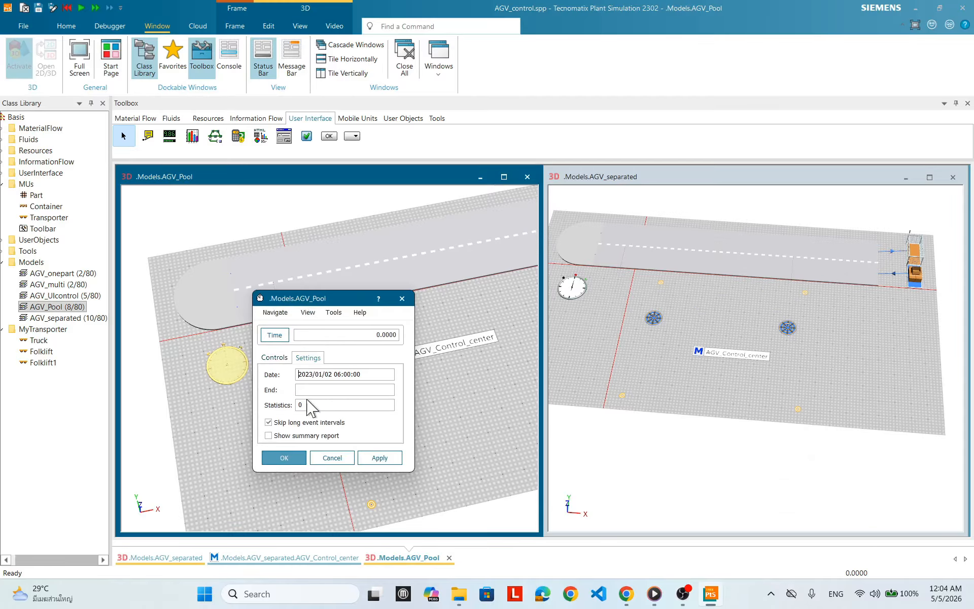
{"action": "left_click", "coordinate": [380, 458]}
{"action": "left_click", "coordinate": [294, 458]}
Step: Place a Display between the Source and Drain in AGV_separated and link both models' Displays to their Drains
{"action": "left_click_drag", "start_coordinate": [421, 361], "coordinate": [200, 402]}
{"action": "left_click", "coordinate": [850, 376]}
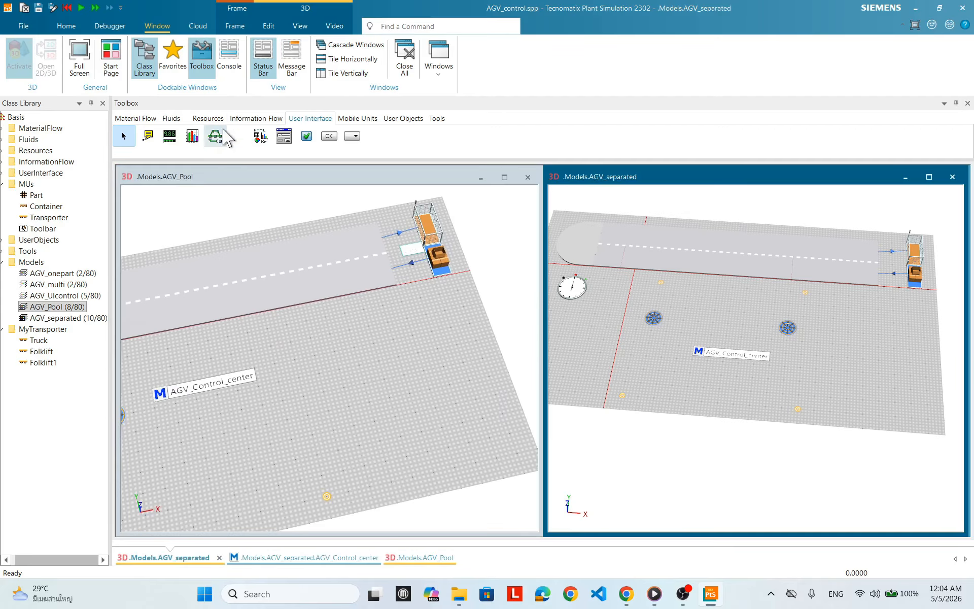
{"action": "mouse_move", "coordinate": [495, 208]}
{"action": "left_mouse_down"}
{"action": "mouse_move", "coordinate": [880, 250]}
{"action": "mouse_move", "coordinate": [891, 272]}
{"action": "mouse_move", "coordinate": [926, 261]}
{"action": "mouse_move", "coordinate": [911, 246]}
{"action": "mouse_move", "coordinate": [911, 270]}
{"action": "left_mouse_up"}
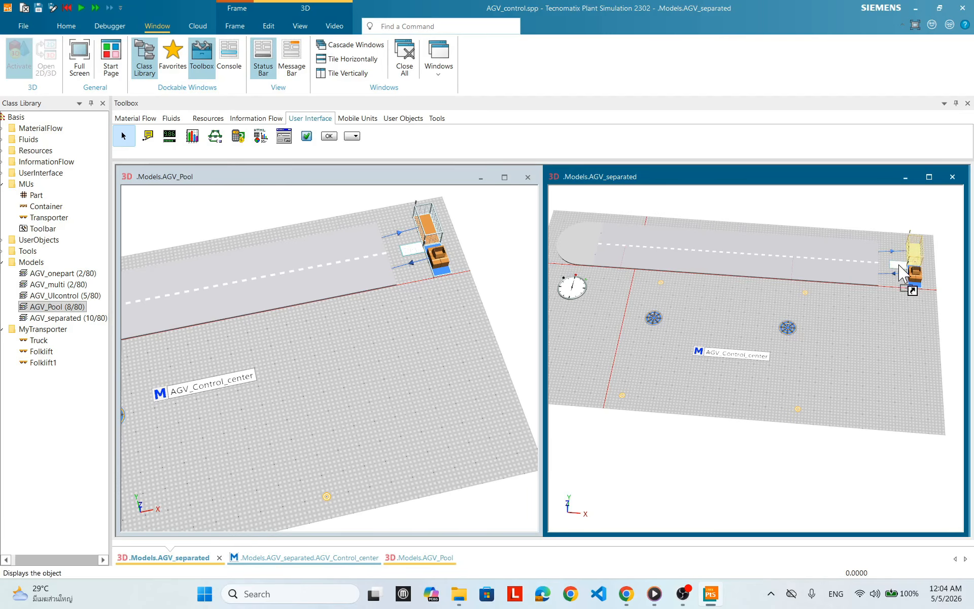
{"action": "left_click", "coordinate": [381, 279]}
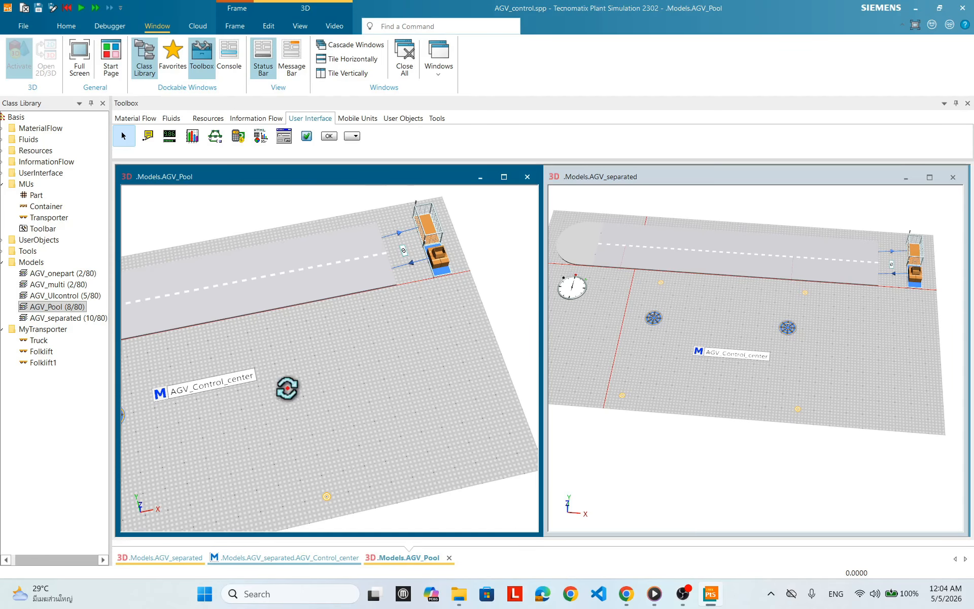
Step: Run AGV_Pool to its end time at a real-time factor of 10000 and read the truck count on its Display
{"action": "left_click_drag", "start_coordinate": [327, 397], "coordinate": [445, 341]}
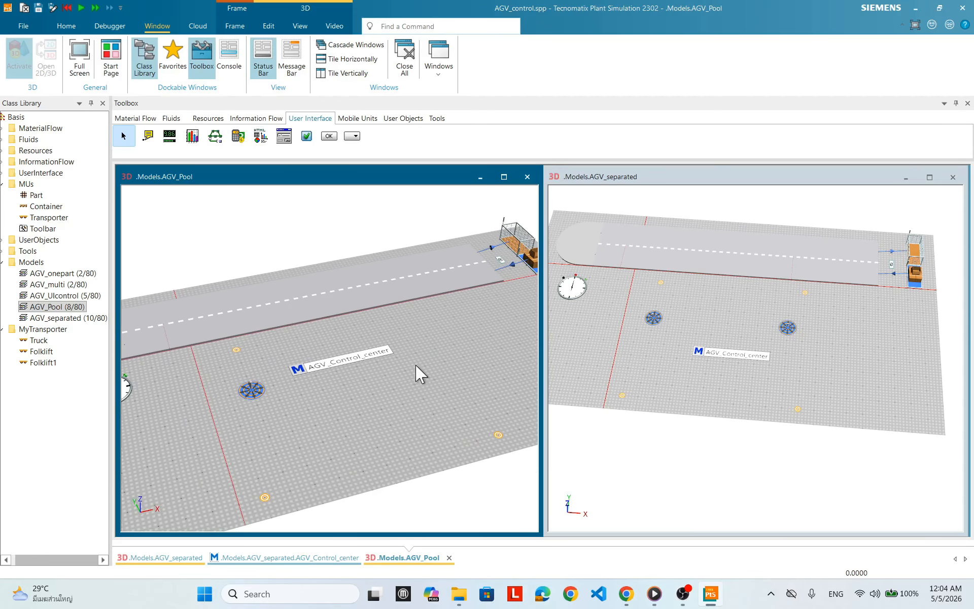
{"action": "right_click", "coordinate": [429, 330]}
{"action": "left_click", "coordinate": [451, 317]}
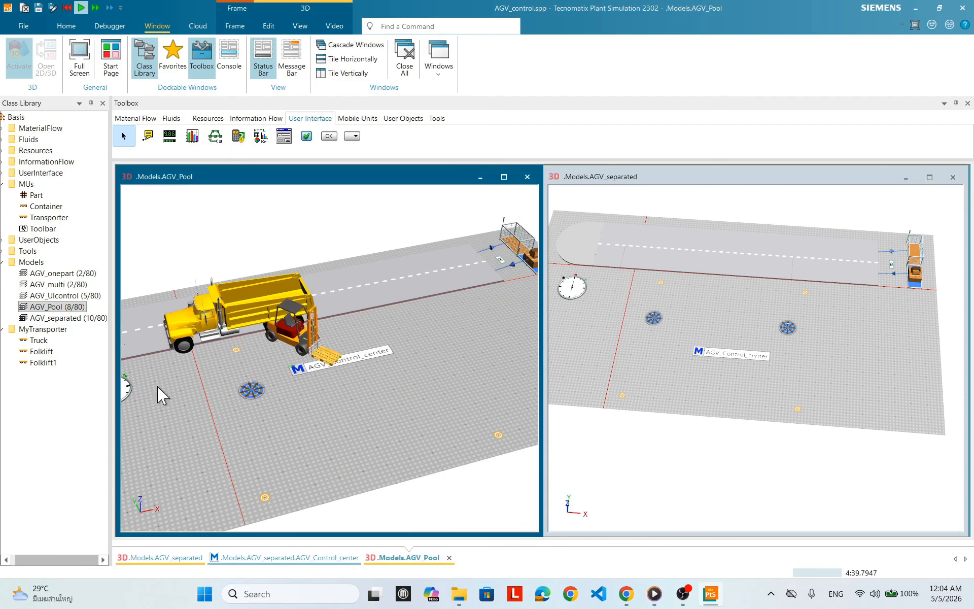
{"action": "double_click", "coordinate": [127, 391]}
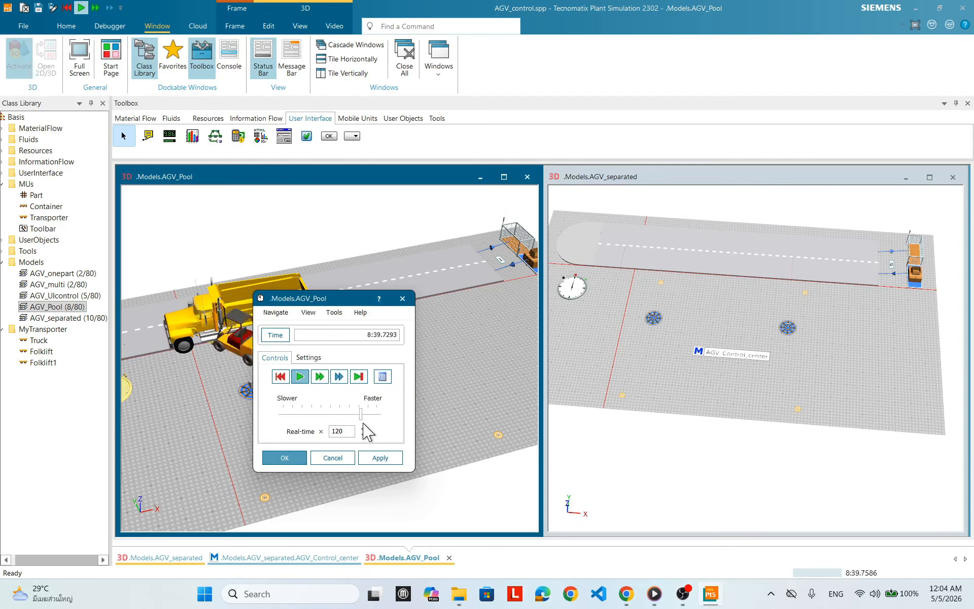
{"action": "left_click_drag", "start_coordinate": [362, 415], "coordinate": [384, 420]}
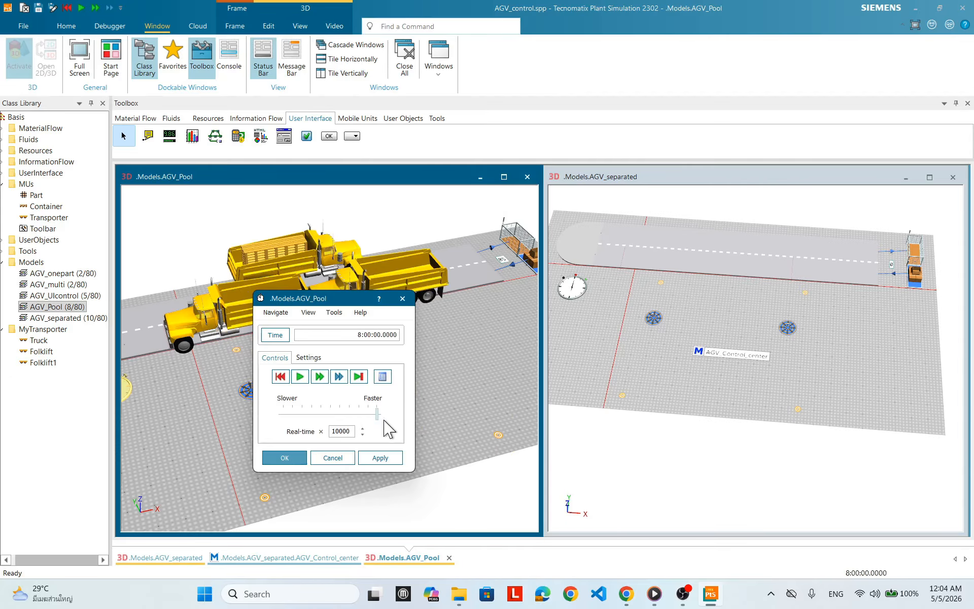
{"action": "left_click", "coordinate": [304, 458]}
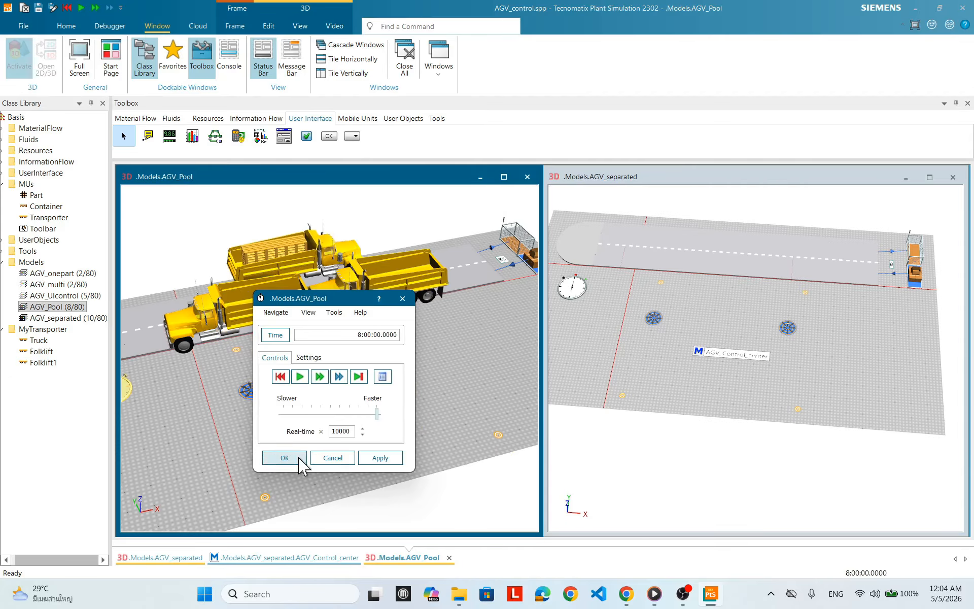
{"action": "left_click", "coordinate": [277, 458]}
{"action": "scroll", "coordinate": [378, 315], "scroll_direction": "up", "scroll_amount": 5}
{"action": "scroll", "coordinate": [444, 317], "scroll_direction": "down", "scroll_amount": 3}
{"action": "left_click_drag", "start_coordinate": [444, 317], "coordinate": [265, 376]}
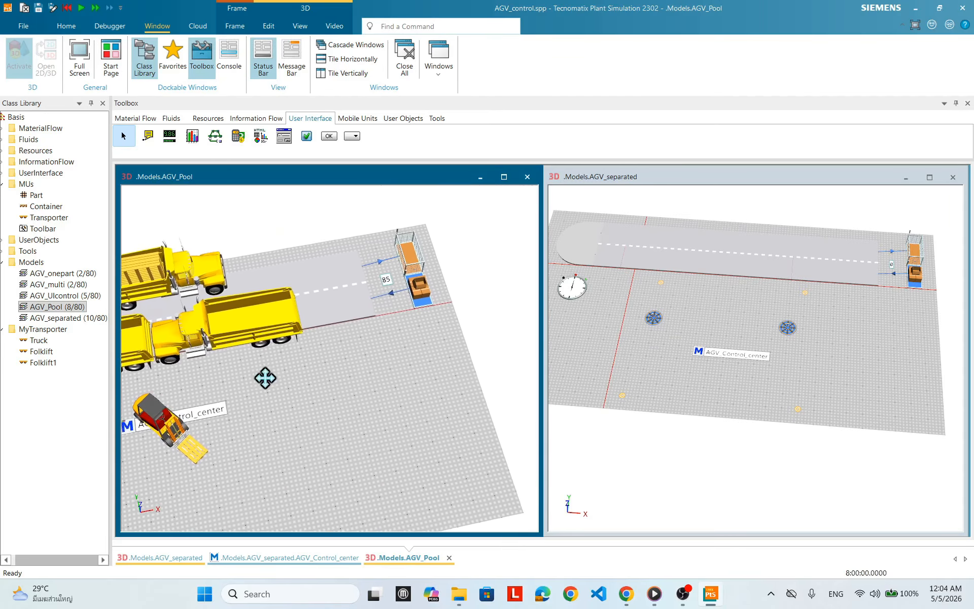
{"action": "scroll", "coordinate": [391, 298], "scroll_direction": "up", "scroll_amount": 4}
{"action": "scroll", "coordinate": [391, 285], "scroll_direction": "down", "scroll_amount": 3}
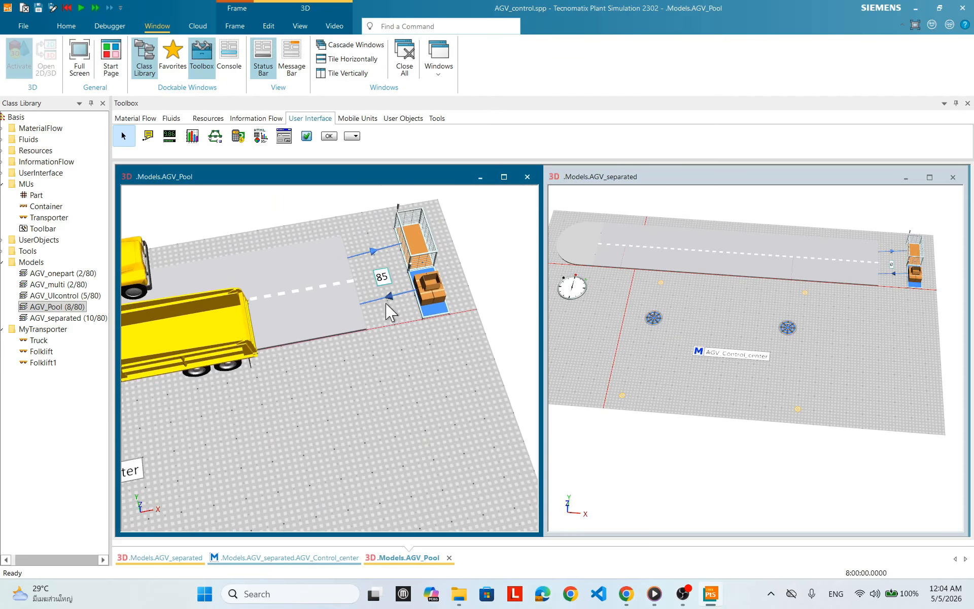
{"action": "left_click", "coordinate": [866, 343]}
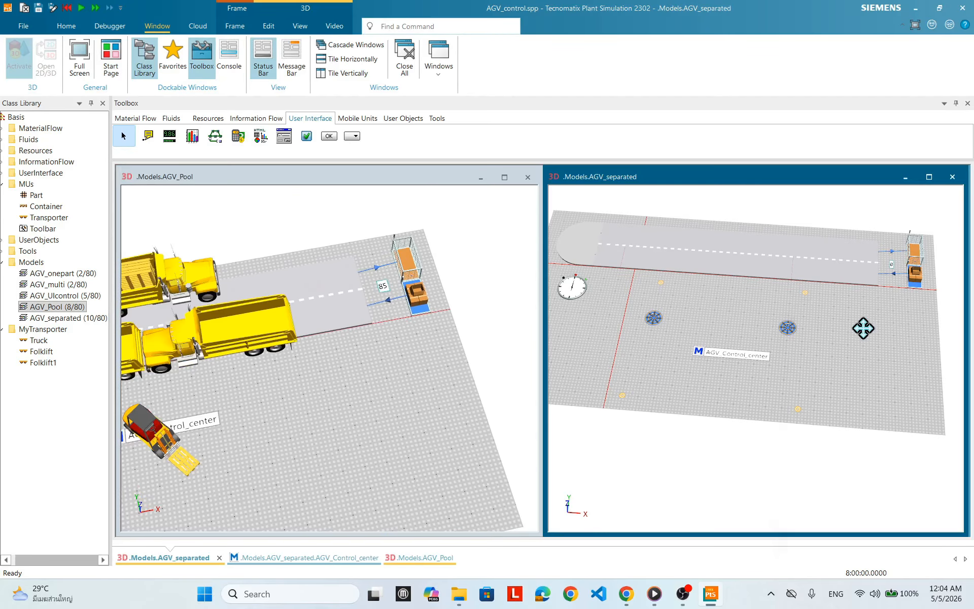
{"action": "right_click", "coordinate": [864, 330]}
{"action": "key", "text": "Escape"}
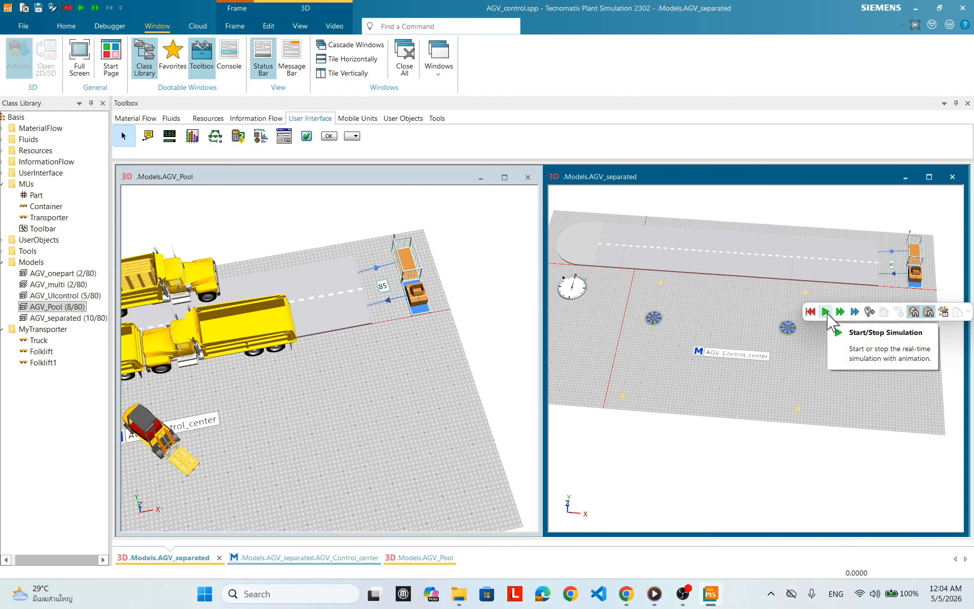
{"action": "left_click", "coordinate": [826, 315]}
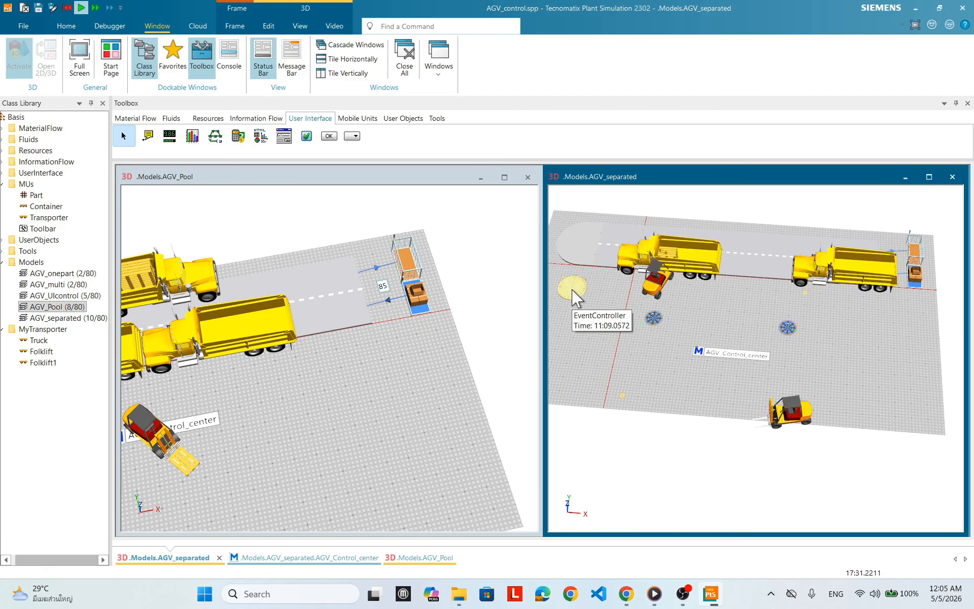
{"action": "double_click", "coordinate": [574, 287]}
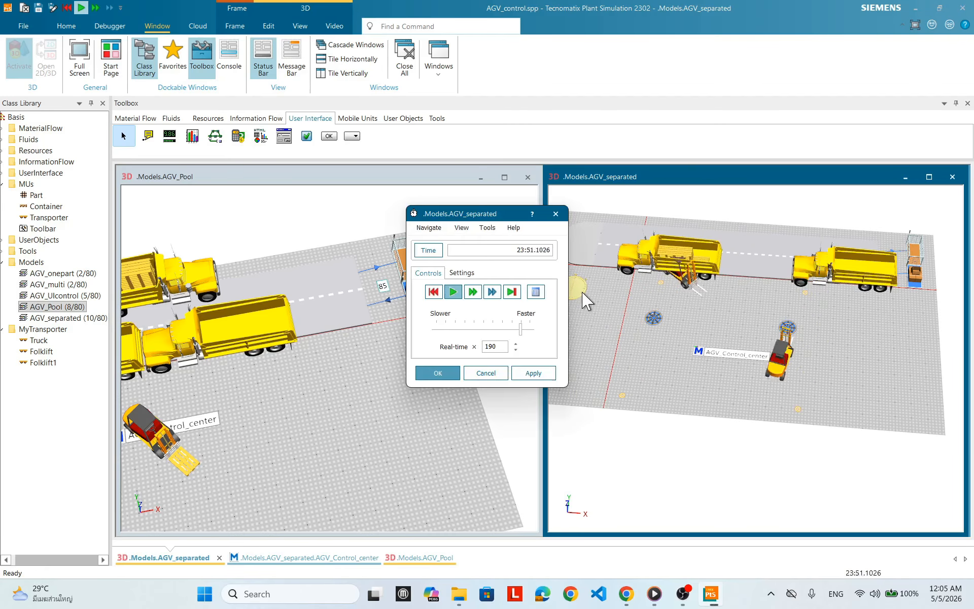
{"action": "left_click", "coordinate": [486, 372]}
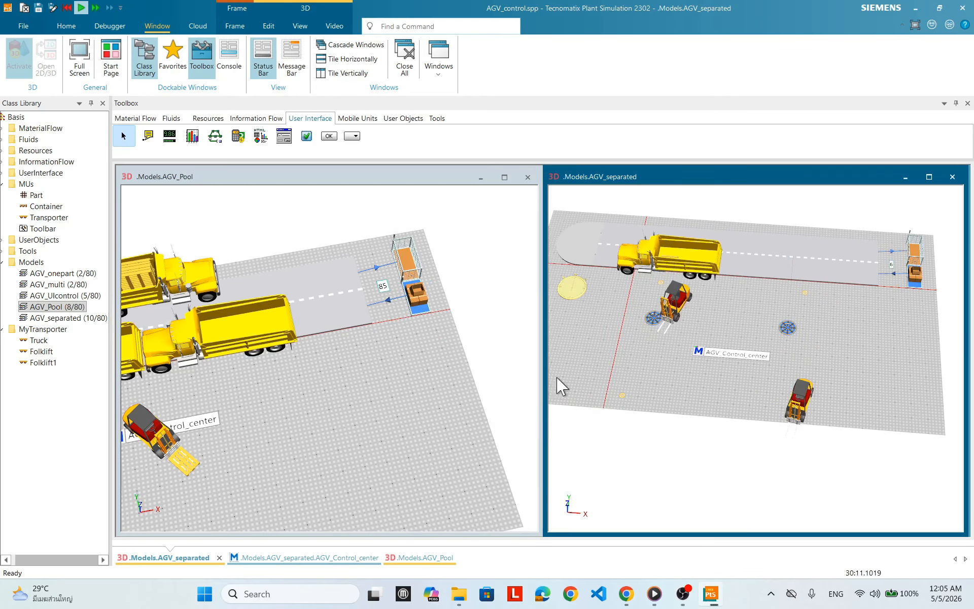
{"action": "right_click", "coordinate": [887, 337]}
{"action": "left_click", "coordinate": [809, 314]}
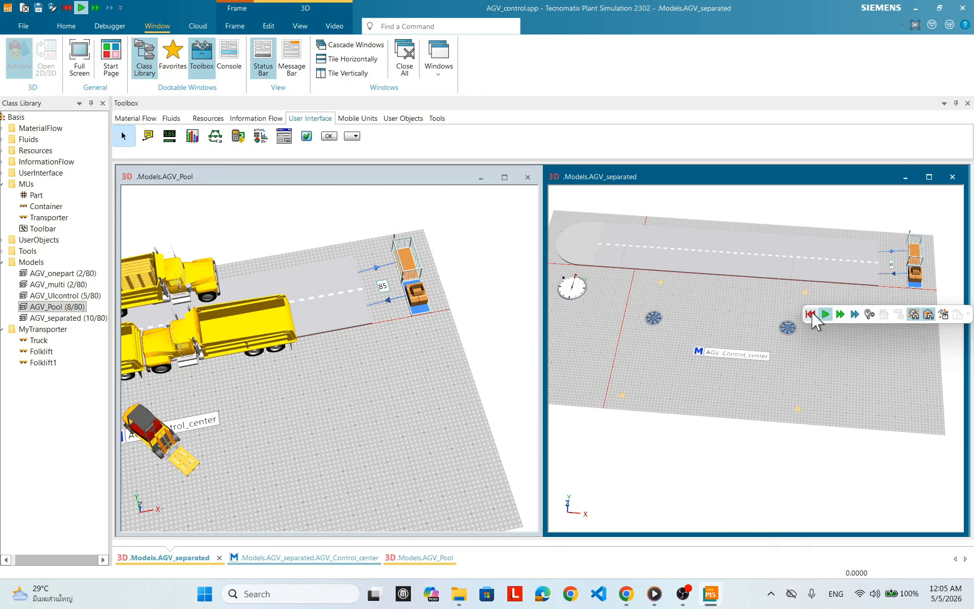
Step: Set the simulation end time in AGV_separated's event controller to 8:00:00 and apply it
{"action": "double_click", "coordinate": [573, 288]}
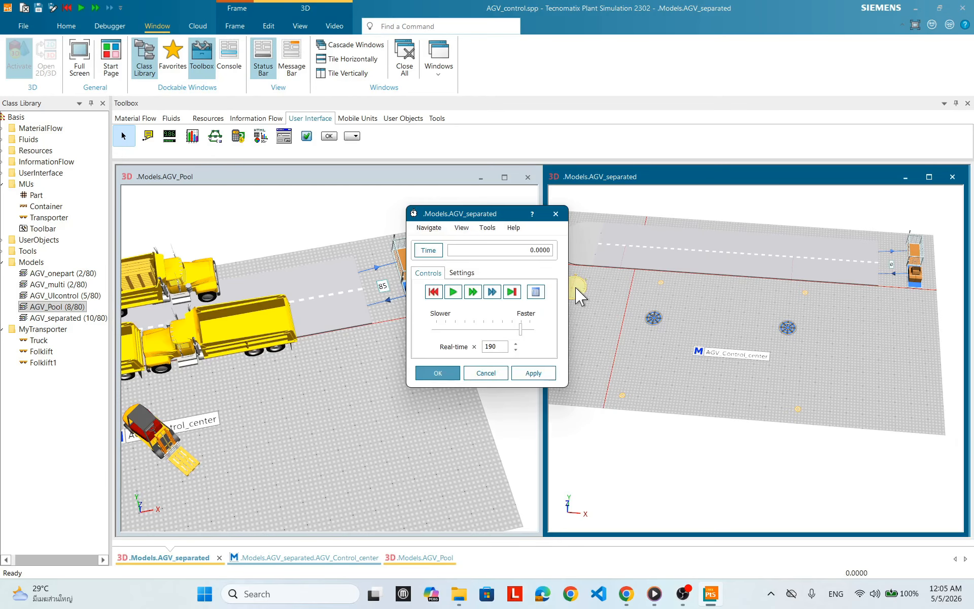
{"action": "left_click", "coordinate": [461, 273]}
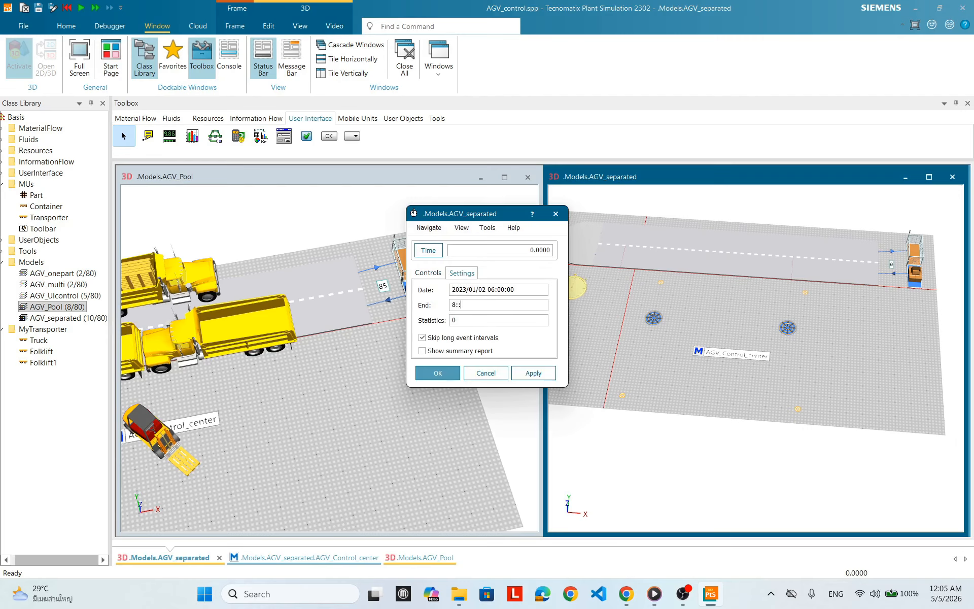
{"action": "left_click", "coordinate": [534, 373]}
{"action": "left_click", "coordinate": [436, 373]}
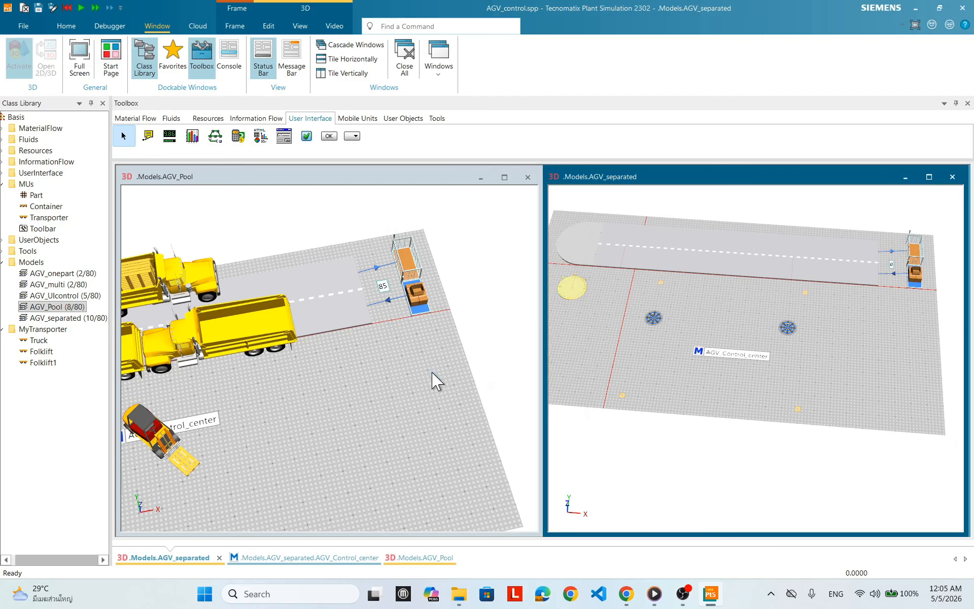
Step: Run AGV_separated to its end time at a real-time factor of 10000 and read the truck count on its Display
{"action": "right_click", "coordinate": [831, 297]}
{"action": "key", "text": "Escape"}
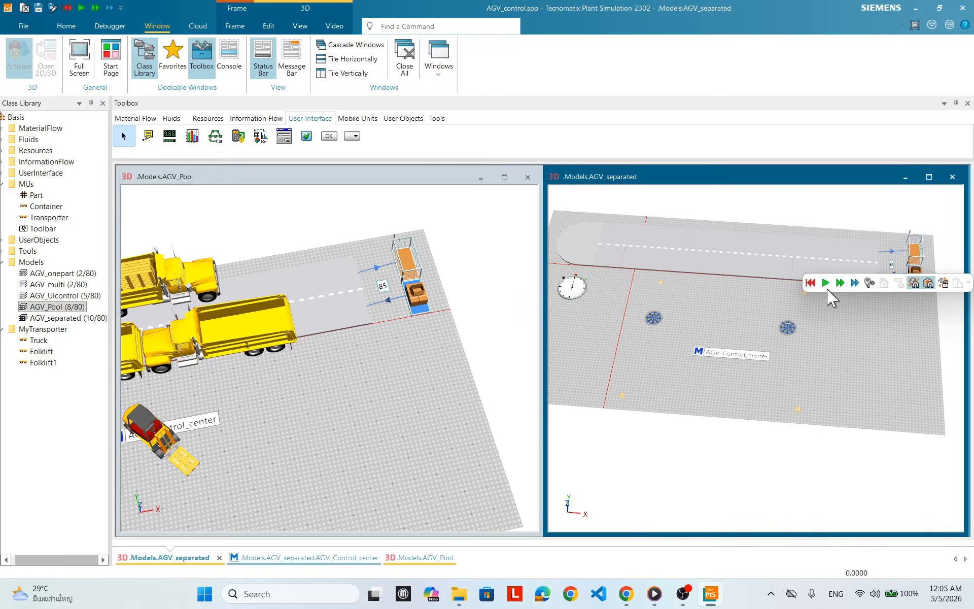
{"action": "left_click", "coordinate": [825, 283]}
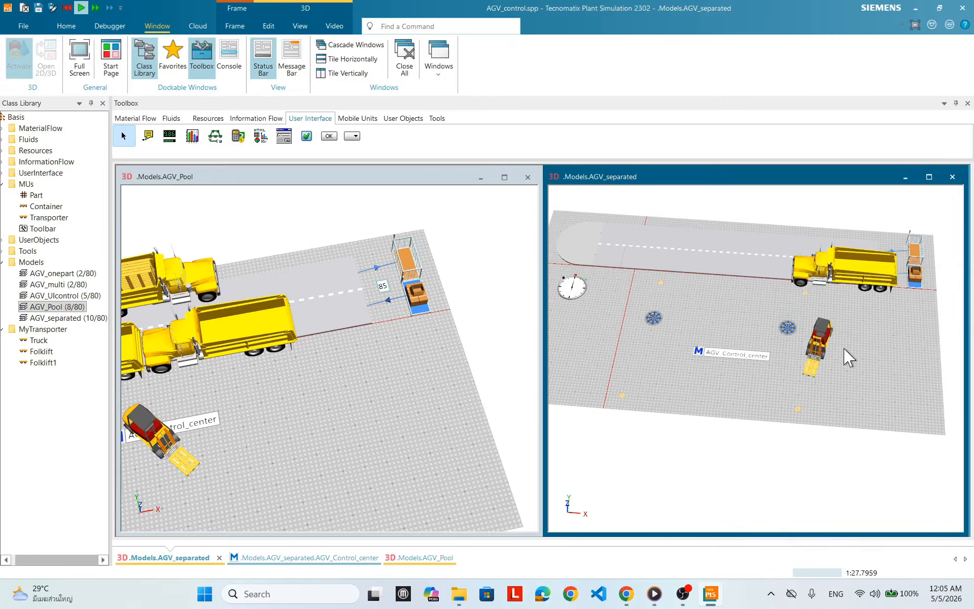
{"action": "double_click", "coordinate": [573, 288]}
{"action": "left_click_drag", "start_coordinate": [520, 329], "coordinate": [530, 329]}
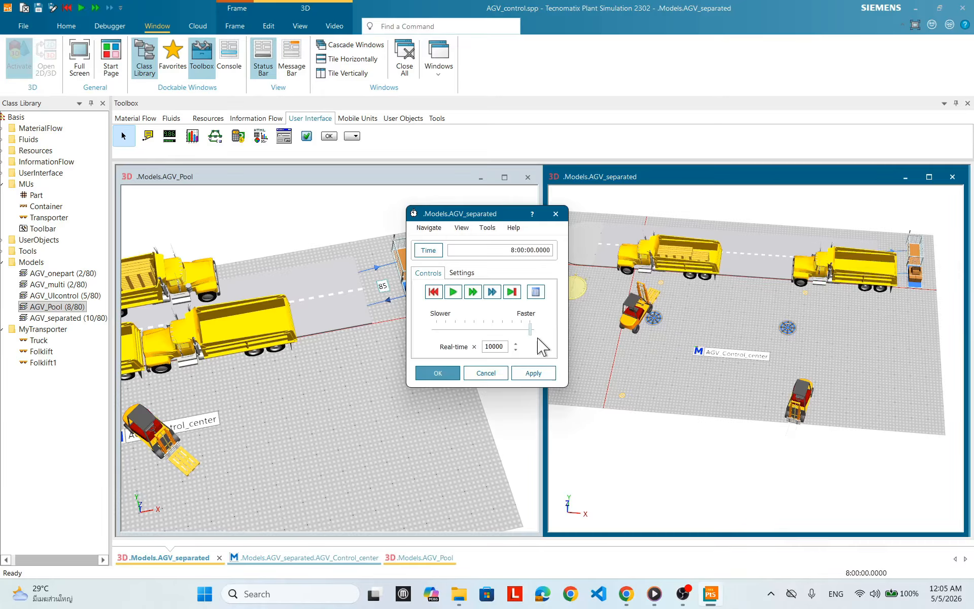
{"action": "left_click_drag", "start_coordinate": [780, 305], "coordinate": [787, 329]}
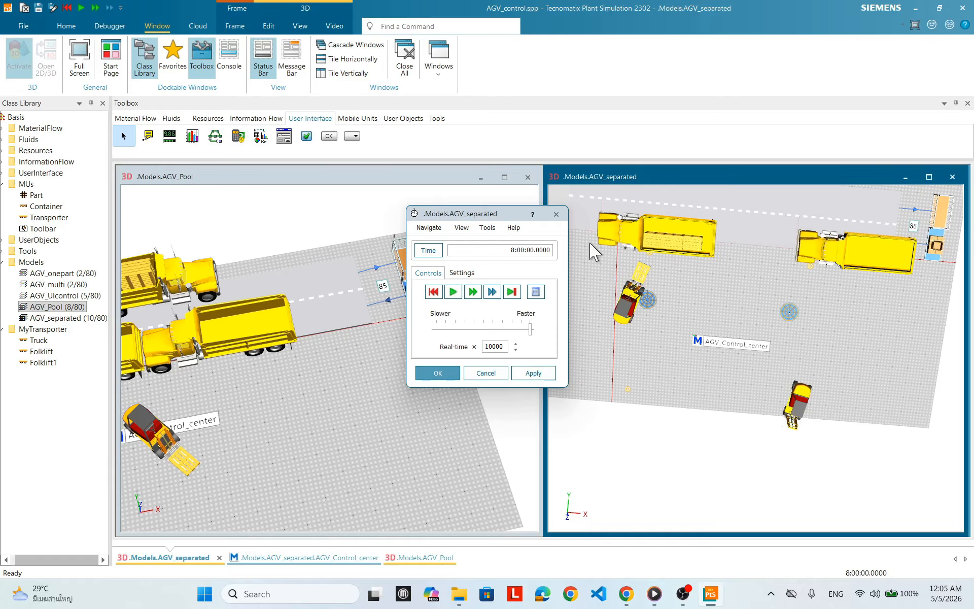
Step: Examine the end-of-run positions of the trucks and forklift in AGV_Pool, keeping AGV_separated's event controller out of the way
{"action": "left_click_drag", "start_coordinate": [482, 217], "coordinate": [750, 307]}
{"action": "left_click_drag", "start_coordinate": [310, 325], "coordinate": [538, 336]}
{"action": "left_click_drag", "start_coordinate": [775, 299], "coordinate": [751, 314]}
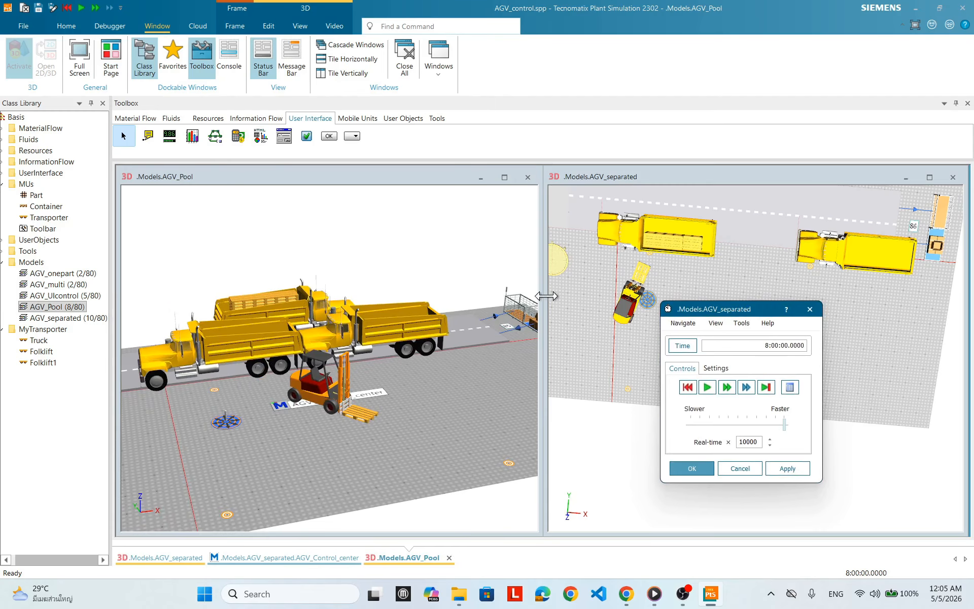
{"action": "mouse_move", "coordinate": [406, 336]}
{"action": "left_mouse_down"}
{"action": "mouse_move", "coordinate": [378, 374]}
{"action": "mouse_move", "coordinate": [401, 357]}
{"action": "left_mouse_up"}
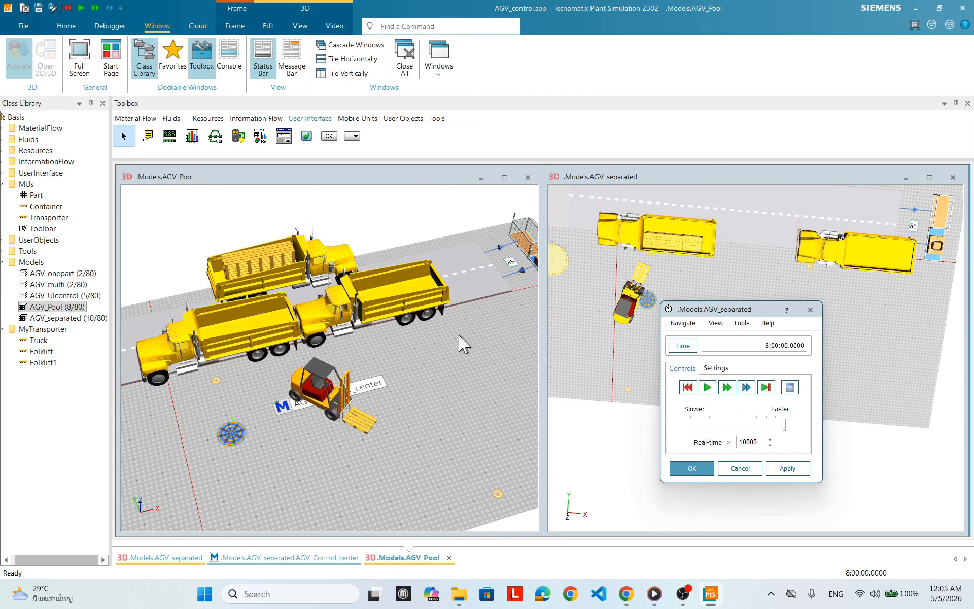
{"action": "left_click_drag", "start_coordinate": [459, 335], "coordinate": [442, 397]}
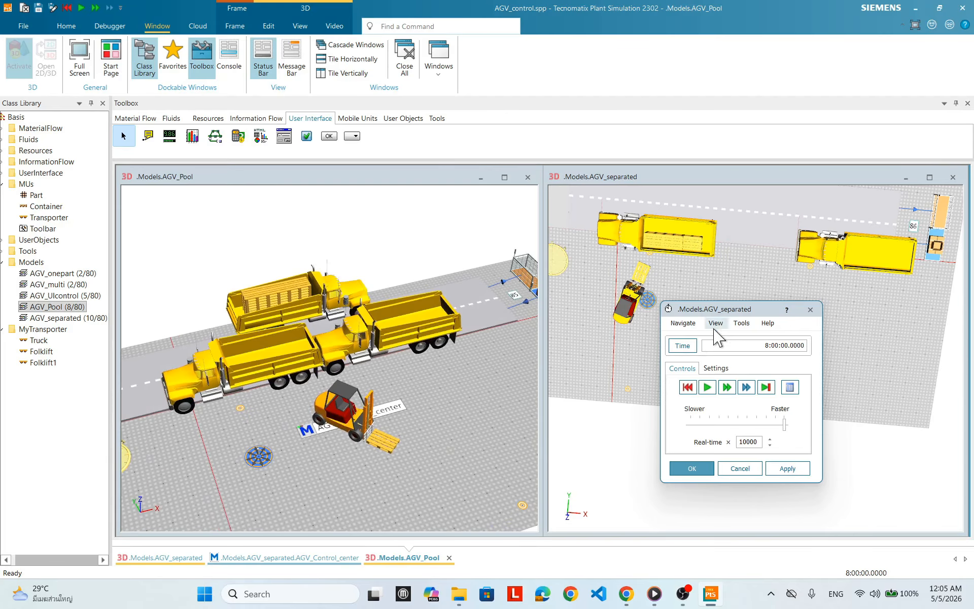
{"action": "left_click_drag", "start_coordinate": [729, 315], "coordinate": [571, 400]}
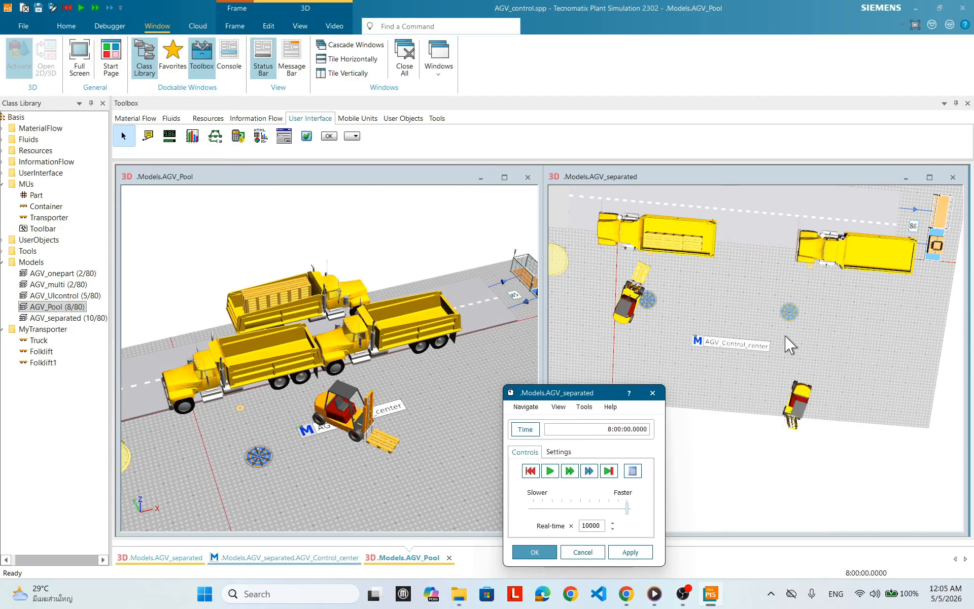
Step: Examine AGV_separated's trucks, forklifts and Display count from several angles for comparison with AGV_Pool, and close its event controller
{"action": "left_click_drag", "start_coordinate": [789, 345], "coordinate": [732, 357]}
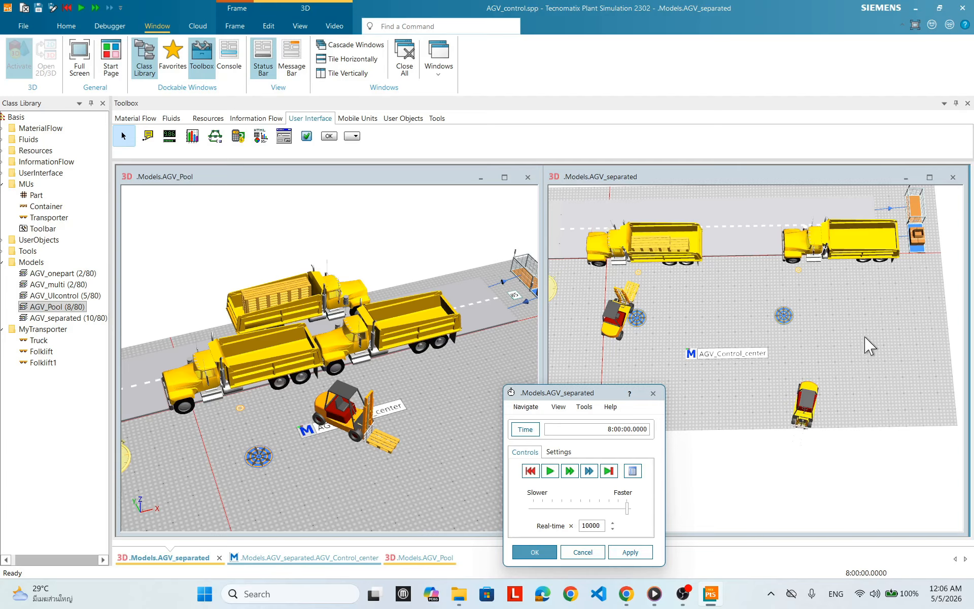
{"action": "left_click_drag", "start_coordinate": [869, 345], "coordinate": [794, 341]}
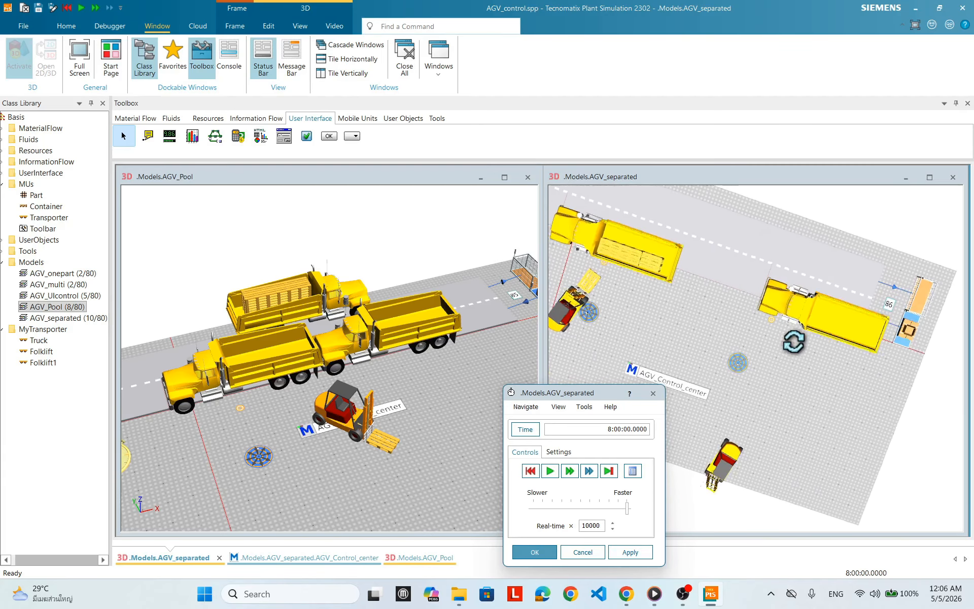
{"action": "scroll", "coordinate": [895, 350], "scroll_direction": "up", "scroll_amount": 5}
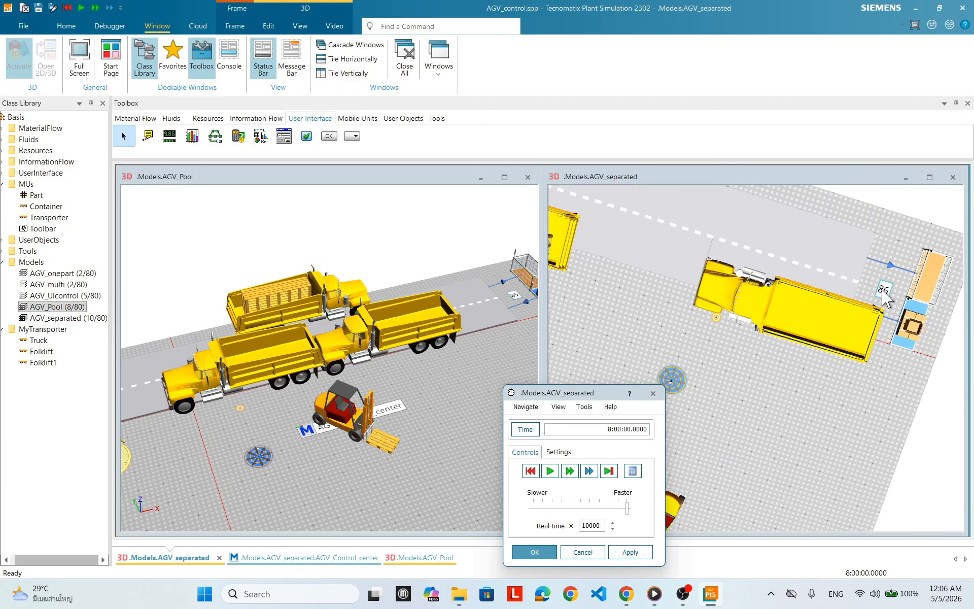
{"action": "scroll", "coordinate": [804, 457], "scroll_direction": "down", "scroll_amount": 5}
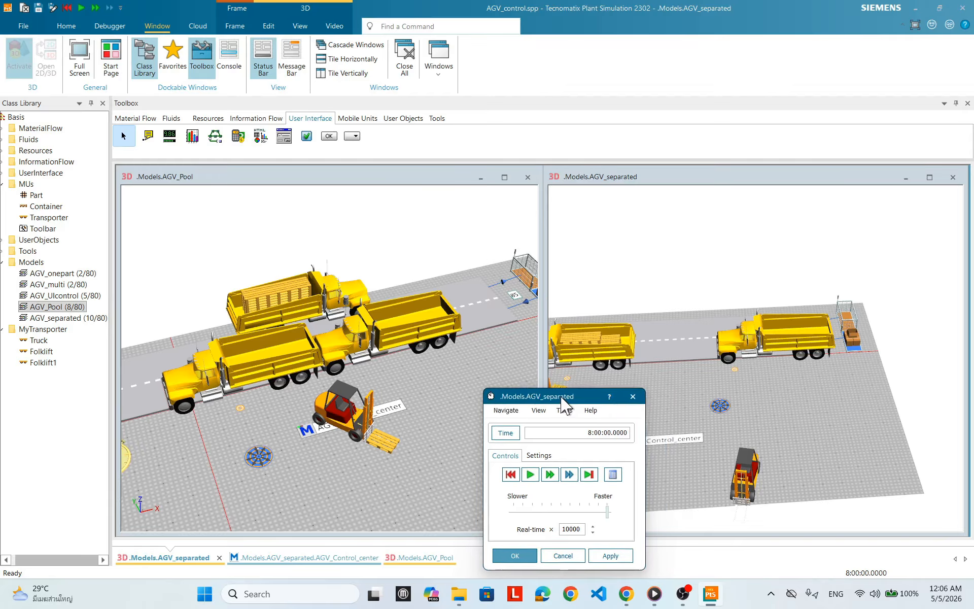
{"action": "left_click_drag", "start_coordinate": [588, 390], "coordinate": [465, 390]}
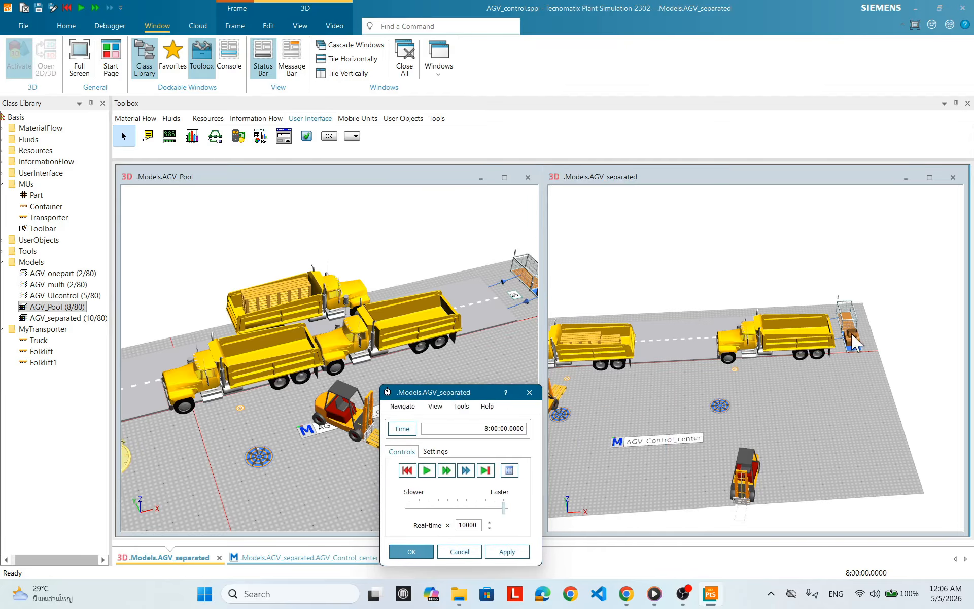
{"action": "left_click", "coordinate": [457, 552]}
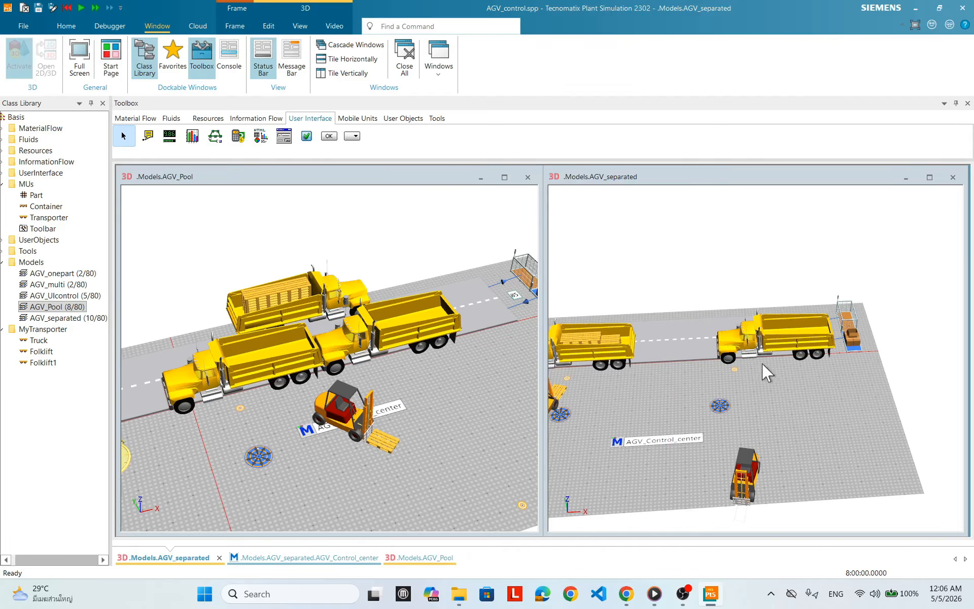
{"action": "scroll", "coordinate": [763, 386], "scroll_direction": "up", "scroll_amount": 4}
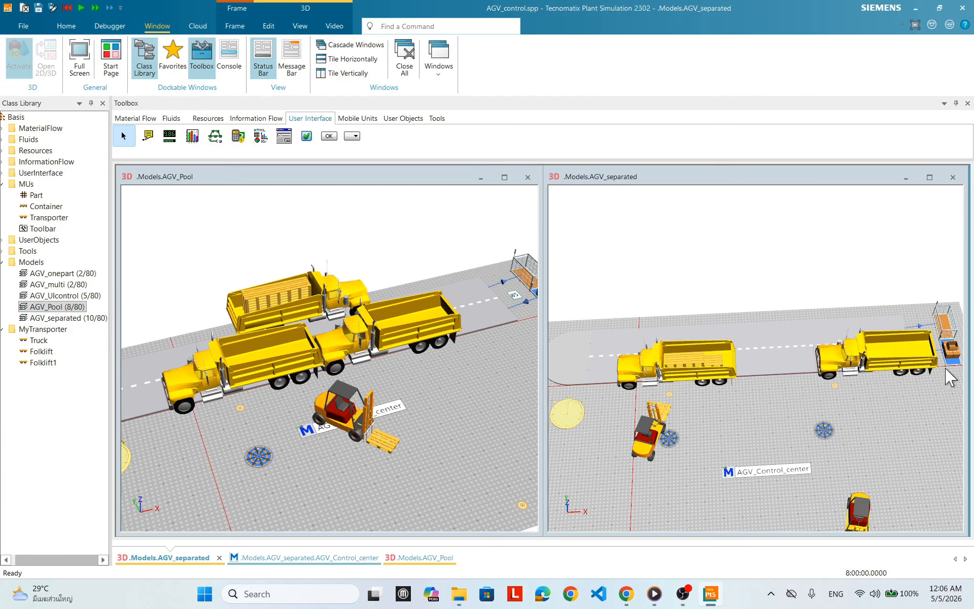
{"action": "scroll", "coordinate": [954, 373], "scroll_direction": "up", "scroll_amount": 5}
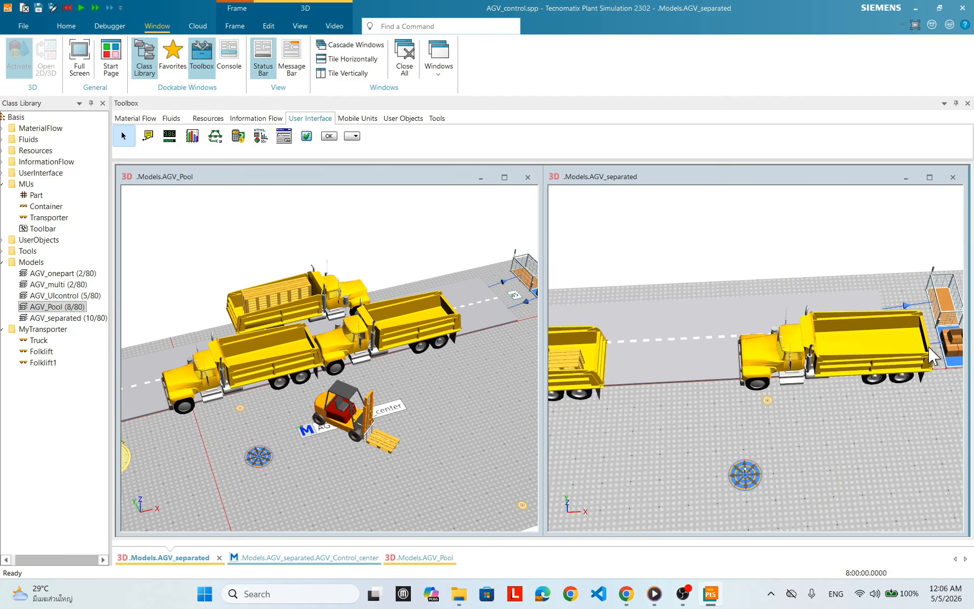
{"action": "left_click_drag", "start_coordinate": [887, 419], "coordinate": [678, 406]}
{"action": "left_click_drag", "start_coordinate": [786, 404], "coordinate": [779, 462]}
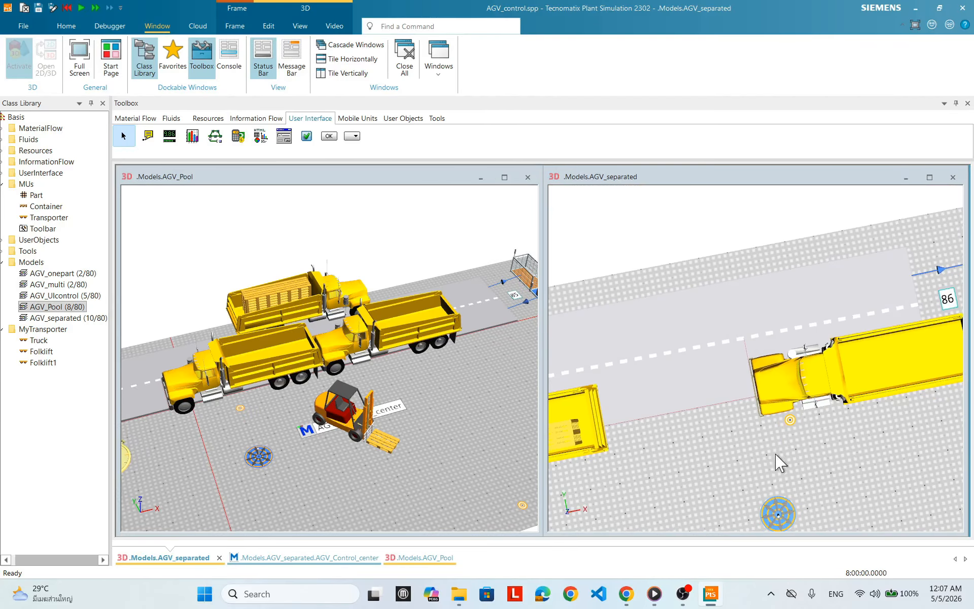
{"action": "left_click_drag", "start_coordinate": [850, 436], "coordinate": [839, 413]}
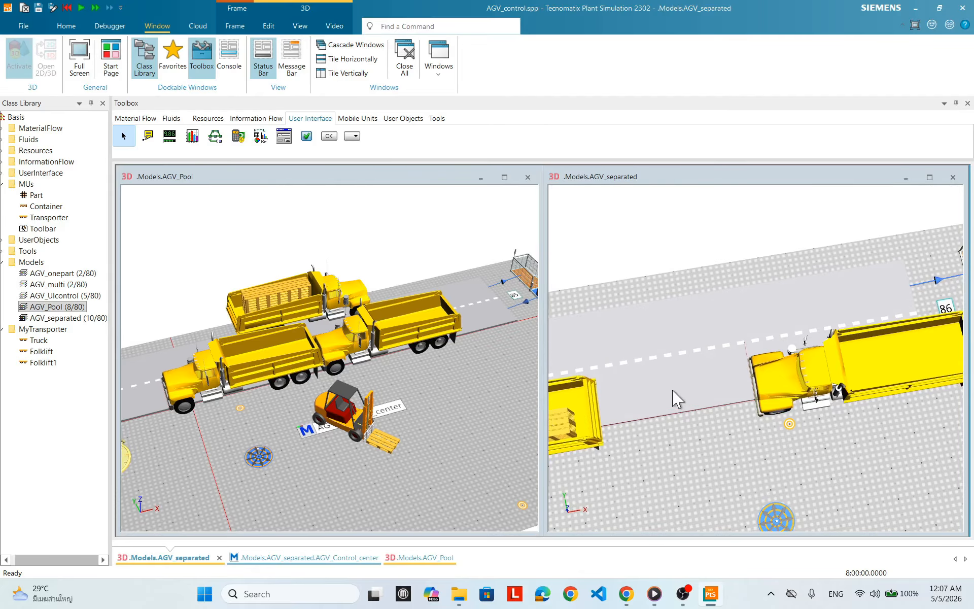
Step: Reset the simulations of both AGV_separated and AGV_Pool
{"action": "left_click_drag", "start_coordinate": [398, 343], "coordinate": [456, 385]}
{"action": "right_click", "coordinate": [806, 445]}
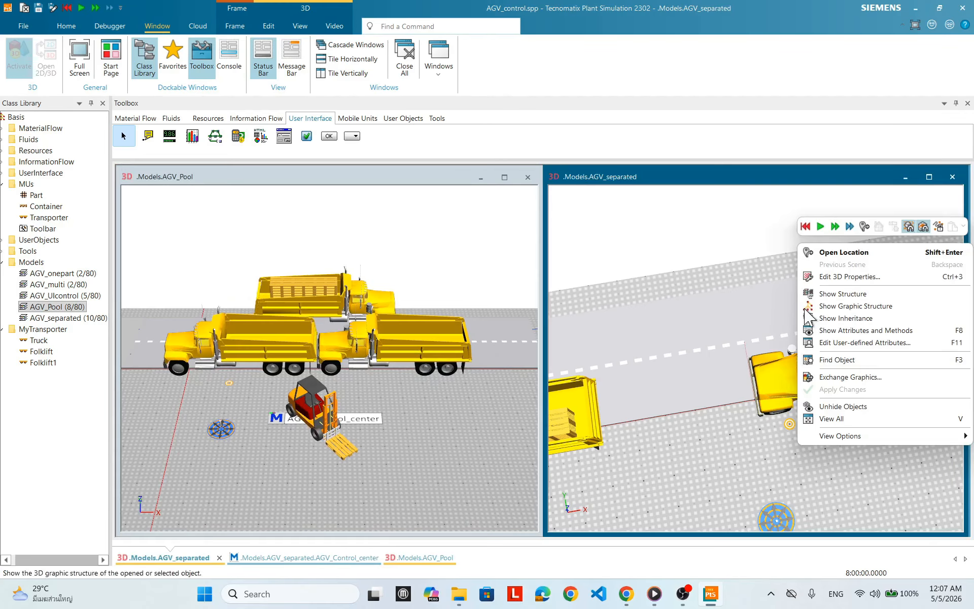
{"action": "left_click", "coordinate": [805, 226]}
{"action": "right_click", "coordinate": [413, 433]}
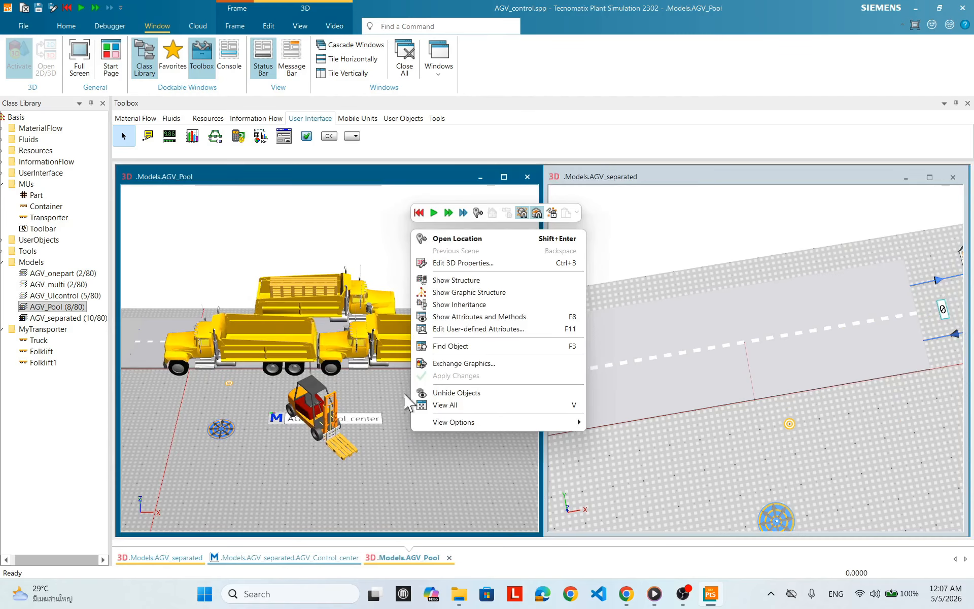
{"action": "left_click", "coordinate": [418, 213]}
Step: Start AGV_Pool's simulation again from its event controller and raise the real-time factor to 80 to watch the forklift serve the trucks
{"action": "left_click_drag", "start_coordinate": [370, 380], "coordinate": [328, 363]}
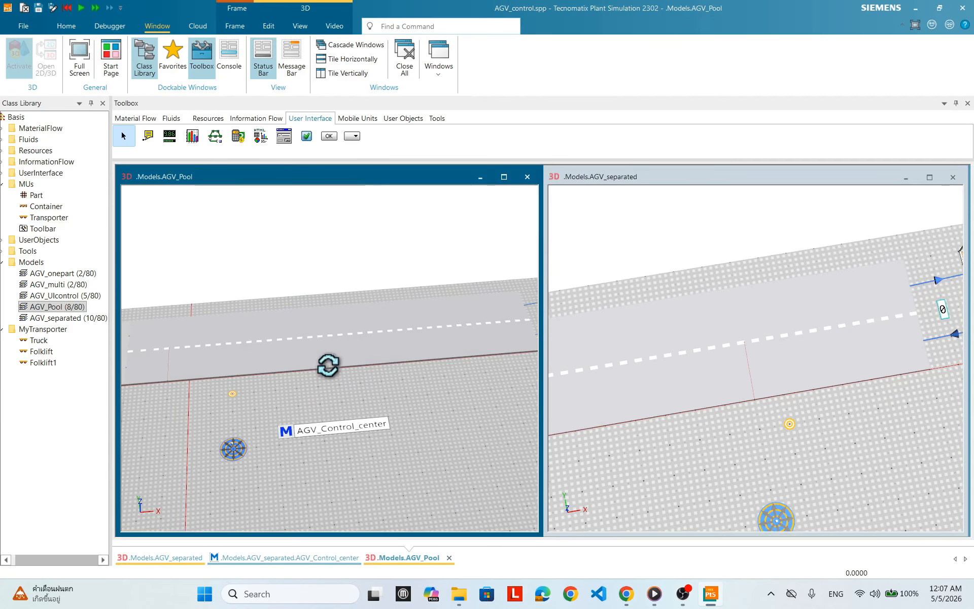
{"action": "right_click", "coordinate": [388, 399]}
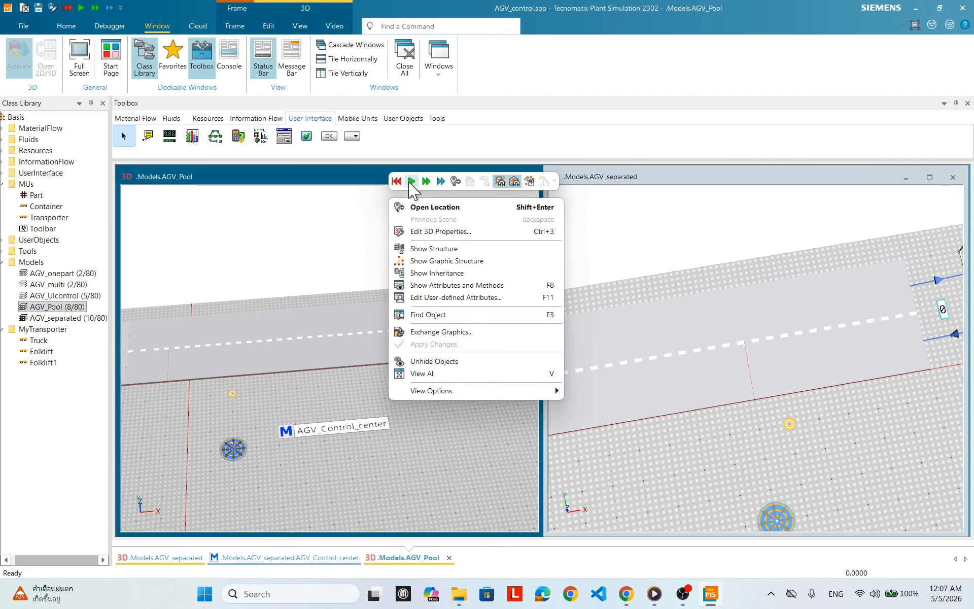
{"action": "left_click", "coordinate": [258, 327]}
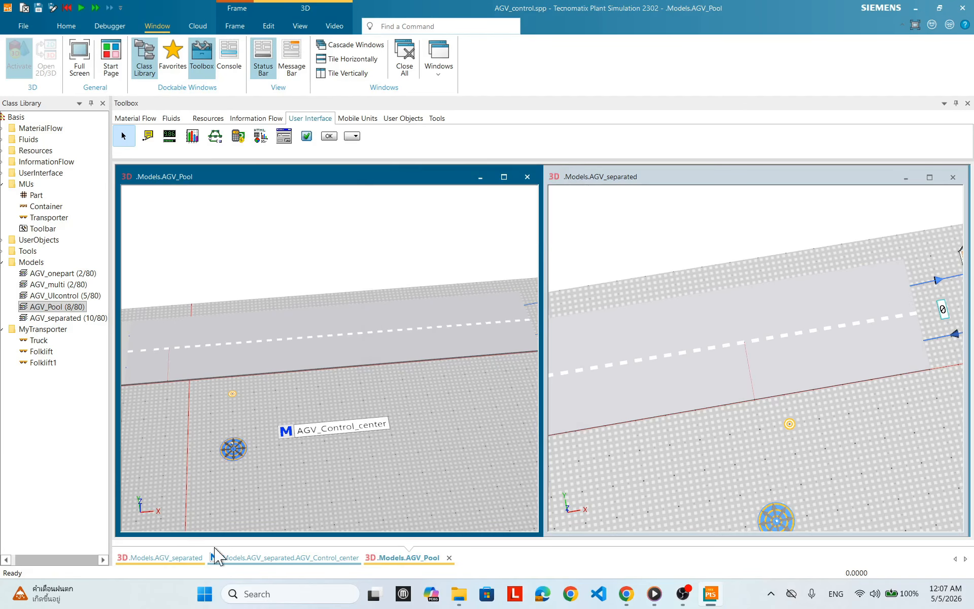
{"action": "left_click_drag", "start_coordinate": [223, 379], "coordinate": [295, 392]}
{"action": "double_click", "coordinate": [165, 487]}
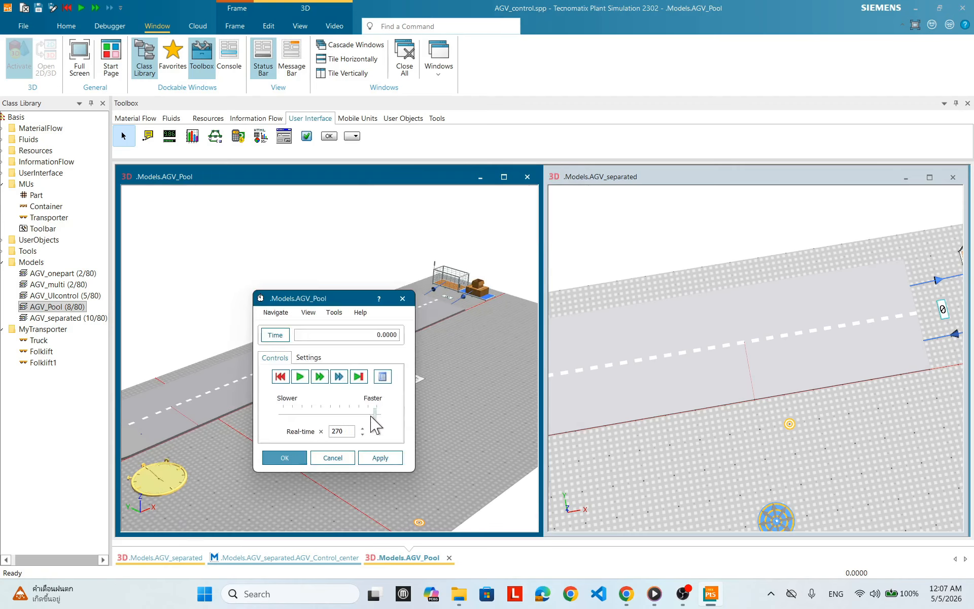
{"action": "left_click", "coordinate": [300, 376]}
{"action": "left_click_drag", "start_coordinate": [324, 303], "coordinate": [731, 325]}
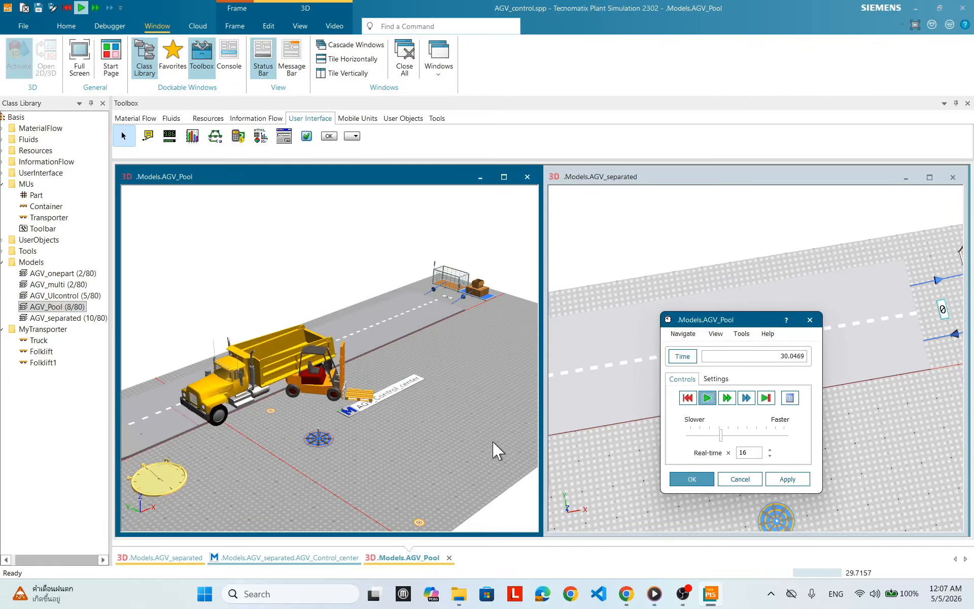
{"action": "left_click_drag", "start_coordinate": [496, 449], "coordinate": [456, 436]}
{"action": "left_click_drag", "start_coordinate": [720, 434], "coordinate": [765, 439]}
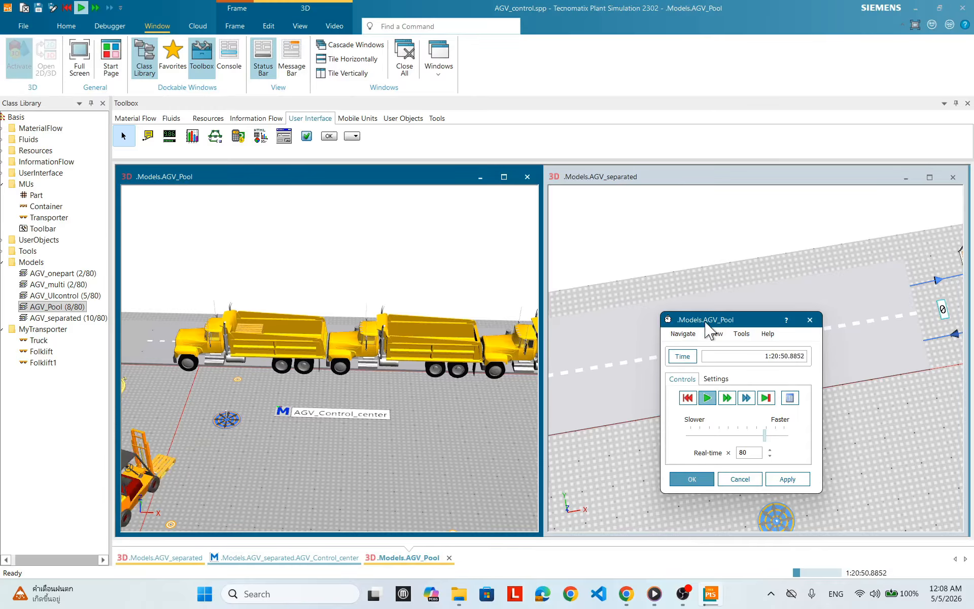
Step: Reset AGV_Pool's simulation and close its event controller
{"action": "right_click", "coordinate": [416, 403]}
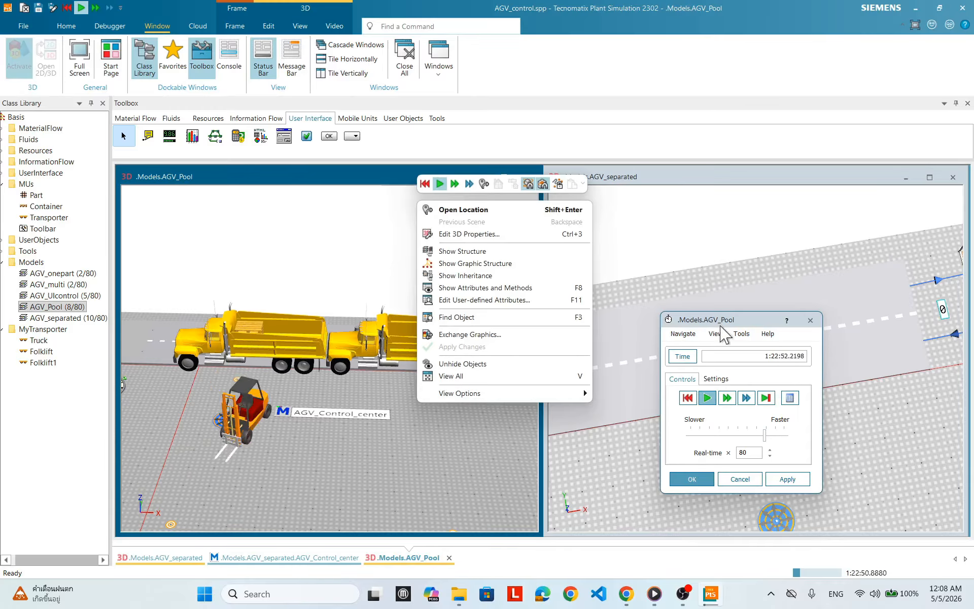
{"action": "left_click", "coordinate": [689, 398]}
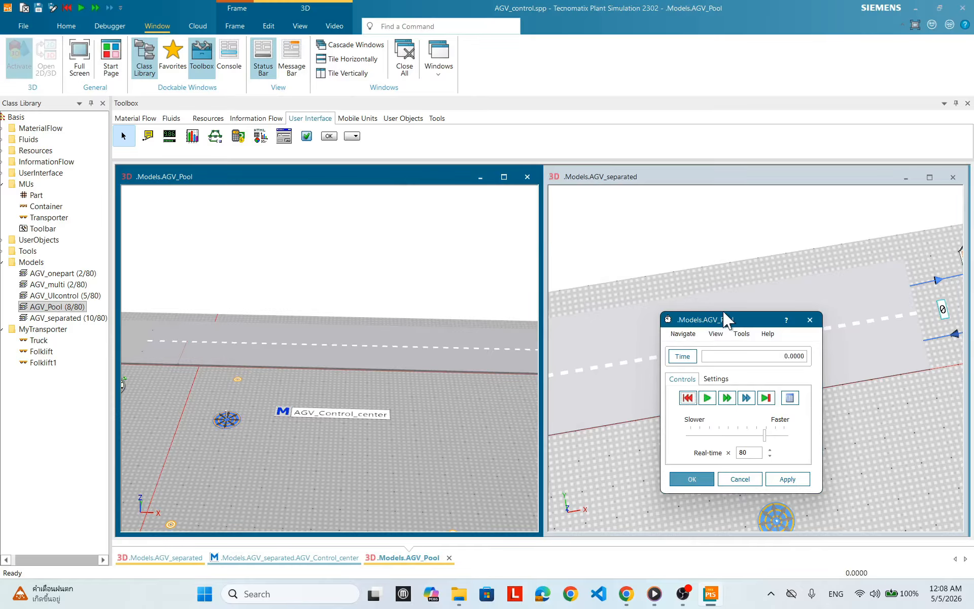
{"action": "left_click_drag", "start_coordinate": [725, 313], "coordinate": [217, 264]}
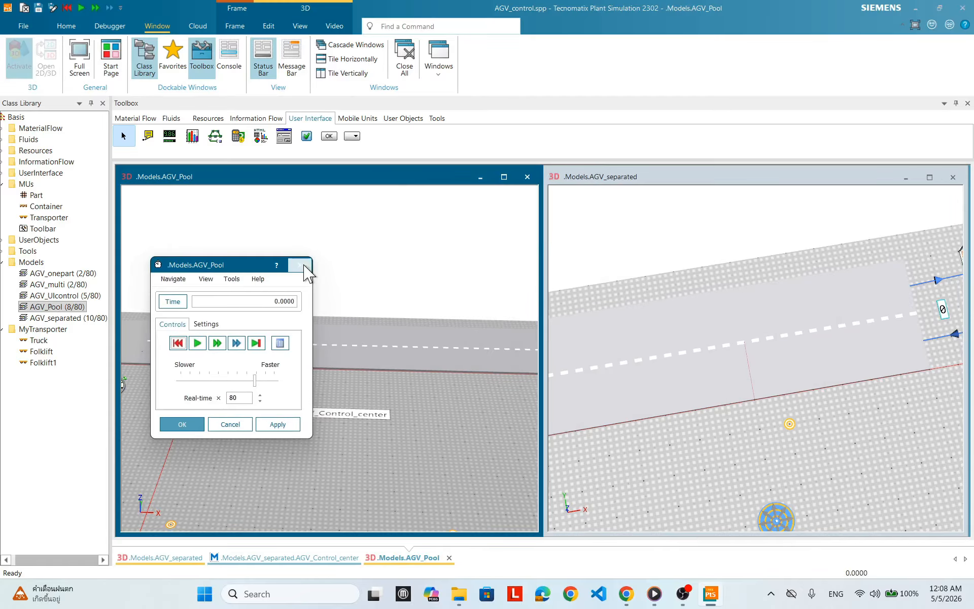
{"action": "left_click", "coordinate": [304, 265]}
Step: Start AGV_separated from its event controller, slow the real-time factor to 27, and reset the simulation
{"action": "scroll", "coordinate": [715, 450], "scroll_direction": "down", "scroll_amount": 2}
{"action": "left_click_drag", "start_coordinate": [715, 450], "coordinate": [797, 410]}
{"action": "double_click", "coordinate": [587, 427]}
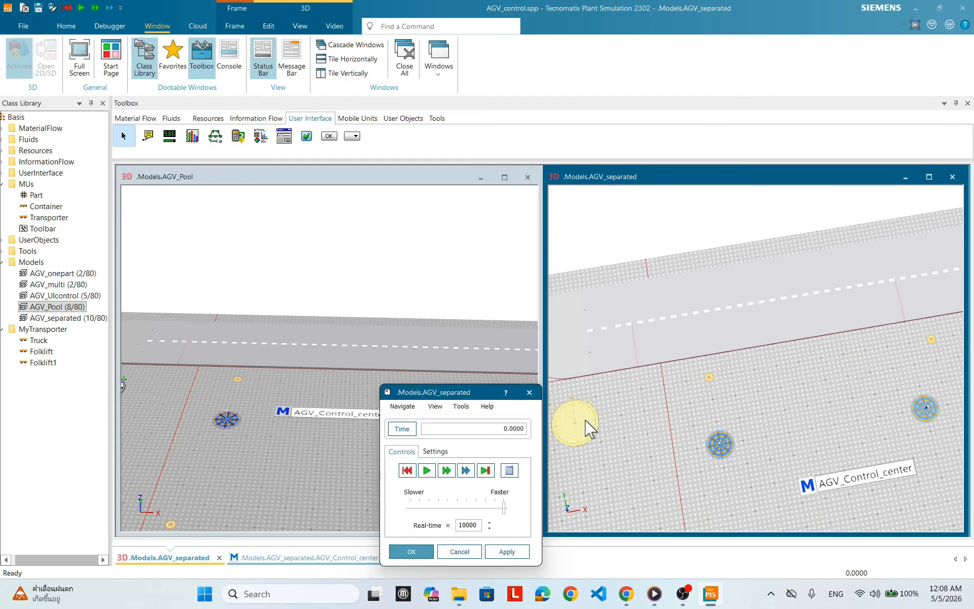
{"action": "left_click_drag", "start_coordinate": [455, 396], "coordinate": [694, 130]}
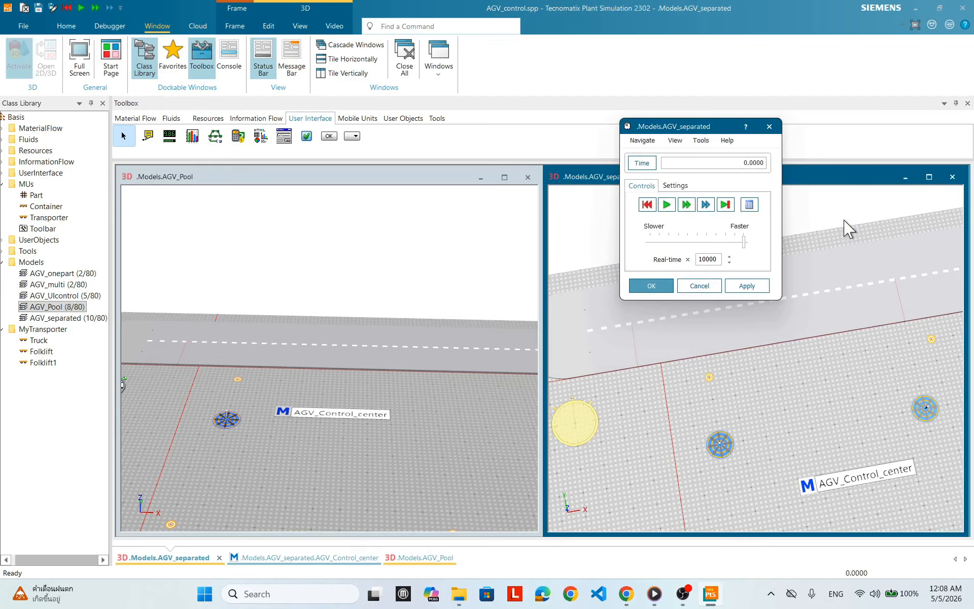
{"action": "left_click_drag", "start_coordinate": [809, 396], "coordinate": [737, 425]}
{"action": "scroll", "coordinate": [710, 388], "scroll_direction": "down", "scroll_amount": 2}
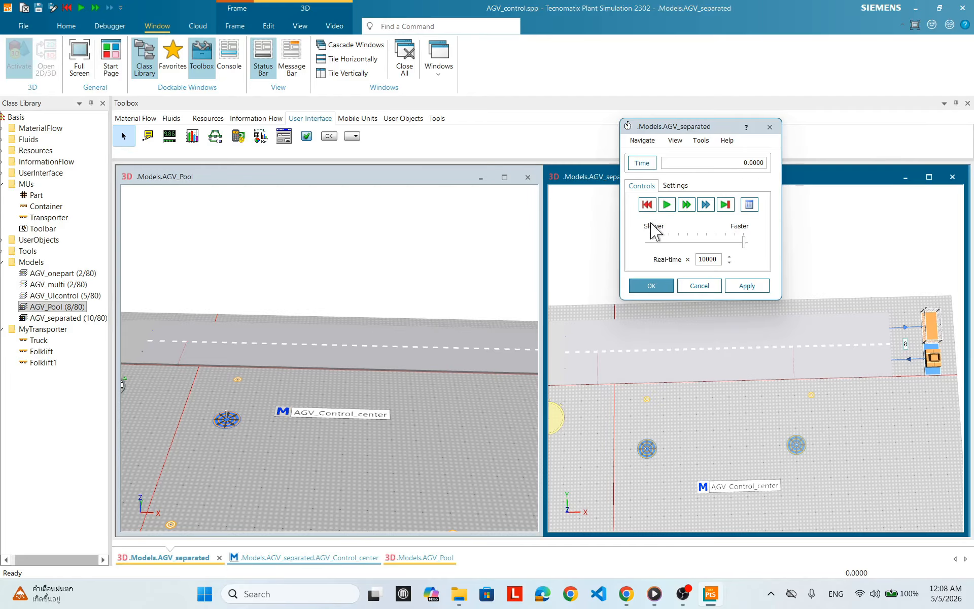
{"action": "left_click", "coordinate": [666, 204]}
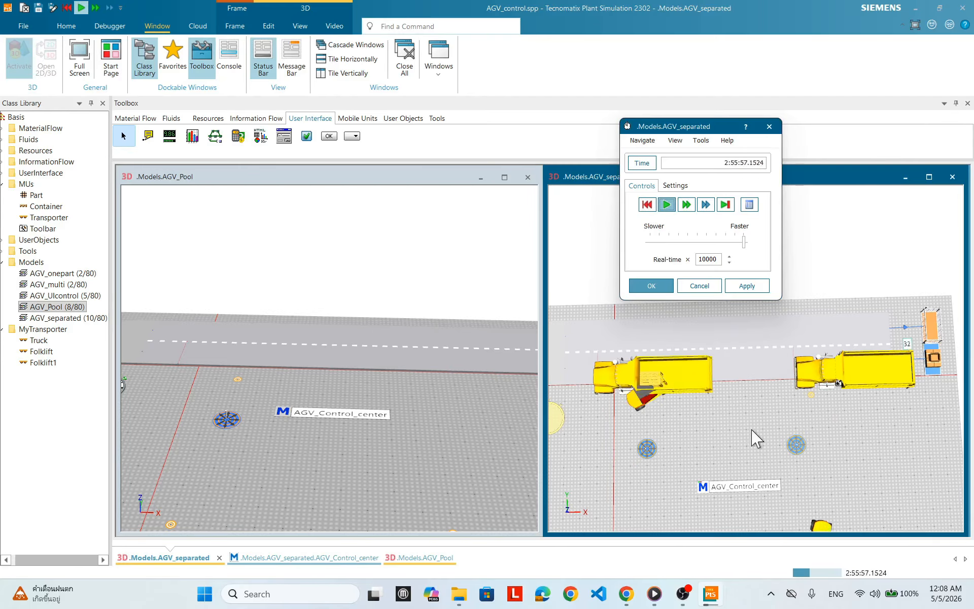
{"action": "left_click_drag", "start_coordinate": [743, 242], "coordinate": [693, 248]}
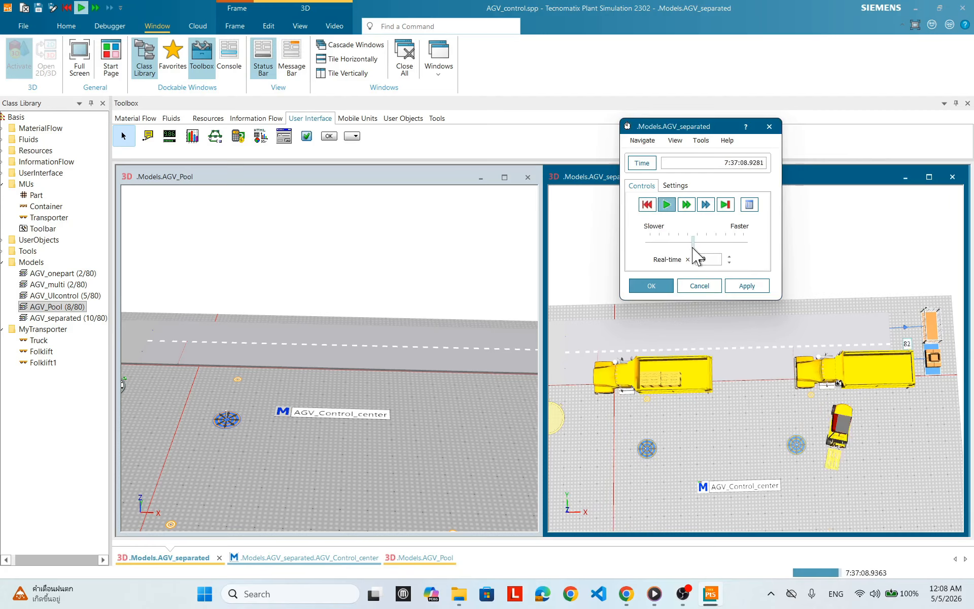
{"action": "left_click", "coordinate": [647, 204]}
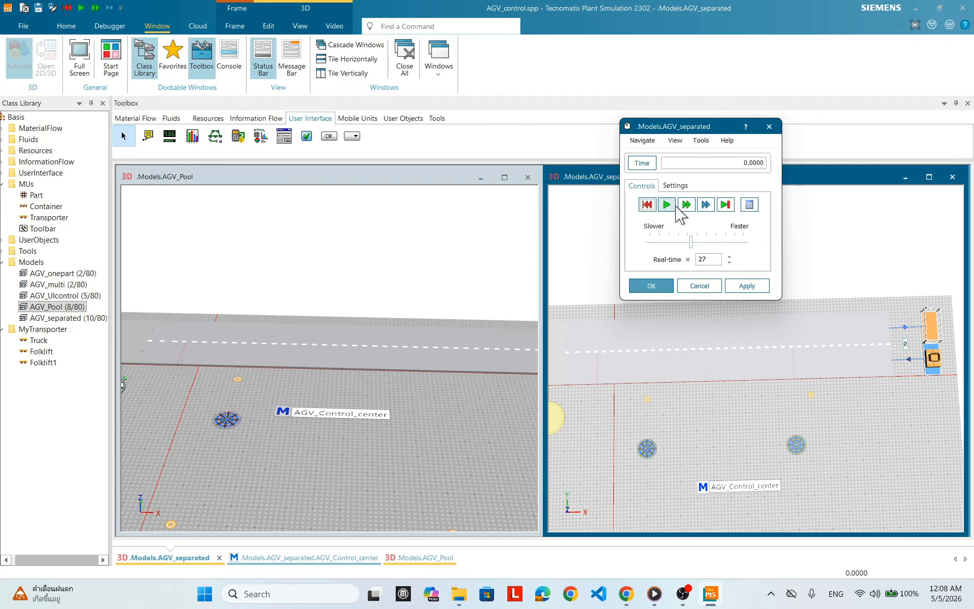
Step: Rerun AGV_separated with the real-time factor raised to 160 to watch both forklifts serve the trucks, and reset it
{"action": "left_click", "coordinate": [666, 204]}
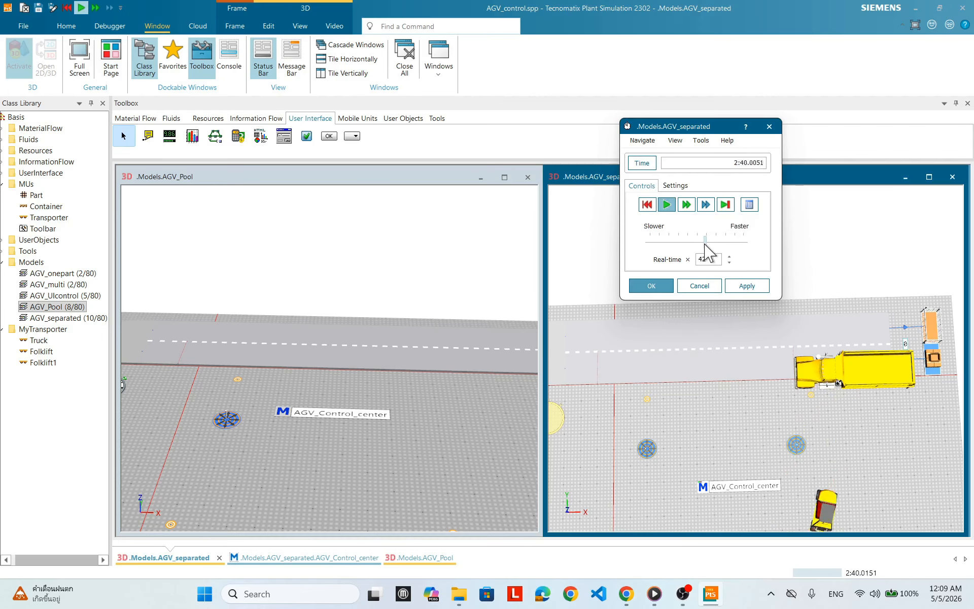
{"action": "left_click_drag", "start_coordinate": [717, 244], "coordinate": [724, 246]}
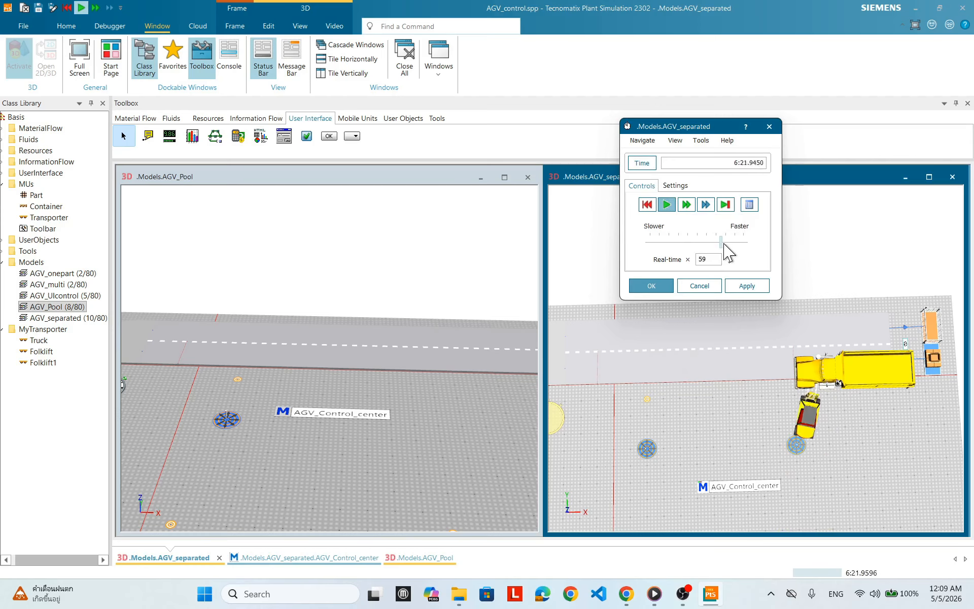
{"action": "left_click_drag", "start_coordinate": [724, 245], "coordinate": [728, 246]}
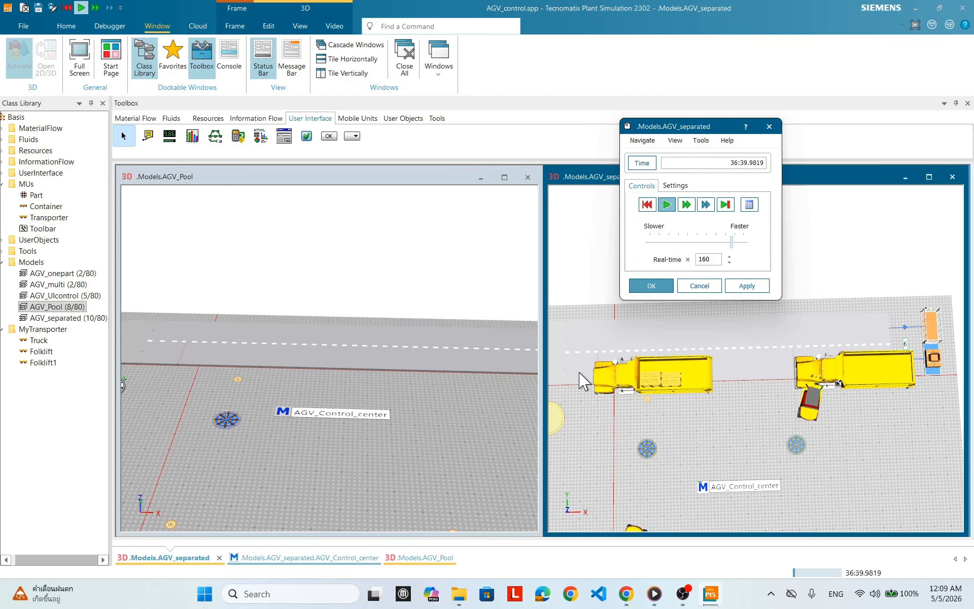
{"action": "left_click", "coordinate": [647, 205]}
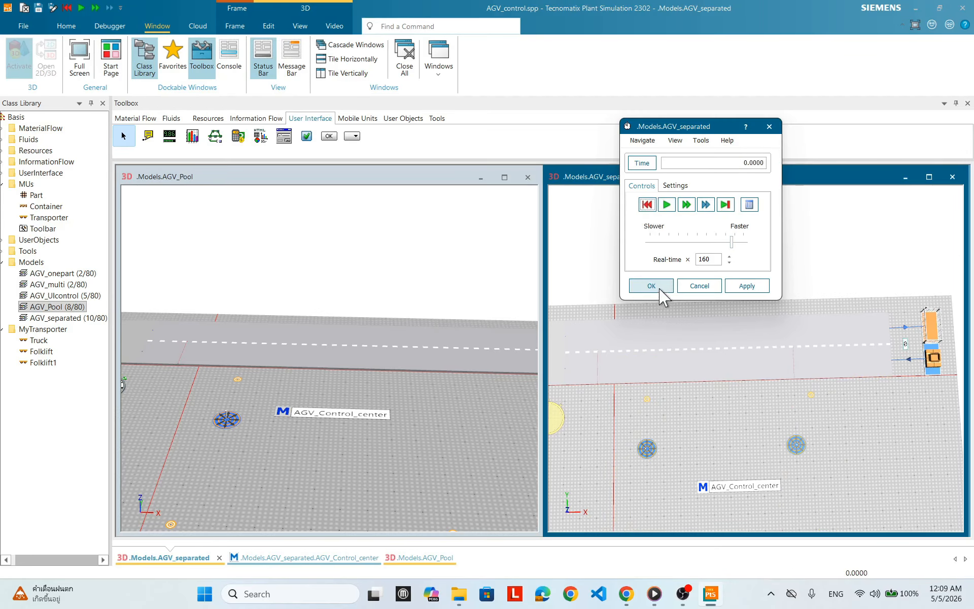
Step: Close AGV_separated's event controller and set its Source's creation interval to Uniform 2:00, 5:00
{"action": "left_click", "coordinate": [651, 285]}
{"action": "double_click", "coordinate": [933, 367]}
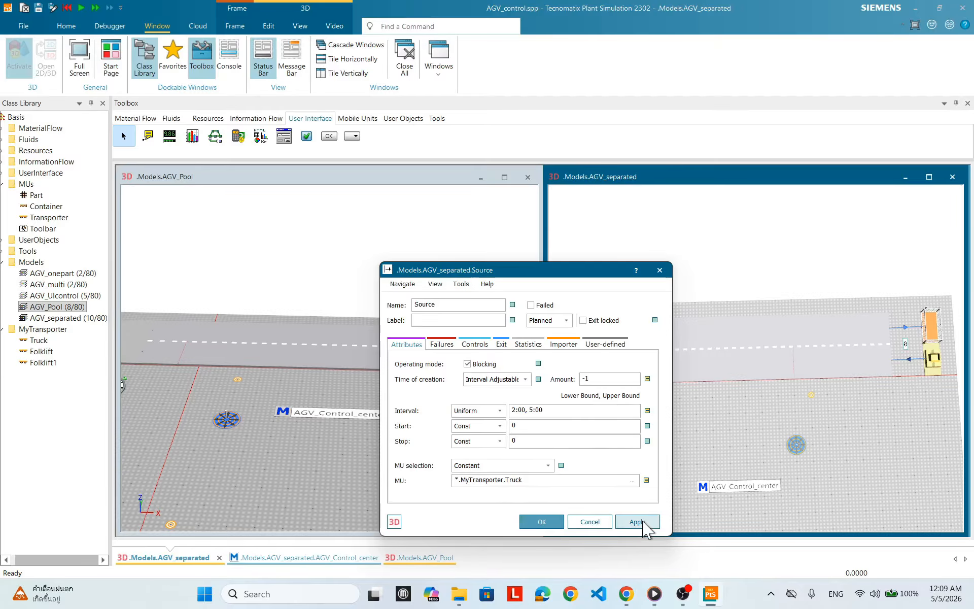
{"action": "left_click", "coordinate": [543, 521]}
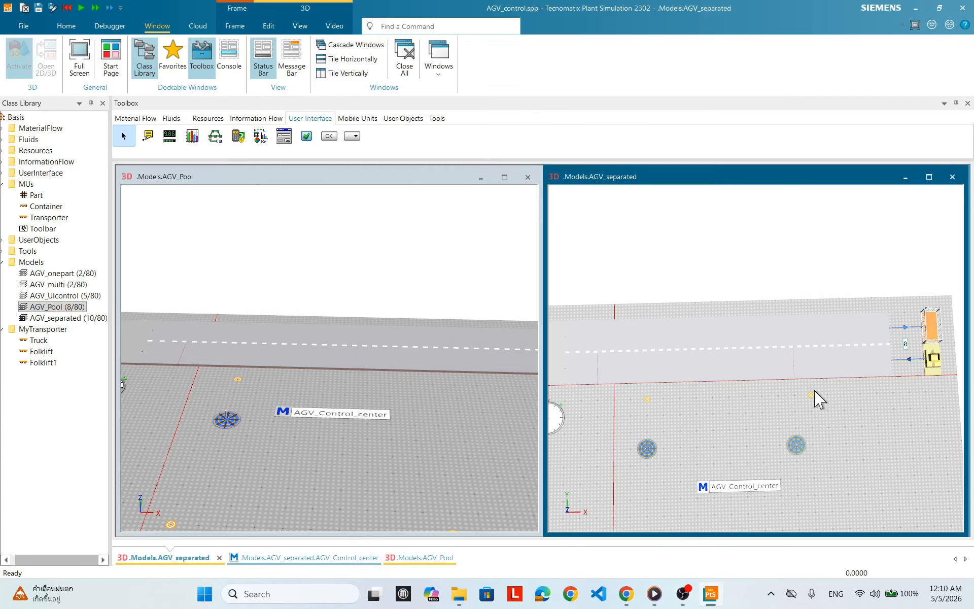
Step: Run AGV_separated from the start with the shorter truck interval, watch the forklifts, and reset the simulation
{"action": "right_click", "coordinate": [799, 398]}
{"action": "left_click", "coordinate": [805, 181]}
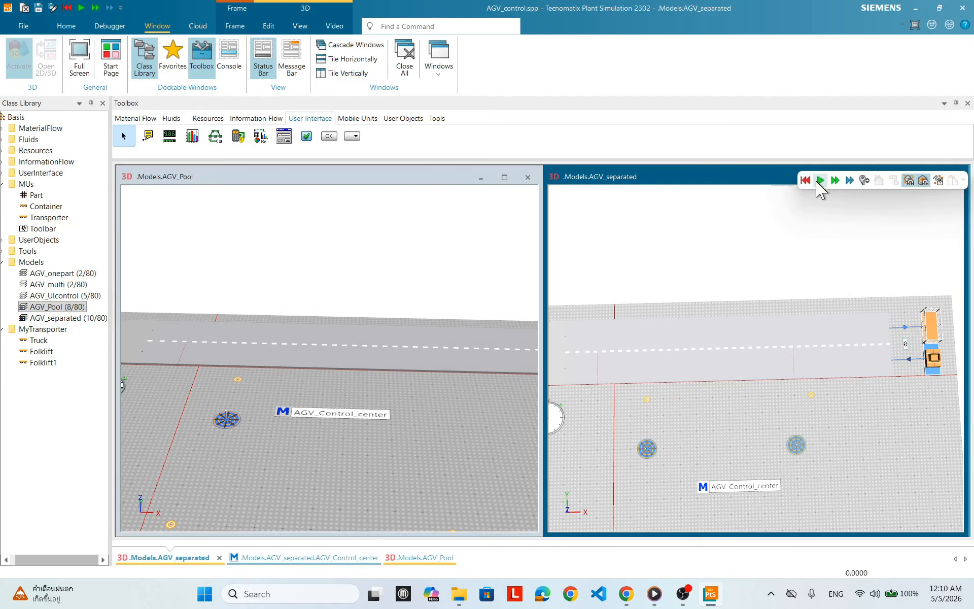
{"action": "left_click", "coordinate": [819, 181]}
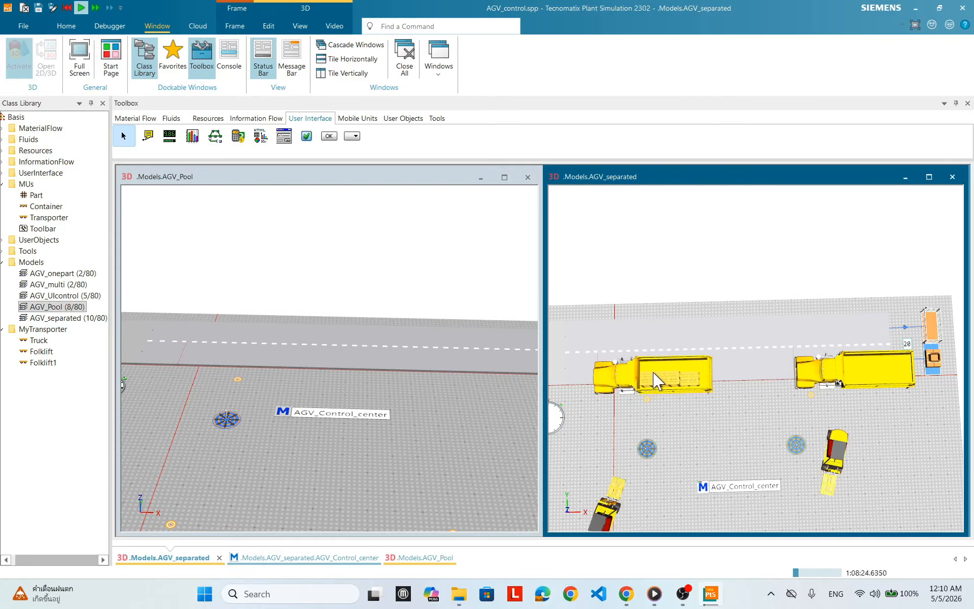
{"action": "right_click", "coordinate": [759, 422]}
{"action": "left_click", "coordinate": [764, 191]}
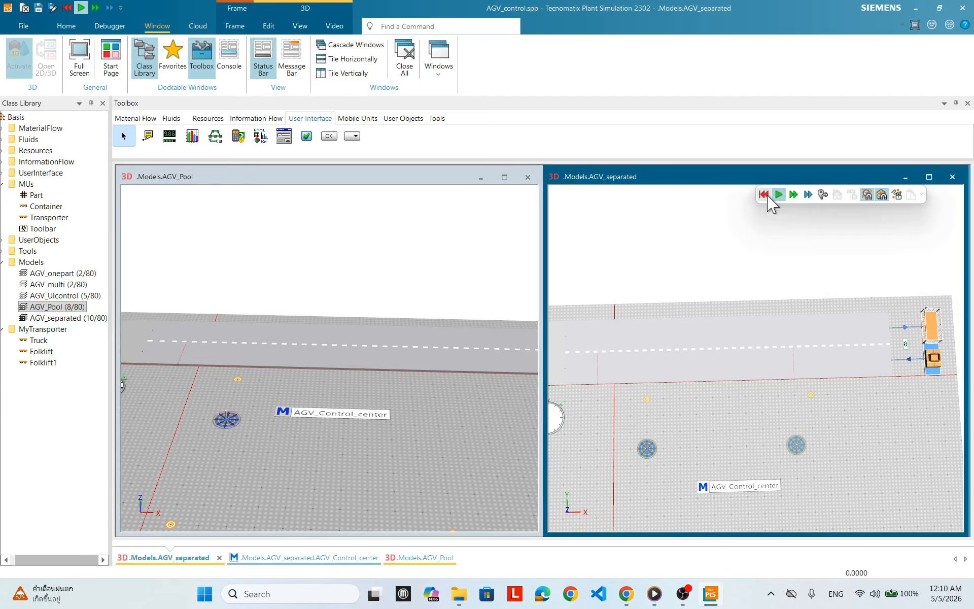
Step: Open the Source in AGV_Pool and set the lower bound of its Uniform interval to 5:00
{"action": "left_click", "coordinate": [431, 464]}
{"action": "left_click_drag", "start_coordinate": [190, 411], "coordinate": [363, 423]}
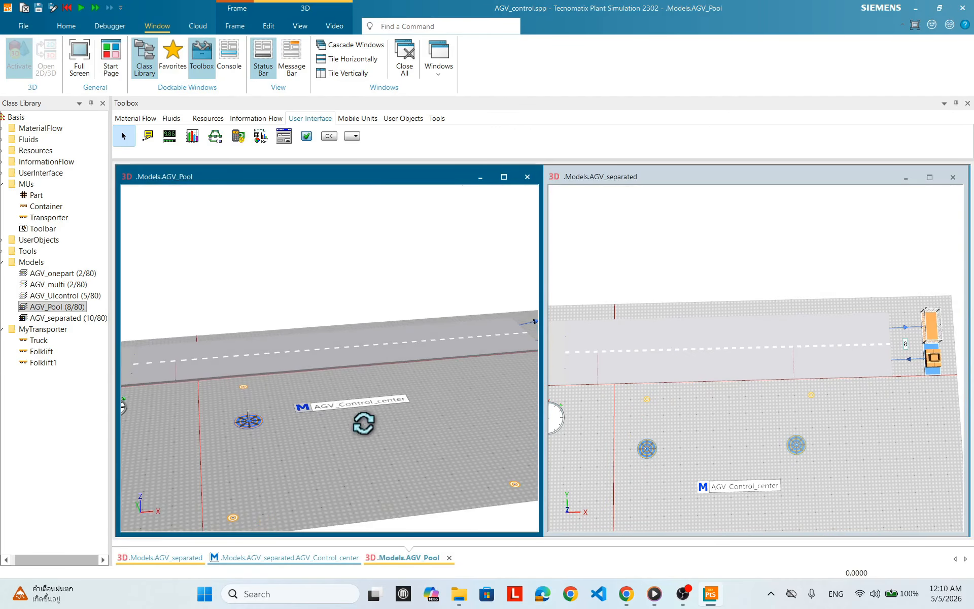
{"action": "right_click", "coordinate": [439, 408]}
{"action": "left_click_drag", "start_coordinate": [446, 404], "coordinate": [488, 423]}
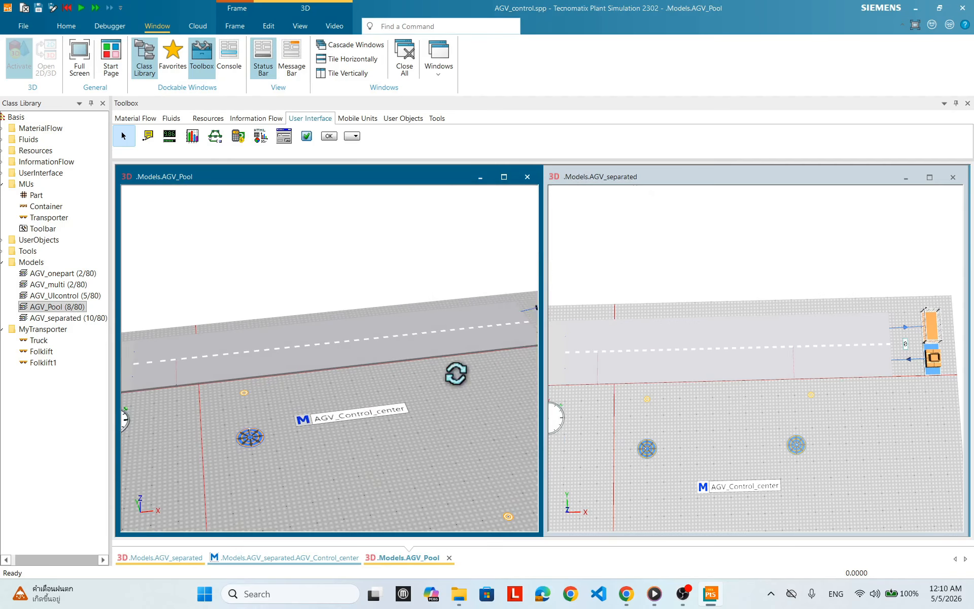
{"action": "left_click_drag", "start_coordinate": [454, 371], "coordinate": [345, 435]}
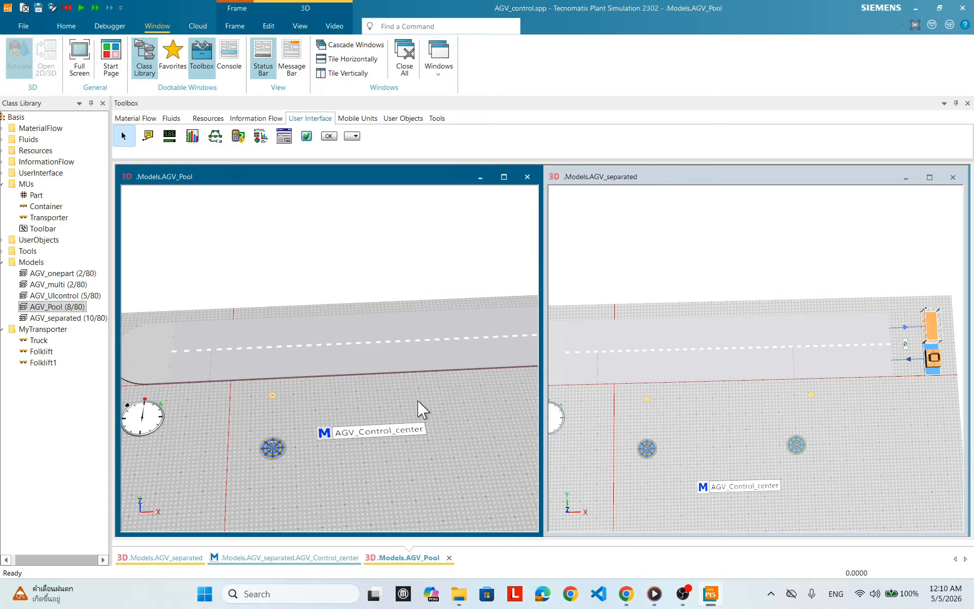
{"action": "left_click_drag", "start_coordinate": [365, 395], "coordinate": [150, 382]}
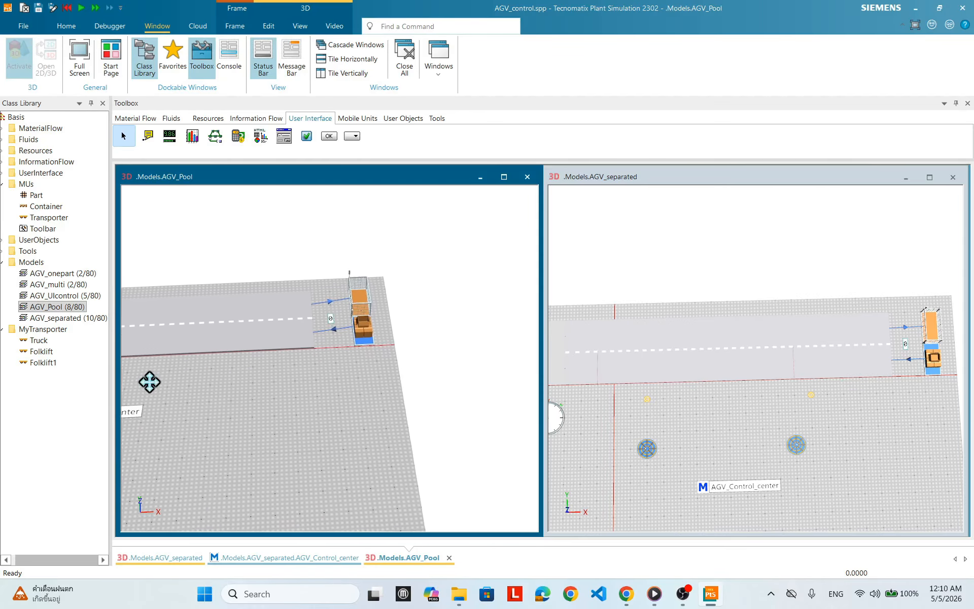
{"action": "left_click_drag", "start_coordinate": [302, 380], "coordinate": [278, 386]}
{"action": "left_click_drag", "start_coordinate": [330, 431], "coordinate": [352, 401]}
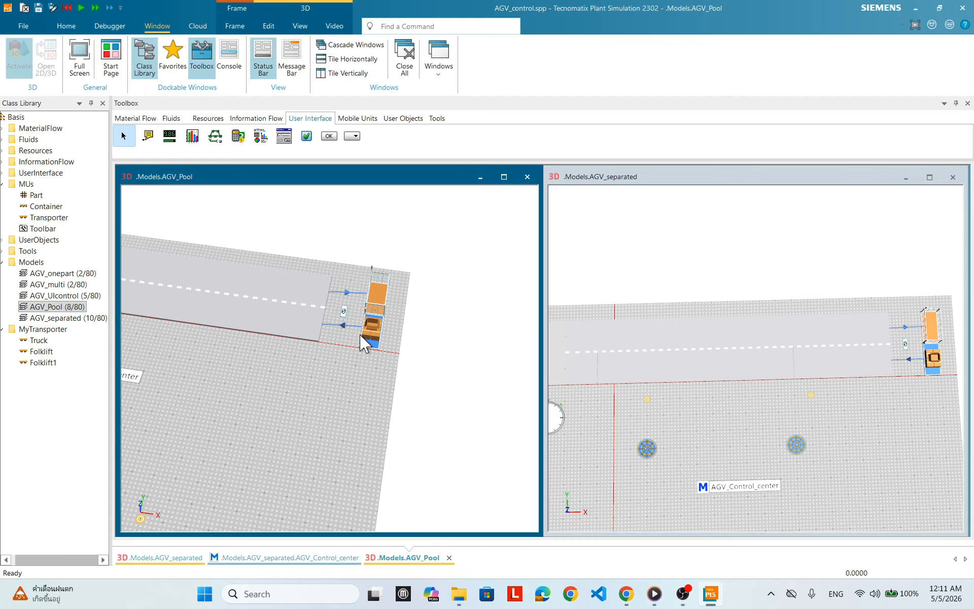
{"action": "double_click", "coordinate": [377, 335]}
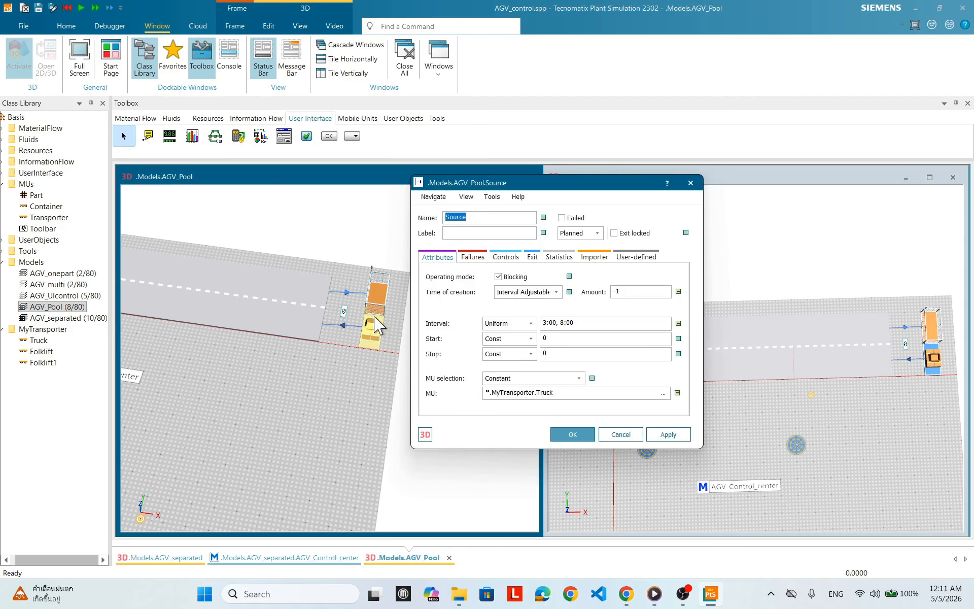
{"action": "left_click_drag", "start_coordinate": [543, 184], "coordinate": [390, 264]}
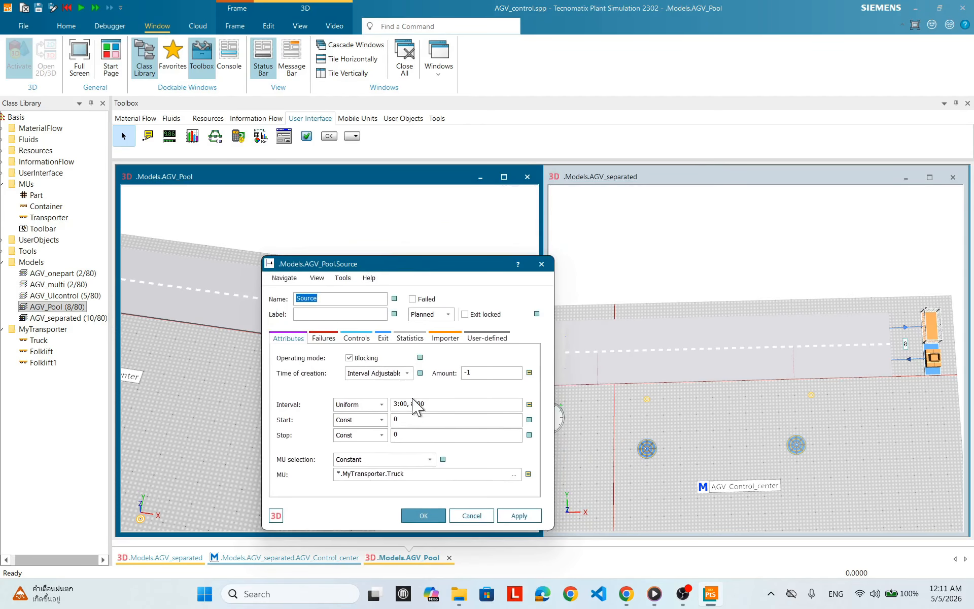
{"action": "left_click", "coordinate": [397, 403]}
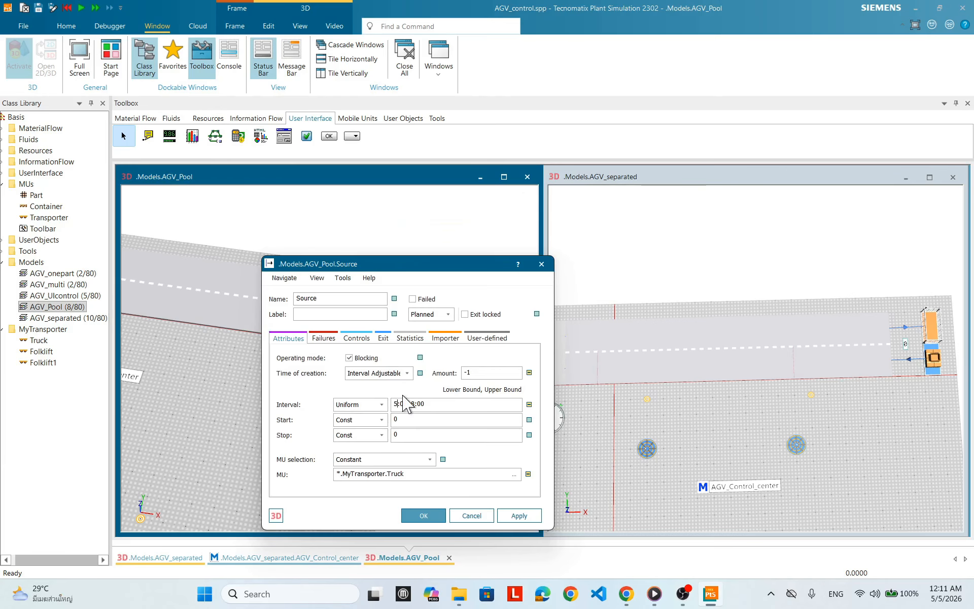
{"action": "left_click_drag", "start_coordinate": [457, 266], "coordinate": [655, 277]}
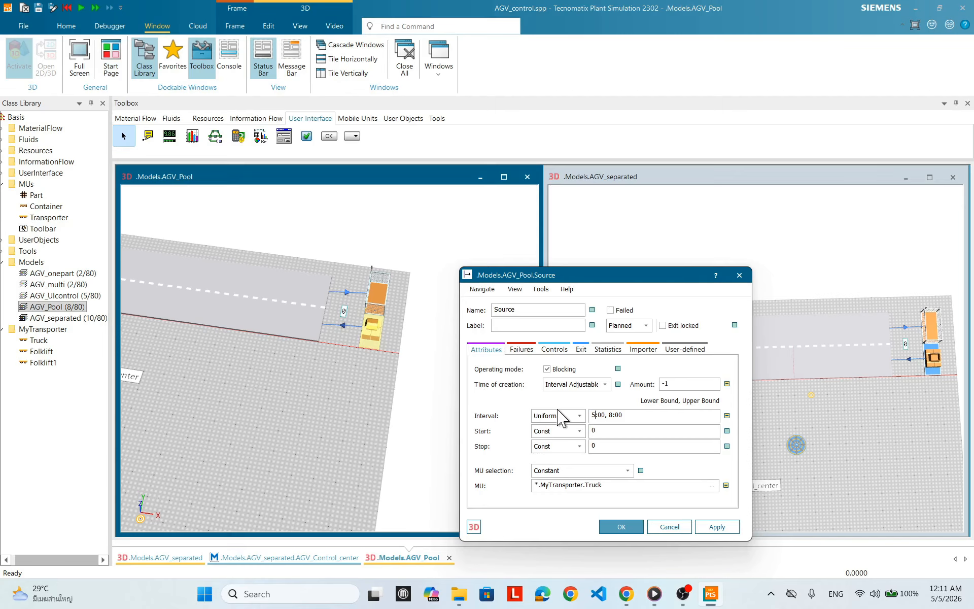
{"action": "left_click", "coordinate": [594, 415]}
Step: Set the Uniform interval of AGV_Pool's Source to 10:00, 15:00 and confirm the settings
{"action": "left_click_drag", "start_coordinate": [318, 458], "coordinate": [272, 390]}
{"action": "left_click_drag", "start_coordinate": [372, 348], "coordinate": [312, 343]}
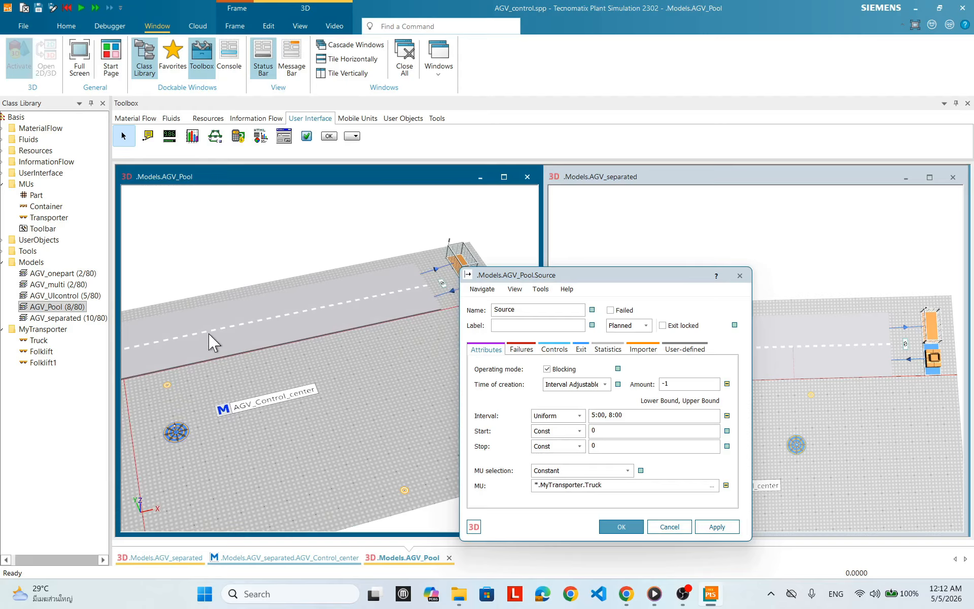
{"action": "left_click_drag", "start_coordinate": [402, 442], "coordinate": [358, 427]}
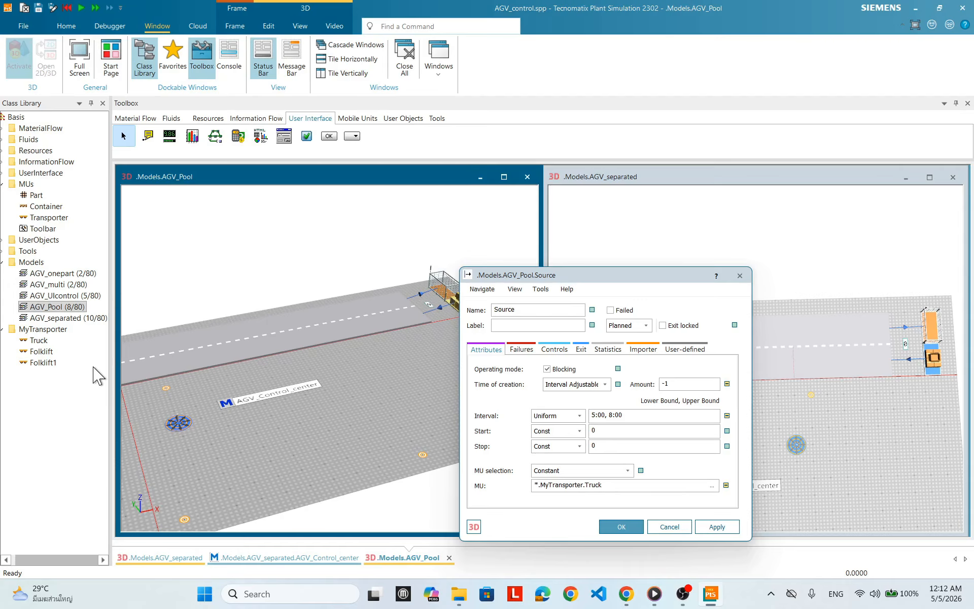
{"action": "left_click_drag", "start_coordinate": [285, 393], "coordinate": [79, 352]}
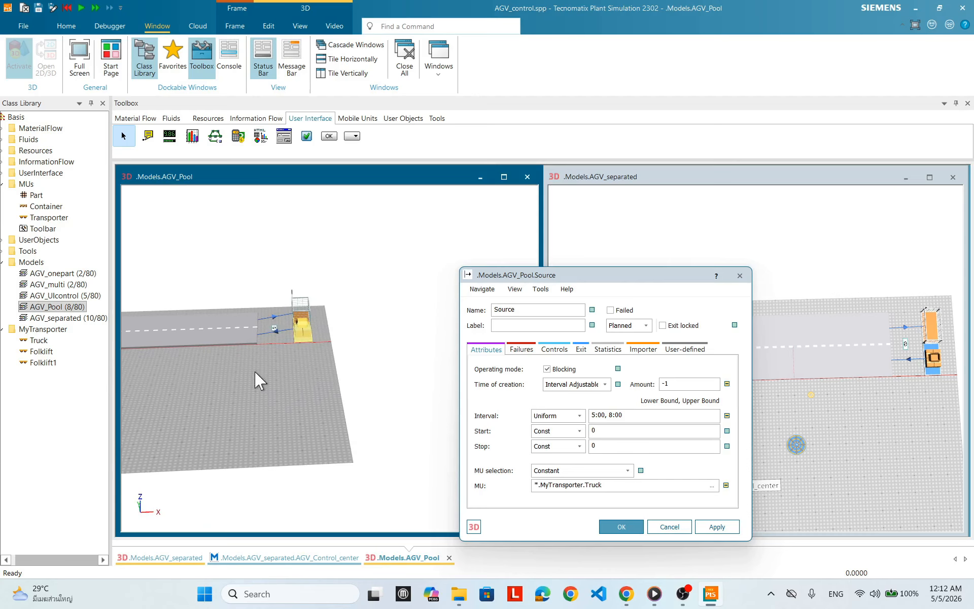
{"action": "left_click_drag", "start_coordinate": [303, 390], "coordinate": [334, 406]}
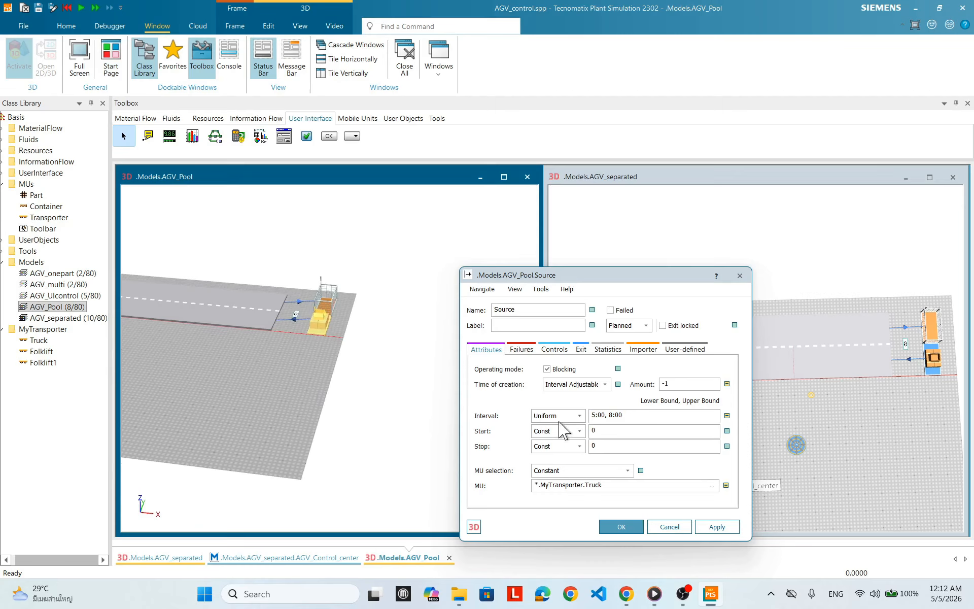
{"action": "left_click", "coordinate": [595, 414]}
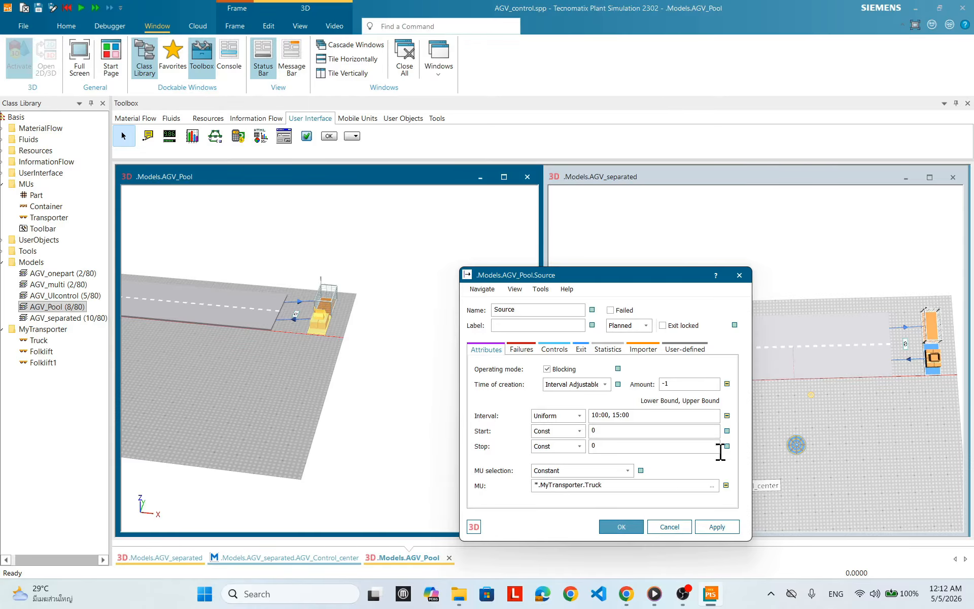
{"action": "left_click", "coordinate": [716, 527]}
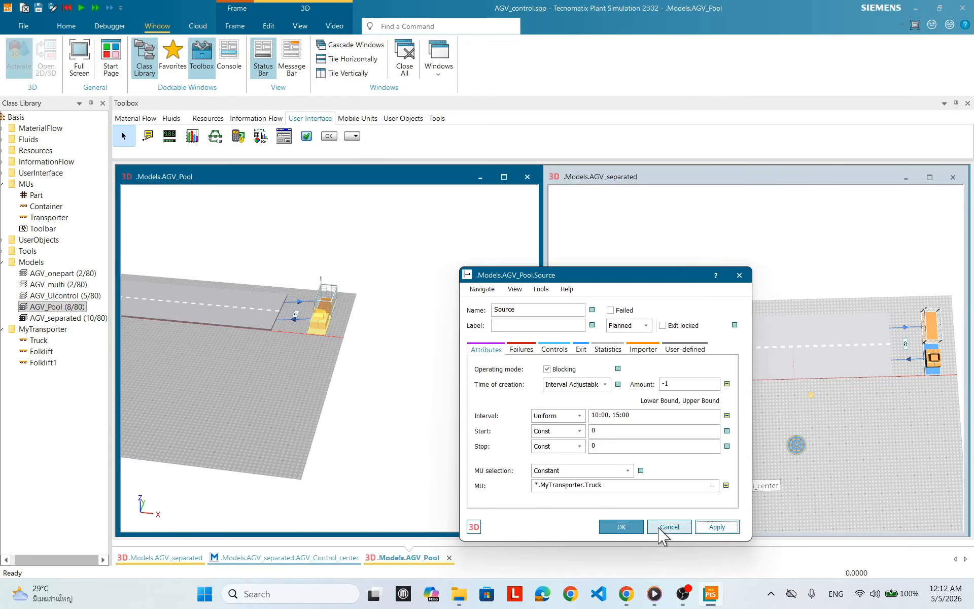
{"action": "left_click", "coordinate": [623, 526]}
Step: Bring AGV_Pool's whole road and control center into view and start its simulation to watch the forklift
{"action": "left_click_drag", "start_coordinate": [244, 370], "coordinate": [422, 378]}
{"action": "left_click_drag", "start_coordinate": [313, 375], "coordinate": [393, 318]}
{"action": "right_click", "coordinate": [392, 313]}
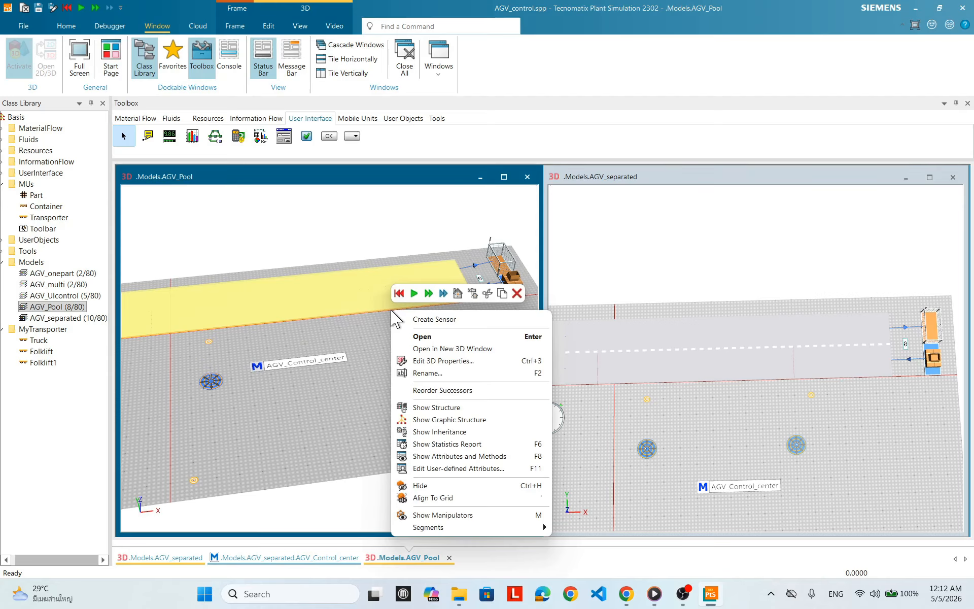
{"action": "left_click", "coordinate": [414, 293]}
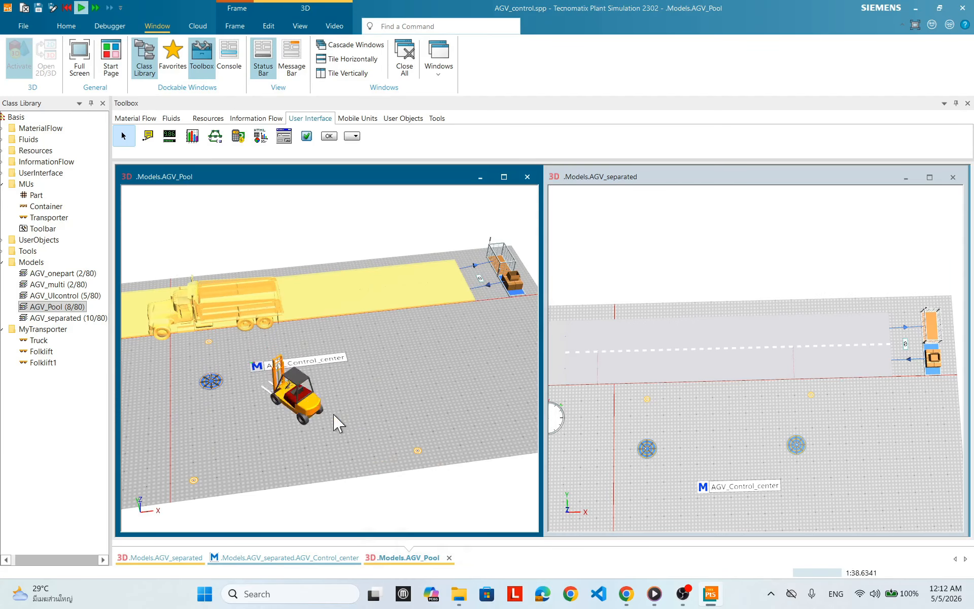
Step: Open AGV_Pool's event controller, move its dialog clear of the road, and raise the real-time factor to 180
{"action": "left_click", "coordinate": [284, 459]}
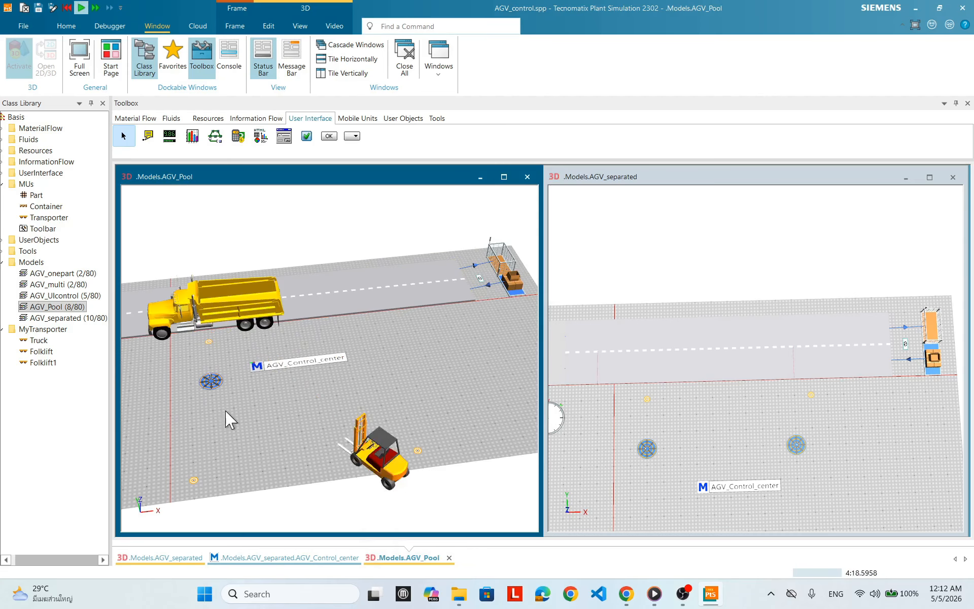
{"action": "mouse_move", "coordinate": [226, 417]}
{"action": "left_mouse_down"}
{"action": "mouse_move", "coordinate": [305, 409]}
{"action": "mouse_move", "coordinate": [289, 395]}
{"action": "left_mouse_up"}
{"action": "double_click", "coordinate": [217, 373]}
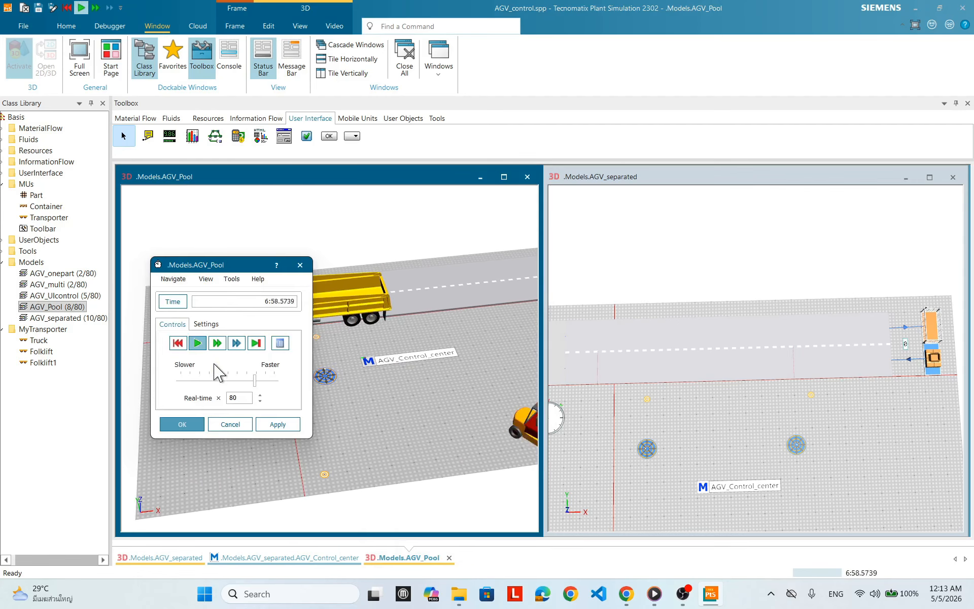
{"action": "left_click_drag", "start_coordinate": [232, 260], "coordinate": [218, 401]}
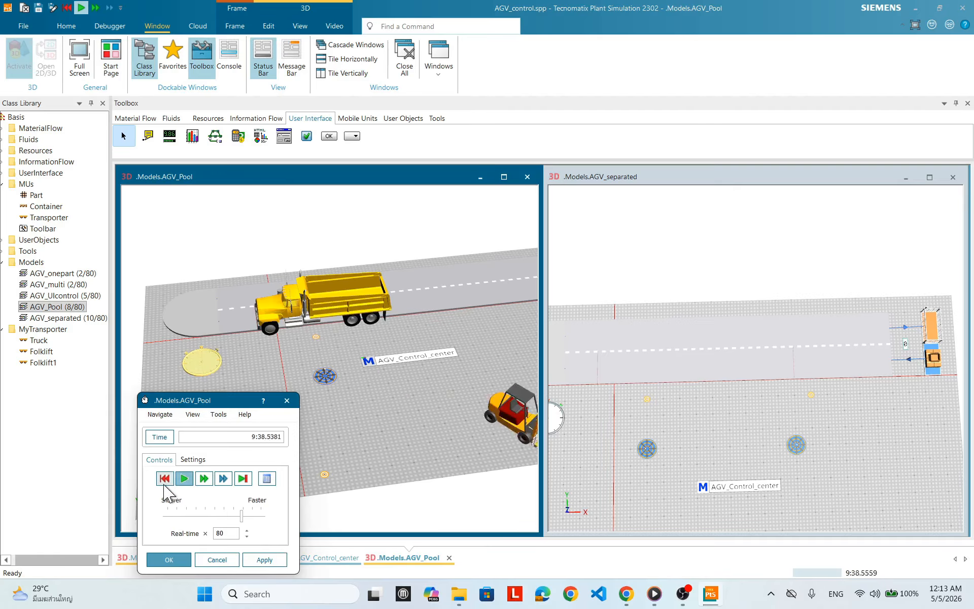
{"action": "left_click_drag", "start_coordinate": [239, 518], "coordinate": [251, 517]}
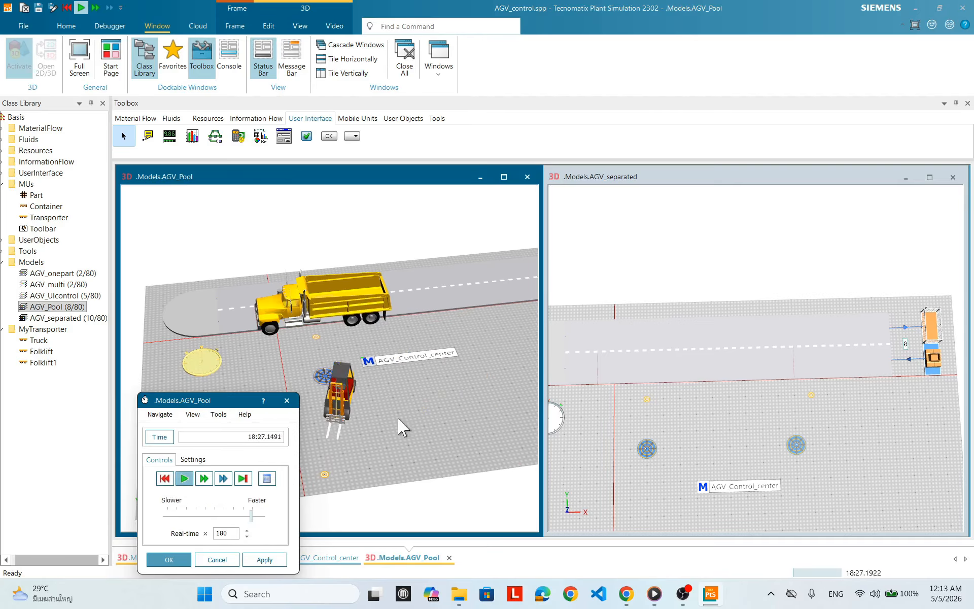
Step: Watch the forklift serve the trucks in AGV_Pool, then reset the simulation and confirm the event controller settings
{"action": "left_click_drag", "start_coordinate": [399, 418], "coordinate": [284, 422]}
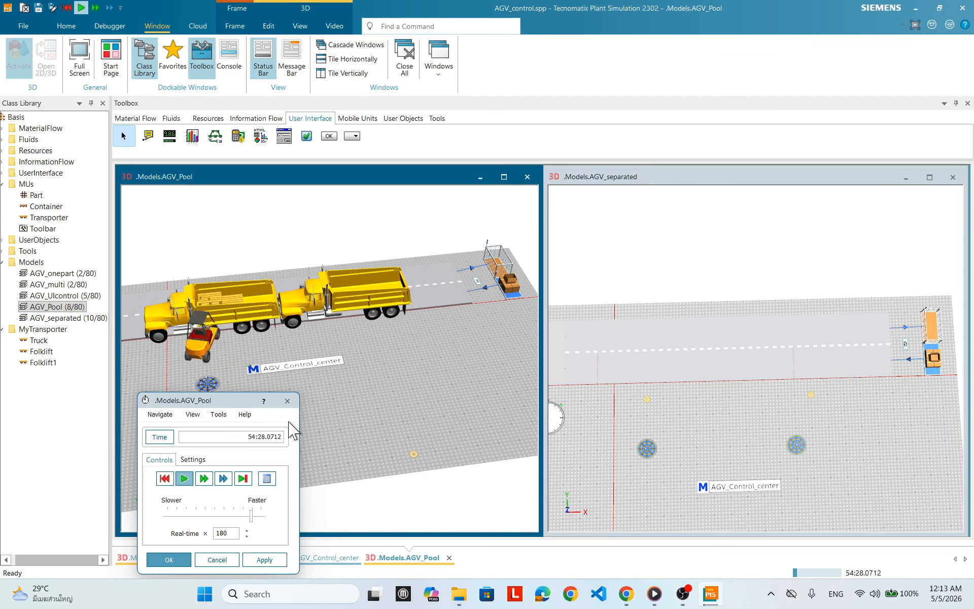
{"action": "left_click", "coordinate": [167, 477]}
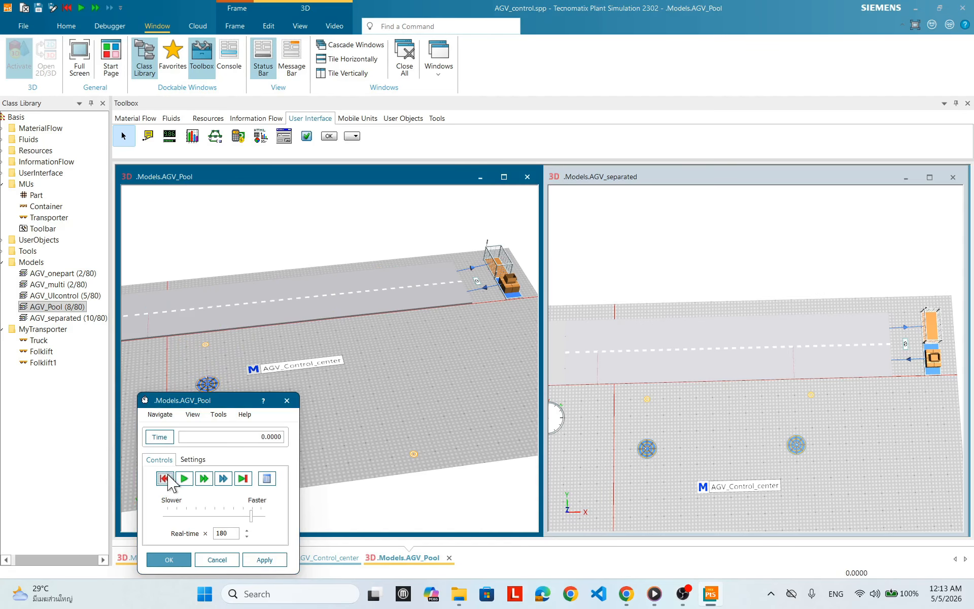
{"action": "left_click", "coordinate": [169, 560]}
Step: Set the Uniform interval of AGV_Pool's Source to 12:00, 15:00 and confirm
{"action": "double_click", "coordinate": [512, 290]}
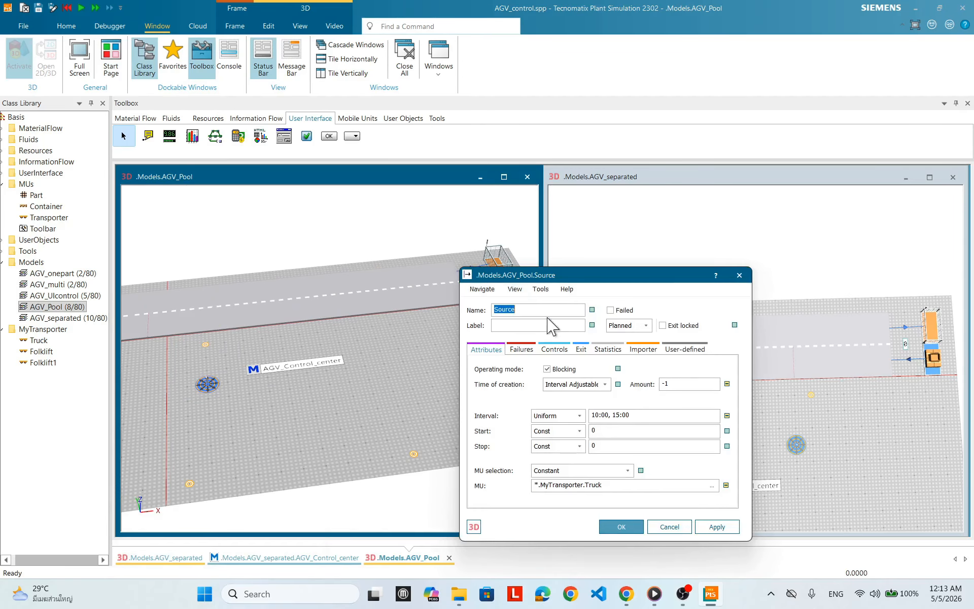
{"action": "left_click_drag", "start_coordinate": [598, 416], "coordinate": [595, 416]}
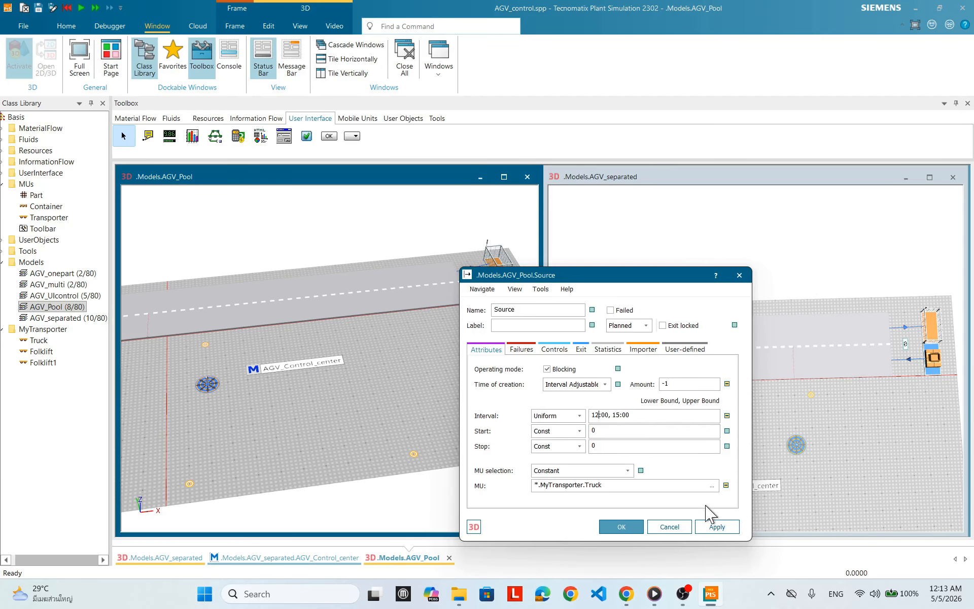
{"action": "left_click", "coordinate": [629, 527]}
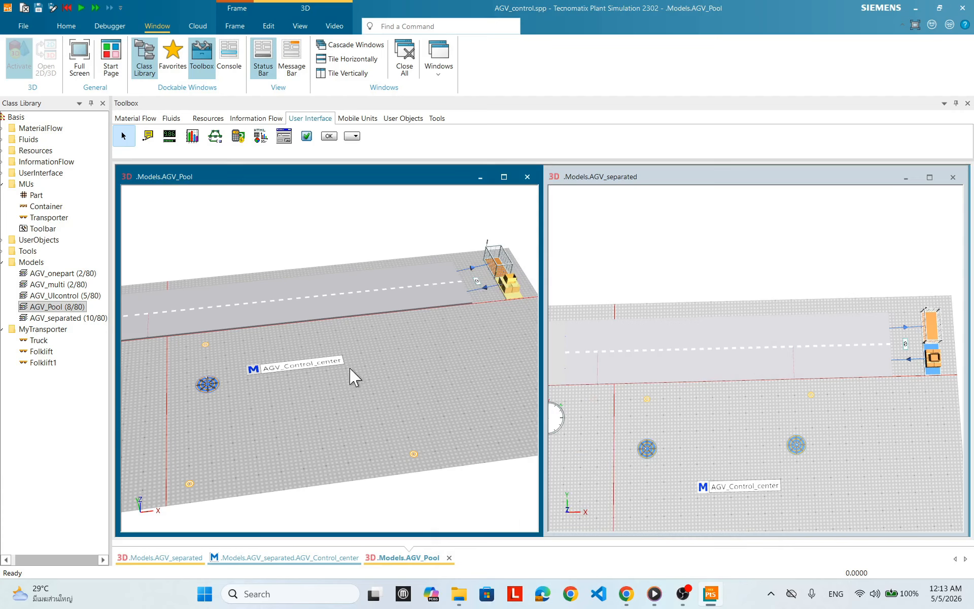
Step: Run AGV_Pool from the start, inspect the trucks and forklift along the road, and reset the simulation
{"action": "right_click", "coordinate": [385, 350]}
{"action": "left_click", "coordinate": [408, 341]}
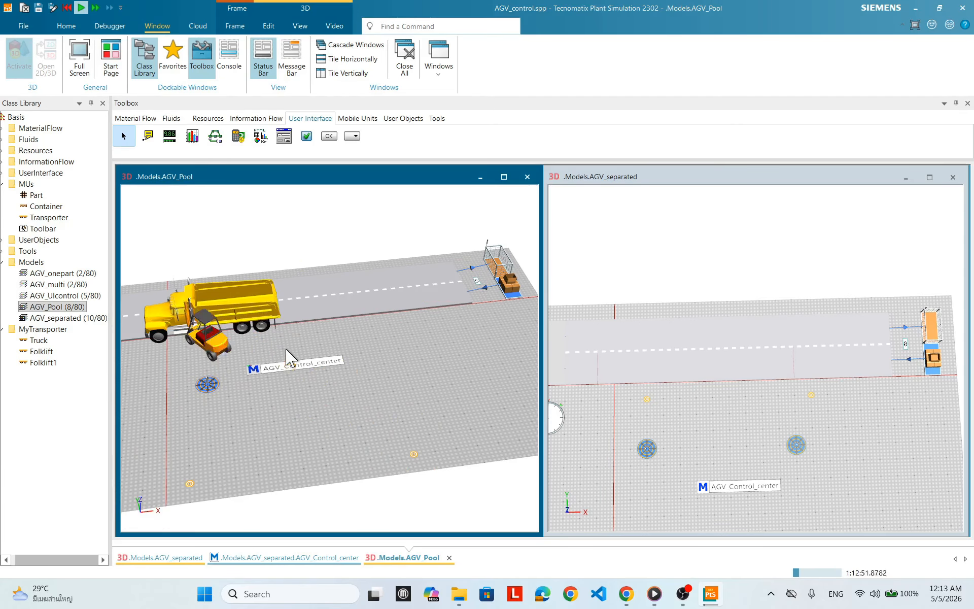
{"action": "left_click_drag", "start_coordinate": [398, 332], "coordinate": [303, 376]}
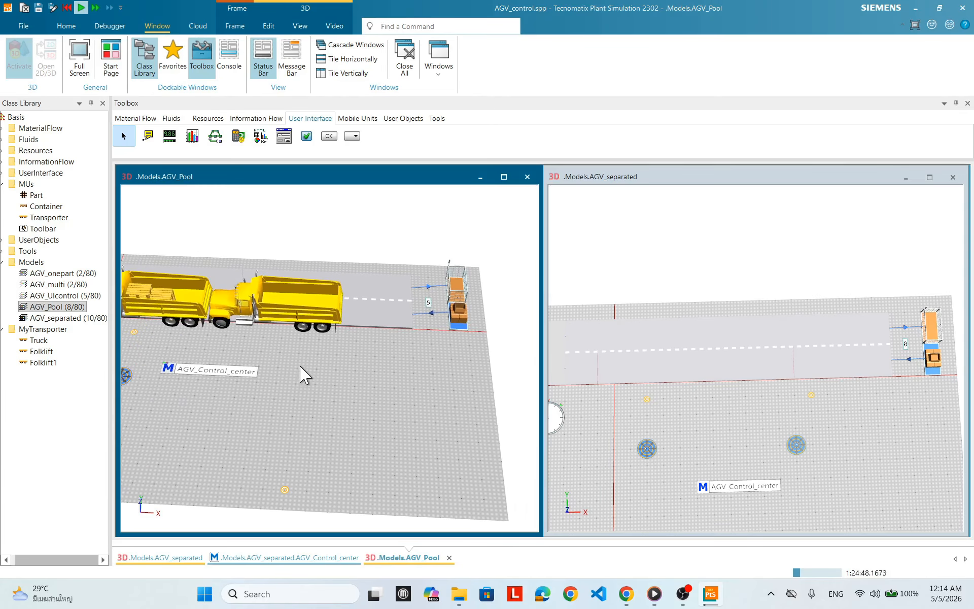
{"action": "left_click_drag", "start_coordinate": [282, 370], "coordinate": [327, 386]}
{"action": "right_click", "coordinate": [421, 345]}
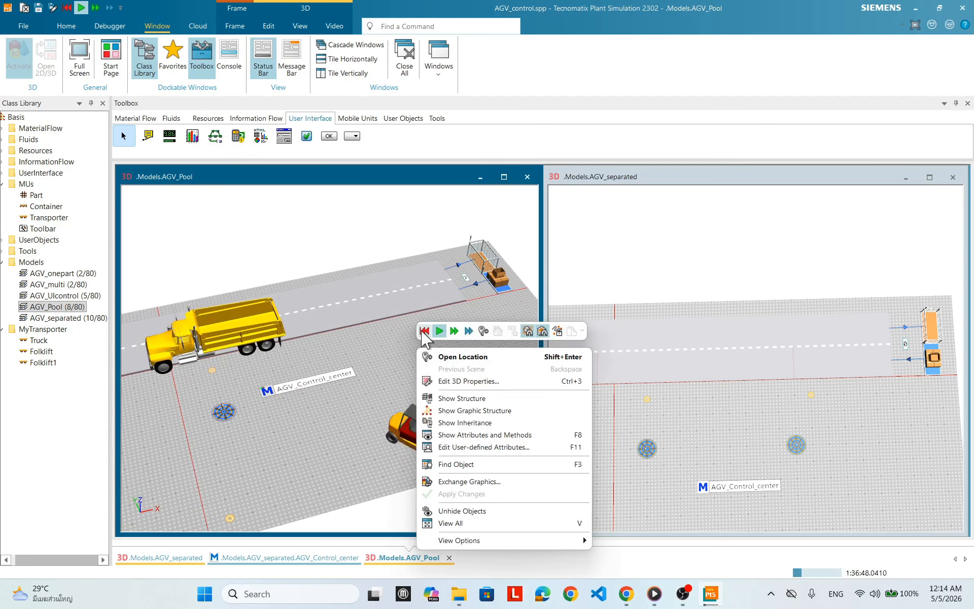
{"action": "left_click", "coordinate": [425, 331]}
Step: Set the Uniform interval of AGV_Pool's Source to 14:00, 18:00 and confirm
{"action": "double_click", "coordinate": [506, 284]}
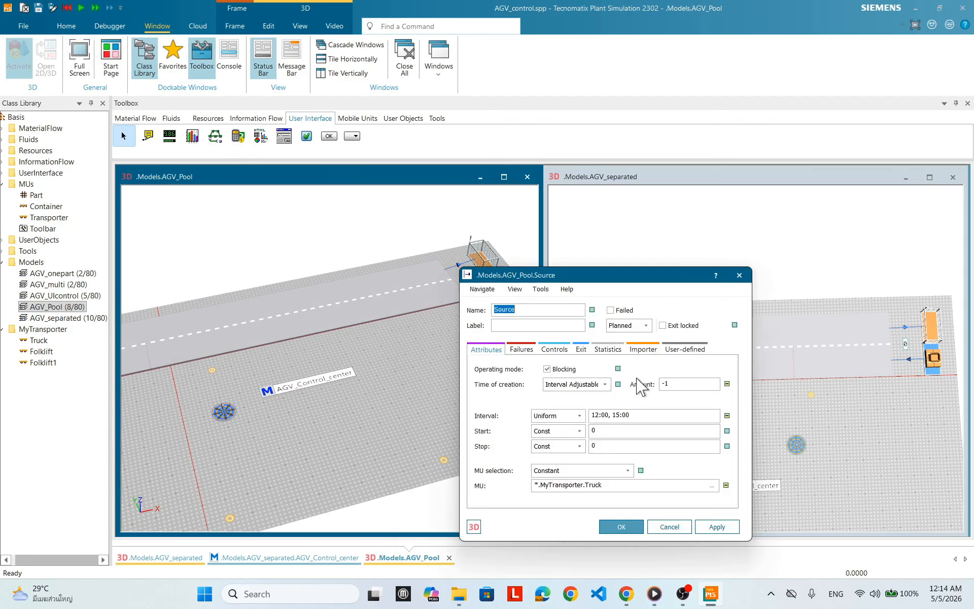
{"action": "left_click", "coordinate": [599, 415]}
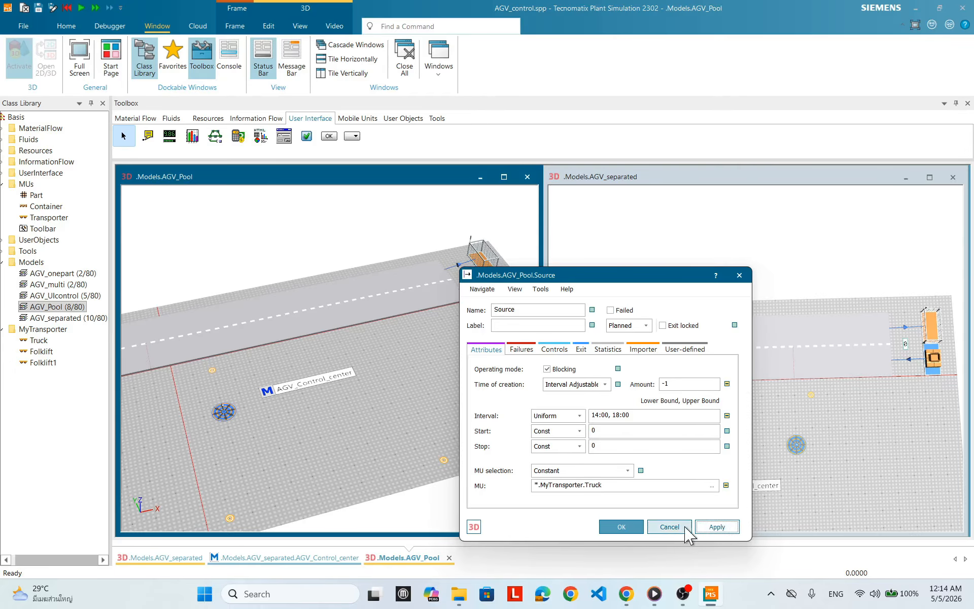
{"action": "left_click", "coordinate": [619, 527]}
Step: Run AGV_Pool from the start with the real-time factor raised to 250, then reset the simulation and confirm the controller settings
{"action": "right_click", "coordinate": [415, 385]}
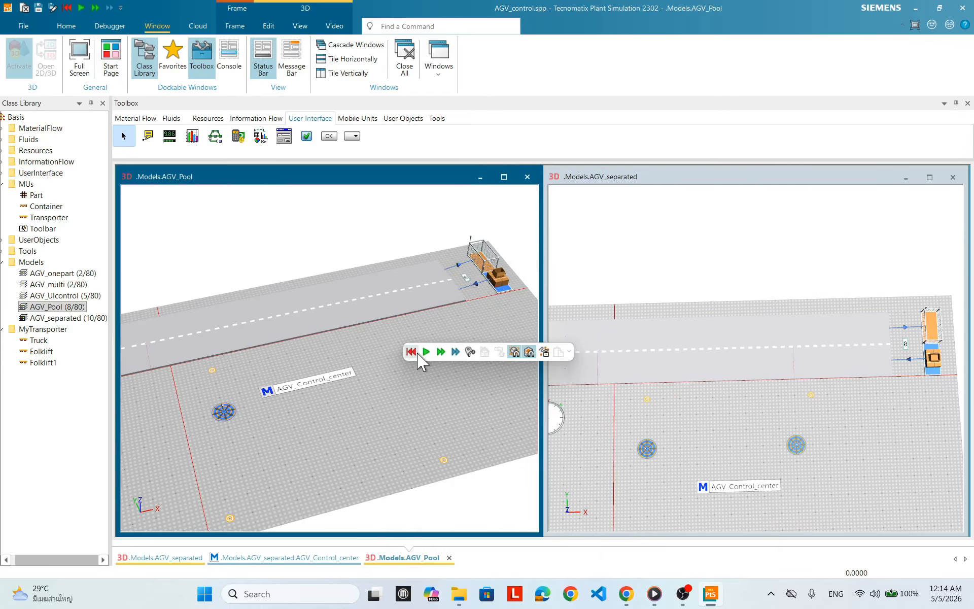
{"action": "left_click", "coordinate": [426, 351]}
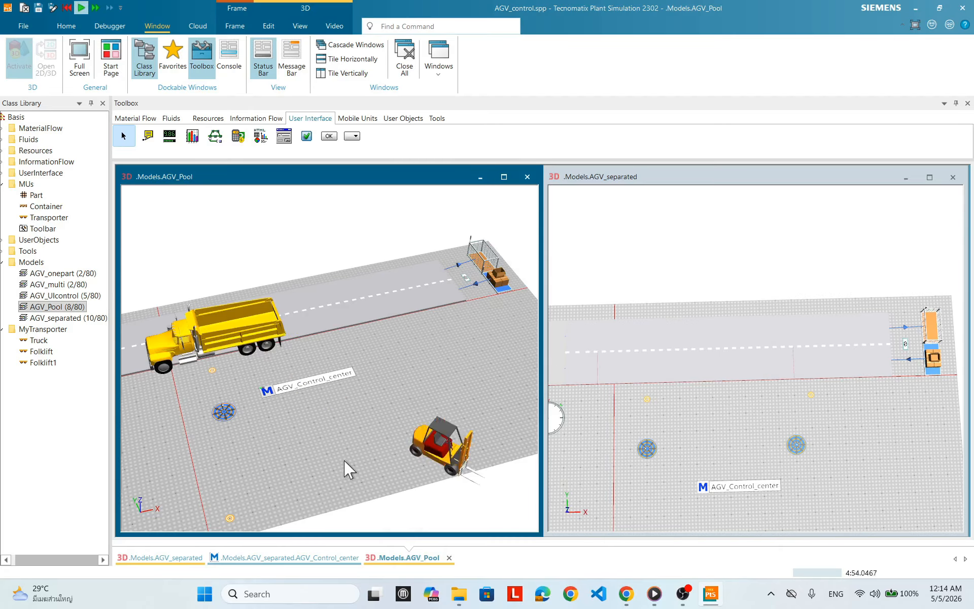
{"action": "left_click_drag", "start_coordinate": [204, 439], "coordinate": [243, 404]}
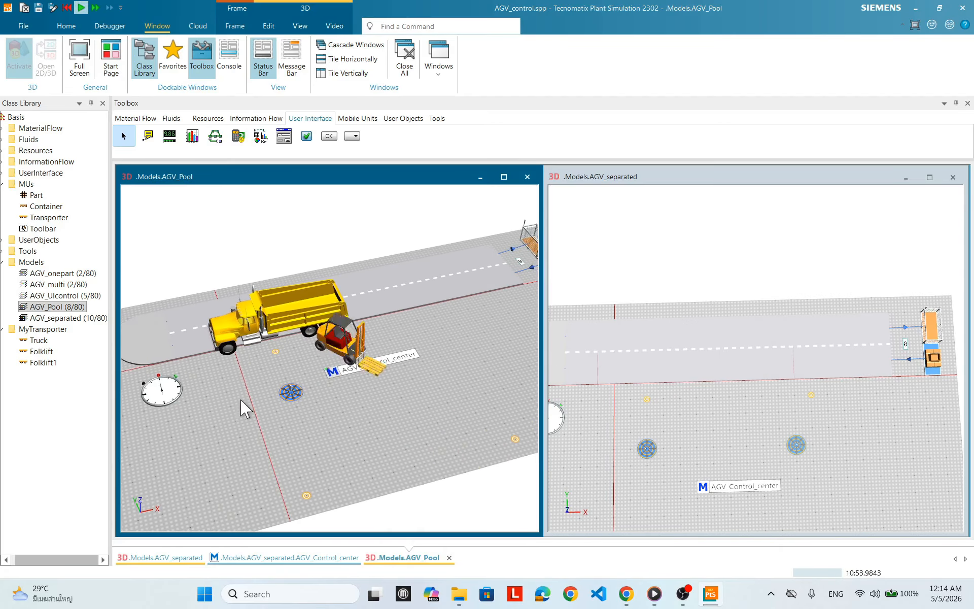
{"action": "double_click", "coordinate": [161, 388]}
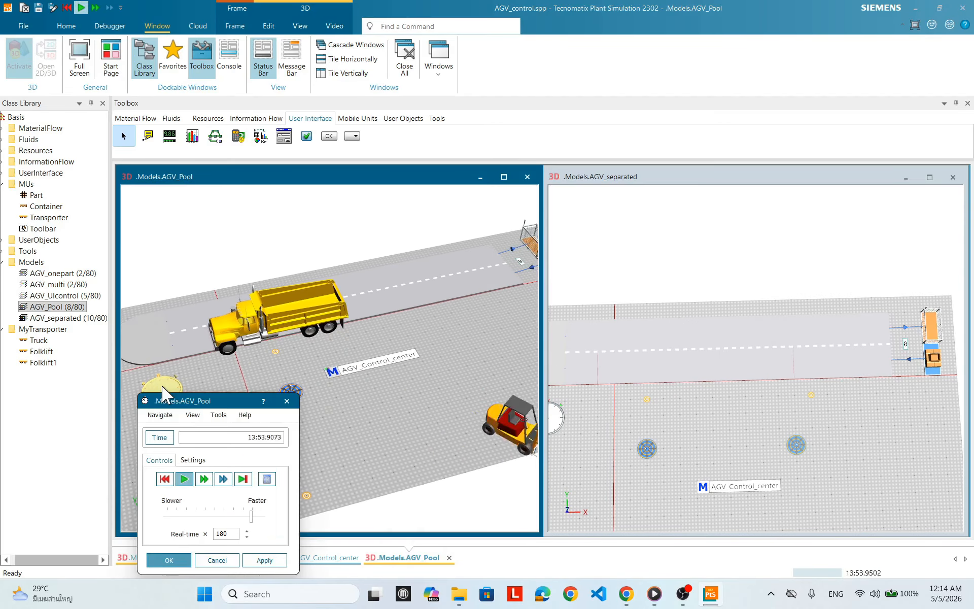
{"action": "left_click", "coordinate": [260, 518]}
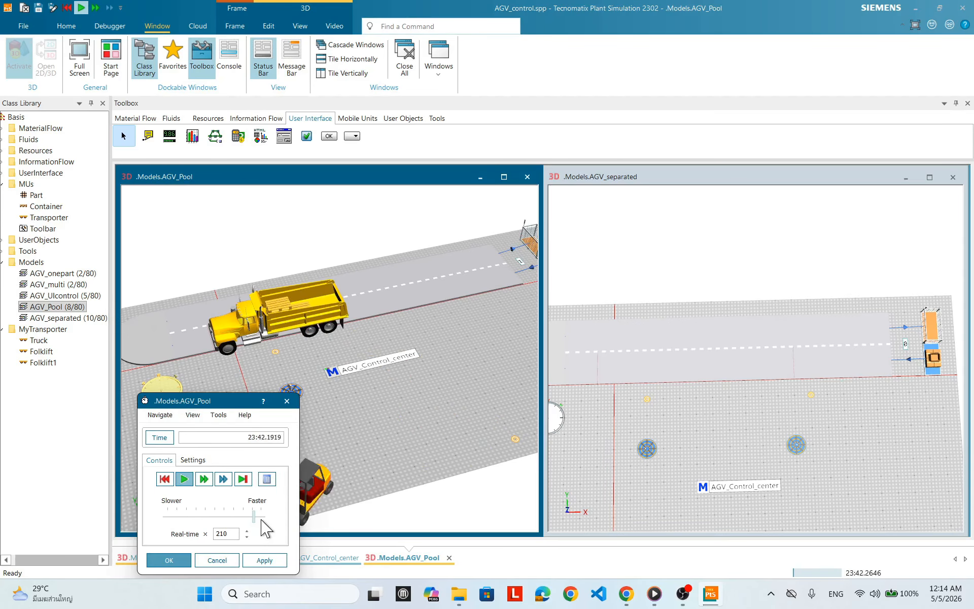
{"action": "left_click_drag", "start_coordinate": [254, 519], "coordinate": [258, 518]}
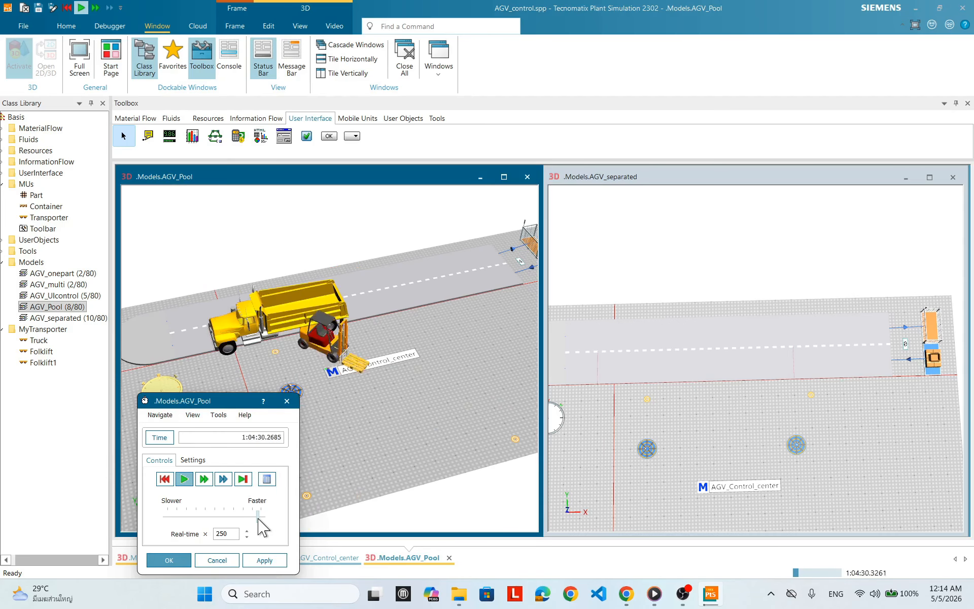
{"action": "left_click", "coordinate": [164, 479]}
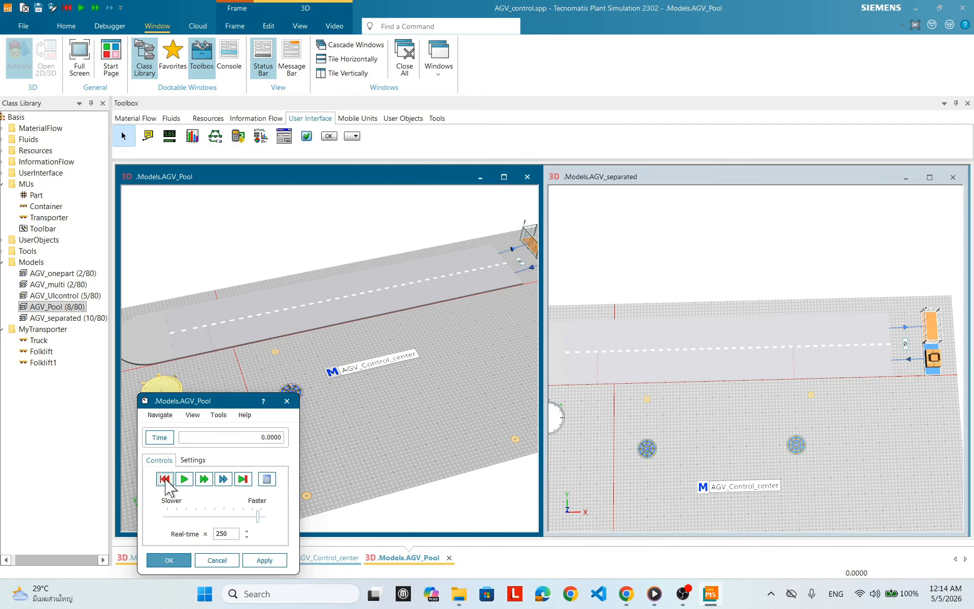
{"action": "left_click", "coordinate": [196, 558]}
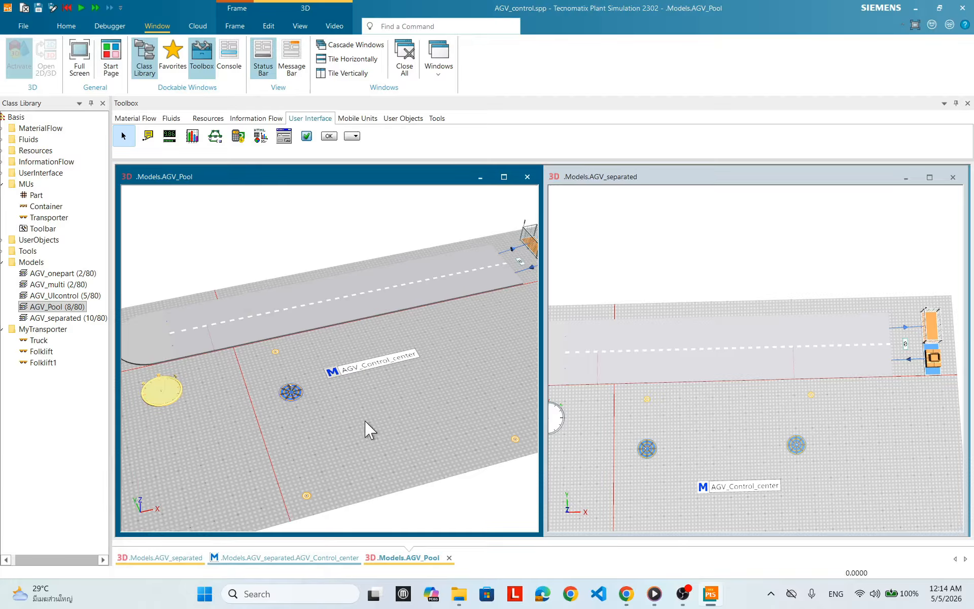
Step: Set the Uniform interval of AGV_Pool's Source to 13:00, 16:00 and confirm
{"action": "left_click_drag", "start_coordinate": [370, 428], "coordinate": [301, 428]}
{"action": "double_click", "coordinate": [458, 308]}
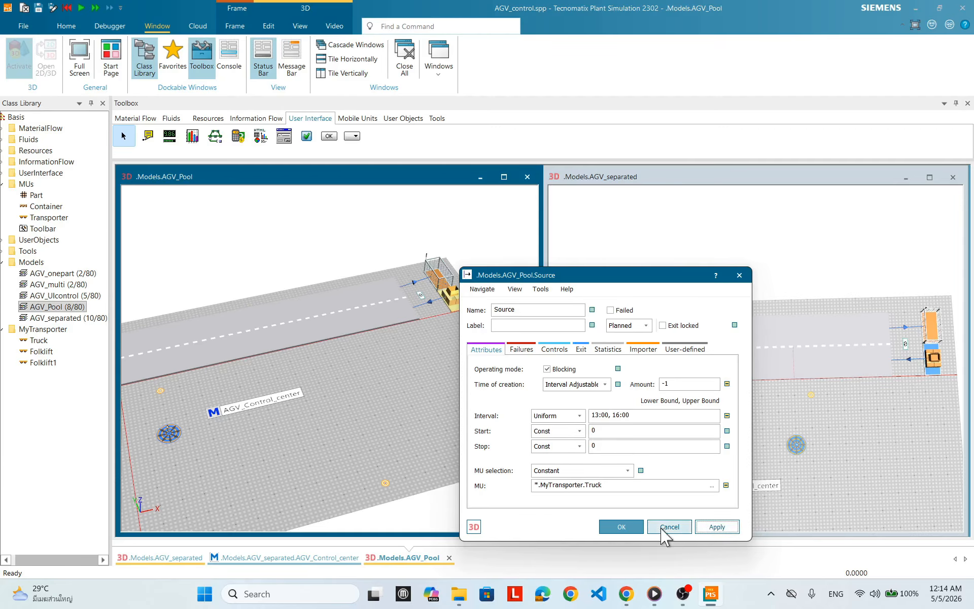
{"action": "left_click", "coordinate": [618, 526]}
Step: Run AGV_Pool to watch the forklift serve the trucks, then reset the simulation from AGV_separated
{"action": "right_click", "coordinate": [391, 371]}
{"action": "left_click", "coordinate": [412, 351]}
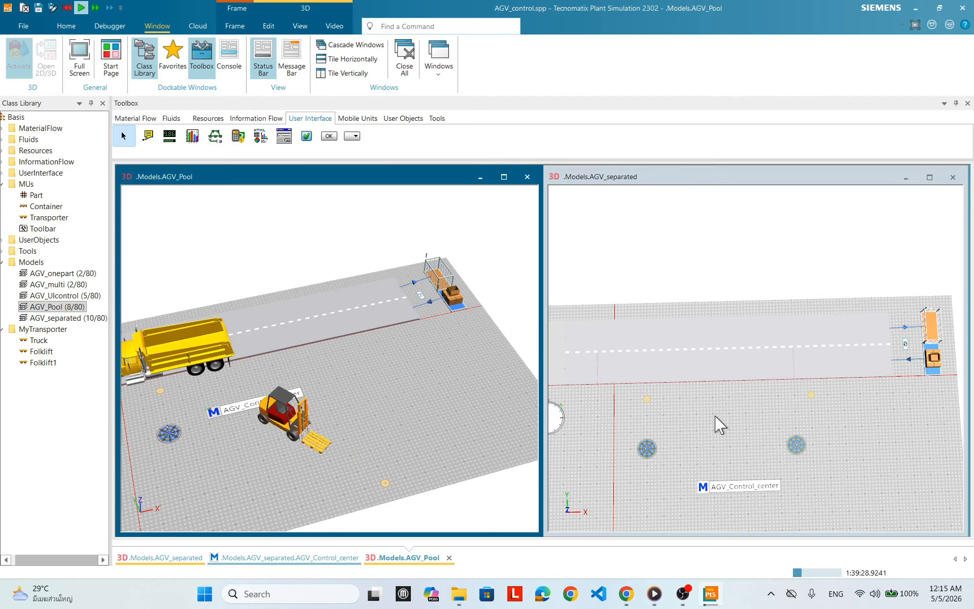
{"action": "right_click", "coordinate": [793, 421]}
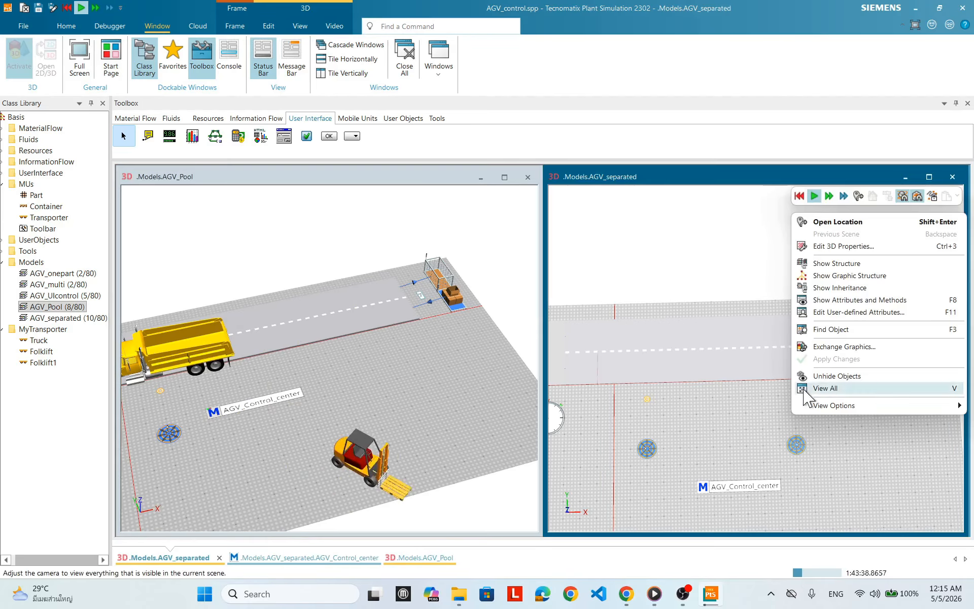
{"action": "left_click", "coordinate": [799, 196]}
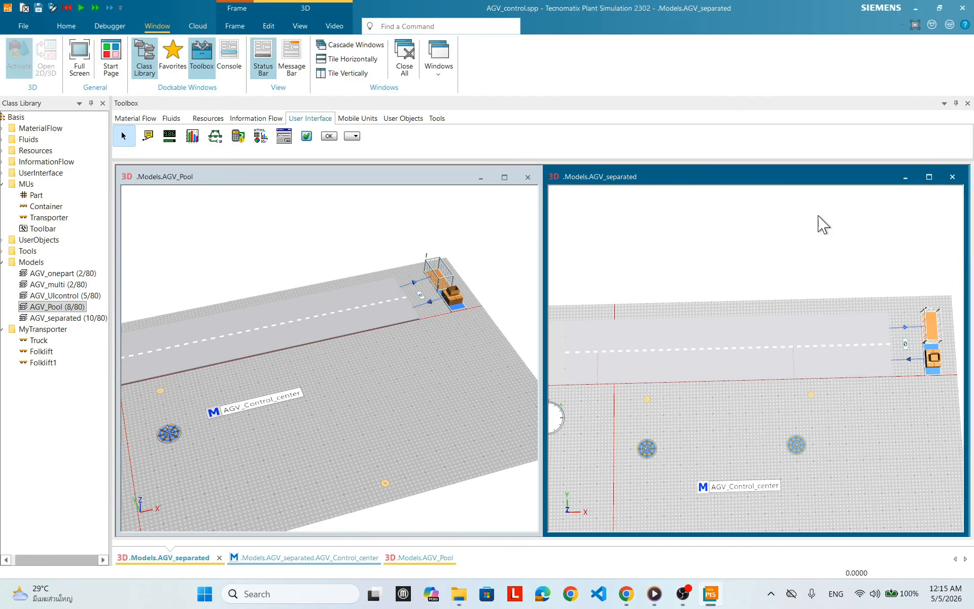
Step: Start AGV_separated and try to start AGV_Pool alongside it
{"action": "right_click", "coordinate": [854, 403]}
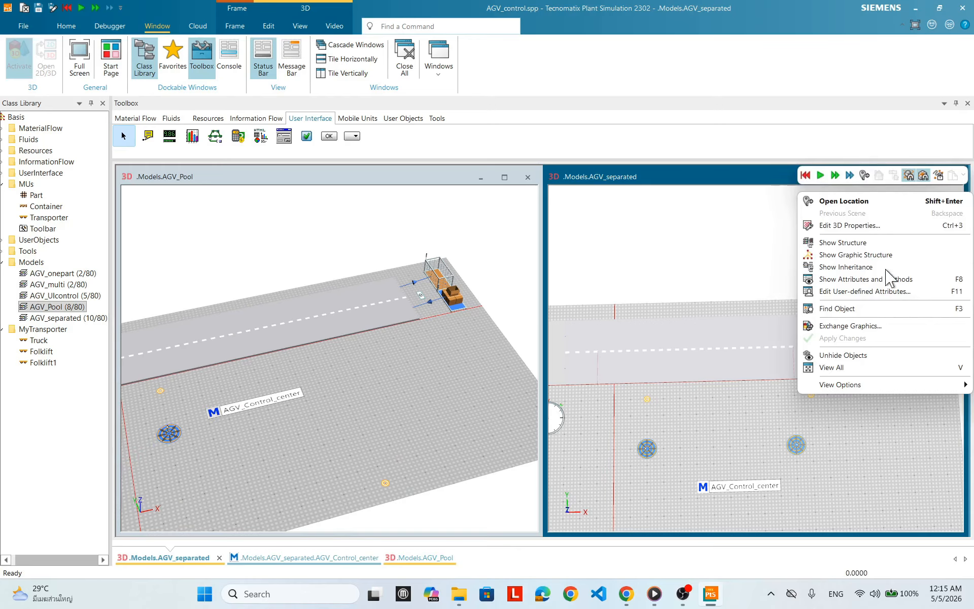
{"action": "left_click", "coordinate": [850, 175]}
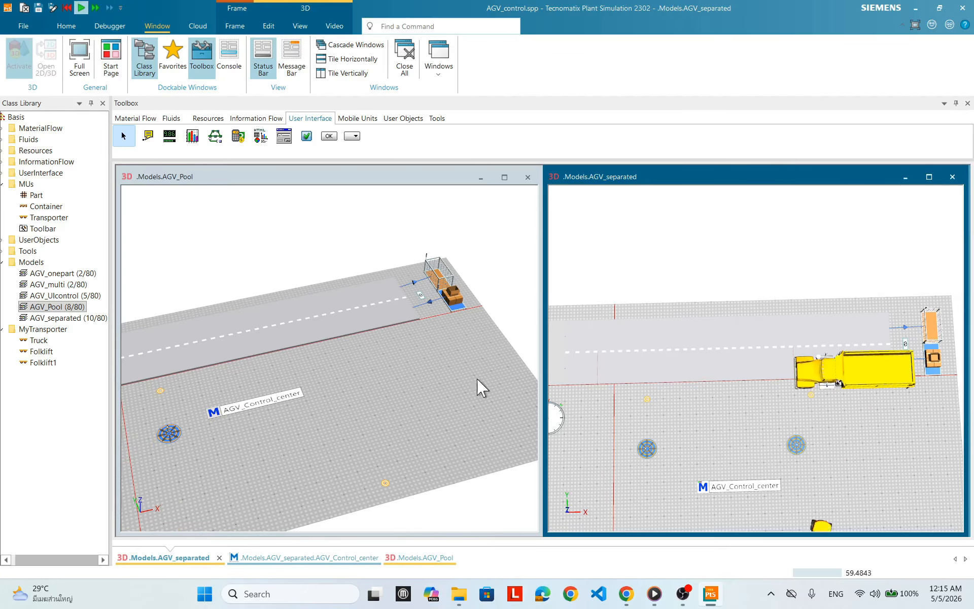
{"action": "right_click", "coordinate": [343, 380]}
{"action": "left_click", "coordinate": [351, 161]}
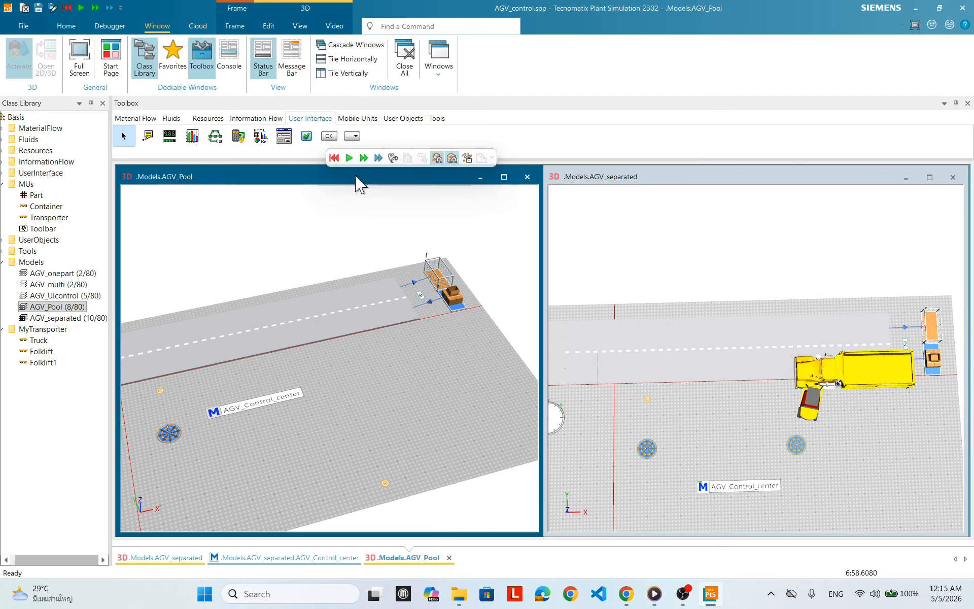
Step: Open AGV_separated's event controller, reset the simulation and start it from the beginning
{"action": "left_click", "coordinate": [733, 437]}
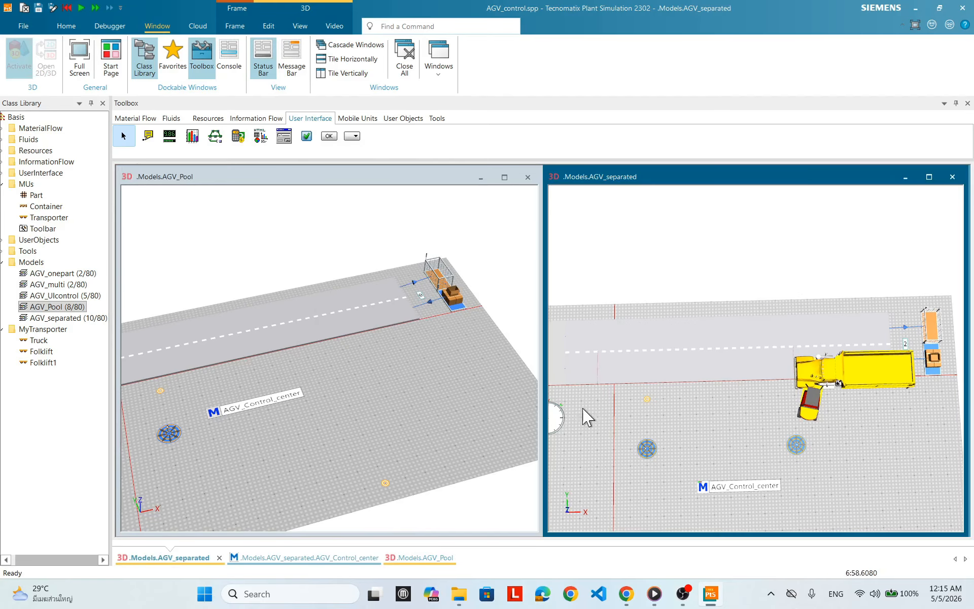
{"action": "double_click", "coordinate": [556, 415]}
{"action": "left_click", "coordinate": [647, 204]}
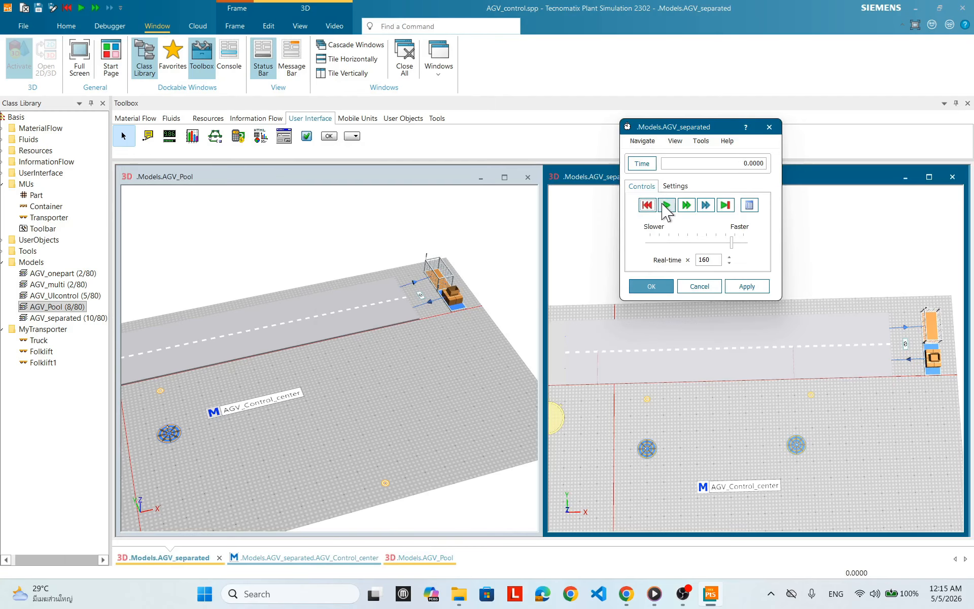
{"action": "left_click", "coordinate": [667, 205]}
Step: Open AGV_Pool's event controller beside the other one, fit the road in view, and start AGV_Pool's simulation
{"action": "left_click_drag", "start_coordinate": [281, 432], "coordinate": [217, 385]}
{"action": "double_click", "coordinate": [173, 409]}
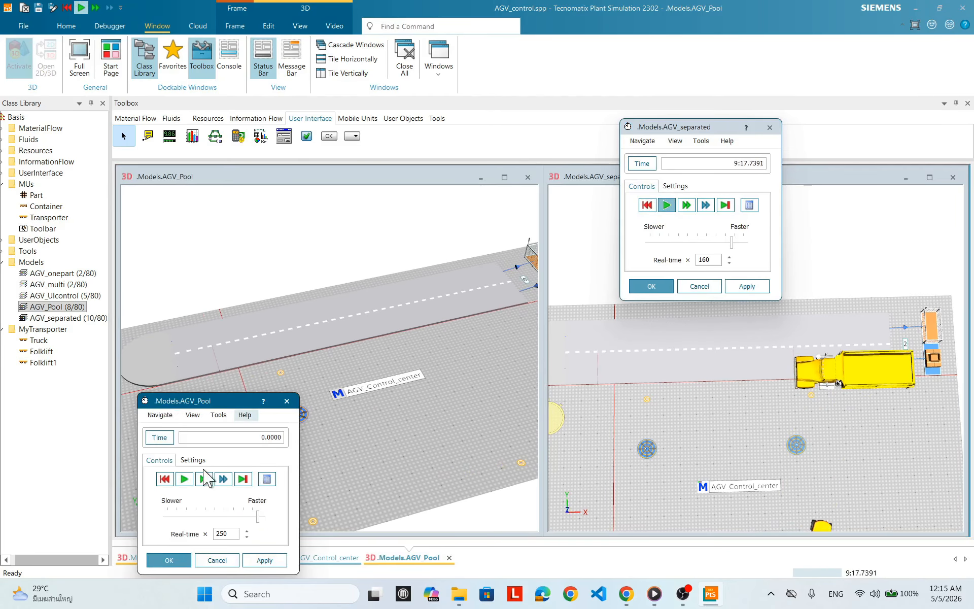
{"action": "left_click", "coordinate": [188, 479]}
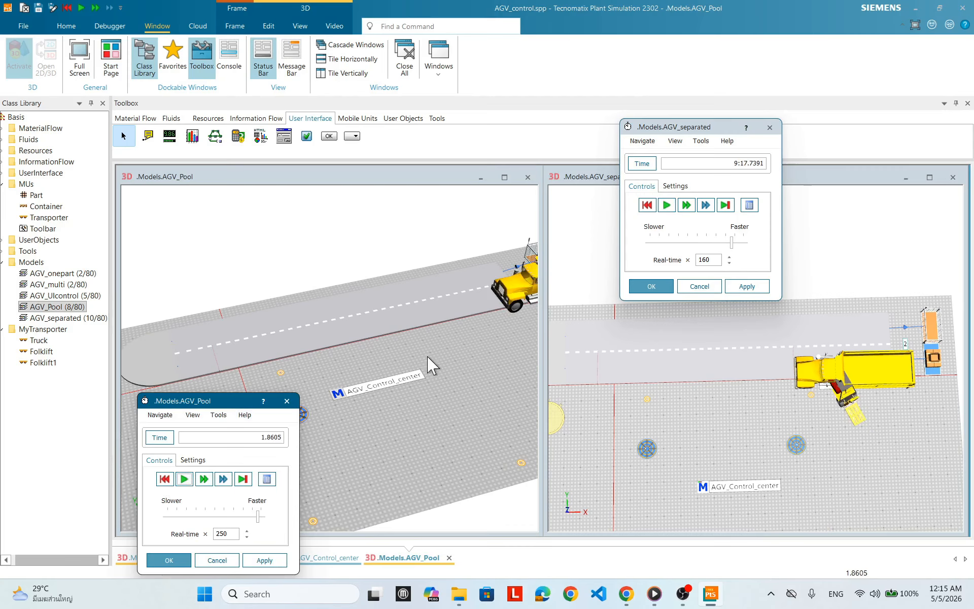
{"action": "scroll", "coordinate": [467, 361], "scroll_direction": "down", "scroll_amount": 3}
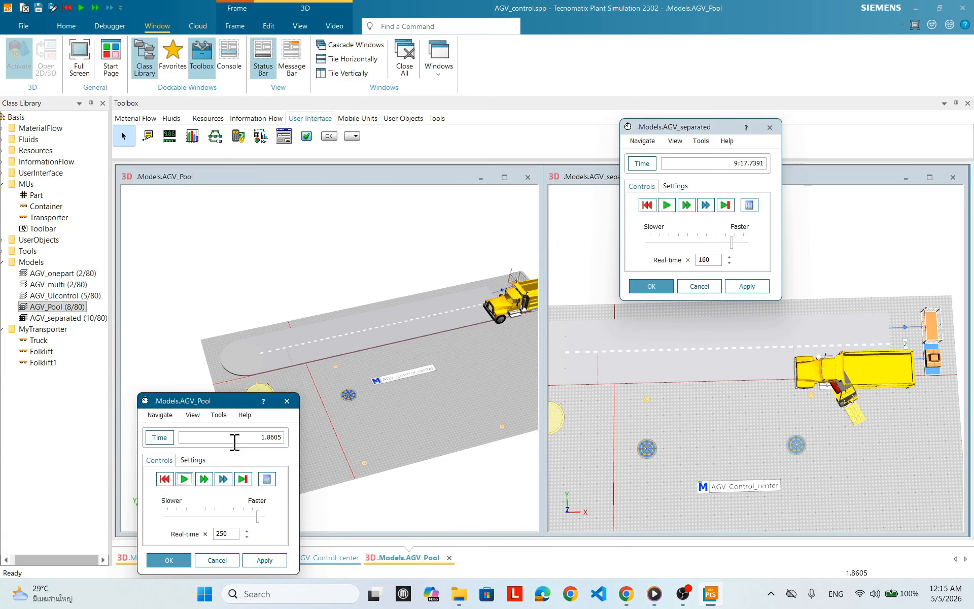
{"action": "left_click", "coordinate": [186, 480]}
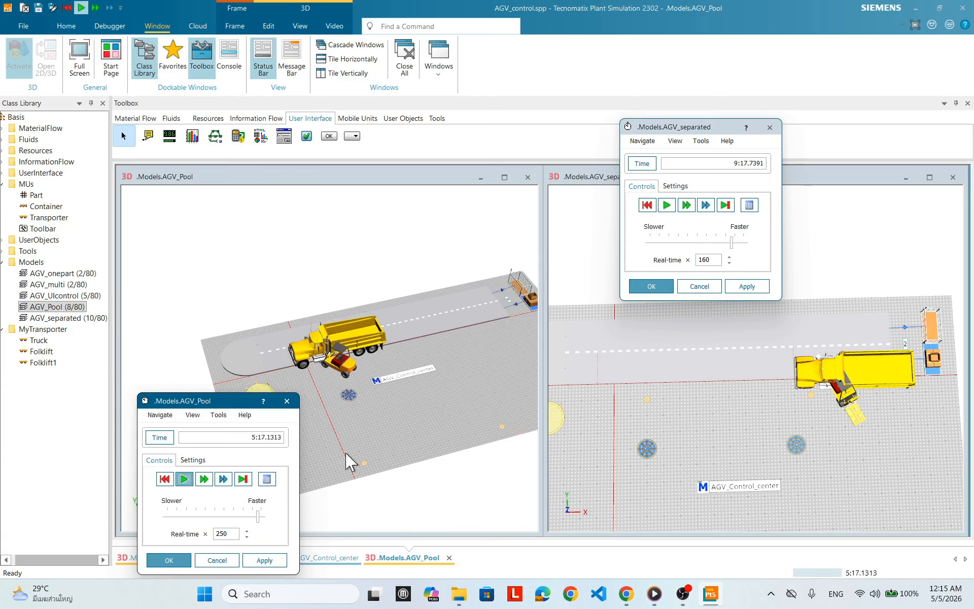
Step: Try to run AGV_separated alongside the running AGV_Pool simulation, and close AGV_separated's event controller
{"action": "left_click", "coordinate": [704, 431]}
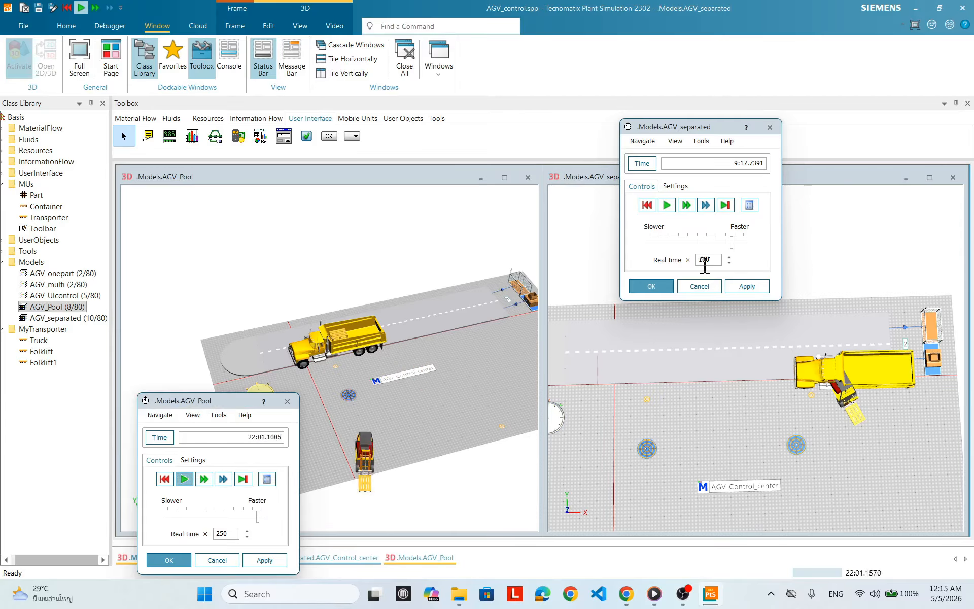
{"action": "left_click_drag", "start_coordinate": [223, 401], "coordinate": [225, 382]}
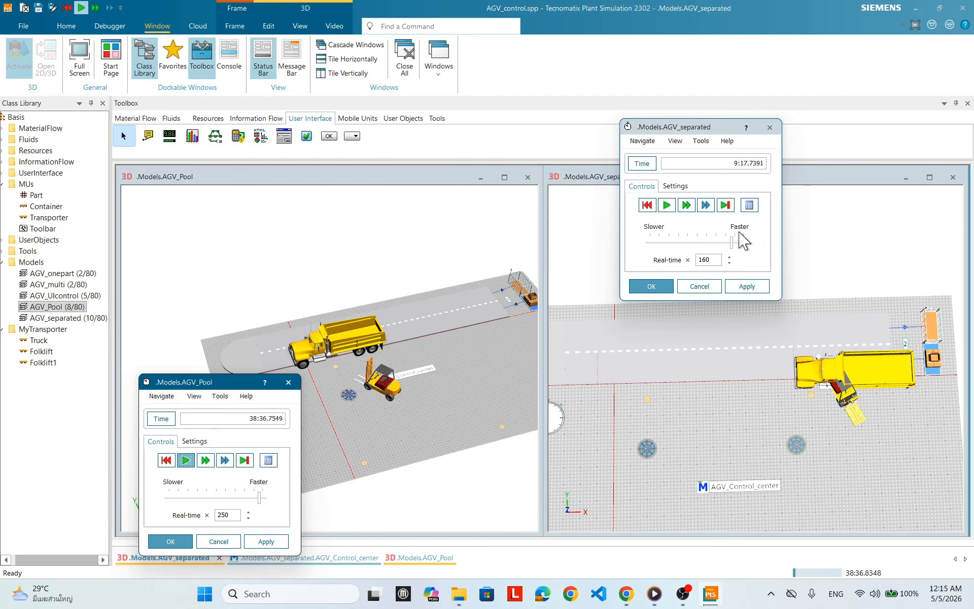
{"action": "left_click", "coordinate": [667, 207]}
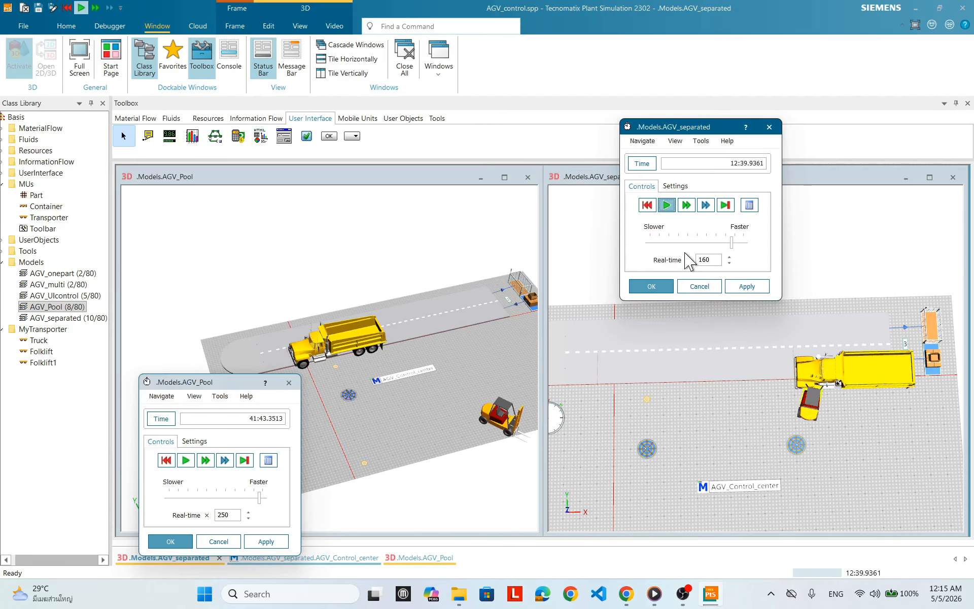
{"action": "left_click", "coordinate": [769, 128]}
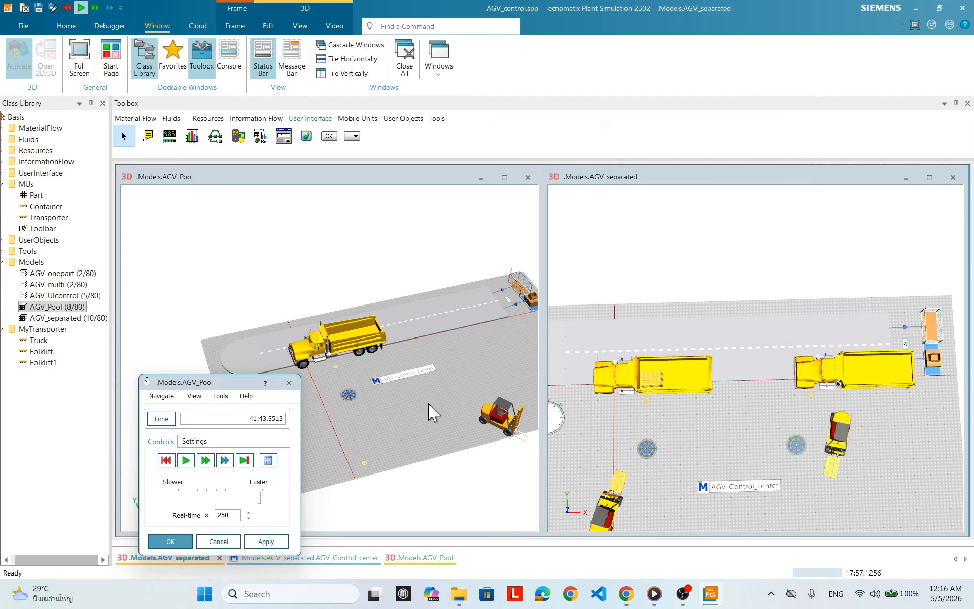
Step: Reset AGV_separated and AGV_Pool, and run AGV_Pool from the beginning at a real-time factor of 10000
{"action": "right_click", "coordinate": [737, 427]}
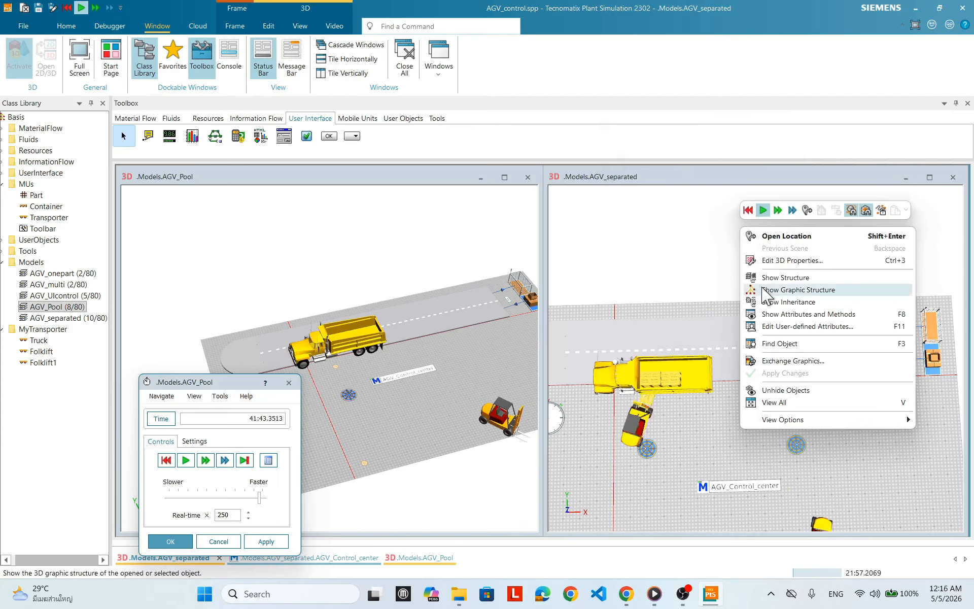
{"action": "left_click", "coordinate": [748, 210]}
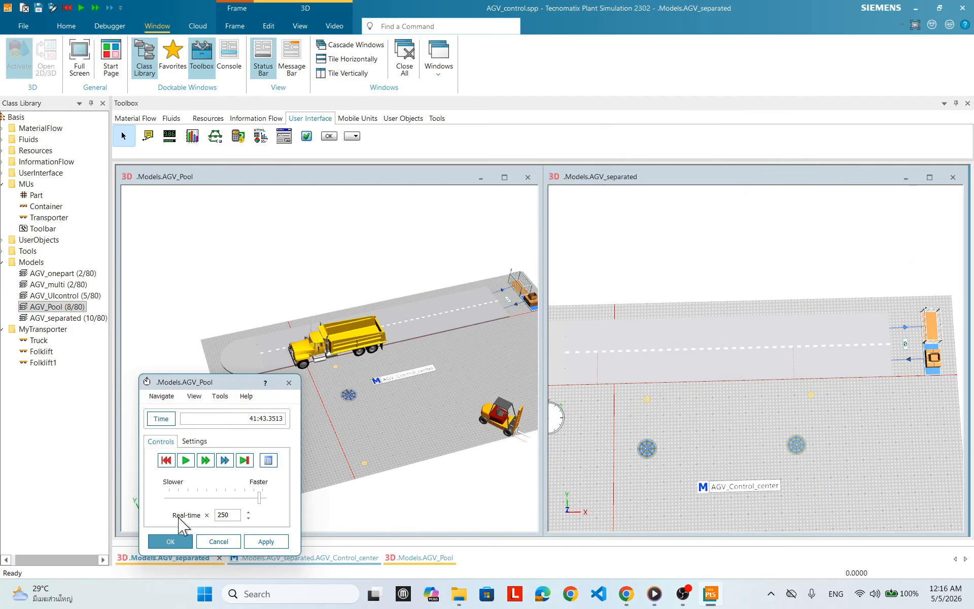
{"action": "left_click", "coordinate": [166, 459]}
{"action": "left_click", "coordinate": [186, 460]}
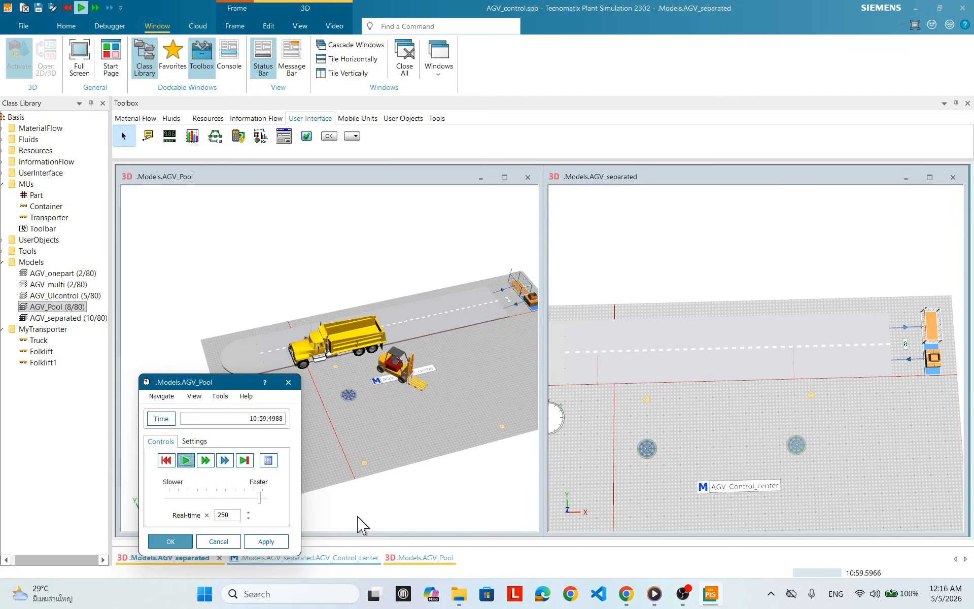
{"action": "left_click", "coordinate": [262, 498]}
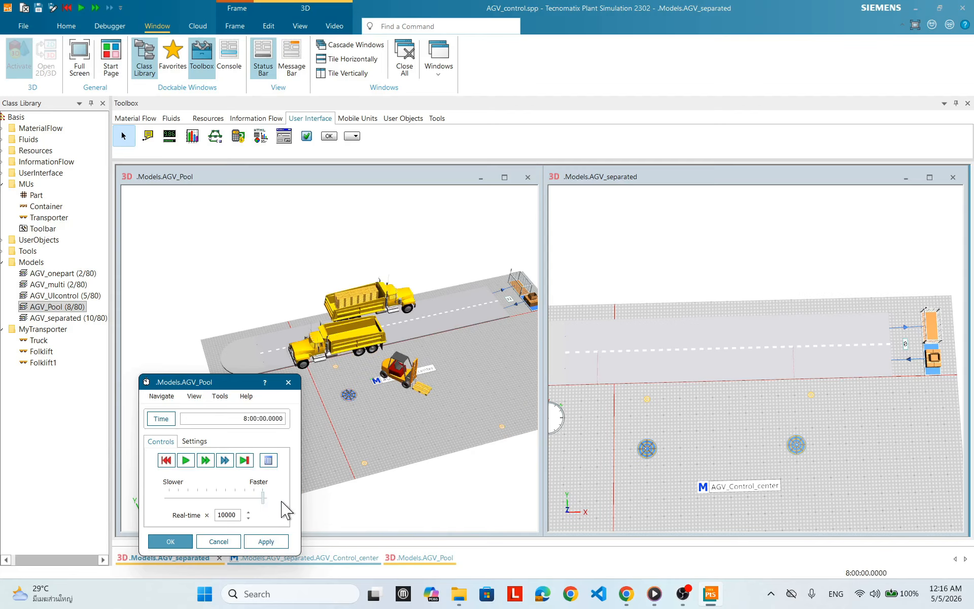
Step: Examine the counter near the source and drain at the end of AGV_Pool's road
{"action": "left_click_drag", "start_coordinate": [487, 330], "coordinate": [309, 364]}
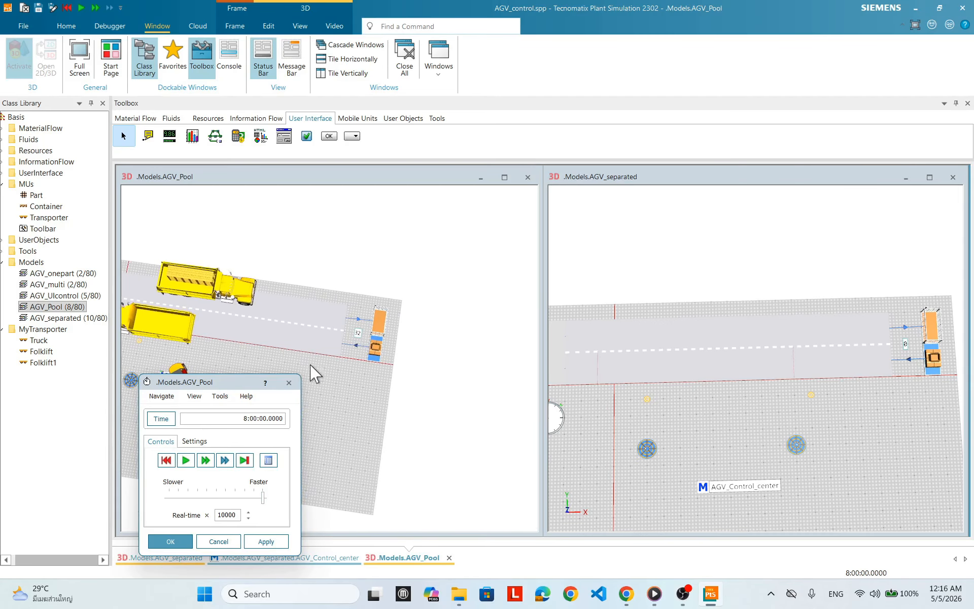
{"action": "scroll", "coordinate": [356, 370], "scroll_direction": "up", "scroll_amount": 1}
{"action": "scroll", "coordinate": [359, 378], "scroll_direction": "up", "scroll_amount": 3}
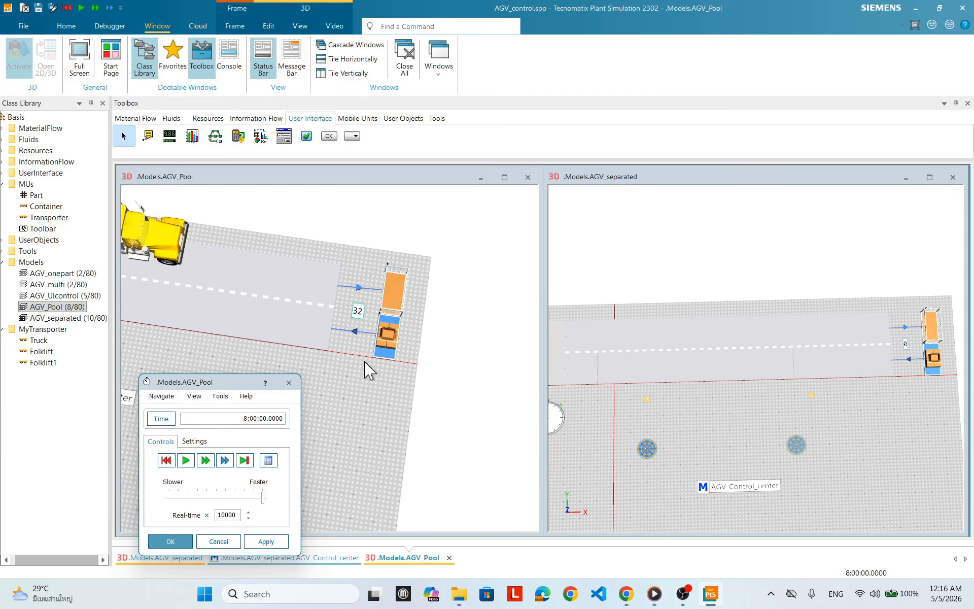
{"action": "scroll", "coordinate": [374, 375], "scroll_direction": "down", "scroll_amount": 4}
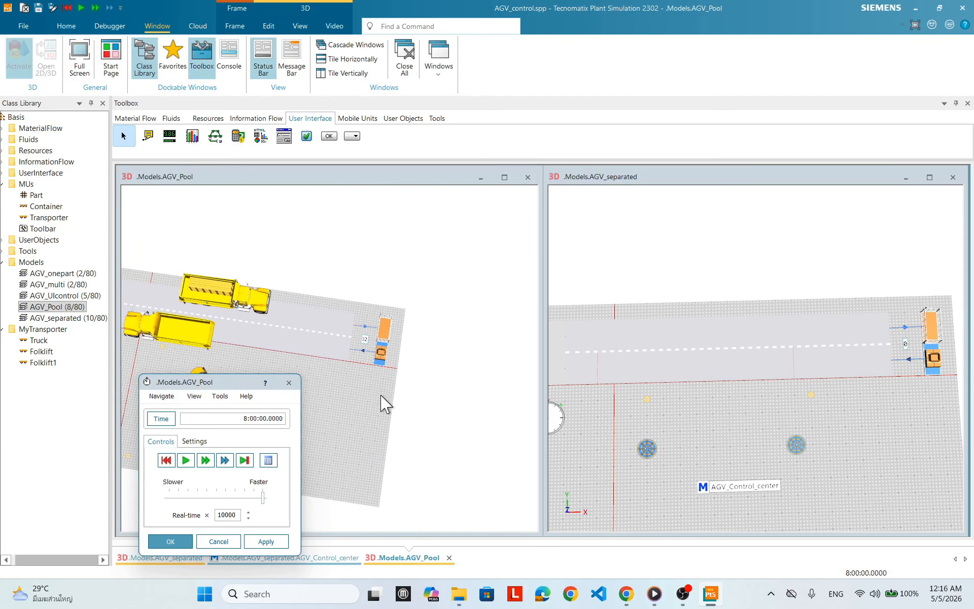
{"action": "left_click_drag", "start_coordinate": [337, 420], "coordinate": [365, 388]}
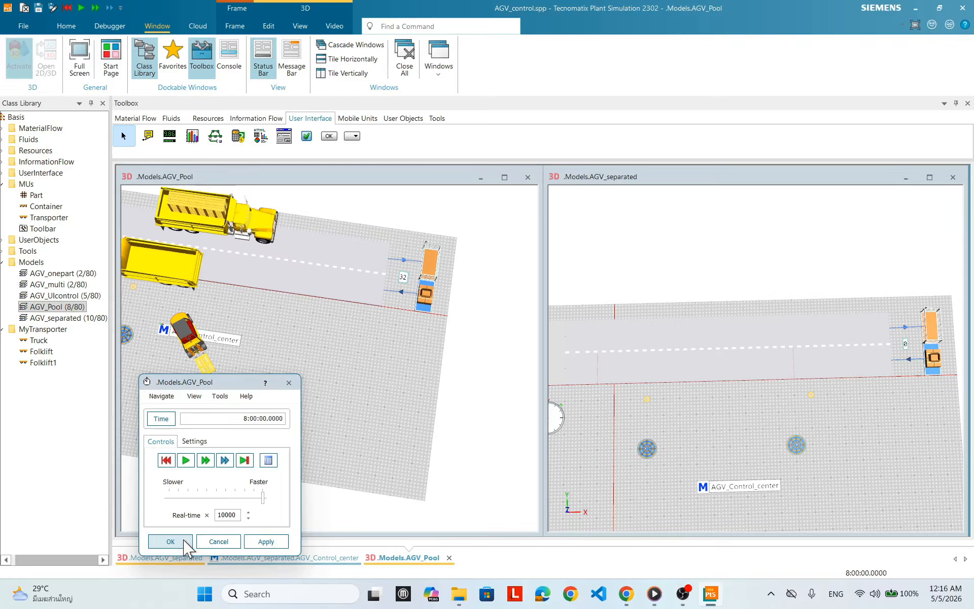
Step: Open AGV_separated's event controller, start the simulation and raise its real-time factor to 10000
{"action": "left_click", "coordinate": [710, 434]}
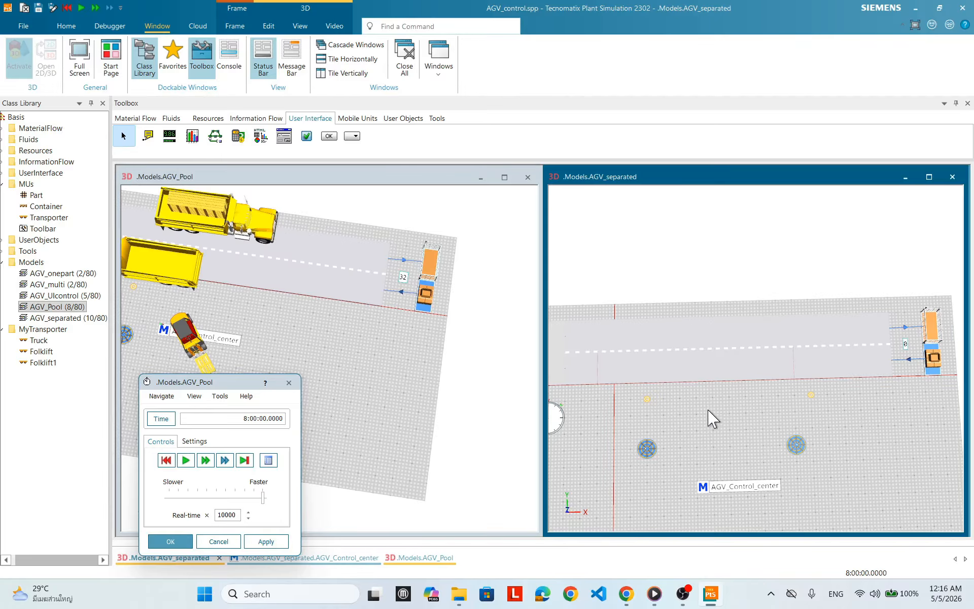
{"action": "double_click", "coordinate": [556, 422]}
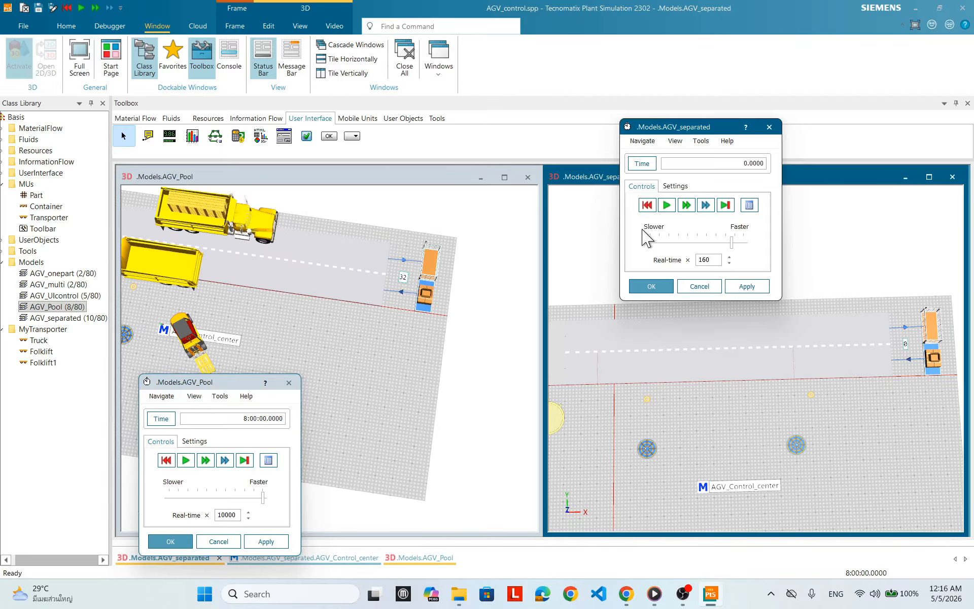
{"action": "left_click", "coordinate": [662, 205]}
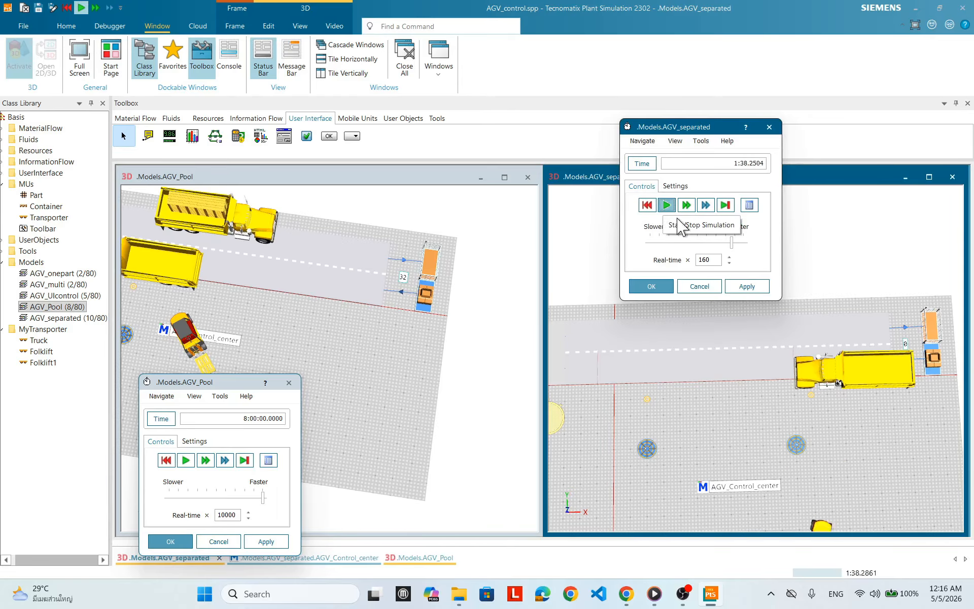
{"action": "left_click_drag", "start_coordinate": [732, 243], "coordinate": [738, 243]}
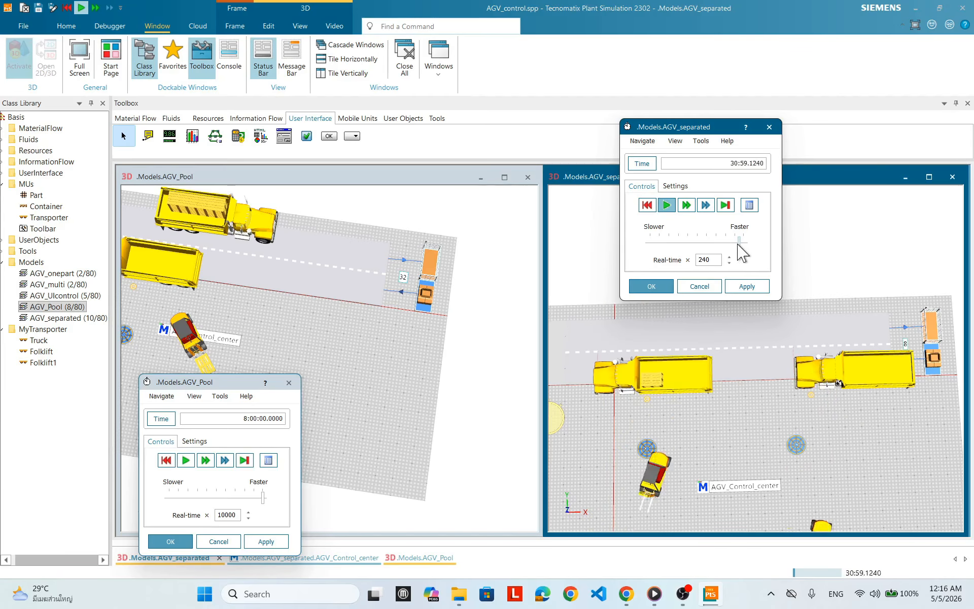
{"action": "left_click_drag", "start_coordinate": [738, 242], "coordinate": [743, 241]}
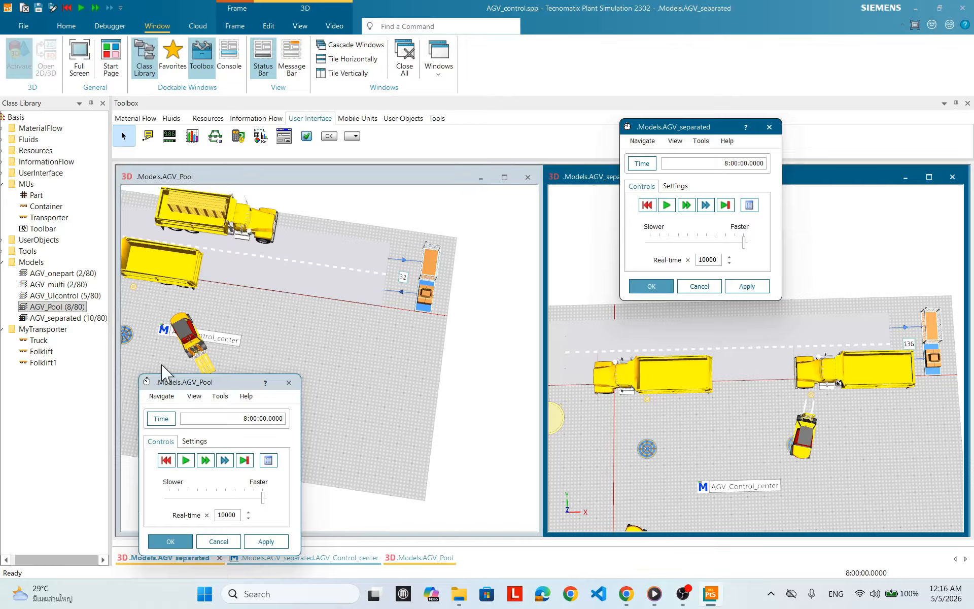
Step: Compare the AGV_Control_center methods of AGV_Pool and AGV_separated, and close both methods
{"action": "left_click_drag", "start_coordinate": [225, 385], "coordinate": [345, 368]}
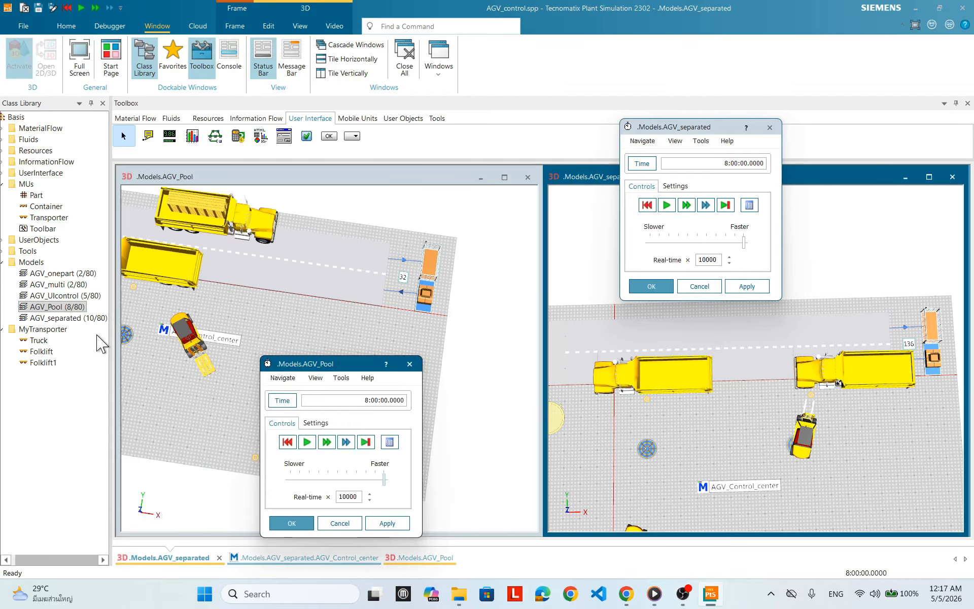
{"action": "double_click", "coordinate": [224, 343]}
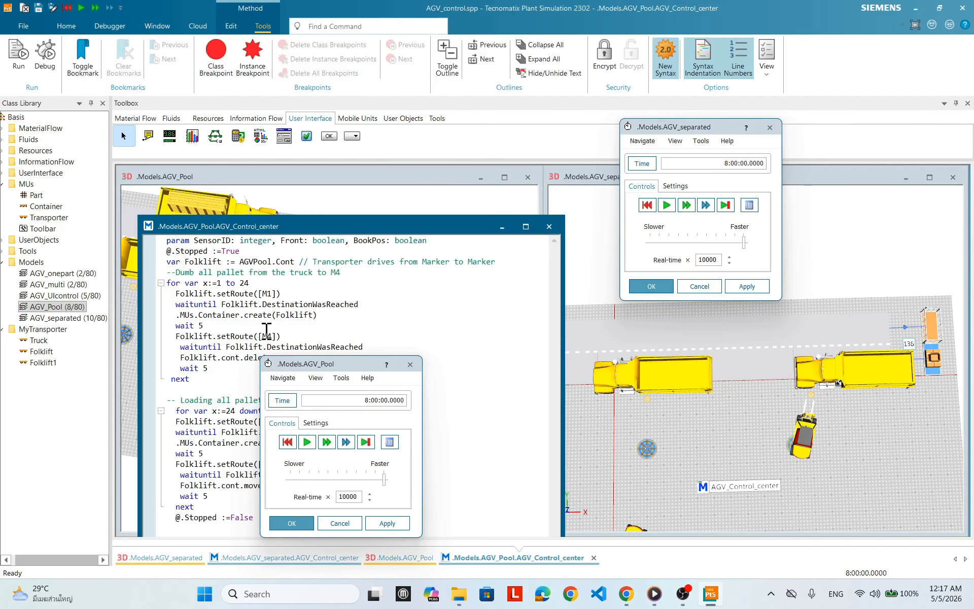
{"action": "left_click_drag", "start_coordinate": [311, 368], "coordinate": [388, 368]}
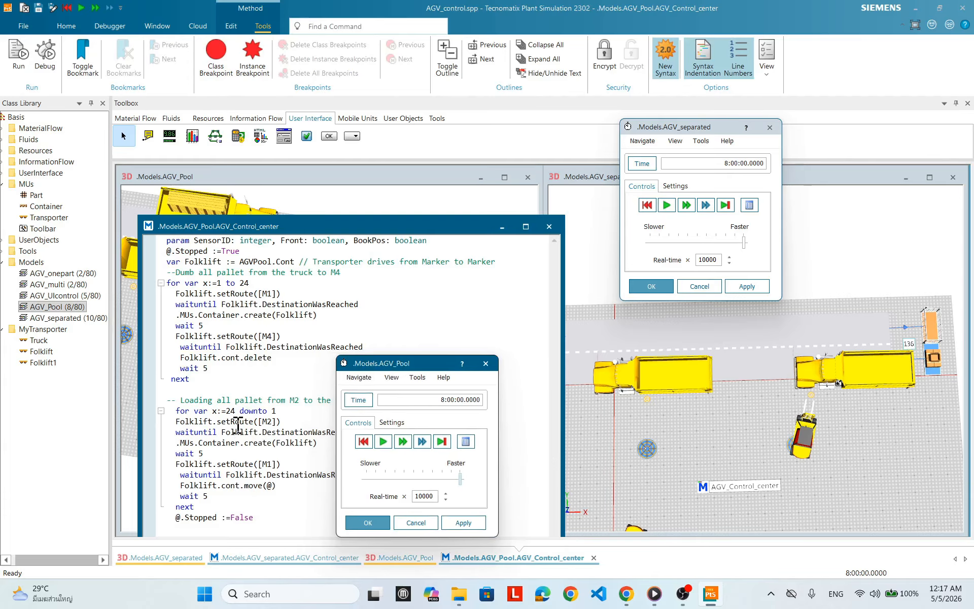
{"action": "left_click", "coordinate": [364, 523]}
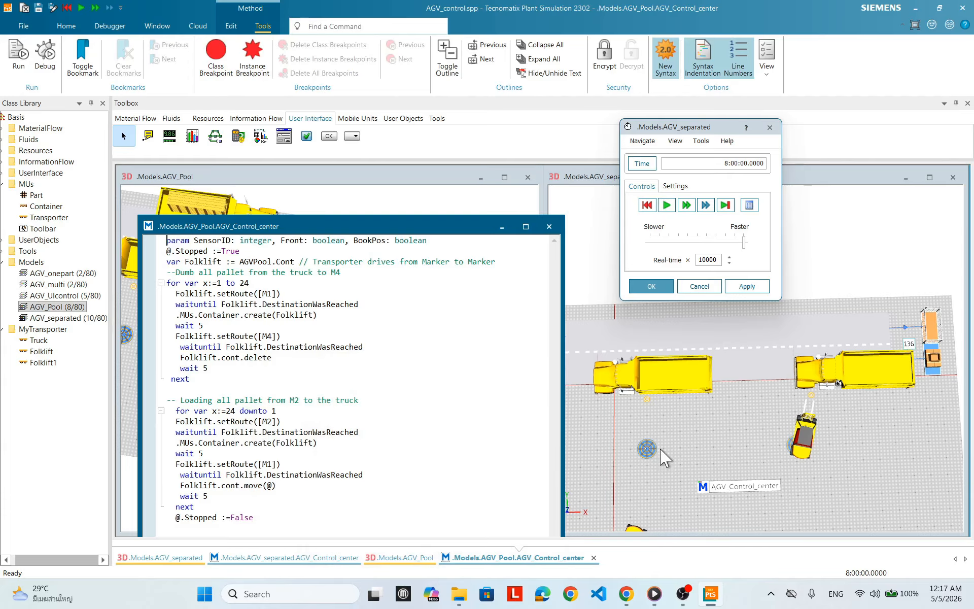
{"action": "double_click", "coordinate": [745, 488]}
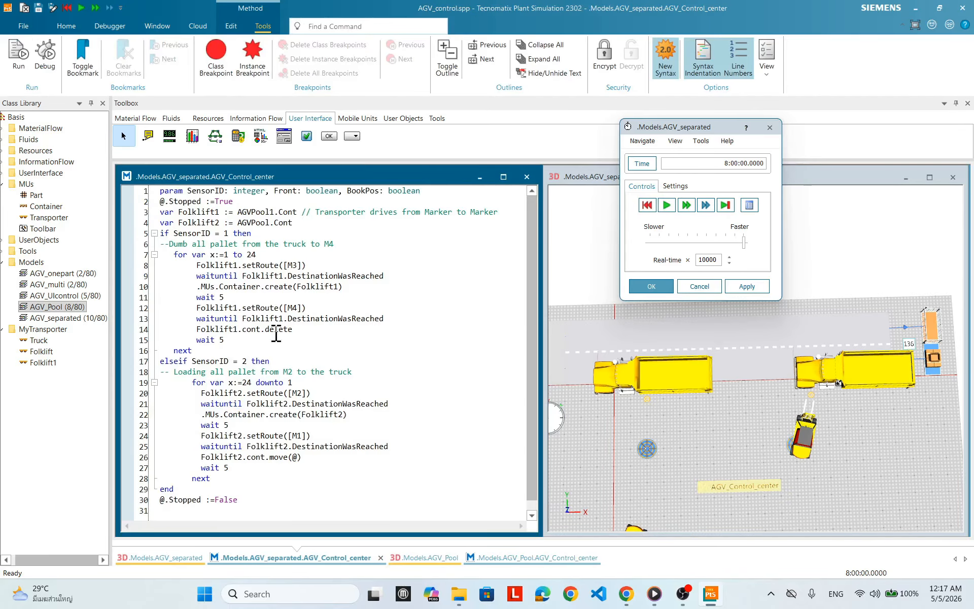
{"action": "left_click_drag", "start_coordinate": [346, 192], "coordinate": [688, 264]}
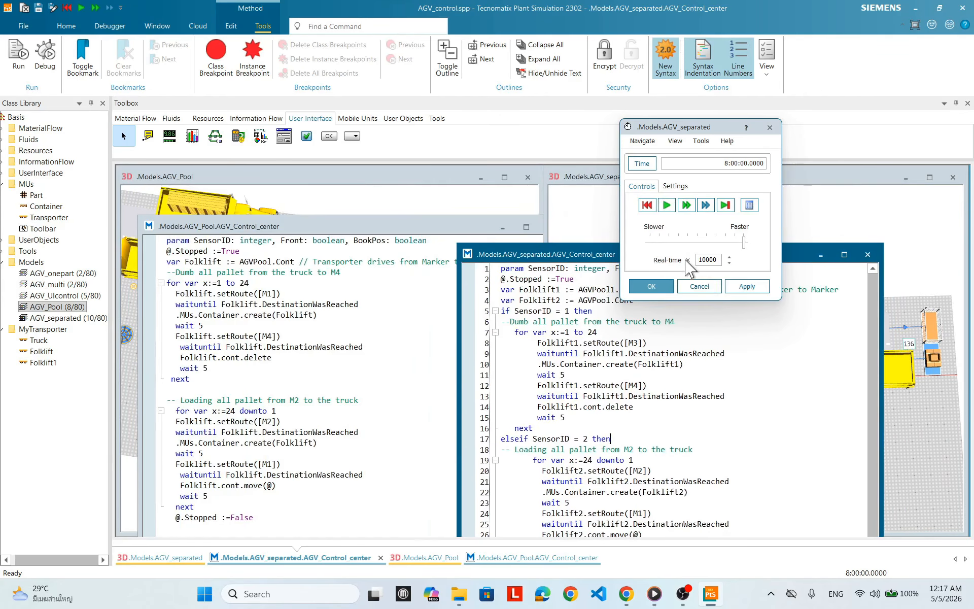
{"action": "left_click", "coordinate": [868, 253]}
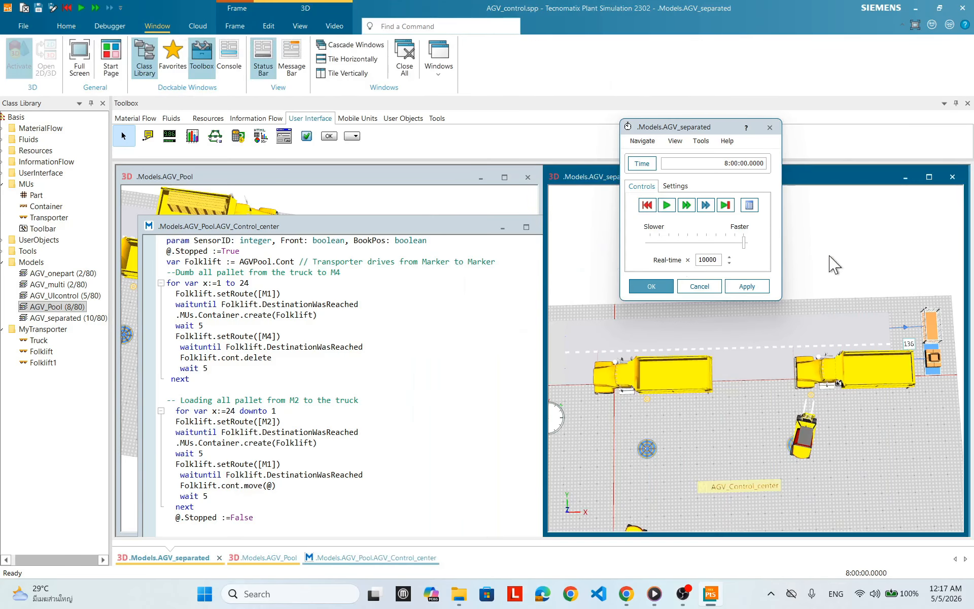
{"action": "left_click", "coordinate": [502, 236]}
{"action": "left_click", "coordinate": [538, 227]}
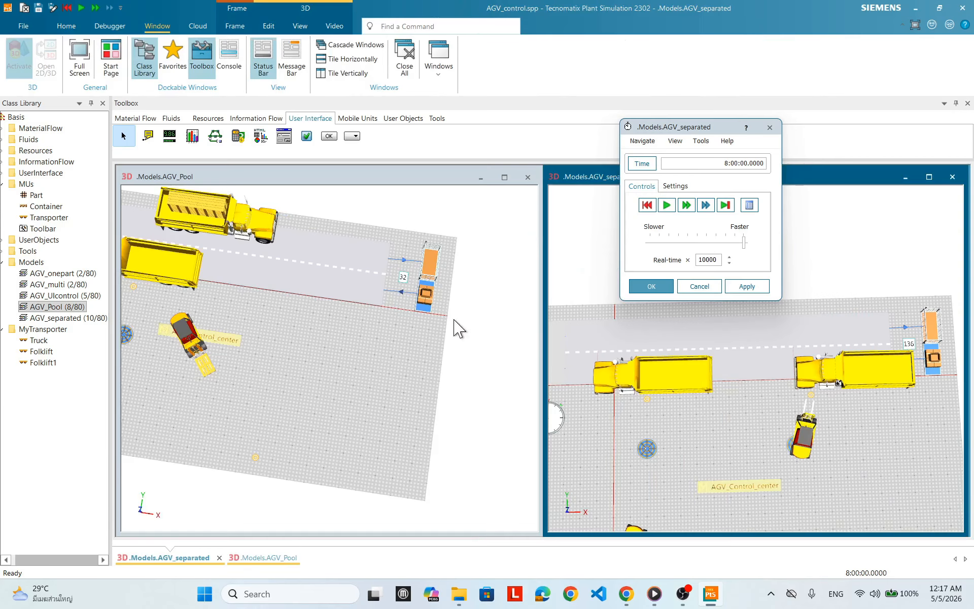
Step: Check the end time in the event controller settings of AGV_Pool and AGV_separated, and close both controllers
{"action": "left_click_drag", "start_coordinate": [307, 332], "coordinate": [352, 340]}
{"action": "left_click_drag", "start_coordinate": [435, 359], "coordinate": [497, 388]}
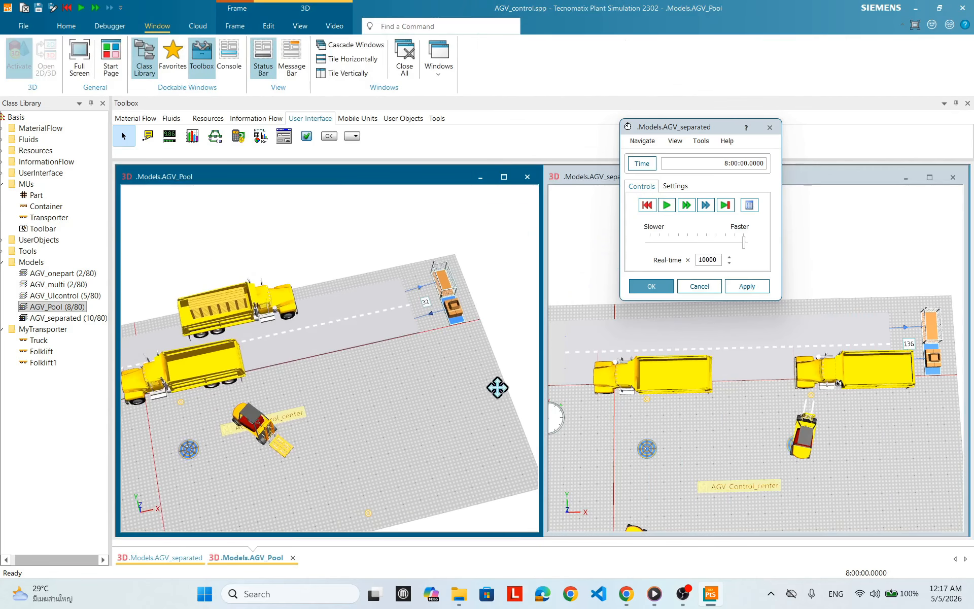
{"action": "left_click_drag", "start_coordinate": [358, 368], "coordinate": [504, 379]}
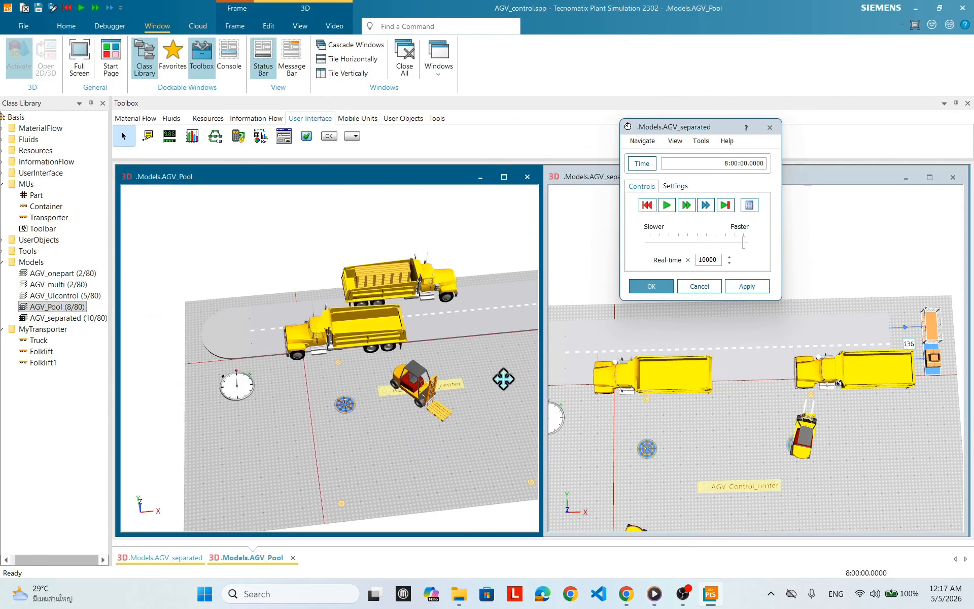
{"action": "double_click", "coordinate": [256, 389]}
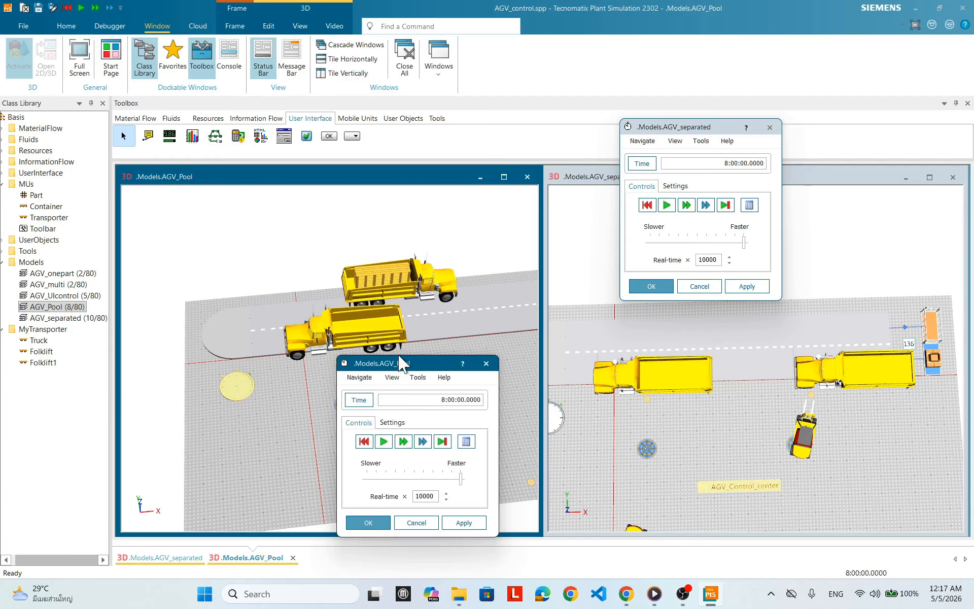
{"action": "left_click", "coordinate": [391, 423]}
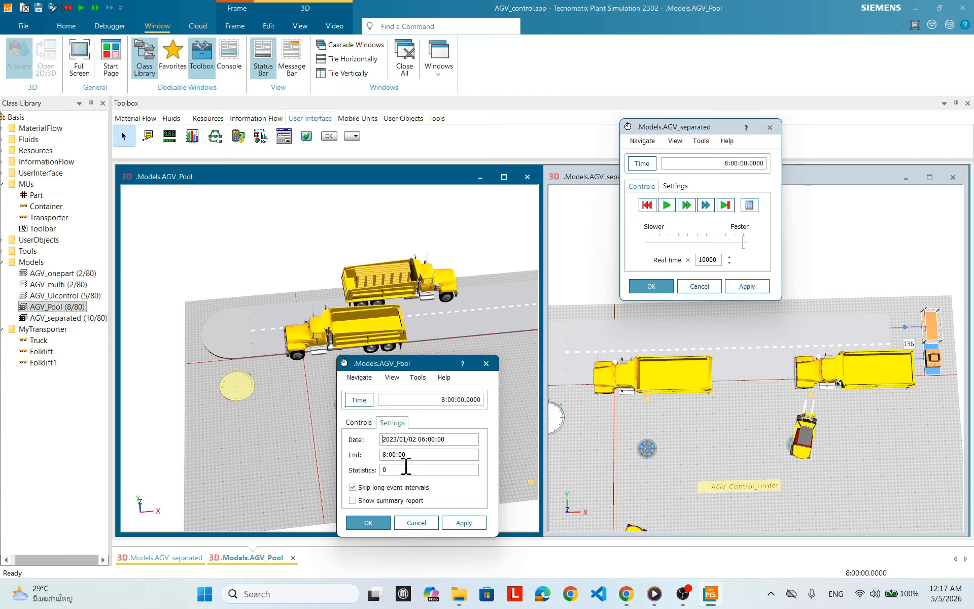
{"action": "left_click", "coordinate": [374, 526]}
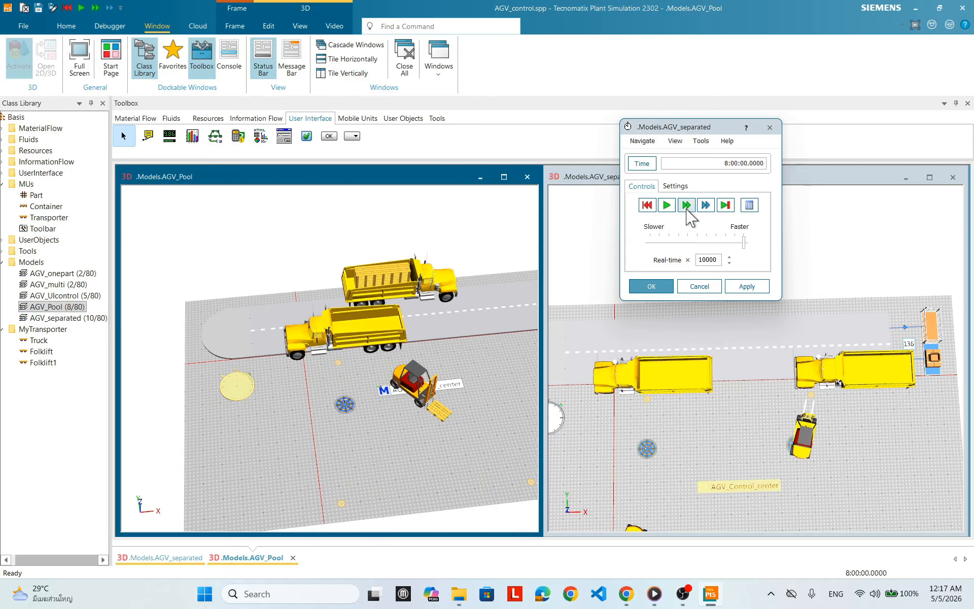
{"action": "left_click", "coordinate": [674, 186]}
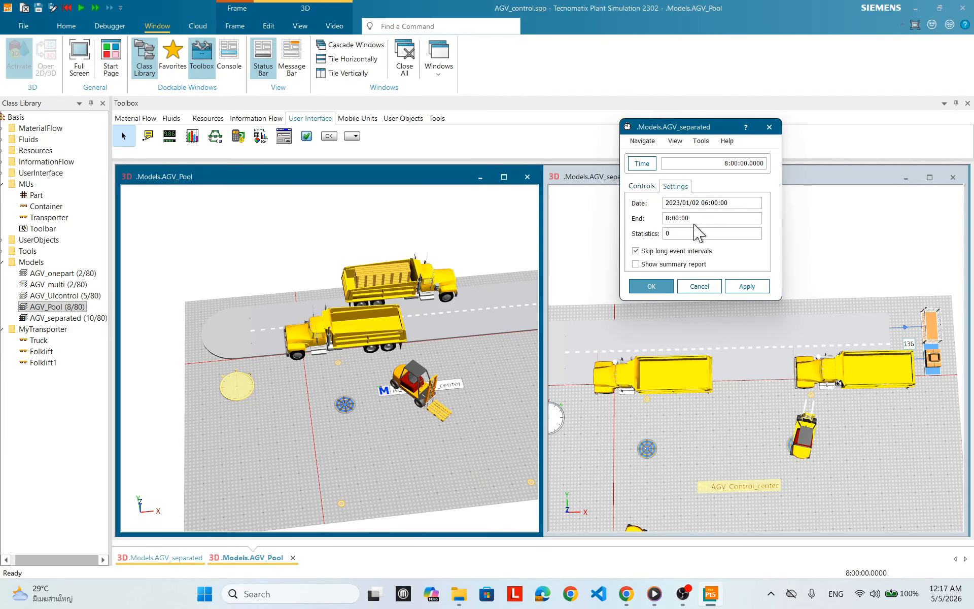
{"action": "left_click", "coordinate": [651, 286]}
Step: Compare the counters near the source and drain in AGV_Pool and AGV_separated
{"action": "left_click_drag", "start_coordinate": [427, 364], "coordinate": [315, 381]}
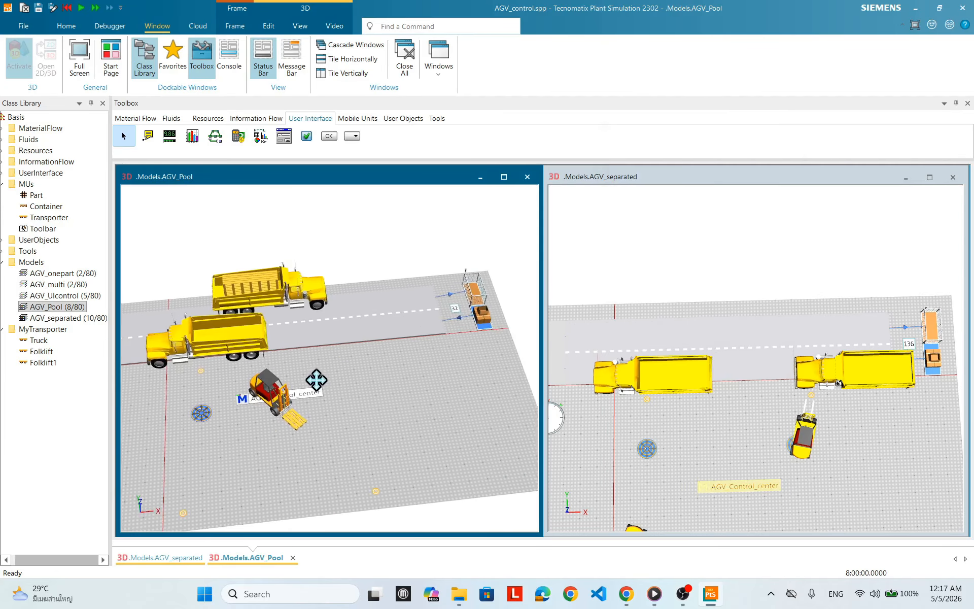
{"action": "scroll", "coordinate": [482, 293], "scroll_direction": "up", "scroll_amount": 5}
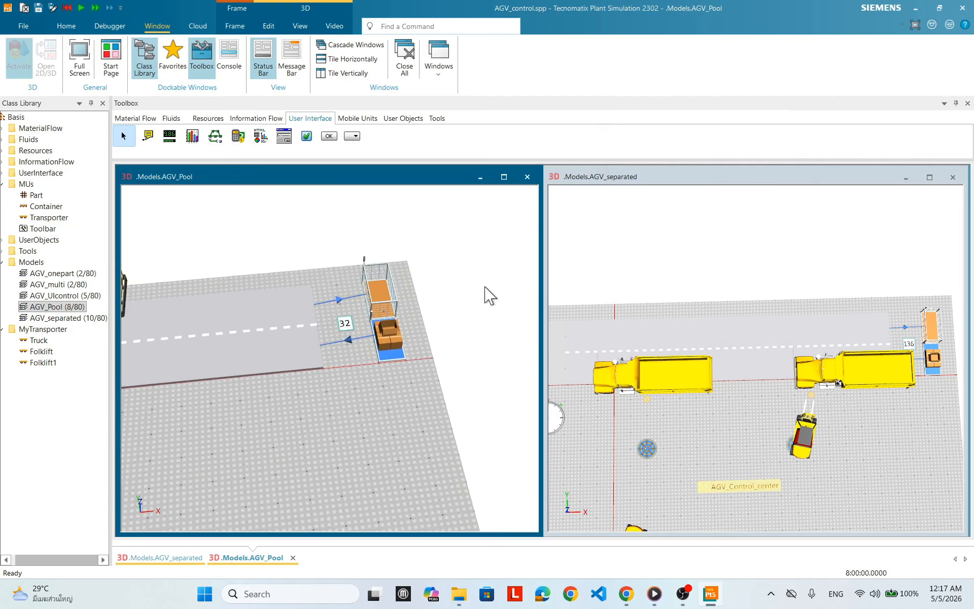
{"action": "left_click_drag", "start_coordinate": [486, 294], "coordinate": [323, 348]}
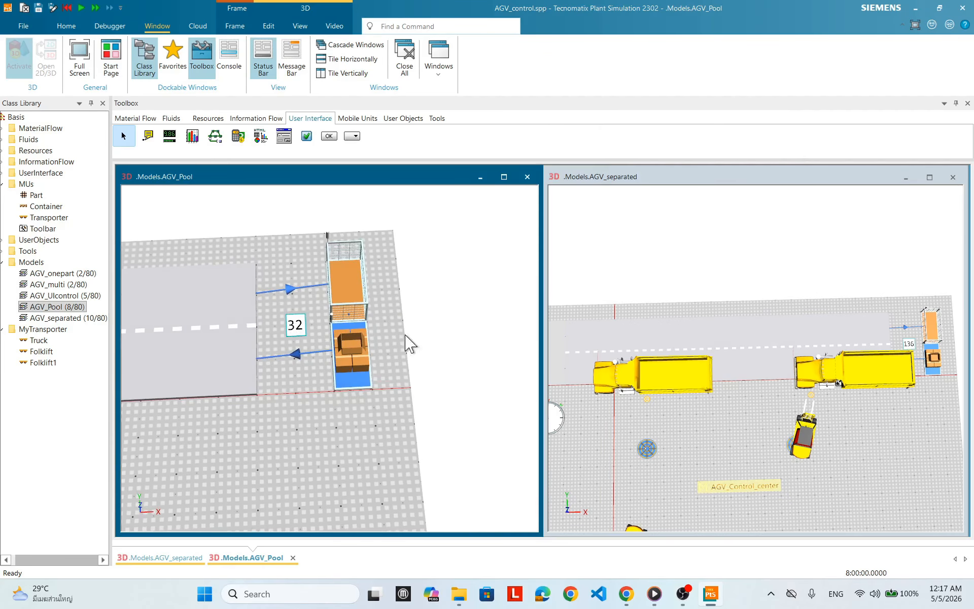
{"action": "left_click_drag", "start_coordinate": [837, 431], "coordinate": [811, 434]}
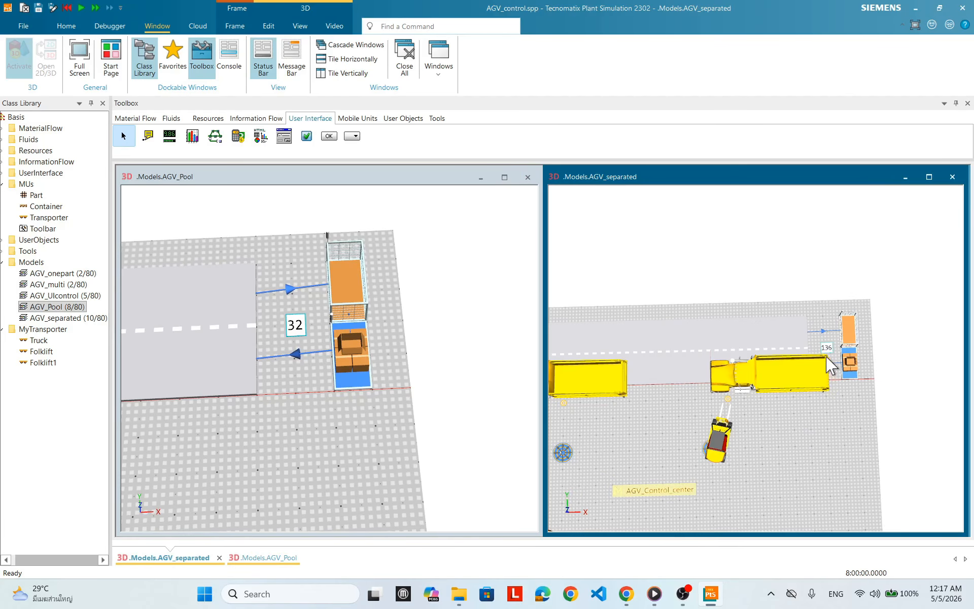
Step: Compare the overall layouts of AGV_Pool and AGV_separated, including their trucks, forklifts and AGV pools
{"action": "scroll", "coordinate": [786, 371], "scroll_direction": "down", "scroll_amount": 1}
{"action": "scroll", "coordinate": [826, 411], "scroll_direction": "down", "scroll_amount": 1}
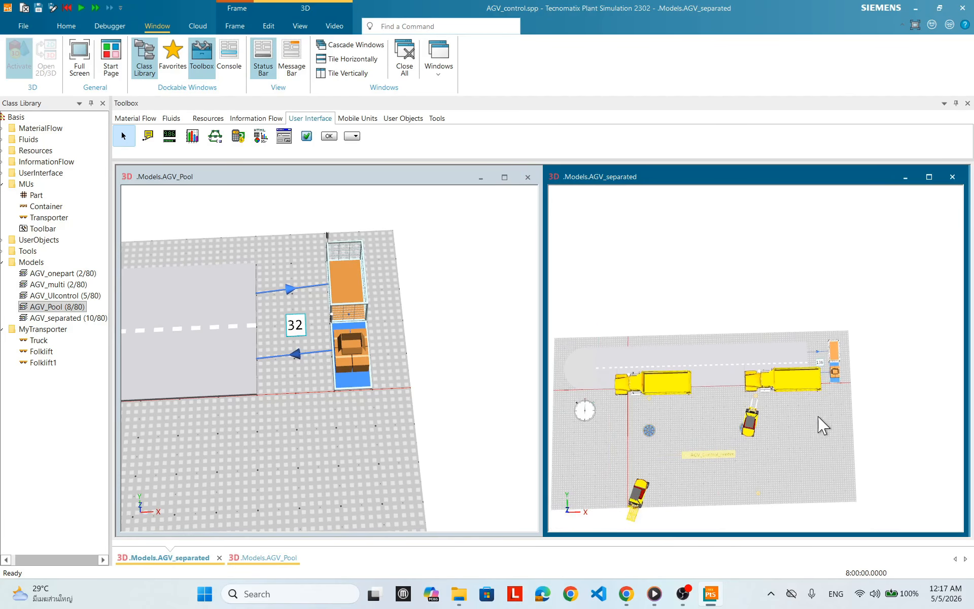
{"action": "left_click_drag", "start_coordinate": [268, 327], "coordinate": [399, 398]}
{"action": "scroll", "coordinate": [398, 398], "scroll_direction": "up", "scroll_amount": 5}
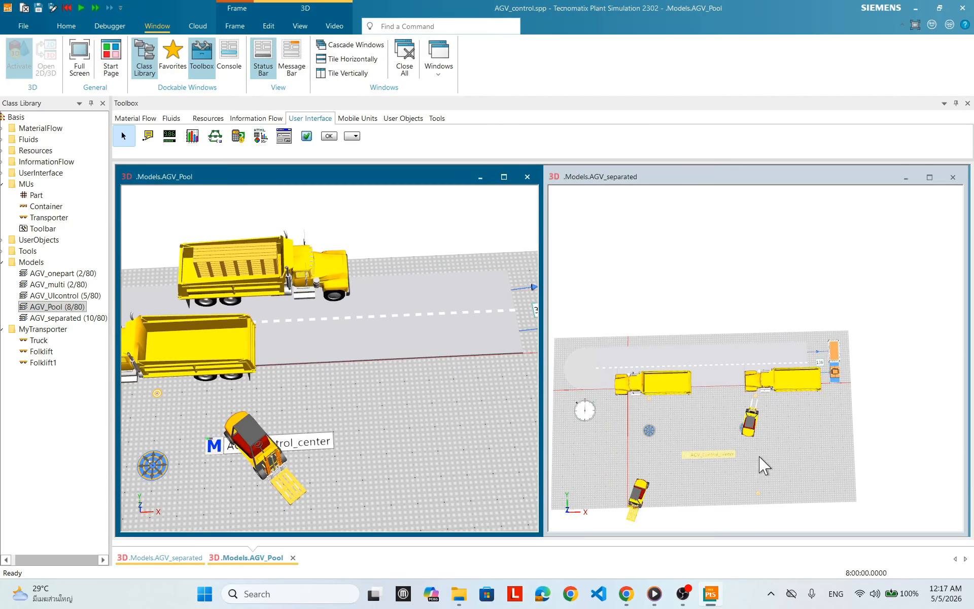
{"action": "left_click_drag", "start_coordinate": [760, 463], "coordinate": [807, 458]}
{"action": "left_click_drag", "start_coordinate": [720, 493], "coordinate": [800, 459]}
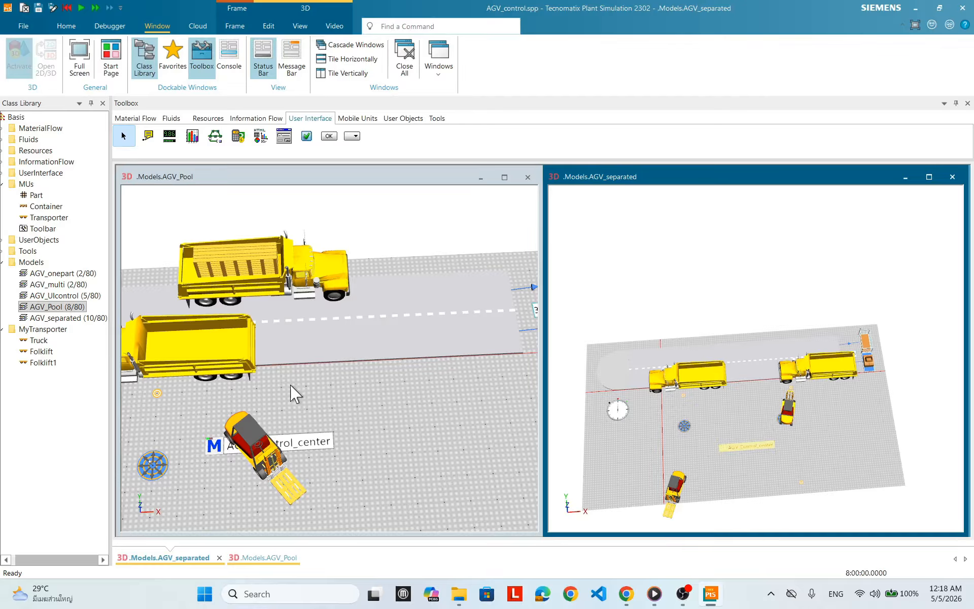
{"action": "scroll", "coordinate": [322, 454], "scroll_direction": "down", "scroll_amount": 3}
{"action": "left_click_drag", "start_coordinate": [384, 465], "coordinate": [431, 359]}
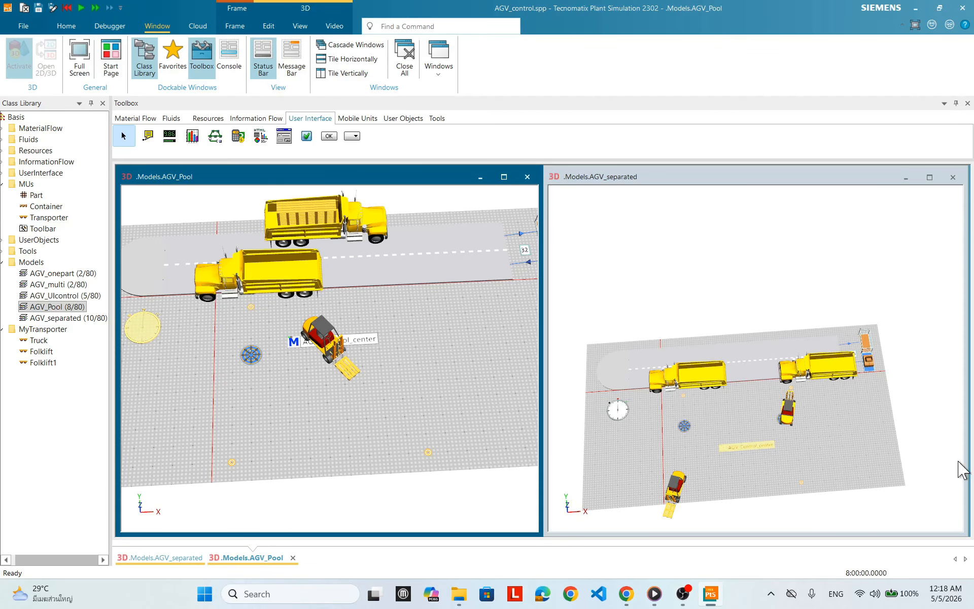
Step: Examine the truck, forklift and counter near the source and drain in AGV_separated
{"action": "scroll", "coordinate": [812, 442], "scroll_direction": "up", "scroll_amount": 5}
{"action": "scroll", "coordinate": [811, 435], "scroll_direction": "down", "scroll_amount": 1}
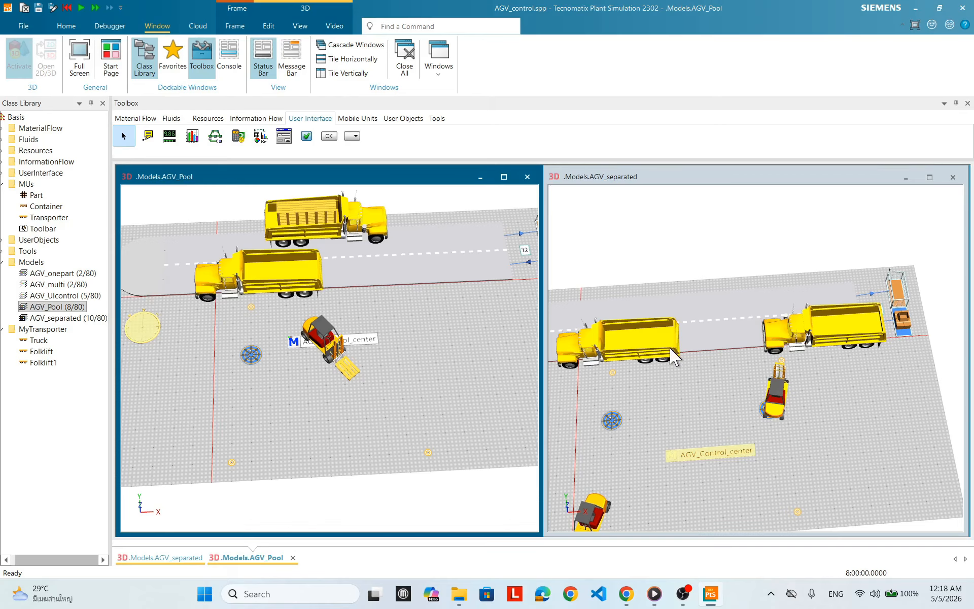
{"action": "scroll", "coordinate": [811, 431], "scroll_direction": "up", "scroll_amount": 3}
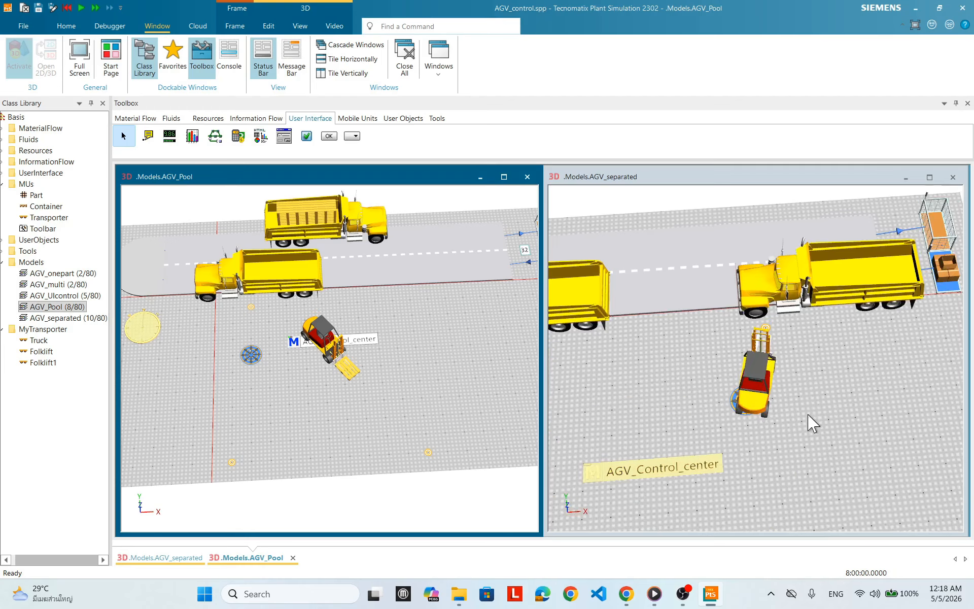
{"action": "left_click_drag", "start_coordinate": [808, 424], "coordinate": [776, 475]}
{"action": "left_click_drag", "start_coordinate": [764, 424], "coordinate": [784, 424]}
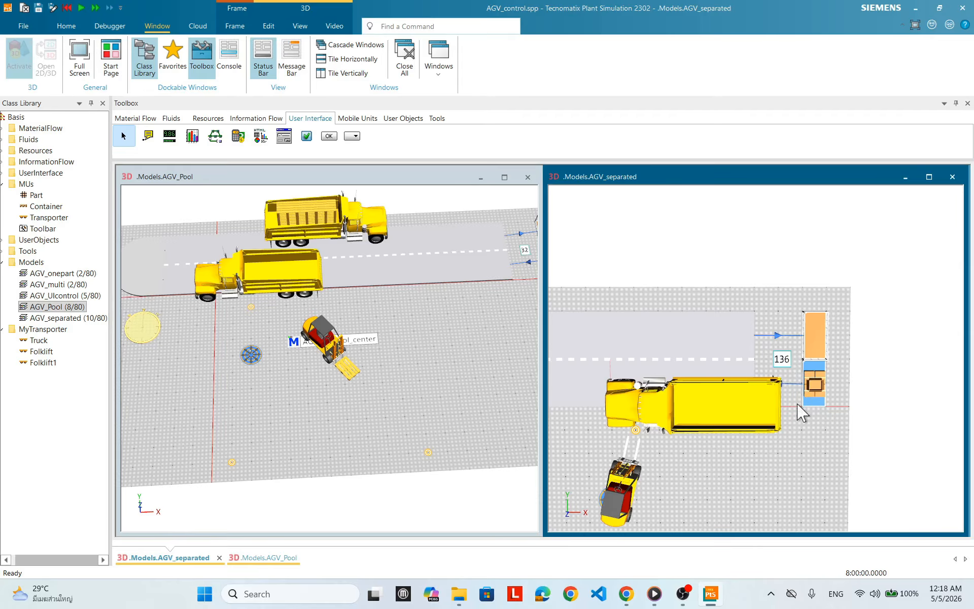
{"action": "left_click_drag", "start_coordinate": [802, 413], "coordinate": [758, 421]}
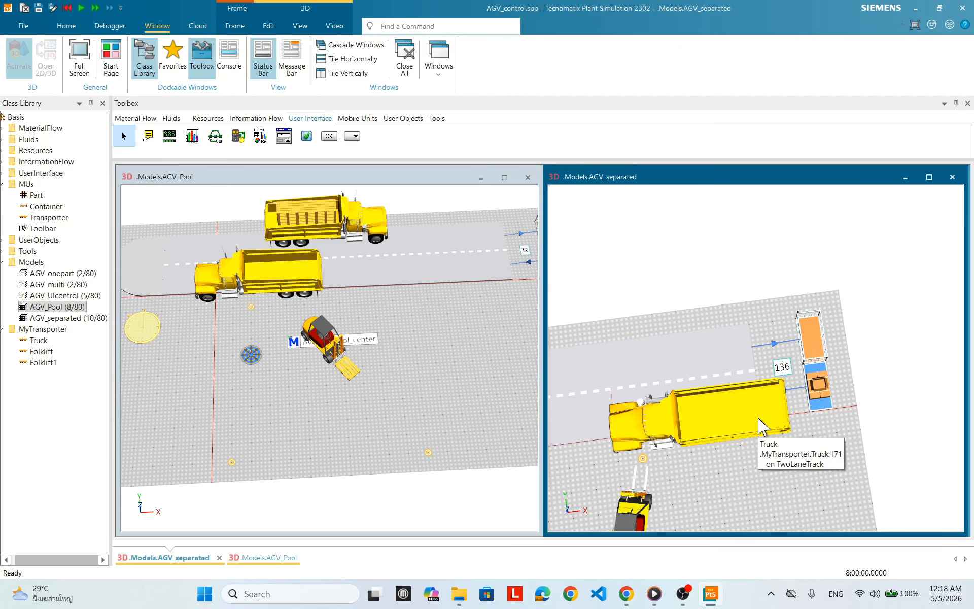
{"action": "left_click_drag", "start_coordinate": [721, 491], "coordinate": [809, 419]}
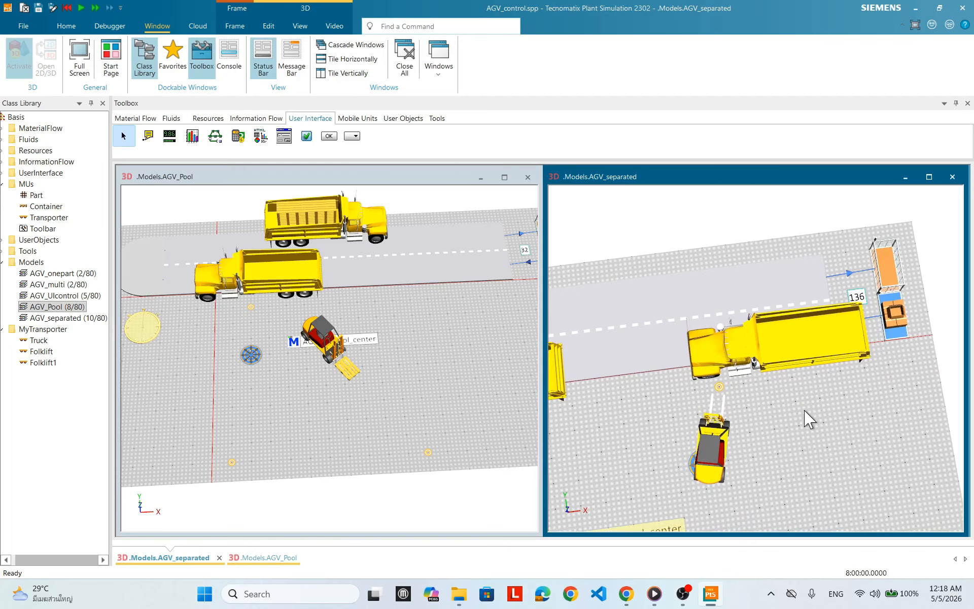
{"action": "left_click_drag", "start_coordinate": [782, 458], "coordinate": [637, 373]}
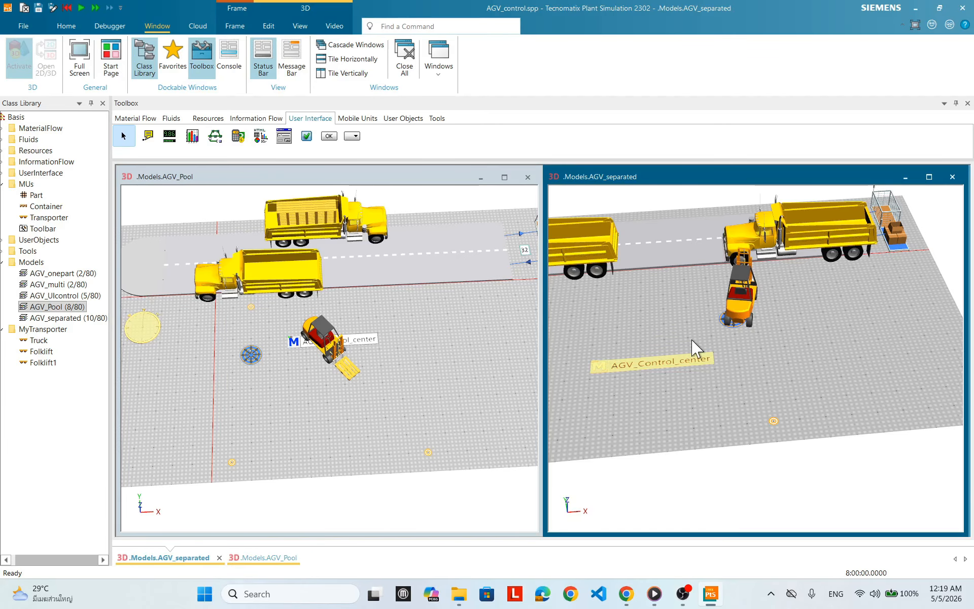
Step: Review the single forklift, its AGV pool and the markers around the control method in AGV_Pool
{"action": "left_click_drag", "start_coordinate": [536, 317], "coordinate": [532, 326]}
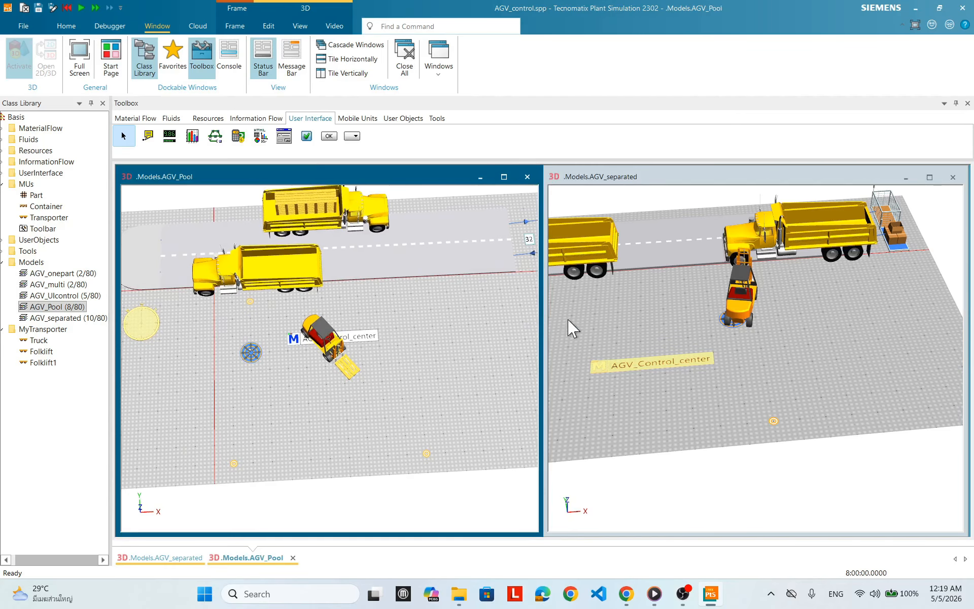
{"action": "scroll", "coordinate": [414, 354], "scroll_direction": "up", "scroll_amount": 3}
{"action": "scroll", "coordinate": [443, 339], "scroll_direction": "down", "scroll_amount": 3}
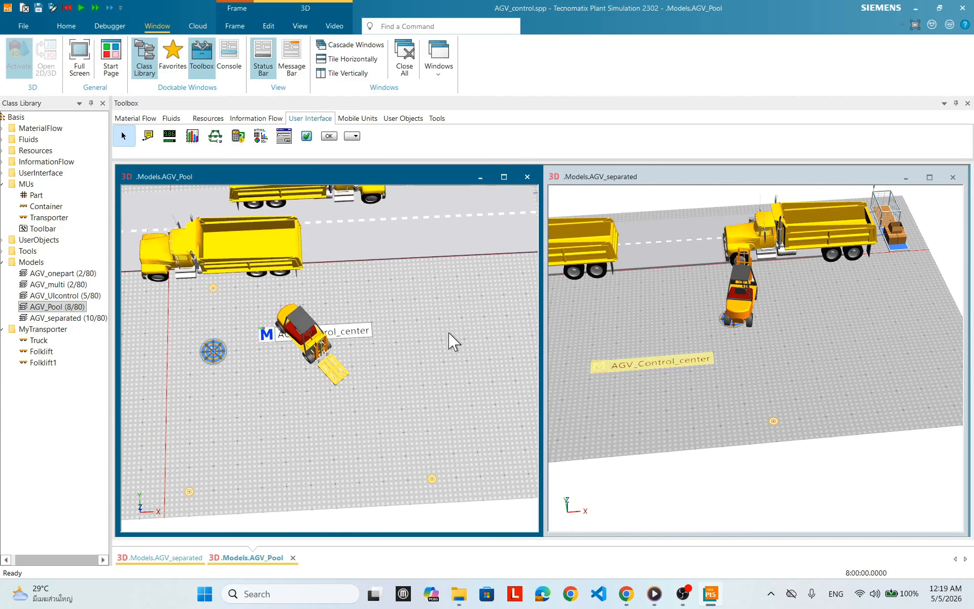
{"action": "left_click_drag", "start_coordinate": [446, 411], "coordinate": [451, 383]}
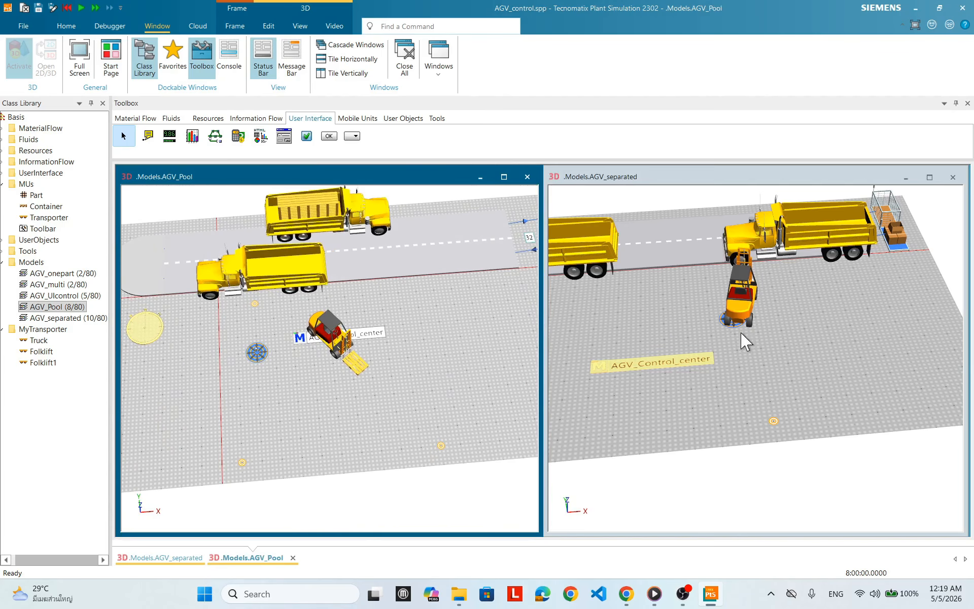
Step: Inspect the truck beside the source and drain, its forklift and the nearby markers in AGV_separated from several angles
{"action": "left_click_drag", "start_coordinate": [741, 337], "coordinate": [600, 313]}
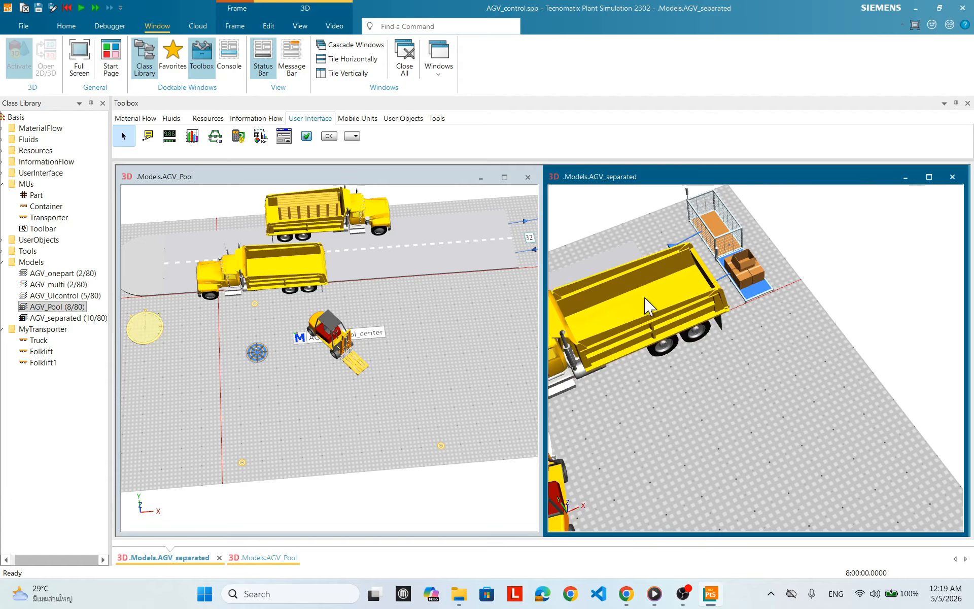
{"action": "mouse_move", "coordinate": [633, 313]}
{"action": "left_click_drag", "start_coordinate": [708, 370], "coordinate": [687, 363]}
{"action": "left_click_drag", "start_coordinate": [726, 427], "coordinate": [766, 337]}
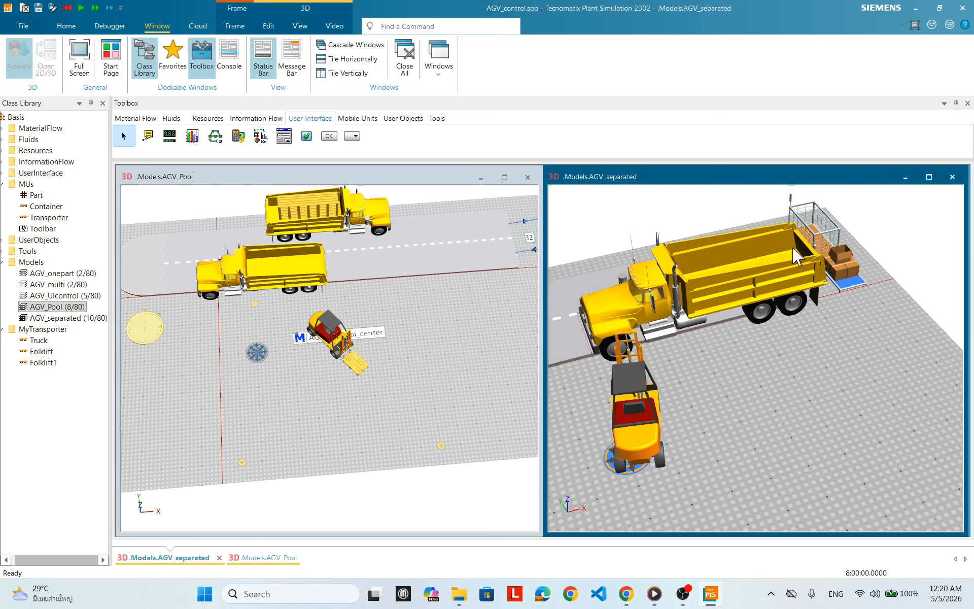
{"action": "mouse_move", "coordinate": [627, 350]}
{"action": "left_click_drag", "start_coordinate": [855, 497], "coordinate": [724, 470]}
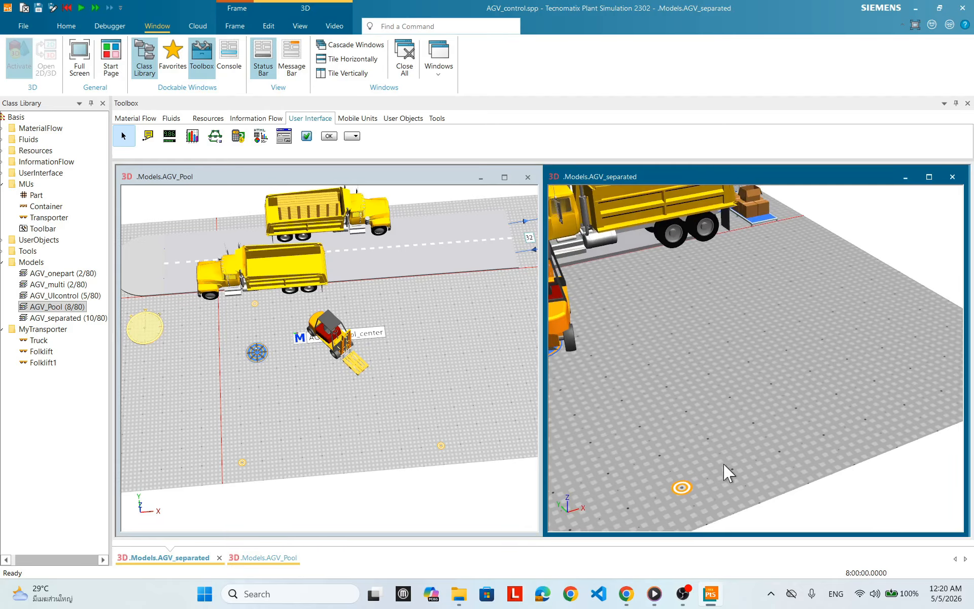
{"action": "scroll", "coordinate": [765, 446], "scroll_direction": "up", "scroll_amount": 2}
{"action": "left_click_drag", "start_coordinate": [721, 311], "coordinate": [706, 327]}
{"action": "scroll", "coordinate": [743, 451], "scroll_direction": "up", "scroll_amount": 3}
{"action": "left_click_drag", "start_coordinate": [747, 453], "coordinate": [722, 325]}
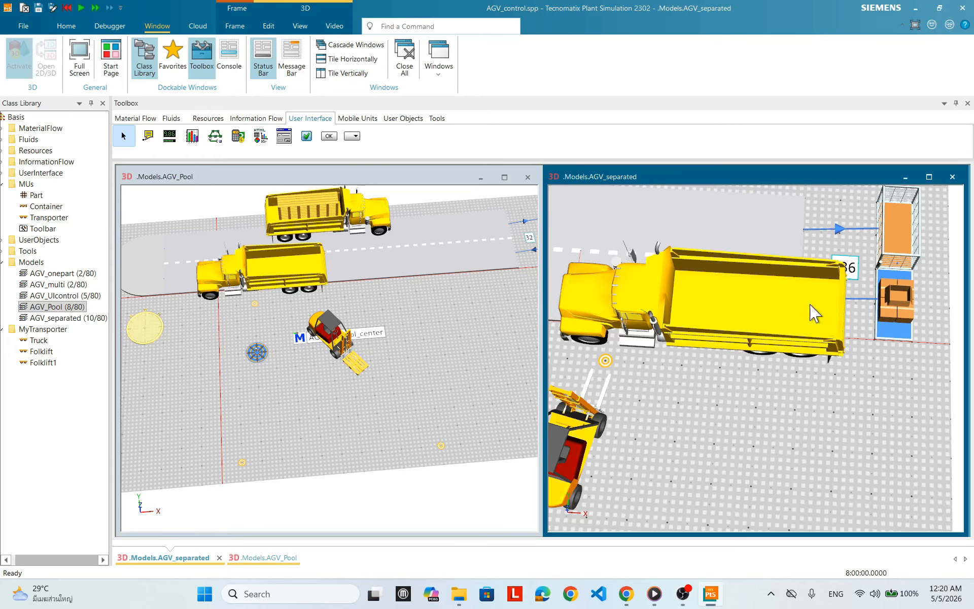
{"action": "left_click_drag", "start_coordinate": [733, 371], "coordinate": [739, 347]}
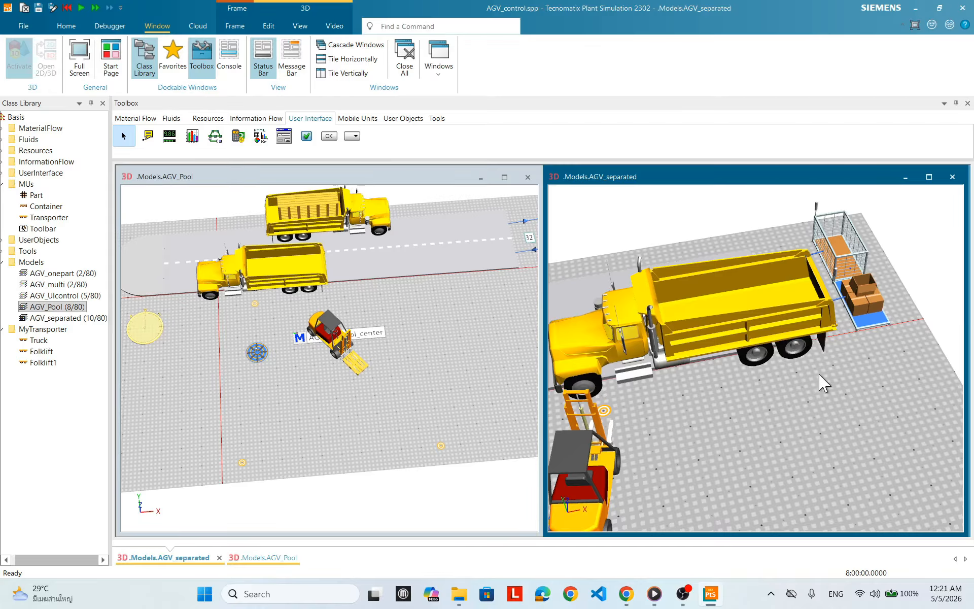
Step: Examine the two forklifts and their separate AGV pools around the AGV_Control_center method in AGV_separated
{"action": "scroll", "coordinate": [818, 361], "scroll_direction": "down", "scroll_amount": 1}
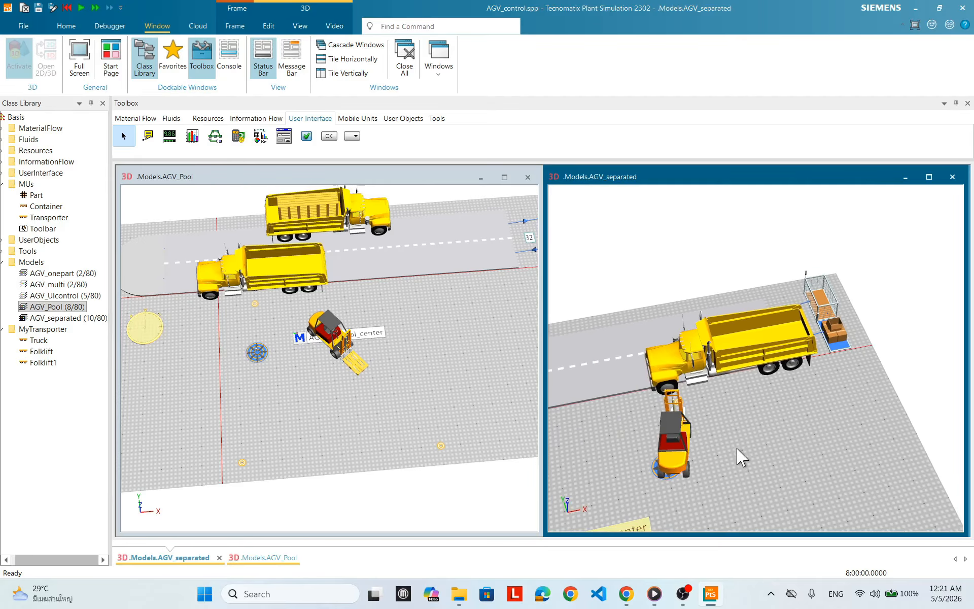
{"action": "scroll", "coordinate": [739, 456], "scroll_direction": "up", "scroll_amount": 3}
{"action": "left_click_drag", "start_coordinate": [776, 326], "coordinate": [917, 365]}
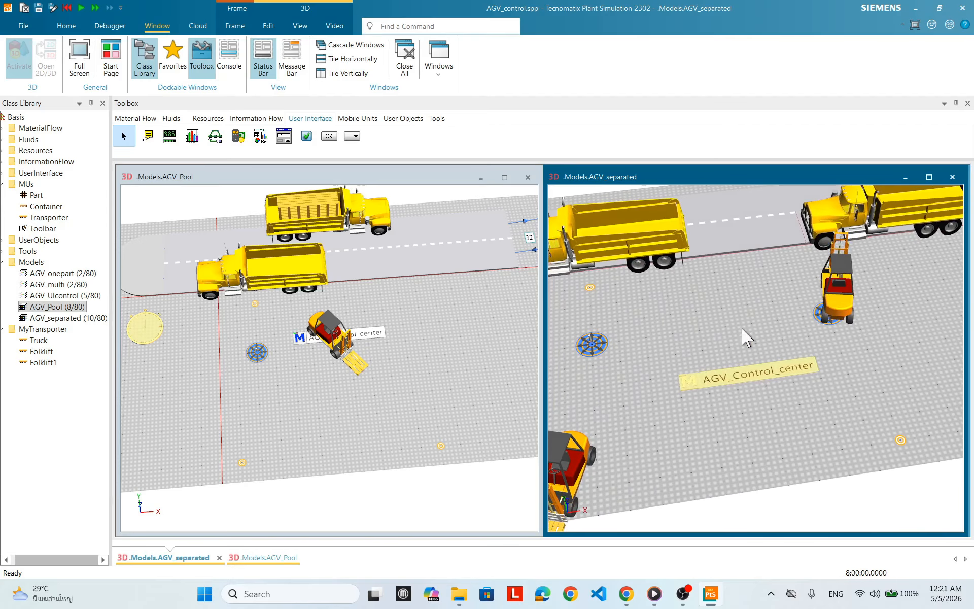
{"action": "left_click_drag", "start_coordinate": [742, 329], "coordinate": [759, 331]}
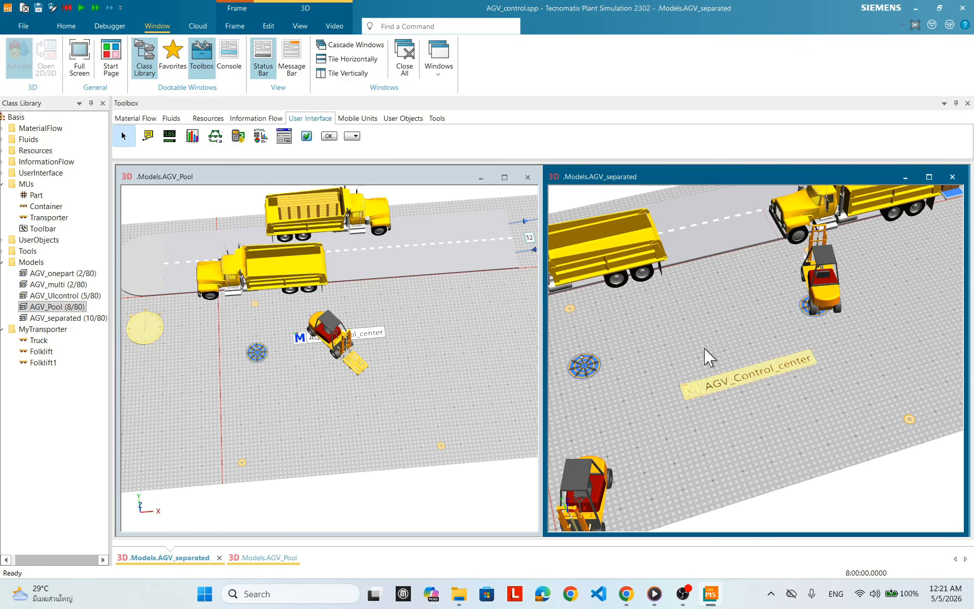
{"action": "left_click_drag", "start_coordinate": [728, 354], "coordinate": [749, 374]}
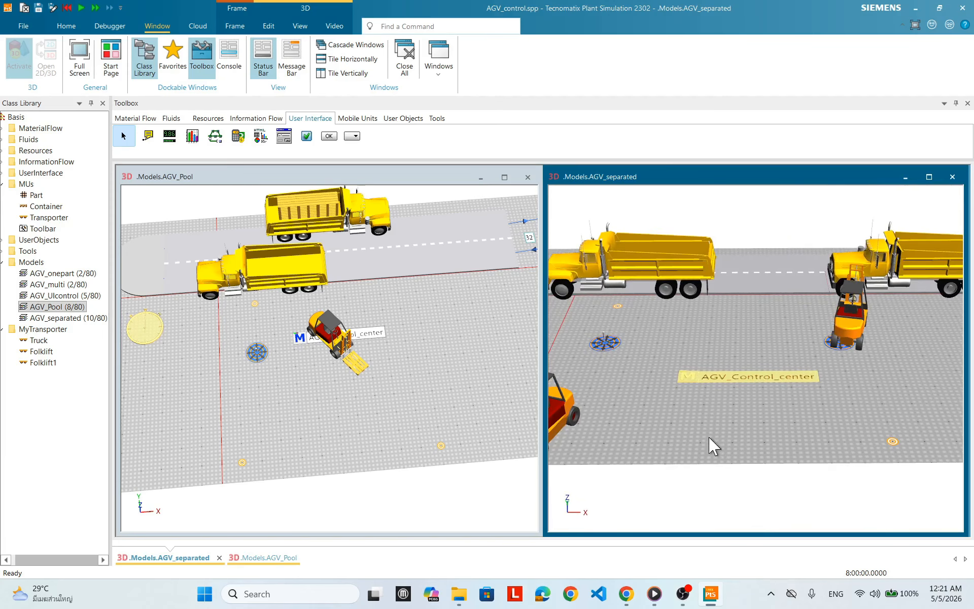